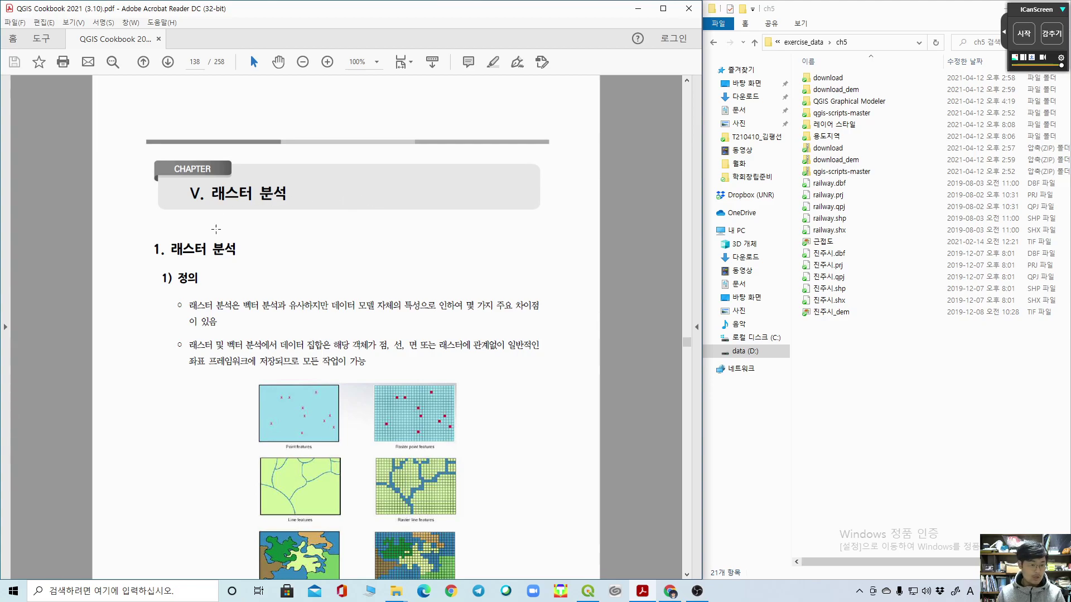
Step: Examine the raster analysis definition on page 138, selecting the phrases that compare it with vector analysis
scroll(221, 214, down, 3)
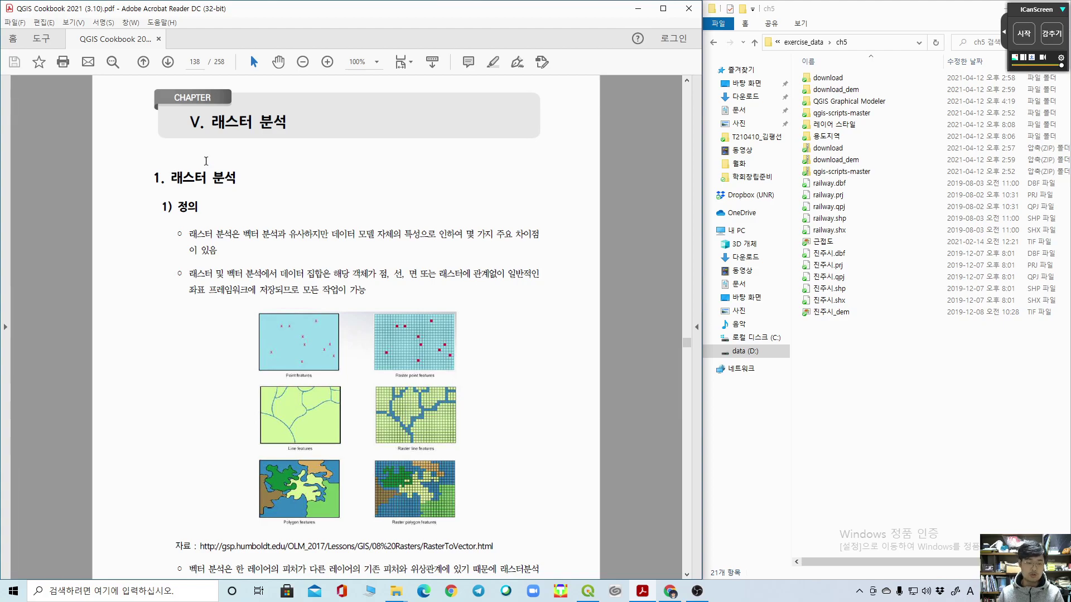
scroll(196, 189, down, 1)
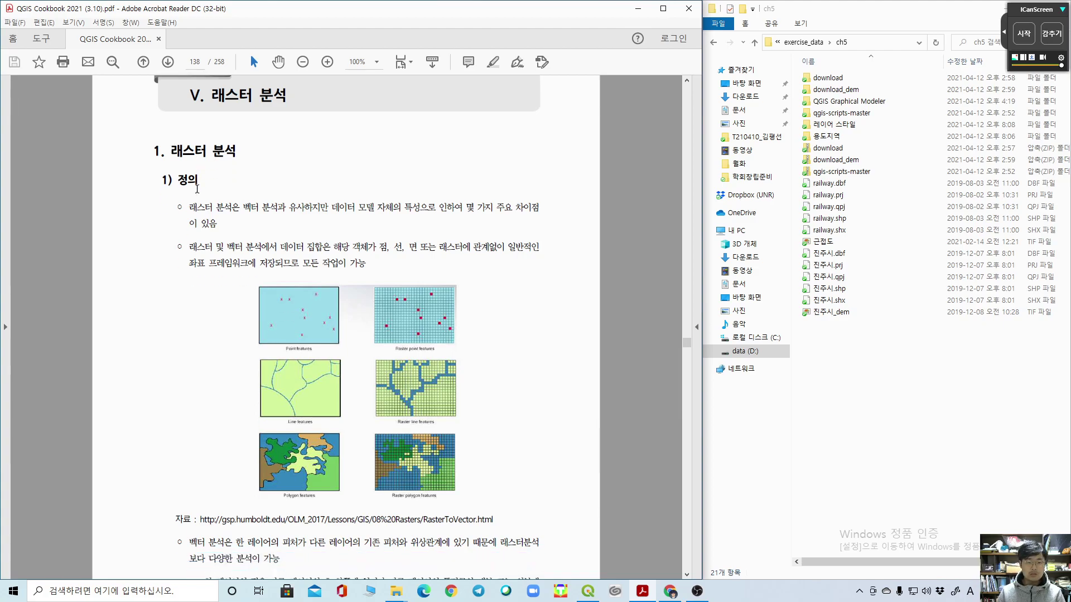
drag(244, 208, 329, 207)
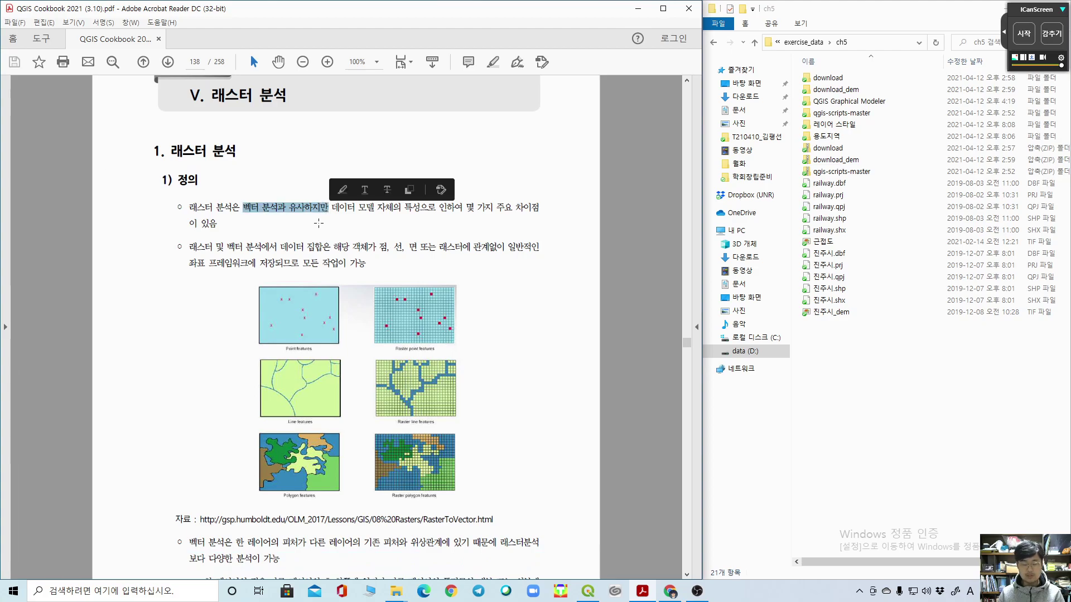
click(319, 223)
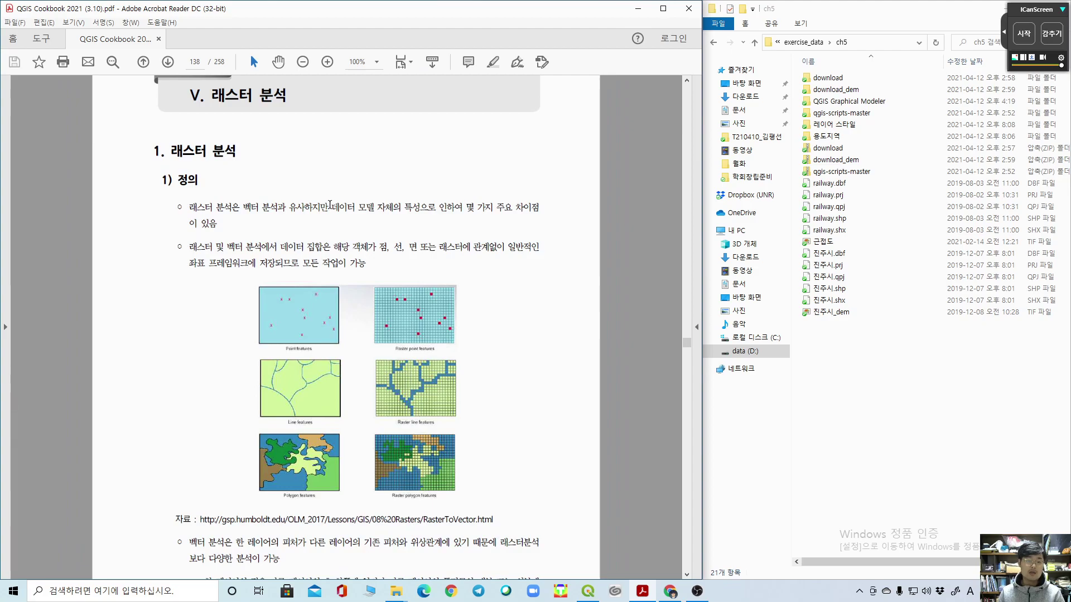
drag(338, 206, 398, 210)
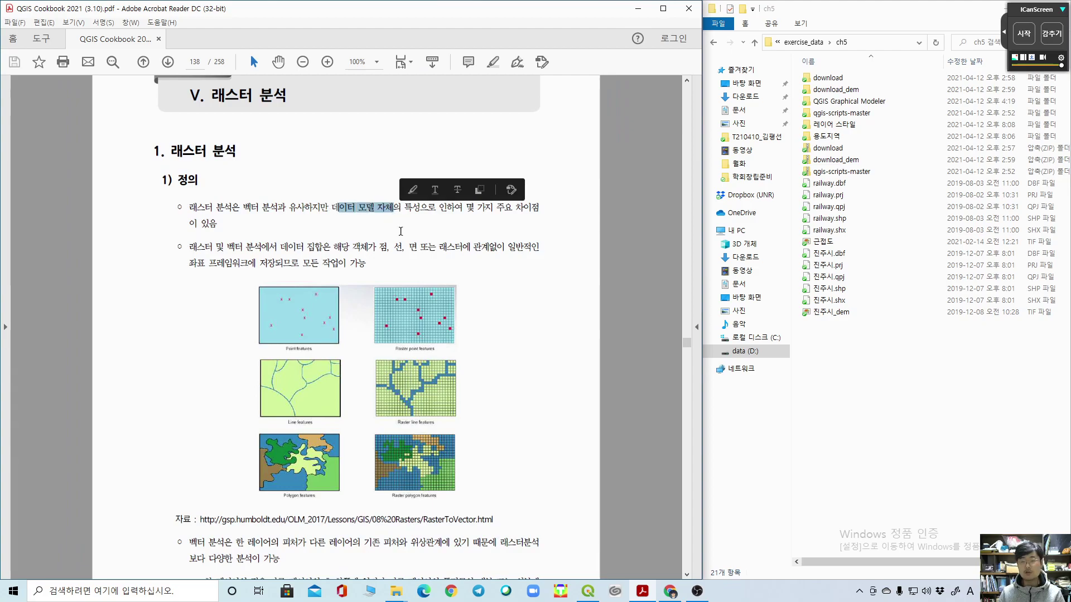
click(400, 231)
drag(463, 208, 217, 227)
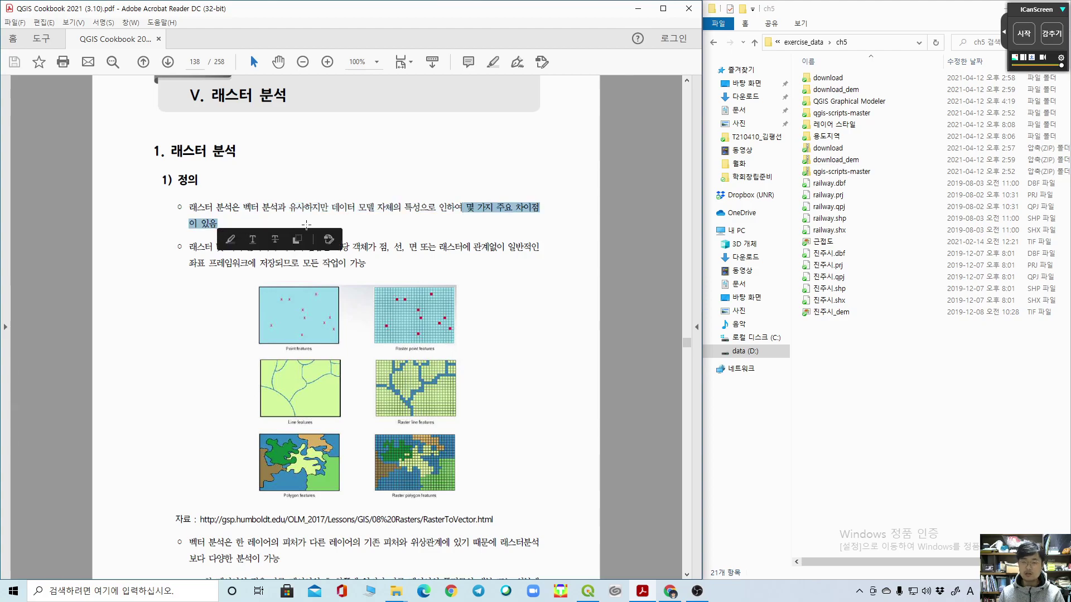
click(425, 243)
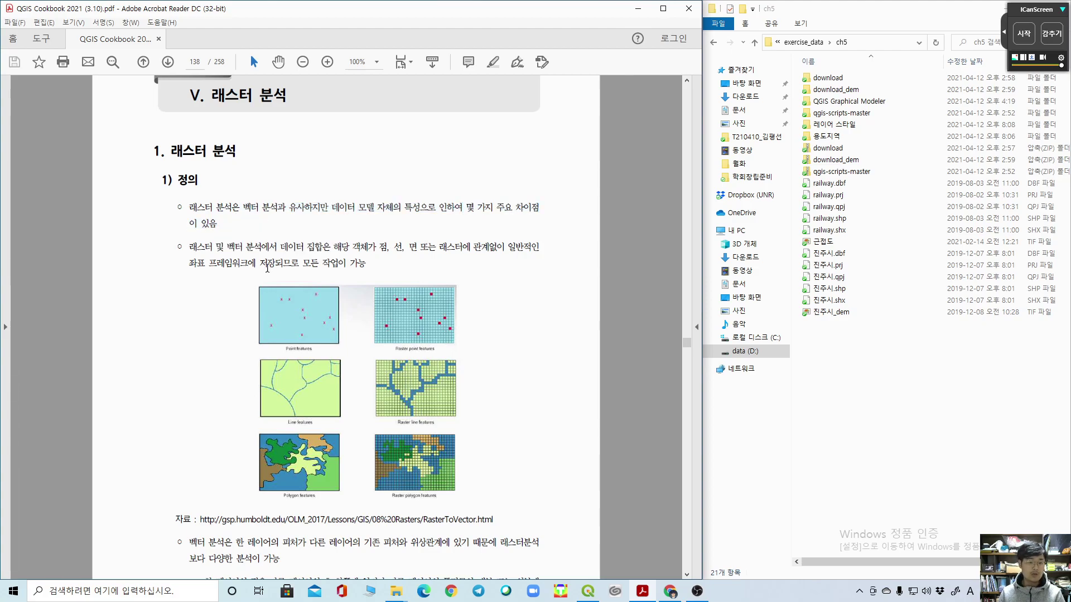
drag(188, 246, 293, 247)
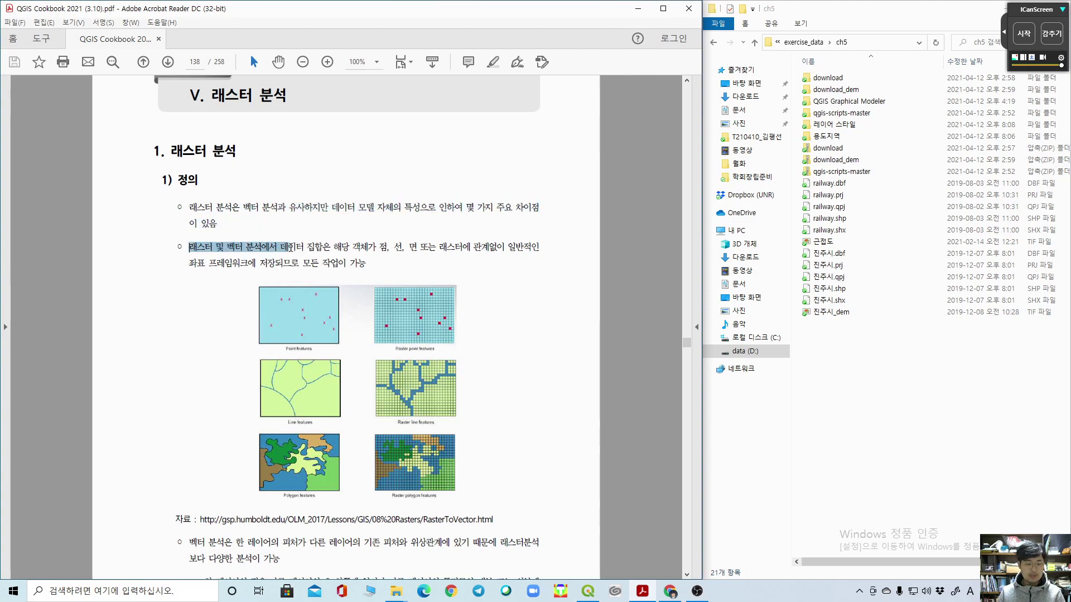
click(324, 261)
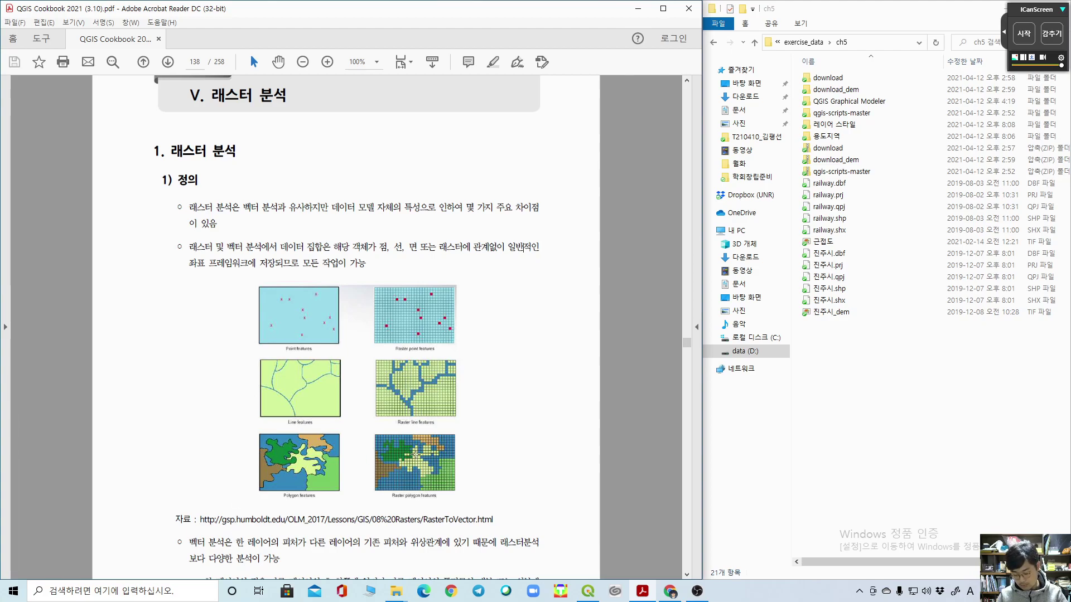
Step: Examine the vector analysis paragraphs below the feature comparison figures, selecting the description of relationships between layers
scroll(416, 455, down, 8)
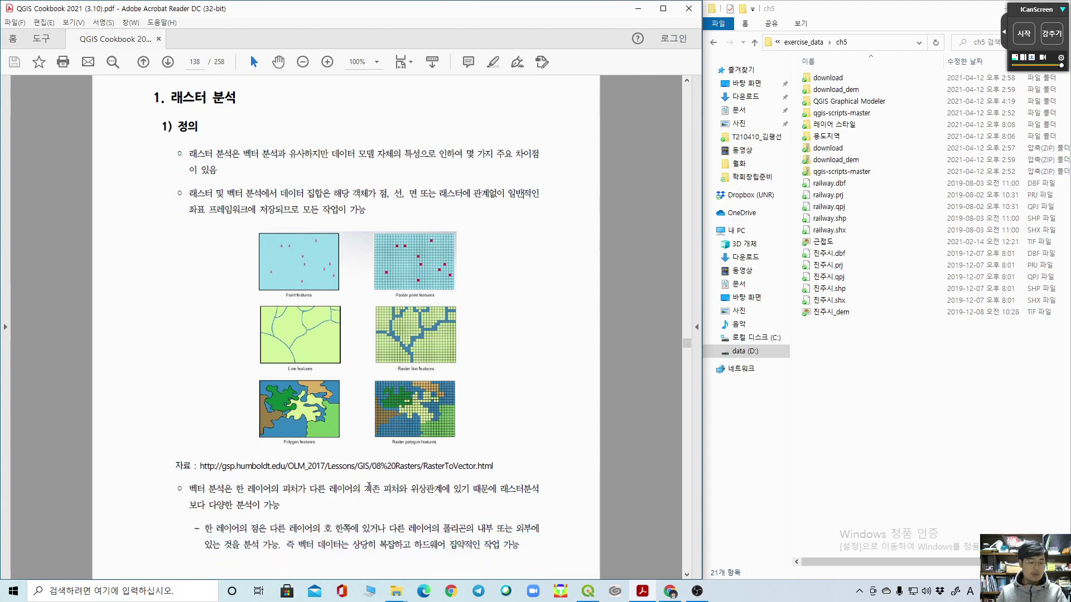
scroll(392, 431, up, 7)
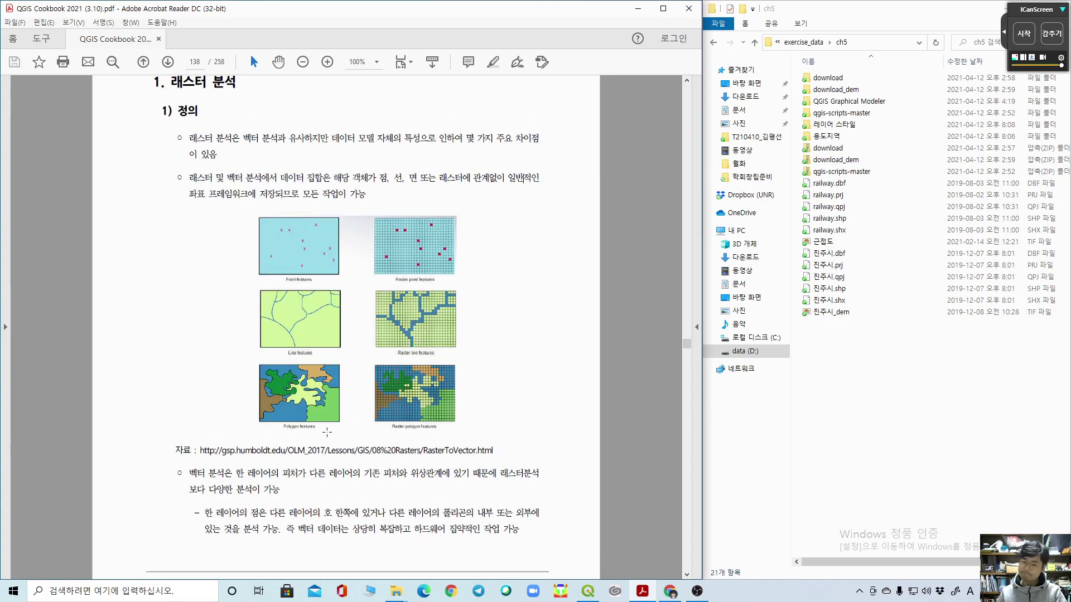
drag(237, 473, 283, 489)
click(294, 490)
click(293, 490)
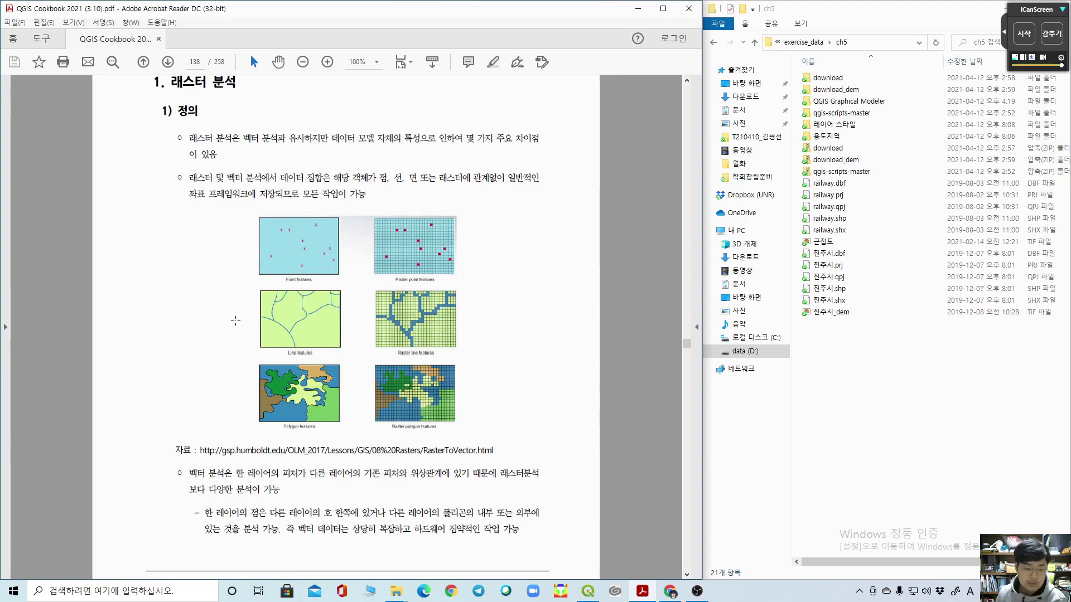
drag(204, 512, 528, 530)
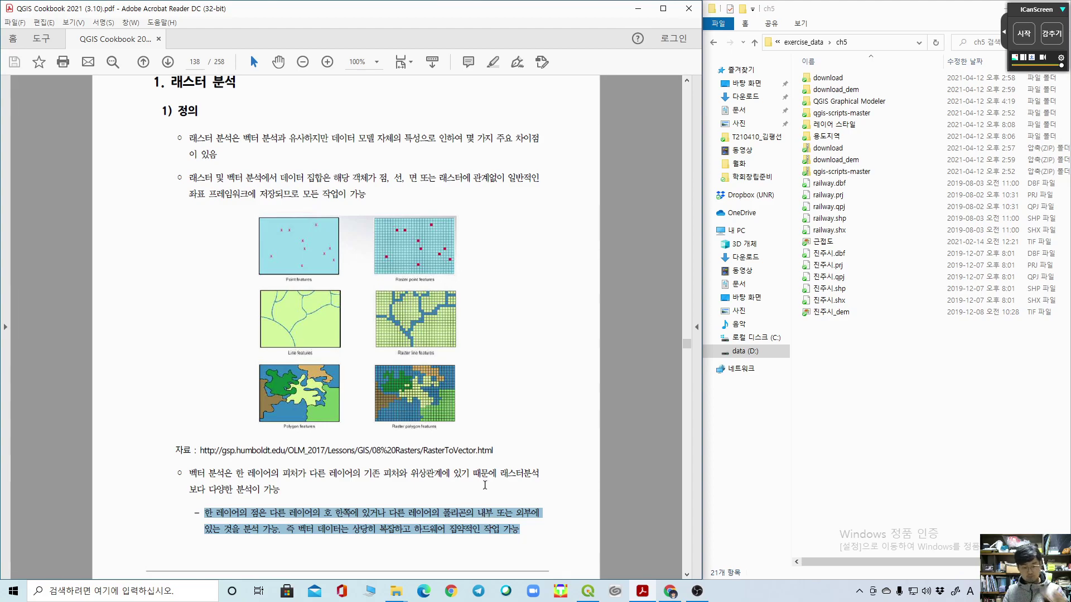
Step: Examine the paragraph on cell-based raster analysis at the start of page 139, selecting its text
scroll(495, 471, down, 1)
scroll(495, 471, down, 10)
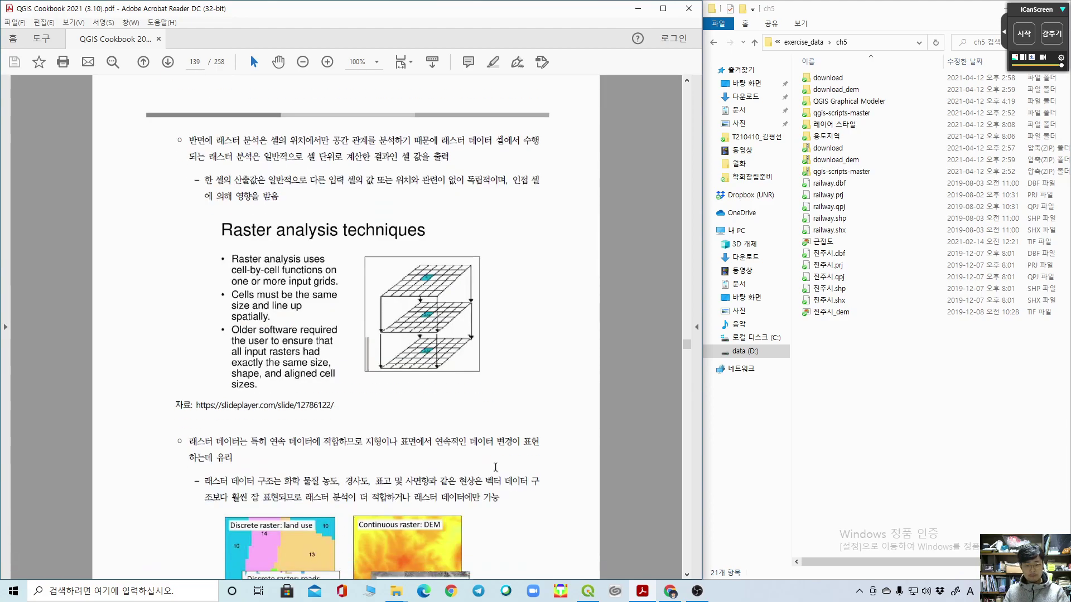
scroll(493, 466, down, 2)
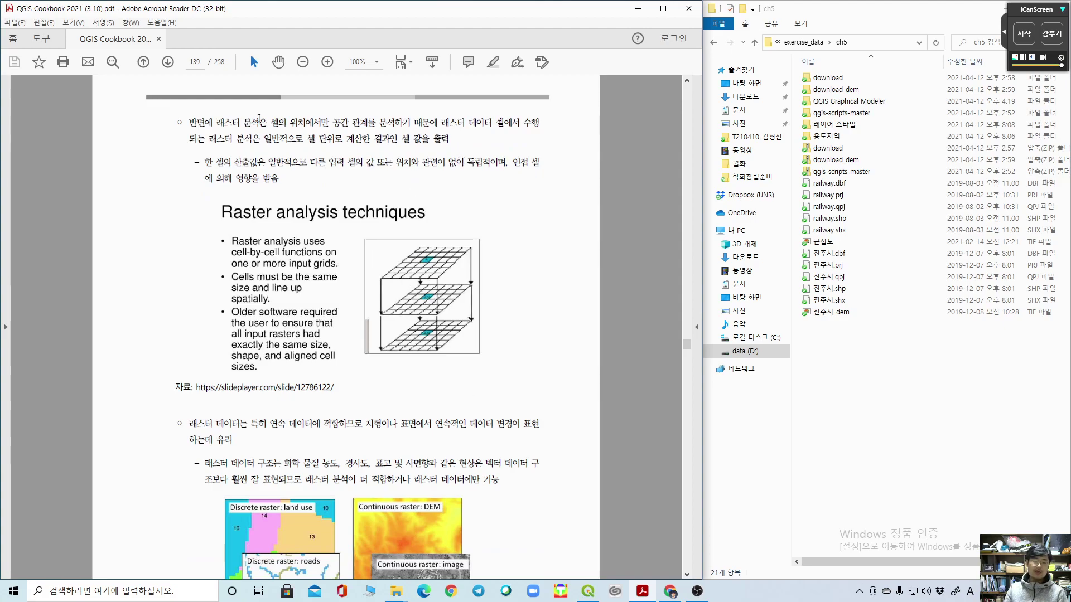
drag(277, 122, 446, 137)
click(469, 147)
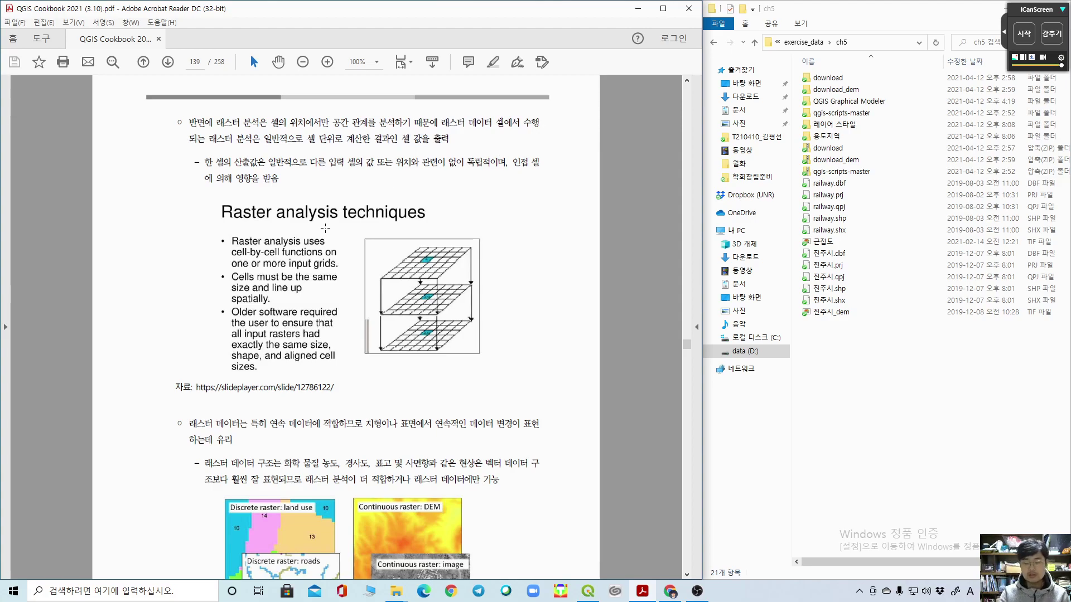
Step: Start ICanScreen annotation with a red pen and circle the stacked grid diagram and its three highlighted cells
click(1024, 33)
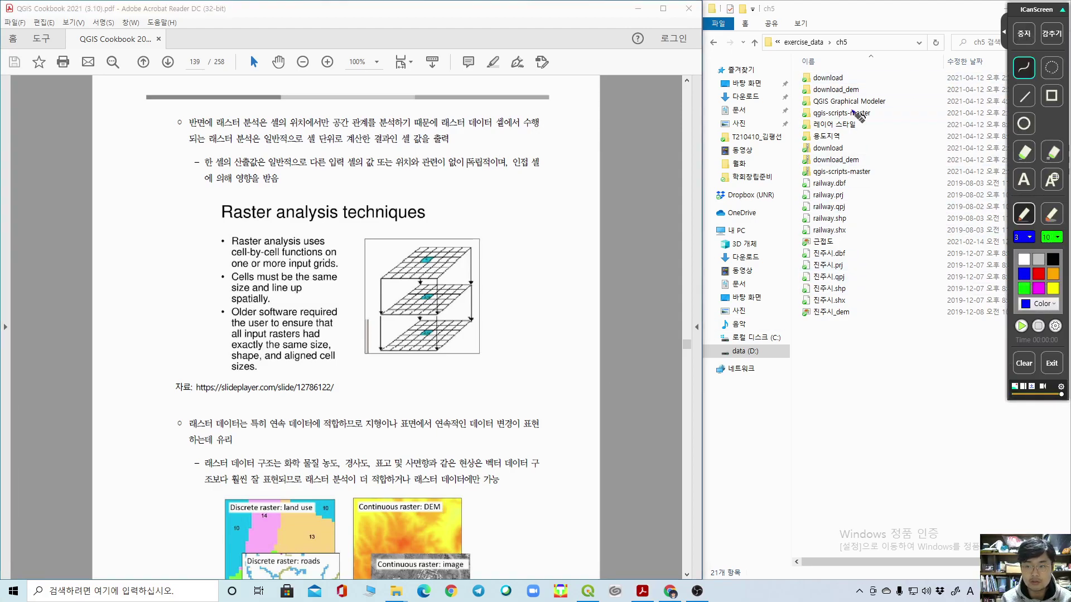
key(super+a)
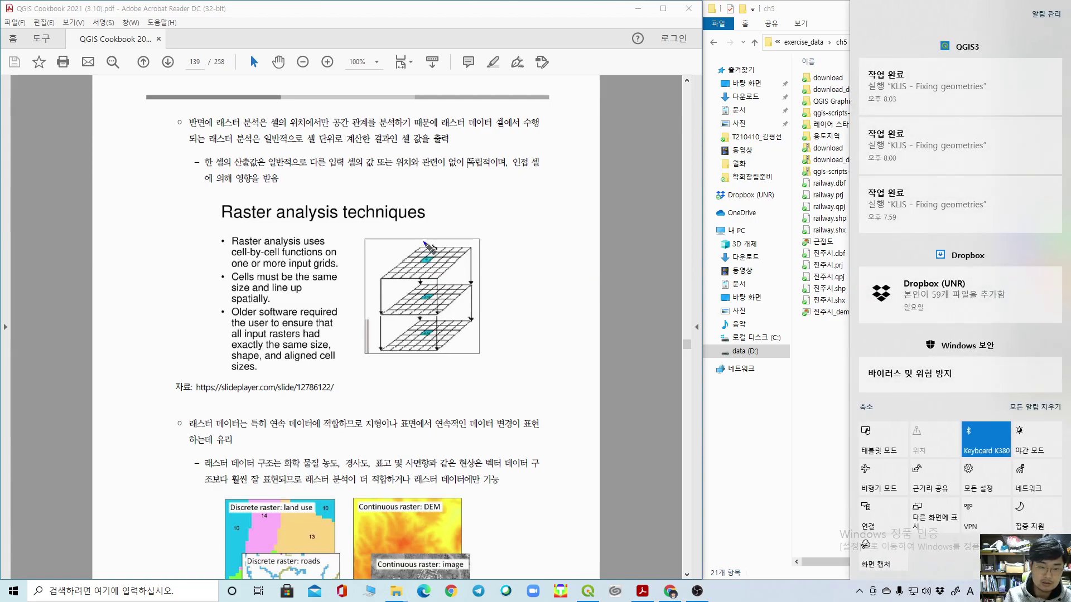
click(812, 18)
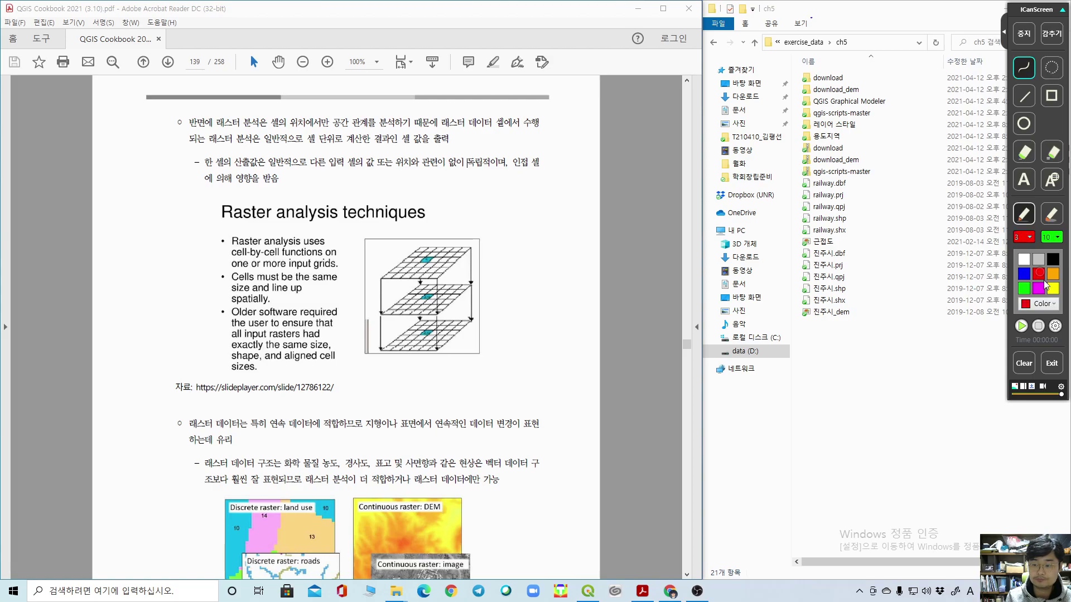
mouse_move(452, 217)
mouse_down()
mouse_move(525, 381)
mouse_move(366, 233)
mouse_up()
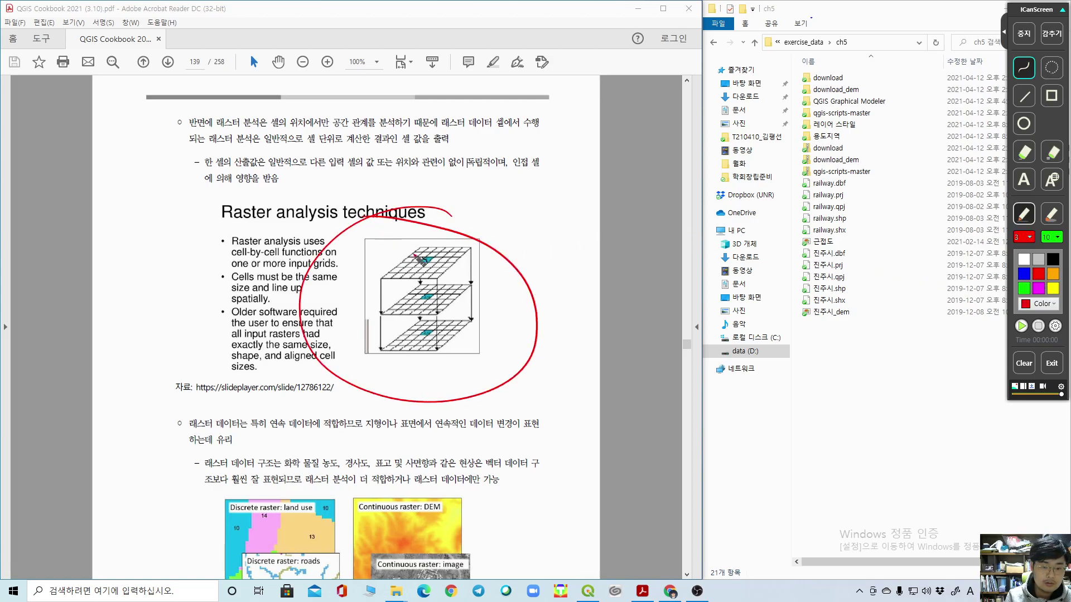
drag(431, 255, 428, 251)
drag(427, 296, 433, 323)
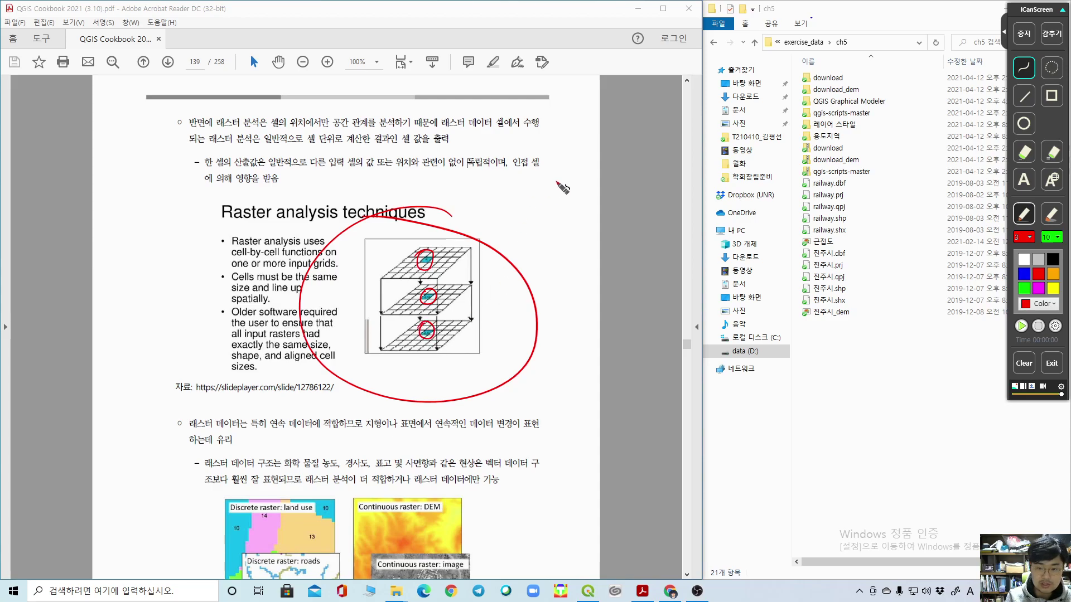
Step: Sketch two vertically aligned cells in red beside the diagram, connect them with dotted lines and label their sides 1m
mouse_move(544, 199)
mouse_down()
mouse_move(575, 178)
mouse_move(615, 175)
mouse_move(595, 200)
mouse_move(586, 162)
mouse_move(623, 170)
mouse_move(518, 195)
mouse_move(572, 205)
mouse_move(572, 229)
mouse_move(548, 247)
mouse_move(594, 253)
mouse_move(617, 222)
mouse_up()
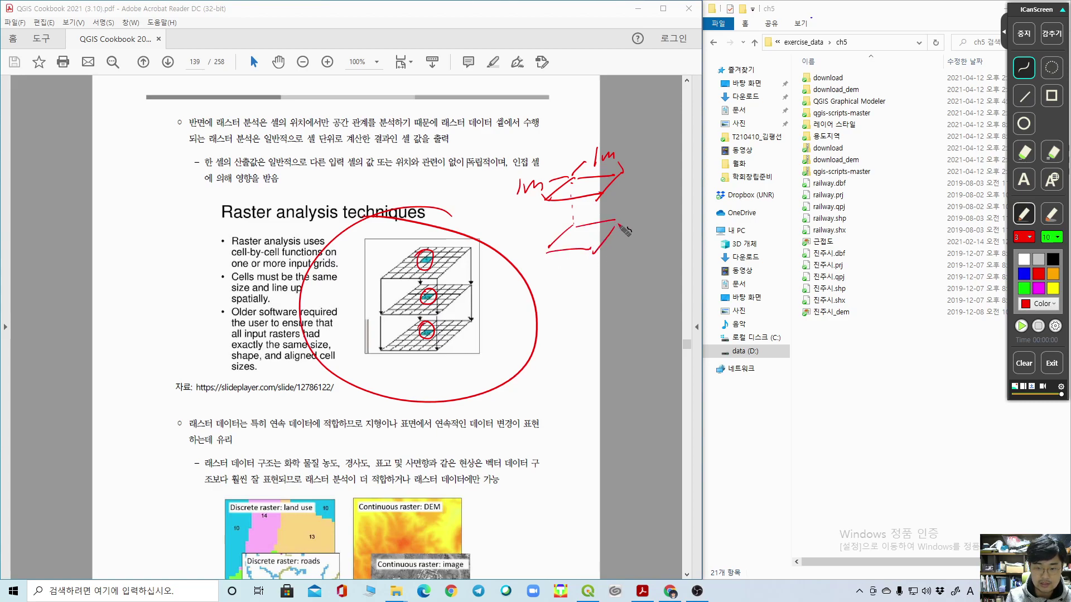
drag(545, 207, 544, 239)
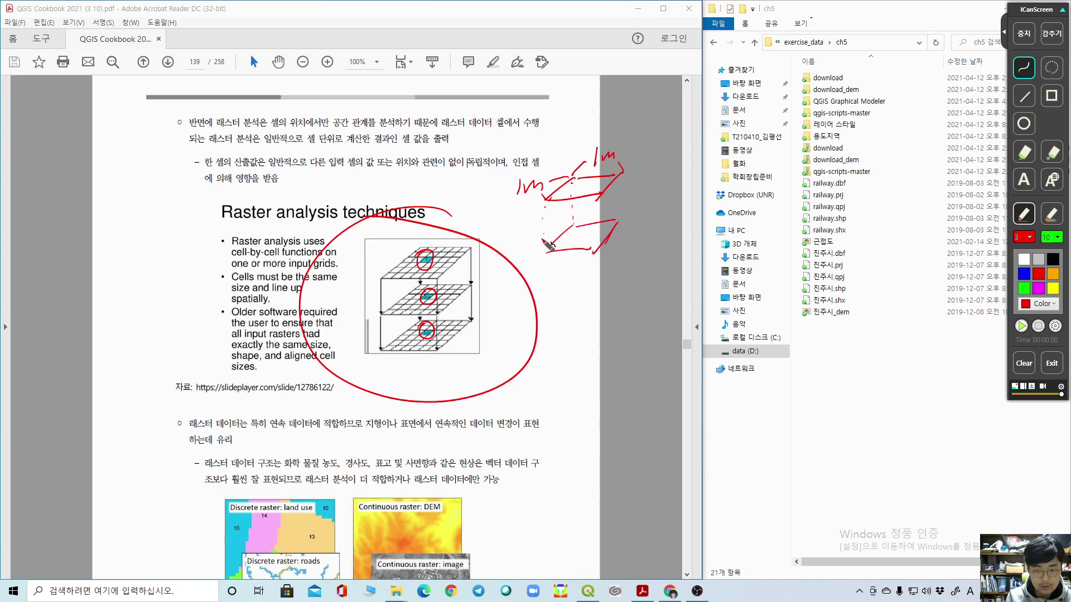
drag(599, 205, 626, 245)
mouse_move(632, 244)
mouse_down()
mouse_move(654, 241)
mouse_move(622, 208)
mouse_up()
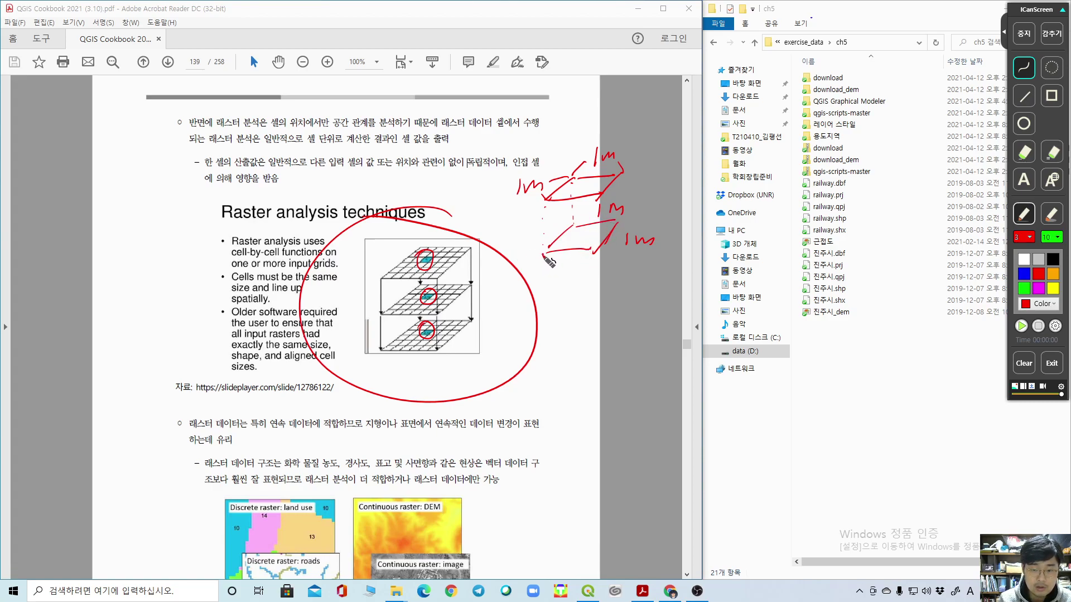
click(1024, 273)
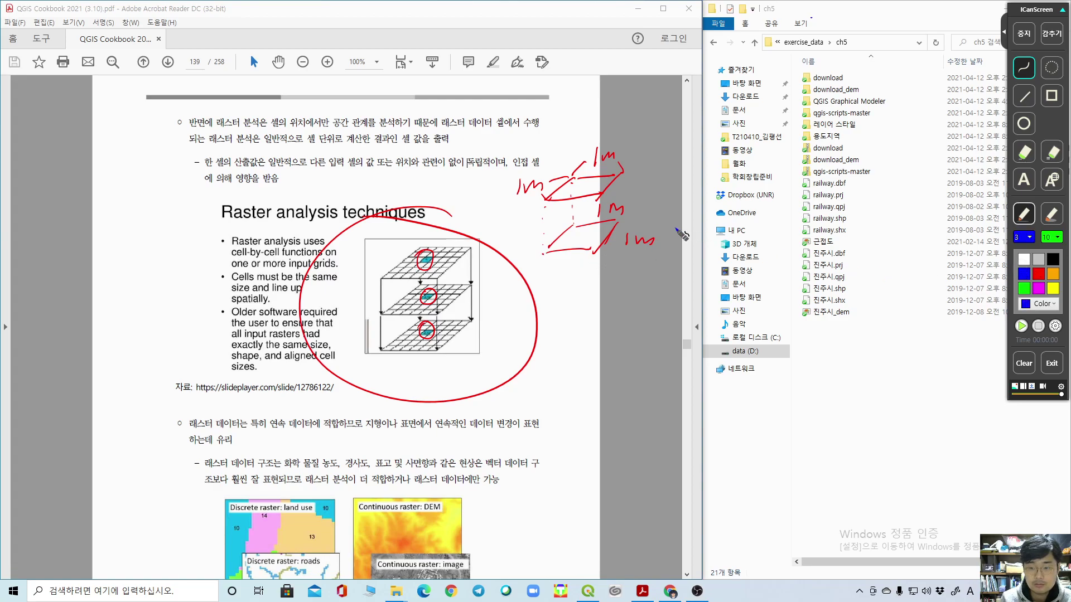
mouse_move(594, 254)
mouse_down()
mouse_move(561, 285)
mouse_move(630, 254)
mouse_move(615, 285)
mouse_up()
mouse_move(625, 185)
mouse_down()
mouse_move(661, 215)
mouse_move(636, 262)
mouse_up()
mouse_move(647, 218)
mouse_down()
mouse_move(682, 188)
mouse_move(684, 225)
mouse_move(658, 183)
mouse_up()
click(1052, 152)
mouse_move(664, 271)
mouse_down()
mouse_move(590, 295)
mouse_move(563, 276)
mouse_up()
click(1017, 71)
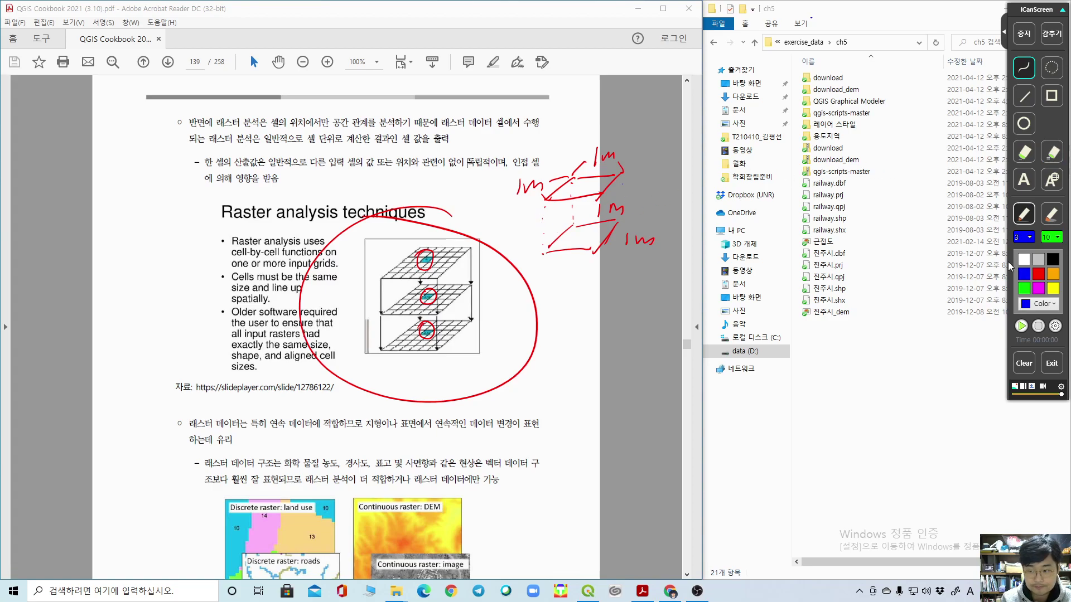
Step: Sketch a third aligned cell in red below the two 1m cells
click(1040, 275)
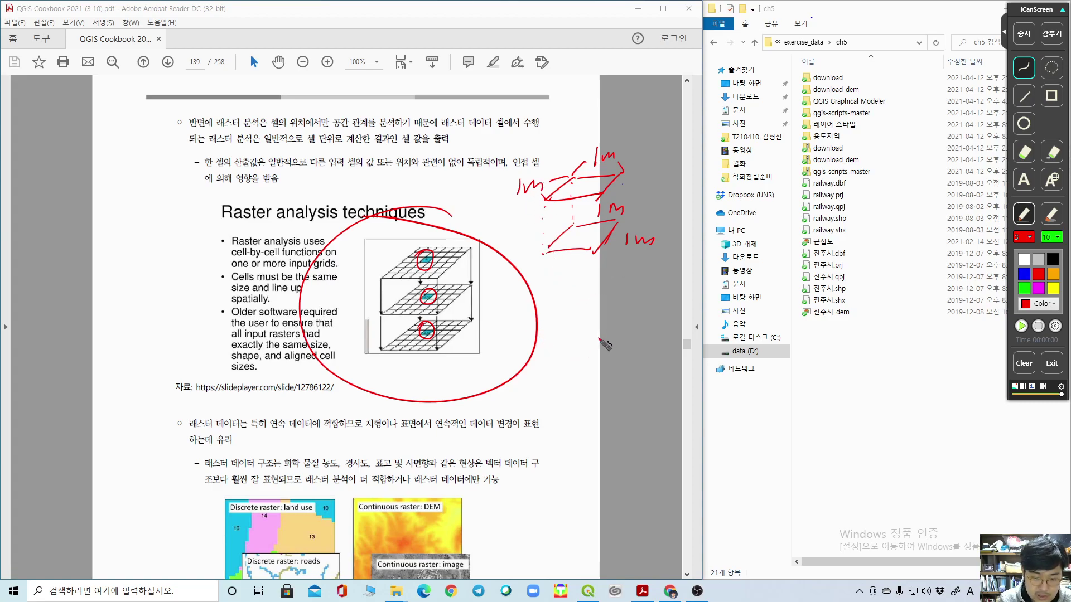
click(548, 293)
click(548, 307)
mouse_move(549, 316)
mouse_down()
mouse_move(595, 317)
mouse_move(550, 316)
mouse_move(629, 285)
mouse_move(605, 312)
mouse_up()
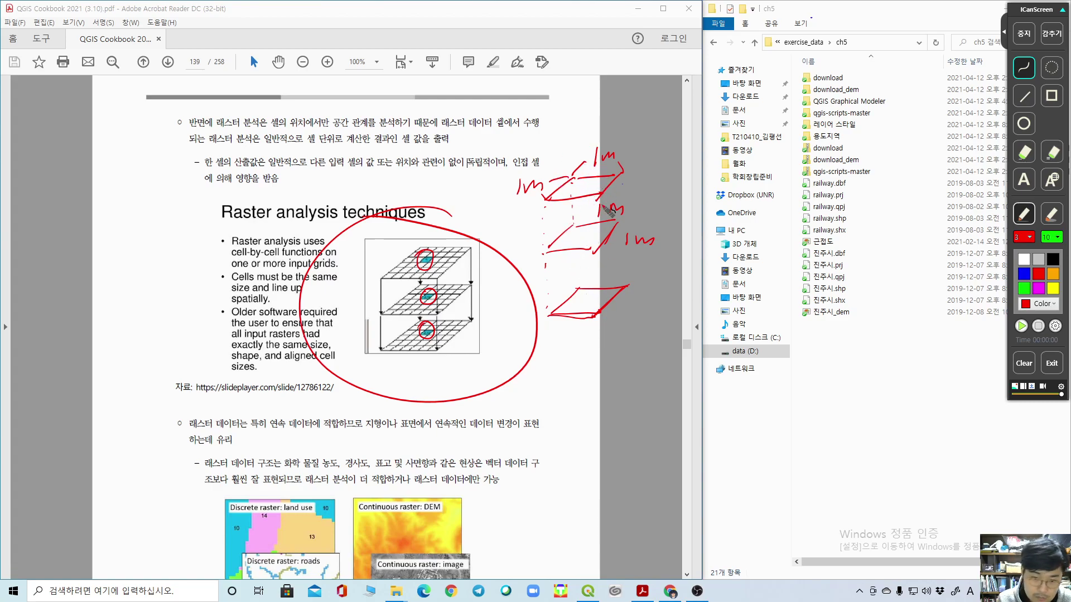
Step: Clear all annotations and circle two adjacent cells in the top grid of the diagram in red
click(1024, 363)
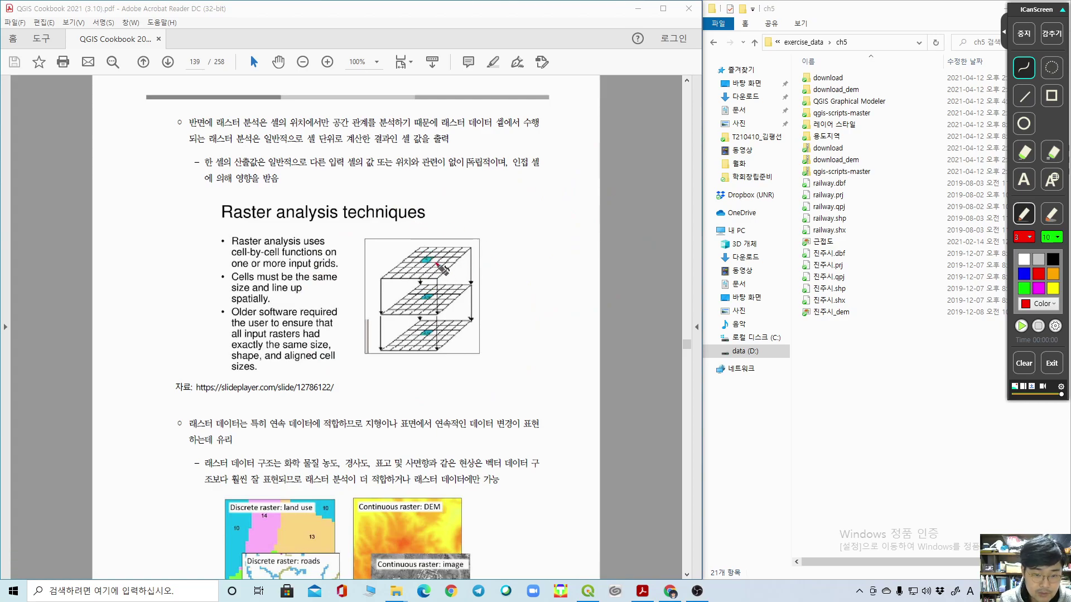
mouse_move(434, 255)
mouse_down()
mouse_move(421, 262)
mouse_move(442, 263)
mouse_up()
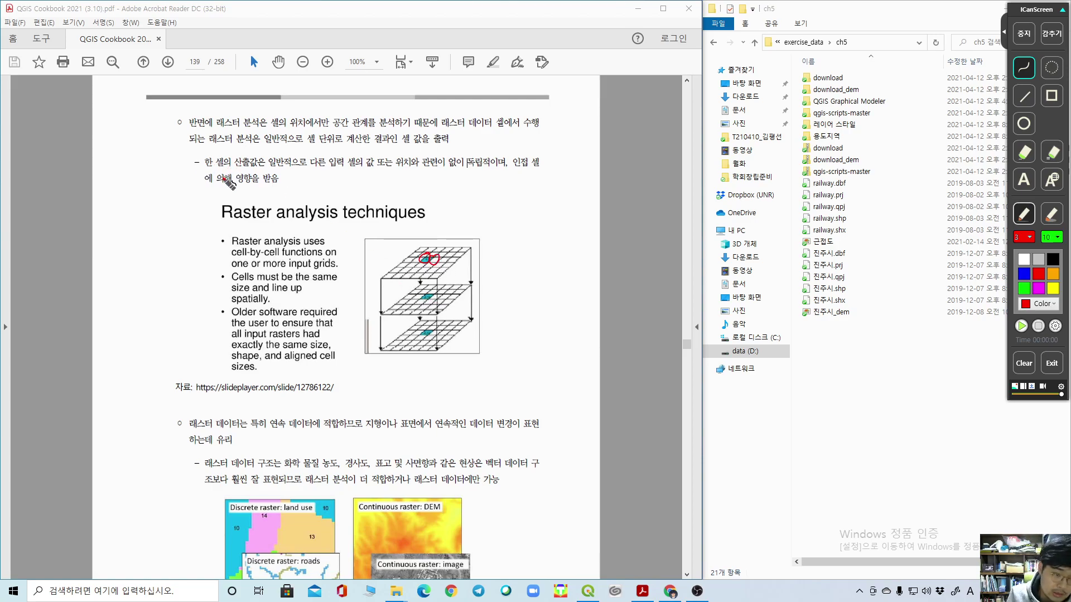
Step: Underline the sentence on a cell's output value in red and outline the block around the bottom grid's highlighted cell
drag(201, 167, 544, 174)
drag(202, 190, 281, 187)
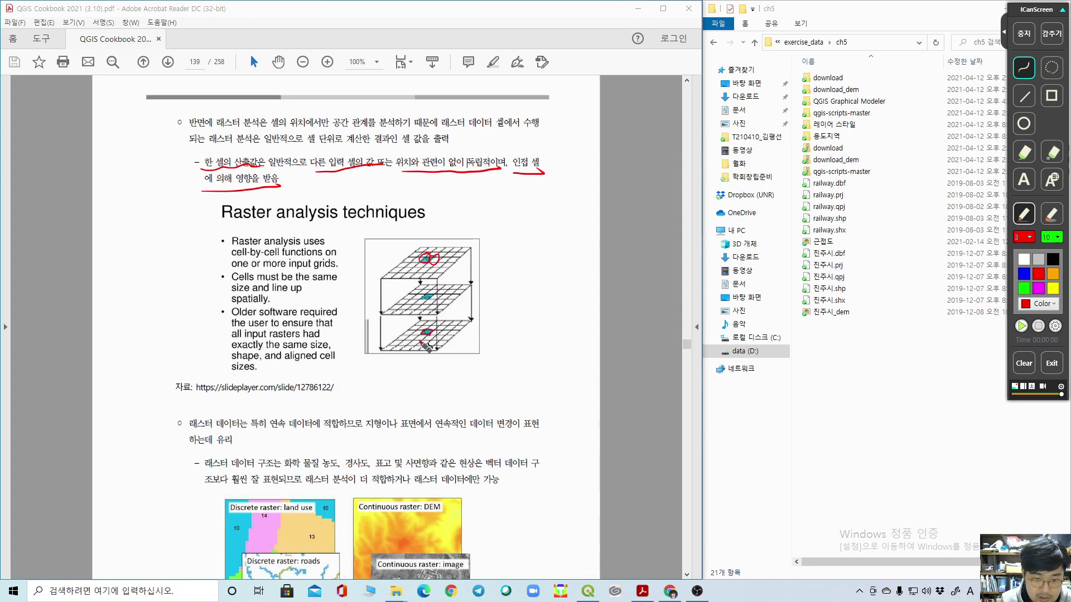
mouse_move(425, 325)
mouse_down()
mouse_move(412, 341)
mouse_move(431, 348)
mouse_move(455, 330)
mouse_move(417, 346)
mouse_move(438, 336)
mouse_up()
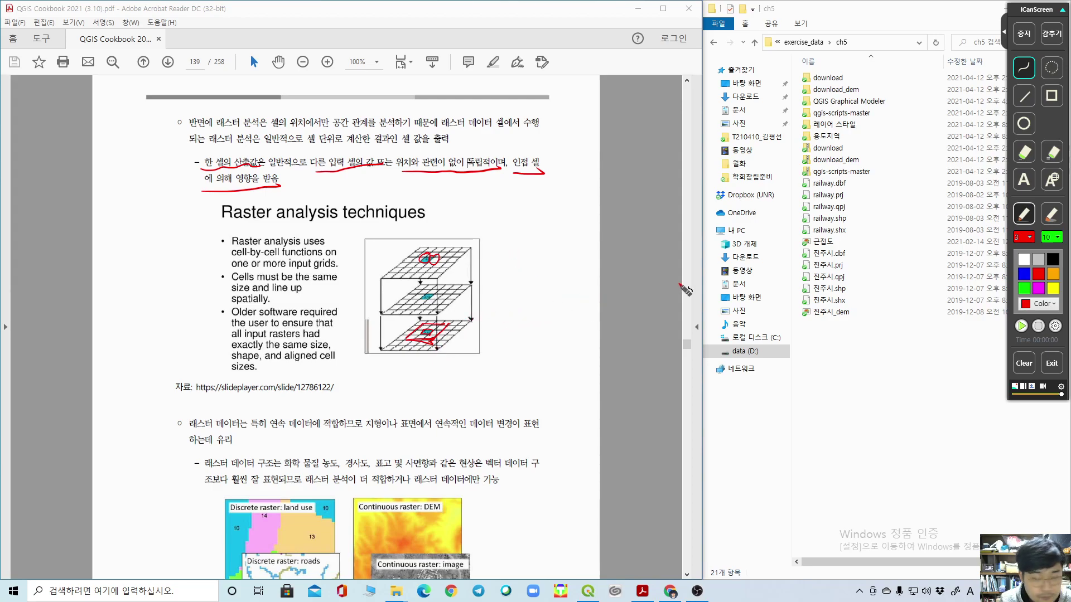
Step: Sketch two overlapping four-sided polygons with circled vertices in red beside the raster analysis diagram
key(super+a)
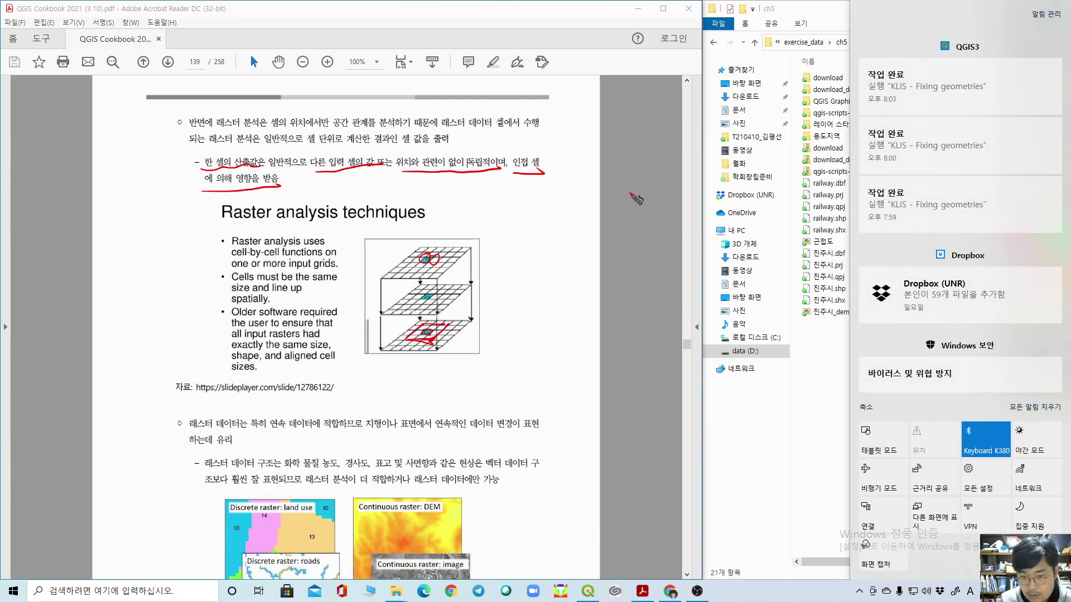
click(612, 202)
mouse_move(610, 185)
mouse_down()
mouse_move(551, 219)
mouse_move(617, 255)
mouse_move(663, 223)
mouse_move(647, 208)
mouse_move(657, 212)
mouse_up()
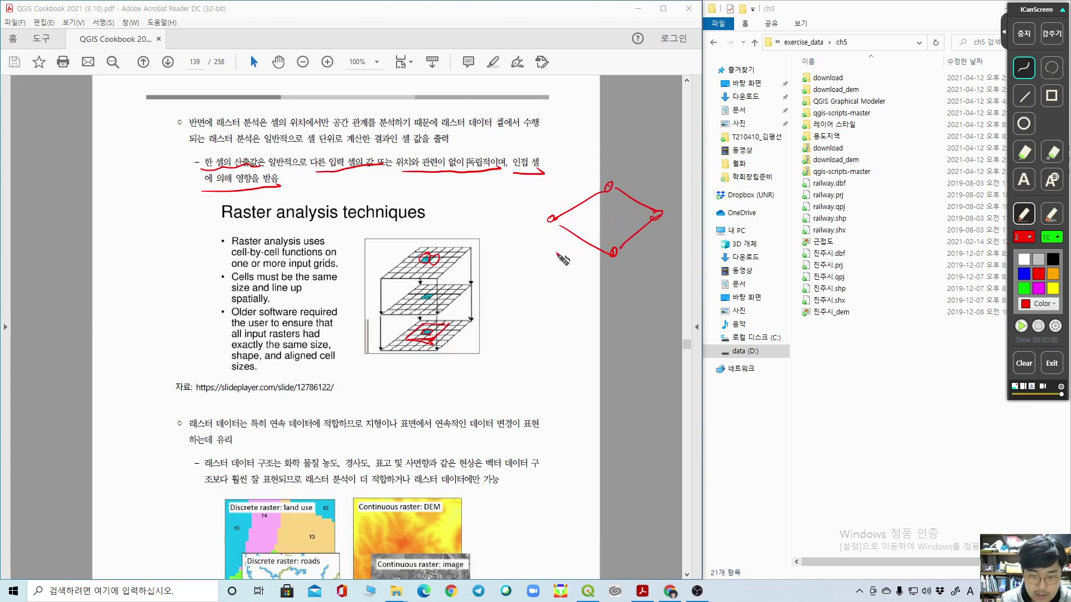
mouse_move(552, 244)
mouse_down()
mouse_move(661, 230)
mouse_move(652, 231)
mouse_up()
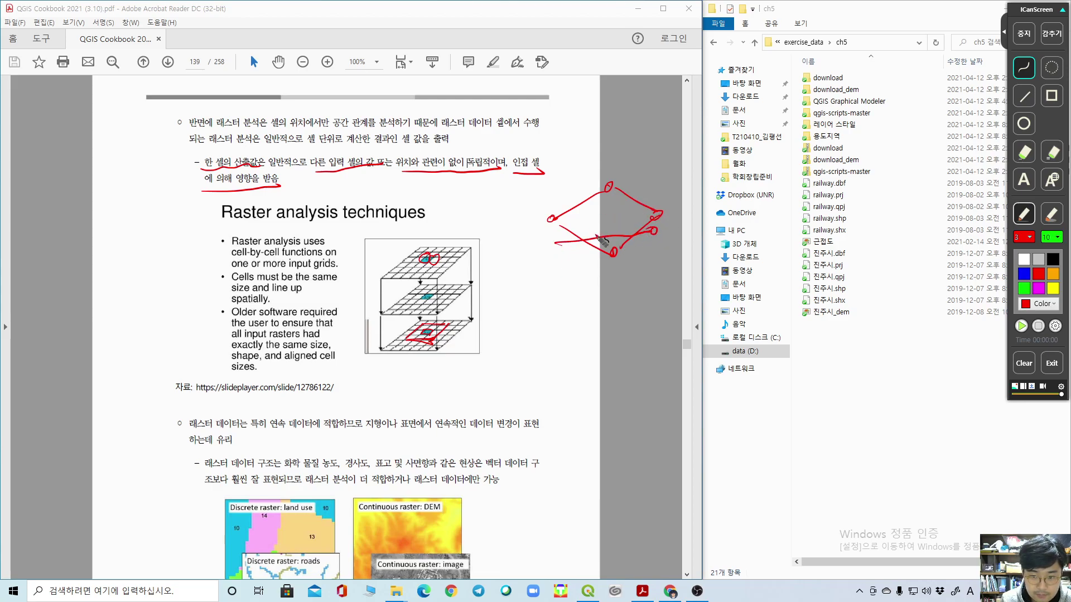
drag(558, 245, 600, 291)
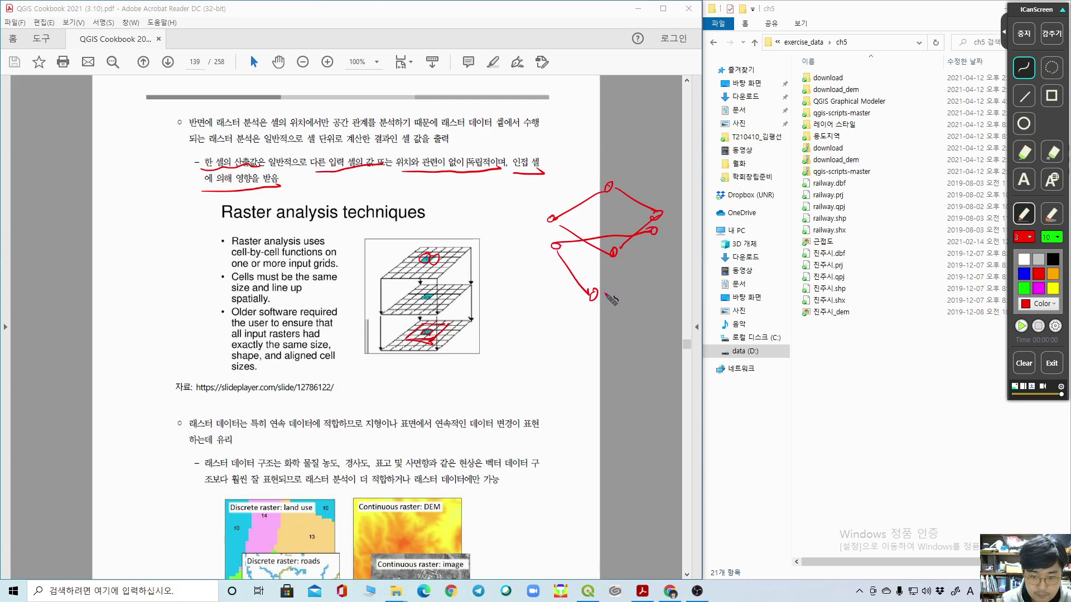
drag(654, 236, 592, 294)
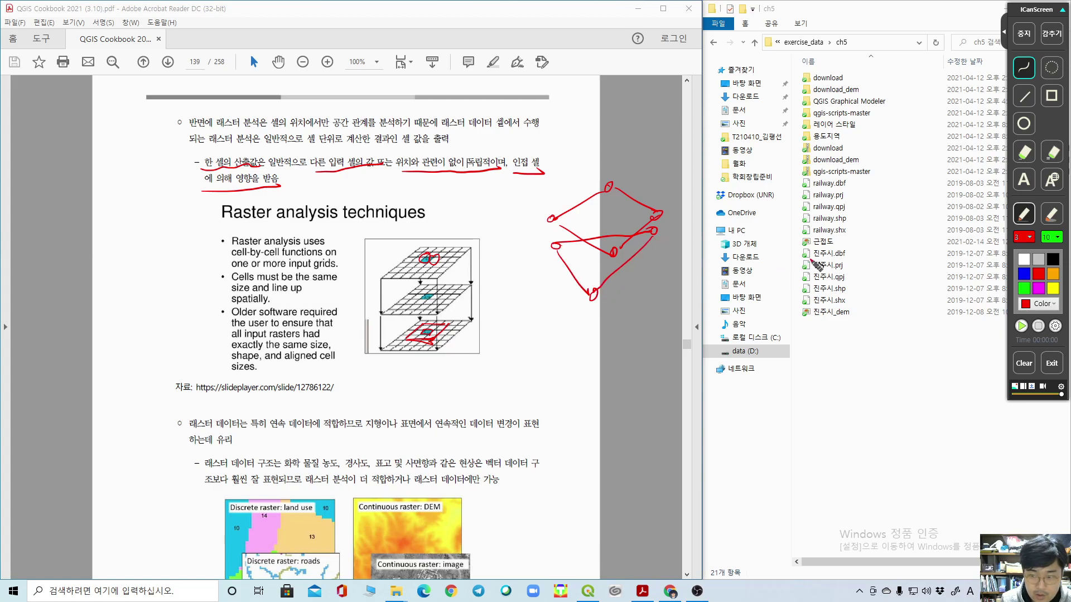
Step: Shade the overlapping area of the two red polygons with the green highlighter
click(1024, 274)
click(1051, 214)
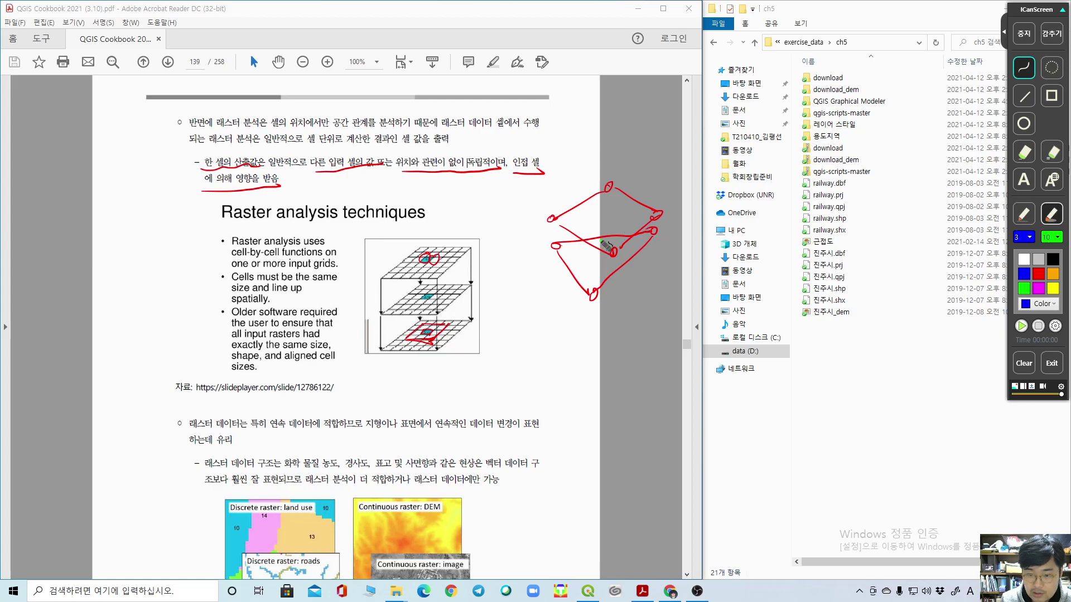
drag(603, 247, 624, 251)
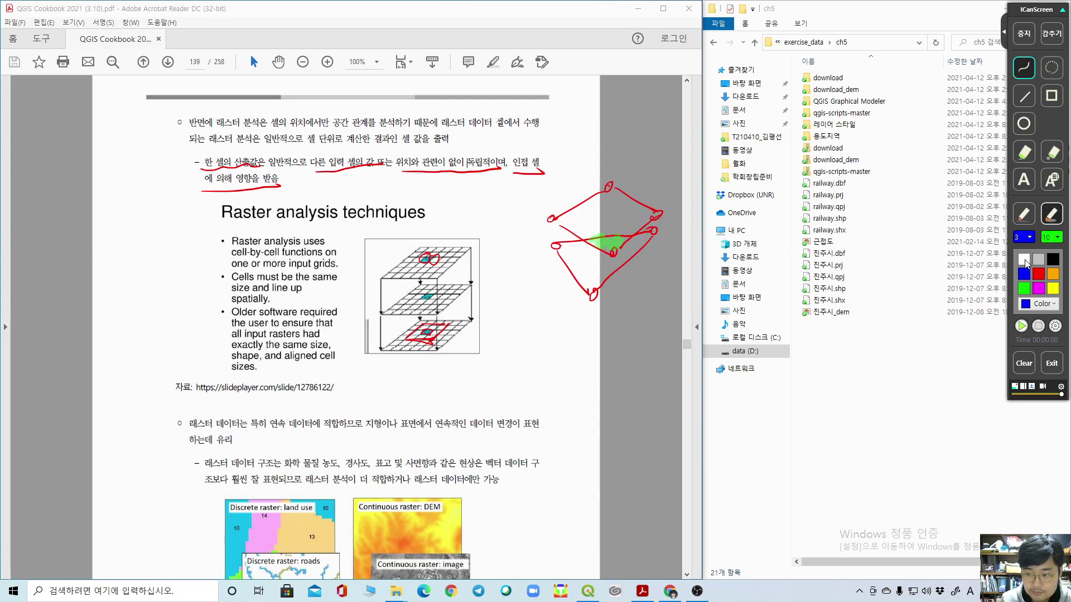
mouse_move(603, 224)
mouse_down()
mouse_move(611, 206)
mouse_move(634, 234)
mouse_up()
Step: Clear all annotations and end the screen annotation mode
click(1023, 364)
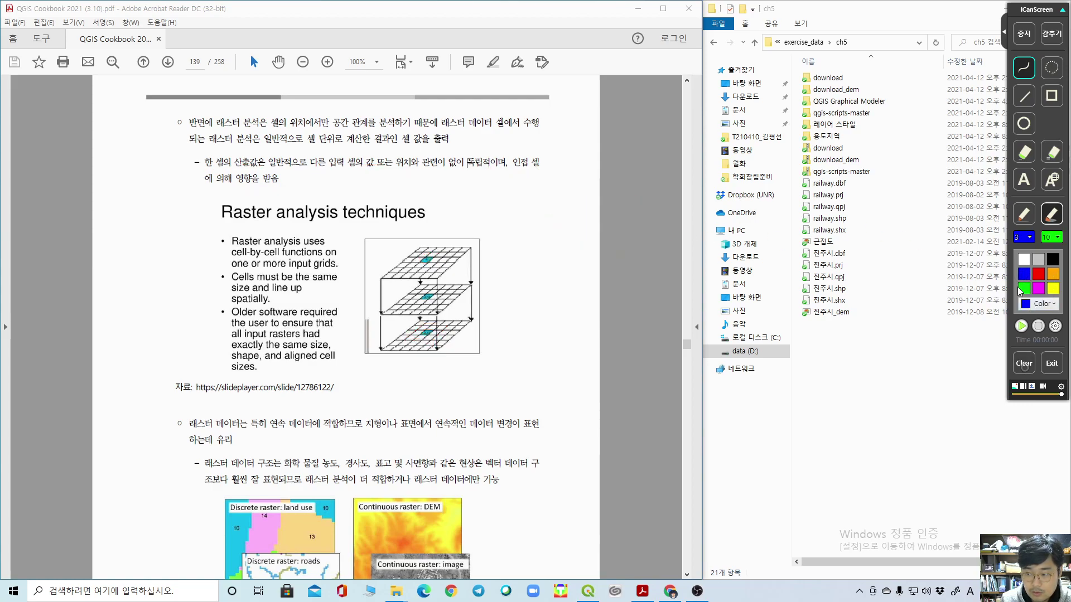
click(1024, 214)
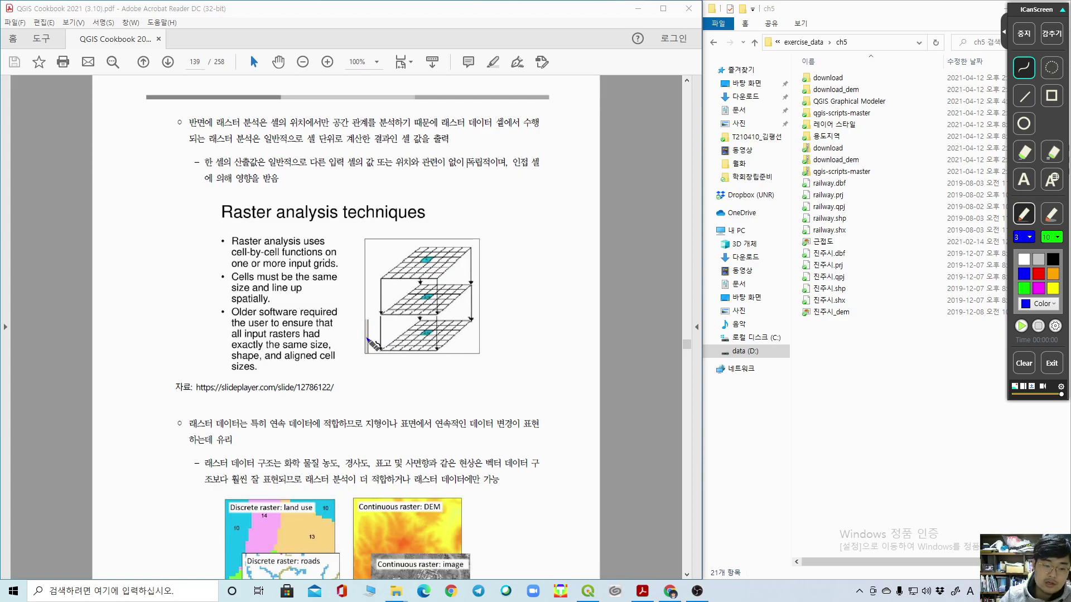
click(1026, 33)
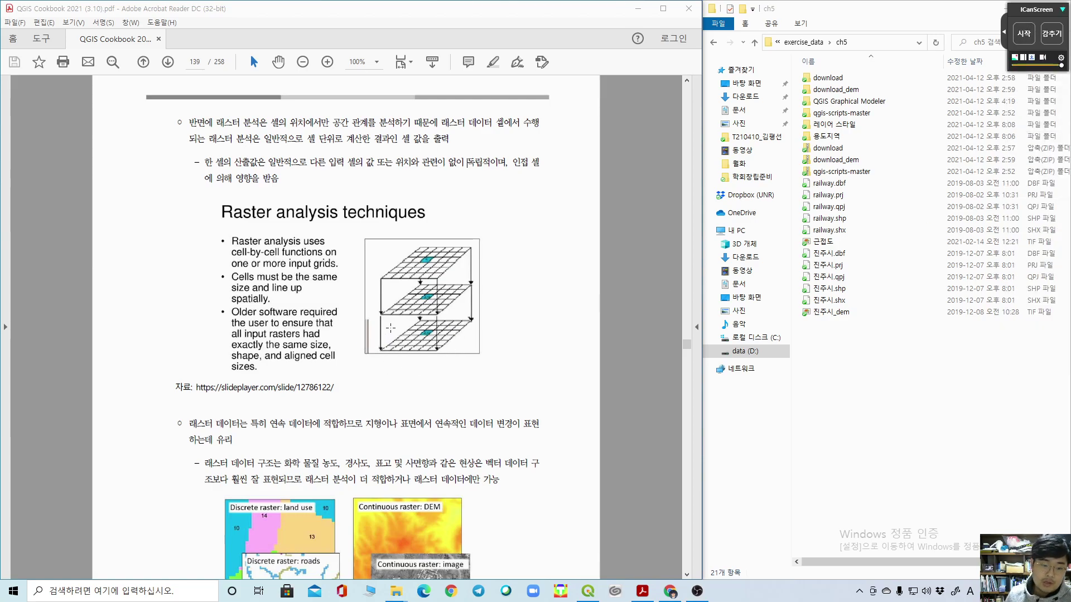
Step: Read the paragraphs on raster data suiting continuous surfaces and examine the figure of discrete and continuous raster types
scroll(359, 403, down, 10)
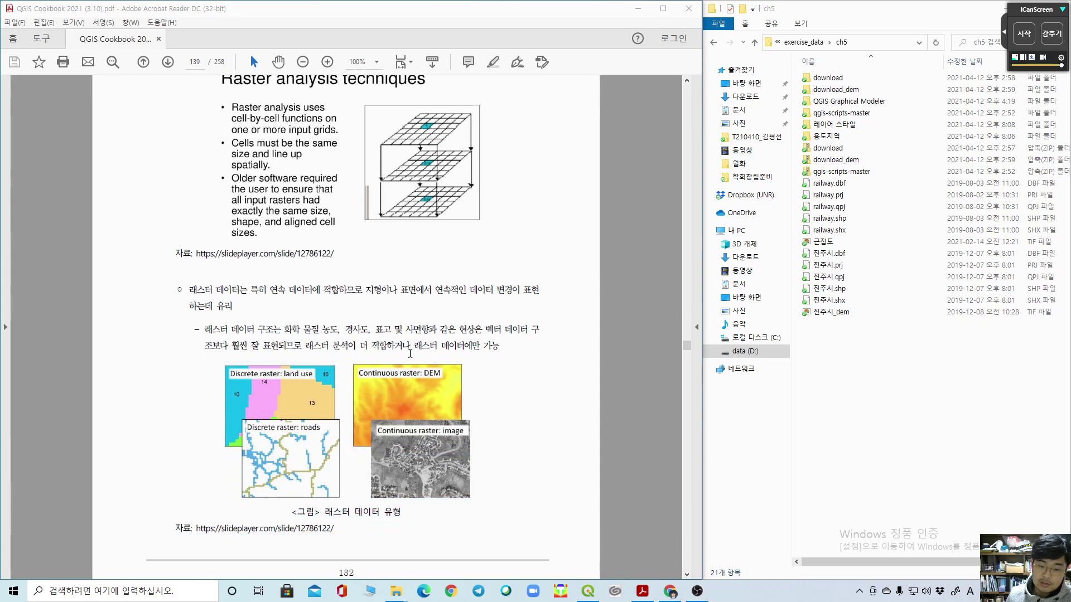
scroll(413, 352, up, 10)
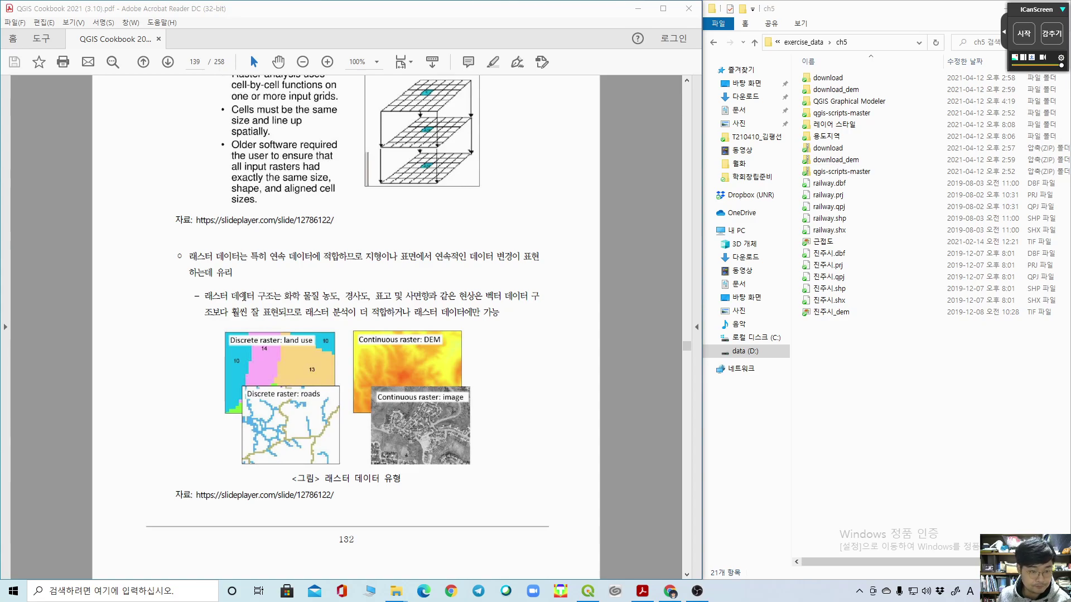
drag(285, 297, 370, 300)
click(415, 303)
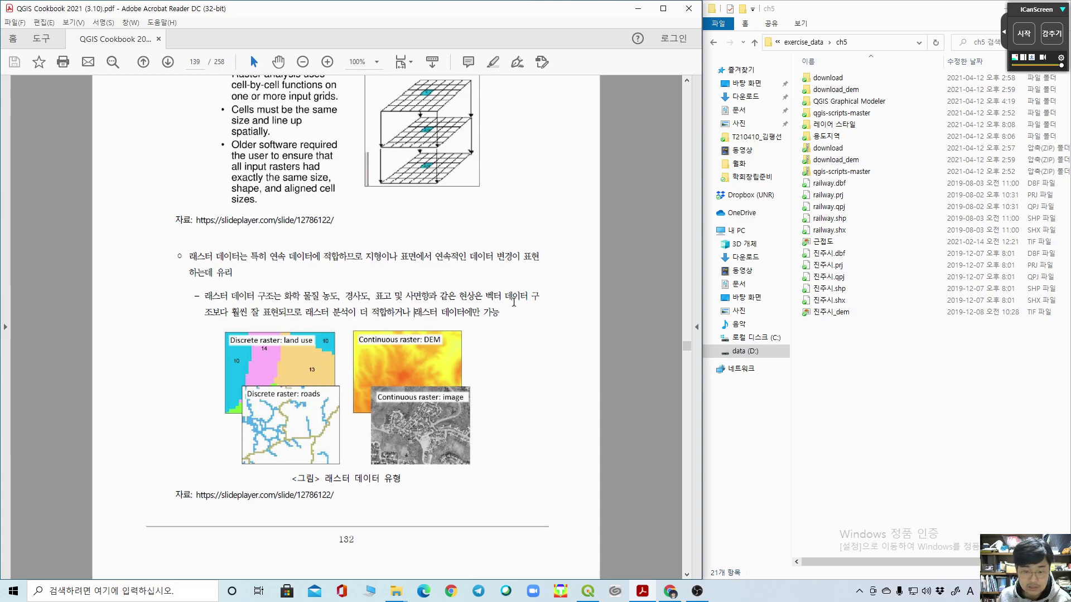
mouse_move(486, 295)
mouse_down()
mouse_move(214, 314)
mouse_move(496, 314)
mouse_up()
click(588, 326)
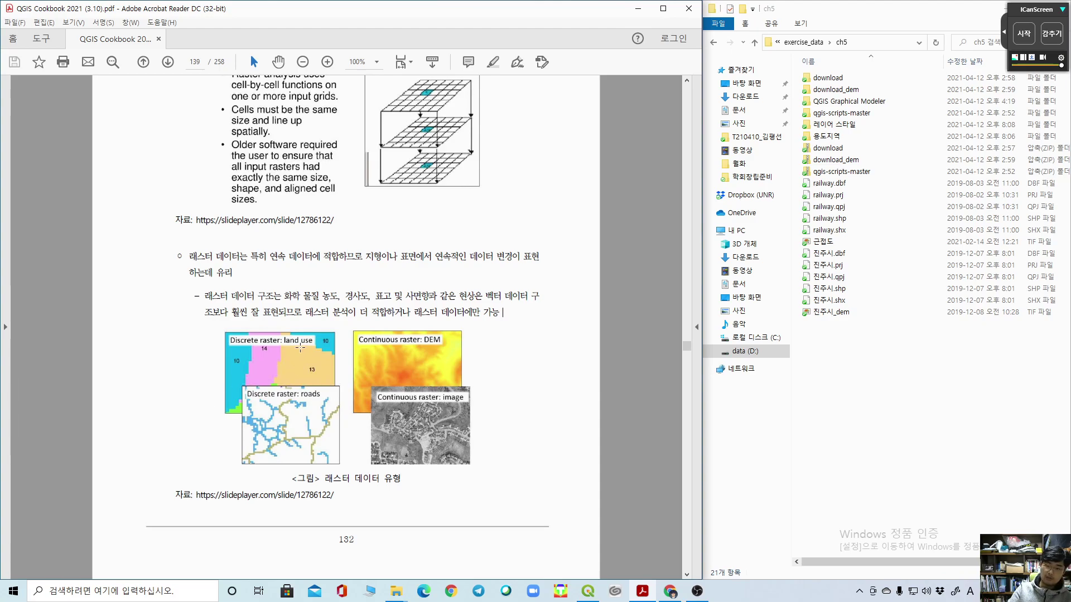
drag(221, 382, 509, 505)
click(506, 457)
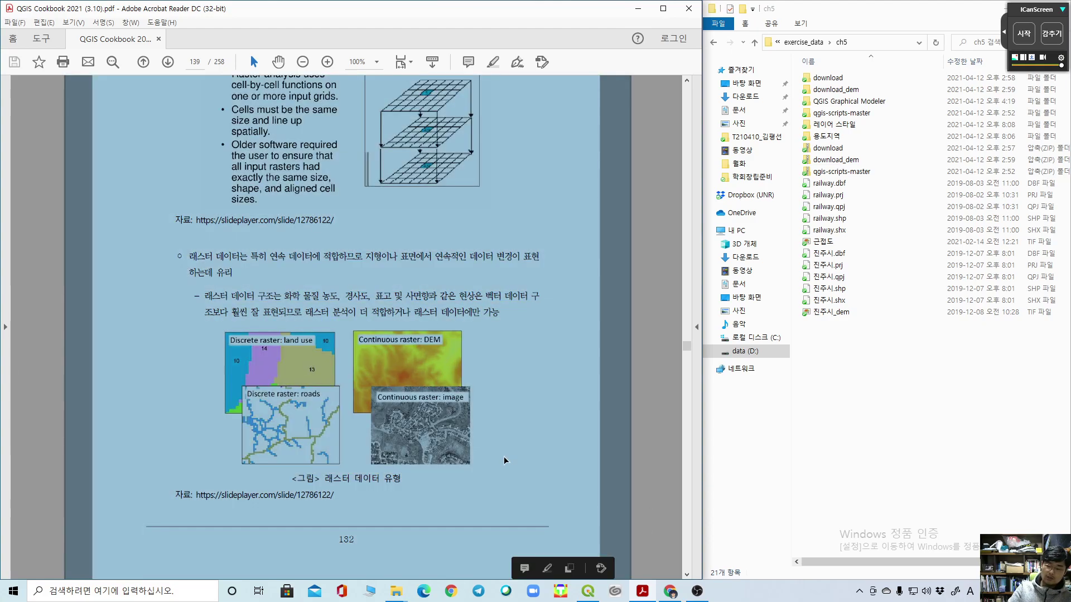
click(551, 427)
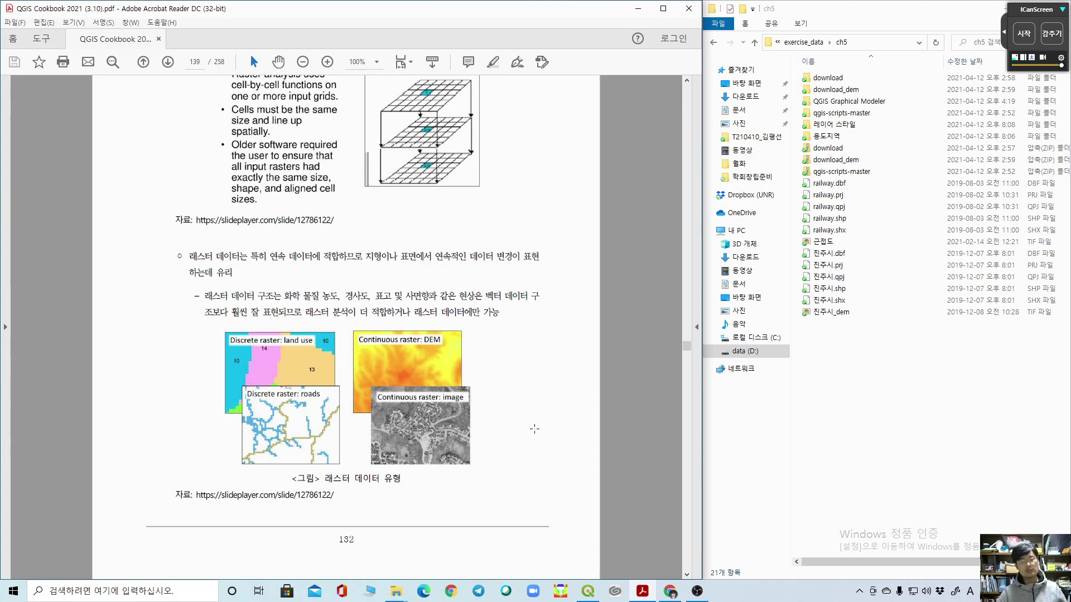
Step: On the single-layer analysis page, sketch a terrain curve in blue and a horizontal line divided into segments above it
scroll(564, 343, down, 10)
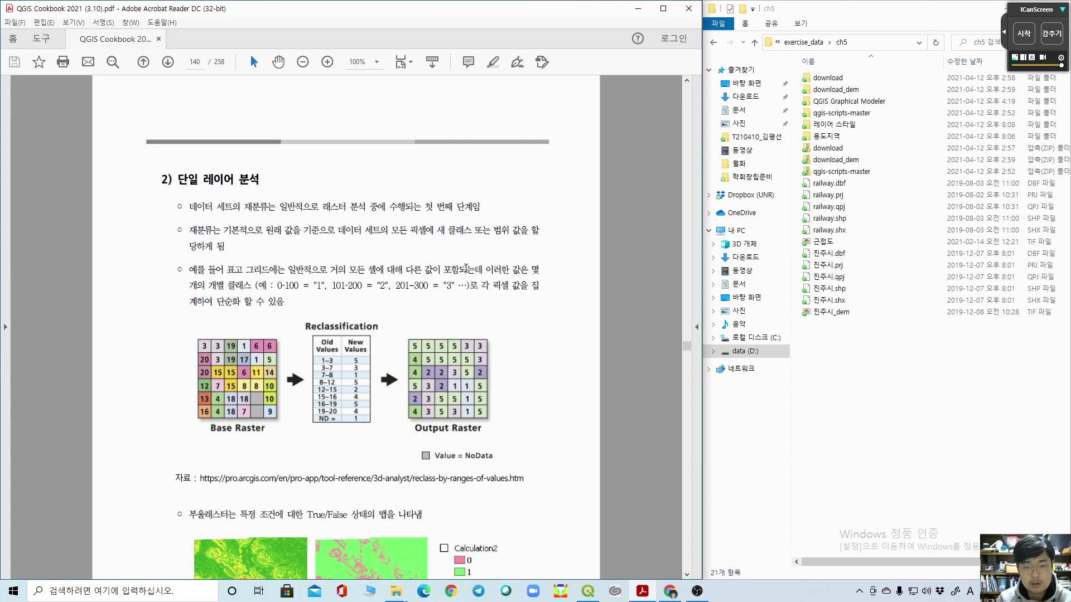
click(1024, 34)
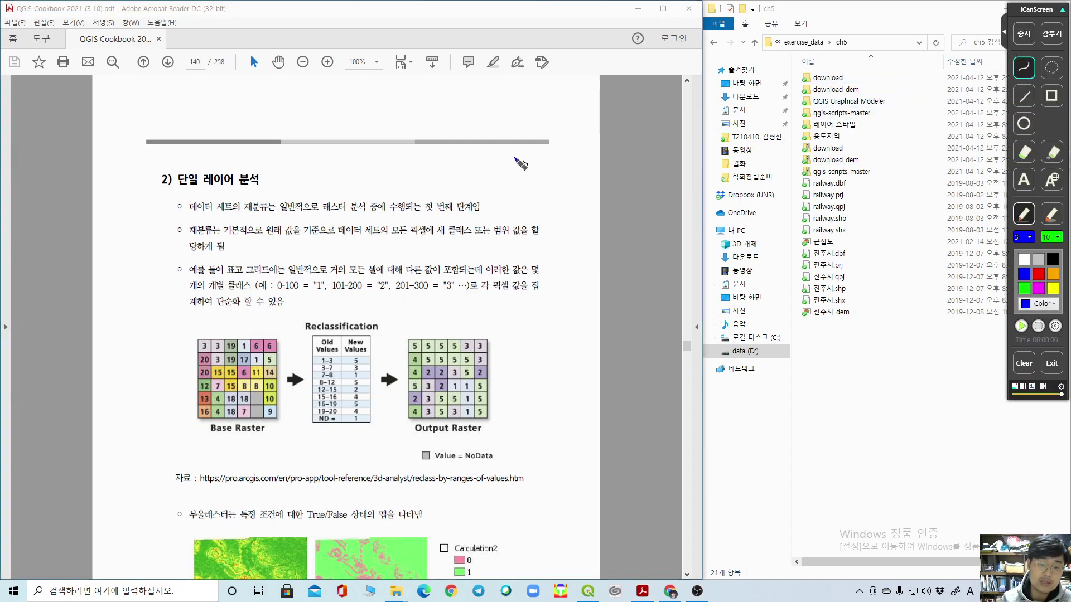
key(super+a)
mouse_move(362, 196)
mouse_down()
mouse_move(385, 195)
mouse_move(471, 135)
mouse_move(650, 198)
mouse_up()
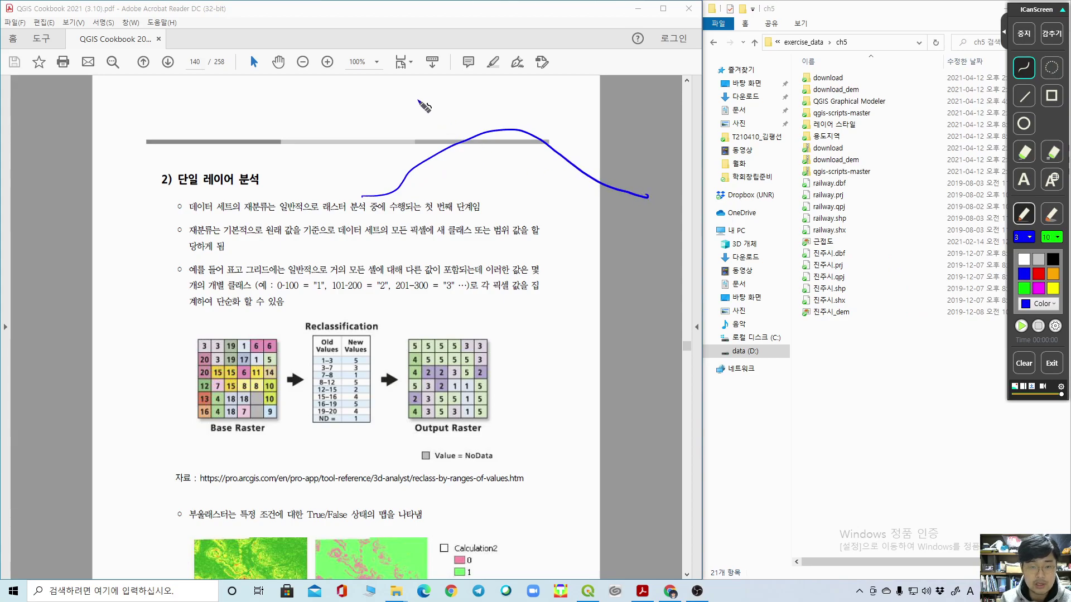
mouse_move(353, 83)
mouse_down()
mouse_move(346, 98)
mouse_move(654, 80)
mouse_move(663, 88)
mouse_up()
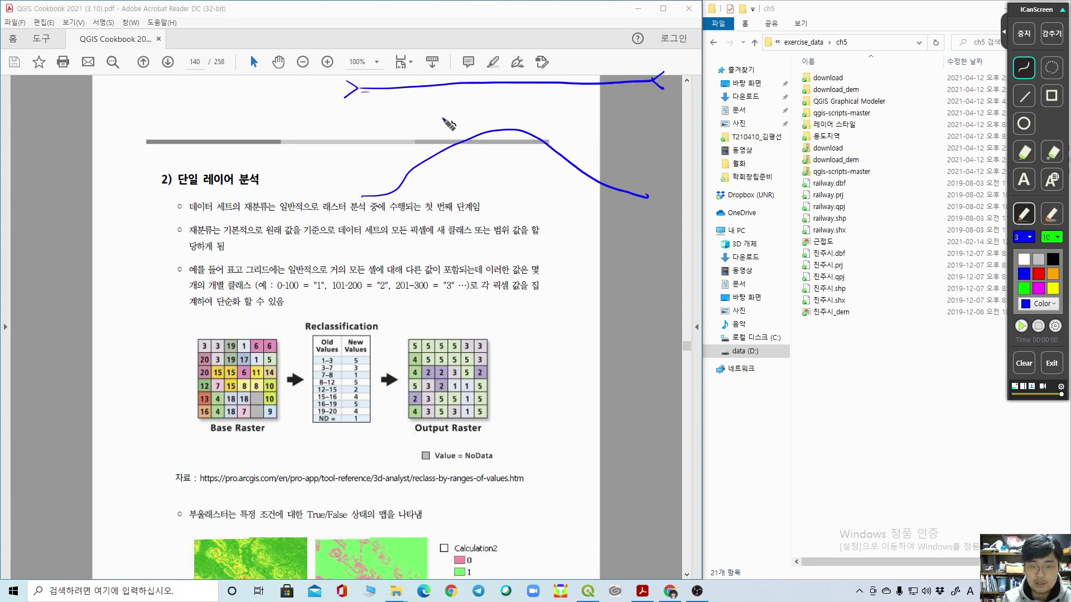
mouse_move(384, 83)
mouse_down()
mouse_move(385, 97)
mouse_move(627, 87)
mouse_up()
Step: Link the first two segments to the curve with dotted lines and upward arrows, labelling them α and β
mouse_move(368, 112)
mouse_down()
mouse_move(381, 114)
mouse_move(359, 96)
mouse_up()
drag(357, 103, 357, 122)
drag(357, 130, 357, 165)
drag(358, 173, 362, 195)
drag(387, 101, 386, 106)
drag(387, 115, 388, 145)
drag(388, 154, 389, 160)
drag(389, 166, 388, 181)
drag(390, 190, 389, 197)
drag(372, 103, 373, 195)
drag(416, 93, 416, 99)
mouse_move(416, 107)
mouse_down()
mouse_move(405, 156)
mouse_move(410, 110)
mouse_up()
mouse_move(378, 60)
mouse_down()
mouse_move(366, 69)
mouse_move(402, 68)
mouse_up()
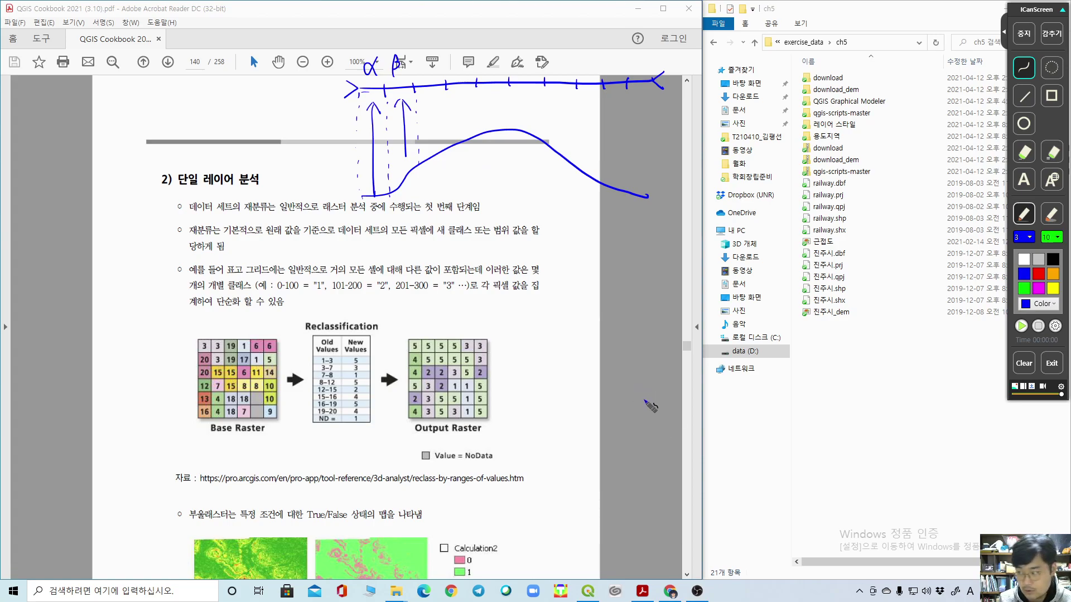
Step: Write the class "0 ~ 50m 1등급 : 100" in blue beside the reclassification diagram and start a "51m ~" row below it
mouse_move(648, 402)
mouse_down()
mouse_move(695, 408)
mouse_move(707, 422)
mouse_move(756, 410)
mouse_move(766, 422)
mouse_up()
mouse_move(825, 397)
mouse_down()
mouse_move(839, 422)
mouse_move(912, 406)
mouse_up()
drag(912, 417, 954, 404)
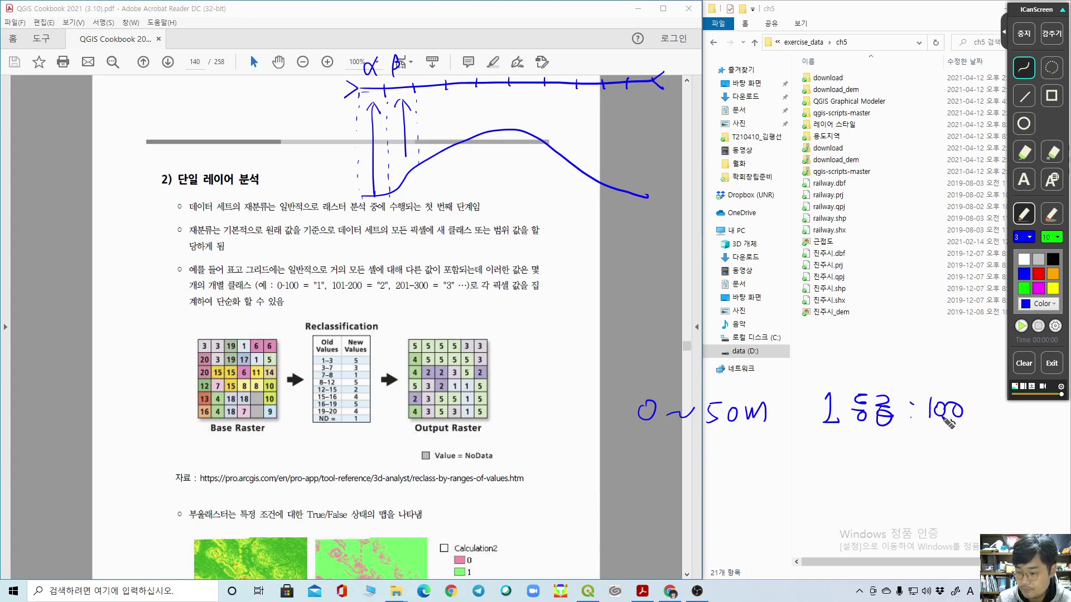
mouse_move(656, 448)
mouse_down()
mouse_move(634, 472)
mouse_move(665, 475)
mouse_move(687, 461)
mouse_move(697, 472)
mouse_move(729, 459)
mouse_up()
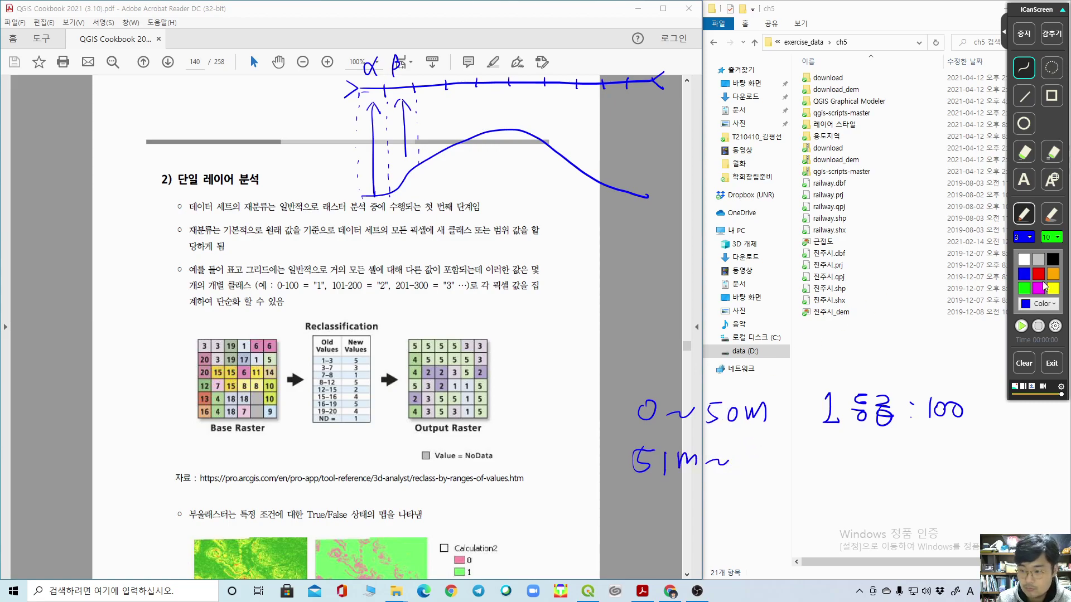
Step: Erase the "0 ~" and the "51m ~" row, and rewrite the first range as 0 ≤ h < 50m
click(1050, 153)
mouse_move(724, 405)
mouse_down()
mouse_move(687, 425)
mouse_move(661, 468)
mouse_move(687, 433)
mouse_move(699, 353)
mouse_up()
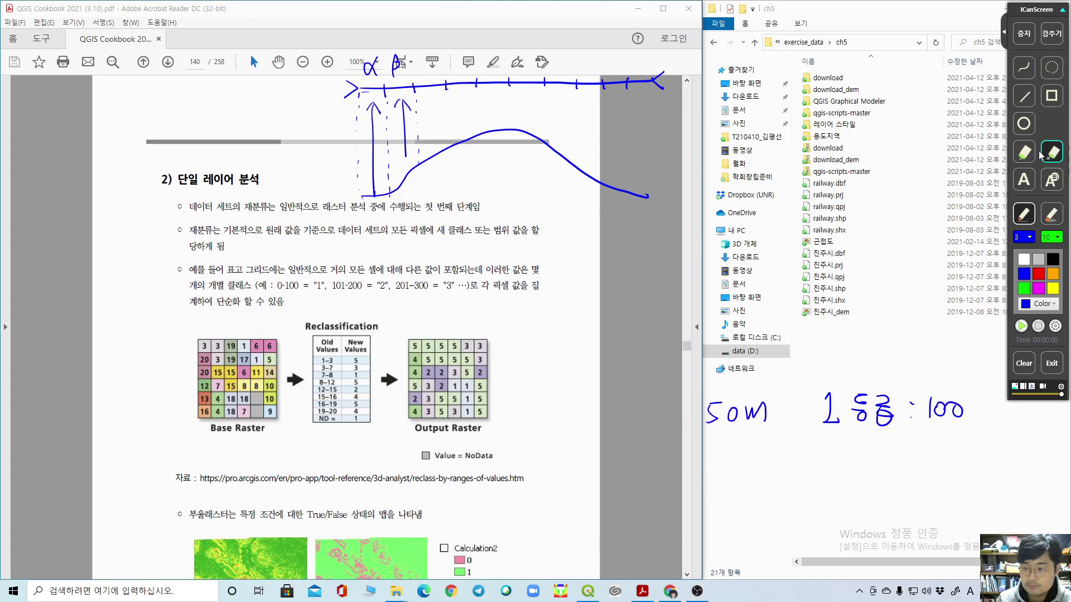
click(1024, 68)
mouse_move(583, 404)
mouse_down()
mouse_move(616, 403)
mouse_move(613, 428)
mouse_up()
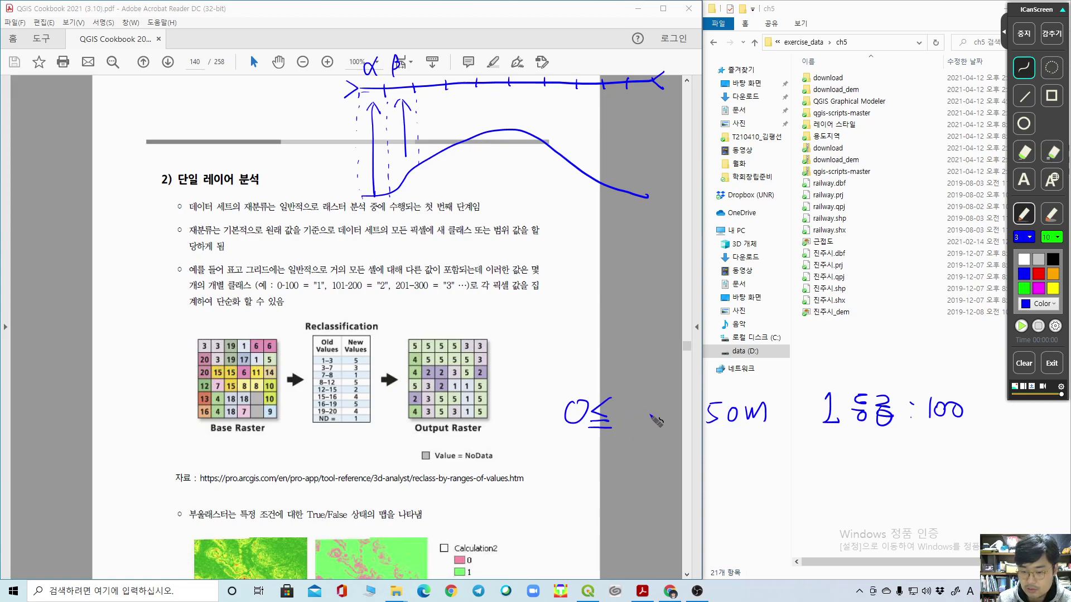
drag(635, 389, 648, 423)
drag(691, 395, 690, 427)
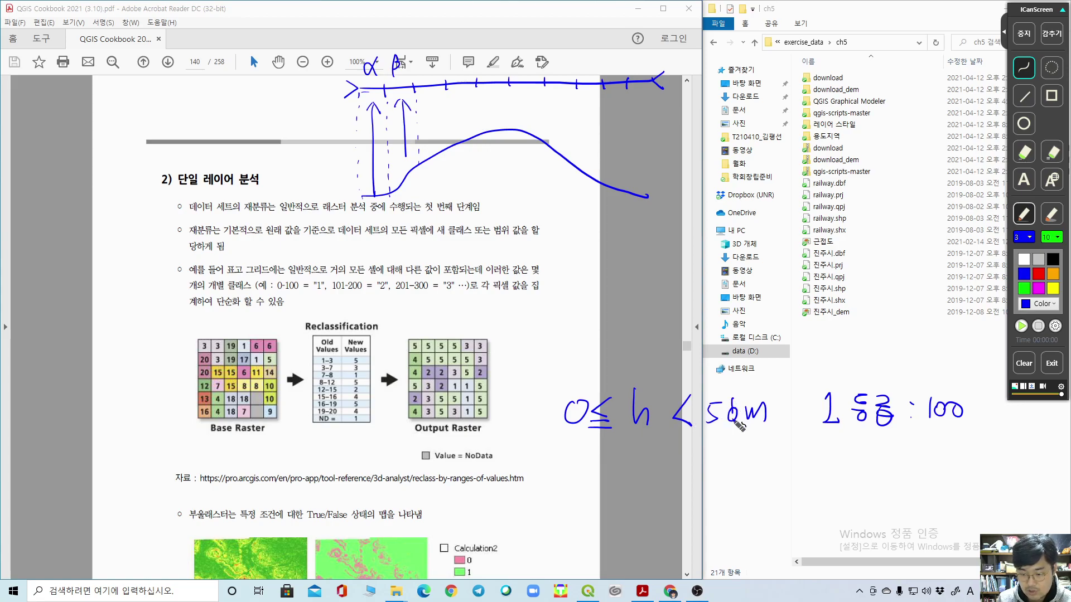
drag(737, 406, 738, 417)
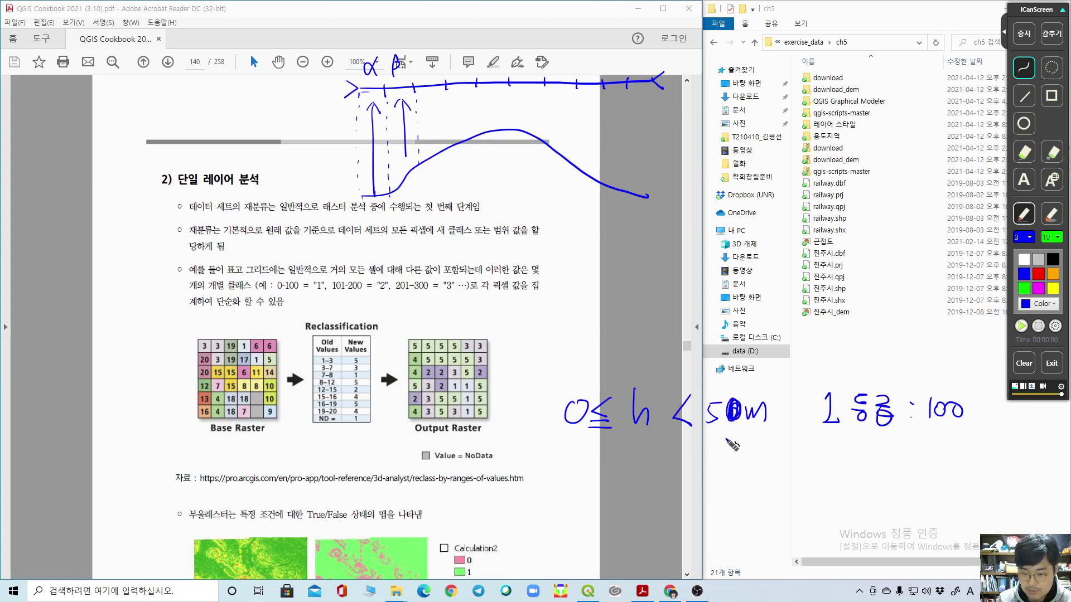
Step: Write the second height range 50m ≤ h < 100m in blue below the first range
mouse_move(557, 463)
mouse_down()
mouse_move(554, 490)
mouse_move(573, 460)
mouse_up()
mouse_move(578, 490)
mouse_down()
mouse_move(584, 473)
mouse_move(600, 490)
mouse_move(614, 487)
mouse_move(586, 473)
mouse_move(592, 485)
mouse_move(611, 479)
mouse_move(629, 492)
mouse_up()
mouse_move(653, 454)
mouse_down()
mouse_move(652, 487)
mouse_move(666, 487)
mouse_up()
mouse_move(698, 458)
mouse_down()
mouse_move(690, 479)
mouse_move(704, 494)
mouse_move(735, 468)
mouse_up()
mouse_move(756, 470)
mouse_down()
mouse_move(748, 486)
mouse_move(754, 470)
mouse_move(787, 491)
mouse_up()
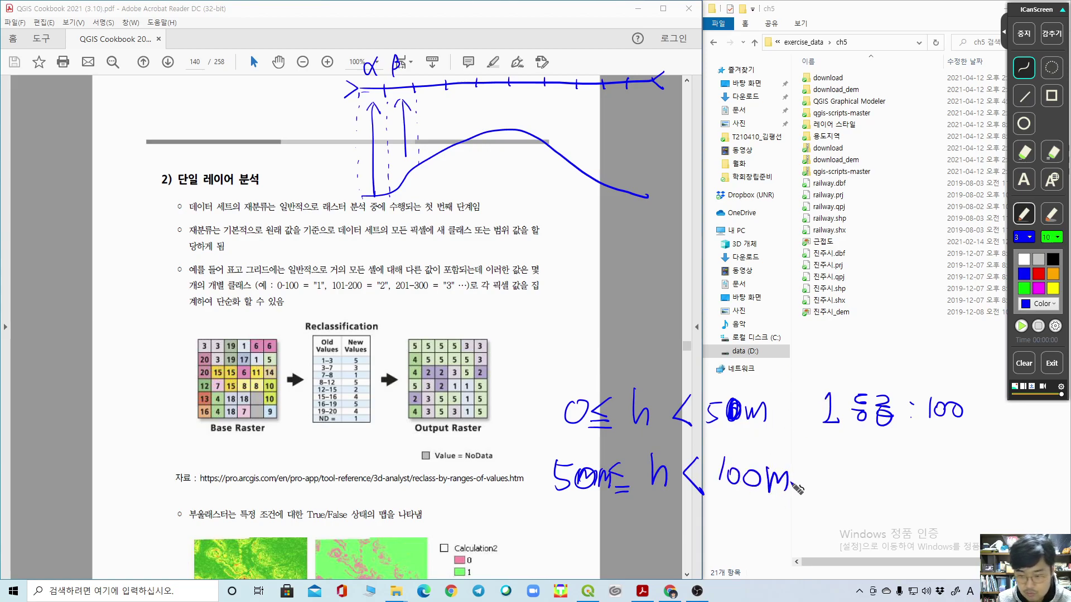
Step: Add grade 2 with ditto marks and the value 70 to the second height range
mouse_move(824, 479)
mouse_down()
mouse_move(847, 494)
mouse_move(872, 482)
mouse_up()
drag(877, 478, 880, 482)
click(925, 476)
click(926, 492)
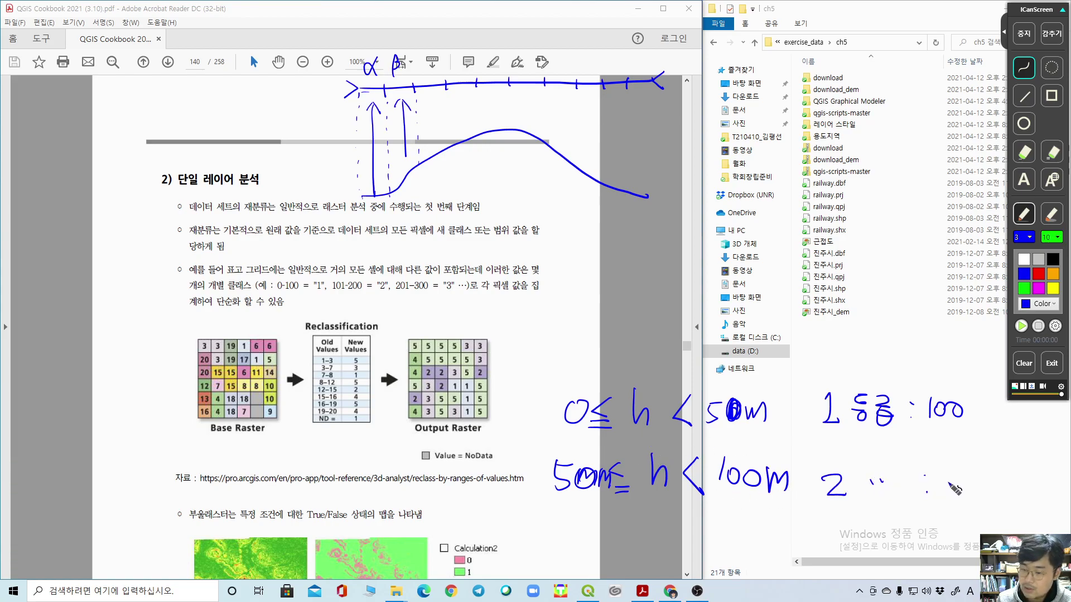
mouse_move(943, 465)
mouse_down()
mouse_move(960, 464)
mouse_move(951, 496)
mouse_up()
drag(975, 462, 973, 463)
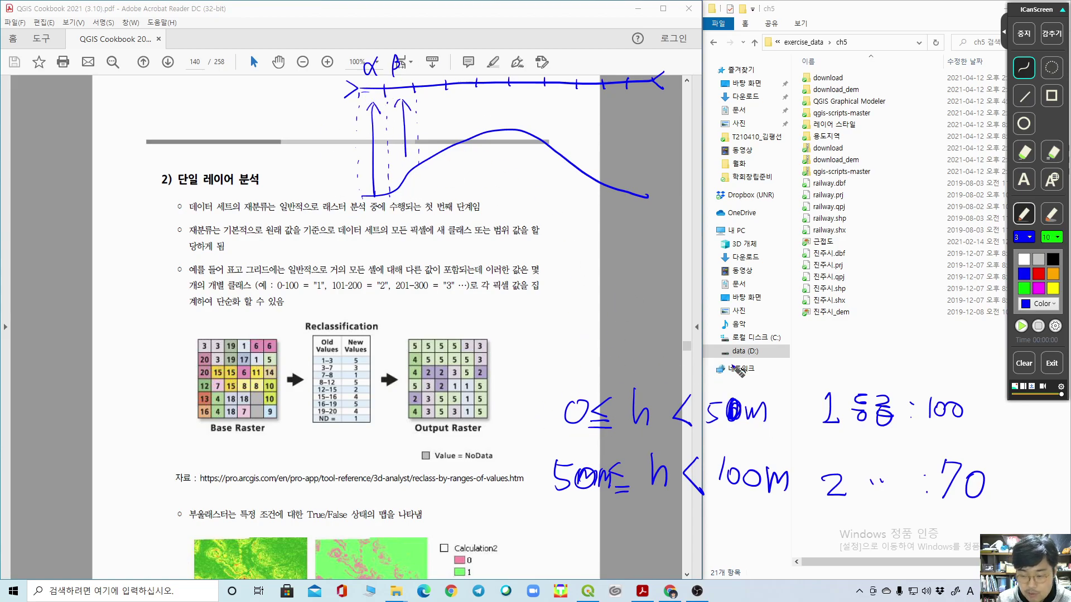
Step: Circle the class values 100 and 70 in blue
drag(973, 389, 964, 380)
mouse_move(985, 458)
mouse_down()
mouse_move(923, 461)
mouse_move(923, 501)
mouse_up()
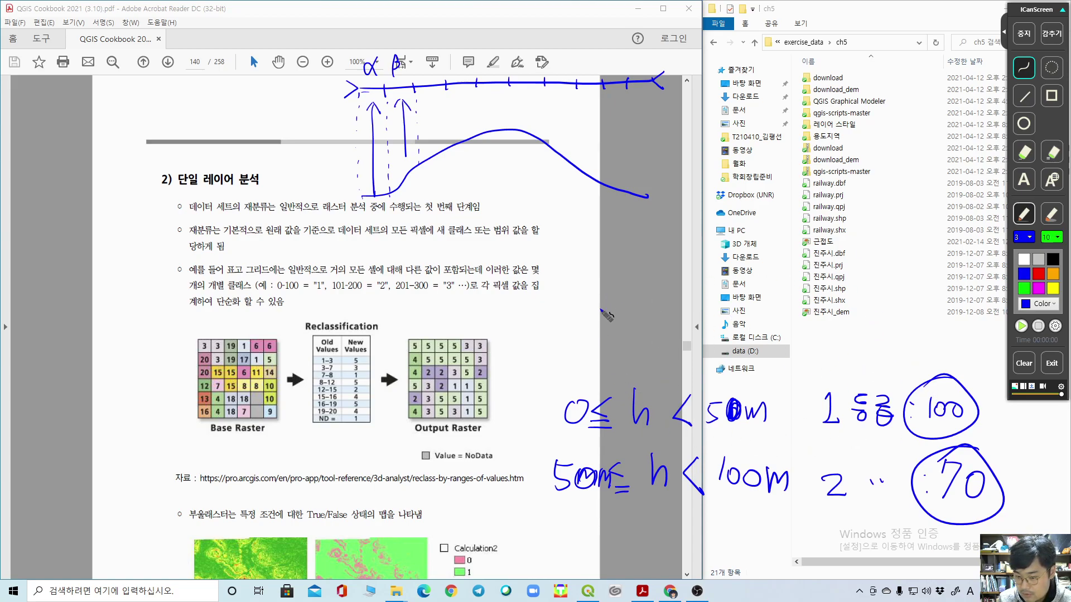
key(super+a)
click(749, 338)
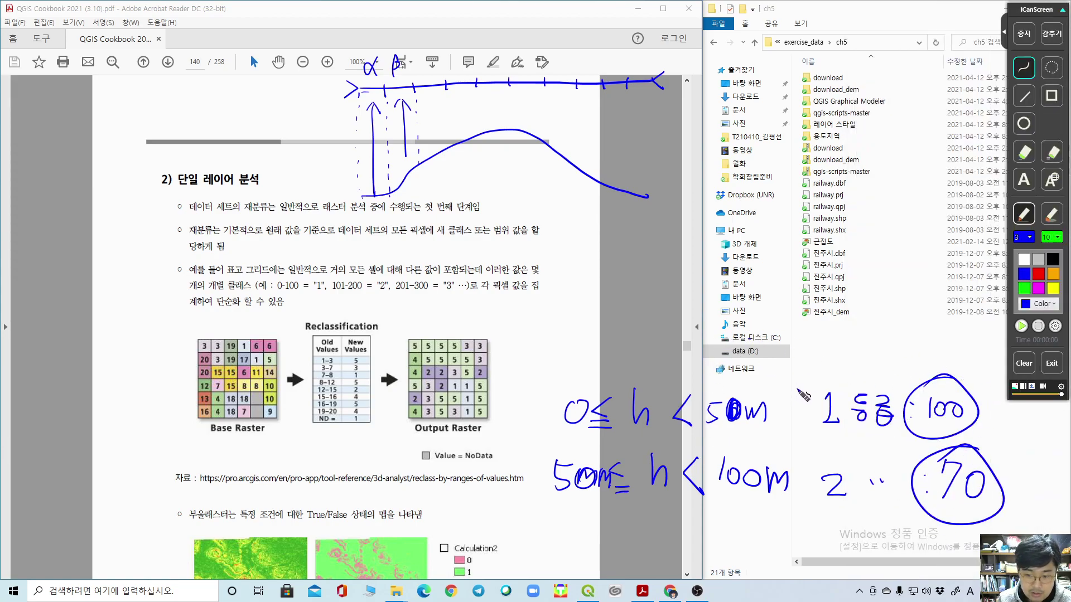
Step: Write a large A and B in blue above the height ranges and draw an arrow from A to B
drag(623, 336, 660, 346)
mouse_move(630, 311)
mouse_down()
mouse_move(646, 320)
mouse_move(672, 307)
mouse_up()
mouse_move(915, 273)
mouse_down()
mouse_move(915, 332)
mouse_move(892, 333)
mouse_up()
drag(690, 320, 899, 308)
mouse_move(867, 293)
mouse_down()
mouse_move(899, 307)
mouse_move(840, 341)
mouse_up()
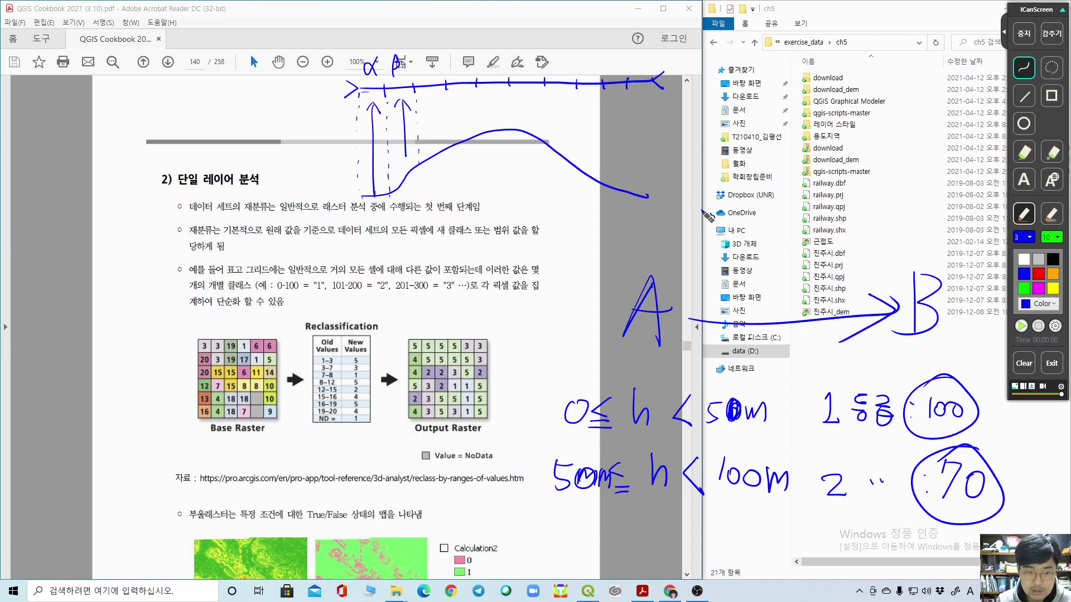
Step: Write "Reclassify" above the A-to-B arrow with an underline, and underline the first bullet's phrase about the first step of raster analysis
mouse_move(695, 174)
mouse_down()
mouse_move(682, 240)
mouse_move(710, 219)
mouse_move(745, 215)
mouse_move(774, 230)
mouse_up()
mouse_move(787, 162)
mouse_down()
mouse_move(782, 239)
mouse_move(815, 237)
mouse_up()
drag(845, 193, 848, 229)
mouse_move(882, 177)
mouse_down()
mouse_move(865, 248)
mouse_move(838, 254)
mouse_up()
mouse_move(675, 252)
mouse_down()
mouse_move(728, 273)
mouse_move(915, 255)
mouse_up()
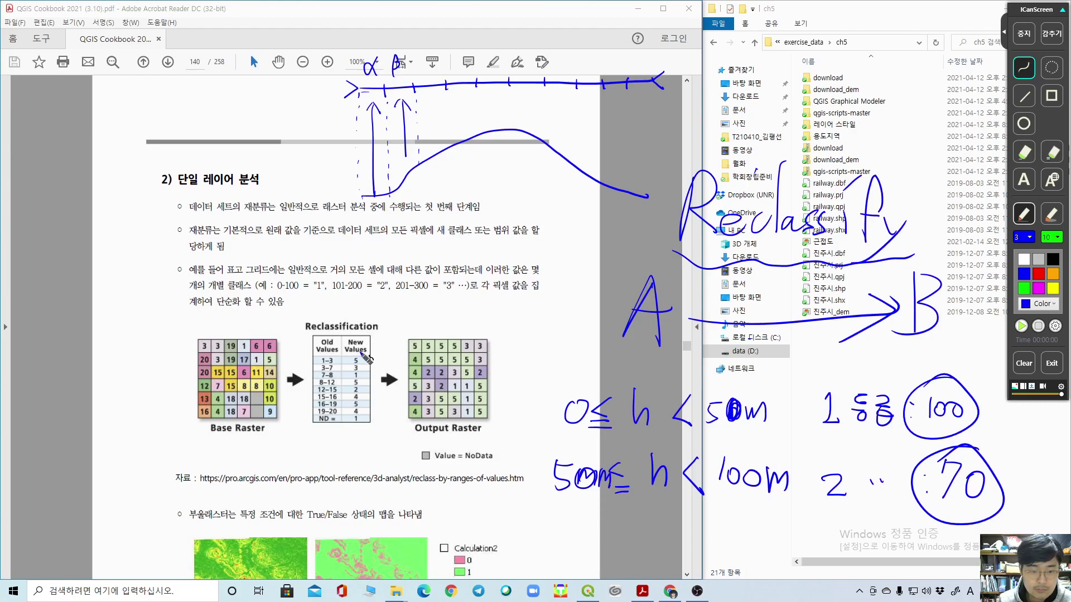
drag(325, 219, 496, 210)
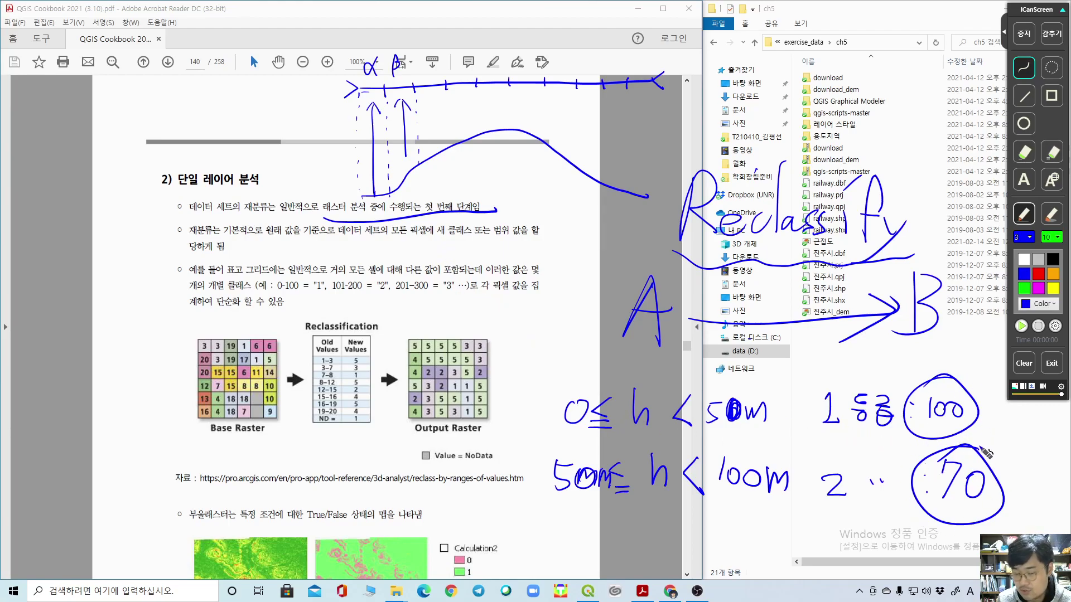
Step: Erase all annotations, stop drawing, and highlight the example class ranges in the third bullet and the Reclassification figure
click(1024, 363)
click(1024, 33)
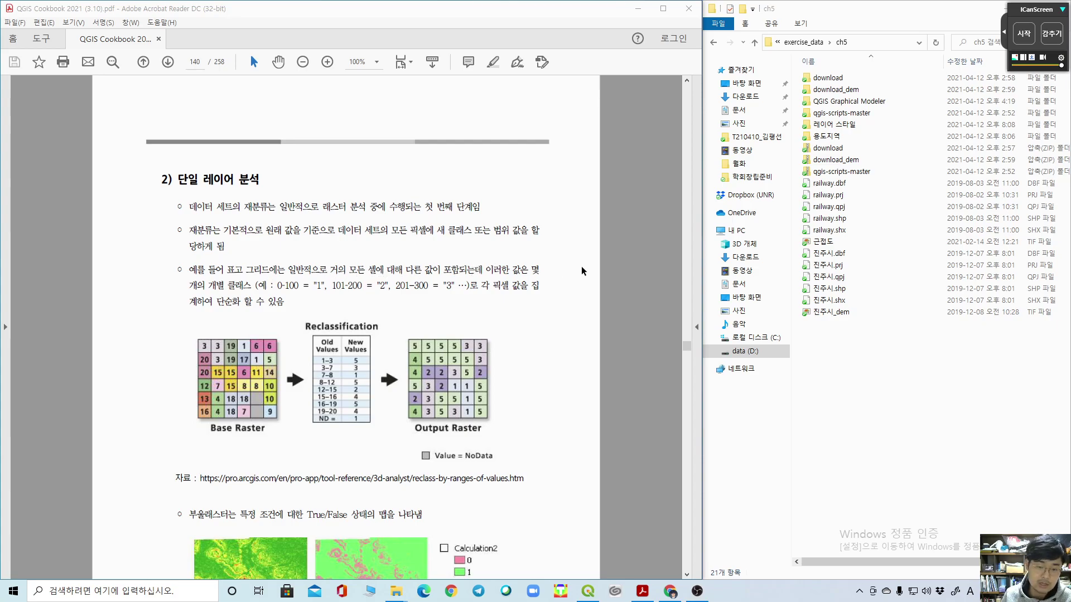
drag(276, 287, 300, 287)
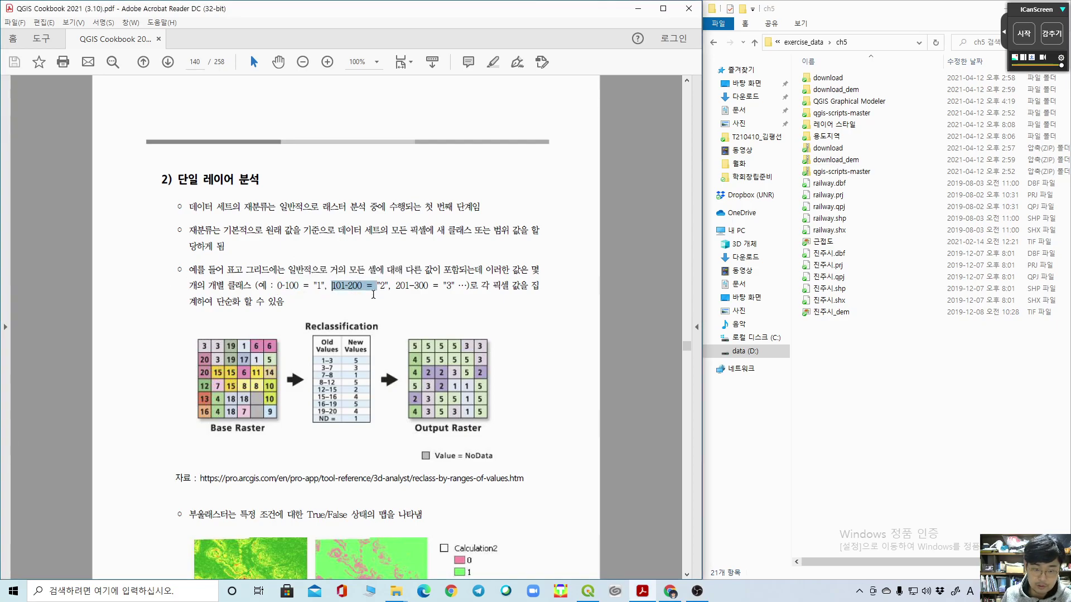
double_click(319, 286)
double_click(382, 286)
double_click(449, 286)
click(509, 292)
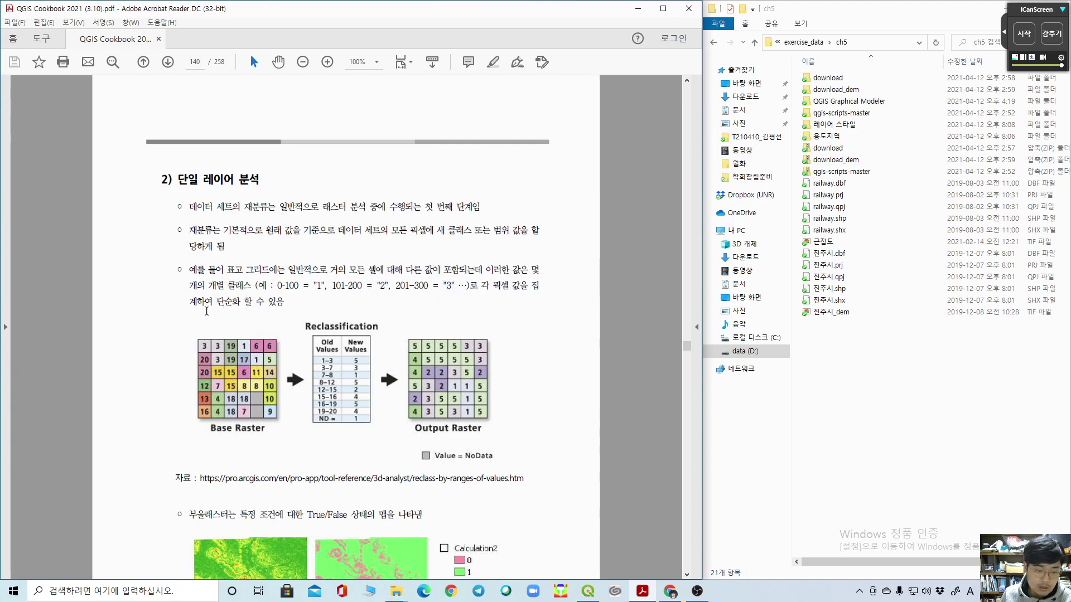
drag(170, 309, 555, 473)
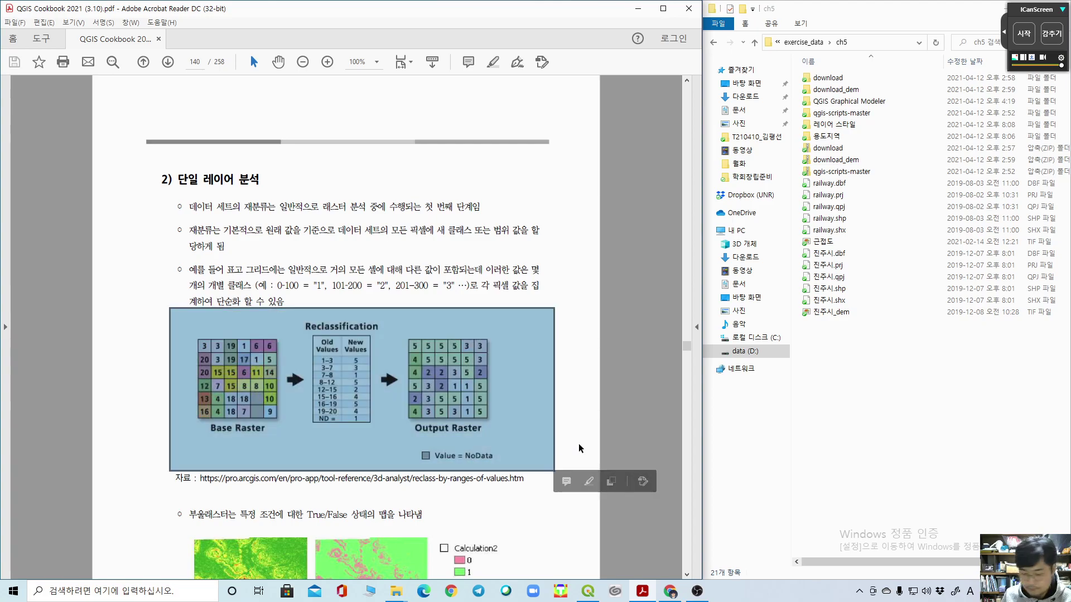
click(558, 407)
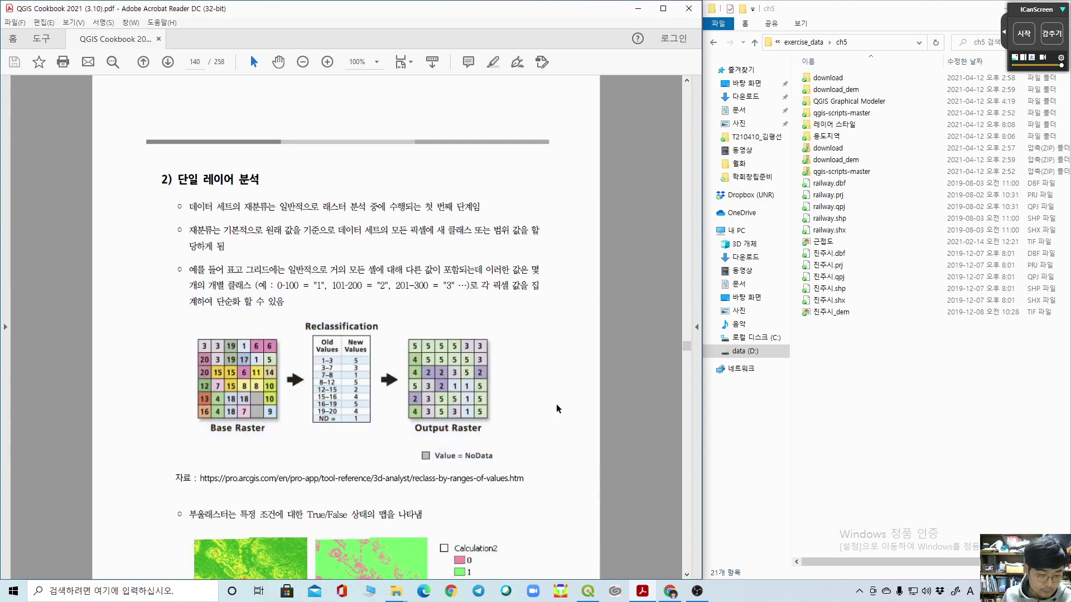
Step: Underline "1 = True" and "0 = False" beside the boolean raster maps in blue and circle both lines together
scroll(557, 406, down, 3)
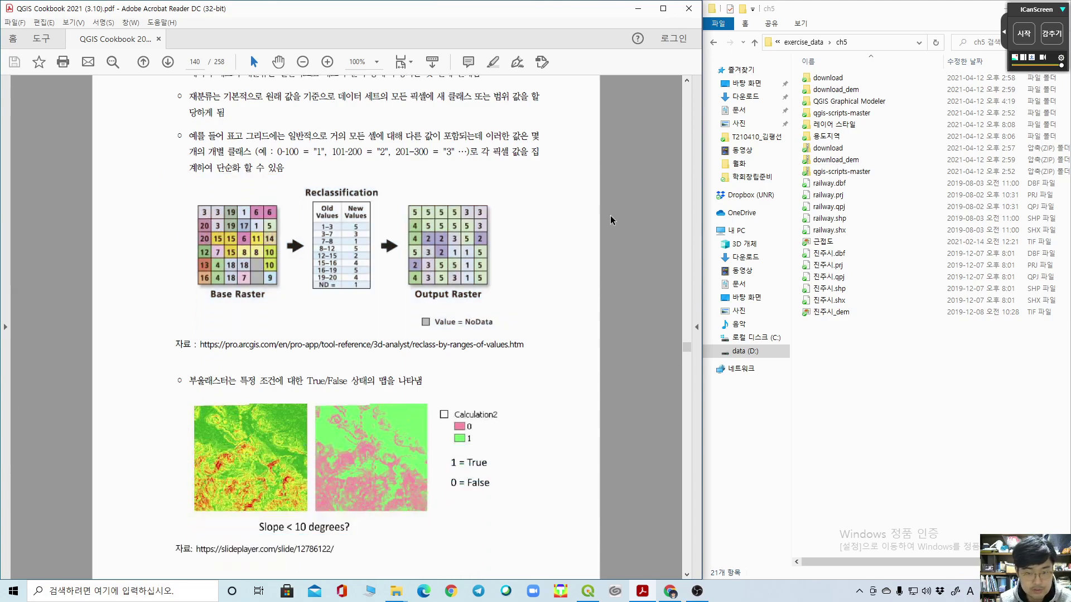
click(1024, 34)
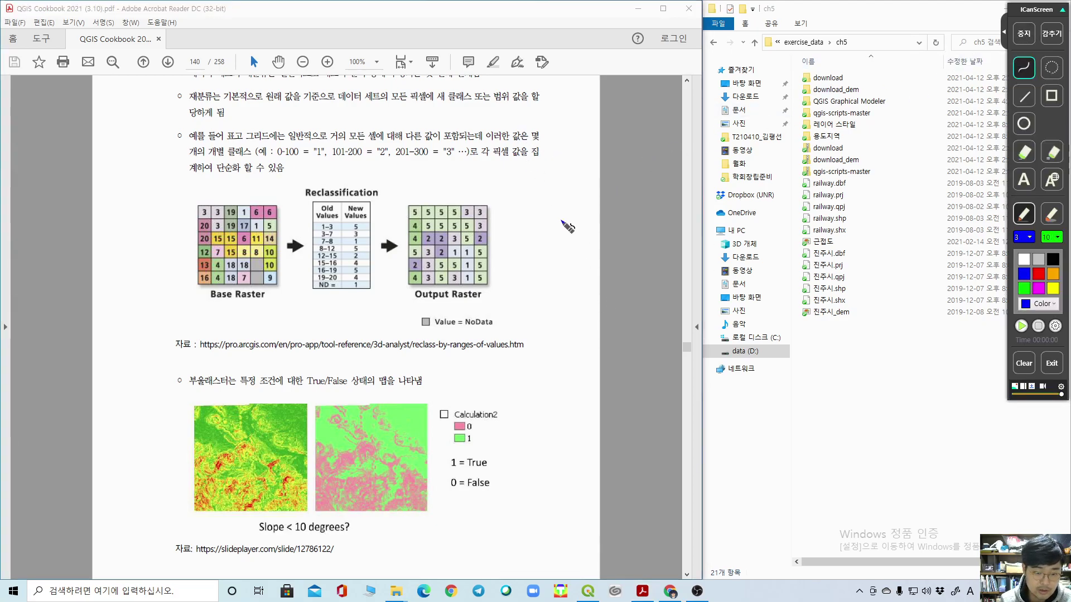
mouse_move(439, 470)
mouse_down()
mouse_move(481, 473)
mouse_move(491, 493)
mouse_up()
mouse_move(477, 451)
mouse_down()
mouse_move(441, 498)
mouse_move(477, 454)
mouse_up()
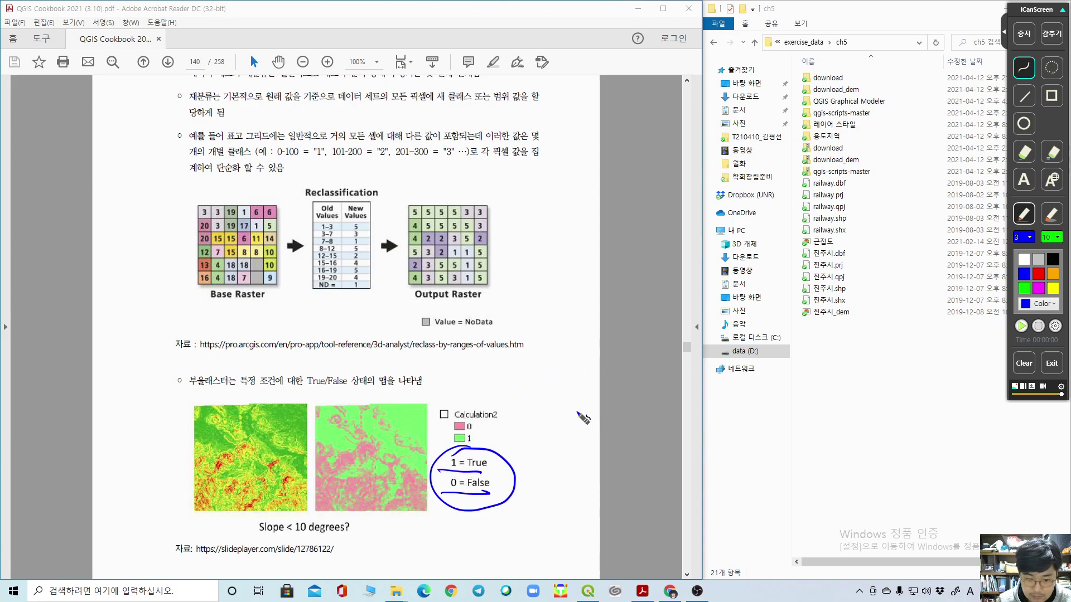
Step: Write a large 0 and 1 in blue beside the boolean raster figure, double-underline both, and draw a two-way arrow between them
drag(558, 373, 560, 372)
drag(628, 370, 628, 401)
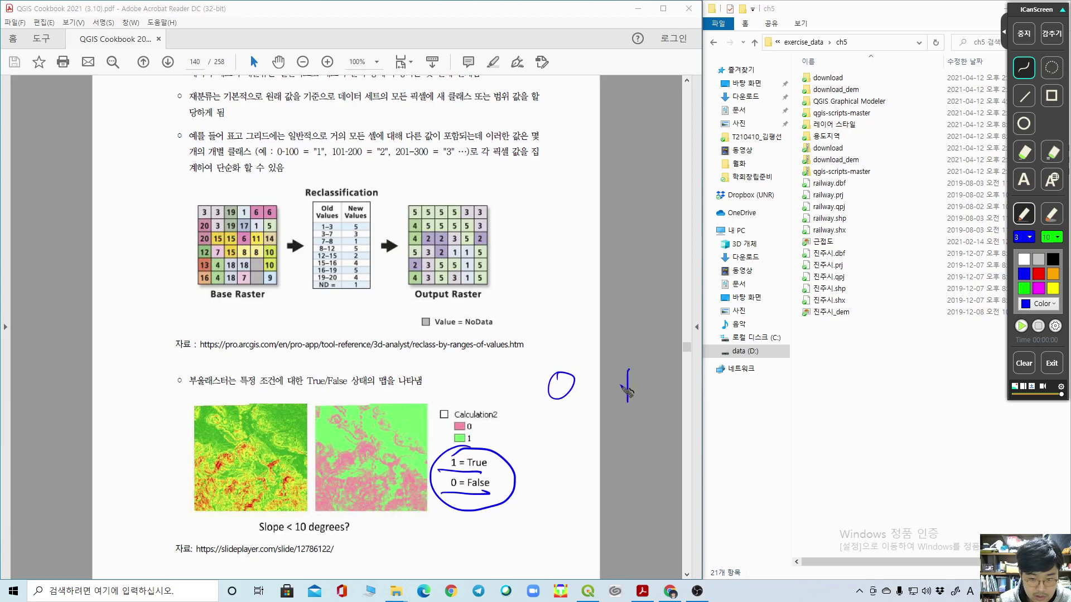
drag(541, 414, 574, 417)
drag(611, 405, 638, 406)
drag(615, 412, 639, 413)
mouse_move(596, 383)
mouse_down()
mouse_move(585, 395)
mouse_move(594, 399)
mouse_up()
mouse_move(583, 392)
mouse_down()
mouse_move(614, 392)
mouse_move(602, 404)
mouse_up()
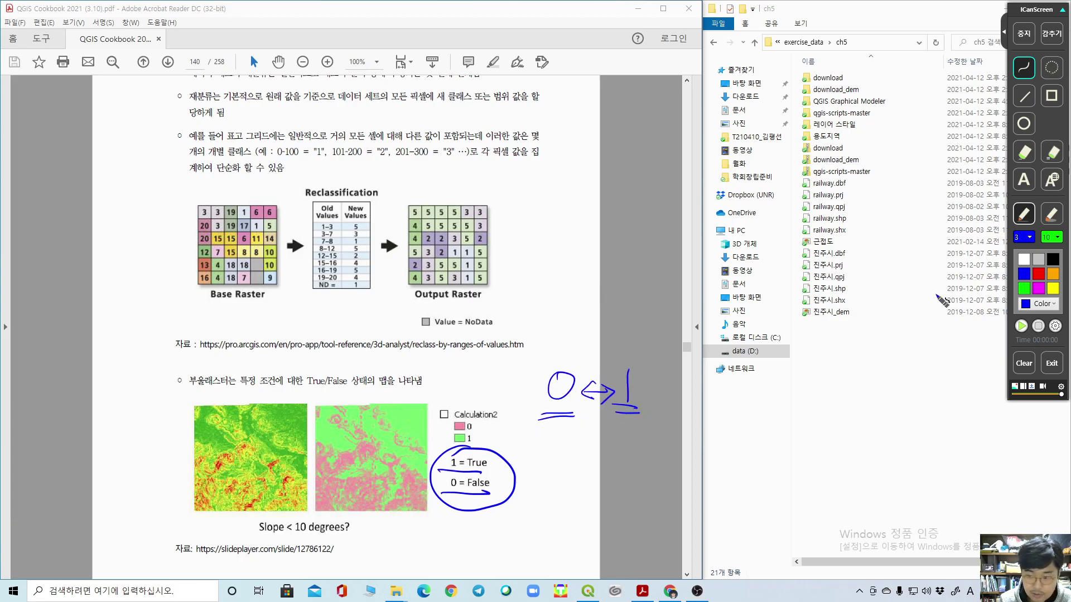
Step: Clear the annotations, underline "True/False" in the boolean raster bullet, and write 1 and 0 above the two words
click(1027, 364)
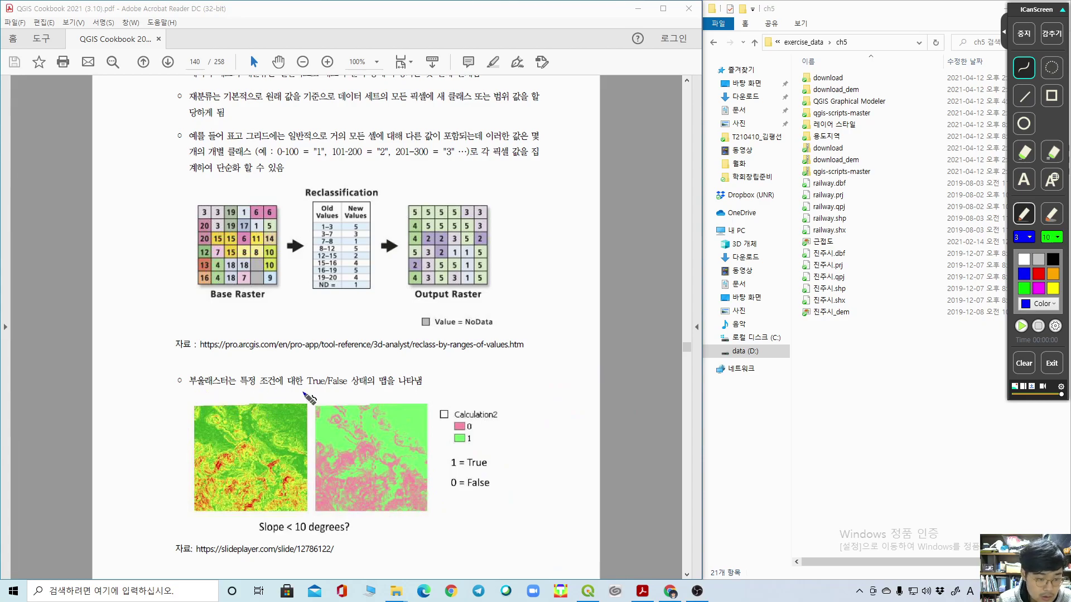
drag(306, 390, 353, 393)
mouse_move(316, 358)
mouse_down()
mouse_move(317, 369)
mouse_move(339, 360)
mouse_up()
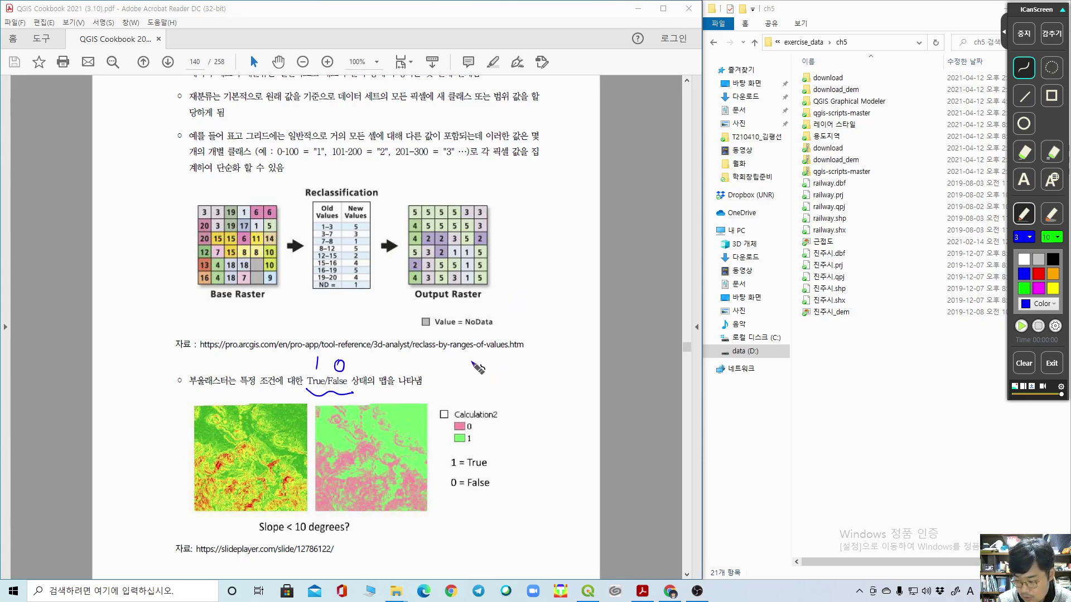
Step: Write "명제" with an underline, box "Slope < 10 degrees?", and draw an arrow from the box to the word
mouse_move(486, 366)
mouse_down()
mouse_move(486, 385)
mouse_move(505, 373)
mouse_move(539, 391)
mouse_move(563, 373)
mouse_move(558, 393)
mouse_move(519, 406)
mouse_move(572, 395)
mouse_up()
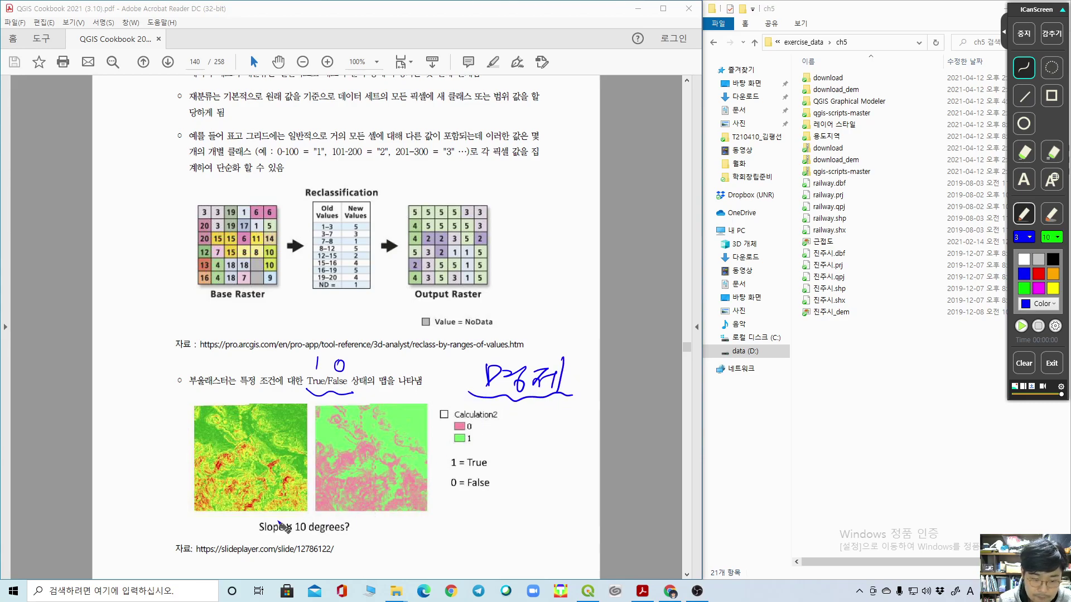
mouse_move(246, 545)
mouse_down()
mouse_move(353, 554)
mouse_move(250, 507)
mouse_move(360, 510)
mouse_move(355, 555)
mouse_up()
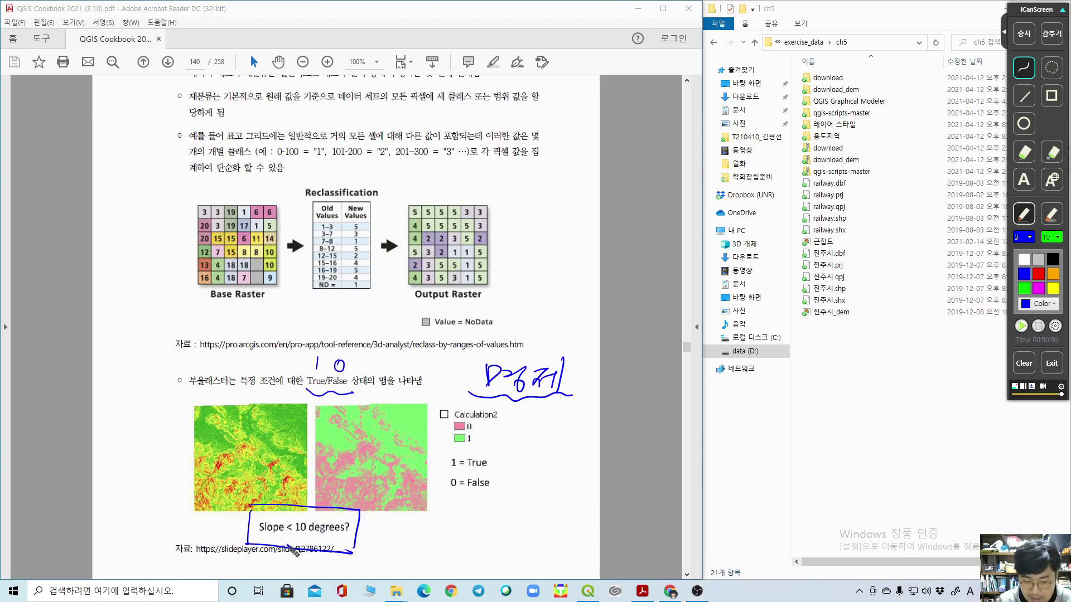
mouse_move(355, 539)
mouse_down()
mouse_move(557, 438)
mouse_move(537, 417)
mouse_up()
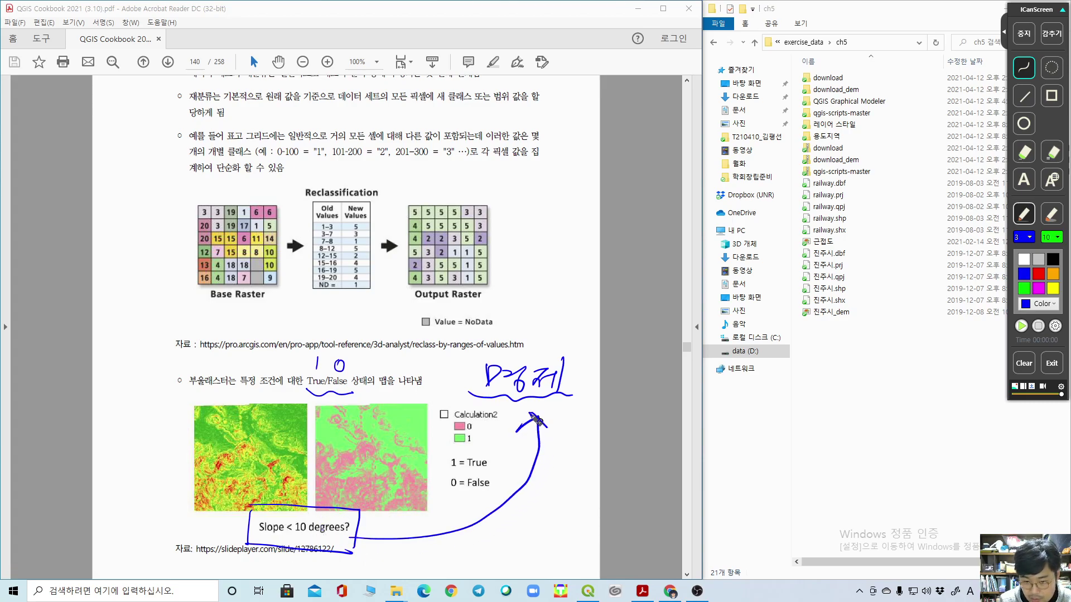
Step: Branch "명제" into "참" and "거짓" and write a double-underlined 1 and 0 beside them
mouse_move(611, 299)
mouse_down()
mouse_move(614, 334)
mouse_move(641, 329)
mouse_move(647, 362)
mouse_up()
mouse_move(598, 414)
mouse_down()
mouse_move(654, 427)
mouse_move(663, 443)
mouse_up()
mouse_move(601, 345)
mouse_down()
mouse_move(583, 380)
mouse_move(605, 406)
mouse_up()
drag(715, 288, 715, 334)
mouse_move(724, 416)
mouse_down()
mouse_move(710, 447)
mouse_move(725, 417)
mouse_up()
drag(697, 343, 755, 344)
drag(704, 353, 749, 352)
mouse_move(692, 466)
mouse_down()
mouse_move(748, 463)
mouse_move(752, 474)
mouse_up()
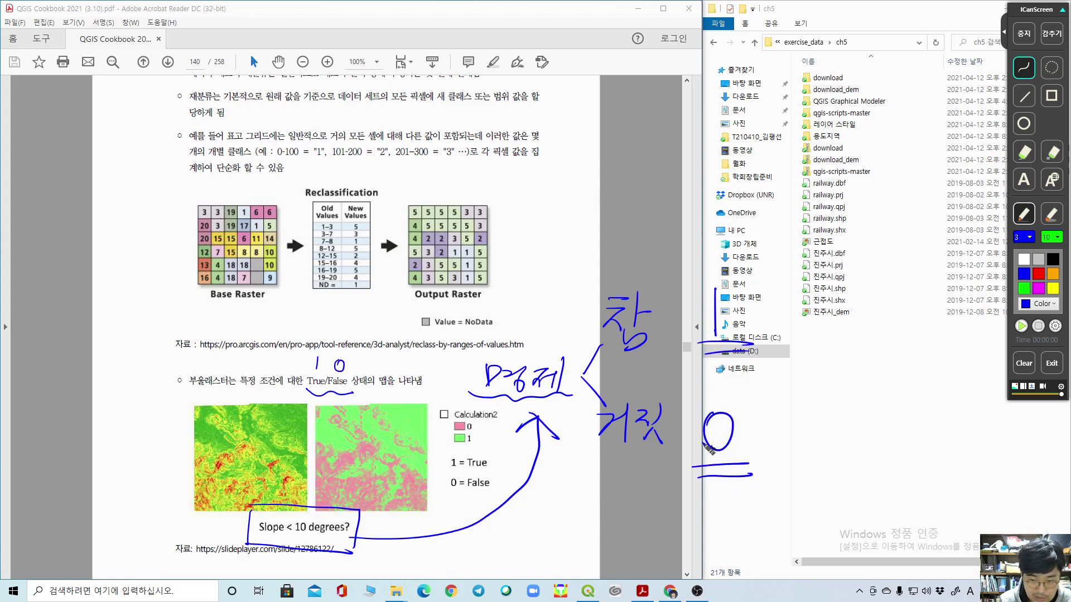
Step: Draw a large closing bracket beside the 1 and 0 and write "부울래스터" next to it
drag(775, 266, 766, 523)
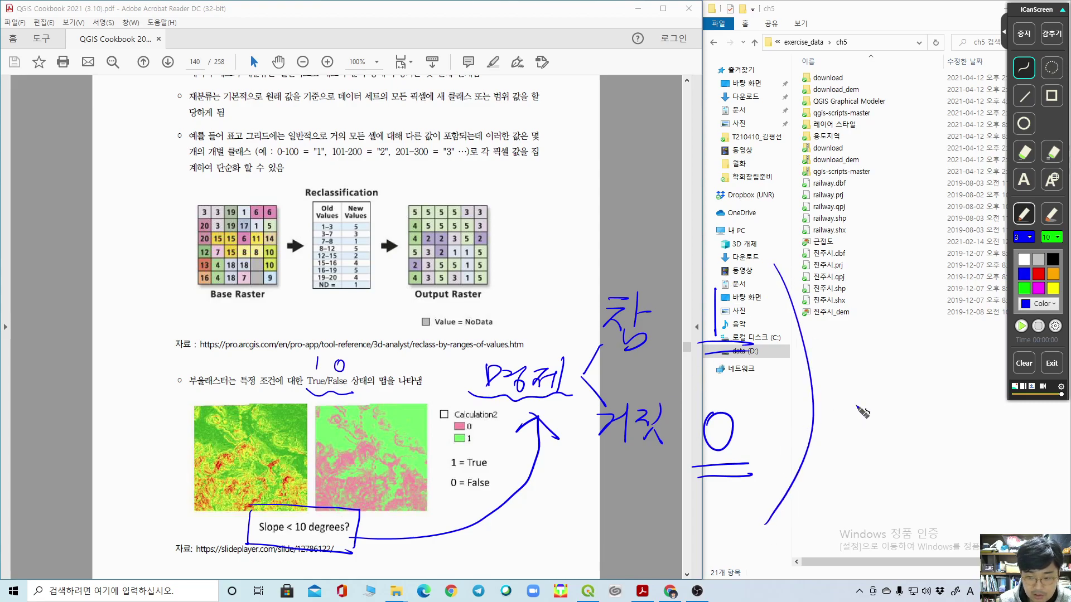
mouse_move(830, 340)
mouse_down()
mouse_move(832, 364)
mouse_move(846, 366)
mouse_up()
drag(833, 366, 864, 376)
drag(849, 379, 849, 407)
drag(874, 357, 893, 389)
drag(874, 397, 891, 414)
drag(888, 372, 904, 393)
mouse_move(912, 365)
mouse_down()
mouse_move(915, 396)
mouse_move(931, 413)
mouse_up()
mouse_move(941, 366)
mouse_down()
mouse_move(948, 402)
mouse_move(982, 383)
mouse_move(985, 418)
mouse_up()
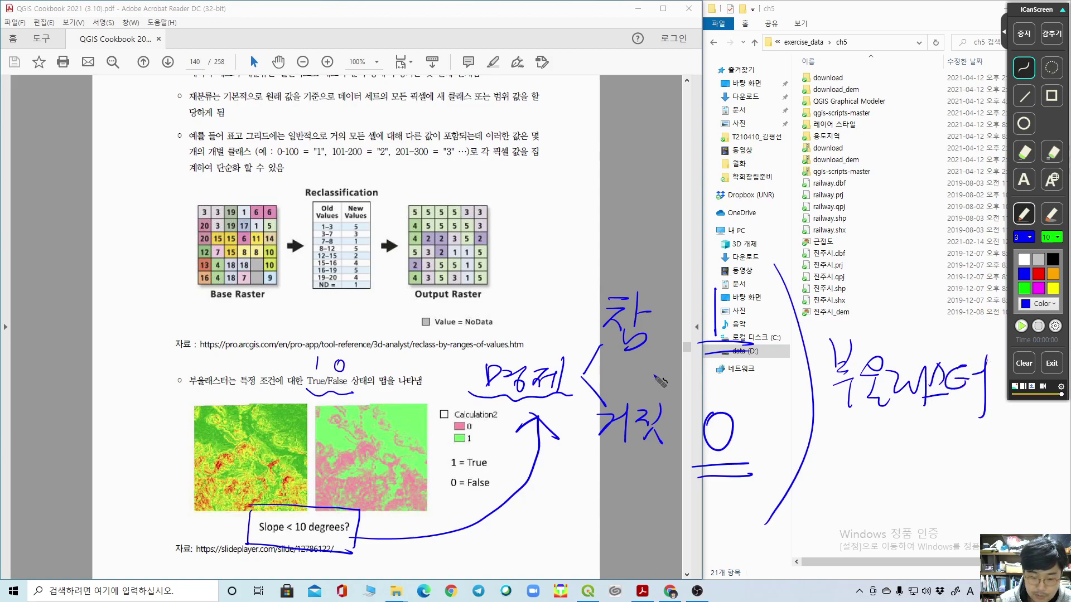
Step: Circle the slope map, label the green area "참" and the pink area "거짓", and double-underline "0 = False"
mouse_move(258, 376)
mouse_down()
mouse_move(208, 389)
mouse_move(227, 537)
mouse_move(324, 457)
mouse_move(256, 383)
mouse_up()
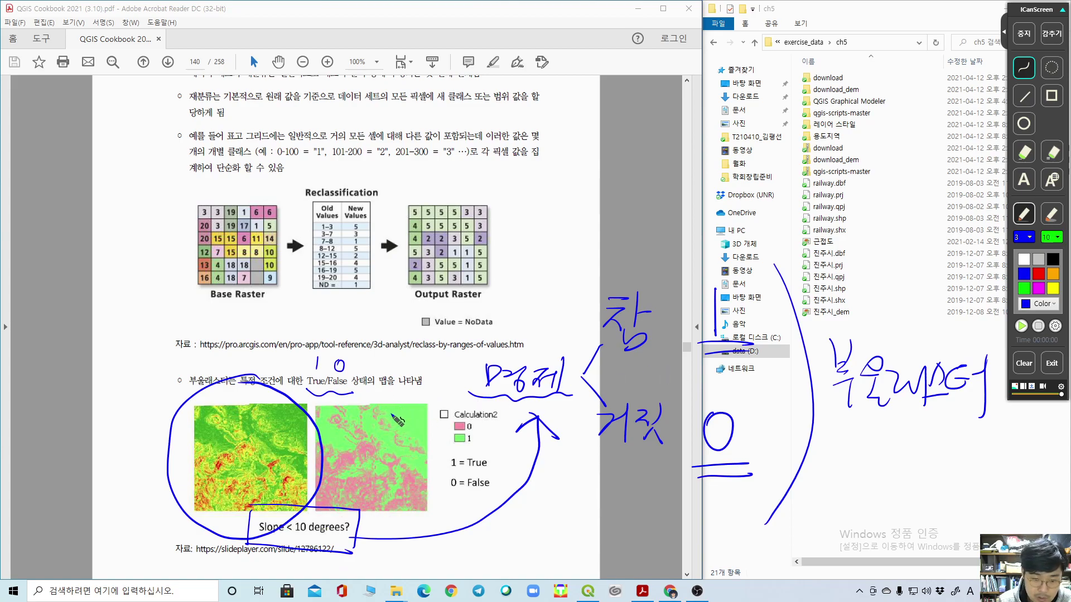
mouse_move(405, 416)
mouse_down()
mouse_move(423, 431)
mouse_move(419, 448)
mouse_up()
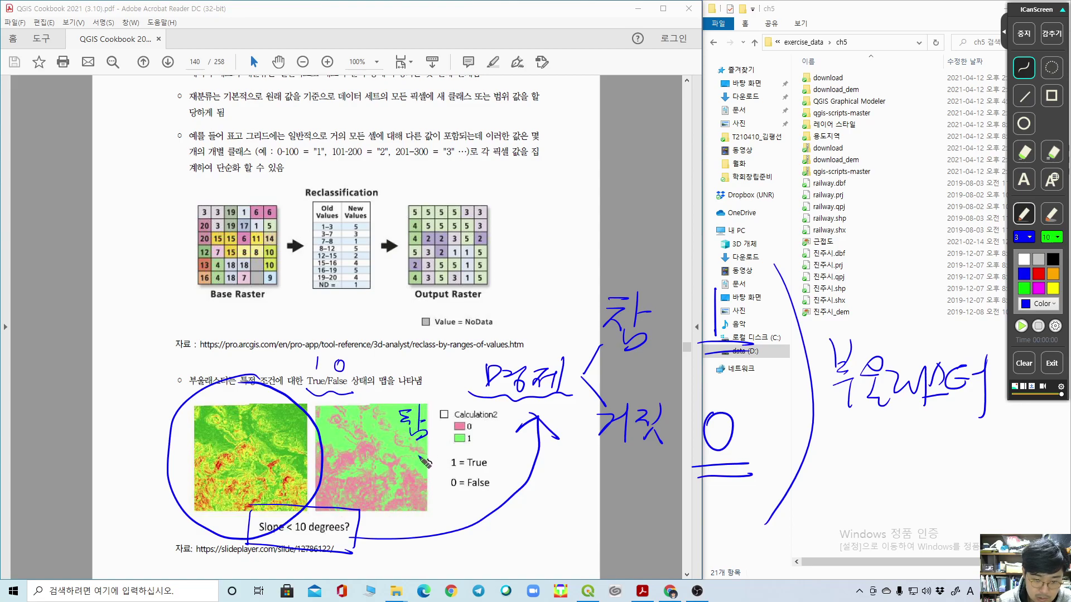
mouse_move(364, 498)
mouse_down()
mouse_move(371, 505)
mouse_move(380, 491)
mouse_move(387, 503)
mouse_up()
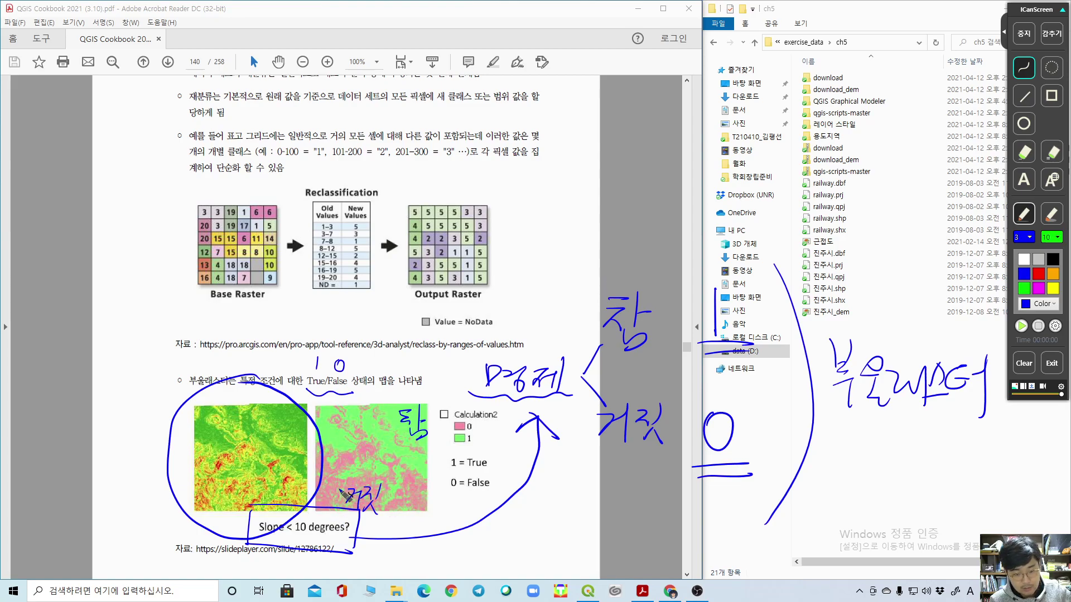
mouse_move(466, 500)
mouse_down()
mouse_move(498, 497)
mouse_move(455, 508)
mouse_move(498, 496)
mouse_up()
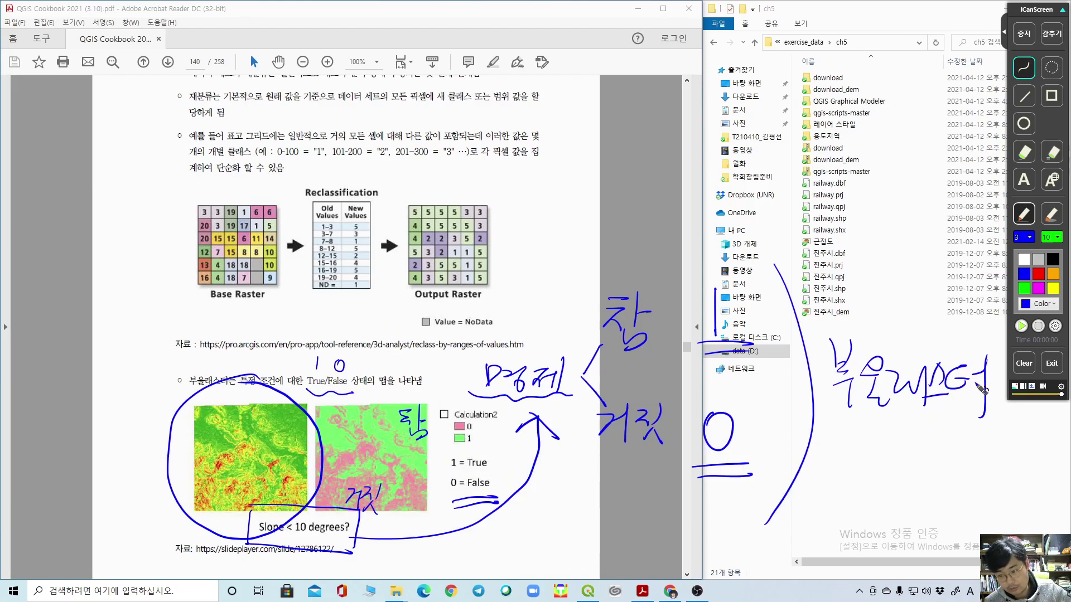
Step: Clear the annotations, stop drawing, and go to section 3) 다중 레이어 분석 on page 141
click(1025, 363)
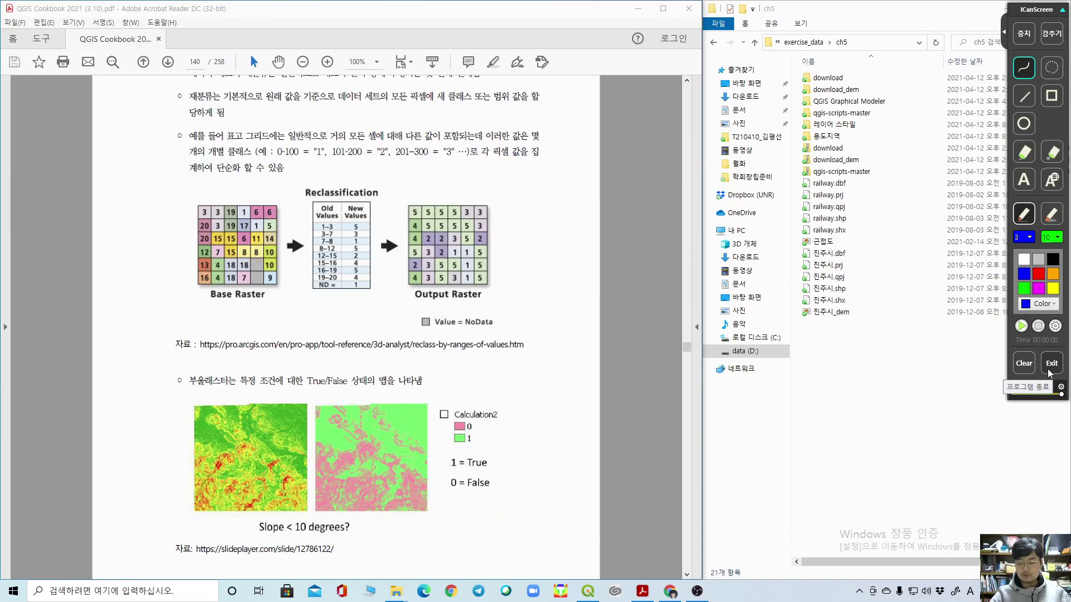
click(1051, 363)
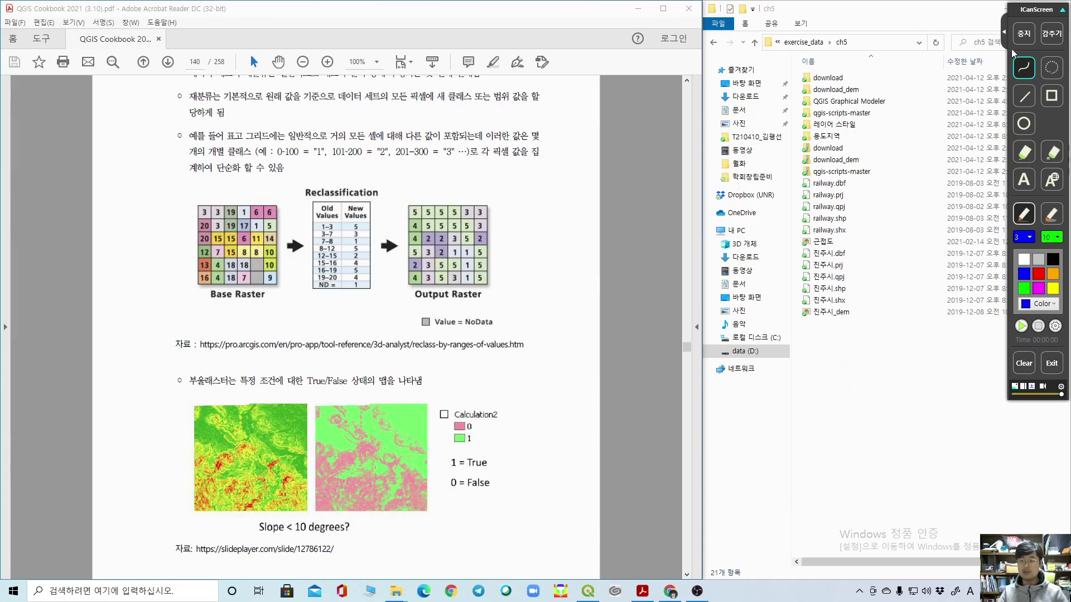
scroll(466, 262, down, 3)
scroll(466, 262, down, 5)
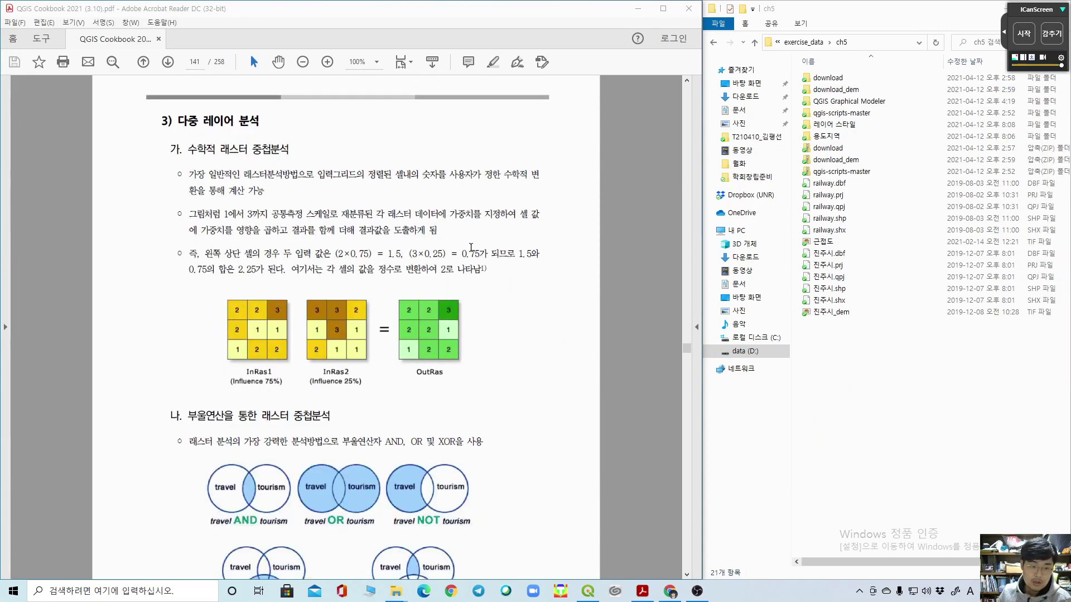
scroll(471, 247, down, 1)
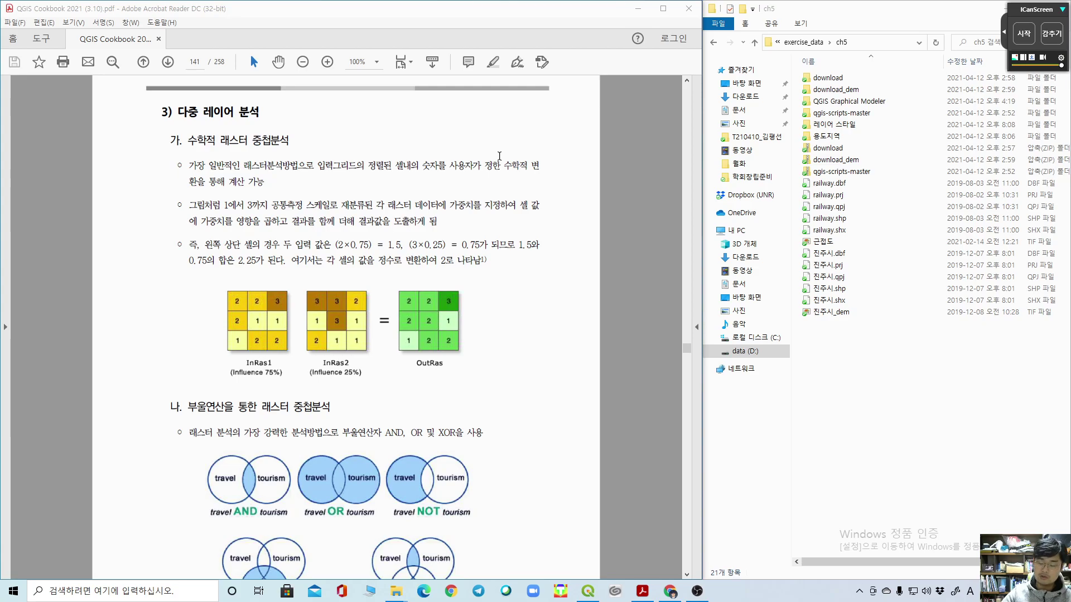
Step: Draw plus, minus, multiplication, division and square root symbols in blue beside the raster overlay figure
click(1024, 34)
key(super+a)
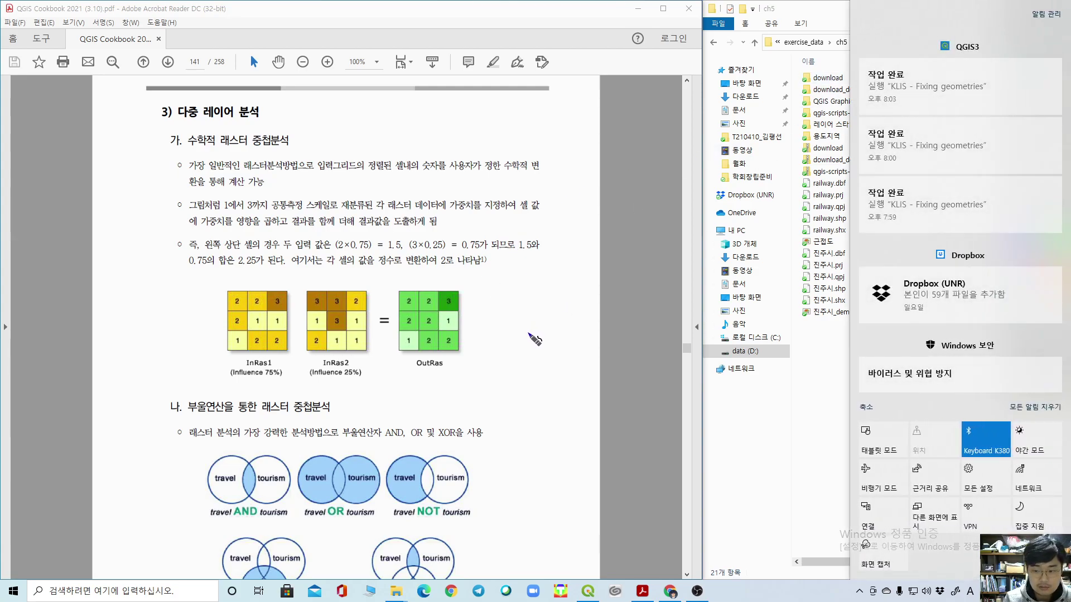
click(521, 339)
mouse_move(531, 306)
mouse_down()
mouse_move(530, 347)
mouse_move(546, 328)
mouse_move(605, 331)
mouse_move(620, 350)
mouse_up()
mouse_move(616, 311)
mouse_down()
mouse_move(645, 347)
mouse_move(702, 328)
mouse_move(687, 316)
mouse_move(686, 345)
mouse_up()
key(super+a)
drag(504, 404, 591, 380)
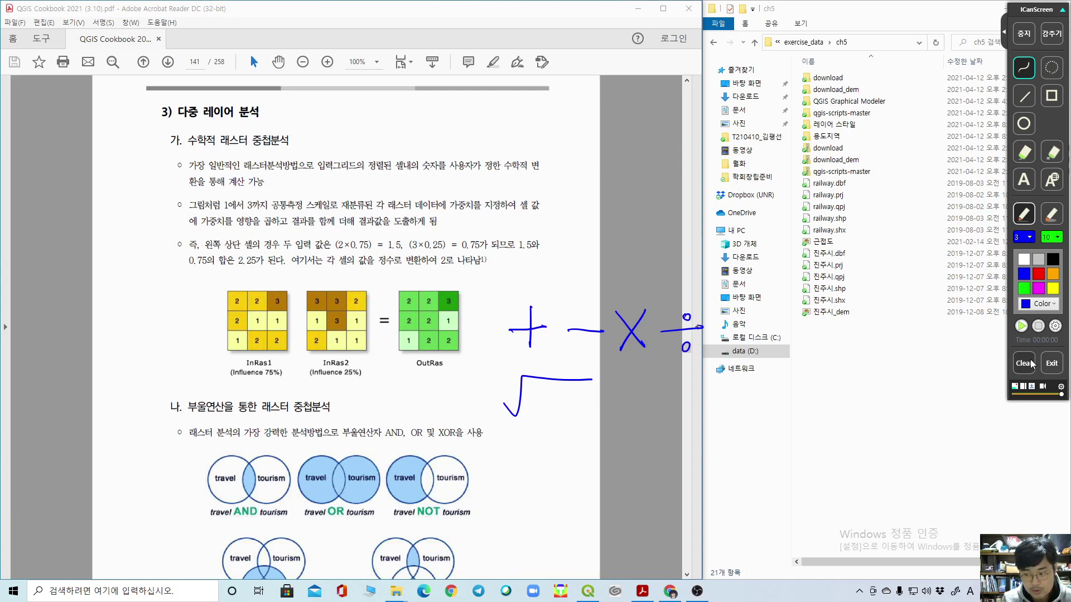
Step: Clear the symbols, circle InRas1, InRas2 and the weights 0.75 and 0.25, and underline the mathematical transformation, weighting and influence phrases
click(1052, 364)
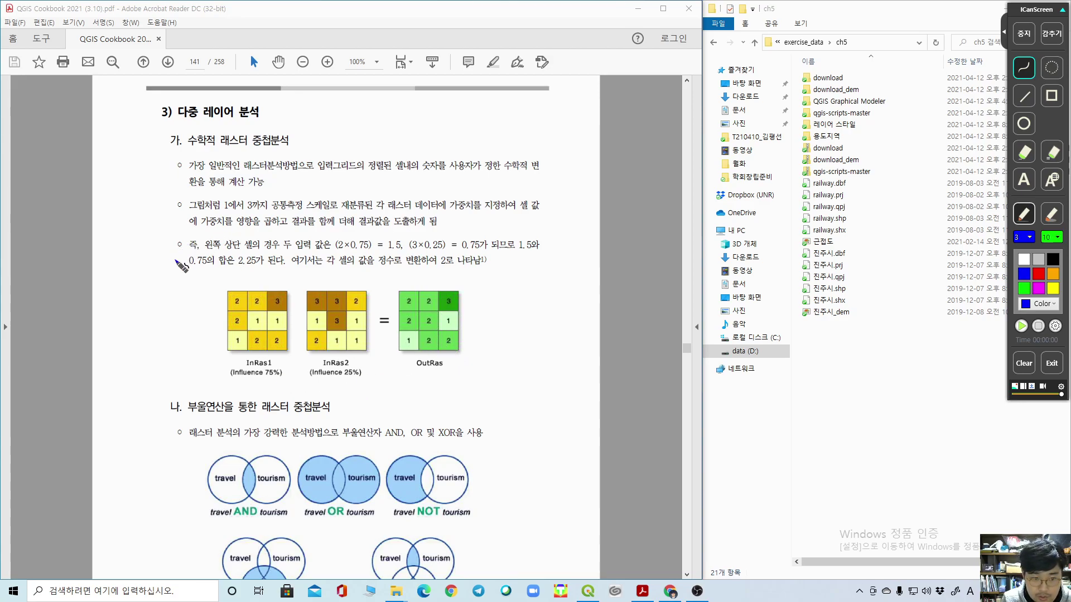
mouse_move(255, 276)
mouse_down()
mouse_move(198, 345)
mouse_move(304, 362)
mouse_move(269, 282)
mouse_up()
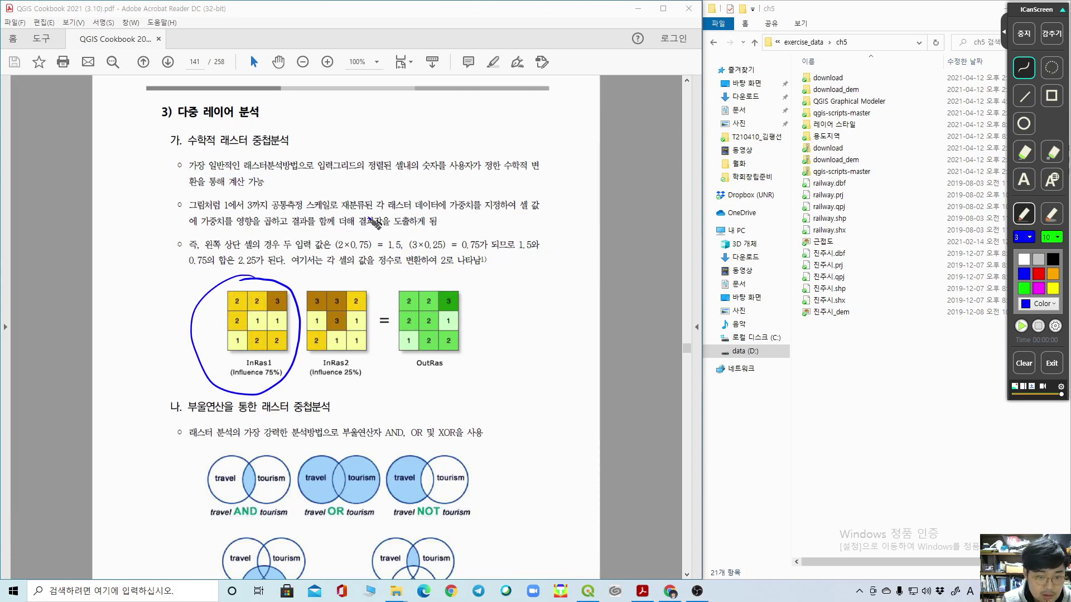
drag(361, 231, 366, 255)
mouse_move(440, 227)
mouse_down()
mouse_move(437, 251)
mouse_move(461, 212)
mouse_move(483, 216)
mouse_move(552, 183)
mouse_up()
drag(189, 191, 218, 192)
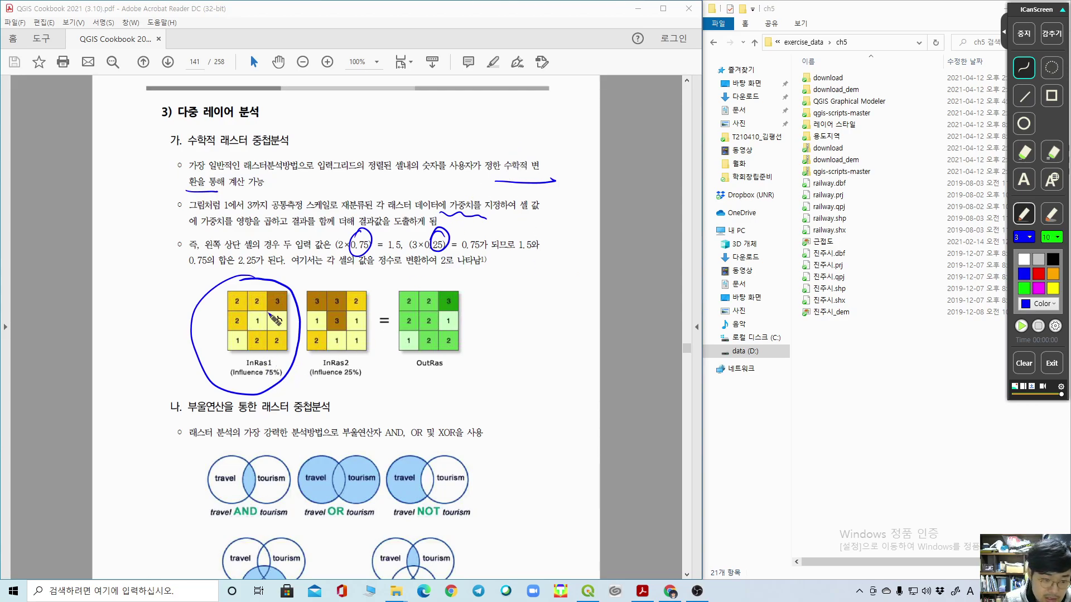
mouse_move(357, 290)
mouse_down()
mouse_move(365, 385)
mouse_move(311, 312)
mouse_up()
drag(223, 382, 367, 380)
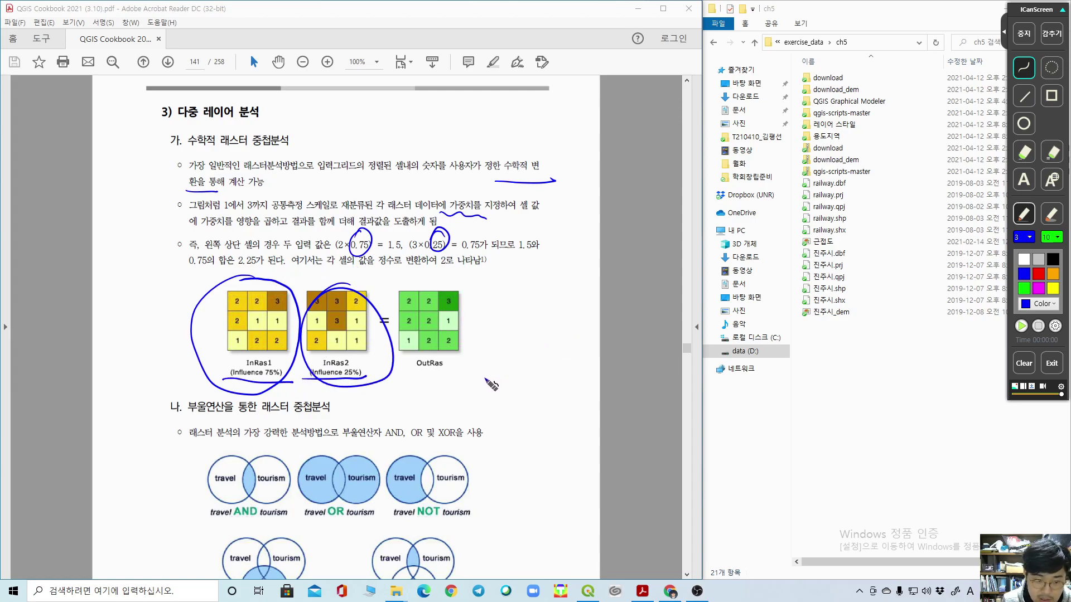
Step: Write the first term of the weighted overlay formula, "(0.75)×InRas1 +", in blue below the raster grids
mouse_move(489, 375)
mouse_down()
mouse_move(522, 382)
mouse_move(516, 393)
mouse_up()
click(503, 383)
mouse_move(535, 371)
mouse_down()
mouse_move(528, 382)
mouse_move(542, 376)
mouse_up()
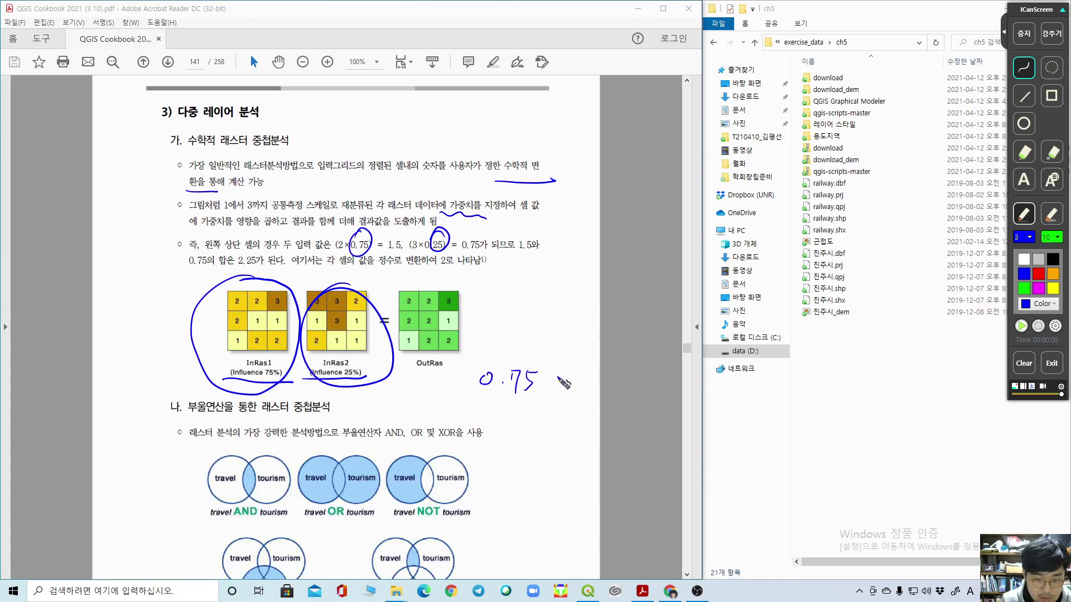
mouse_move(545, 372)
mouse_down()
mouse_move(557, 394)
mouse_move(546, 394)
mouse_up()
drag(477, 364, 469, 402)
drag(540, 360, 542, 400)
mouse_move(569, 366)
mouse_down()
mouse_move(584, 363)
mouse_move(575, 392)
mouse_up()
mouse_move(566, 393)
mouse_down()
mouse_move(665, 394)
mouse_move(698, 380)
mouse_move(687, 397)
mouse_move(723, 398)
mouse_up()
Step: Add the second weighted term, "(0.25) InRas2", to the handwritten formula after the plus sign
drag(735, 386, 779, 394)
click(755, 393)
mouse_move(782, 375)
mouse_down()
mouse_move(792, 374)
mouse_move(792, 397)
mouse_move(826, 402)
mouse_up()
mouse_move(824, 403)
mouse_down()
mouse_move(851, 391)
mouse_move(873, 406)
mouse_up()
mouse_move(878, 374)
mouse_down()
mouse_move(899, 408)
mouse_move(949, 407)
mouse_up()
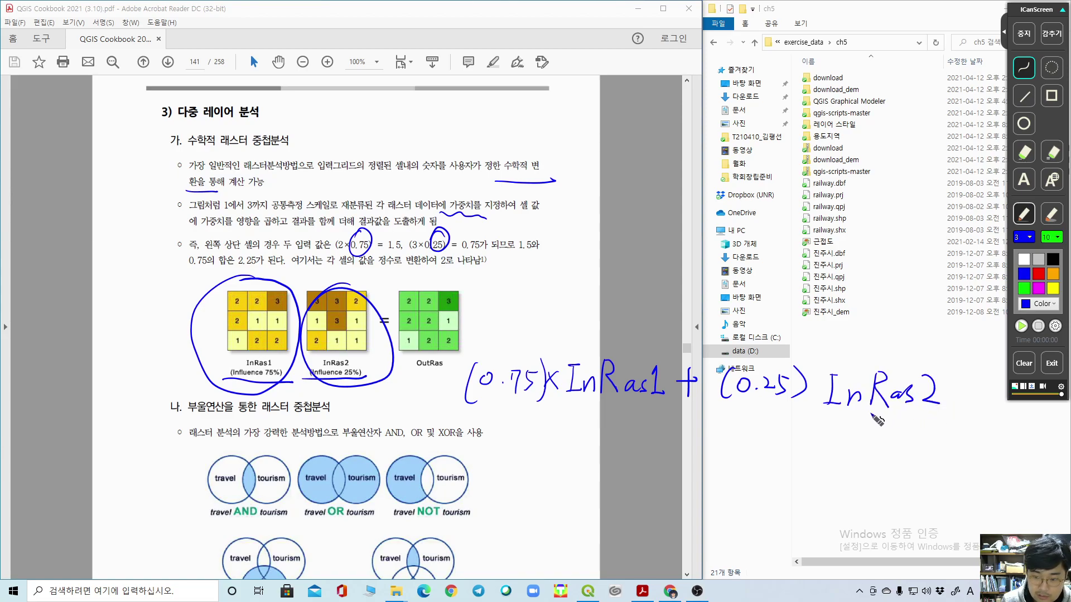
Step: Complete the handwritten formula by writing "= OutRas" on the line below the weighted terms
drag(627, 454, 646, 464)
drag(696, 440, 748, 479)
drag(766, 441, 779, 477)
mouse_move(750, 462)
mouse_down()
mouse_move(778, 461)
mouse_move(795, 480)
mouse_up()
mouse_move(797, 430)
mouse_down()
mouse_move(825, 479)
mouse_move(854, 476)
mouse_up()
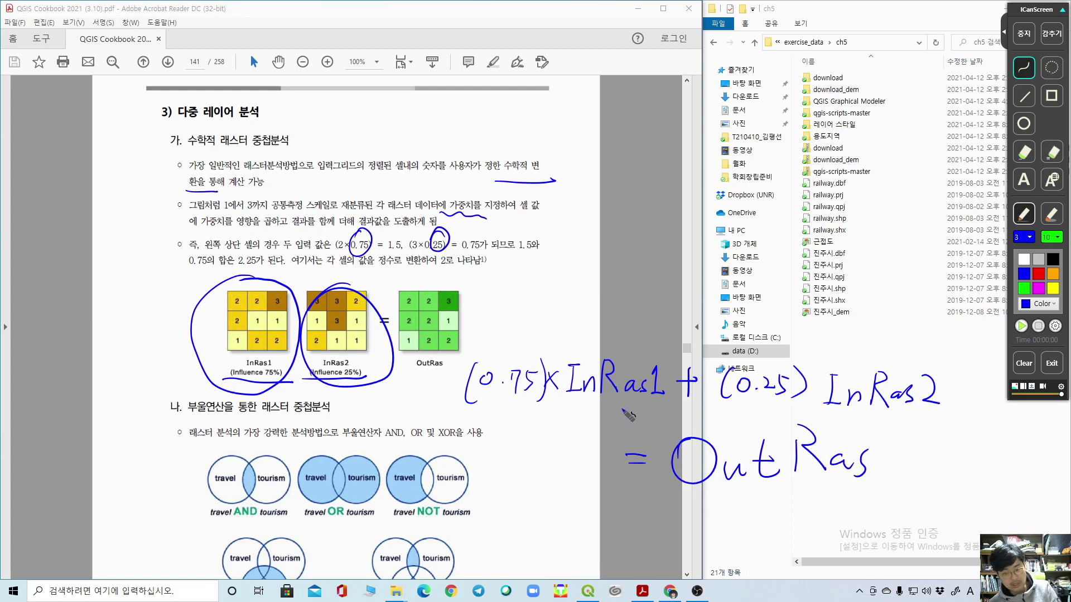
Step: Insert the missing × sign before InRas2 in the handwritten formula and draw wavy underlines beneath the weights (0.75) and (0.25)
mouse_move(824, 379)
mouse_down()
mouse_move(808, 404)
mouse_move(825, 405)
mouse_up()
key(super+a)
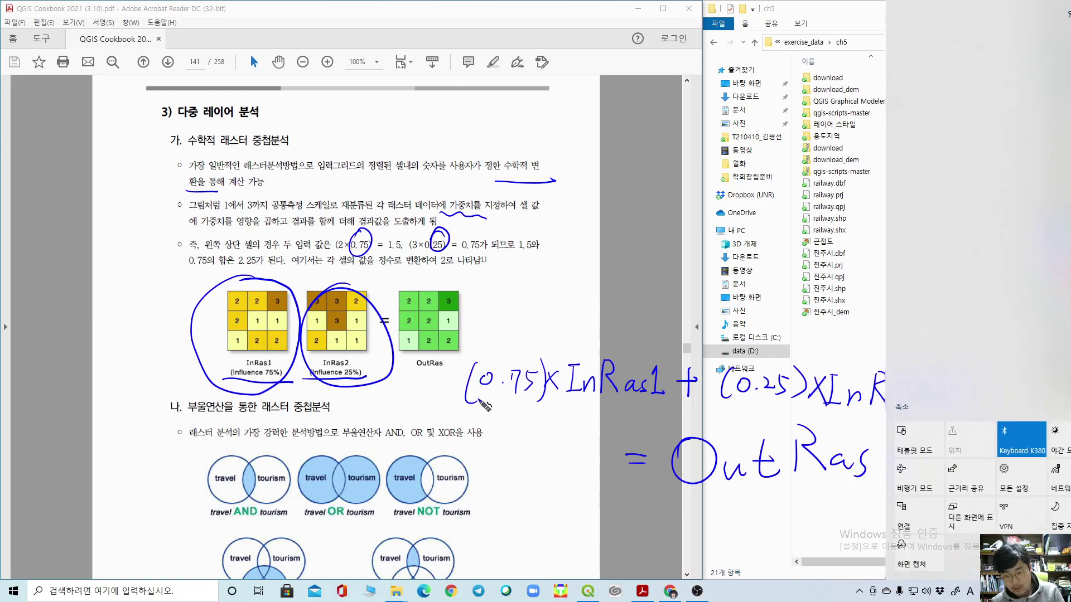
drag(456, 403, 552, 404)
drag(717, 400, 800, 420)
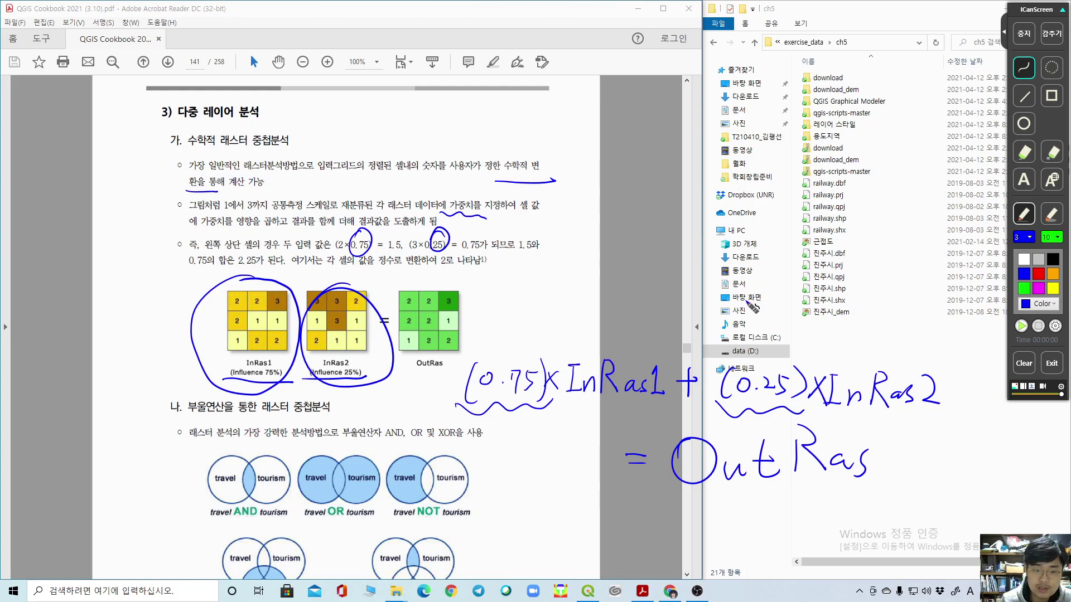
Step: Clear the formula drawings and highlight the phrase "부울연산자 AND, OR 및 XOR을 사용" in the Boolean overlay section by selecting it
click(1023, 364)
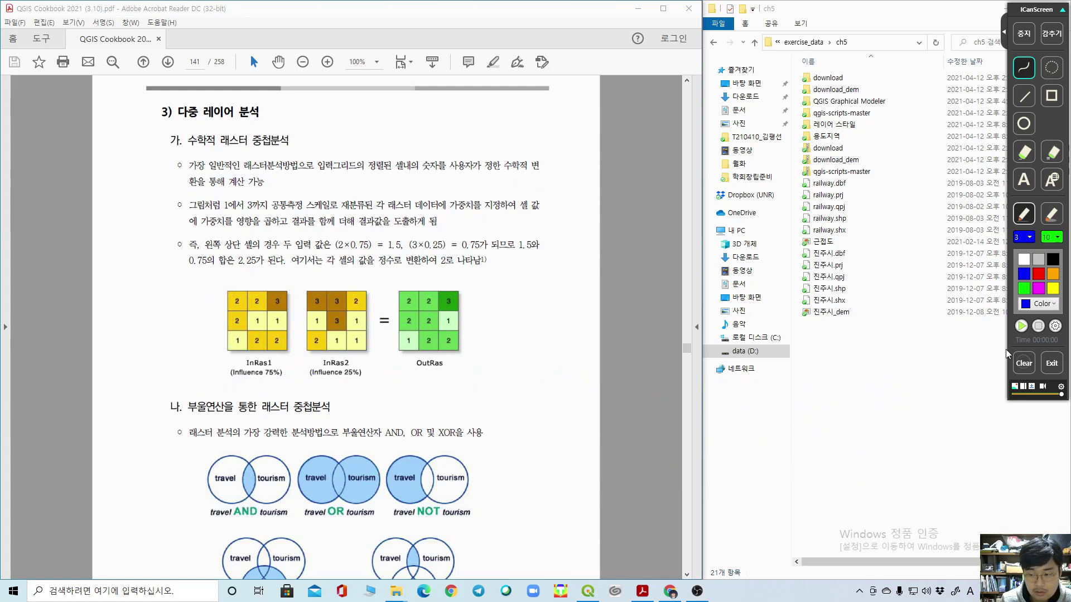
click(1024, 34)
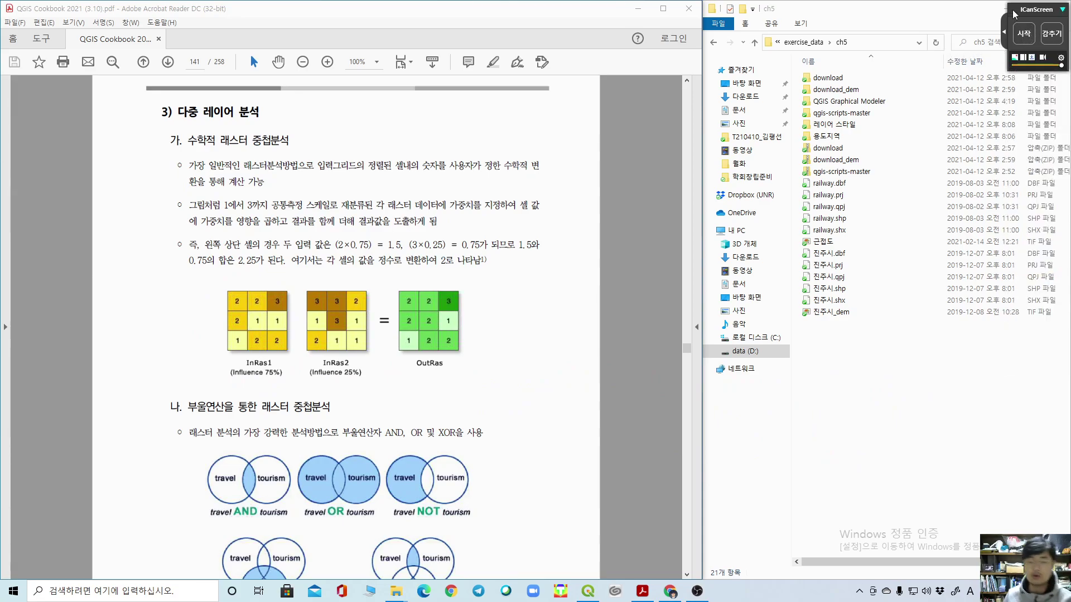
scroll(185, 329, down, 2)
scroll(292, 310, down, 1)
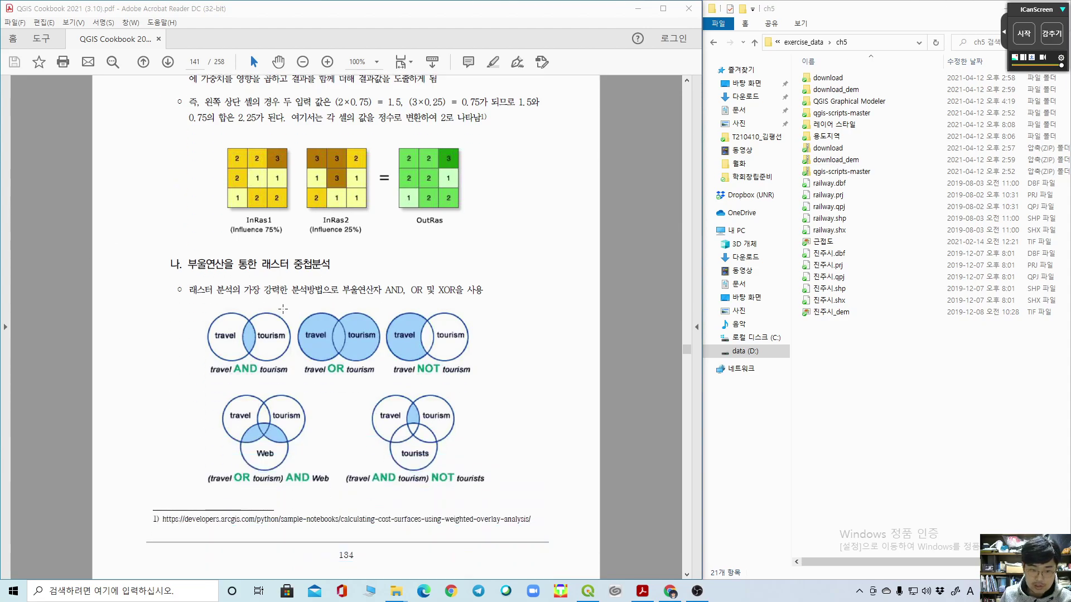
drag(191, 291, 498, 290)
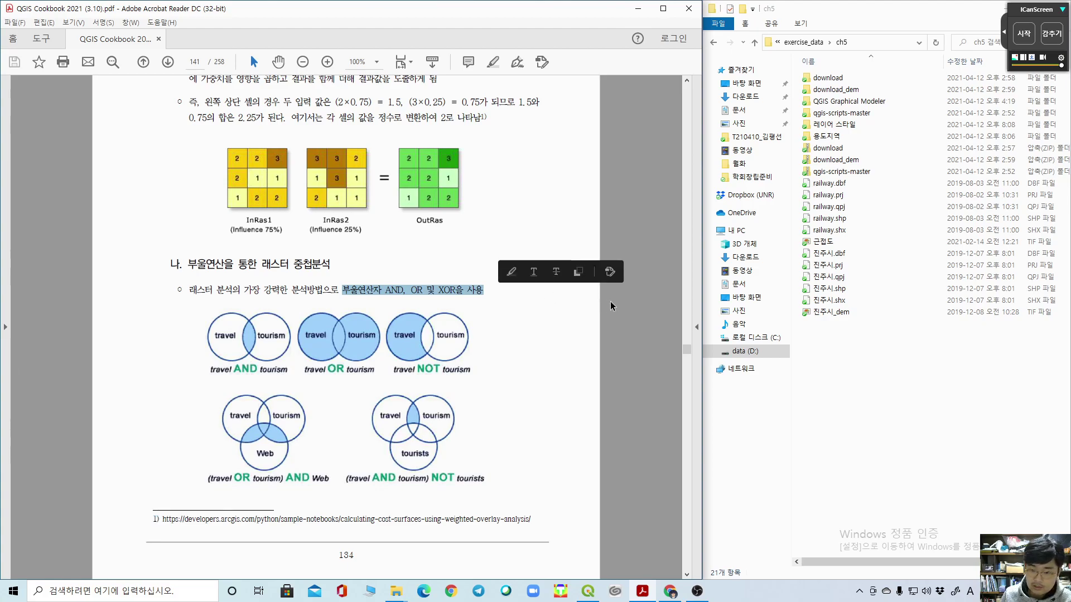
click(628, 305)
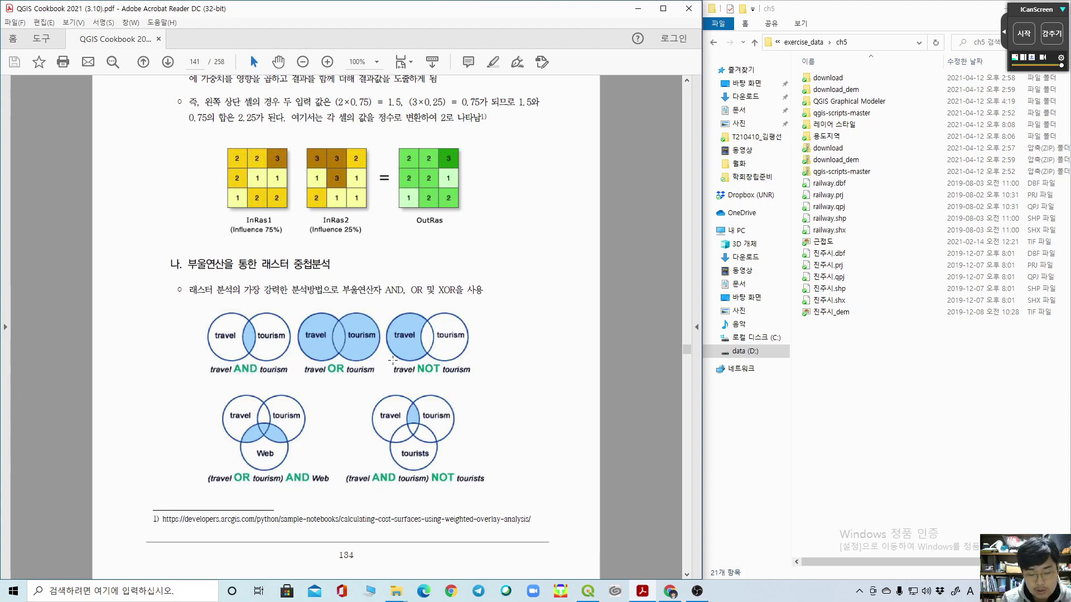
Step: Underline AND below the first Venn diagram and draw a plus under it, a × under OR and a small mark under NOT
click(1025, 33)
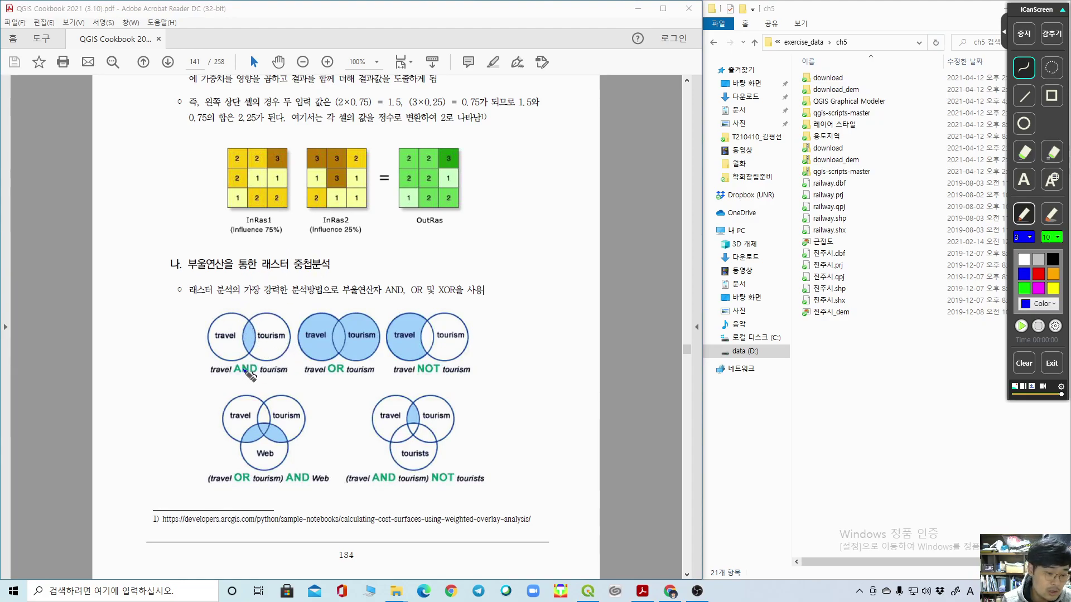
drag(230, 377, 262, 379)
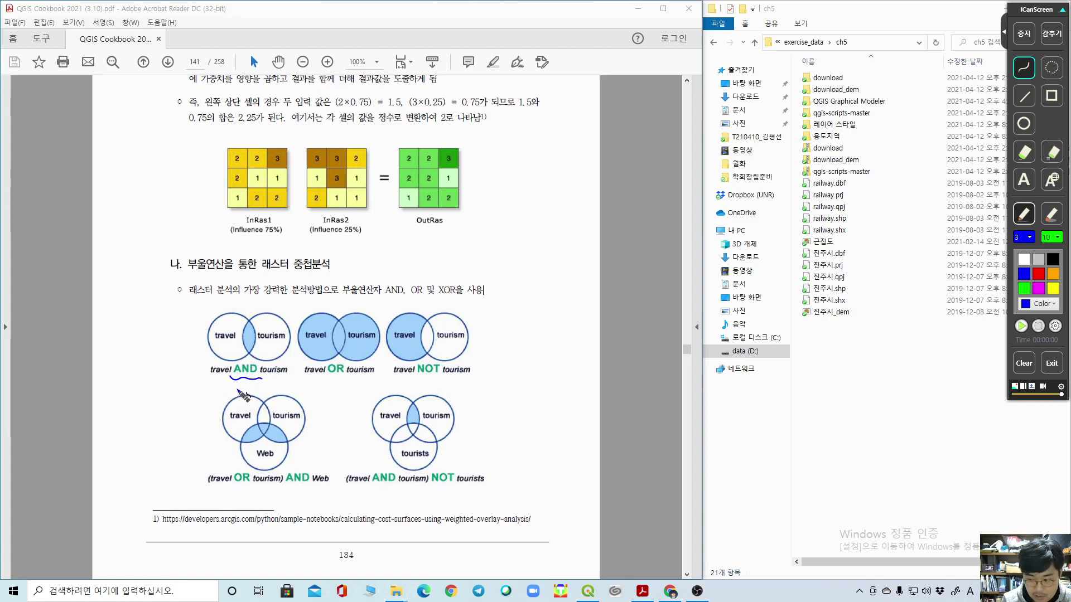
mouse_move(233, 385)
mouse_down()
mouse_move(261, 385)
mouse_move(245, 398)
mouse_up()
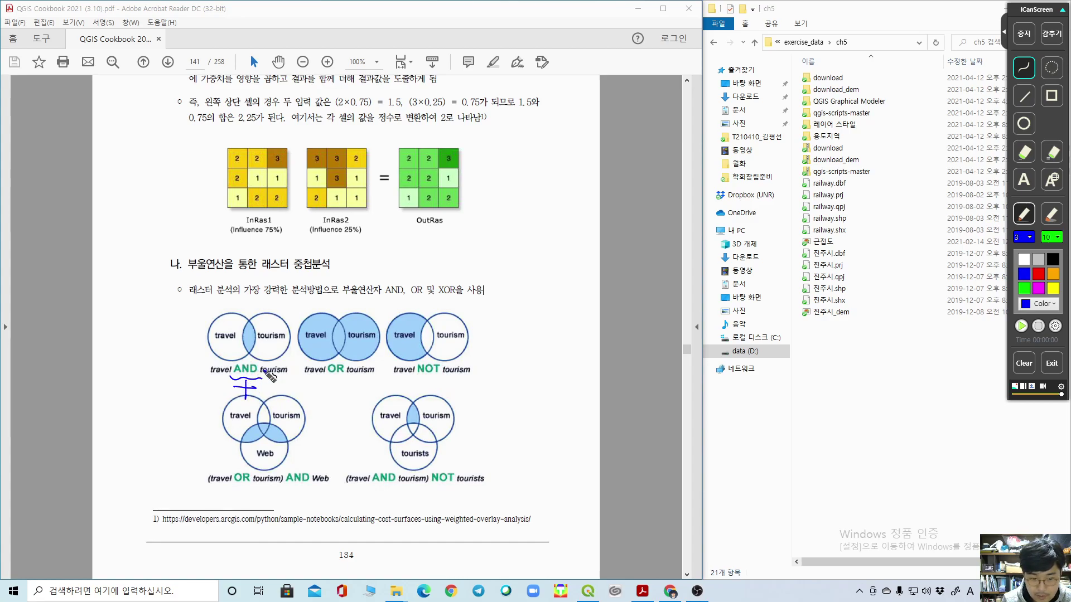
mouse_move(330, 379)
mouse_down()
mouse_move(343, 394)
mouse_move(331, 393)
mouse_up()
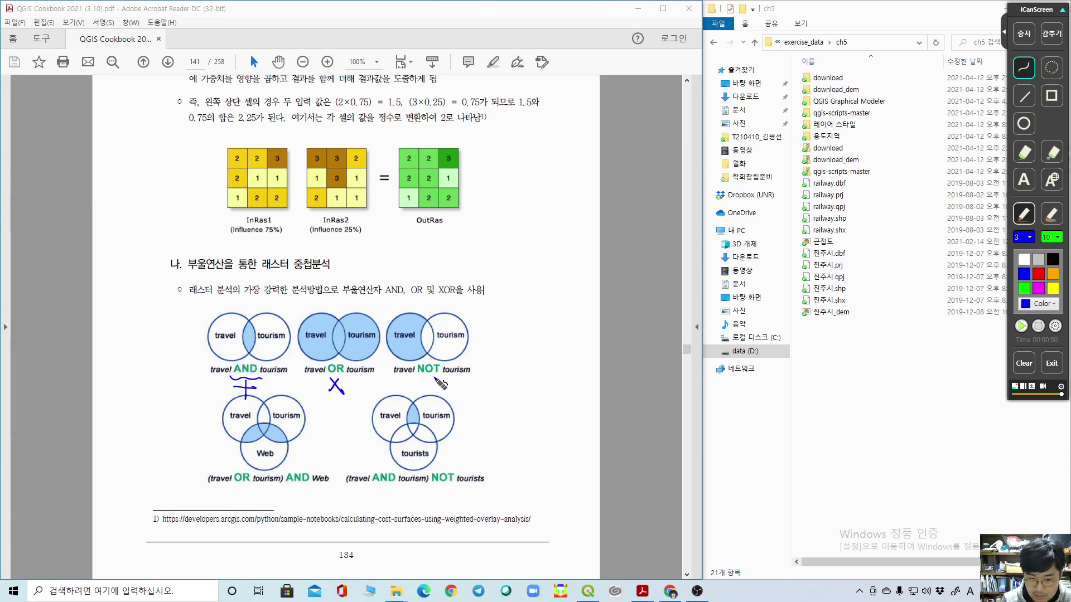
drag(441, 377, 438, 379)
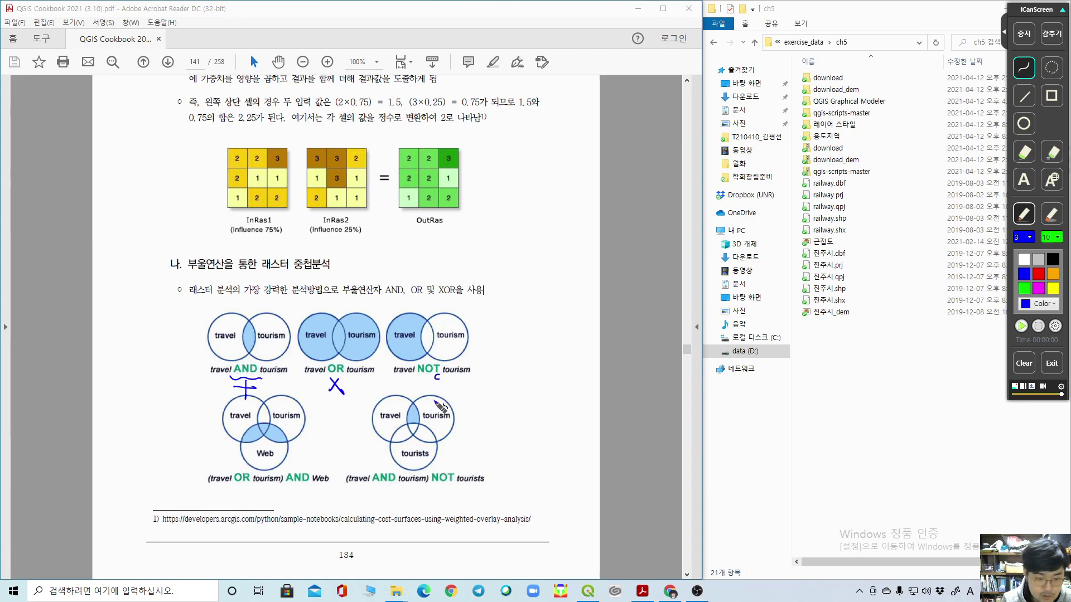
Step: Erase the underline below AND and the mark below NOT, and draw a "¬" symbol in blue under NOT
click(1051, 152)
click(262, 379)
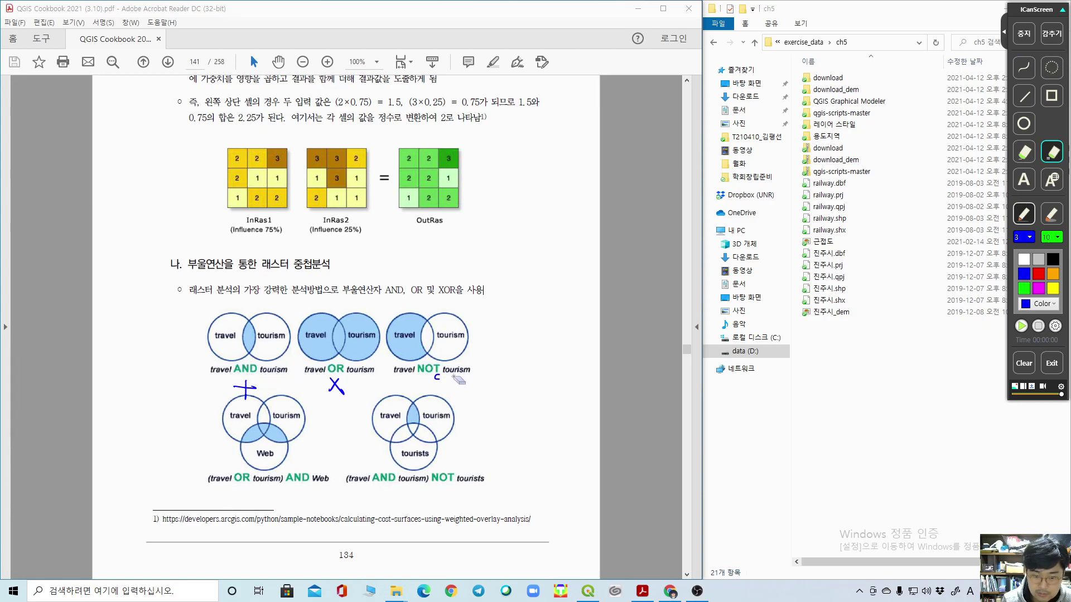
click(1024, 68)
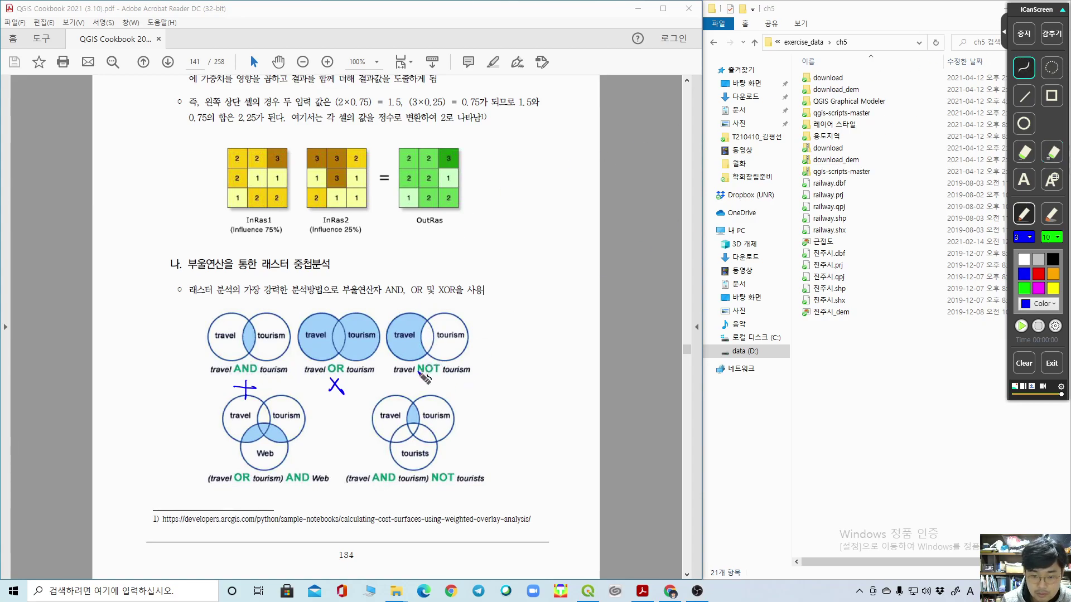
drag(416, 378, 431, 384)
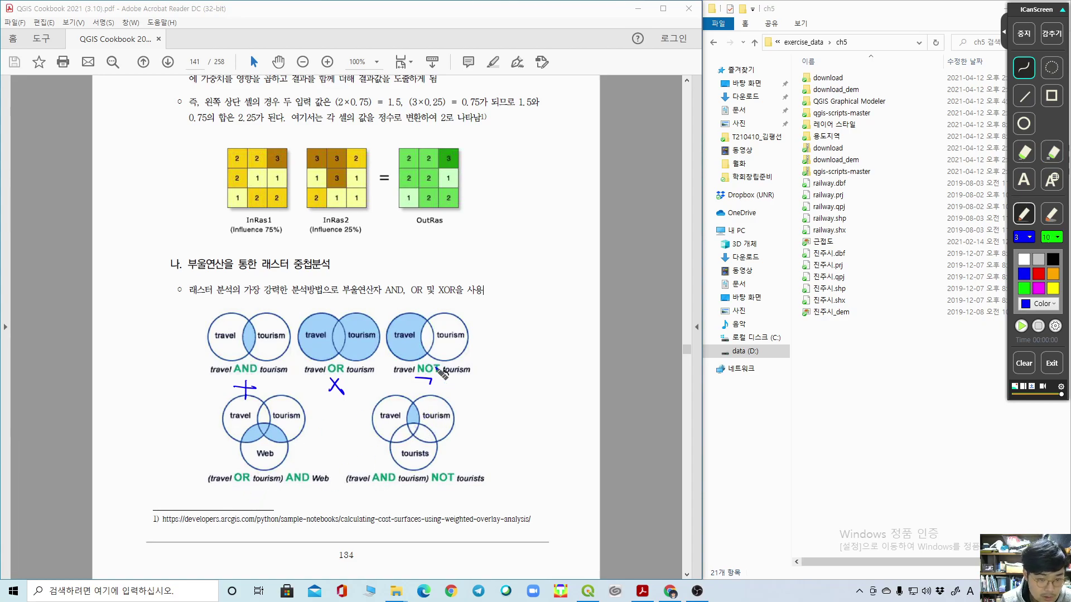
Step: Circle the handwritten +, × and ¬ symbols beneath the AND, OR and NOT captions
drag(255, 381, 254, 398)
mouse_move(334, 373)
mouse_down()
mouse_move(319, 404)
mouse_move(335, 372)
mouse_up()
mouse_move(438, 373)
mouse_down()
mouse_move(455, 387)
mouse_move(429, 372)
mouse_up()
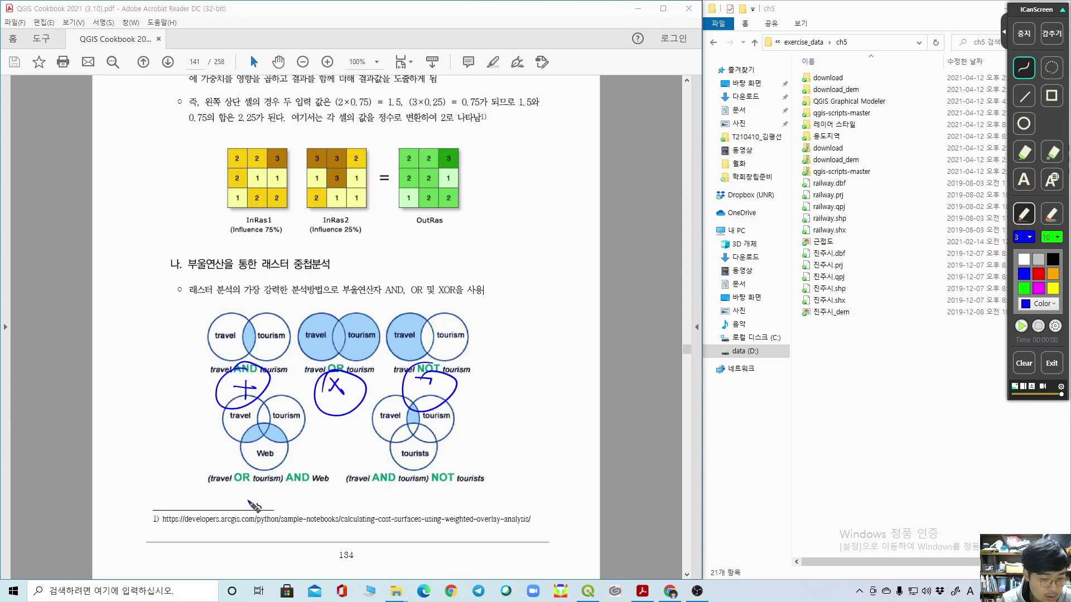
Step: Circle travel, tourism and Web in the "(travel OR tourism) AND Web" caption, underline its operators and circle its Venn diagram
mouse_move(223, 478)
mouse_down()
mouse_move(334, 475)
mouse_move(322, 467)
mouse_up()
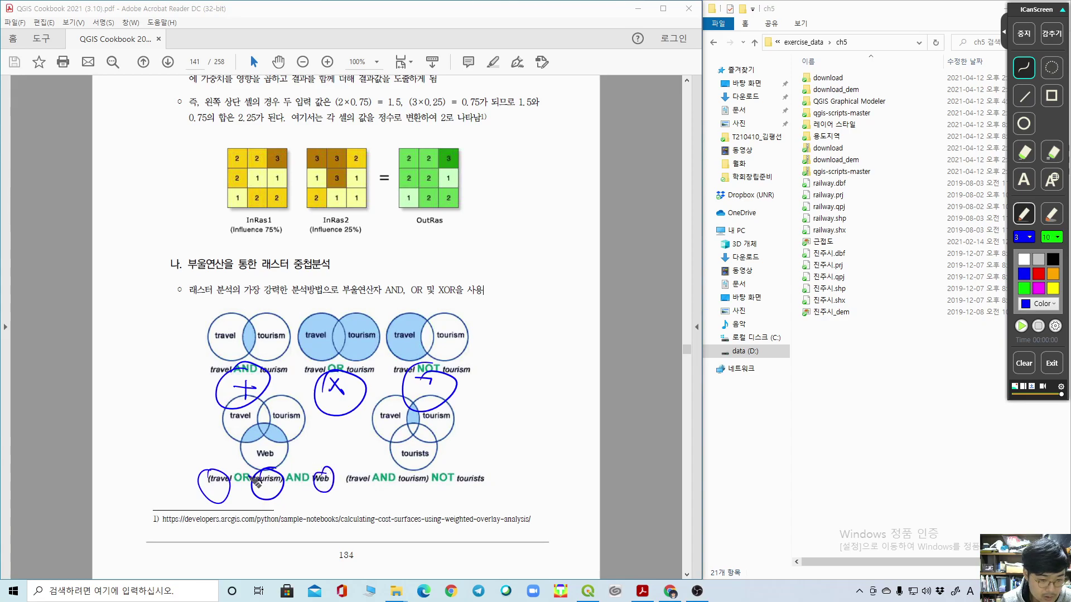
drag(237, 494, 308, 491)
mouse_move(282, 408)
mouse_down()
mouse_move(291, 462)
mouse_move(219, 431)
mouse_move(237, 408)
mouse_move(247, 442)
mouse_up()
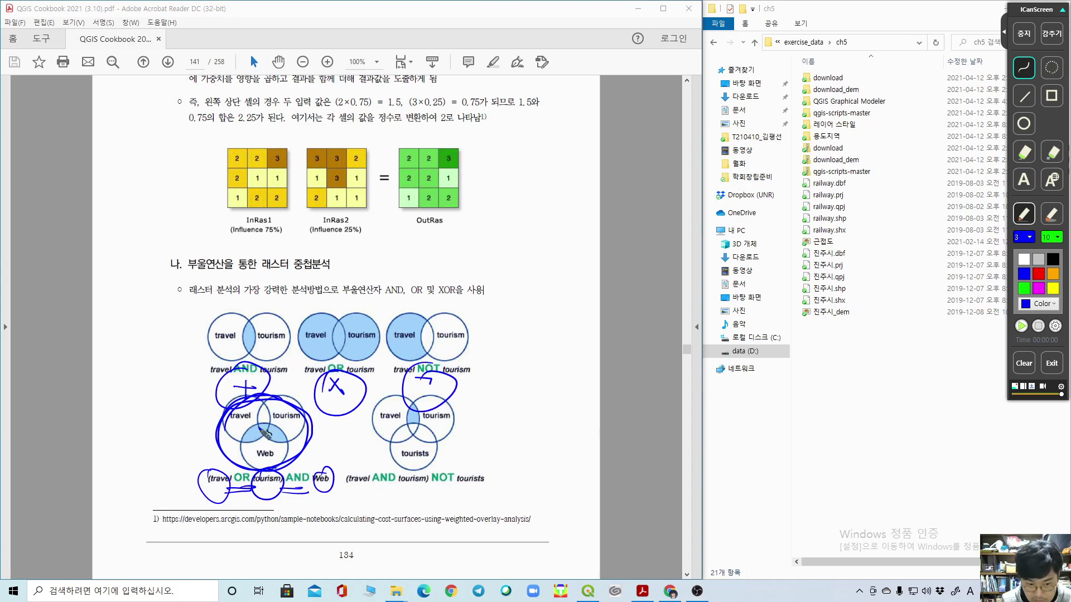
Step: Clear the Venn diagram drawings, then circle AND, OR and NOT and underline XOR in the True/False raster figure on page 142
click(1024, 363)
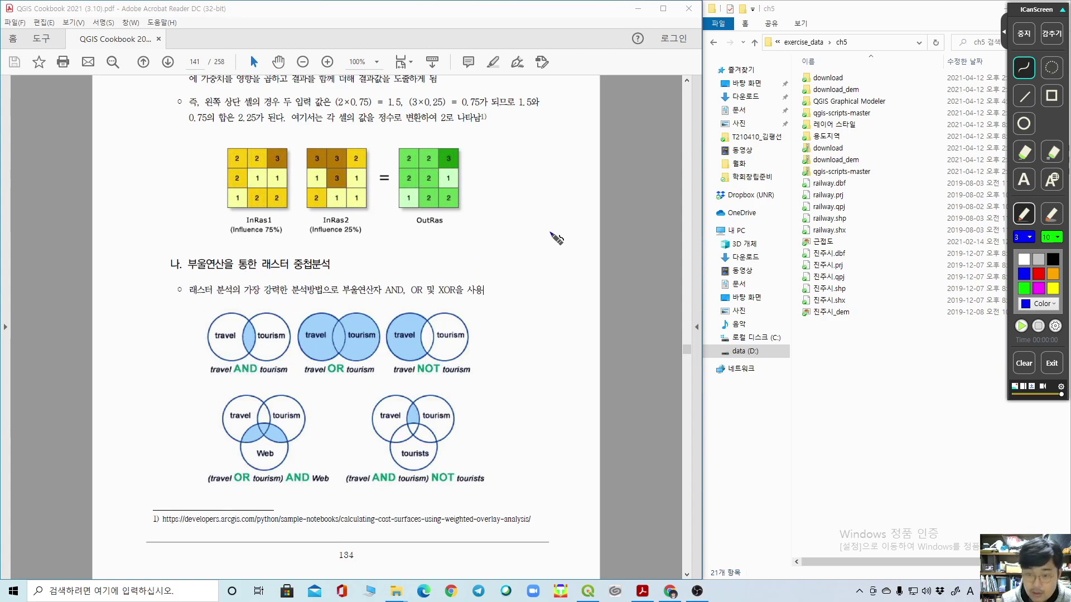
click(1026, 34)
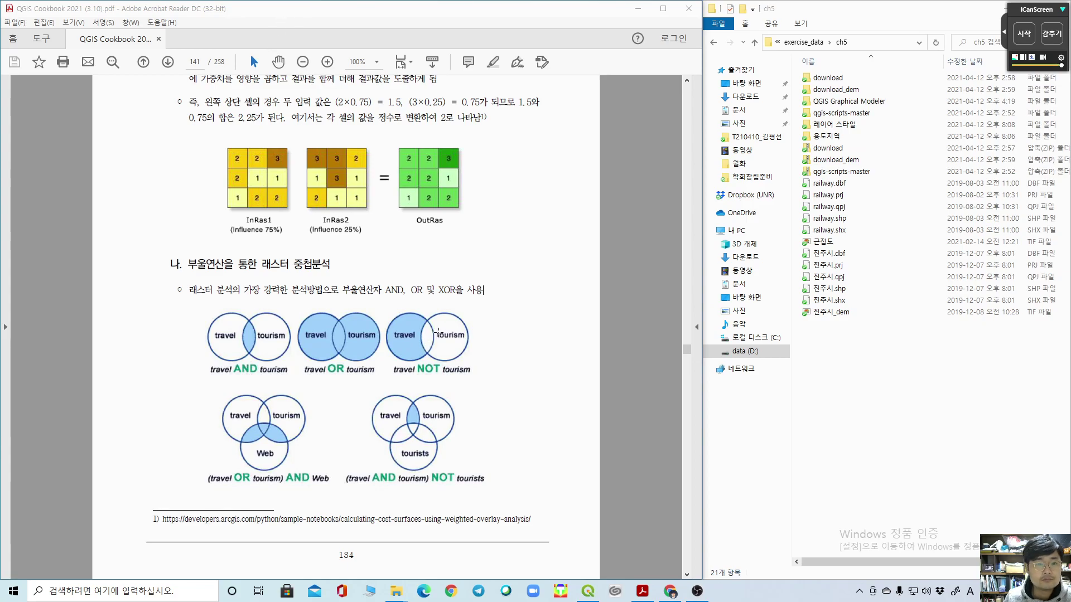
scroll(436, 335, down, 10)
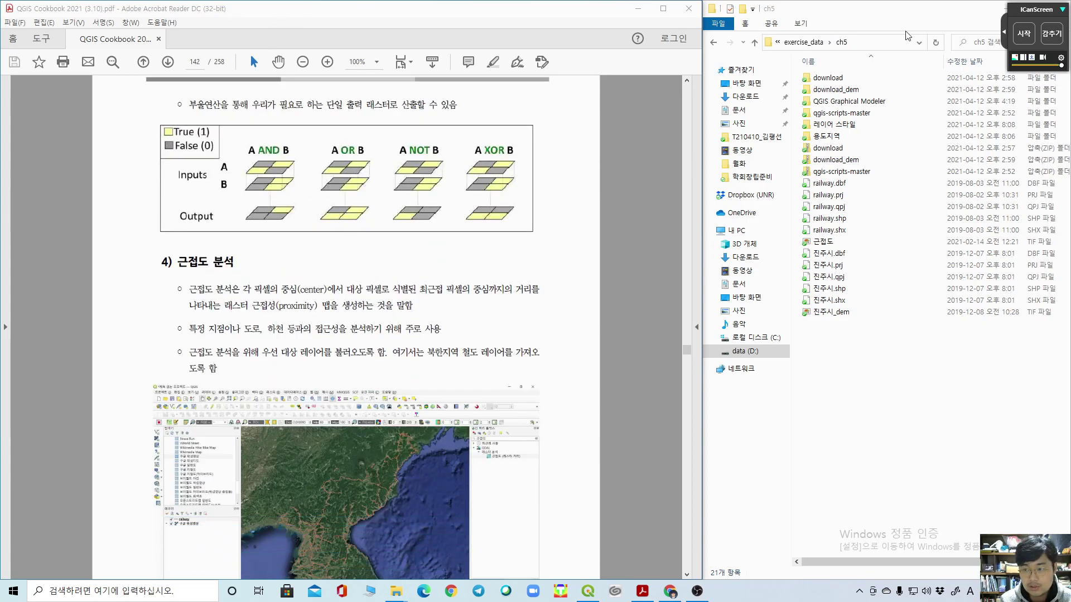
click(1024, 33)
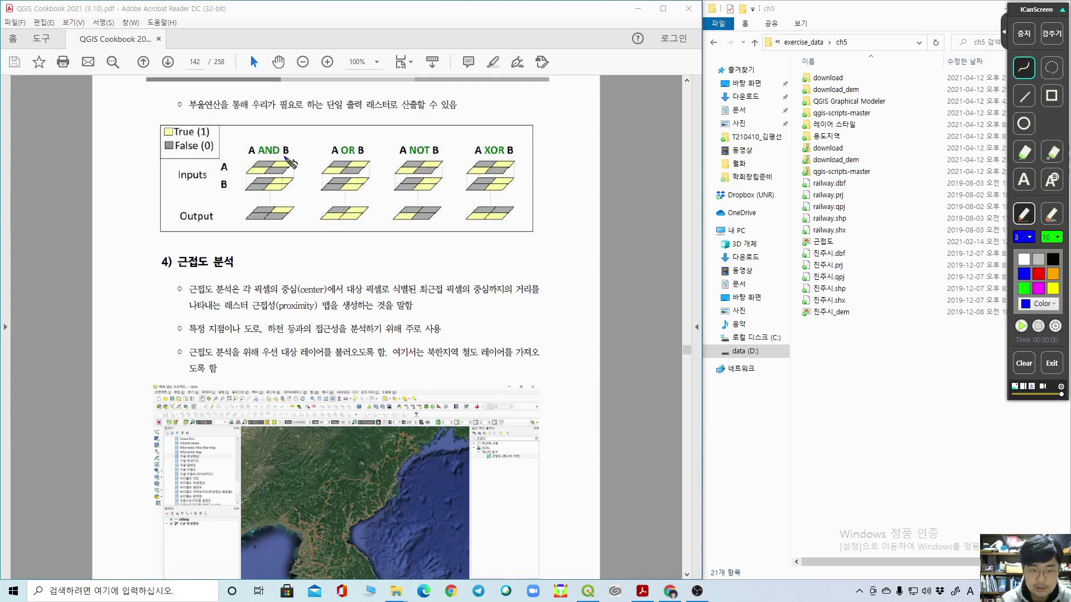
drag(273, 136, 266, 137)
drag(357, 138, 350, 137)
drag(431, 136, 425, 138)
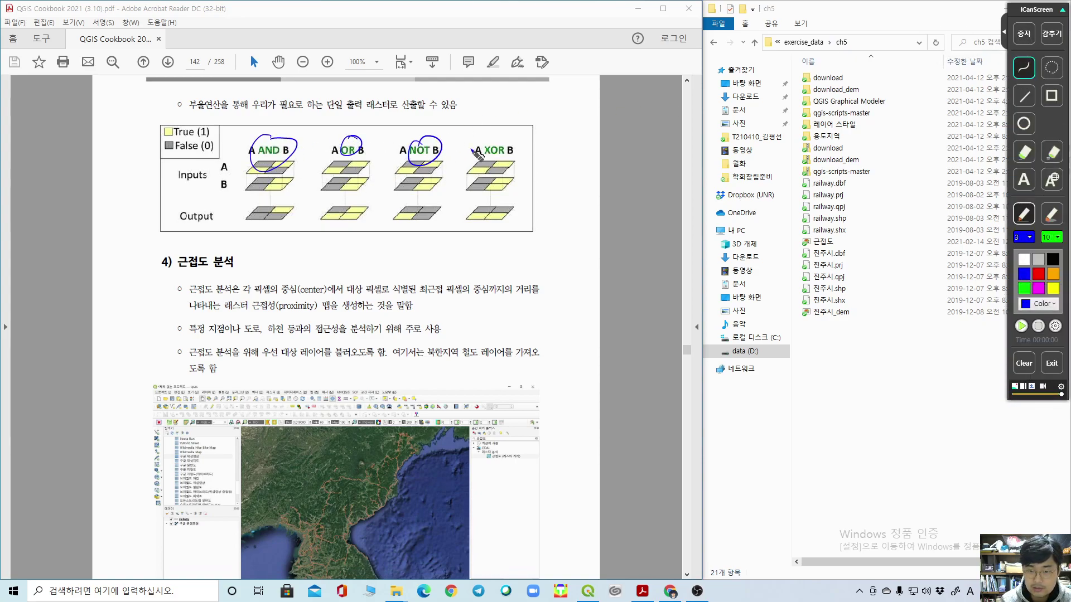
drag(482, 160, 515, 158)
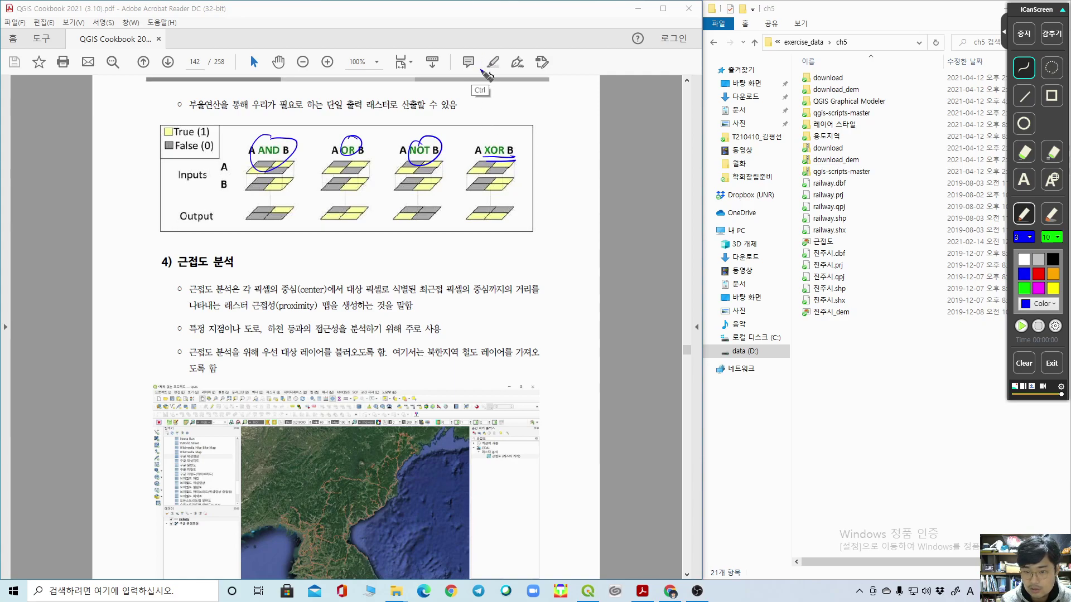
click(528, 164)
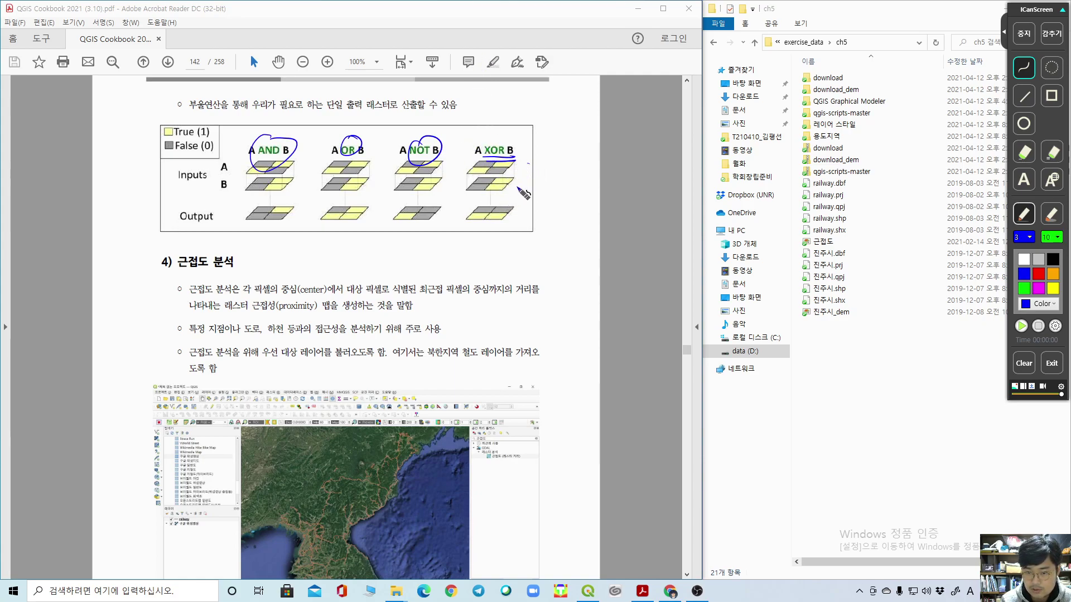
Step: Draw a wavy line beneath the A AND B column and circle the true cells in the AND and OR rasters
mouse_move(224, 232)
mouse_down()
mouse_move(245, 242)
mouse_move(307, 235)
mouse_up()
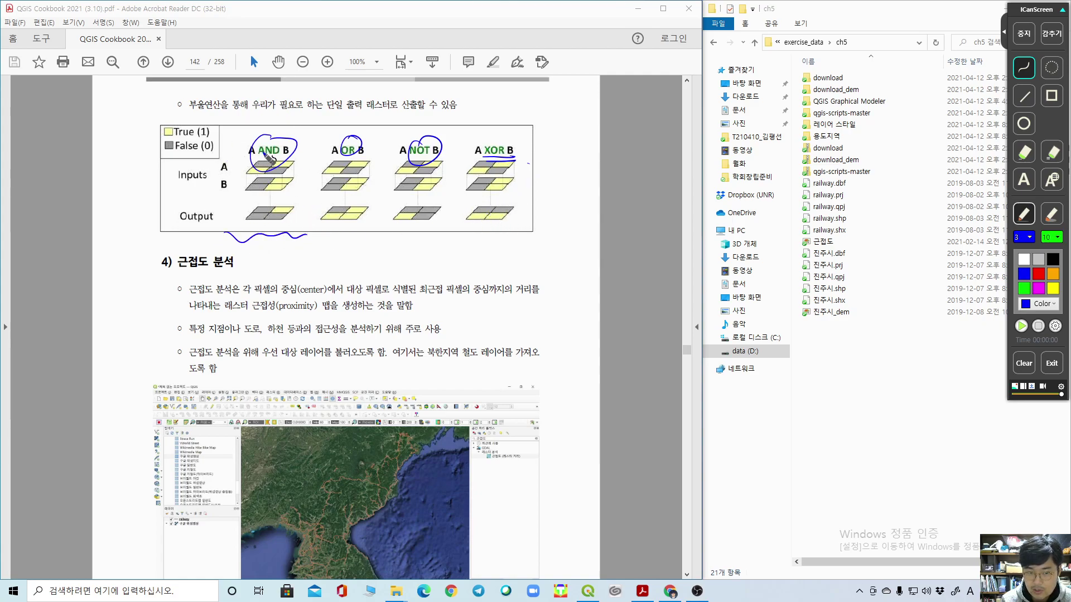
drag(292, 166, 291, 208)
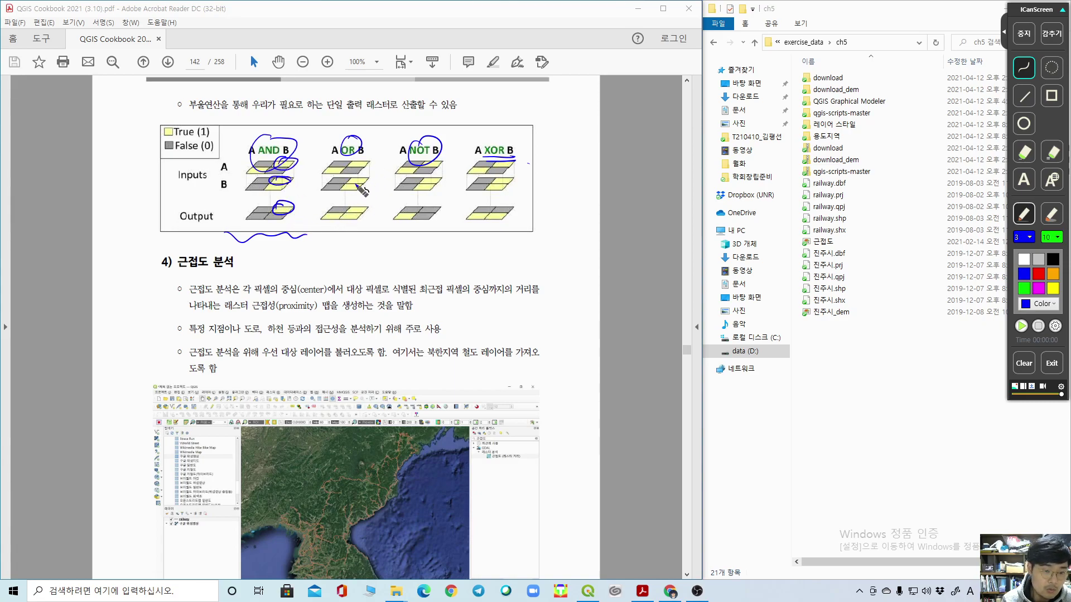
mouse_move(336, 214)
mouse_down()
mouse_move(366, 206)
mouse_move(350, 223)
mouse_move(369, 217)
mouse_up()
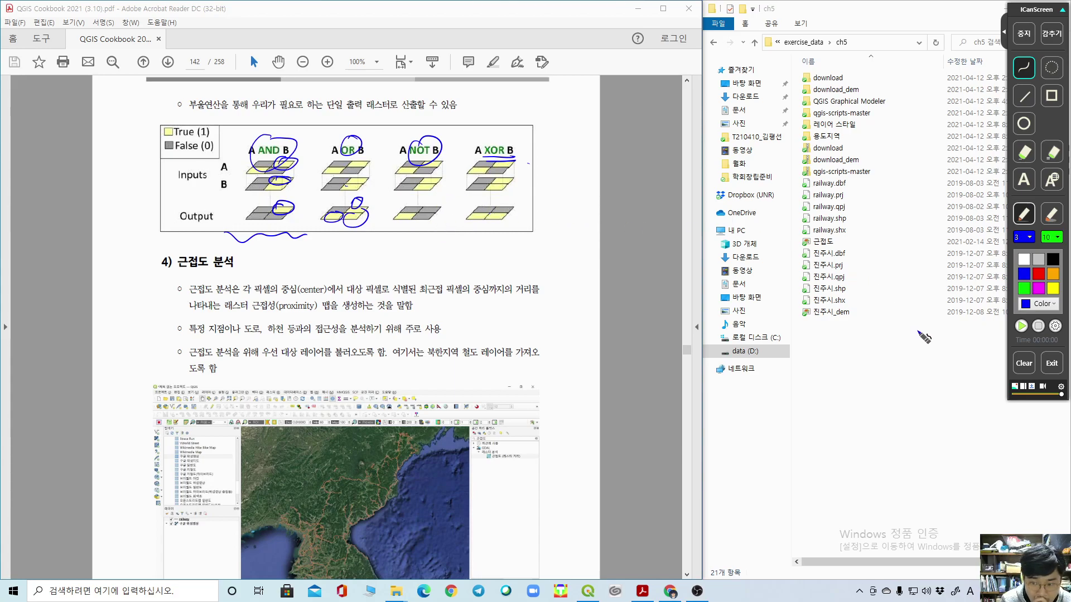
Step: Clear the drawings and sketch a large blue square beside the proximity analysis text, with dotted cells in its lower-left and upper-right corners
click(1024, 363)
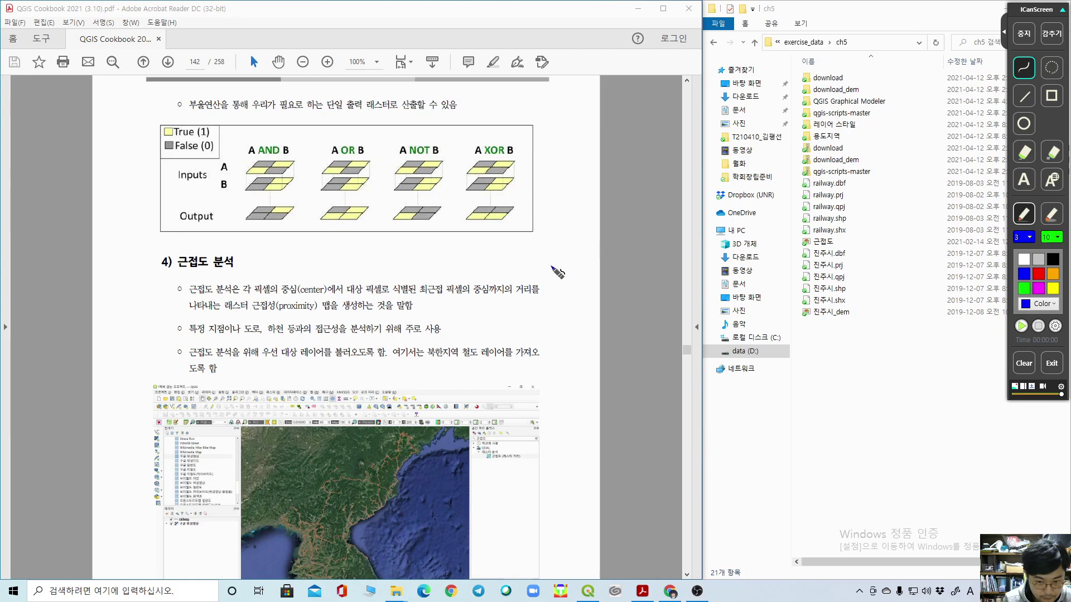
drag(544, 243, 548, 341)
mouse_move(543, 241)
mouse_down()
mouse_move(695, 312)
mouse_move(696, 337)
mouse_up()
drag(541, 355, 699, 338)
mouse_move(548, 341)
mouse_down()
mouse_move(544, 354)
mouse_move(572, 328)
mouse_move(582, 359)
mouse_up()
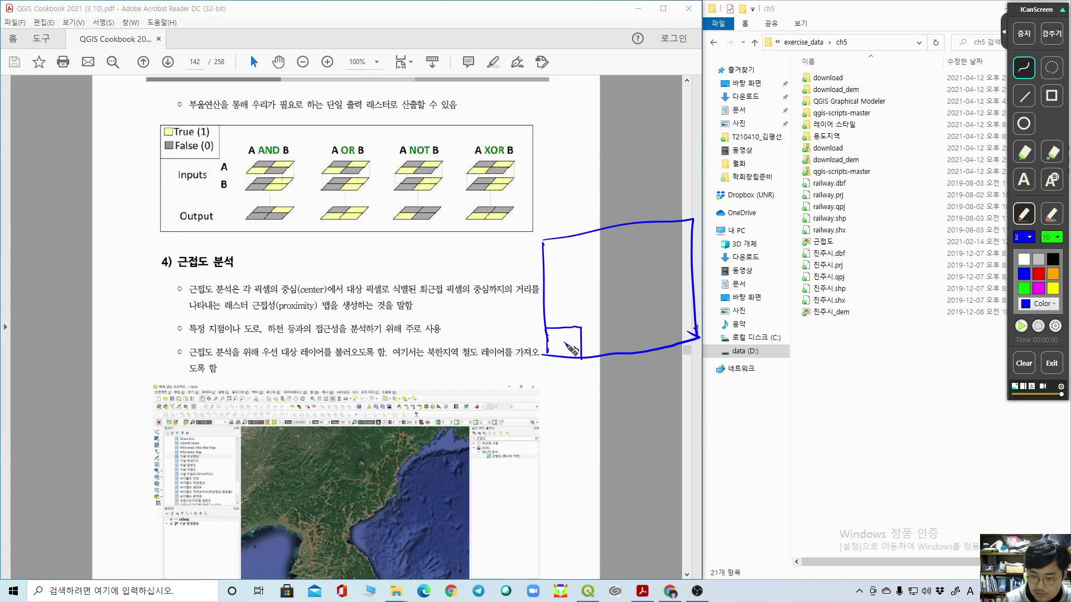
click(564, 342)
drag(658, 227, 695, 251)
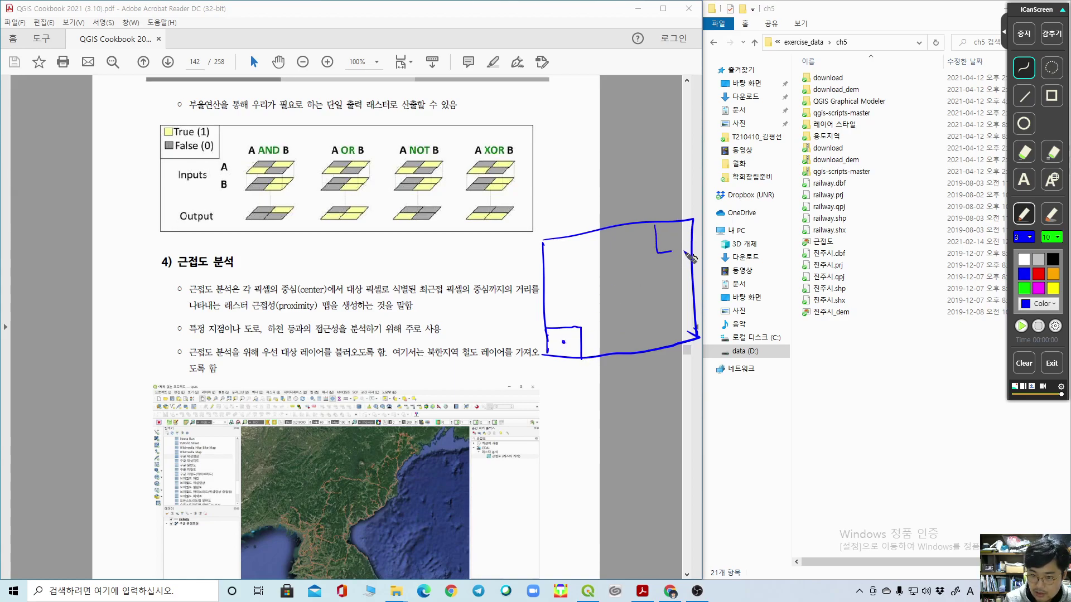
click(674, 237)
Step: Divide the blue square into a four-by-four raster grid with vertical and horizontal lines
drag(580, 239, 583, 357)
drag(613, 235, 629, 352)
drag(658, 254, 660, 319)
drag(544, 296, 698, 286)
drag(545, 262, 662, 256)
Step: Mark the centres of the two corner cells in red, join them with a double-headed arrow and shade the upper-right cell
click(1039, 276)
key(super+a)
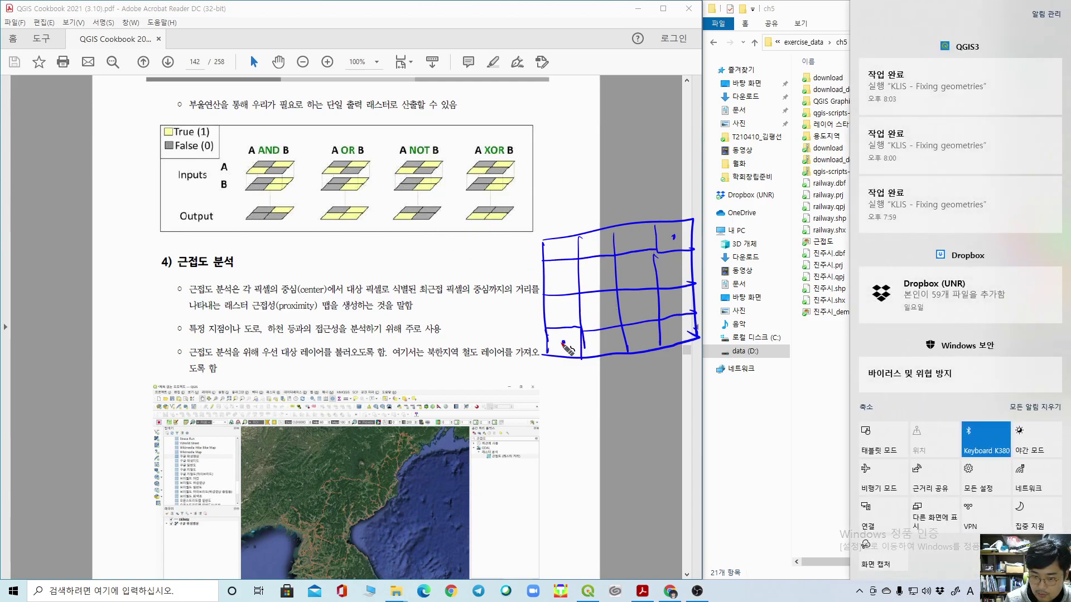
click(564, 342)
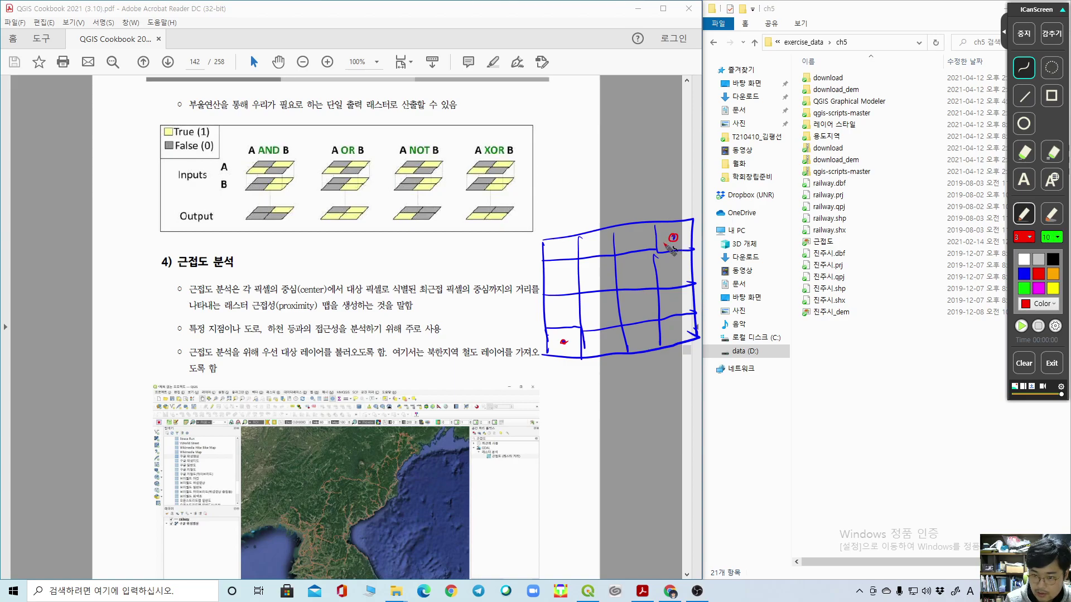
mouse_move(672, 242)
mouse_down()
mouse_move(565, 341)
mouse_move(583, 344)
mouse_up()
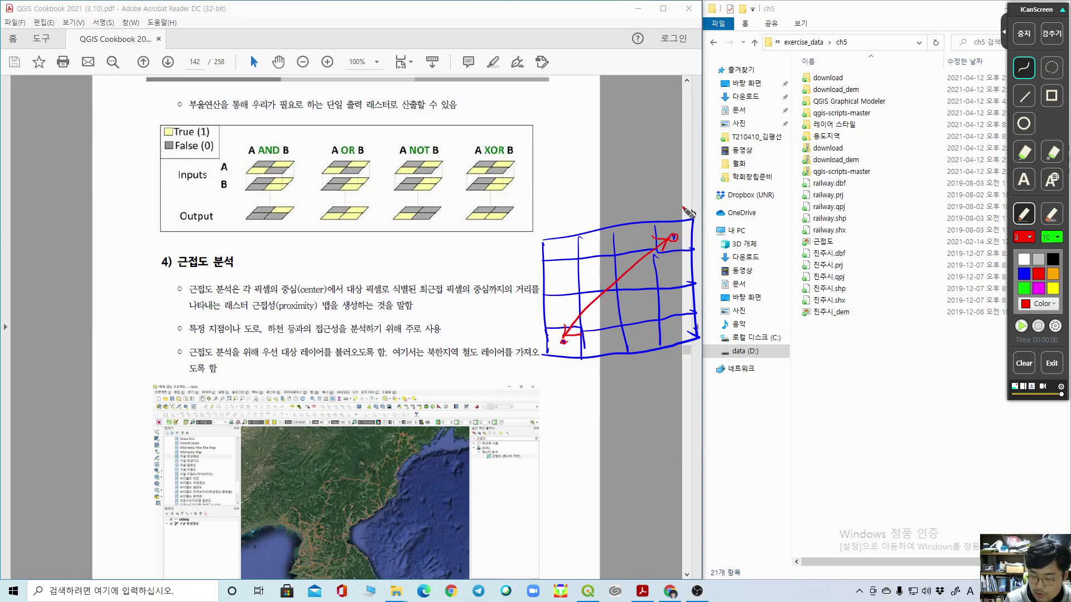
mouse_move(676, 229)
mouse_down()
mouse_move(666, 245)
mouse_move(682, 248)
mouse_up()
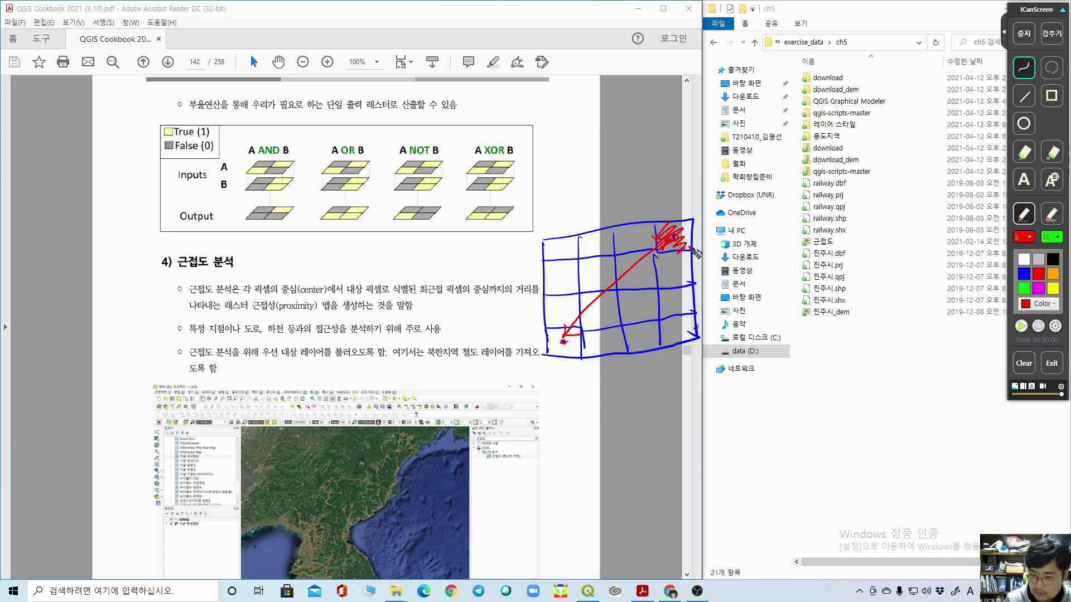
Step: Draw a red looped arrow pointing at the shaded corner cell and write an underlined "d" beside it
drag(725, 183, 692, 213)
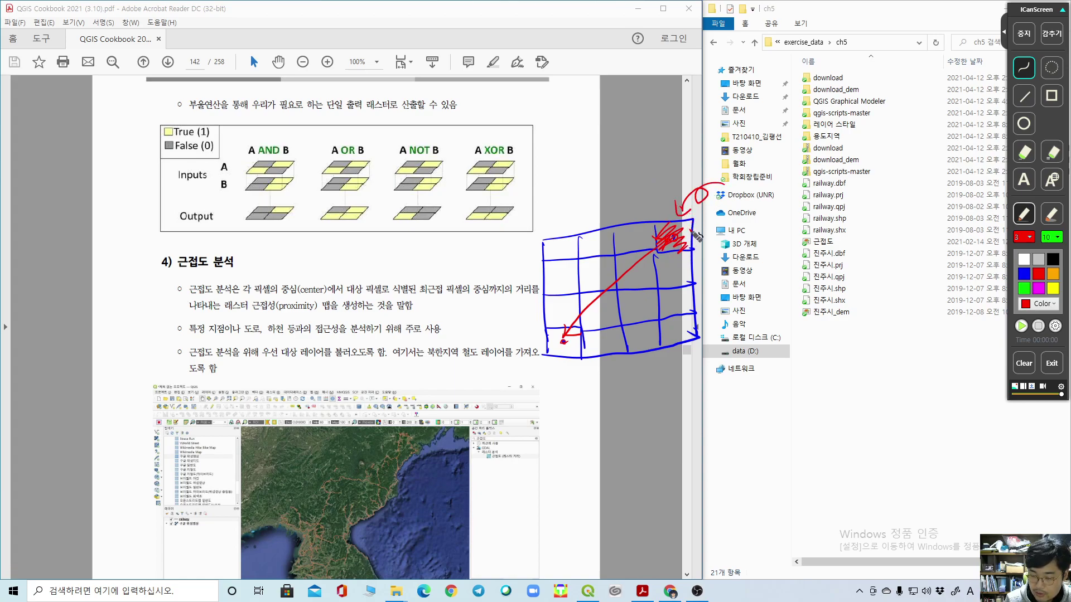
mouse_move(748, 178)
mouse_down()
mouse_move(759, 150)
mouse_move(747, 199)
mouse_move(773, 214)
mouse_up()
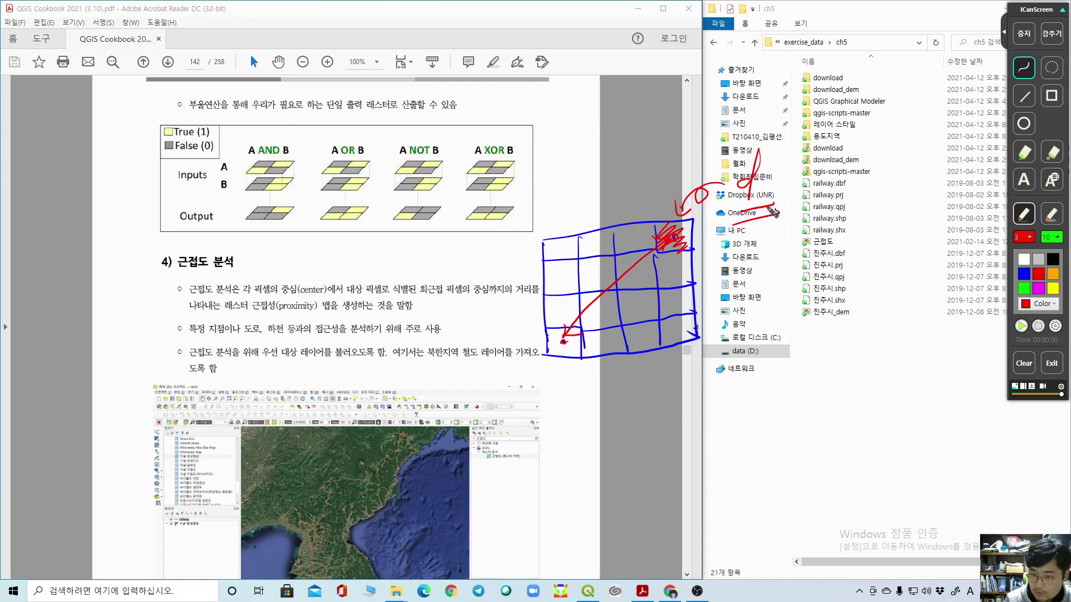
key(super+a)
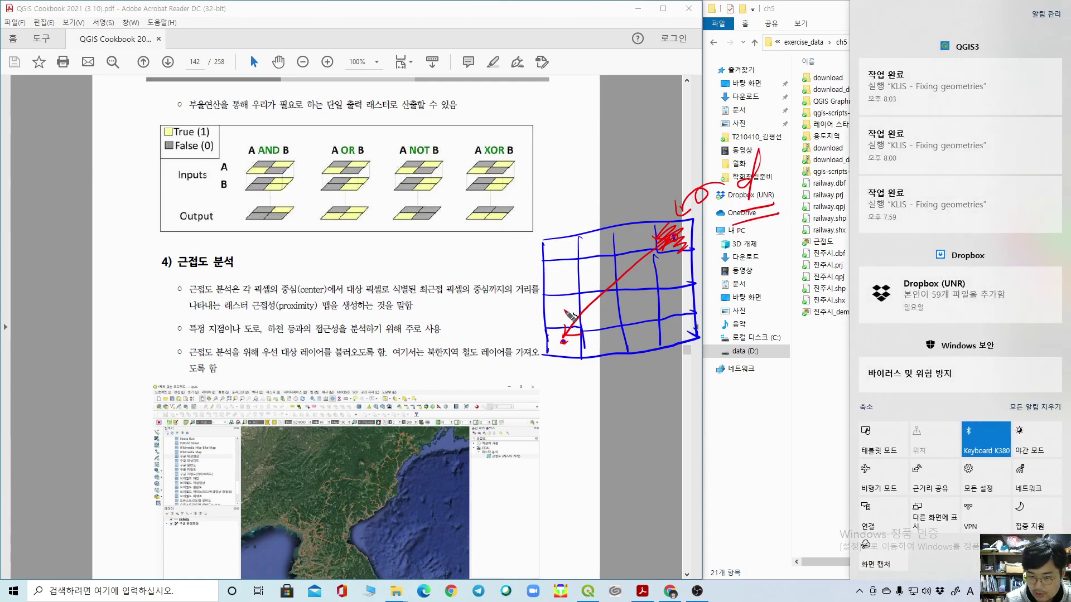
Step: Mark the centres of the remaining cells in the sketched raster grid with small red dots
click(562, 247)
click(601, 244)
click(629, 241)
click(596, 273)
click(635, 271)
click(564, 315)
click(600, 312)
click(633, 309)
click(674, 333)
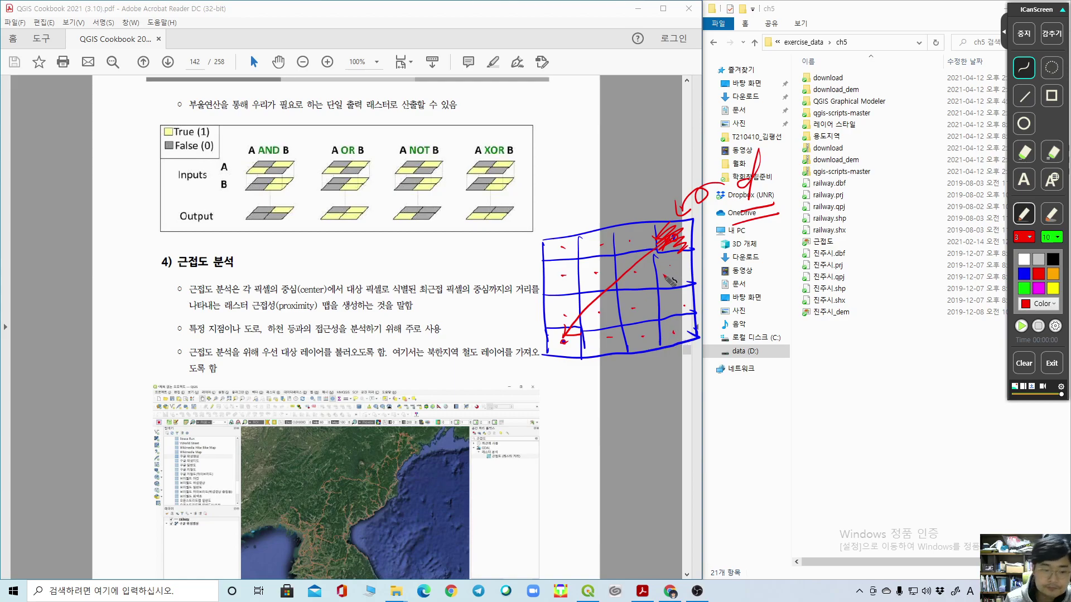
Step: Clear all drawings from the screen and leave annotation mode at the proximity analysis section
click(1024, 363)
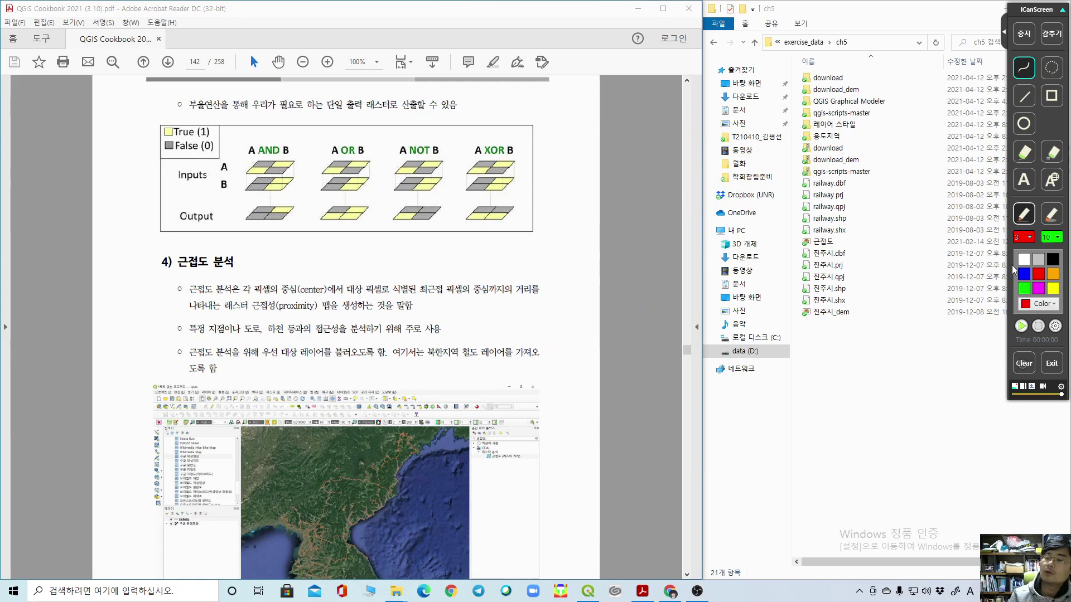
click(1031, 32)
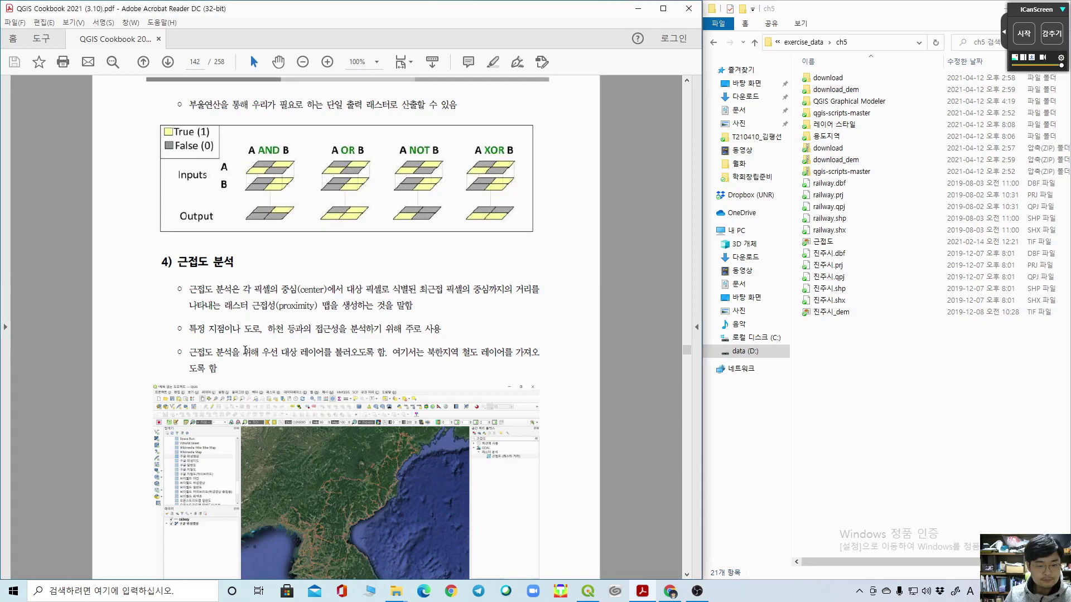
scroll(244, 340, down, 10)
scroll(250, 342, up, 8)
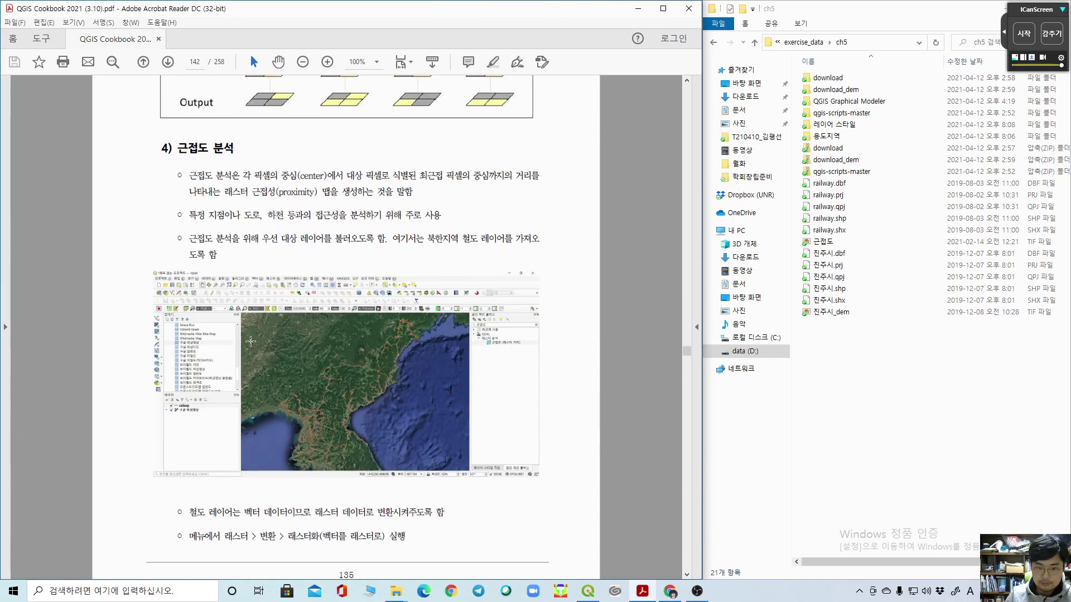
Step: Switch to QGIS, place its window beside the PDF and load railway.shp from the ch5 folder
click(588, 590)
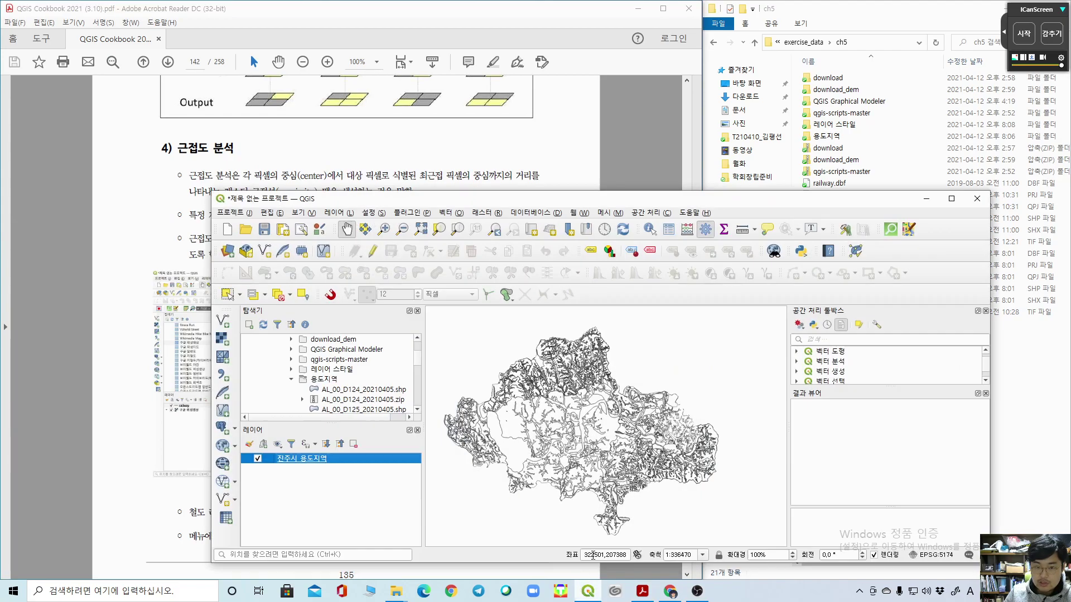
drag(669, 200, 1068, 272)
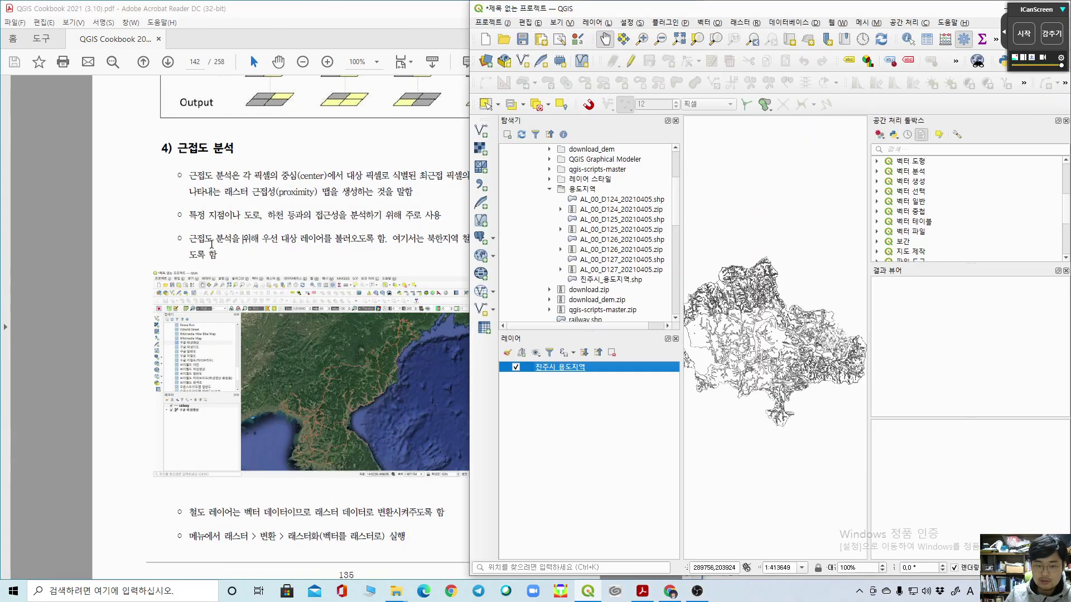
click(527, 232)
scroll(541, 232, up, 2)
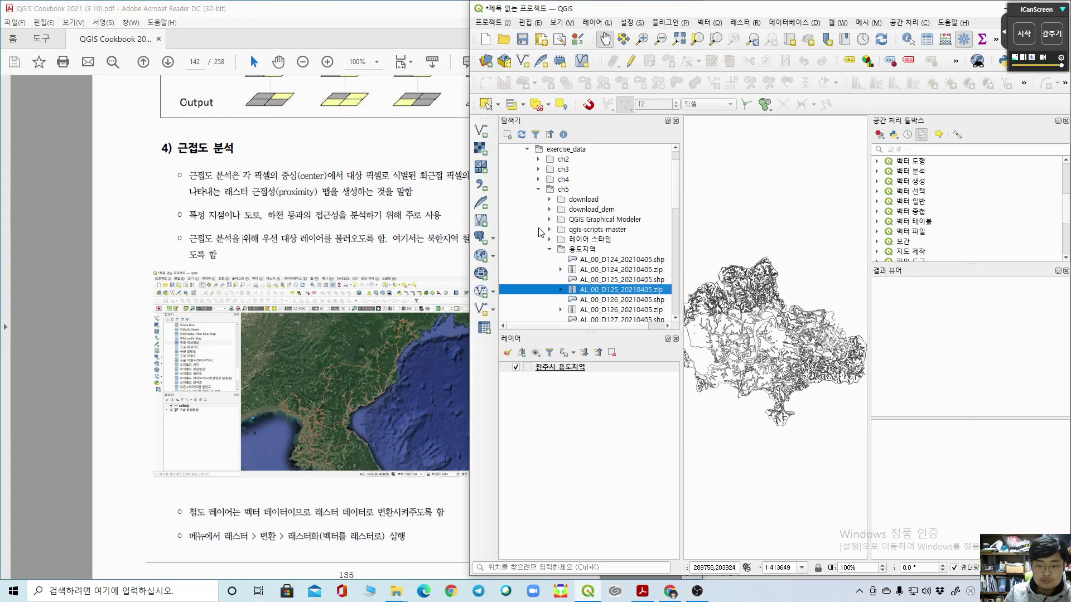
click(565, 193)
scroll(591, 212, down, 4)
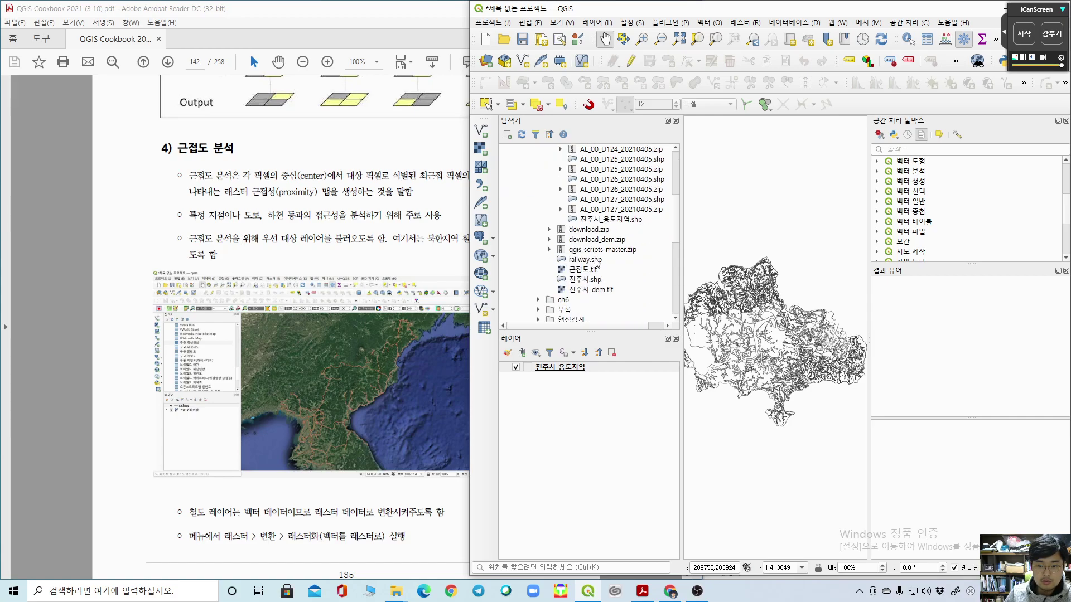
double_click(595, 261)
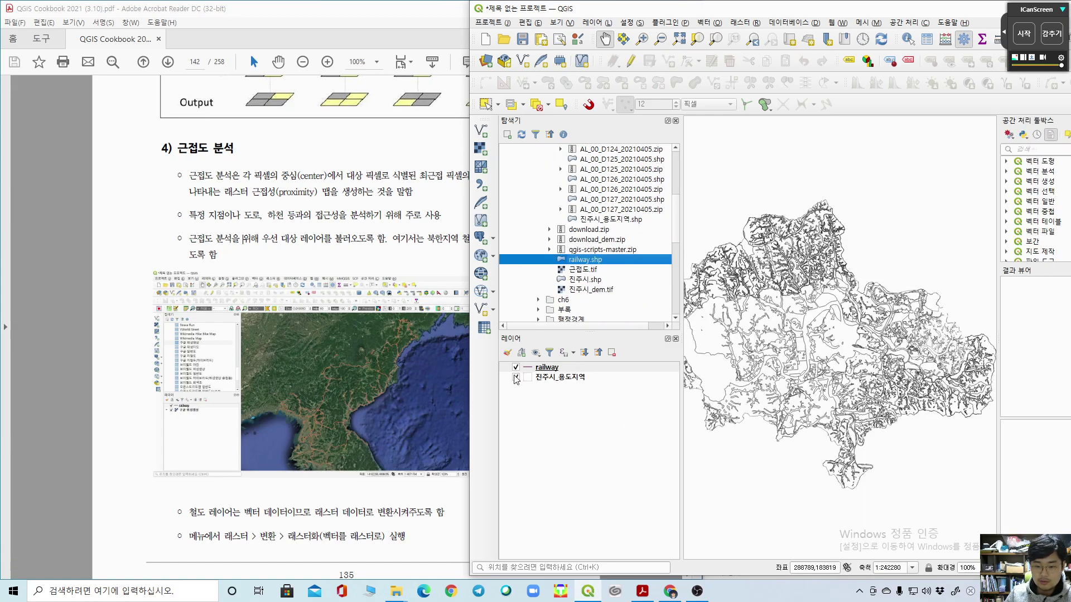
Step: Hide the 진주시_용도지역 layer and check the coordinate system assigned to the railway layer
click(516, 378)
double_click(562, 364)
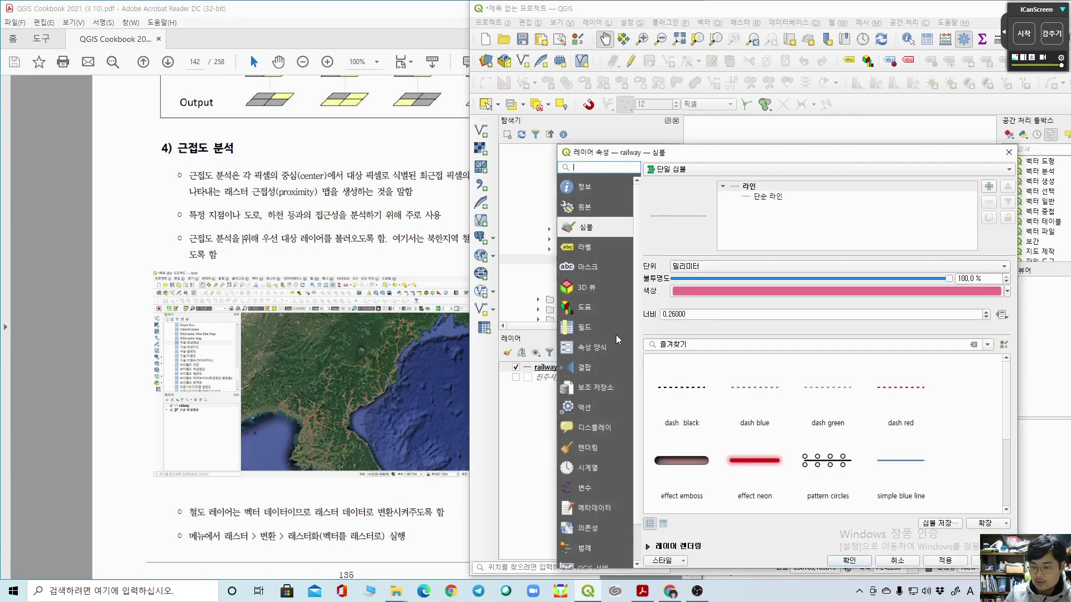
click(598, 206)
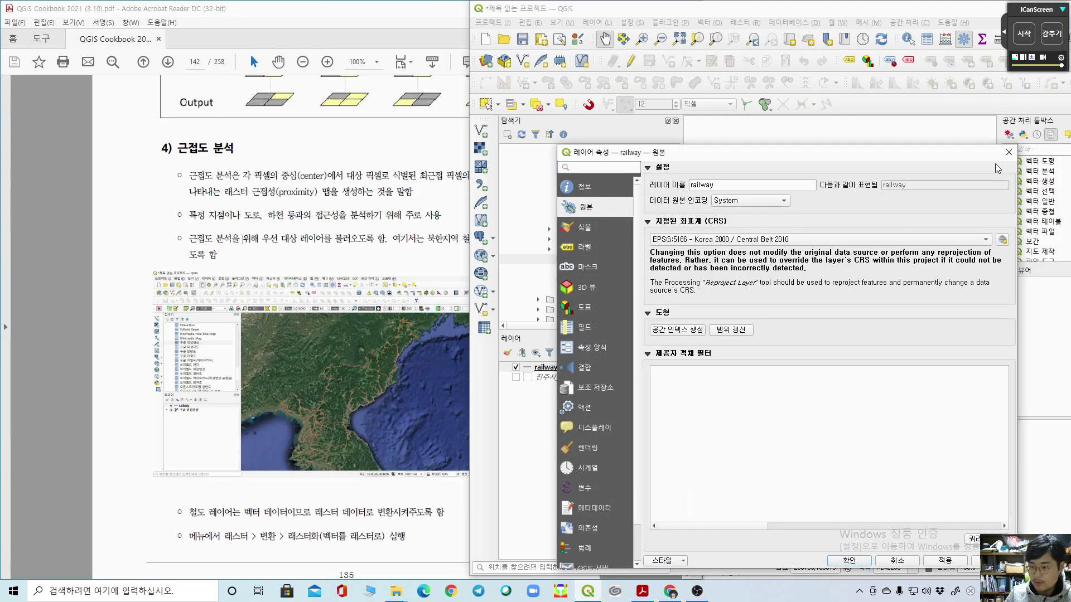
click(1008, 153)
Step: Zoom to the railway layer's extent and set the project coordinate system to Korea 2000 / Central Belt 2010 (EPSG:5186)
right_click(538, 368)
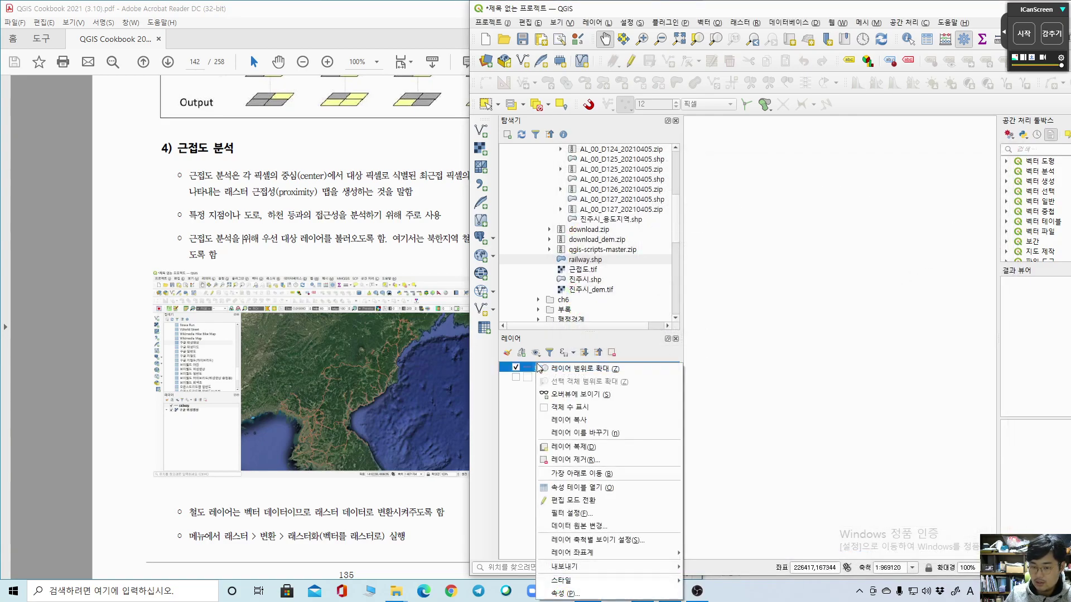
click(563, 369)
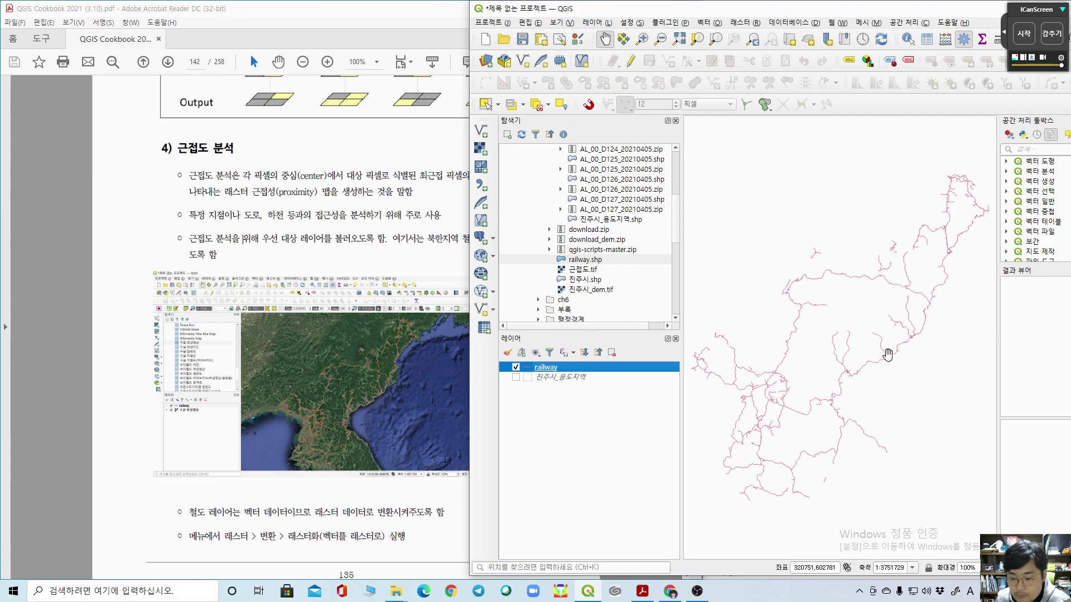
drag(916, 12, 783, 12)
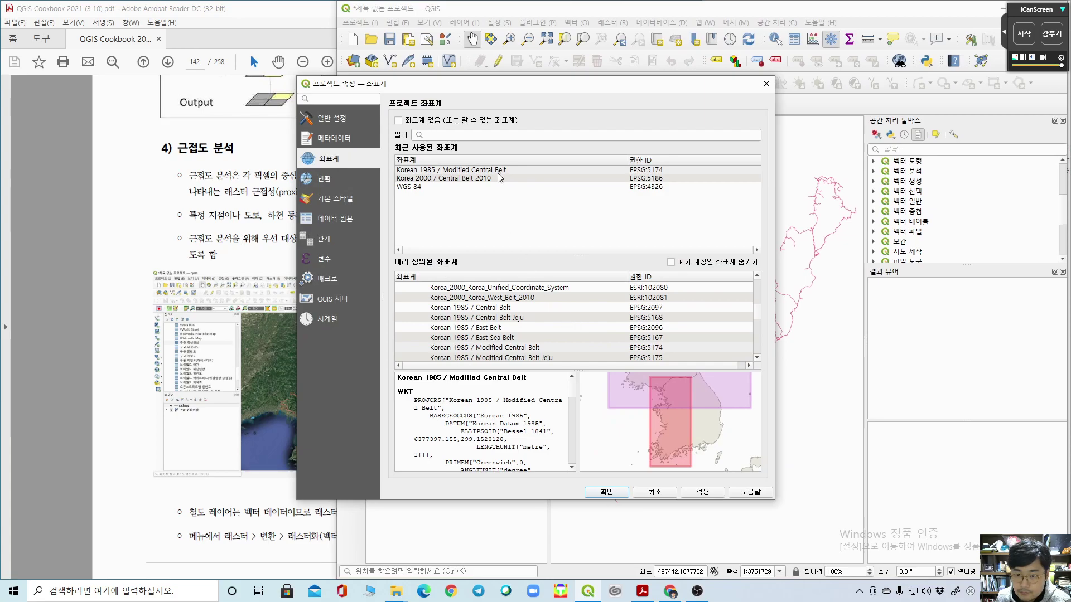
click(500, 178)
click(694, 494)
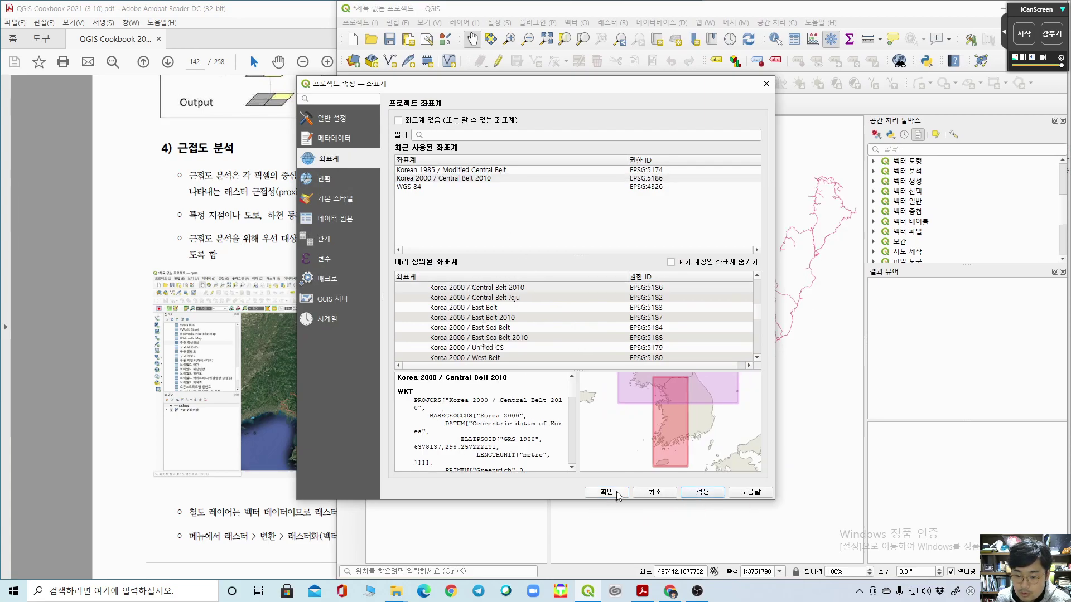
click(617, 494)
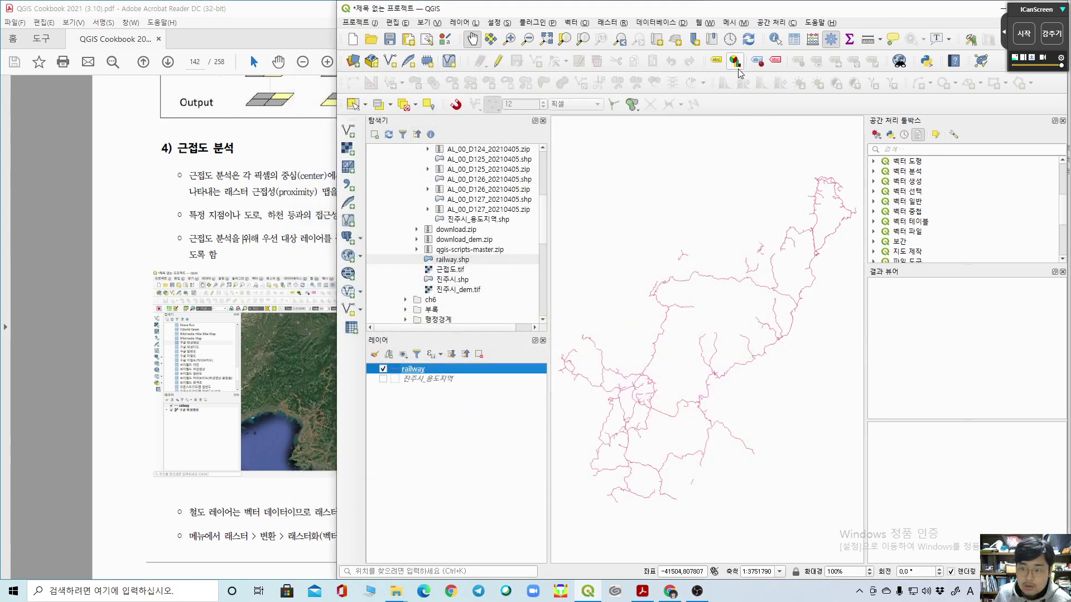
Step: Add the OpenStreetMap XYZ tiles as a base map beneath the railway layer
click(611, 22)
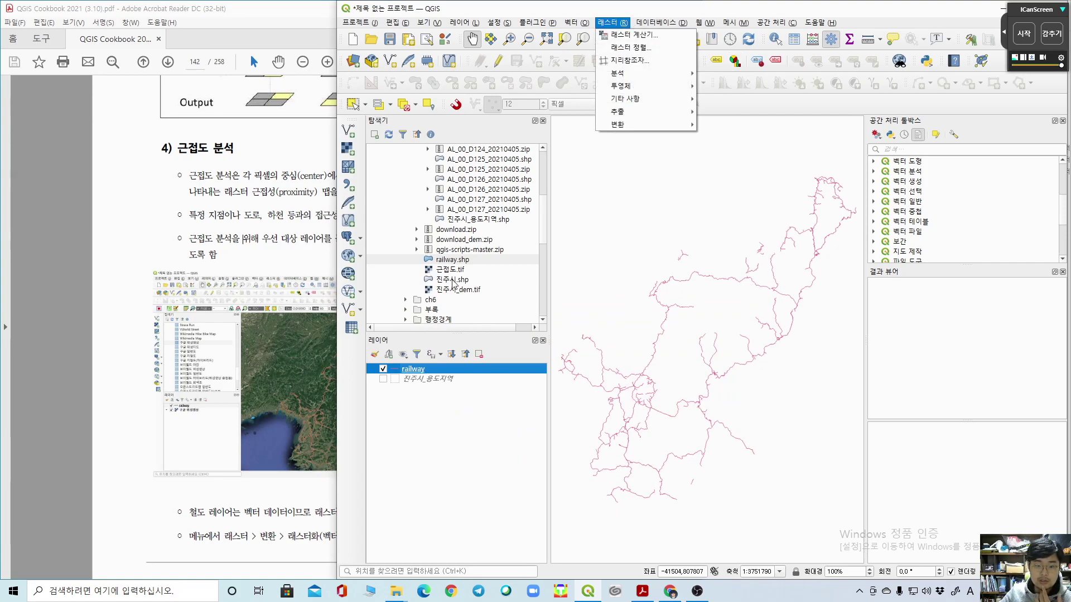
click(523, 319)
scroll(524, 315, up, 10)
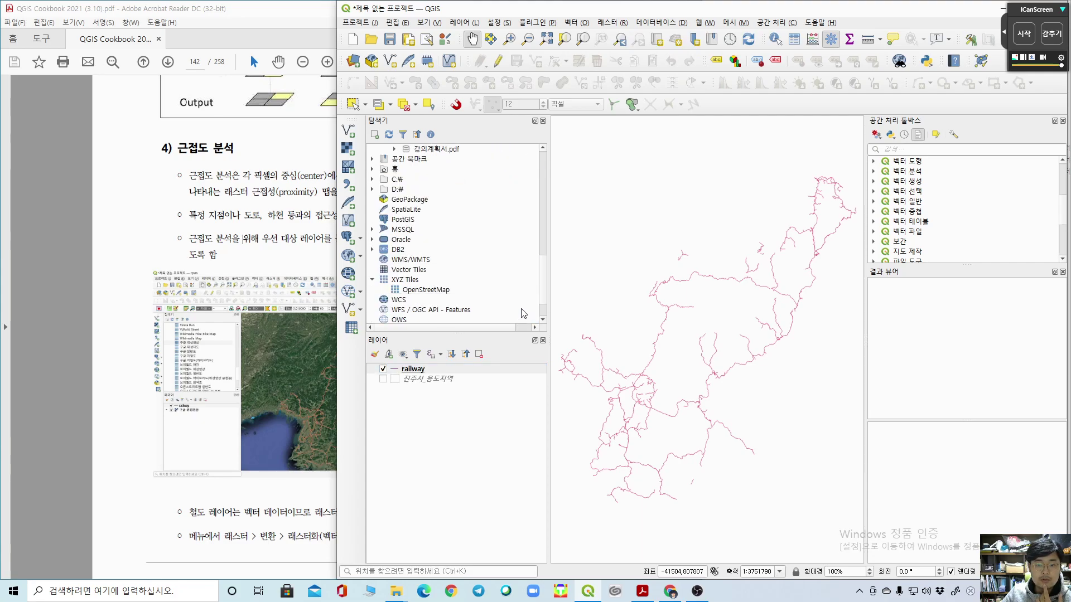
drag(424, 290, 424, 450)
Step: Style the railway layer as a simple blue line with a stroke width of 0.46 mm
double_click(412, 370)
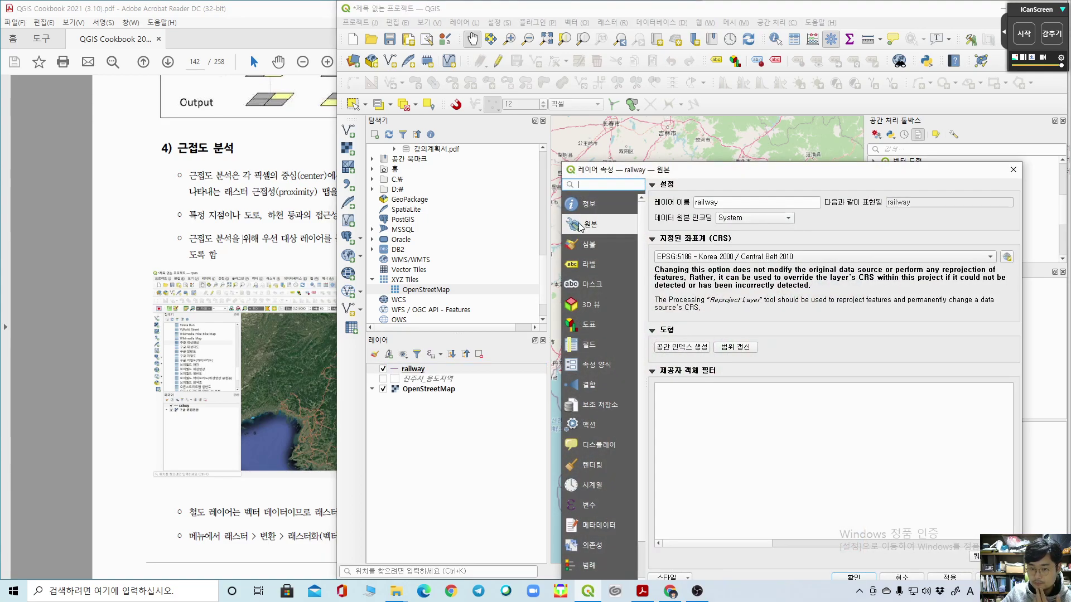
click(590, 245)
click(777, 214)
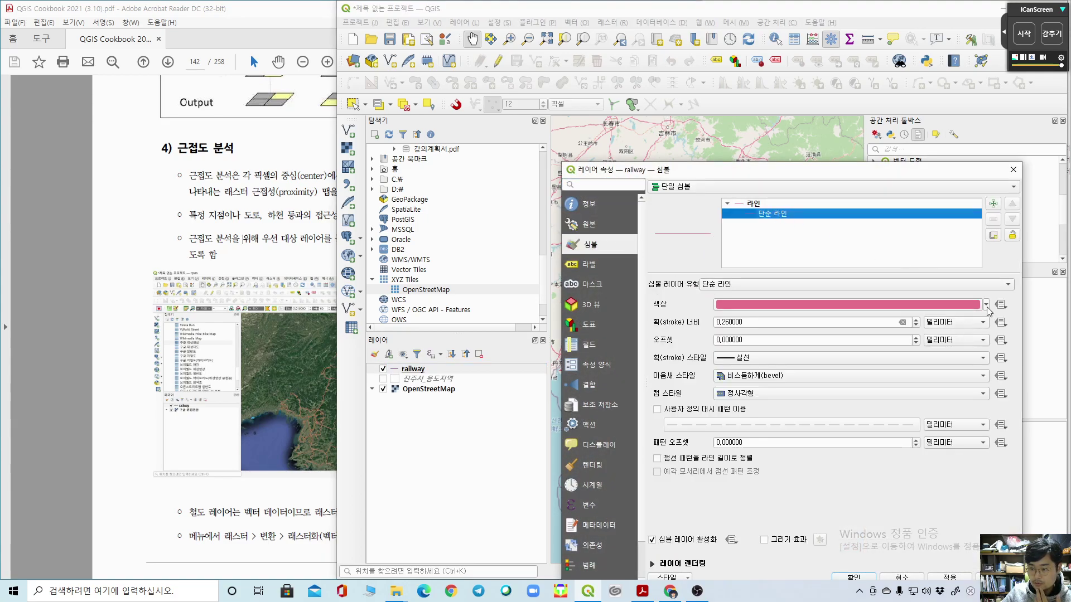
click(986, 304)
drag(754, 434, 742, 426)
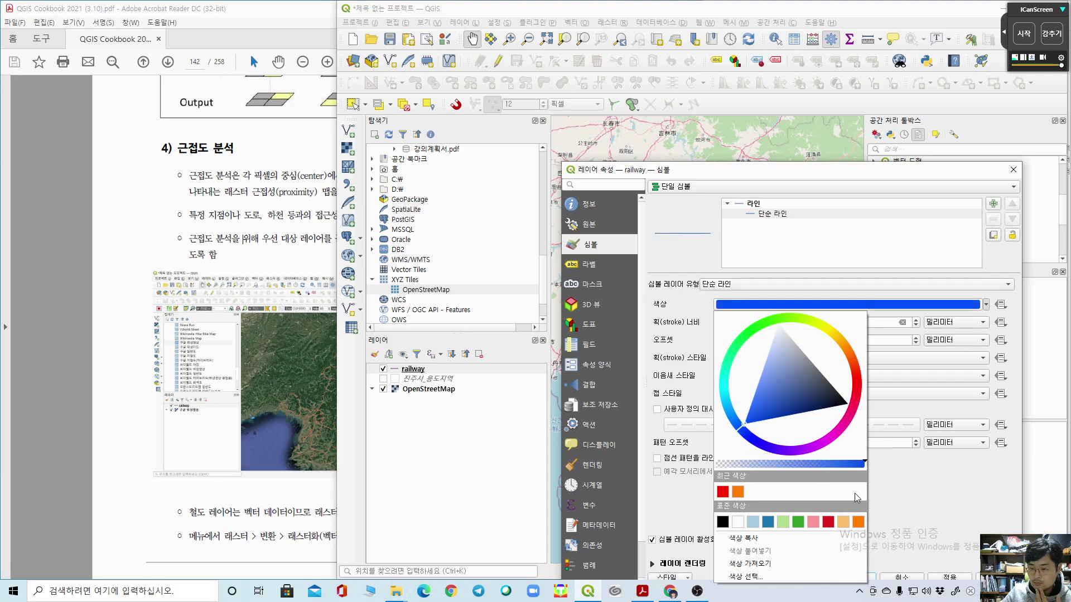
click(962, 580)
click(965, 577)
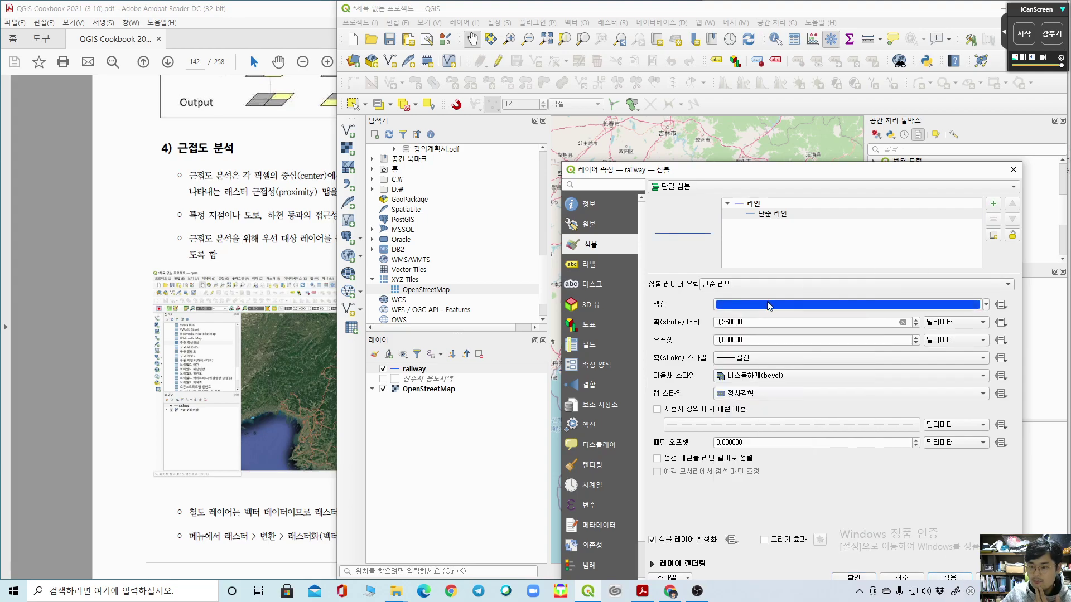
click(917, 321)
click(961, 579)
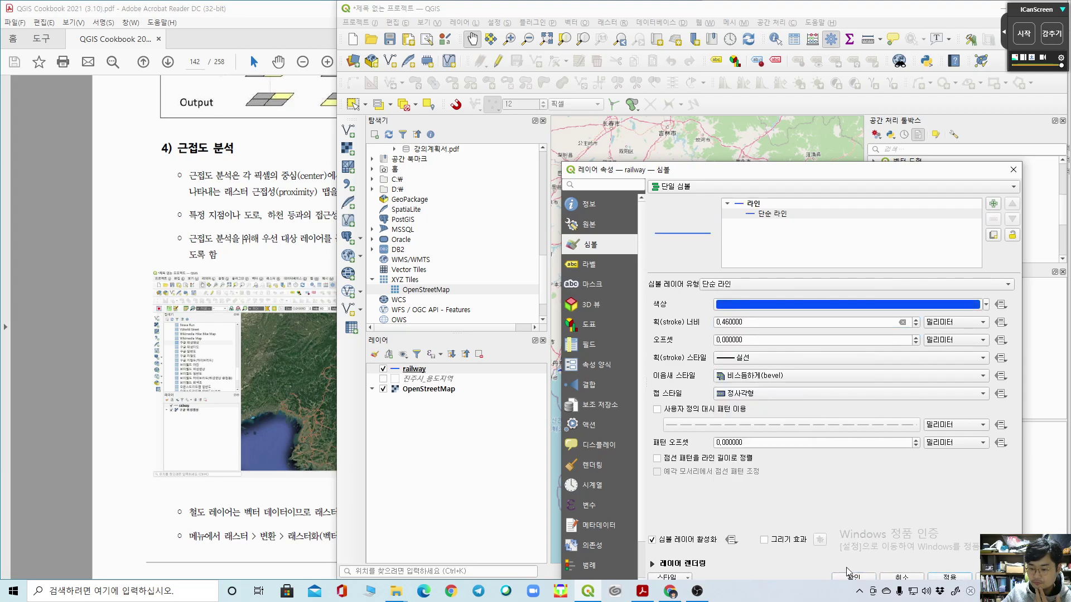
click(847, 579)
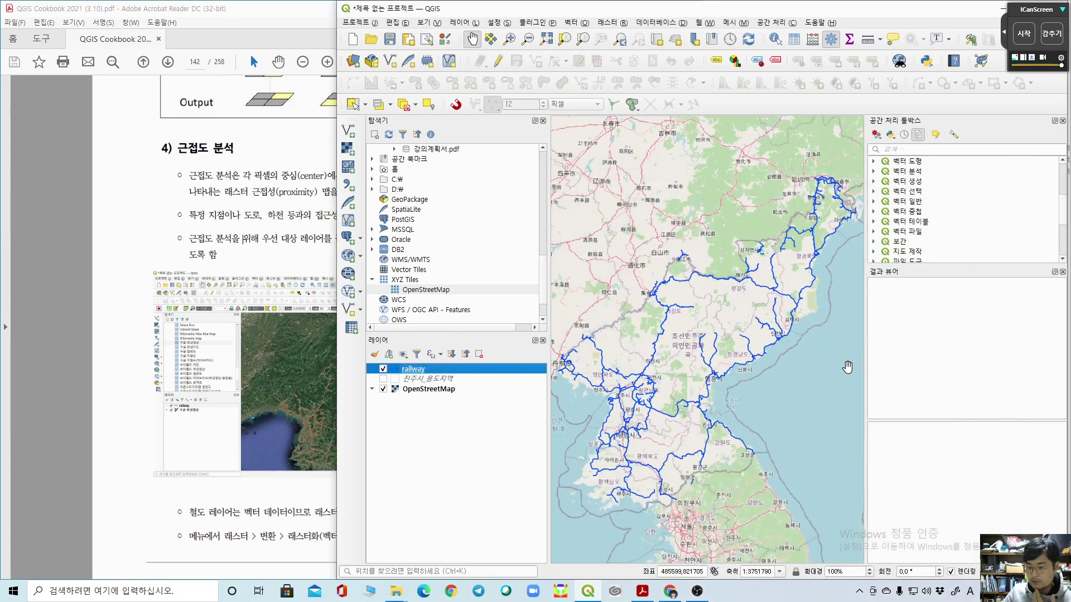
Step: Switch to the QGIS Cookbook PDF and review the rasterization instructions and parameter values on page 143
click(50, 444)
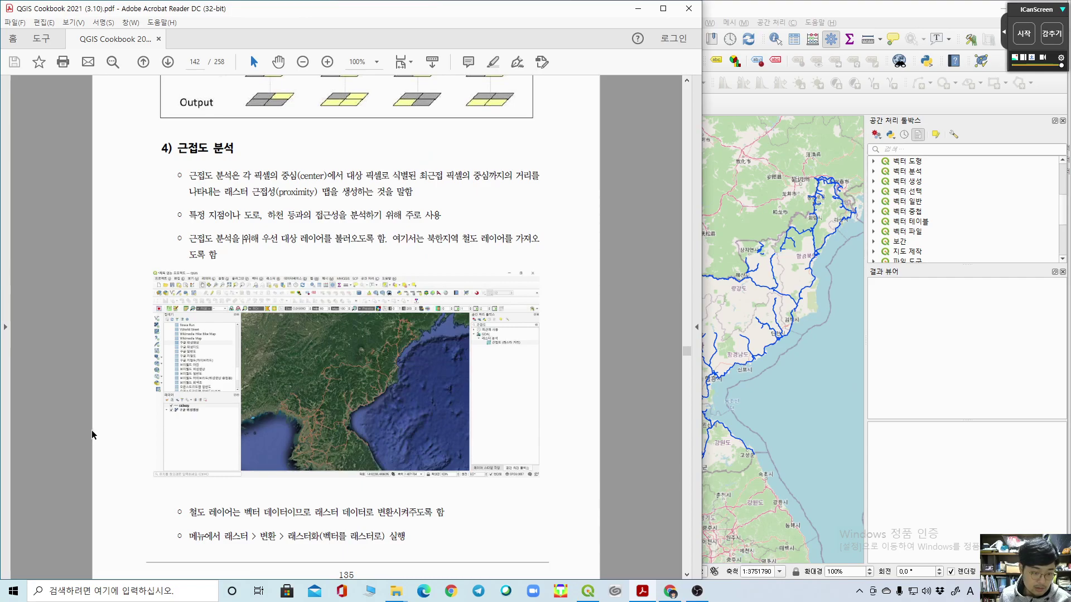
scroll(92, 428, down, 10)
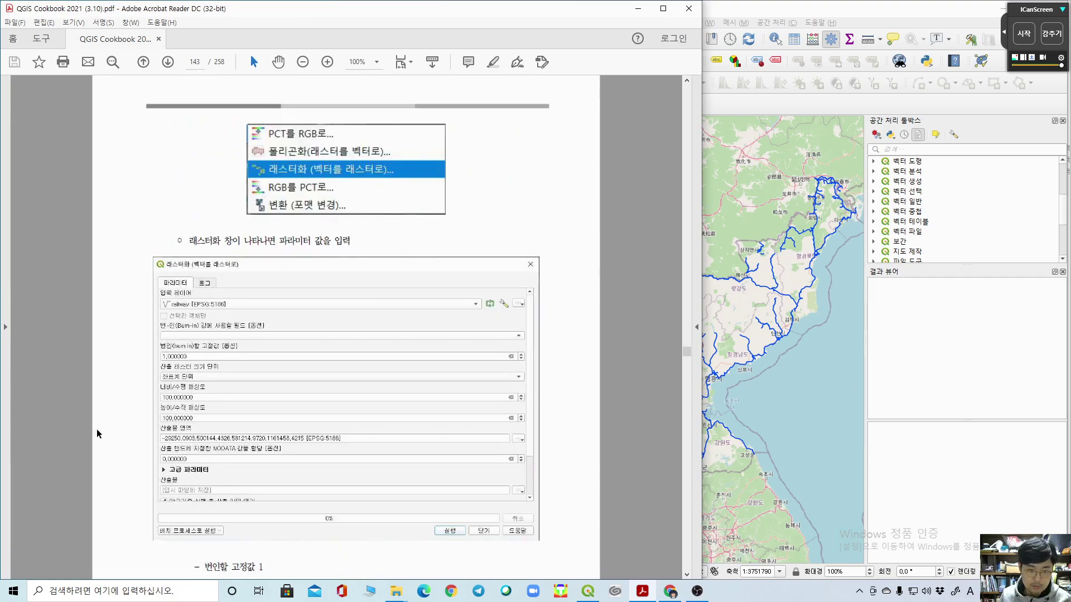
scroll(92, 430, up, 10)
scroll(94, 429, down, 10)
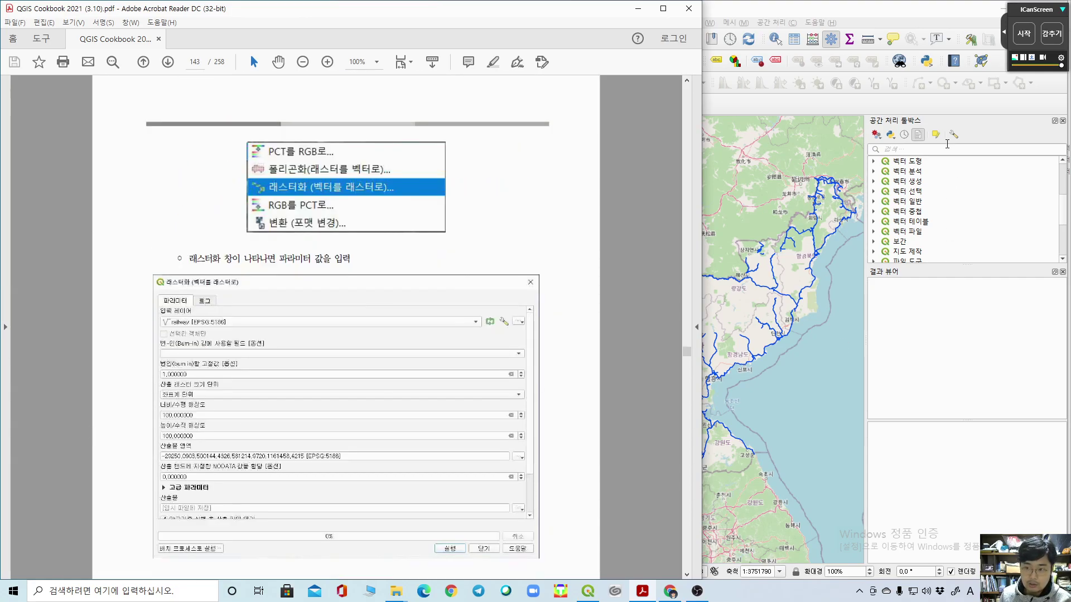
Step: Switch to QGIS, search the processing tools for "rasteri" and open GDAL's 래스터화 (벡터를 래스터로)
click(946, 150)
text(ra)
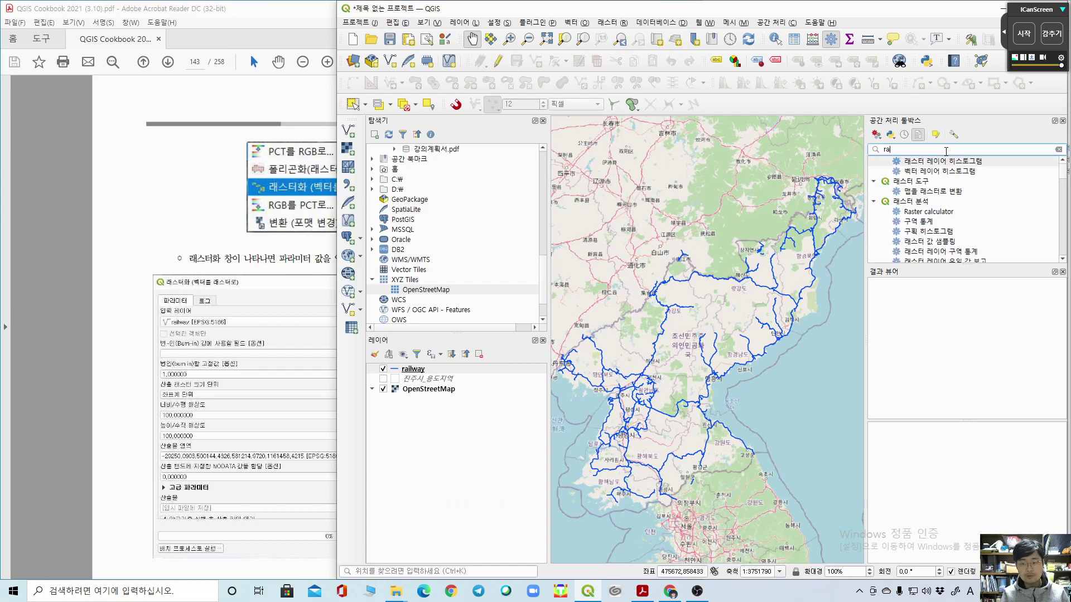
text(steri)
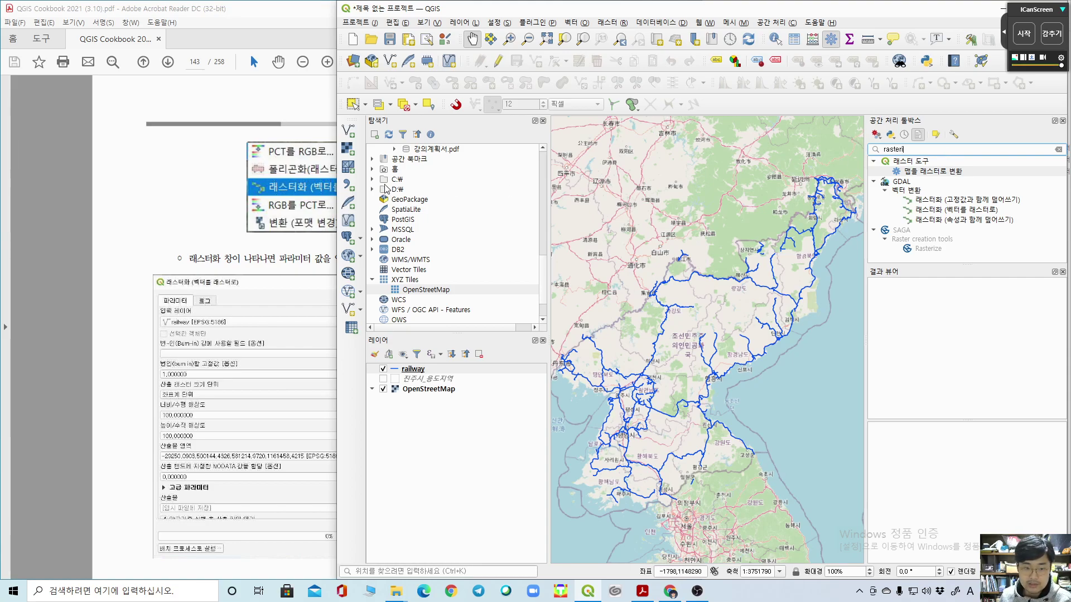
click(82, 216)
click(989, 203)
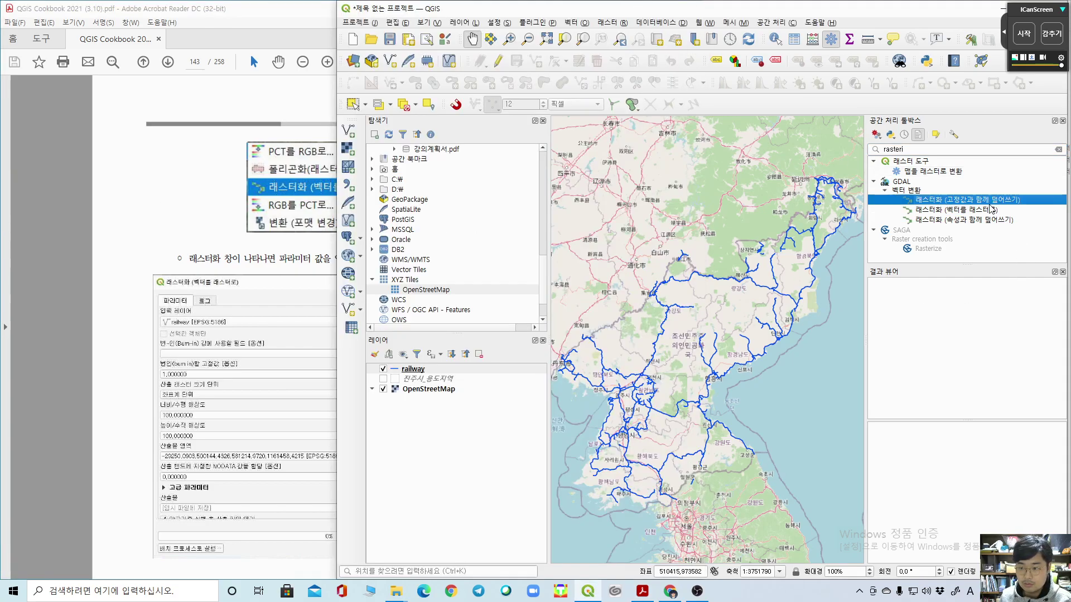
double_click(990, 209)
Step: Set the railway rasterization to a fixed burn-in value of 1, 좌표계 단위 as size units, and horizontal and vertical resolutions of 100
drag(492, 194, 709, 191)
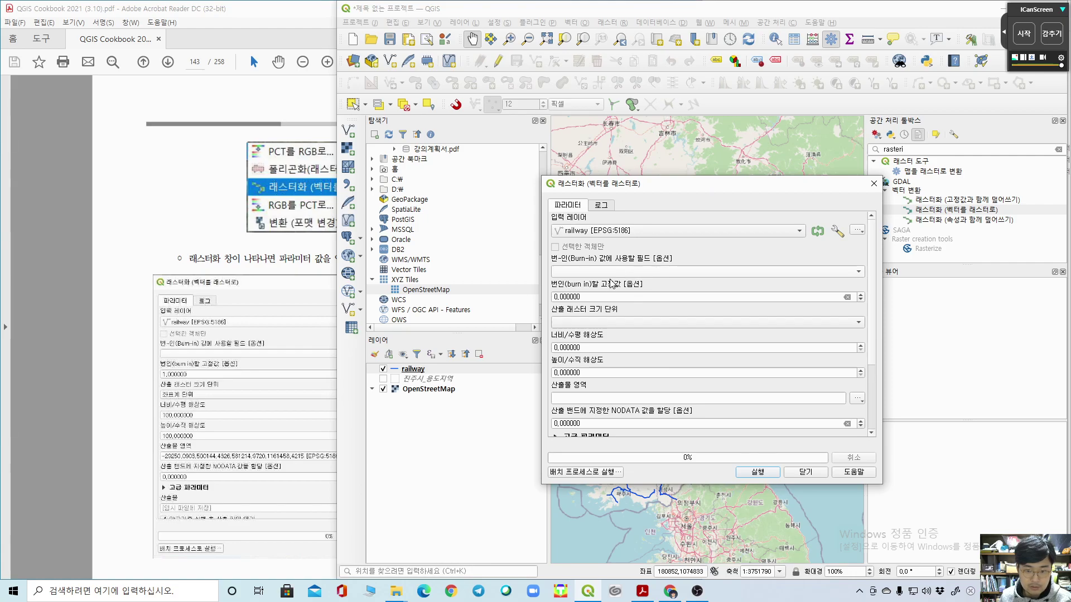
click(594, 299)
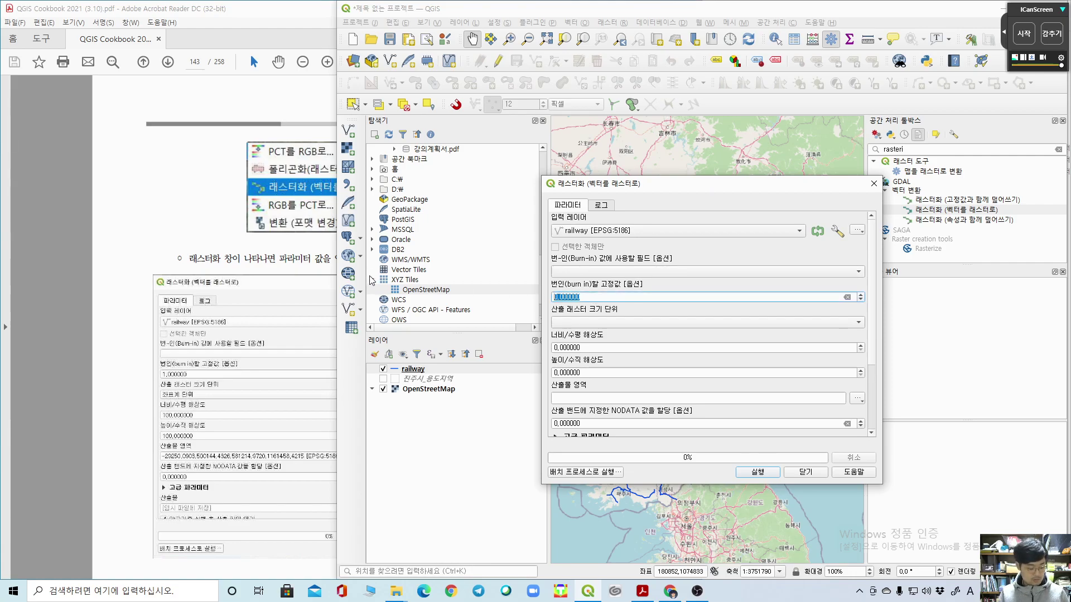
text(1)
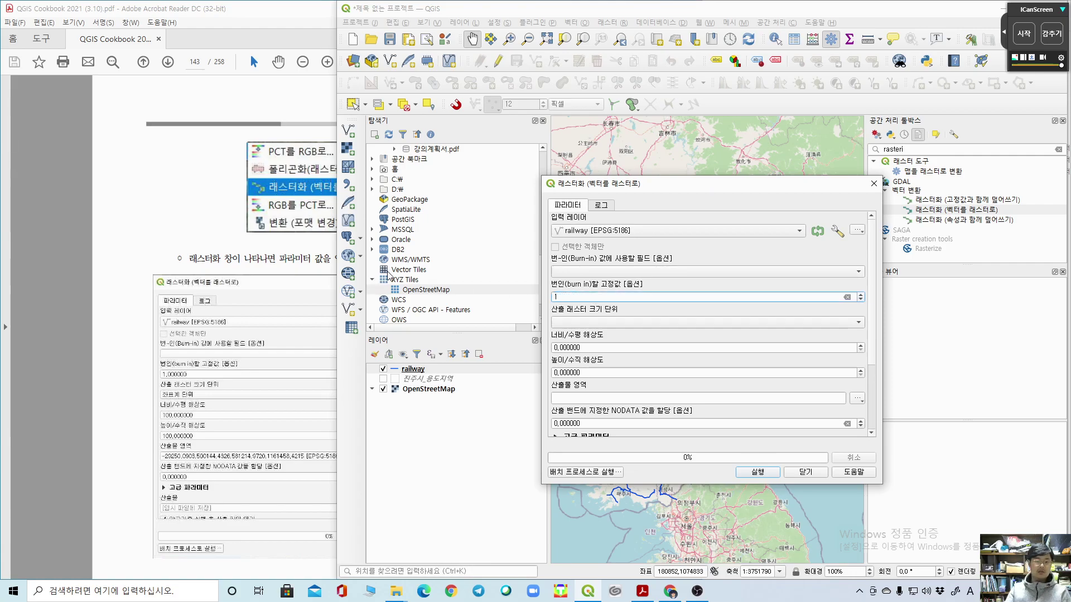
click(592, 323)
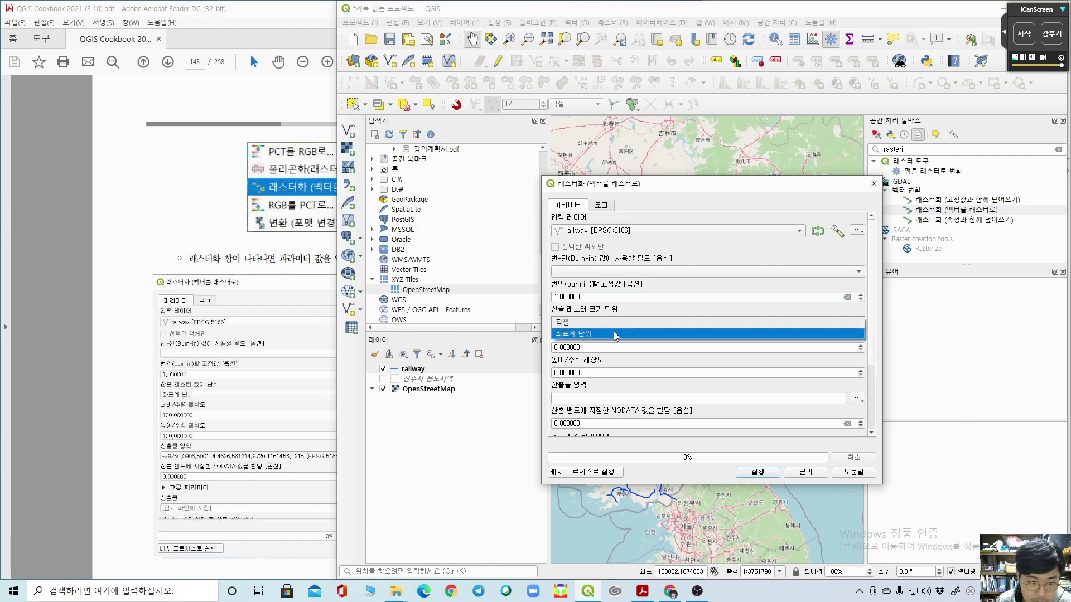
click(616, 334)
click(597, 347)
drag(610, 348, 552, 348)
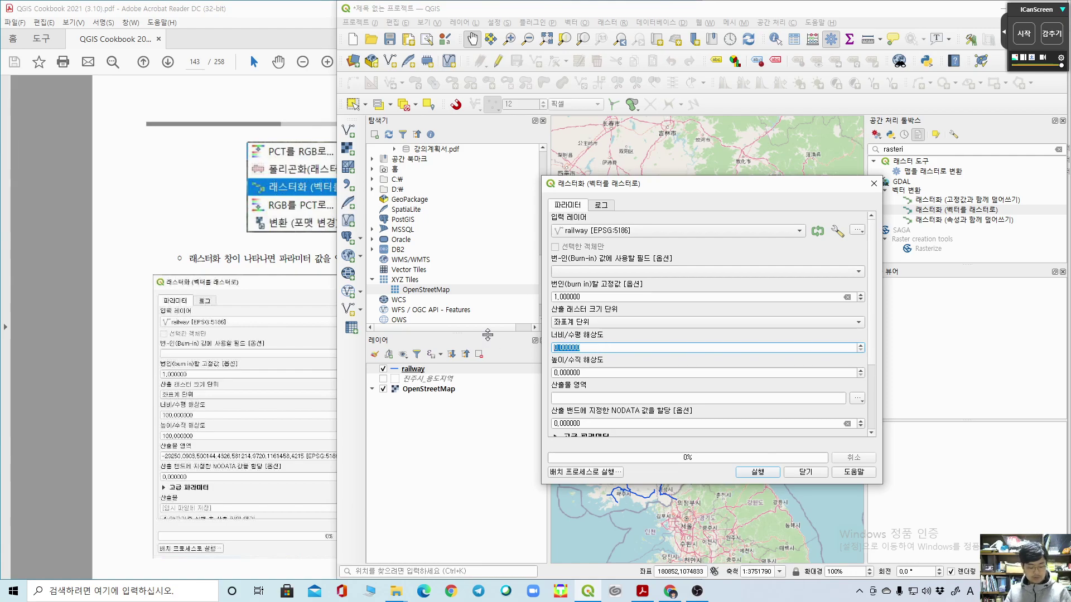
text(100)
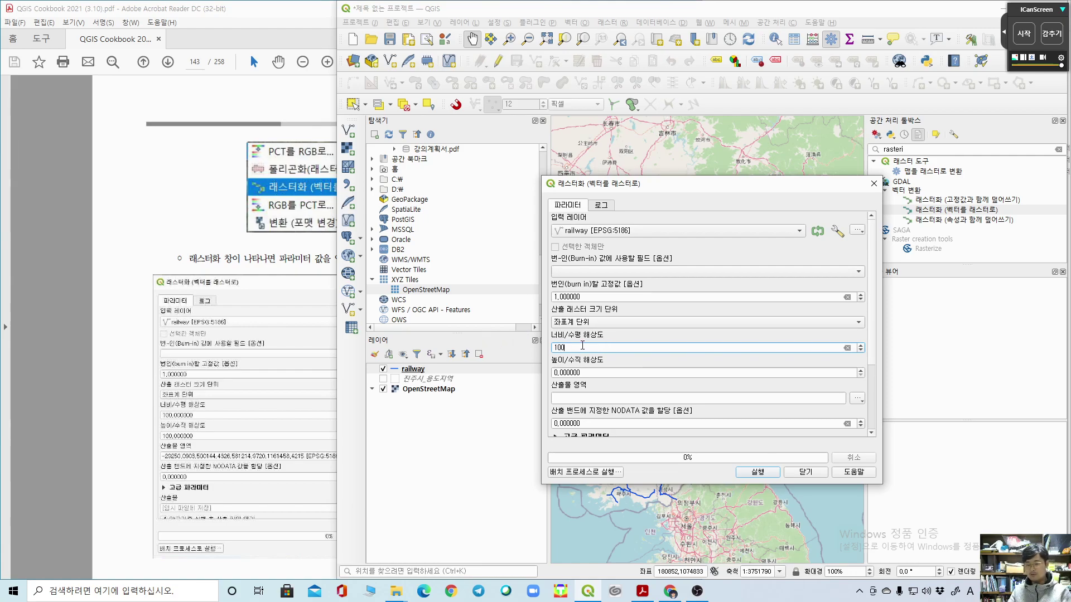
drag(598, 373, 479, 373)
text(100)
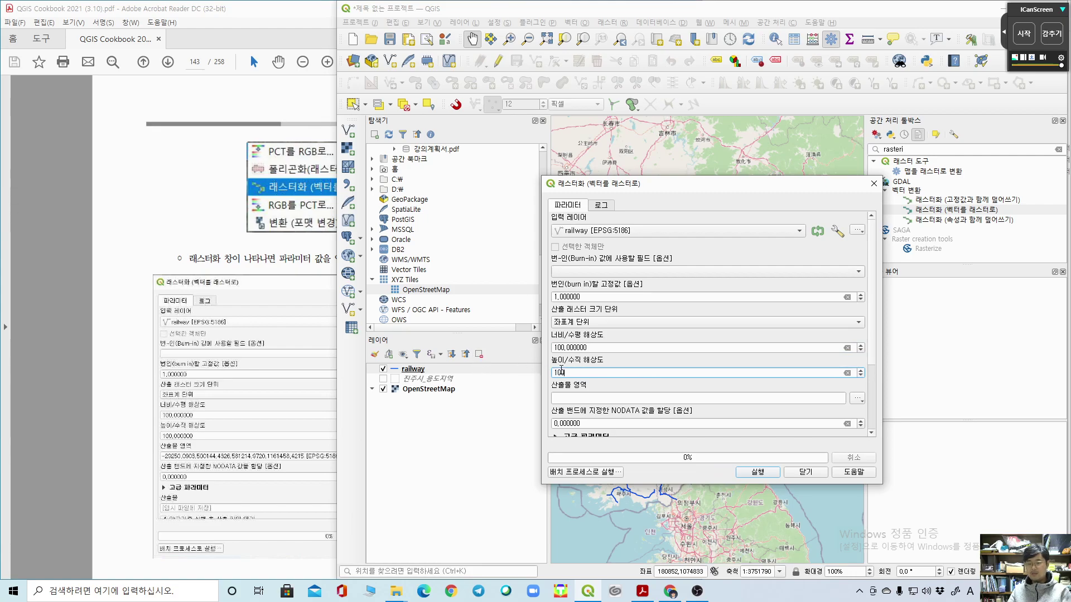
Step: Calculate the output extent from the railway layer and run the rasterization to a temporary output
click(575, 395)
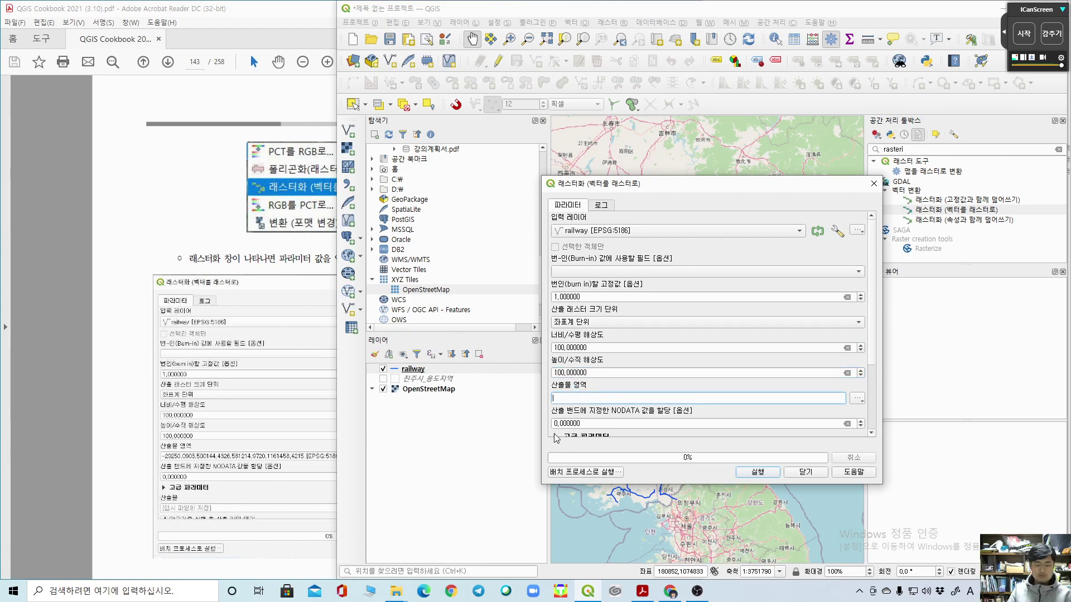
click(18, 408)
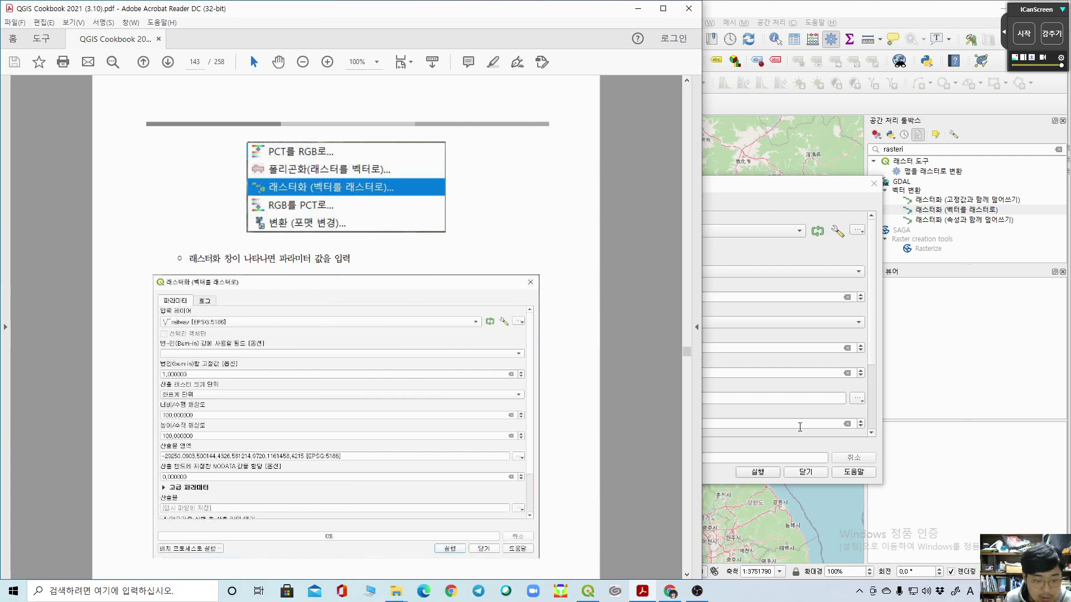
click(862, 384)
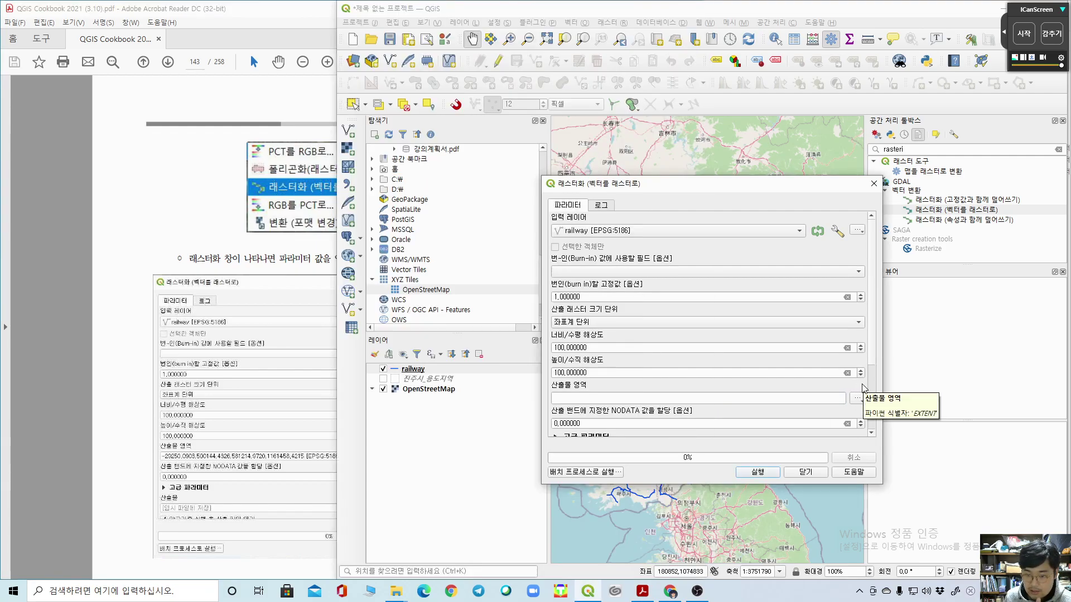
click(857, 399)
mouse_move(904, 411)
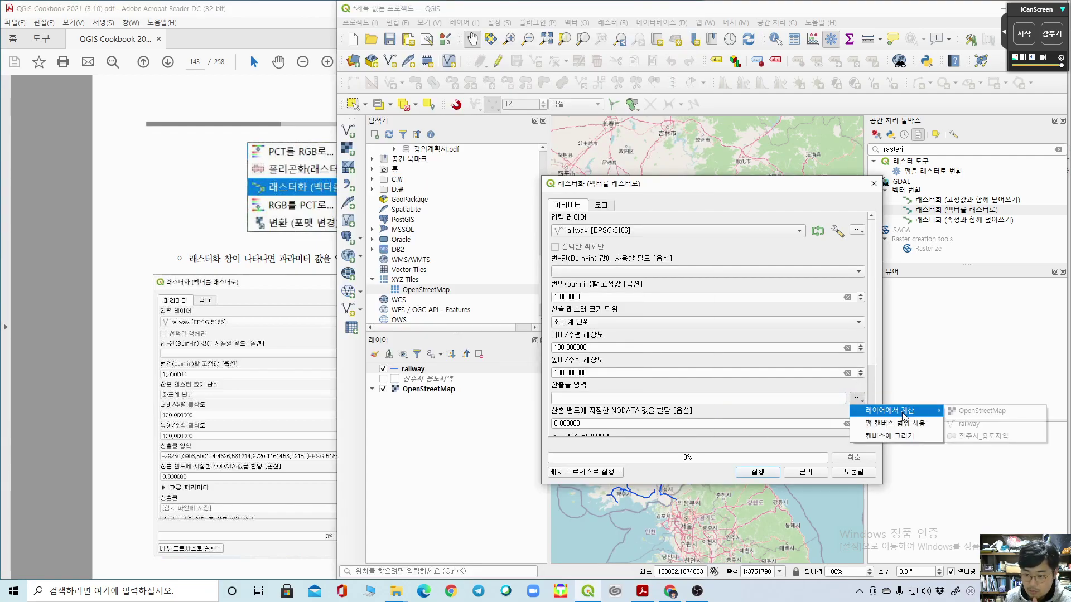
click(964, 423)
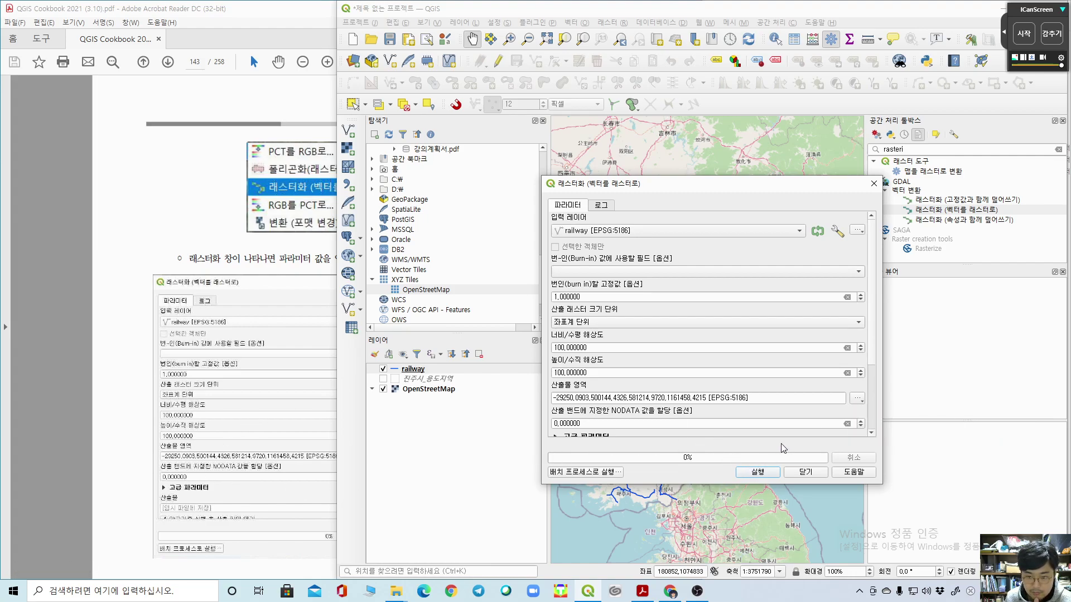
click(775, 474)
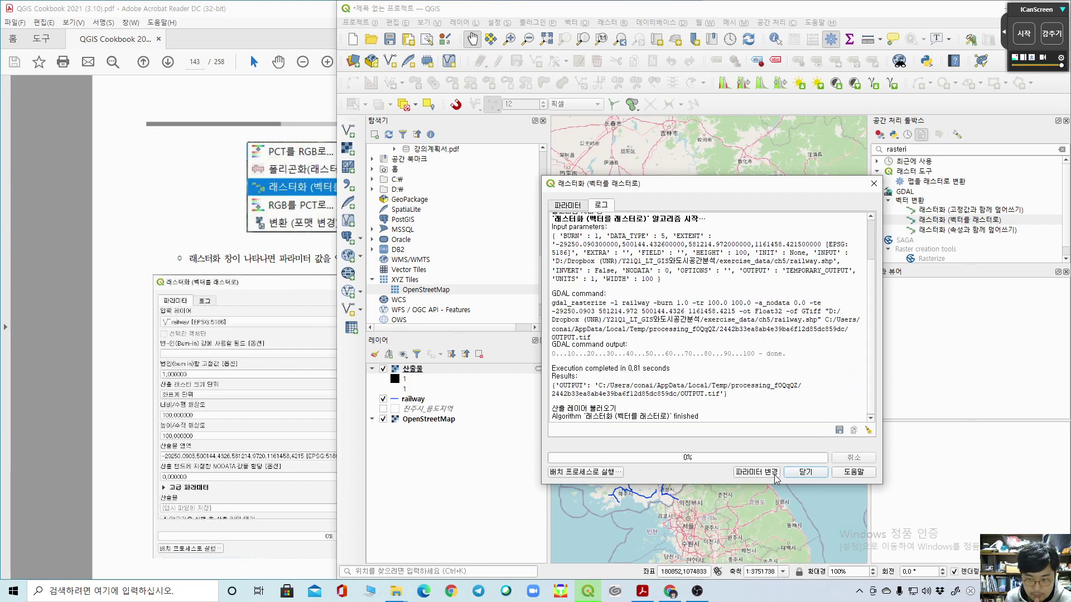
click(808, 473)
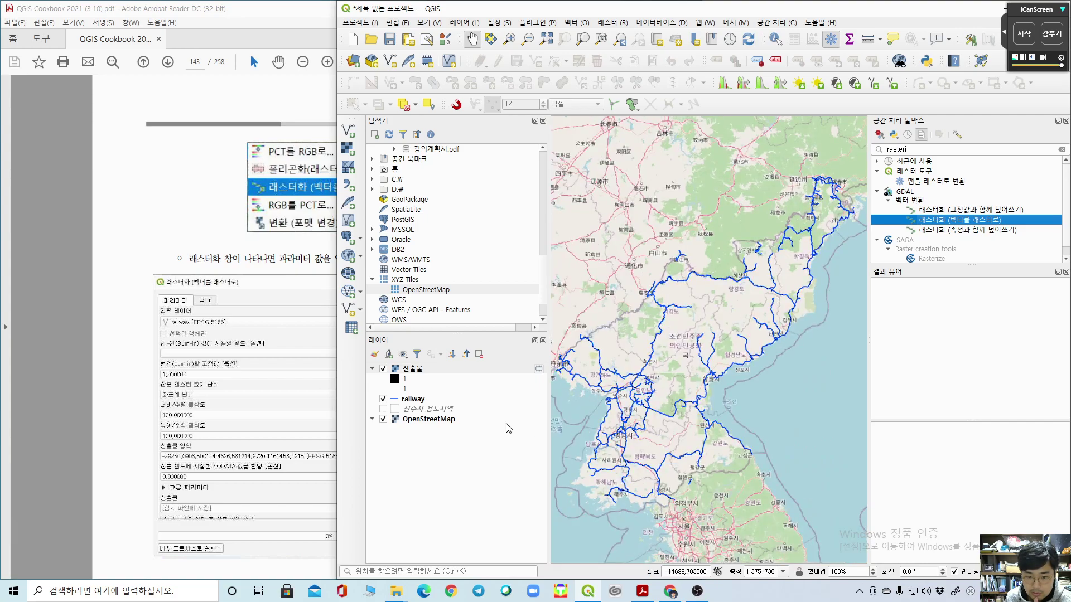
click(416, 372)
right_click(416, 373)
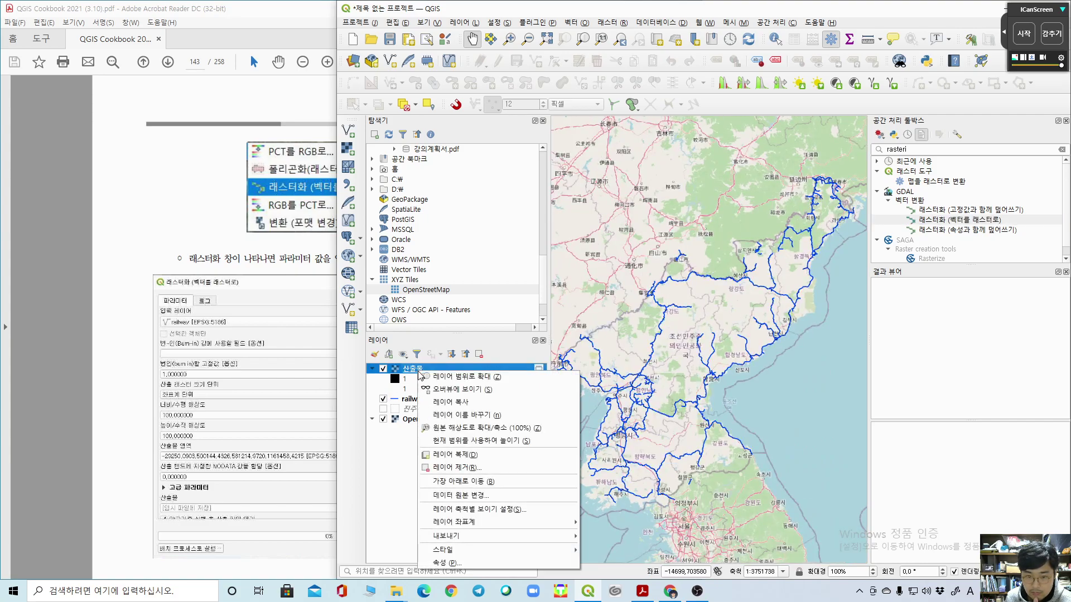
click(413, 374)
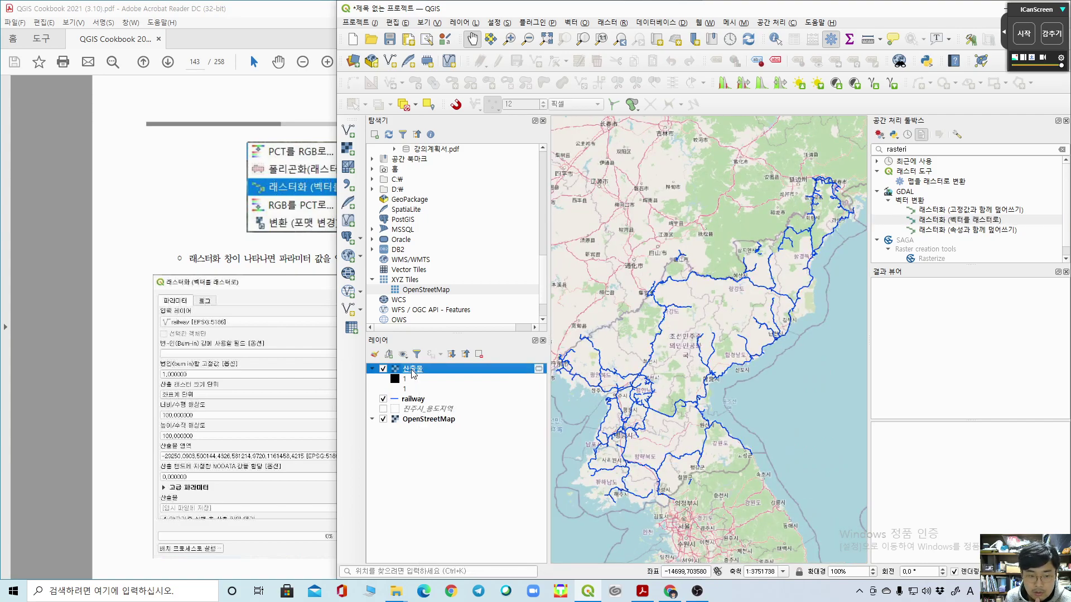
click(697, 592)
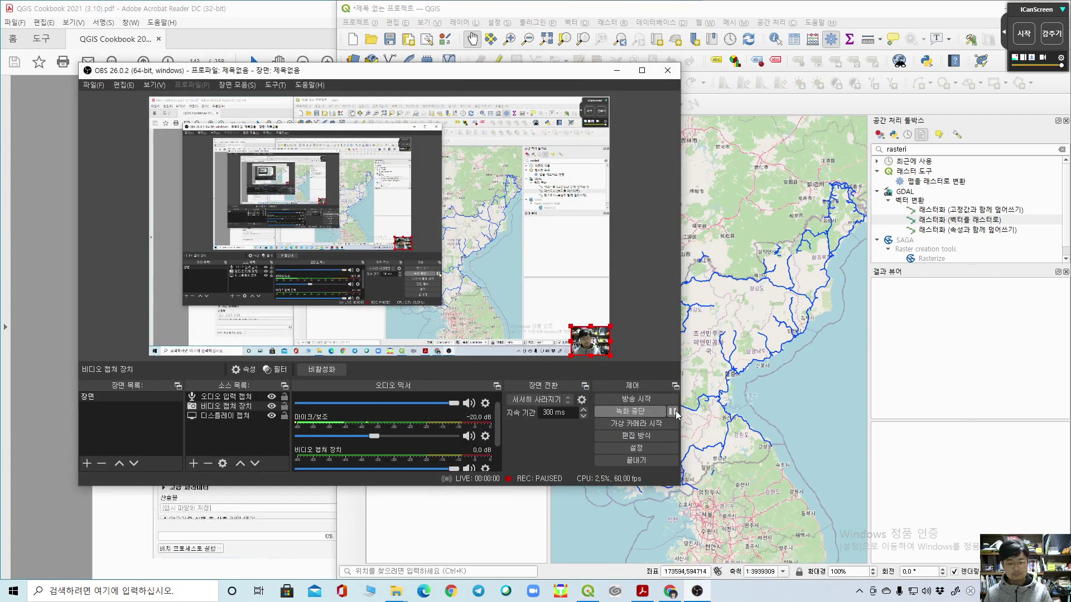
click(616, 71)
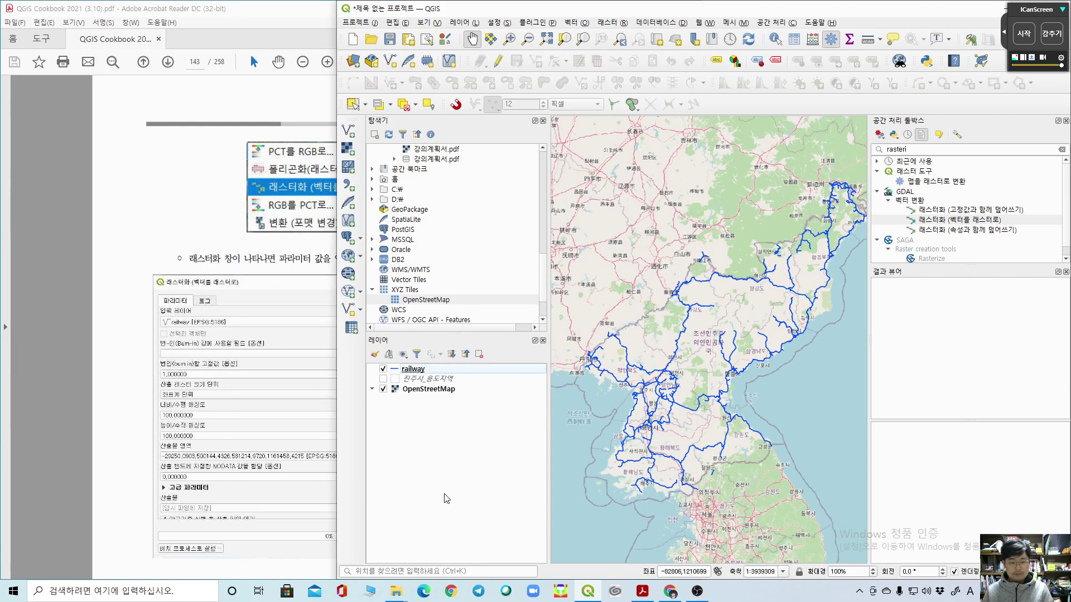
Step: Reopen 래스터화 (벡터를 래스터로) for the railway layer with burn-in value 1, 좌표계 단위 units, and horizontal and vertical resolutions of 100
double_click(952, 223)
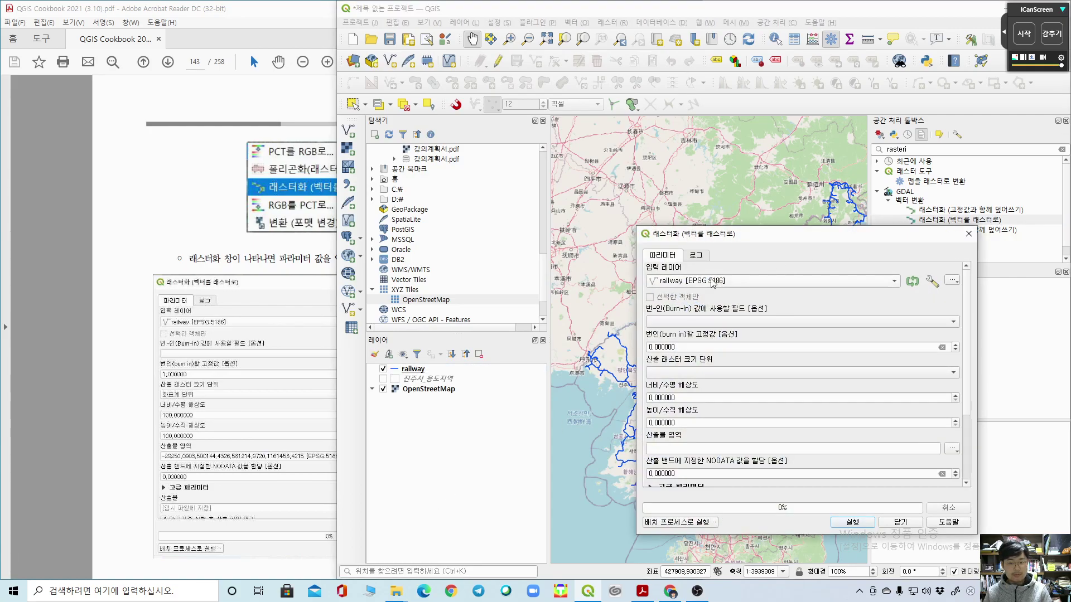
double_click(687, 347)
text(1)
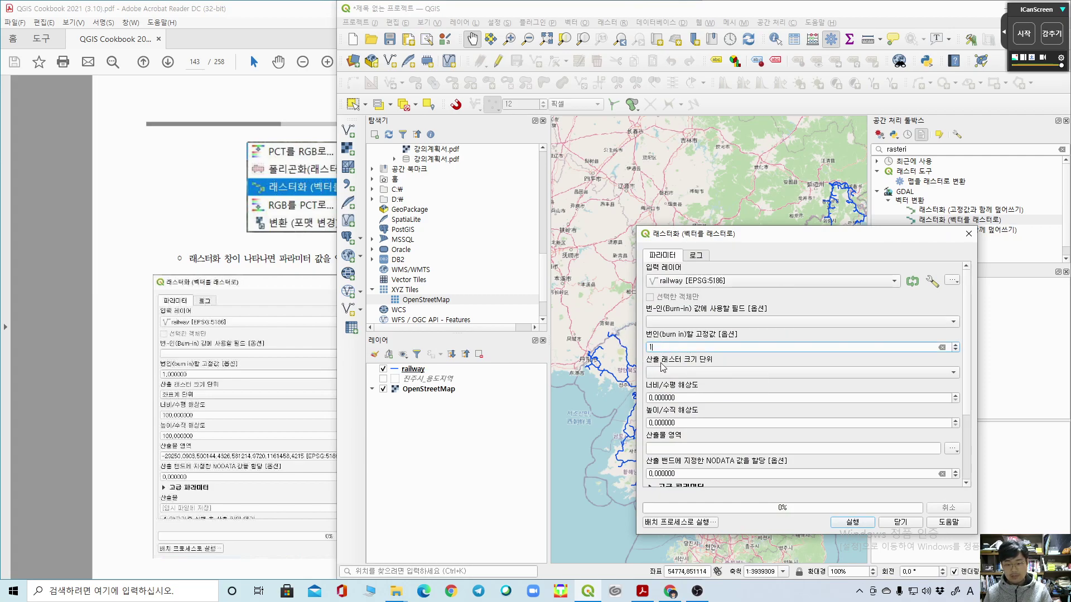
click(672, 373)
click(679, 390)
key(Tab)
text(100)
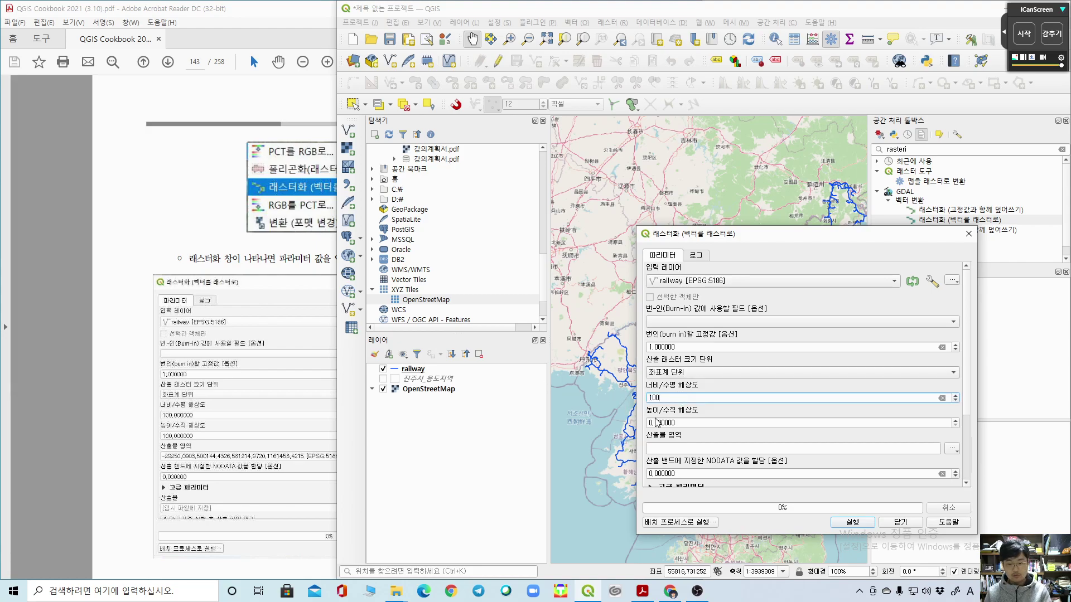
key(Tab)
text(100)
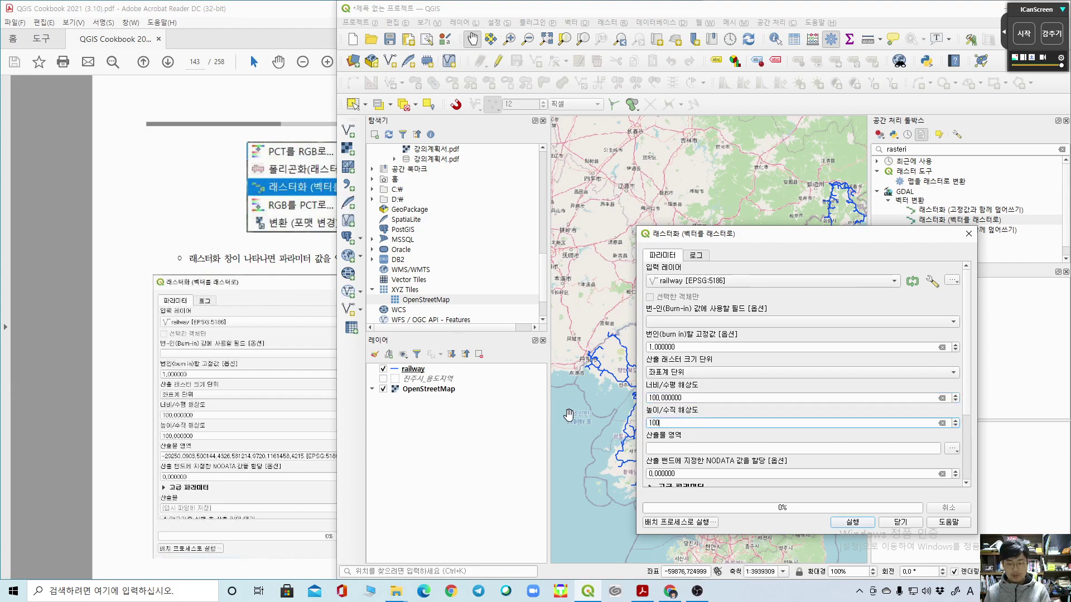
Step: Take the output extent from the railway layer and rasterize it into a temporary raster layer
click(951, 451)
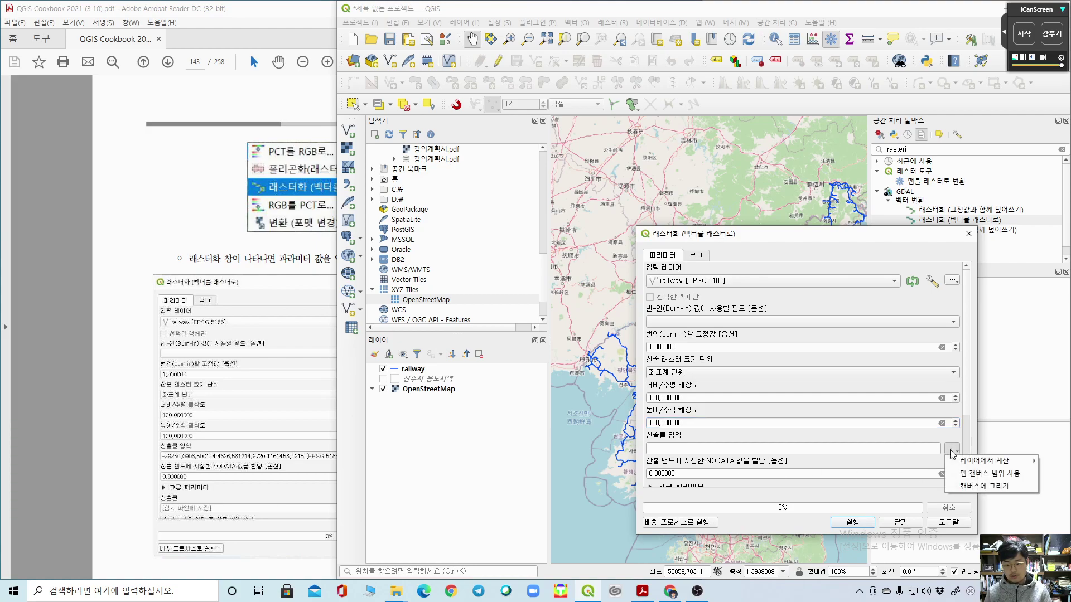
mouse_move(965, 465)
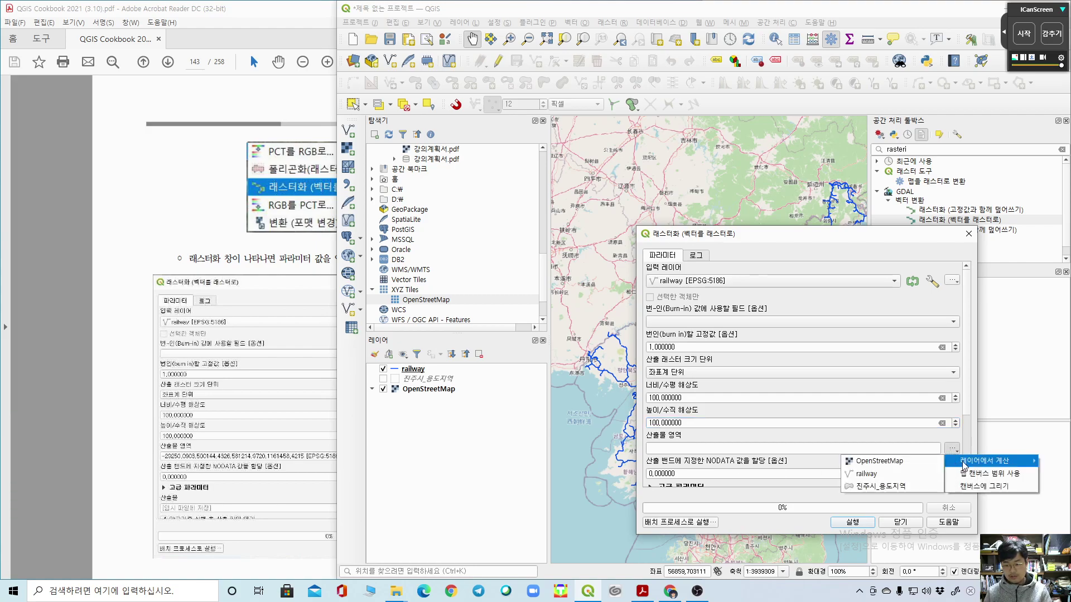
click(882, 463)
drag(969, 411, 969, 495)
click(867, 524)
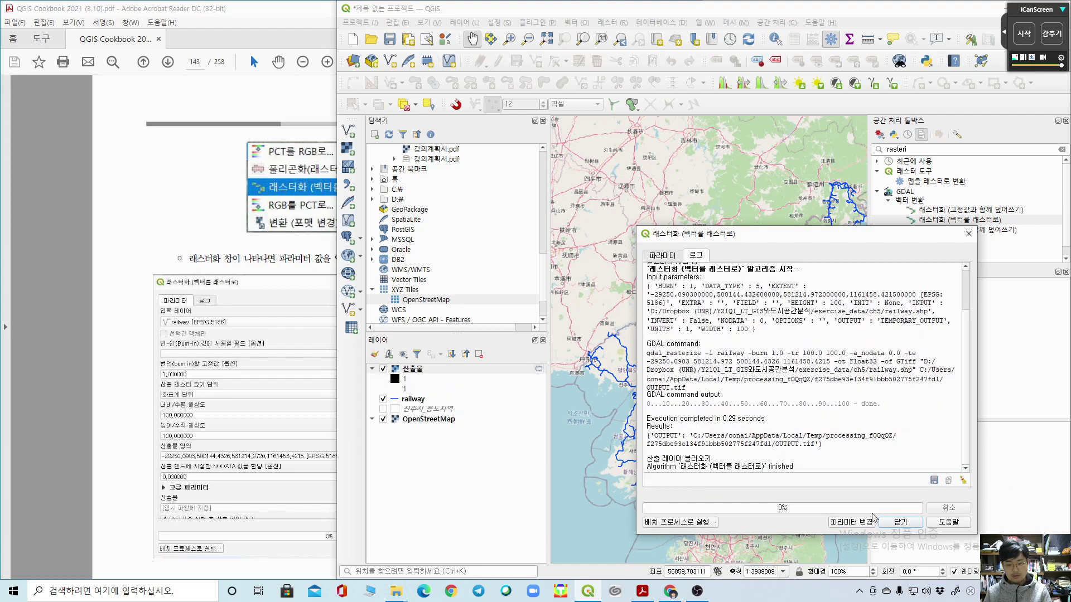
click(907, 524)
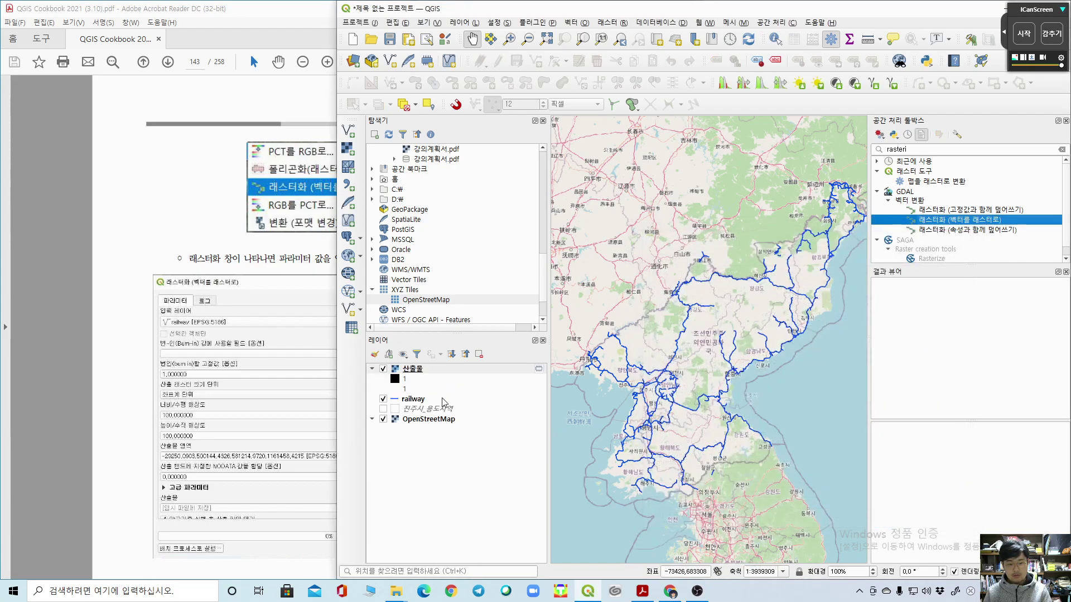
Step: Hide the OpenStreetMap and railway layers to inspect the rasterized railway lines up close
click(383, 419)
click(383, 398)
scroll(585, 391, up, 5)
drag(585, 409, 585, 191)
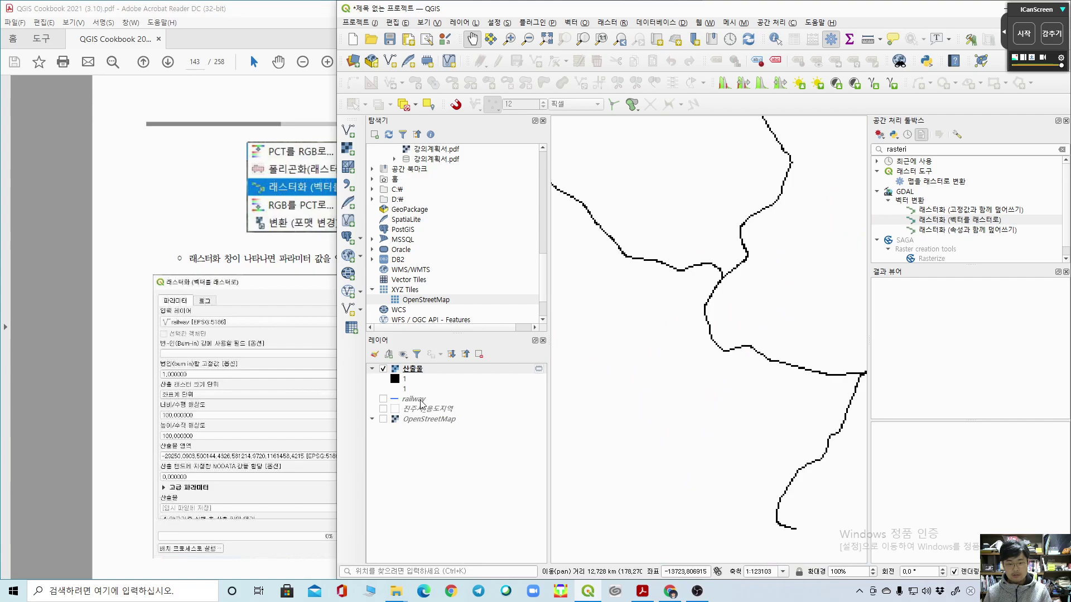
Step: Show the railway layer again and toggle the 산출물 raster off and on to compare it with the vector lines
click(384, 399)
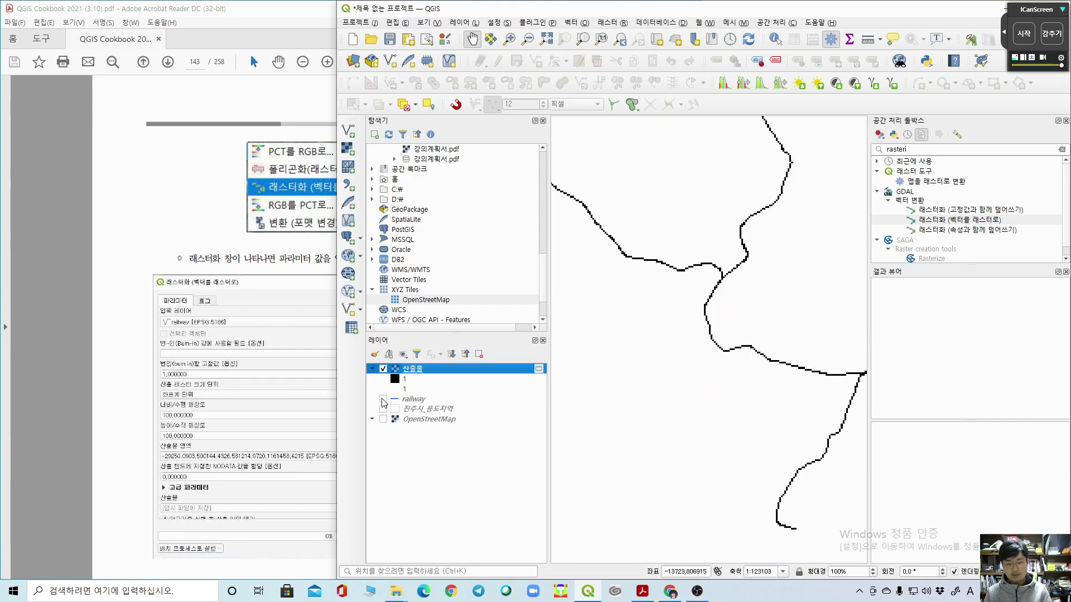
click(383, 369)
click(383, 369)
click(383, 369)
click(383, 368)
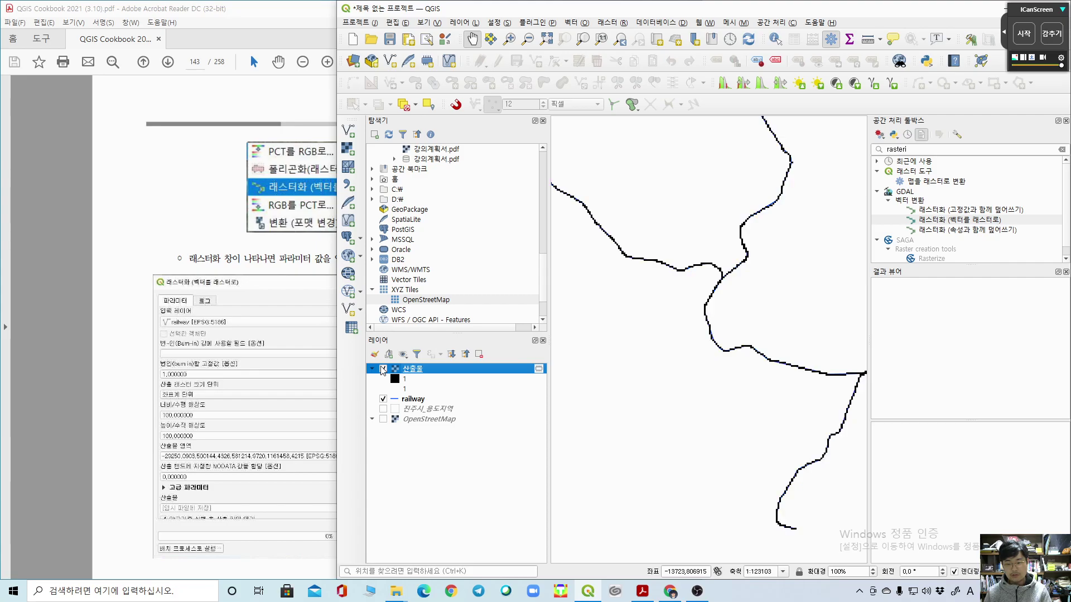
Step: Hide the railway layer and consult the cookbook's instructions for running 근접도 (래스터 거리)
click(383, 399)
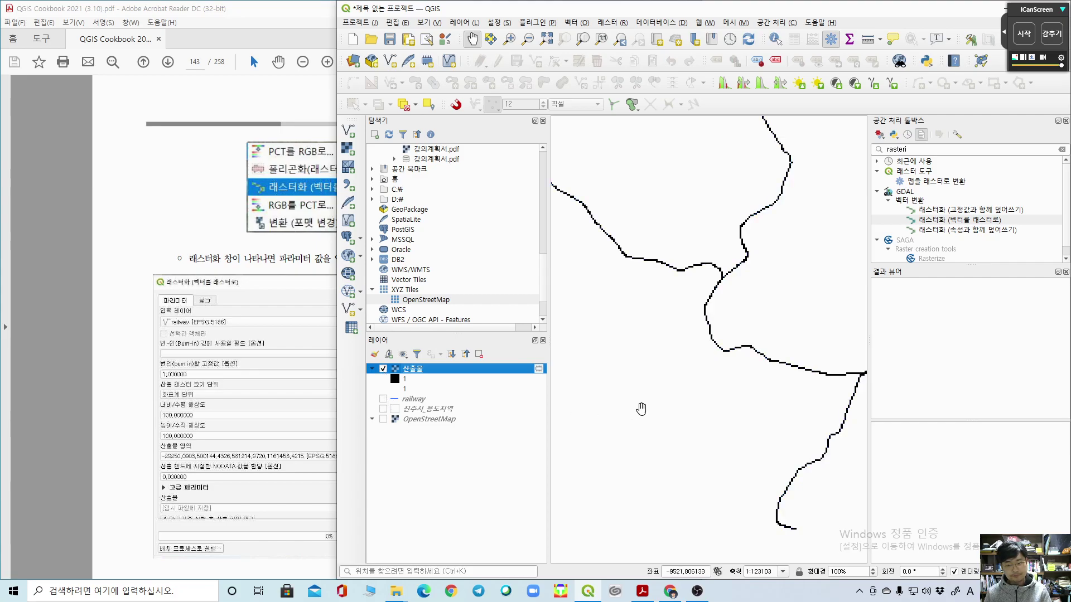
click(36, 347)
scroll(106, 316, down, 10)
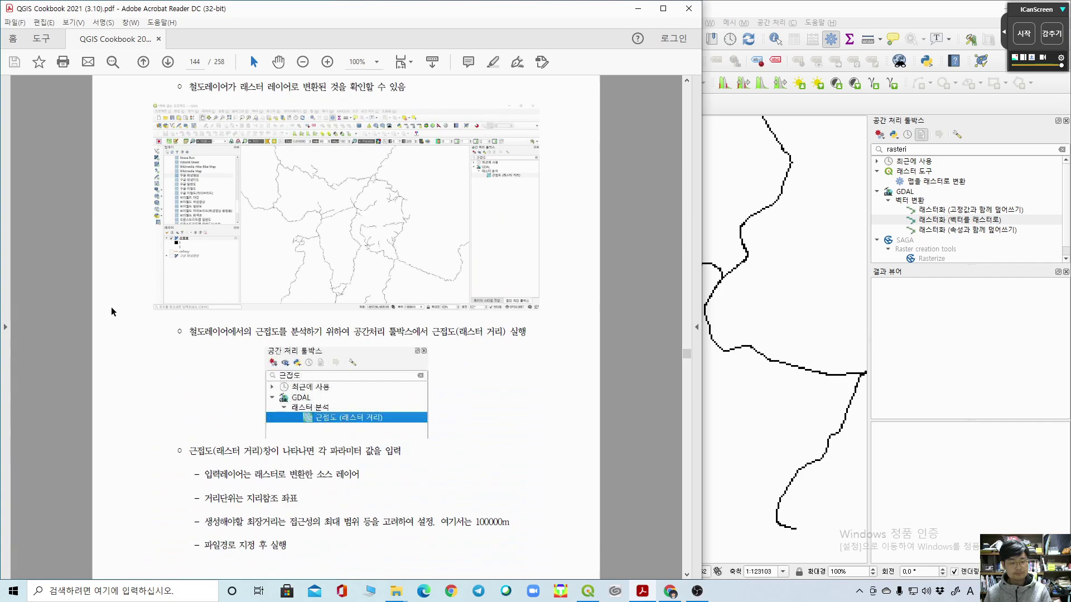
scroll(106, 304, up, 1)
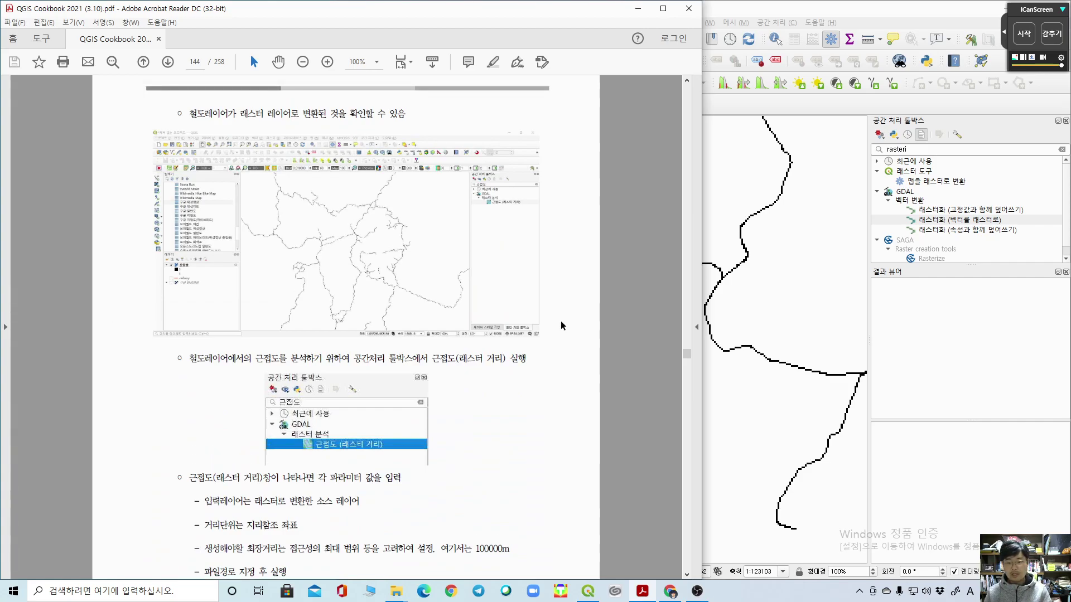
Step: Search the processing toolbox for "proxi" and open the GDAL tool 근접도 (래스터 거리)
click(920, 150)
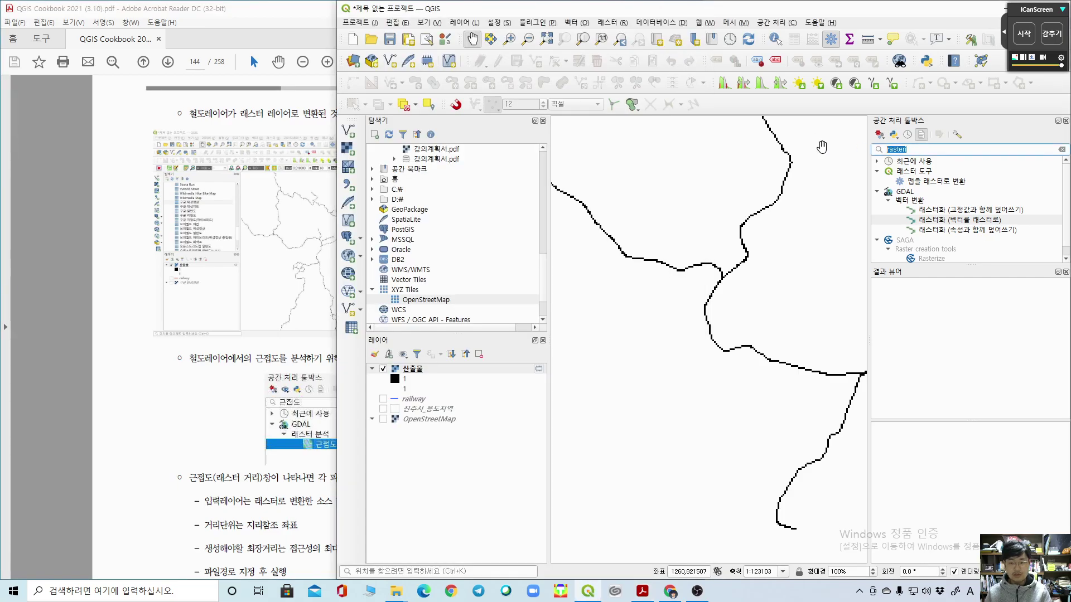
key(ctrl+a)
text(proxi)
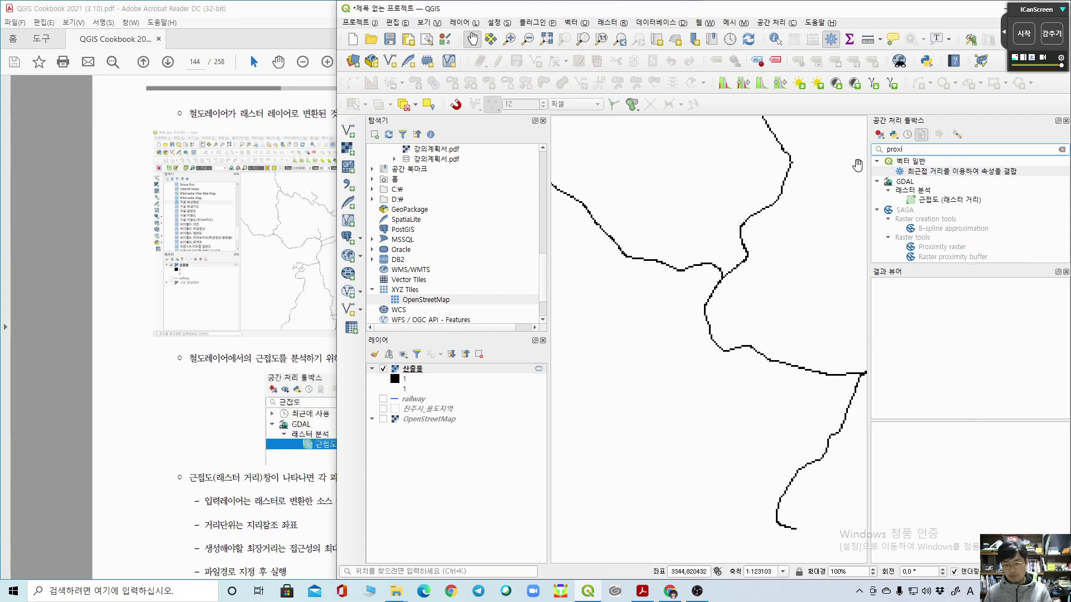
double_click(951, 199)
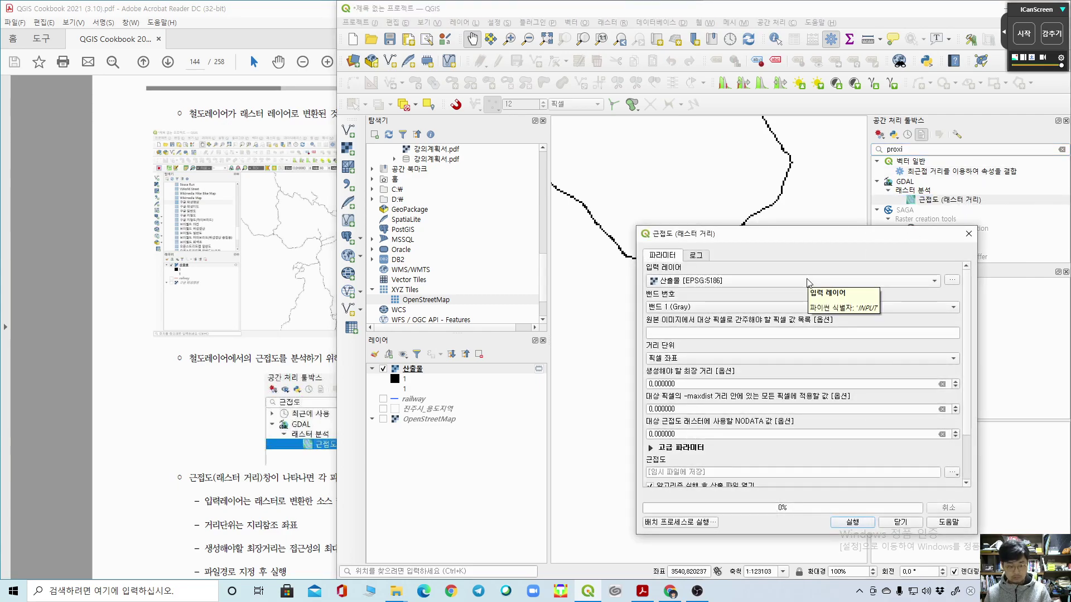
Step: Examine the cookbook's list of proximity parameters alongside the tool's input layer, band and target pixel value settings
click(115, 384)
scroll(68, 329, down, 3)
scroll(68, 329, down, 6)
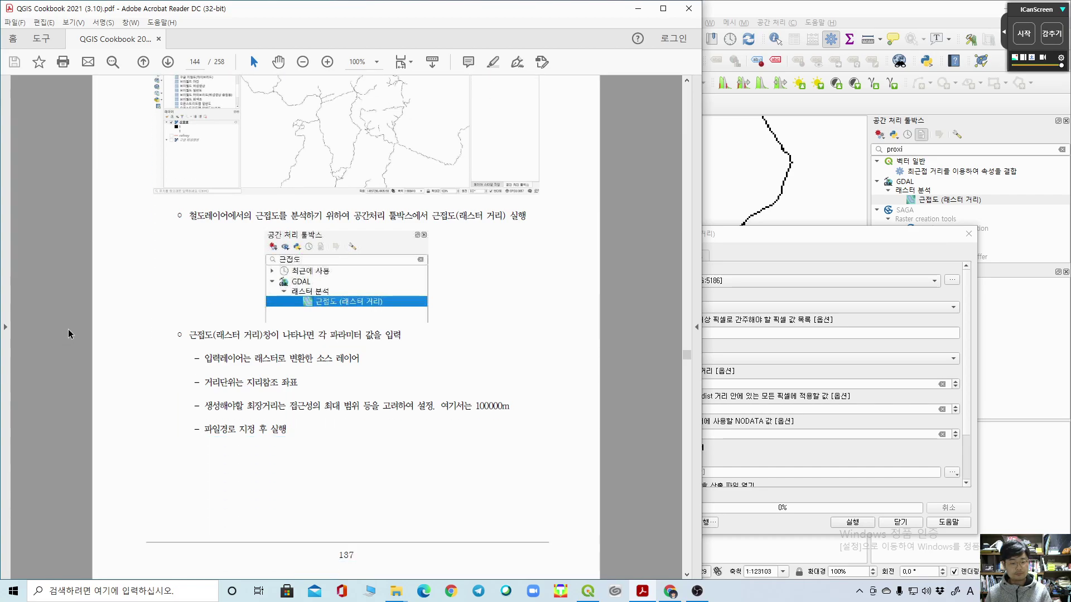
scroll(68, 329, up, 5)
click(837, 238)
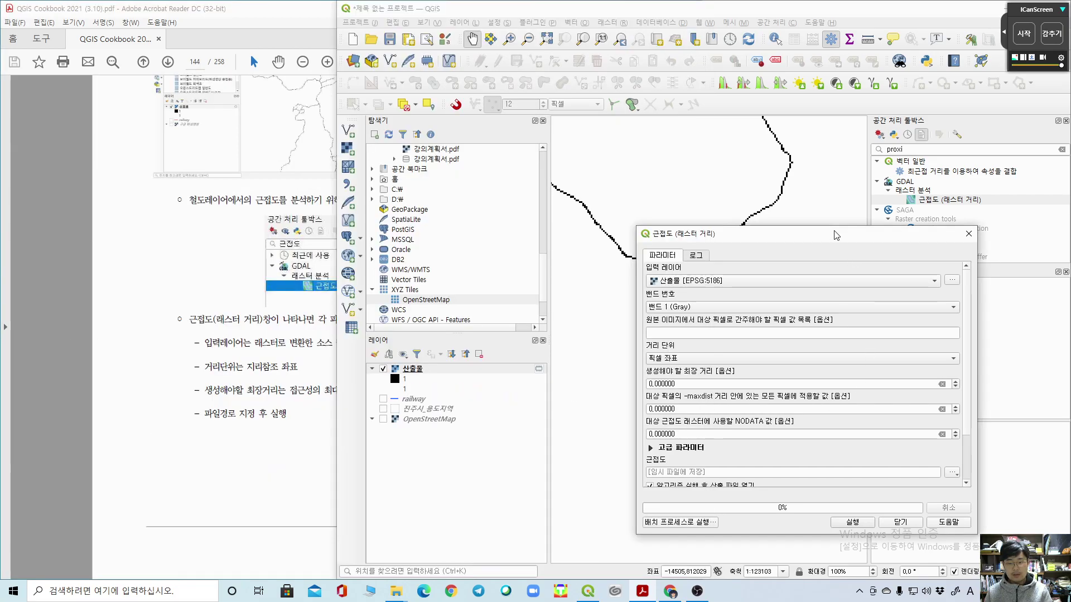
drag(848, 237, 865, 194)
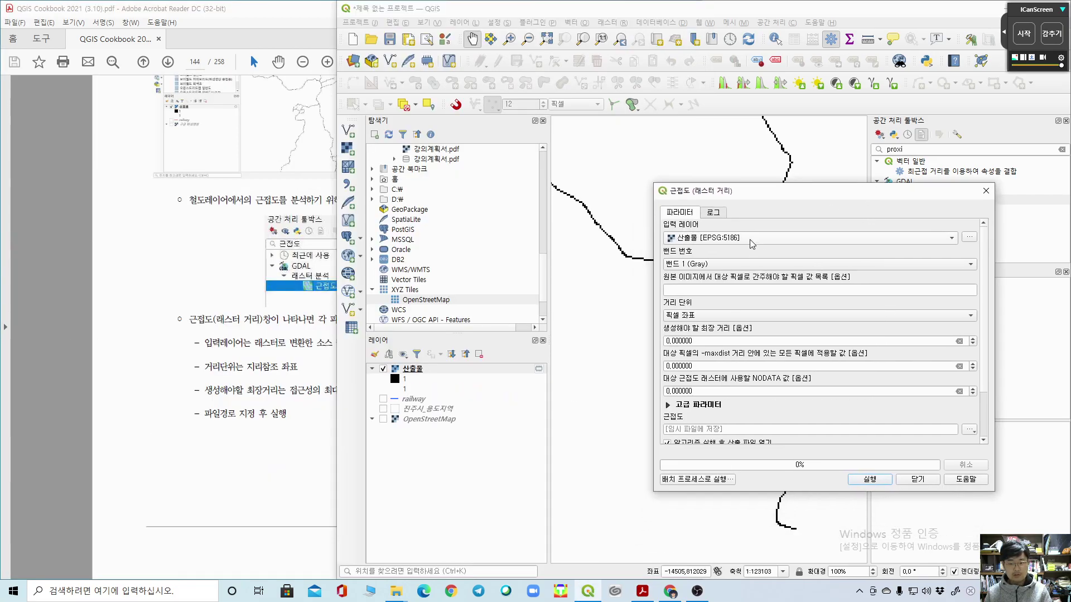
click(717, 264)
click(715, 265)
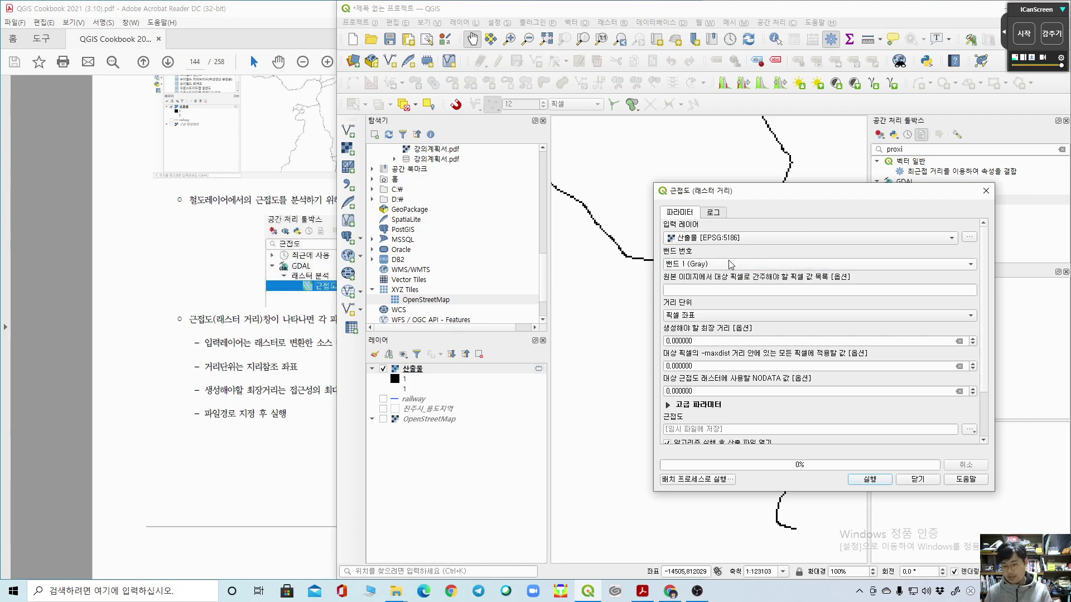
click(697, 290)
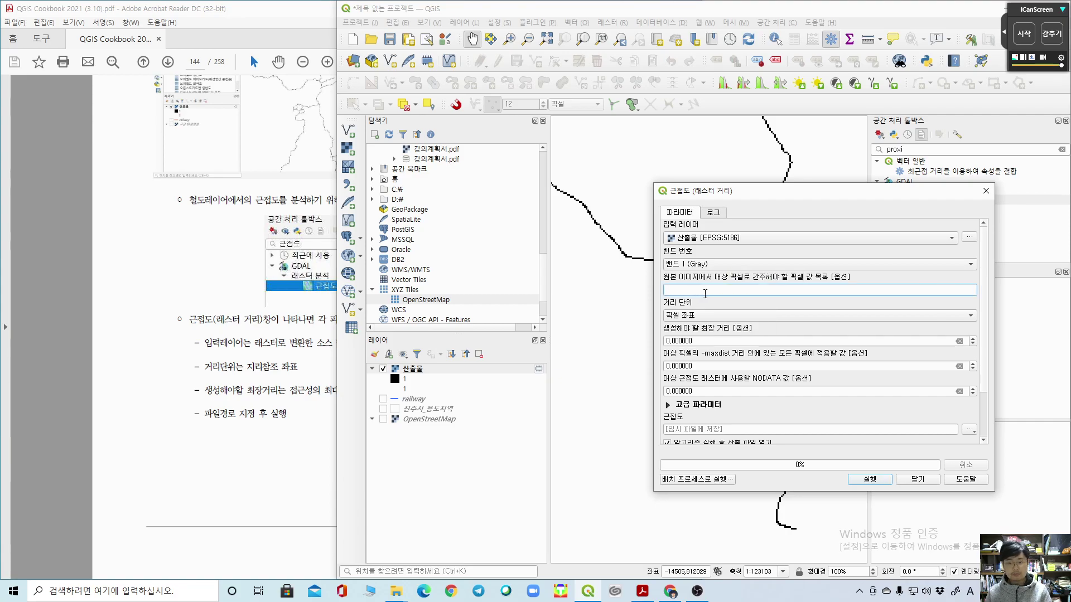
click(86, 318)
scroll(87, 318, down, 10)
scroll(88, 318, up, 10)
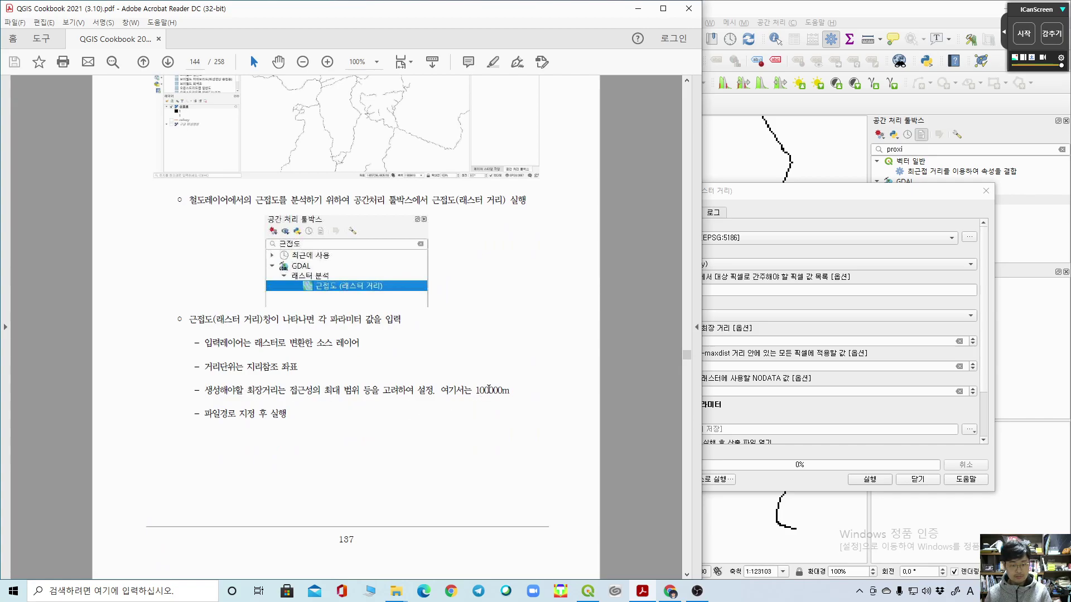
Step: Set the proximity tool's maximum distance to 100000 and its distance unit to 지리참조 좌표, as the cookbook specifies
click(785, 205)
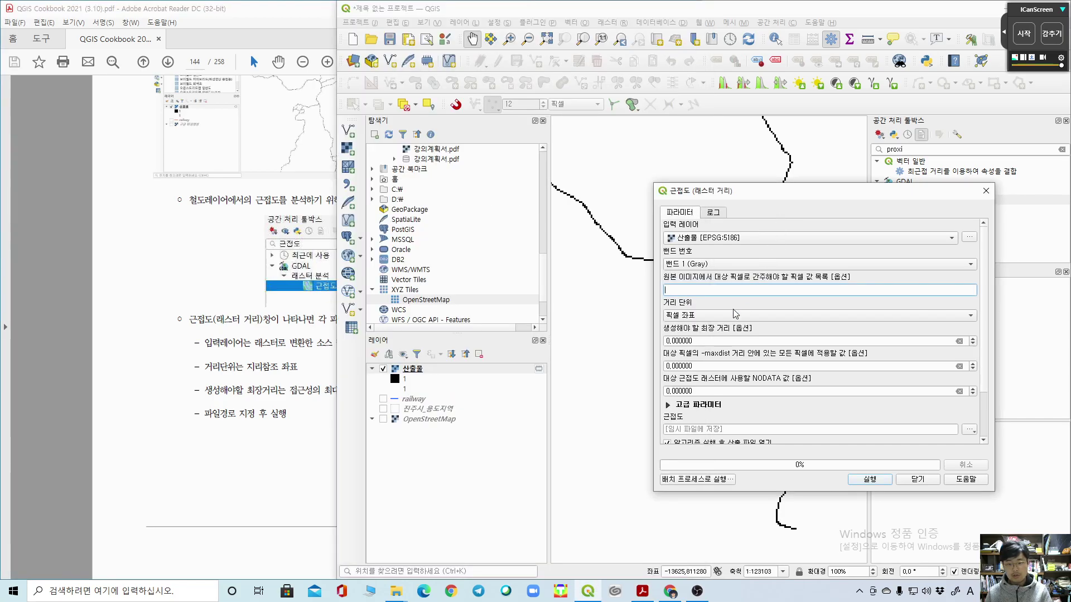
click(737, 341)
text(100)
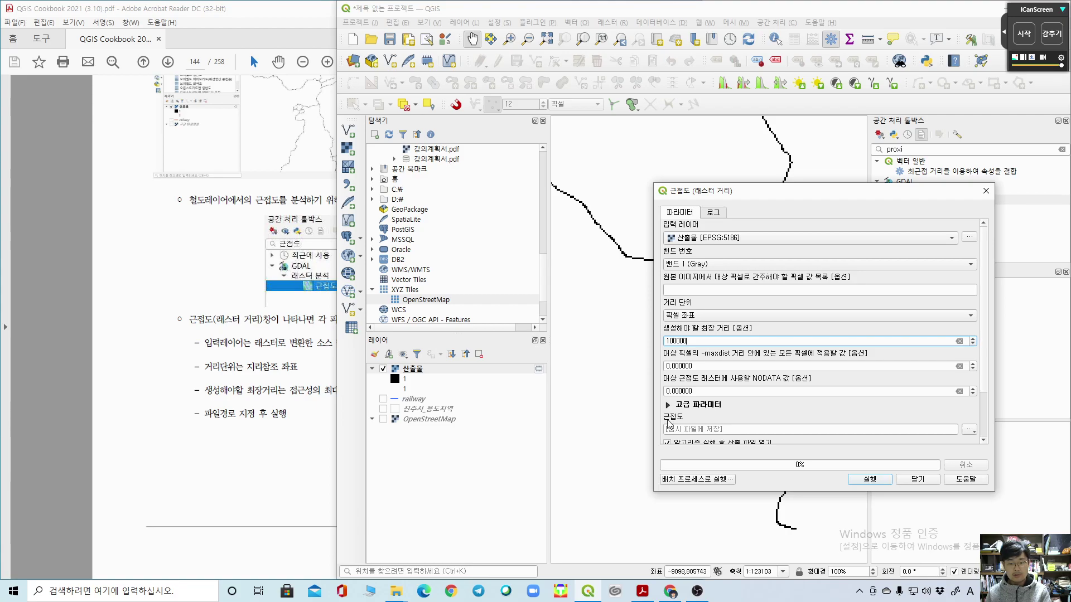
click(724, 366)
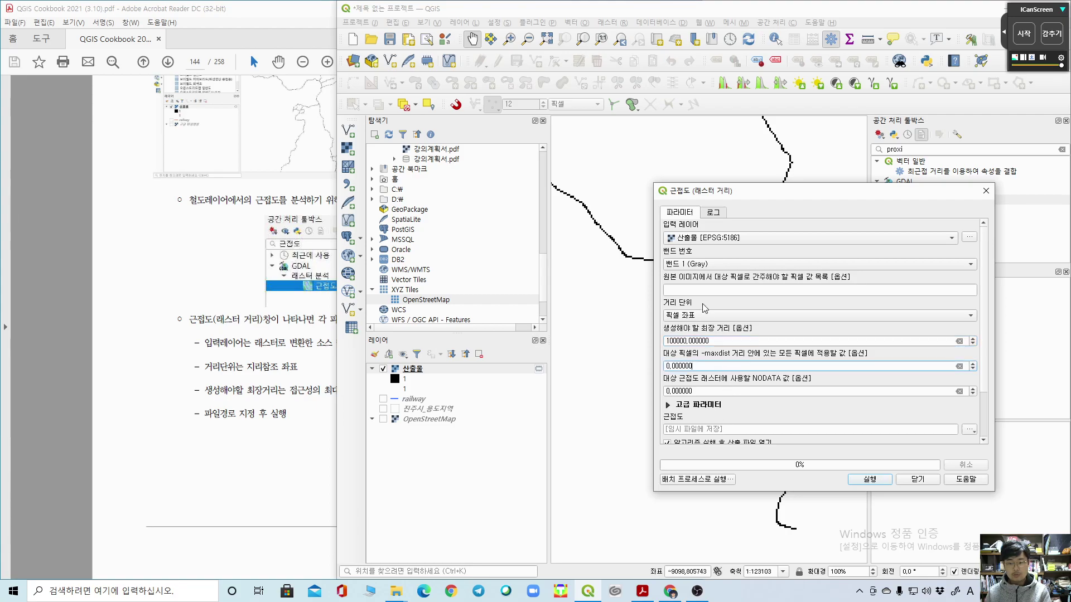
click(67, 316)
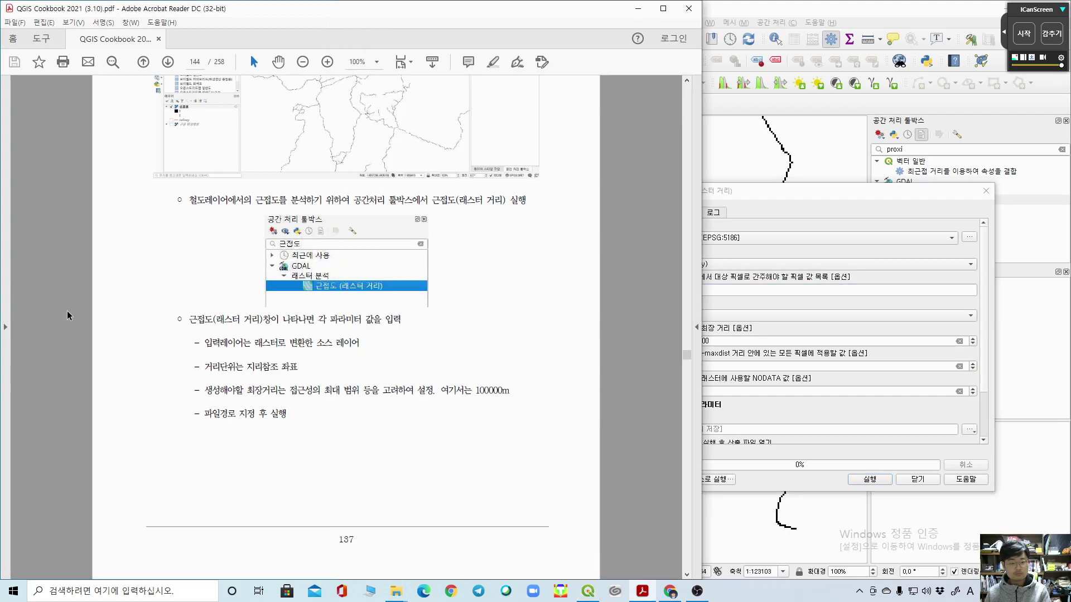
click(903, 198)
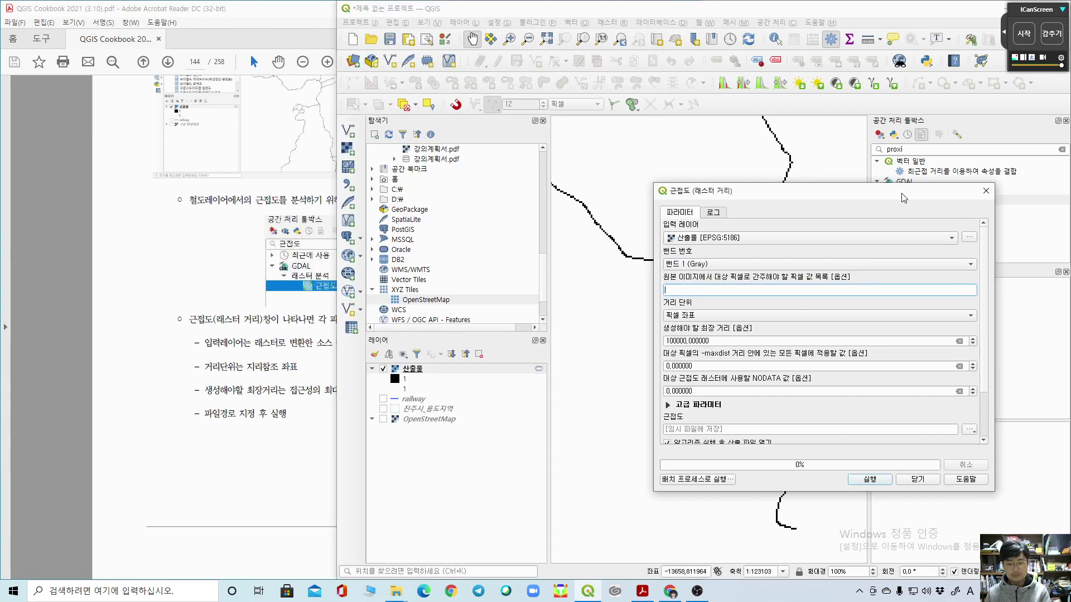
click(702, 323)
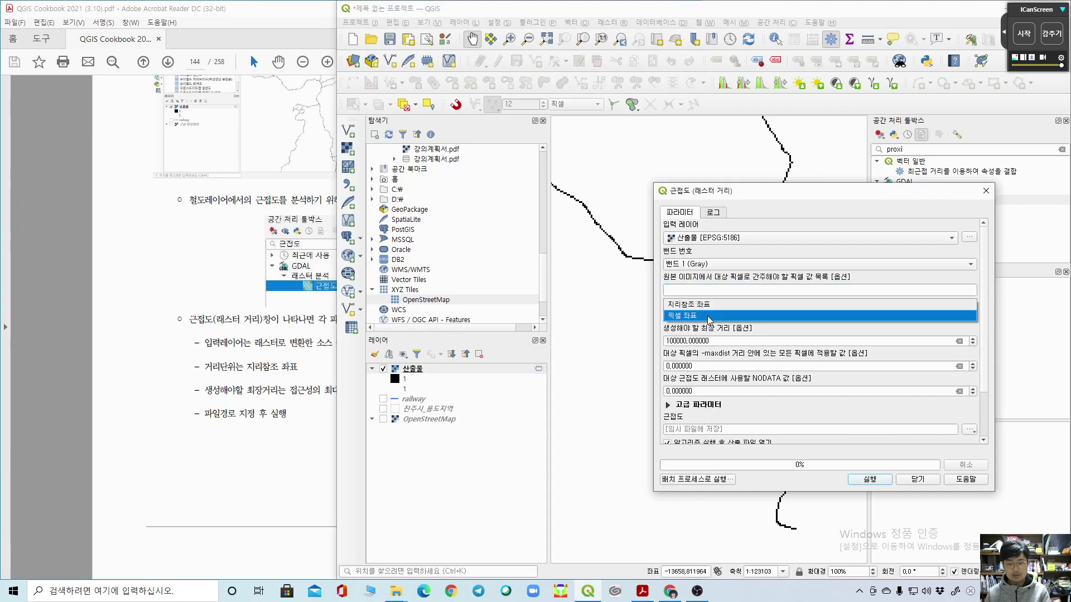
click(708, 314)
Step: Check the settings against the cookbook's example, set the output to 근접도1 as TIF in the ch5 folder, and run the proximity analysis
click(28, 319)
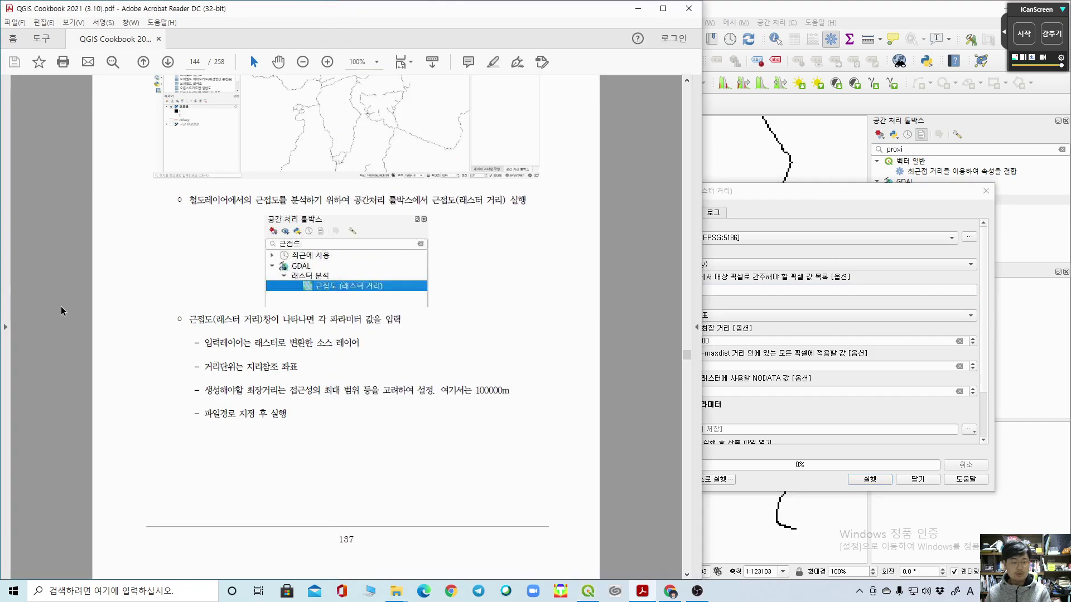
scroll(61, 306, down, 8)
scroll(62, 305, up, 1)
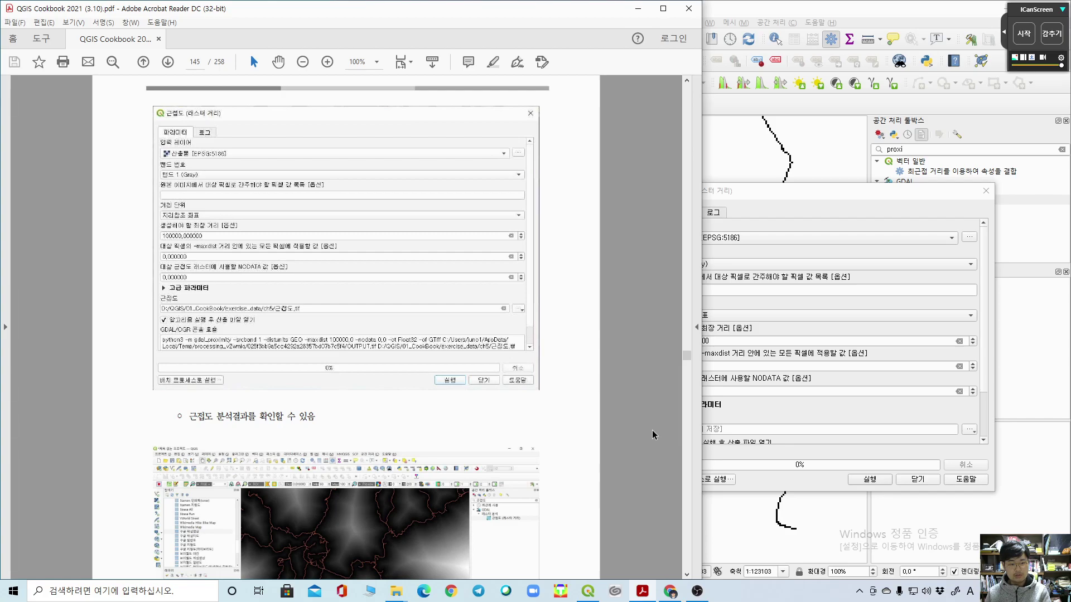
click(835, 220)
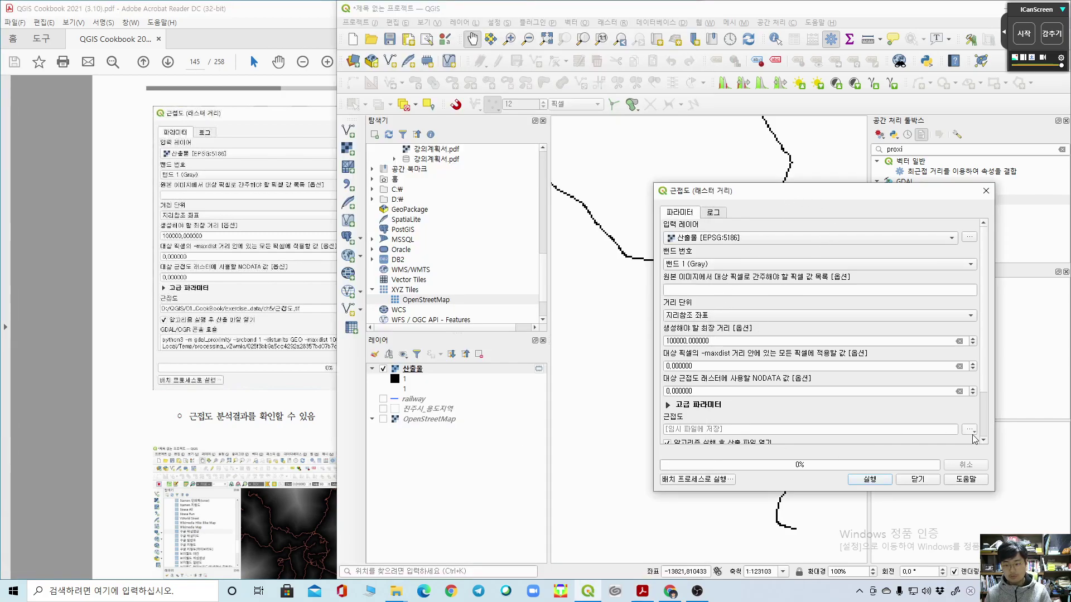
scroll(985, 367, down, 3)
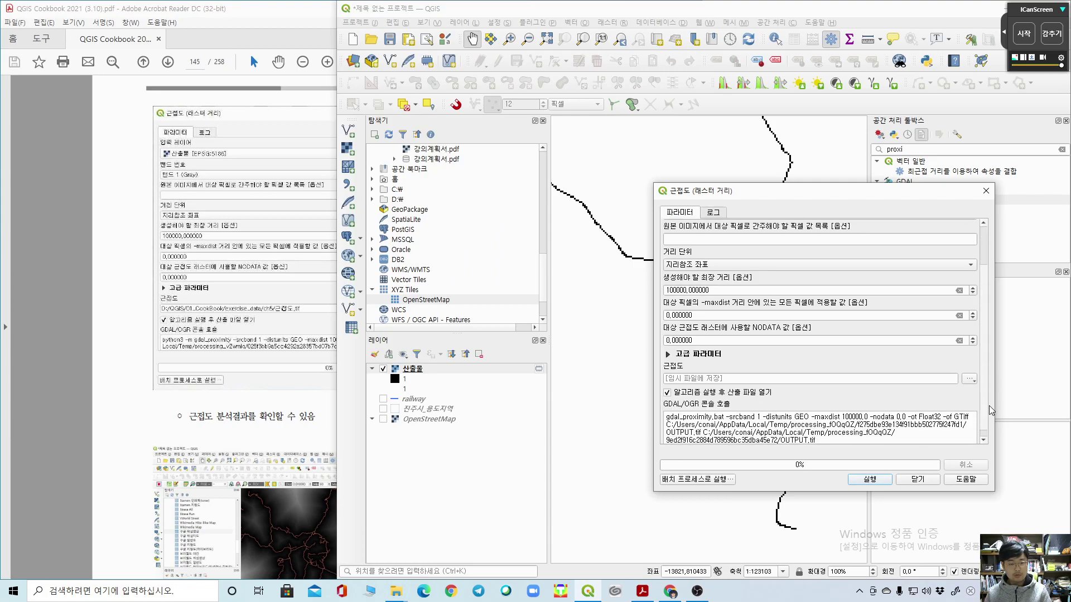
click(971, 376)
click(998, 400)
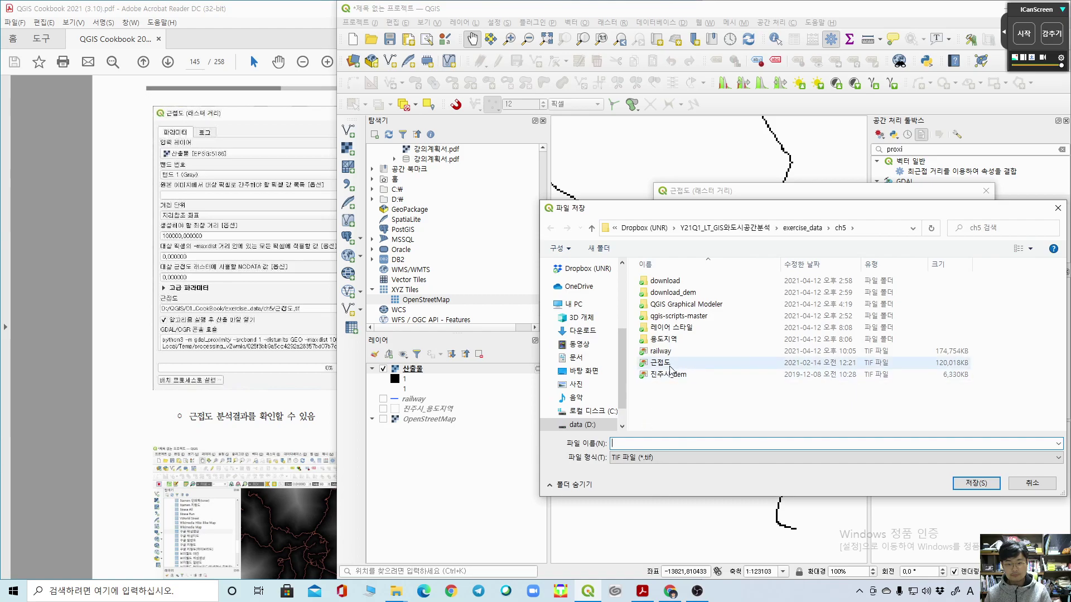
click(671, 363)
click(655, 444)
text(1)
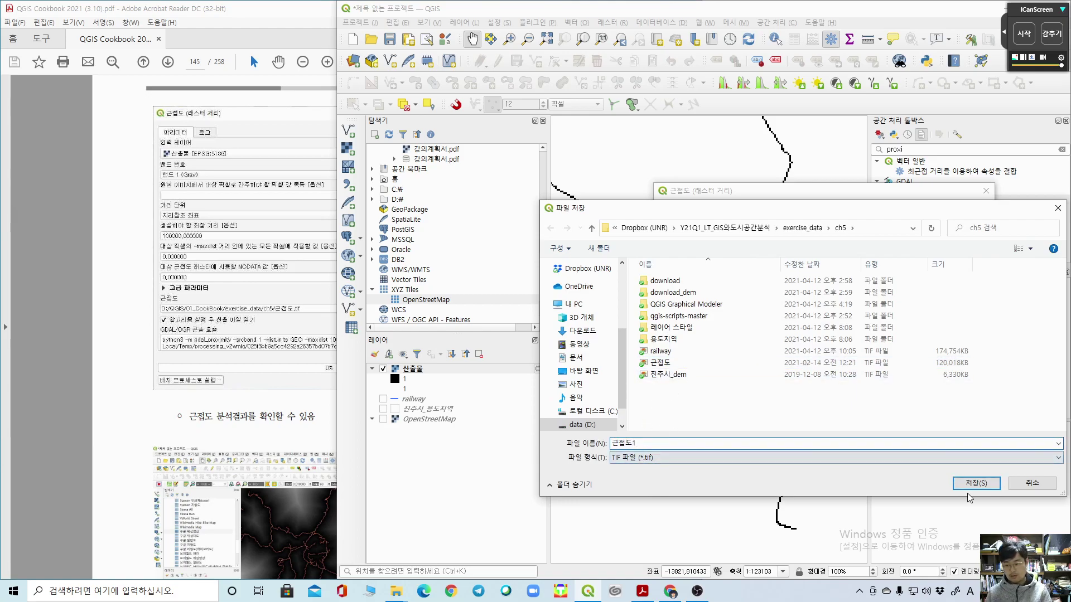
click(975, 483)
click(866, 481)
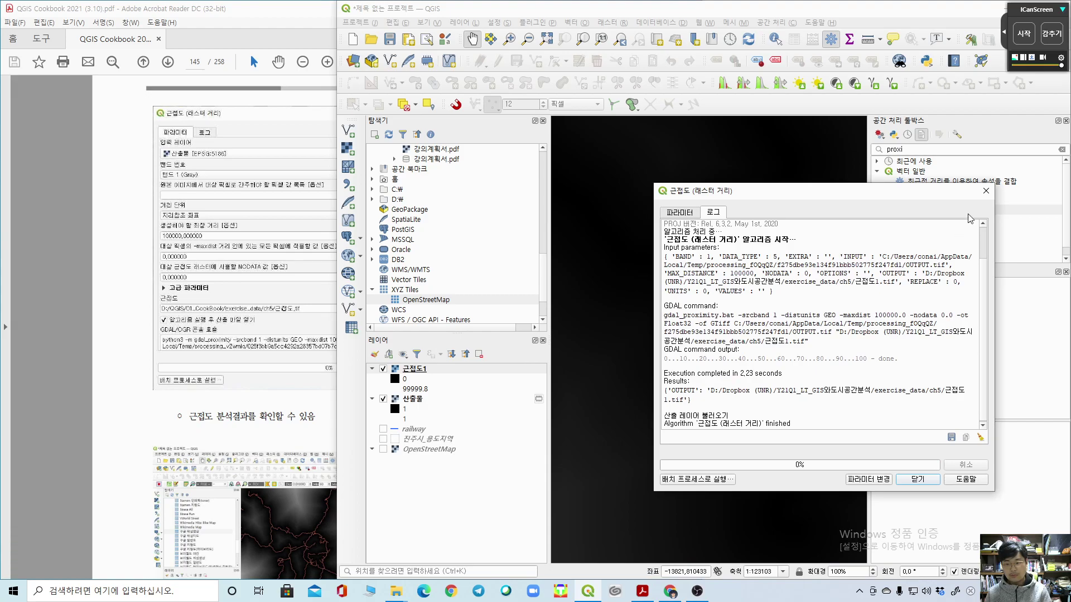
click(919, 479)
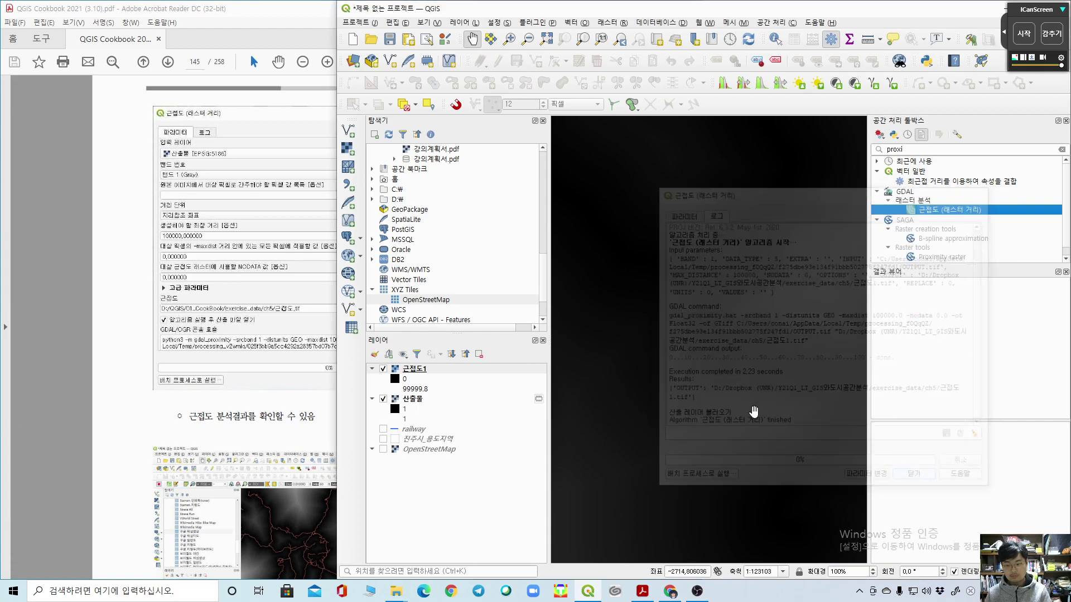
Step: Move 근접도1 below the railway layer, hide 산출물, and show the railway lines over the proximity raster
scroll(766, 419, down, 7)
drag(791, 417, 728, 386)
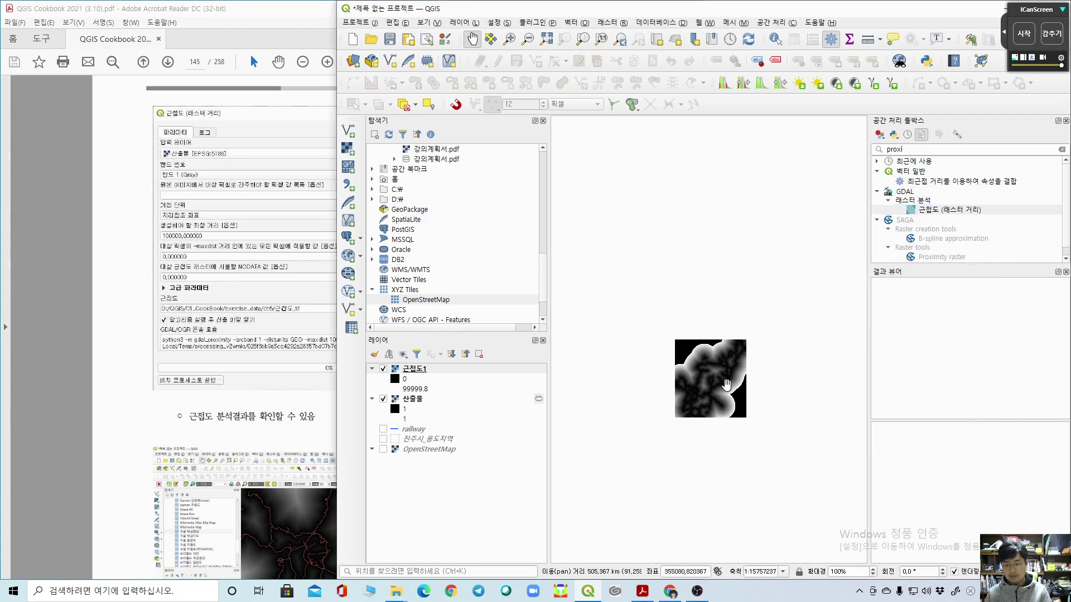
scroll(727, 386, up, 1)
drag(422, 370, 477, 429)
click(384, 370)
drag(426, 400, 453, 430)
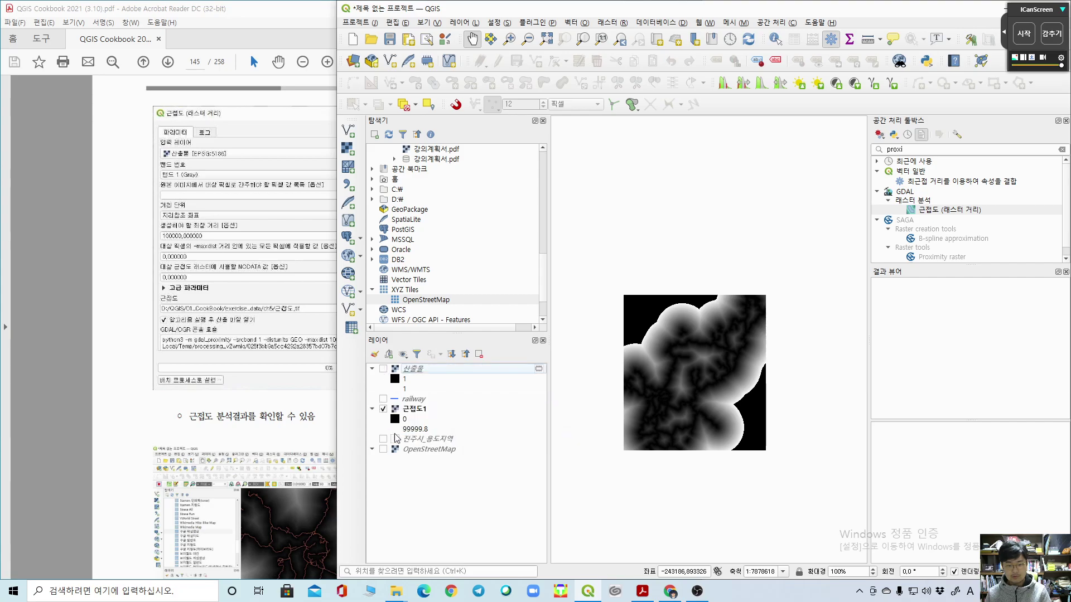
click(383, 399)
Step: Follow the cookbook's styling instructions and set the 근접도1 layer's rendering type to 단일 밴드 유사색상
click(46, 387)
scroll(46, 387, down, 10)
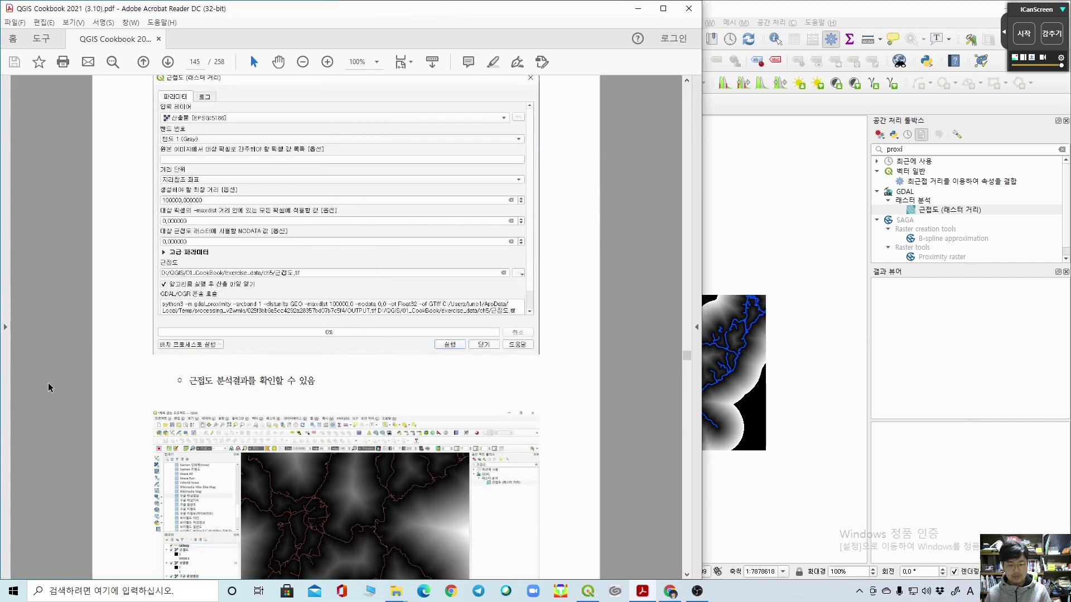
scroll(74, 387, up, 5)
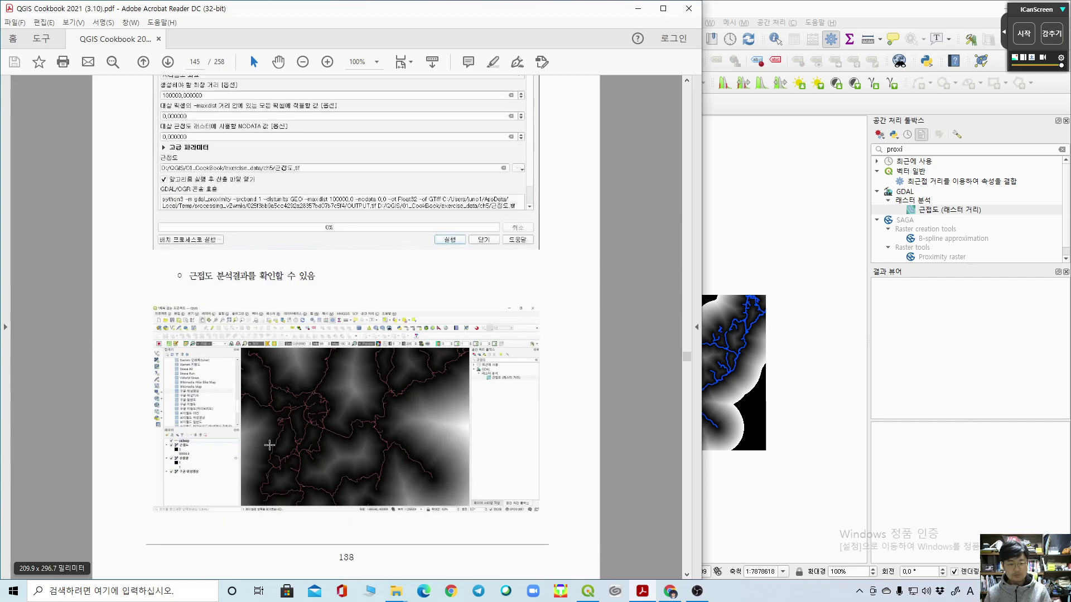
scroll(452, 461, down, 8)
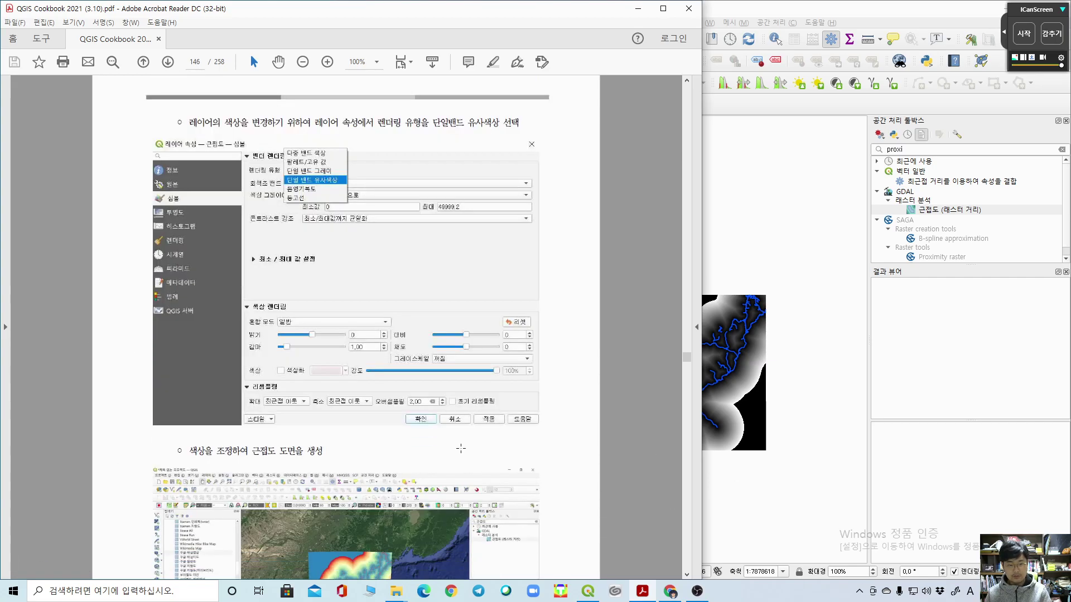
click(833, 420)
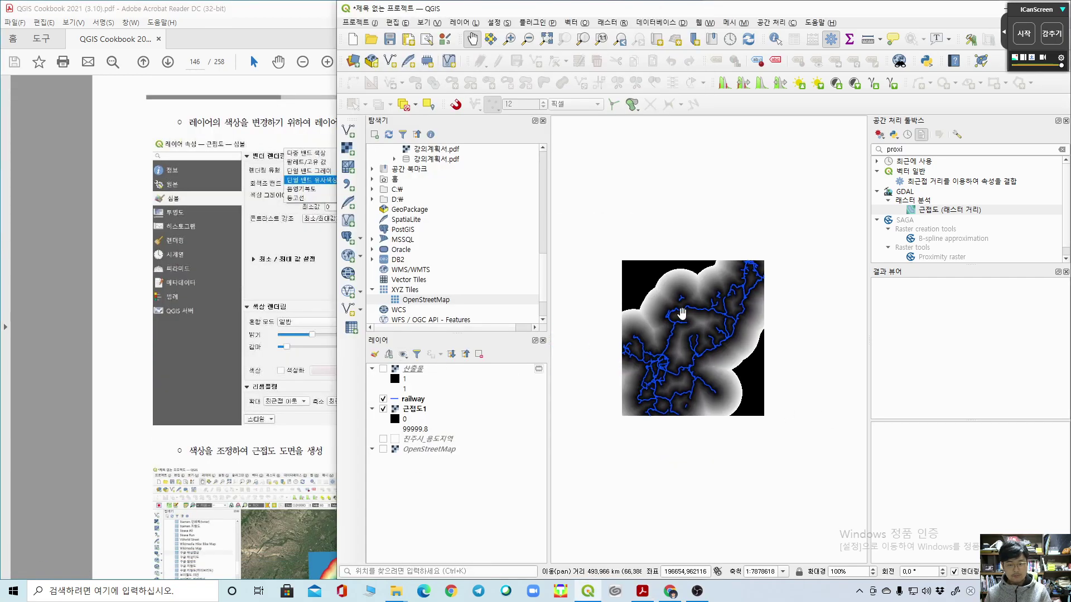
scroll(682, 314, up, 1)
double_click(413, 410)
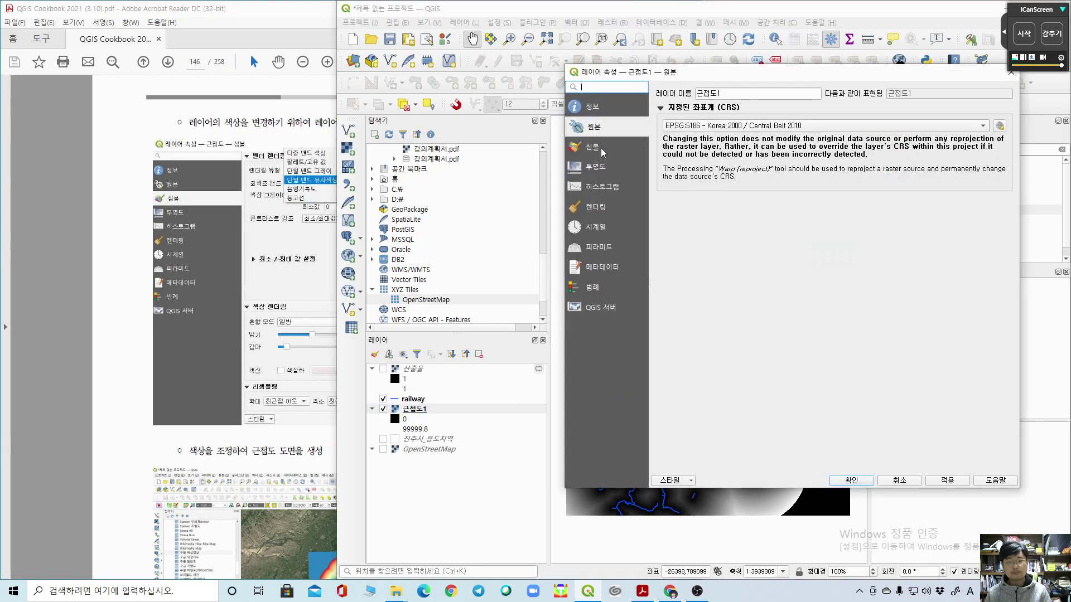
click(603, 152)
click(744, 107)
click(745, 106)
click(743, 109)
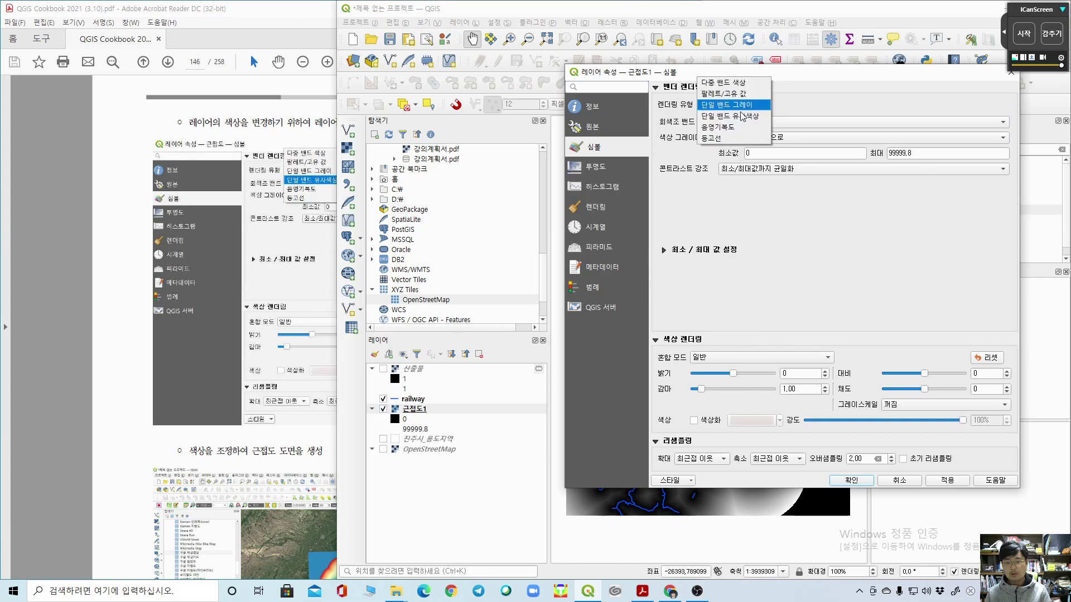
click(743, 116)
Step: Apply the Spectral colour ramp to the 근접도1 raster
click(996, 185)
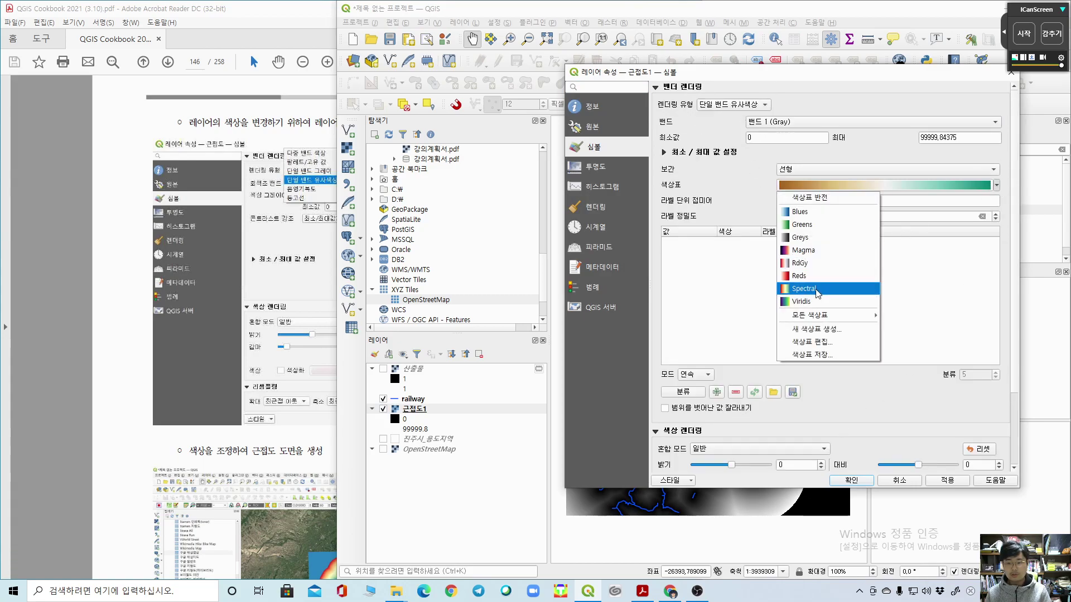
click(815, 289)
click(951, 482)
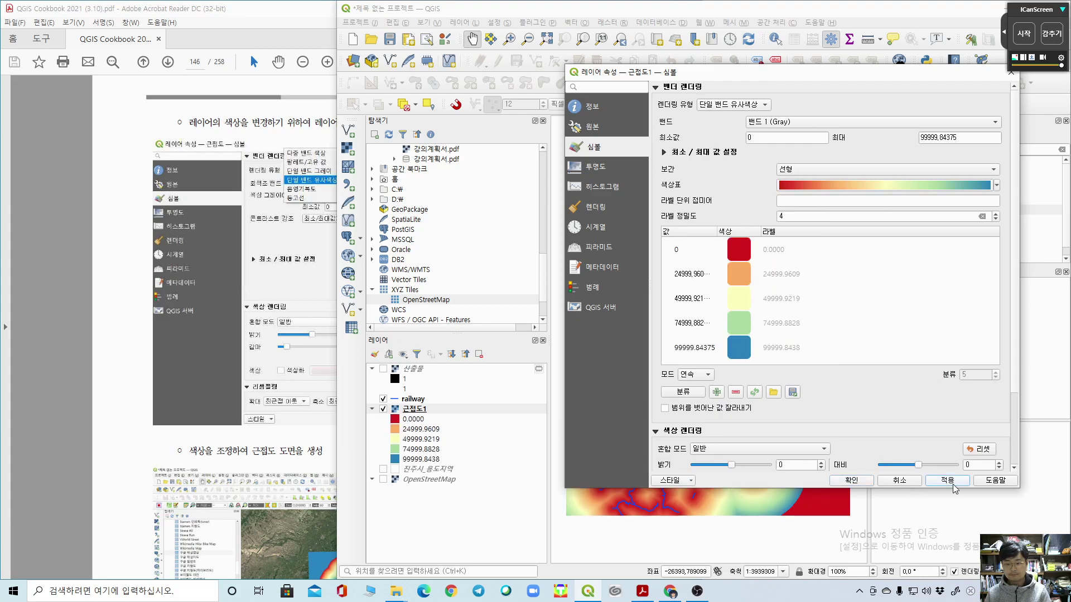
Step: Move the layer properties dialog off the map, invert the 근접도1 colour ramp, and accept the styling
drag(868, 84, 329, 141)
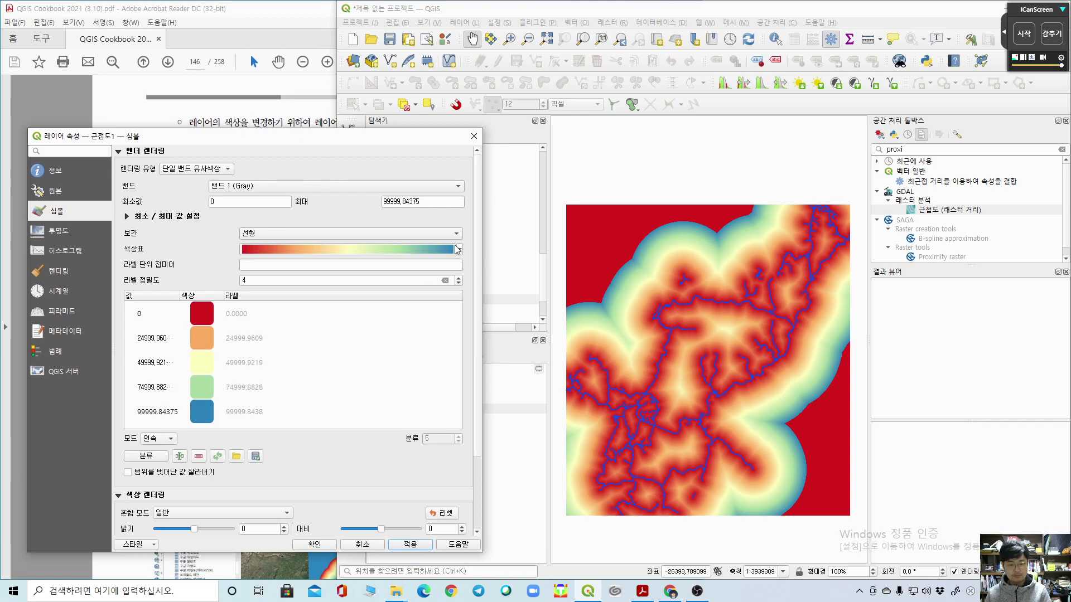
click(459, 249)
click(262, 260)
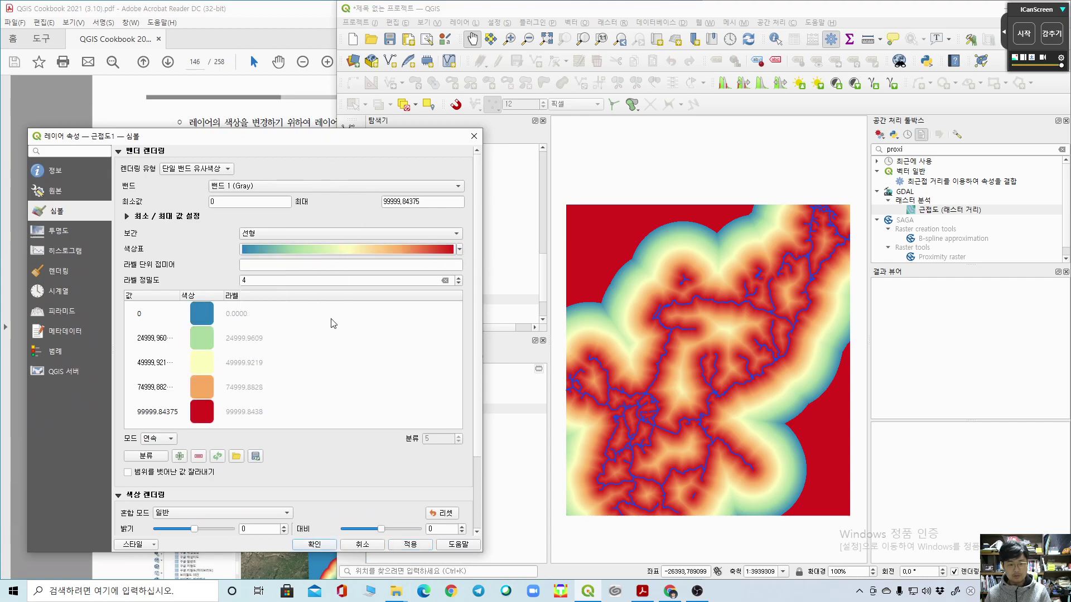
click(424, 549)
click(314, 544)
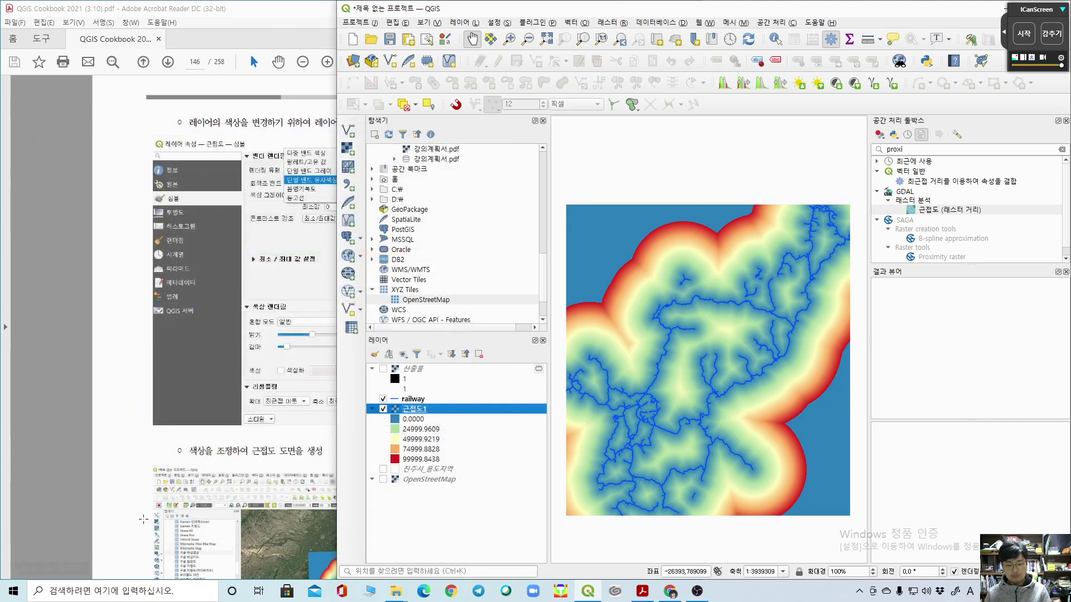
Step: Compare with the cookbook's finished proximity map and show the OpenStreetMap basemap beneath the raster
click(29, 382)
scroll(111, 365, down, 3)
scroll(112, 366, down, 1)
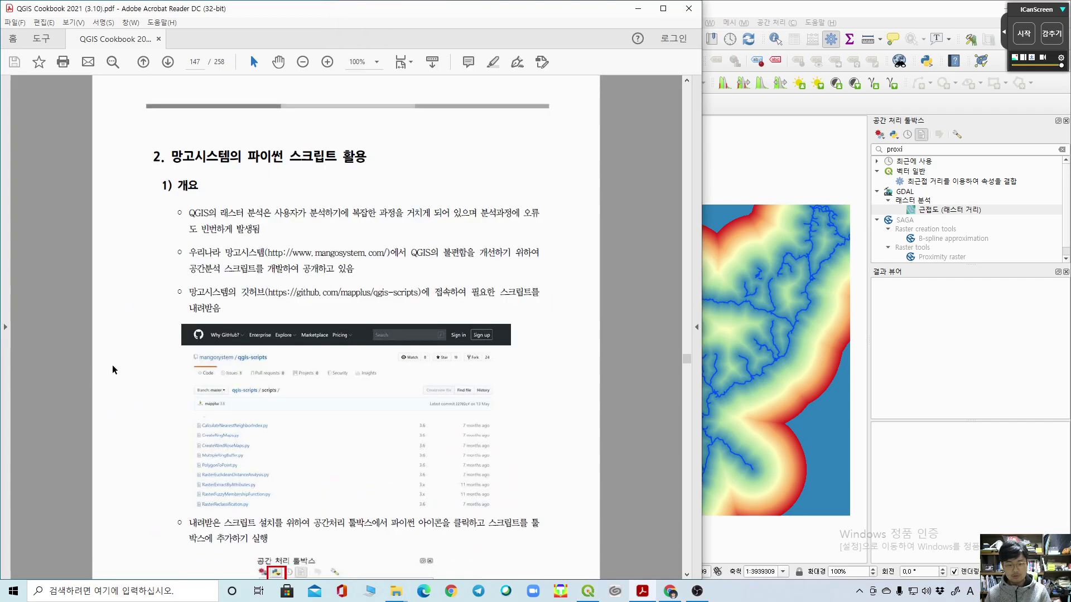
click(1021, 502)
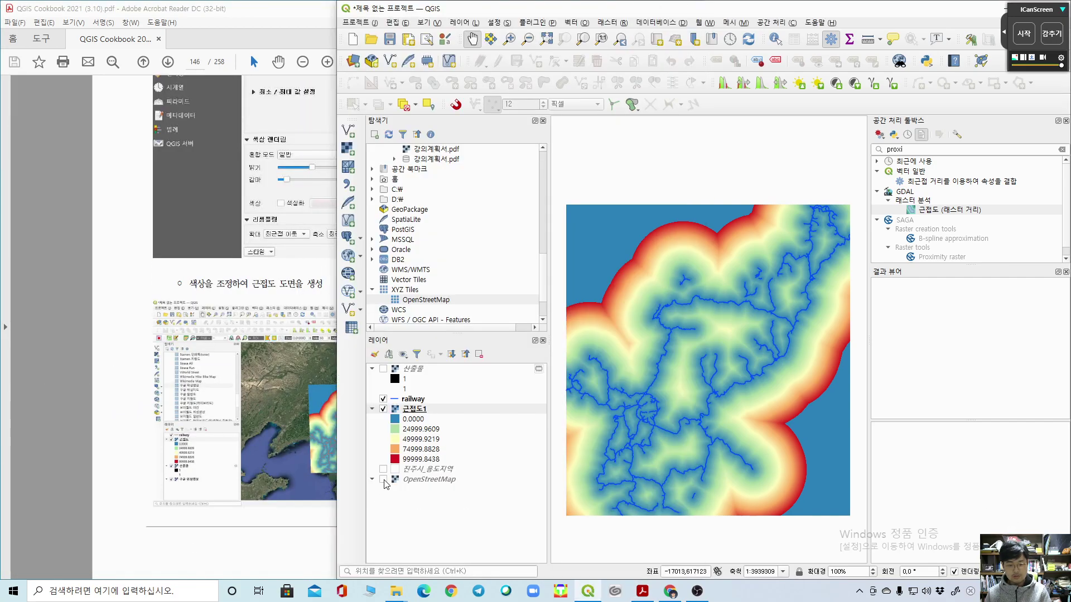
click(383, 480)
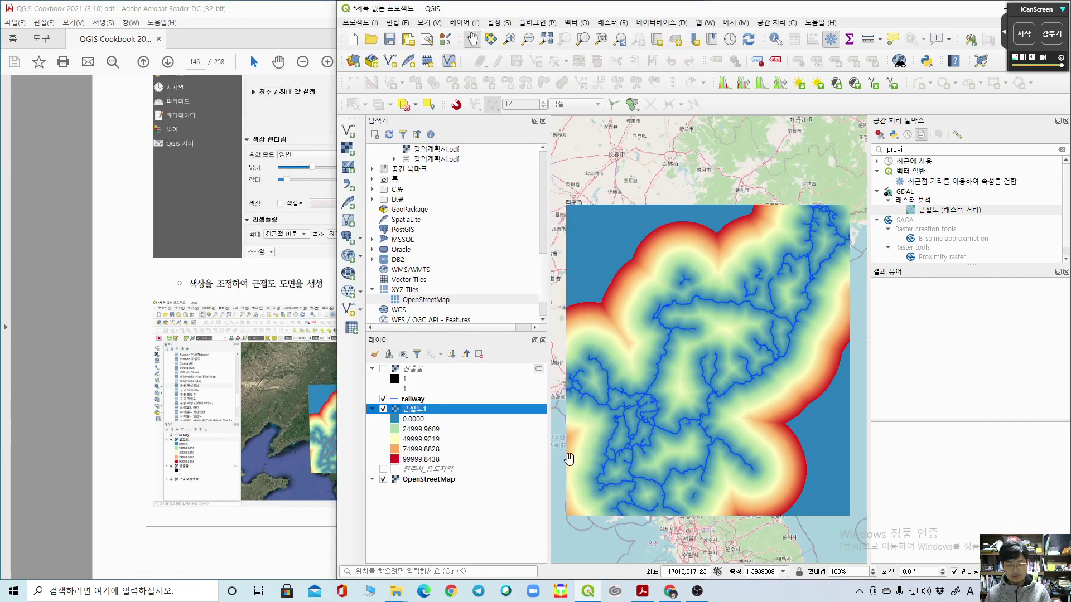
Step: Look ahead to the cookbook's Mango System Python script section, then hide 근접도1 and collapse its legend
click(56, 403)
scroll(58, 400, down, 5)
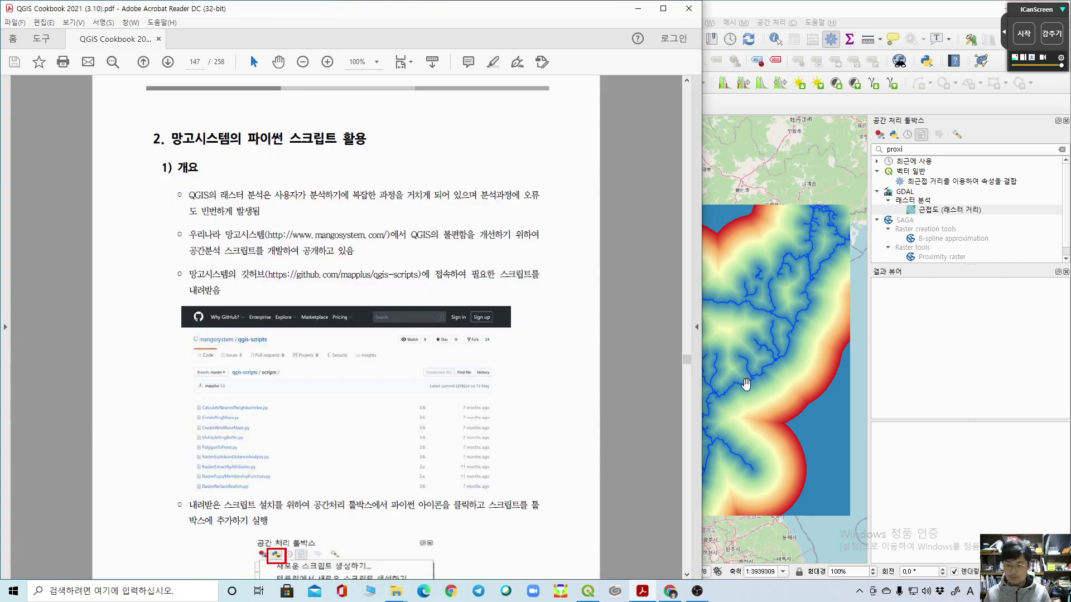
click(995, 371)
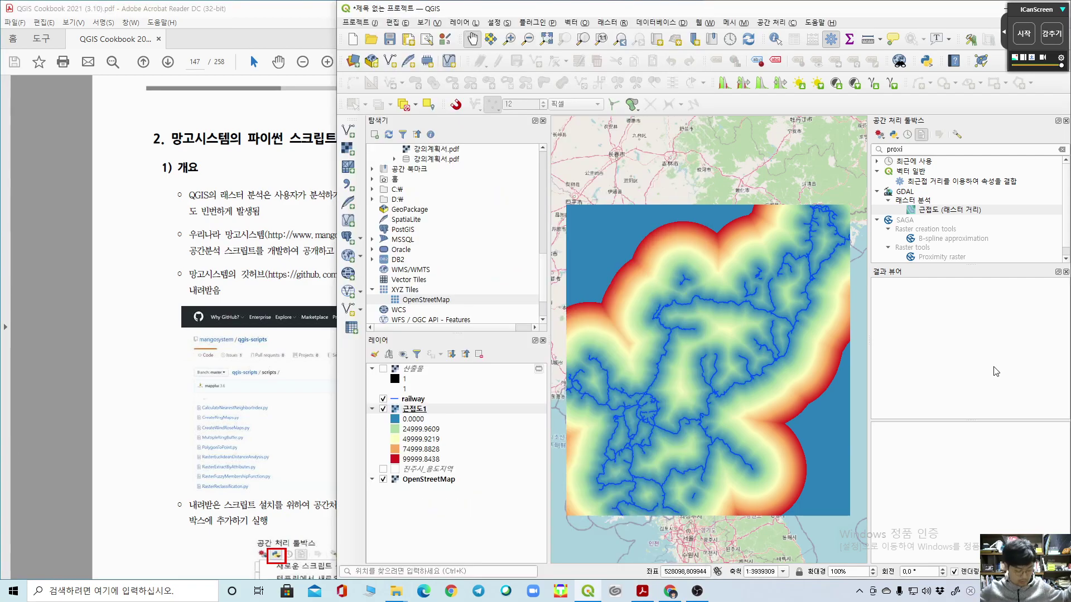
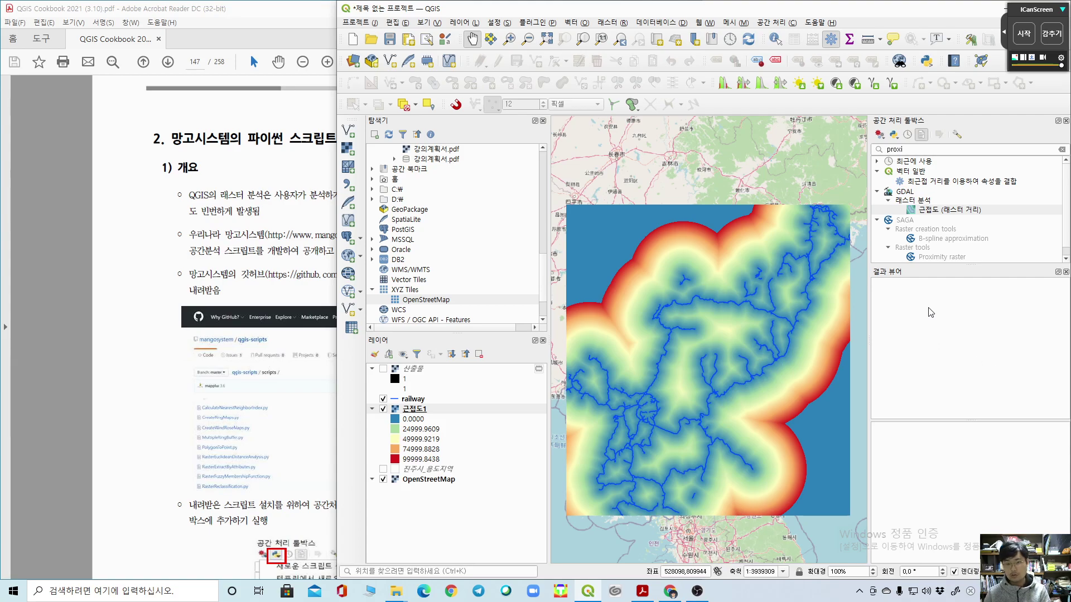
click(415, 408)
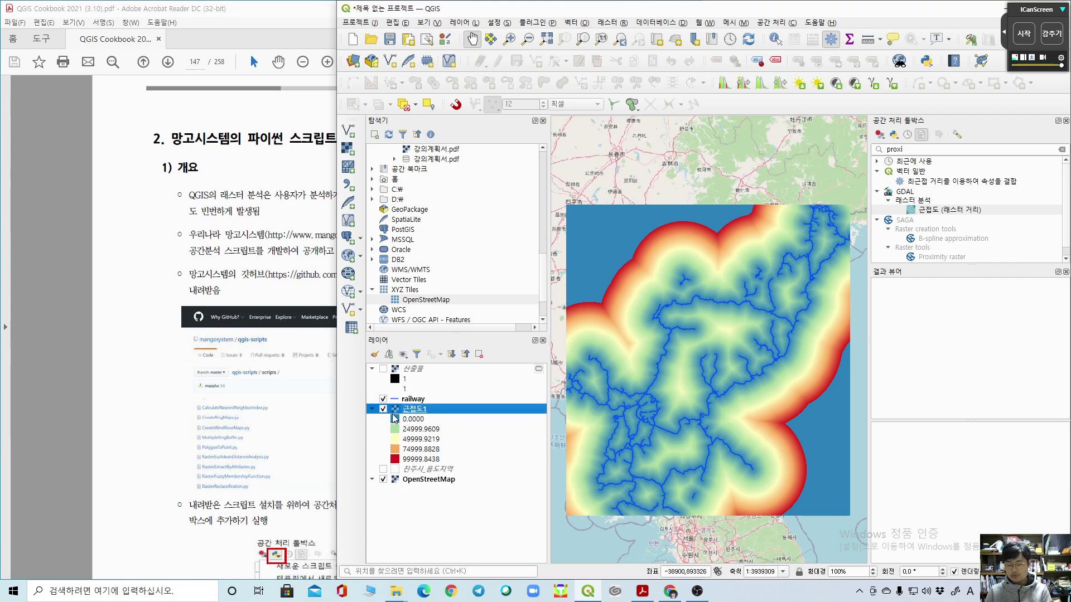
click(383, 409)
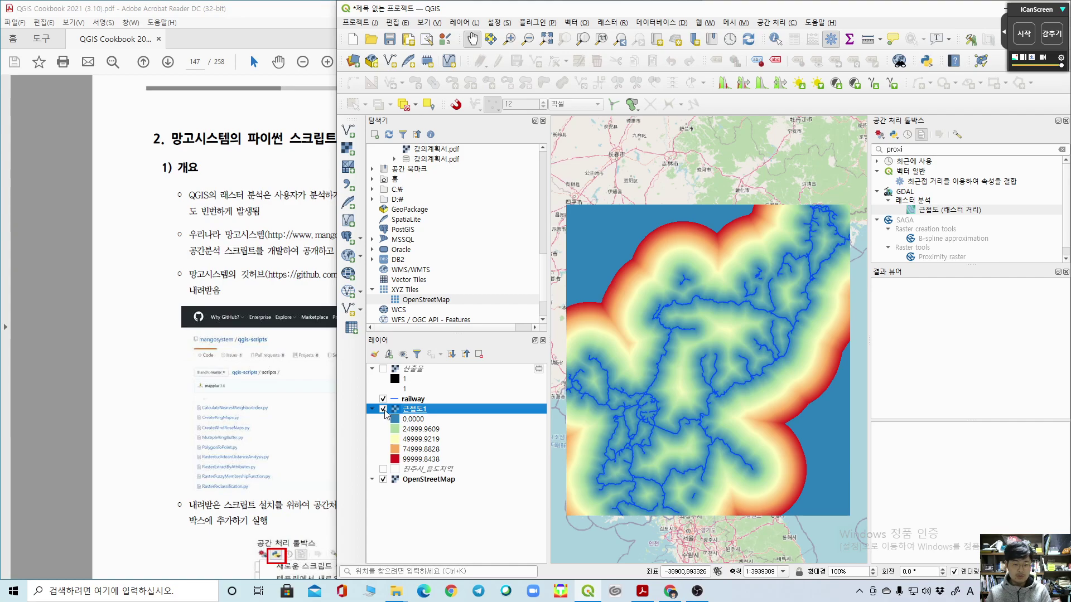
click(372, 409)
Step: Open the mangosystem/qgis-scripts GitHub page from the cookbook link and download the repository as a ZIP
click(35, 374)
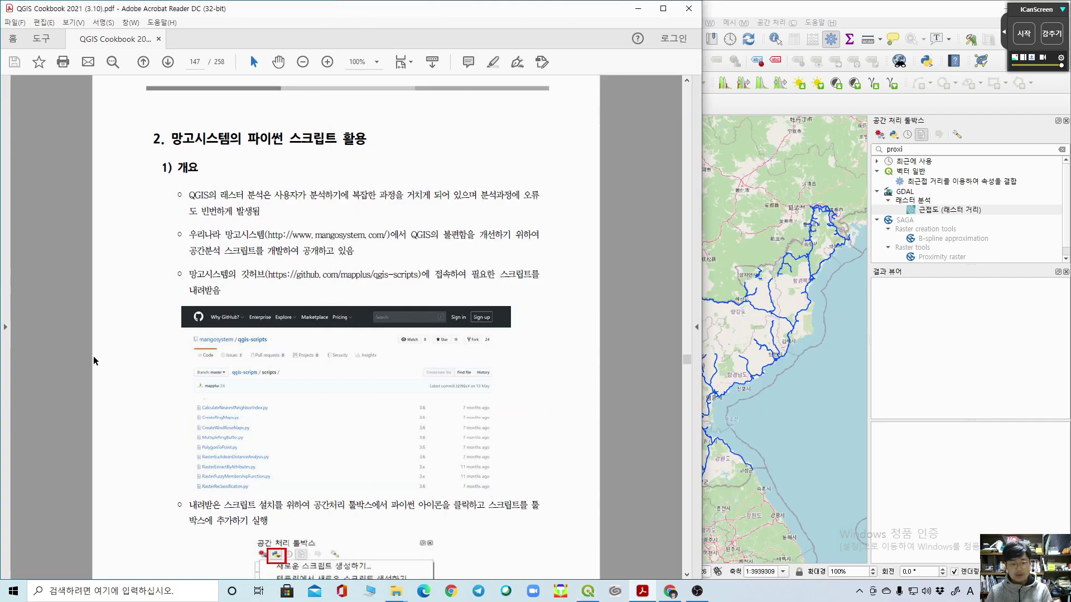
click(343, 279)
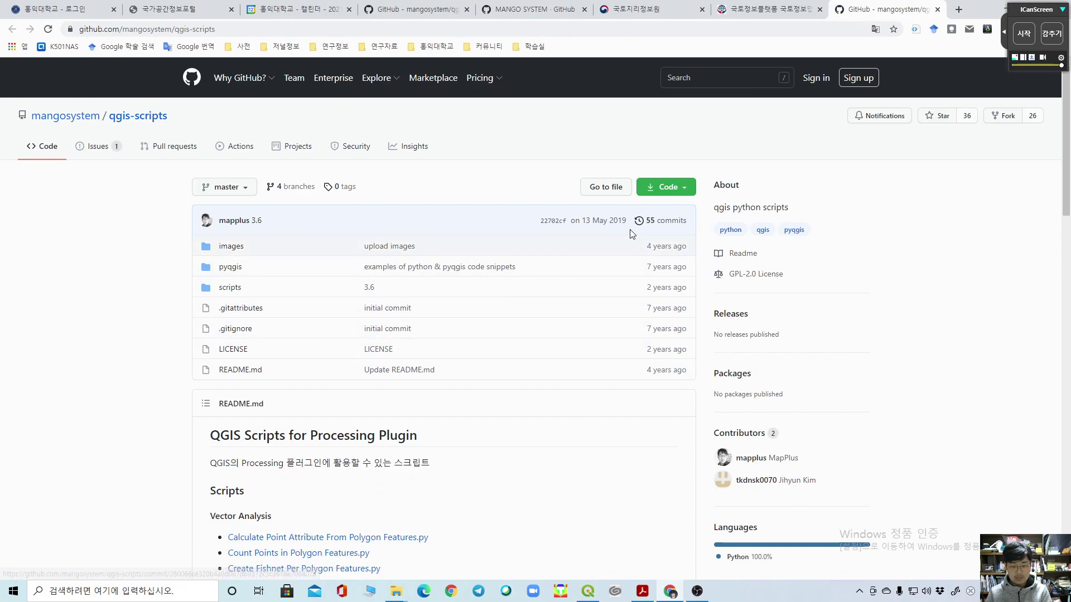
click(685, 193)
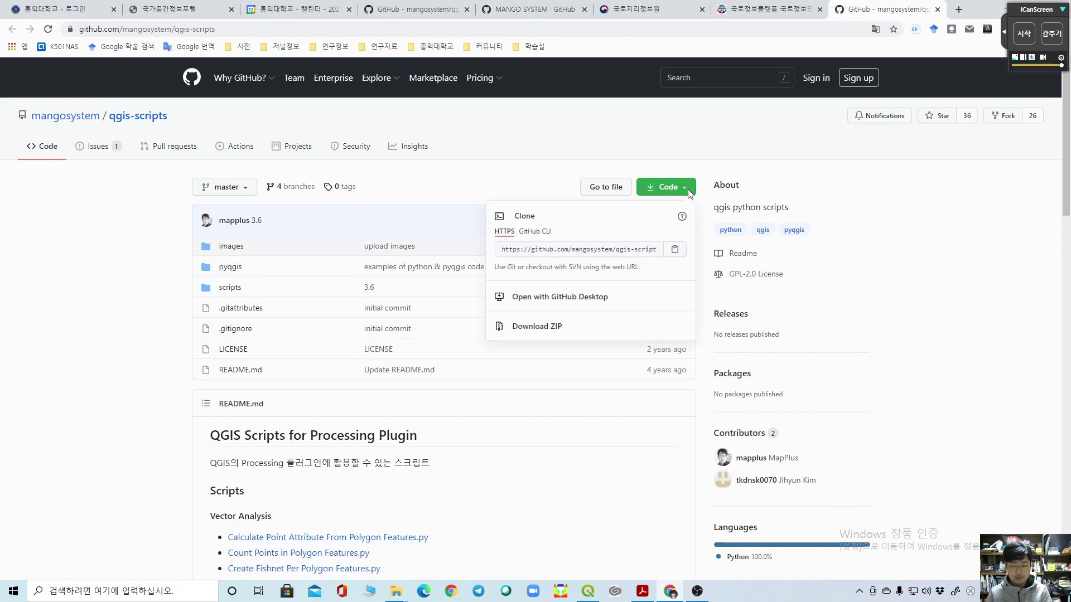
click(539, 329)
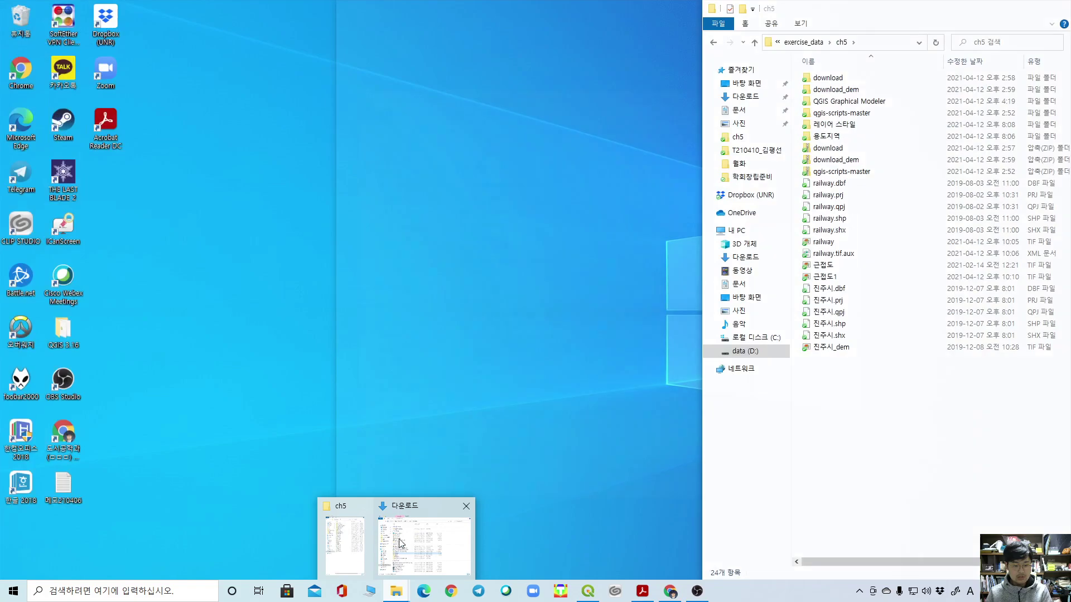
Step: Check for the qgis-scripts-master archive in the 다운로드 folder, bring up the ch5 folder, and close 다운로드
click(385, 544)
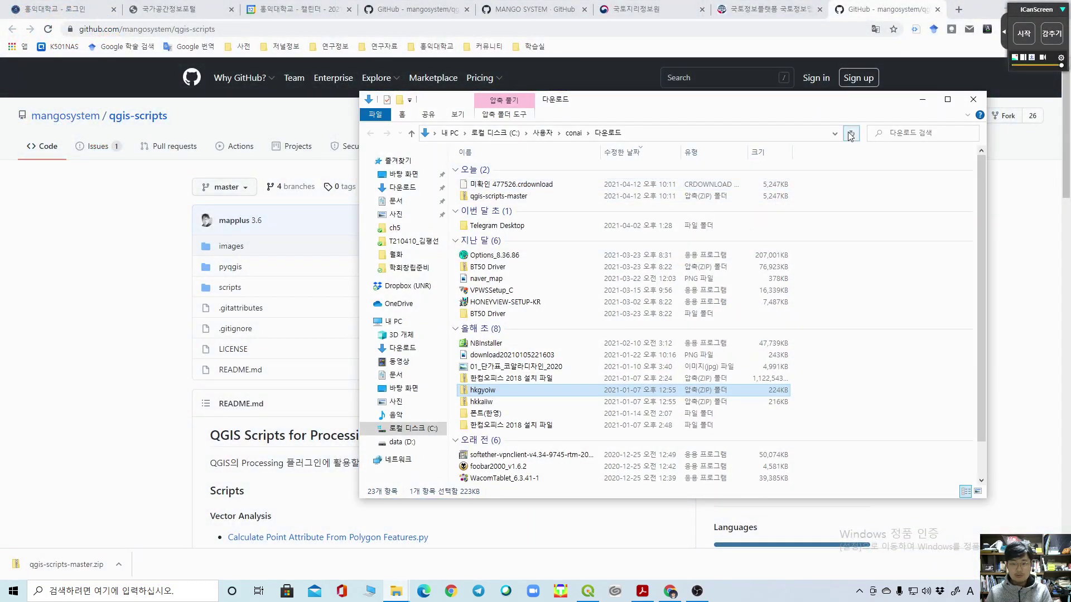
click(502, 185)
click(396, 591)
click(343, 547)
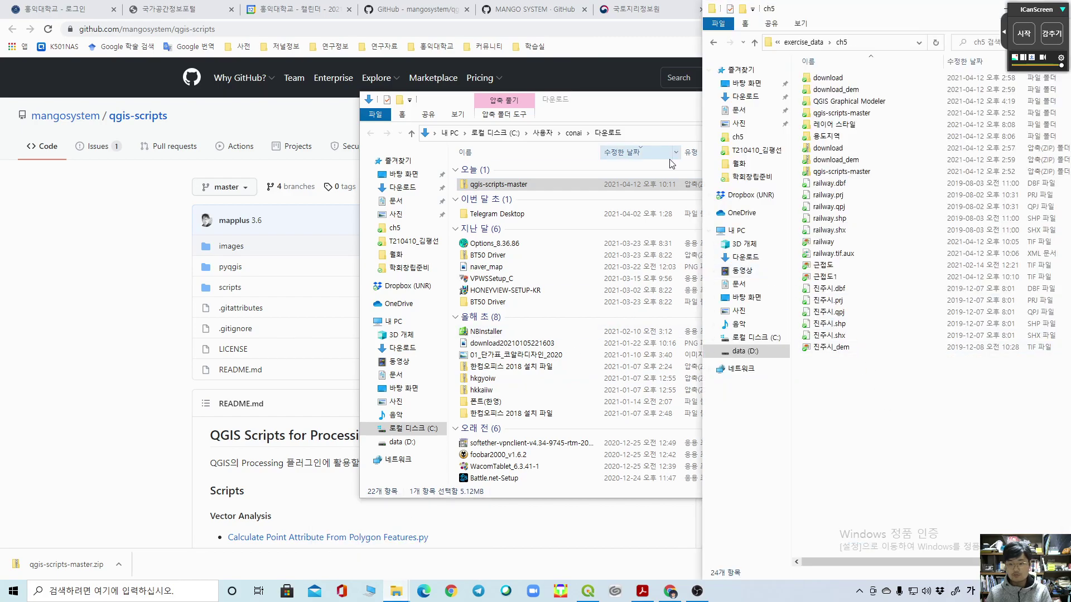
click(678, 110)
click(973, 99)
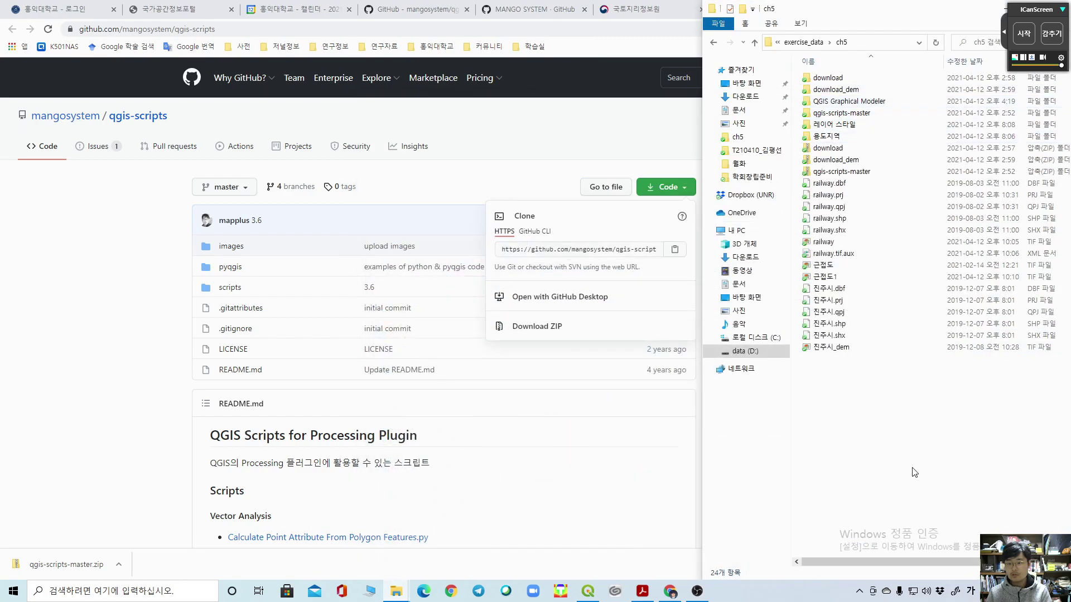
Step: Examine the qgis-scripts-master archive and the contents of its extracted folder in ch5, then close the file window
click(831, 173)
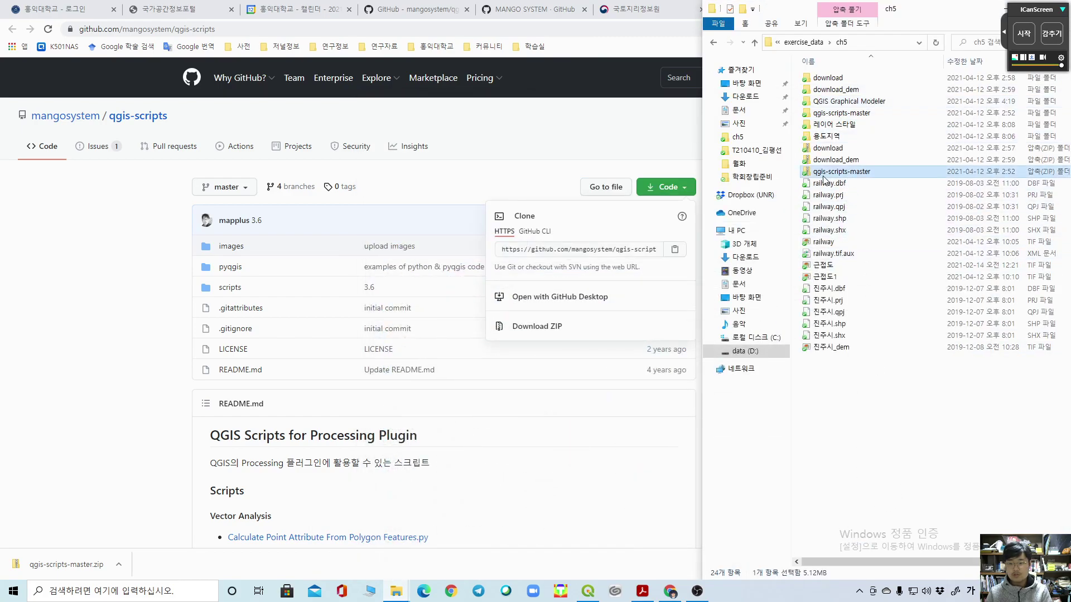
click(867, 115)
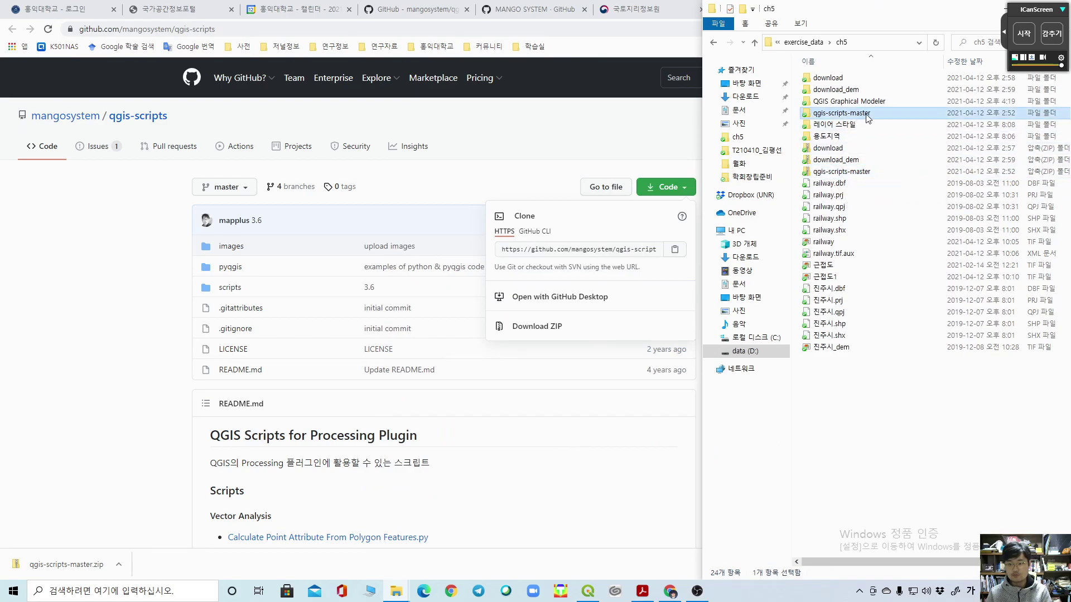
double_click(867, 114)
drag(937, 251, 793, 70)
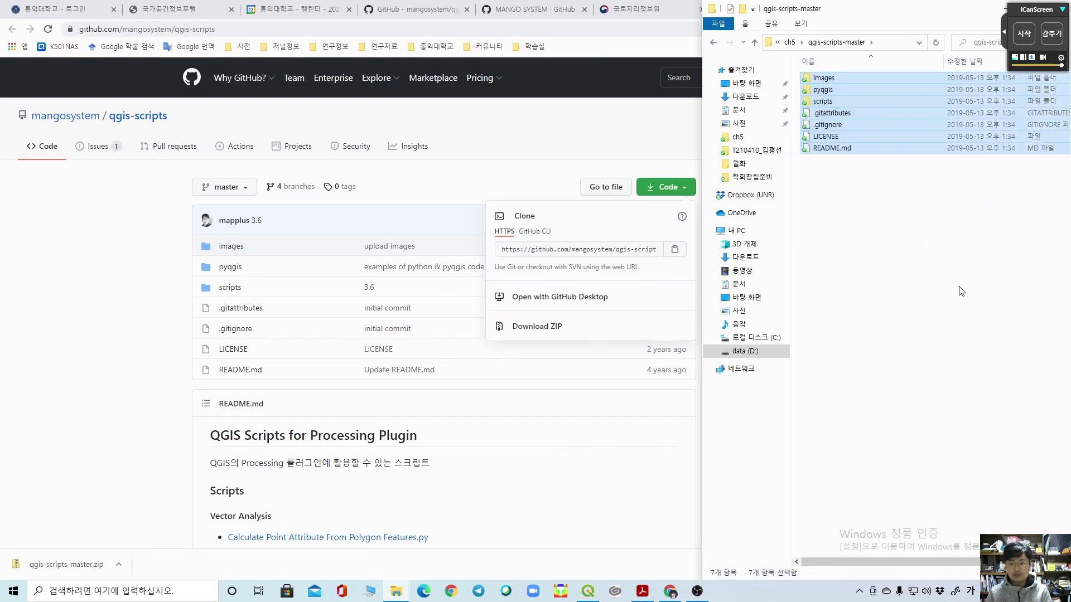
click(961, 292)
click(1004, 10)
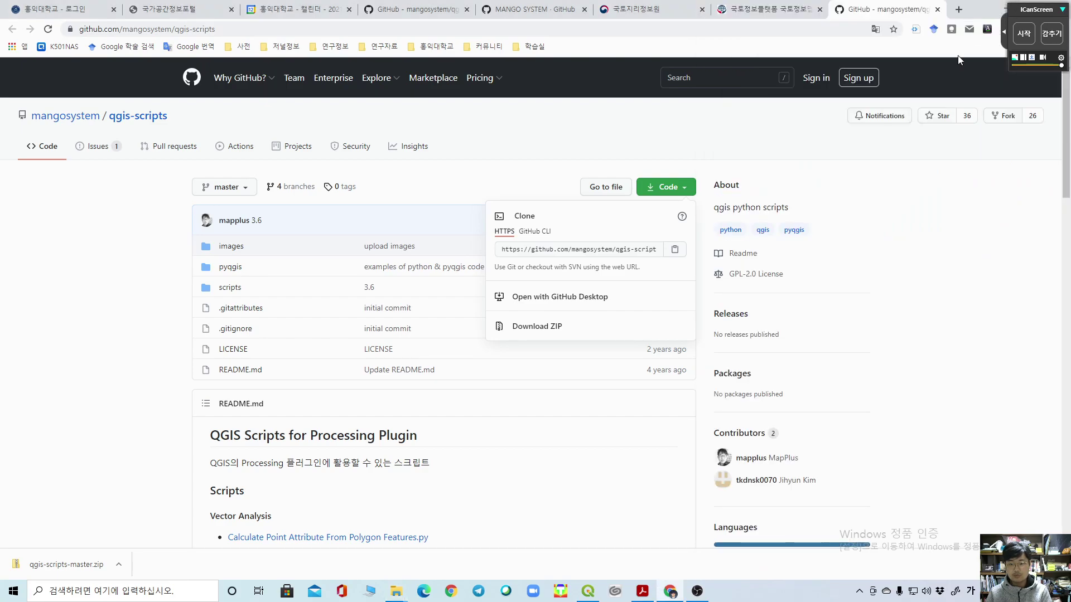
Step: Switch back to QGIS, start adding scripts to the processing toolbox, and browse to the qgis-scripts-master folder in ch5
click(69, 387)
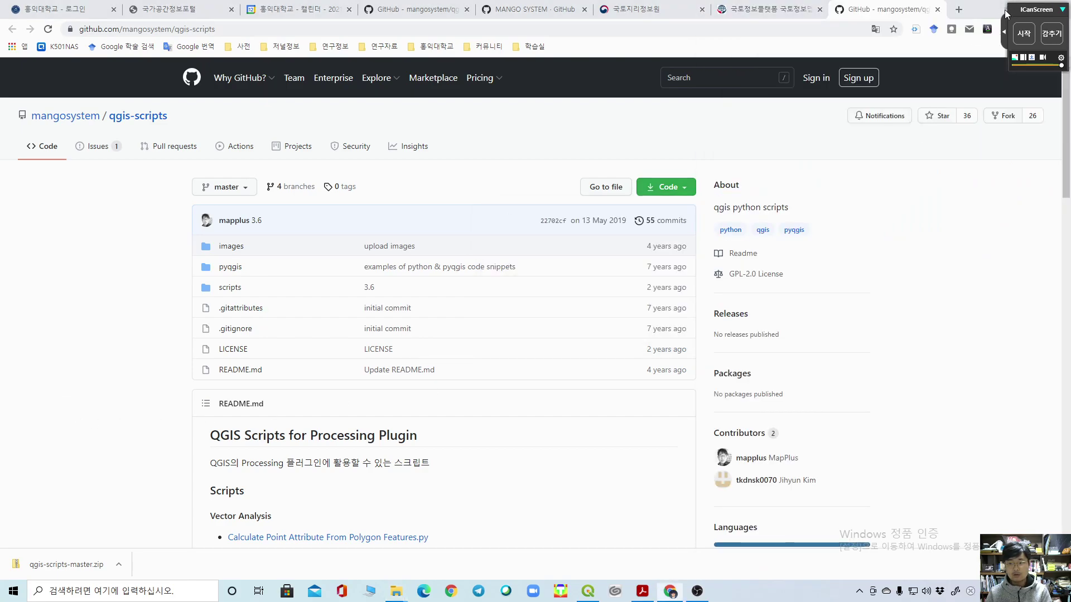
click(670, 591)
click(965, 369)
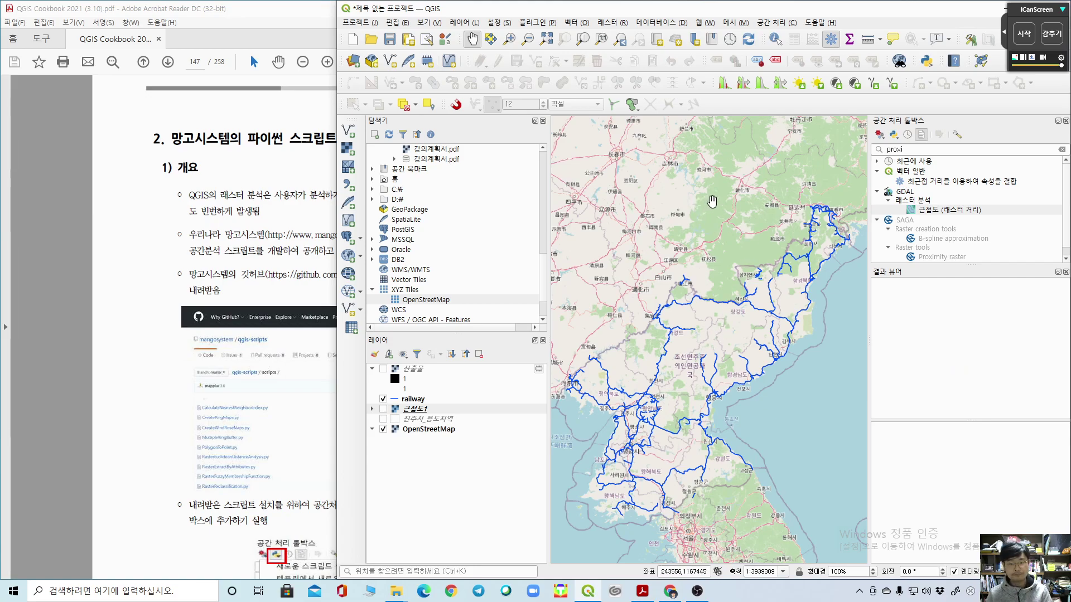
click(893, 136)
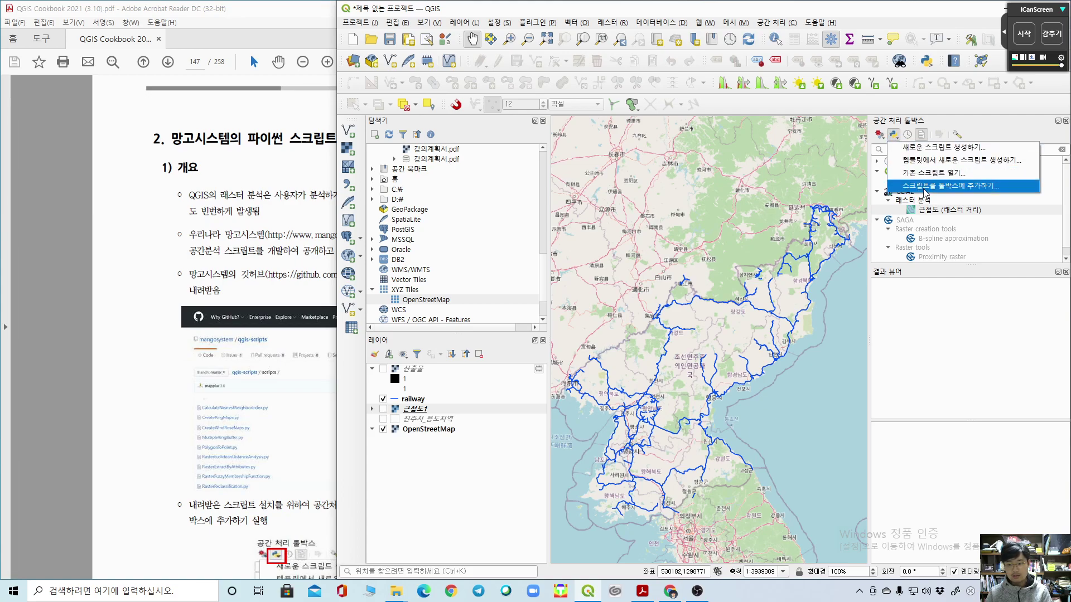
click(924, 189)
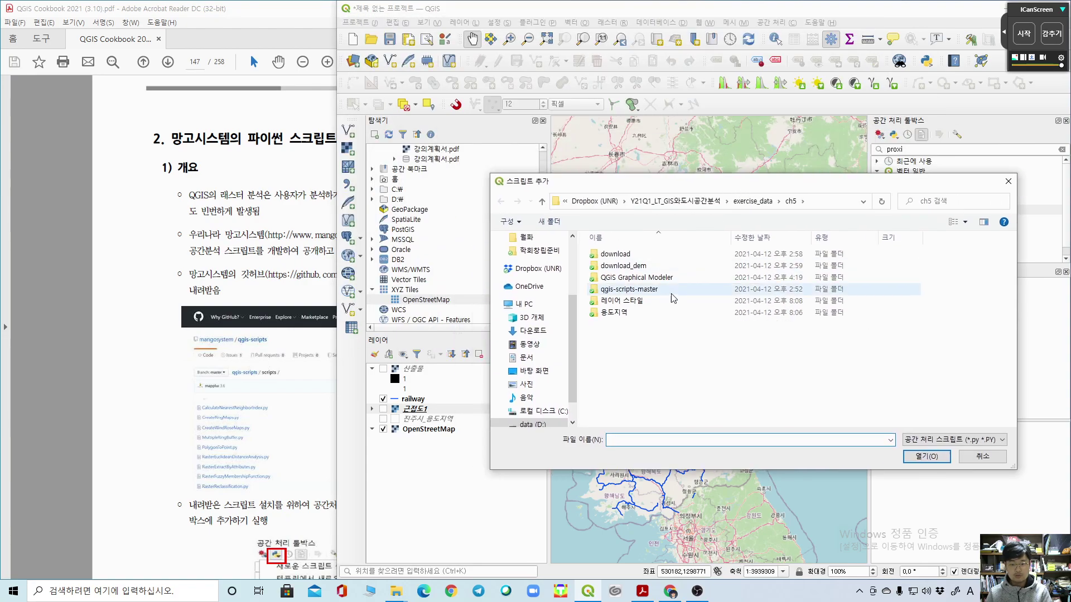
double_click(640, 290)
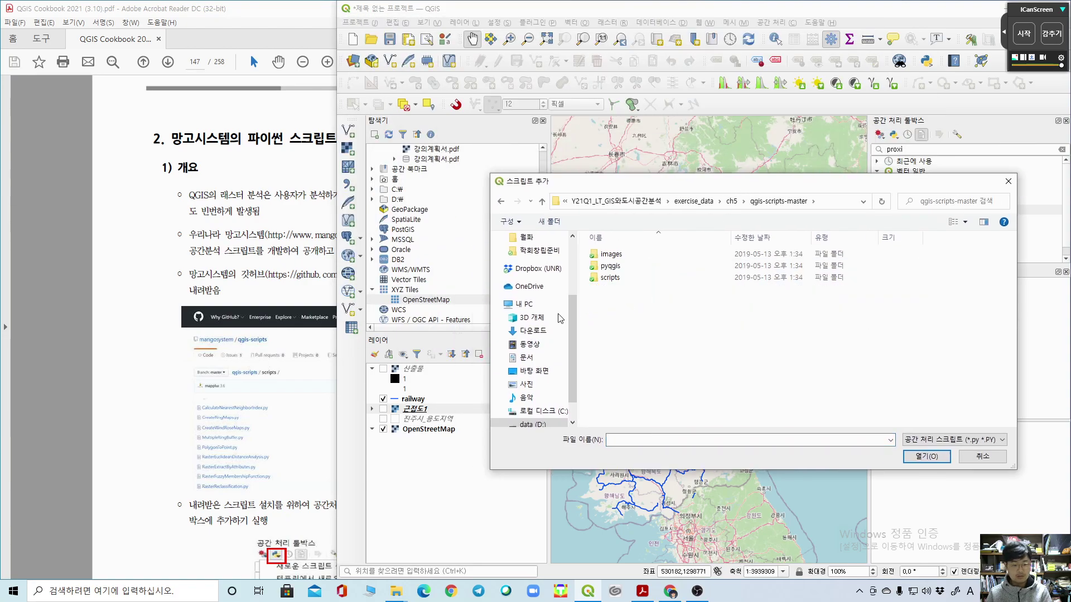
Step: Consult the cookbook's script-adding instructions, then open the scripts subfolder in the QGIS script chooser
click(41, 238)
scroll(43, 237, down, 5)
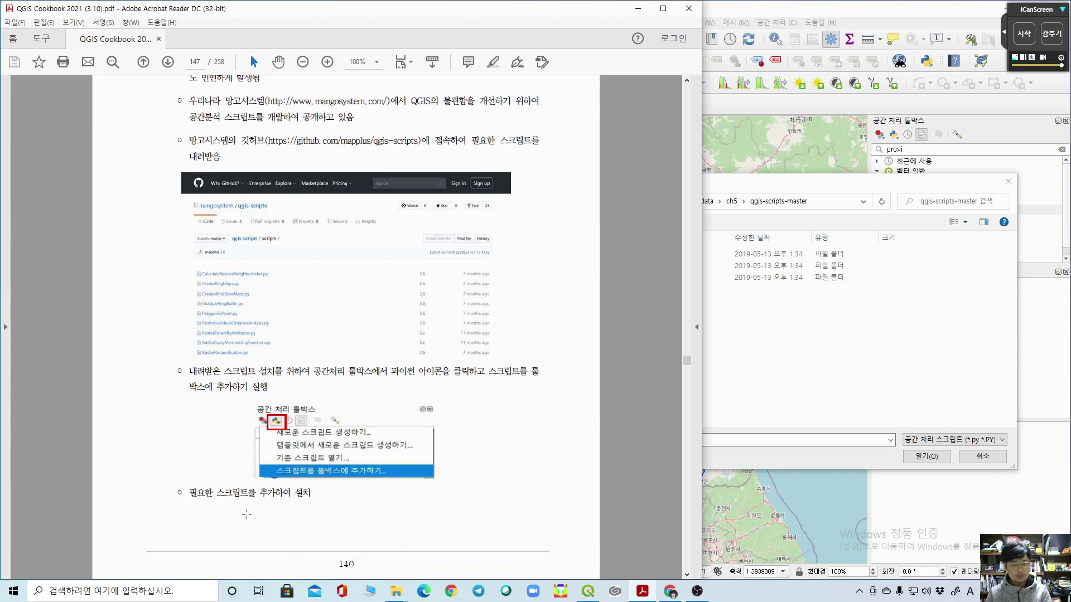
scroll(402, 492, down, 10)
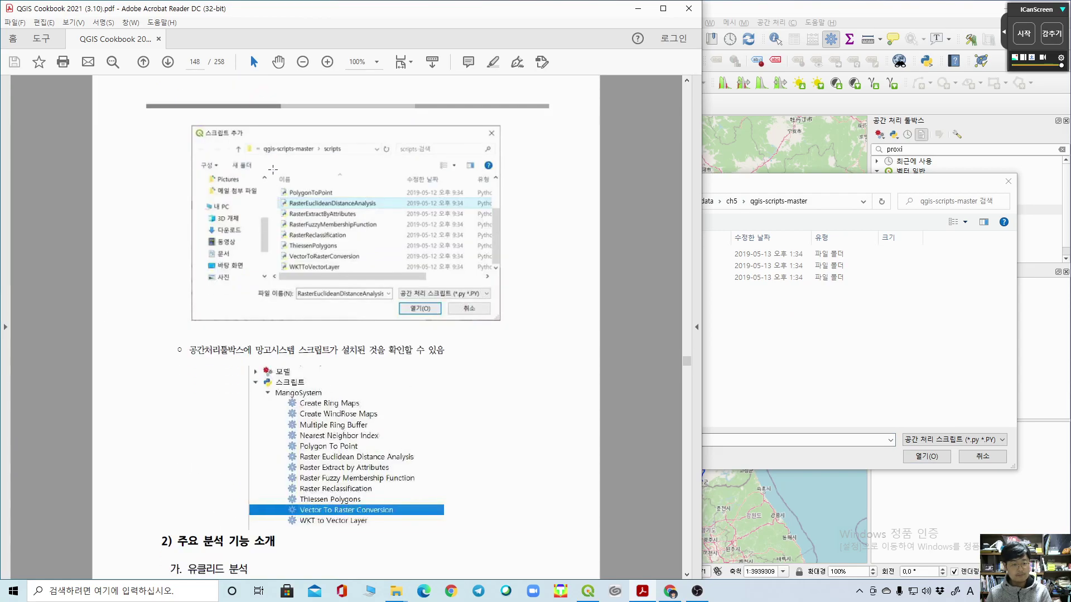
click(874, 355)
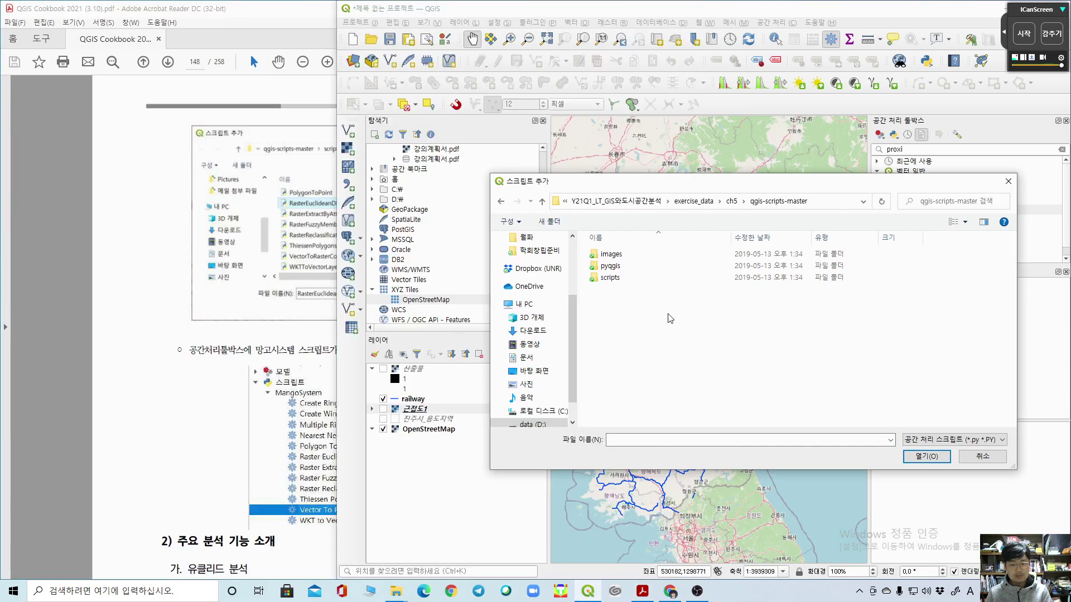
double_click(634, 278)
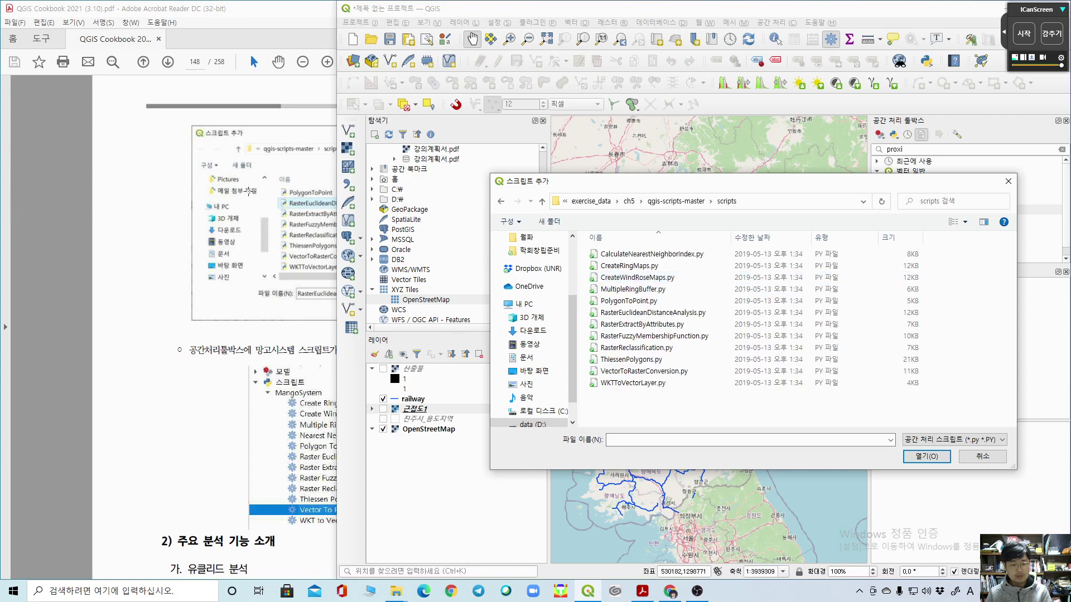
Step: Recheck the cookbook's example and add RasterEuclideanDistanceAnalysis.py to the processing toolbox
click(26, 253)
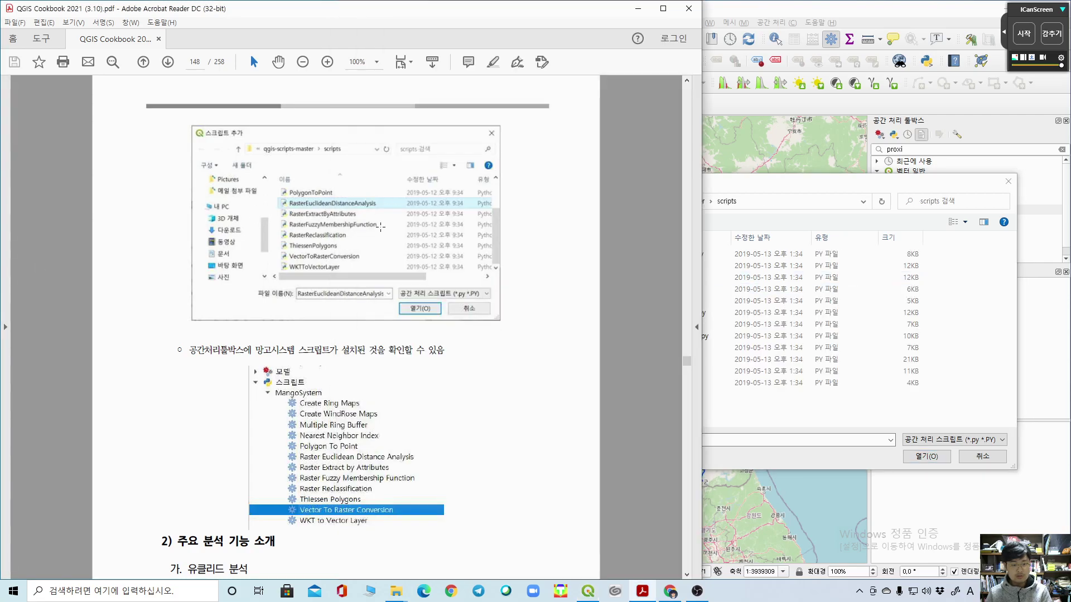
click(855, 417)
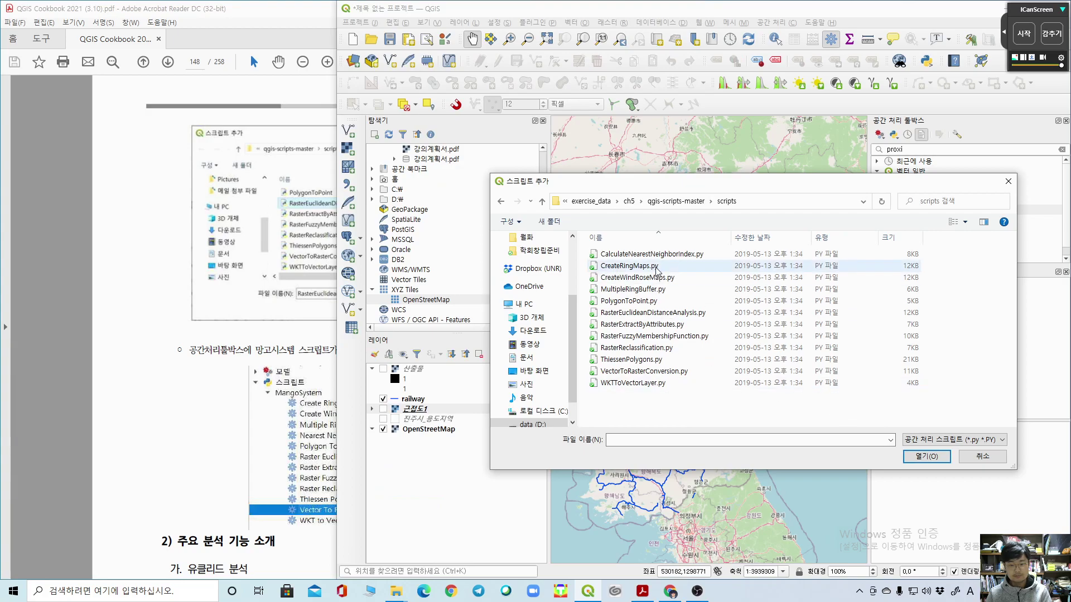
click(652, 312)
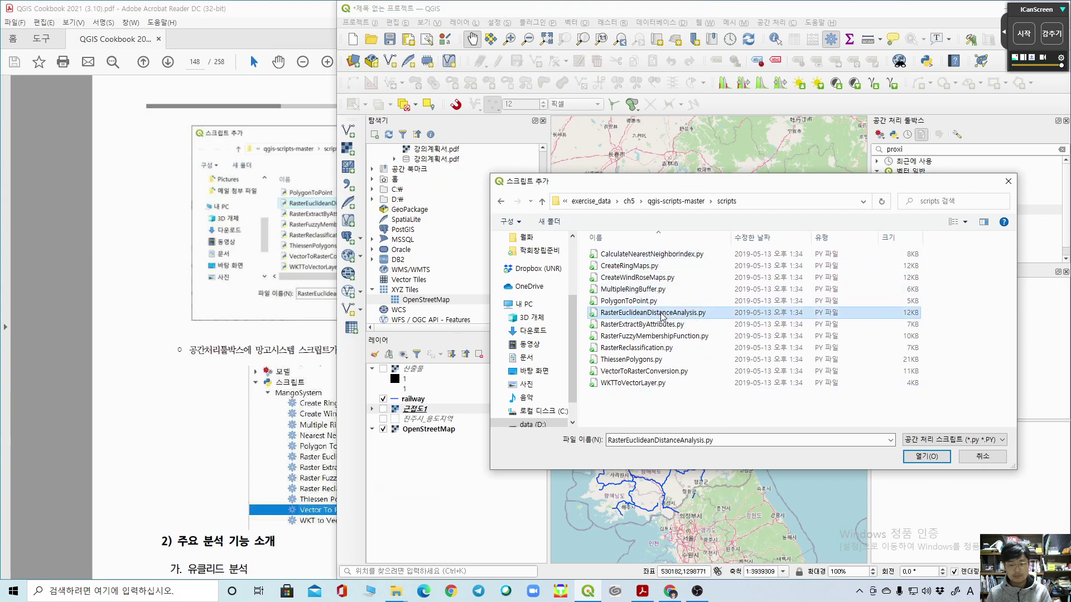
click(927, 456)
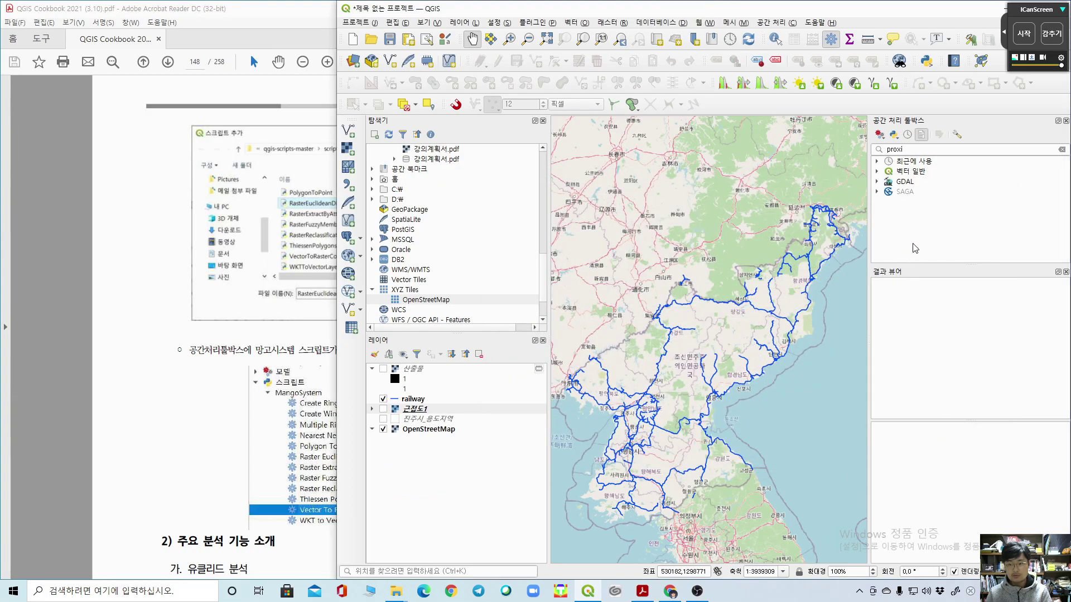
Step: Check the cookbook's installed-script example and look through the filtered toolbox's SAGA and GDAL groups for the script
click(36, 289)
scroll(51, 290, down, 1)
scroll(51, 290, down, 1)
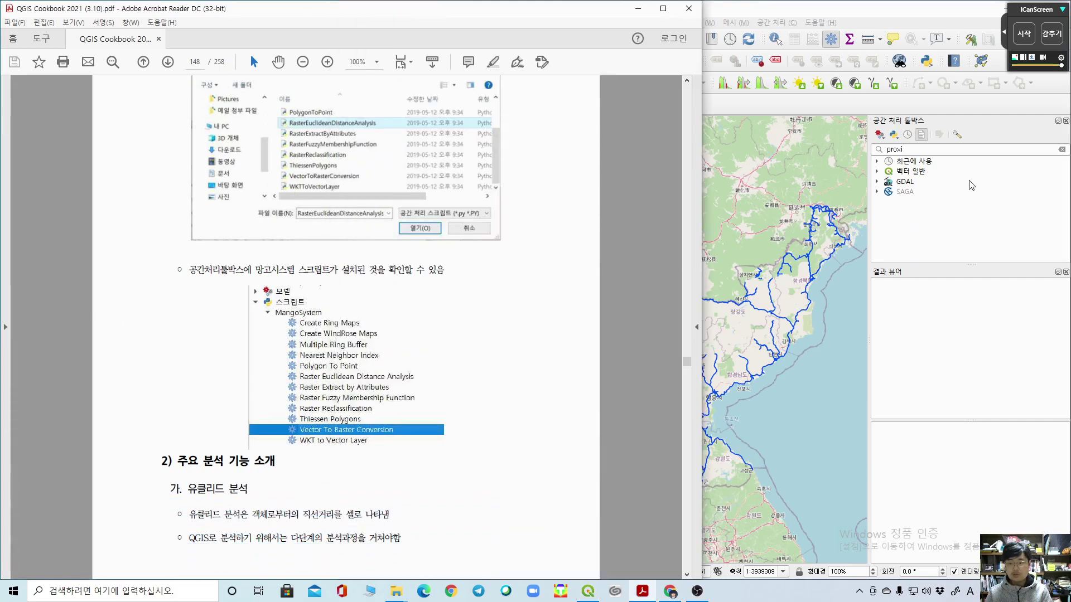
click(908, 221)
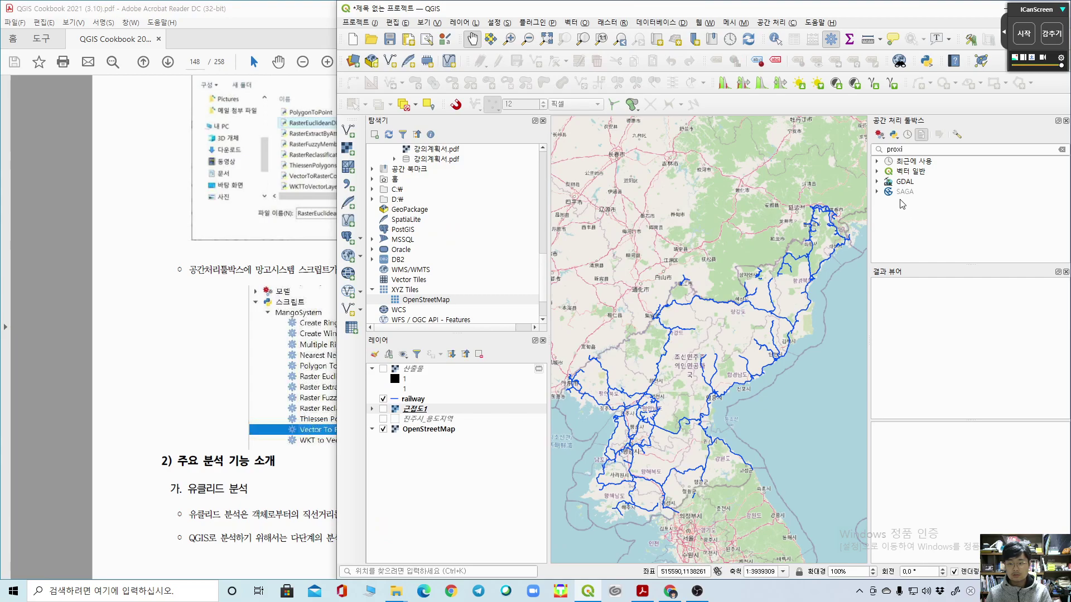
click(877, 192)
click(878, 183)
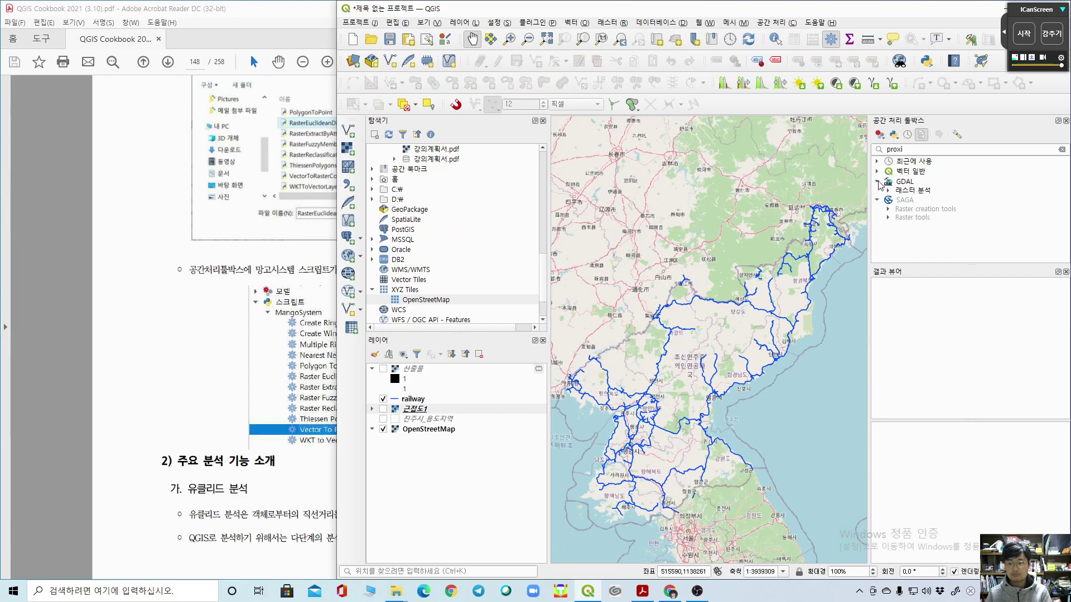
click(878, 183)
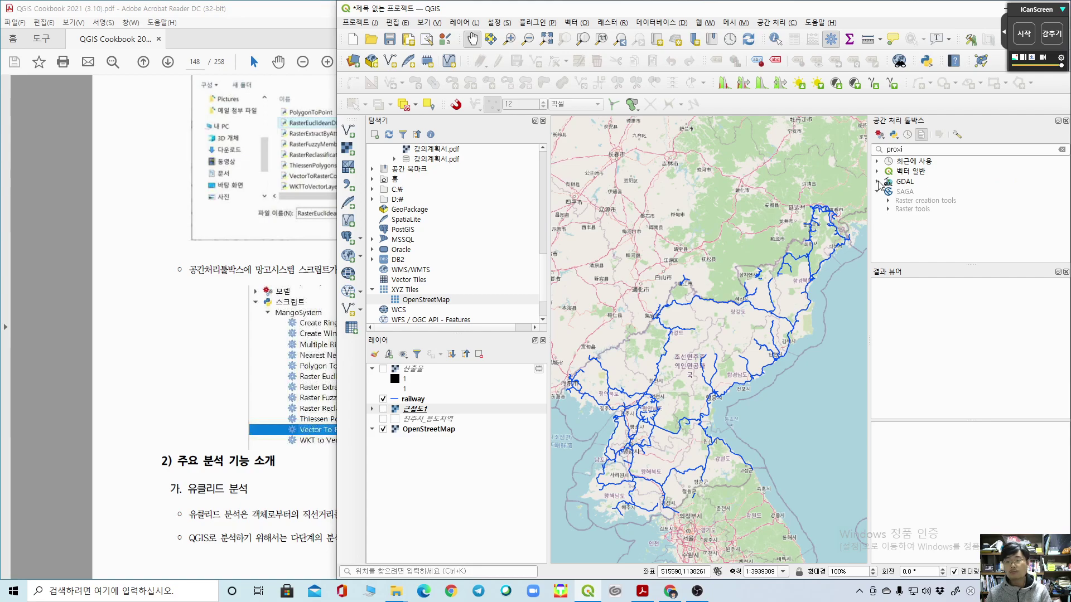
Step: Clear the toolbox search filter and expand 스크립트 > MangoSystem to locate Raster Euclidean Distance Analysis
click(1061, 150)
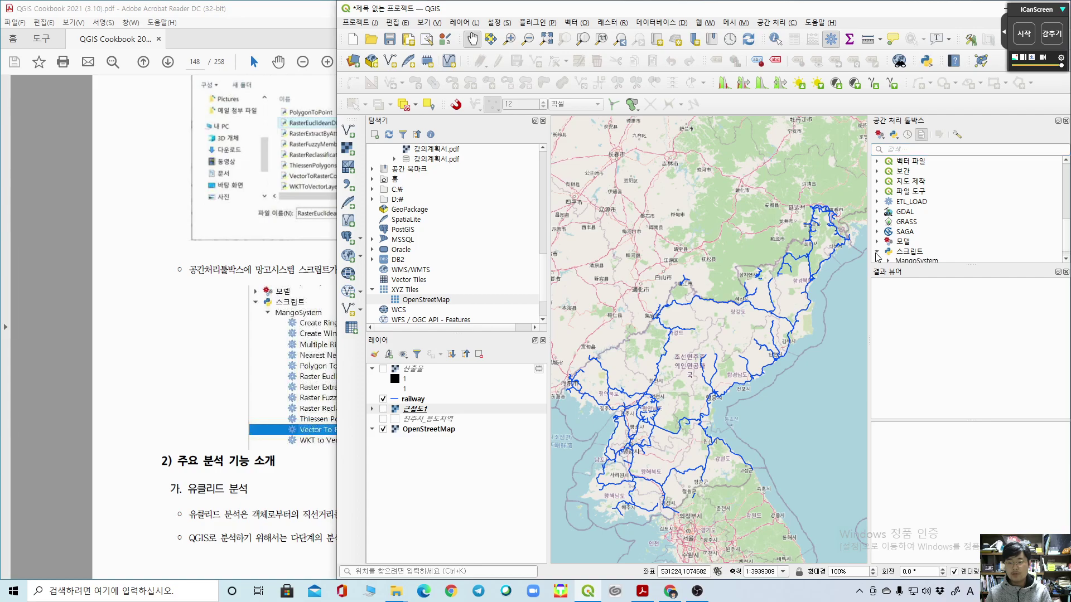
click(877, 251)
double_click(905, 250)
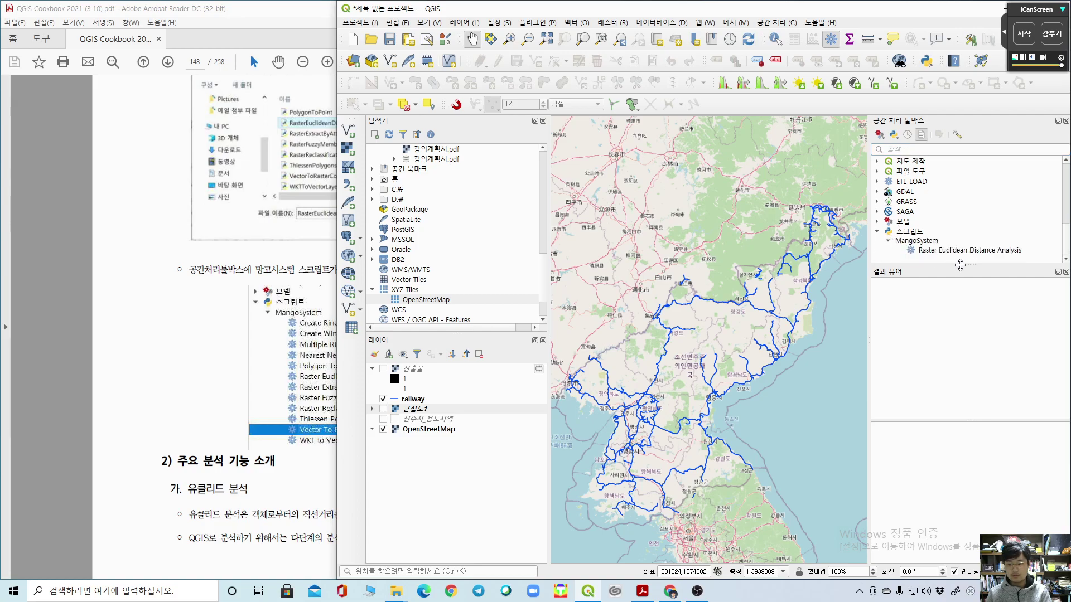
click(967, 251)
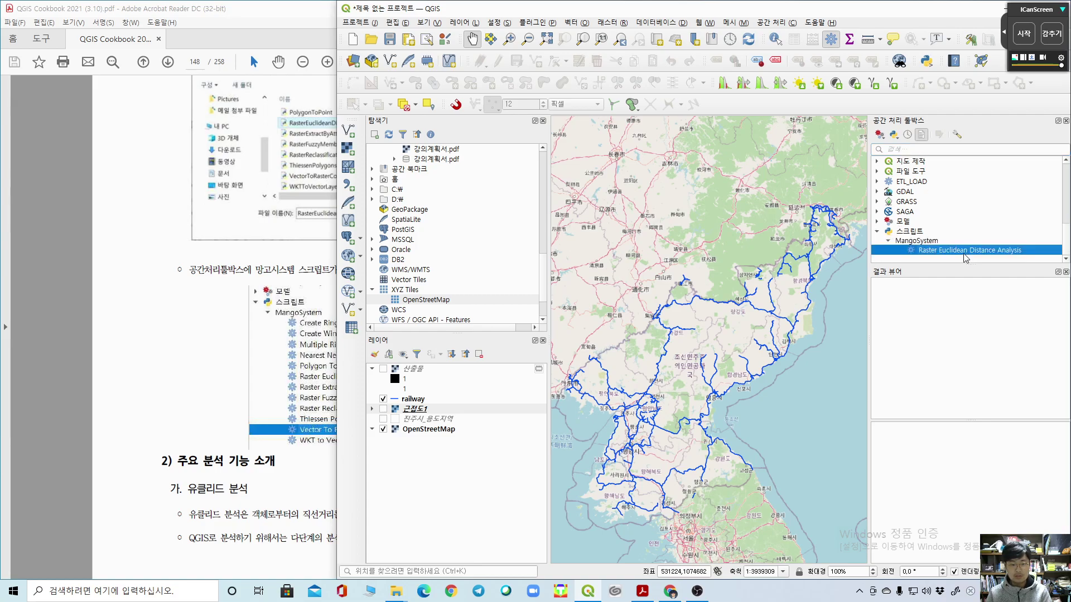
scroll(962, 243, up, 7)
scroll(914, 190, down, 6)
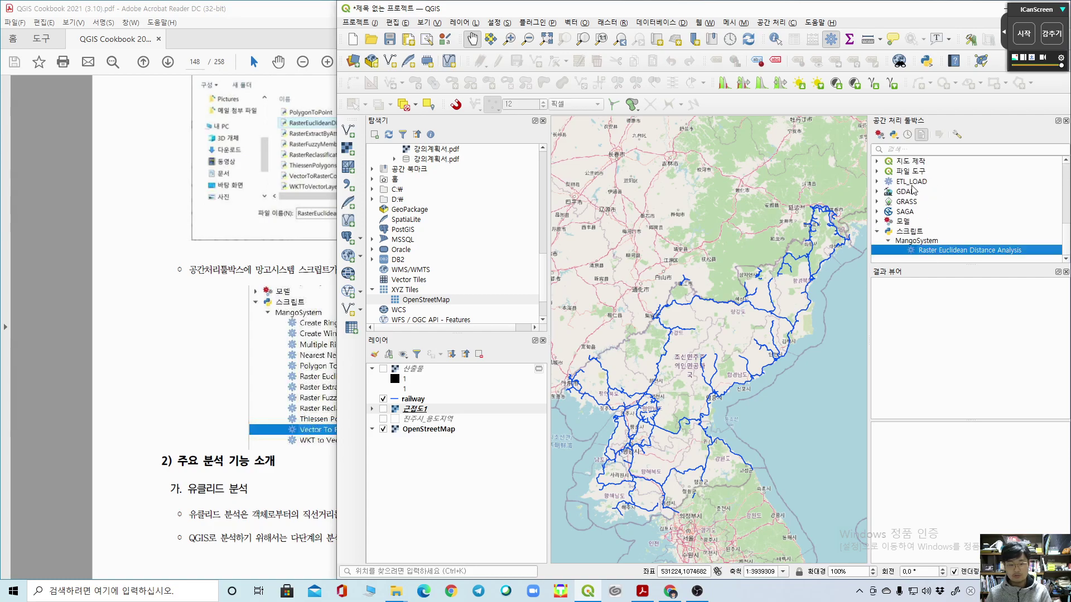
Step: Compare the toolbox with the cookbook's MangoSystem list and add all Python files from the scripts folder to the toolbox
click(33, 293)
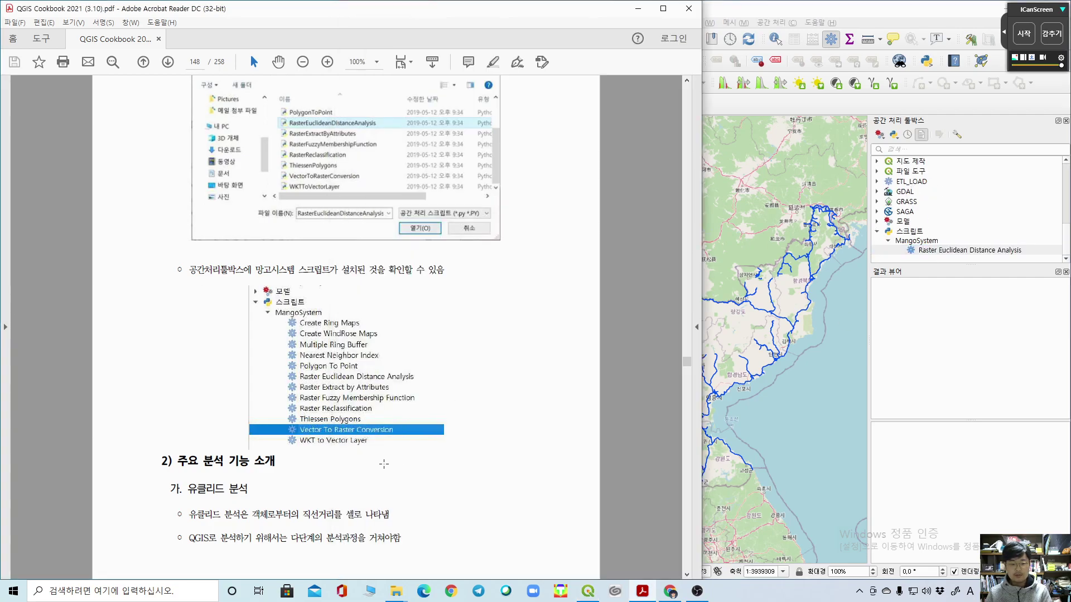
scroll(72, 306, down, 3)
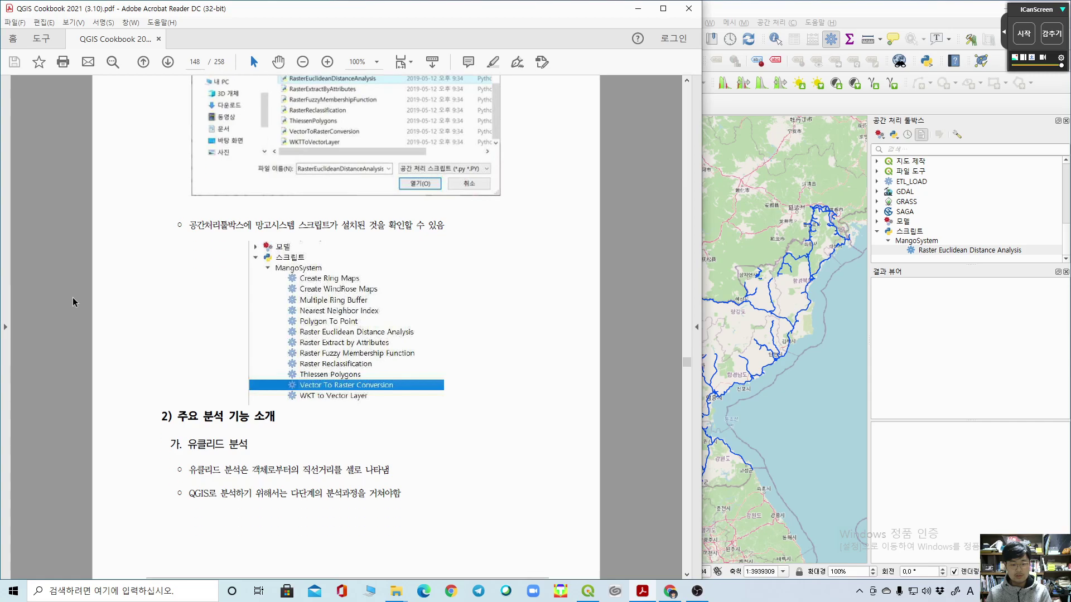
click(916, 198)
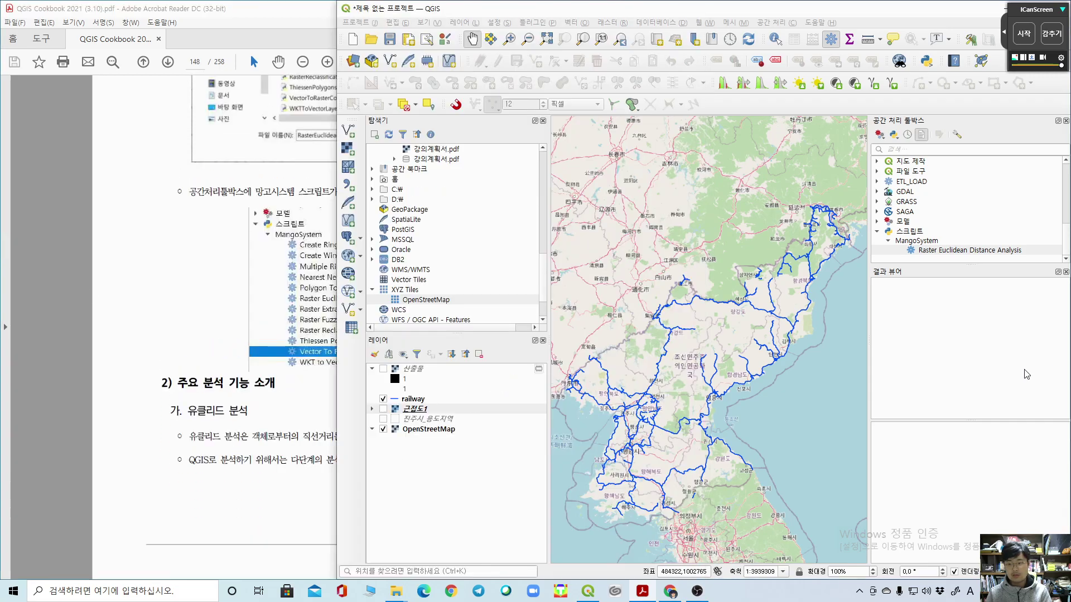
click(893, 134)
click(948, 187)
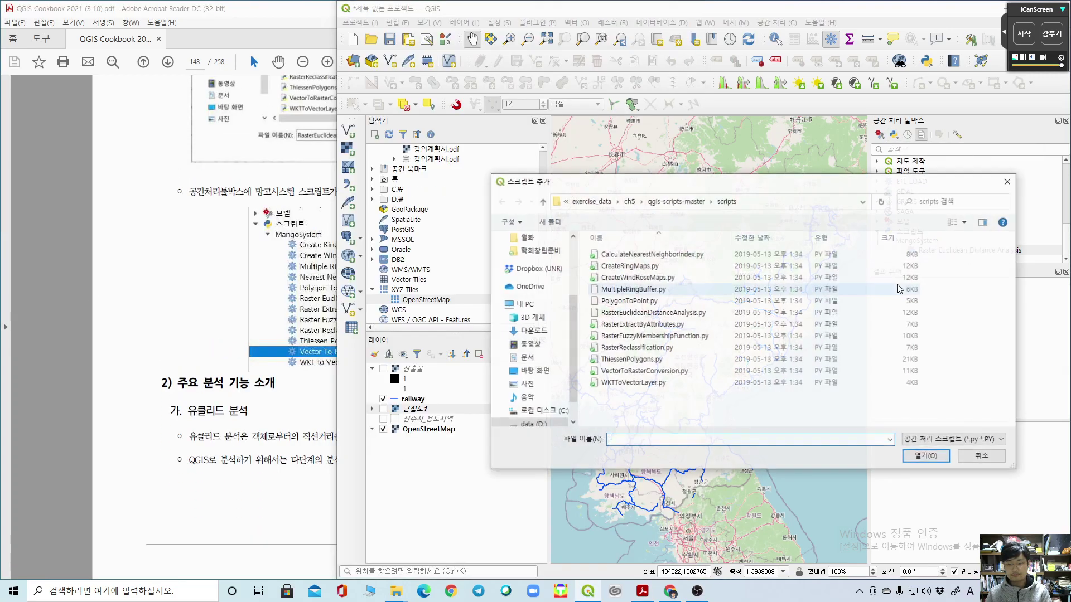
drag(915, 407, 583, 245)
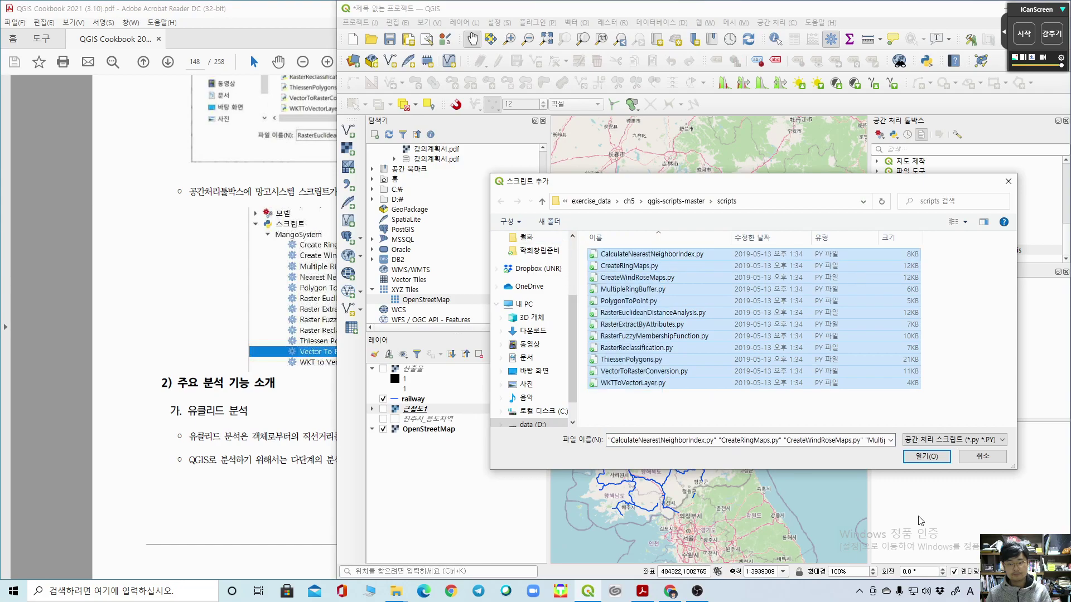
click(926, 457)
Step: Expand the MangoSystem script group, compare it with the cookbook's list, and enlarge the processing toolbox to show all its scripts
click(878, 251)
click(888, 253)
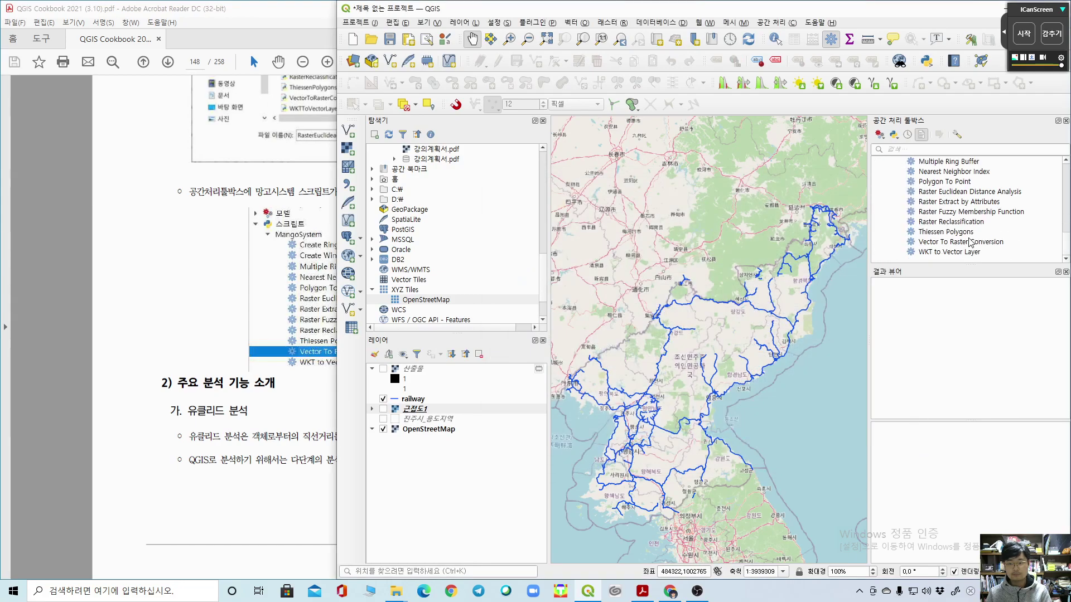
scroll(972, 241, up, 2)
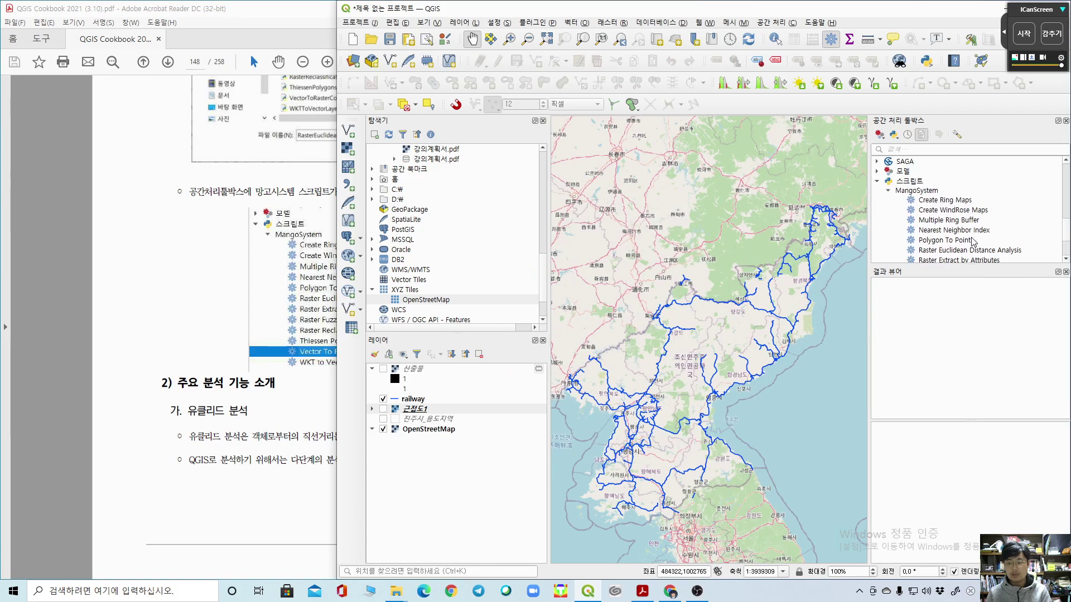
click(53, 336)
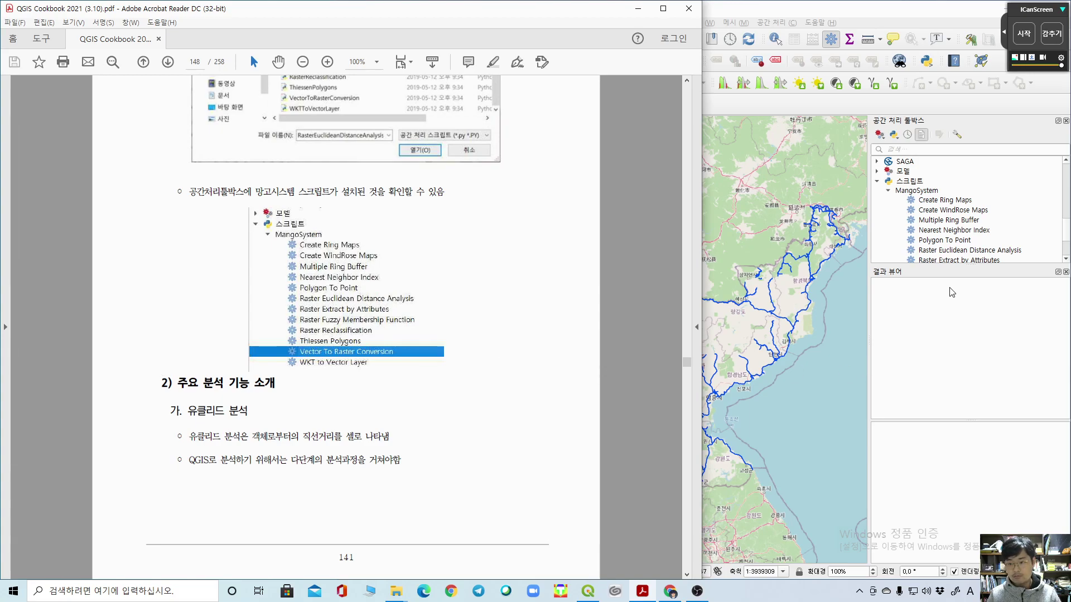
drag(983, 266, 983, 379)
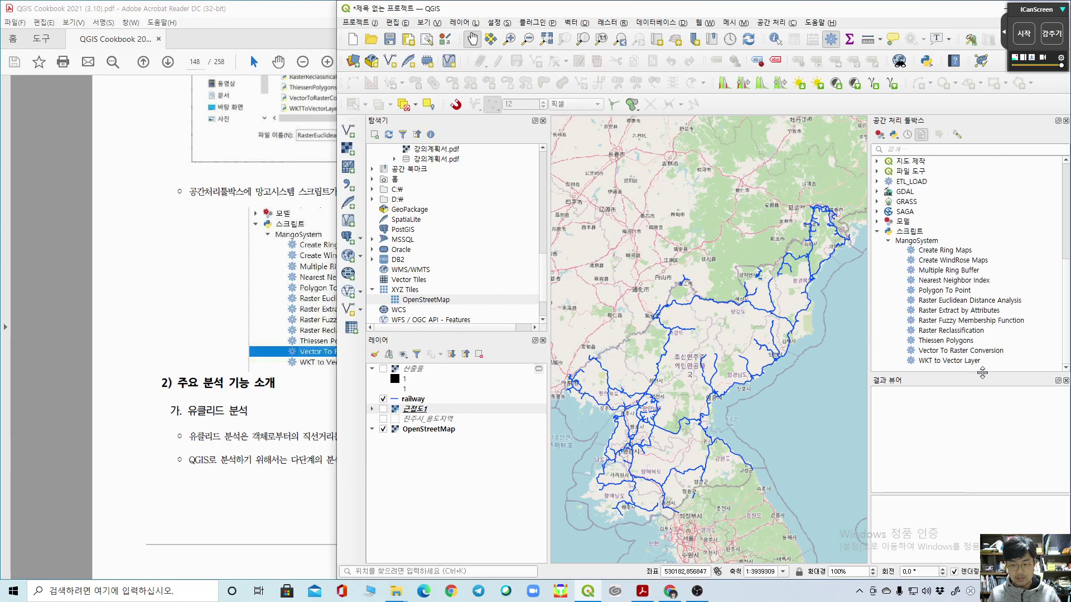
Step: Follow the cookbook's Euclidean analysis section and open the MangoSystem Raster Euclidean Distance Analysis tool
click(33, 323)
scroll(28, 301, down, 10)
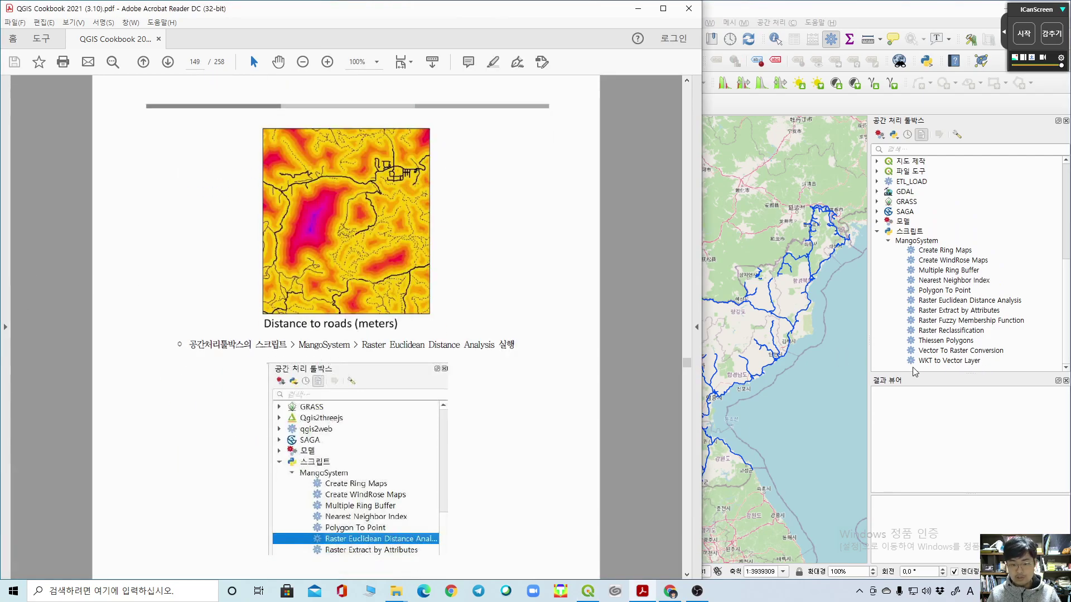
click(955, 302)
double_click(961, 302)
drag(850, 200, 843, 177)
Step: Examine the cookbook's example parameters and instructions for Raster Euclidean Distance Analysis
click(15, 346)
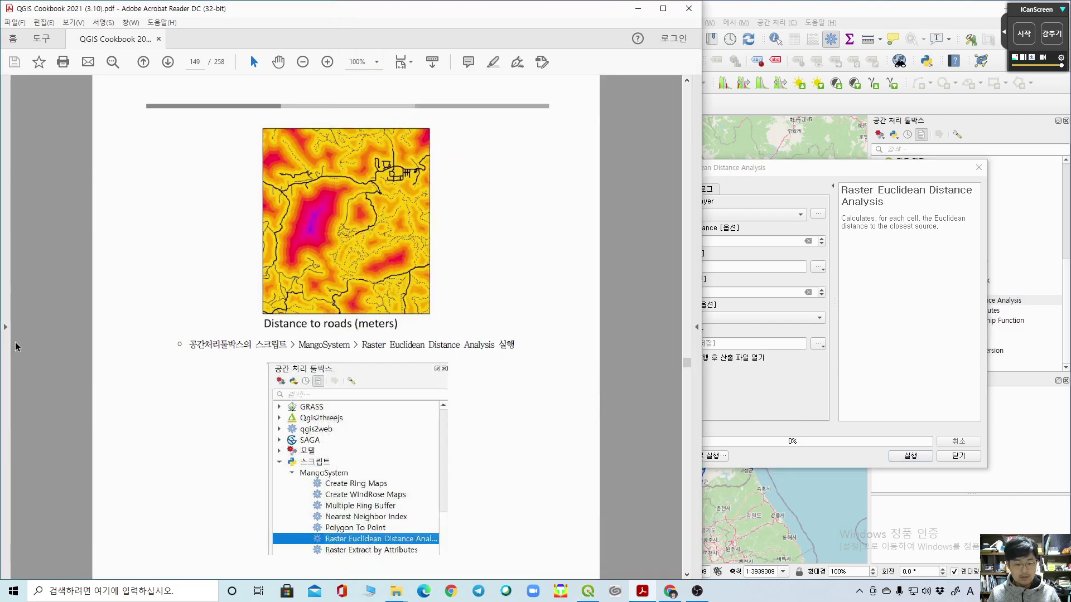
scroll(150, 335, down, 10)
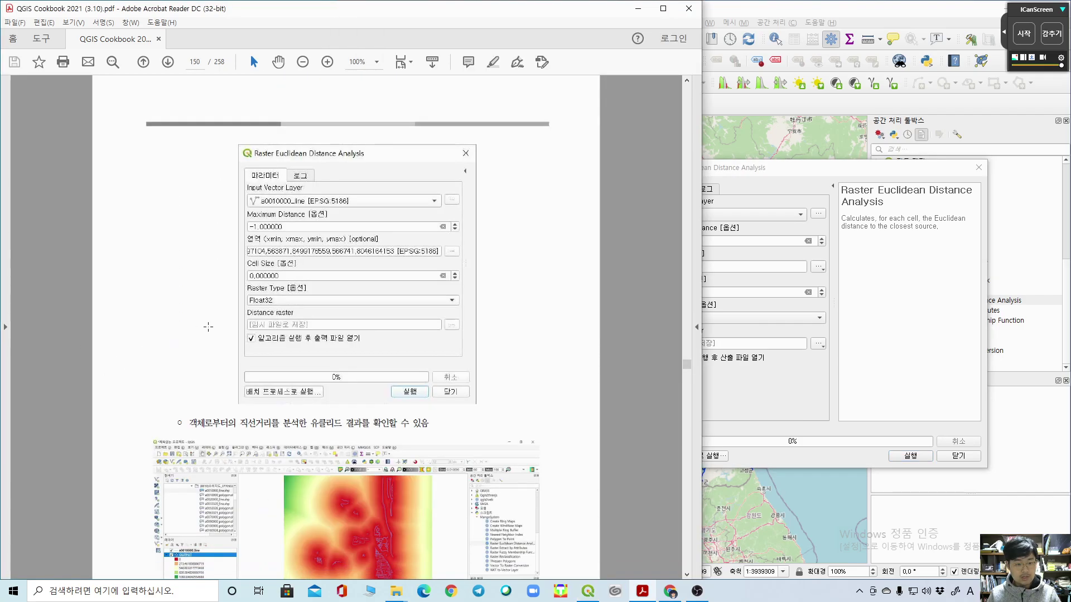
scroll(92, 258, up, 5)
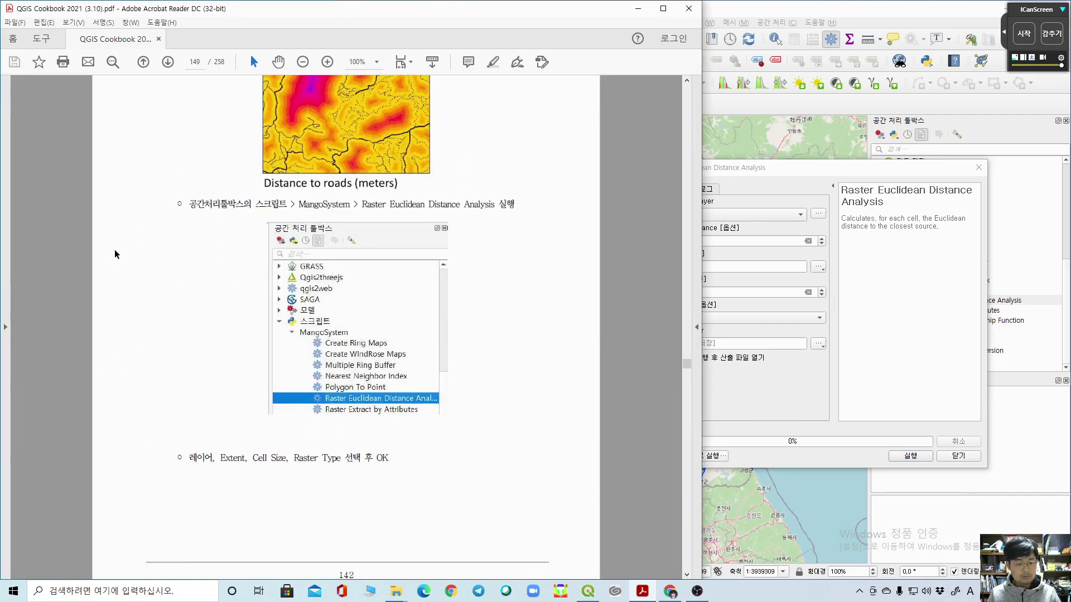
scroll(418, 213, down, 5)
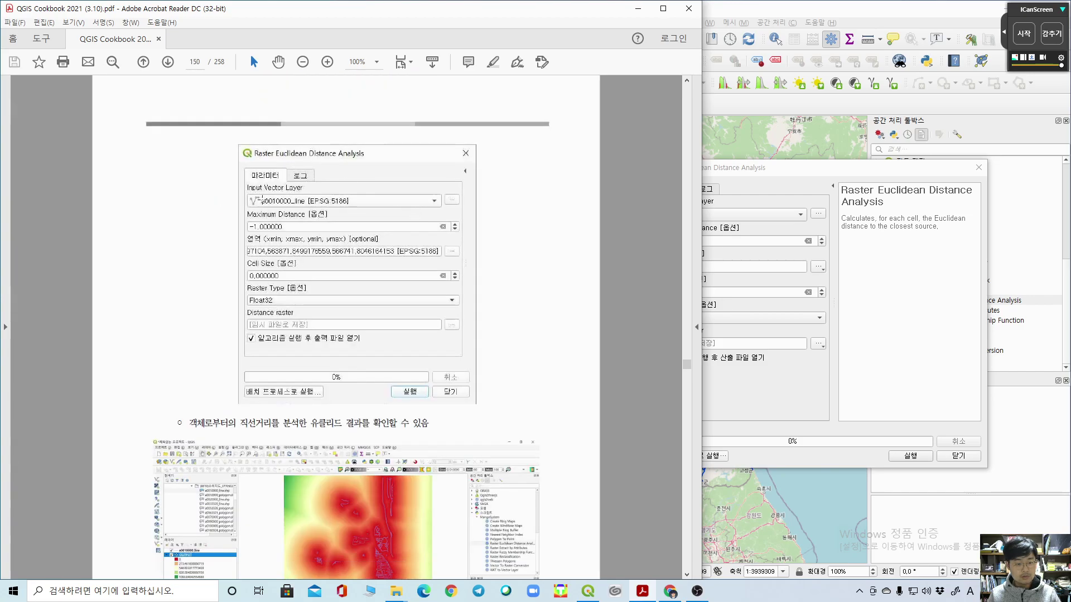
Step: Start choosing a file for the Input Vector Layer and check the cookbook's Raster Euclidean Distance Analysis example for the layer it uses
click(804, 216)
click(804, 216)
click(818, 213)
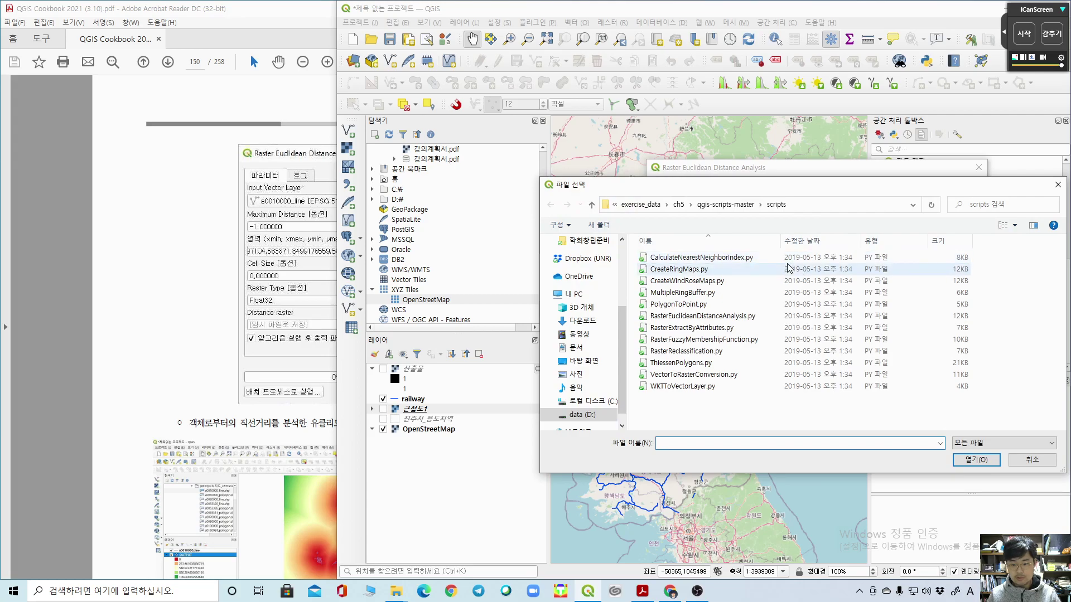
click(679, 205)
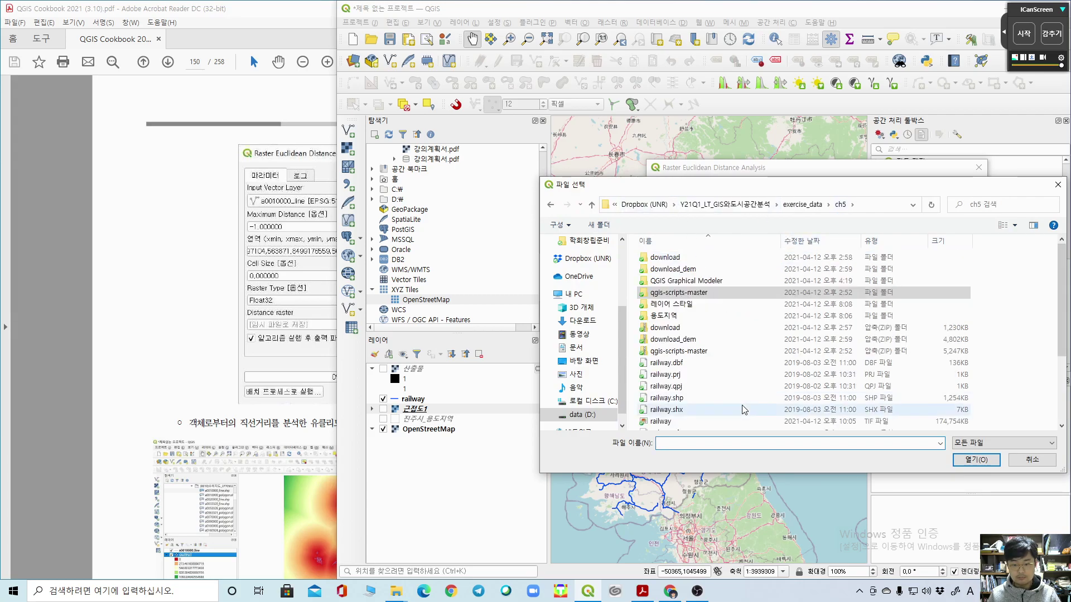
scroll(743, 410, down, 3)
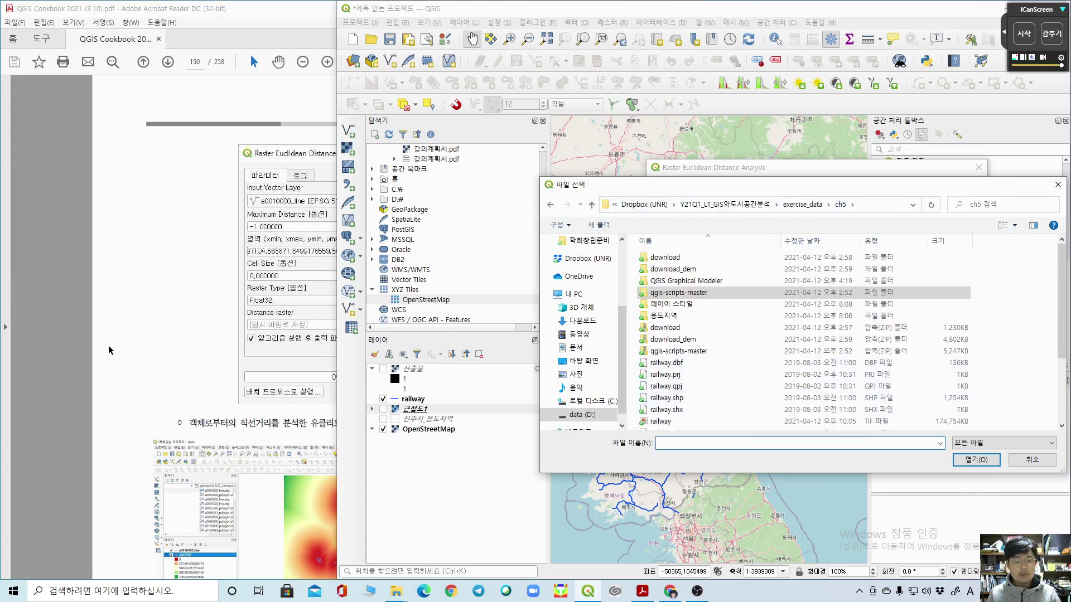
click(29, 296)
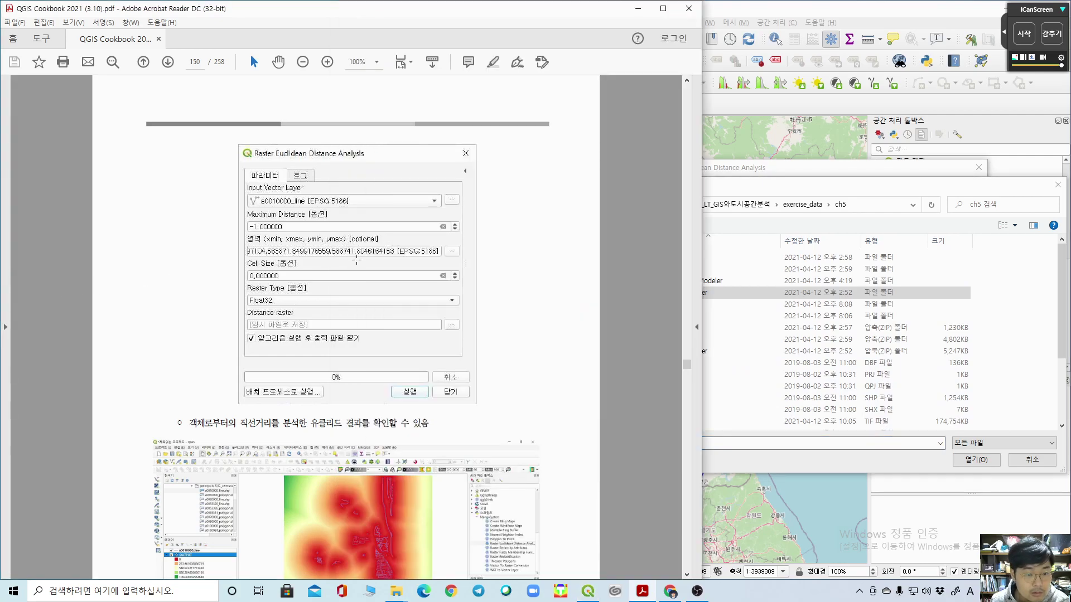
scroll(360, 259, up, 10)
scroll(369, 256, down, 10)
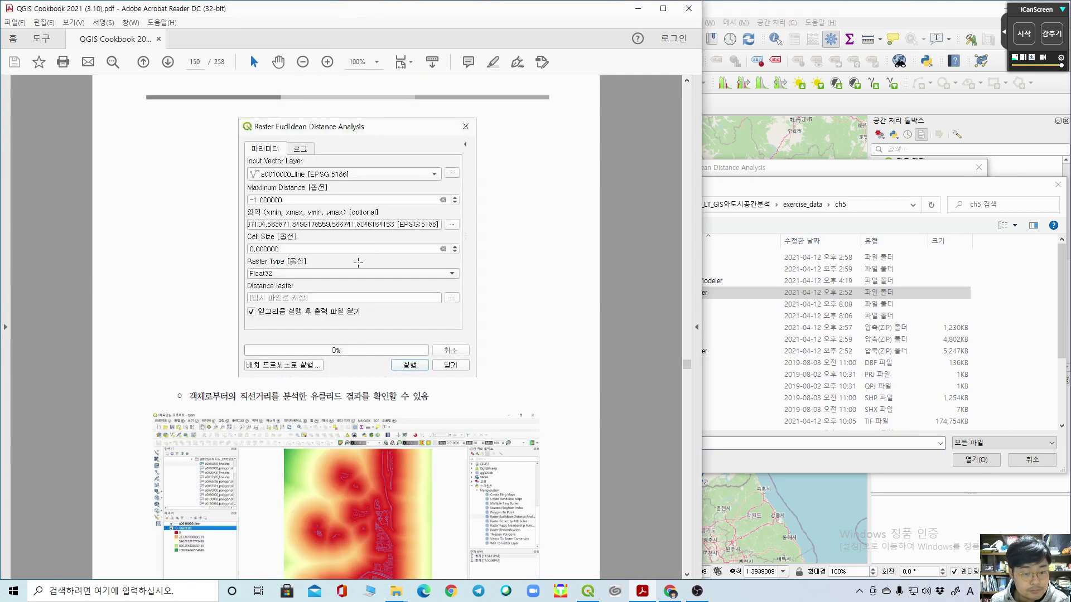
scroll(358, 265, down, 5)
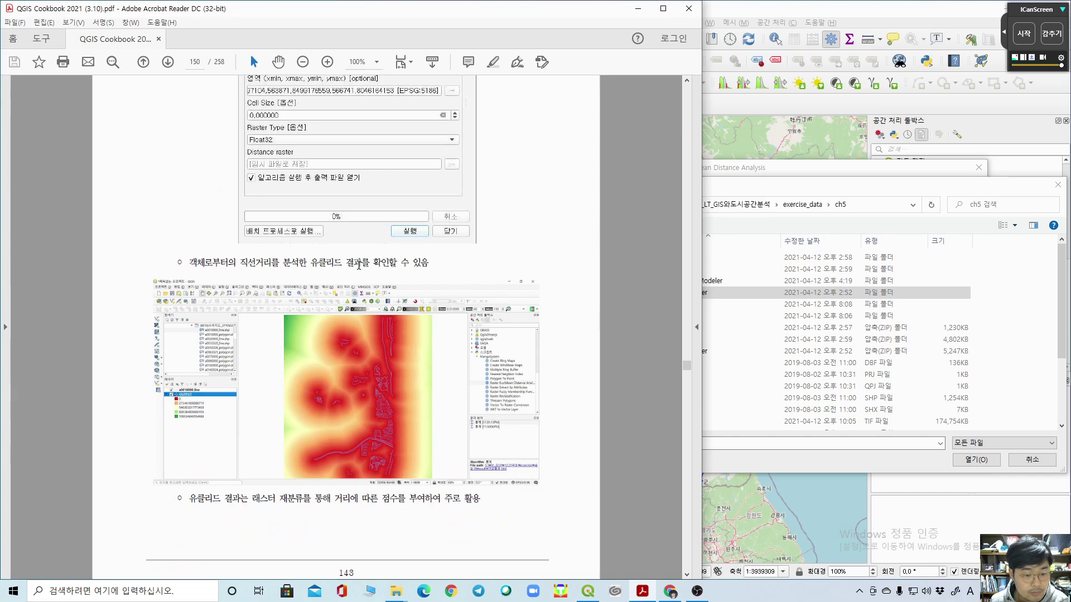
scroll(359, 265, up, 1)
Step: Search the ch4 and ch3 folders of exercise_data for the cookbook's a0010000_line layer
click(815, 204)
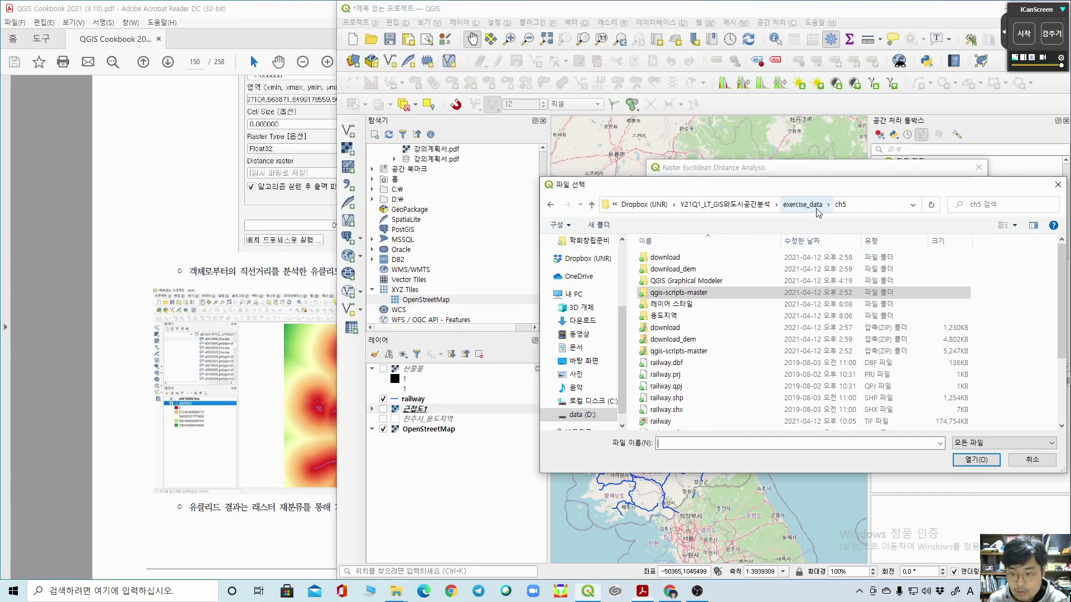
double_click(670, 282)
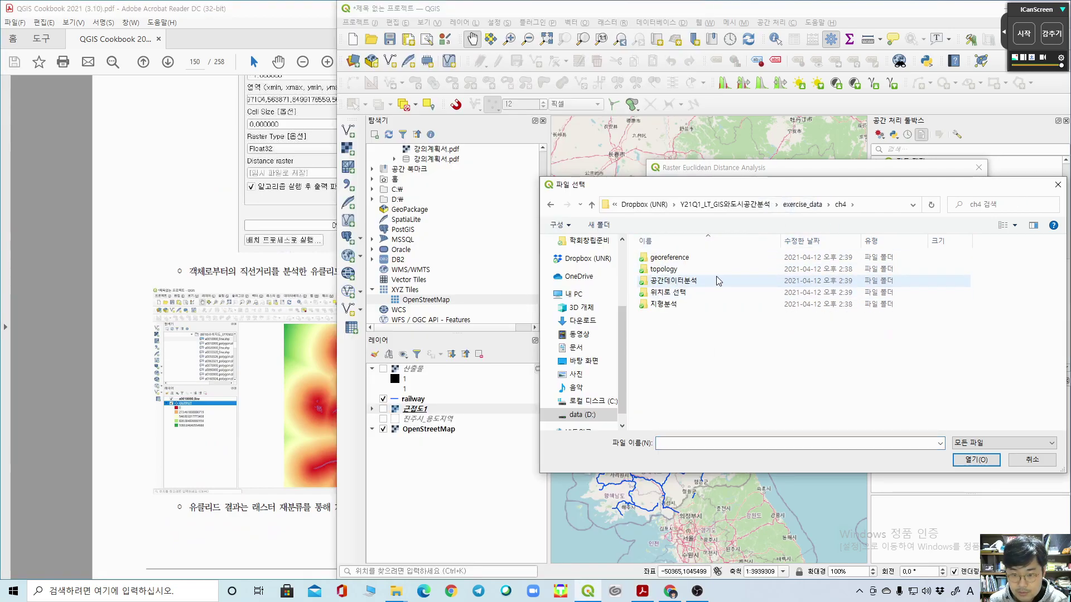
click(795, 205)
double_click(764, 280)
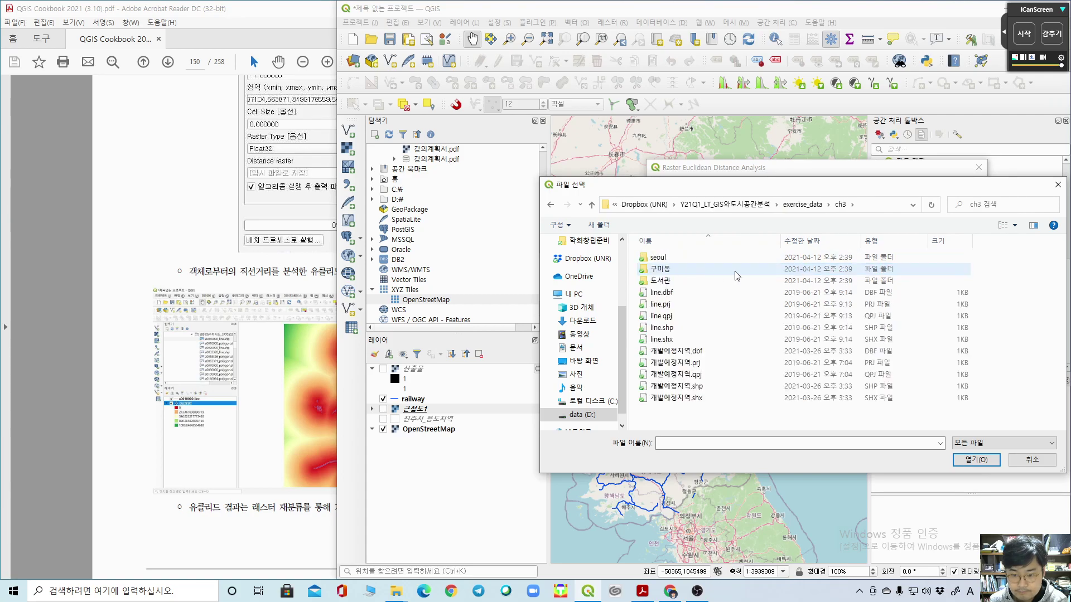
click(803, 205)
Step: Choose a0010000_line.shp from the (B010)수치지도 map sheet folder in ch2's 수치지도 as the Input Vector Layer
double_click(742, 269)
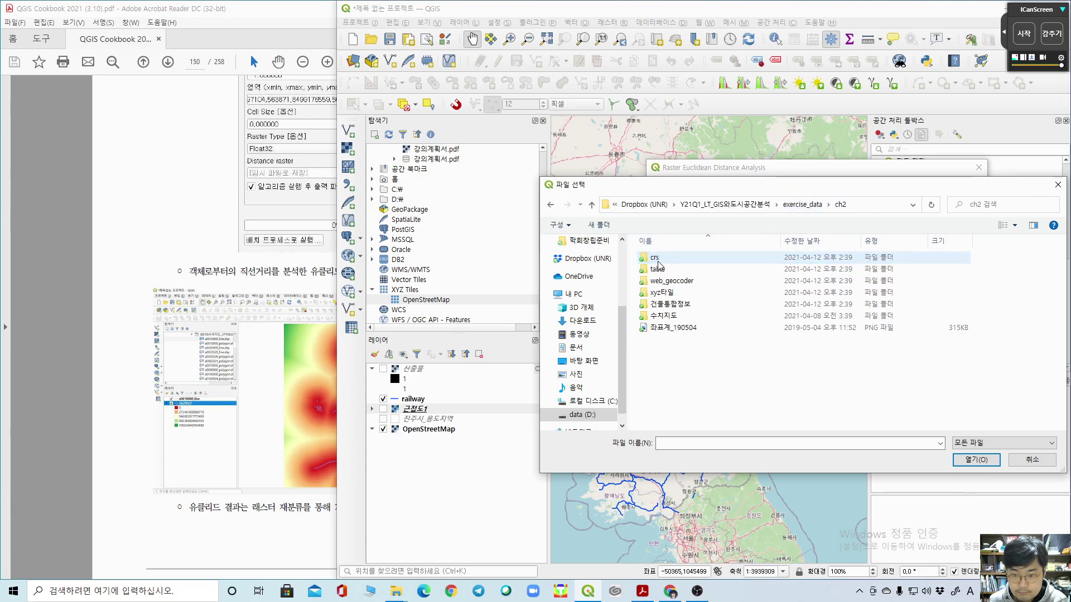
double_click(710, 316)
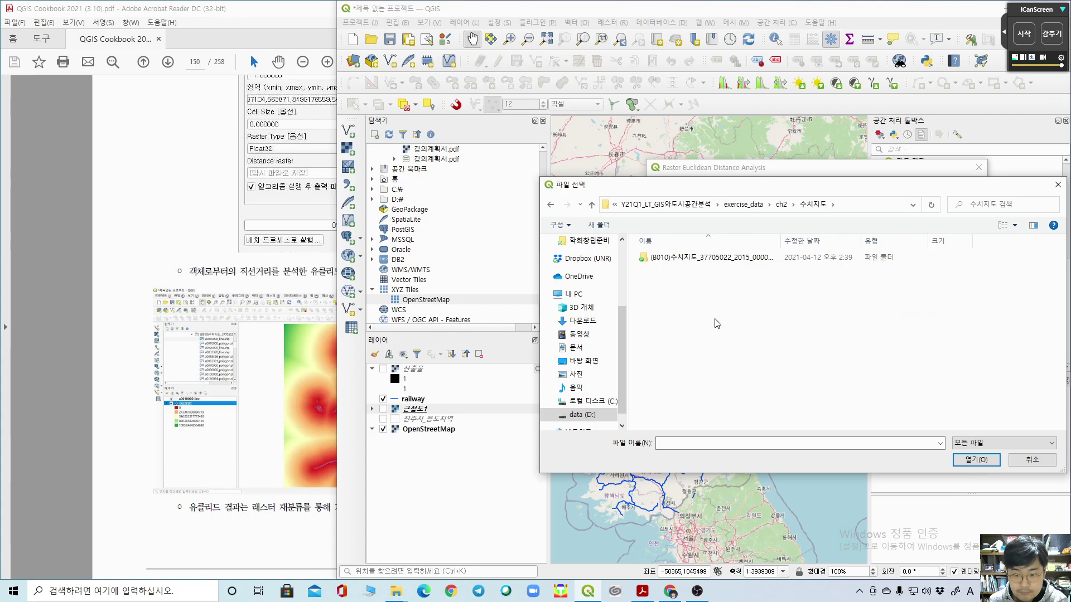
double_click(747, 257)
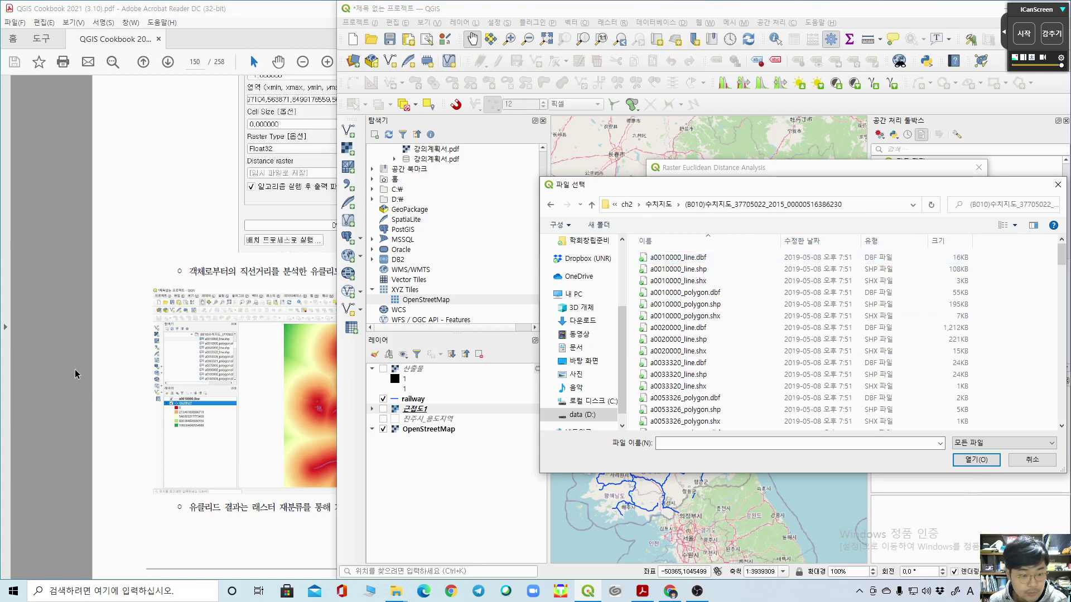
scroll(308, 111, up, 3)
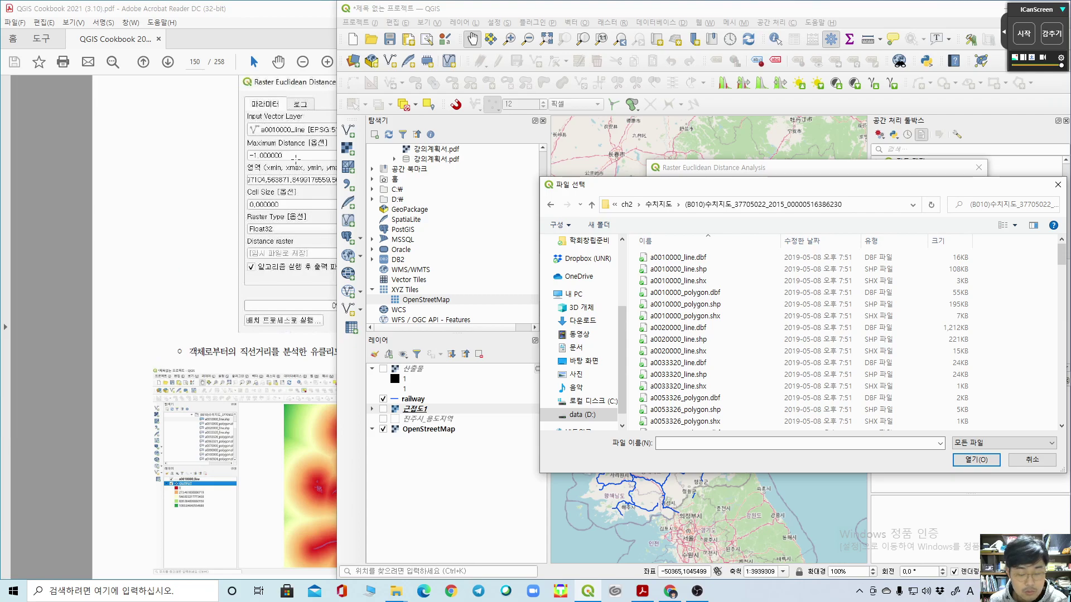
click(677, 269)
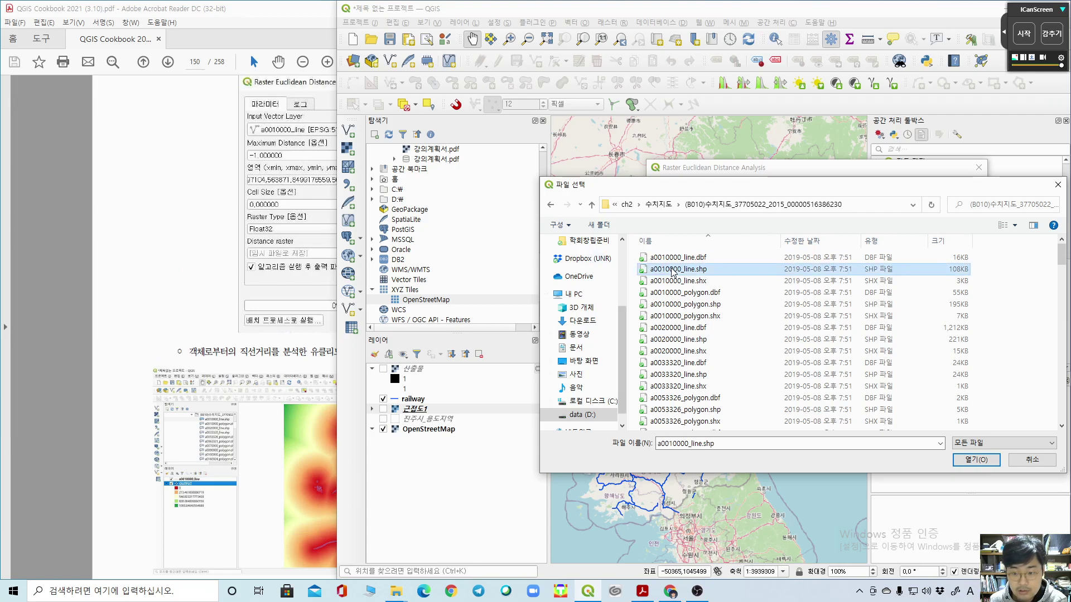
click(976, 460)
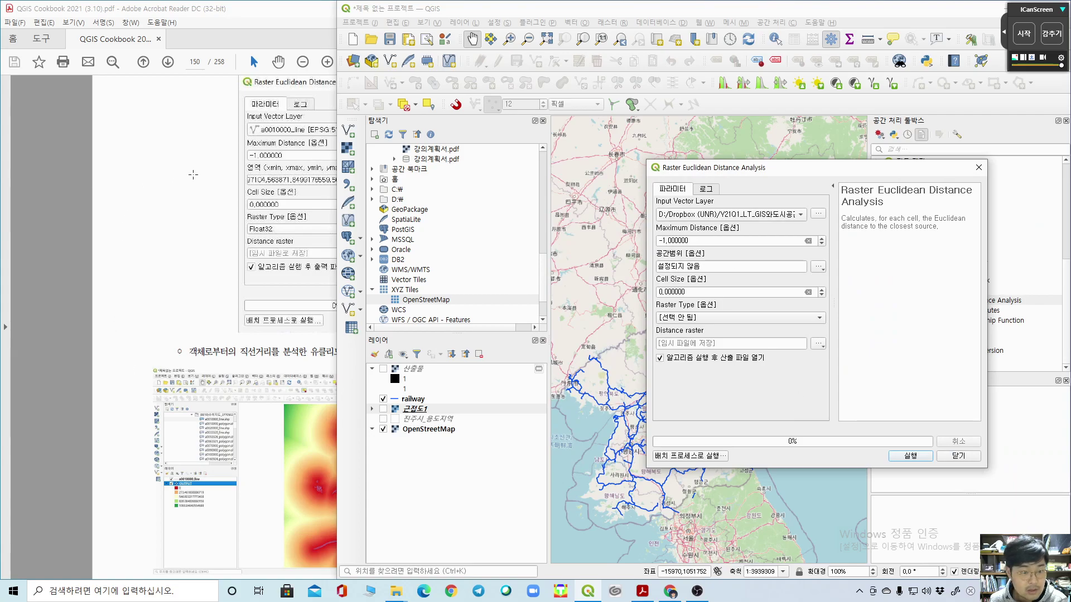
click(818, 266)
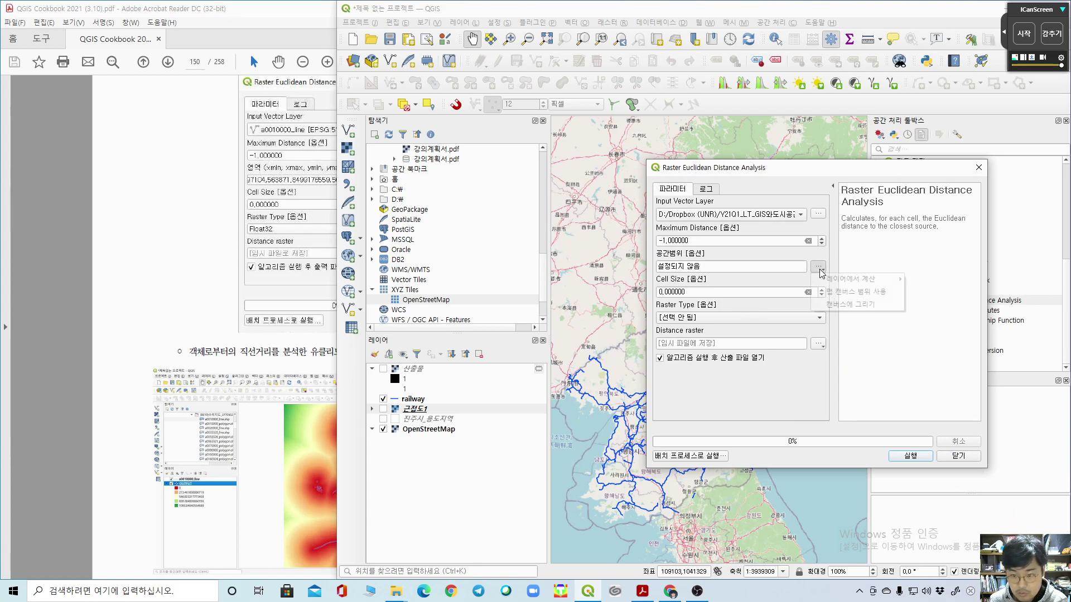
mouse_move(842, 284)
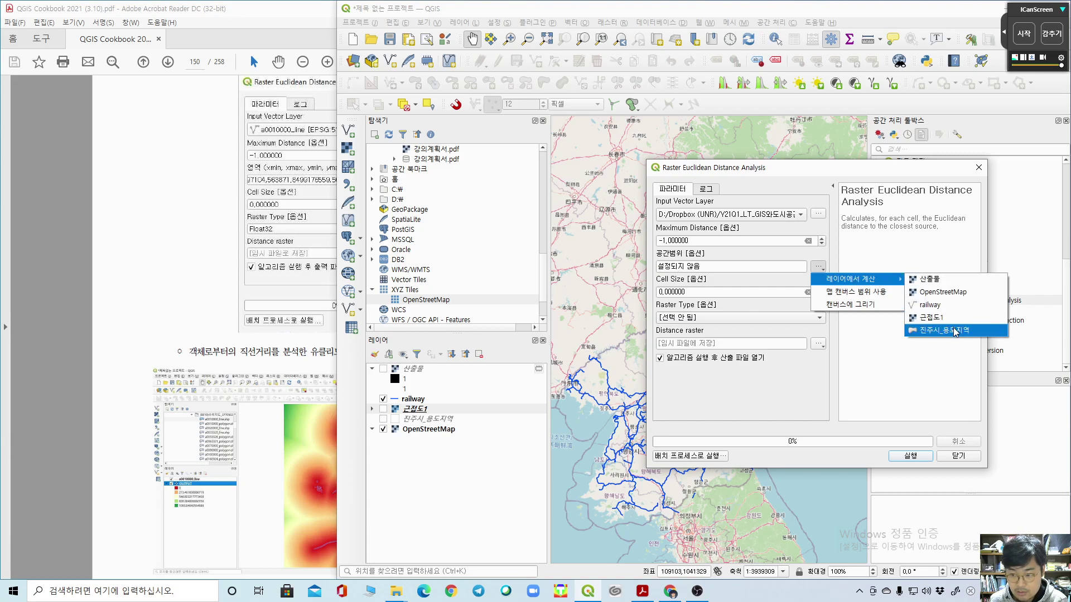
click(753, 393)
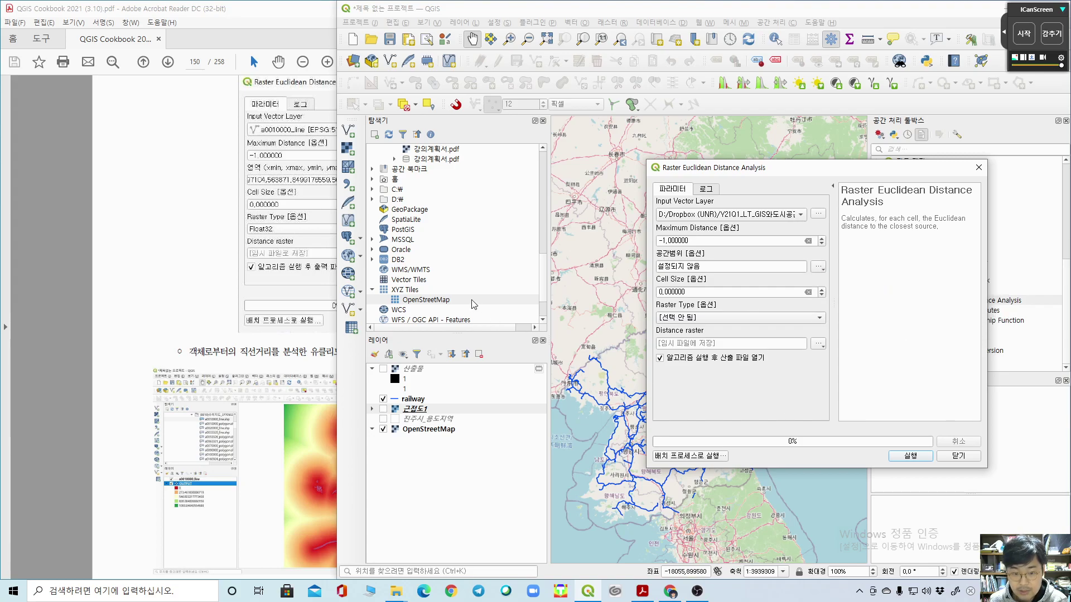
Step: Add a0010000_line.shp from the ch2 수치지도 map sheet folder to the project as a layer
drag(934, 172, 960, 329)
scroll(413, 226, up, 10)
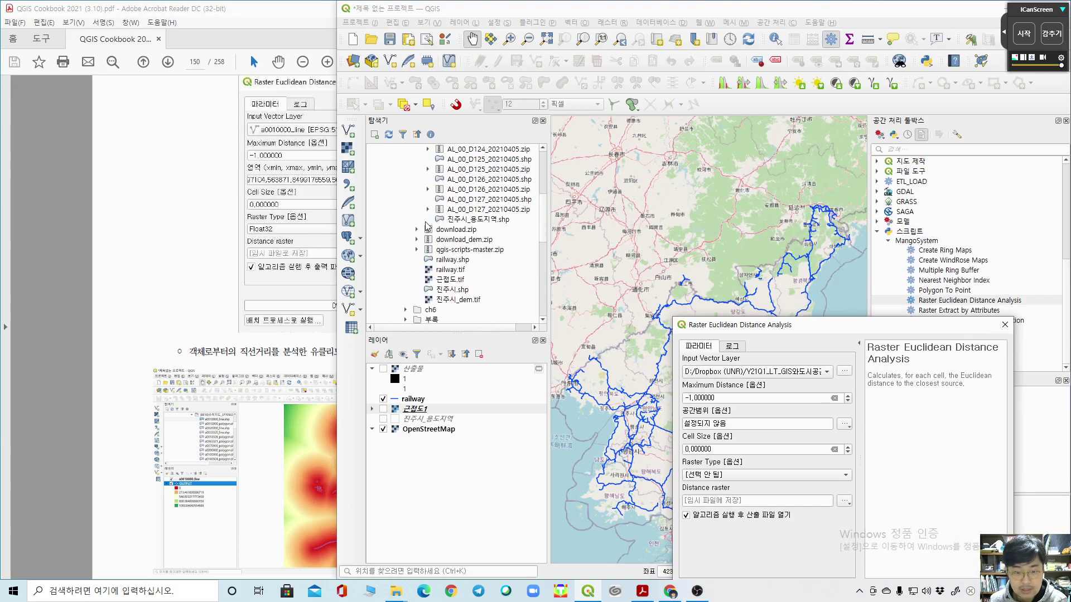
click(405, 189)
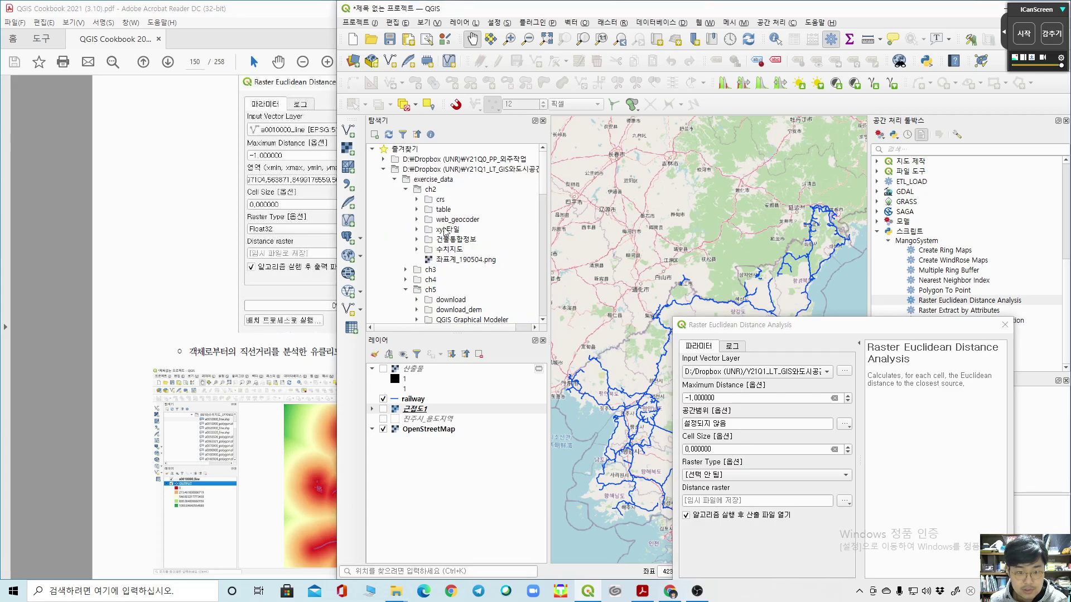
click(417, 249)
double_click(438, 260)
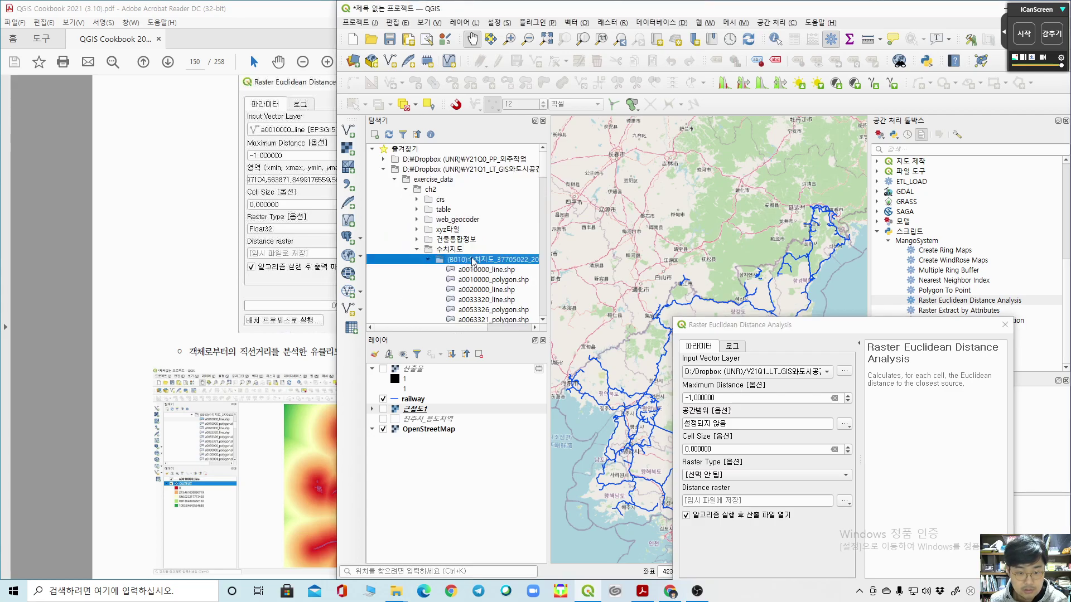
click(508, 271)
drag(512, 275, 560, 312)
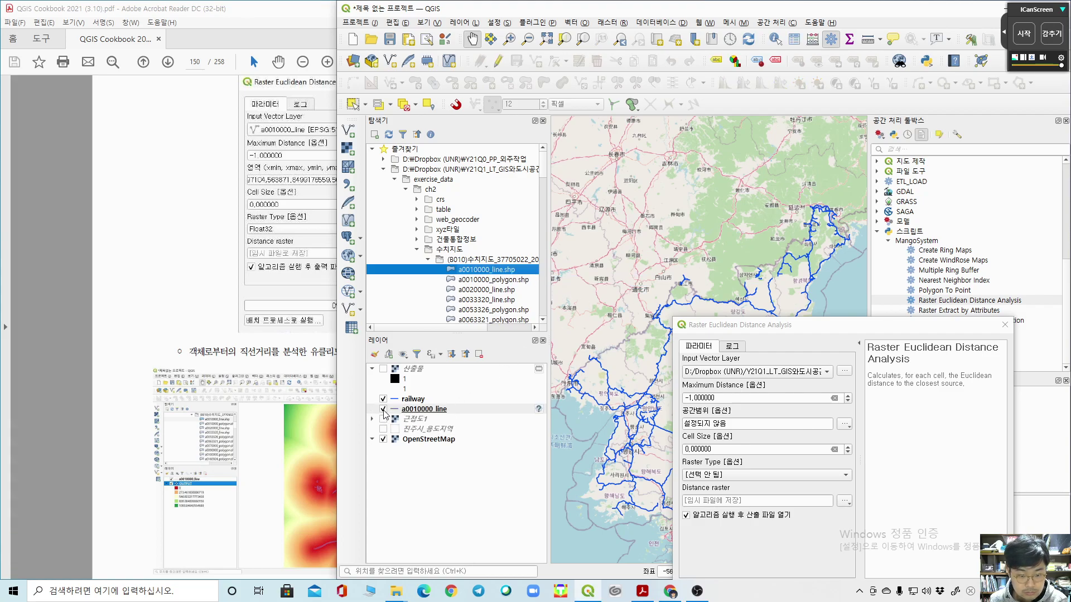
Step: Assign the Korea 2000 / Central Belt 2010 (EPSG:5186) coordinate system to the a0010000_line layer
click(538, 409)
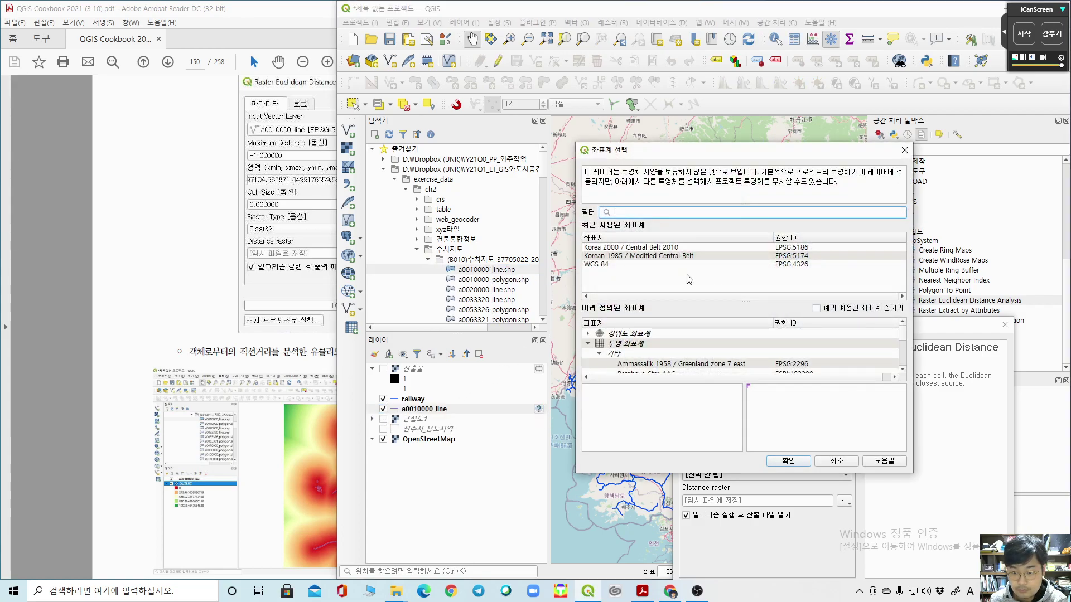
click(678, 248)
click(789, 462)
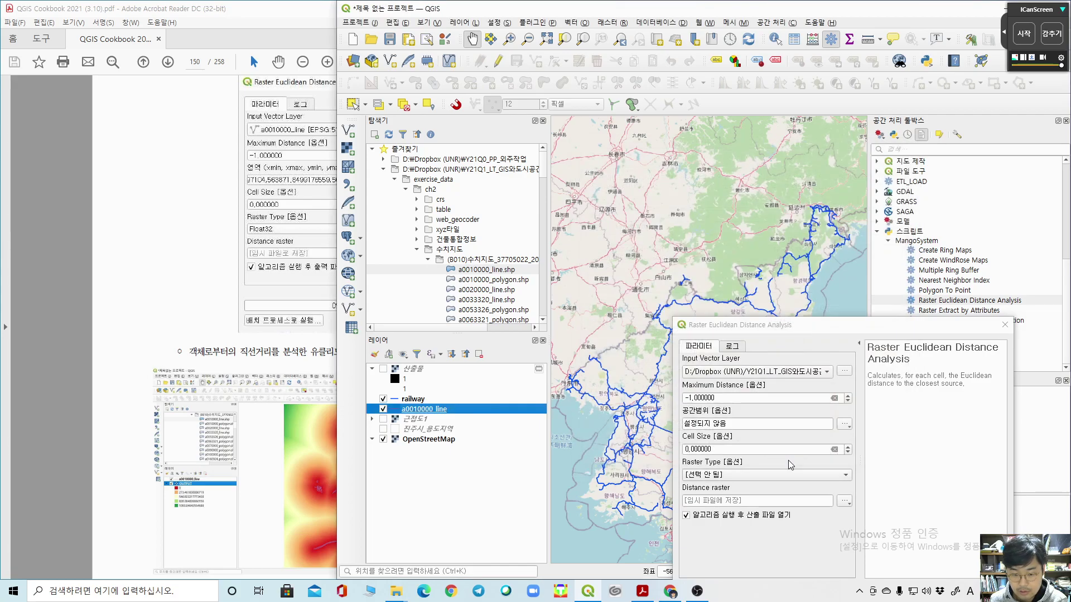
Step: Hide the railway layer and zoom the map to the extent of a0010000_line
click(383, 399)
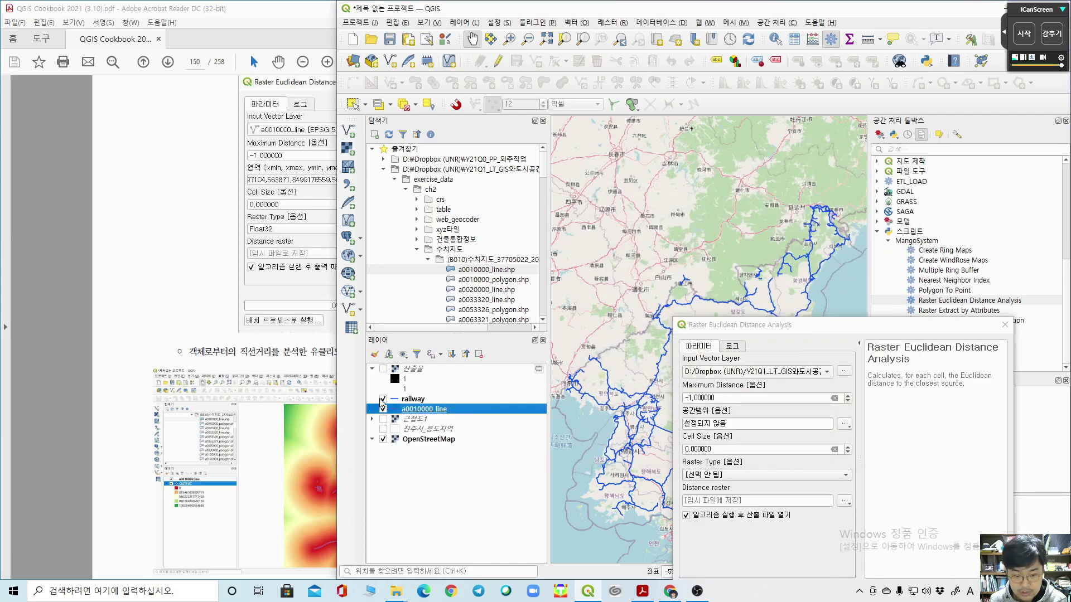
right_click(417, 409)
click(464, 165)
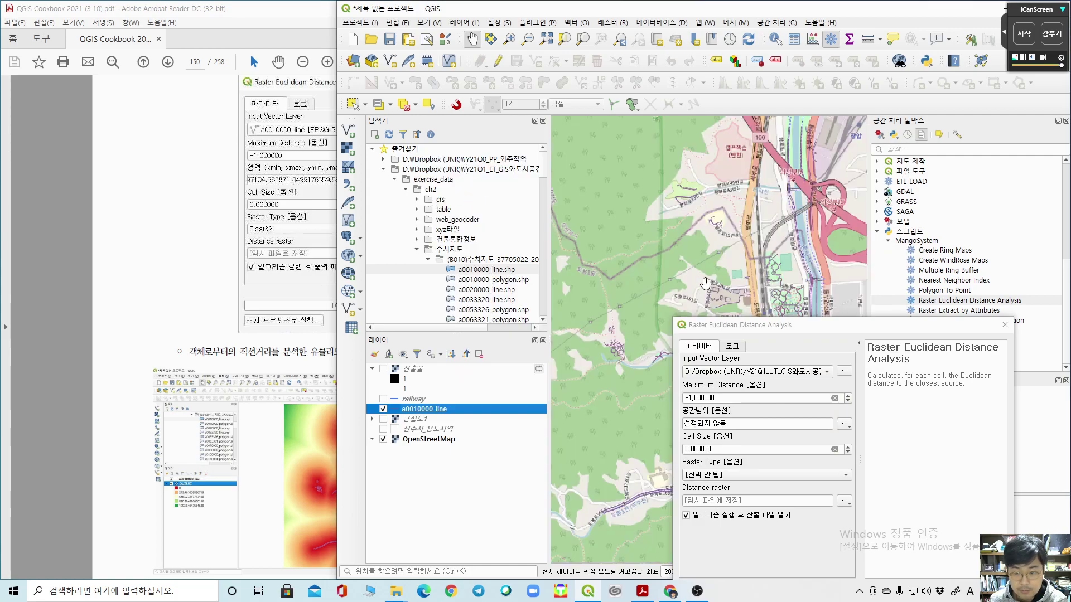
Step: Change the simple line colour of the a0010000_line layer to blue
double_click(403, 410)
click(809, 214)
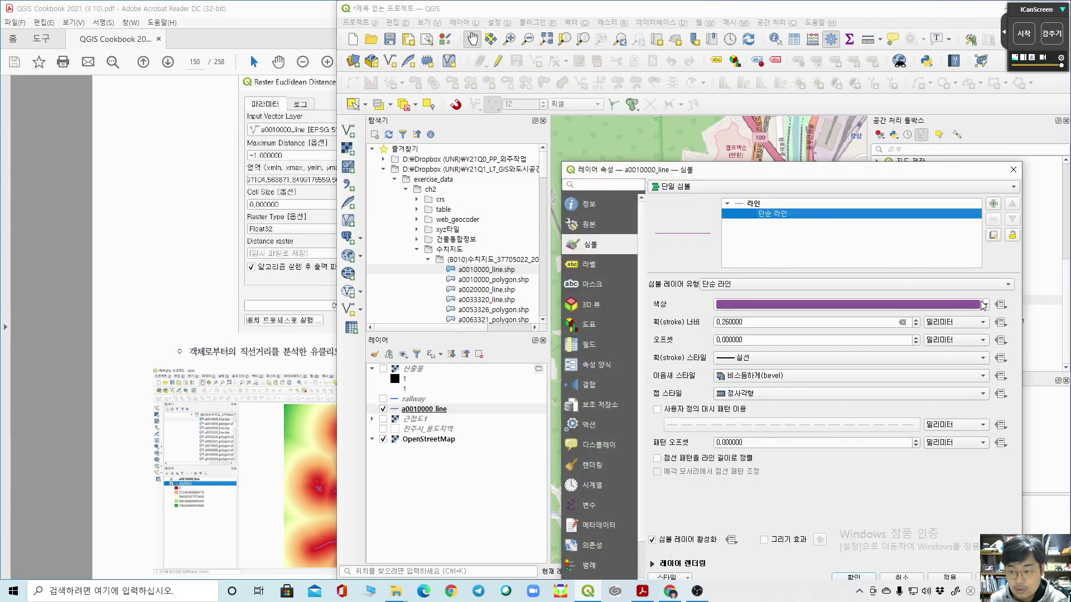
click(984, 304)
drag(761, 442, 745, 430)
click(923, 513)
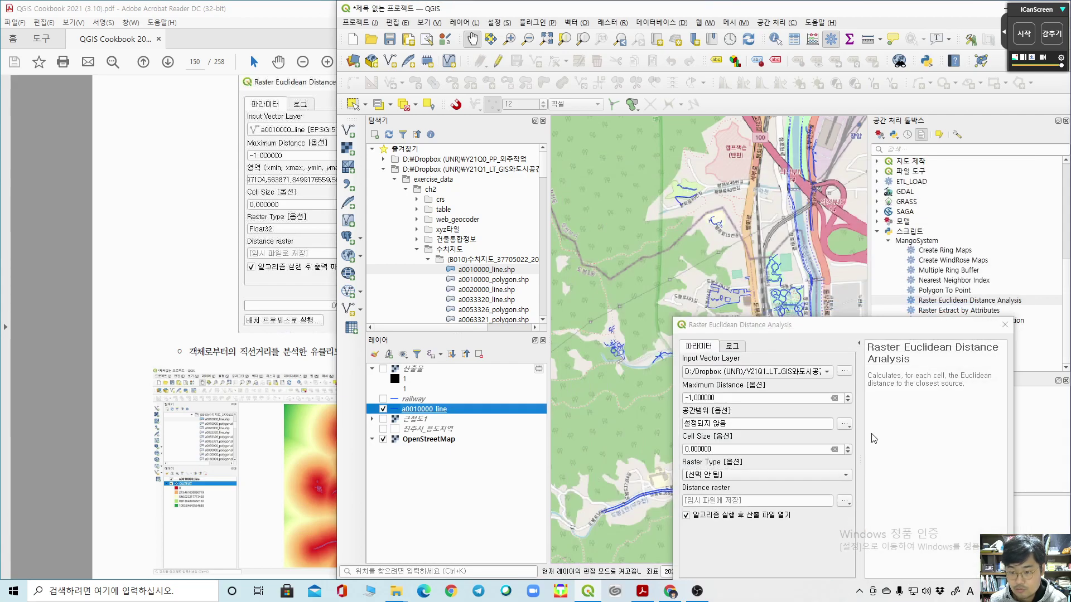
Step: Compare the available Input Vector Layer choices with the cookbook's example, keeping the a0010000_line.shp file selected
drag(792, 324, 825, 123)
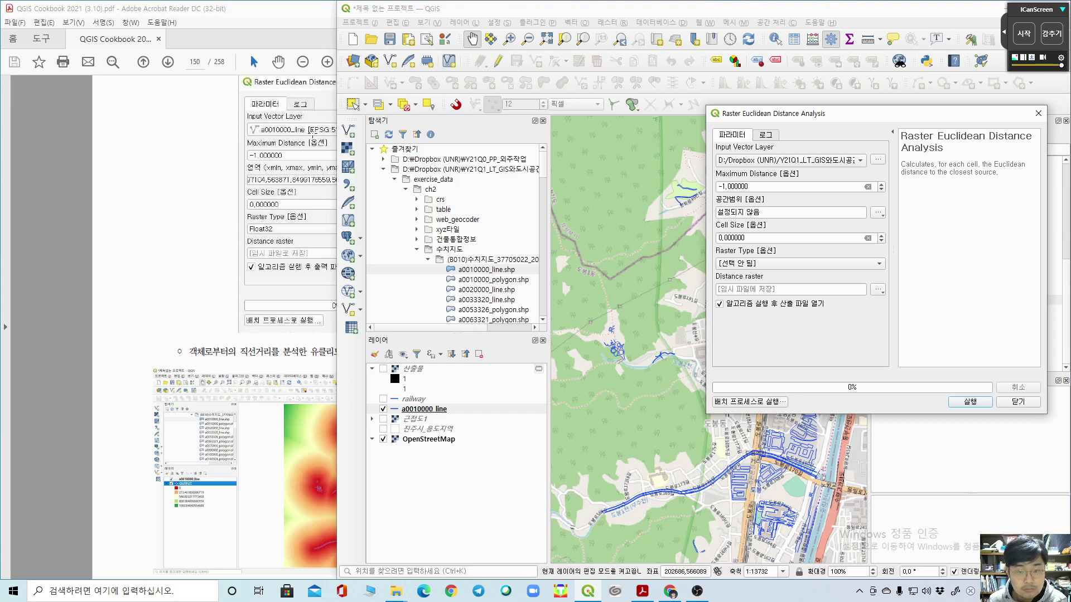
scroll(324, 184, up, 1)
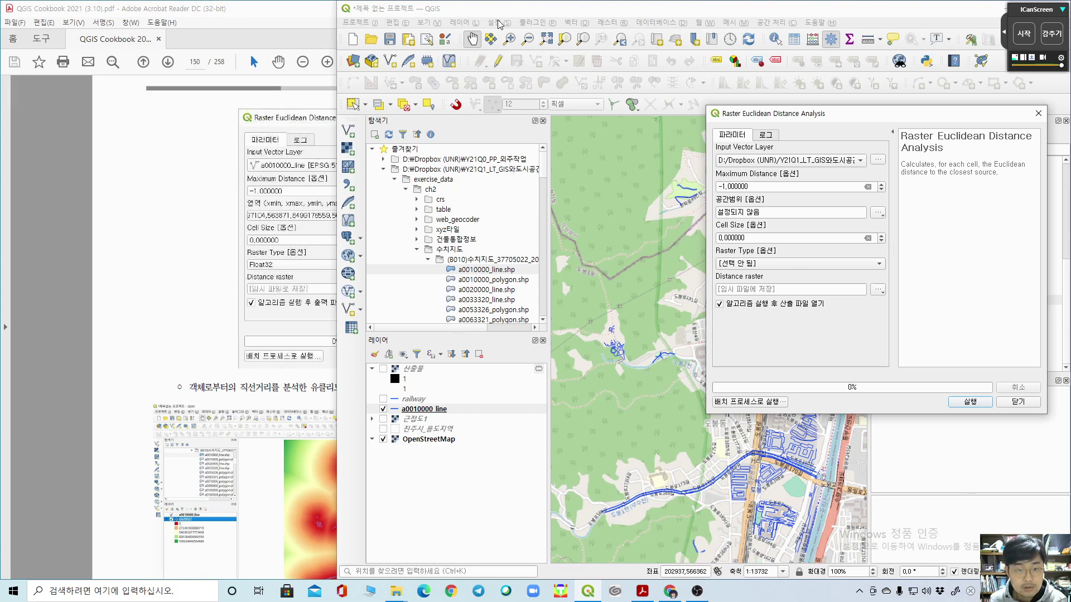
click(216, 15)
click(849, 158)
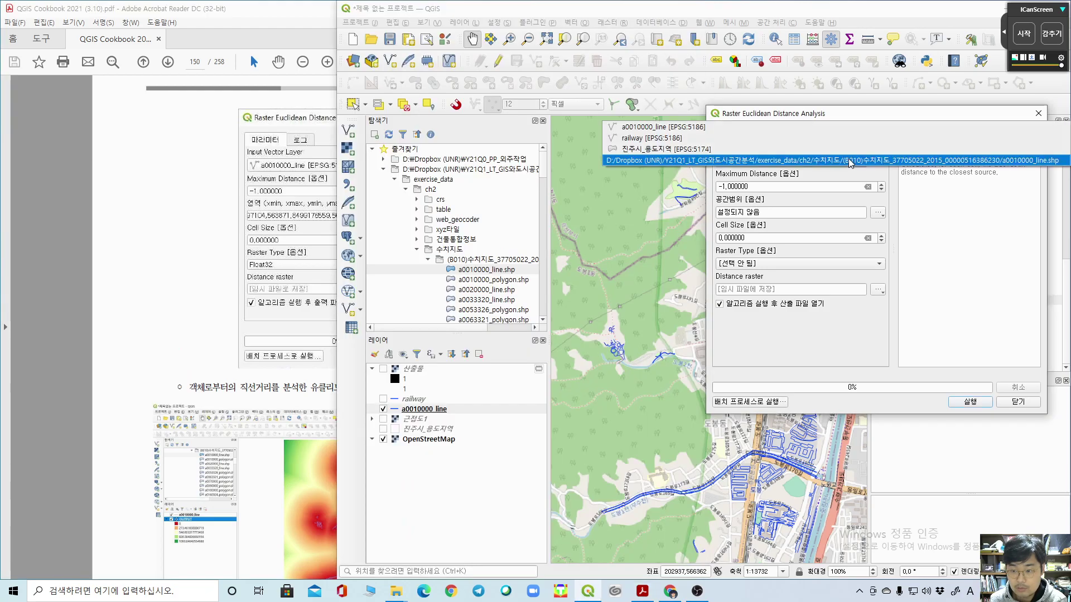
click(848, 158)
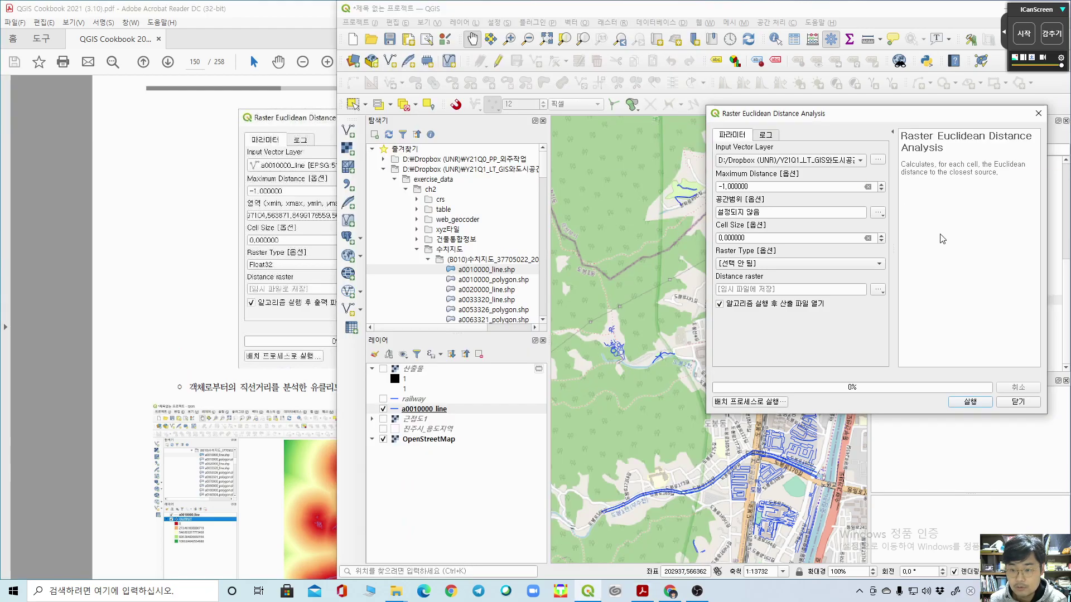
Step: Calculate the Raster Euclidean Distance Analysis spatial extent from the a0010000_line layer
click(878, 213)
mouse_move(904, 224)
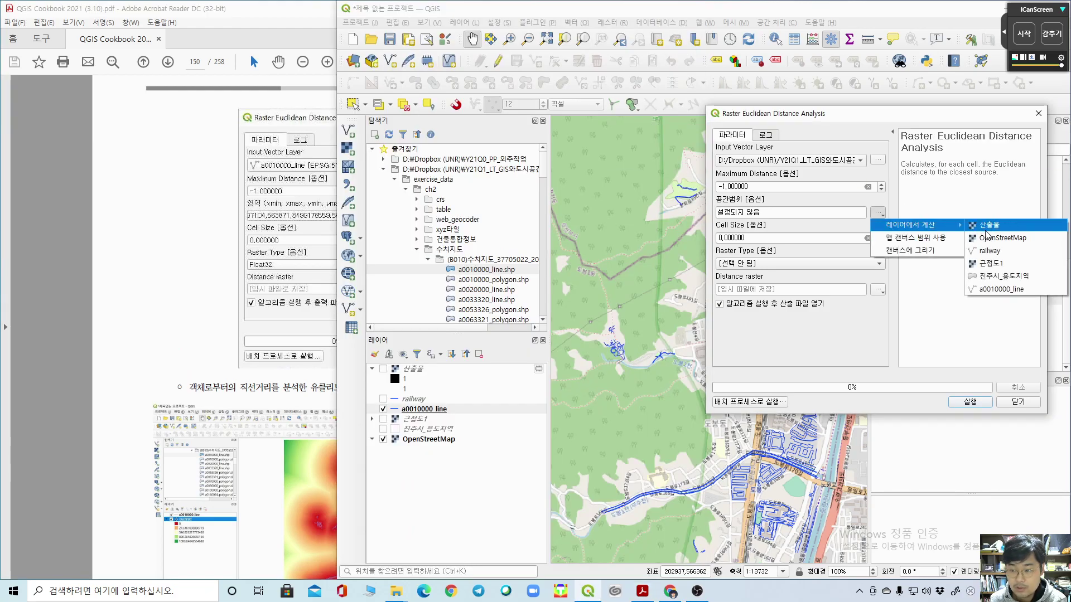
click(1002, 289)
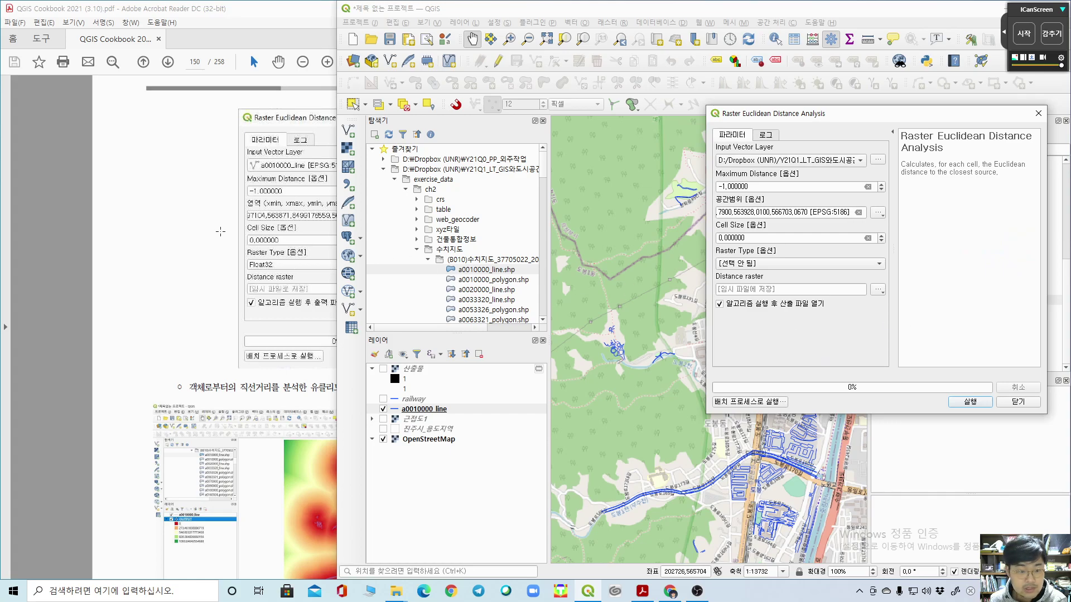
Step: Run Raster Euclidean Distance Analysis on the a0010000_line layer with raster type Float32, following the settings in the QGIS Cookbook PDF
click(72, 314)
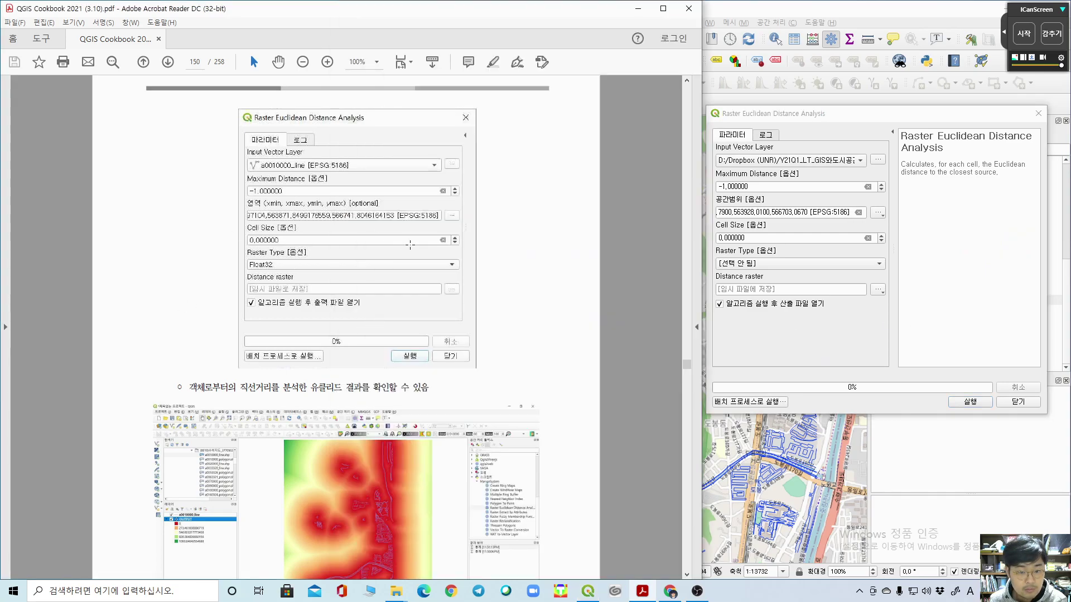
scroll(427, 396, down, 3)
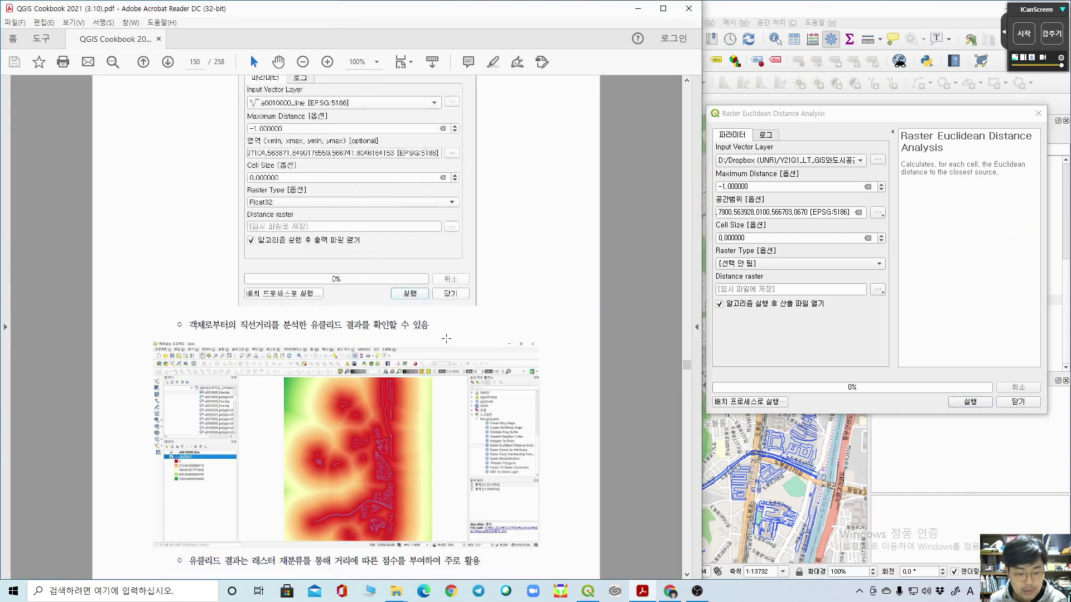
click(766, 242)
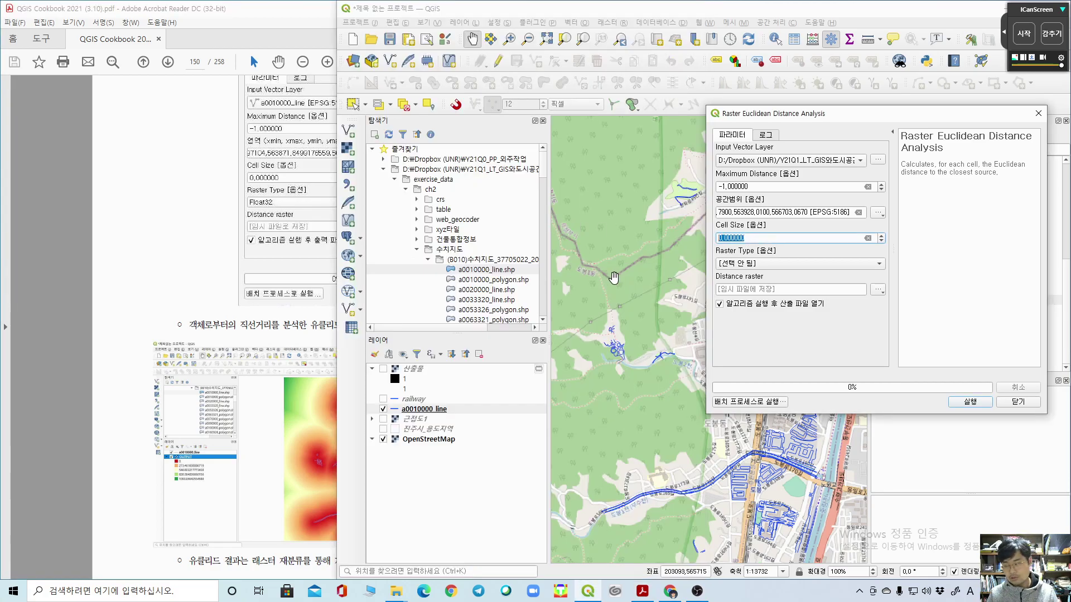
click(819, 334)
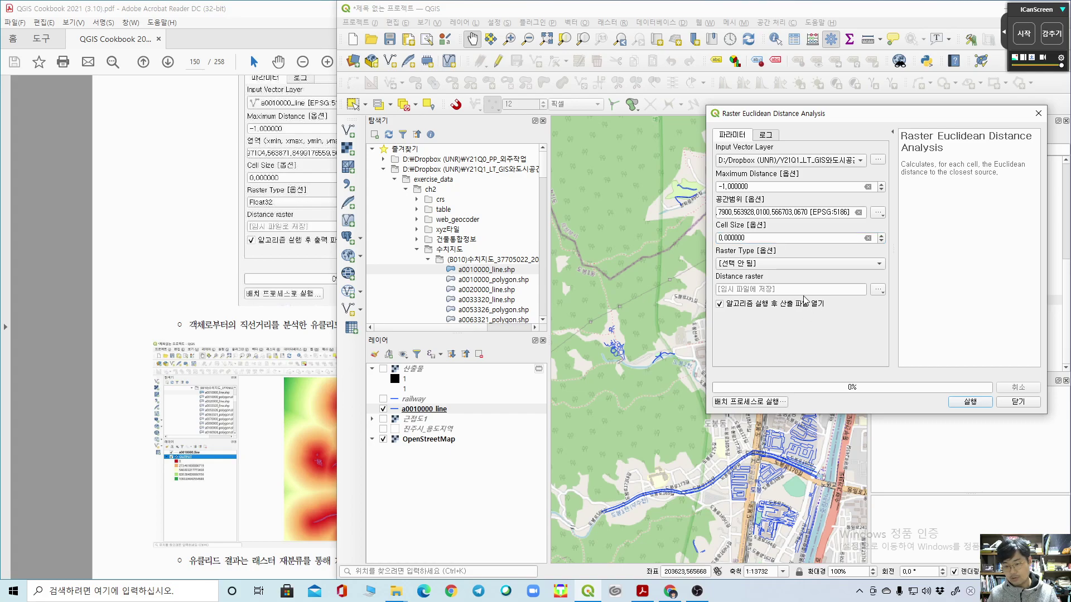
click(788, 267)
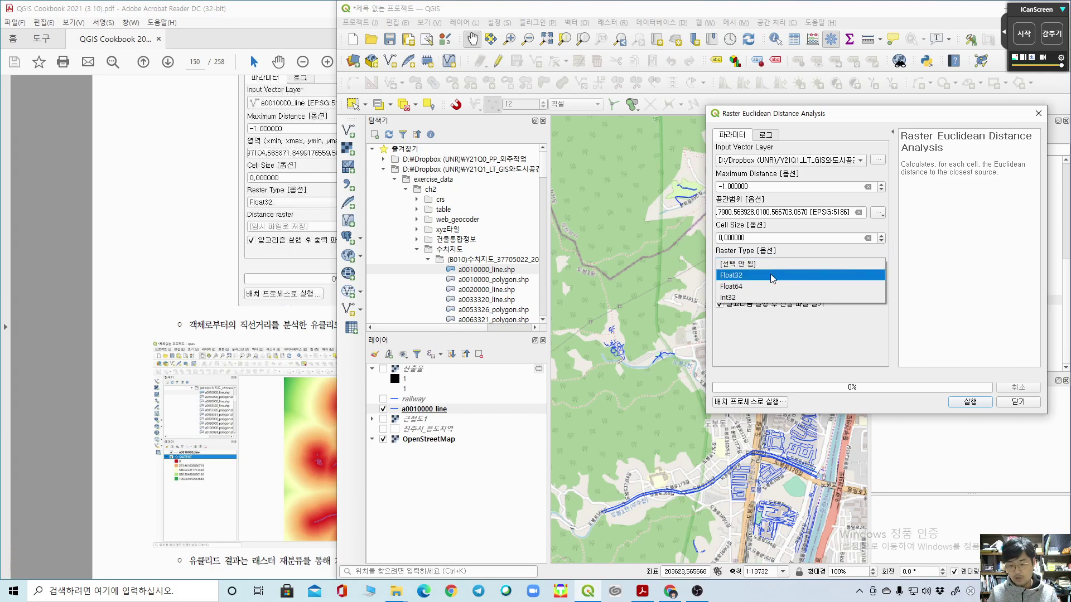
click(771, 274)
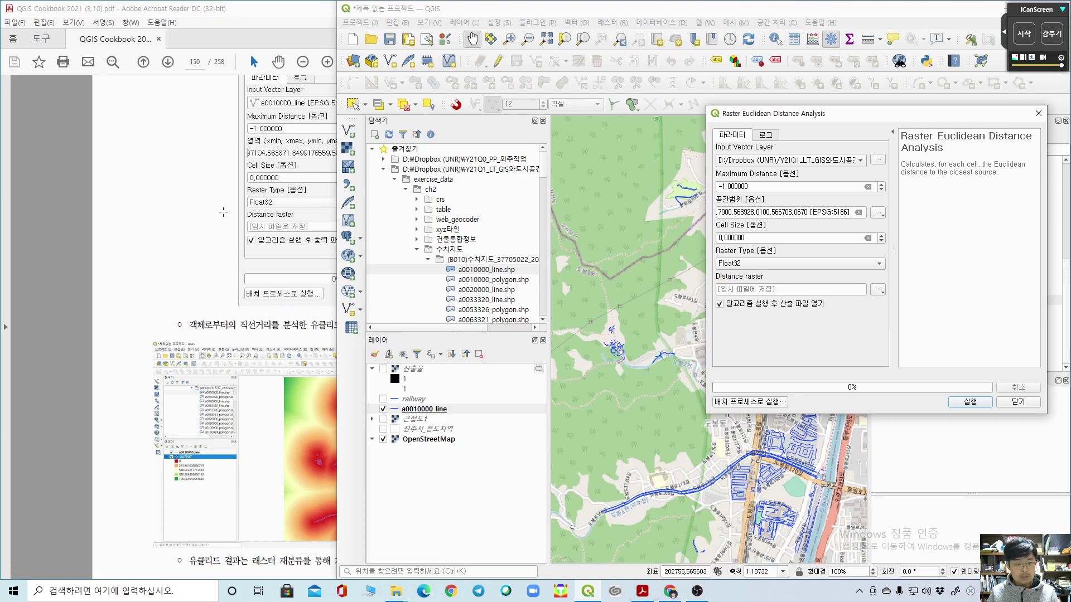
click(973, 403)
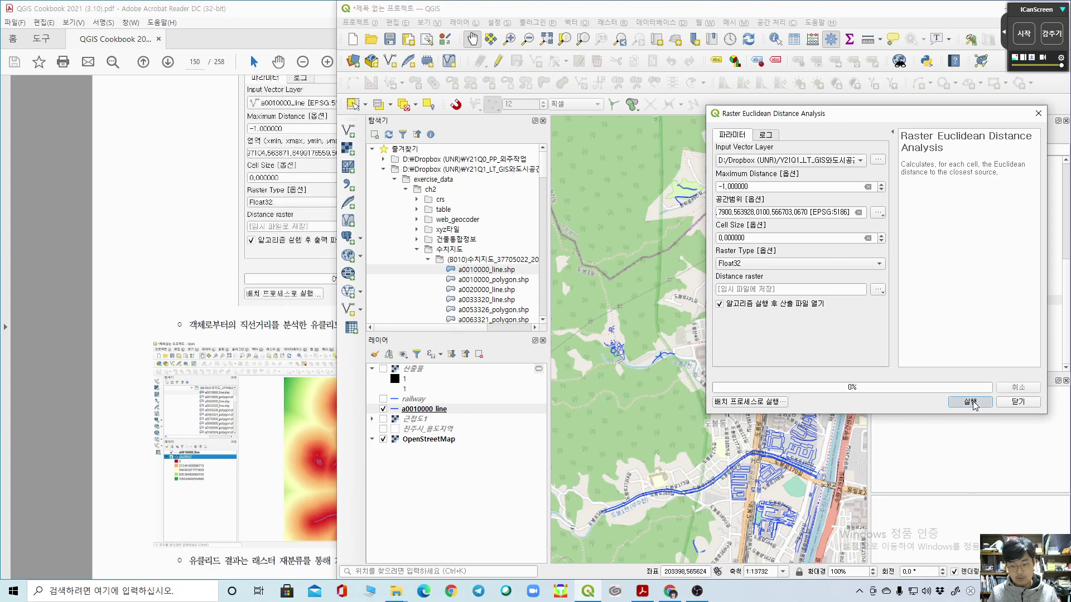
click(1019, 402)
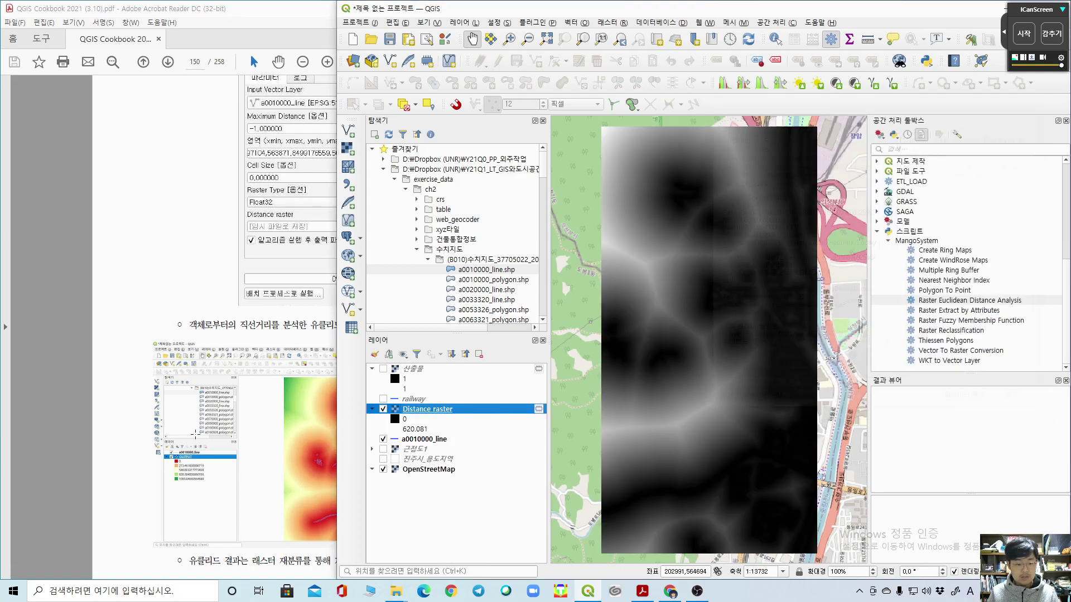
Step: Render the Distance raster layer as singleband pseudocolor (단일 밴드 유사색상), classify its values in continuous mode and apply the style
scroll(59, 346, down, 2)
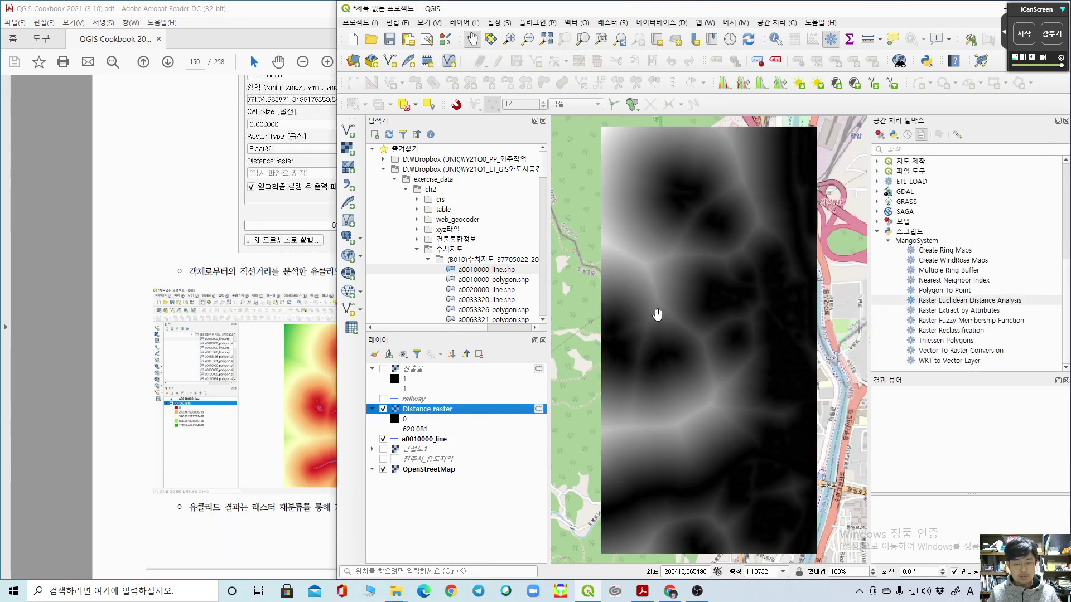
double_click(423, 410)
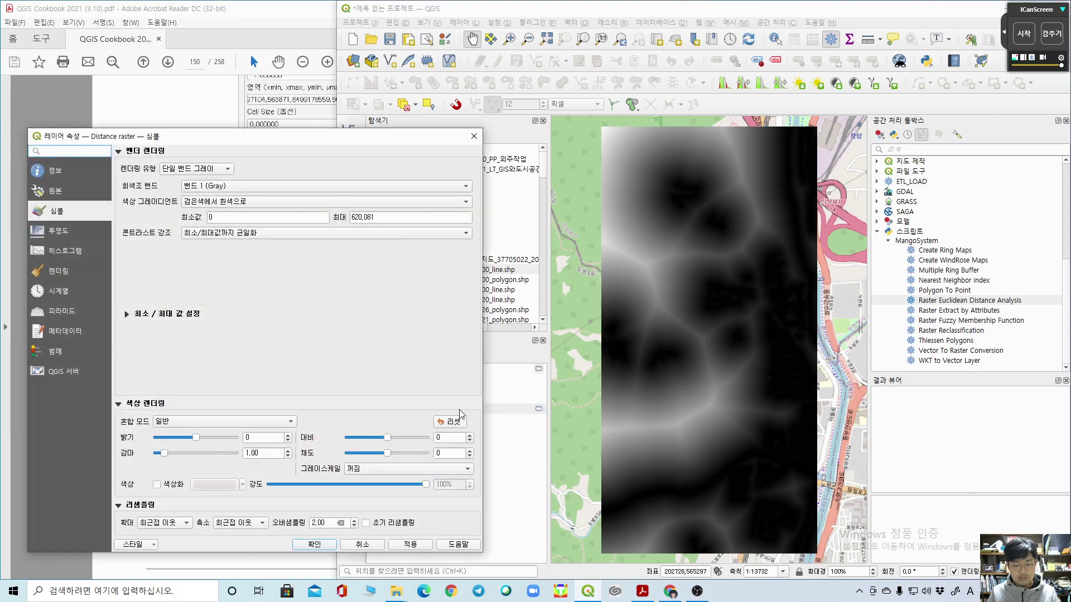
click(231, 171)
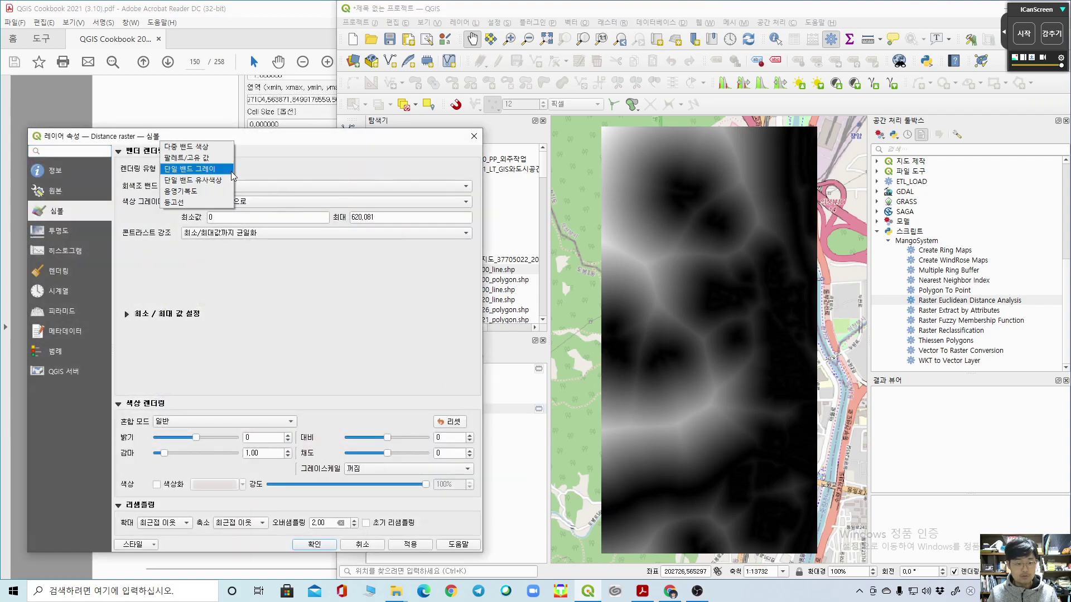
click(209, 183)
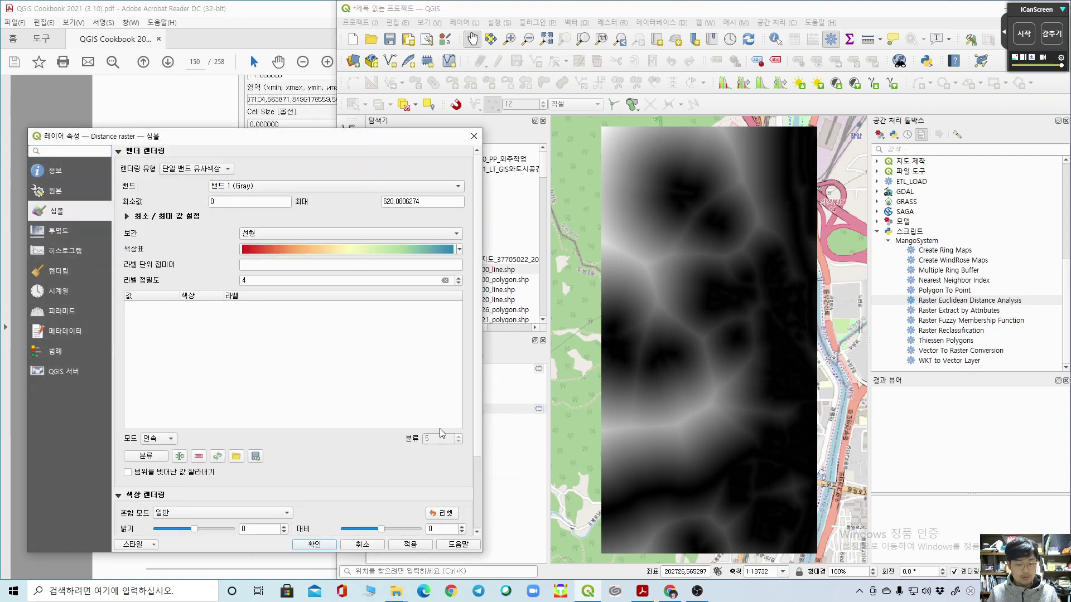
click(427, 548)
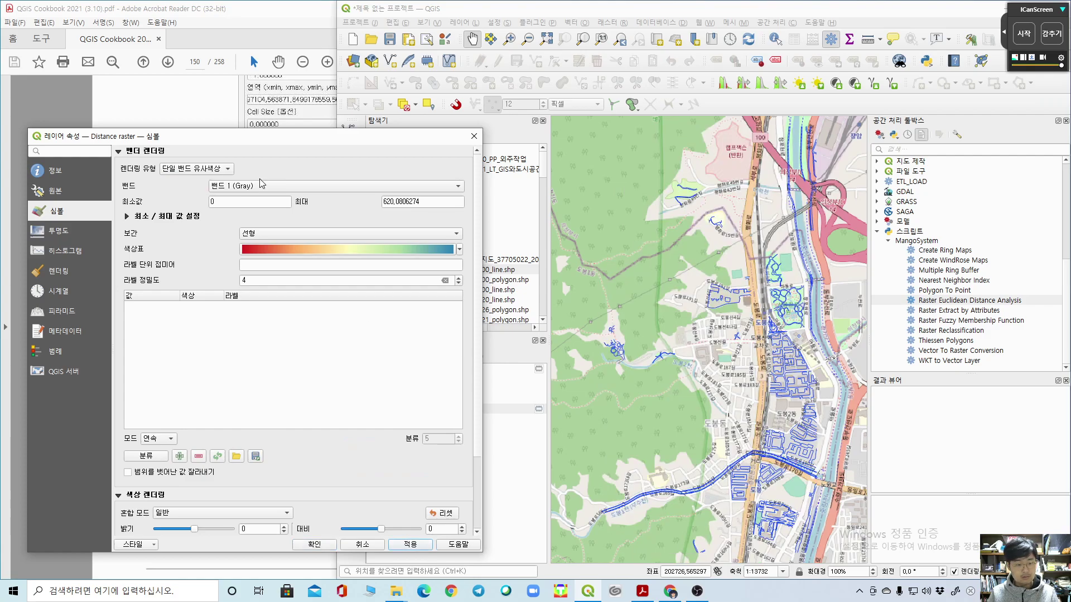
click(159, 456)
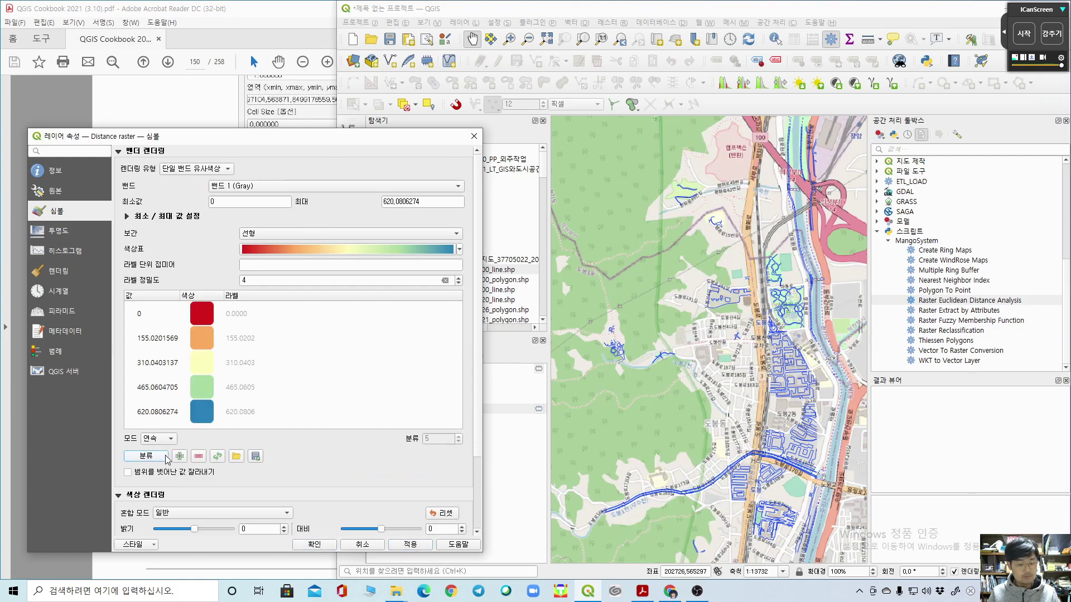
click(419, 545)
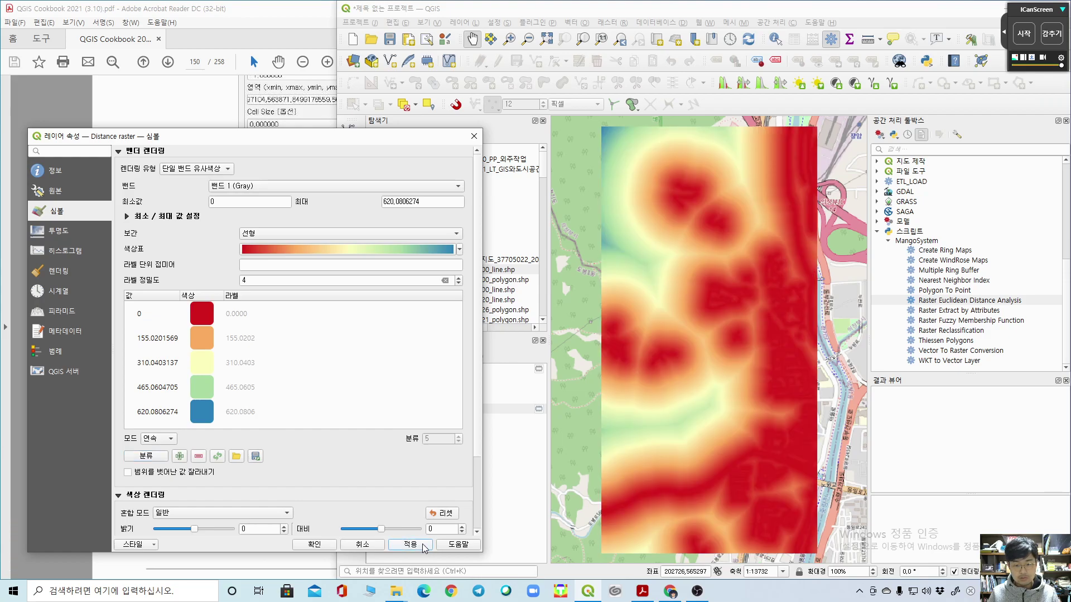
Step: Choose the Spectral color ramp for Distance raster, accept the styling, and move the layer below a0010000_line
drag(355, 143, 511, 155)
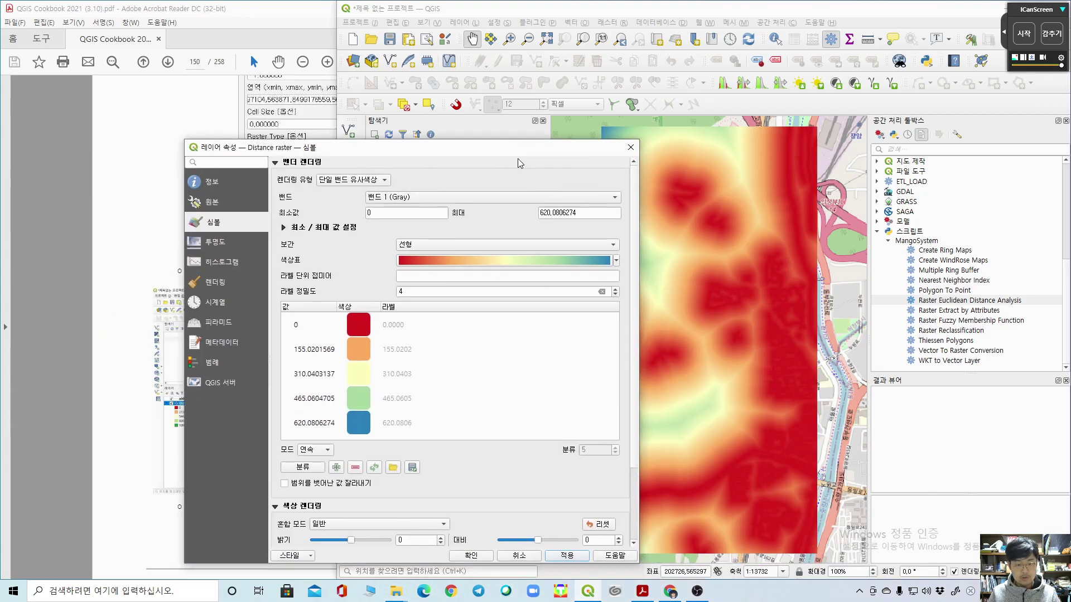
click(616, 261)
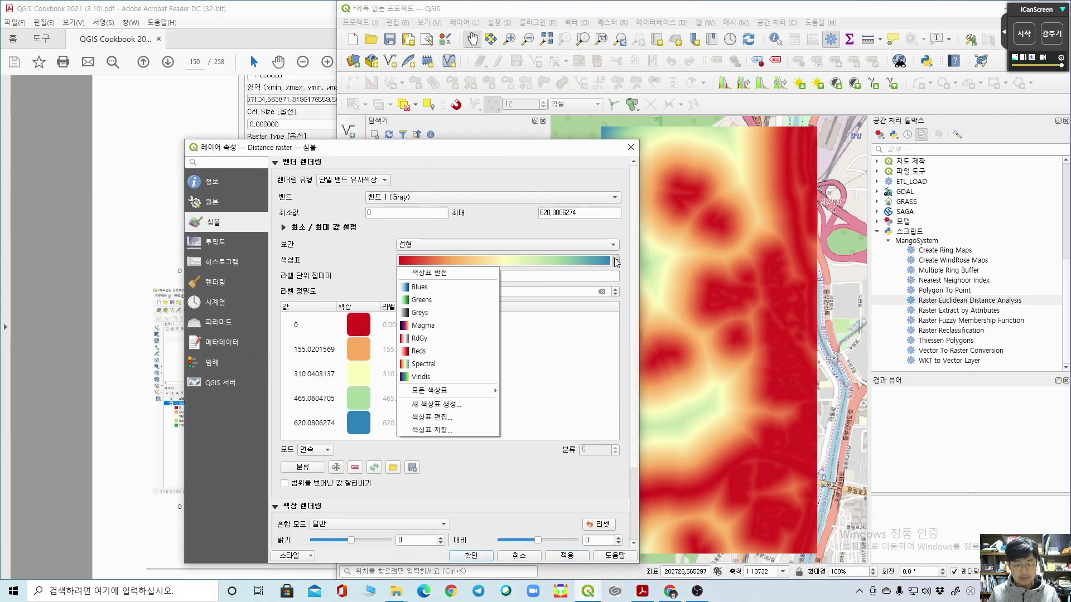
click(437, 366)
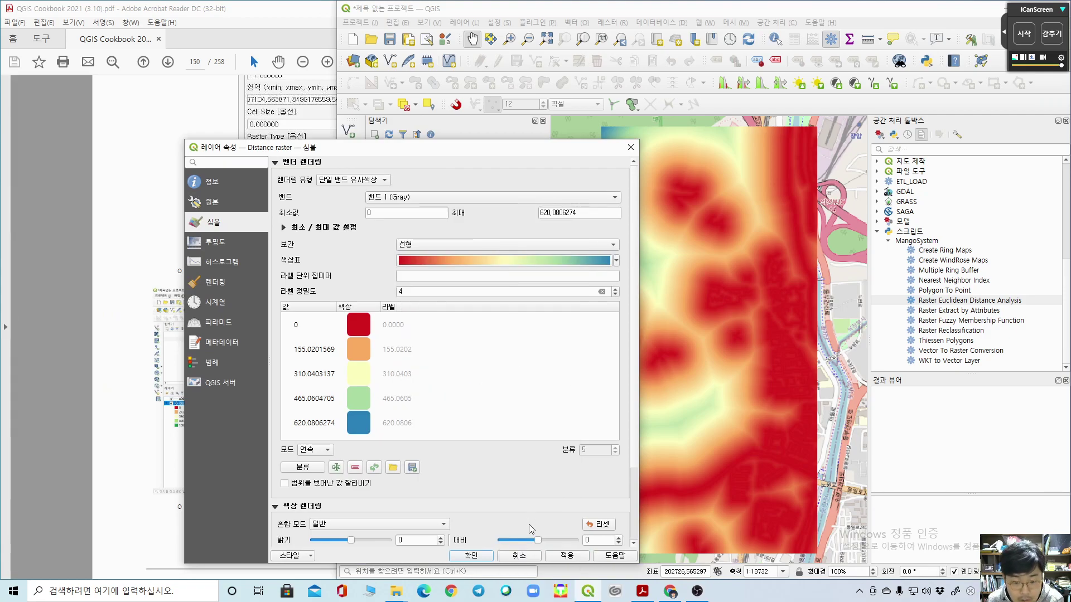
click(487, 558)
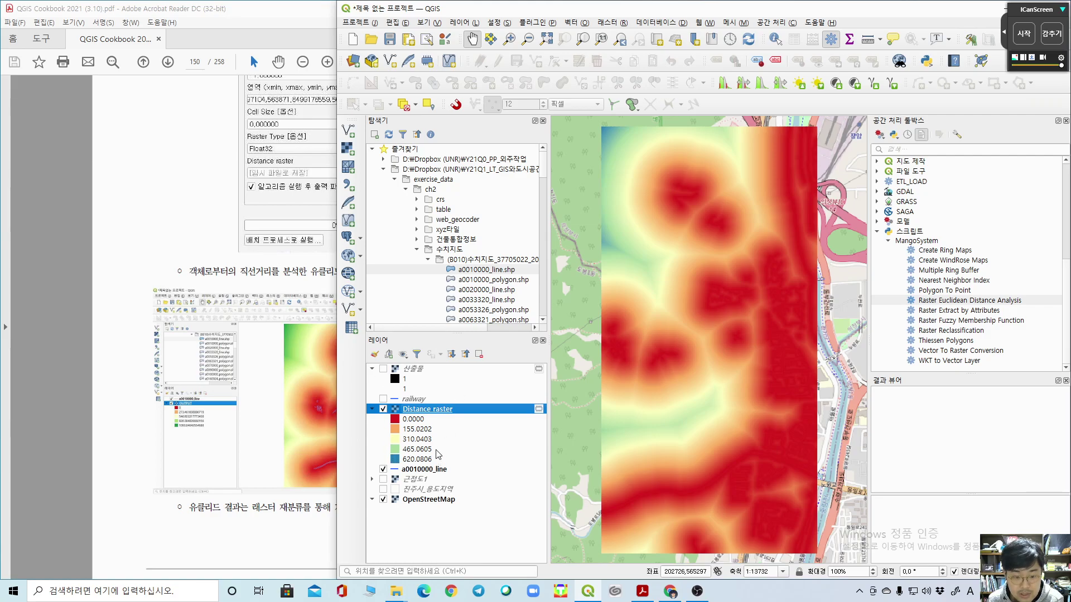
drag(412, 413, 452, 483)
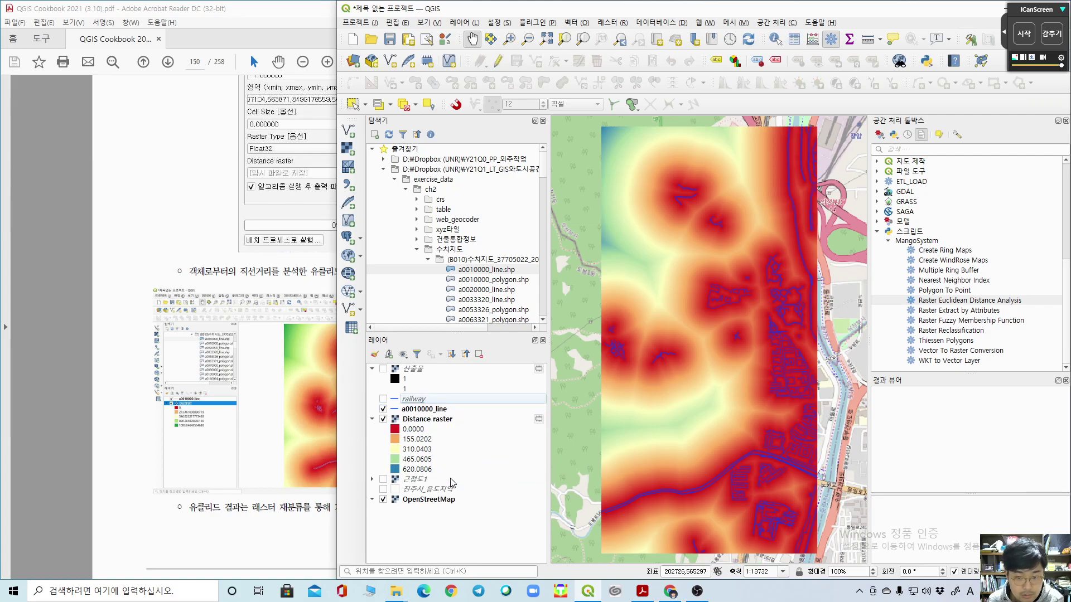
Step: Consult the Rasterize section of the QGIS Cookbook PDF, and hide the Distance raster and a0010000_line layers in QGIS
click(305, 453)
scroll(390, 427, down, 5)
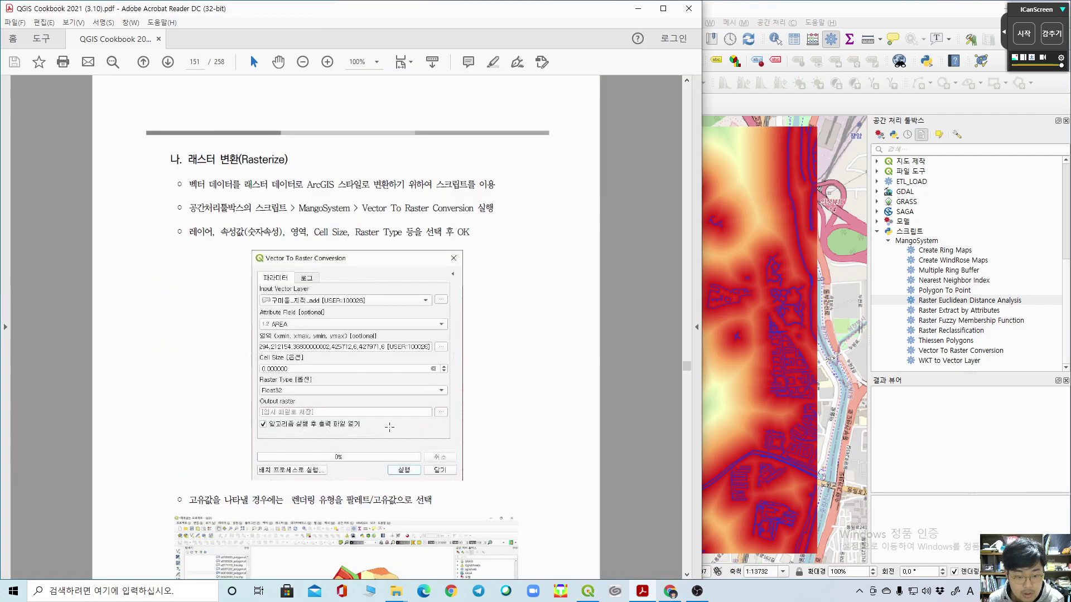
click(803, 11)
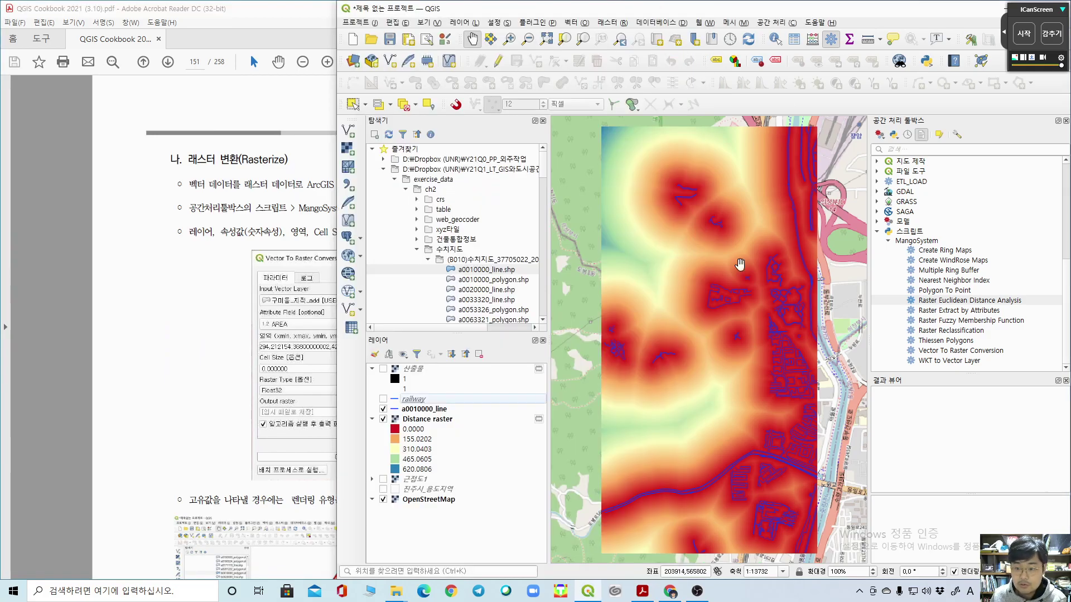
click(67, 184)
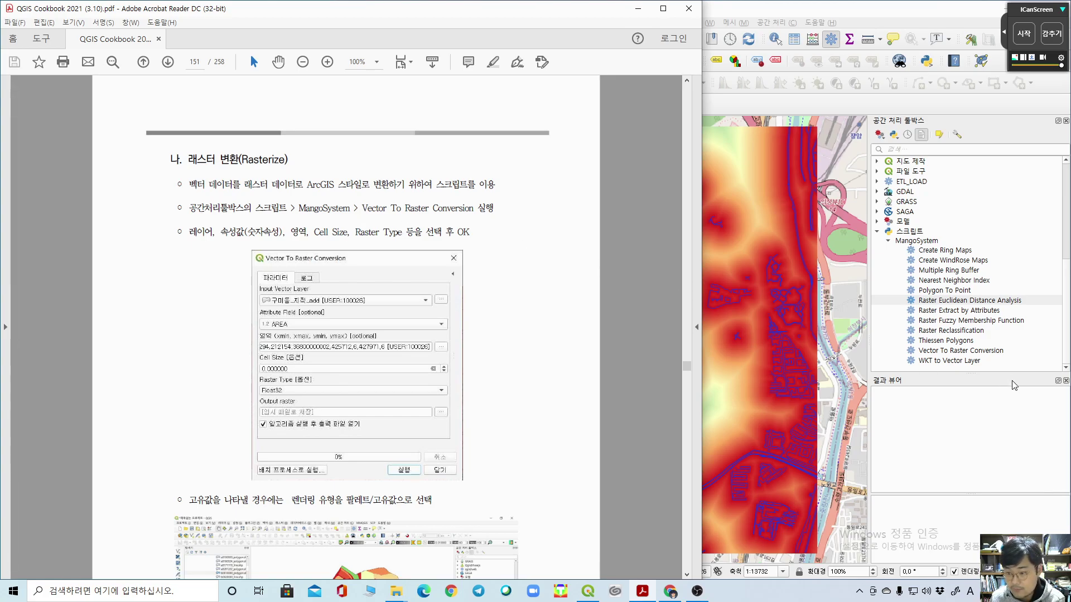
click(1001, 352)
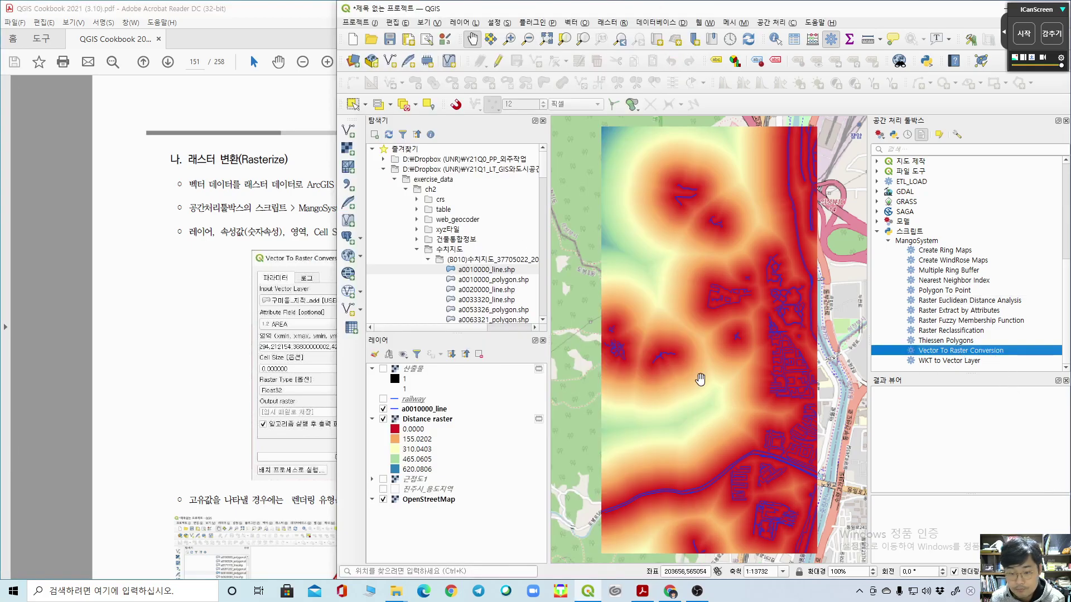
click(383, 419)
click(383, 409)
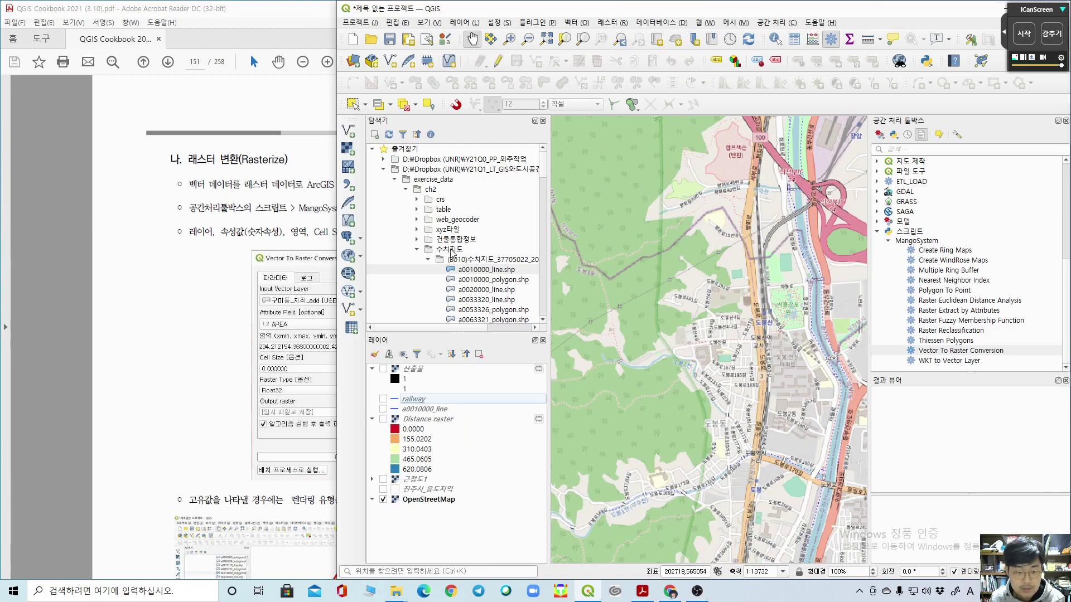
Step: Find 구미동_지적_Add.shp in the exercise_data/ch3/구미동 folder and add it to the map
click(408, 190)
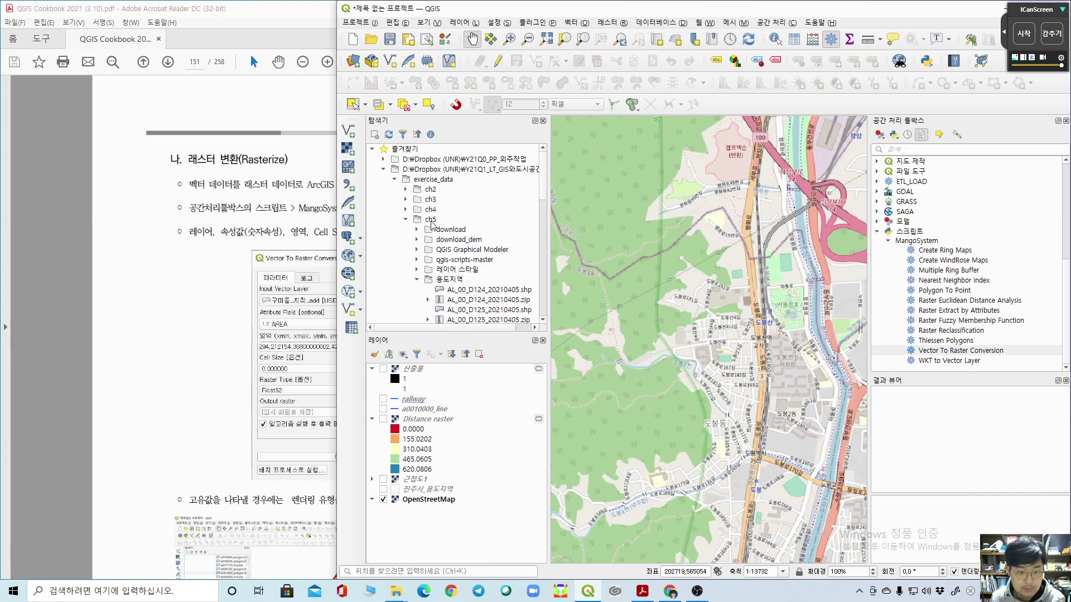
click(423, 221)
click(405, 219)
click(406, 209)
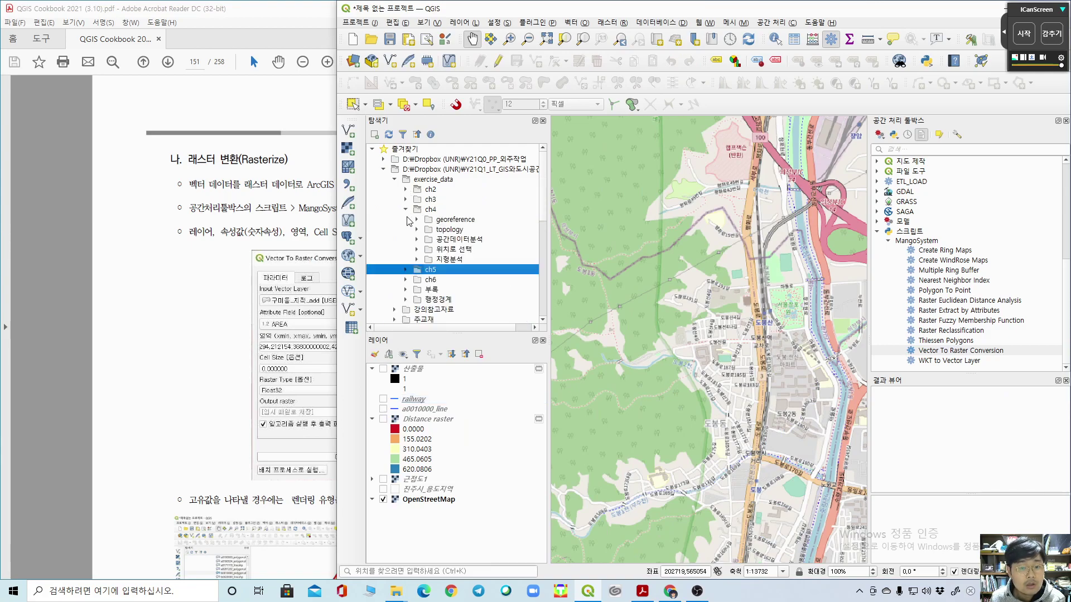
click(415, 229)
click(416, 230)
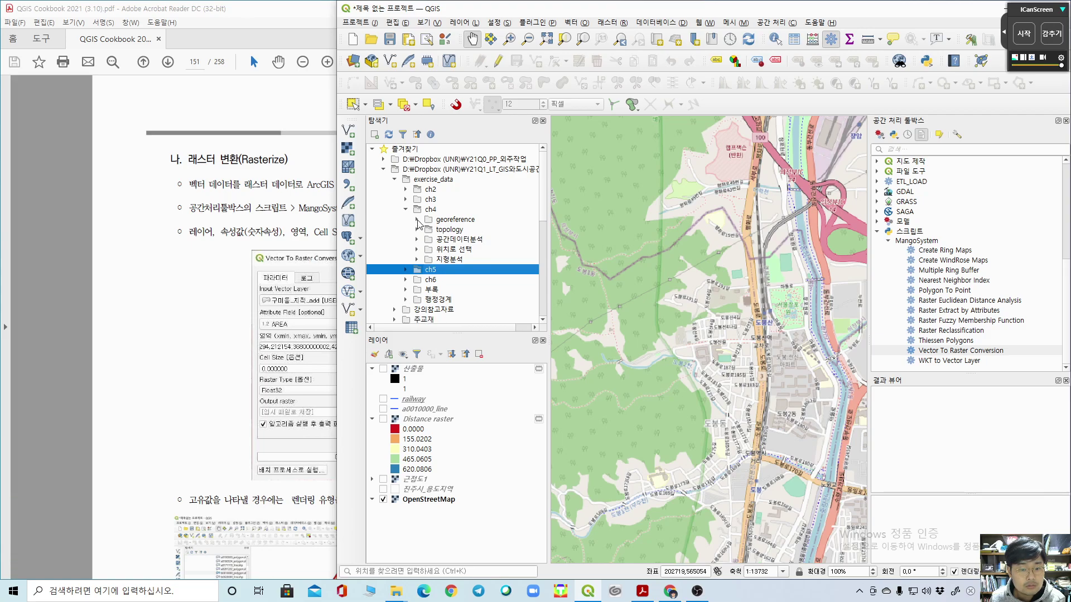
click(417, 220)
click(406, 209)
click(405, 199)
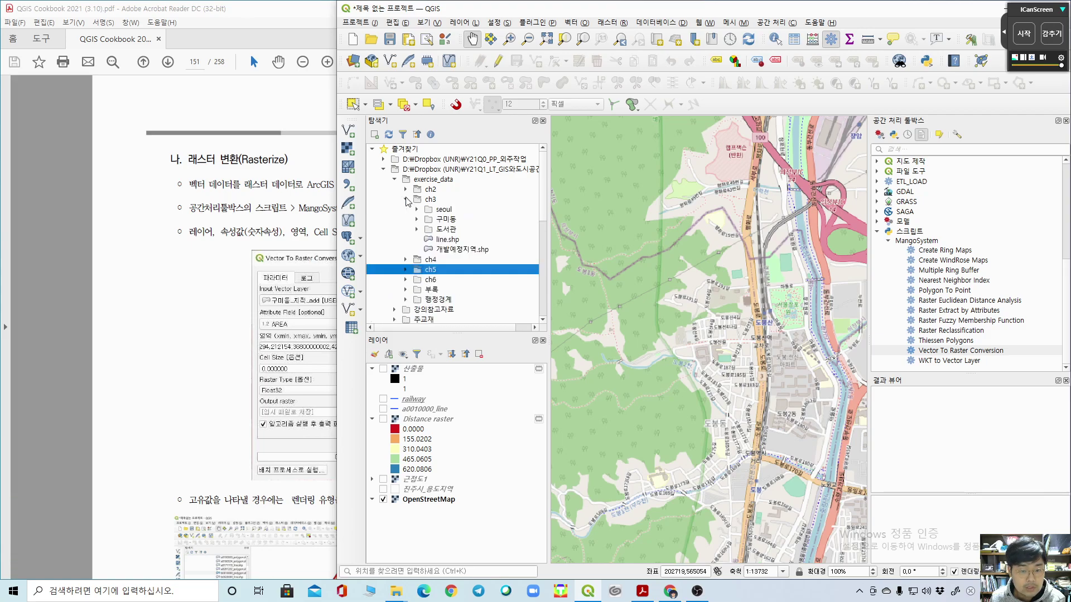
click(417, 220)
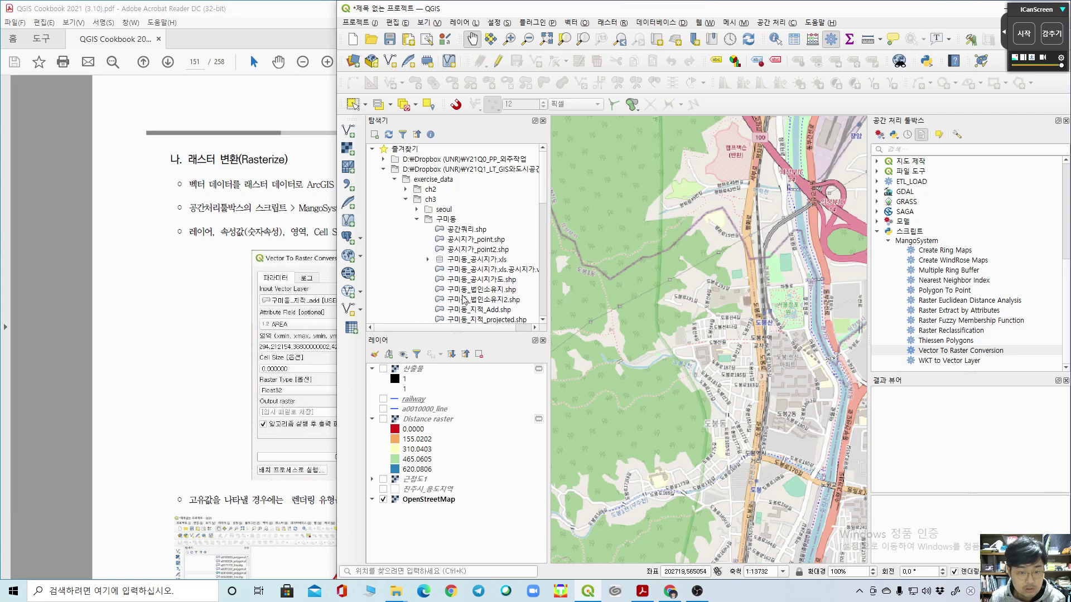
drag(478, 310, 715, 342)
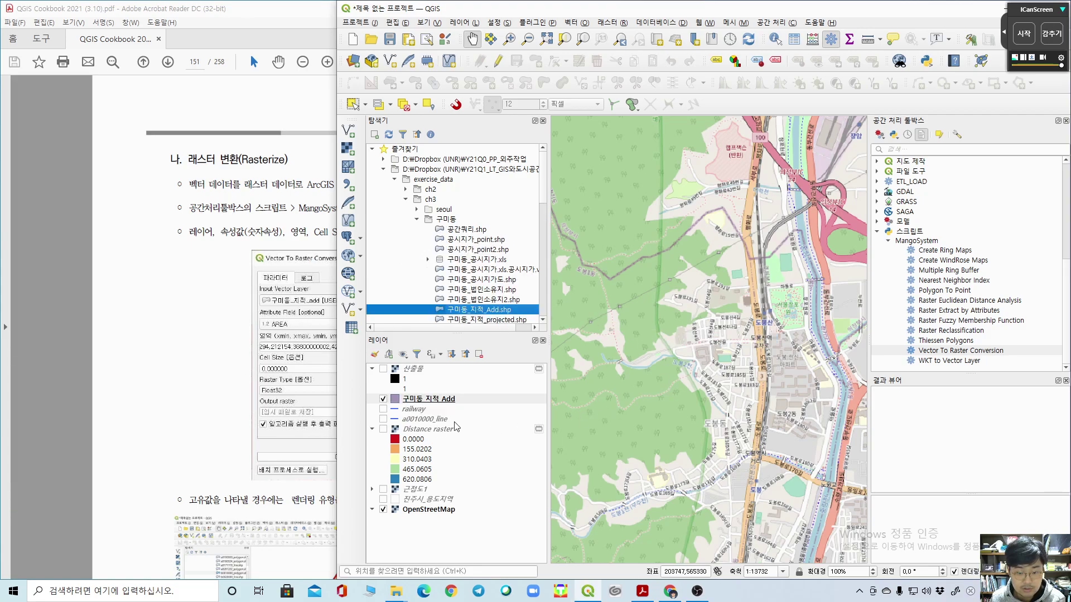
Step: Zoom to the 구미동_지적_Add layer and make its simple fill color transparent so only the parcel outlines are drawn
right_click(416, 399)
click(476, 162)
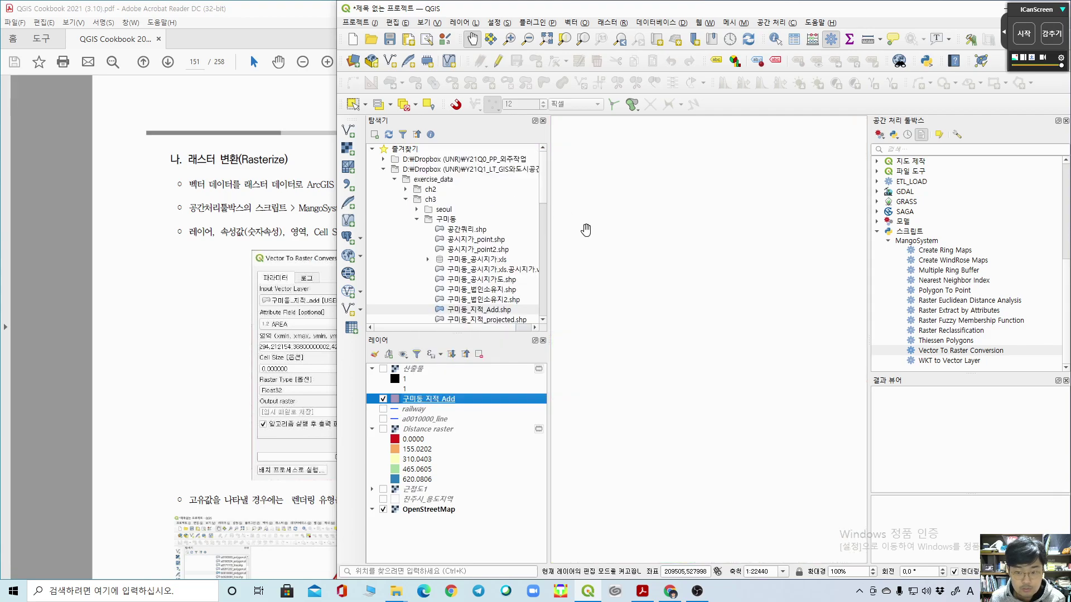
double_click(395, 399)
click(792, 219)
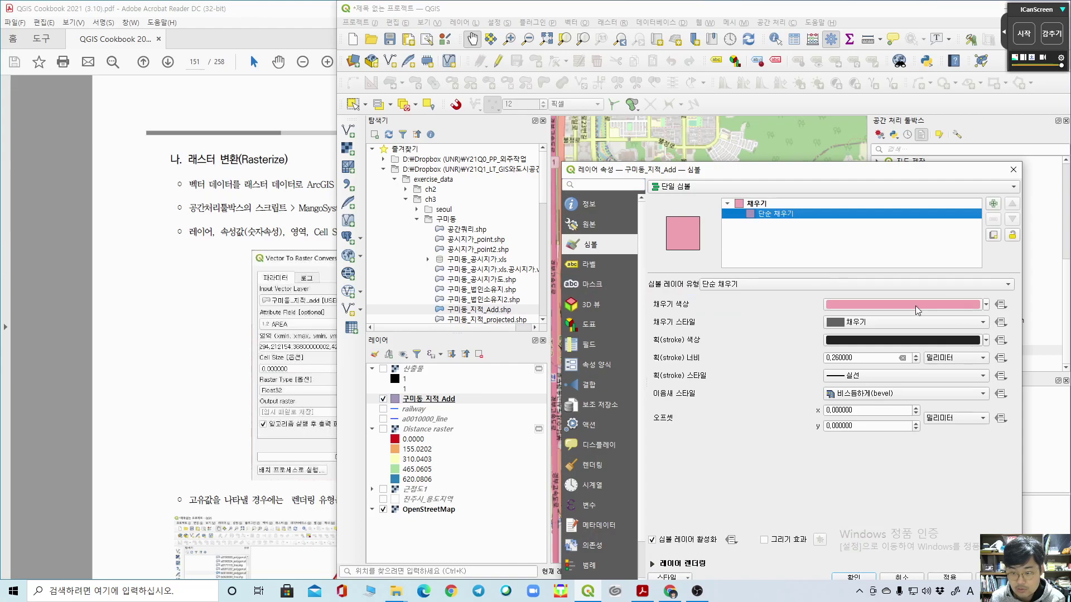
click(986, 305)
click(883, 319)
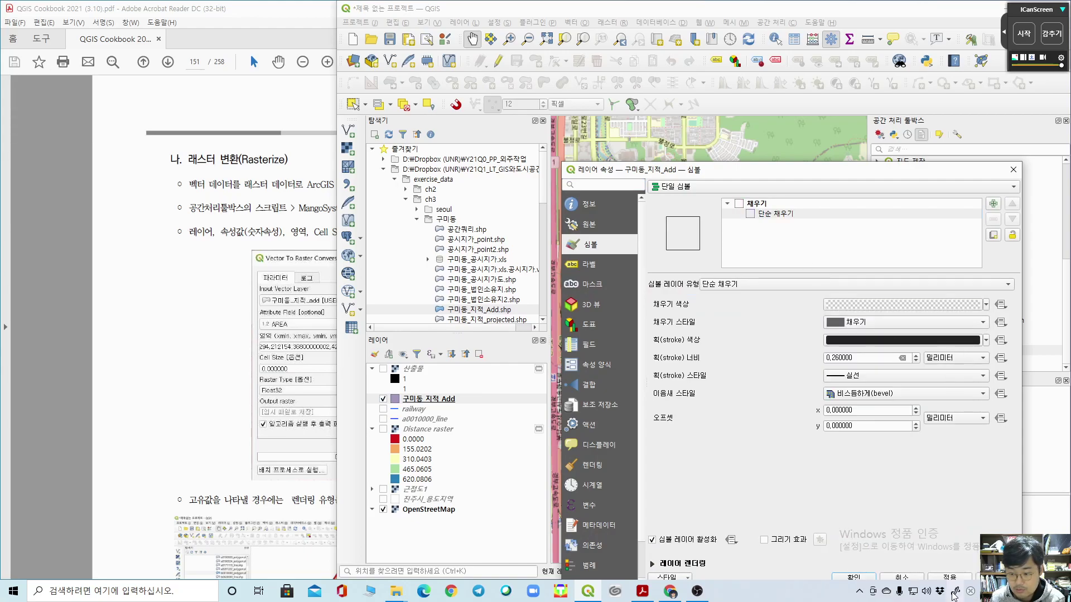
click(871, 577)
drag(641, 330, 676, 324)
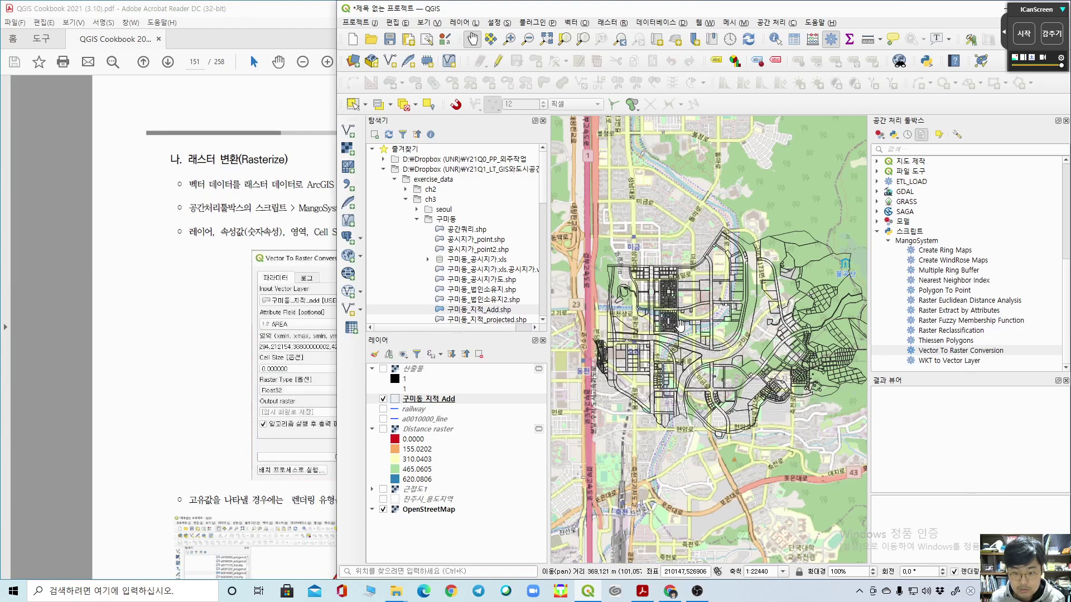
Step: Assign EPSG:5174 - Korean 1985 / Modified Central Belt as the coordinate system of the 구미동_지적_Add layer
scroll(680, 325, down, 1)
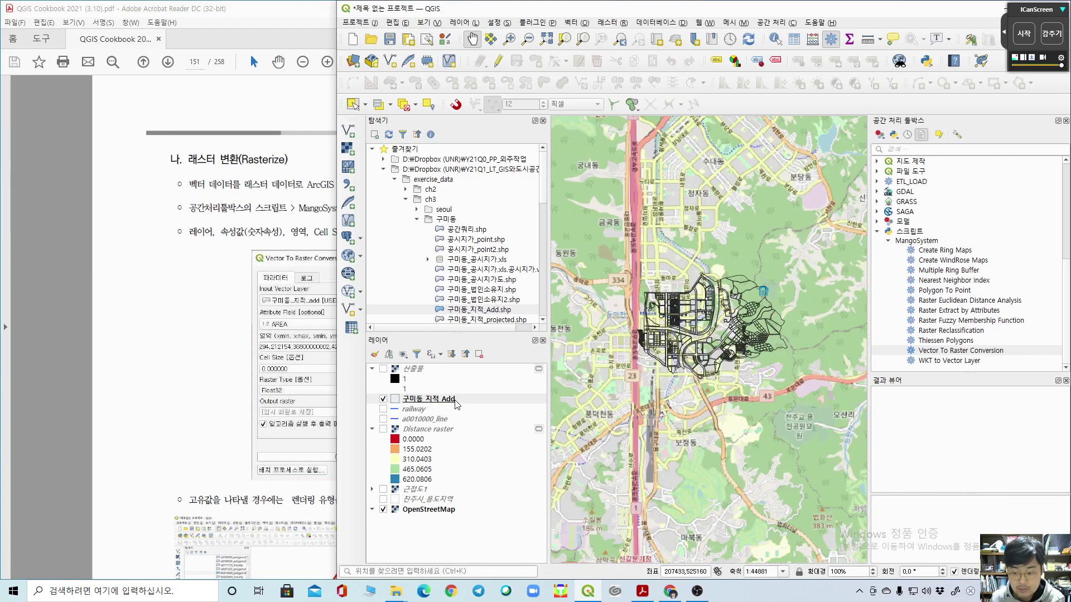
double_click(455, 400)
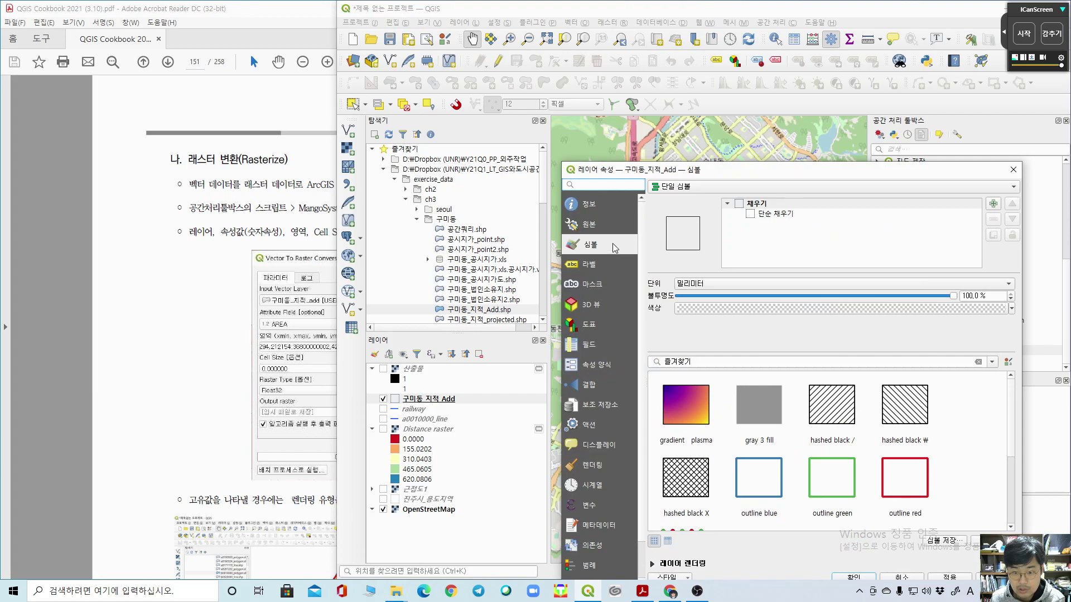
click(604, 228)
click(779, 258)
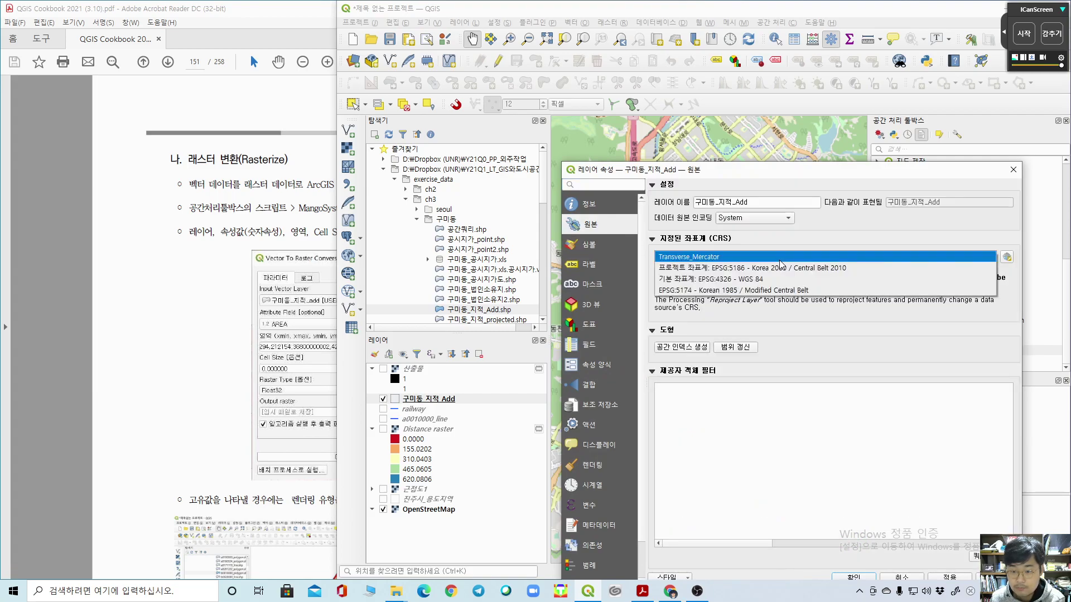
click(746, 290)
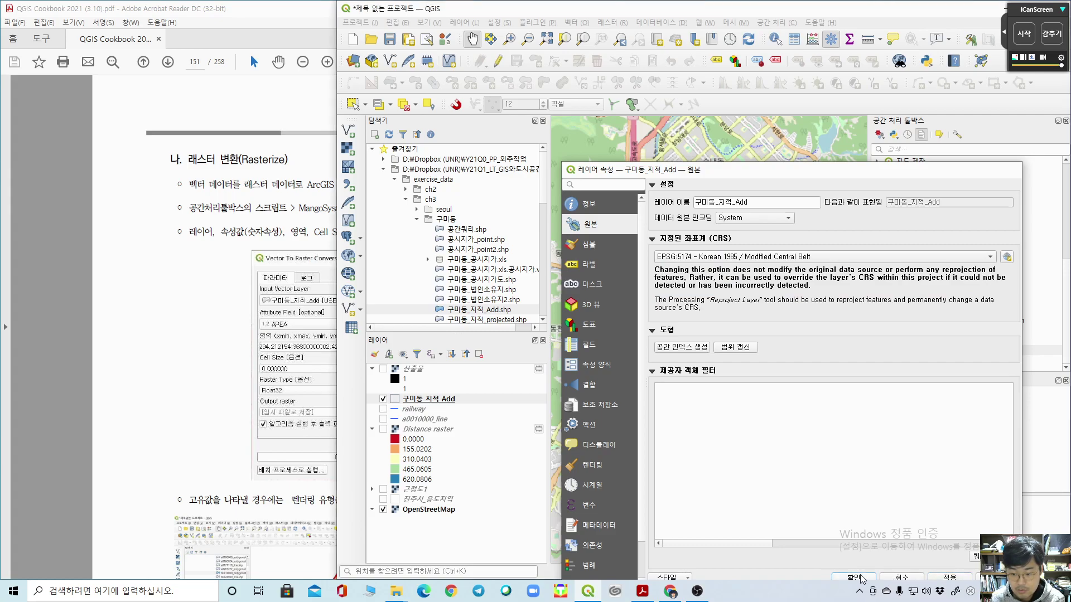
click(862, 578)
drag(649, 273, 604, 287)
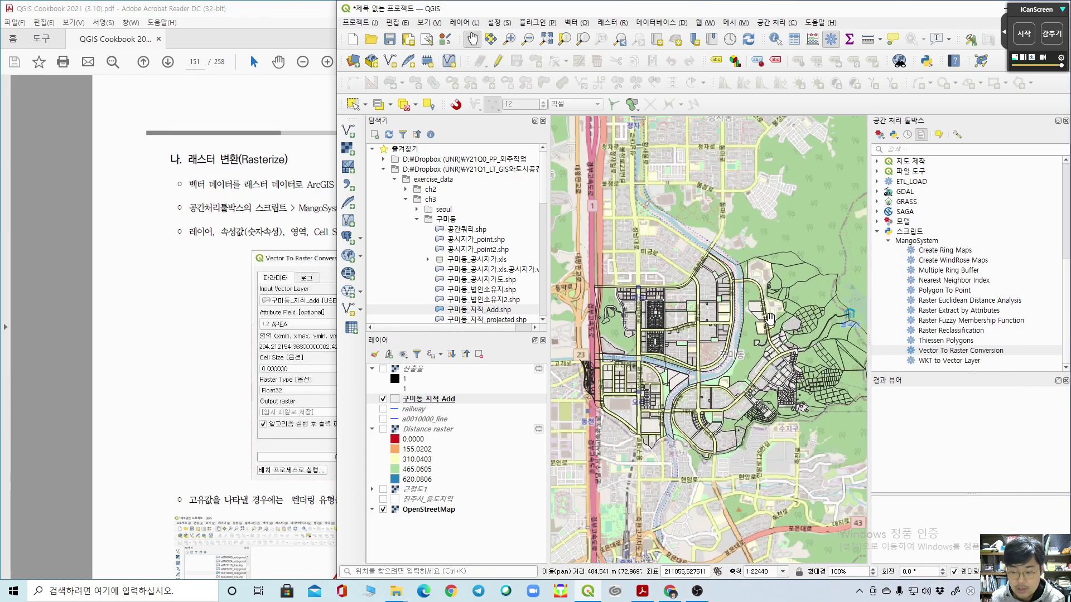
Step: Set area as the attribute field for Vector To Raster Conversion of 구미동_지적_Add, checking that field in the layer's attribute table
double_click(973, 351)
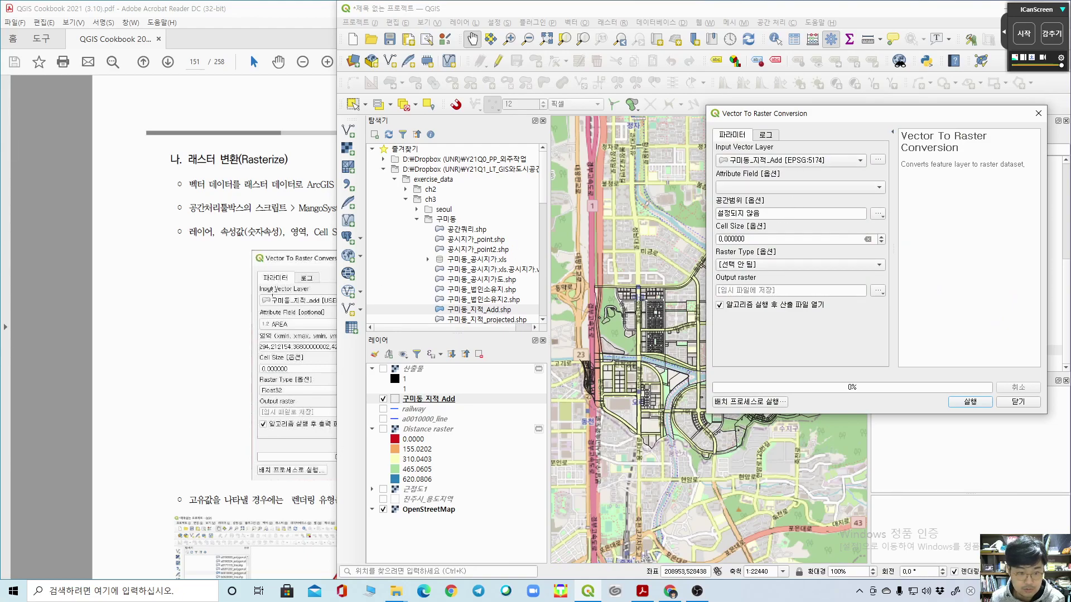
click(798, 188)
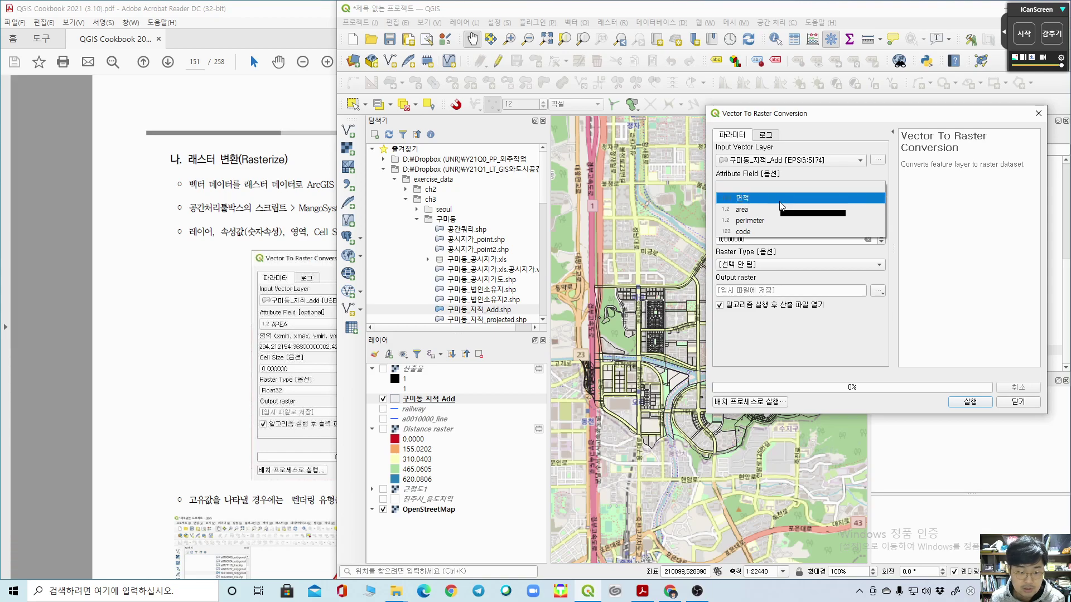
click(742, 210)
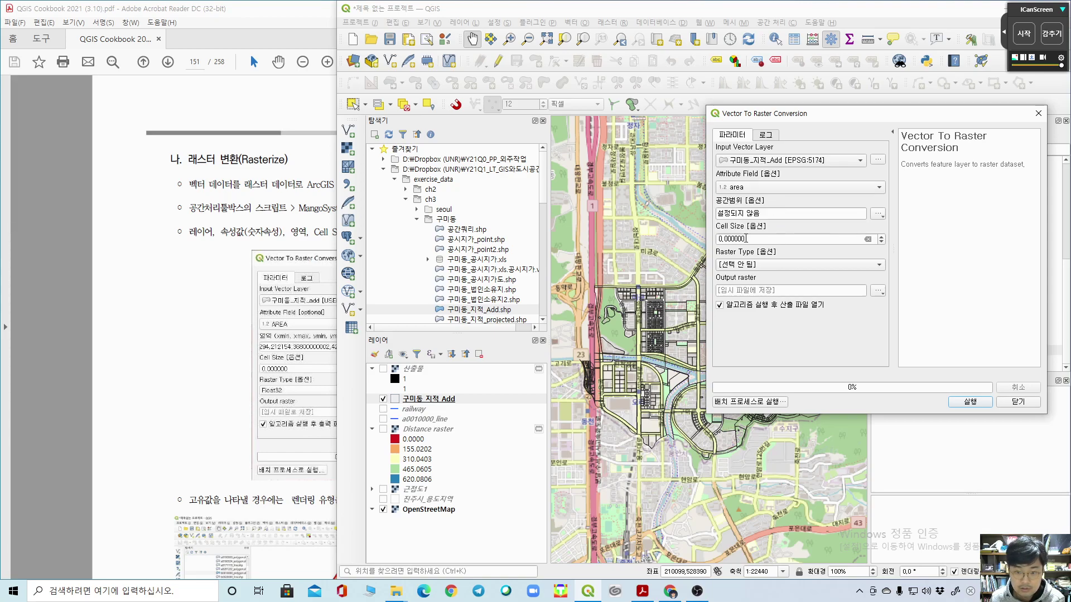
right_click(440, 400)
click(483, 288)
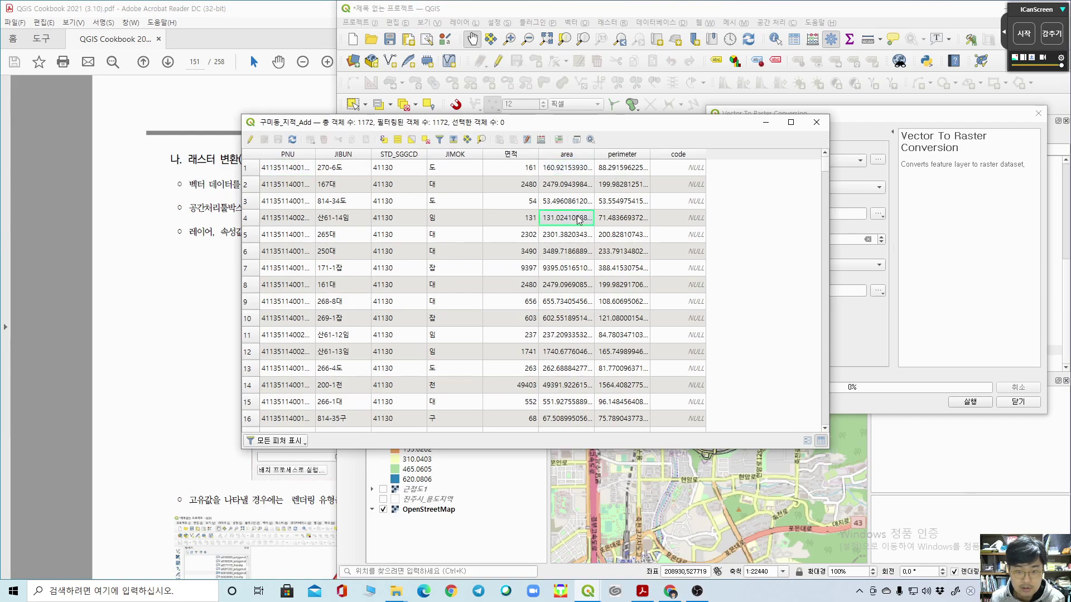
click(816, 122)
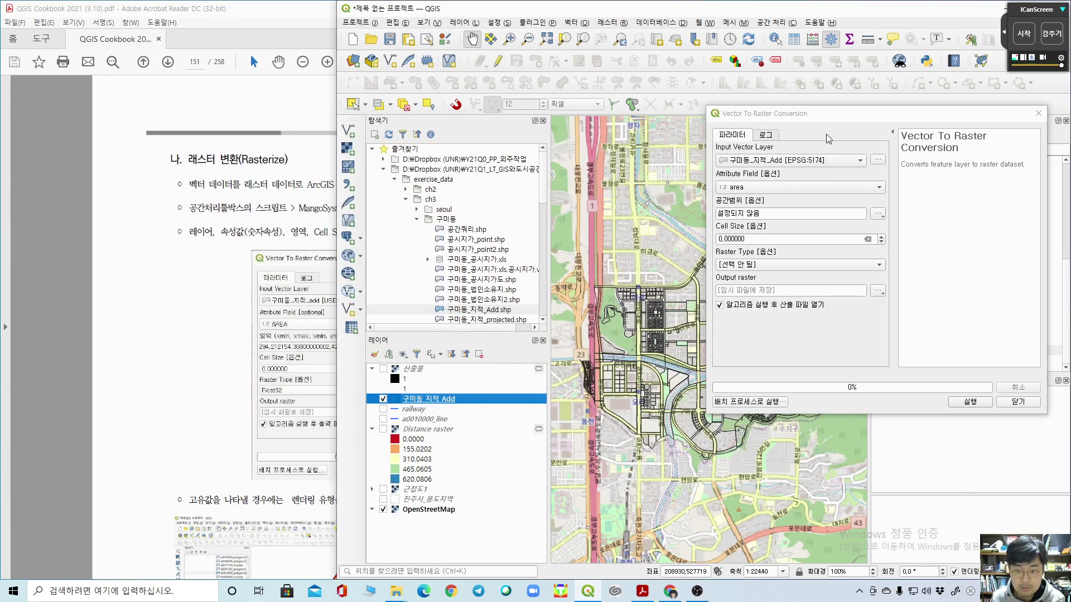
Step: Take the conversion extent from 구미동_지적_Add, set the raster type to Float32, and run the conversion
click(878, 214)
mouse_move(920, 226)
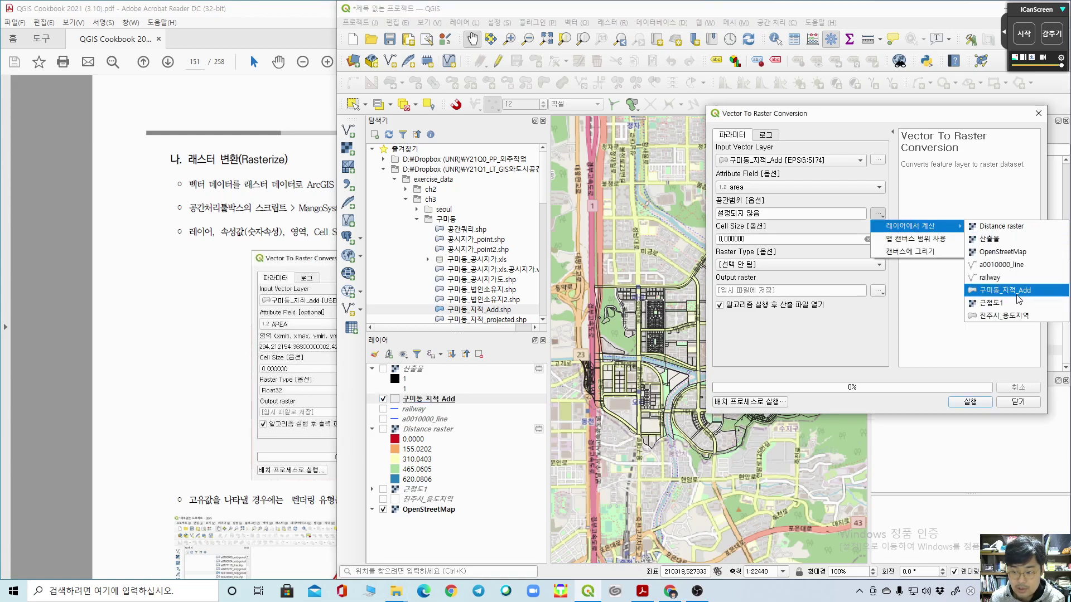
click(1009, 290)
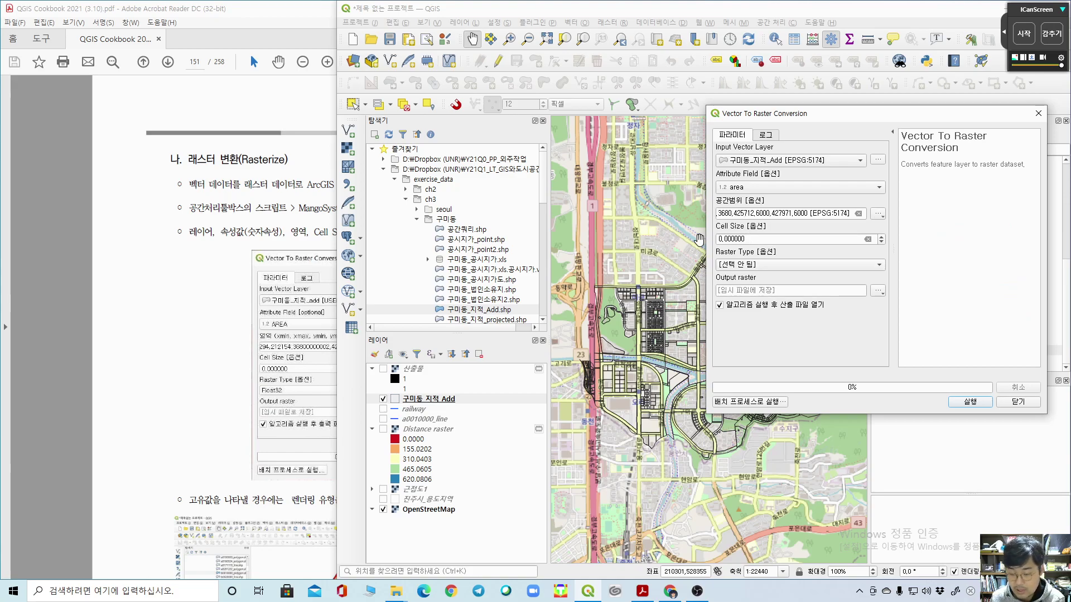
click(729, 266)
click(764, 281)
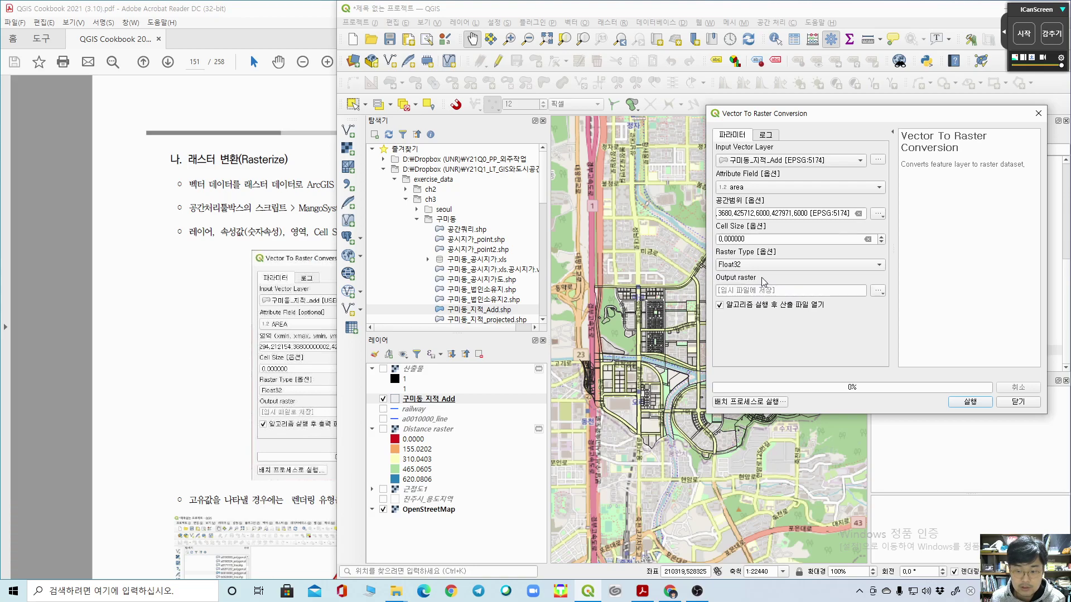
click(970, 404)
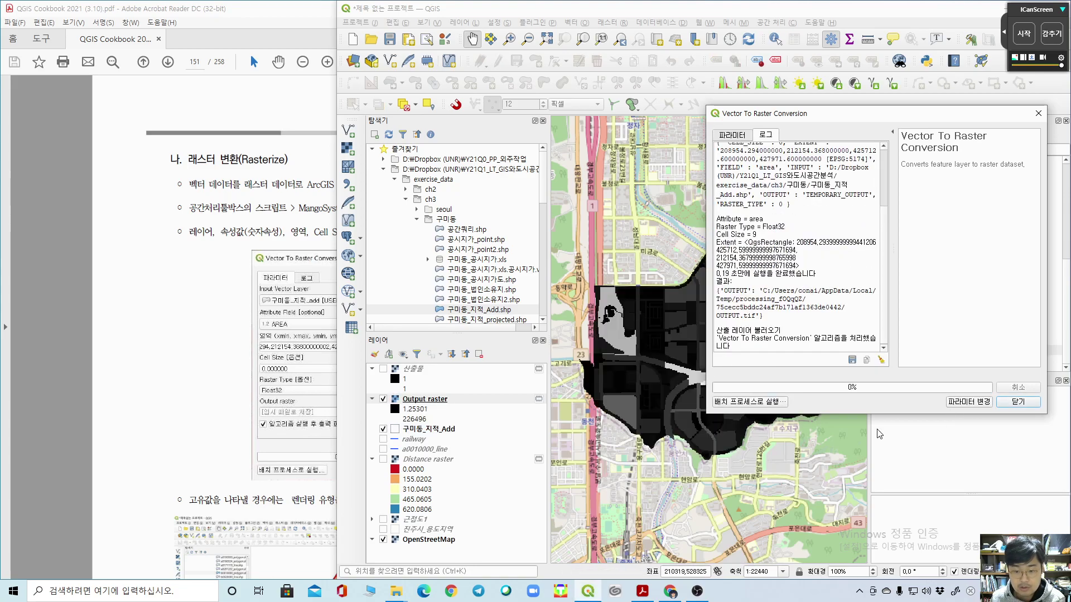
click(1018, 402)
Step: Consult the Cookbook's unique-value styling note and set the Output raster's render type to paletted/unique values (팔레트/고유 값)
click(52, 316)
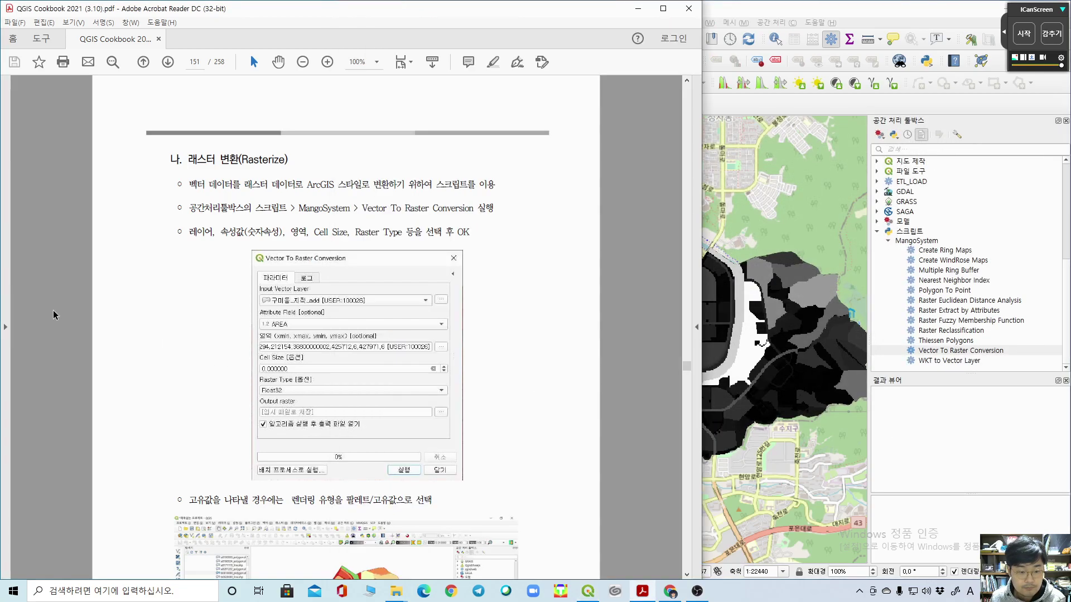
scroll(88, 303, down, 5)
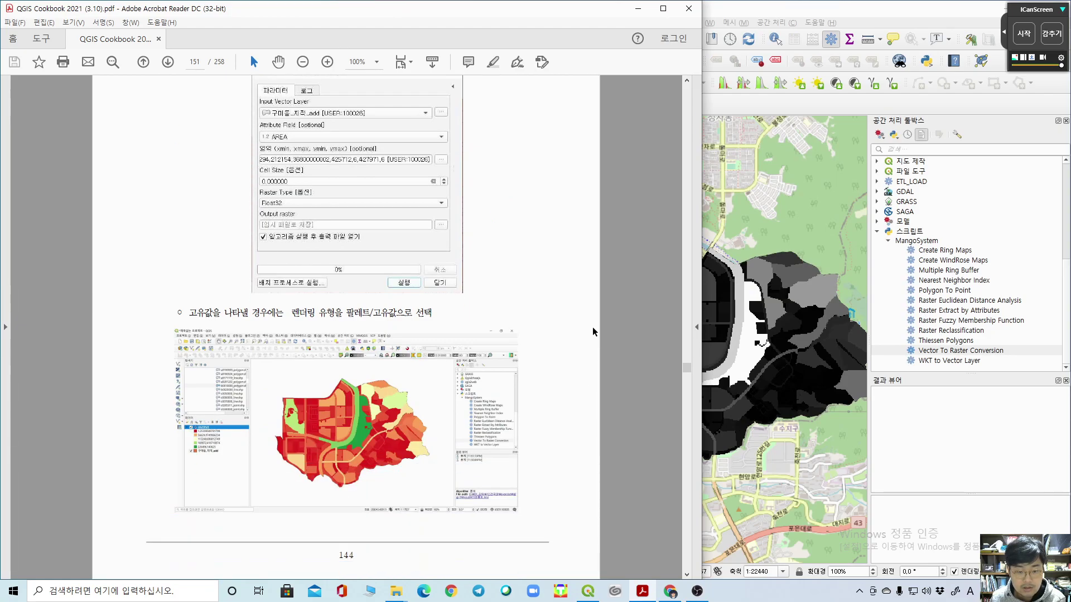
click(841, 13)
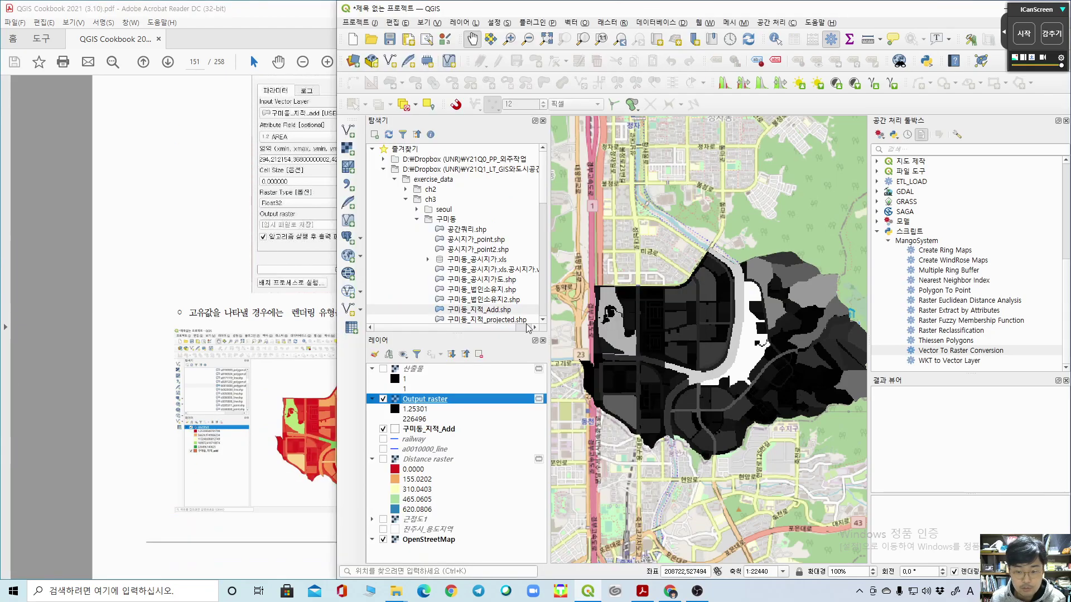
double_click(427, 399)
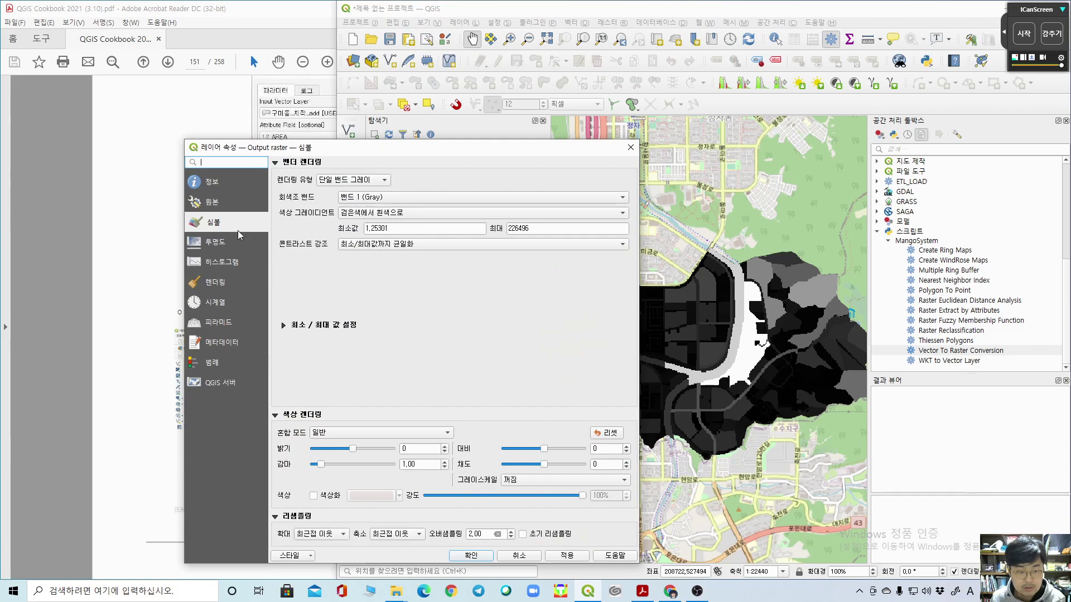
click(341, 181)
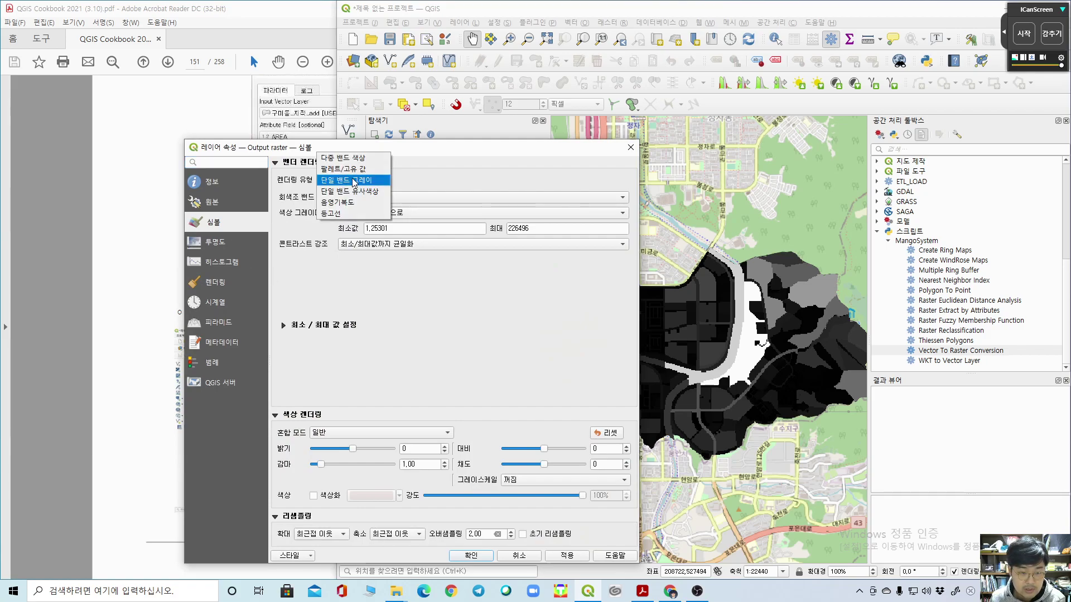
click(364, 174)
drag(410, 148, 743, 70)
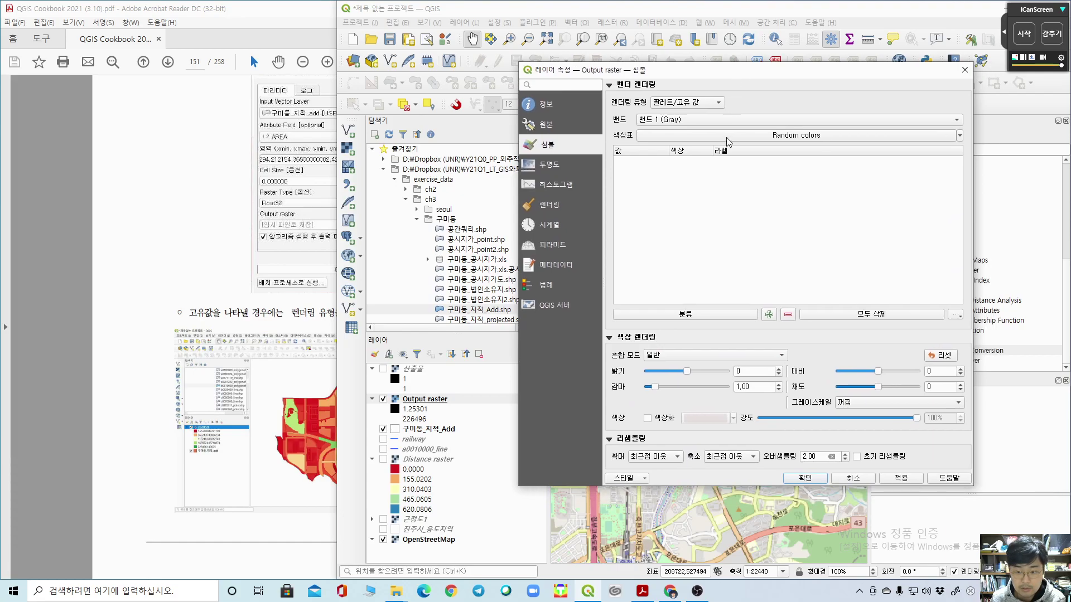
Step: Check the Cookbook's example figure, then classify the Output raster's unique values with the Spectral color ramp and apply it
click(61, 301)
scroll(61, 299, down, 5)
scroll(61, 299, down, 1)
scroll(61, 300, up, 10)
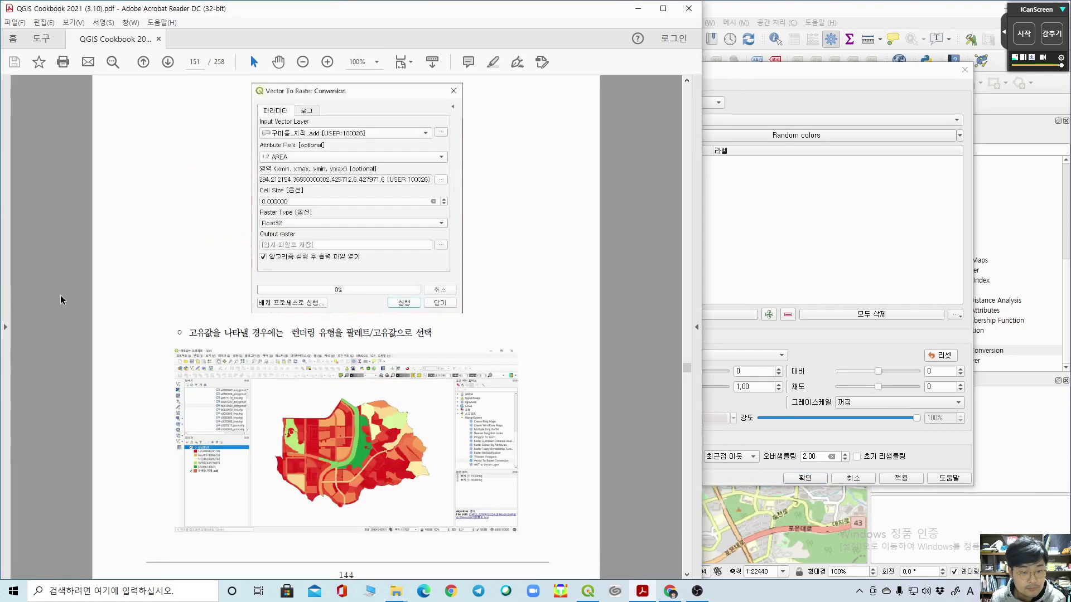
click(872, 330)
click(960, 136)
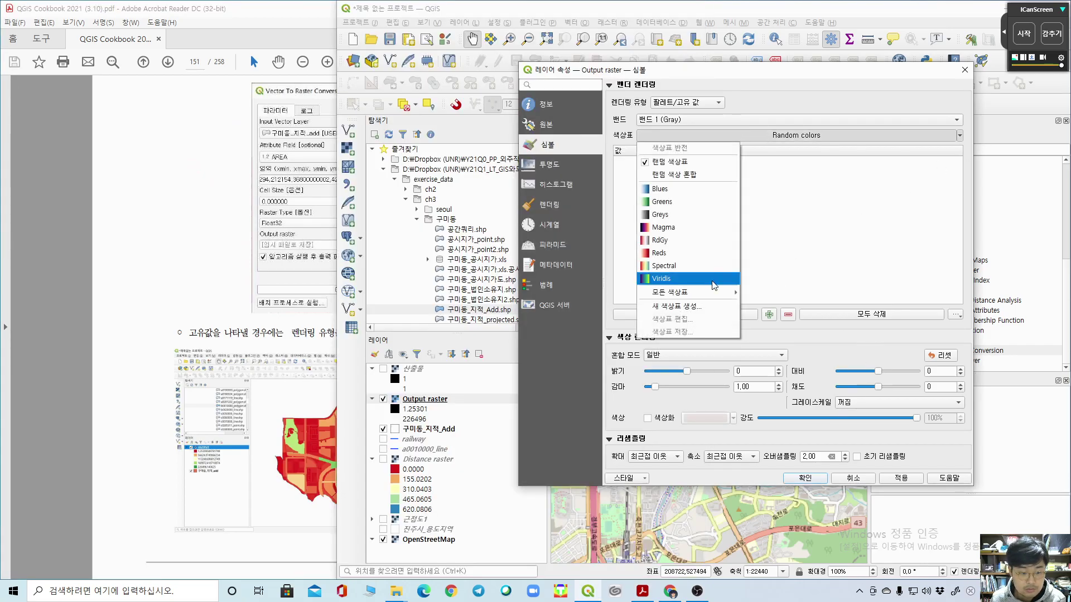
click(708, 267)
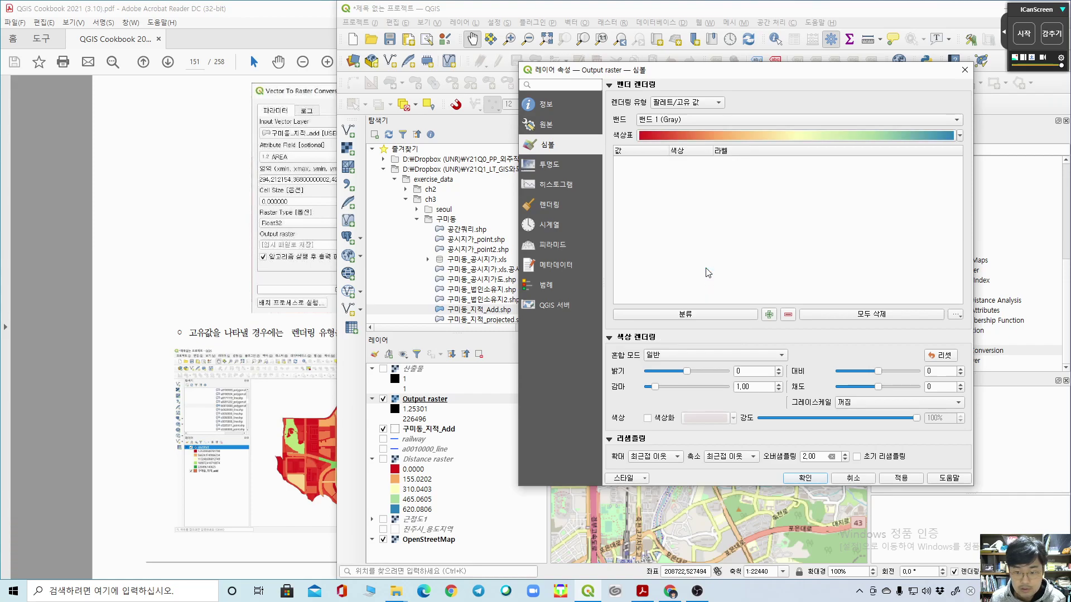
click(720, 317)
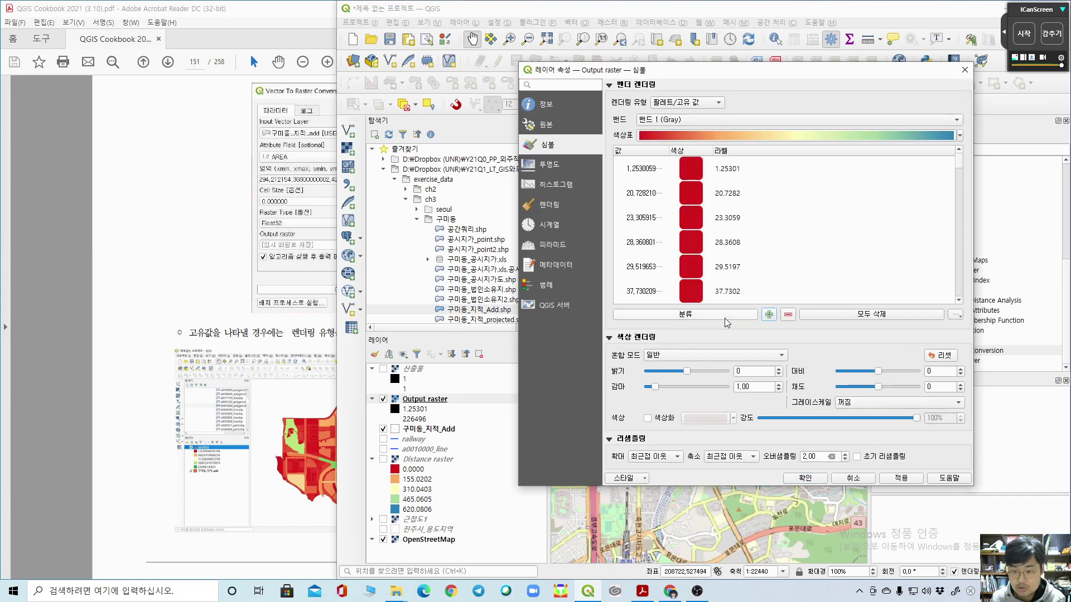
click(908, 483)
Step: Invert the Spectral color ramp of the Output raster's unique values and apply the change
drag(814, 75, 778, 112)
click(923, 170)
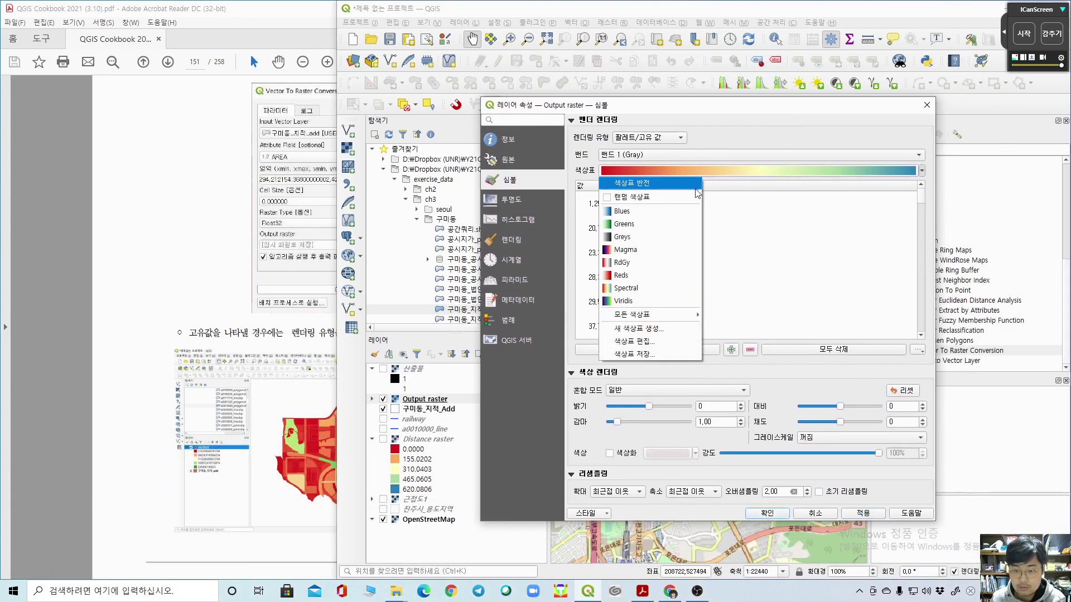
click(699, 184)
click(863, 513)
drag(704, 108, 773, 110)
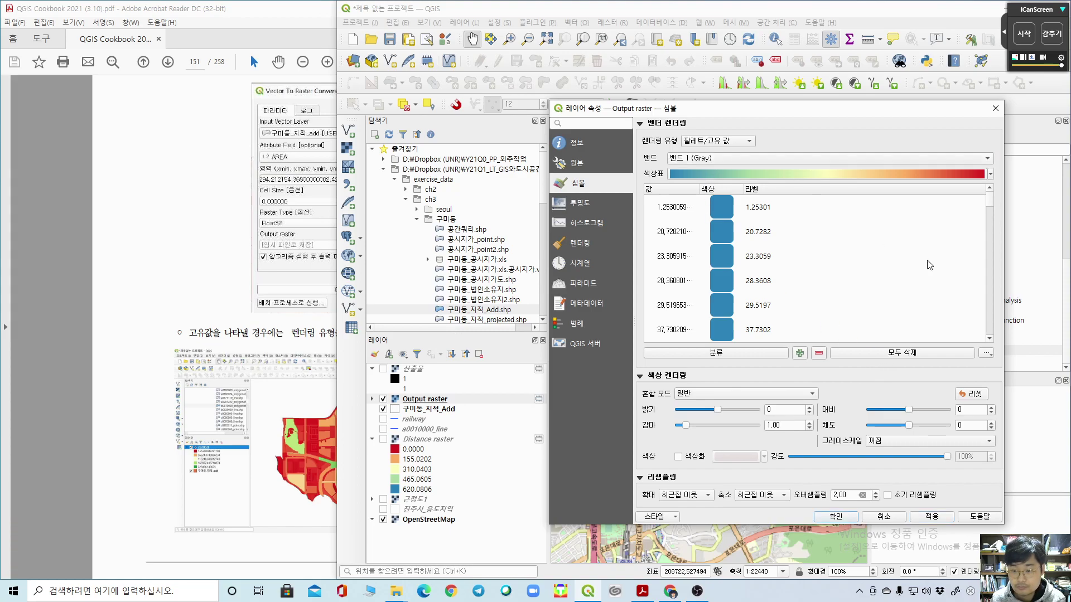
Step: Switch the Output raster to singleband pseudocolor (단일 밴드 유사색상), classify it with the Spectral ramp, and apply the styling
mouse_move(991, 195)
mouse_down()
mouse_move(984, 290)
mouse_move(993, 188)
mouse_up()
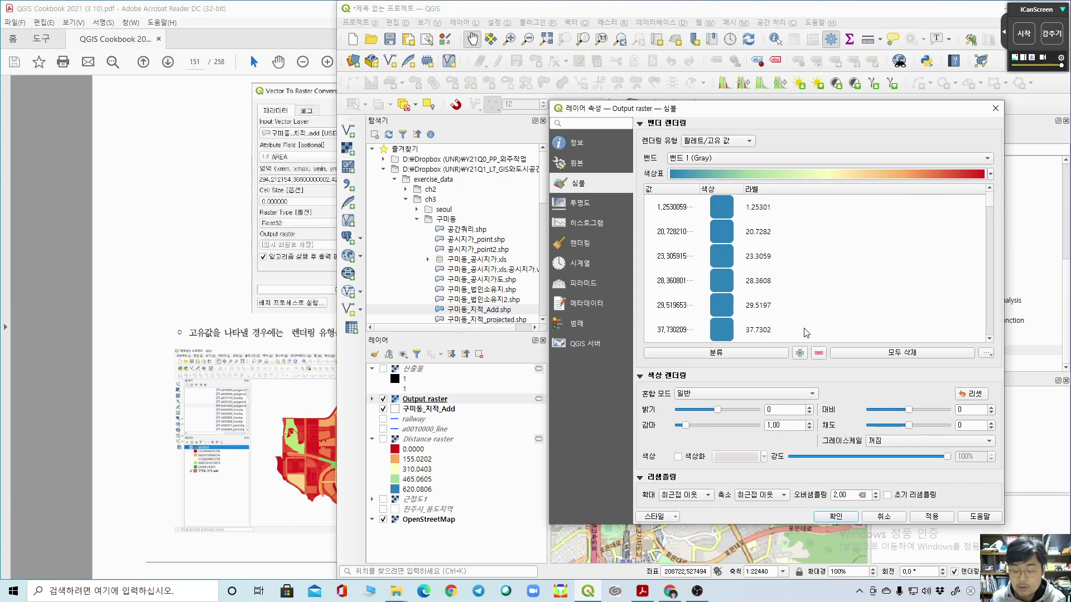
click(730, 142)
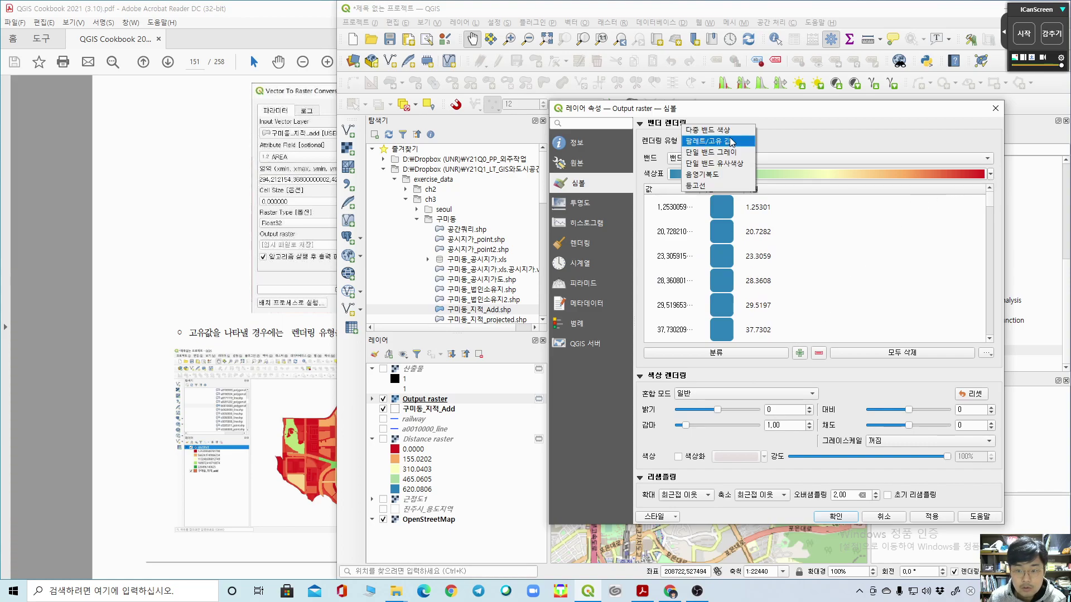
click(737, 164)
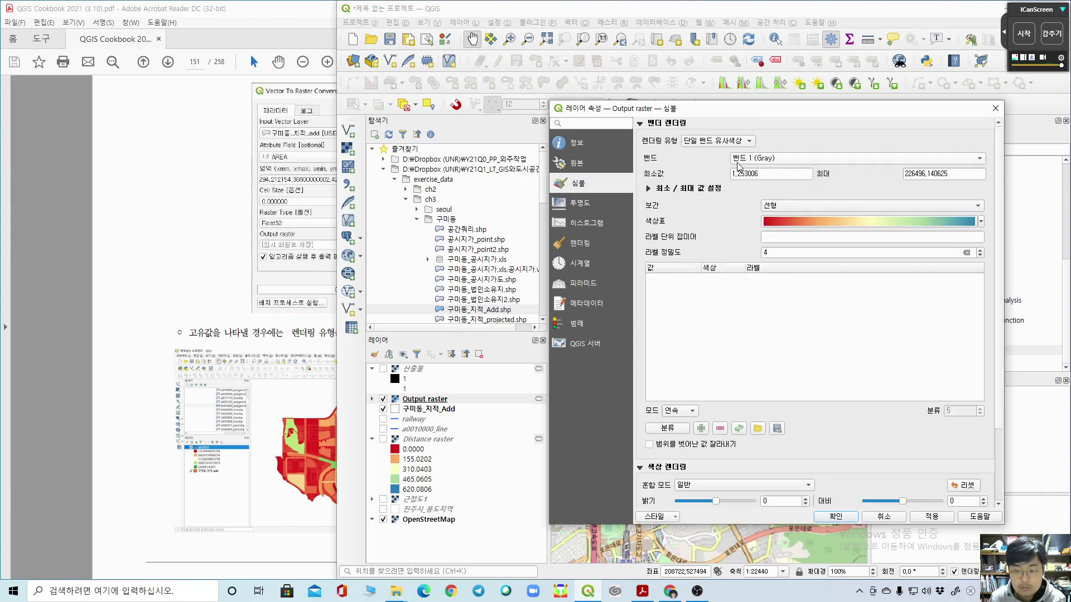
click(677, 427)
click(943, 517)
drag(897, 114, 792, 129)
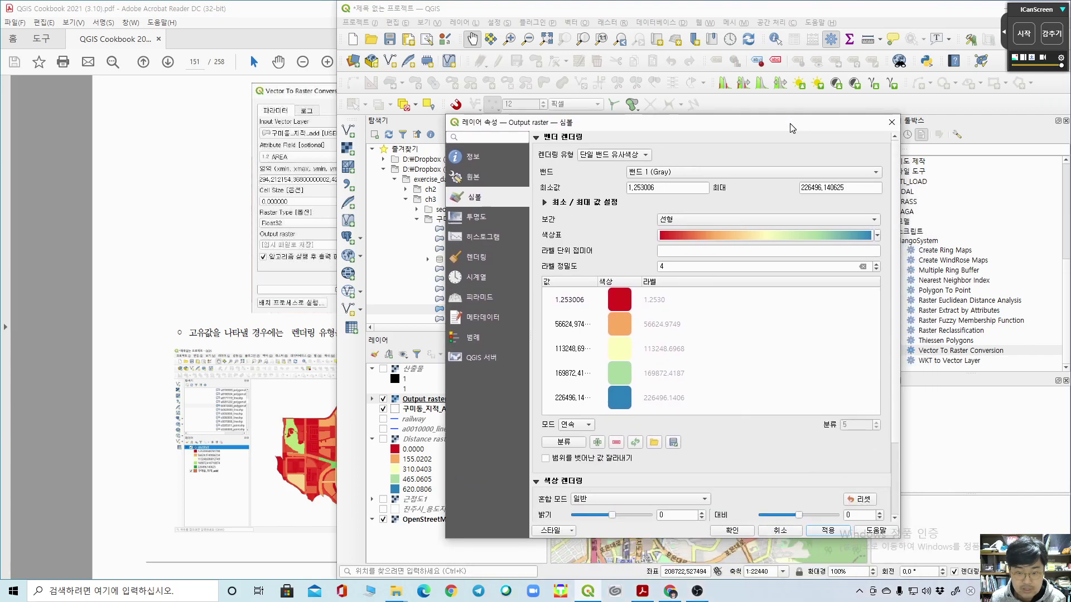
click(888, 122)
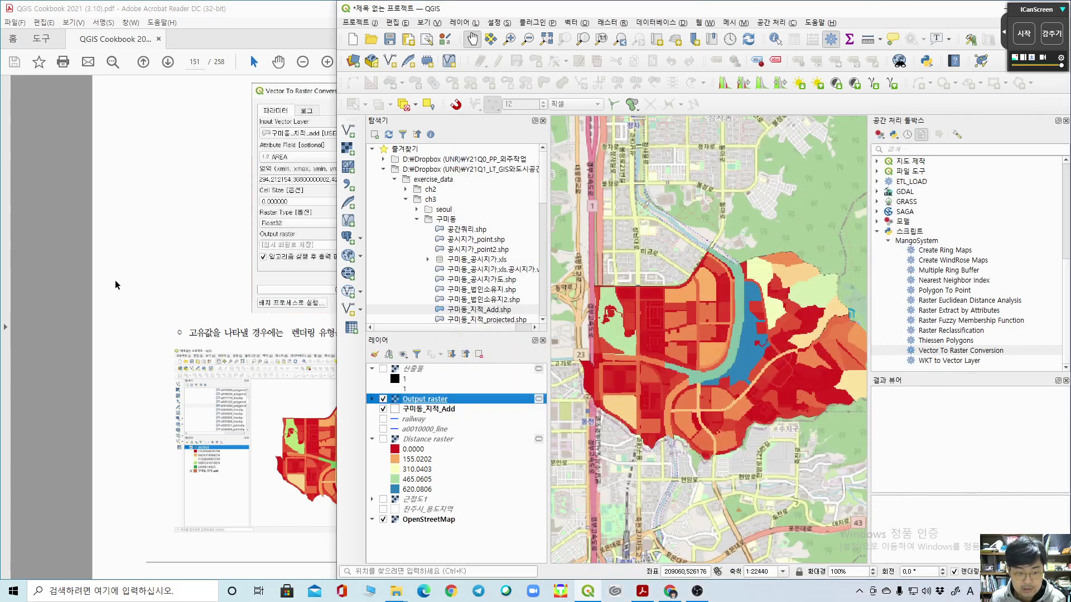
Step: Compare the styled raster with the Cookbook's figure and read the Reclassify (재분류) section on Raster Reclassification
scroll(115, 280, down, 1)
click(85, 275)
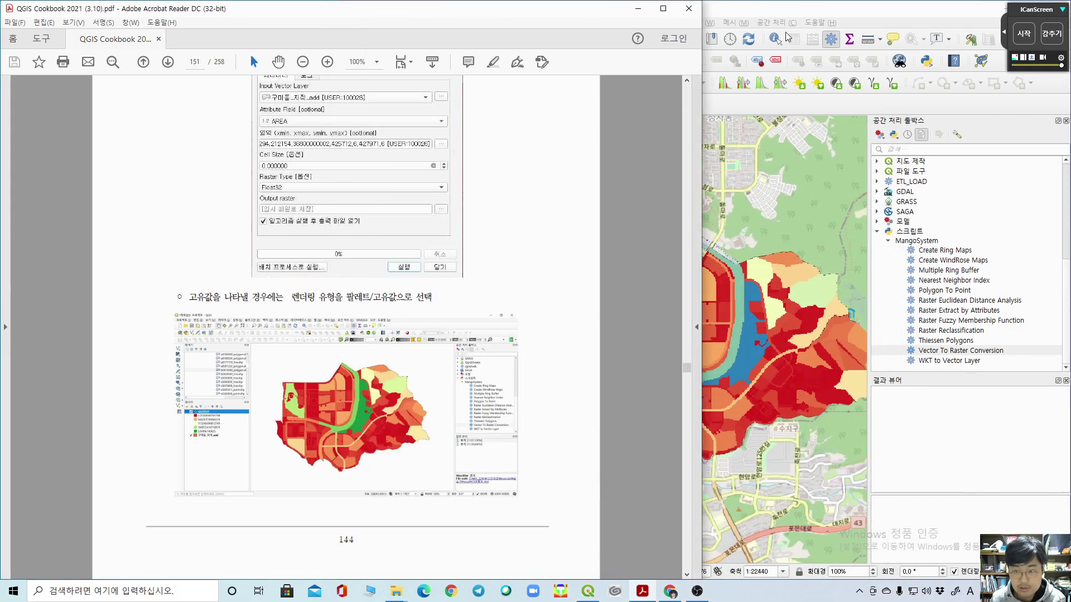
click(787, 38)
click(87, 286)
scroll(57, 289, down, 10)
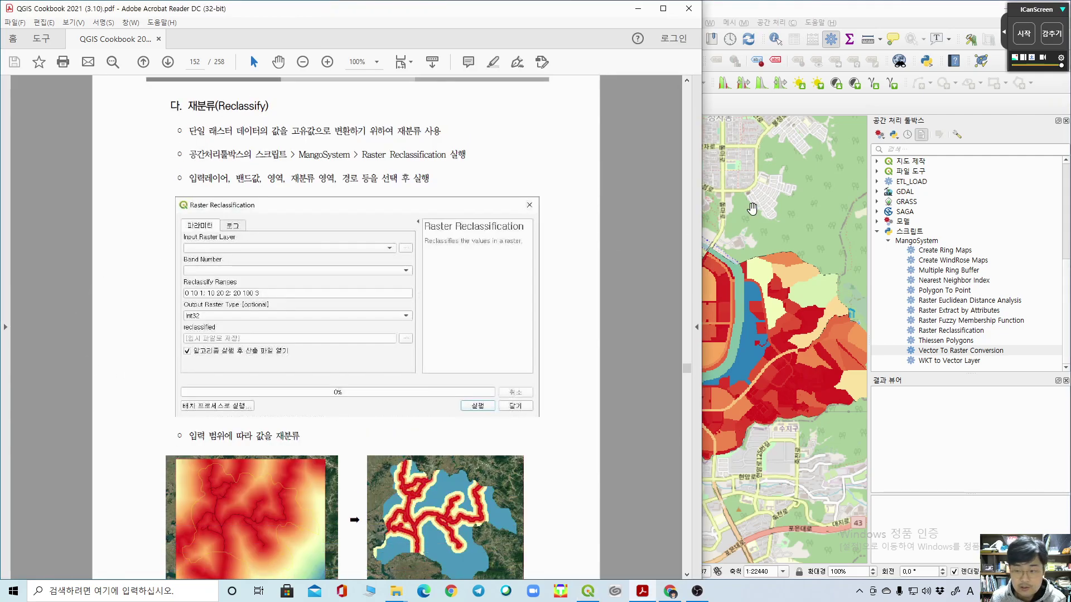
click(975, 438)
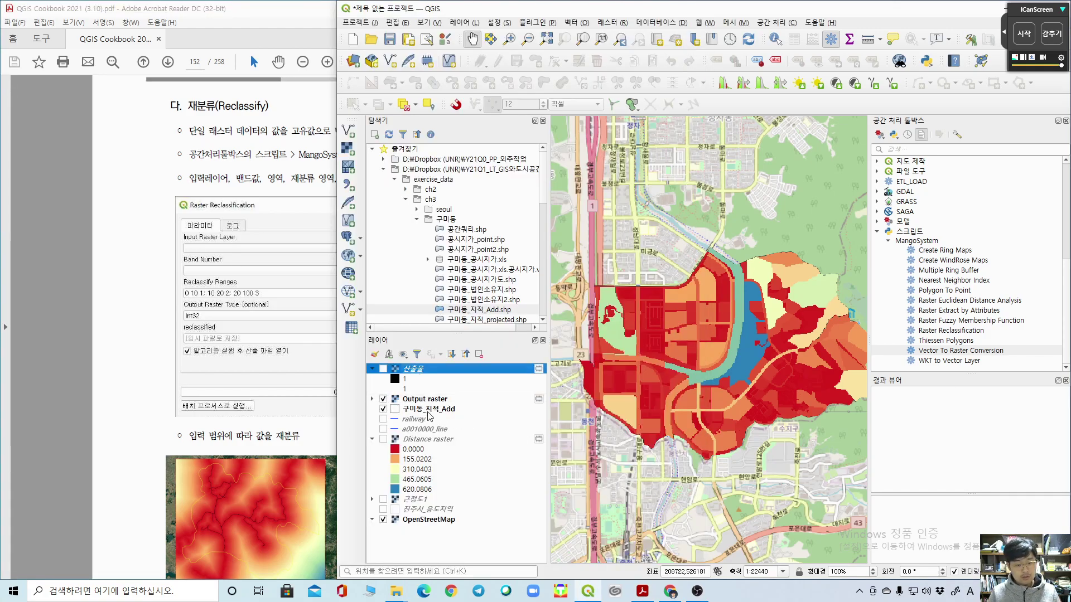
click(109, 280)
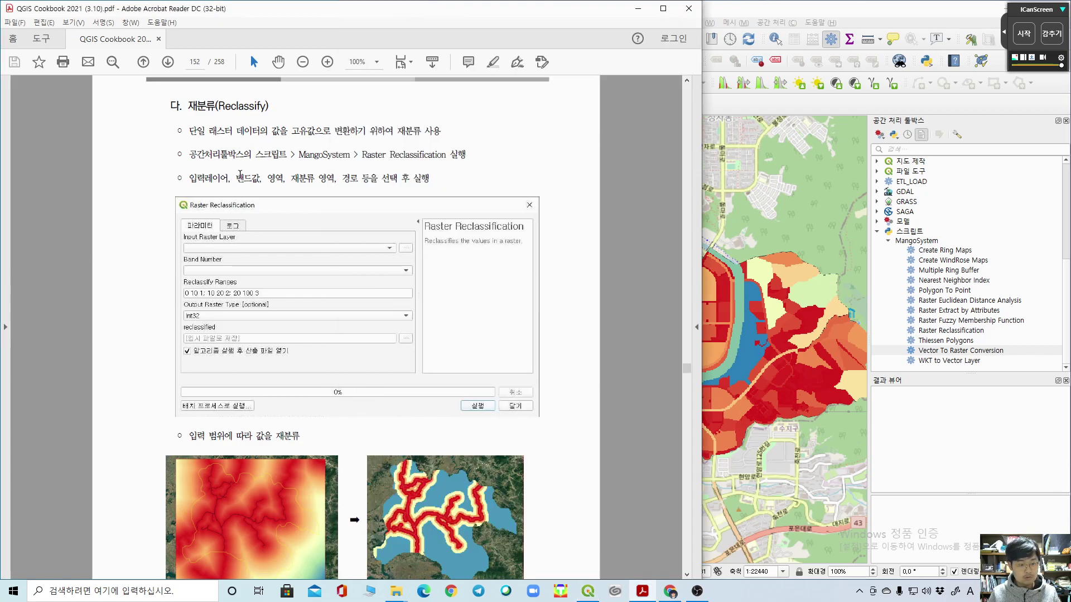
Step: Review the Cookbook's reclassification settings and example figure, and open the Raster Reclassification script from MangoSystem
scroll(255, 182, down, 2)
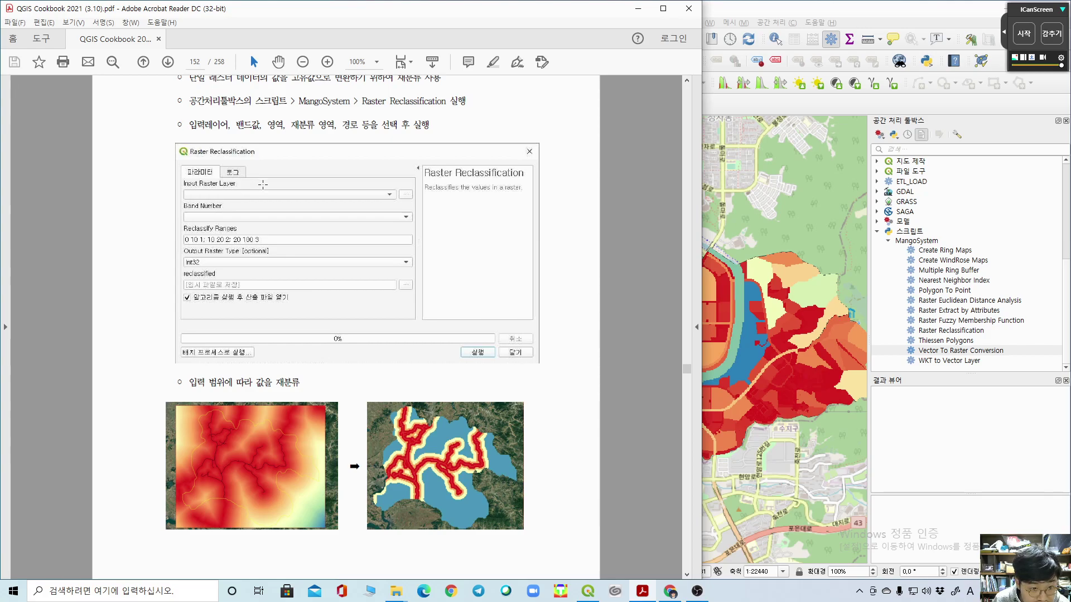
scroll(263, 184, down, 20)
scroll(270, 192, up, 18)
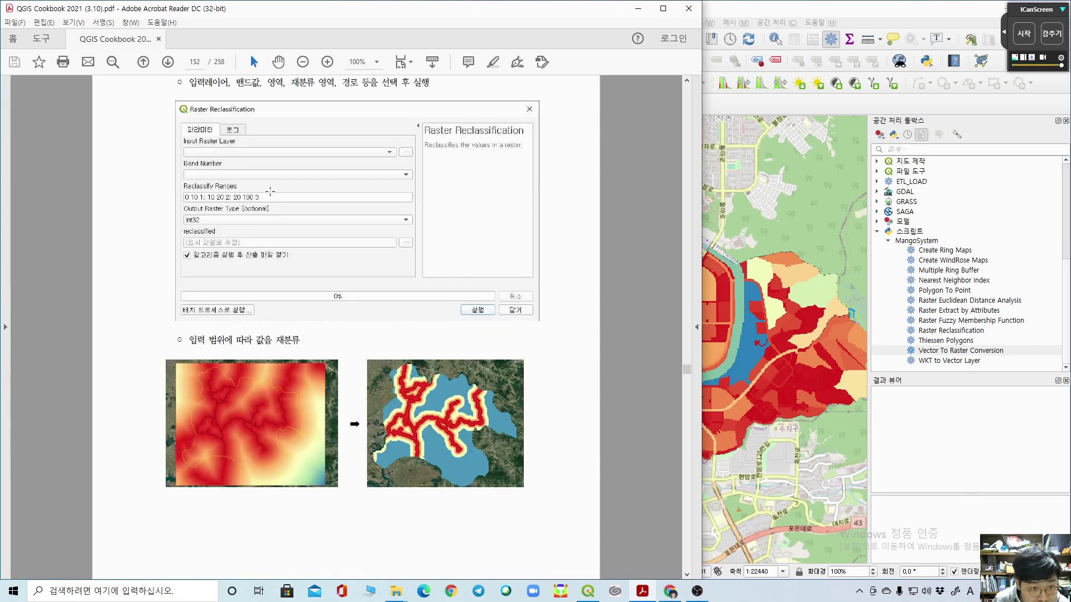
scroll(270, 191, up, 2)
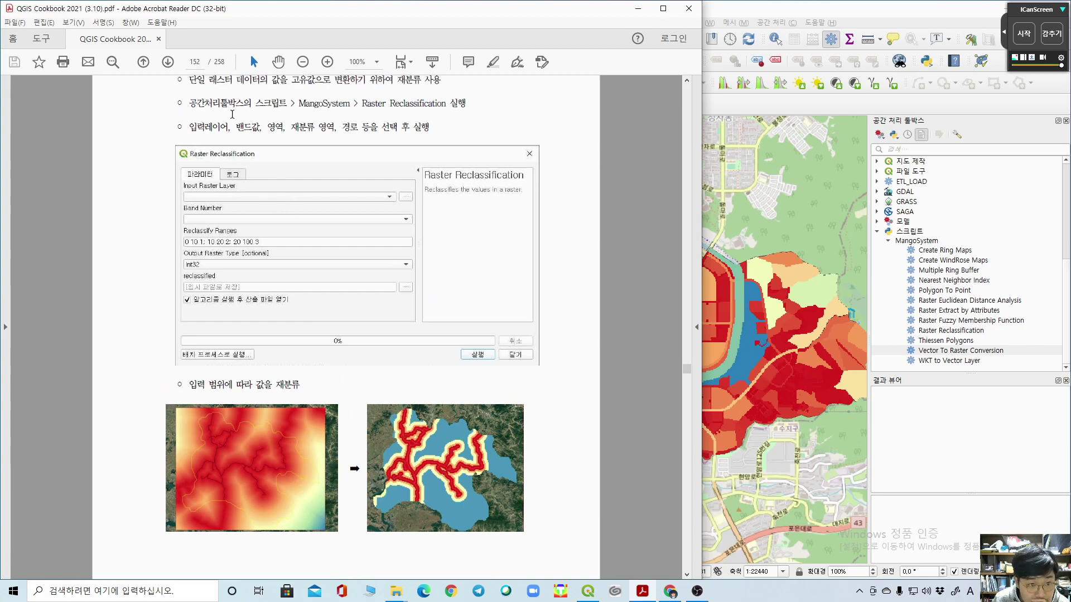
scroll(301, 162, up, 1)
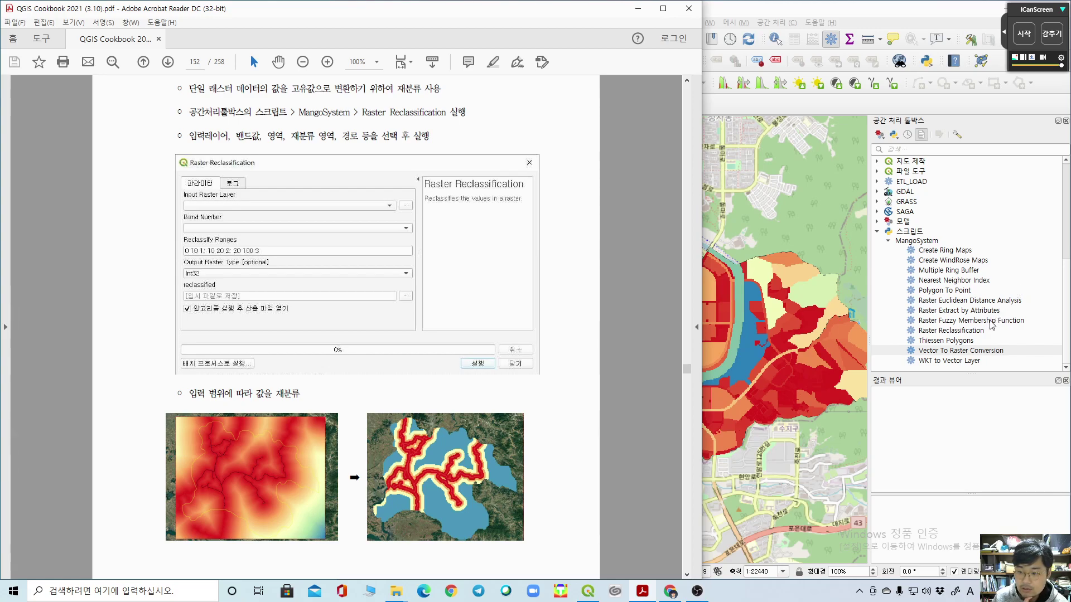
double_click(952, 331)
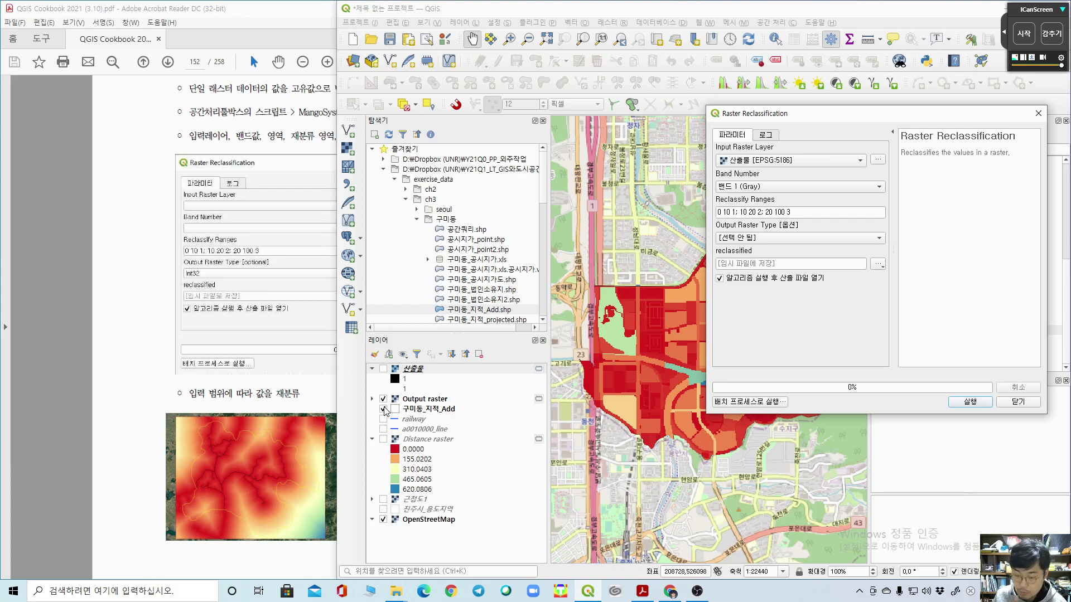
Step: Hide Output raster and 구미동_지적_Add, show the 산출물 raster, move it below railway, and zoom to its extent
click(383, 369)
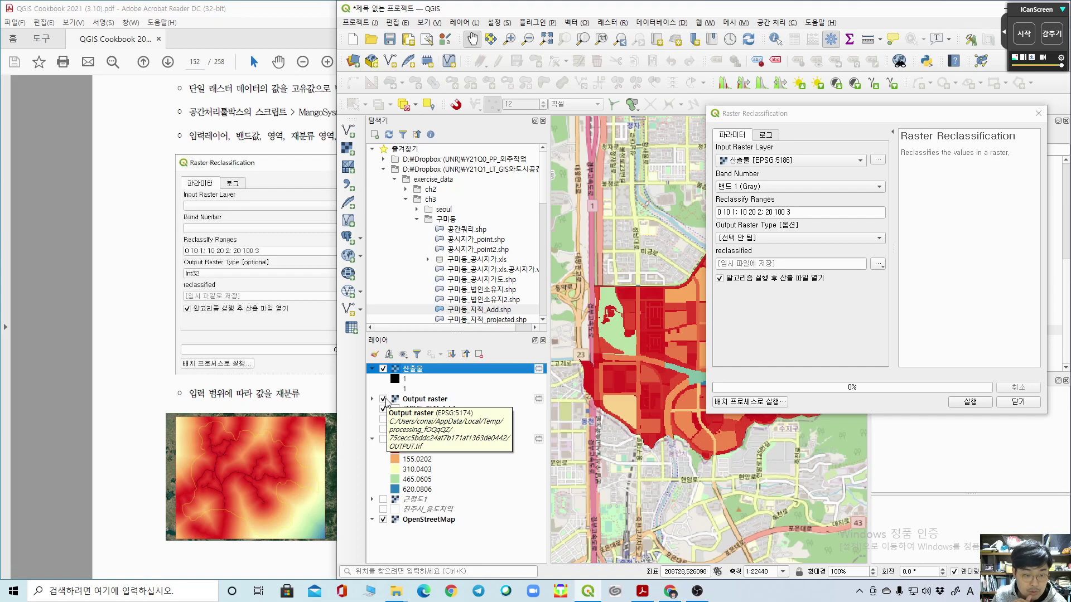
click(384, 399)
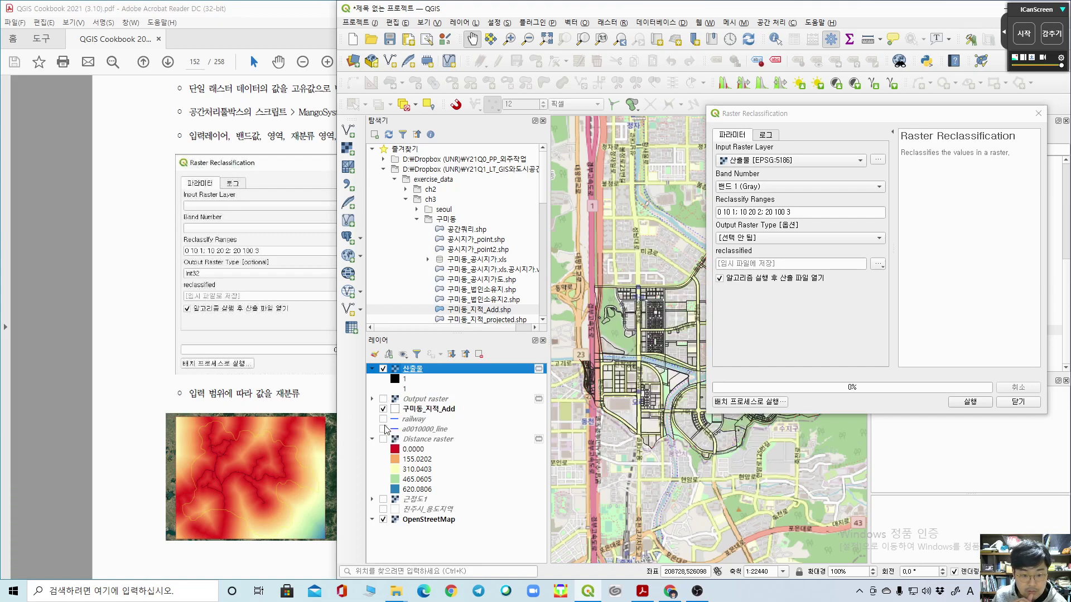
click(383, 409)
drag(411, 370, 440, 426)
right_click(410, 402)
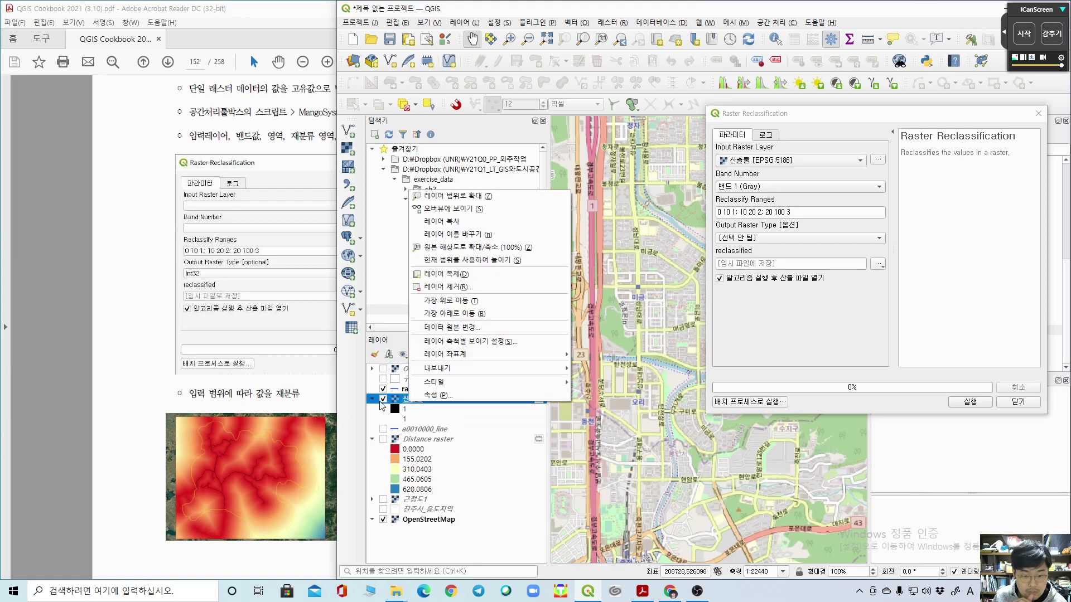
click(474, 198)
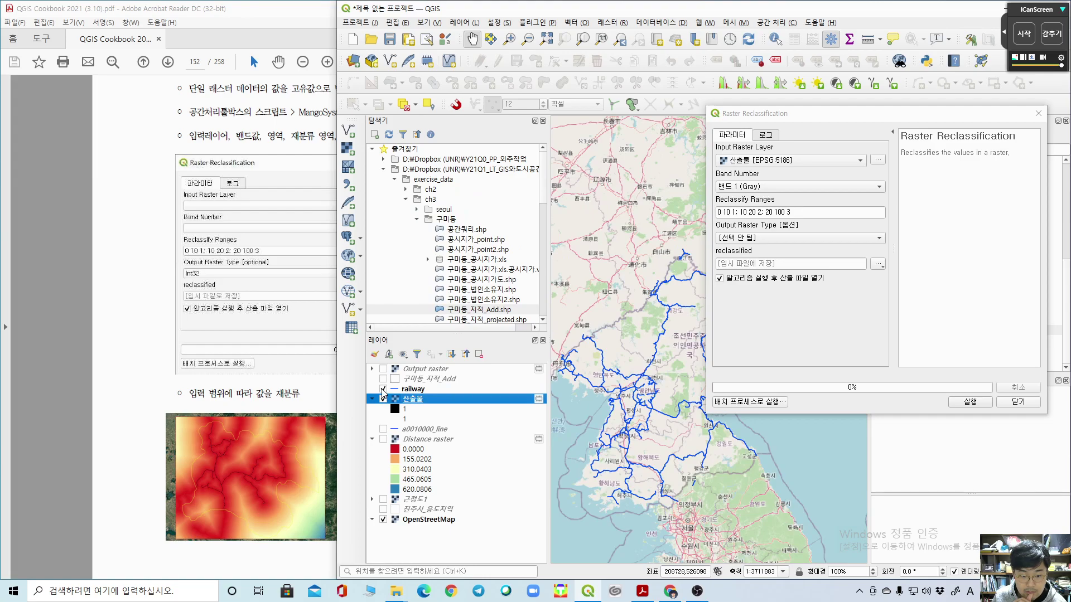
Step: Hide the 산출물 raster and show the 근접도1 raster beneath the railway lines
click(383, 389)
click(383, 389)
click(383, 398)
click(383, 370)
click(383, 370)
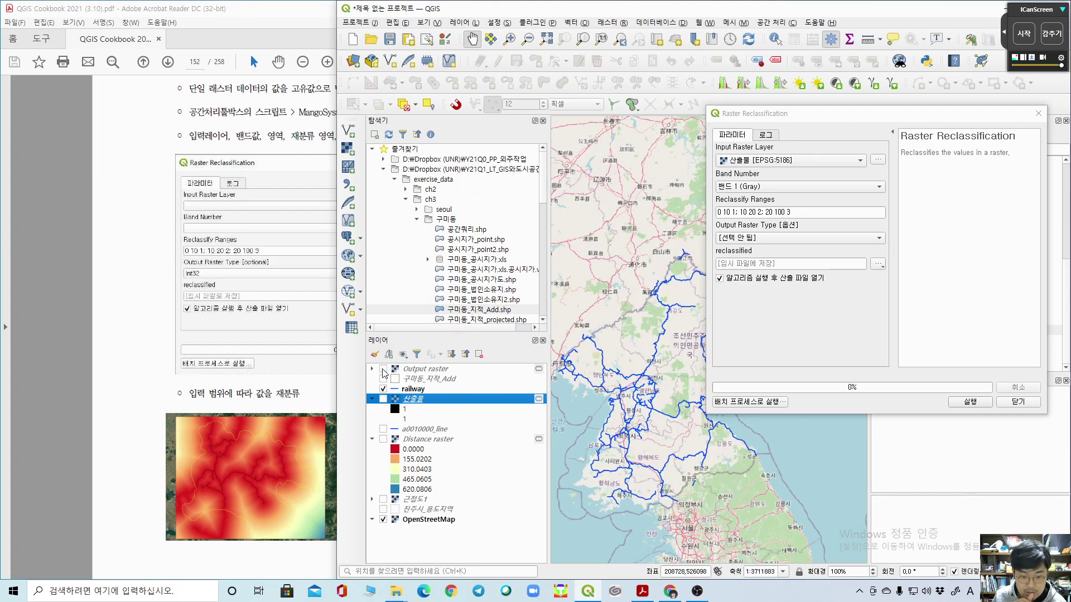
click(384, 439)
click(384, 440)
click(383, 500)
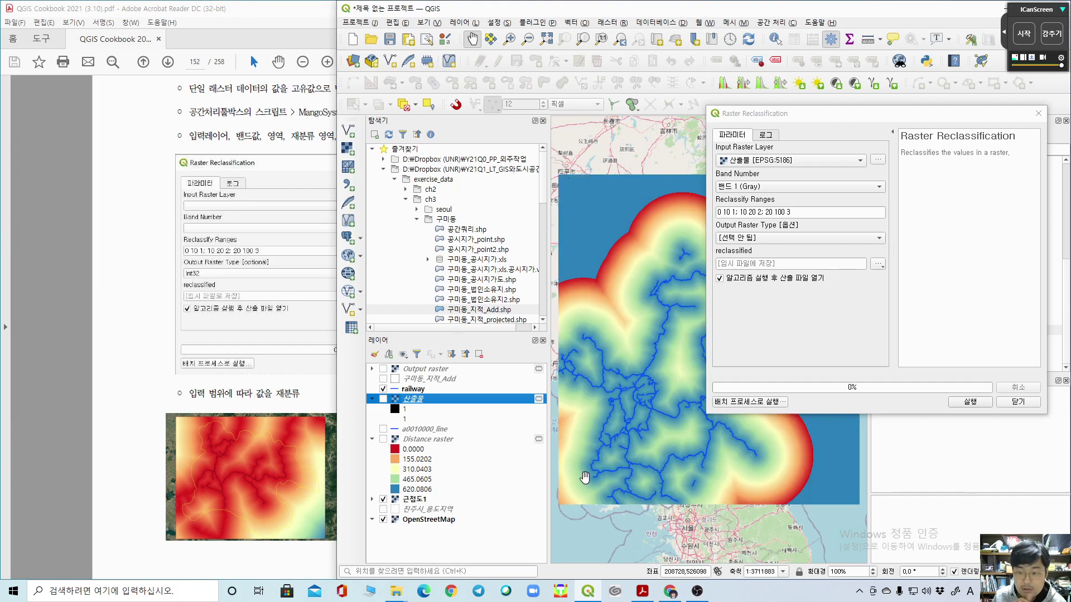
Step: Set 근접도1 as the input raster for the reclassification, using 밴드 1 (Gray)
click(825, 160)
click(805, 150)
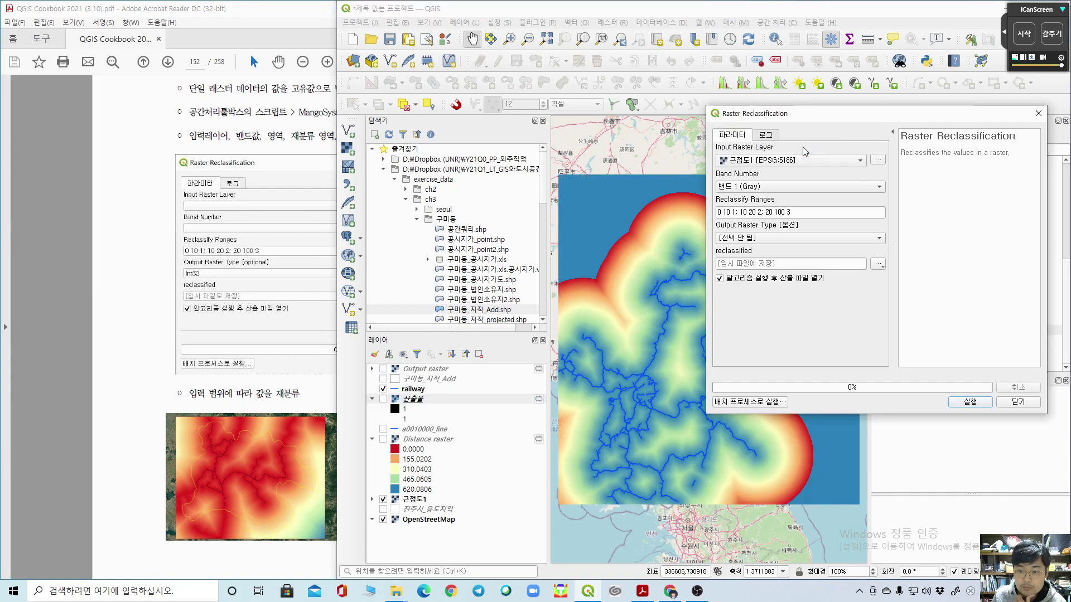
click(822, 187)
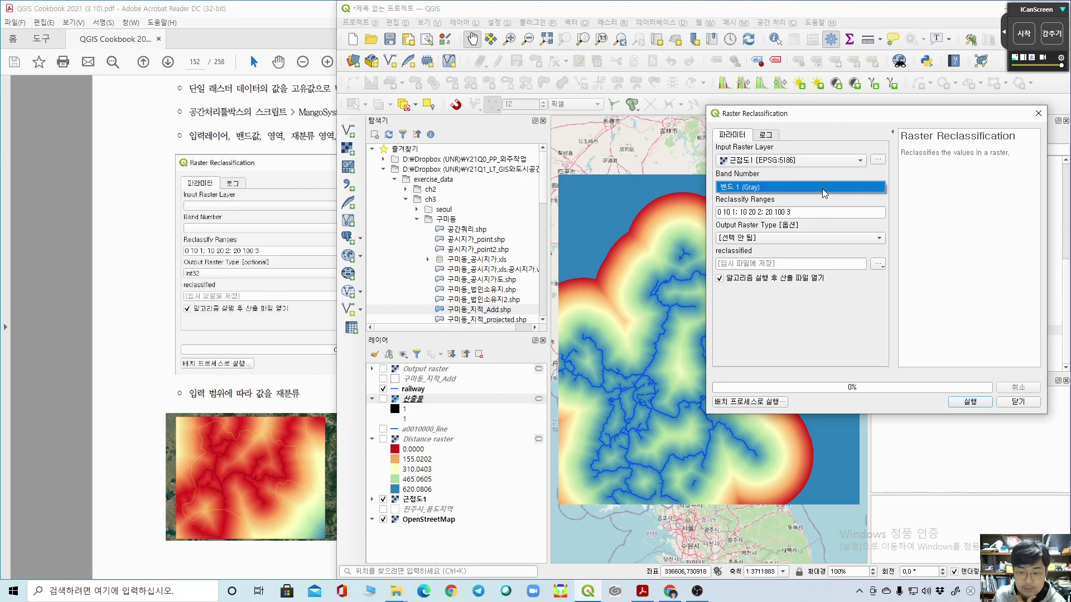
click(822, 188)
click(812, 214)
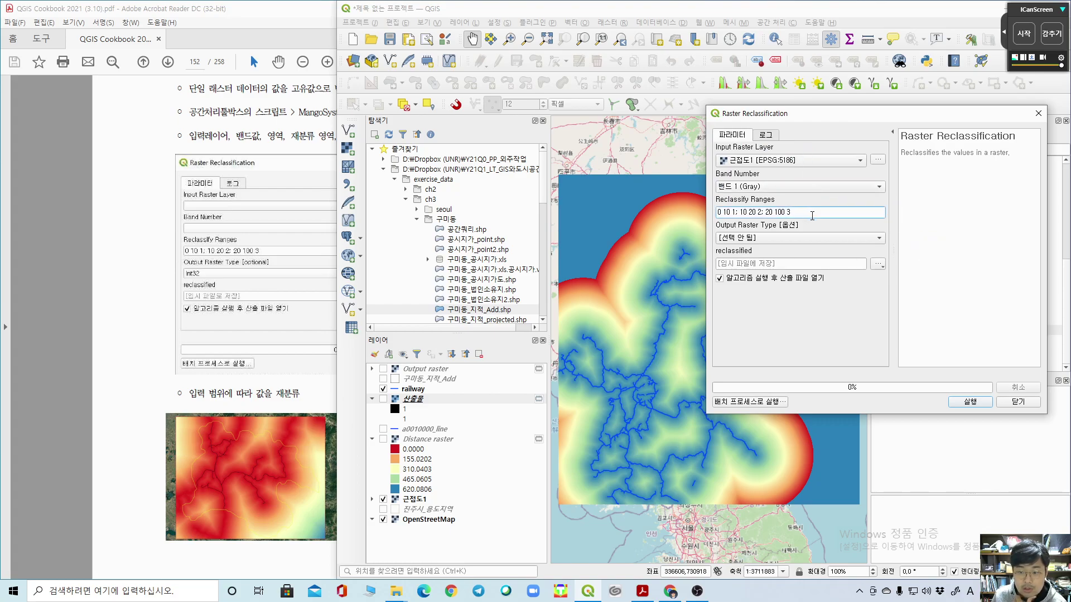
click(848, 160)
click(763, 173)
click(780, 162)
click(783, 160)
click(788, 213)
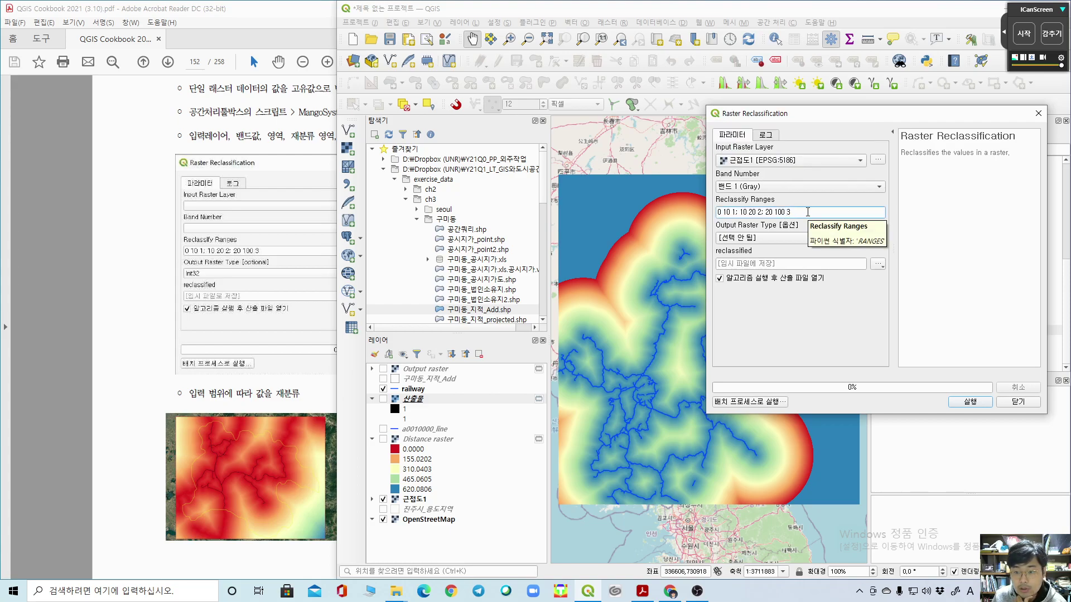
Step: Set the output raster type to Int32, run the reclassification with ranges 0 10 1; 10 20 2; 20 100 3, and close the dialog
click(745, 238)
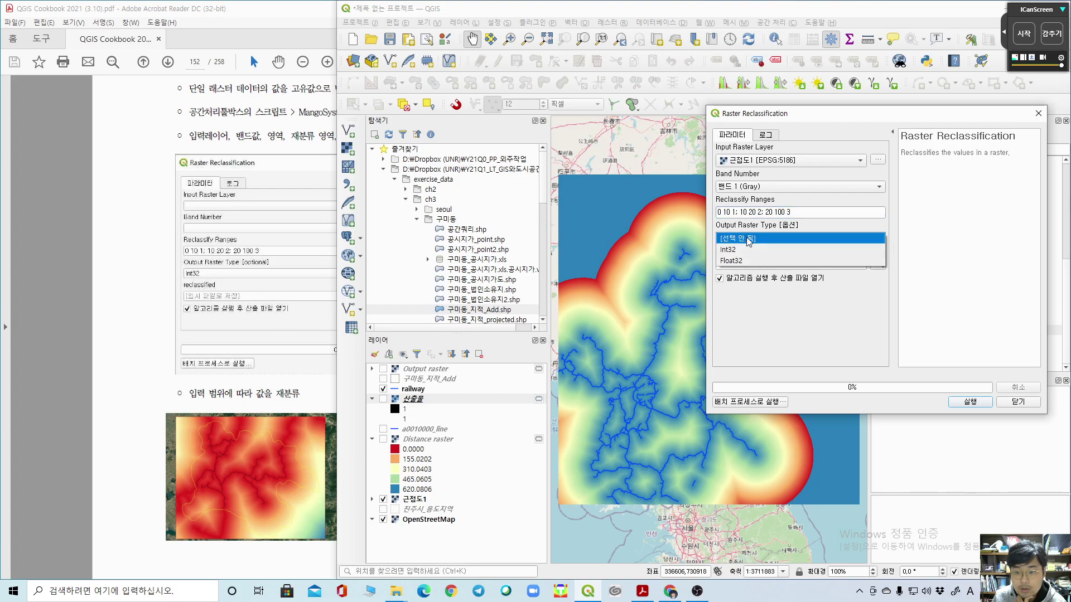
click(753, 249)
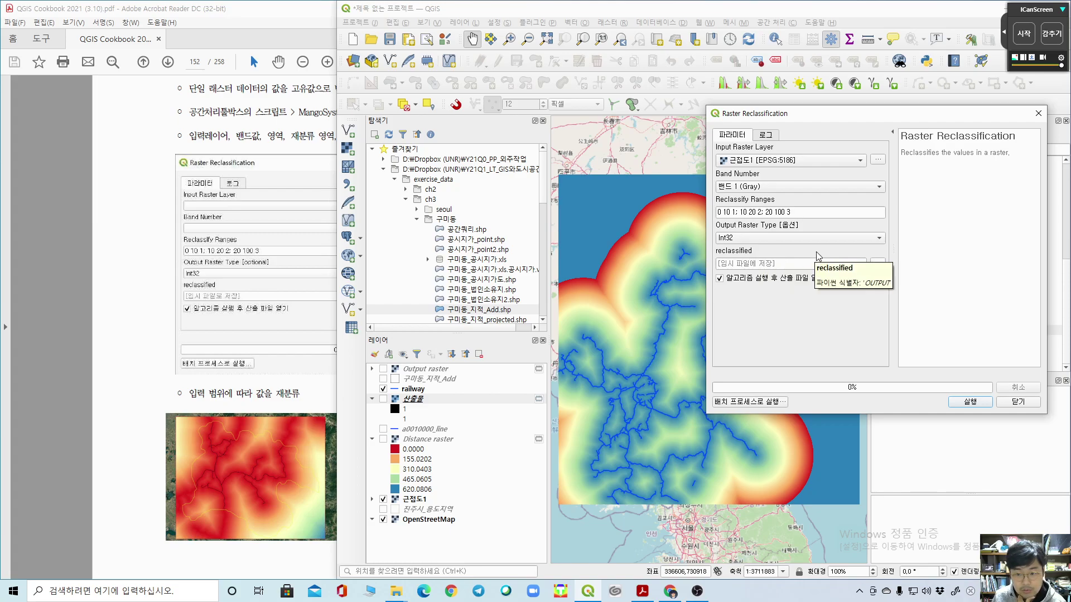
click(977, 407)
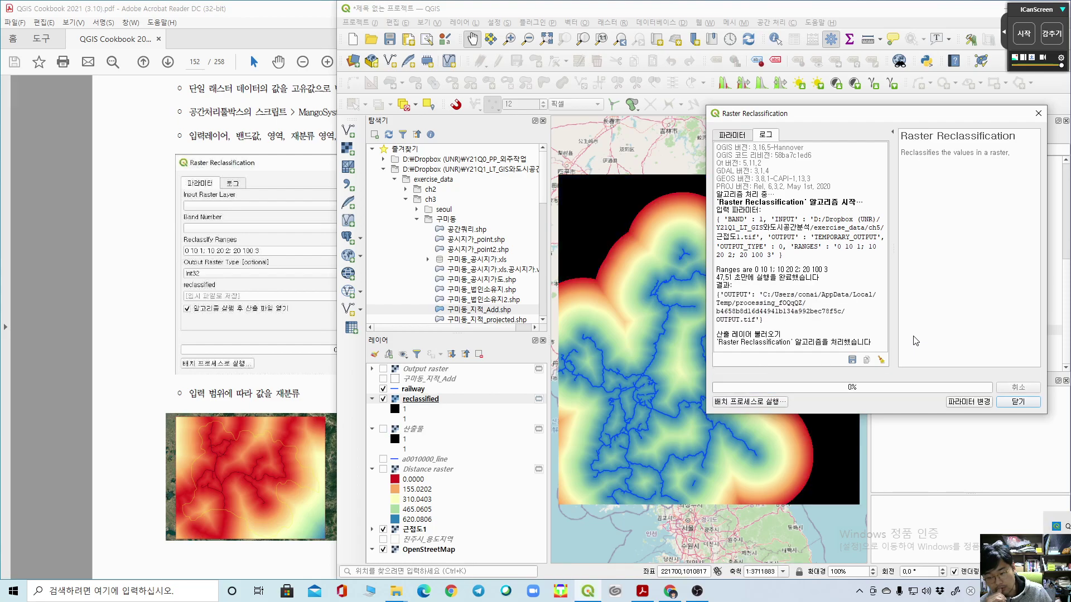
click(1018, 401)
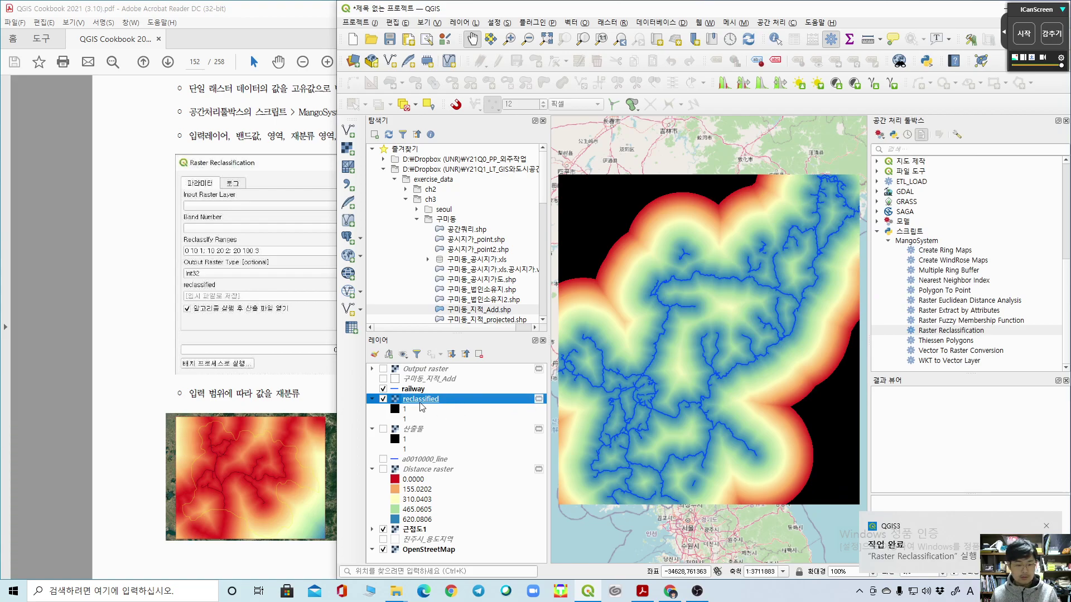
Step: Move the reclassified raster below 근접도1 in the layer order and hide 근접도1
drag(429, 406, 444, 546)
click(372, 499)
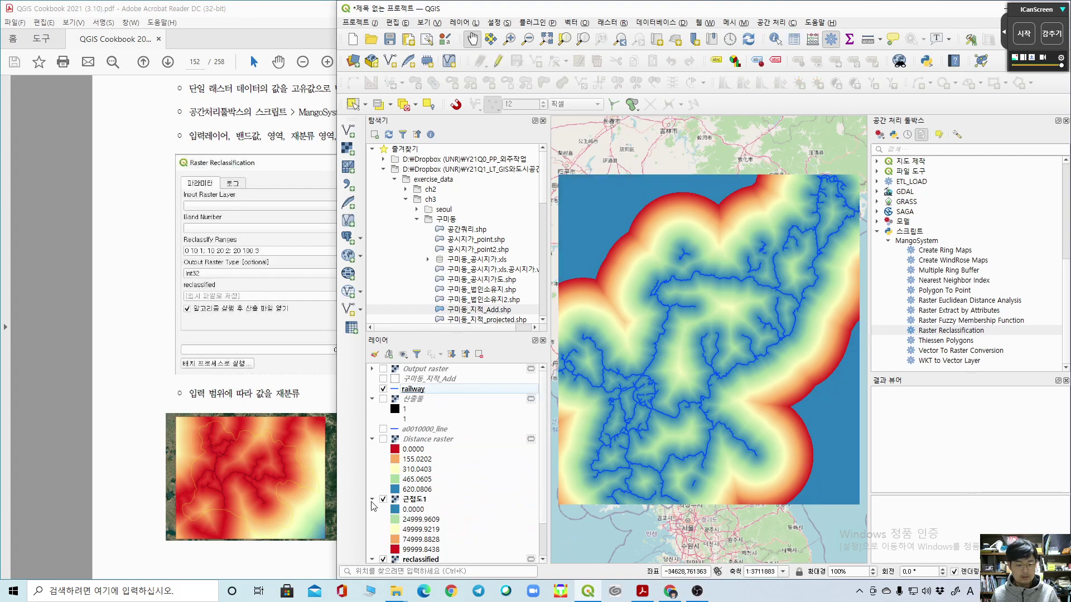
click(372, 500)
click(383, 499)
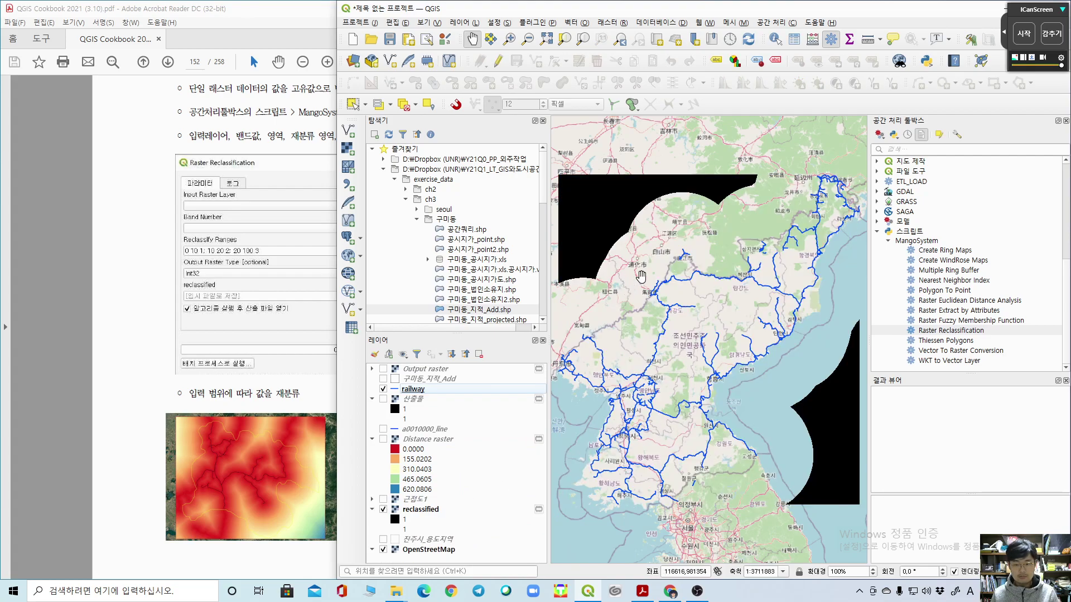
Step: Examine the reclassified cells along the railway line at close range
scroll(688, 312, up, 5)
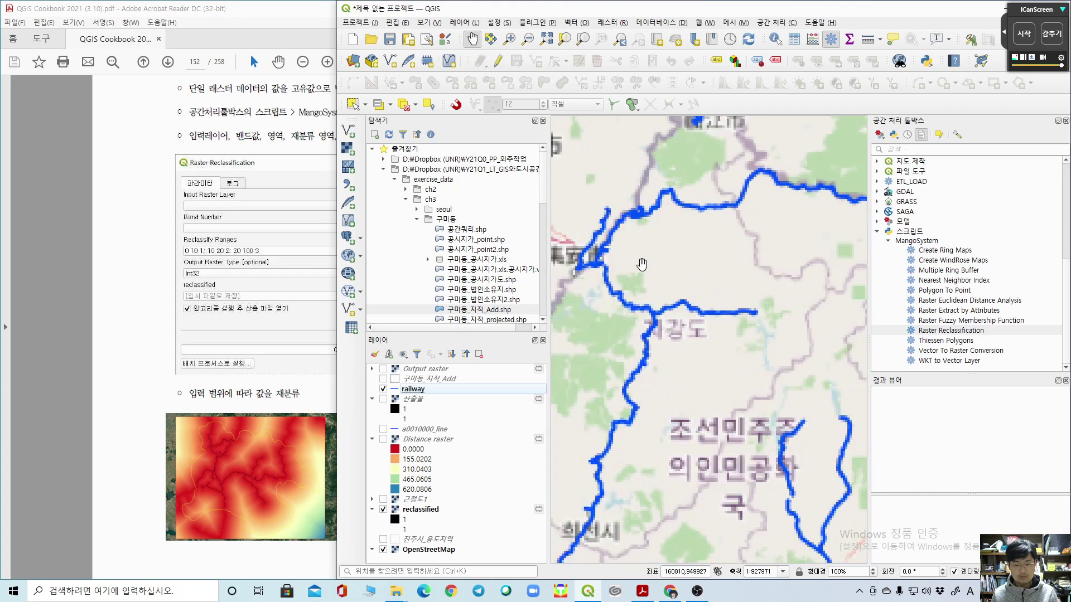
scroll(670, 288, up, 2)
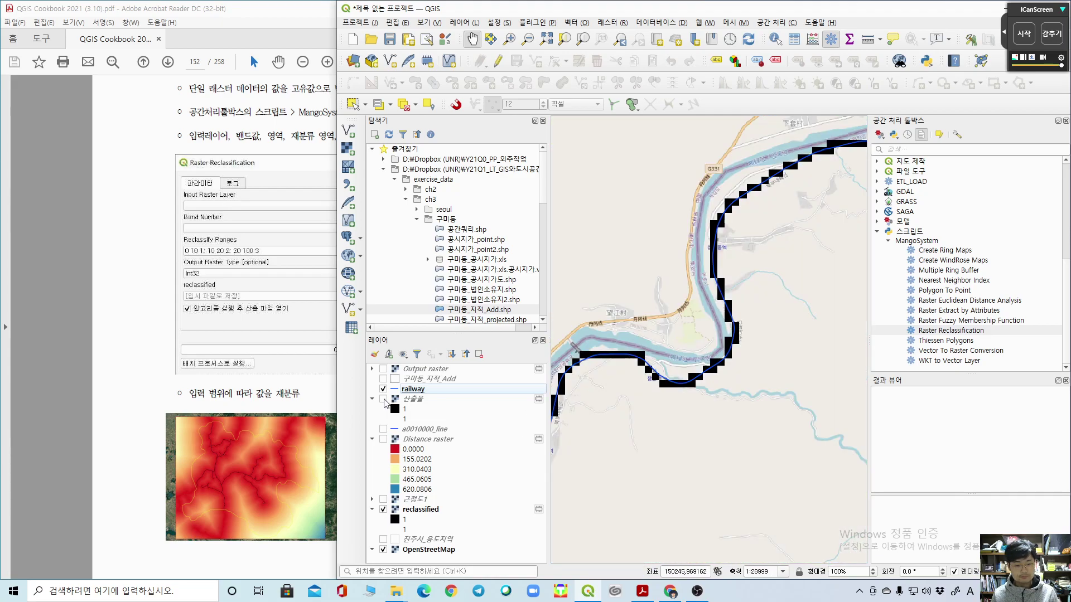
click(383, 509)
click(384, 510)
scroll(704, 300, up, 1)
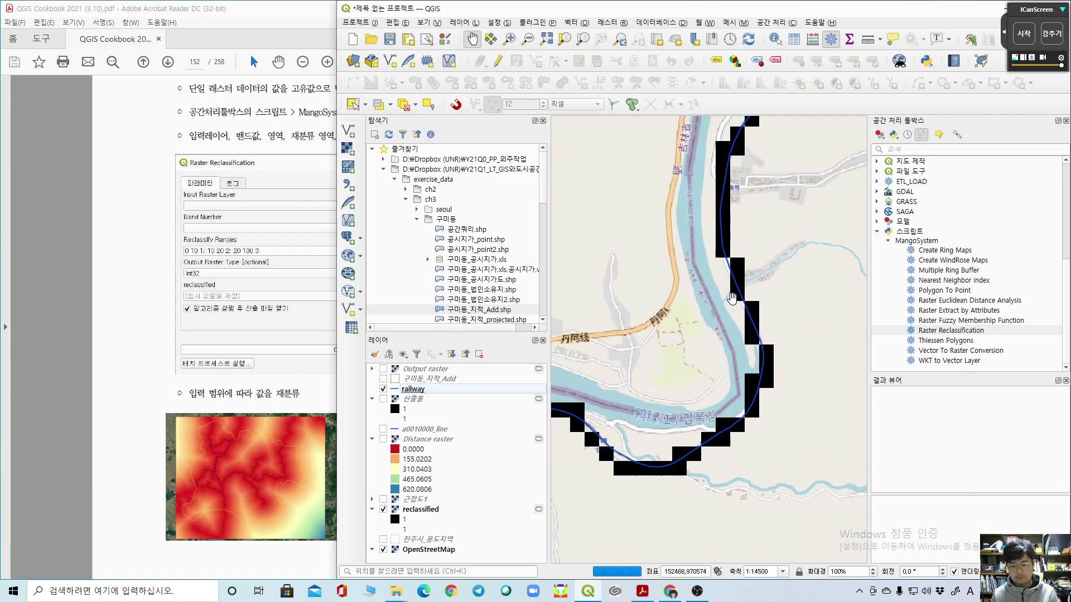
scroll(704, 300, down, 2)
Step: Remove the reclassified layer from the project
right_click(420, 509)
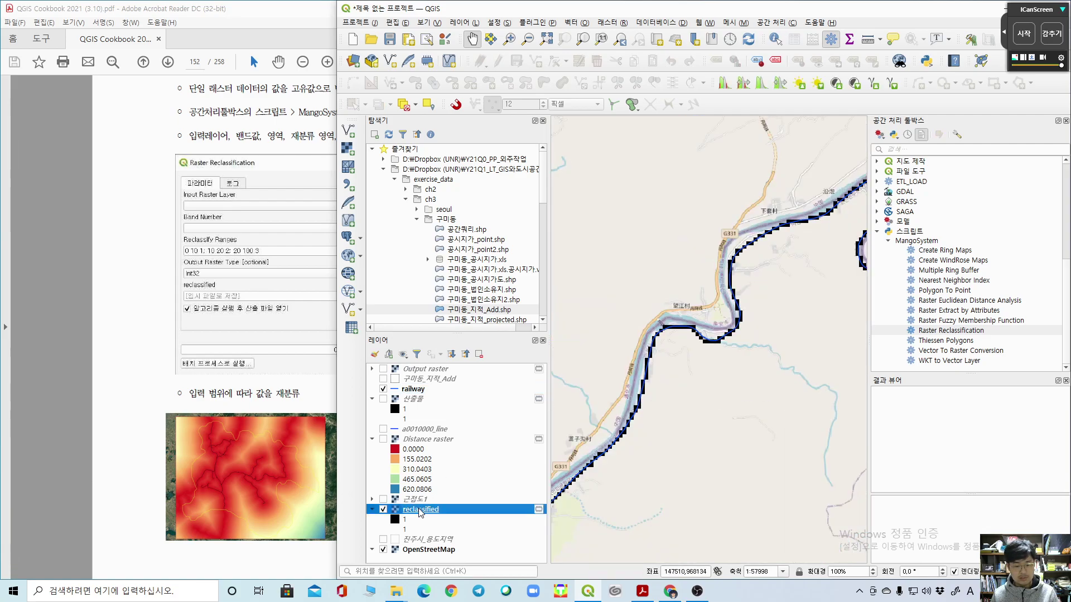
click(473, 394)
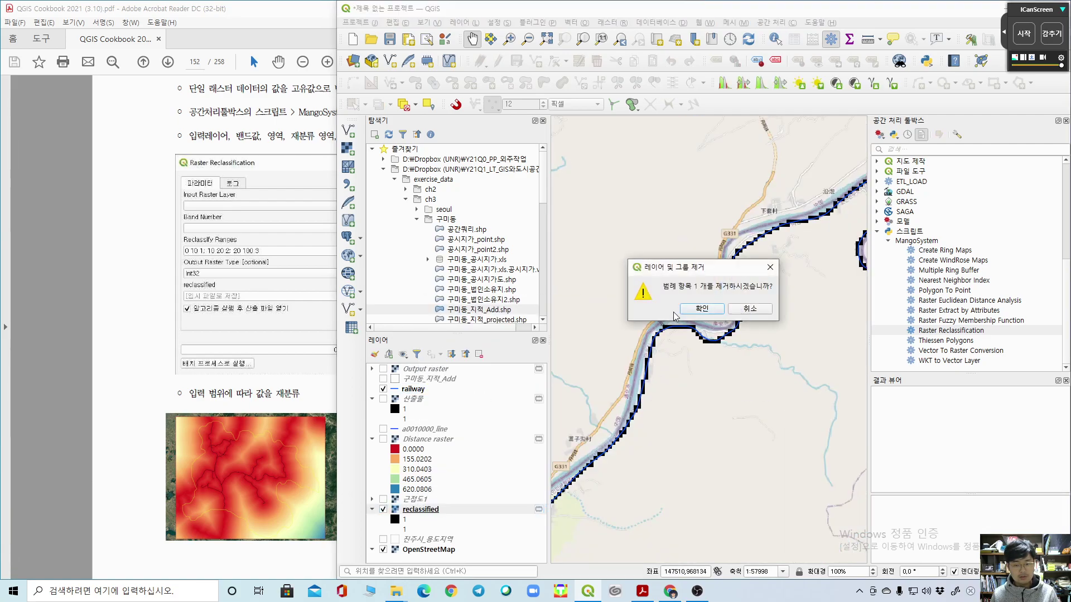
click(704, 315)
Step: Zoom to the extent of the Distance raster layer and make it visible
click(383, 439)
click(383, 440)
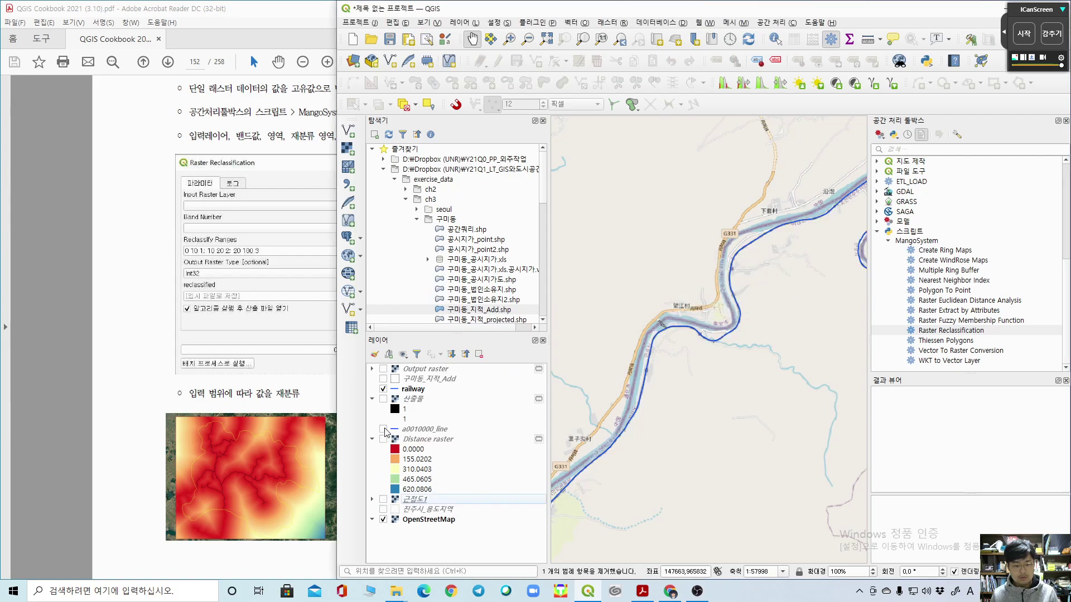
right_click(418, 441)
click(481, 221)
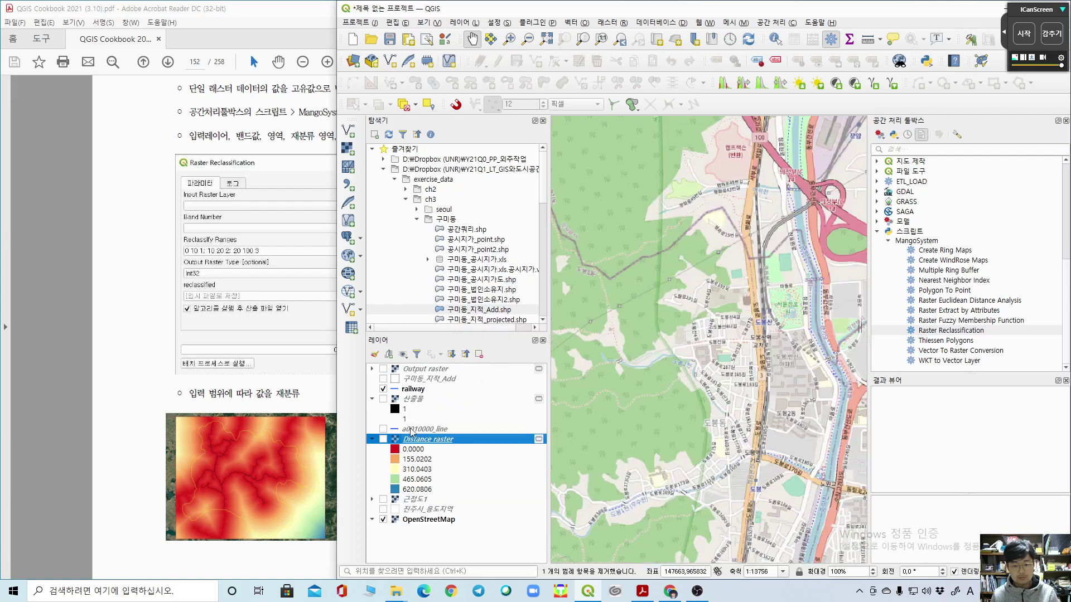
click(384, 442)
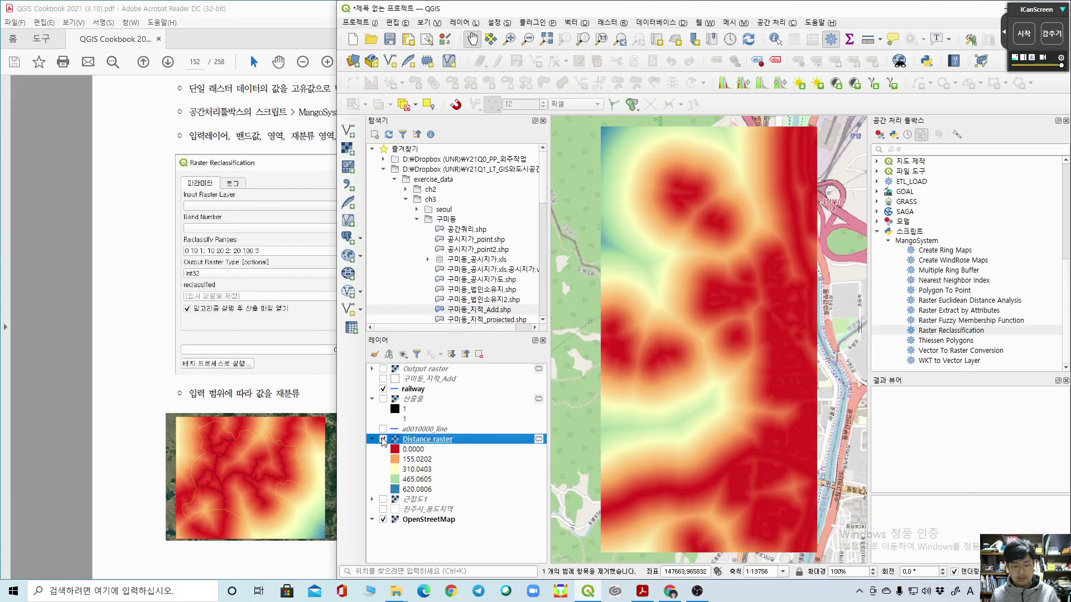
Step: Open Raster Reclassification with the Distance raster as the input layer
double_click(938, 331)
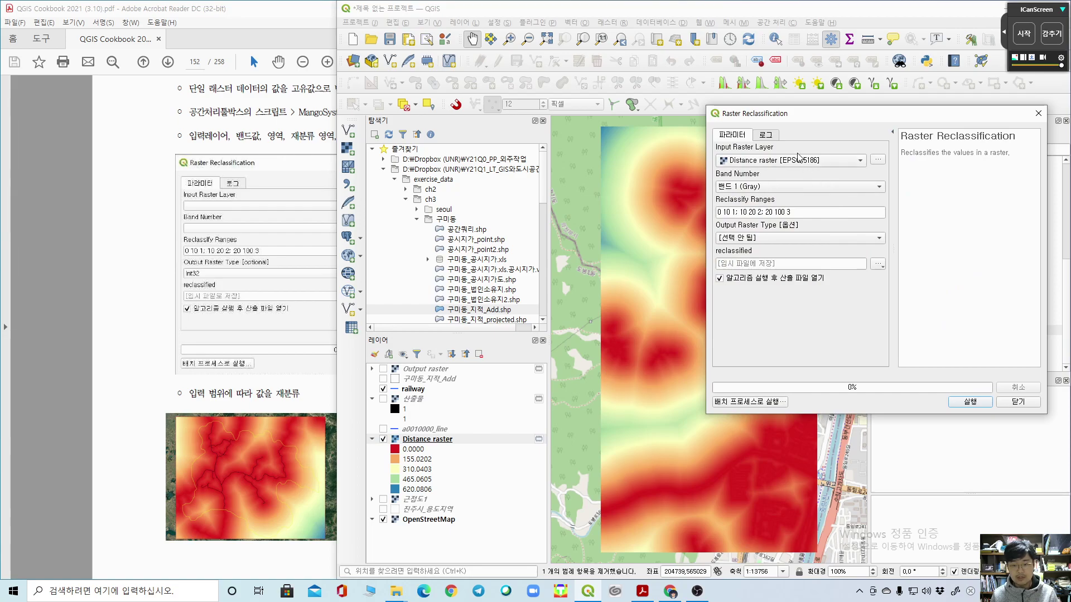
drag(811, 115, 756, 133)
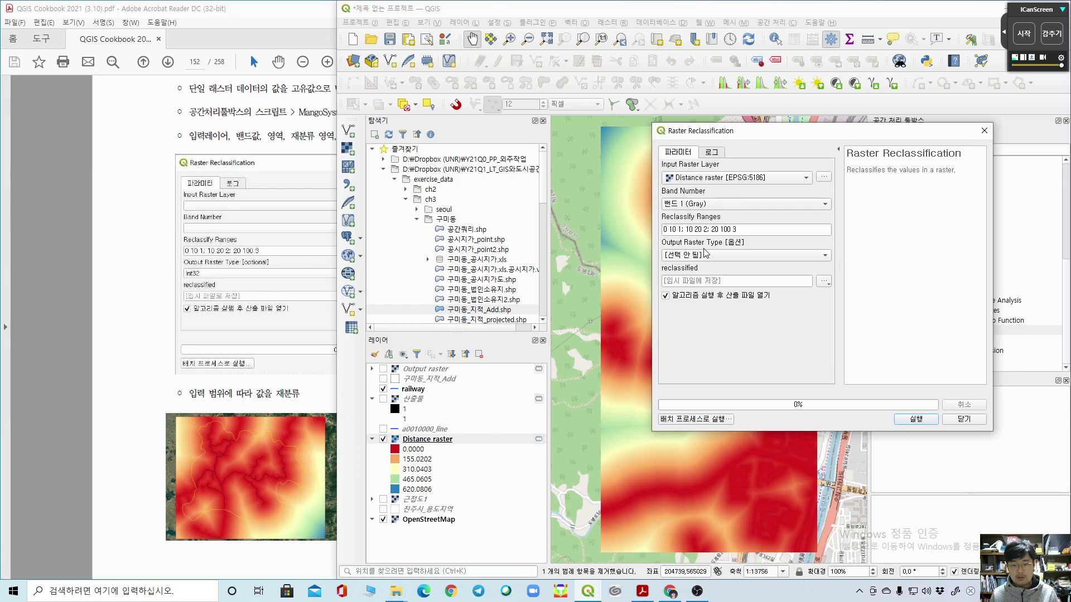
click(678, 229)
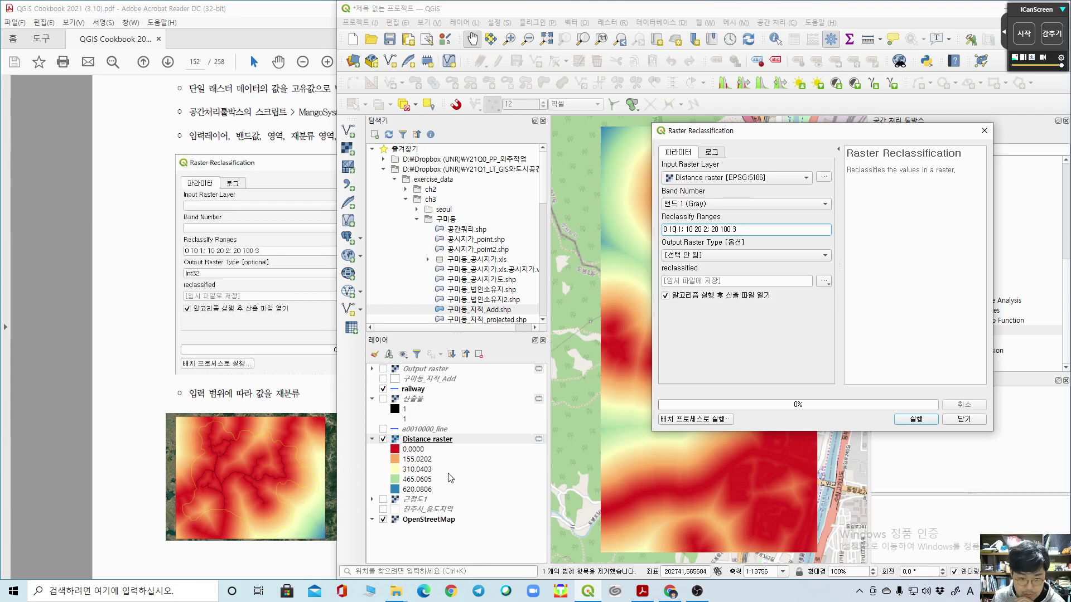
Step: Check the Distance raster's maximum value, then set the reclassify ranges to 0 100 1; 100 200 2; 200 400 3; 400 700 4
double_click(445, 440)
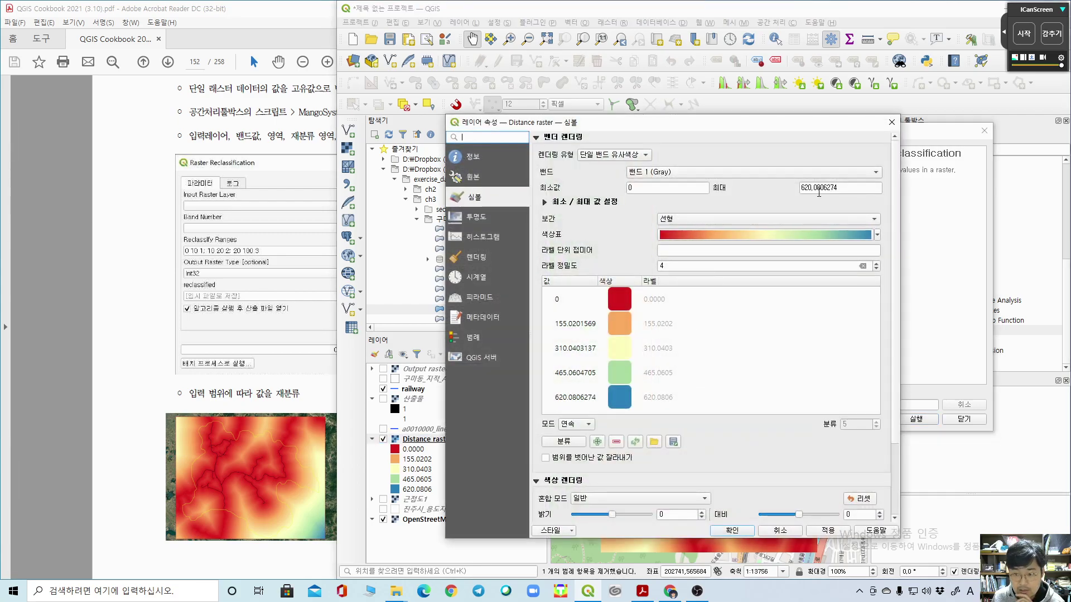
key(Escape)
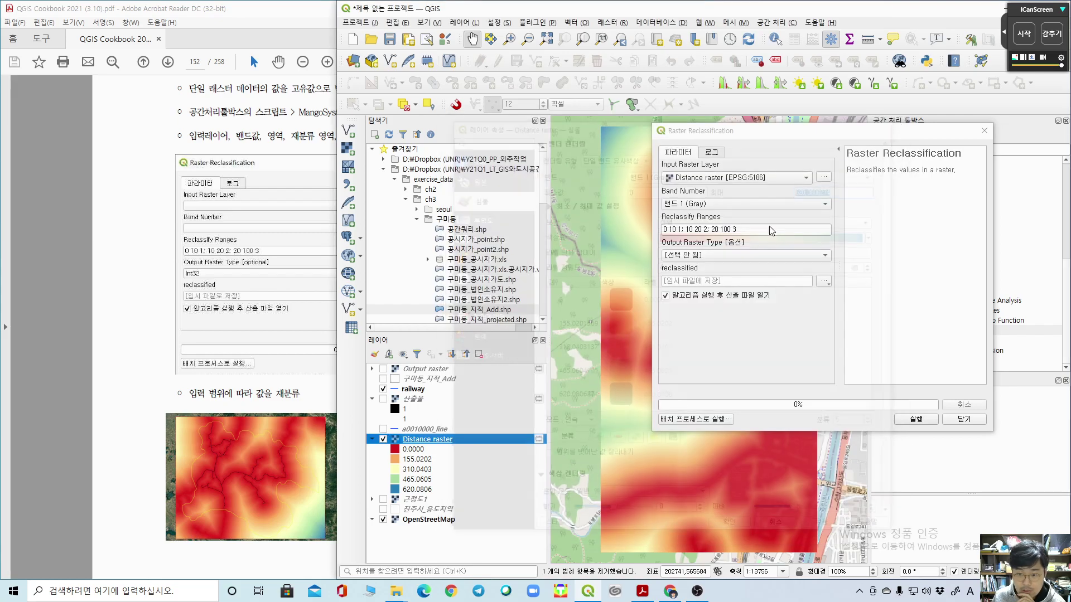
click(675, 231)
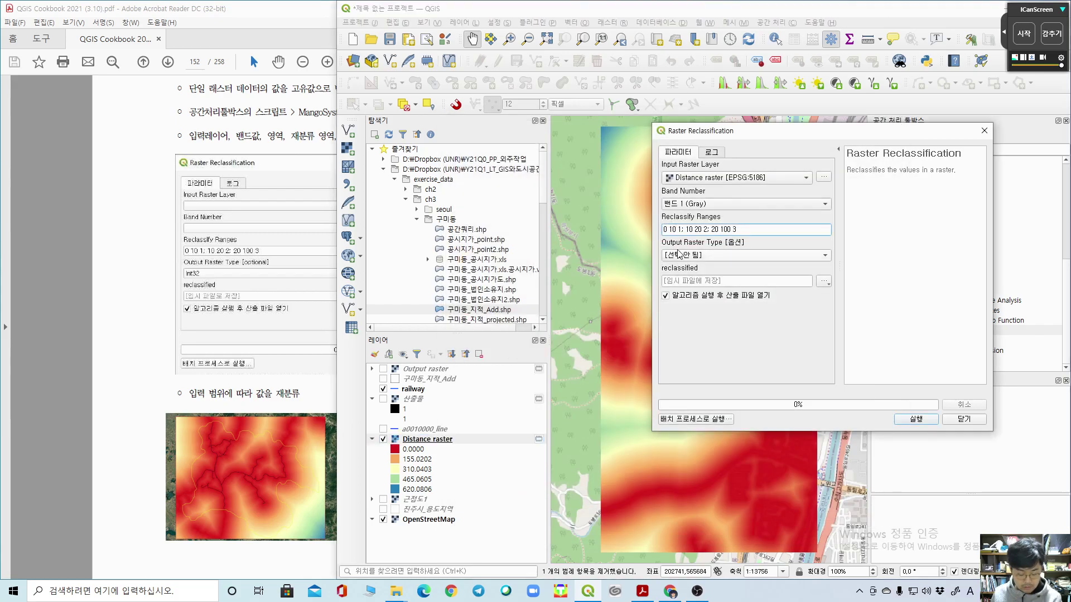
text(0)
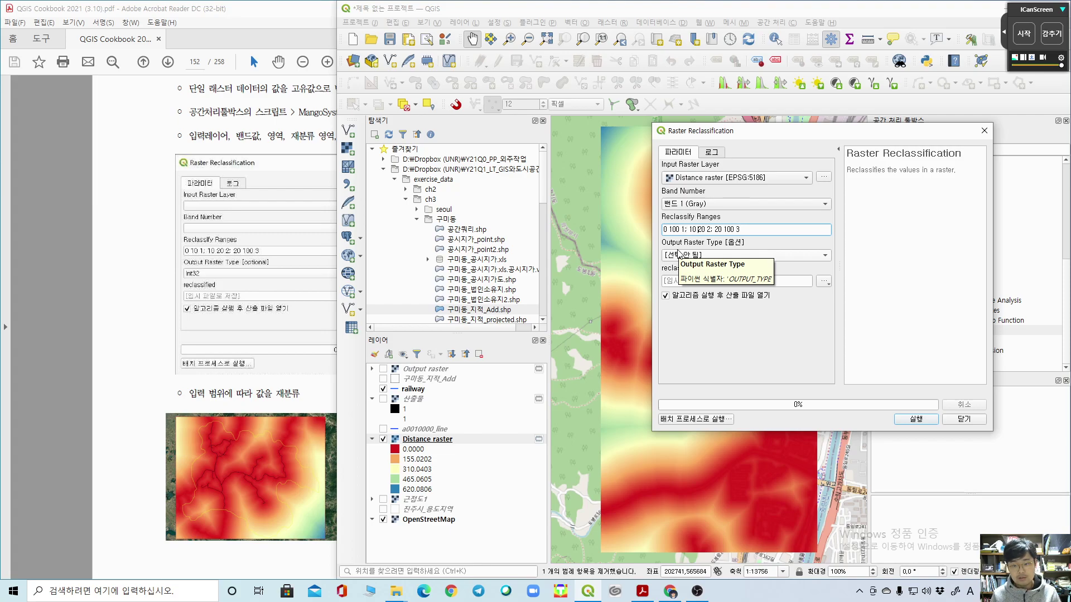
text(0 2)
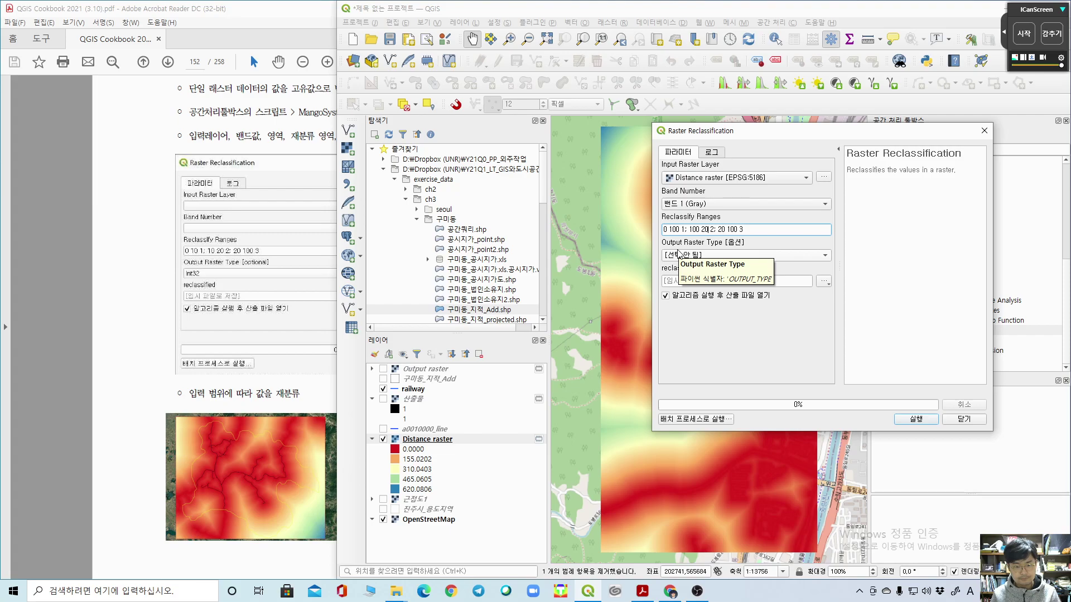
text(0)
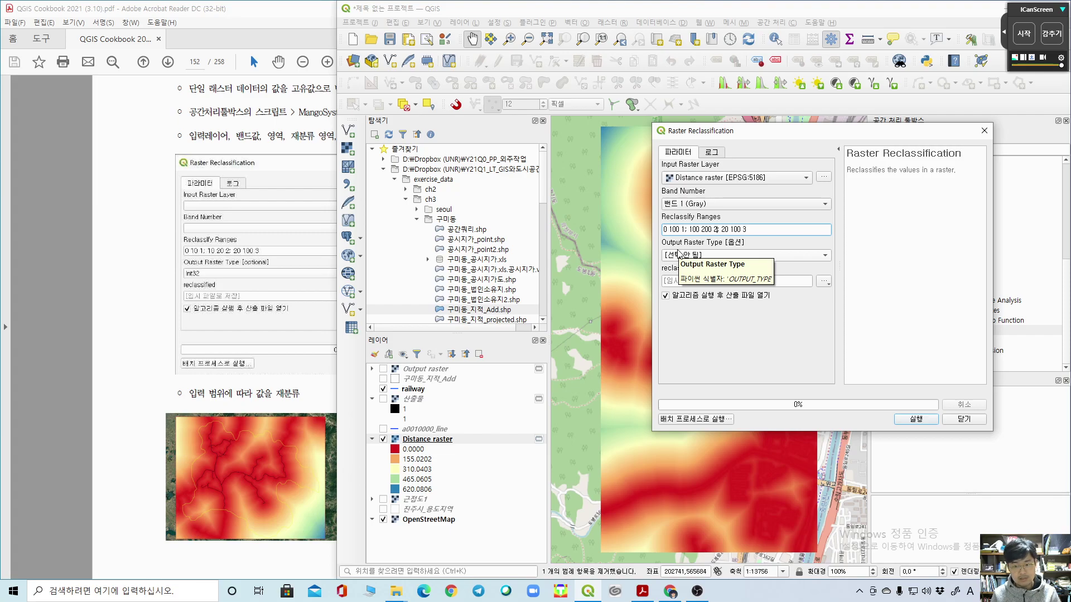
text(0)
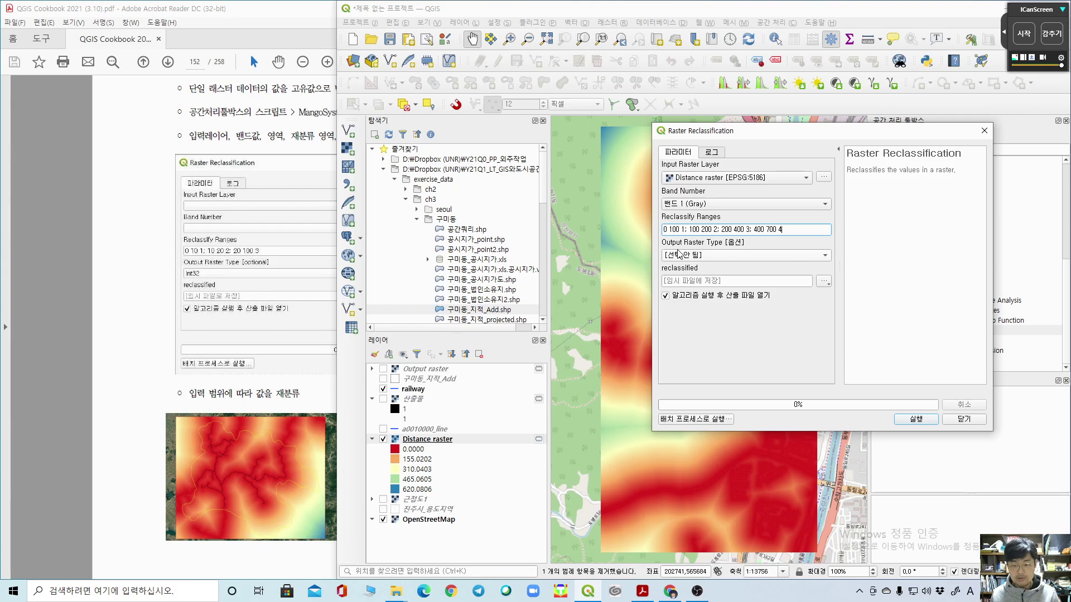
Step: Set the output raster type to Int32, run the reclassification, and close the tool
click(681, 254)
click(683, 268)
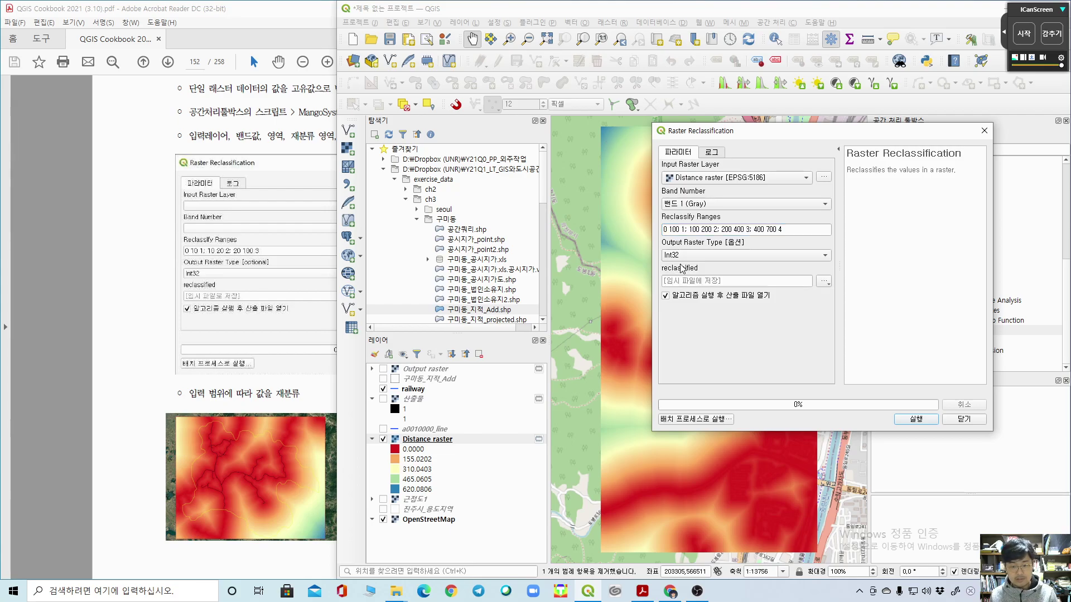
click(925, 423)
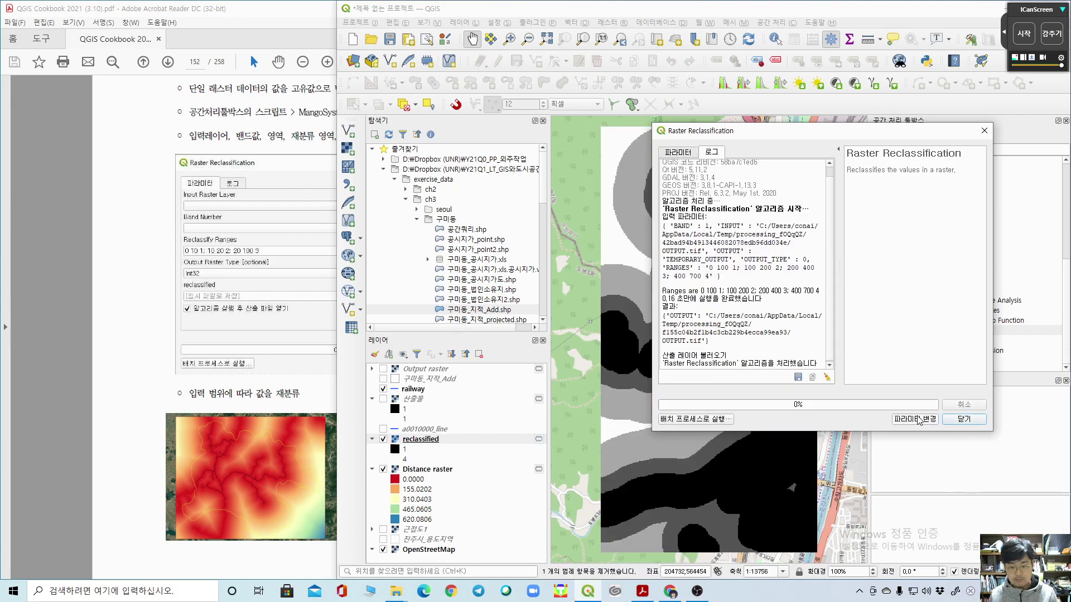
click(986, 136)
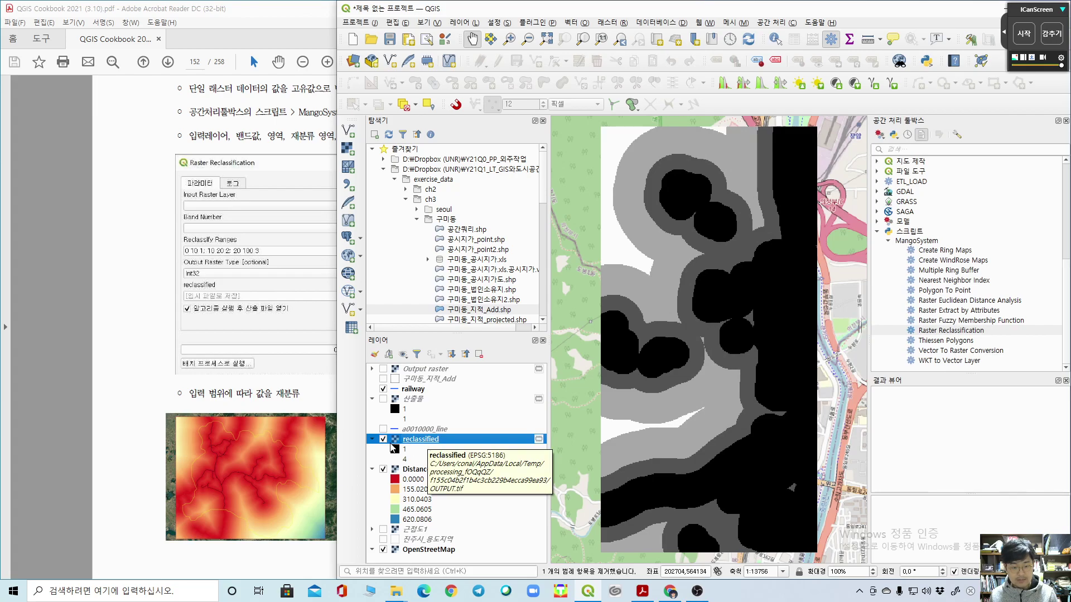
Step: Compare the reclassified layer with the Distance raster by toggling the reclassified layer's visibility
click(383, 439)
click(383, 439)
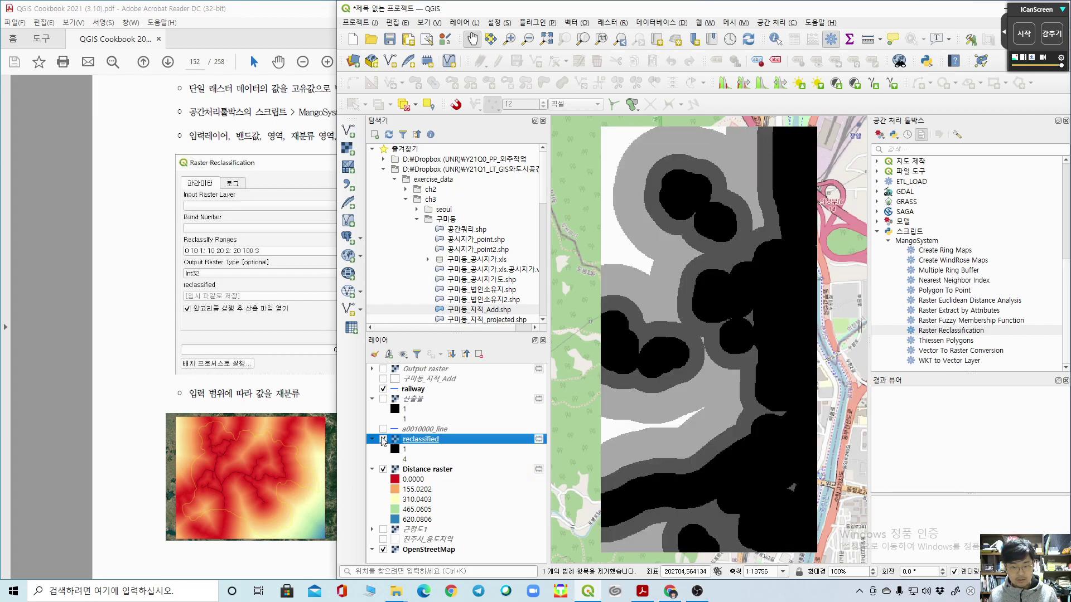
click(384, 440)
click(384, 440)
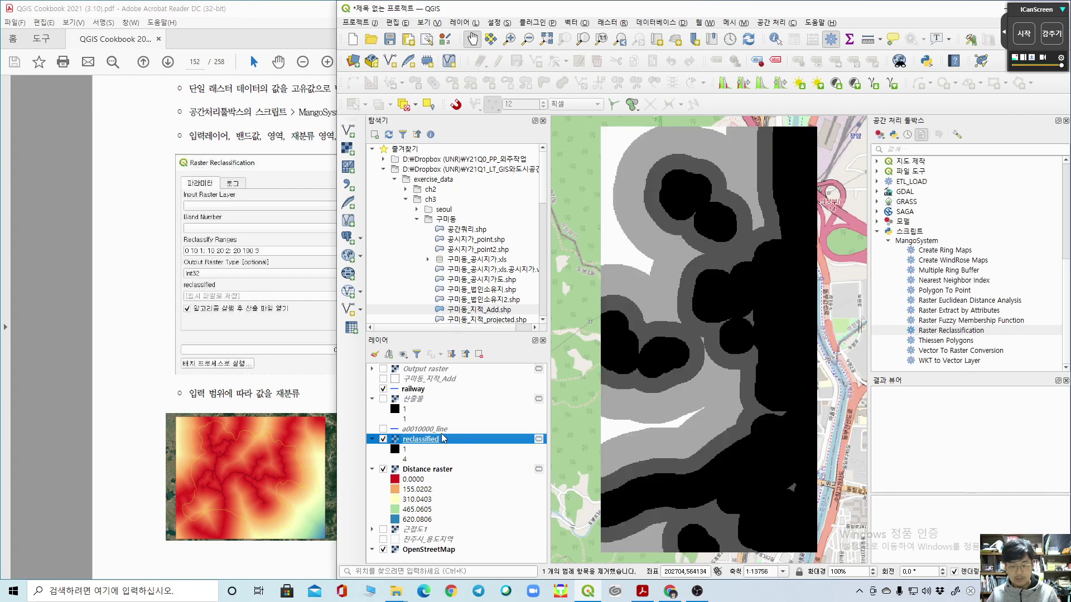
Step: Switch to the cookbook PDF, find the start of chapter 3 on terrain analysis (지형 분석), and return to QGIS
click(79, 367)
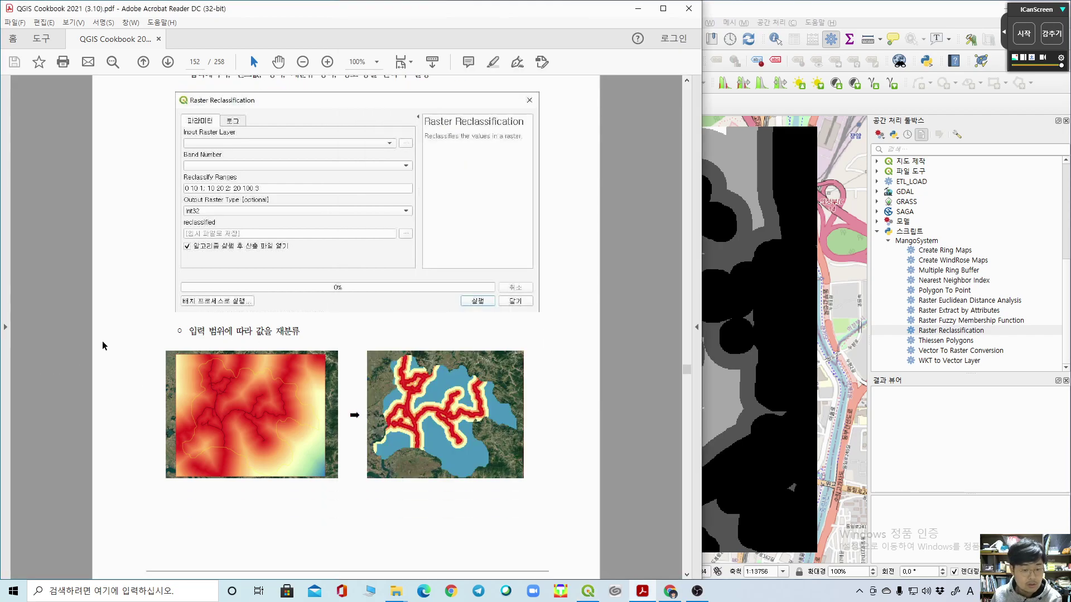
scroll(253, 353, down, 5)
scroll(410, 368, down, 1)
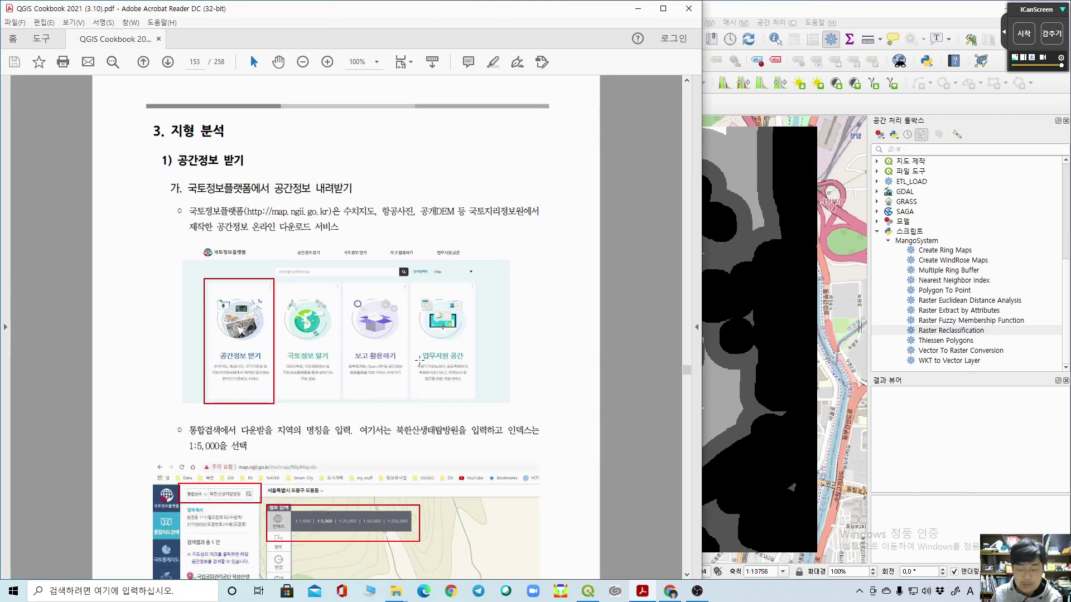
click(786, 11)
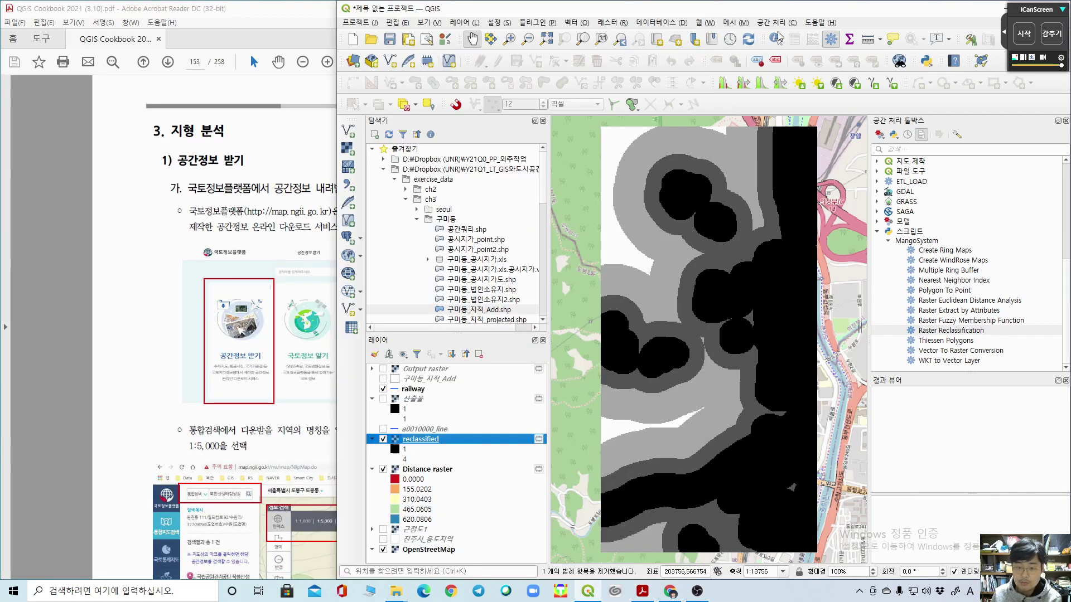
Step: Remove all layers above OpenStreetMap from the project, from Output raster through the last zoning layer
click(440, 371)
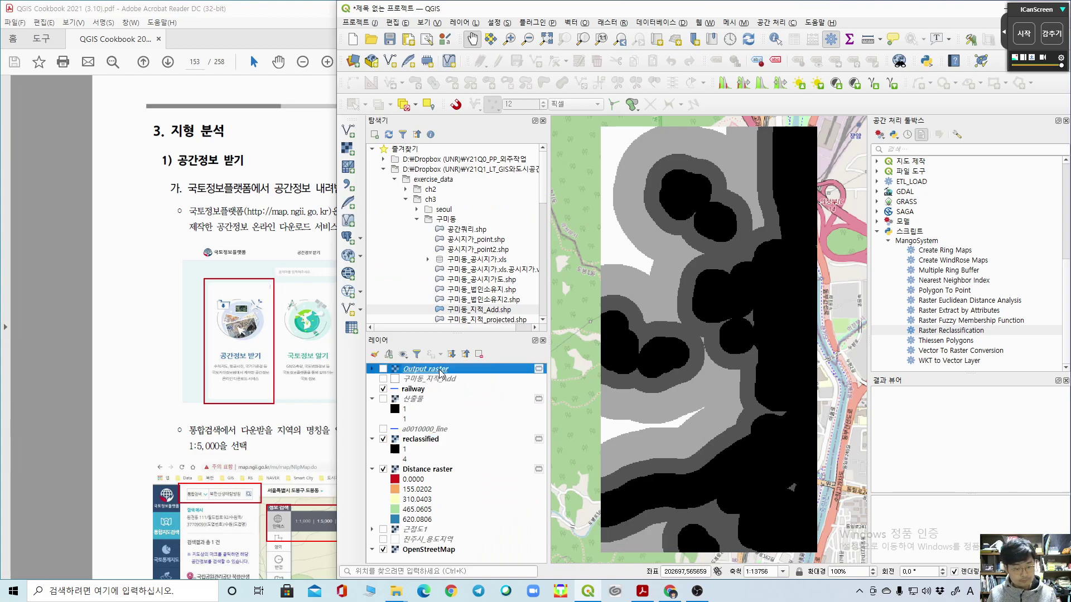
shift+click(431, 540)
right_click(430, 540)
click(501, 378)
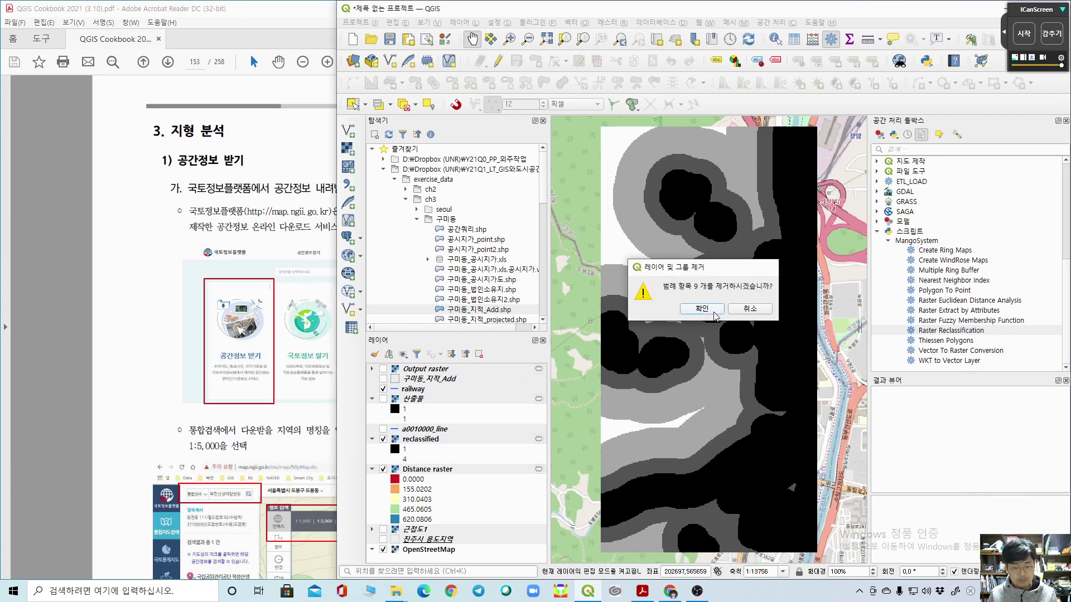
click(711, 310)
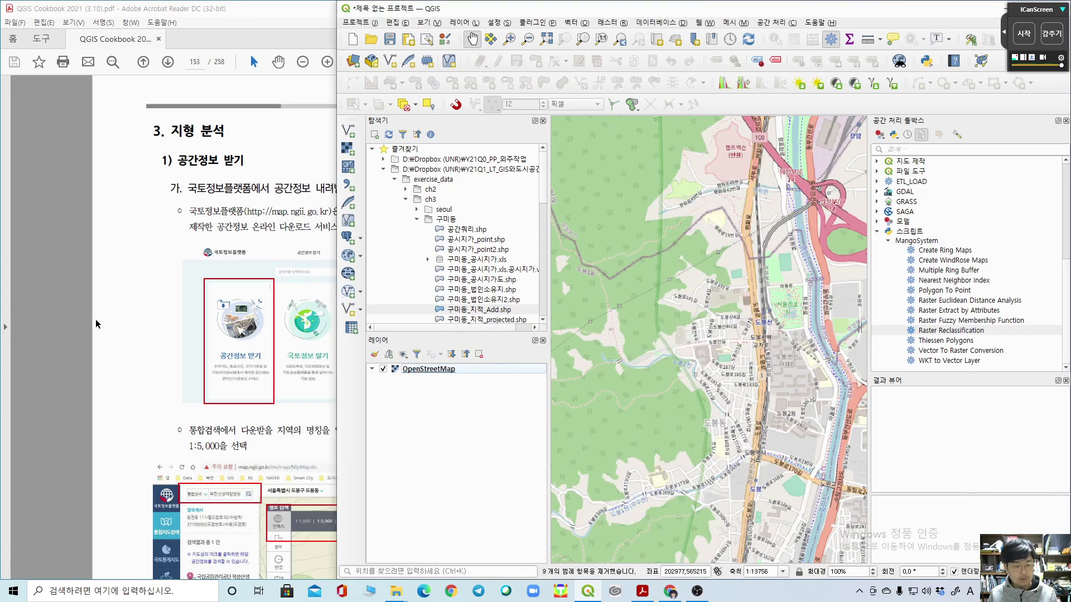
Step: Read the cookbook section on downloading spatial data from the 국토정보플랫폼 (map.ngii.go.kr)
click(12, 276)
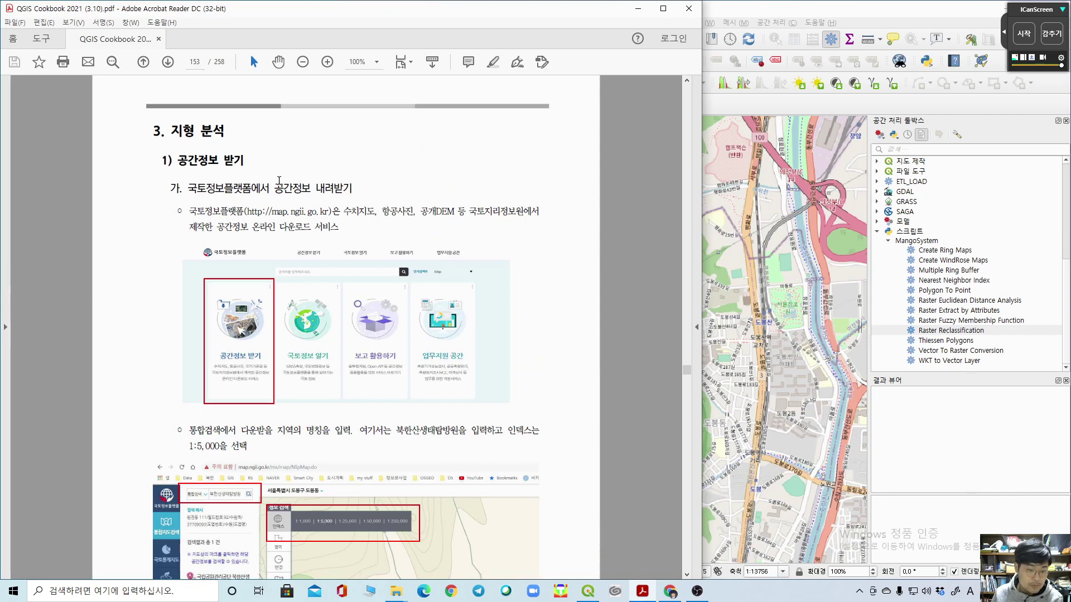
scroll(323, 192, down, 3)
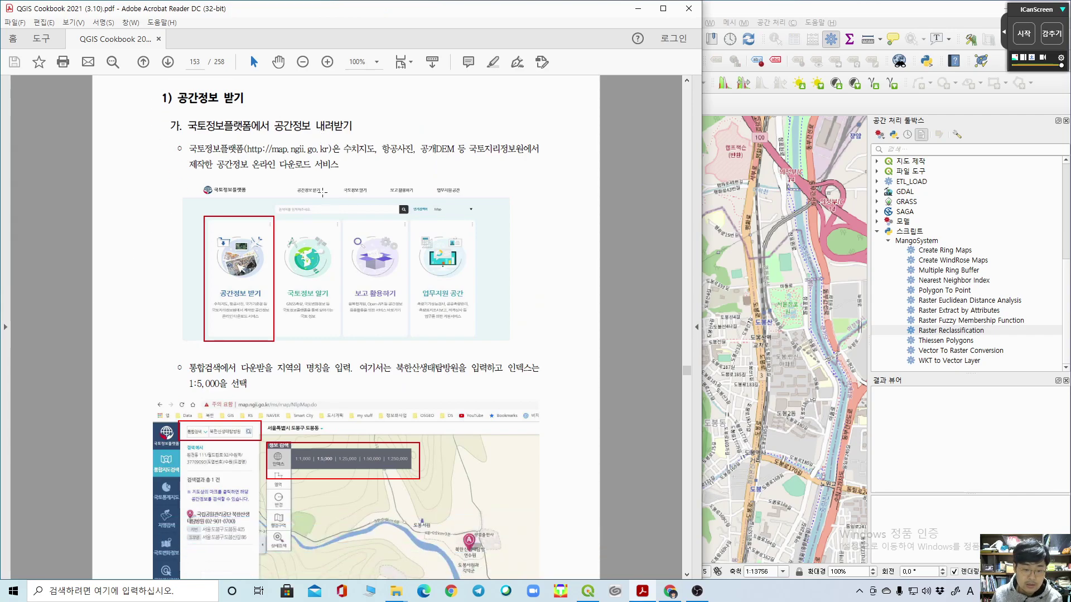
scroll(323, 194, down, 3)
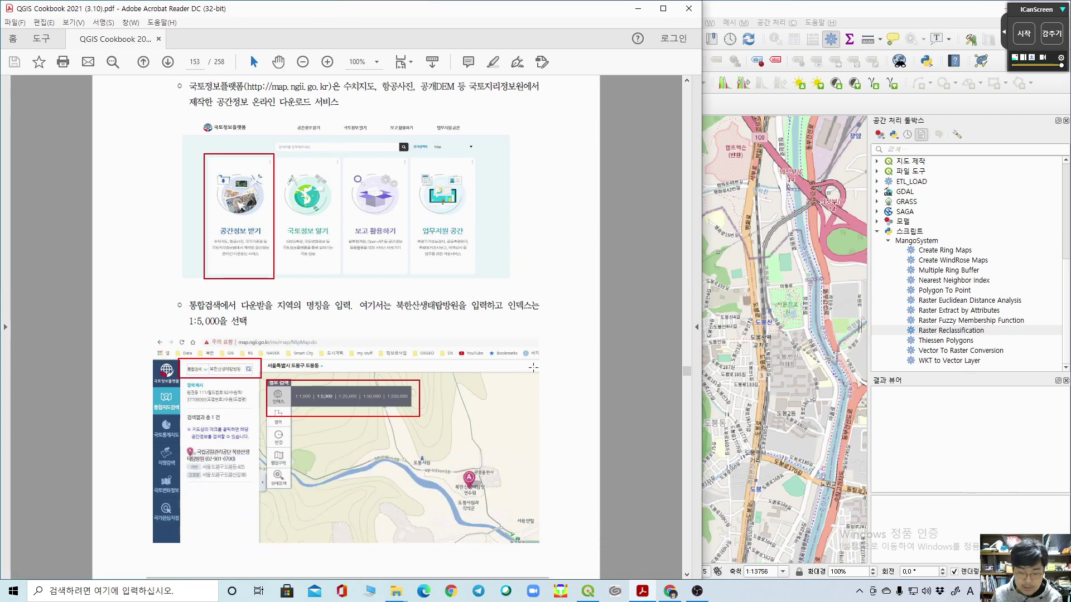
scroll(534, 360, down, 20)
scroll(534, 360, up, 10)
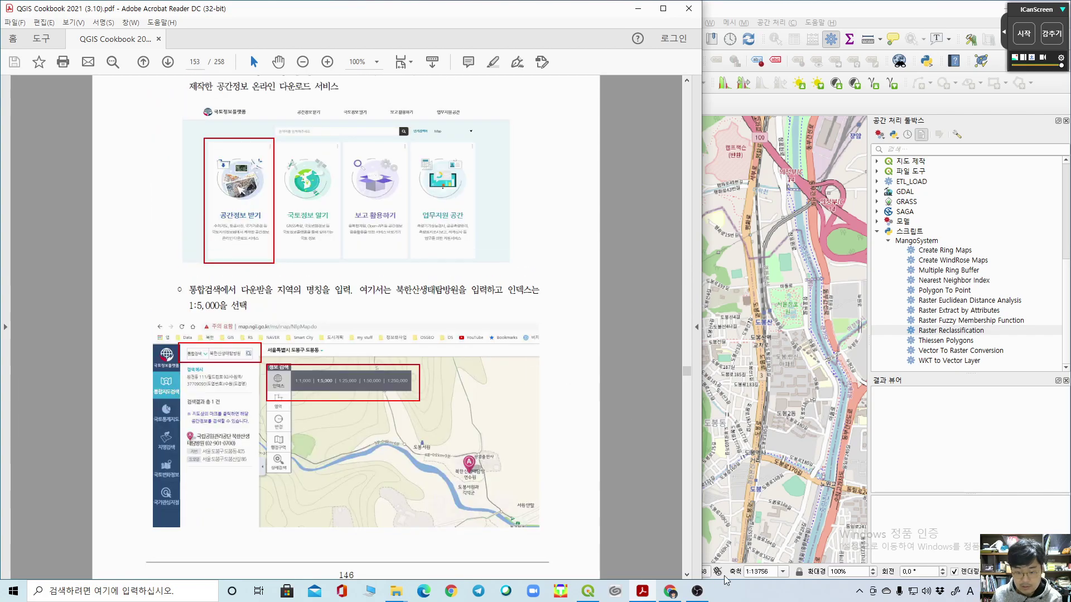
Step: Switch to the Chrome browser and open 통합지도검색 from the 국토지리정보원 site
click(671, 591)
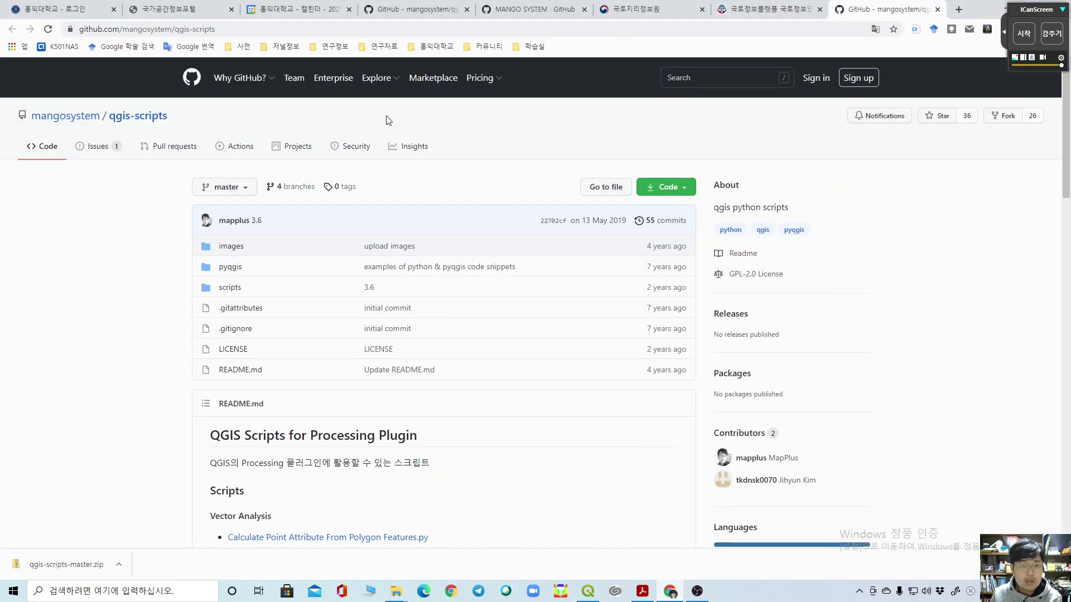
click(763, 8)
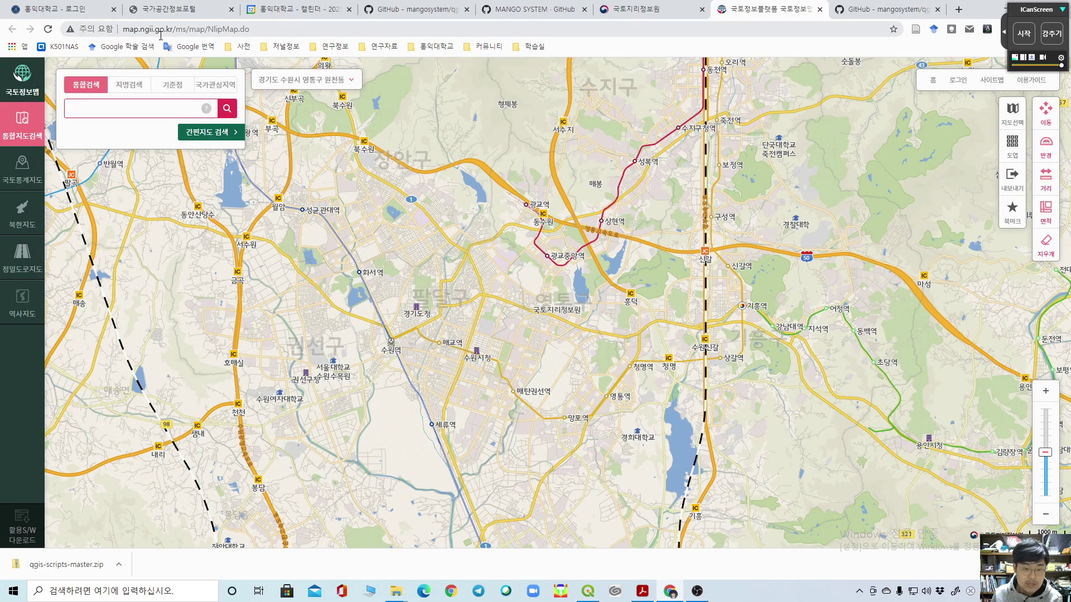
click(171, 8)
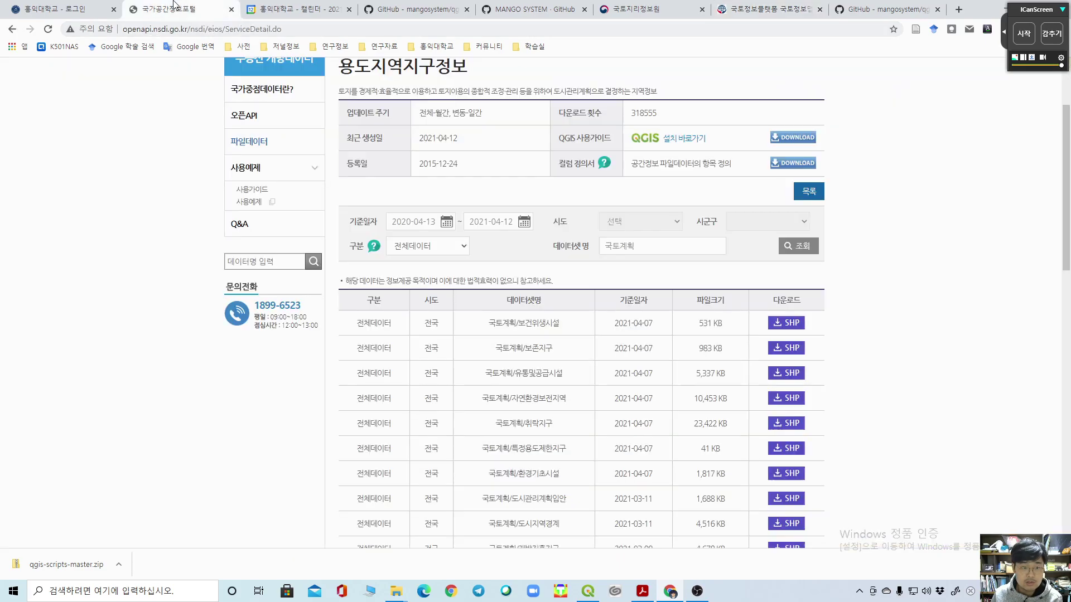
click(9, 7)
click(765, 9)
click(686, 9)
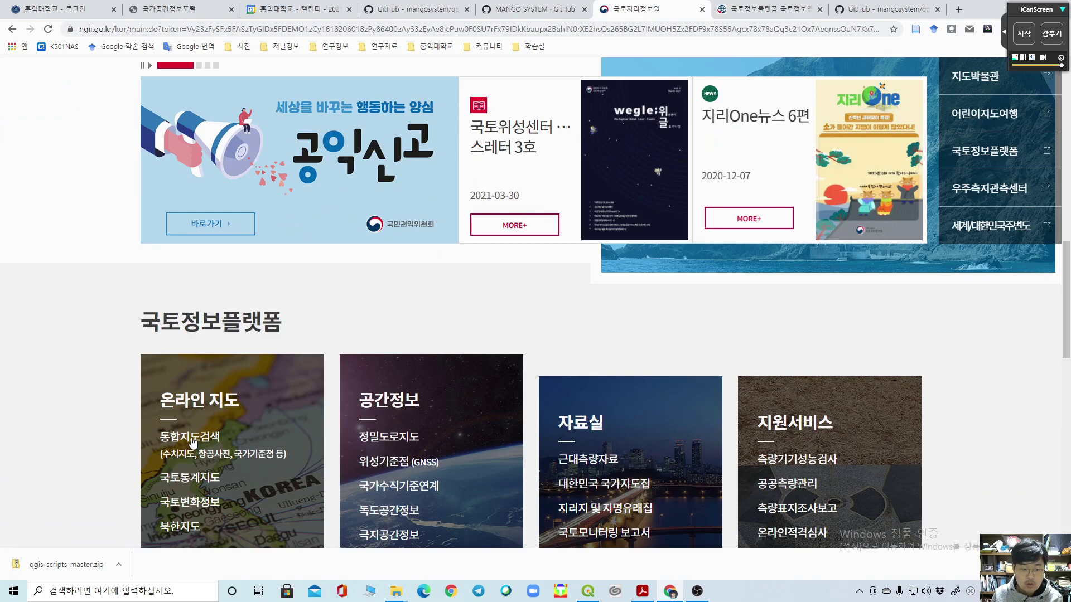
click(192, 443)
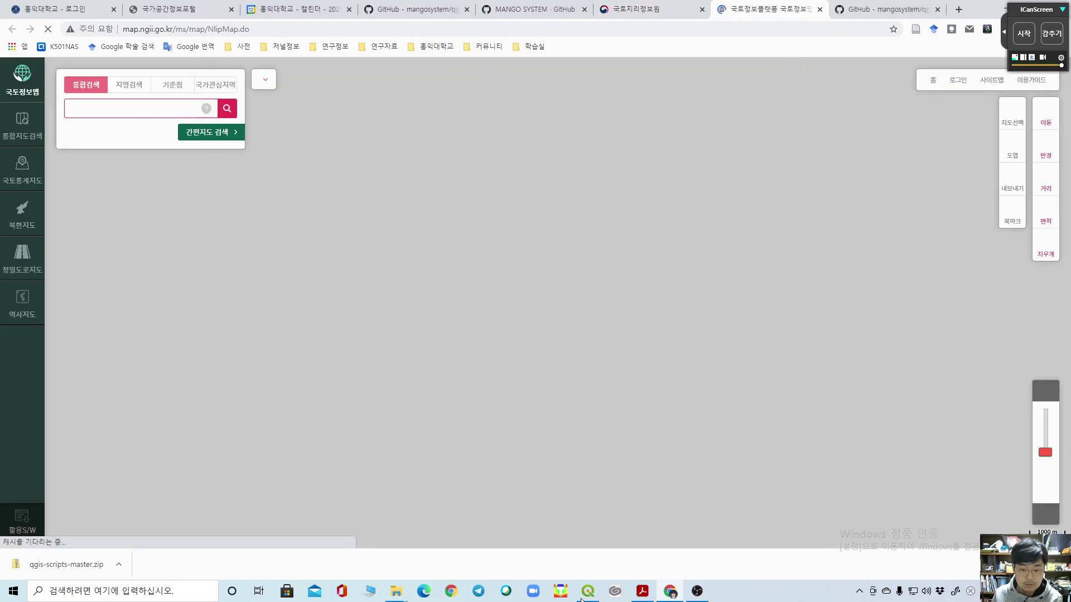
Step: Check the place name in the cookbook and search the integrated map for 북한산생태탐방원
click(643, 592)
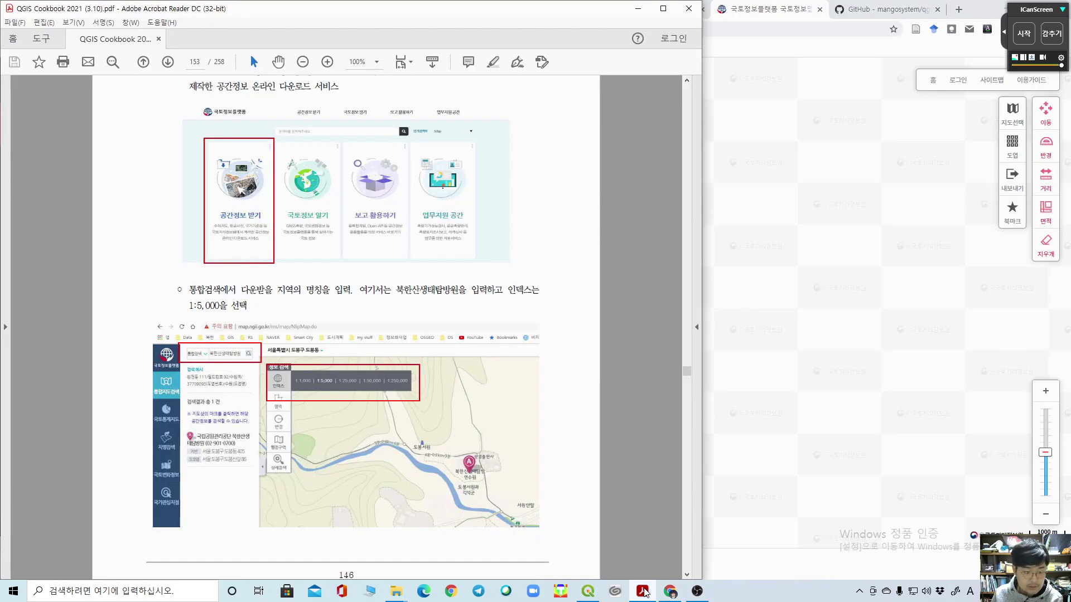
click(644, 592)
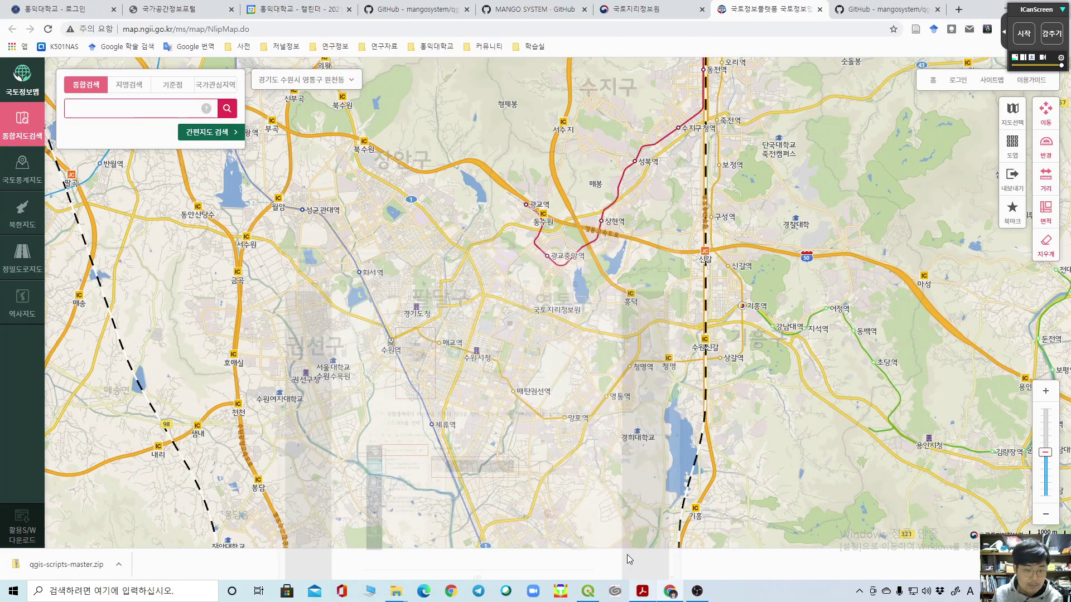
click(125, 108)
text(북)
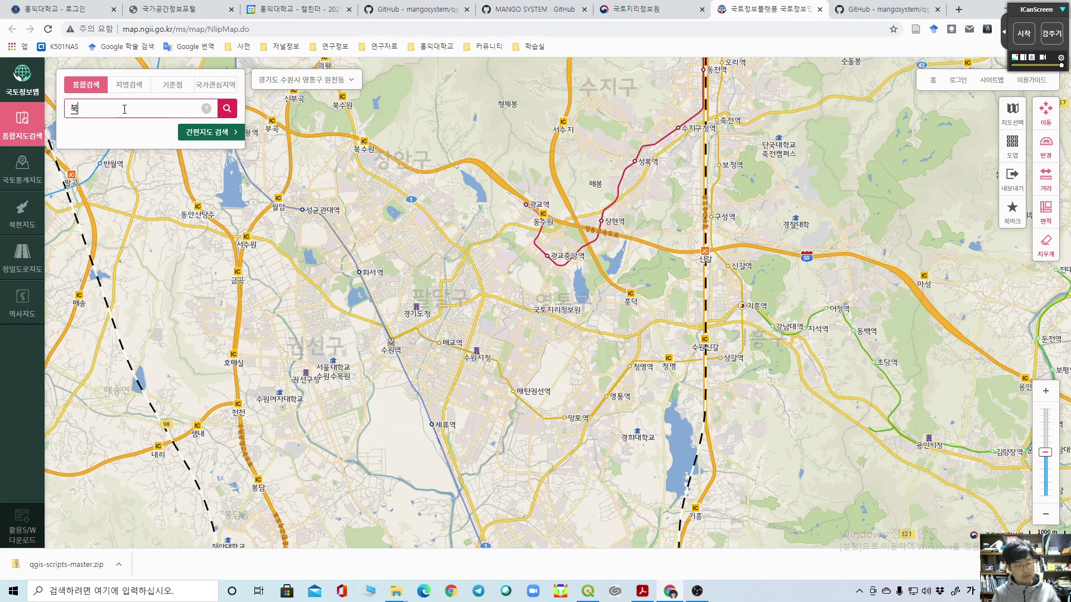
text(한산생태)
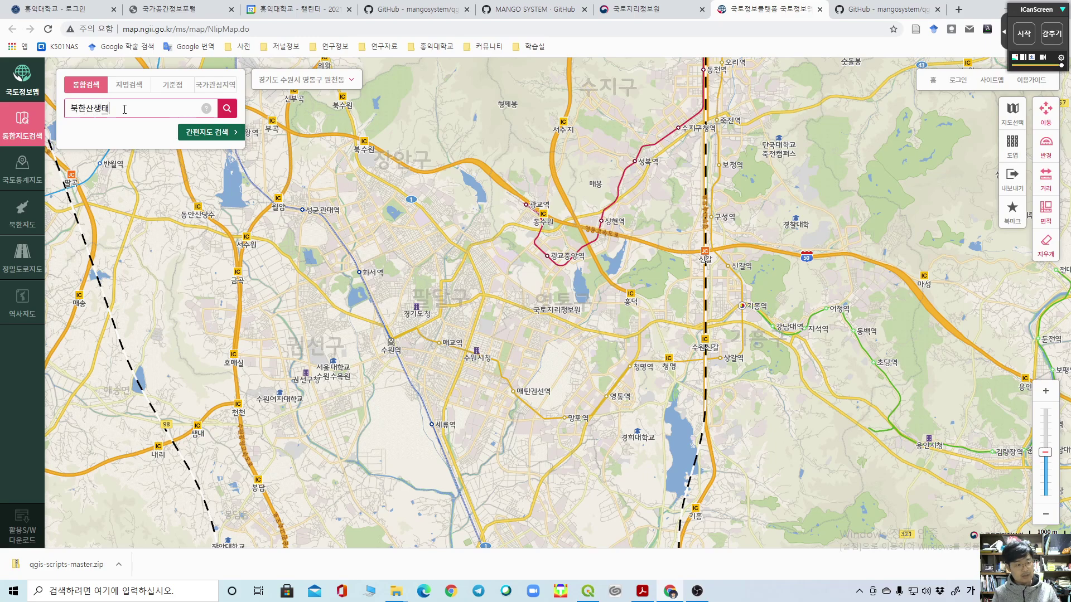
text(탐ㅂ)
text(원)
key(Return)
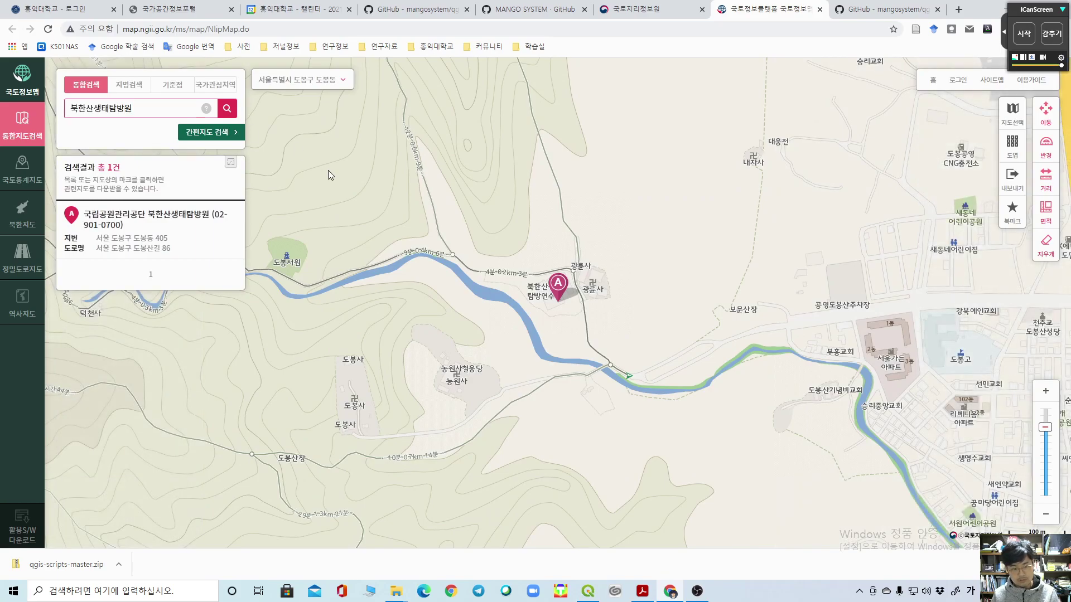
Step: Switch to the simple map search and display the 1:5,000 index sheets around the 북한산생태탐방원 area
click(204, 138)
click(83, 109)
click(116, 129)
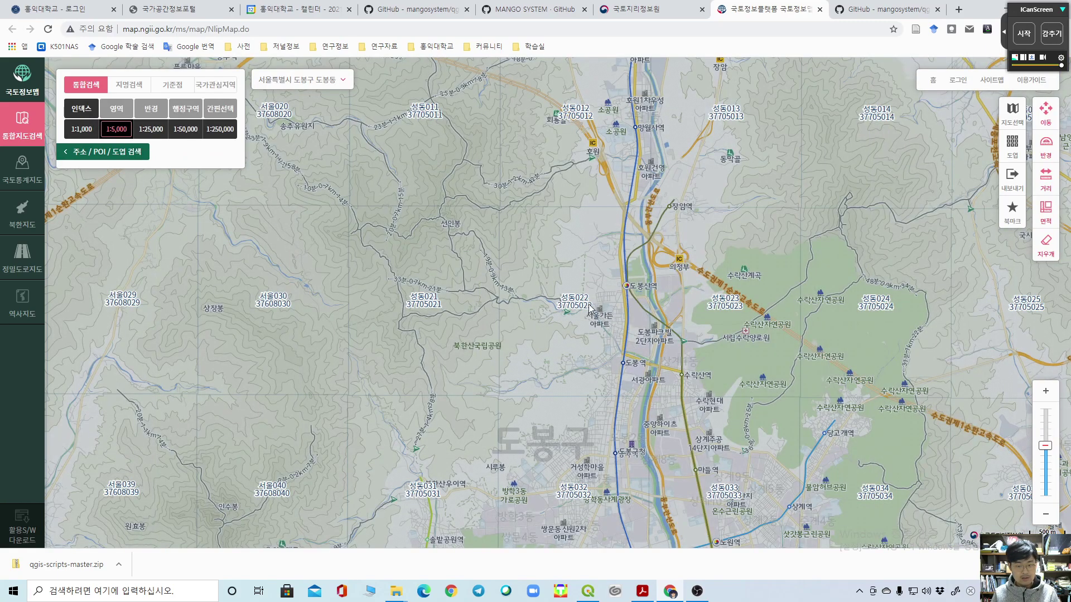
scroll(577, 309, up, 1)
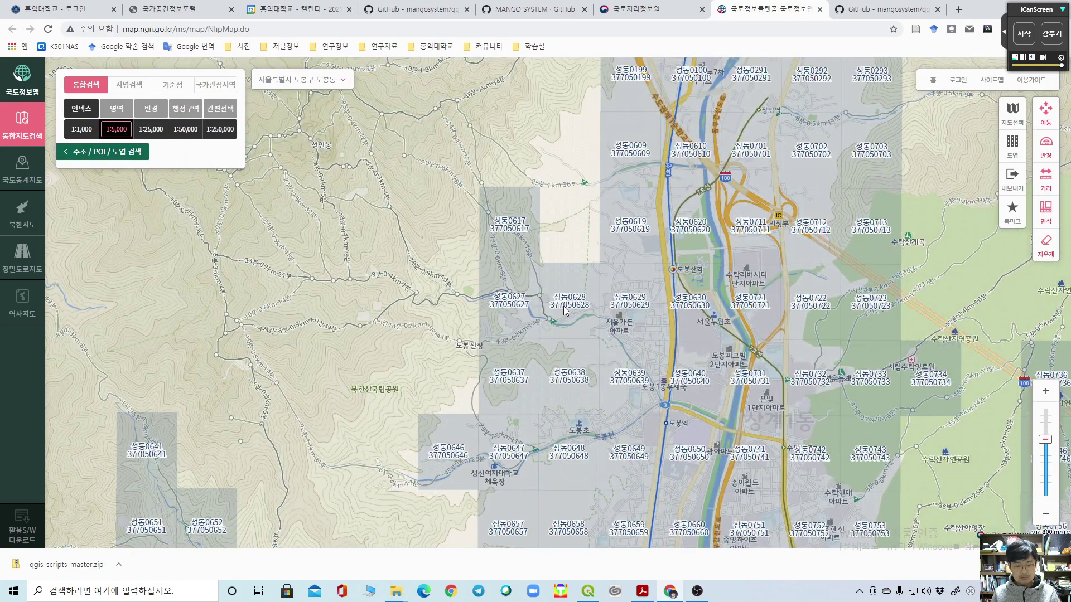
scroll(564, 308, up, 1)
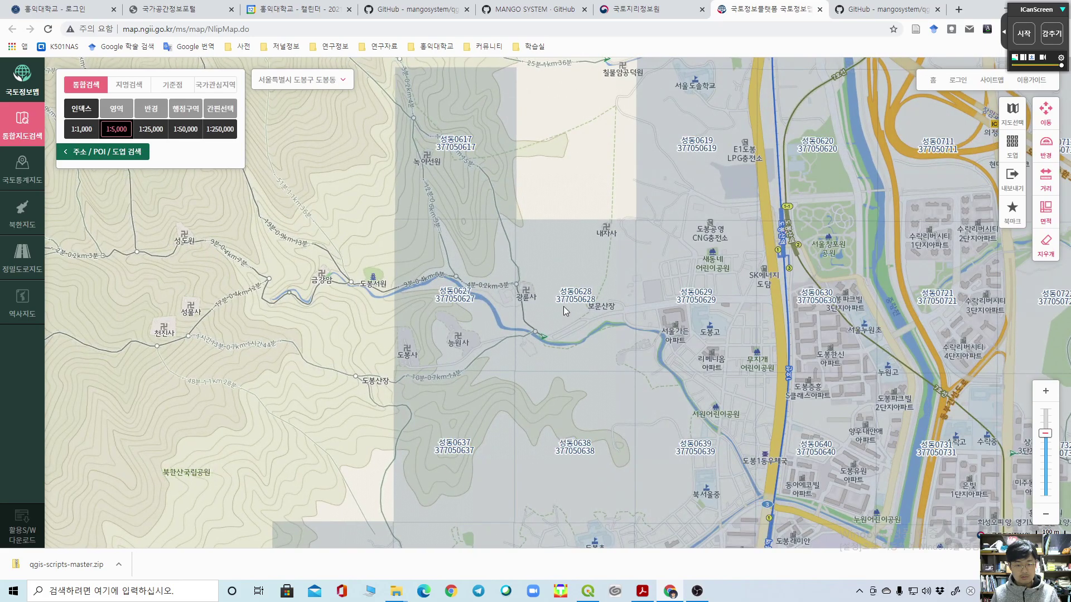
scroll(563, 306, down, 2)
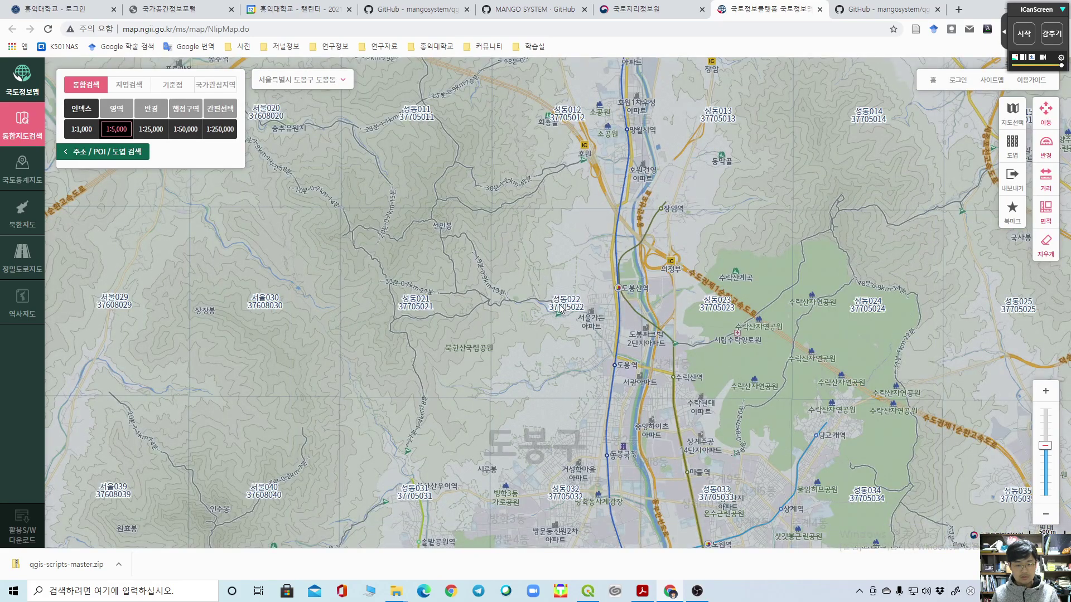
scroll(561, 308, up, 1)
scroll(559, 305, up, 1)
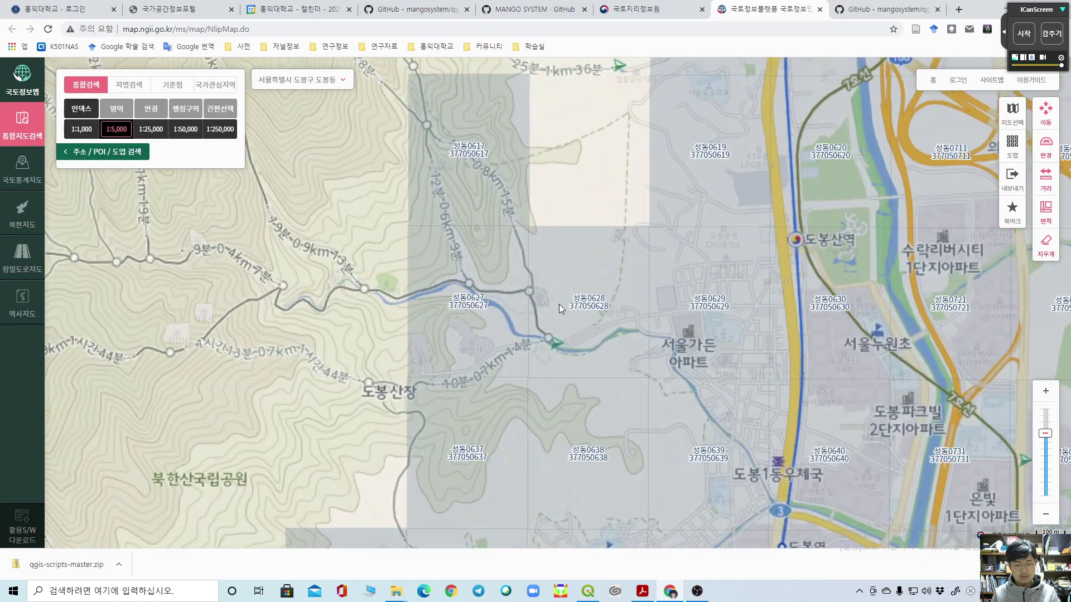
scroll(559, 304, up, 1)
right_click(559, 304)
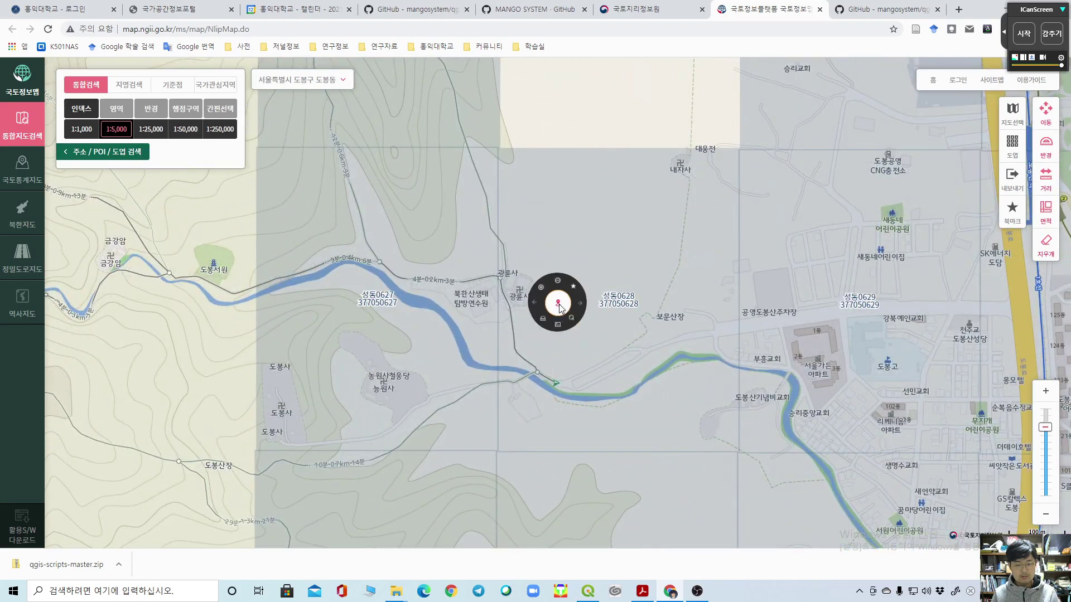
click(571, 350)
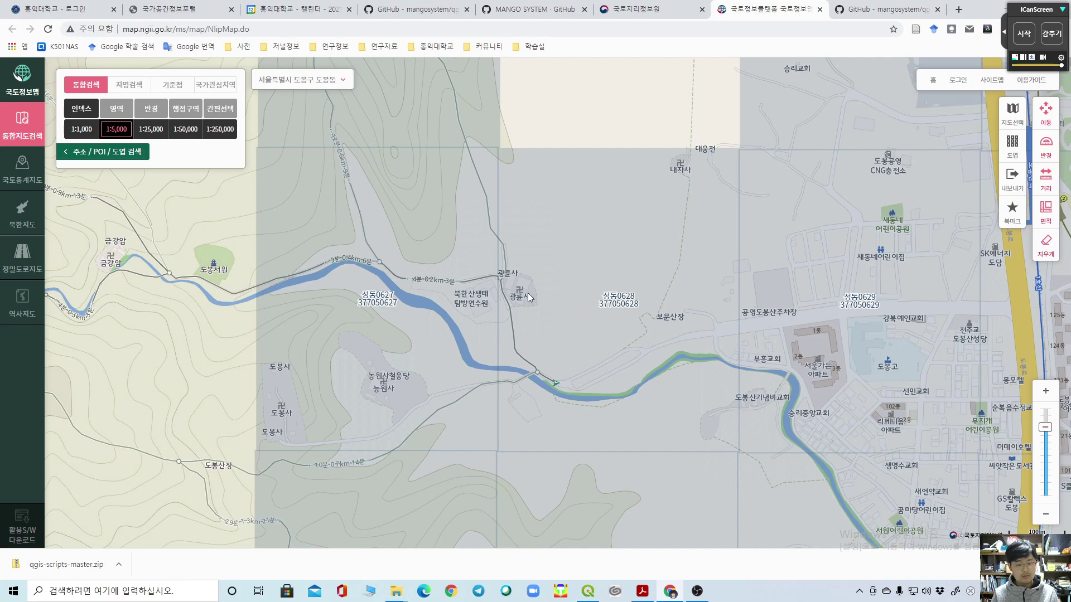
scroll(517, 287, down, 1)
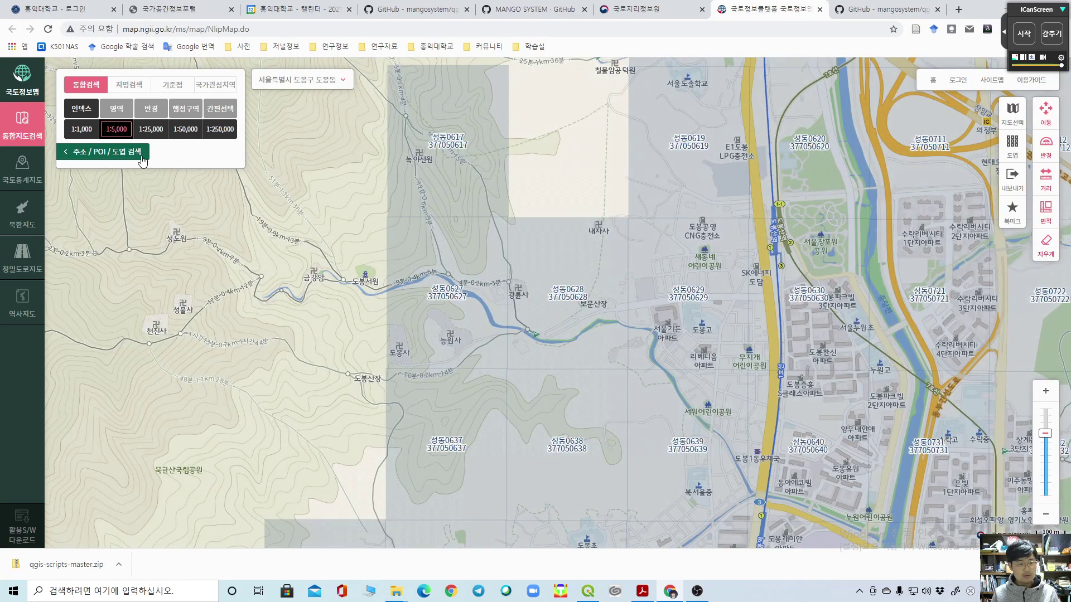
click(128, 156)
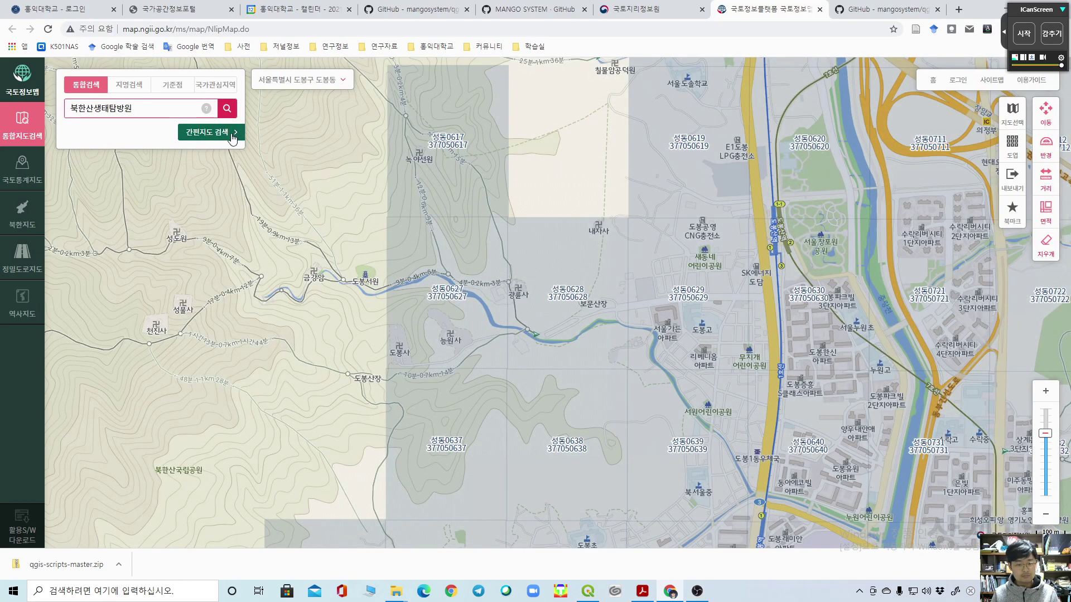
click(229, 134)
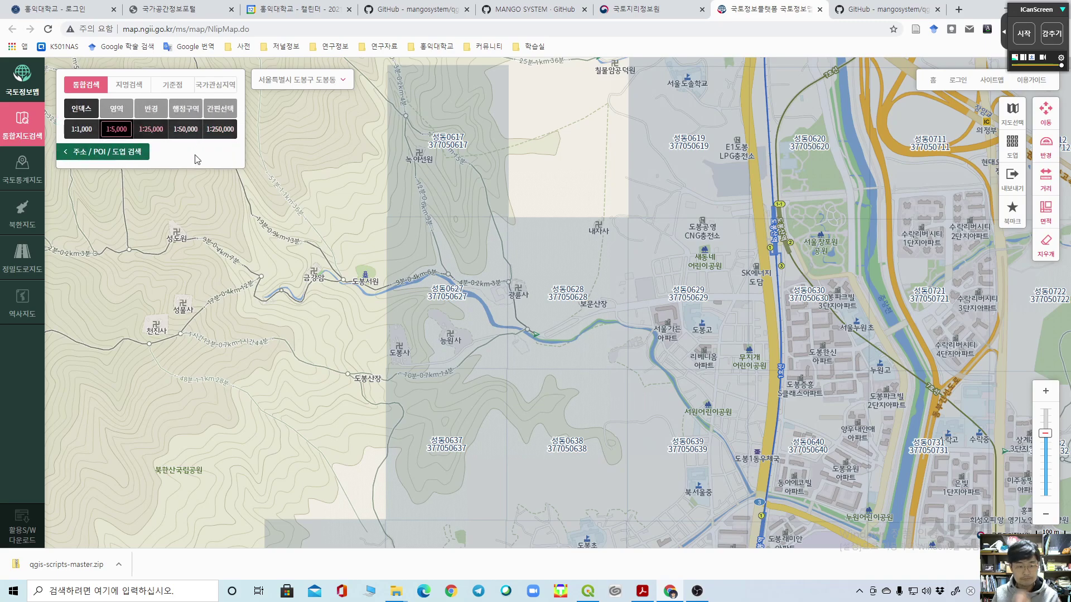
click(117, 131)
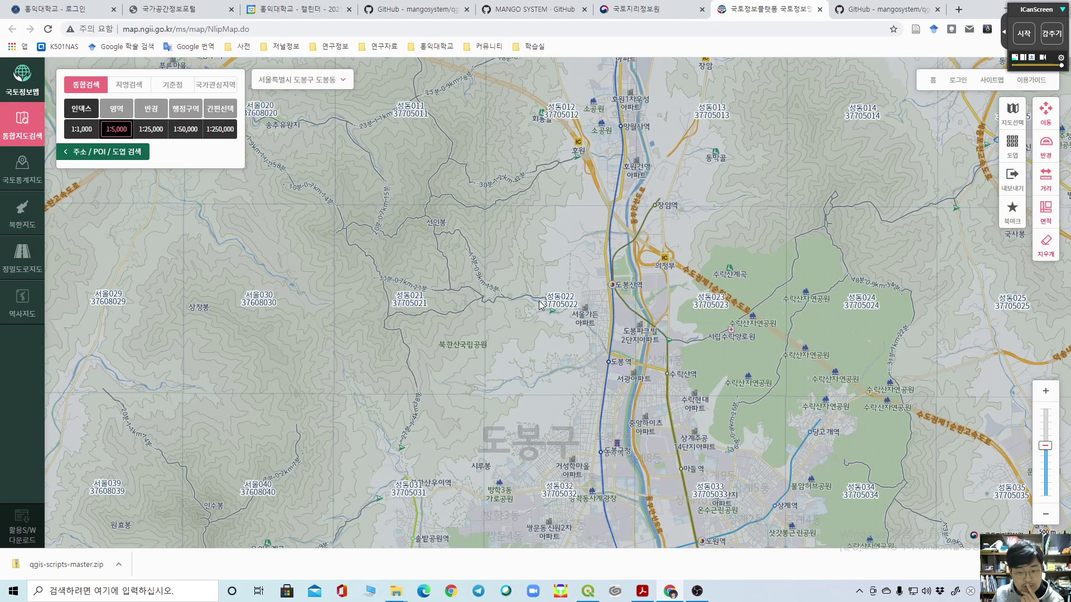
scroll(539, 300, up, 1)
scroll(550, 306, down, 1)
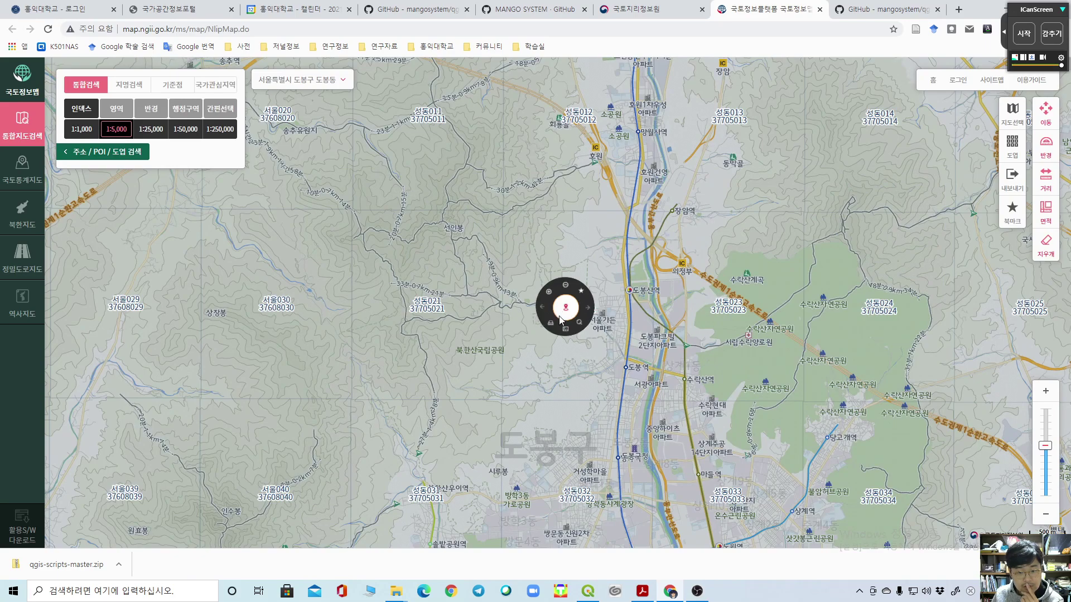
click(556, 349)
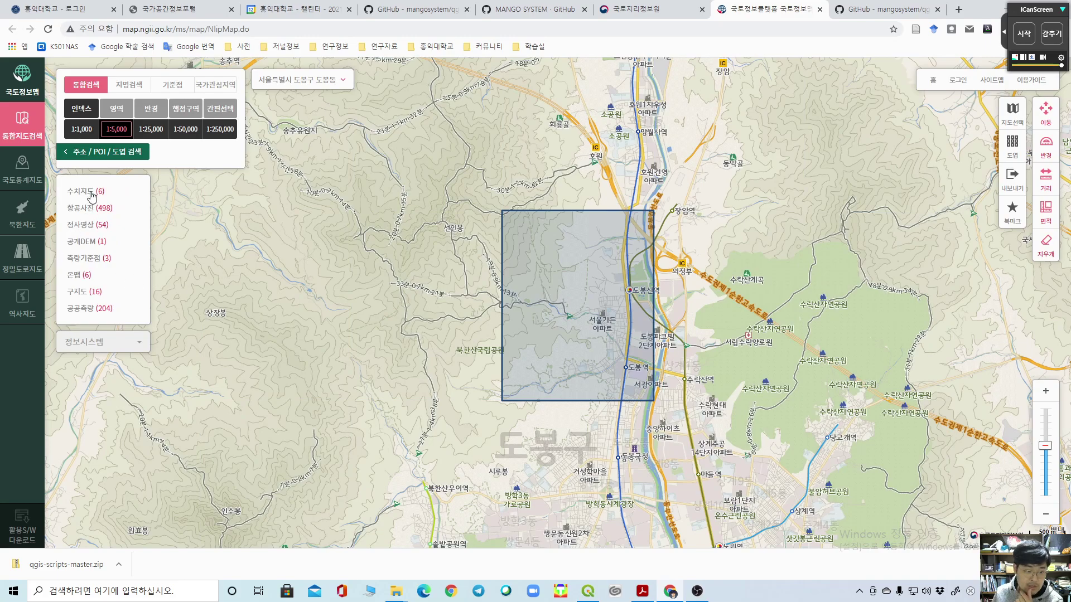
click(87, 192)
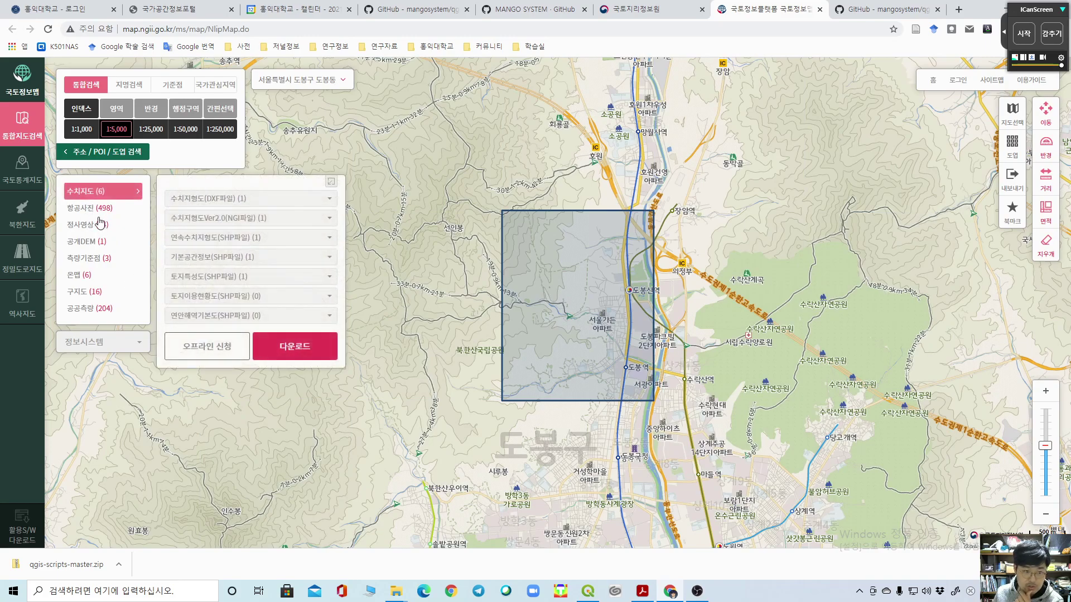
click(194, 219)
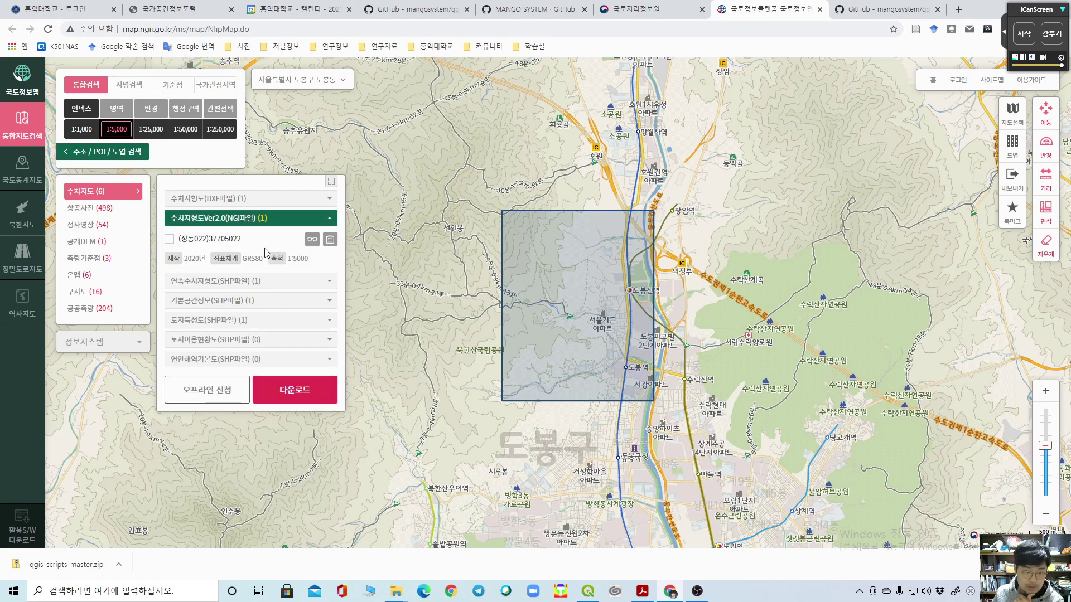
click(169, 239)
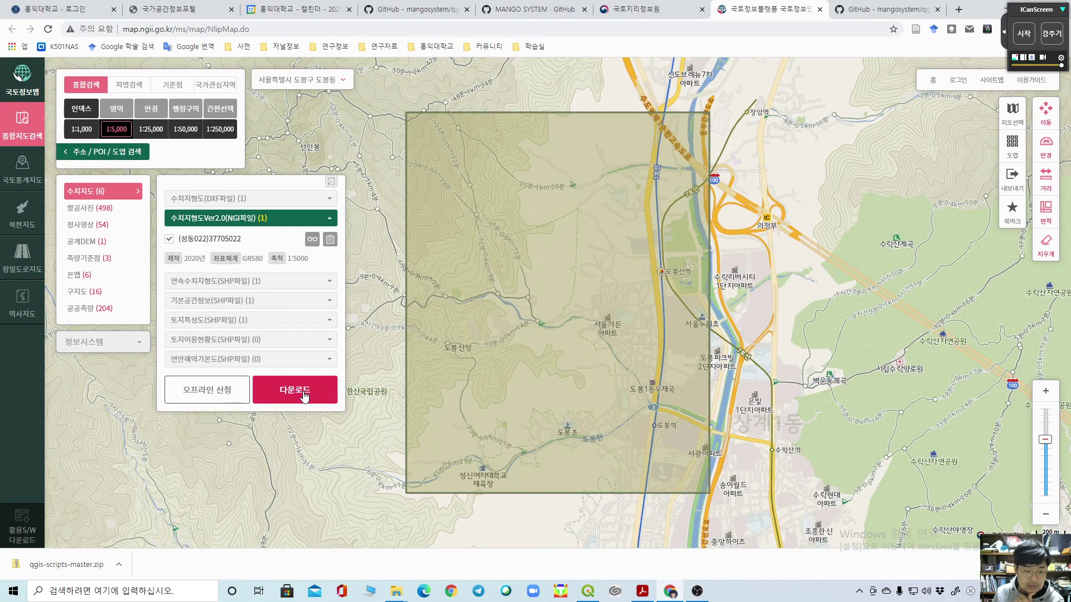
Step: Start the download of the selected NGI sheet, log in to the site, and open and dismiss the download request form
click(303, 399)
click(484, 411)
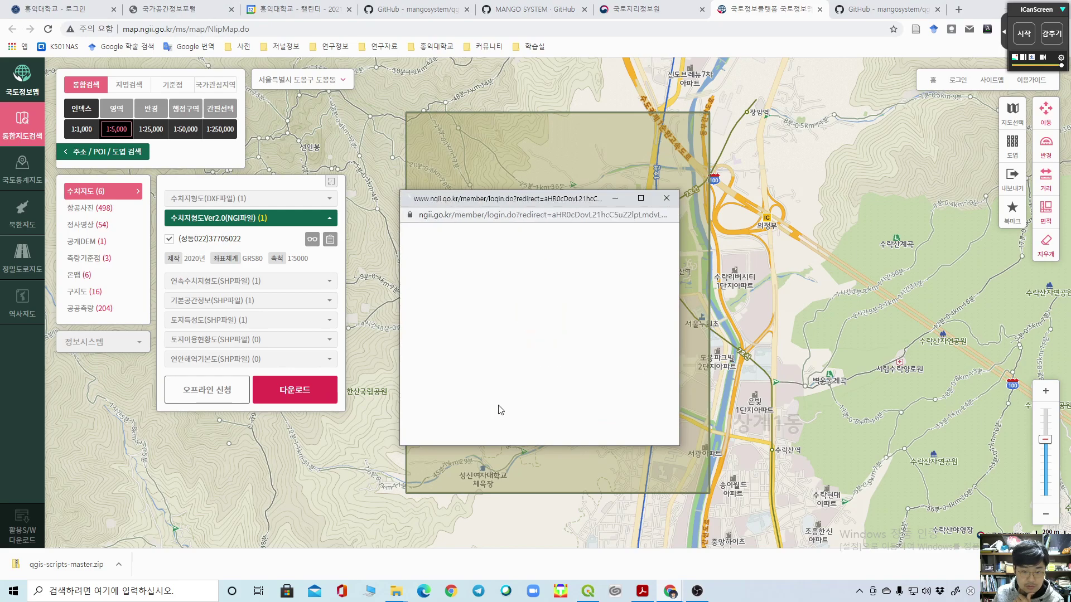
click(521, 419)
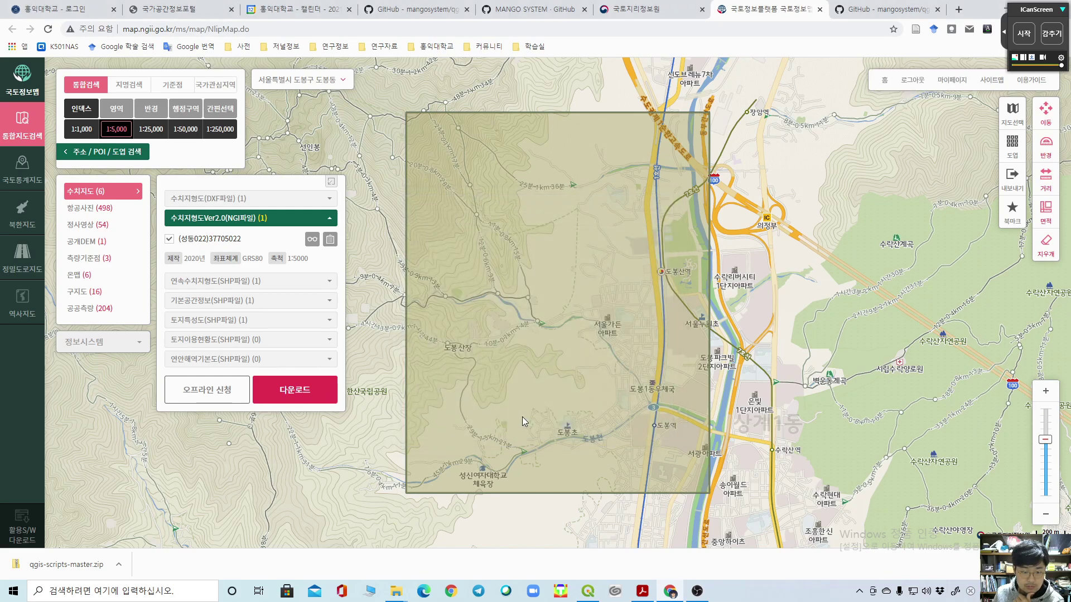
click(284, 401)
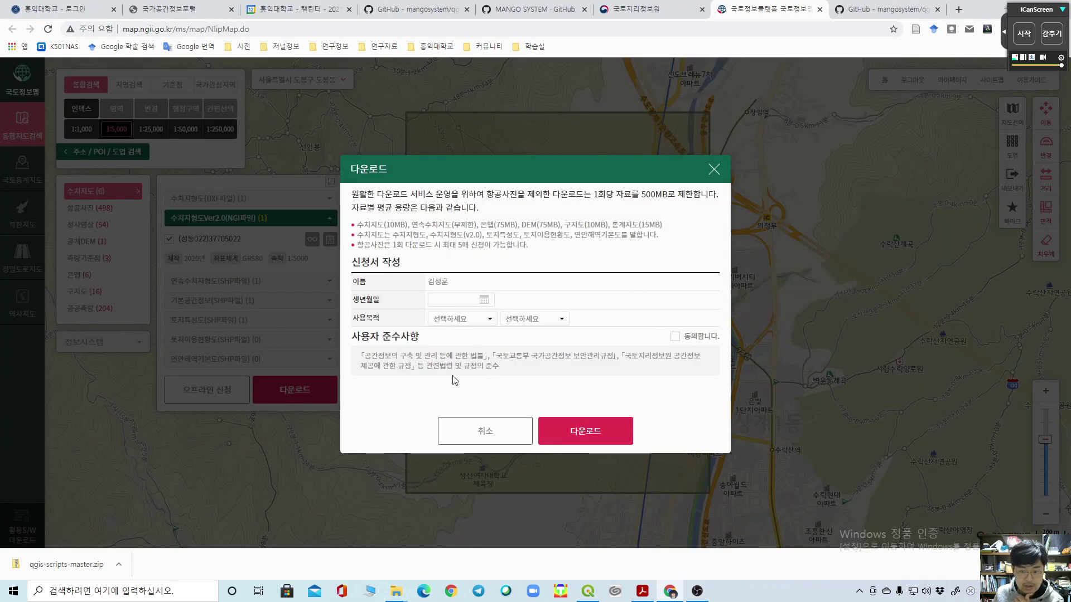
click(714, 170)
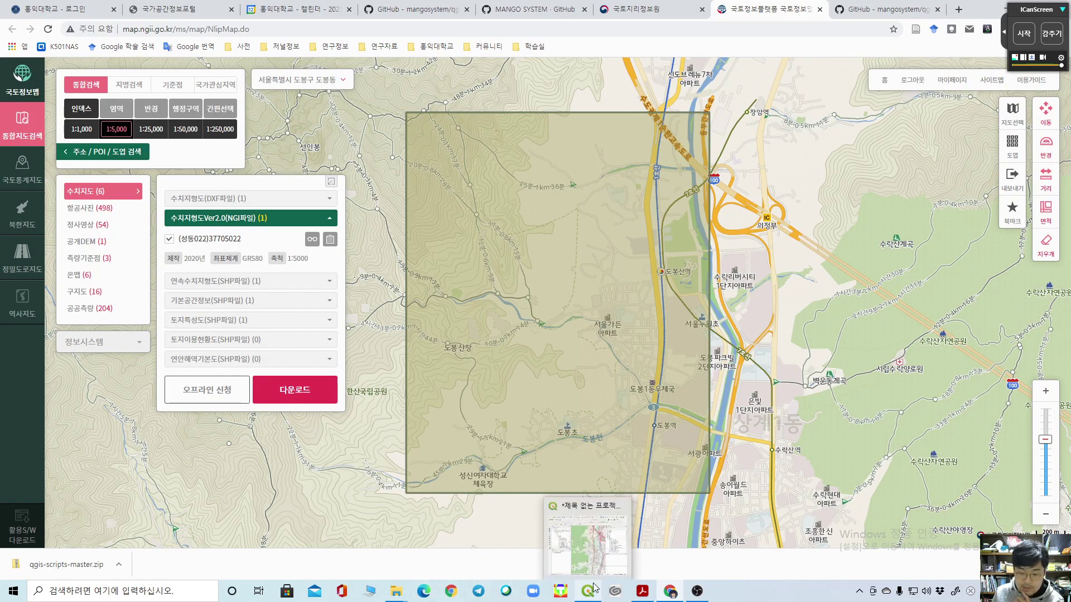
Step: Read the cookbook pages on choosing the NGI and DEM data and converting NGI files to SHP with NGIMap
click(642, 591)
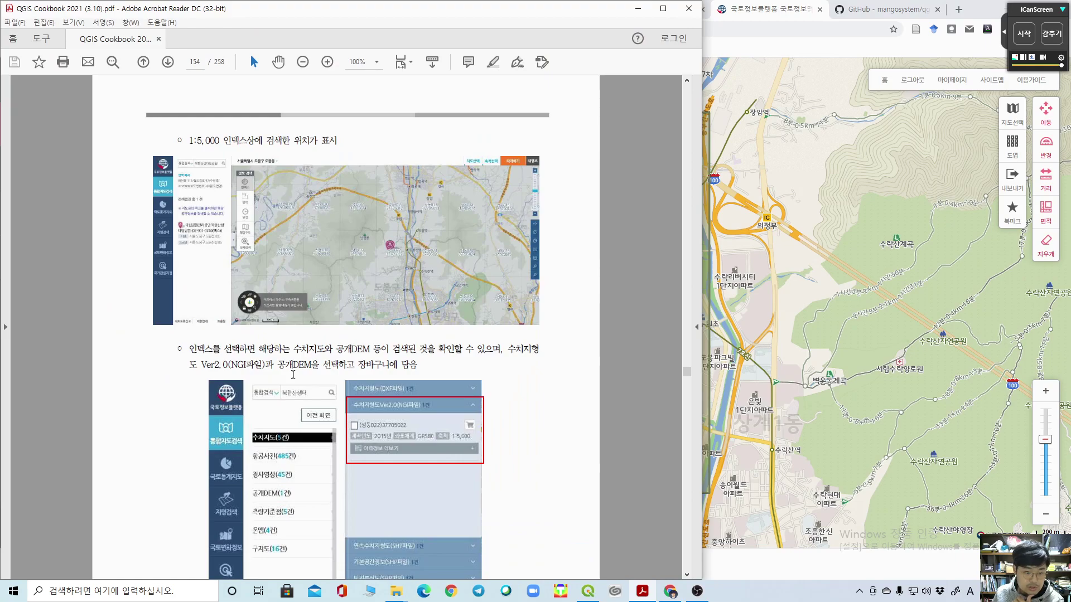
scroll(465, 380, down, 2)
scroll(465, 381, down, 10)
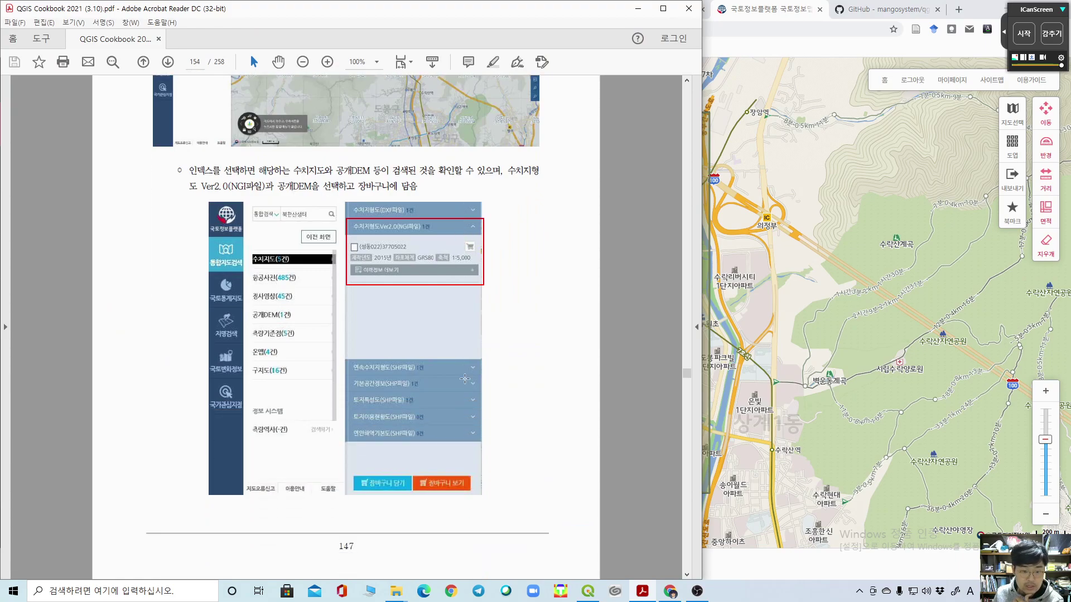
scroll(404, 281, down, 3)
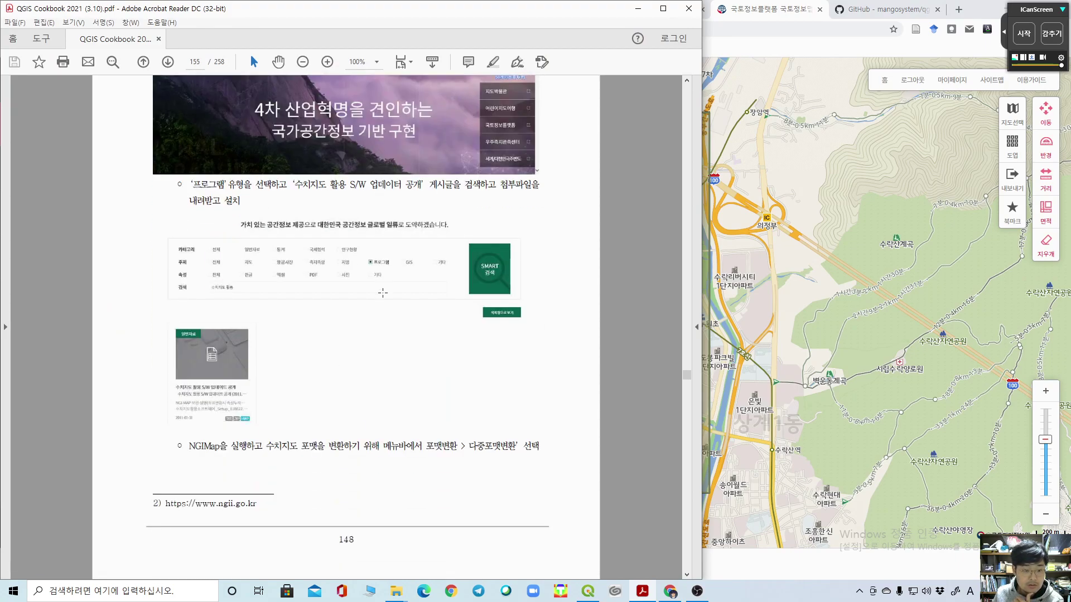
drag(146, 314, 301, 475)
click(635, 400)
scroll(635, 400, down, 10)
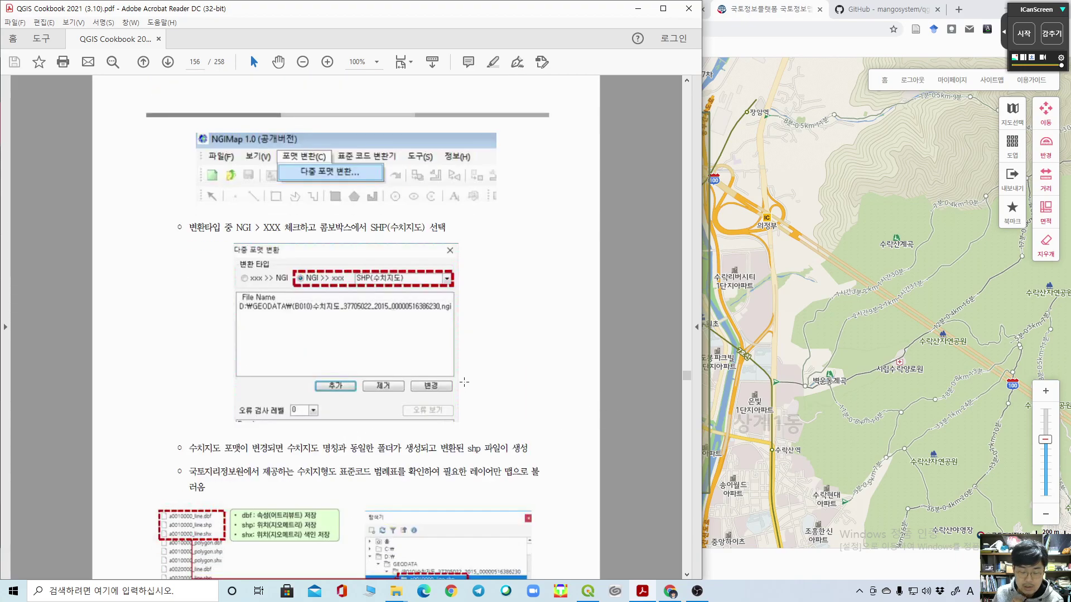
scroll(435, 287, down, 10)
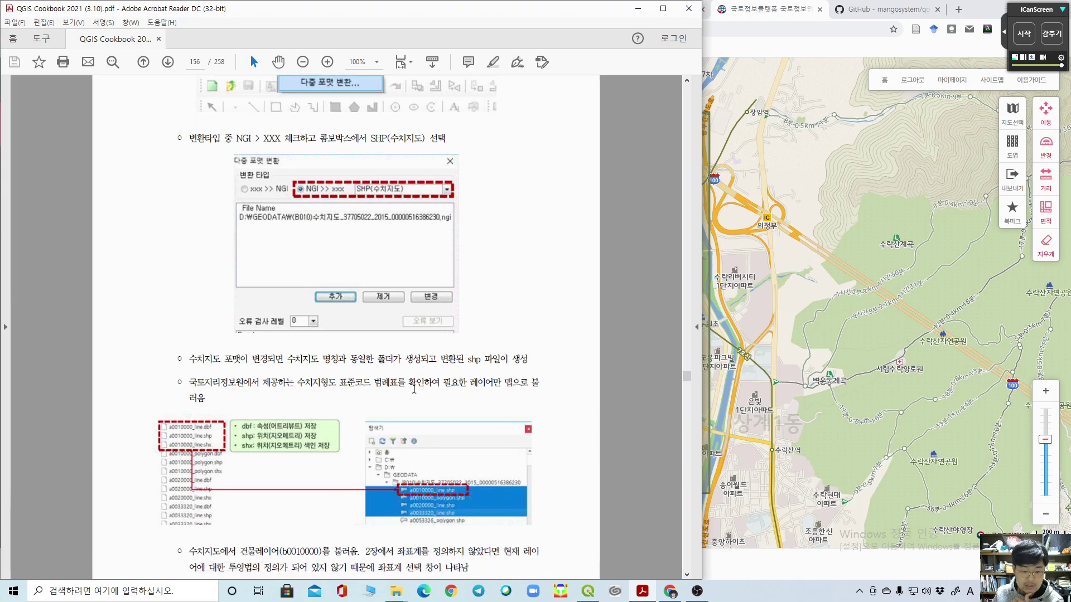
click(636, 12)
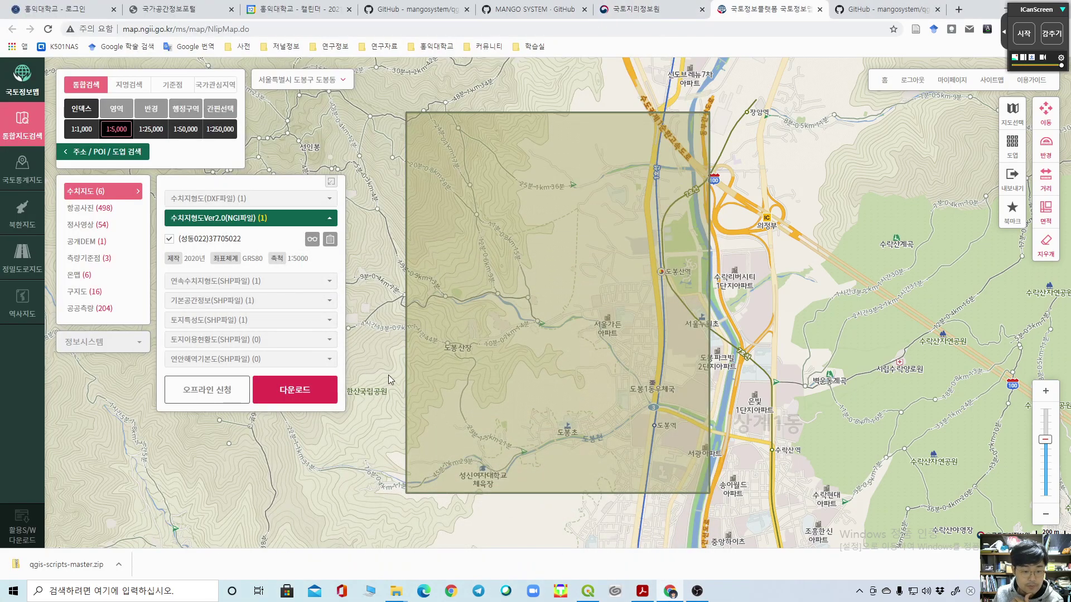
Step: Switch to File Explorer and look through the zipped 37705022 수치지도 archive in the ch5 download folder
mouse_move(402, 592)
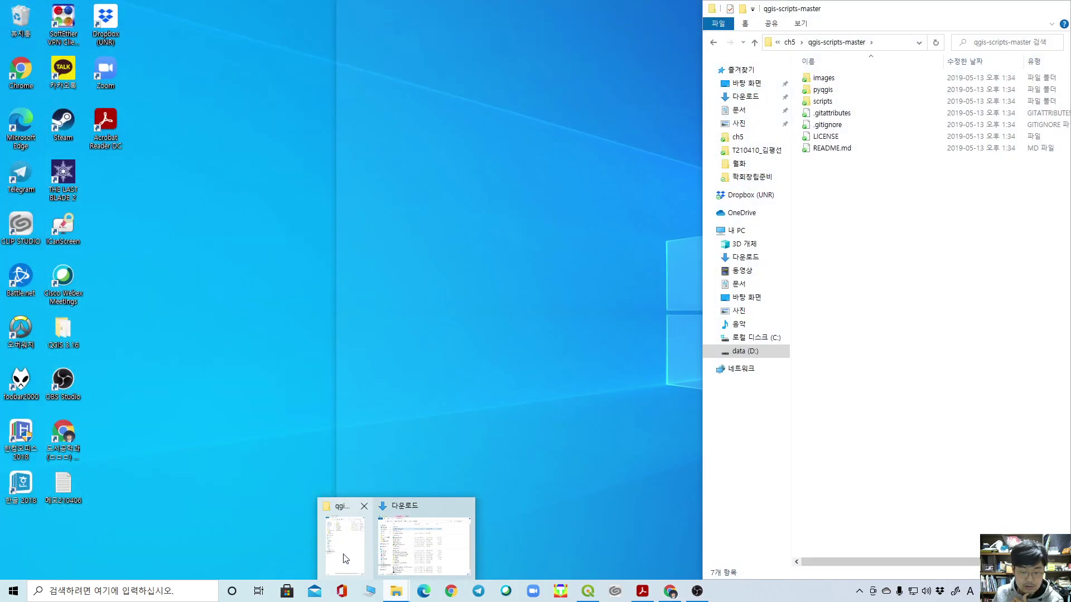
click(344, 544)
click(791, 43)
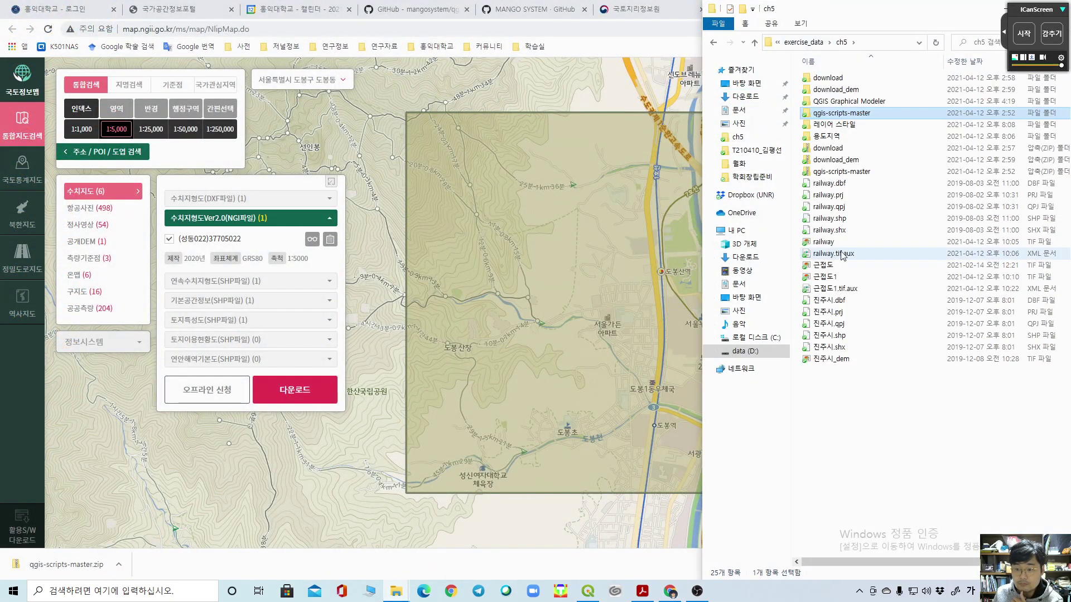
double_click(886, 79)
double_click(859, 101)
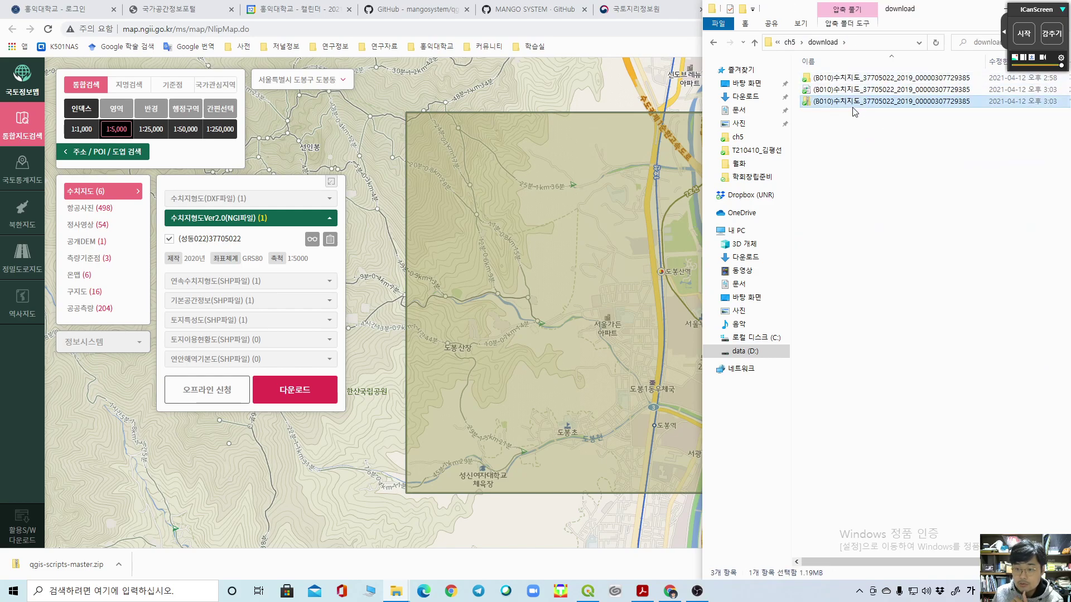
scroll(855, 112, down, 15)
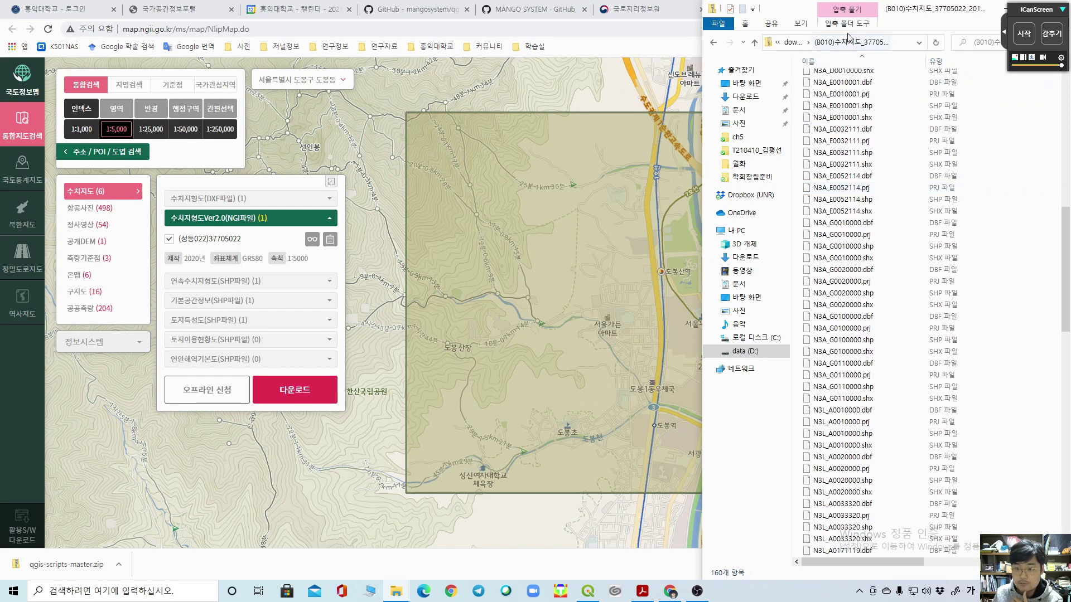
Step: Look through the shapefiles in the extracted 37705022 수치지도 folder and return to the map site
click(792, 42)
double_click(839, 79)
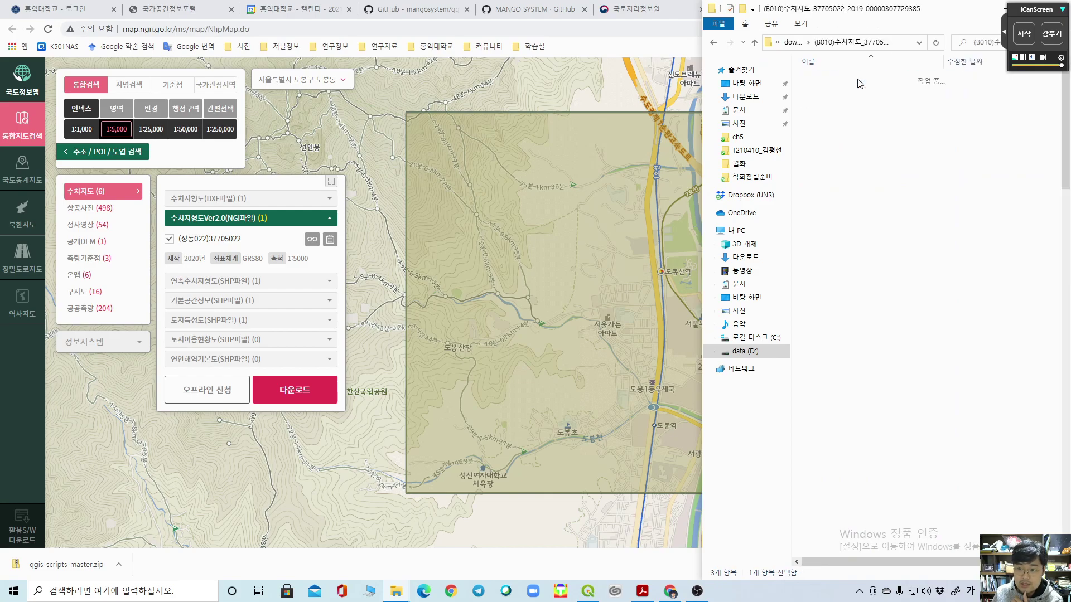
scroll(915, 134, down, 20)
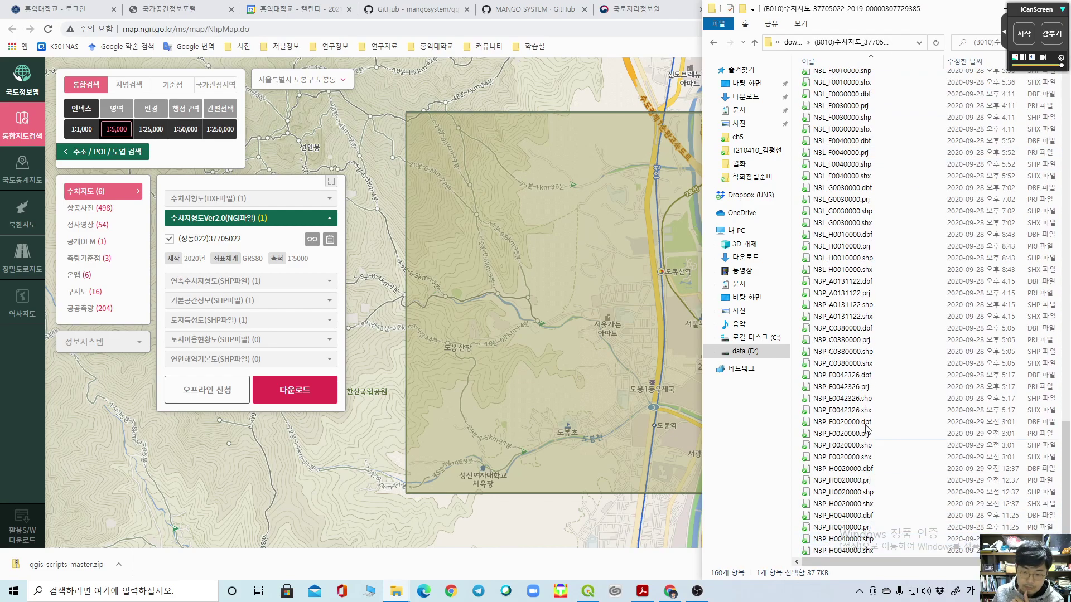
scroll(868, 385, up, 15)
scroll(868, 385, up, 14)
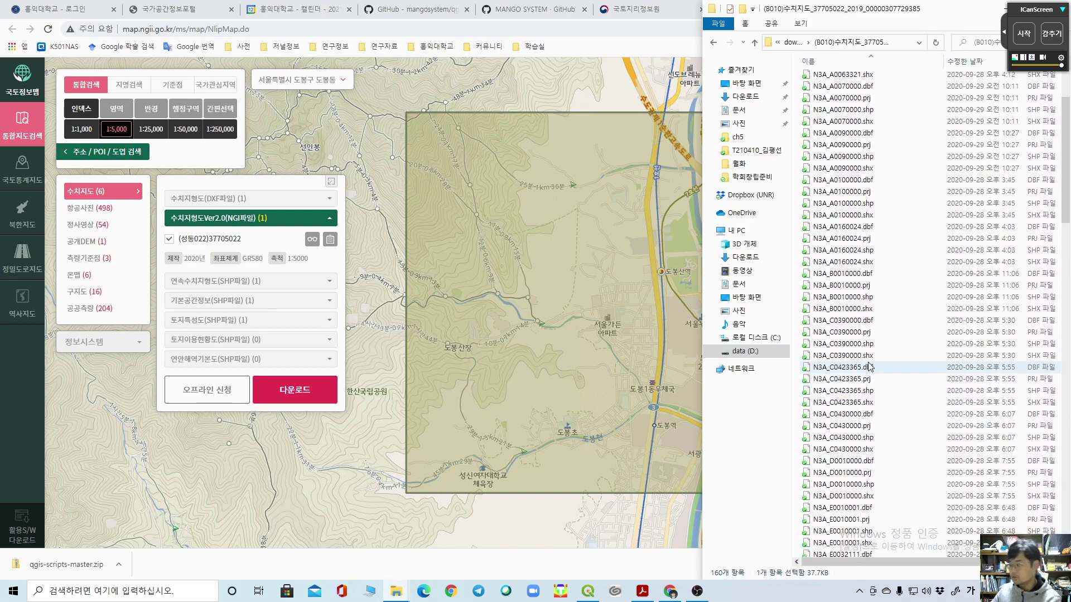
scroll(898, 136, up, 4)
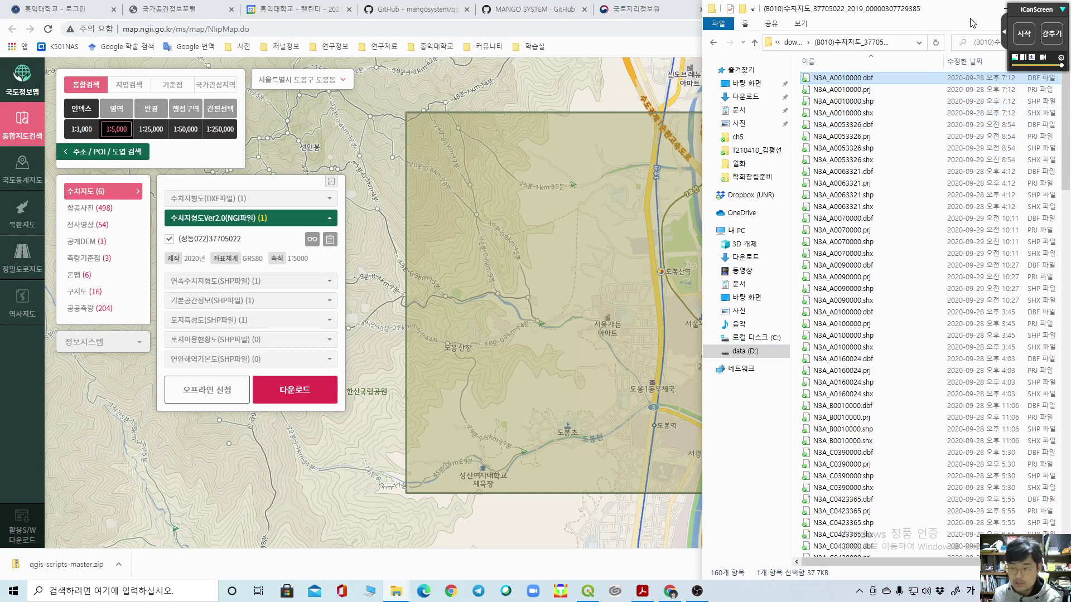
click(999, 9)
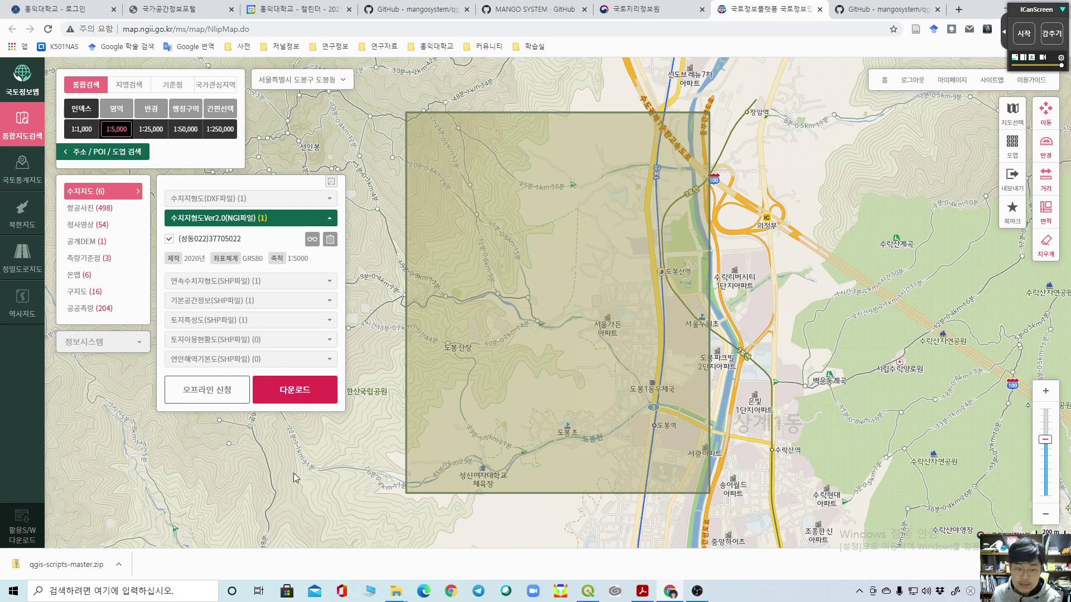
Step: Select the 2014 성동 37705 data under 공개DEM and open its download request form
click(91, 244)
click(169, 226)
click(256, 255)
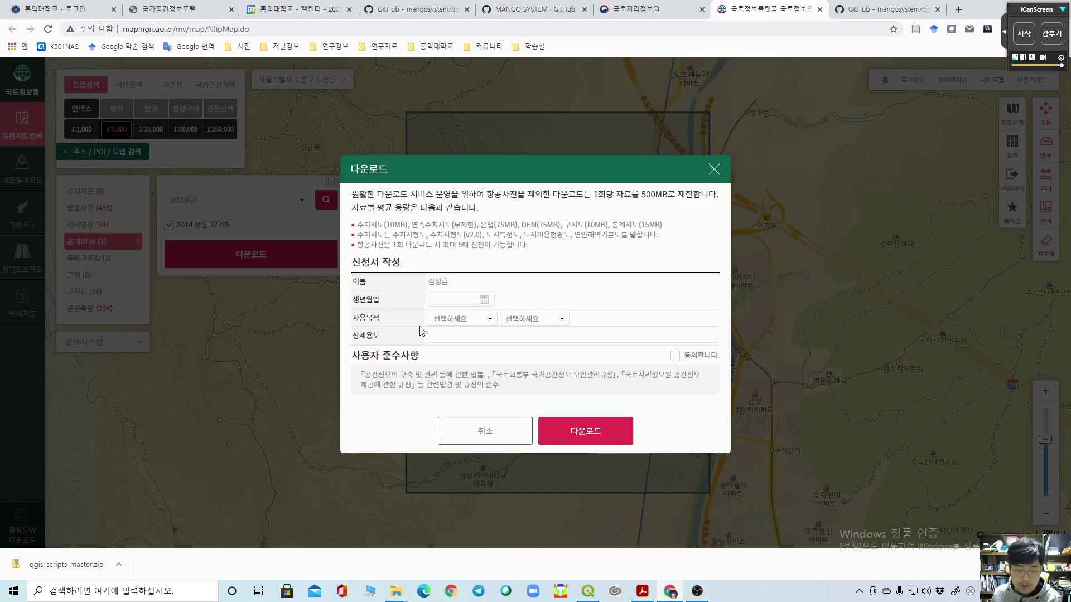
Step: Fill in the DEM request with purpose 제작 및 활용, 교육, 학술, 연구 and detail "qgis 실습", agree to the terms, and close the form without downloading
click(457, 321)
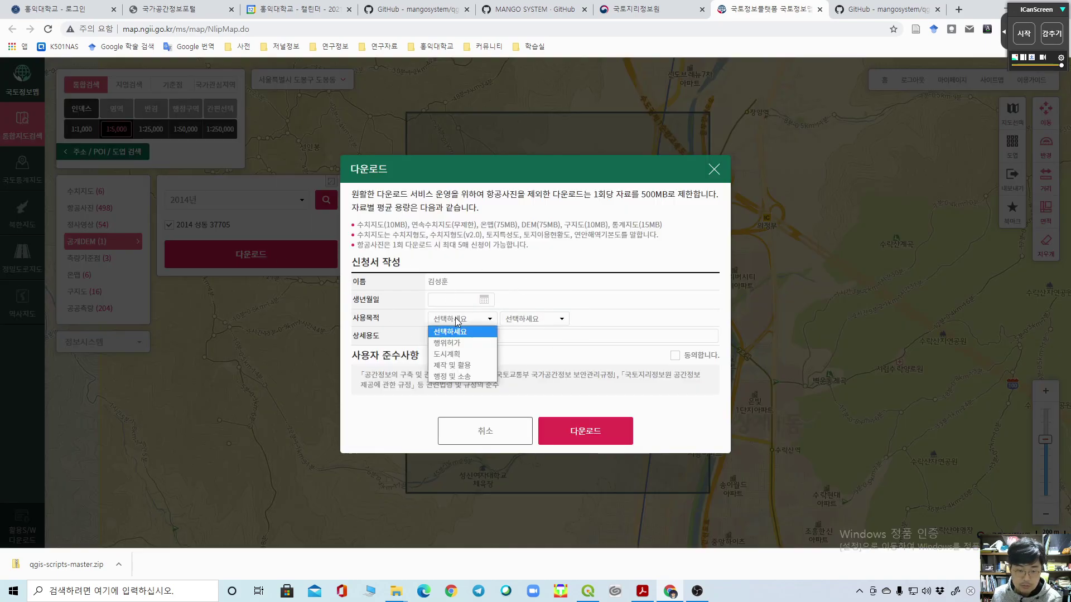
click(452, 365)
click(558, 318)
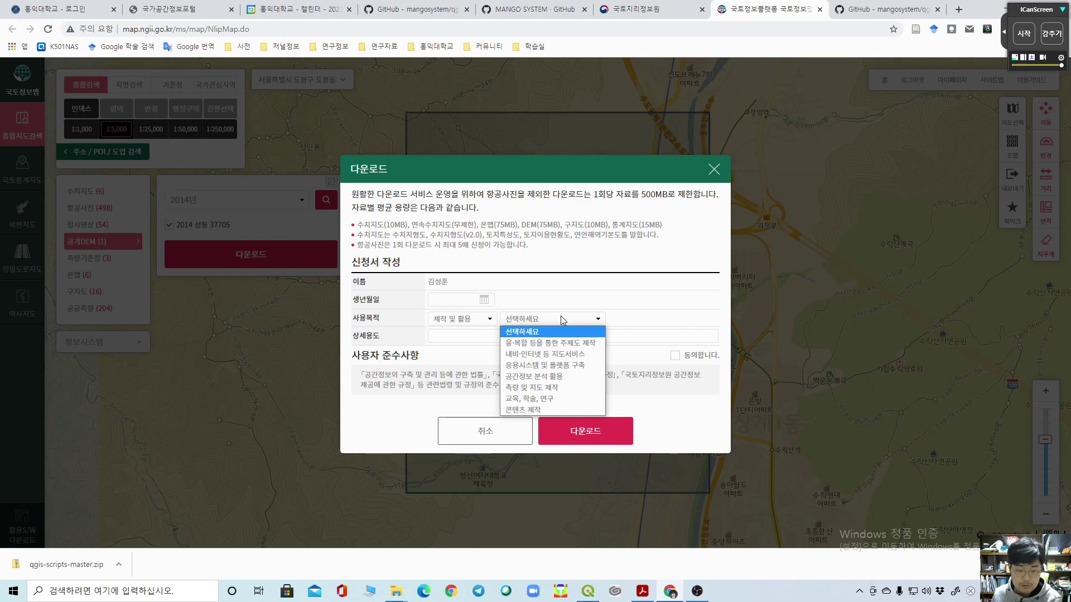
click(547, 399)
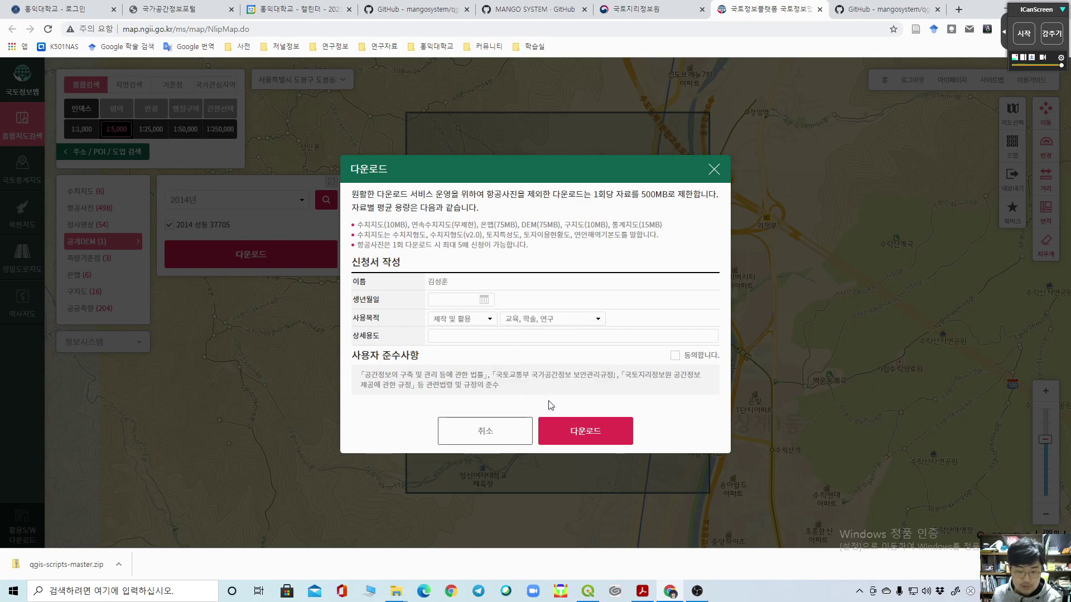
click(550, 336)
text(qigs)
text(is)
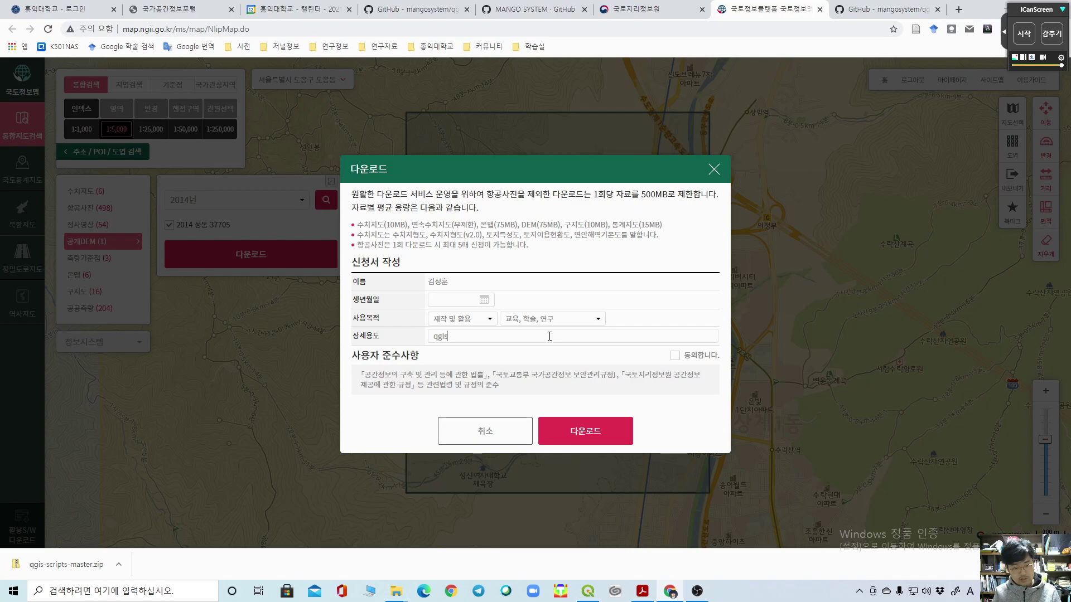
text( 실습)
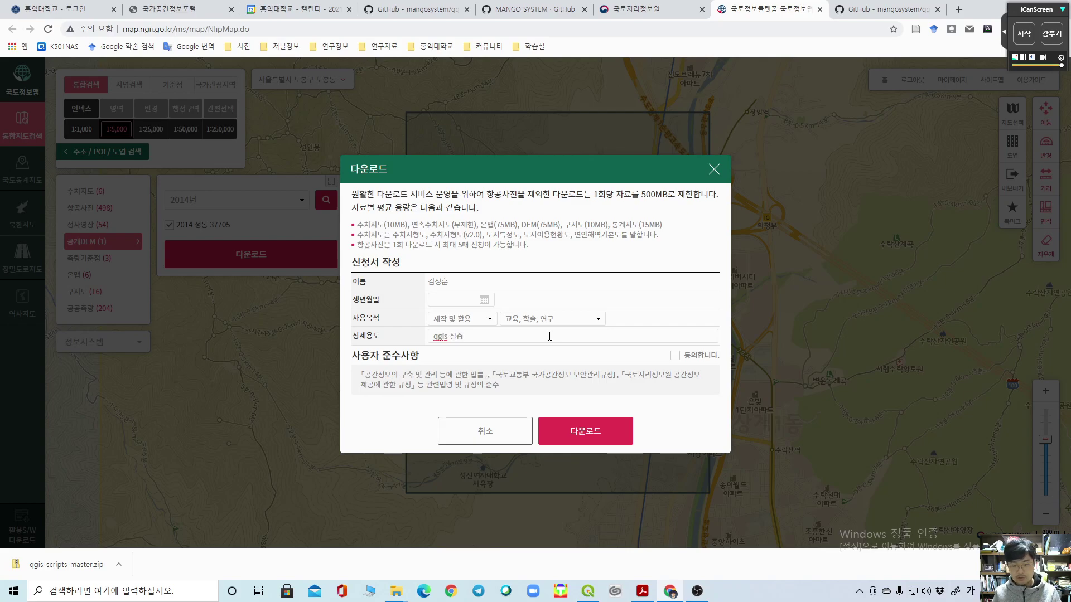
click(675, 356)
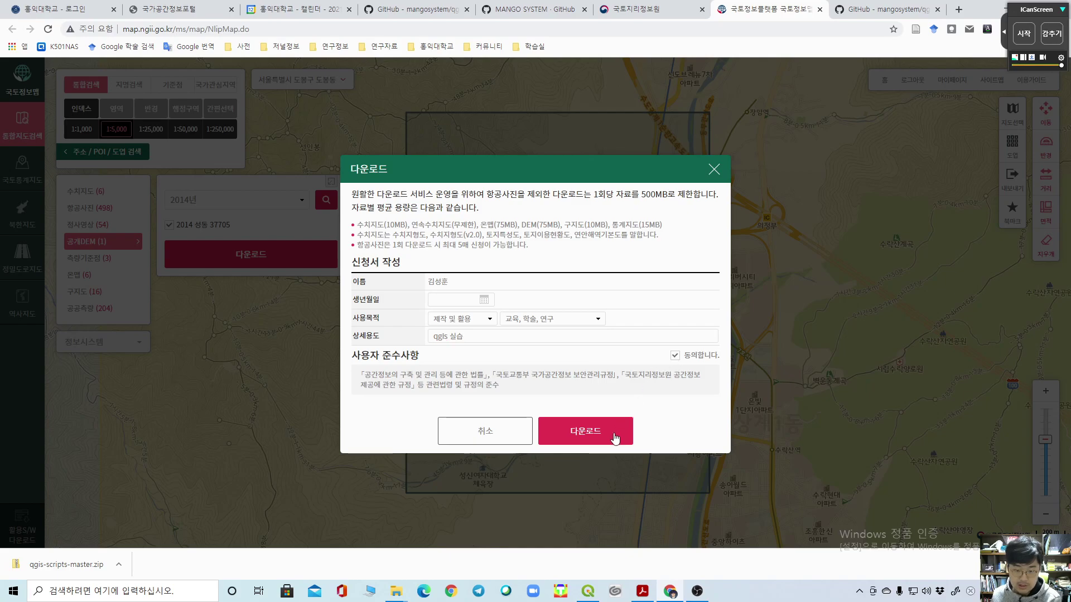
click(714, 170)
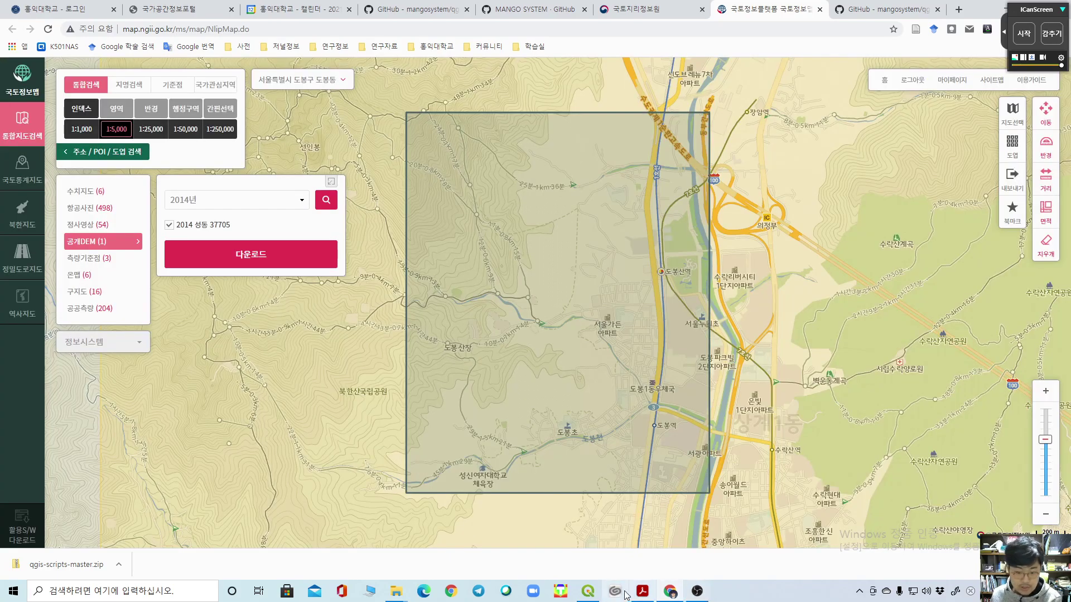
Step: Switch to File Explorer and open the download_dem folder inside ch5
mouse_move(399, 592)
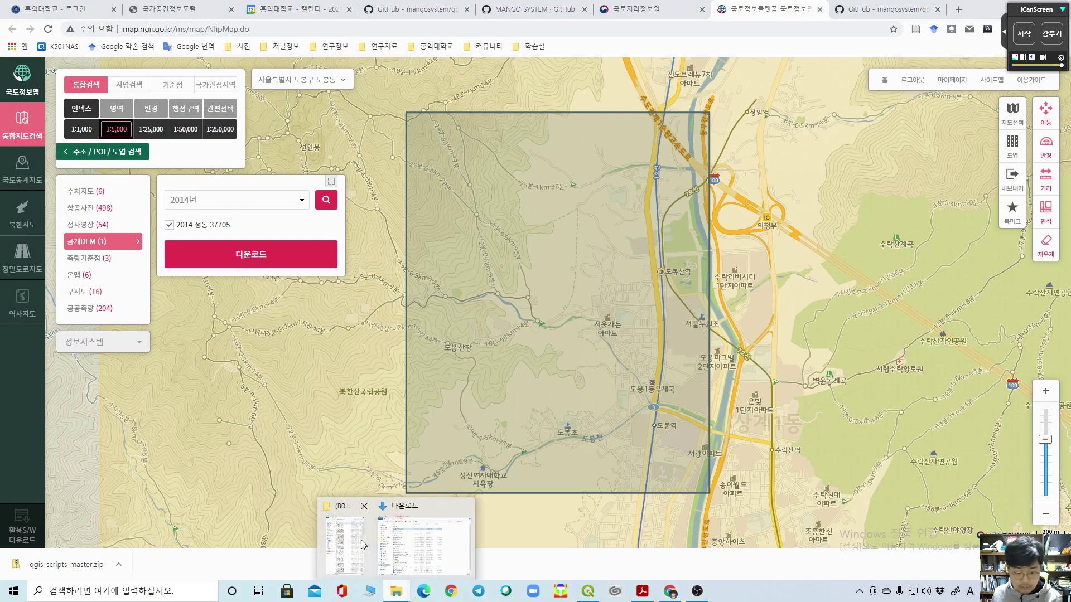
click(367, 543)
click(792, 41)
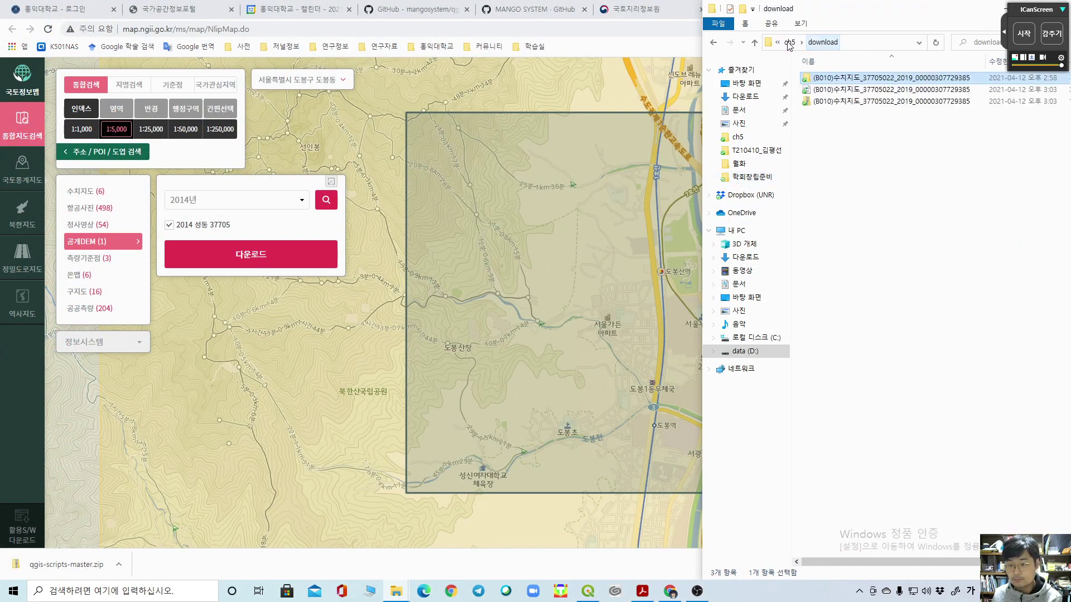
click(790, 41)
double_click(835, 89)
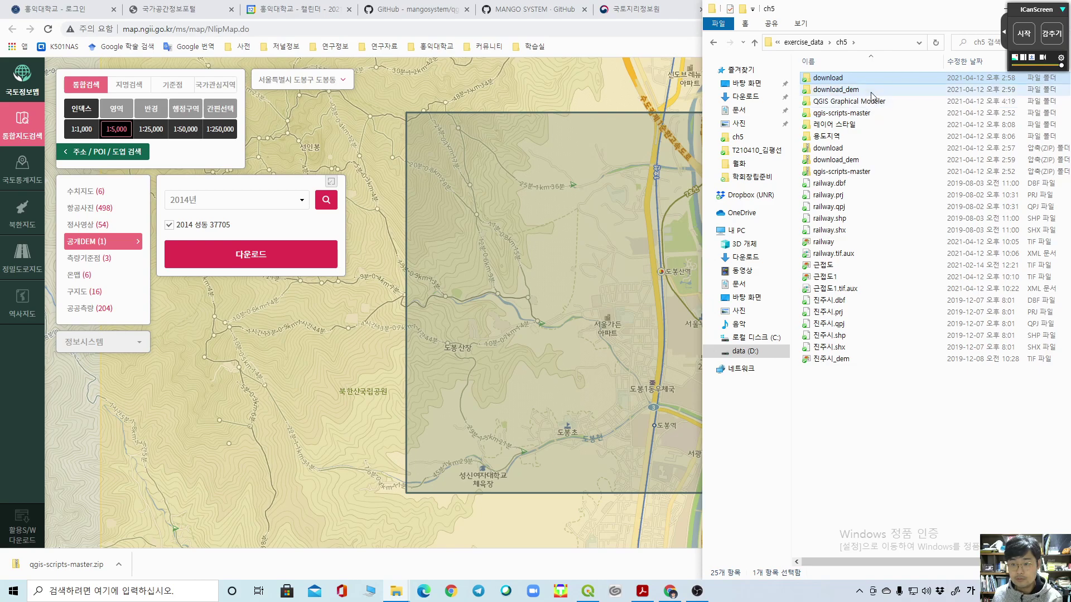
drag(859, 184, 834, 125)
click(923, 179)
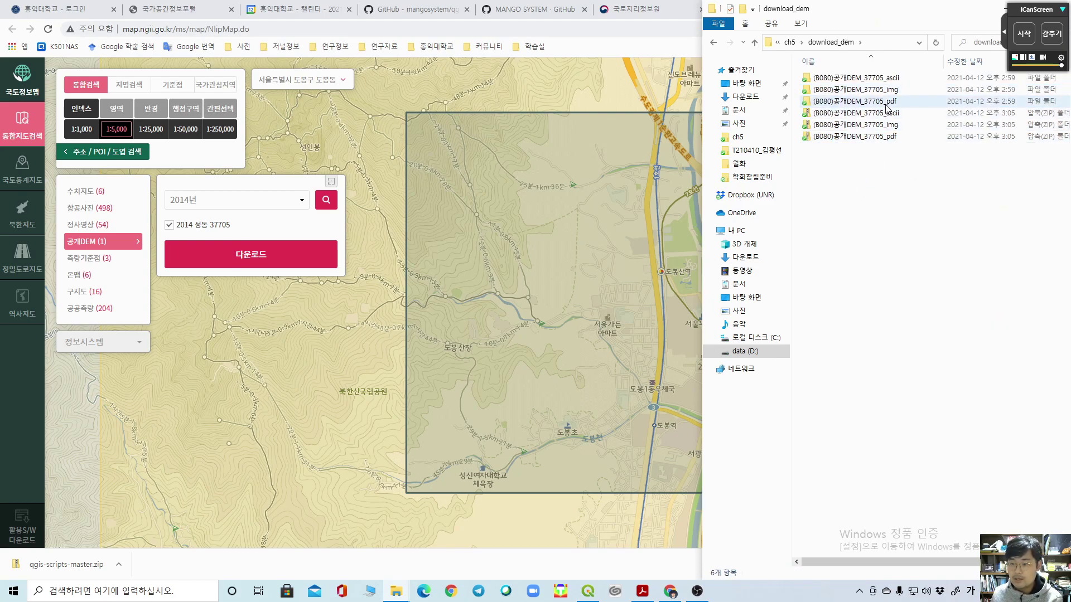
Step: Look through the ascii, img and pdf folders of 공개DEM_37705 and return to the ch5 folder
double_click(898, 79)
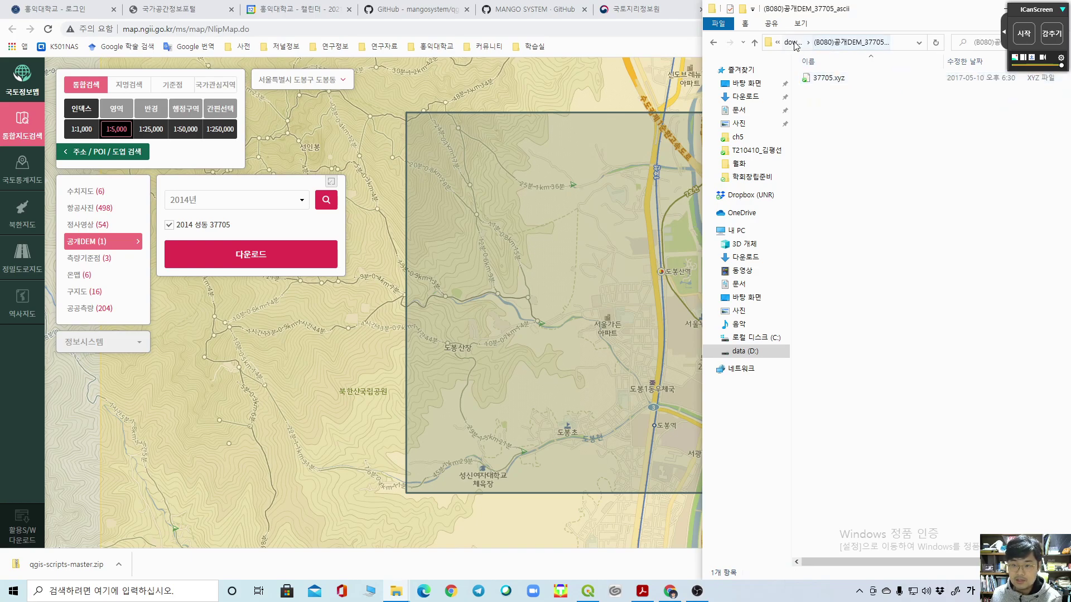
key(alt+Left)
click(895, 91)
double_click(896, 92)
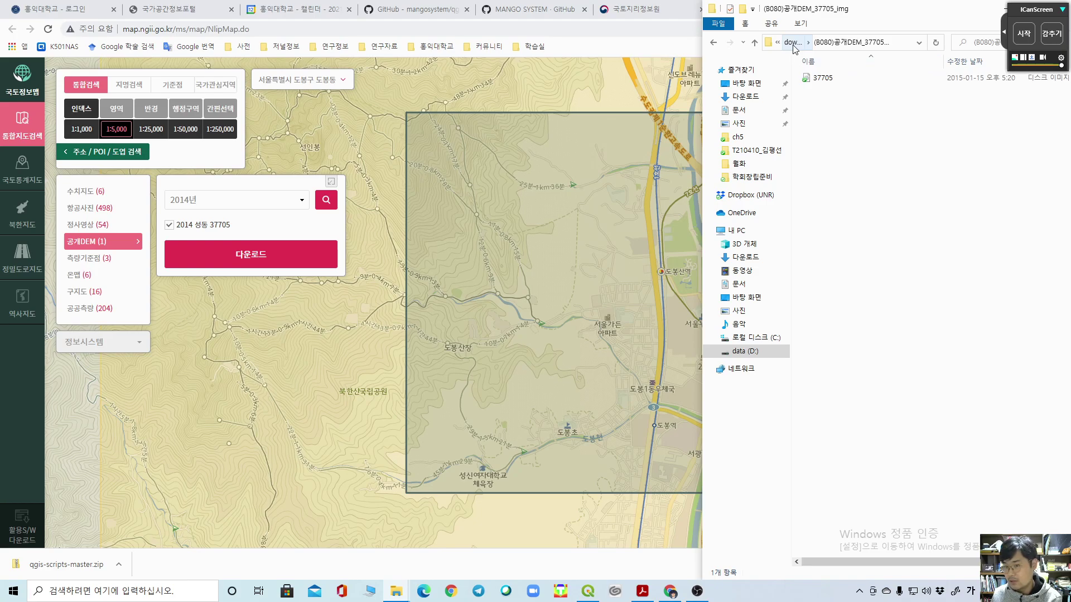
click(793, 43)
double_click(892, 104)
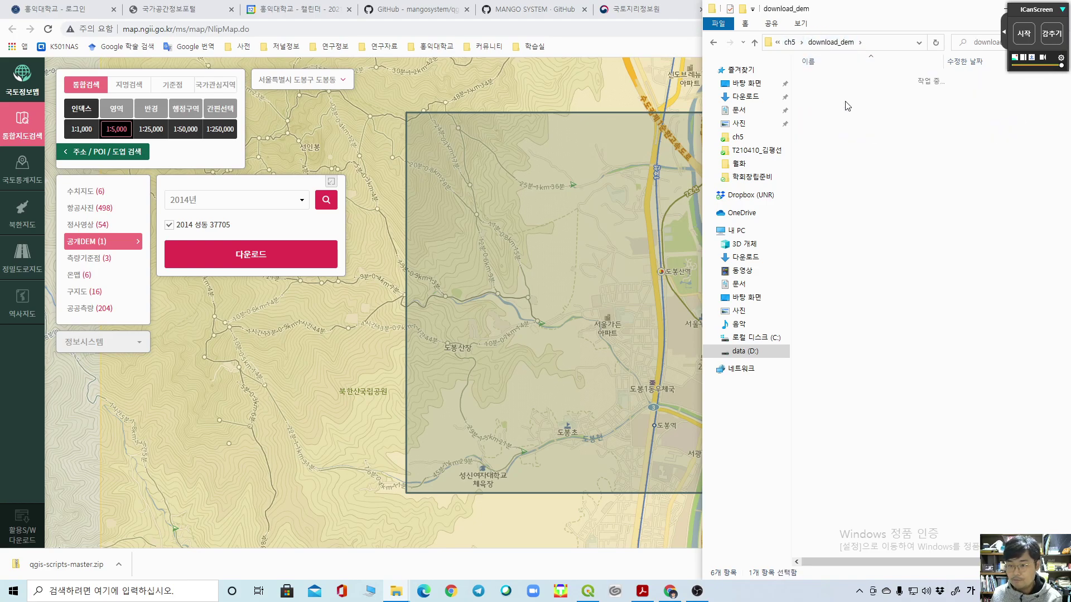
click(793, 43)
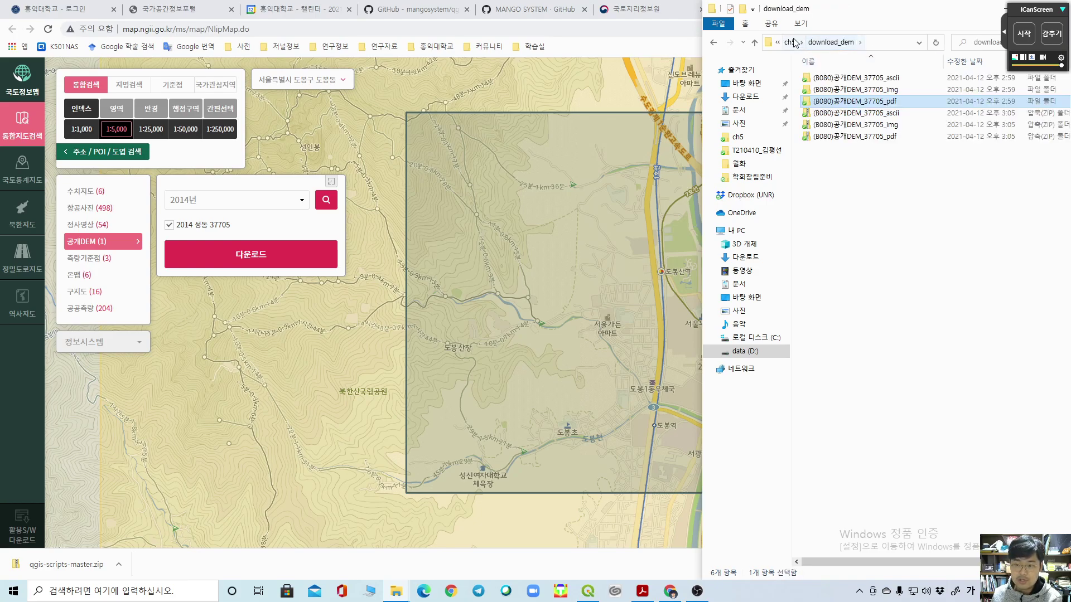
click(795, 43)
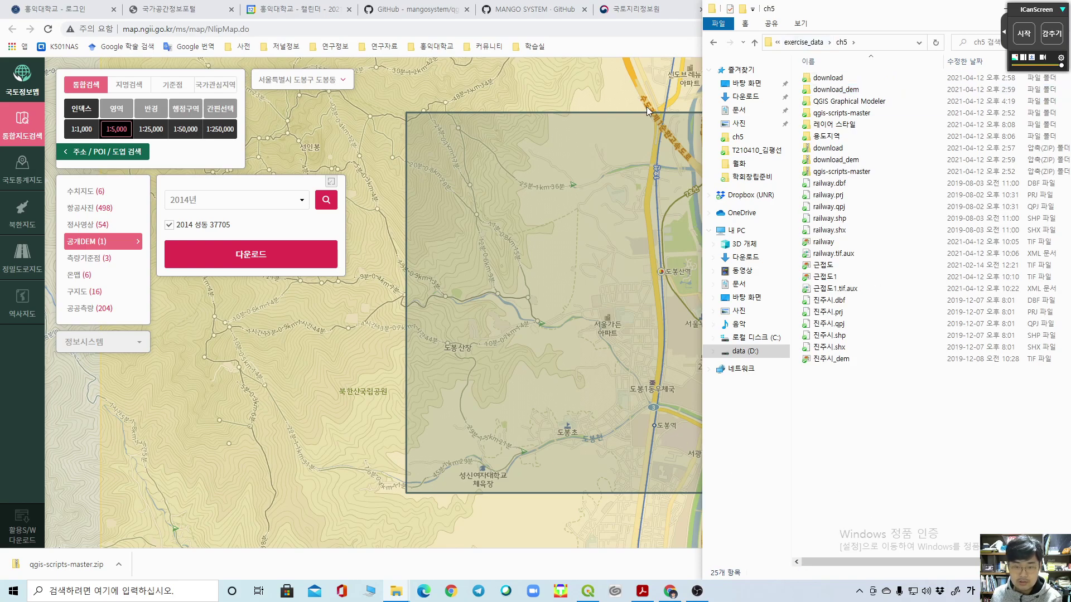
Step: Switch to the QGIS Cookbook in Acrobat Reader and read the DEM overview defining DEM and DSM
click(505, 569)
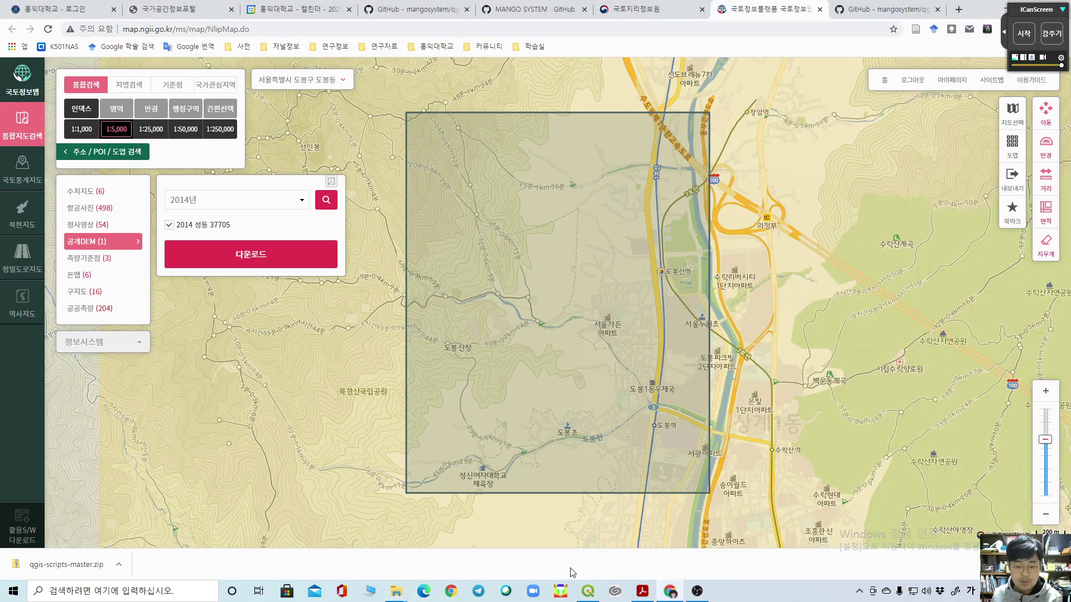
click(1002, 10)
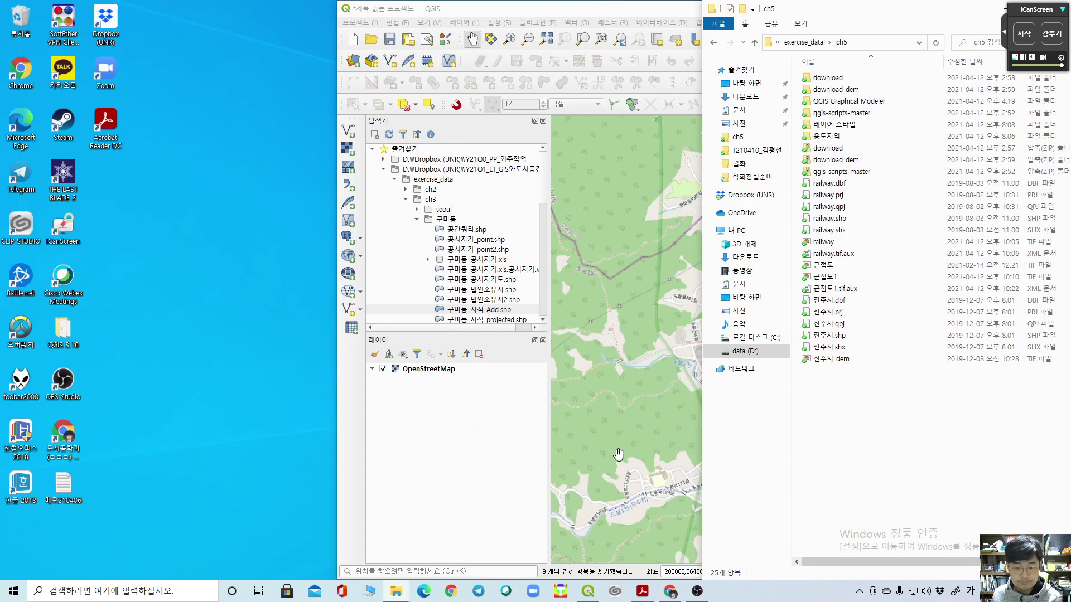
click(642, 592)
scroll(258, 427, down, 5)
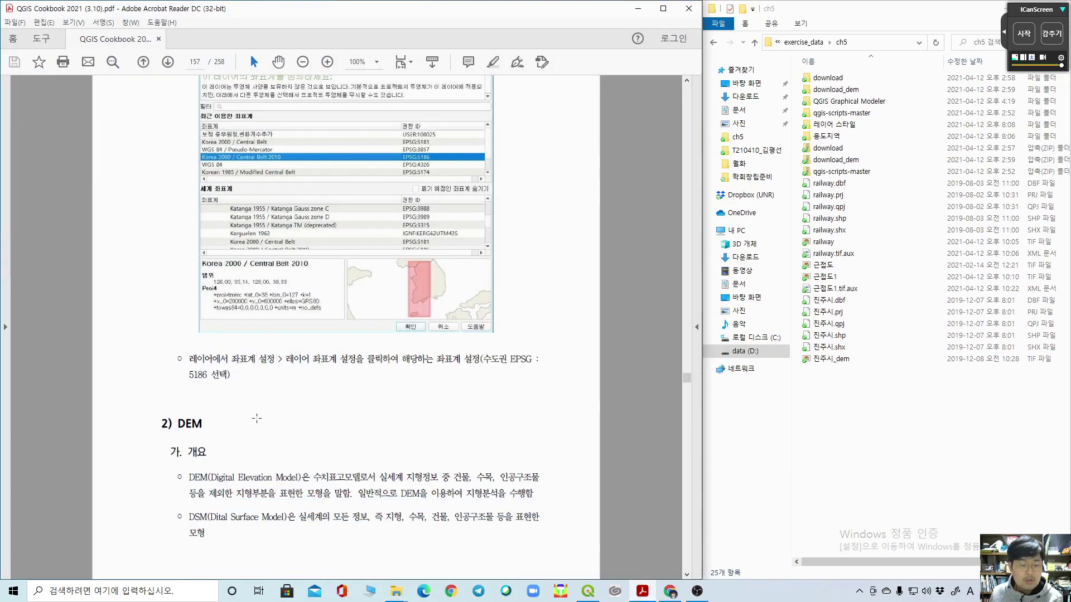
drag(189, 407, 470, 411)
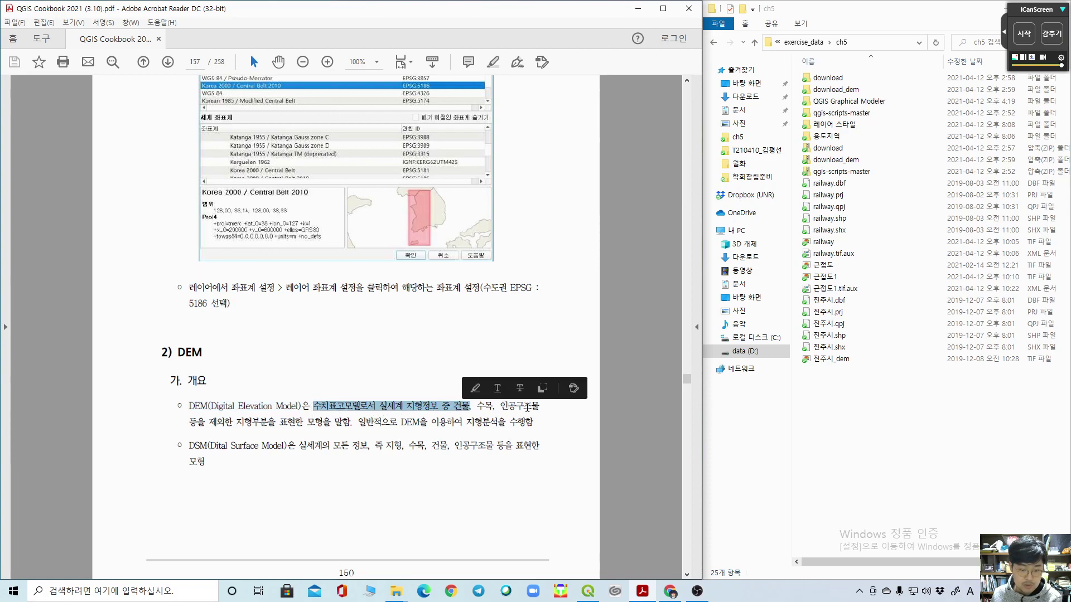
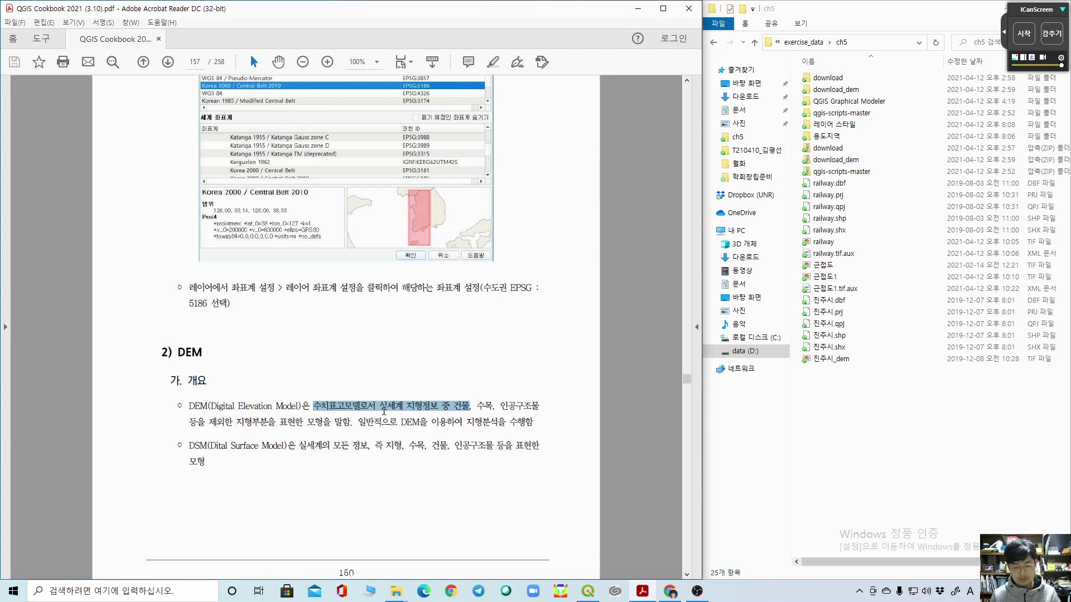
drag(537, 422, 192, 398)
click(283, 441)
drag(188, 445, 383, 476)
click(258, 446)
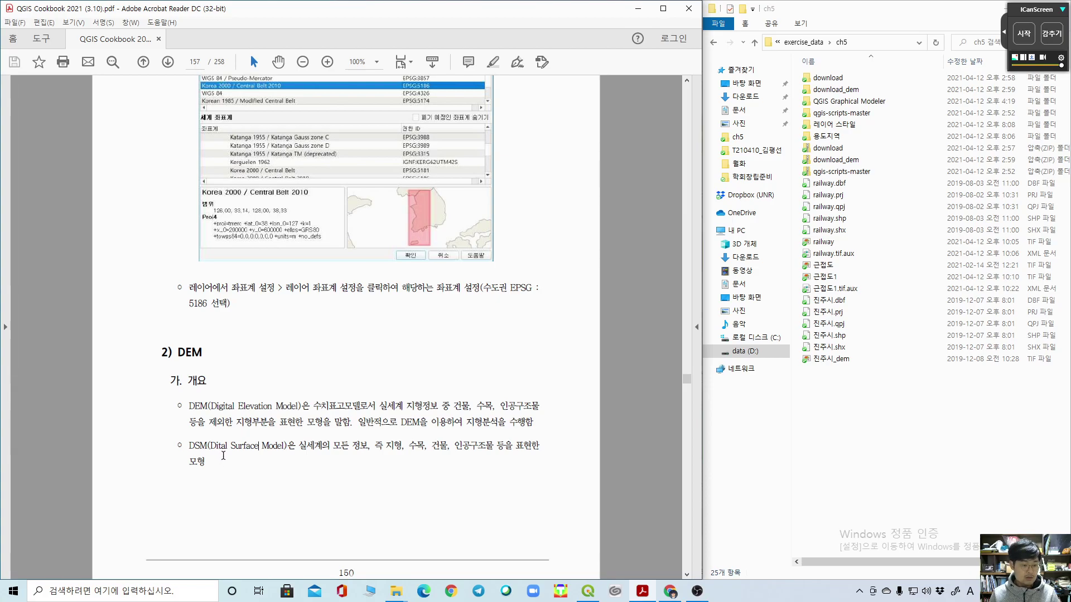
drag(209, 451, 232, 451)
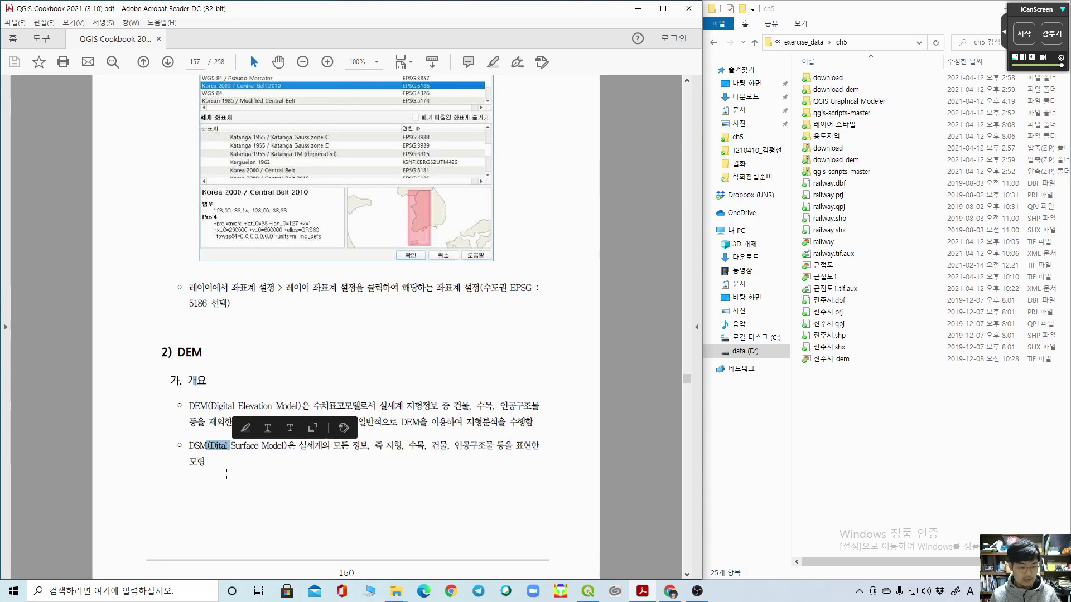
key(ctrl+a)
click(239, 467)
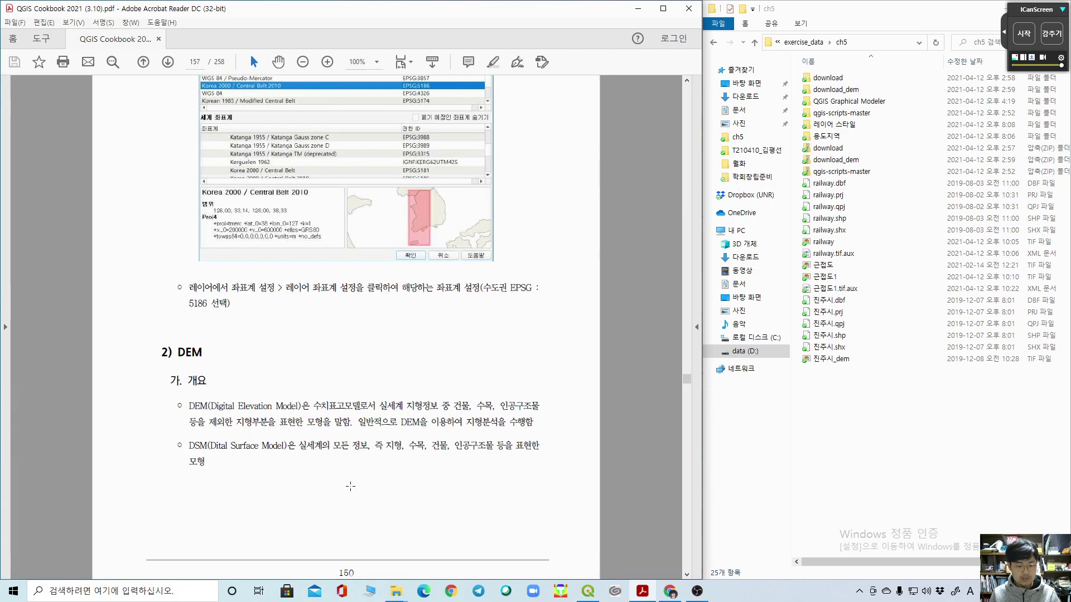
Step: Examine the DSM and DTM comparison diagram and read the 공개DEM instructions on downloading and loading the data
scroll(325, 457, down, 10)
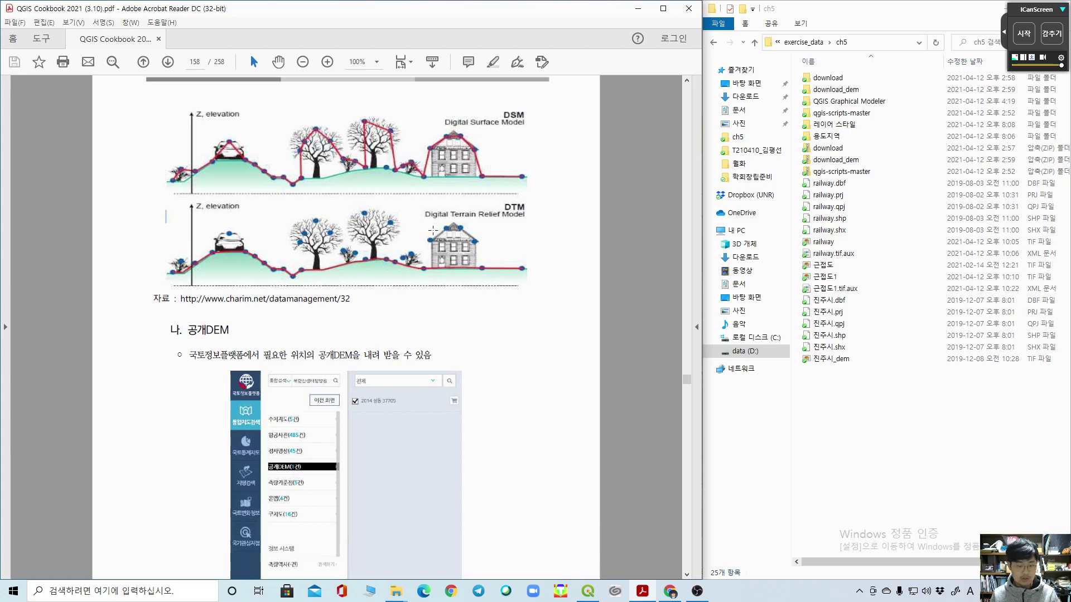
drag(417, 222, 500, 220)
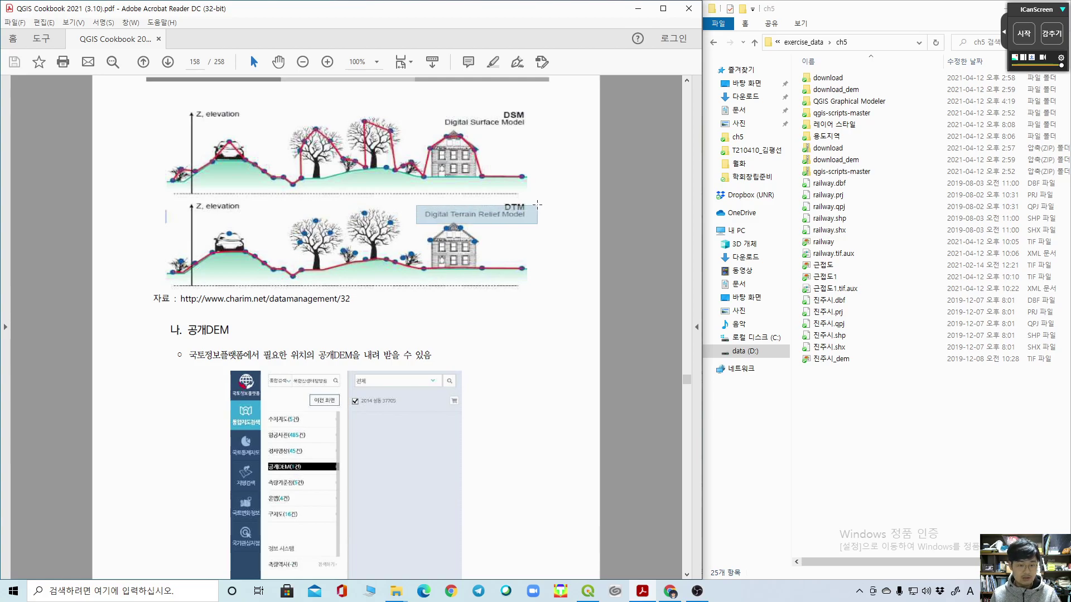
click(484, 221)
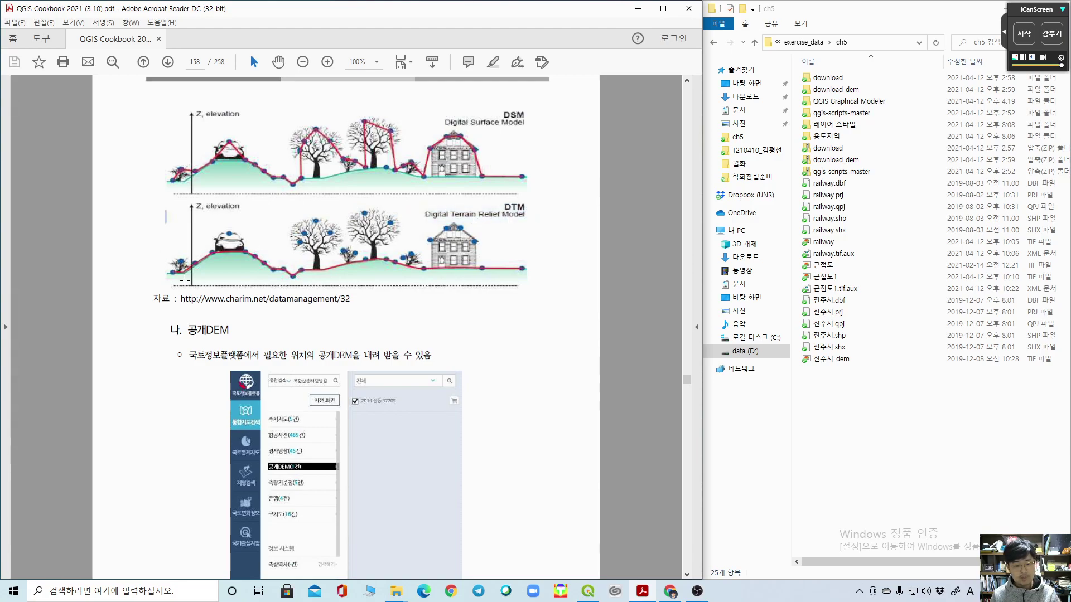
scroll(184, 280, down, 3)
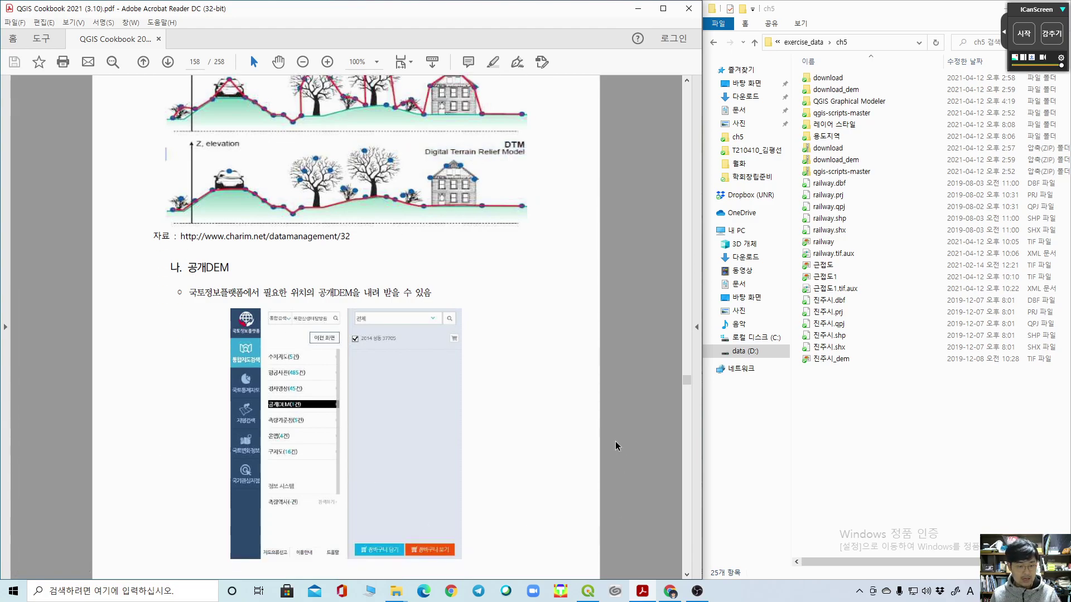
scroll(616, 438, down, 5)
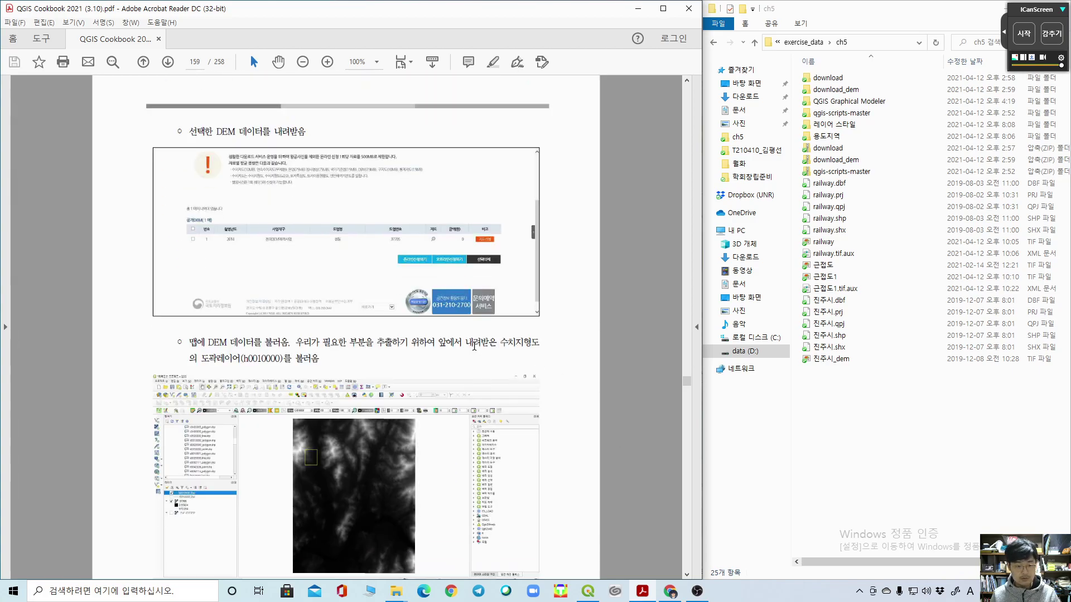
scroll(473, 345, down, 1)
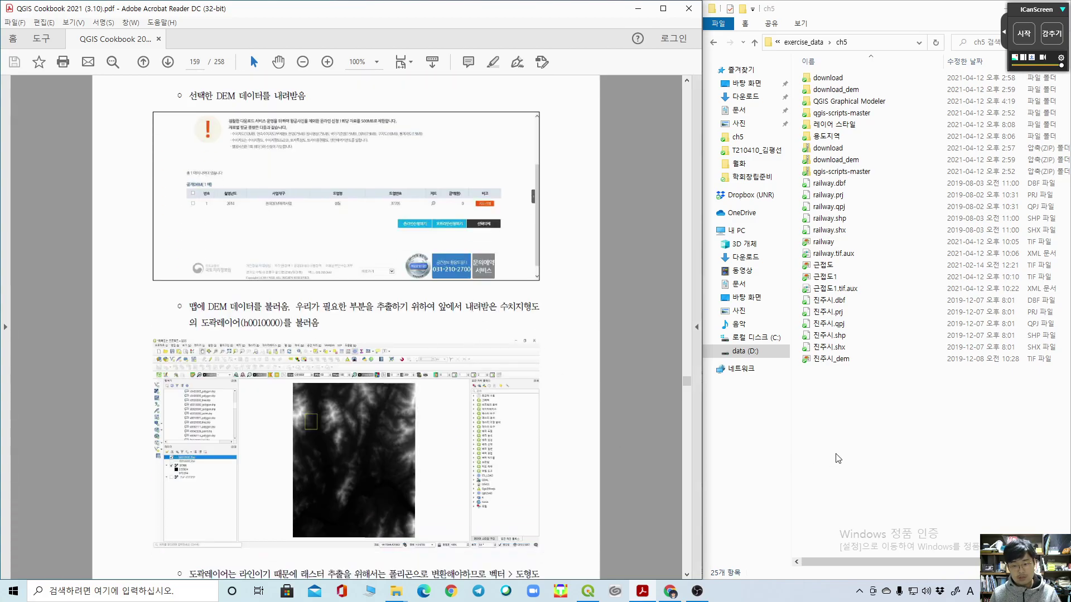
Step: Switch to QGIS and add 37705.img from the 공개DEM_37705_img folder in ch5's download_dem to the map
mouse_move(682, 595)
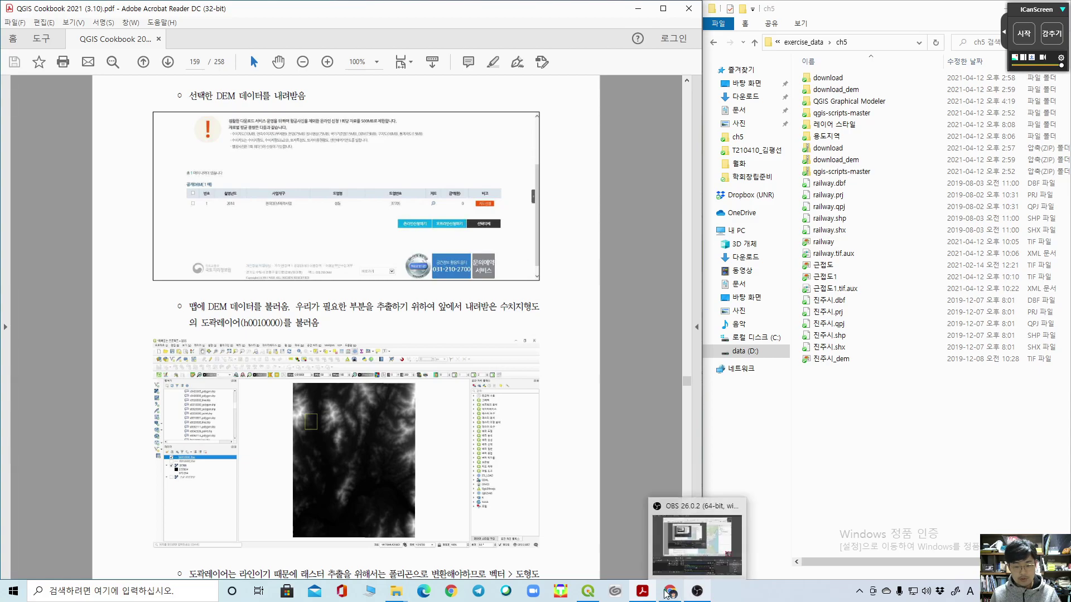
click(588, 591)
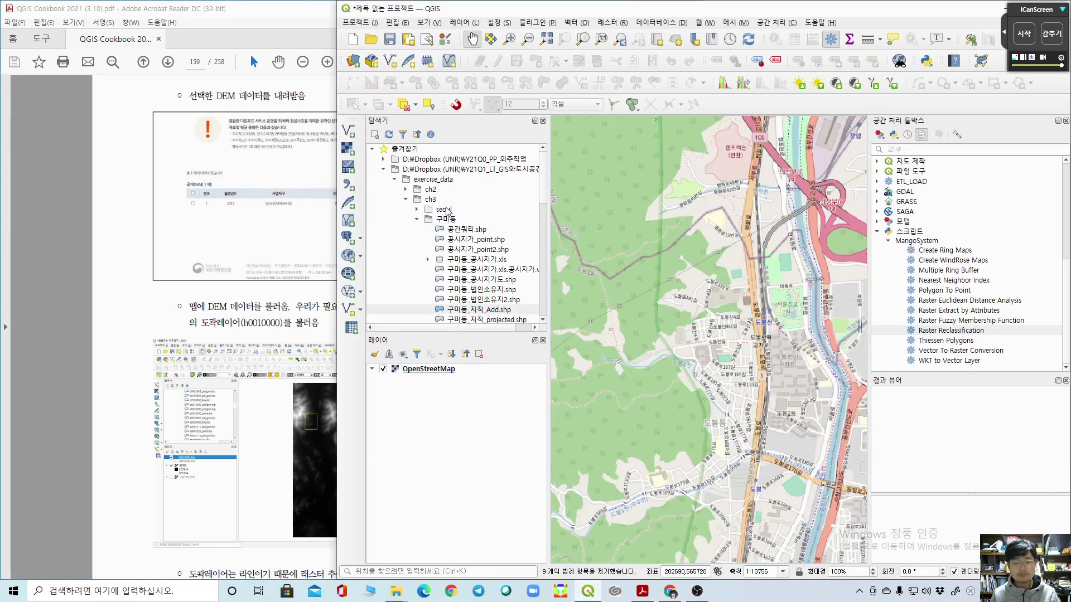
click(405, 200)
click(428, 222)
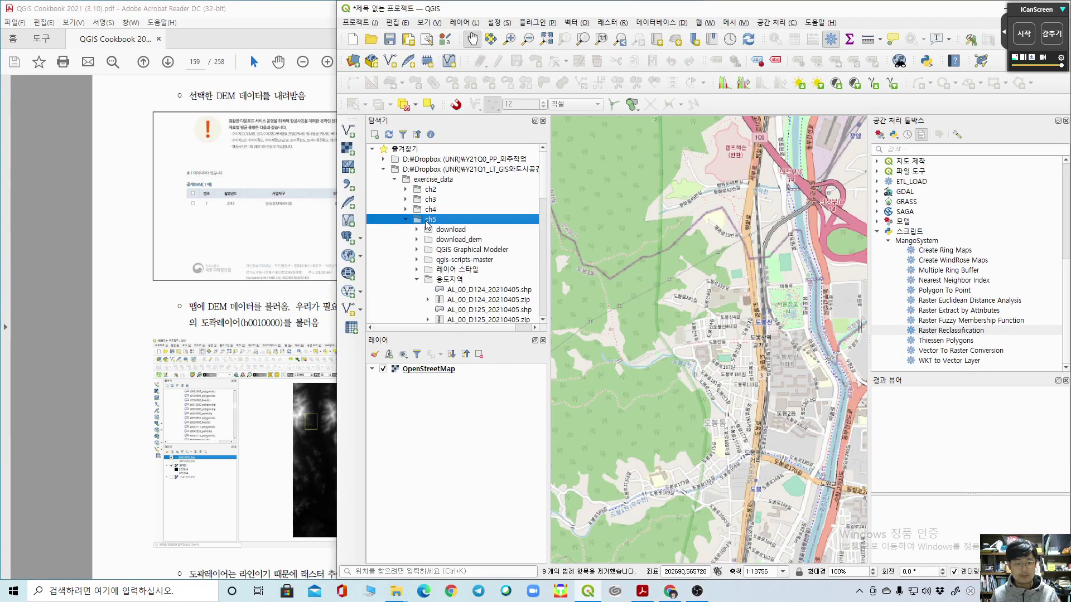
double_click(463, 241)
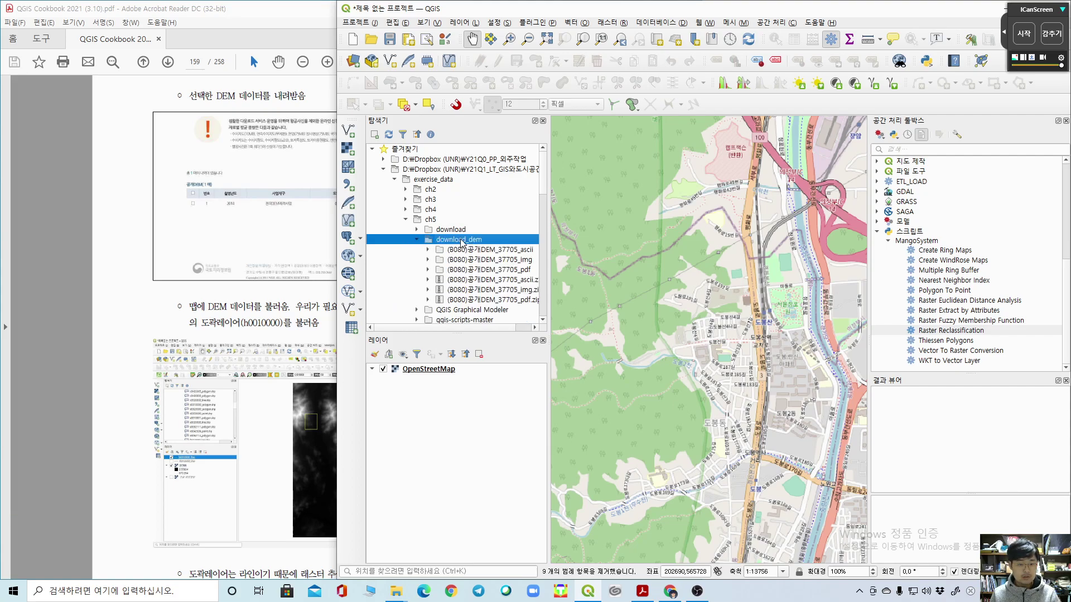
double_click(491, 260)
click(484, 271)
drag(473, 275, 736, 318)
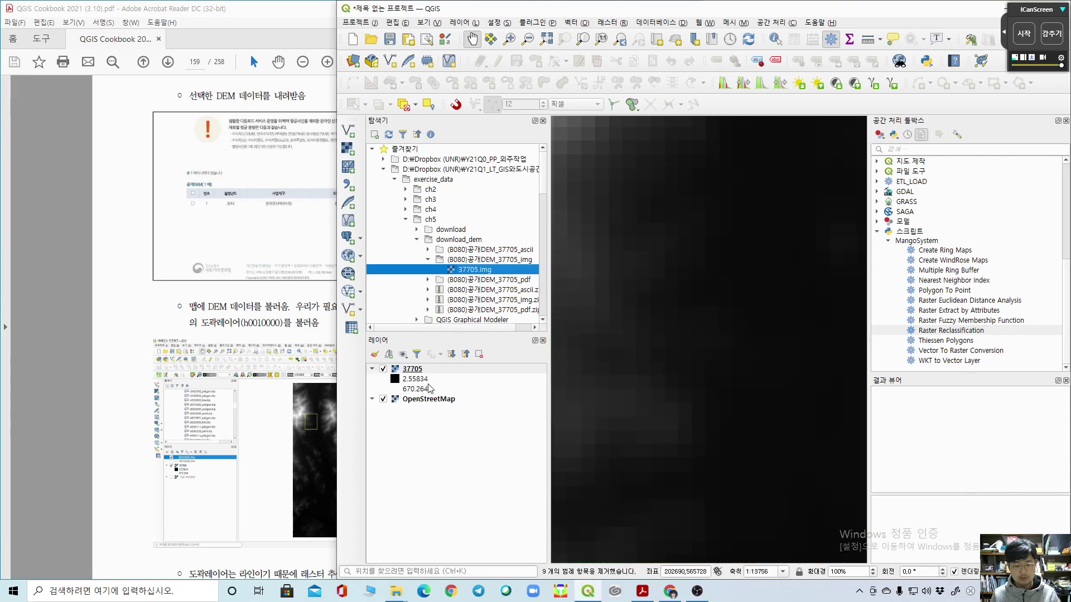
Step: Zoom the map to the full extent of the 37705 DEM layer and open its symbology properties
right_click(416, 372)
click(463, 385)
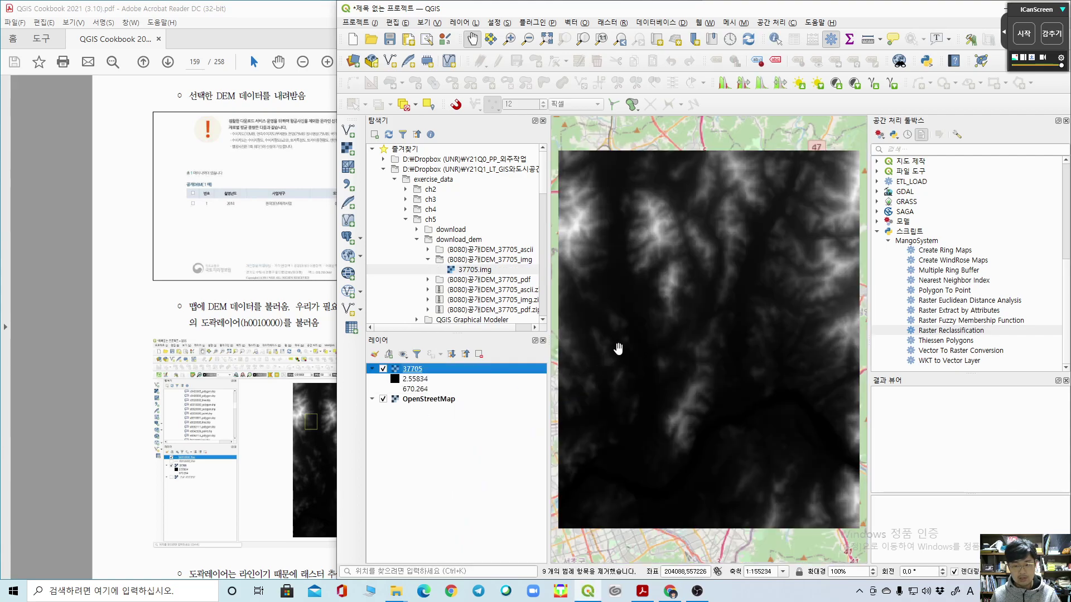
scroll(736, 358, down, 1)
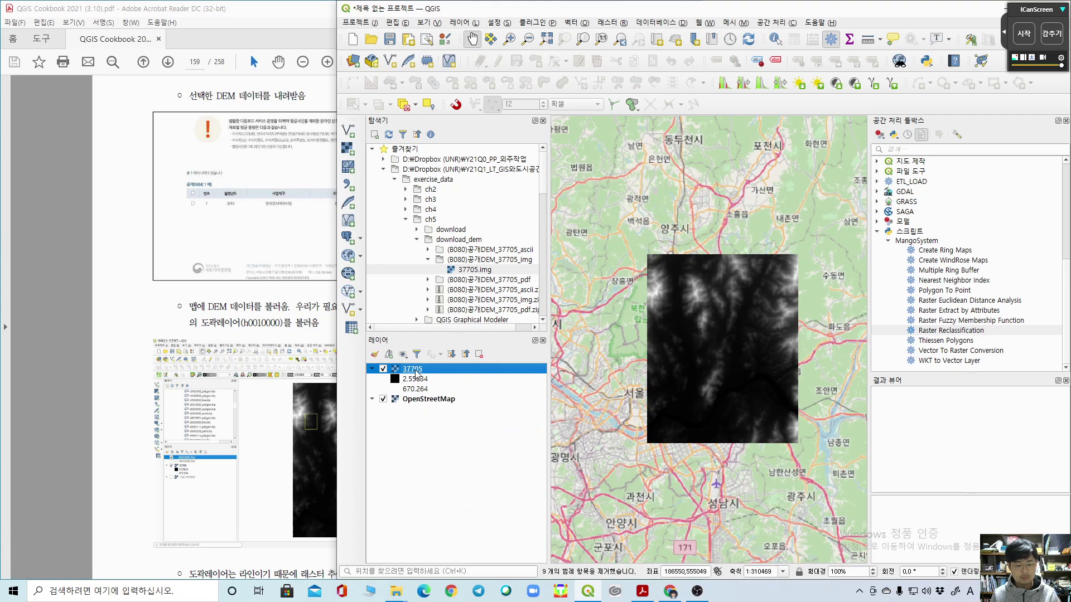
double_click(416, 372)
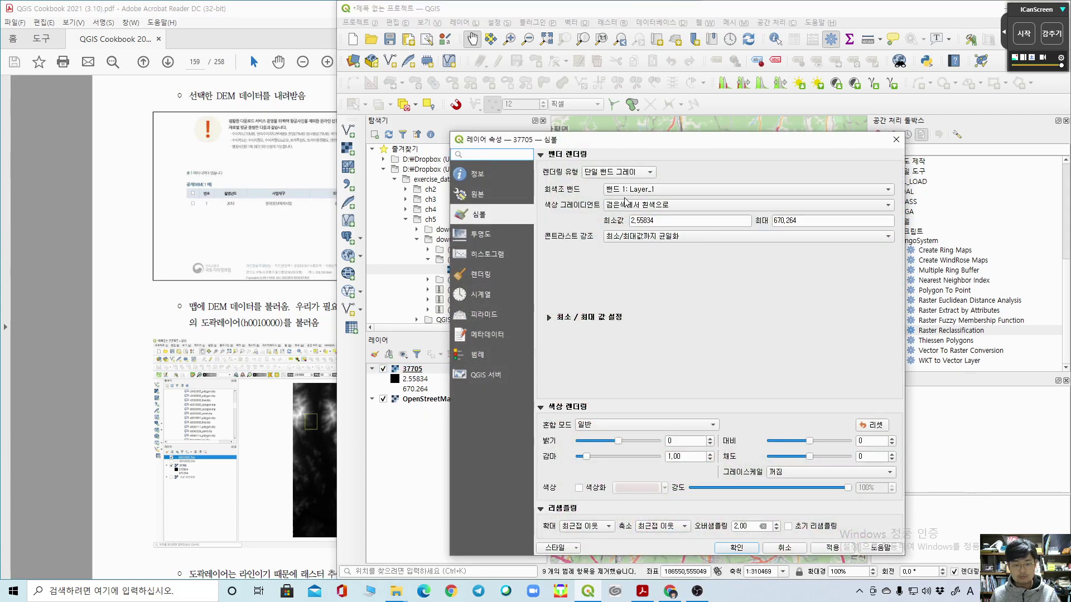
Step: Read the cookbook's instruction on loading the h0010000 boundary layer, and close the 37705 layer properties in QGIS
scroll(266, 338, down, 4)
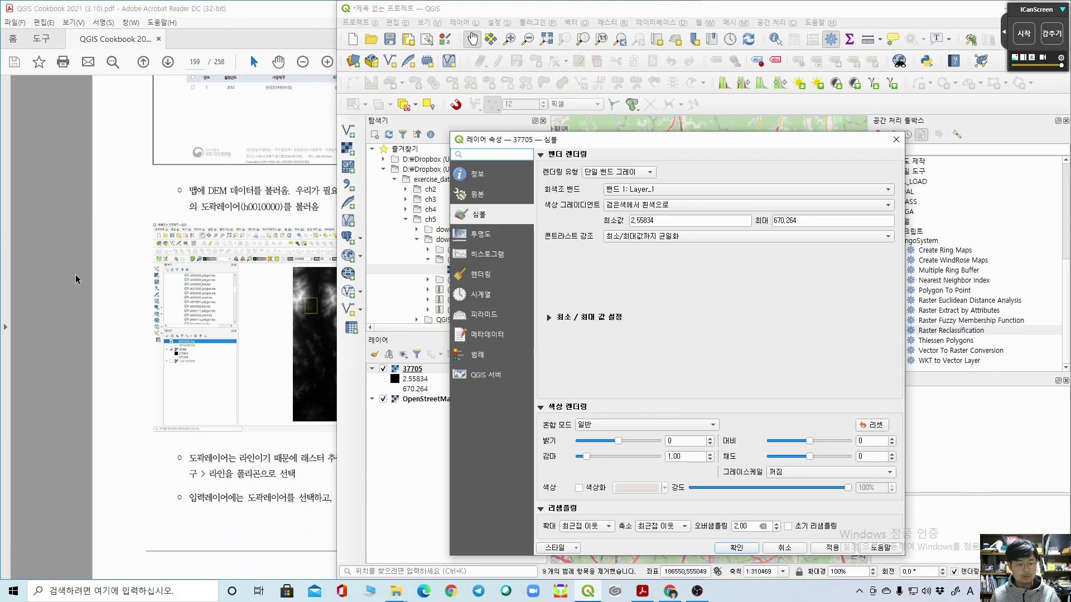
click(53, 256)
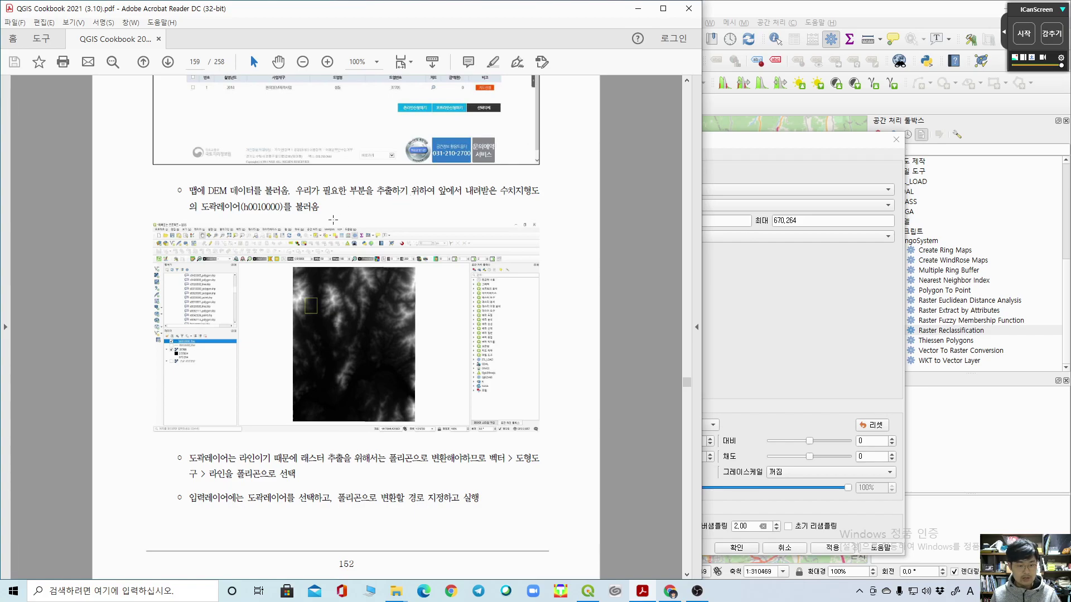
click(876, 316)
click(737, 548)
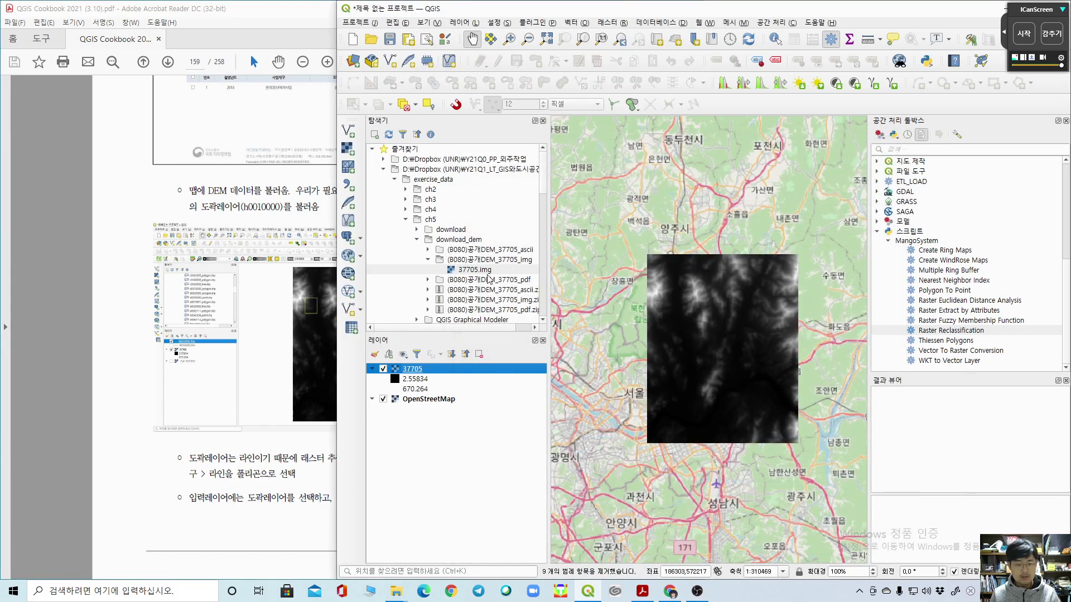
Step: Add N3L_H0010000.shp from the 수치지도_37705022 folder in ch5's download folder to the map
double_click(441, 231)
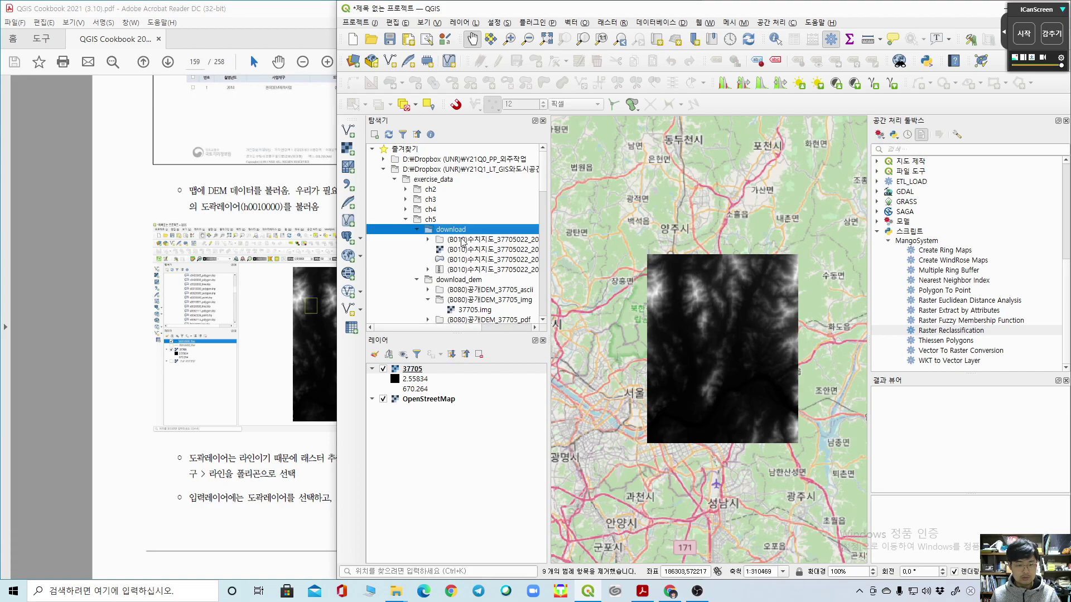
double_click(497, 243)
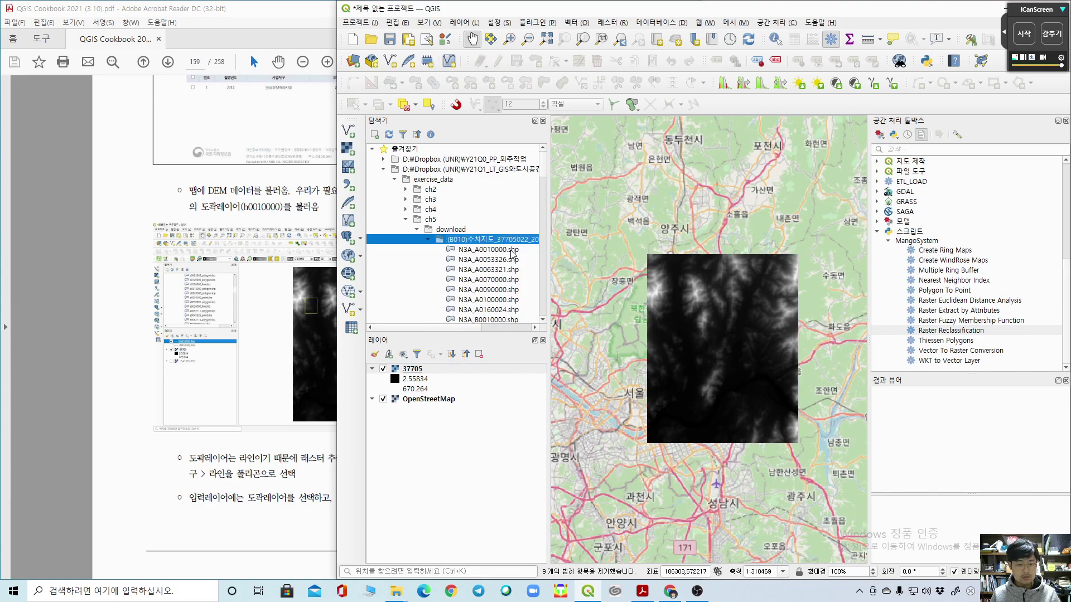
scroll(512, 254, down, 8)
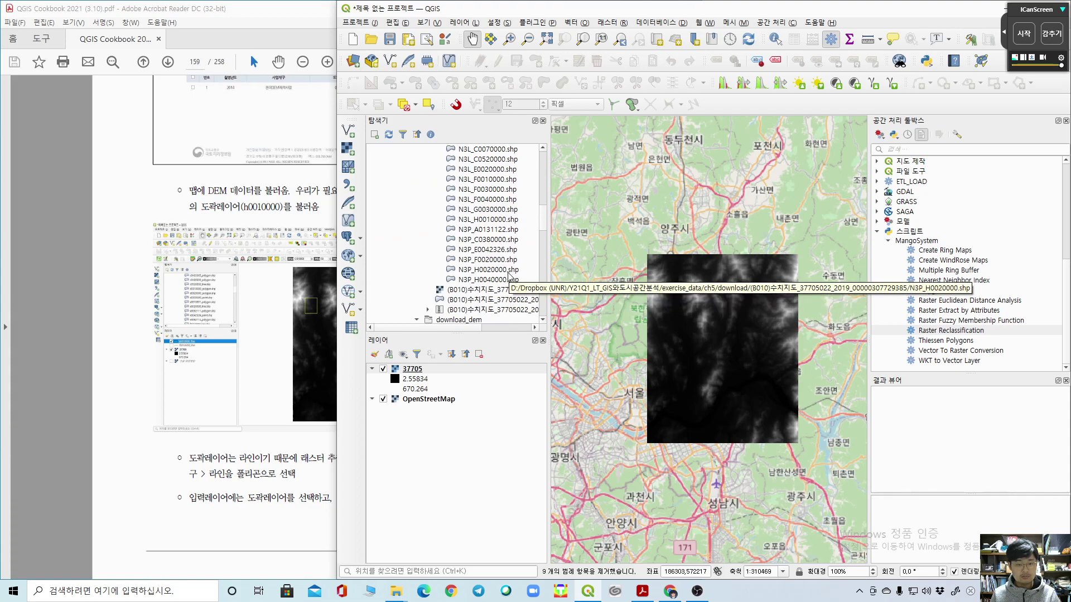
click(508, 271)
click(502, 220)
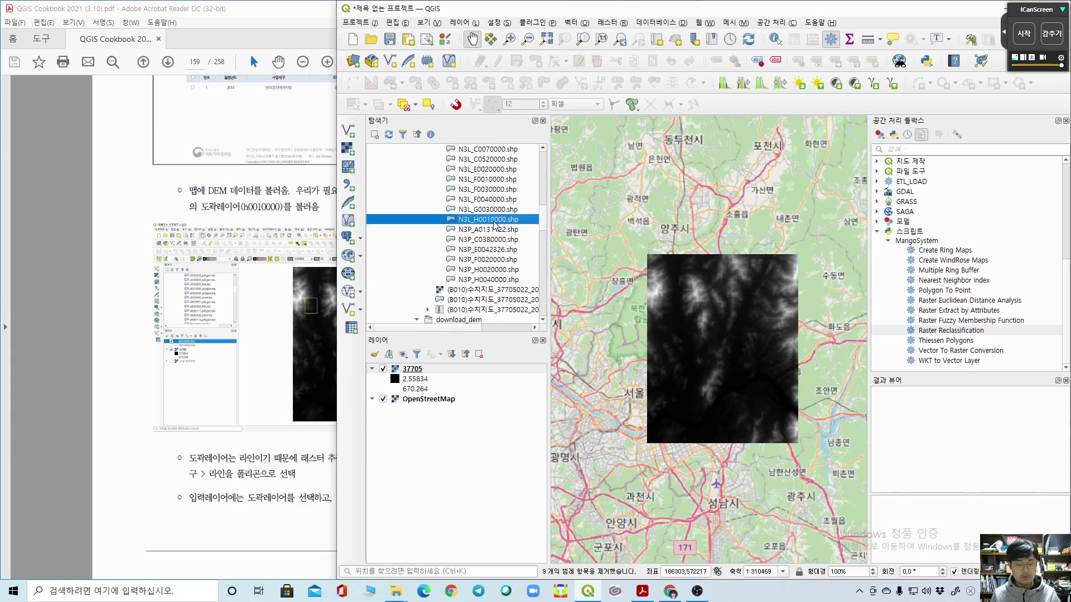
drag(490, 224, 707, 241)
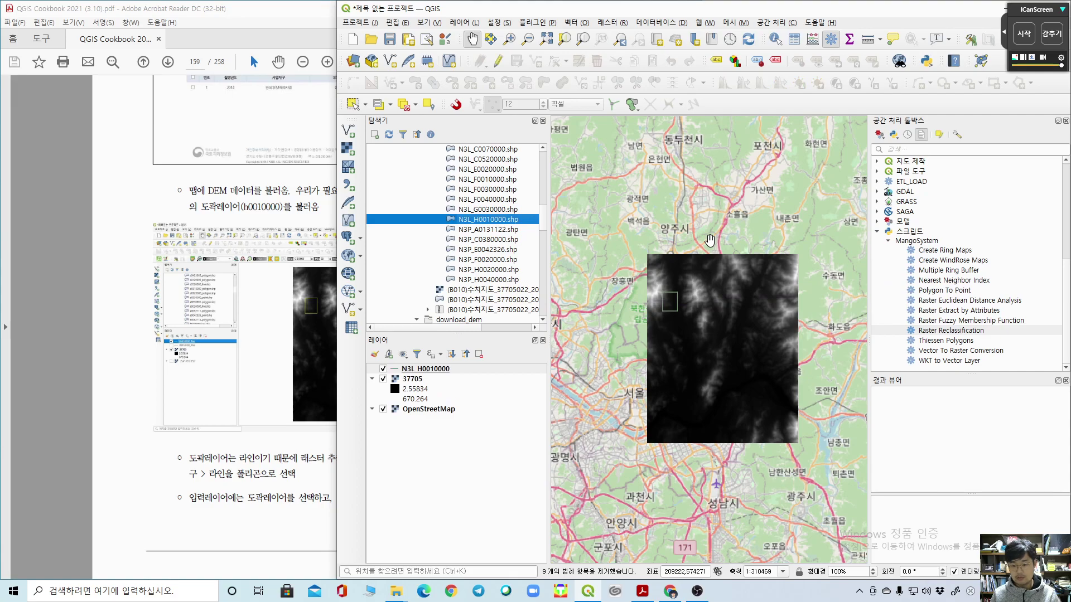
Step: Switch to the QGIS Cookbook in Acrobat Reader and read how to convert the boundary line to a polygon and clip the DEM by mask layer
click(35, 413)
scroll(248, 402, down, 5)
scroll(247, 402, up, 4)
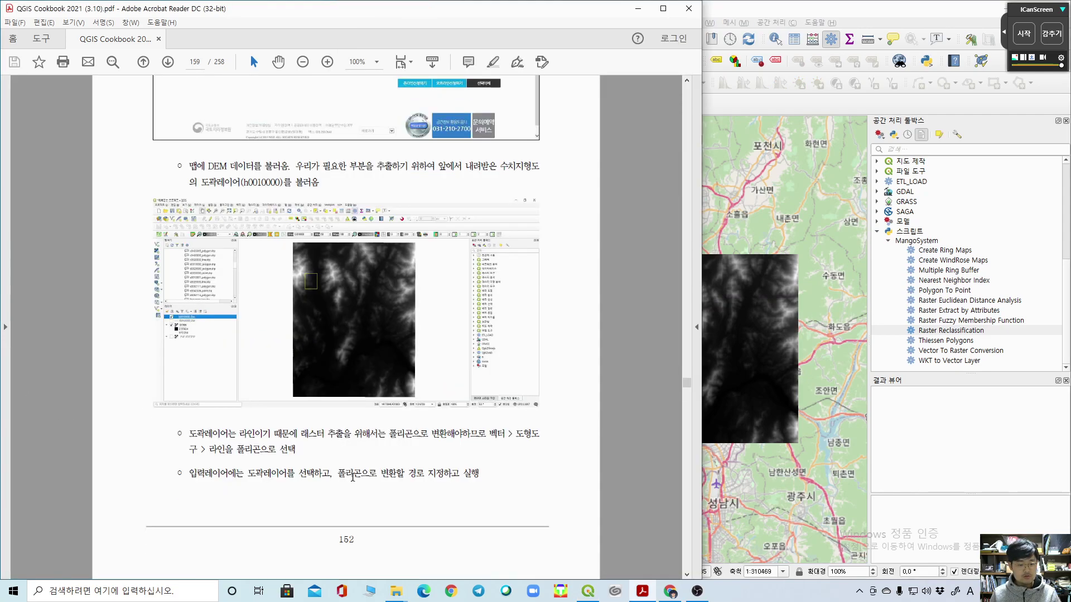
drag(299, 450, 189, 434)
key(ctrl+a)
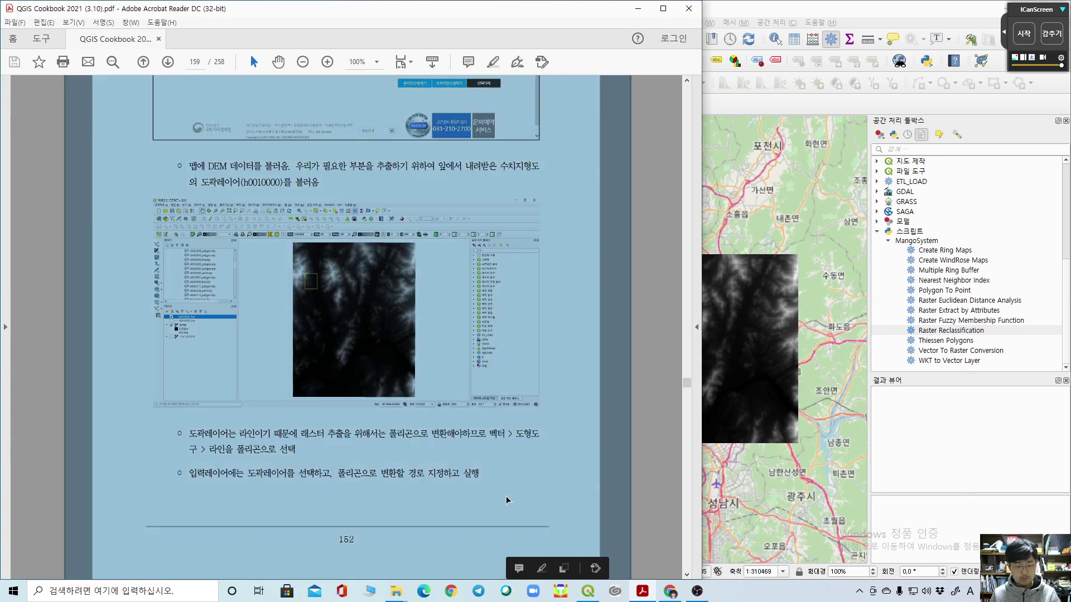
click(339, 455)
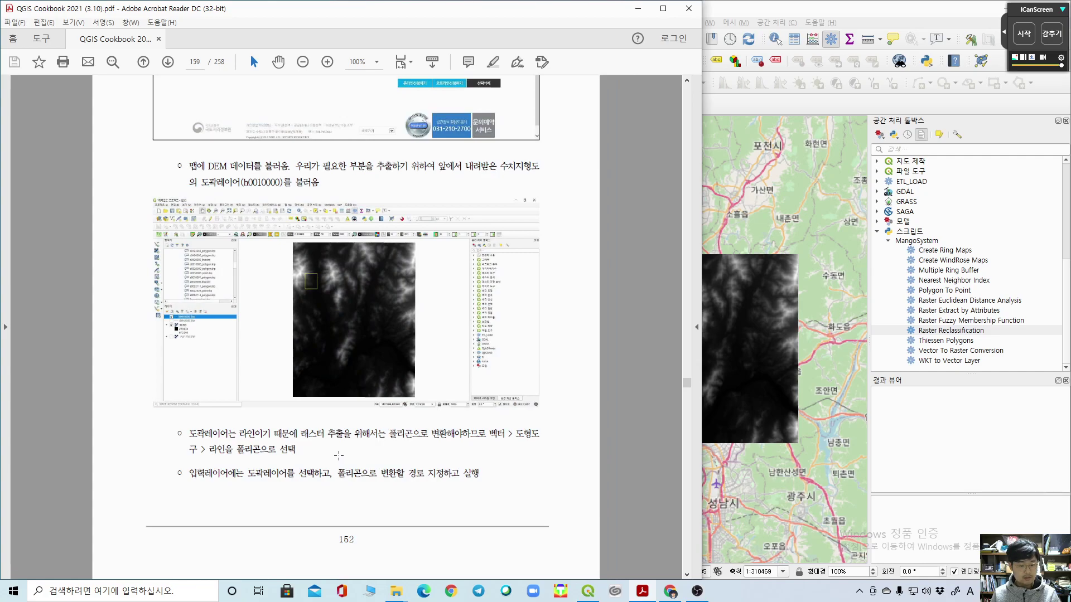
scroll(366, 443, down, 10)
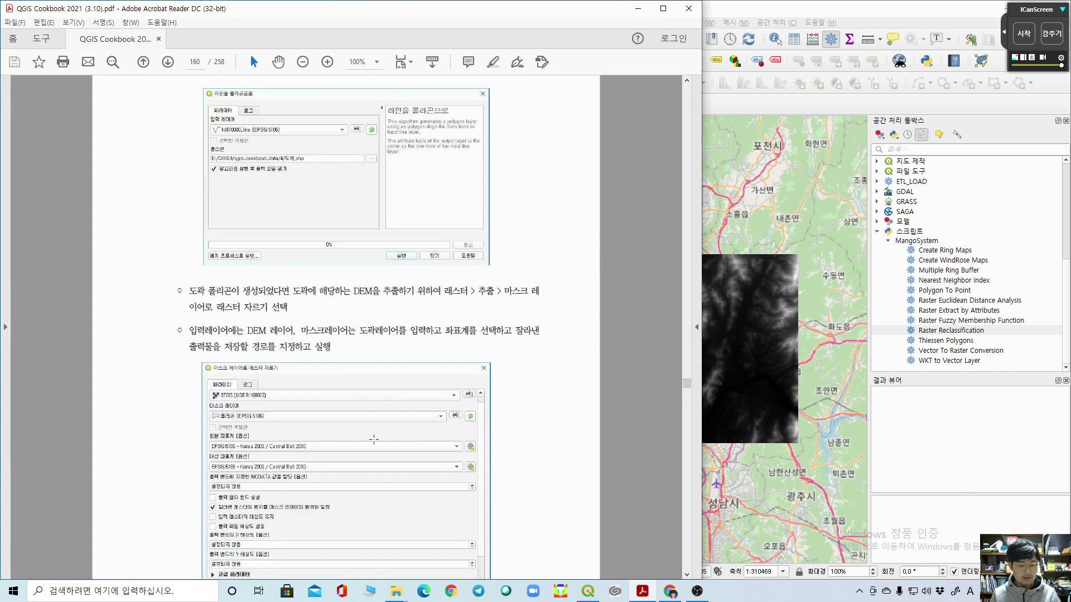
scroll(324, 331, up, 1)
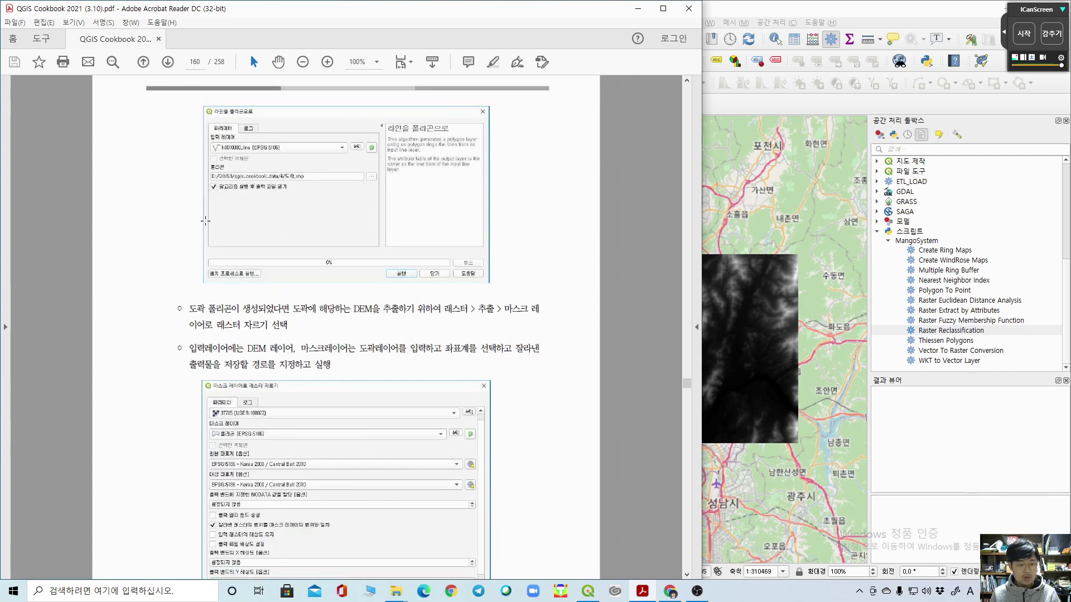
Step: Switch to QGIS, hide the N3L_H0010000 layer and add N3P_H0020000.shp and N3P_H0040000.shp to the map
click(758, 3)
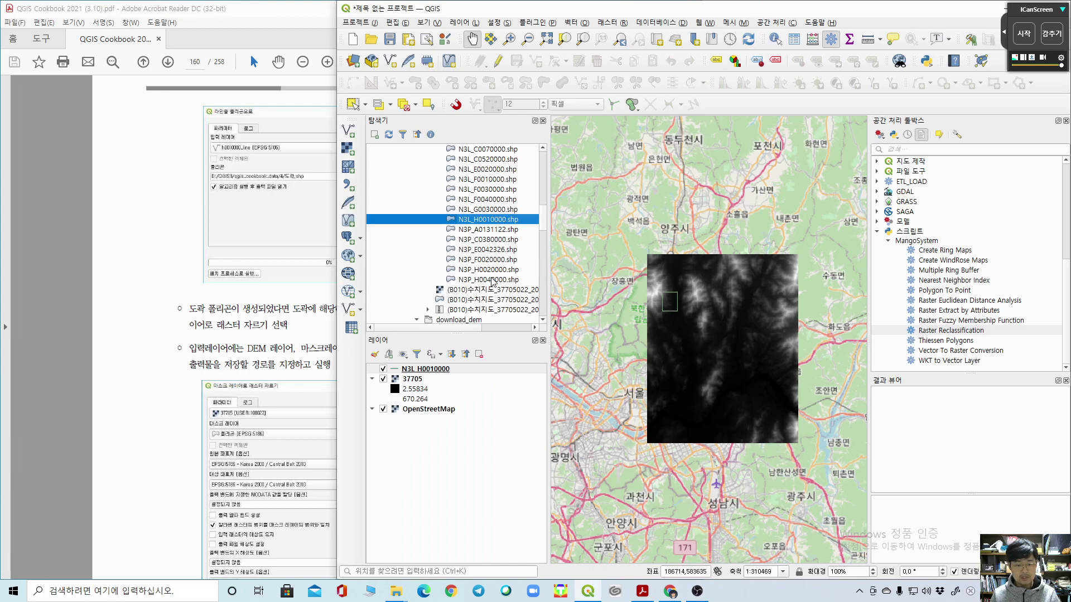
click(495, 270)
click(382, 369)
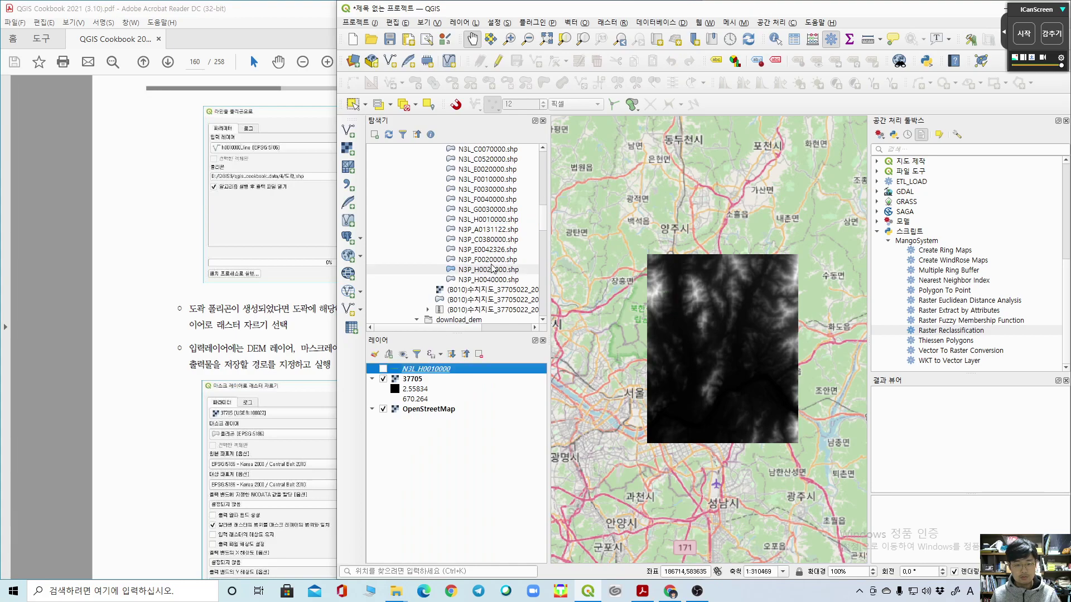
drag(495, 270, 403, 366)
drag(492, 280, 444, 360)
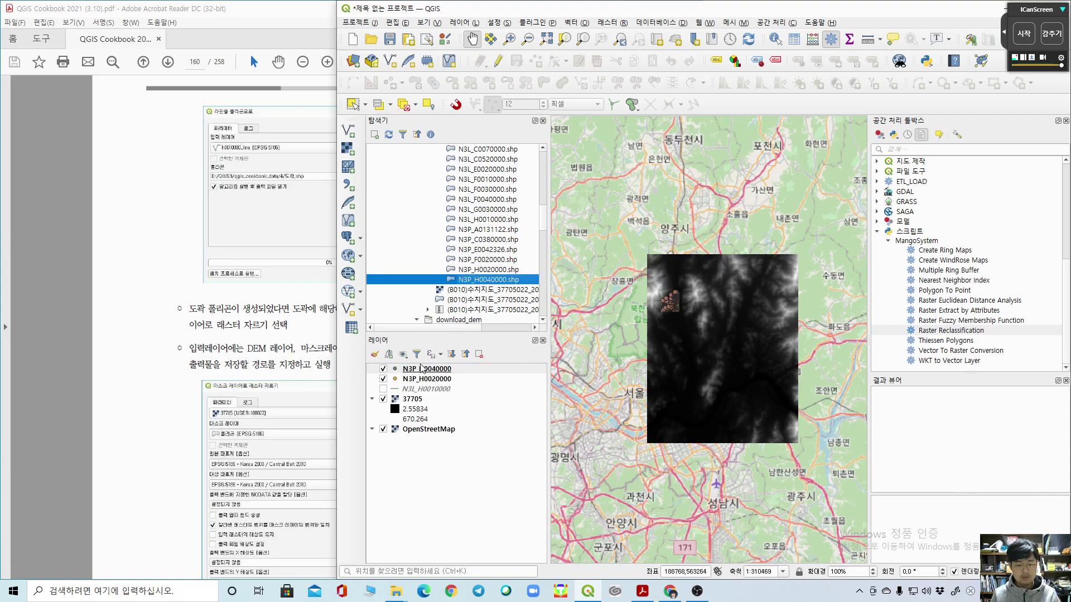
Step: Add N3P_A0131122, N3L_G0030000, N3L_F0040000, N3L_F0030000 and N3L_F0010000 from the 수치지도_37705022 folder and inspect them on the map
scroll(490, 273, up, 10)
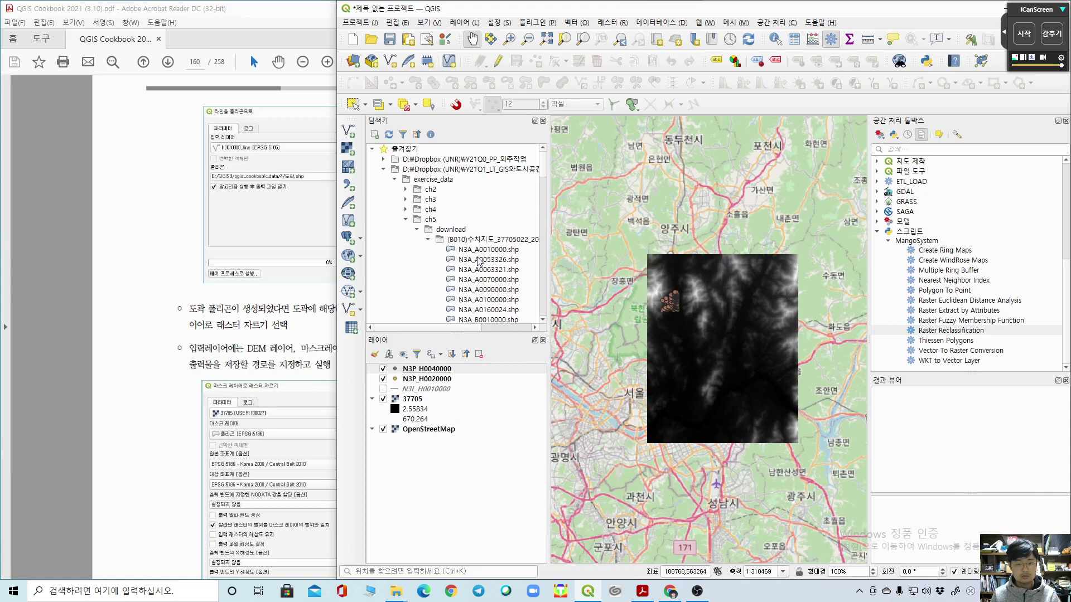
scroll(519, 282, down, 5)
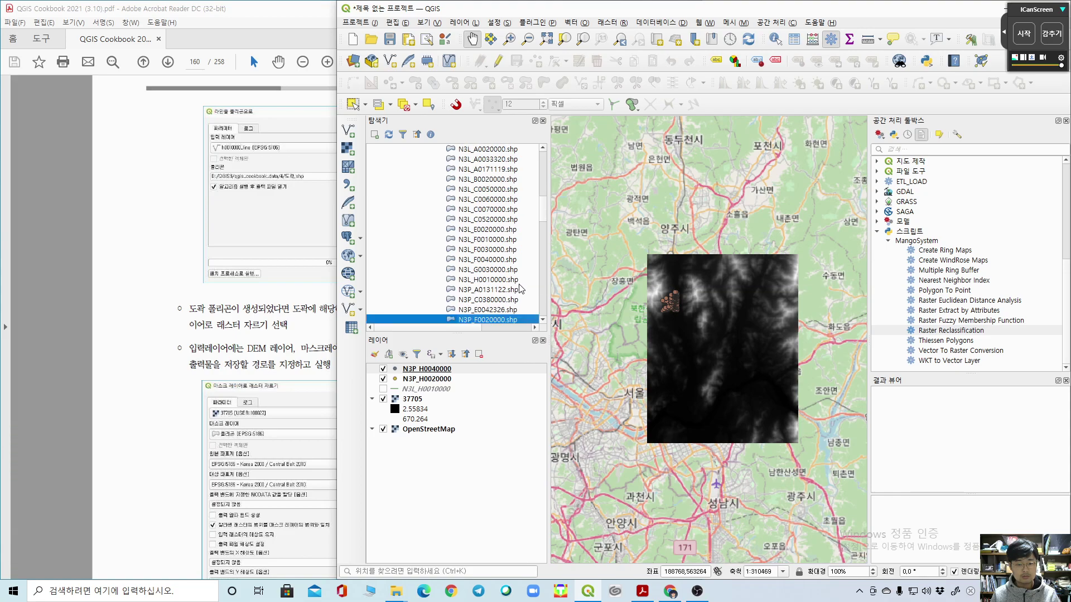
click(503, 272)
drag(479, 292, 614, 282)
click(499, 275)
drag(499, 275, 659, 247)
drag(477, 251, 662, 238)
drag(491, 239, 734, 223)
scroll(656, 295, up, 3)
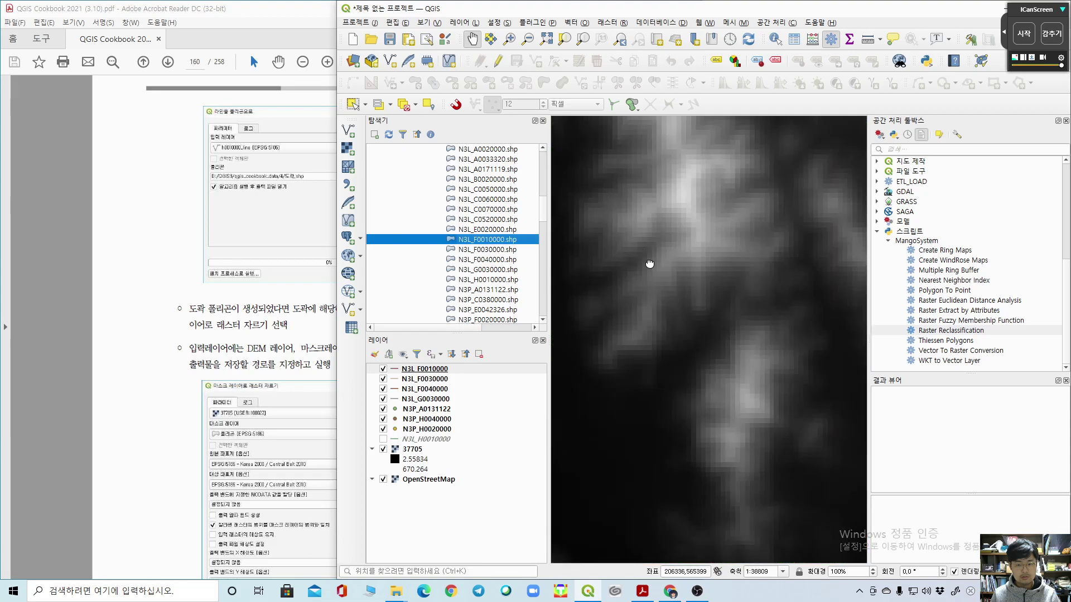
drag(705, 313, 641, 318)
Step: Add the line layer N3L_E0020000.shp and the polygon layer N3A_G0110000.shp to the map
click(497, 231)
drag(497, 230, 724, 219)
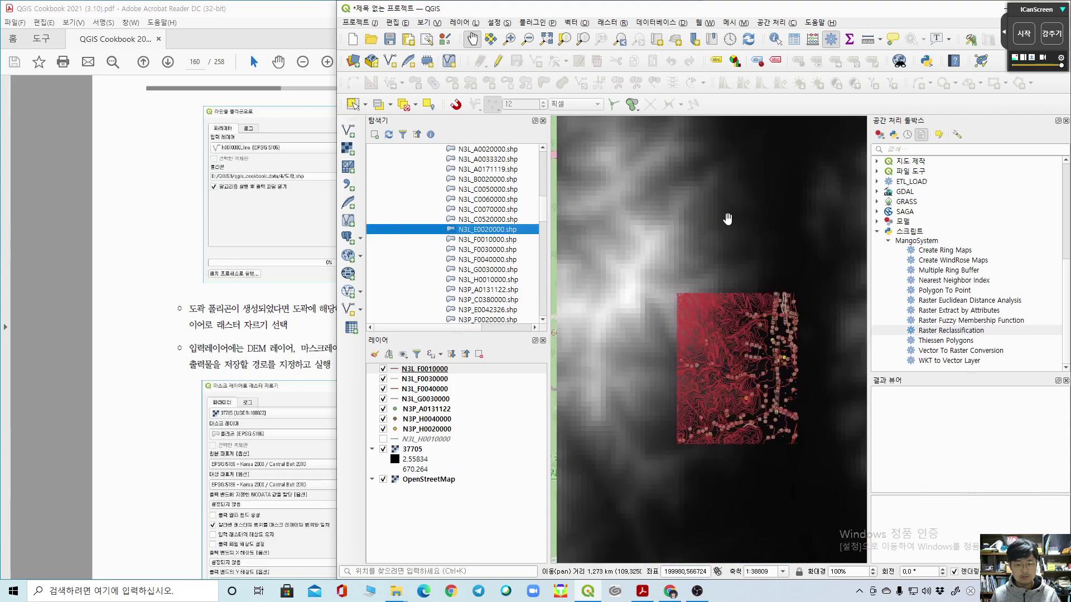
scroll(492, 208, up, 2)
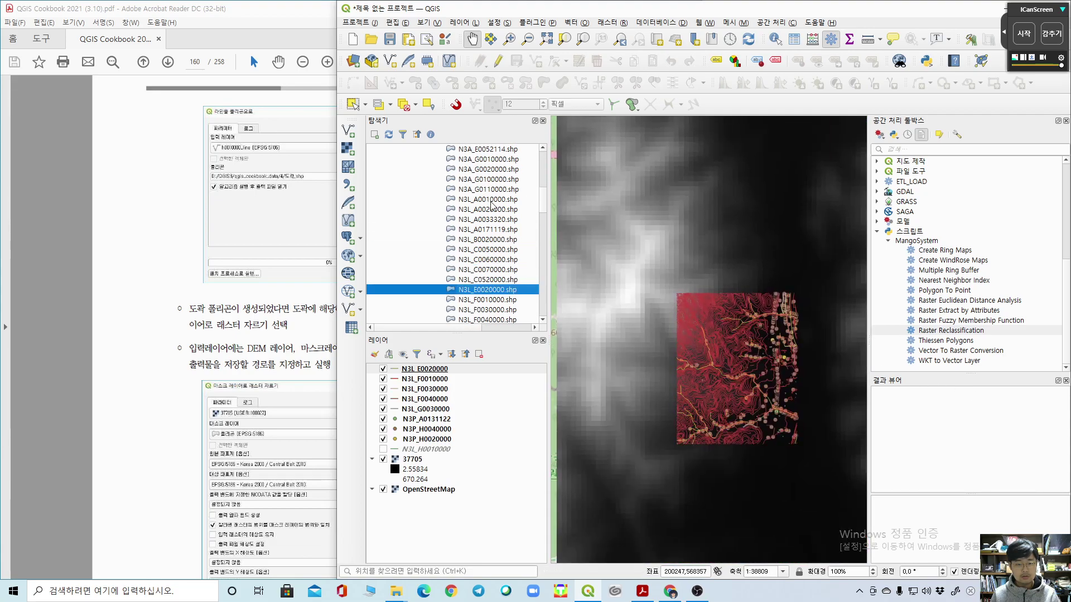
scroll(504, 224, down, 2)
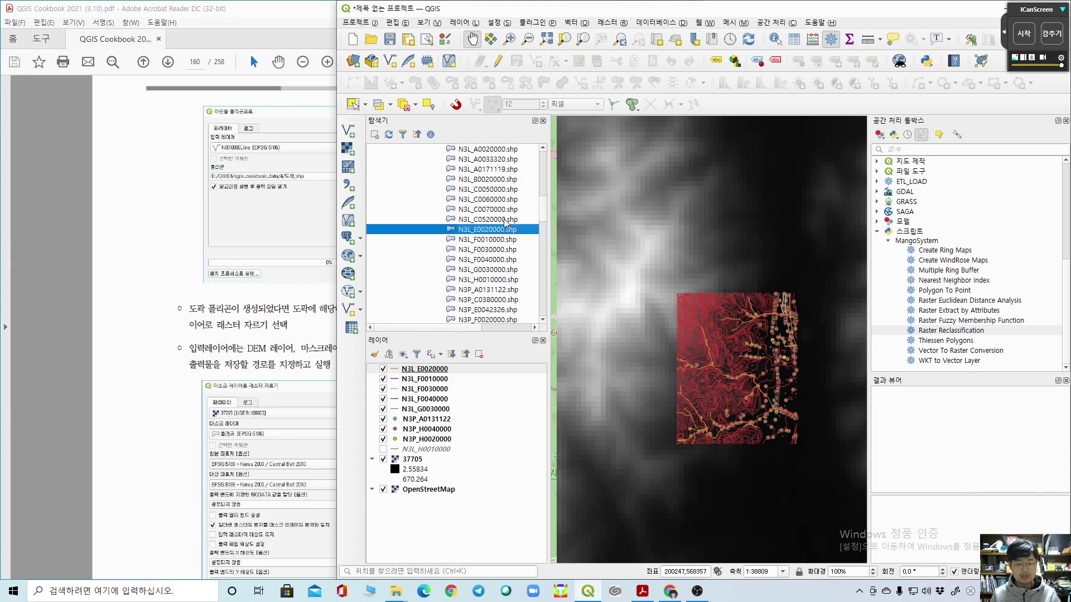
scroll(504, 226, up, 4)
drag(480, 219, 722, 238)
Step: Remove all digital map layers from N3L_E0020000 down to N3L_H0010000 from the project
click(413, 380)
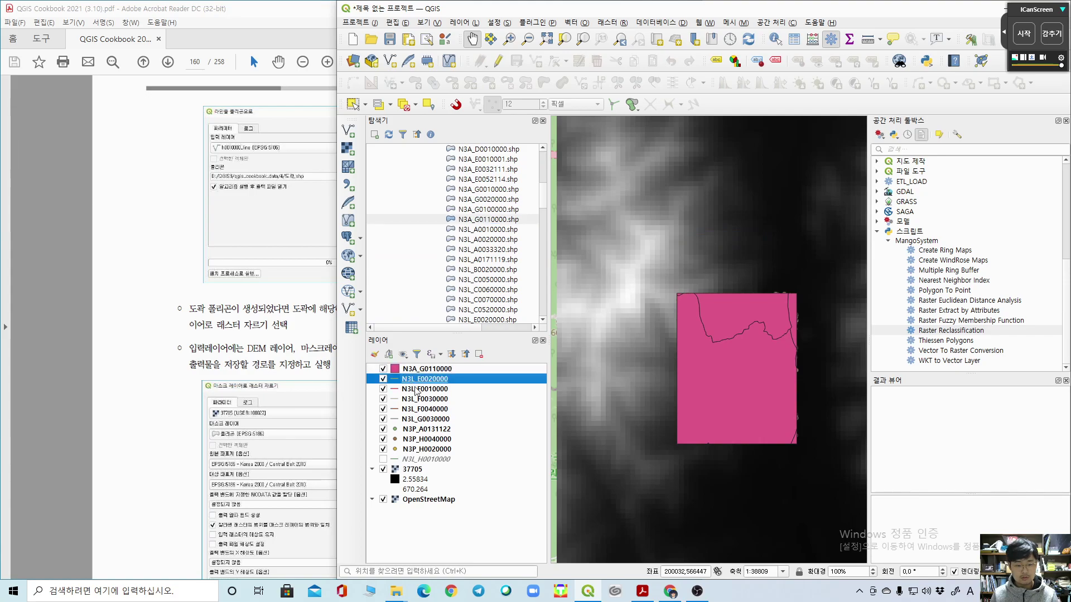
shift+click(430, 460)
right_click(431, 467)
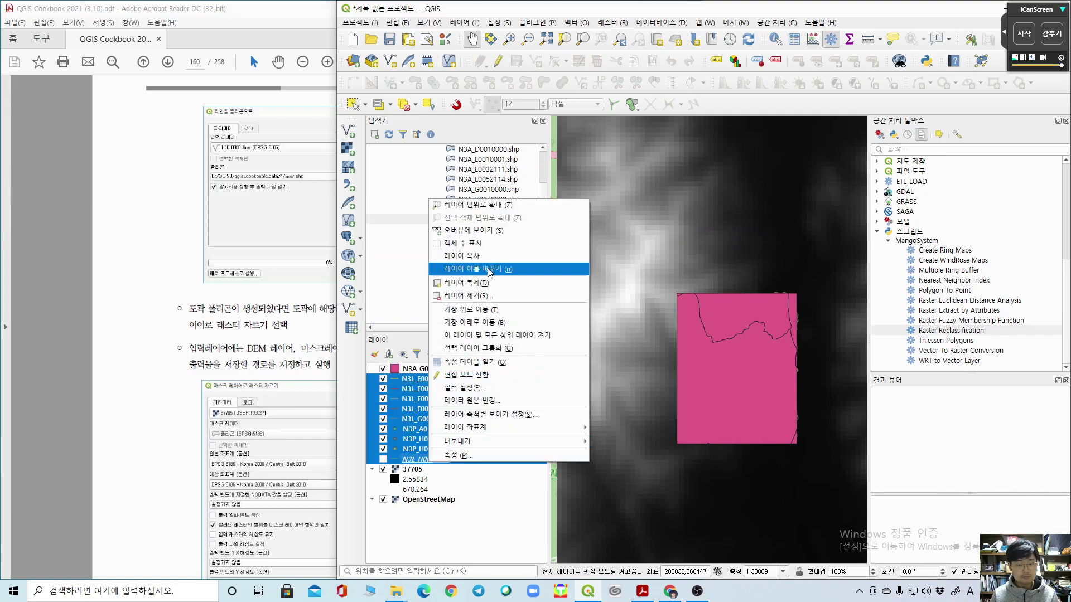
click(472, 299)
click(702, 309)
Step: Add N3A_G0100000.shp to the map and hide the N3A_G0110000 and N3A_G0100000 layers
drag(483, 212, 676, 212)
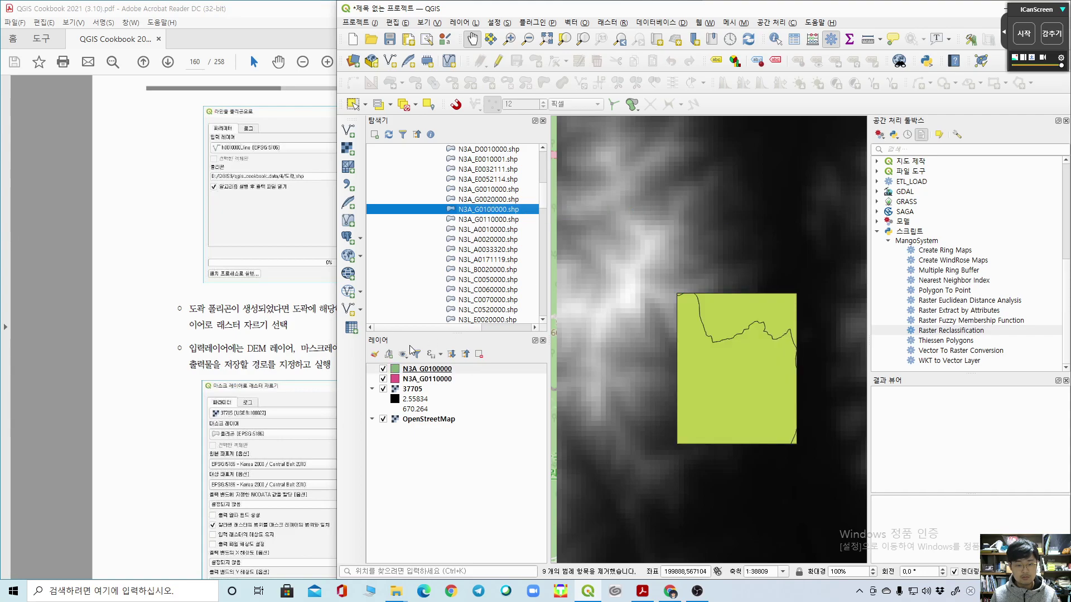
click(384, 380)
click(383, 370)
Step: Add the polygon layers N3A_G0020000.shp, N3A_G0010000.shp and N3A_E0052114.shp to the map
drag(503, 202, 745, 200)
drag(502, 190, 707, 197)
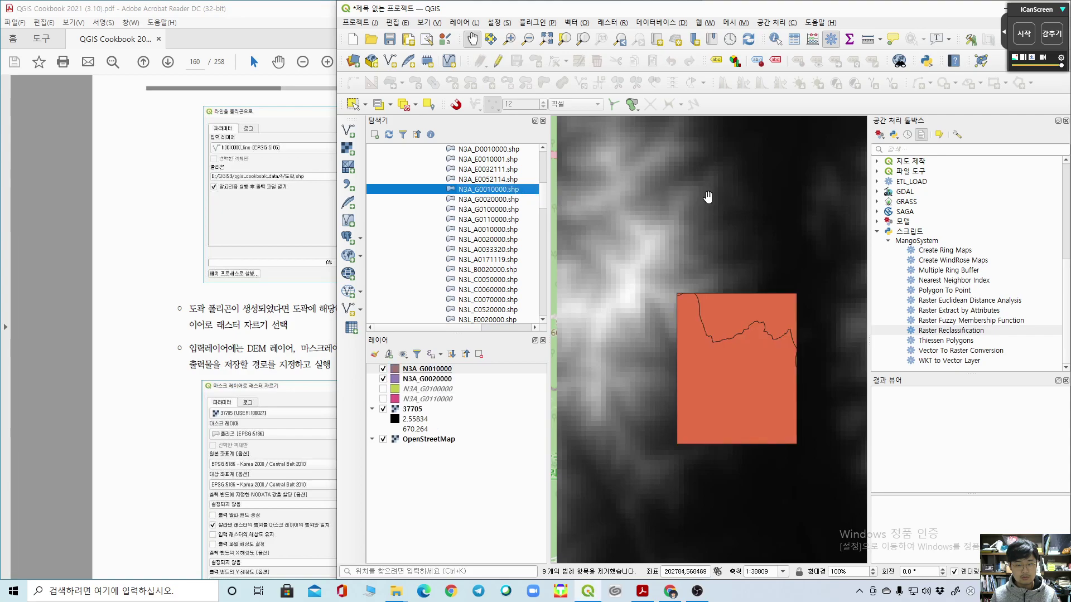
click(496, 179)
drag(496, 179, 648, 204)
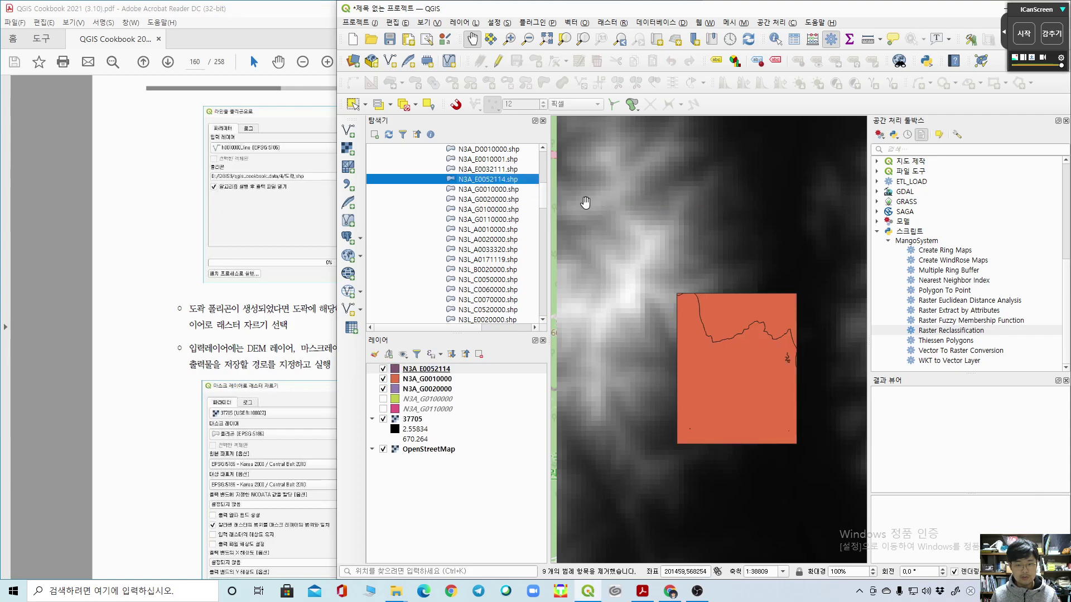
scroll(489, 187, up, 2)
scroll(507, 192, down, 5)
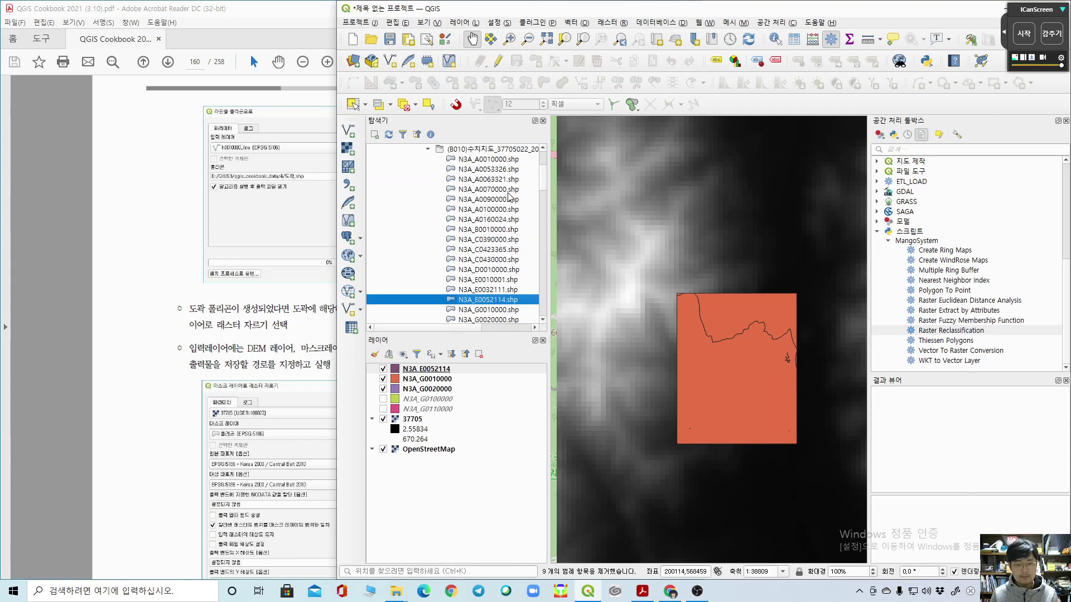
Step: Remove the N3A layers from N3A_E0052114 down to N3A_G0110000, keeping only 37705 and OpenStreetMap in the project
click(434, 410)
shift+click(438, 370)
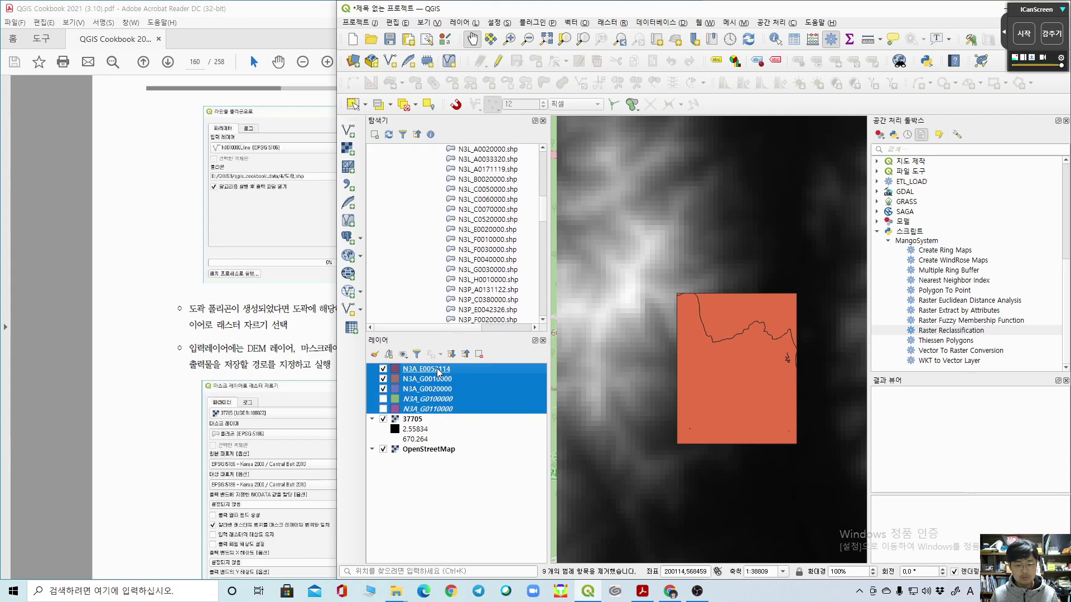
right_click(437, 370)
click(476, 215)
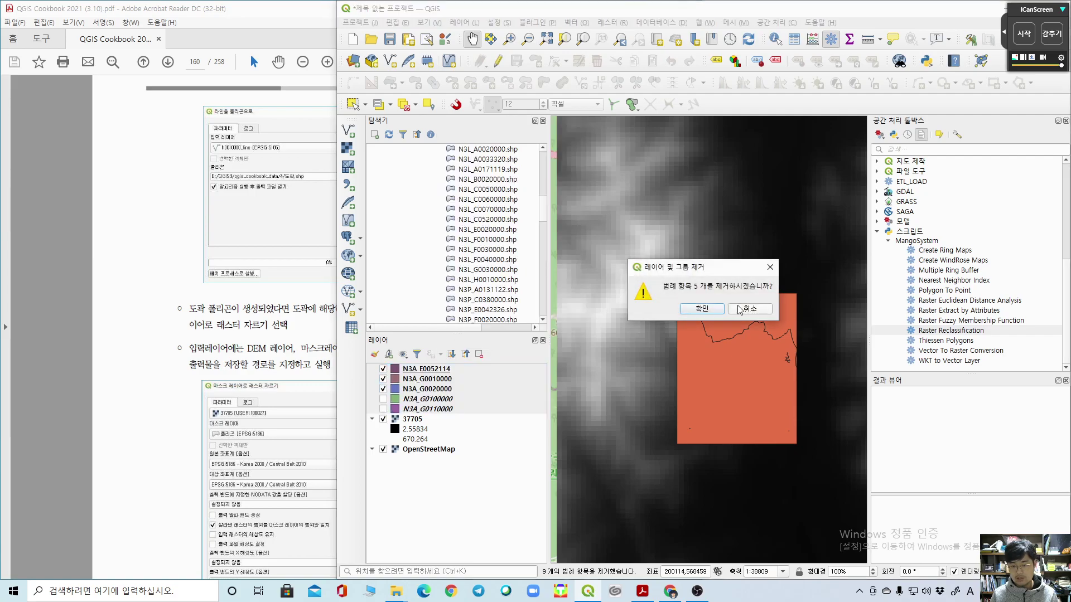
click(704, 312)
scroll(475, 241, down, 3)
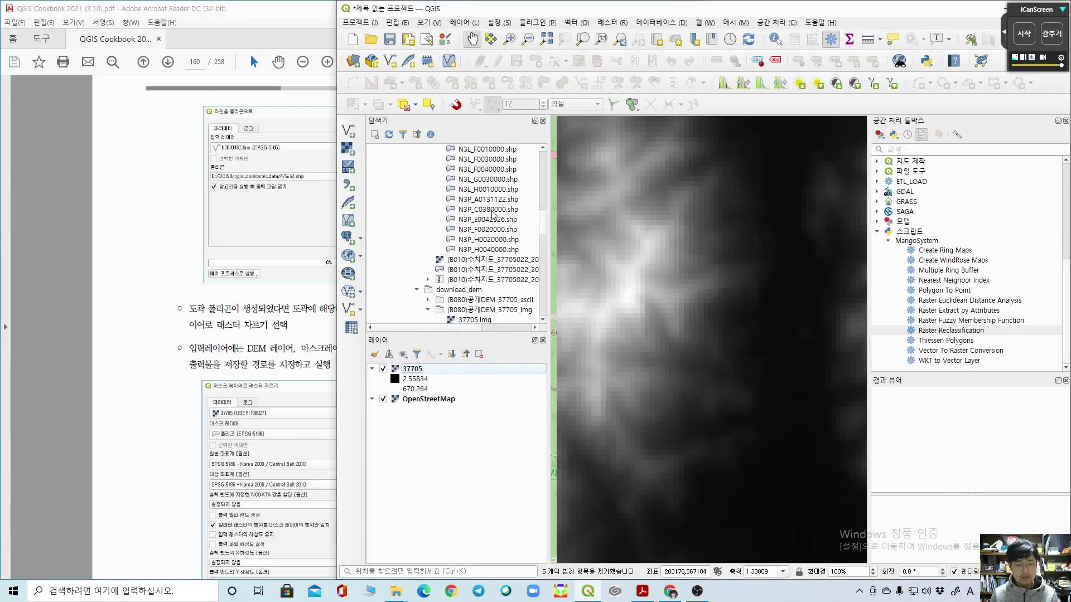
scroll(496, 171, up, 2)
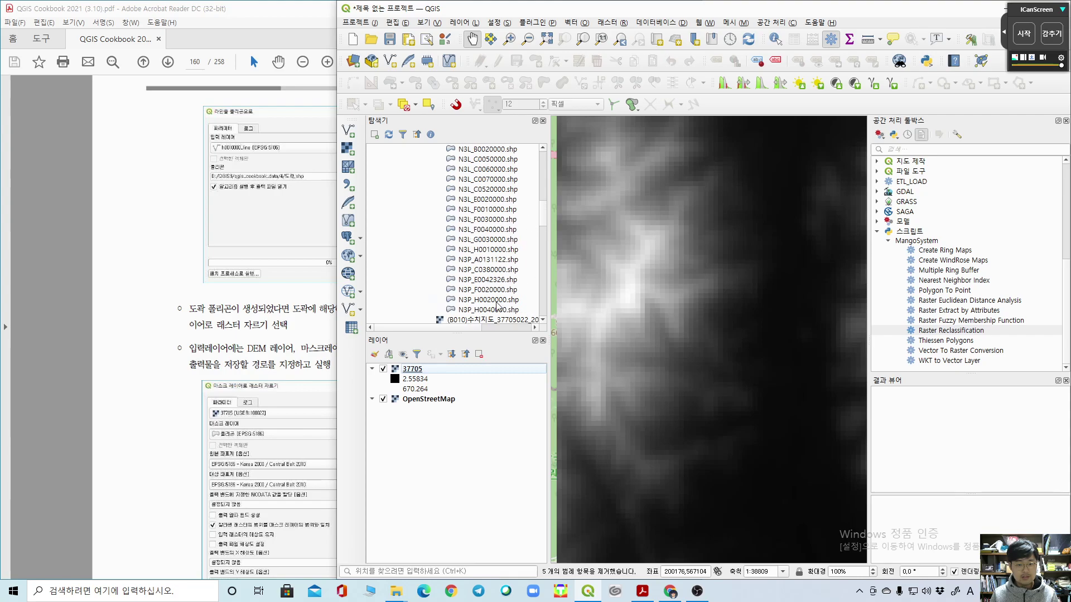
Step: Add N3L_H0010000.shp to the map and check the cookbook's instructions for converting the boundary lines to polygons
double_click(488, 251)
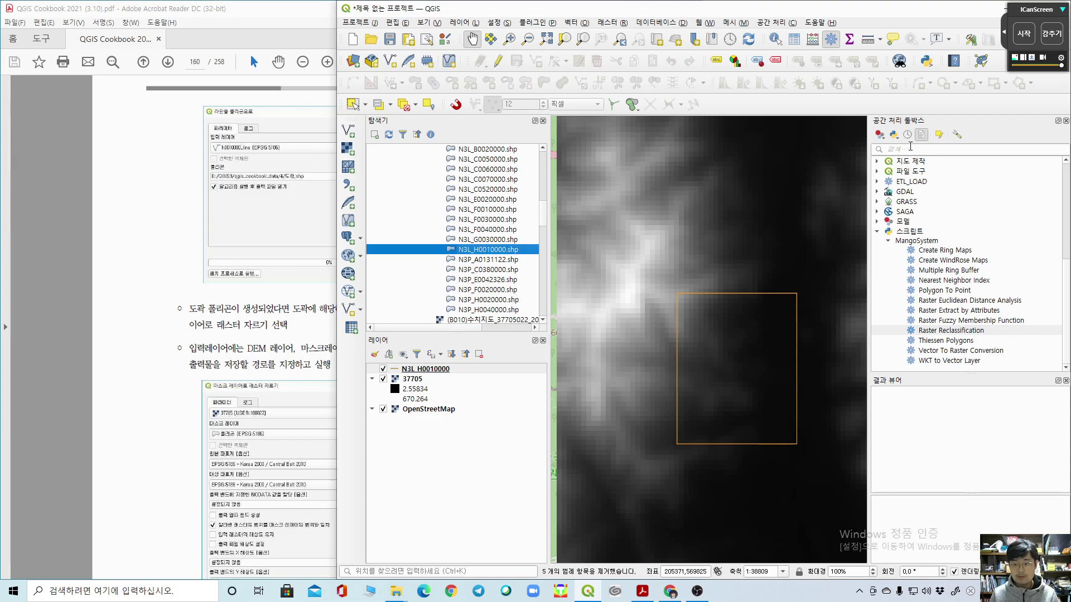
click(543, 25)
mouse_move(583, 73)
click(24, 227)
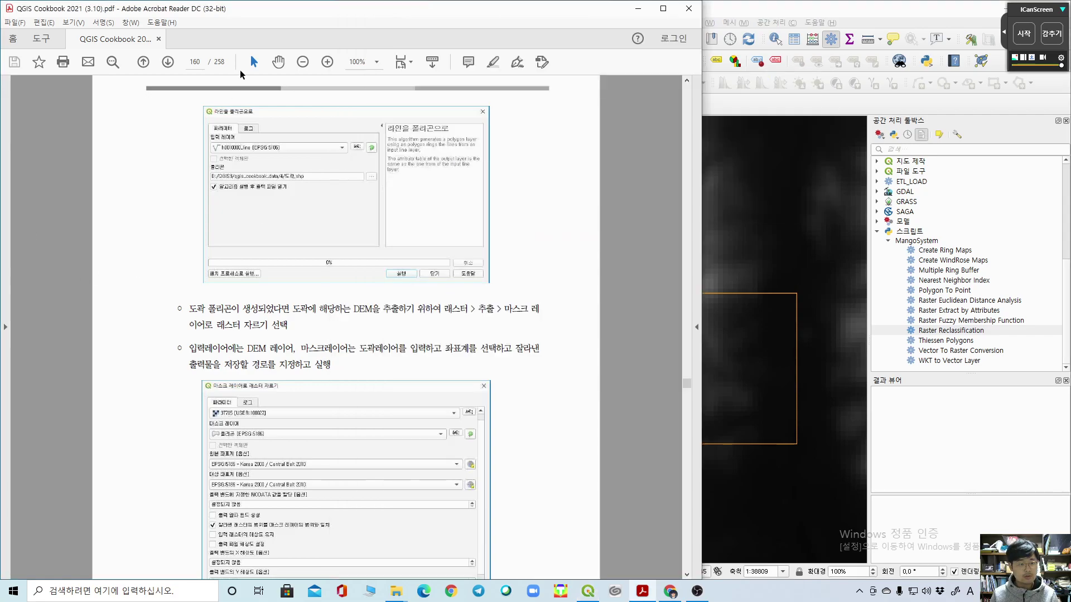
Step: Find the line-to-polygon algorithm in the processing toolbox and run it on N3L_H0010000 with a temporary output layer
click(948, 147)
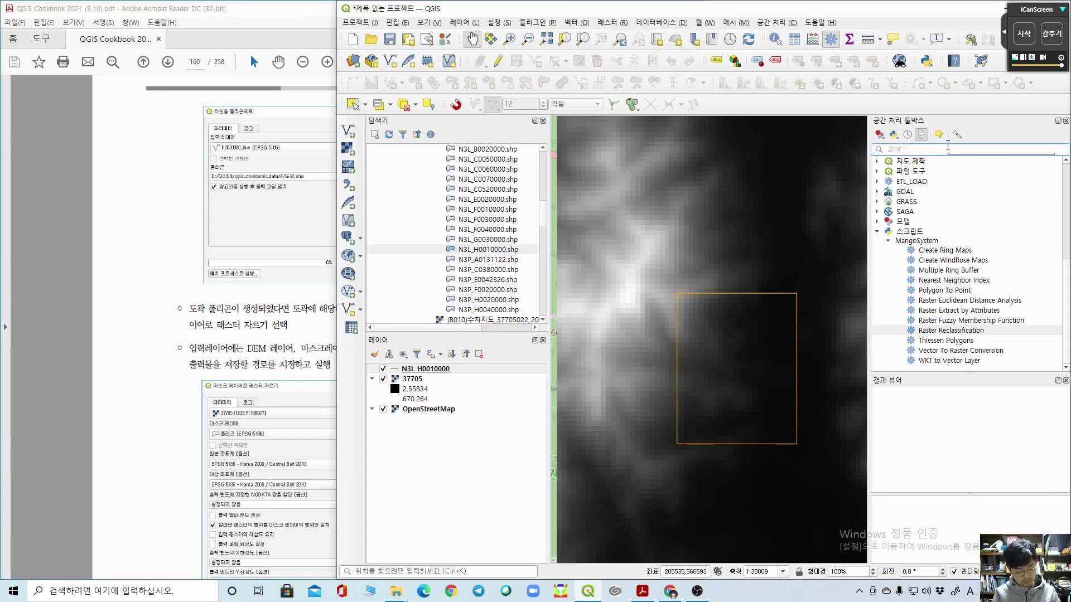
text(line to )
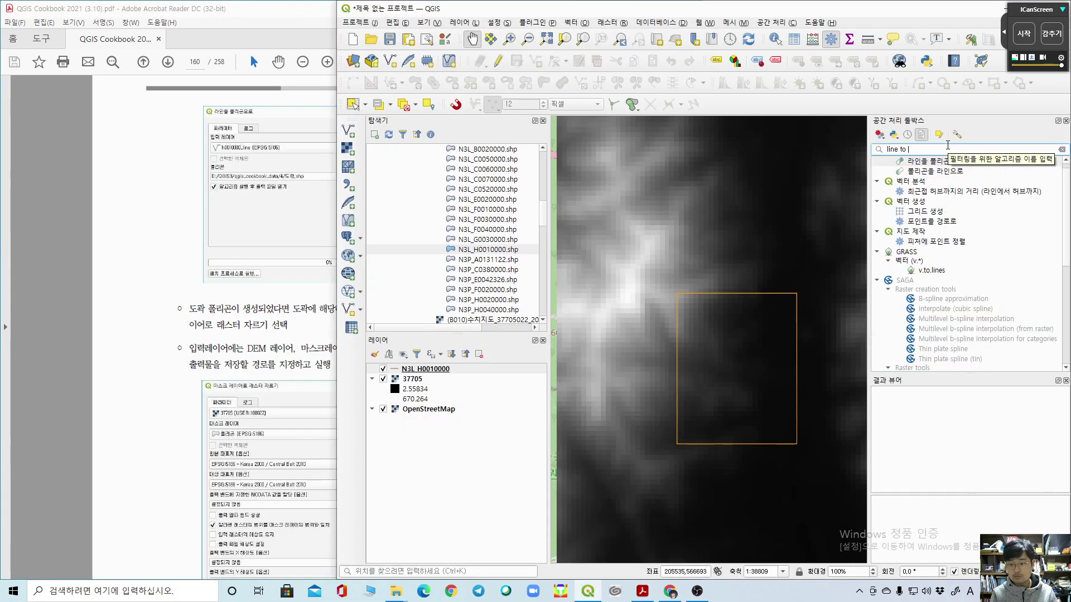
text(poly)
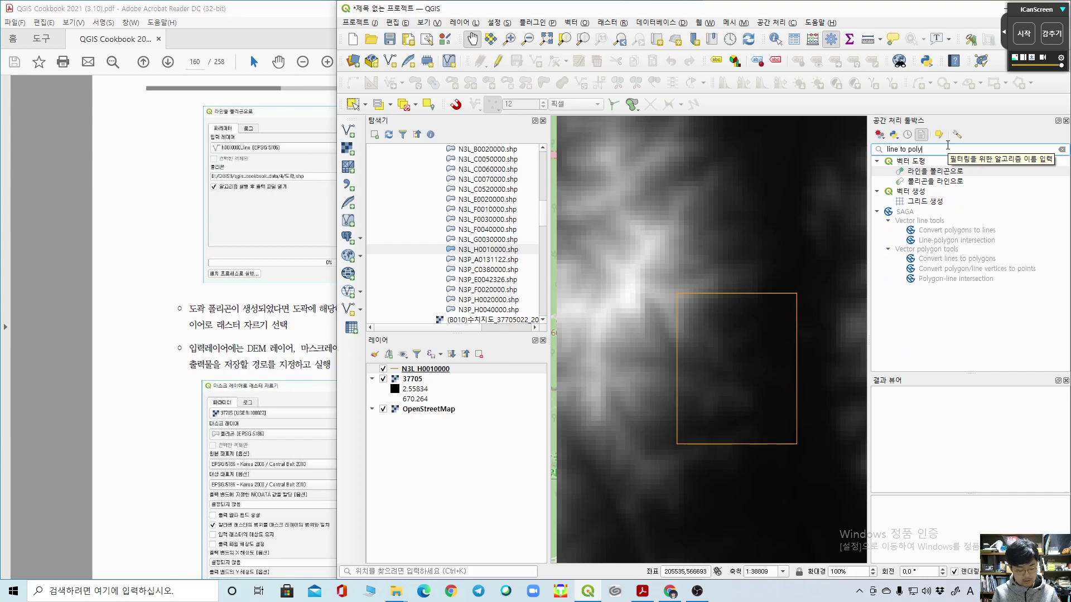
text(gon)
click(945, 176)
double_click(947, 178)
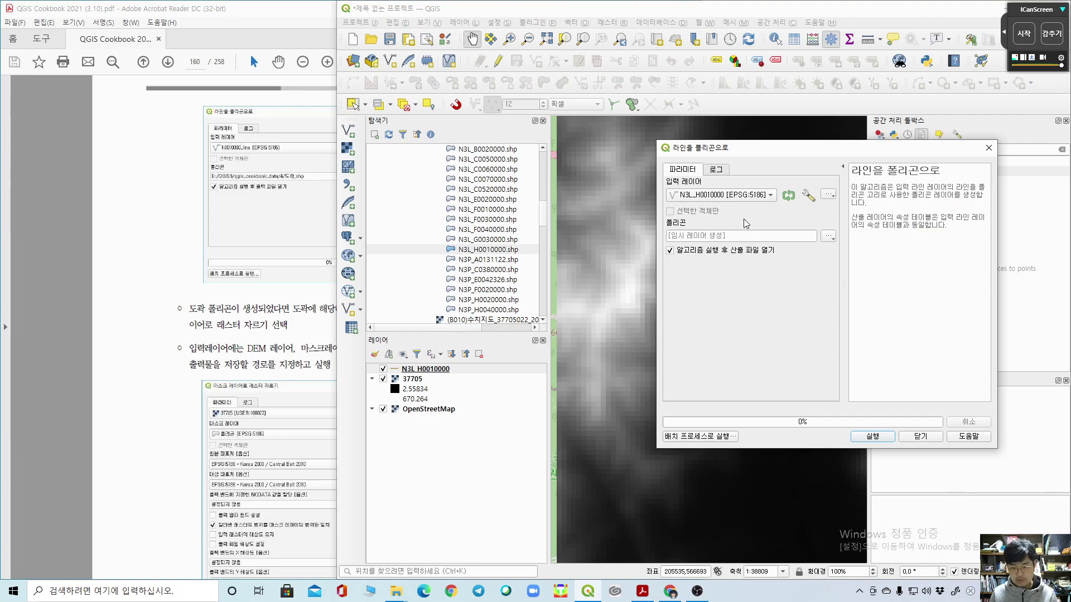
click(874, 436)
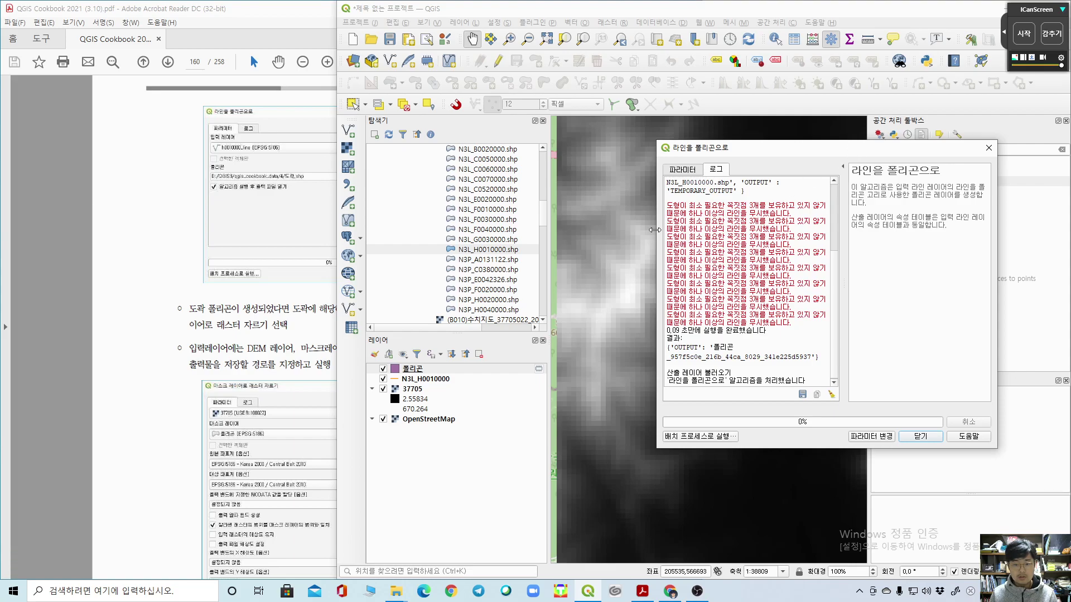
drag(783, 151, 704, 205)
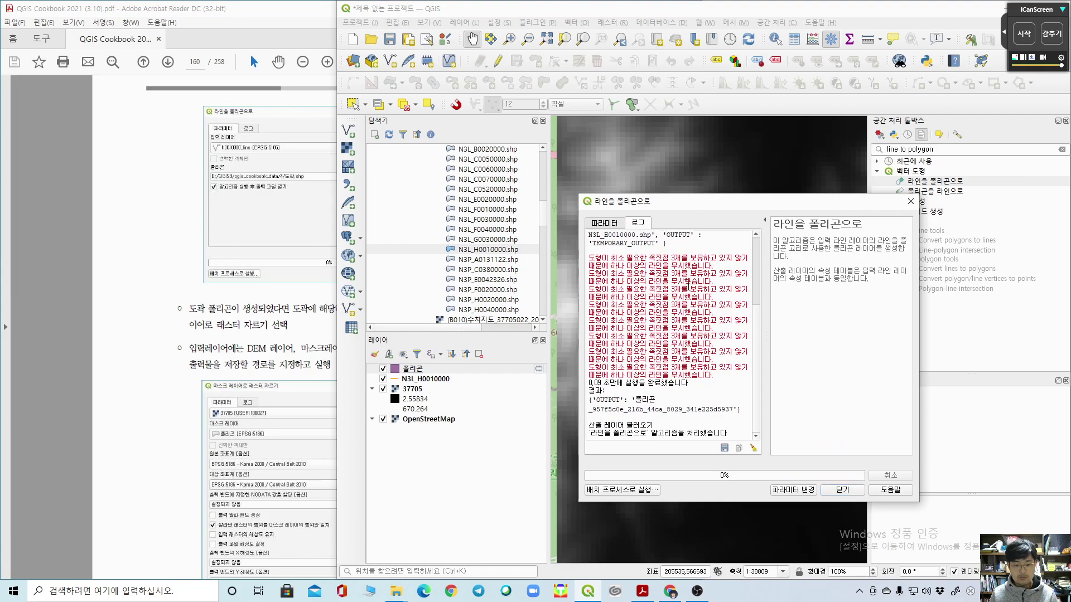
click(911, 201)
Step: Enable editing with the vertex tool on the N3L_H0010000 layer and inspect its attribute table
click(410, 381)
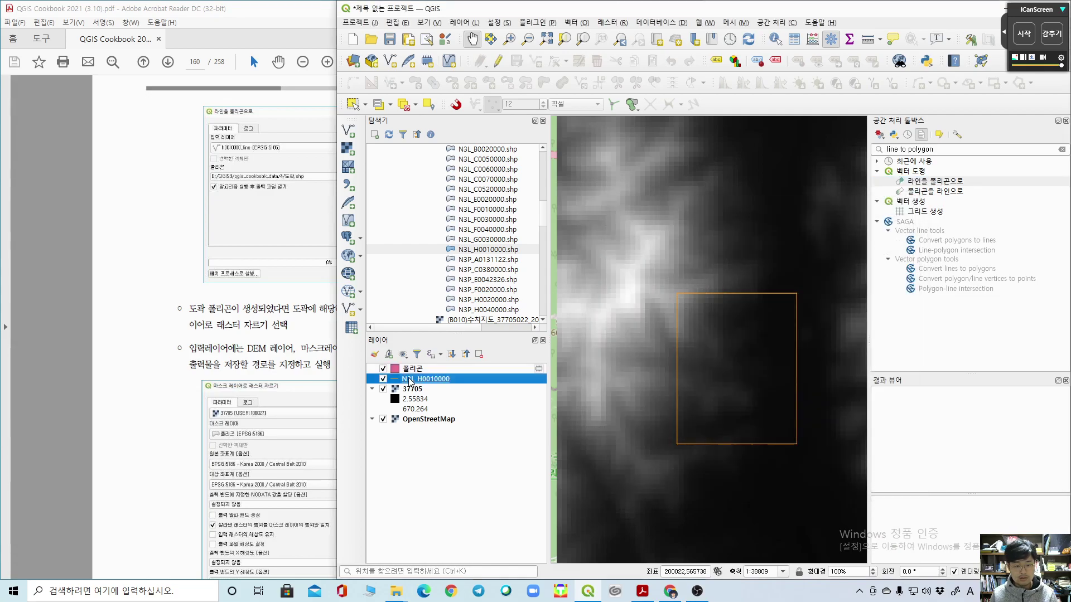
click(498, 60)
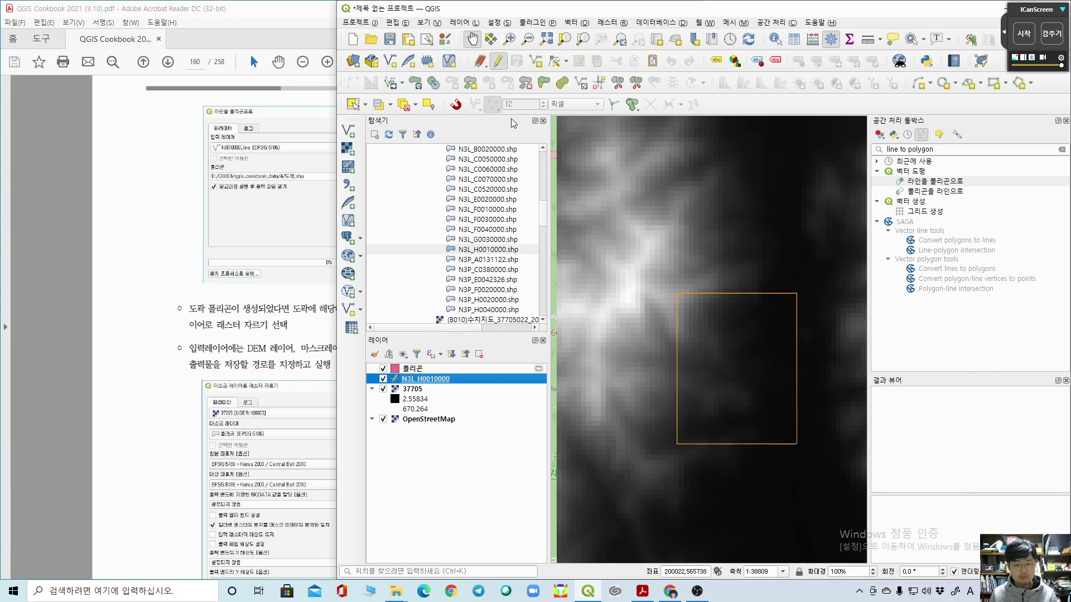
click(554, 60)
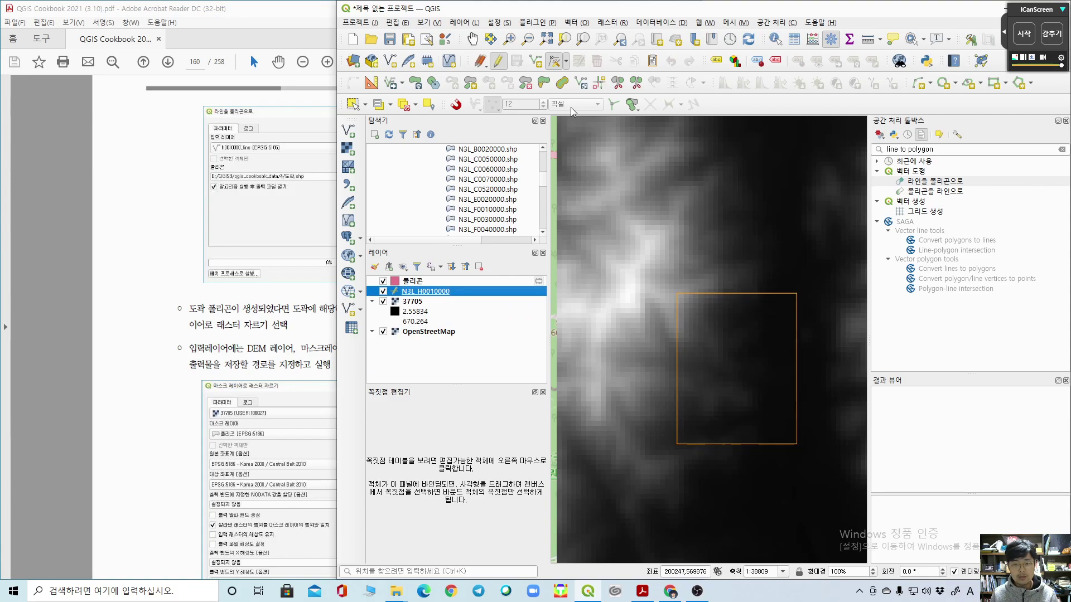
click(550, 59)
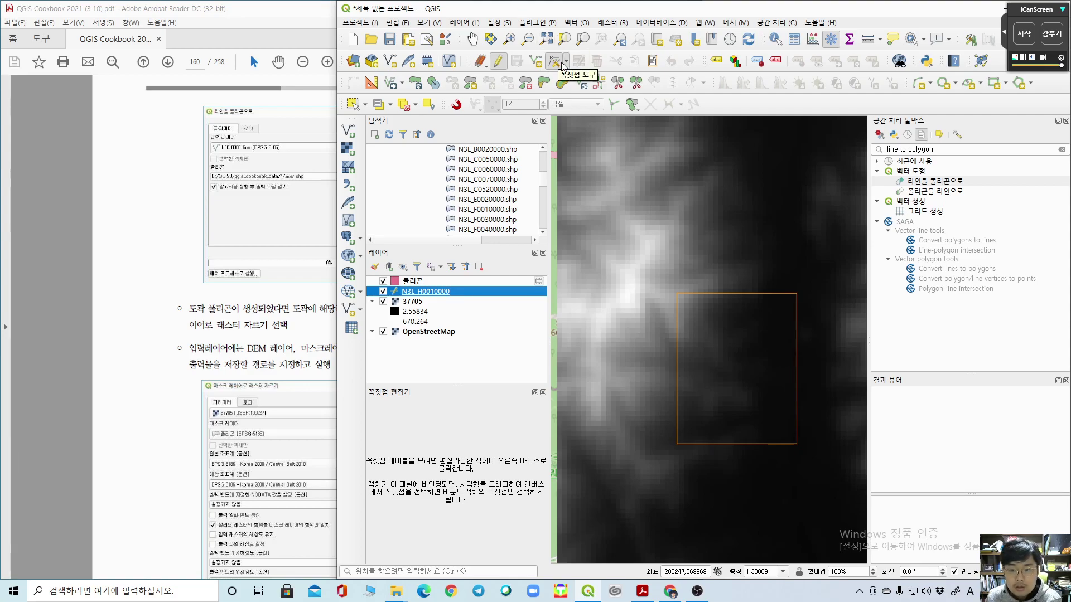
right_click(422, 291)
click(481, 427)
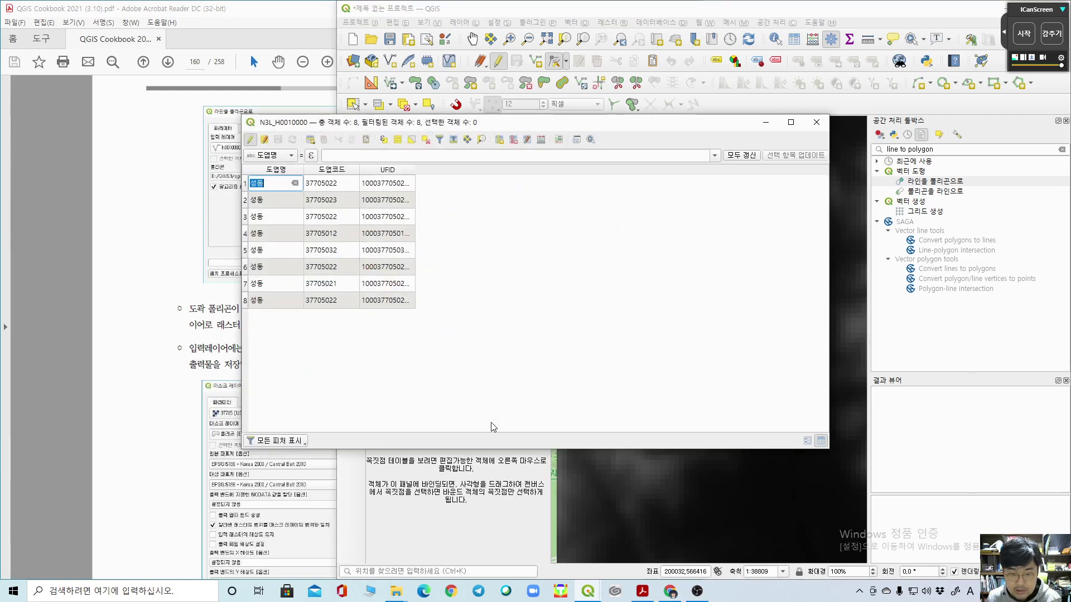
click(816, 123)
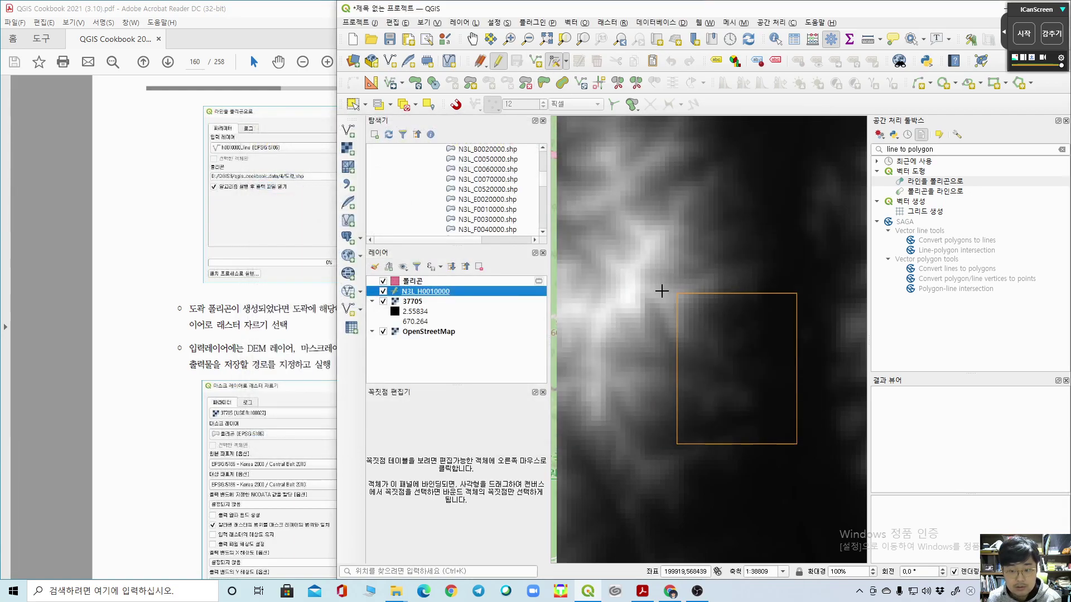
click(691, 594)
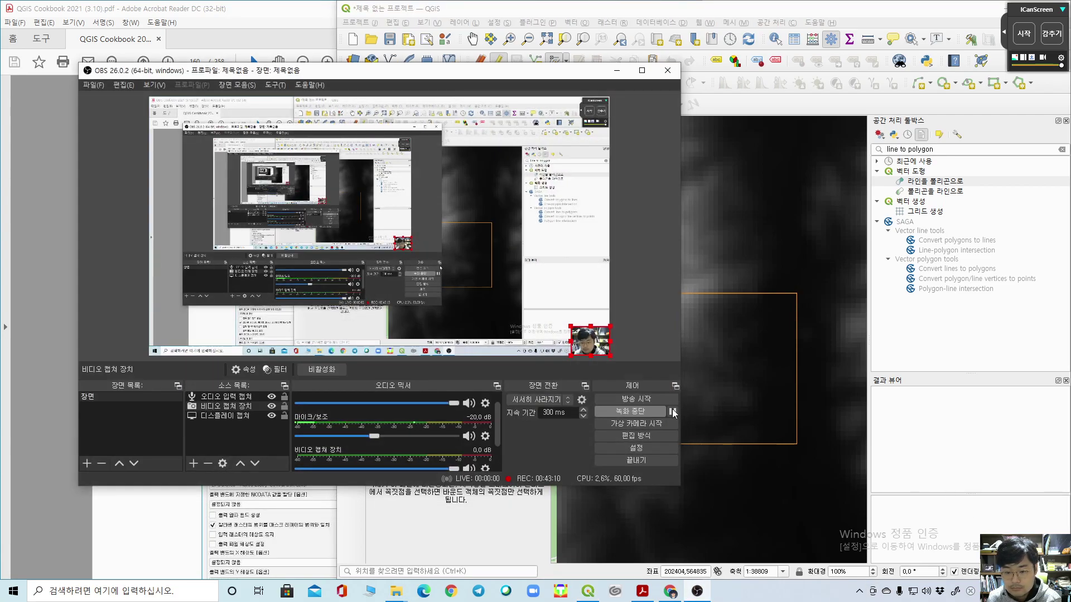
click(617, 70)
scroll(766, 332, down, 1)
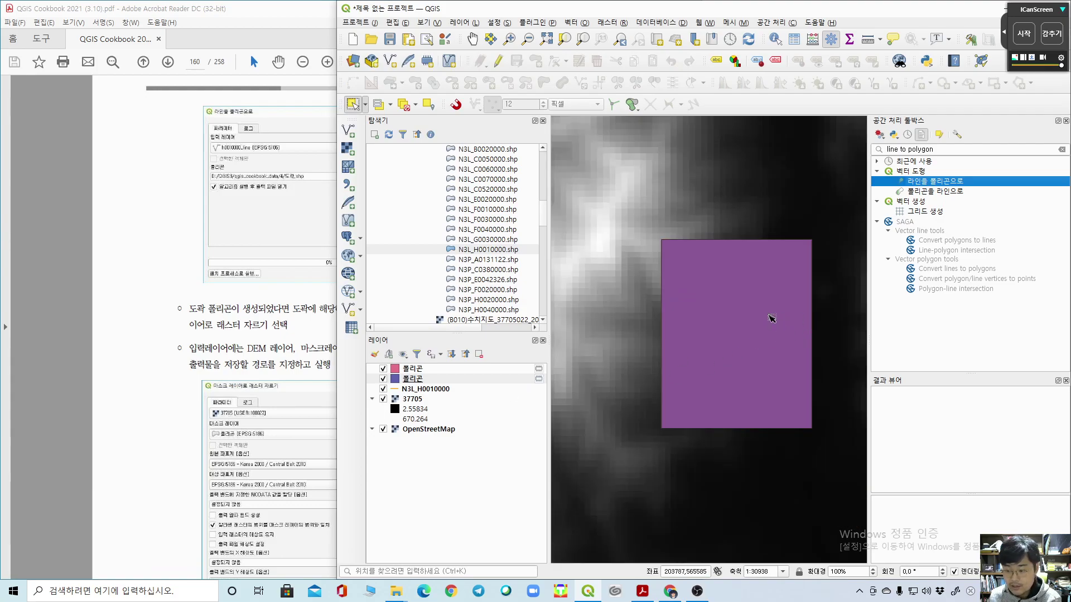
Step: Outline the polygon's four sides in red with the screen pen, number them 1 to 4, and clear the marks
click(1024, 33)
mouse_move(661, 235)
mouse_down()
mouse_move(656, 425)
mouse_move(677, 437)
mouse_move(803, 429)
mouse_up()
drag(814, 241, 824, 432)
drag(666, 244, 809, 239)
drag(733, 209, 733, 224)
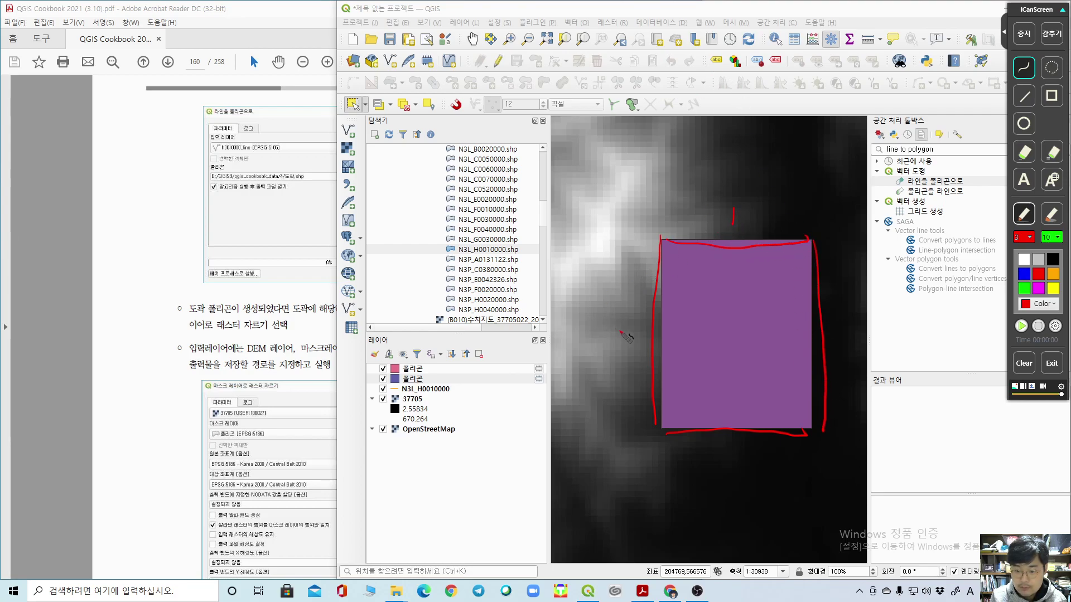
mouse_move(733, 457)
mouse_down()
mouse_move(750, 470)
mouse_move(735, 480)
mouse_up()
mouse_move(854, 349)
mouse_down()
mouse_move(848, 377)
mouse_move(868, 365)
mouse_up()
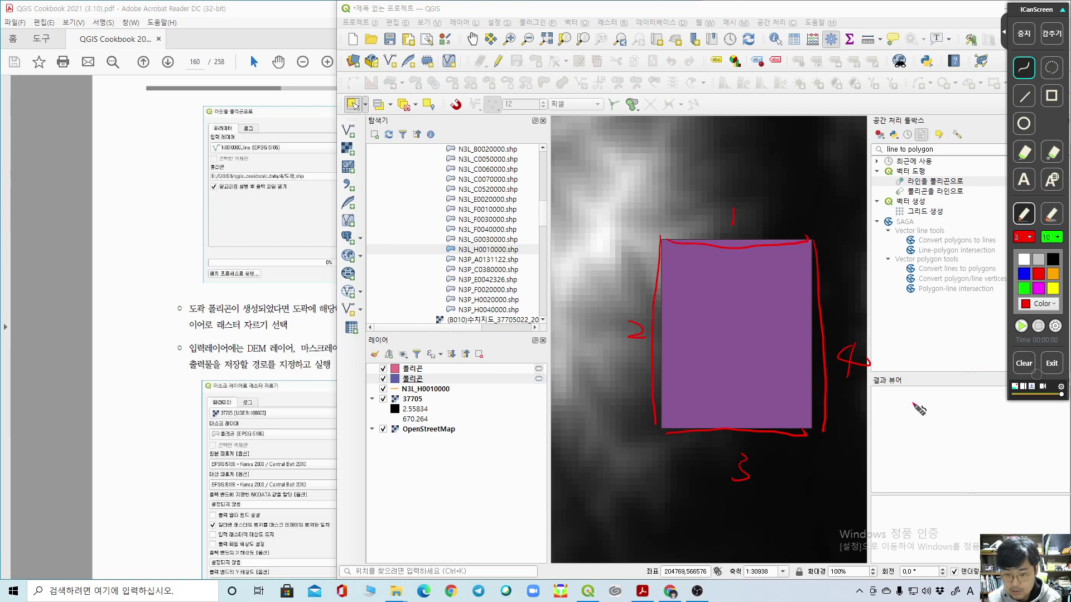
click(1027, 366)
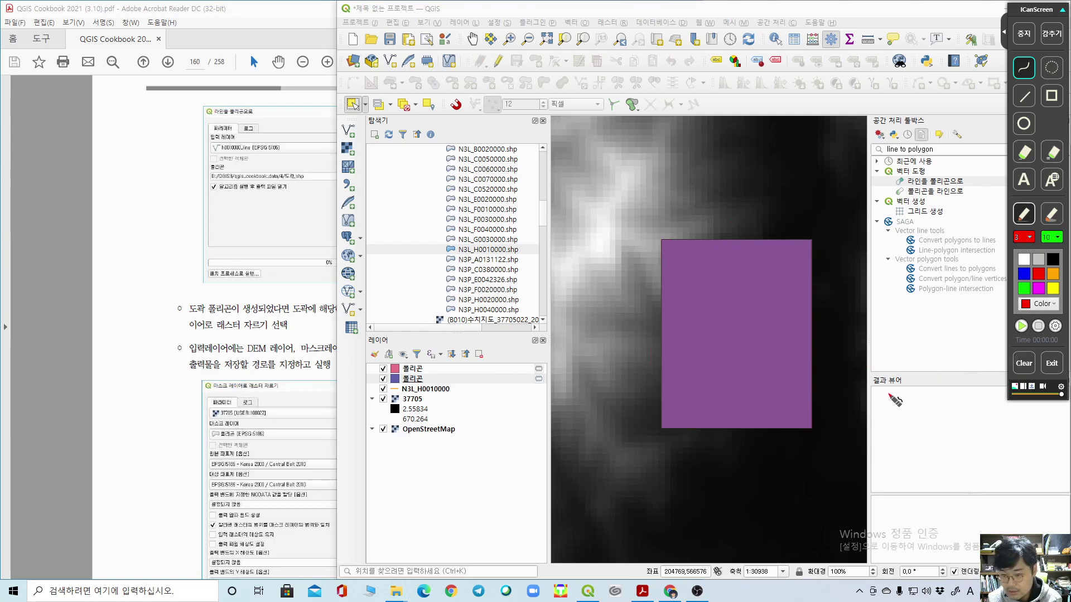
Step: Circle the polygon's corners and hatch its interior in red with the screen pen, and clear the marks
mouse_move(665, 241)
mouse_down()
mouse_move(664, 429)
mouse_move(812, 424)
mouse_up()
mouse_move(813, 242)
mouse_down()
mouse_move(824, 308)
mouse_move(816, 420)
mouse_move(819, 246)
mouse_move(669, 239)
mouse_move(707, 267)
mouse_move(803, 293)
mouse_move(819, 346)
mouse_move(803, 413)
mouse_up()
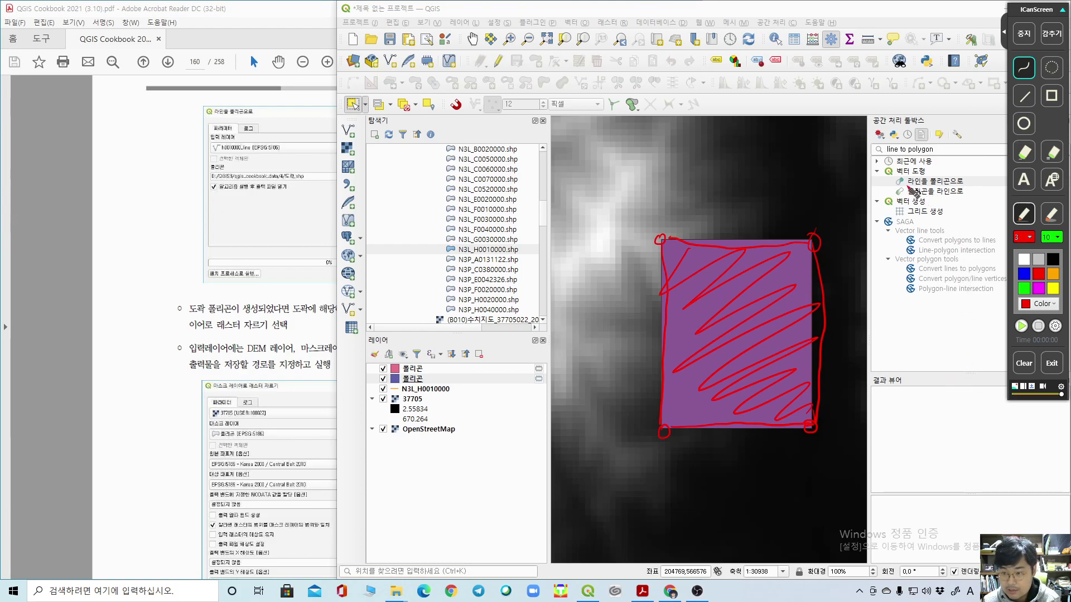
click(1028, 362)
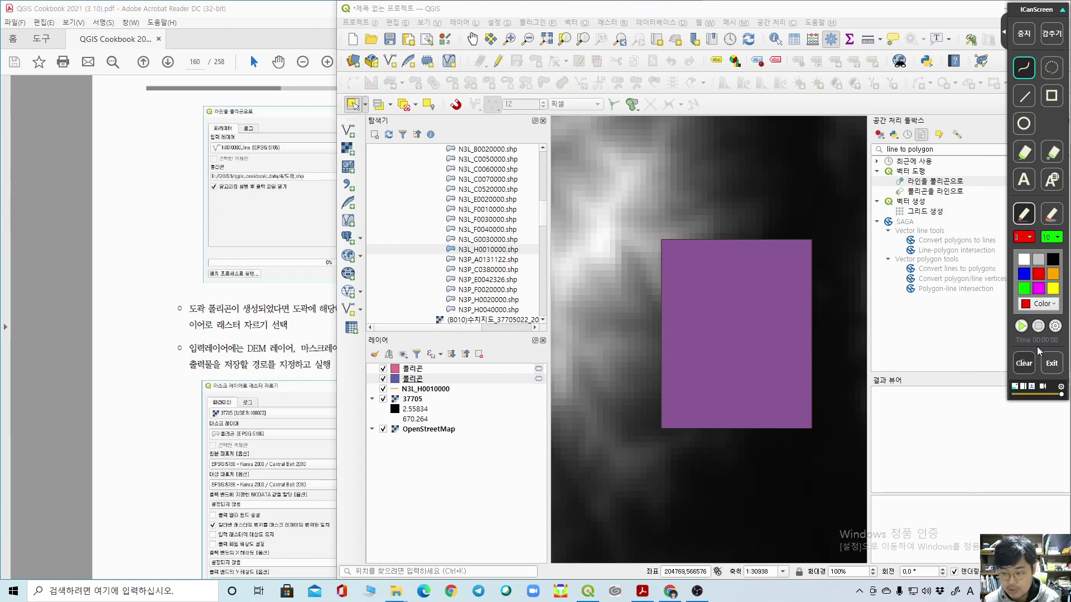
click(1024, 33)
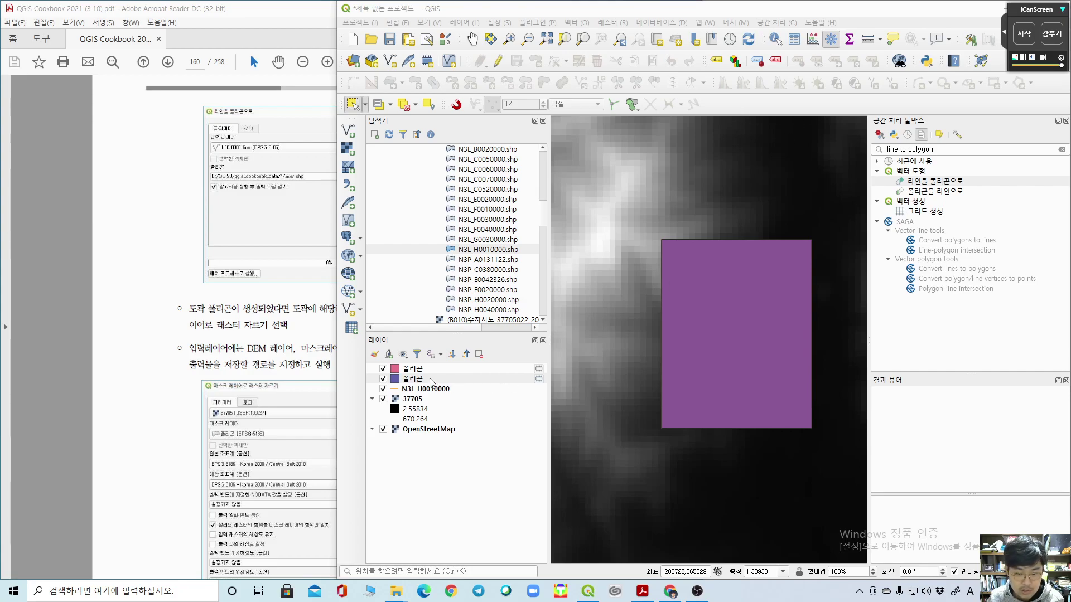
Step: Hide the upper of the two duplicate polygon layers and remove it from the project
mouse_move(402, 380)
mouse_down()
mouse_move(416, 375)
mouse_move(405, 373)
mouse_up()
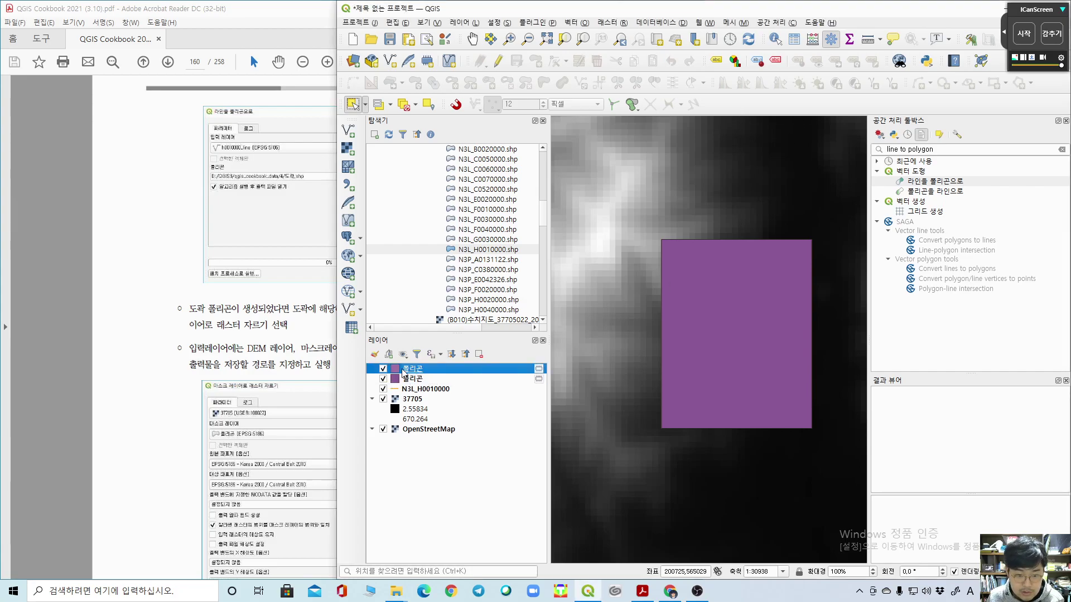
click(383, 373)
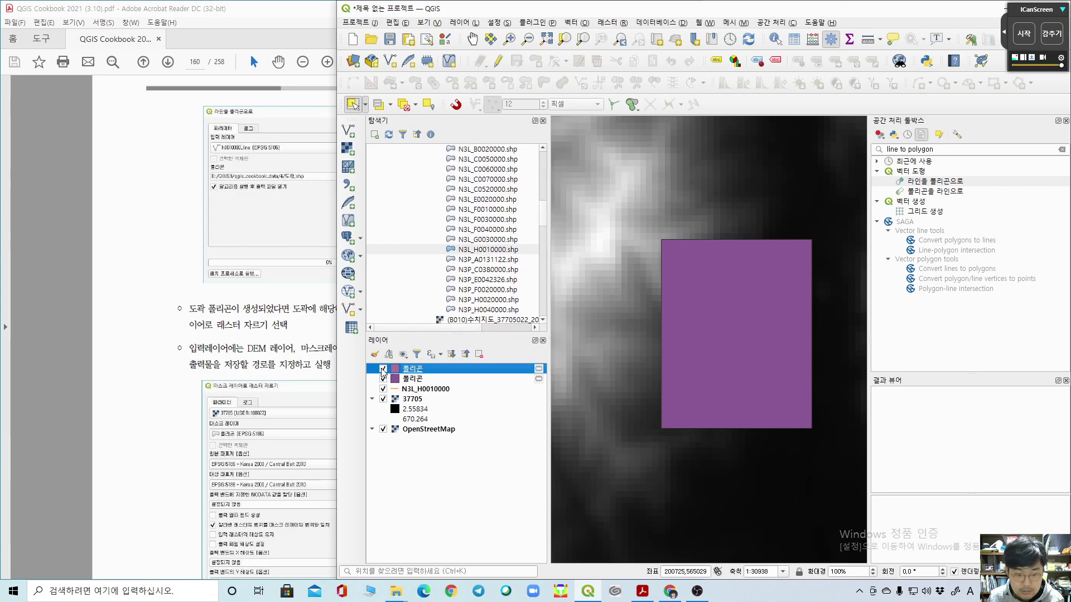
right_click(411, 371)
click(449, 205)
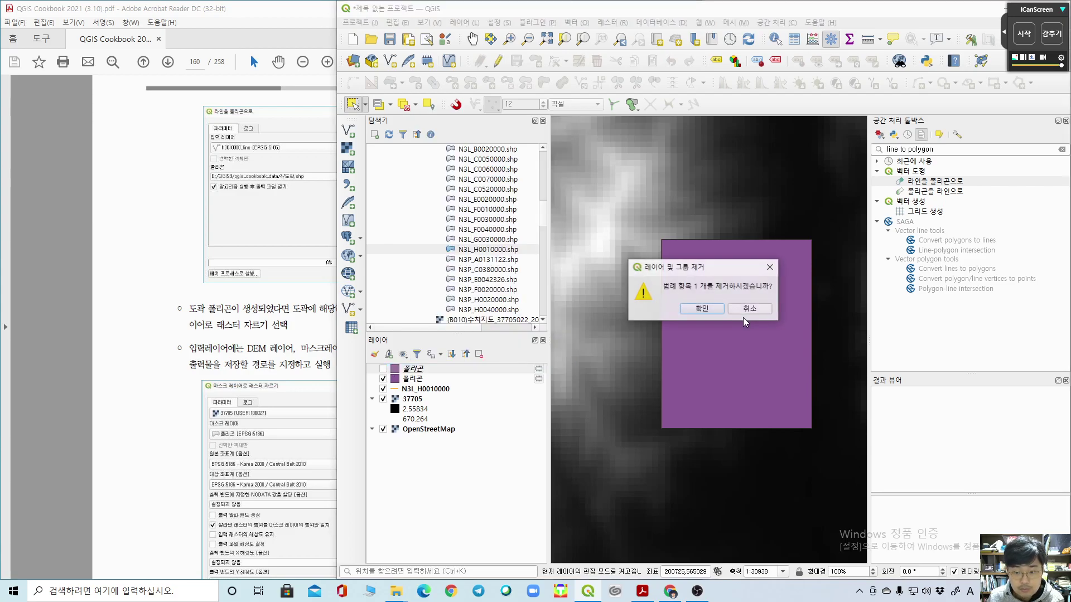
key(Return)
click(84, 352)
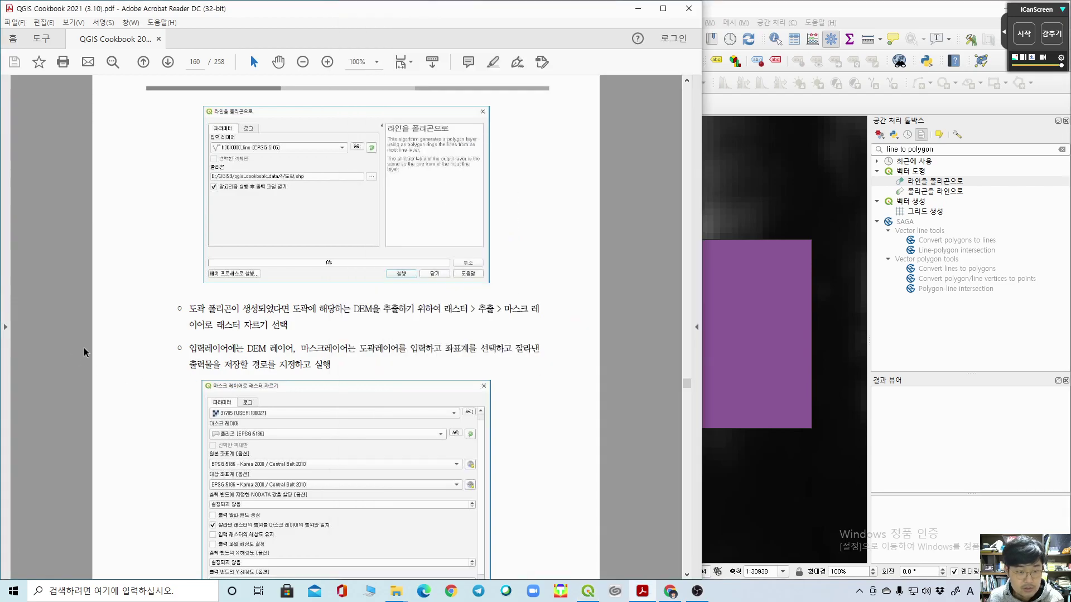
scroll(135, 336, down, 2)
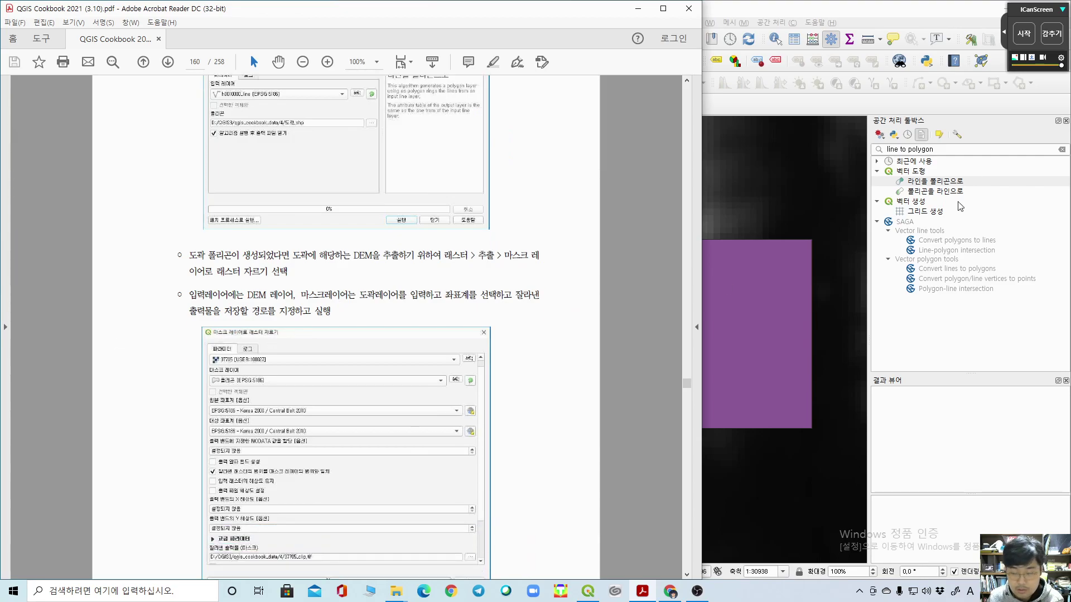
click(817, 148)
text(mask)
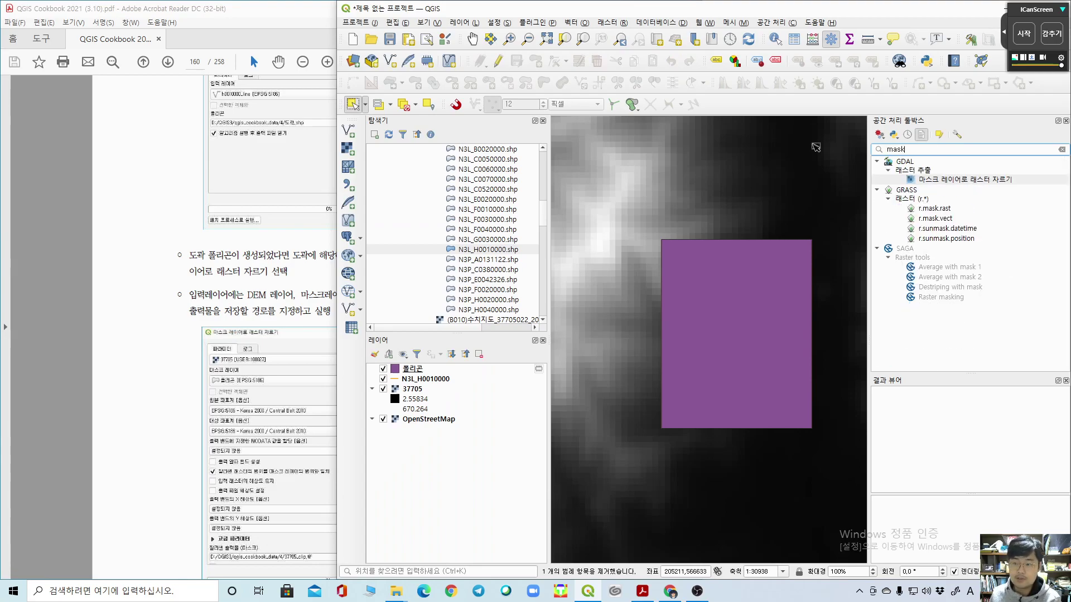
double_click(962, 183)
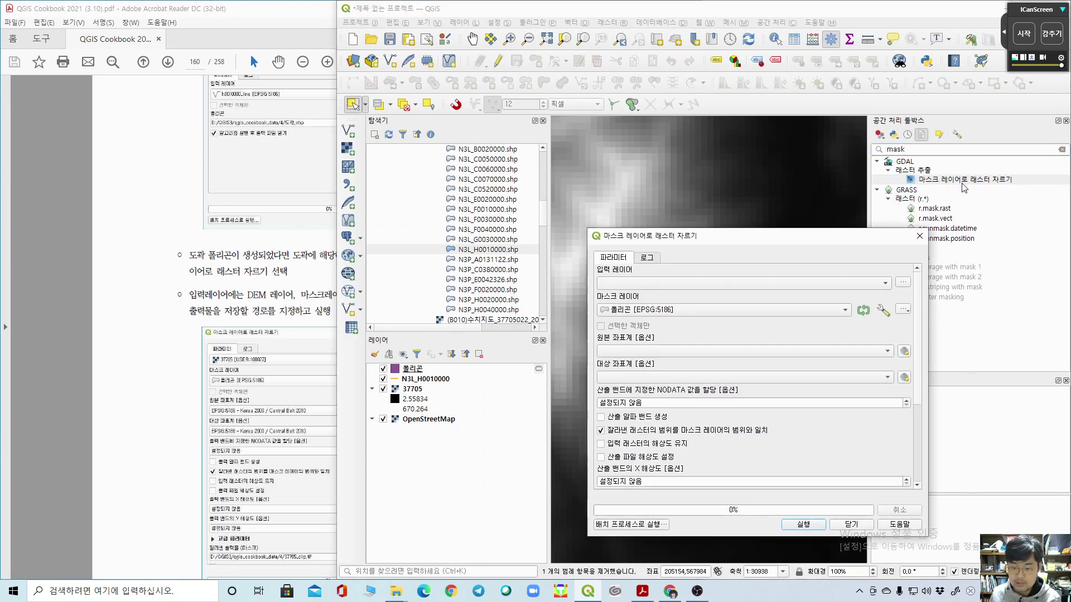
click(685, 285)
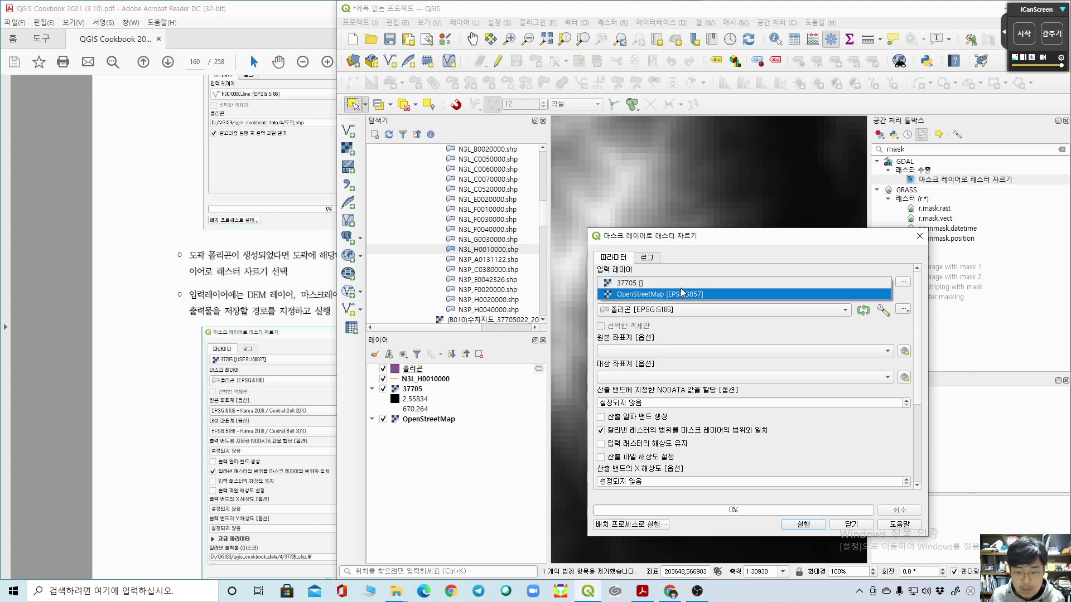
click(808, 259)
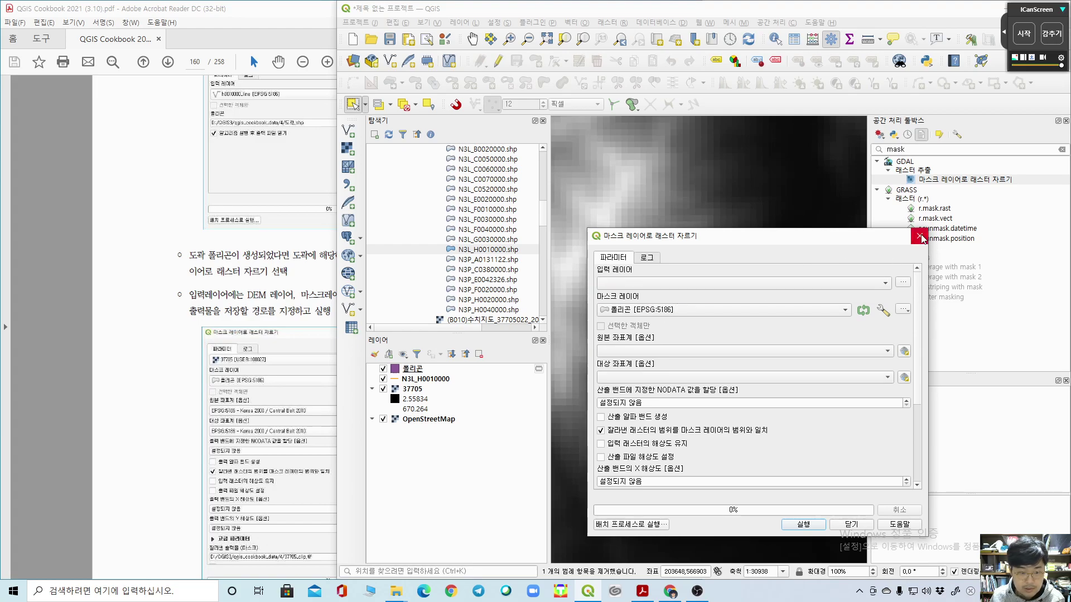
click(919, 236)
Step: Set the coordinate reference system of the 37705 layer to the project CRS, EPSG:5186 - Korea 2000 / Central Belt 2010
double_click(415, 390)
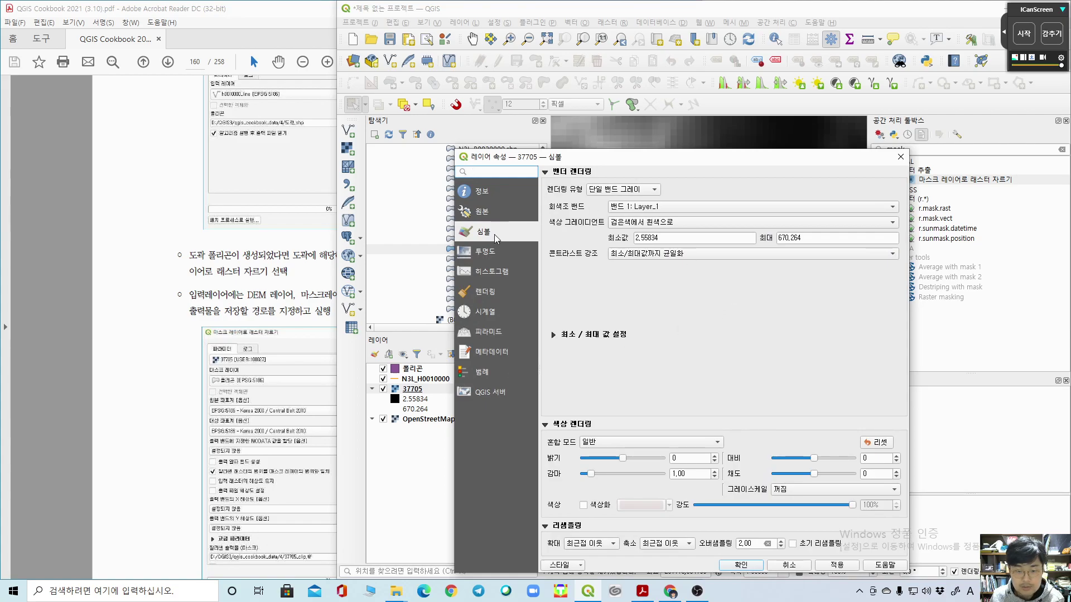
click(483, 212)
click(677, 210)
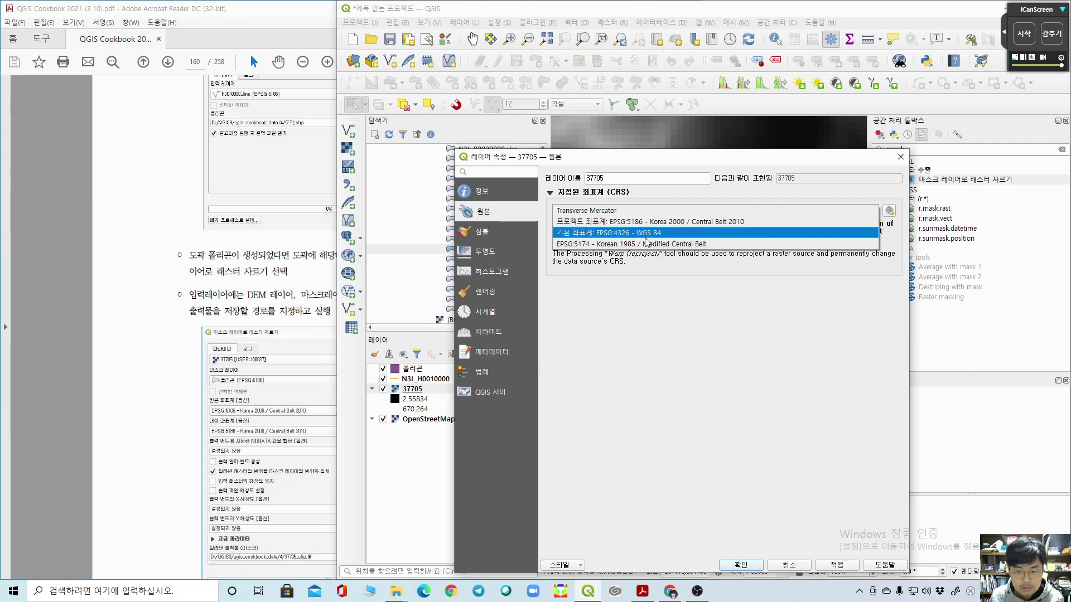
click(669, 223)
click(741, 566)
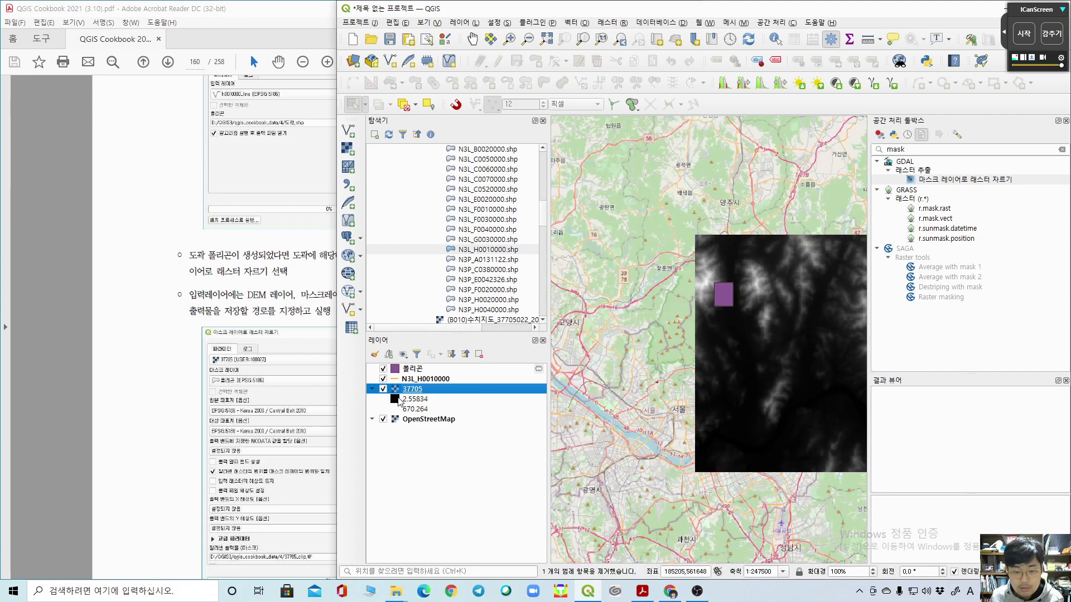
click(383, 389)
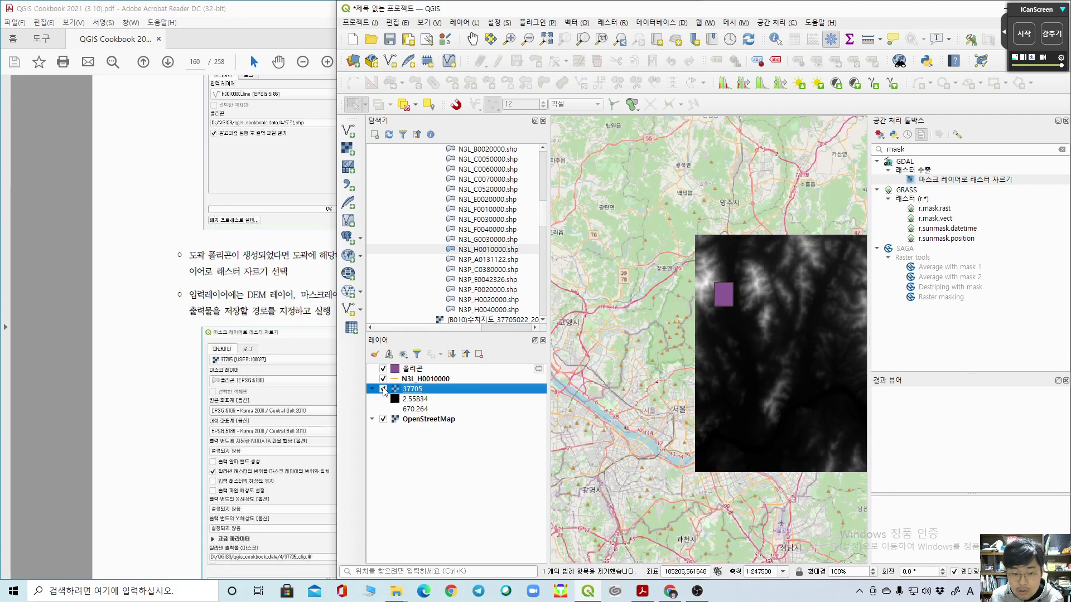
Step: Toggle the 37705 layer's visibility repeatedly and compare its placement with the basemap and the polygon
click(383, 390)
click(383, 390)
click(383, 389)
click(383, 389)
click(382, 389)
scroll(803, 411, up, 3)
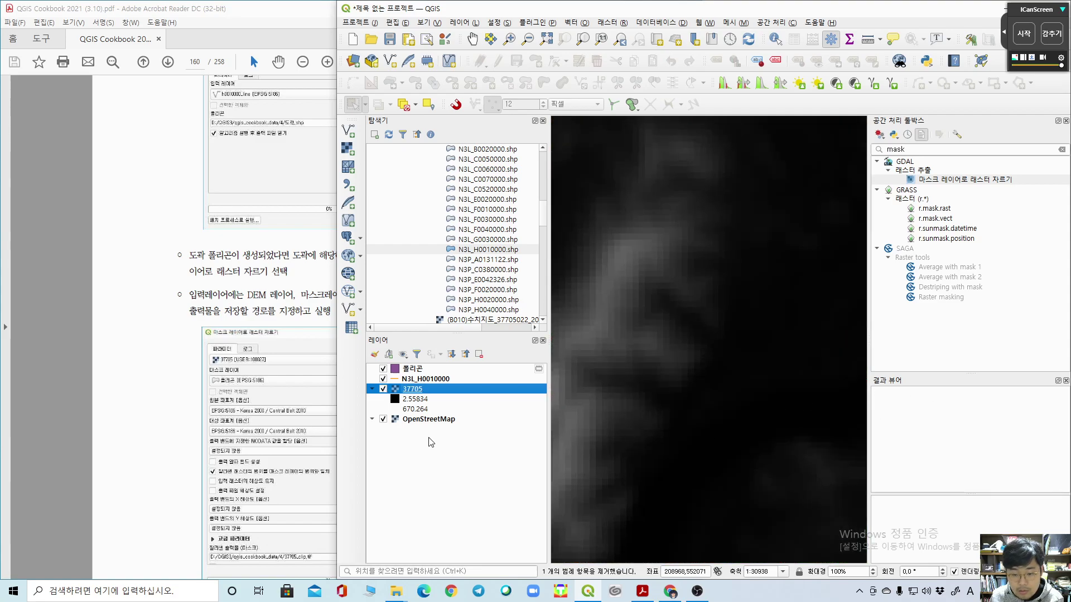
click(383, 390)
click(382, 389)
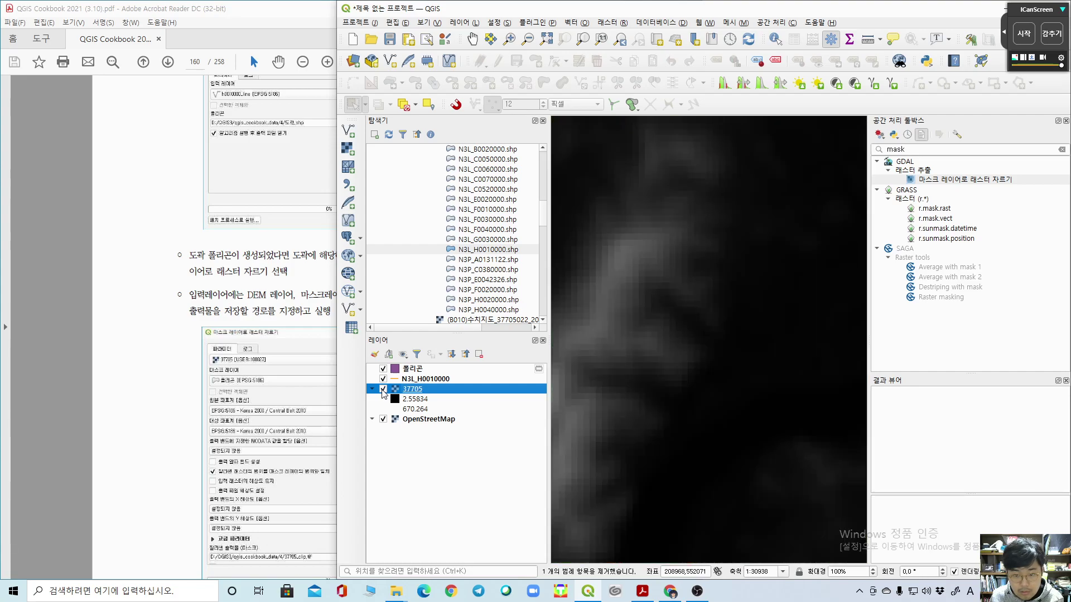
scroll(792, 337, down, 2)
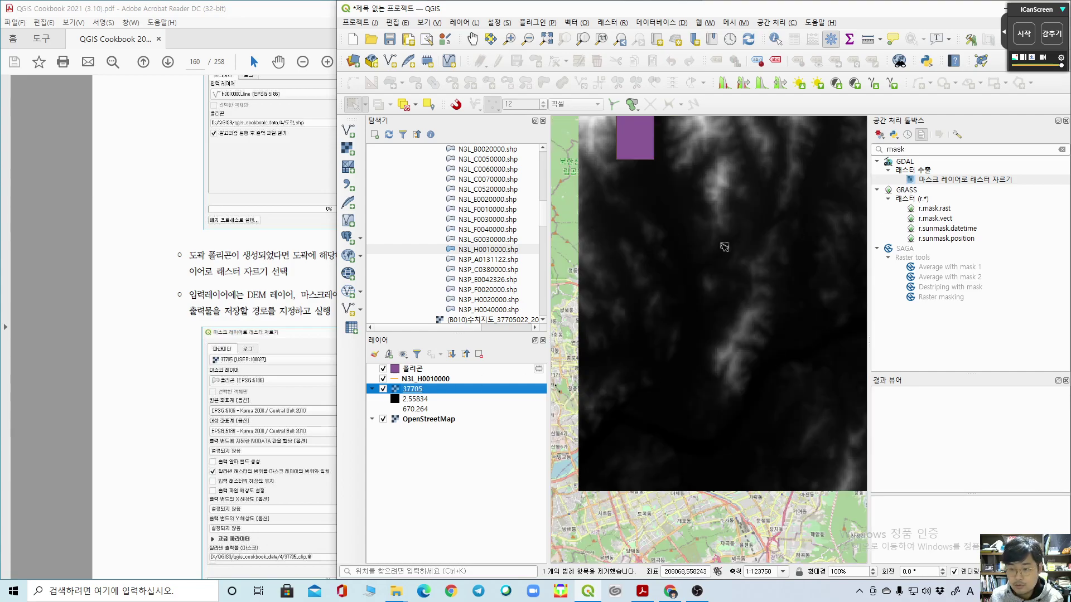
drag(731, 234, 709, 342)
Step: Start clipping a raster by mask layer, with 37705 as the input layer and the polygon layer (폴리곤) as the mask
double_click(958, 180)
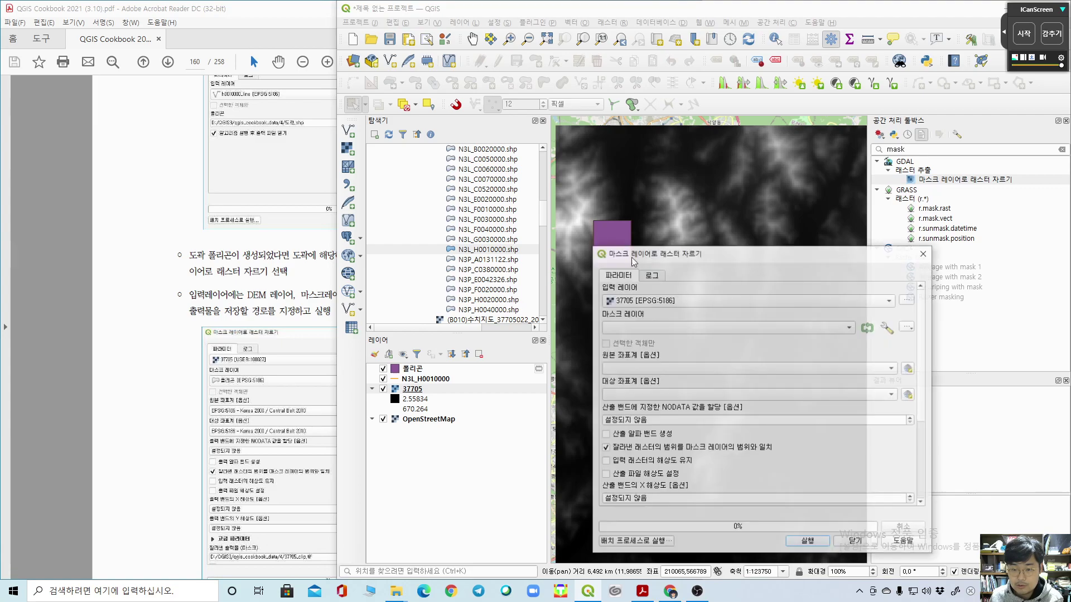
click(674, 306)
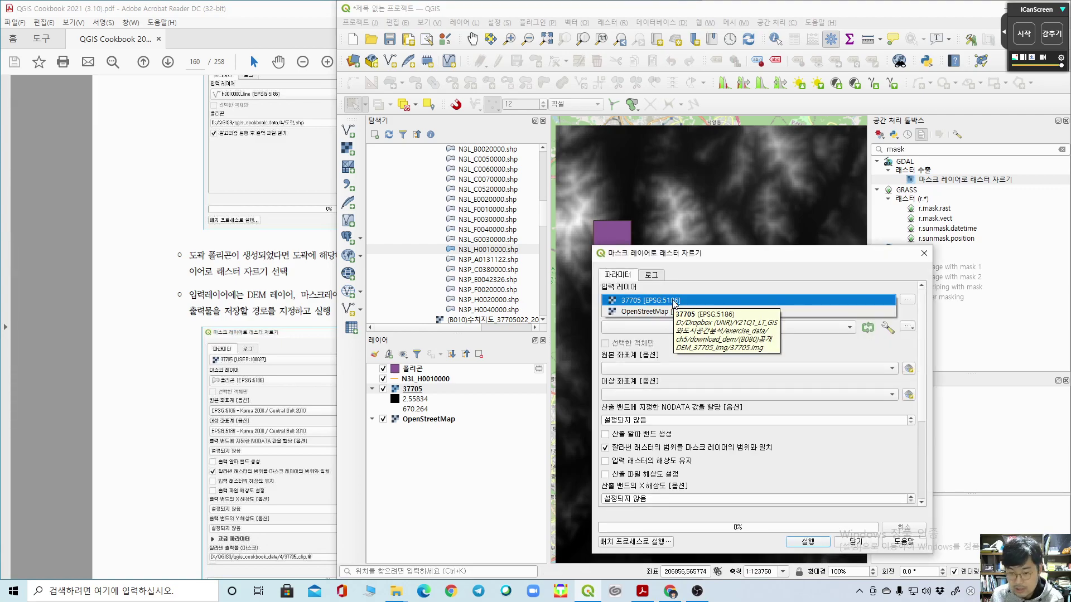
click(674, 302)
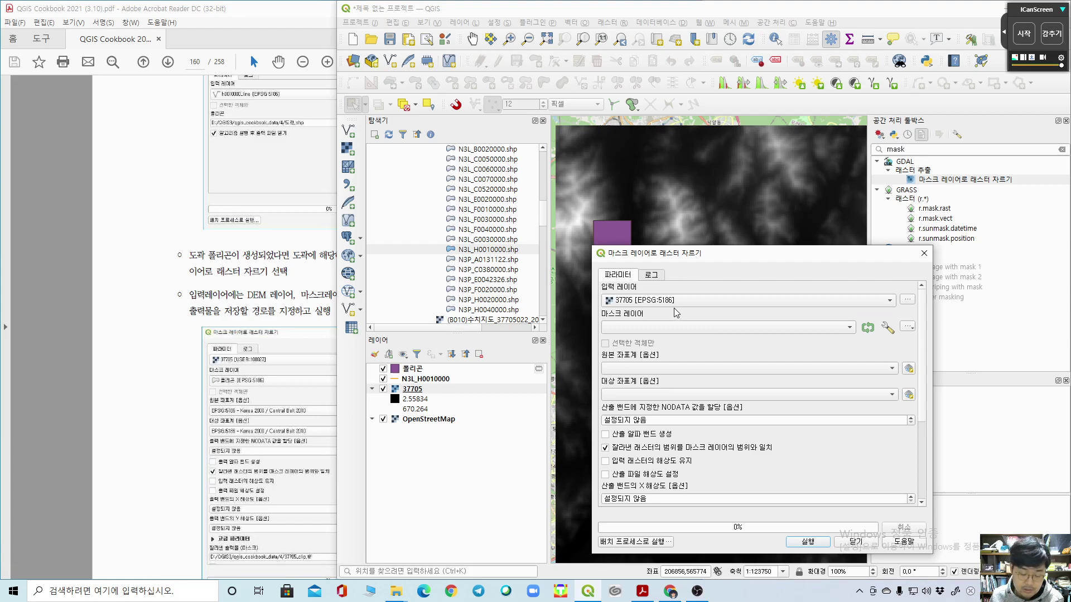
click(666, 326)
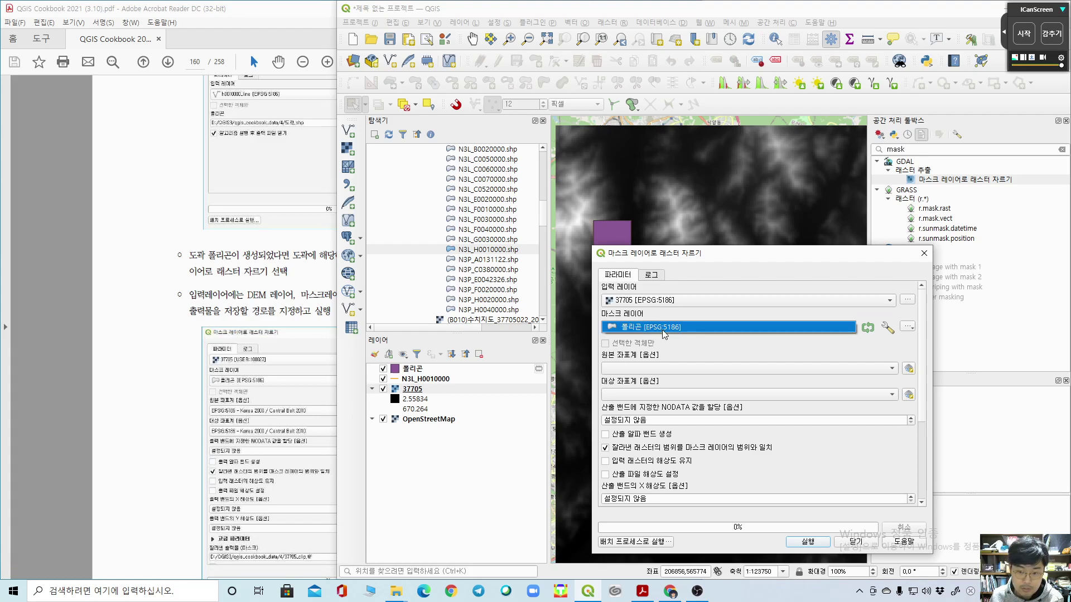
click(661, 330)
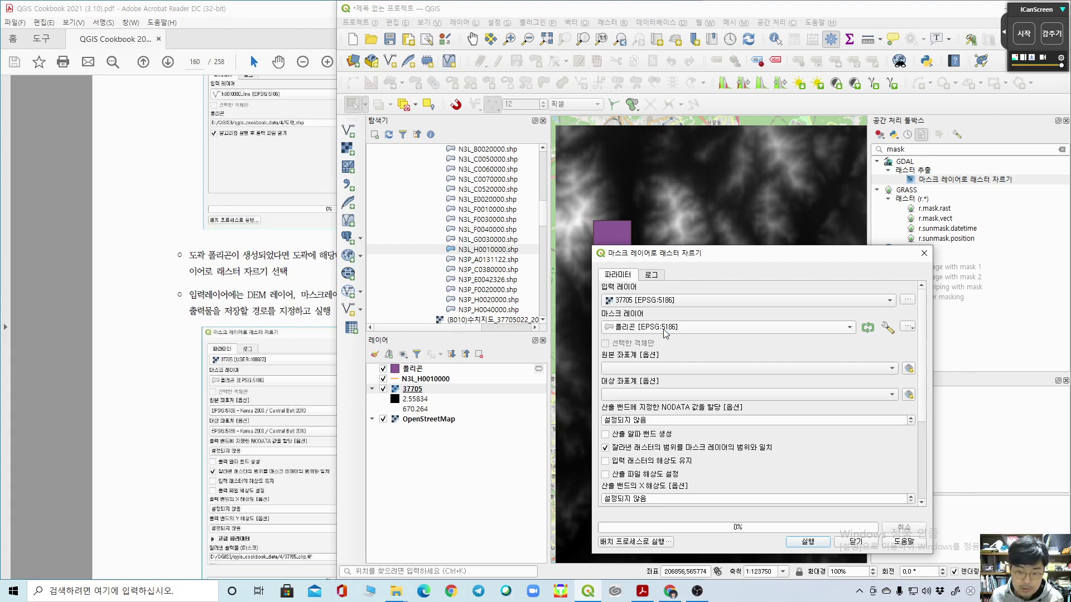
Step: Set both the source and target CRS of the clip to the project CRS, EPSG:5186 - Korea 2000 / Central Belt 2010
click(754, 372)
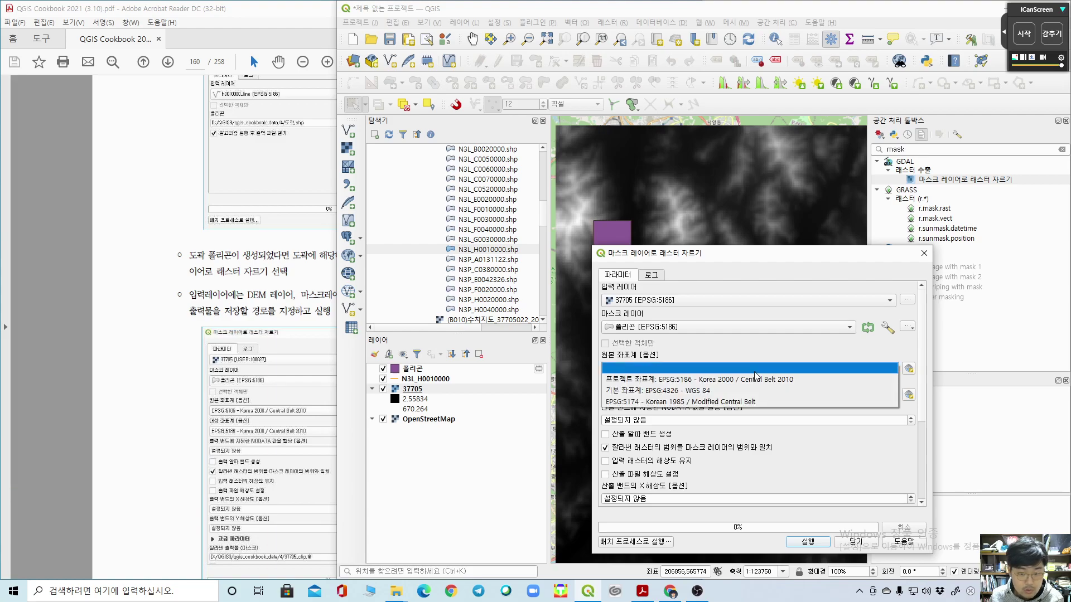
click(711, 381)
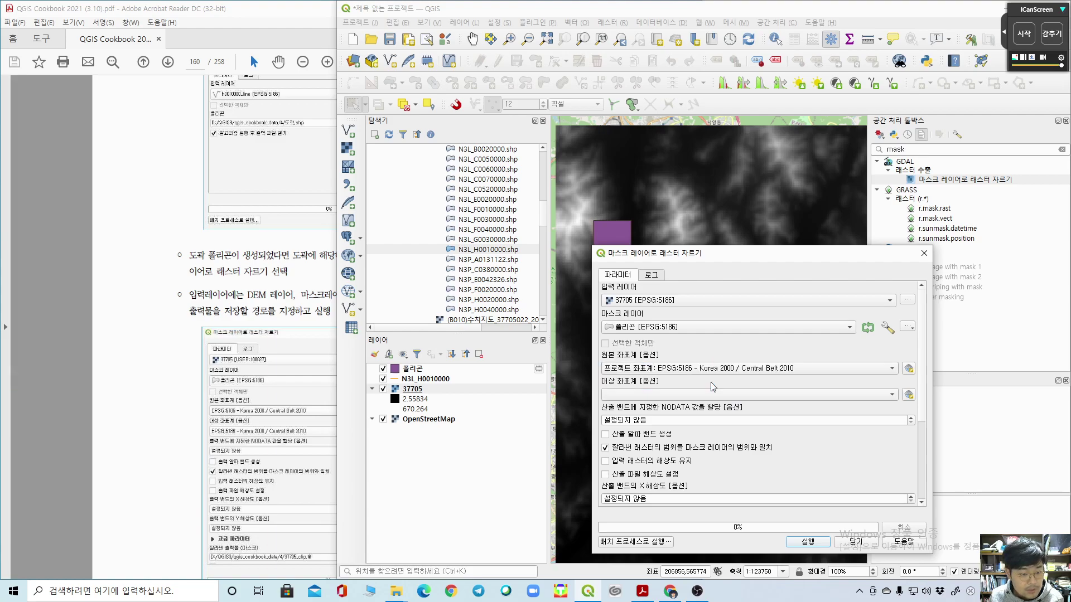
click(700, 395)
click(702, 408)
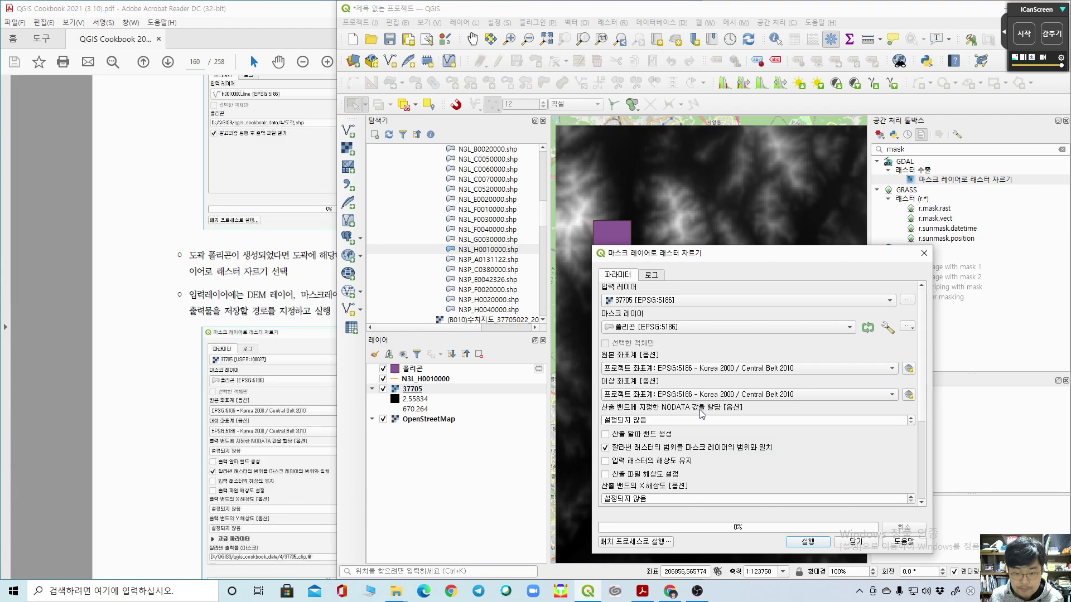
click(710, 419)
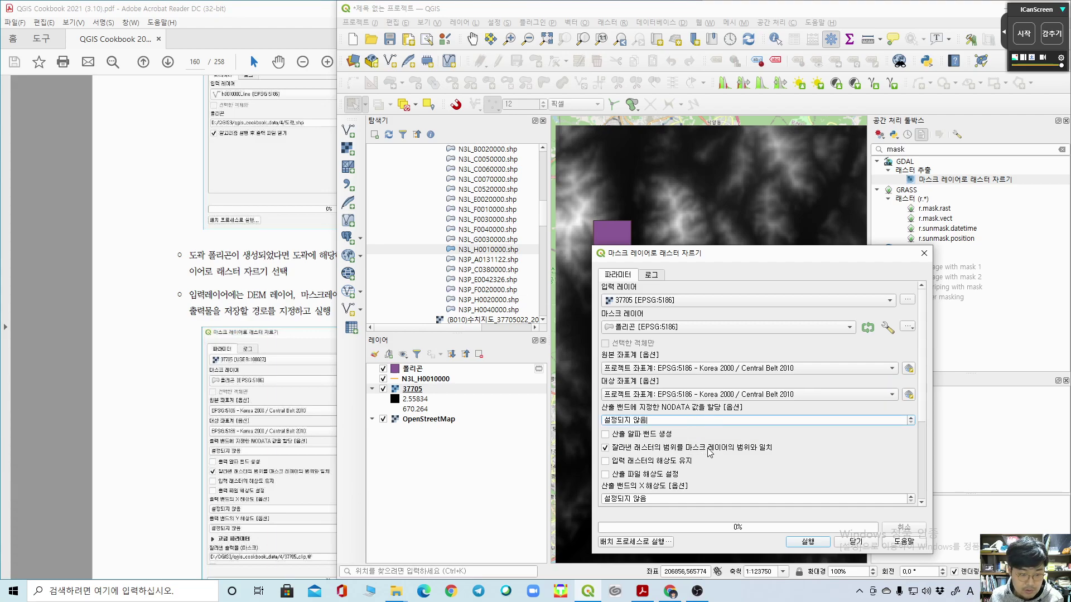
Step: Set the clipped output to 37705_clip.tif in the ch5 folder, run the clip, and close the dialog
click(922, 453)
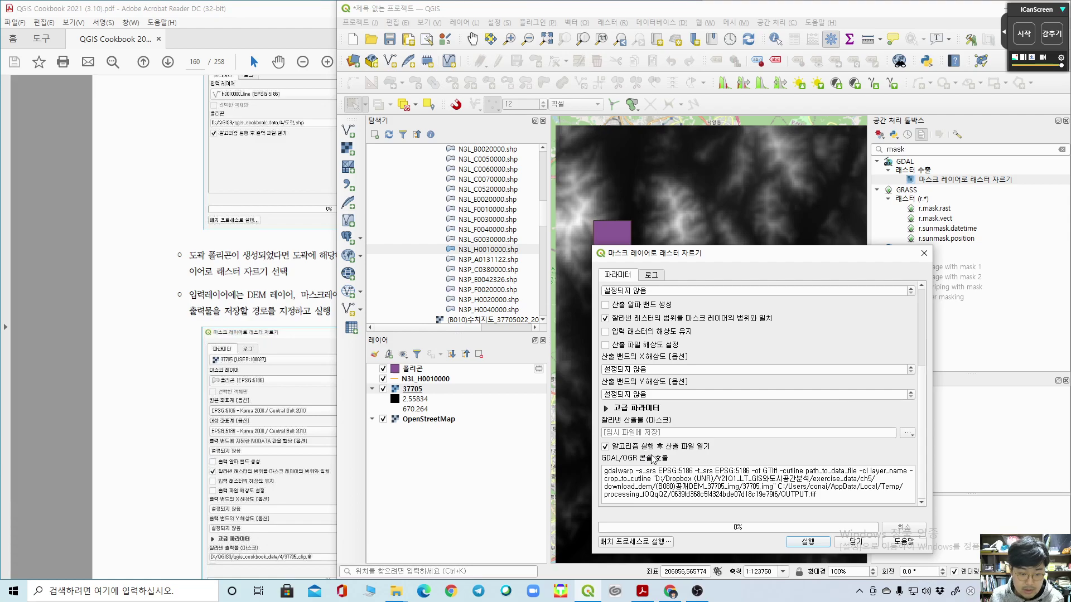
click(910, 434)
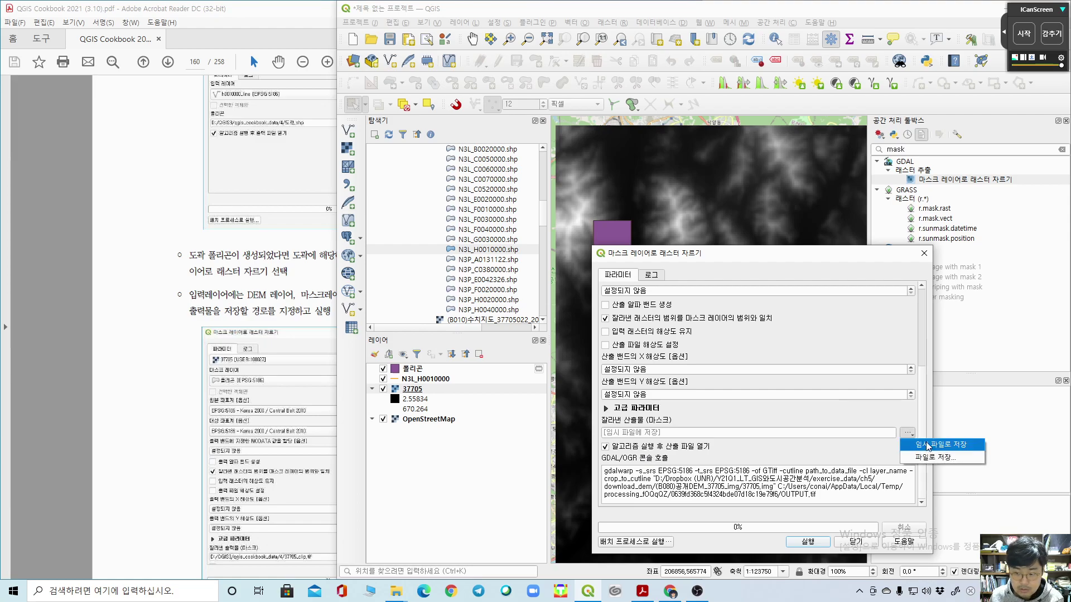
click(929, 459)
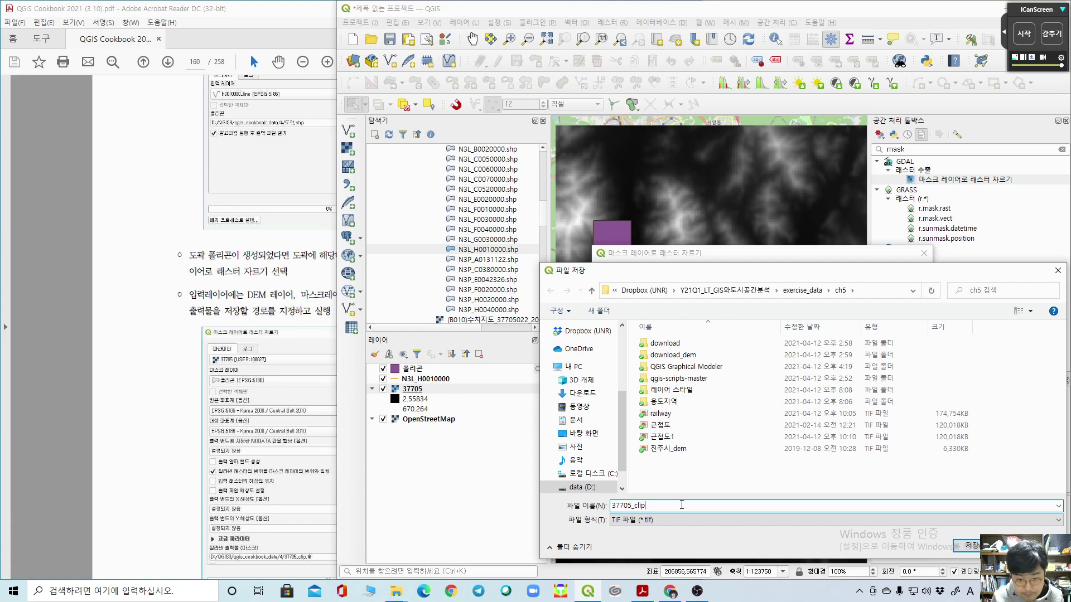
key(Return)
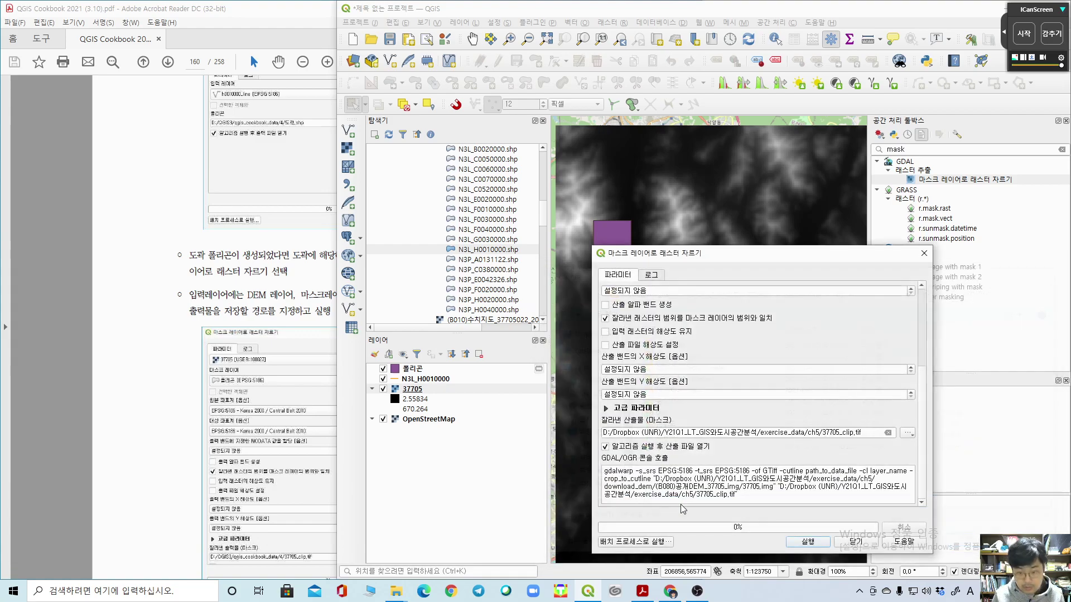
click(795, 543)
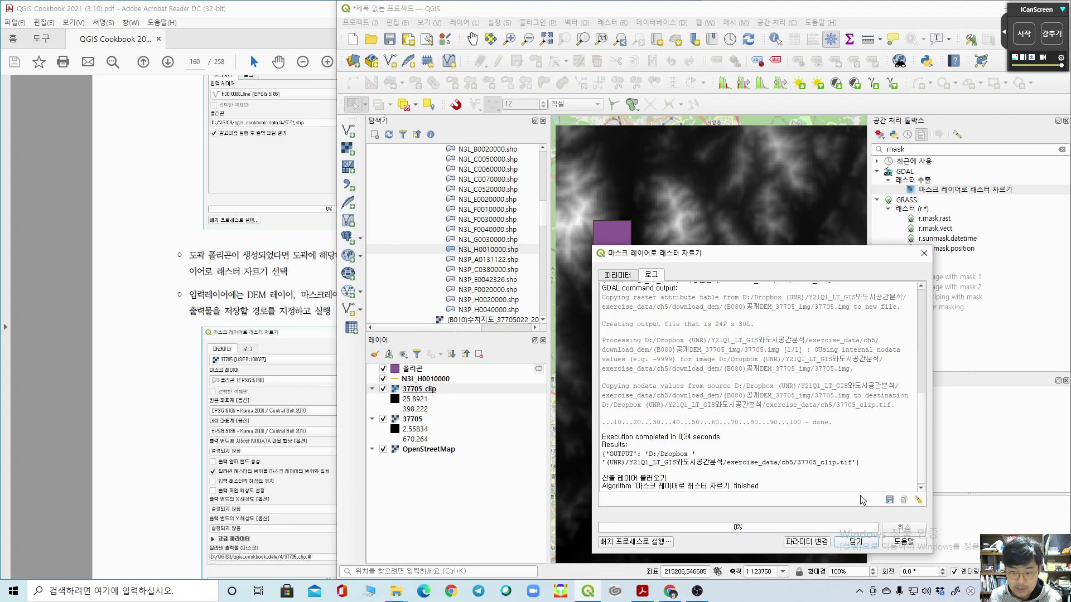
click(869, 543)
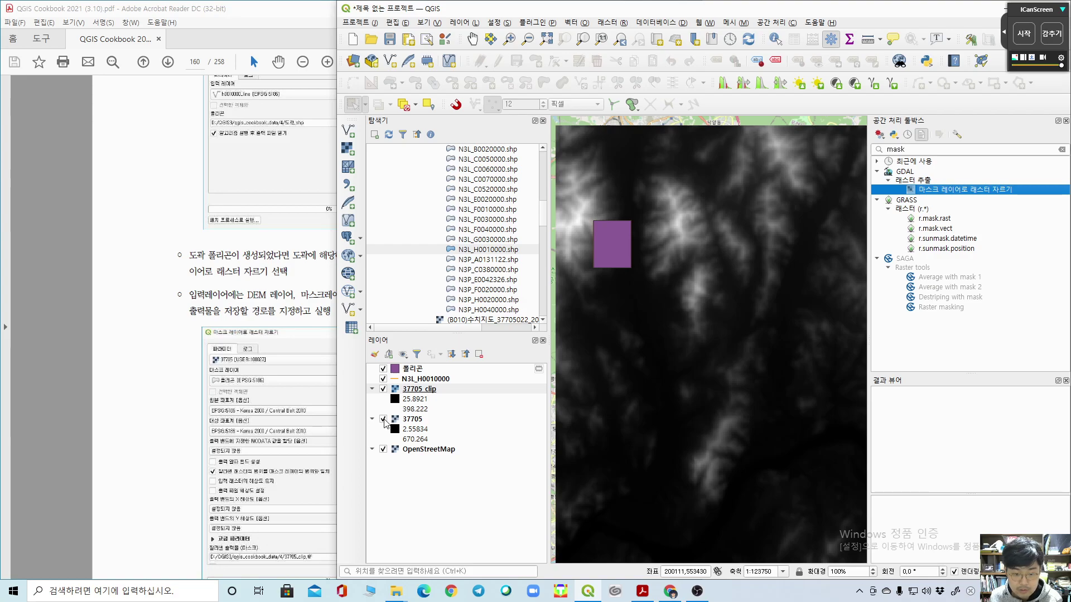
Step: Hide the 37705, polygon and N3L_H0010000 layers so only the clipped DEM shows over OpenStreetMap
click(382, 419)
click(383, 369)
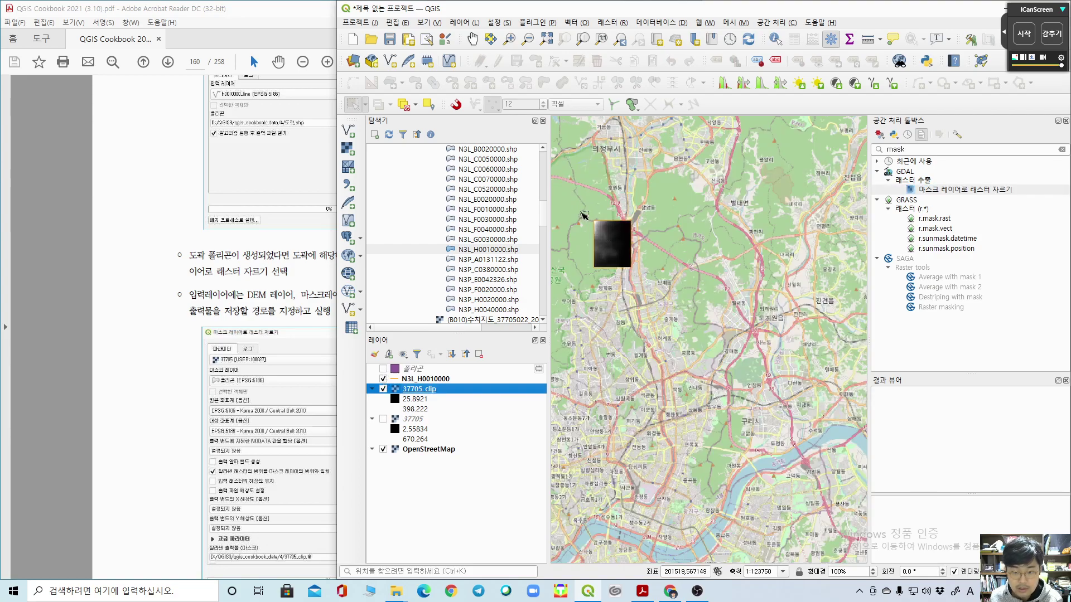
scroll(584, 216, up, 2)
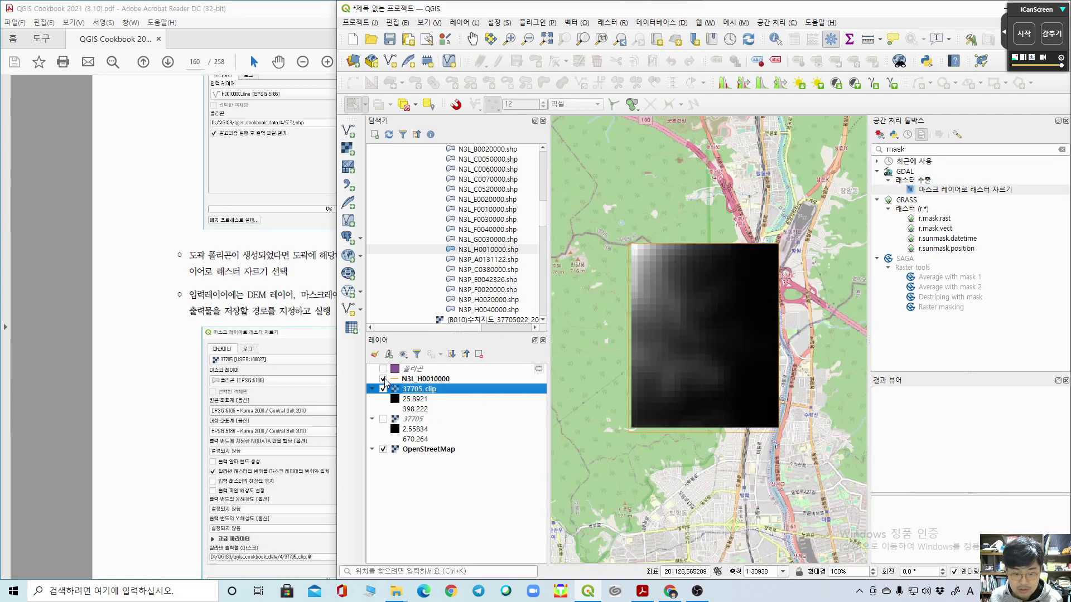
click(384, 379)
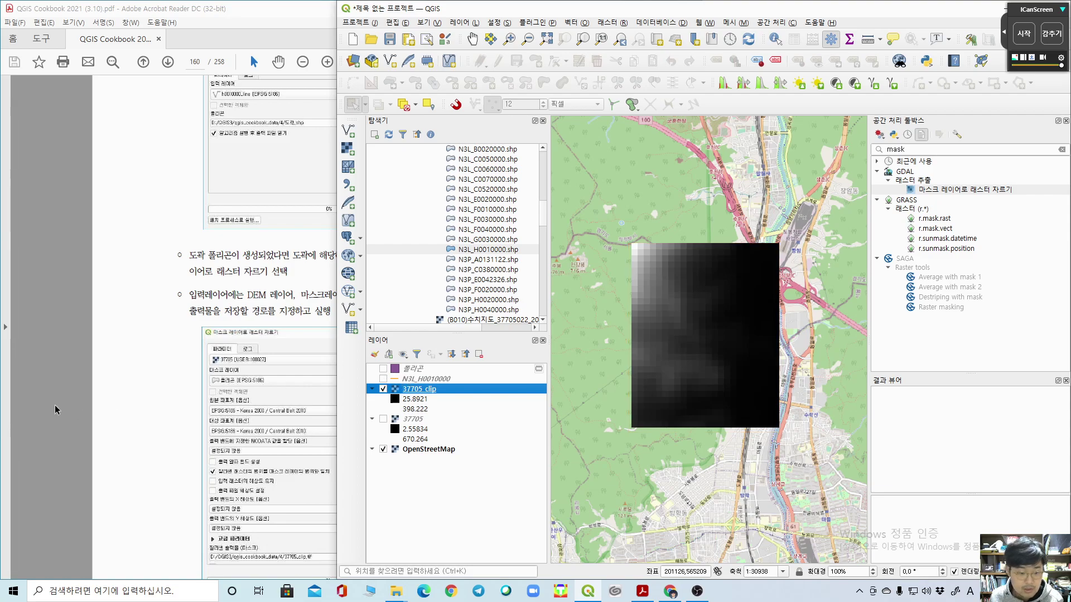
Step: Switch to the QGIS Cookbook PDF and read page 161's notes on the extracted DEM, elevation errors and sinks
click(86, 340)
scroll(88, 335, down, 10)
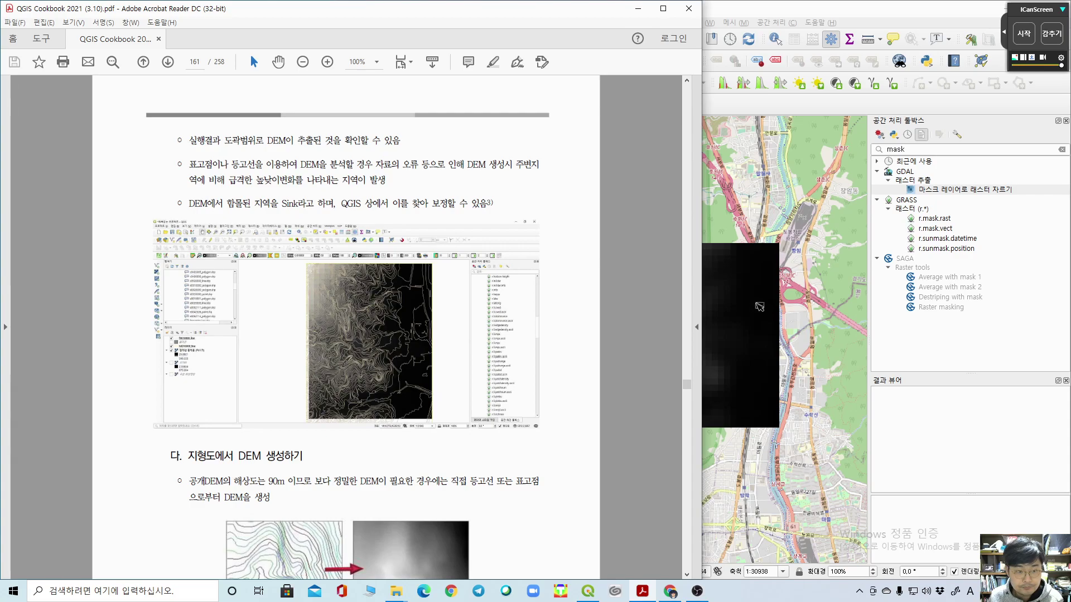
drag(192, 139, 400, 141)
drag(191, 164, 397, 183)
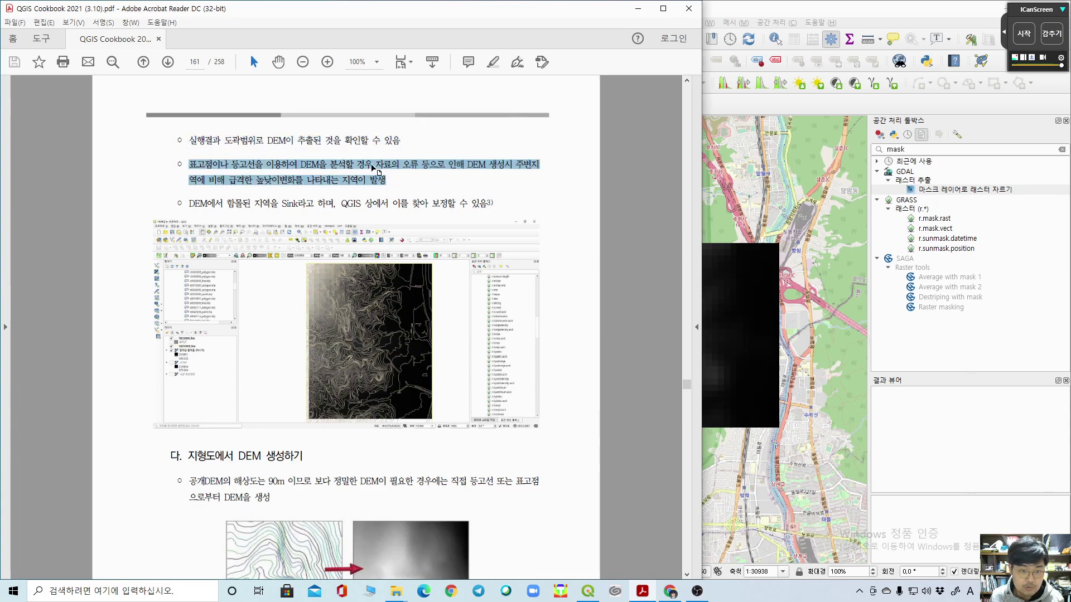
click(436, 169)
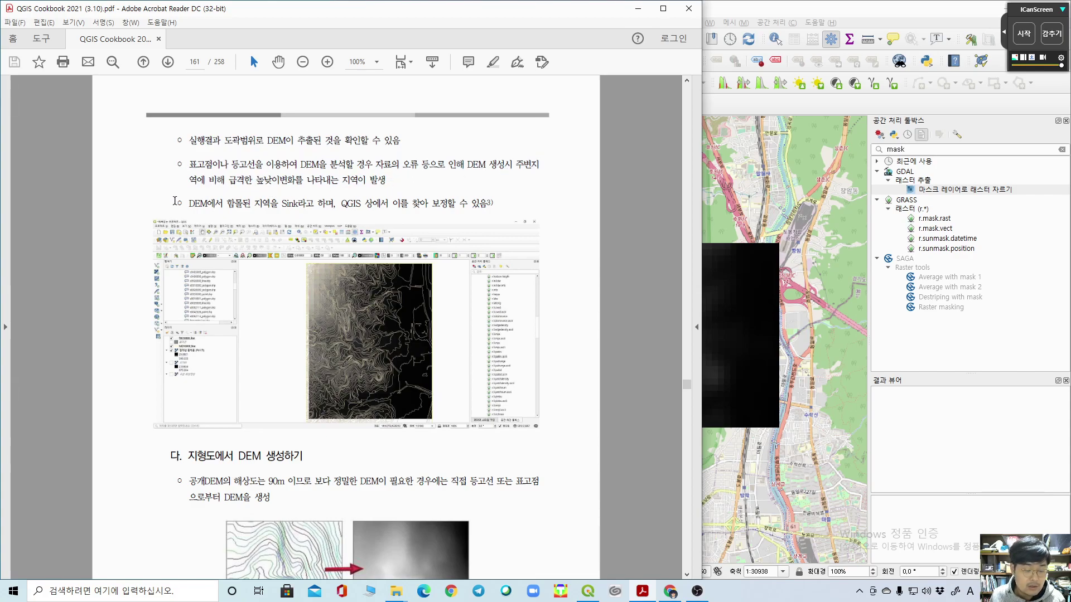
drag(181, 204, 495, 207)
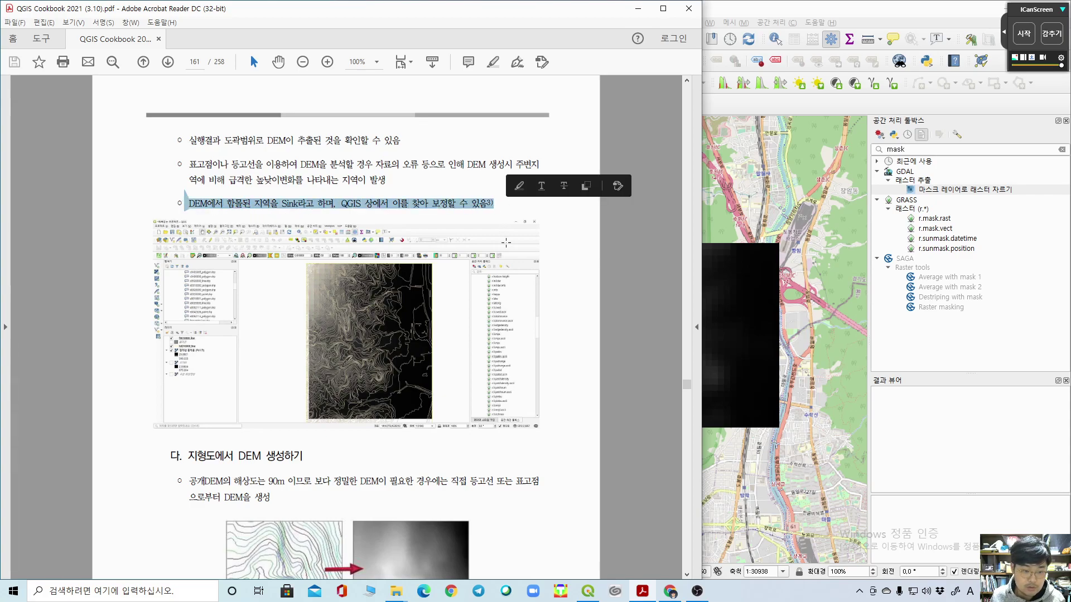
click(551, 471)
Step: Switch back to QGIS and add the contour layer N3L_F0010000.shp over the clipped DEM
click(786, 5)
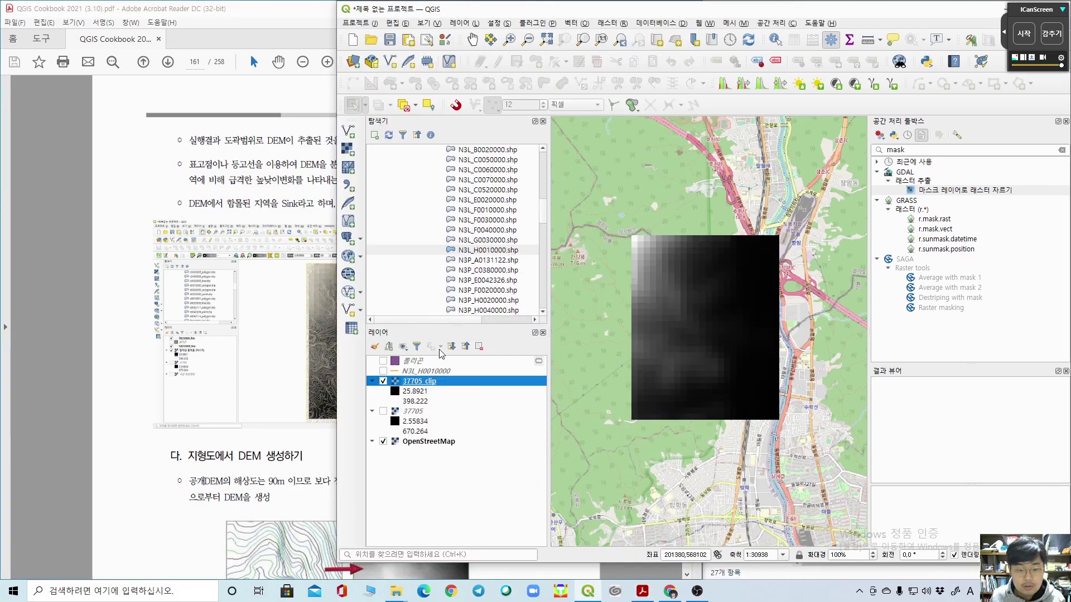
double_click(500, 211)
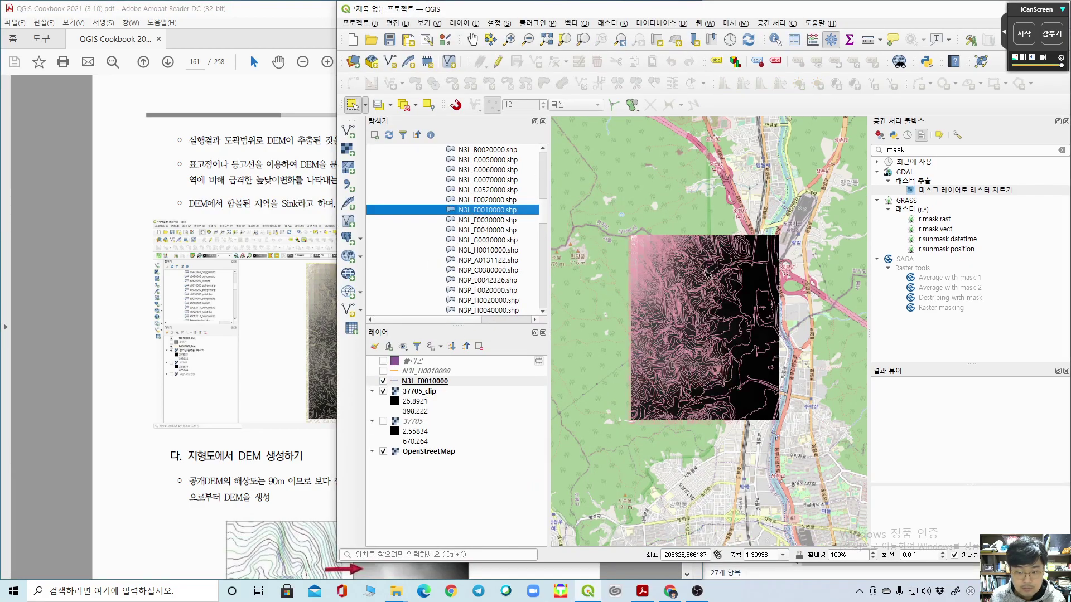
scroll(707, 274, up, 1)
scroll(629, 355, up, 1)
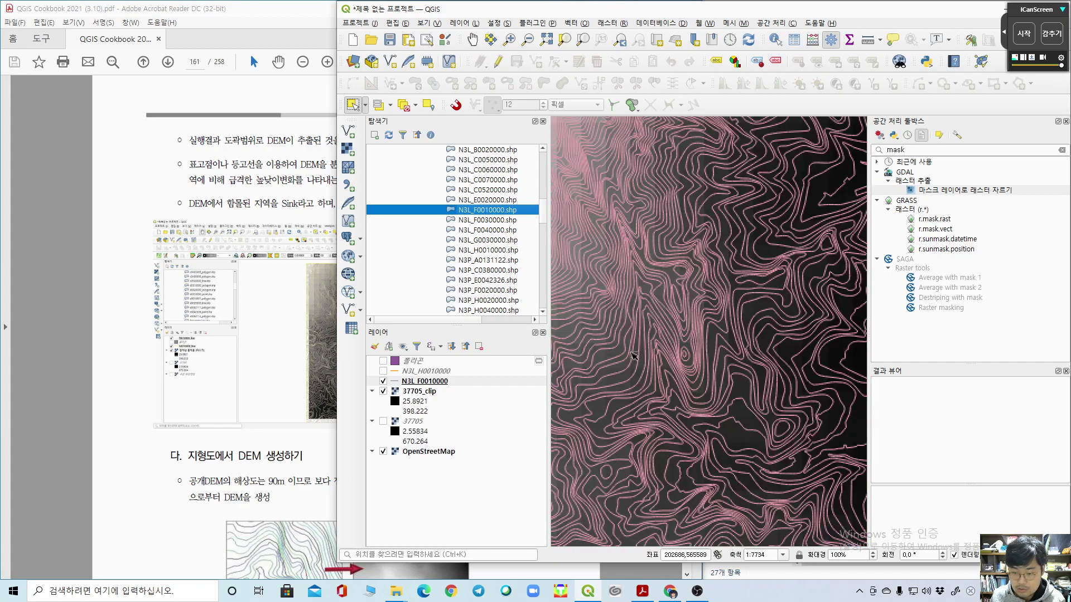
scroll(629, 354, down, 2)
scroll(575, 424, up, 1)
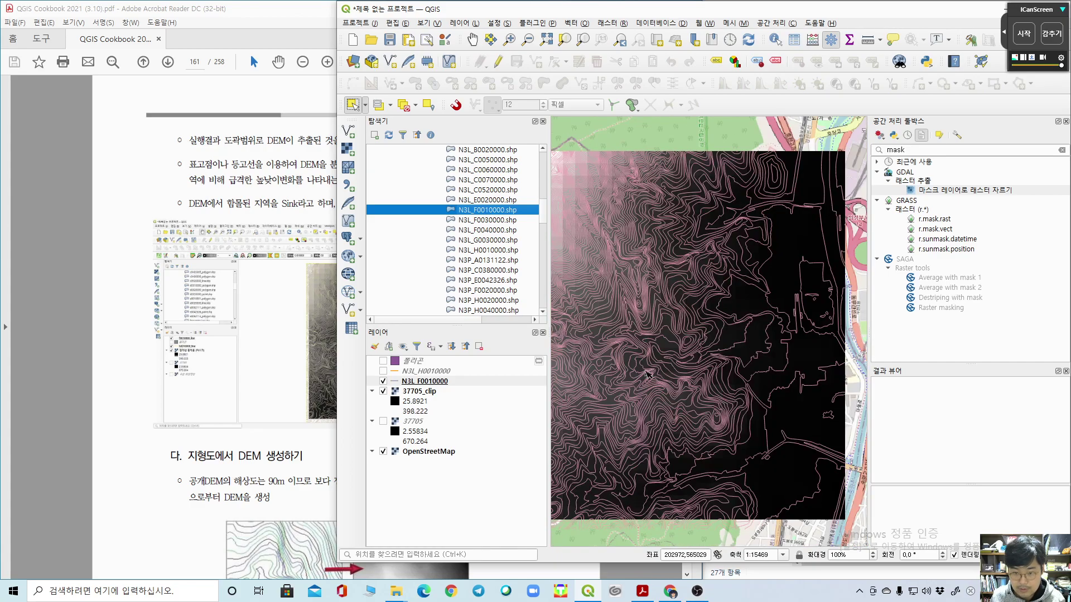
Step: Read the Cookbook section on generating a DEM from a topographic map, highlighting the mention of the public DEM
click(23, 376)
scroll(113, 323, down, 2)
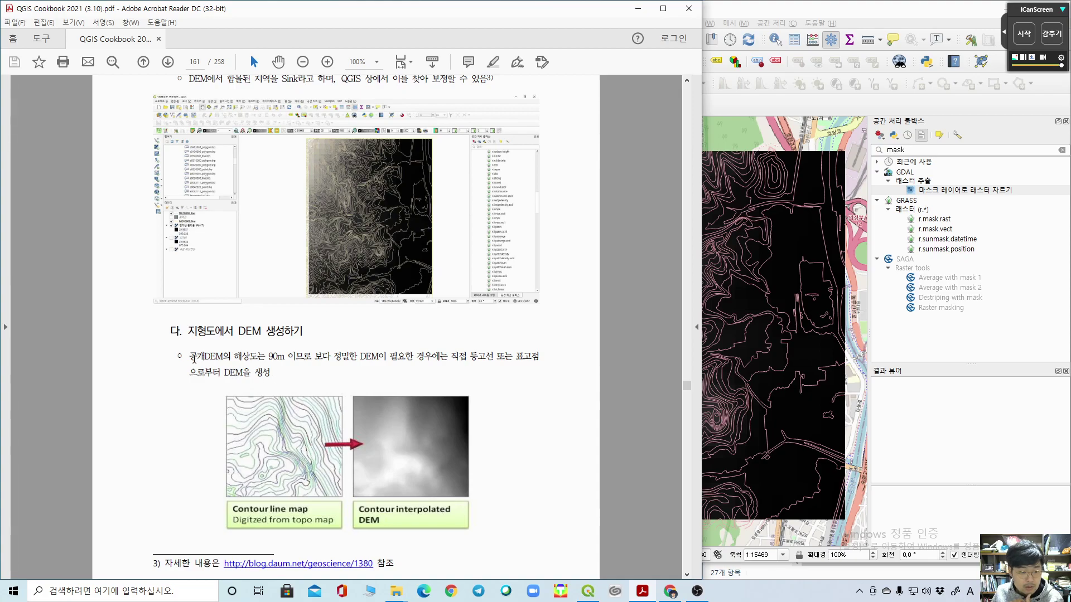
drag(213, 358, 229, 360)
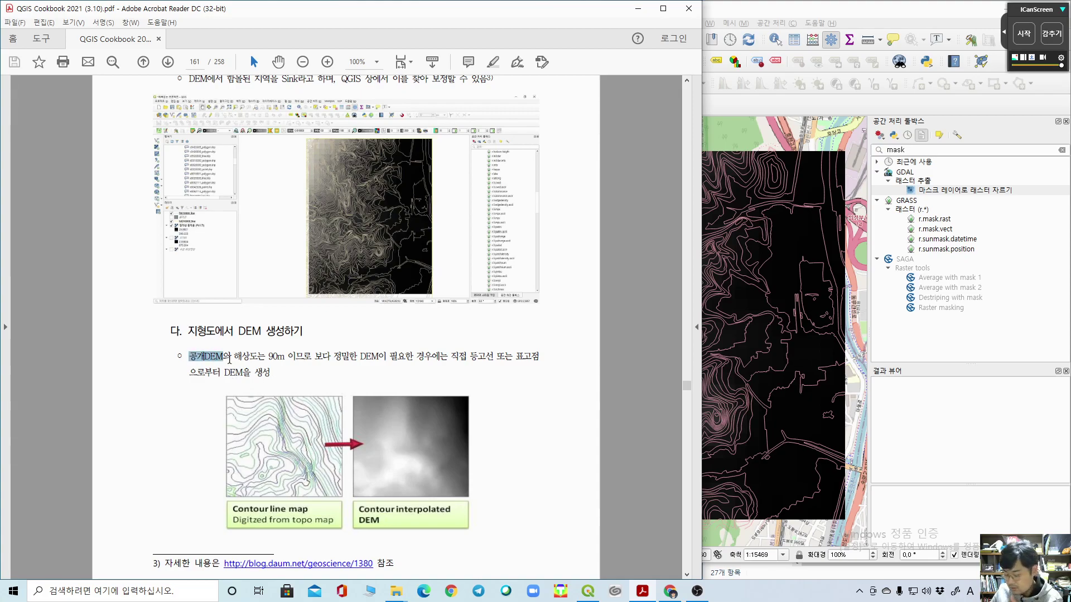
Step: Switch to QGIS and measure the width of one grid cell of the clipped DEM along its northern edge
click(862, 6)
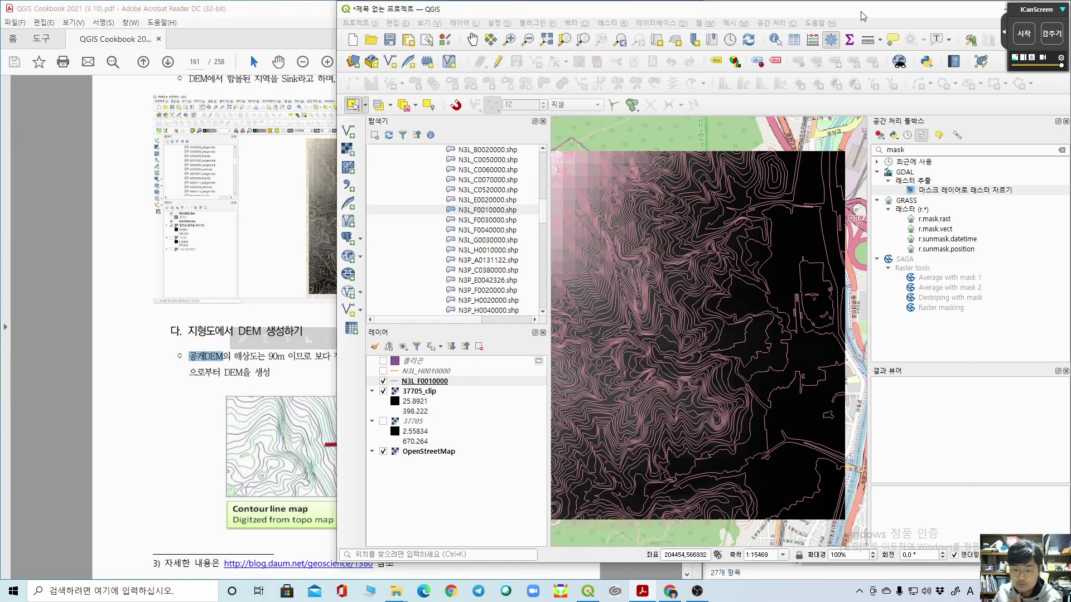
scroll(571, 140, up, 3)
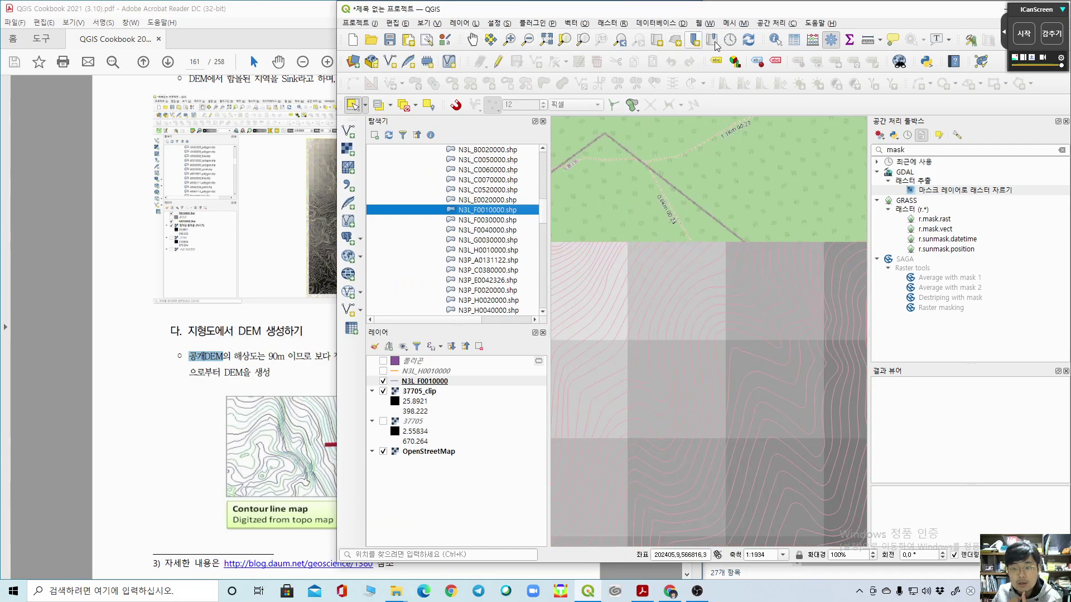
click(867, 40)
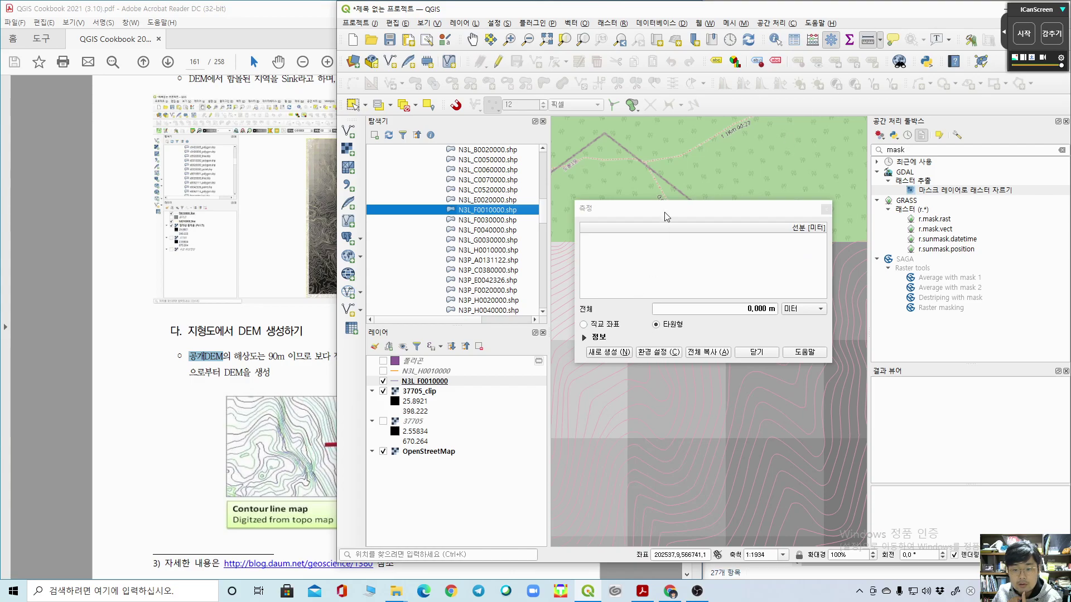
click(627, 242)
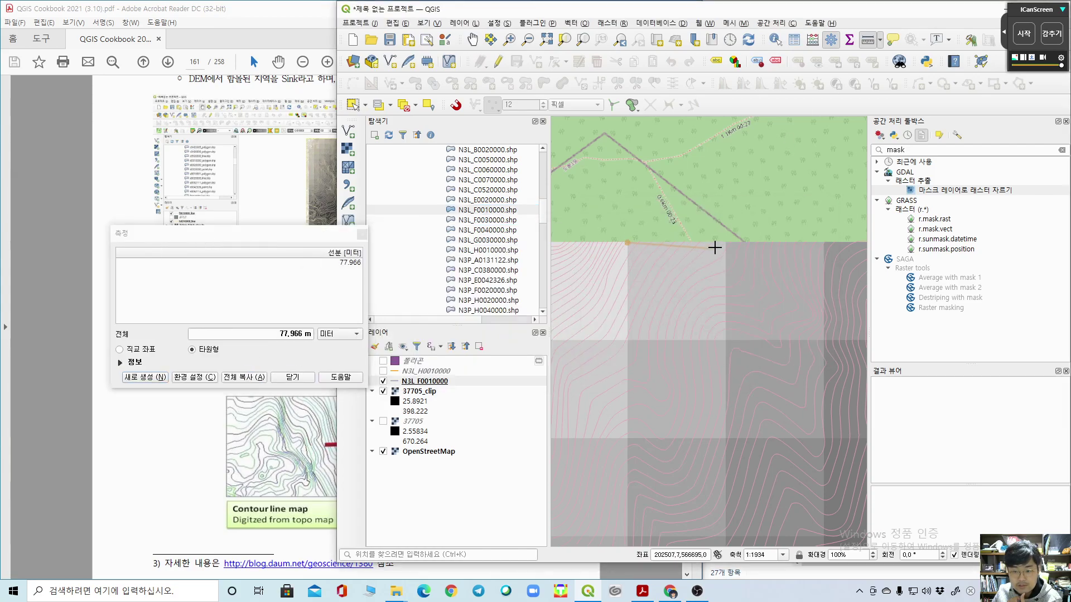
click(726, 241)
click(361, 233)
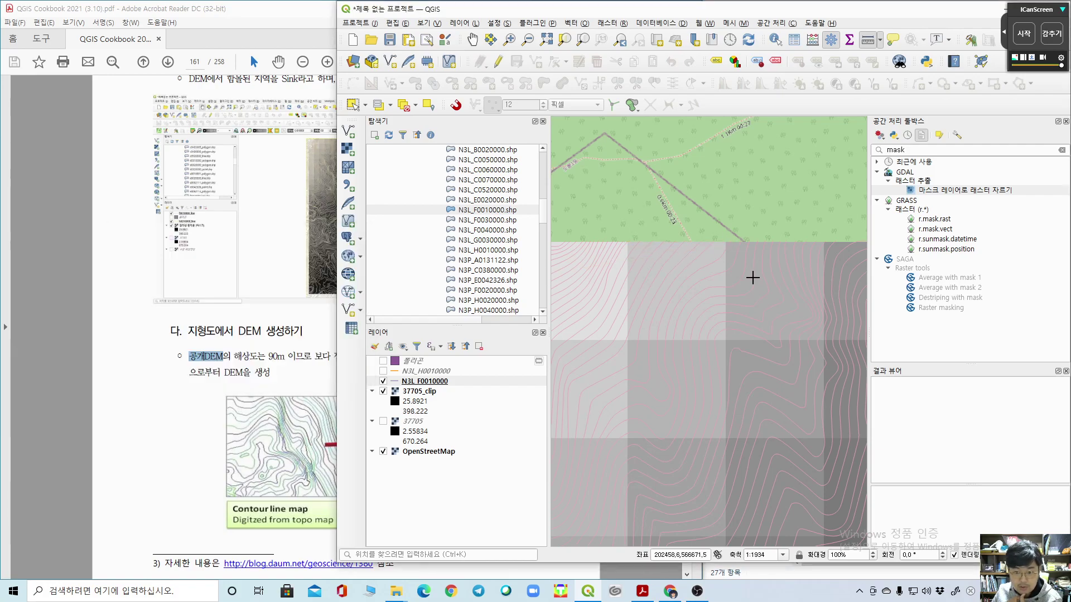
click(871, 41)
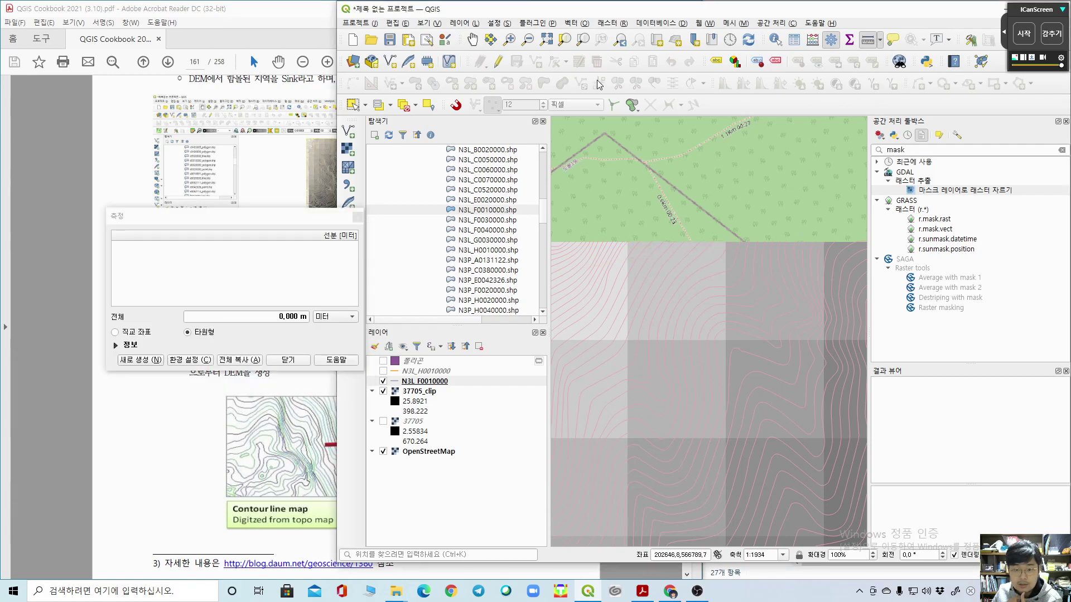
click(358, 216)
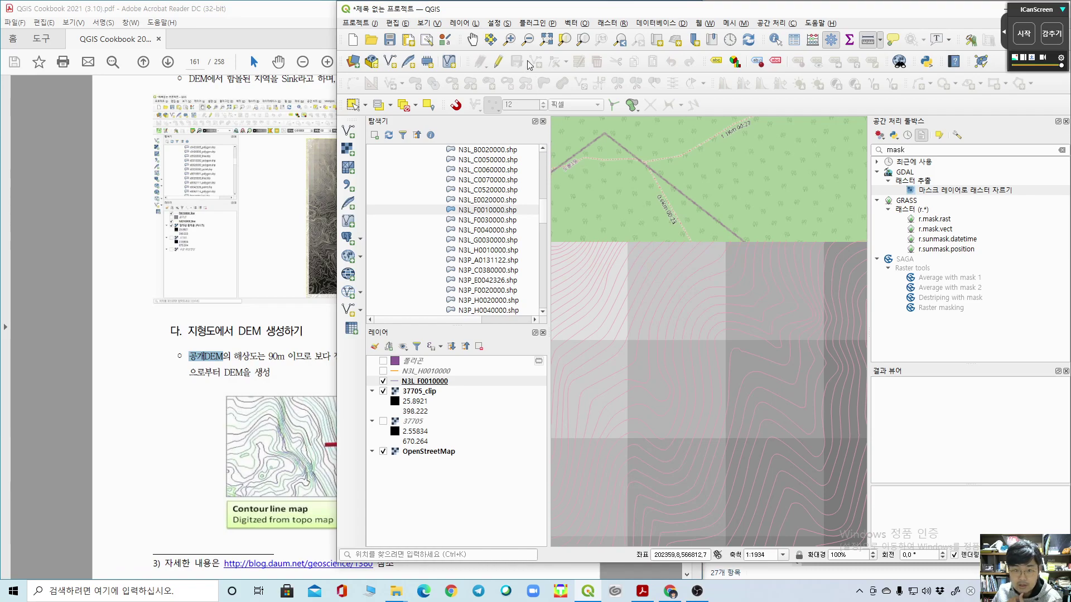
Step: Switch to the QGIS Cookbook PDF and read page 162's instructions on TIN interpolation from the contour layer
click(86, 327)
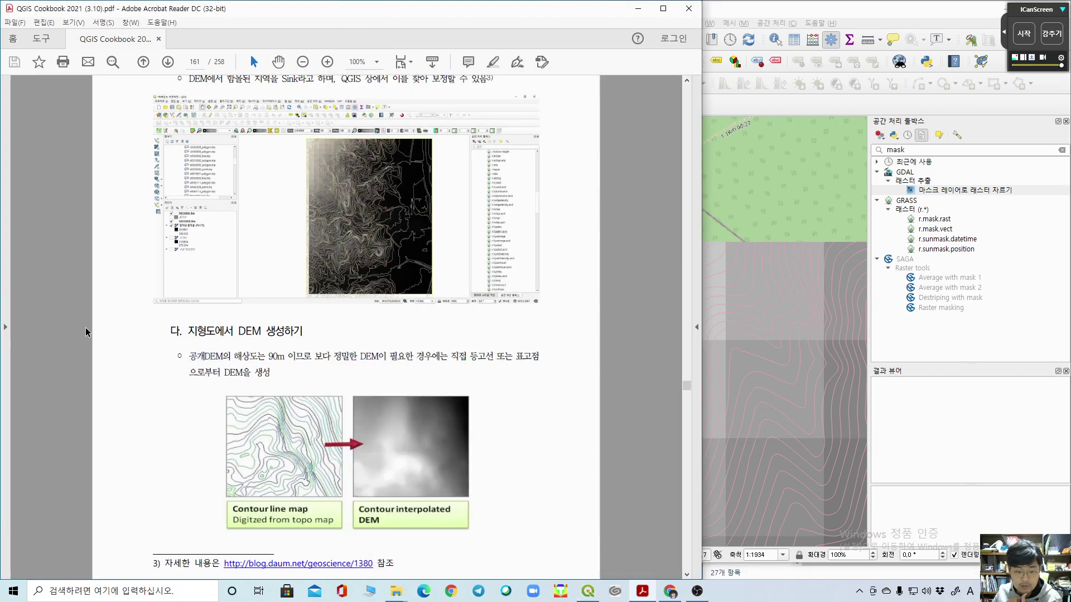
scroll(82, 317, down, 5)
scroll(82, 317, up, 5)
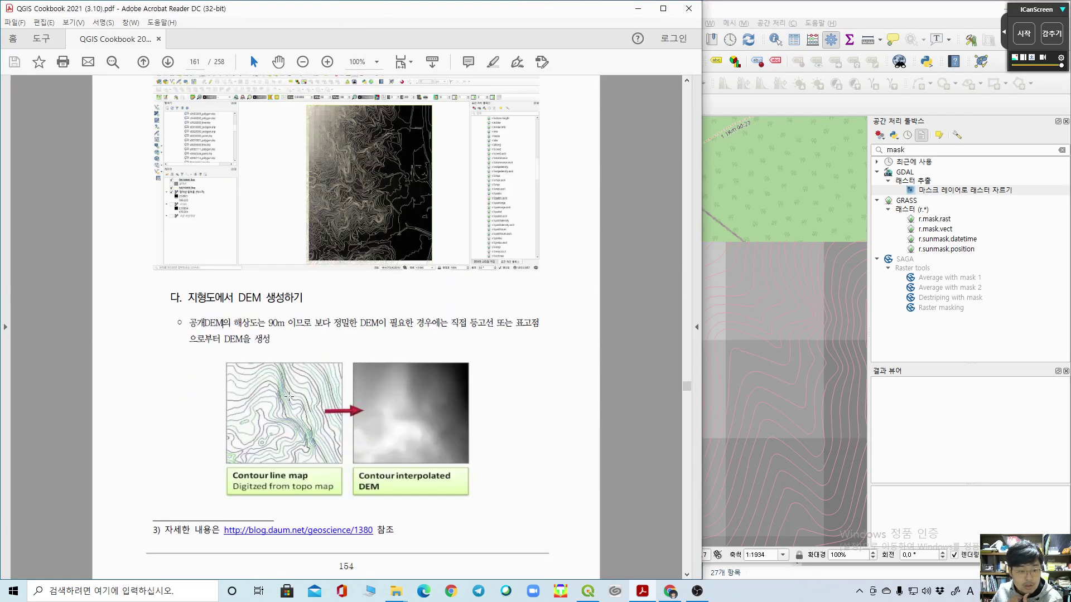
scroll(292, 386, down, 1)
scroll(292, 386, down, 7)
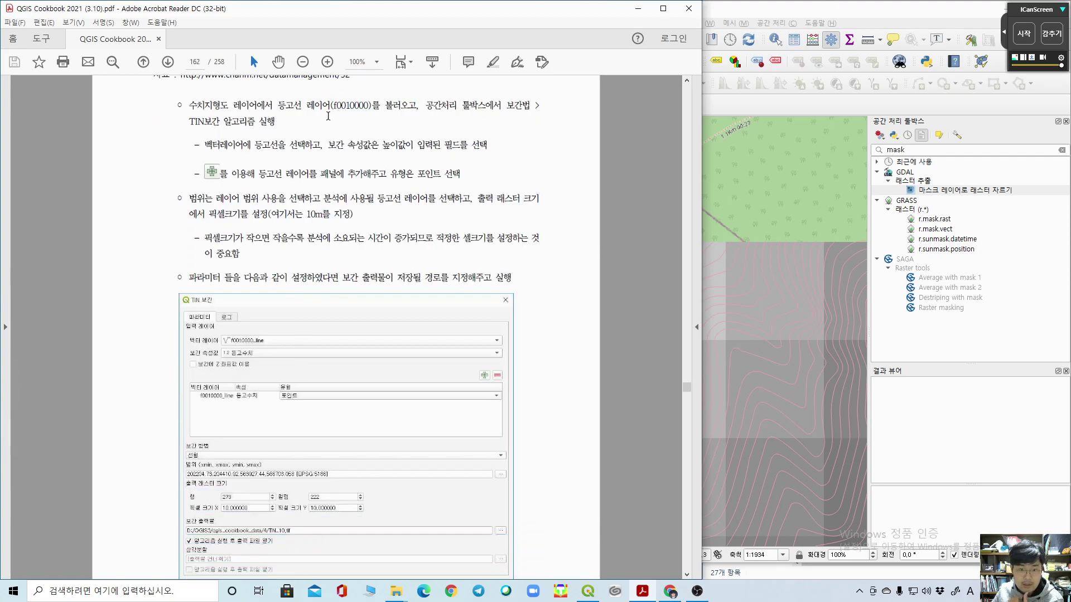
Step: Switch back to QGIS, hide the 37705_clip layer and zoom to the extent of the N3L_F0010000 contour layer
click(776, 13)
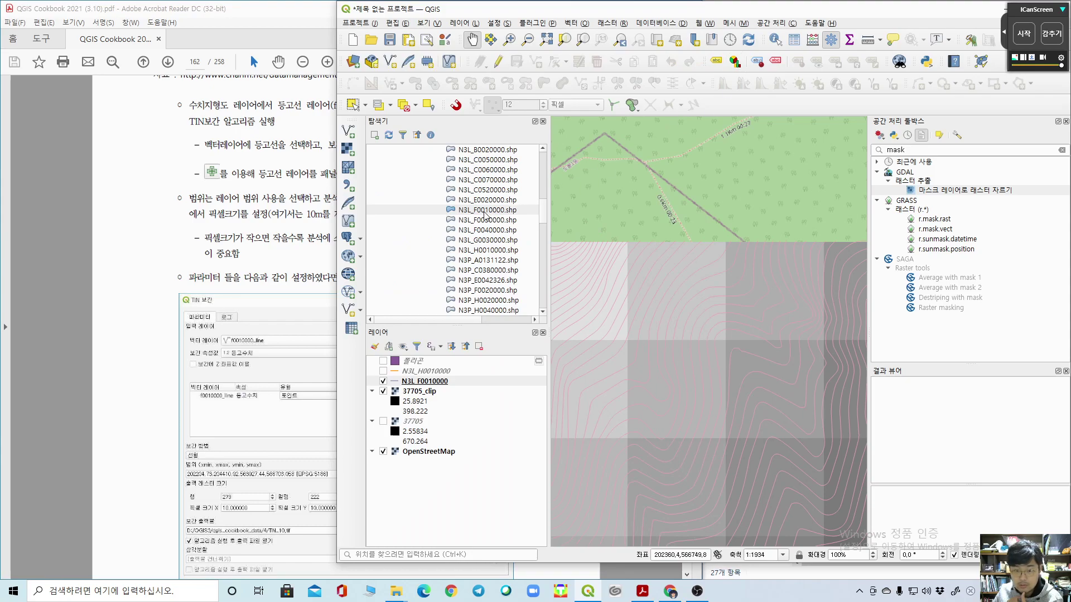
click(487, 210)
click(429, 383)
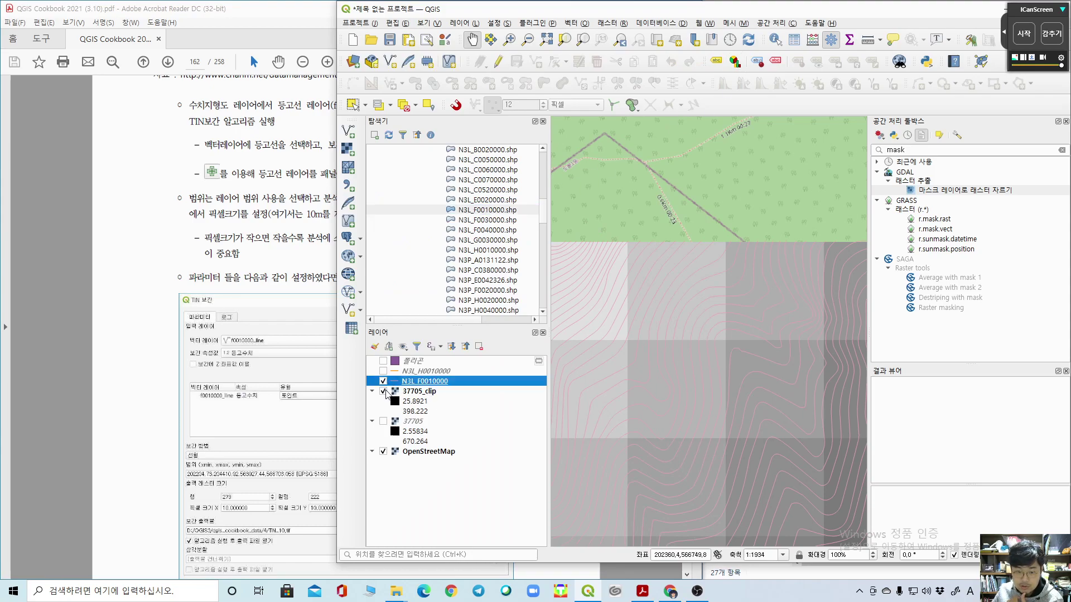
click(383, 391)
right_click(412, 382)
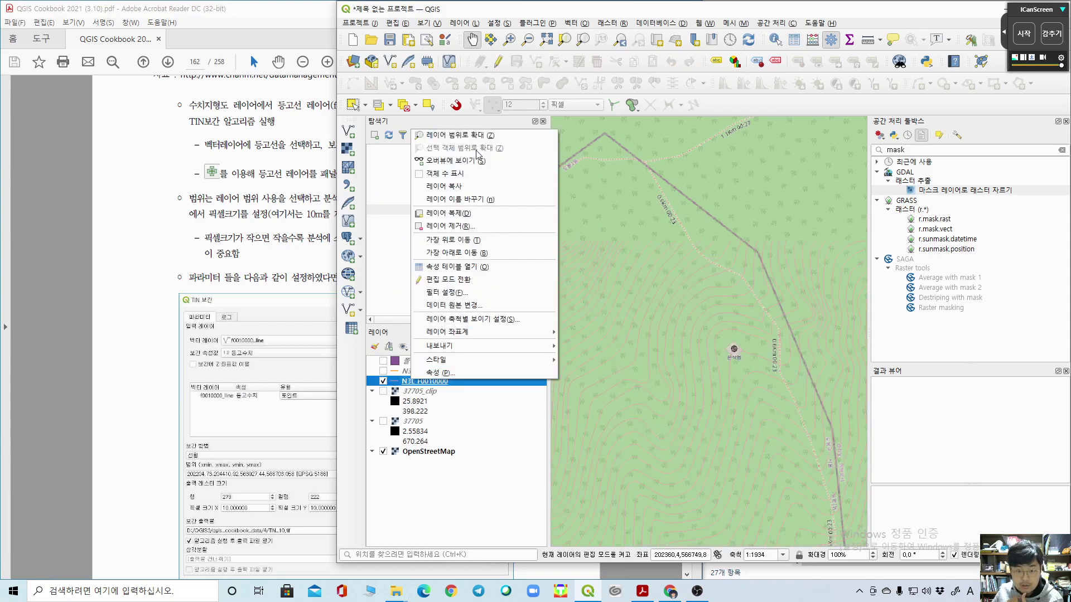
click(481, 137)
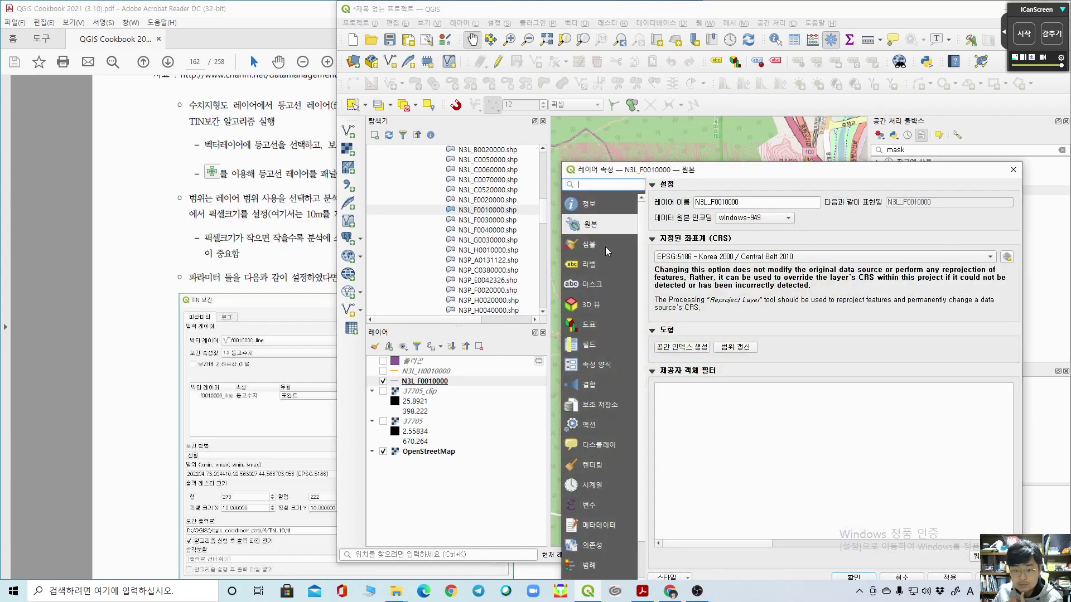
Step: Recolour the simple line symbol of the N3L_F0010000 contour layer to grey
click(589, 244)
click(915, 214)
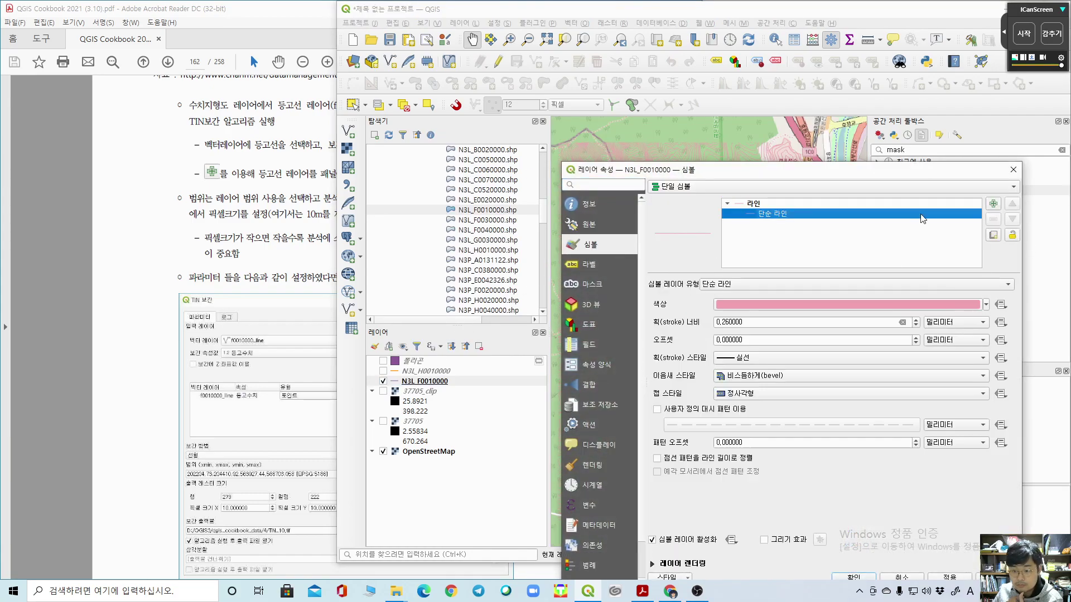
click(986, 305)
drag(753, 386, 730, 397)
click(985, 526)
click(950, 578)
click(869, 578)
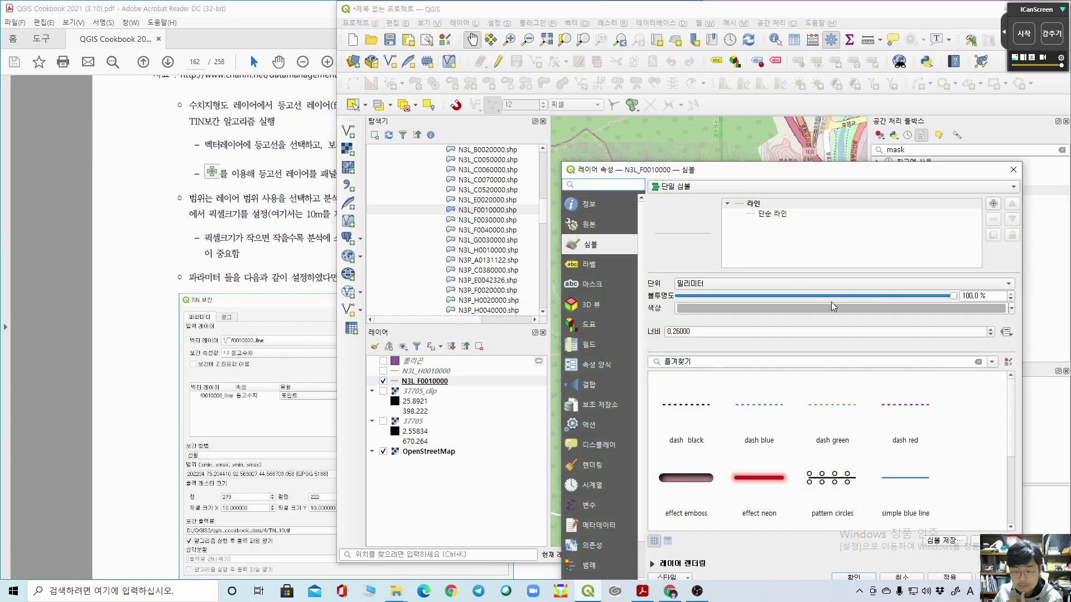
Step: Set the N3L_F0010000 contour line colour to black and the line width to 0.2 millimetres
click(1013, 310)
drag(724, 410, 692, 296)
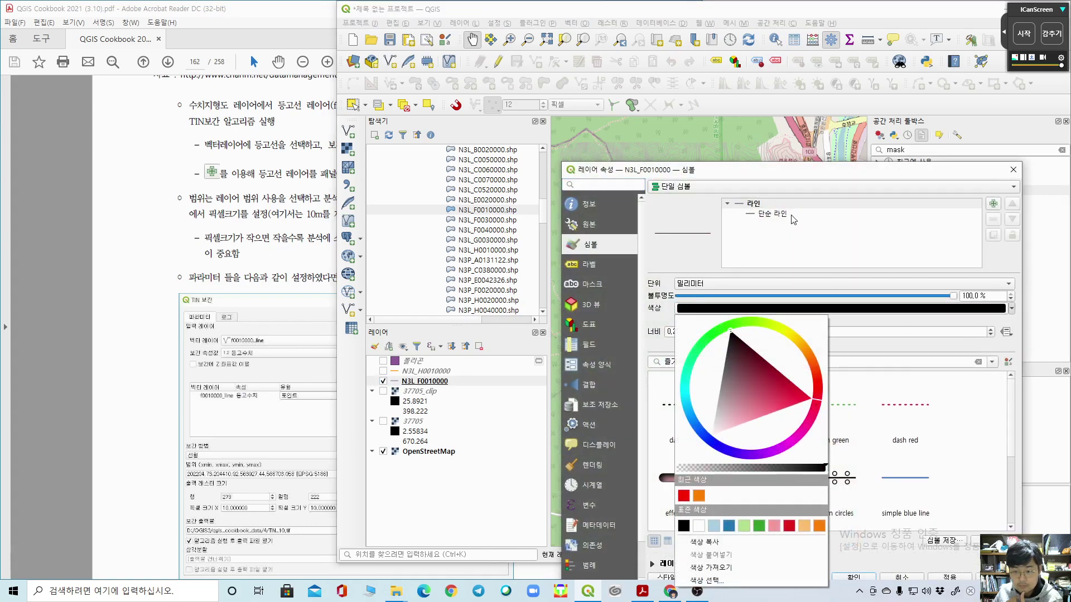
click(691, 246)
double_click(738, 333)
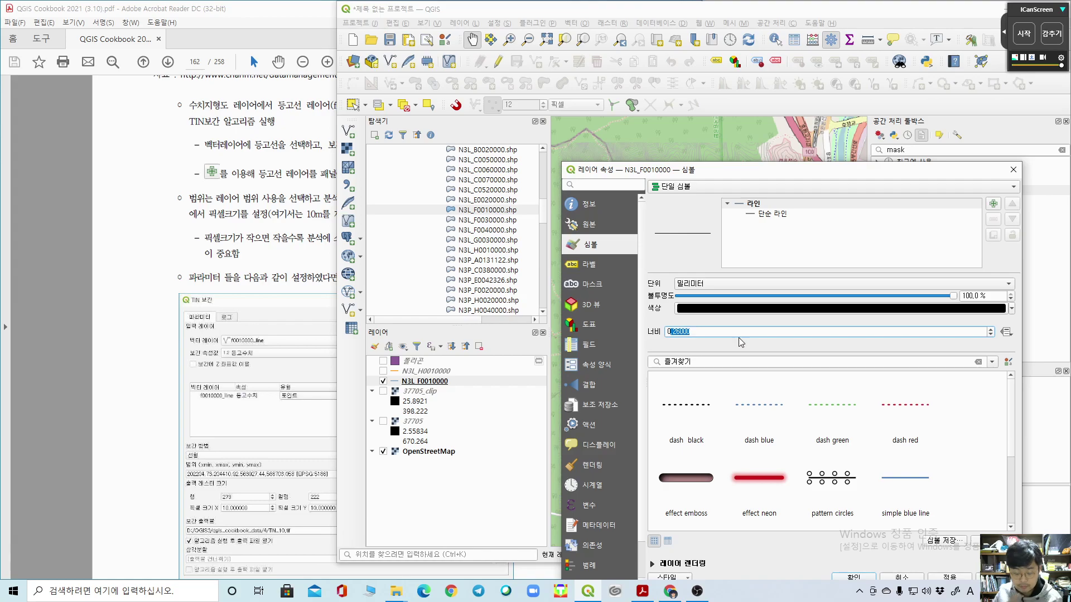
text(2)
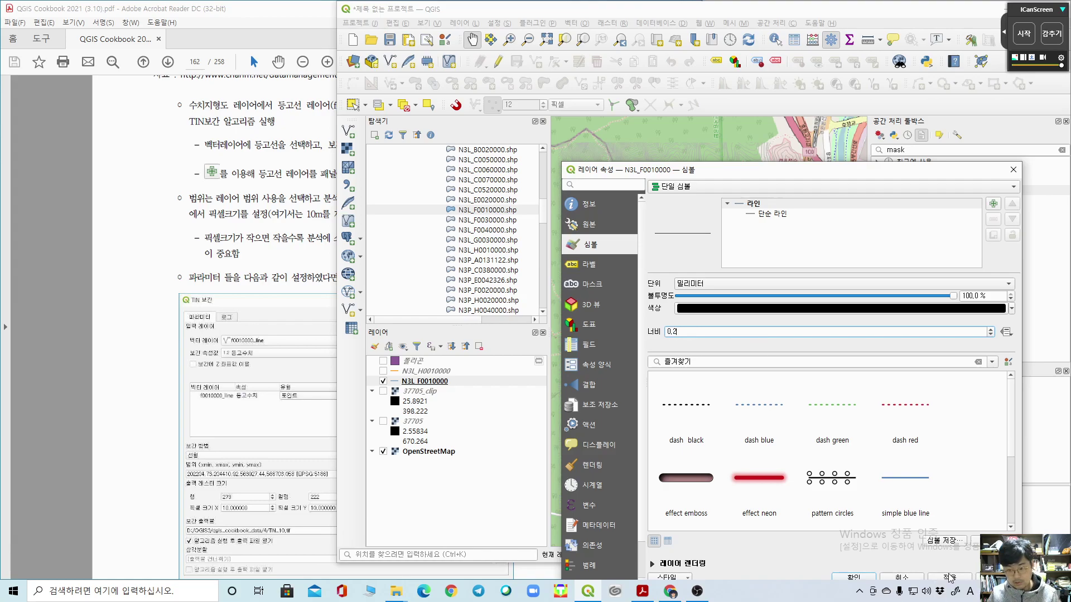
click(848, 580)
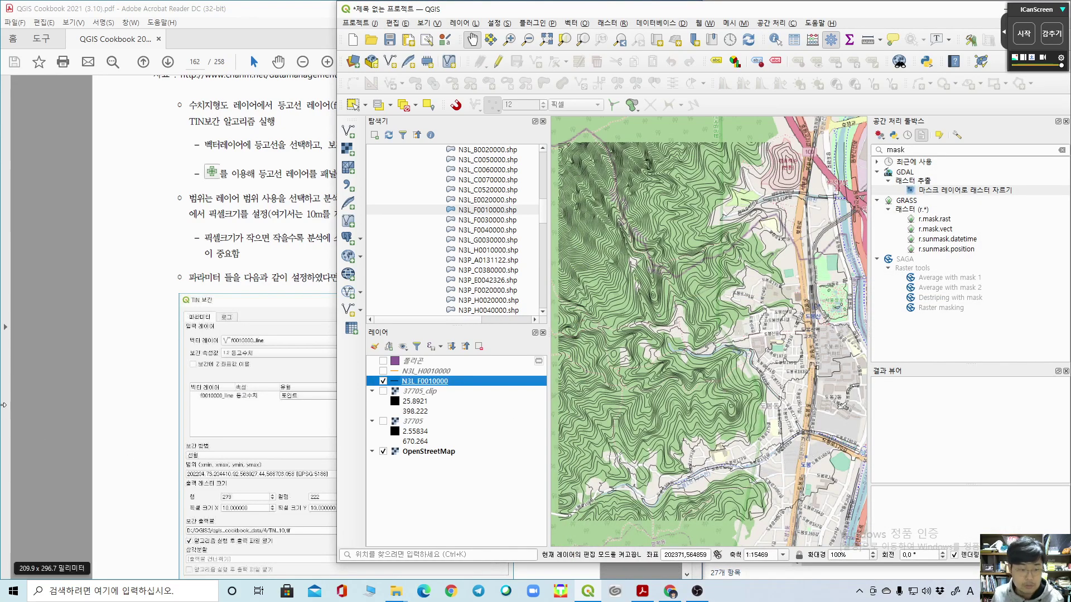
Step: Check the cookbook's TIN instructions, search the processing toolbox for "interpol" and open the TIN 보간 algorithm
click(54, 234)
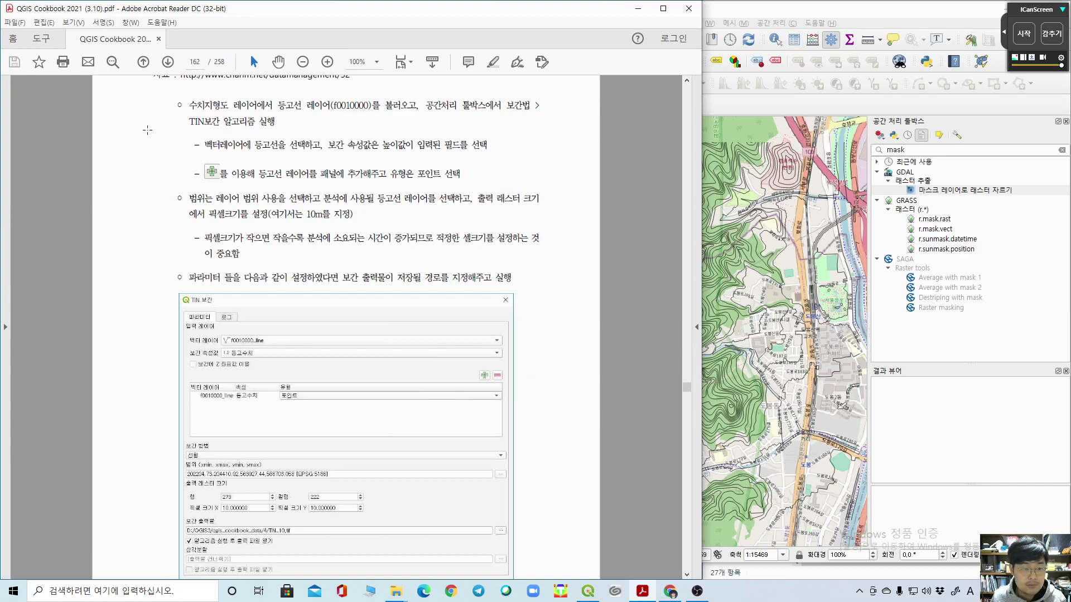
click(949, 150)
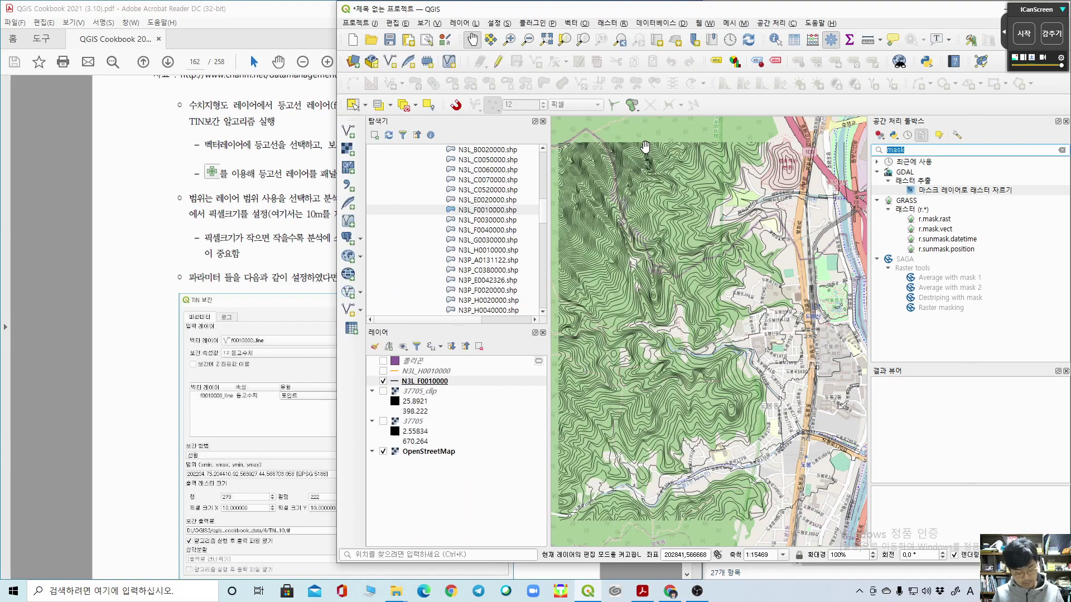
text(interpol)
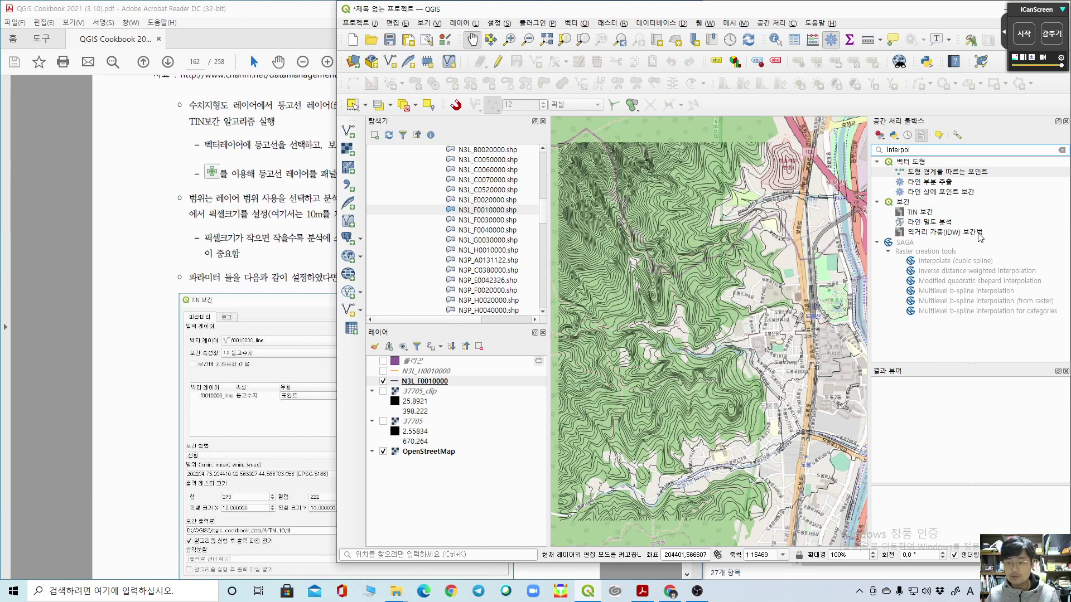
click(922, 212)
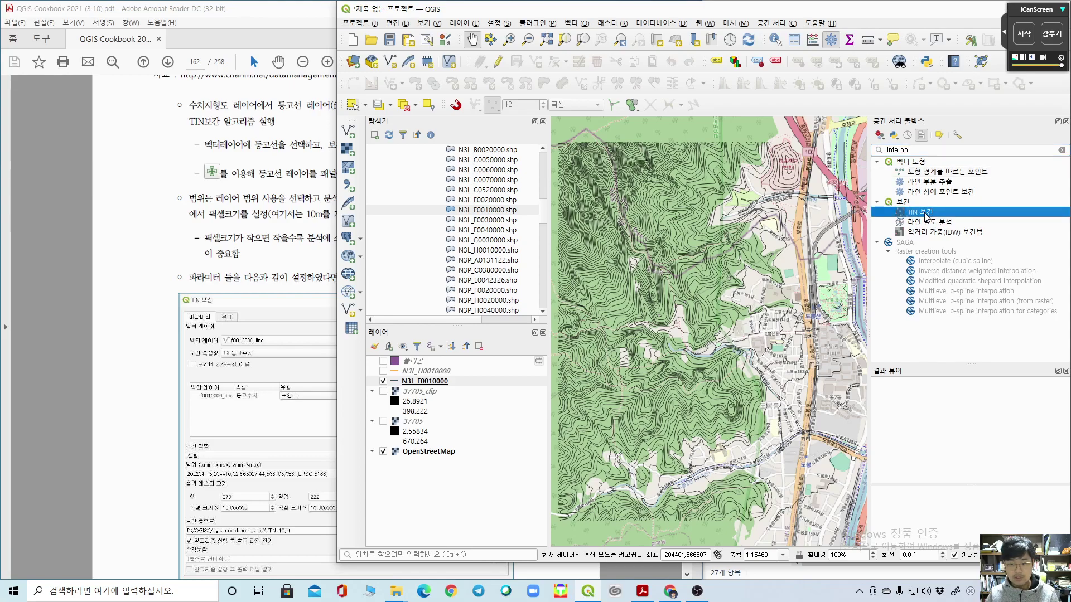
double_click(925, 215)
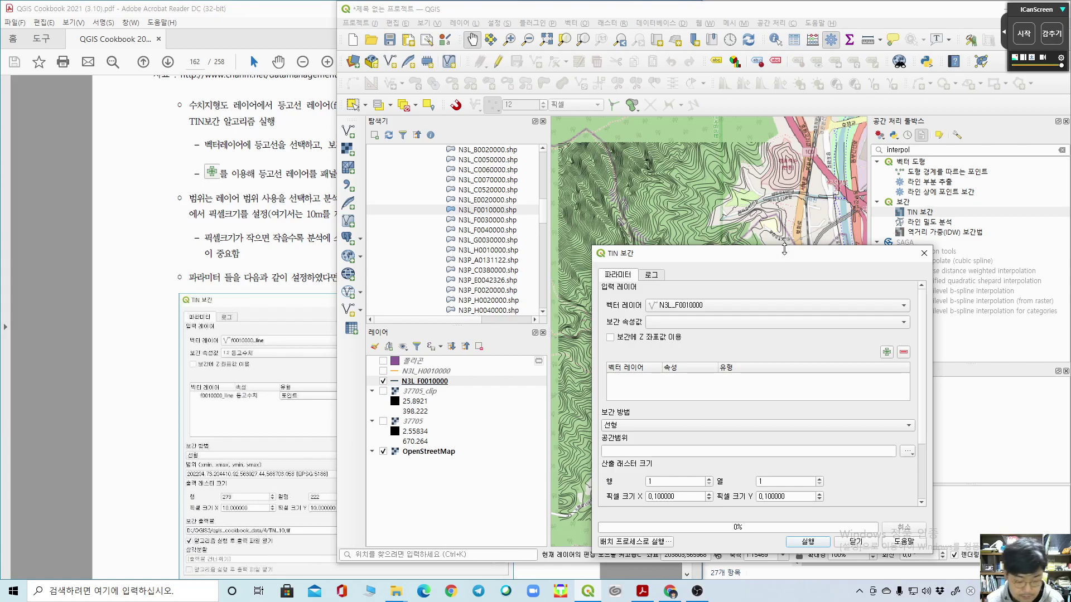
Step: Sketch a network of connected triangles over the map with the annotation pen and clear the drawing
click(1024, 33)
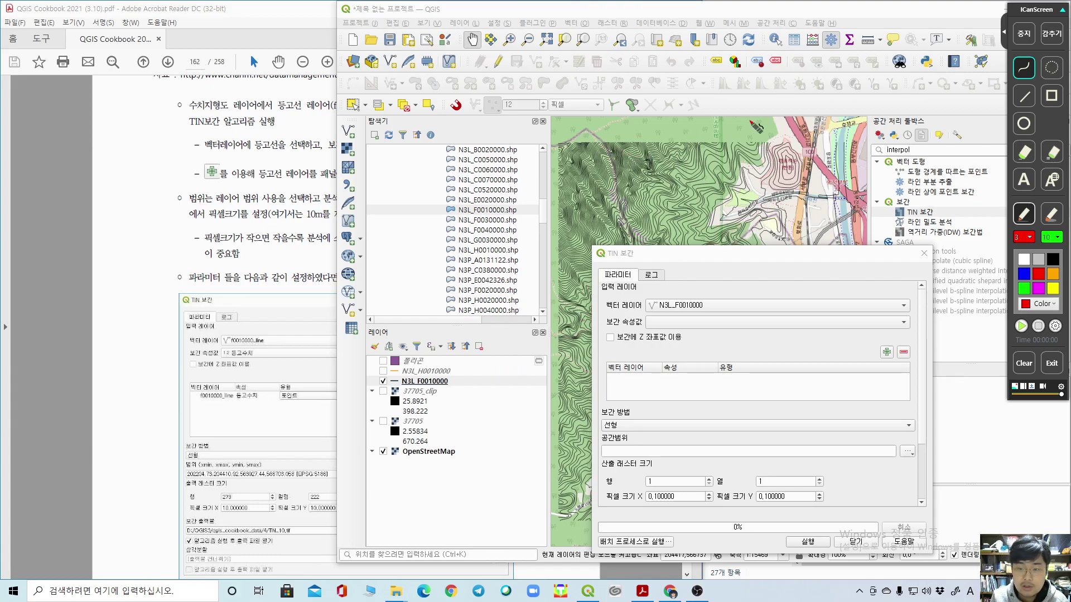
mouse_move(774, 88)
mouse_down()
mouse_move(717, 125)
mouse_move(725, 134)
mouse_move(771, 96)
mouse_move(760, 146)
mouse_up()
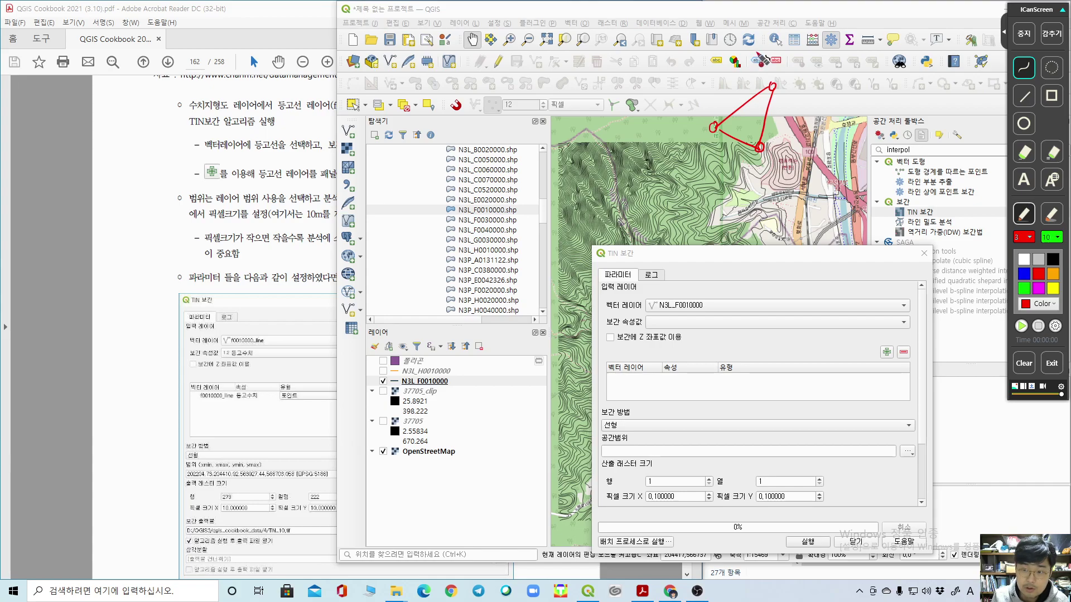
mouse_move(697, 66)
mouse_down()
mouse_move(713, 128)
mouse_move(720, 75)
mouse_move(772, 84)
mouse_up()
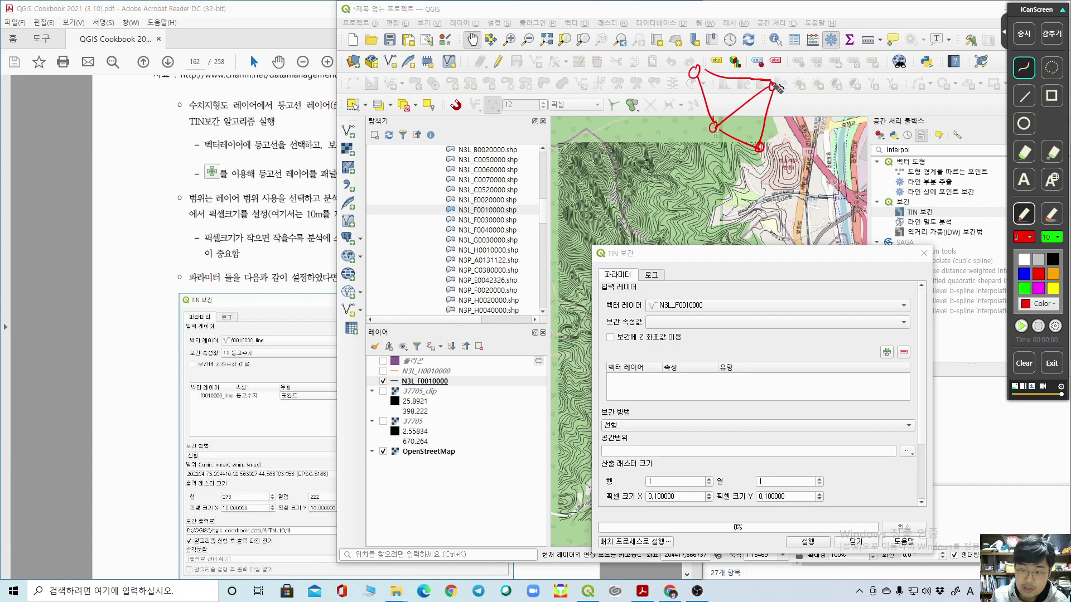
drag(833, 31, 830, 37)
mouse_move(707, 70)
mouse_down()
mouse_move(826, 38)
mouse_move(830, 47)
mouse_move(775, 88)
mouse_up()
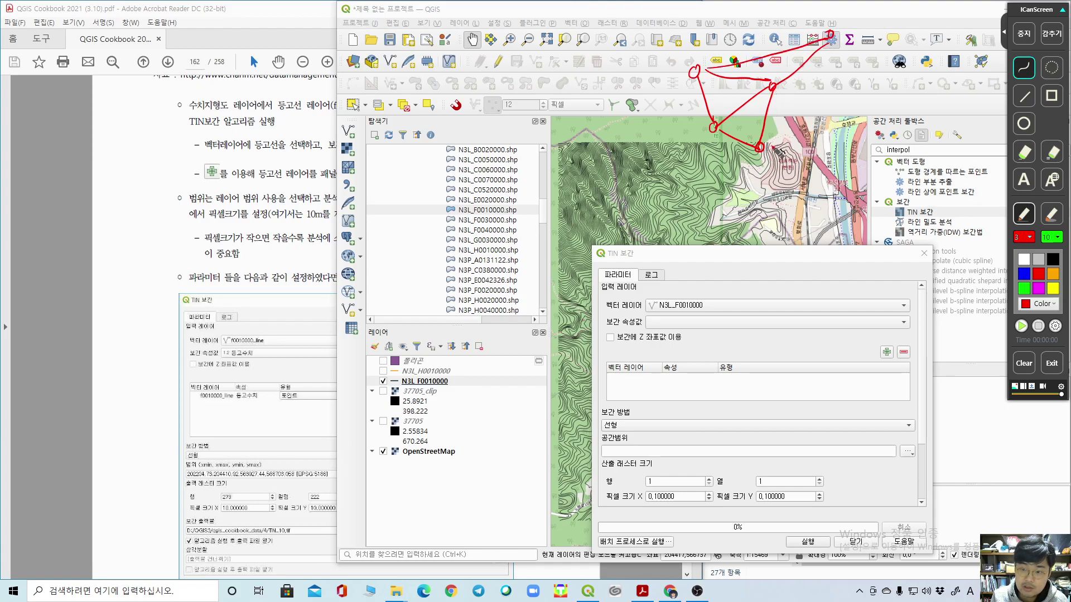
drag(768, 147, 830, 52)
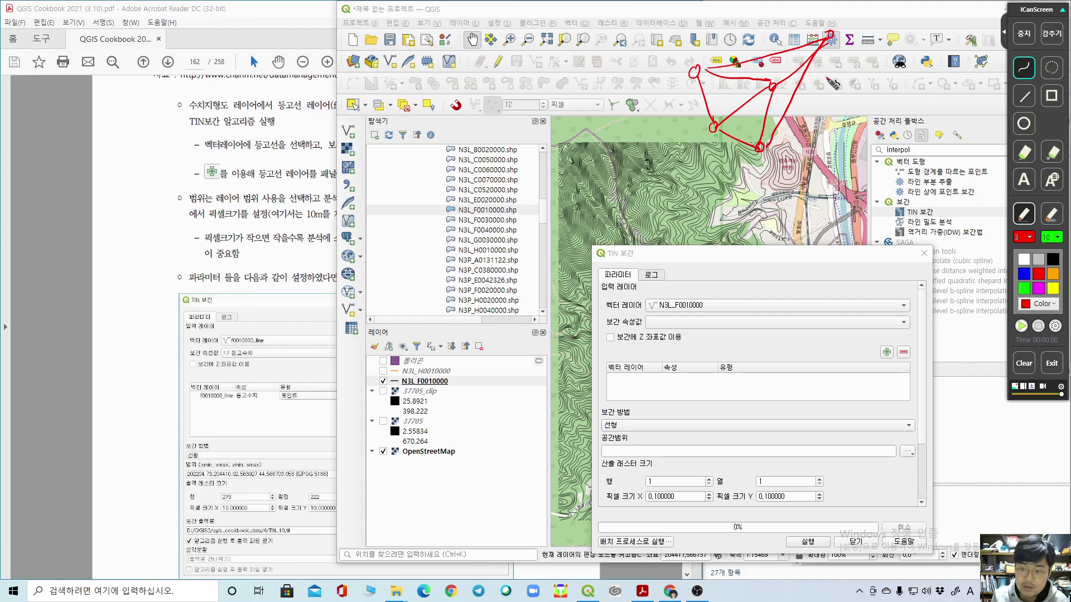
drag(765, 147, 878, 134)
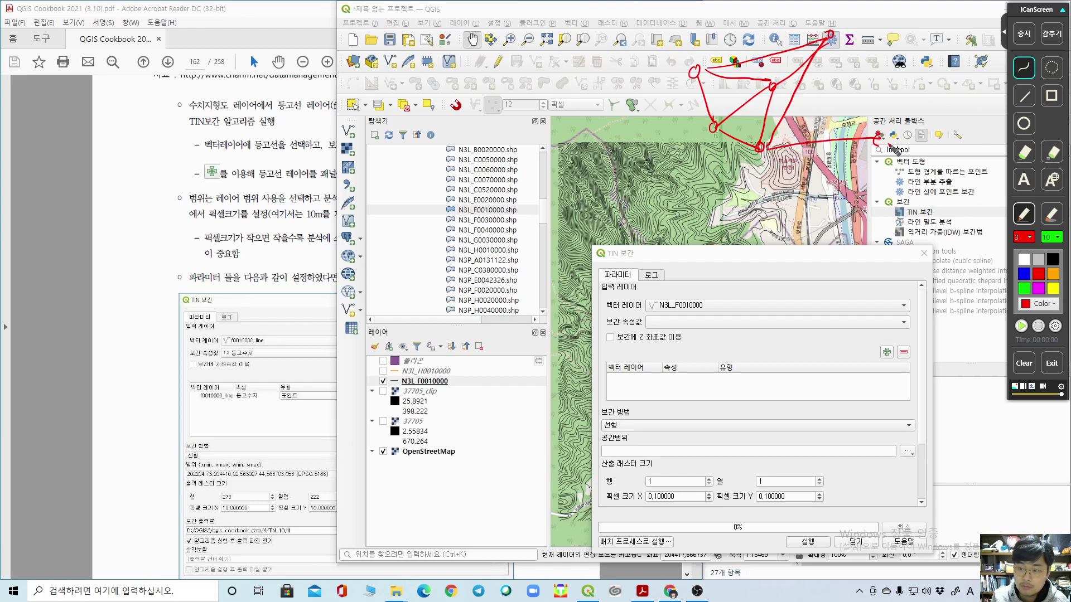
drag(832, 41, 881, 135)
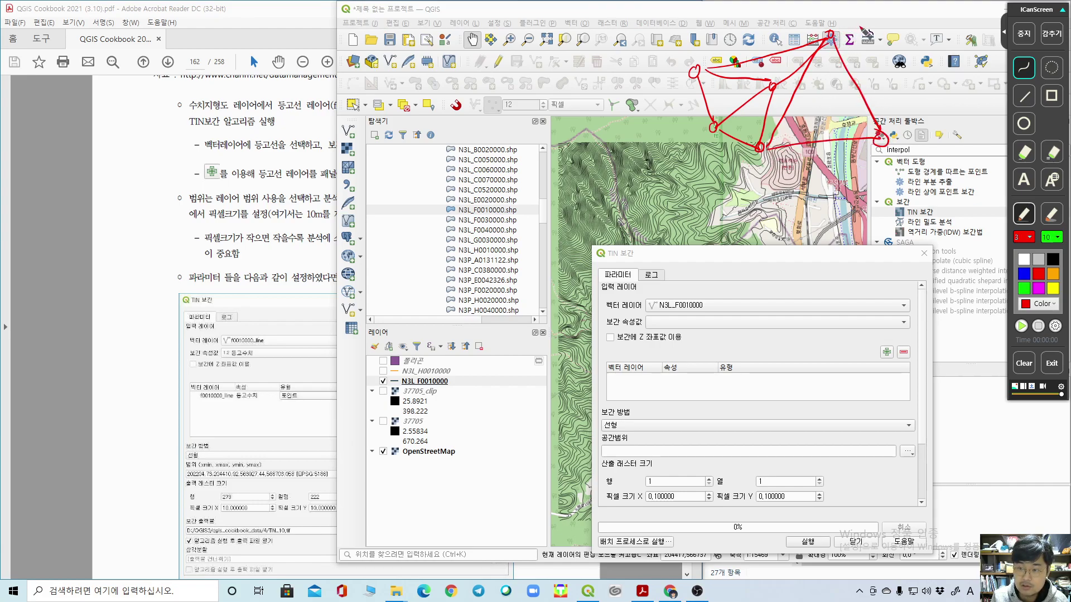
mouse_move(865, 17)
mouse_down()
mouse_move(851, 13)
mouse_move(872, 81)
mouse_up()
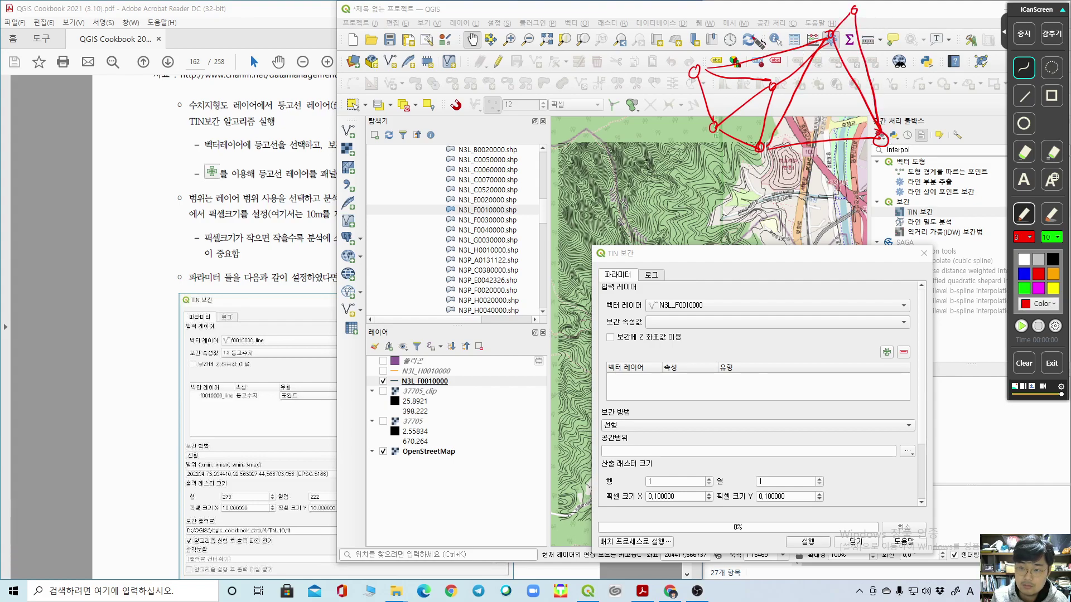
drag(742, 14, 830, 38)
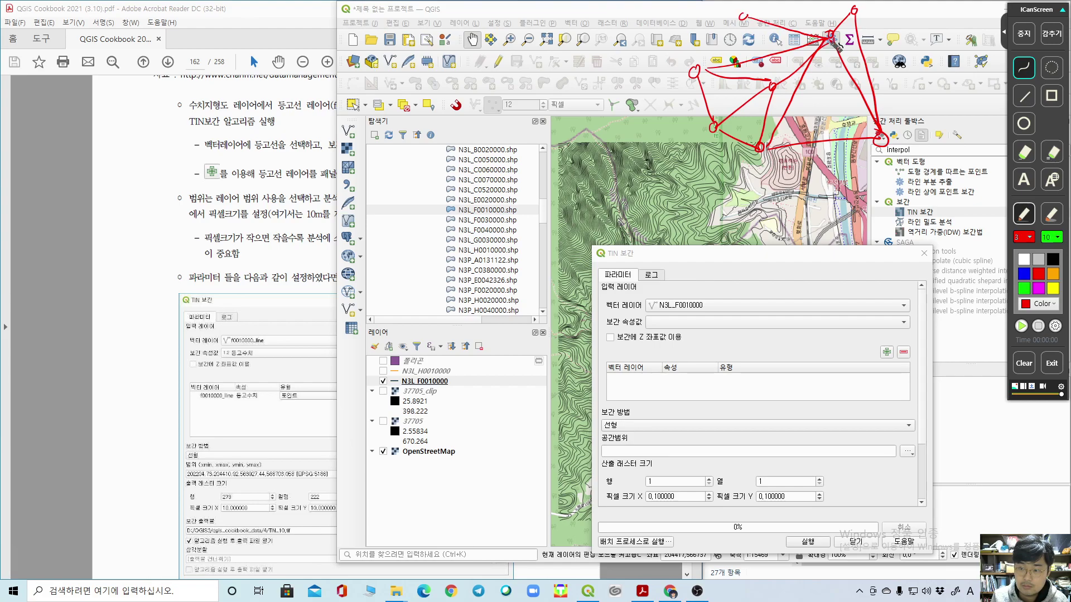
drag(751, 21, 706, 76)
drag(759, 18, 857, 10)
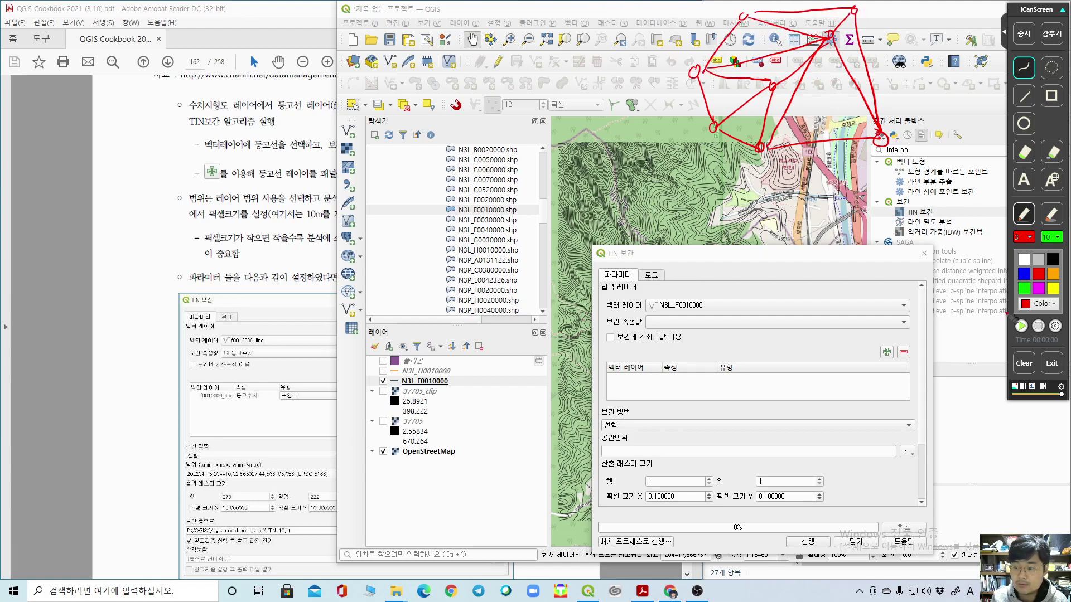
click(1024, 363)
click(1031, 31)
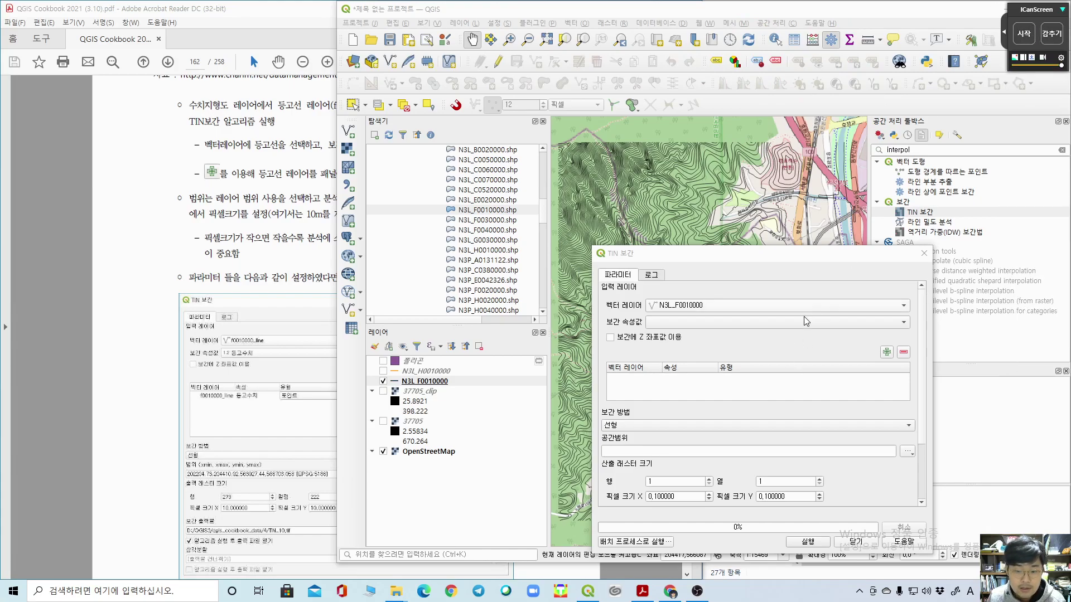
Step: Choose 등고수치 as the interpolation attribute of N3L_F0010000 and add the layer to the TIN inputs as 포인트
drag(714, 257, 700, 208)
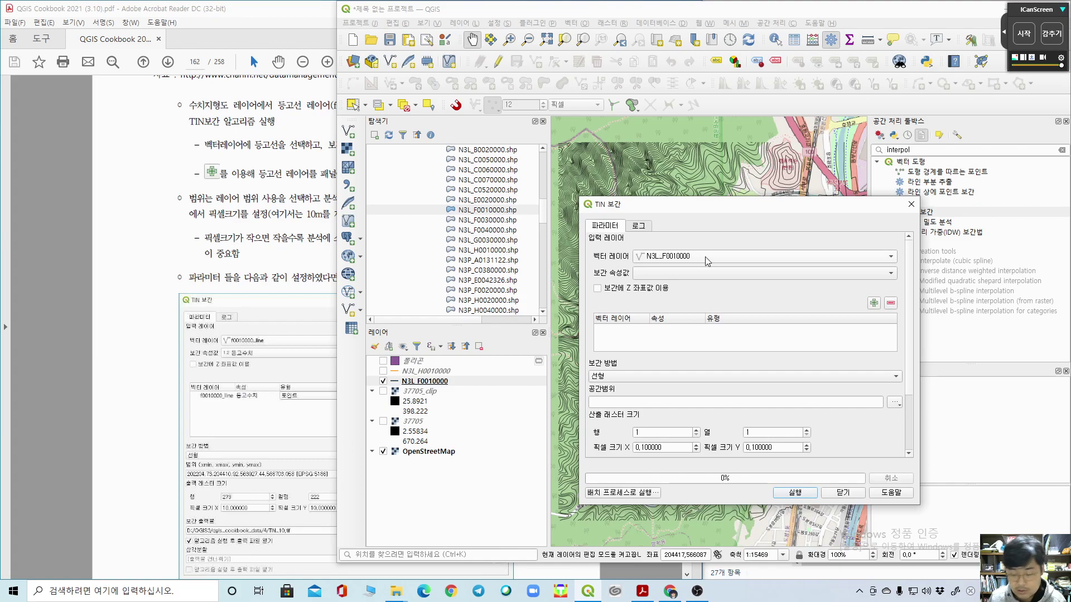
click(673, 273)
click(672, 274)
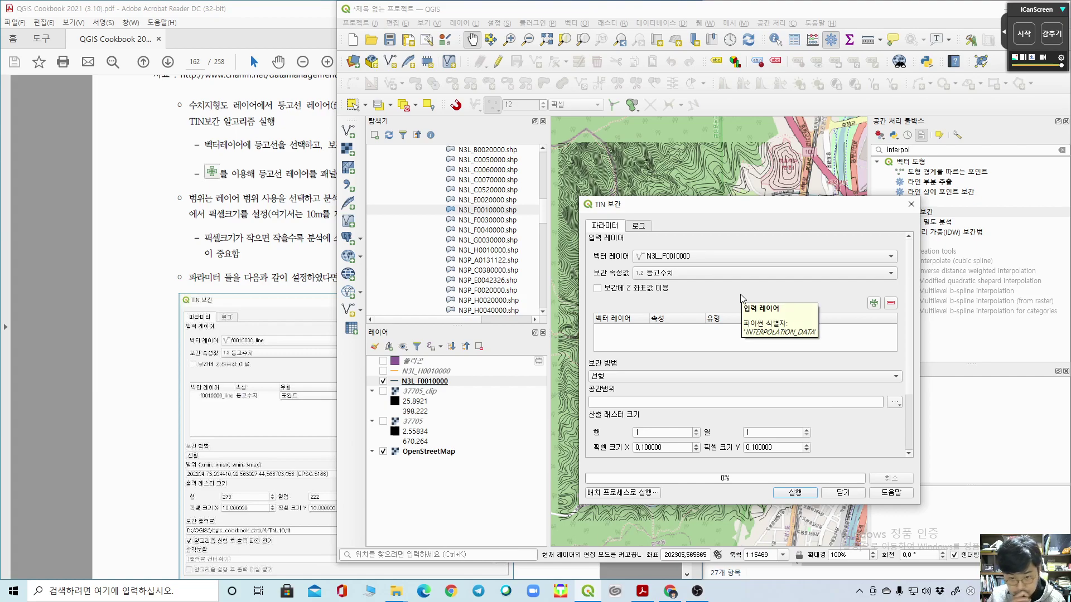
click(874, 303)
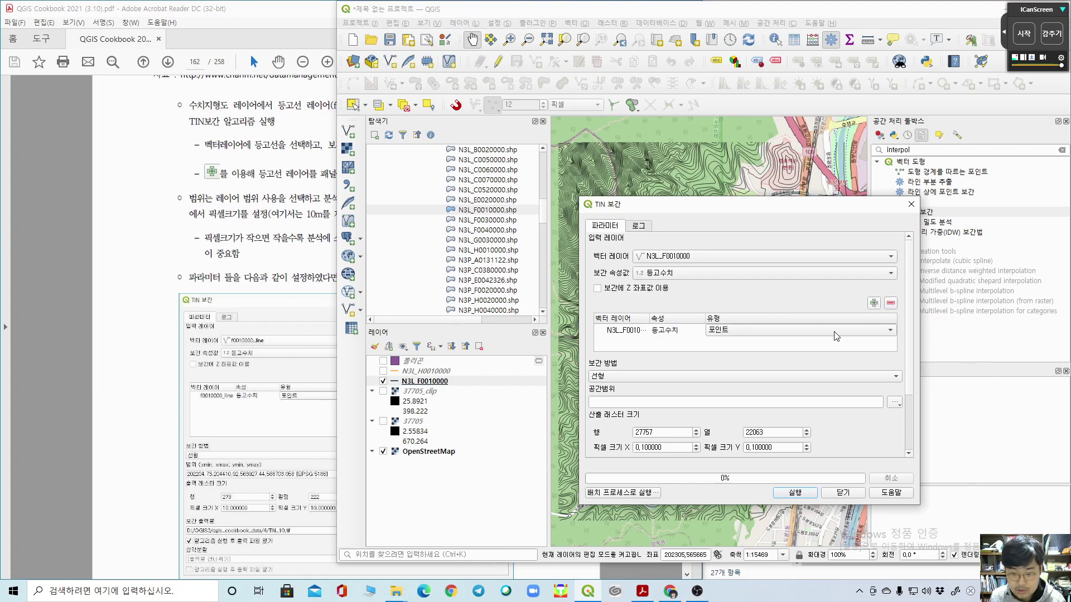
drag(789, 212, 817, 169)
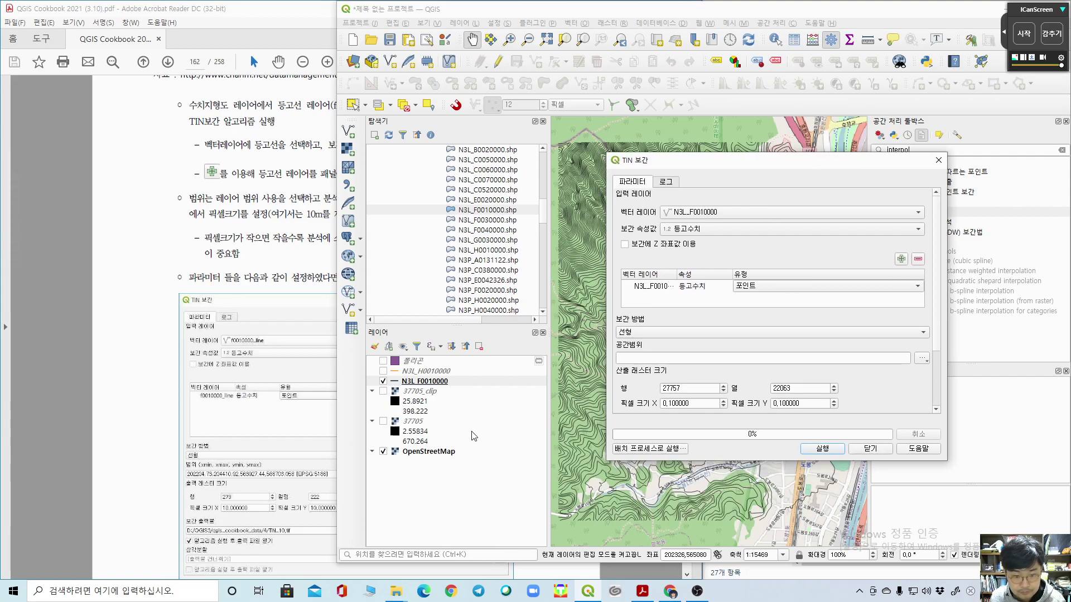
drag(711, 164, 782, 175)
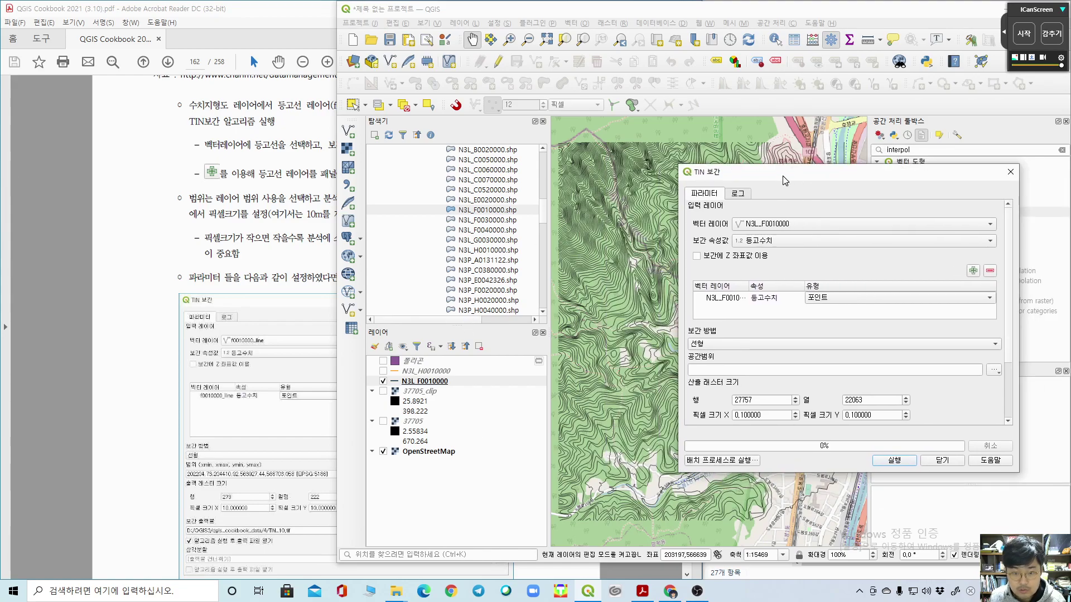
drag(500, 223, 617, 262)
click(429, 384)
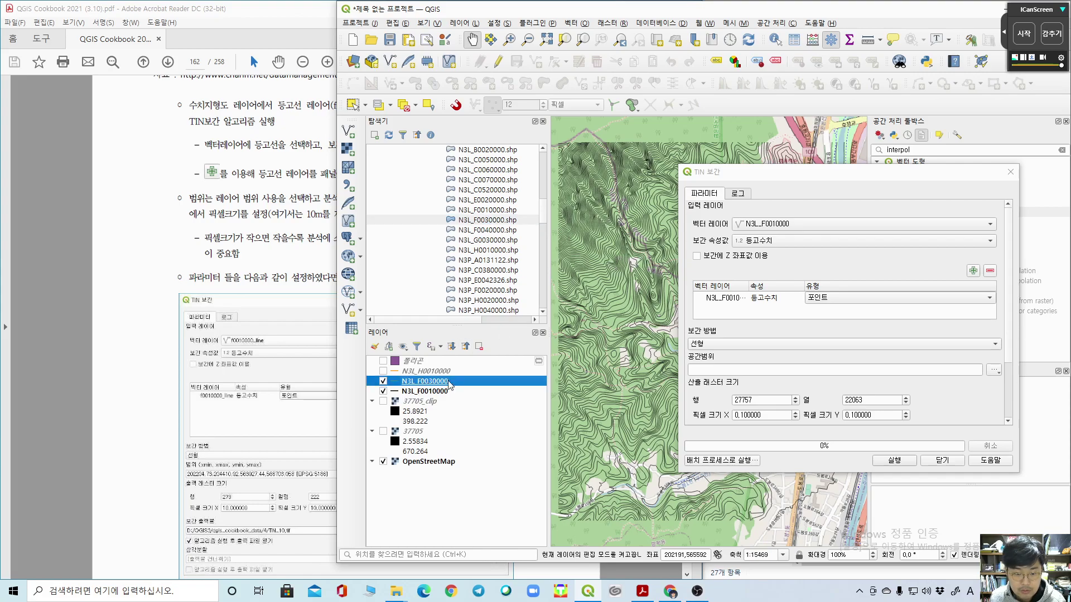
right_click(430, 384)
click(474, 226)
click(701, 301)
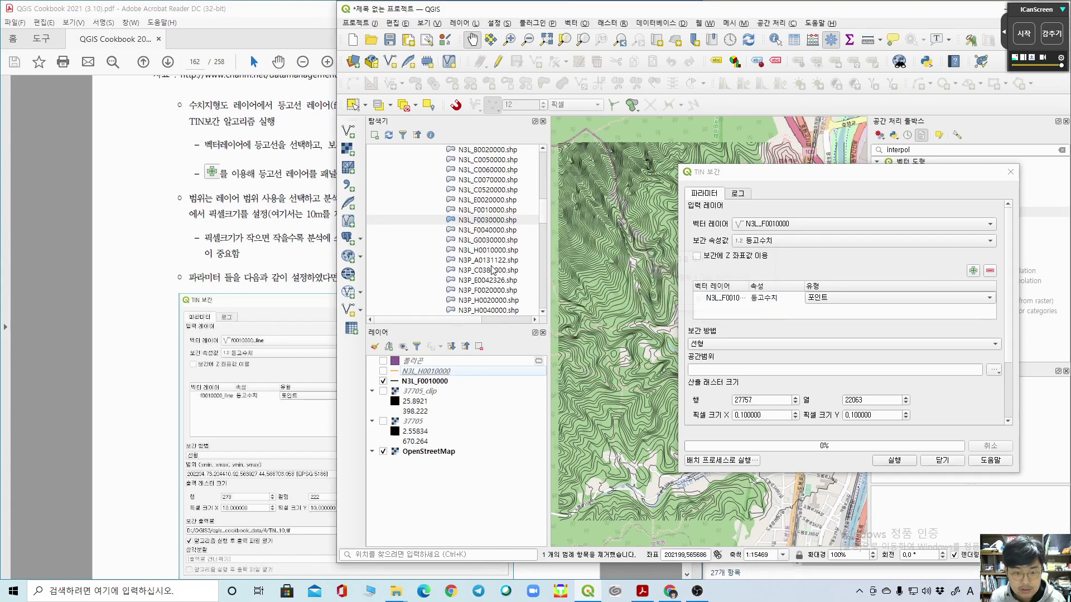
Step: Add the N3P_F0020000 shapefile to the map and examine its points among the contour lines
mouse_move(481, 291)
mouse_down()
mouse_move(500, 294)
mouse_move(614, 251)
mouse_up()
drag(770, 176, 158, 178)
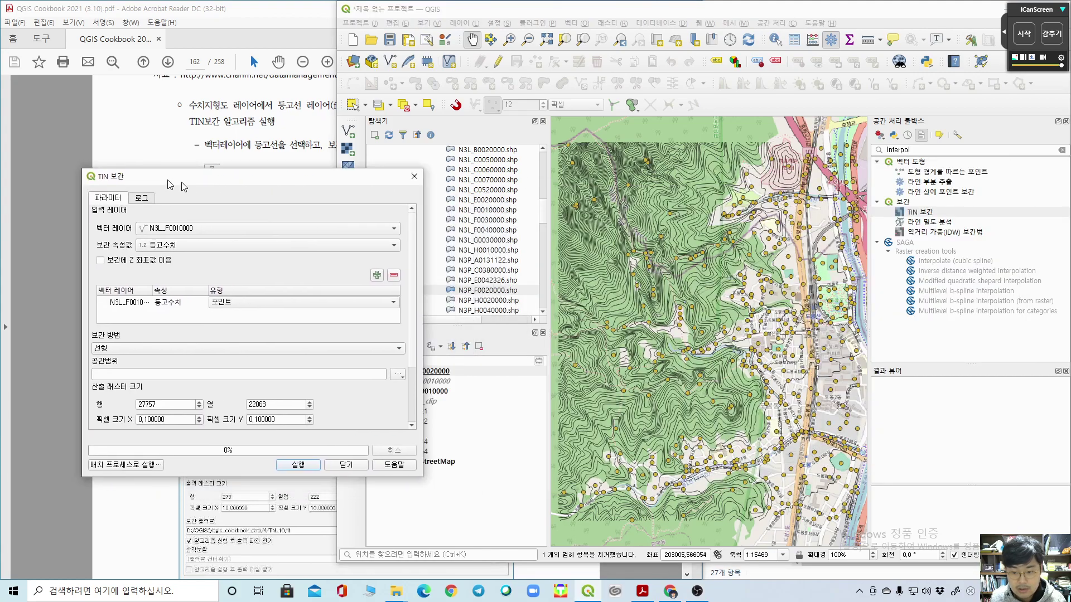
scroll(797, 347, up, 2)
drag(650, 321, 650, 287)
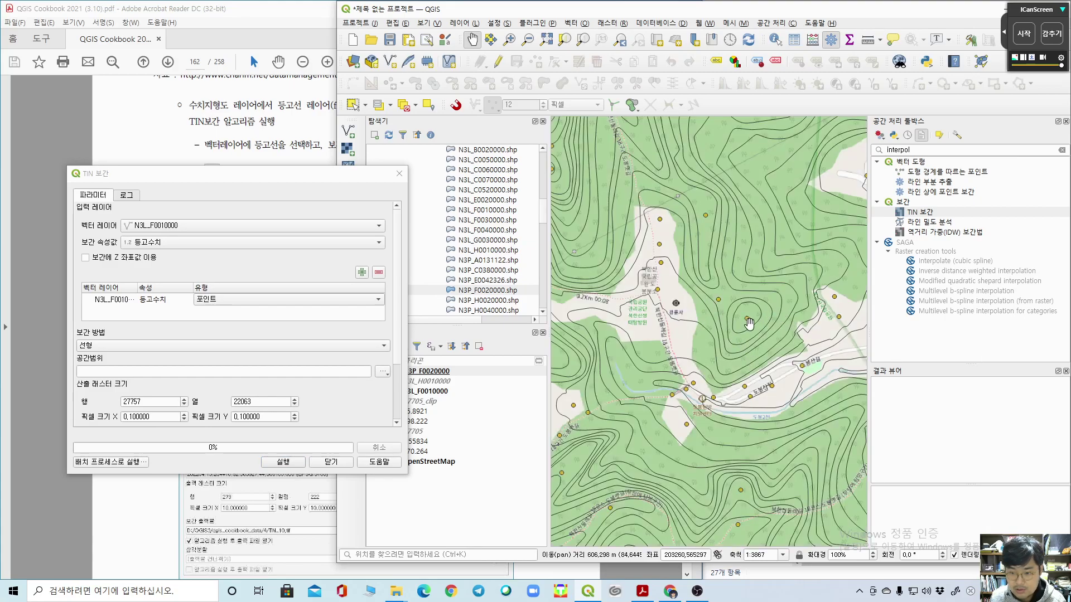
scroll(747, 324, down, 2)
drag(272, 179, 860, 226)
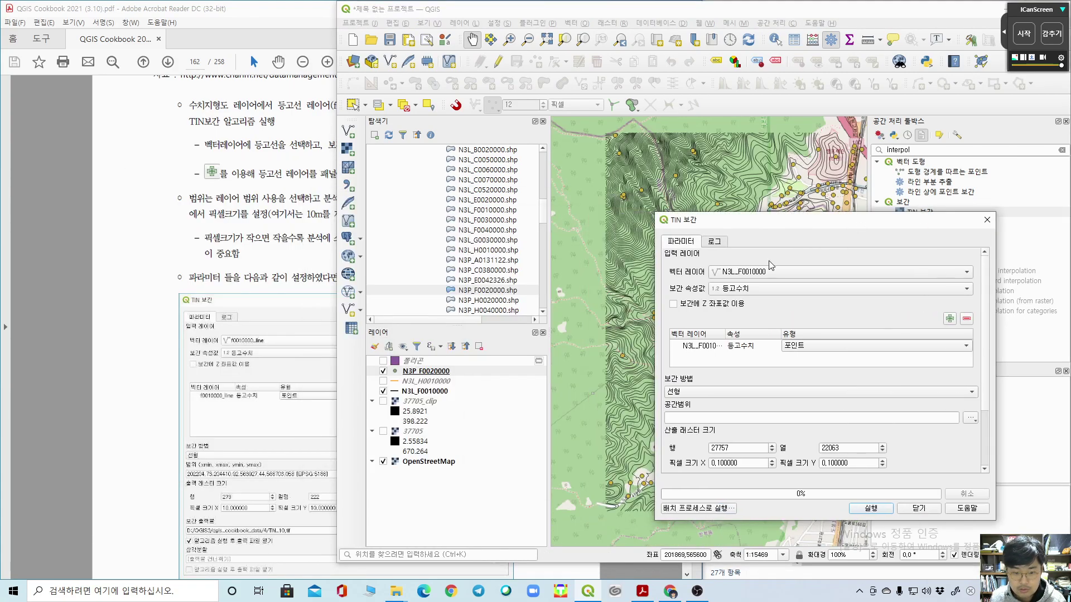
Step: Add N3P_F0020000 with the 수치 attribute as a second TIN input and remove it from the input list again
click(760, 273)
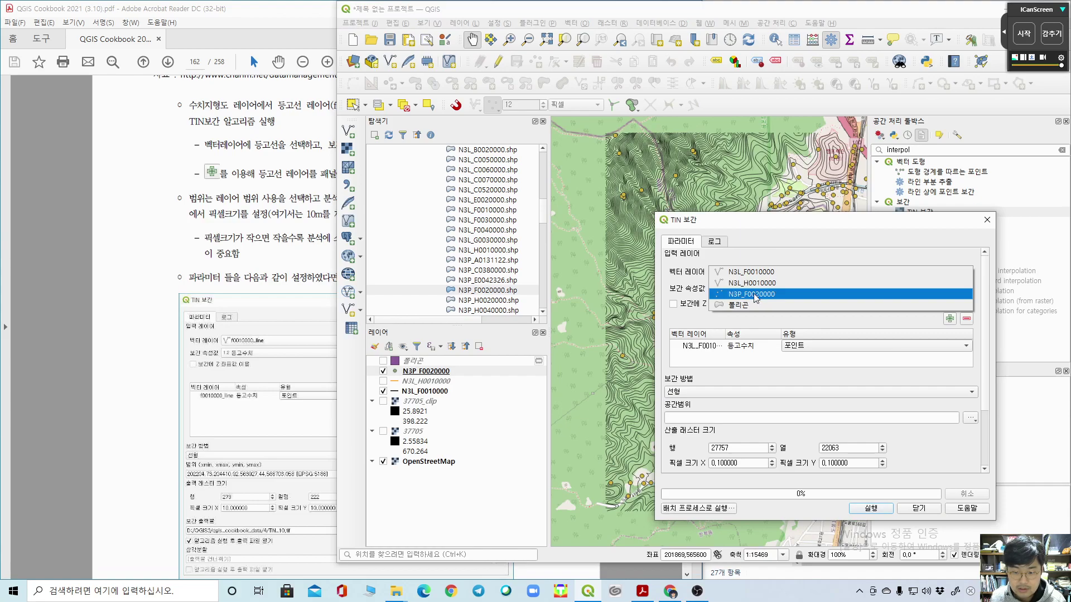
click(751, 294)
click(747, 292)
click(747, 290)
click(949, 320)
click(762, 360)
click(761, 348)
click(758, 359)
click(759, 346)
click(758, 357)
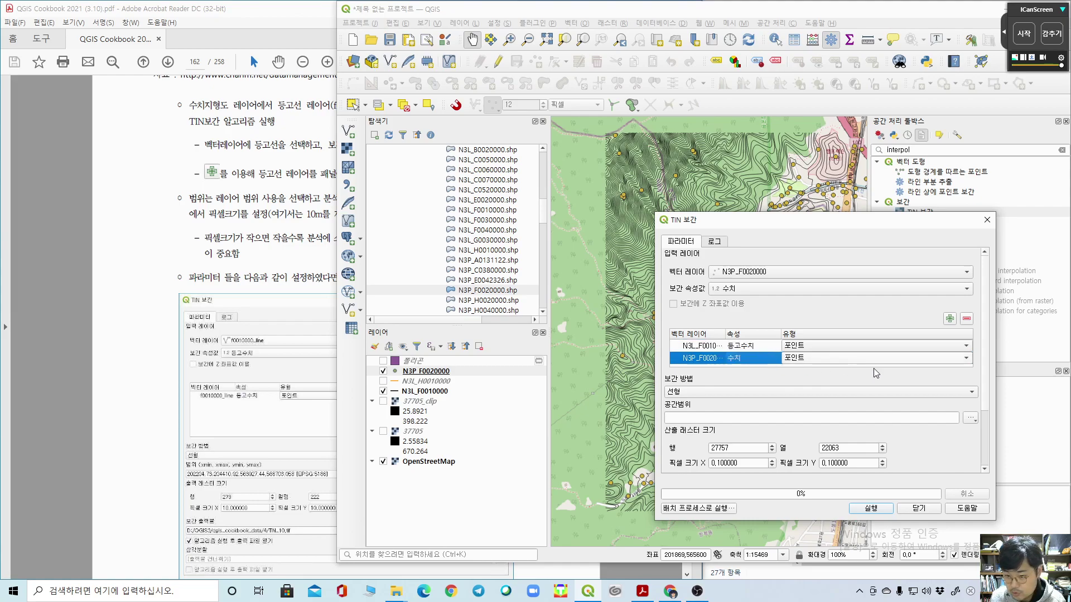
click(966, 319)
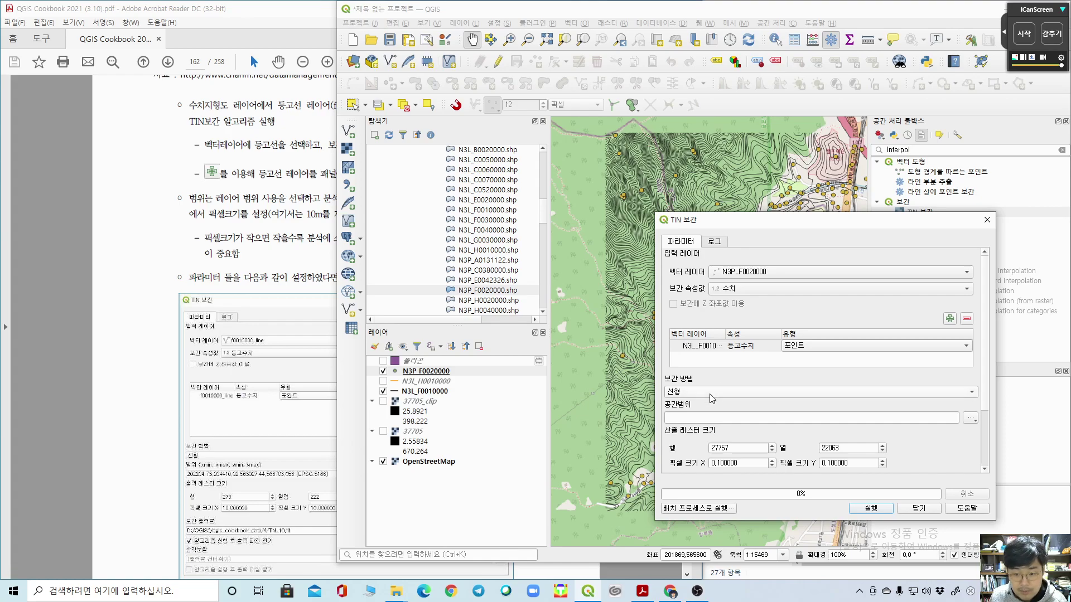
Step: Set the interpolation extent by calculating it from the N3L_F0010000 layer
click(970, 419)
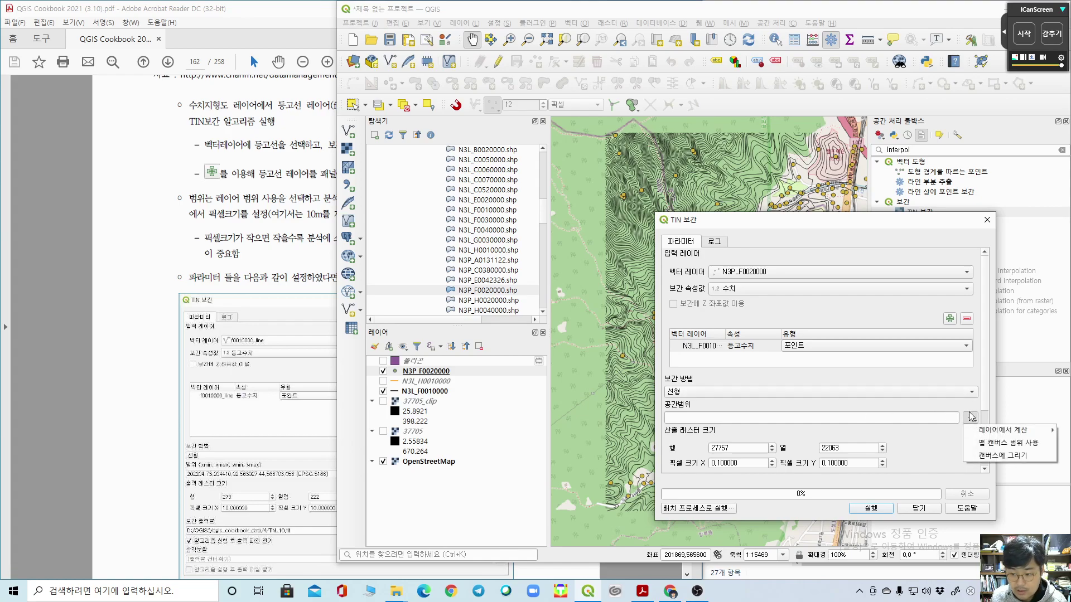
mouse_move(989, 434)
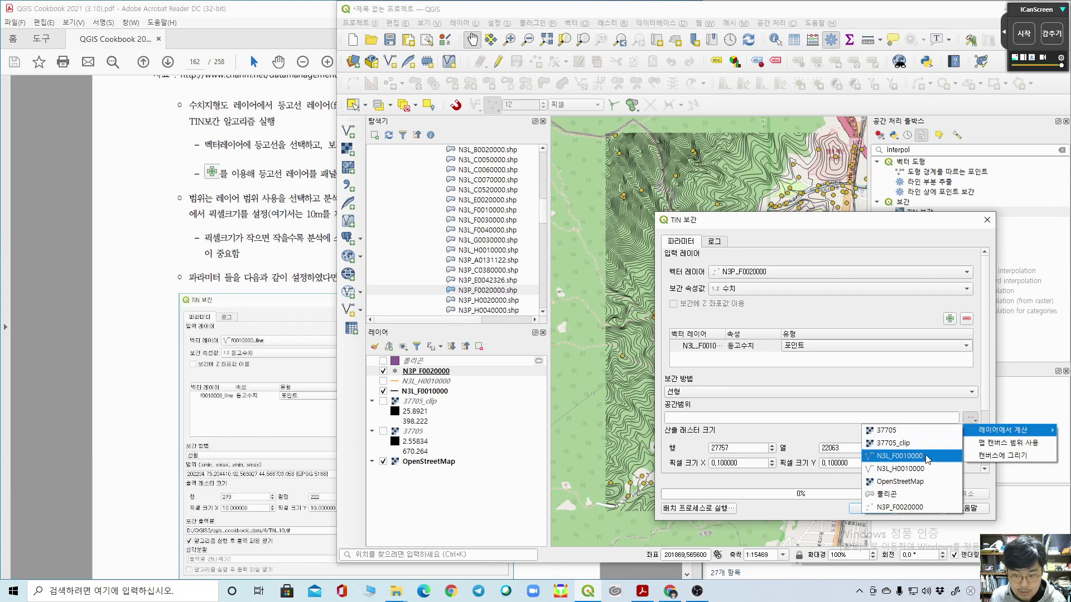
click(927, 457)
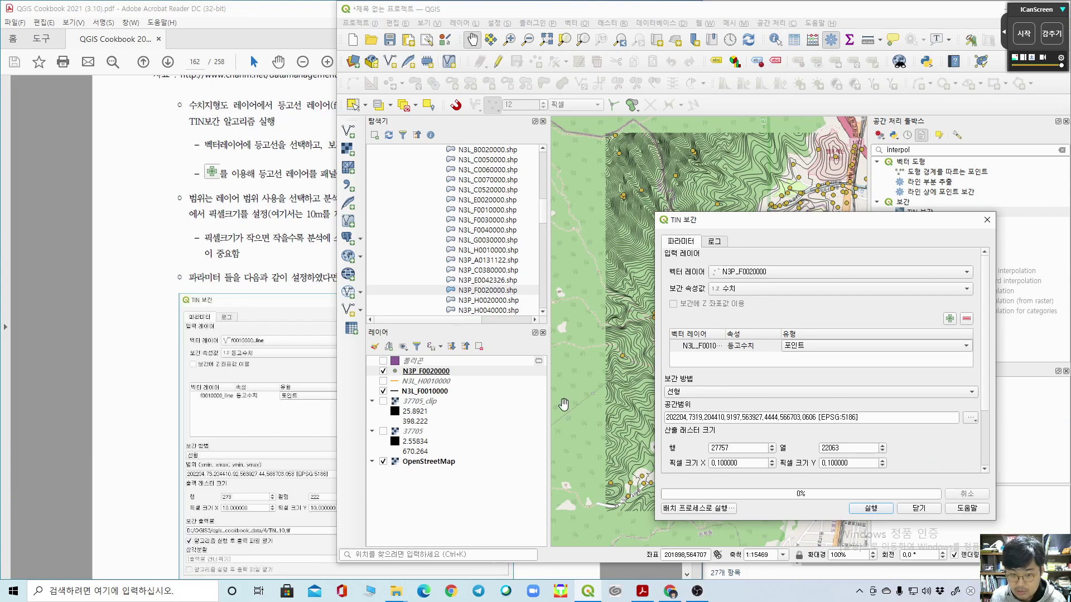
Step: Remove the N3L_H0010000 and N3P_F0020000 layers from the project
right_click(430, 386)
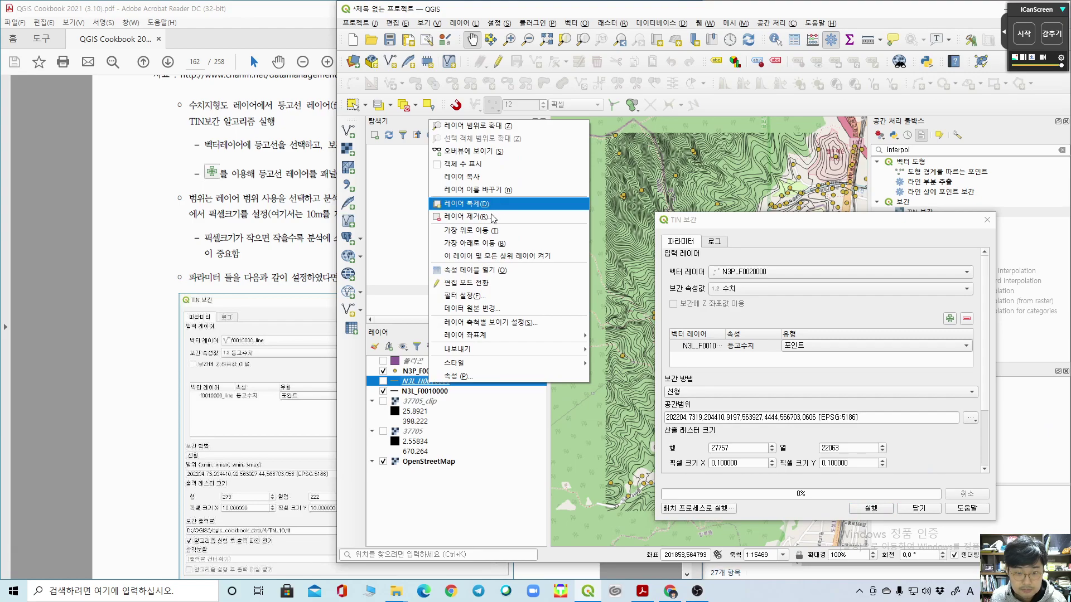
click(446, 218)
click(722, 305)
right_click(445, 371)
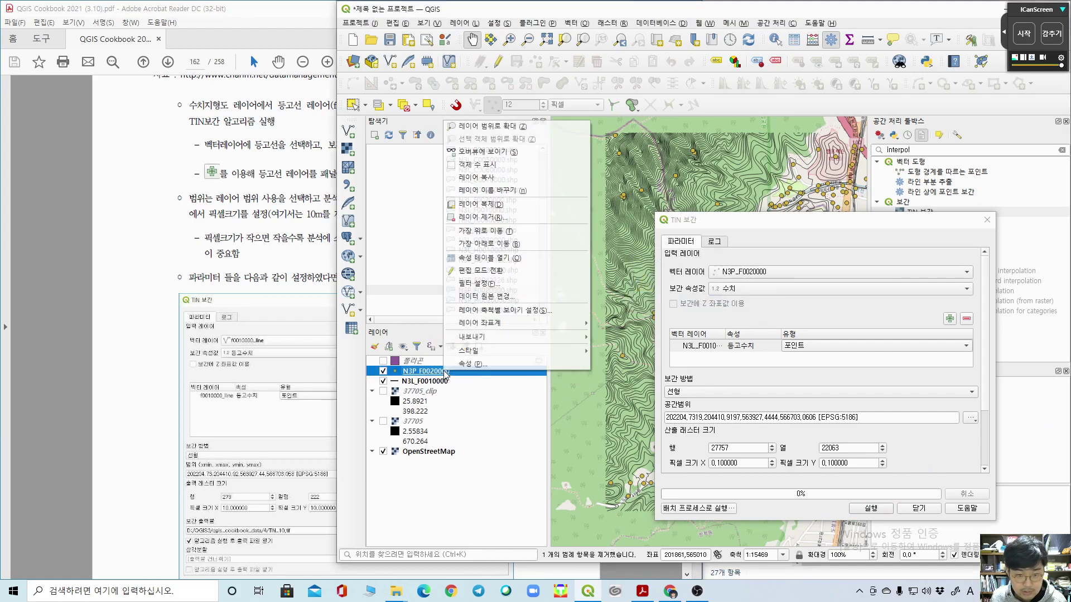
click(508, 222)
click(727, 310)
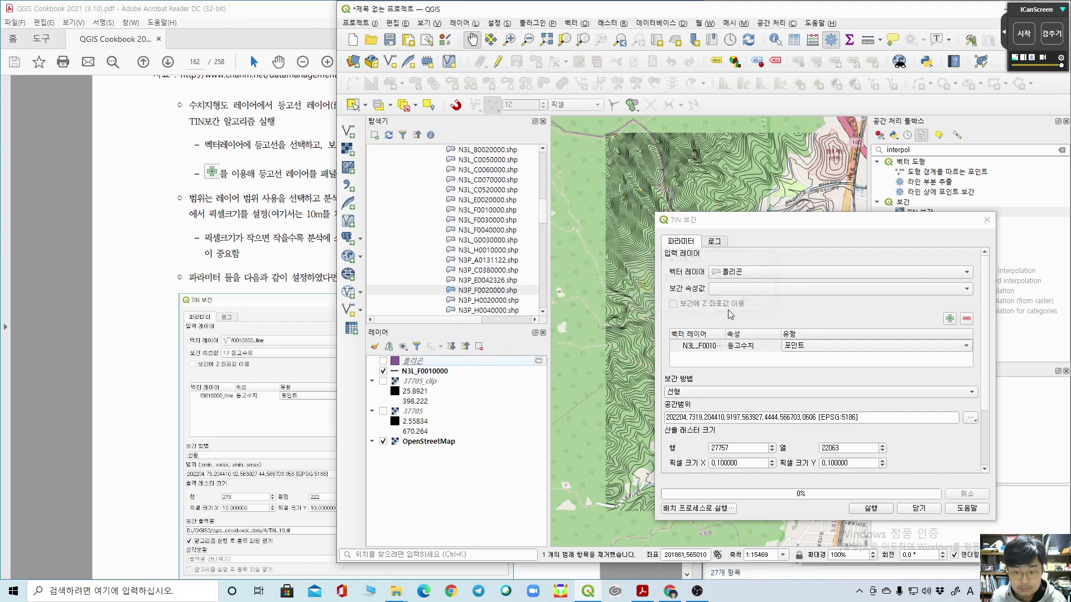
Step: Set the TIN output raster's pixel size to 10 in both X and Y
drag(775, 225, 714, 190)
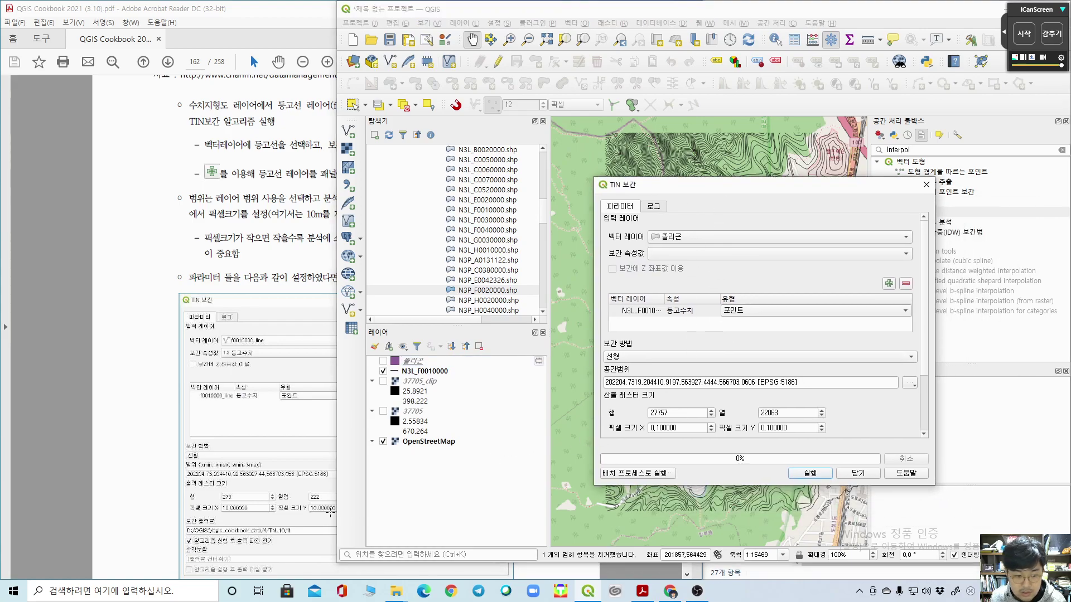
double_click(670, 428)
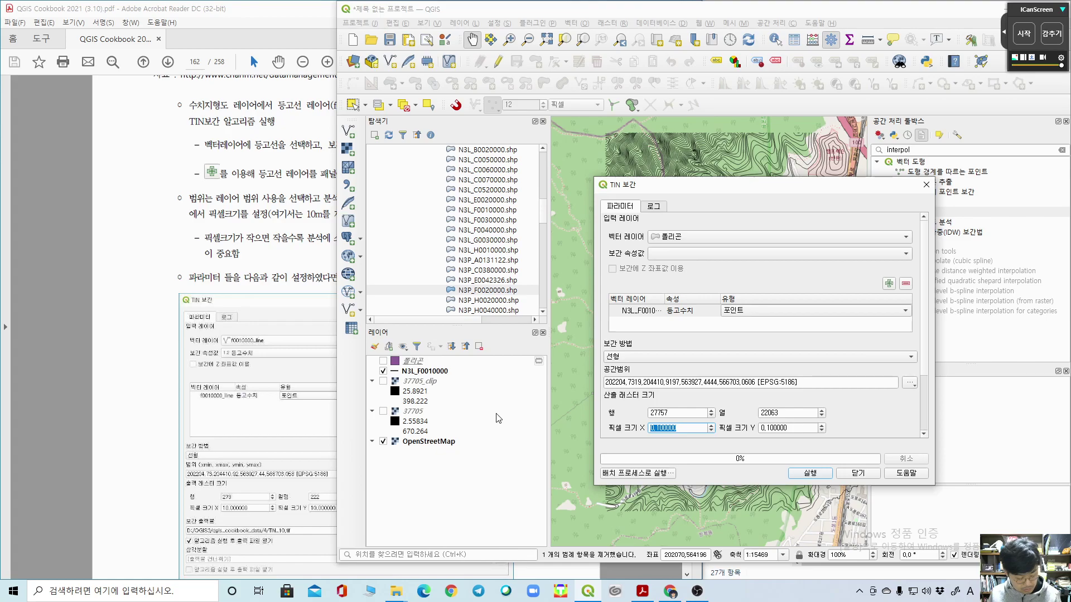
text(10)
click(800, 428)
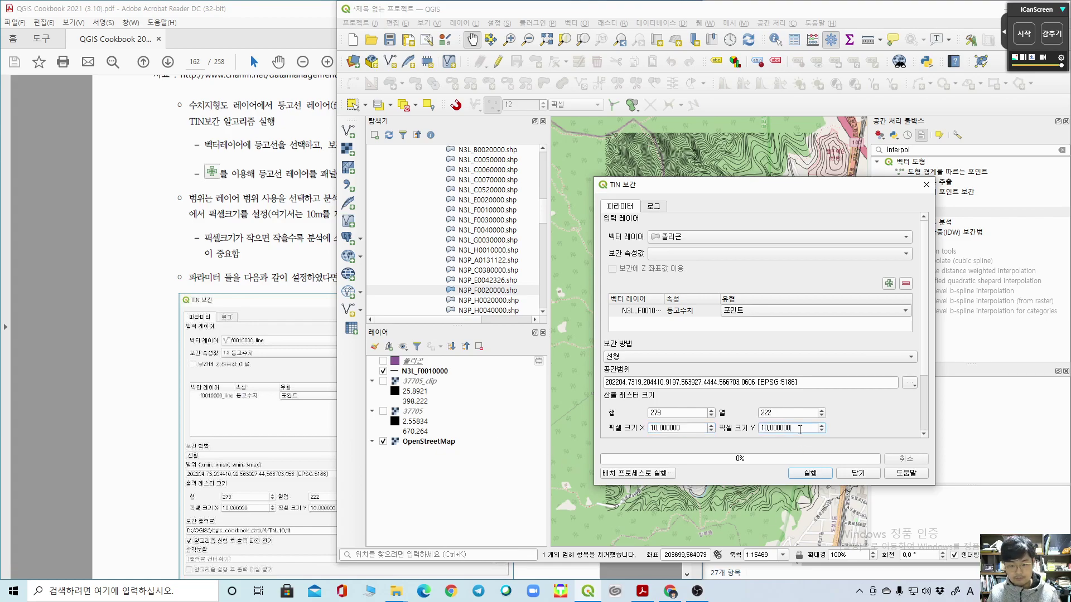
Step: Run the TIN interpolation on the contour layer with a temporary output file and close the tool
scroll(927, 342, down, 5)
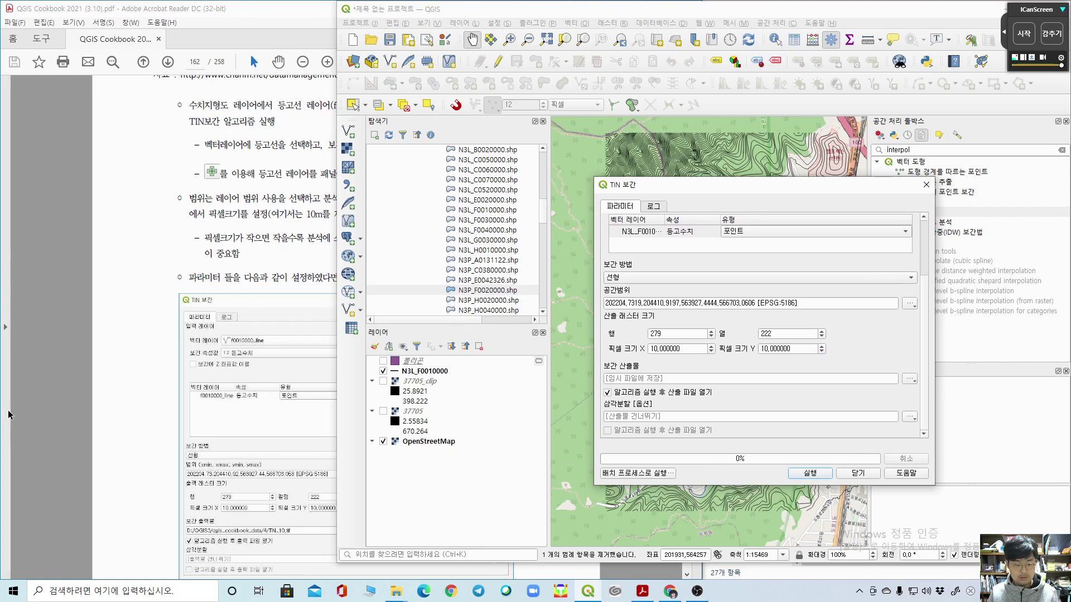
scroll(99, 399, down, 3)
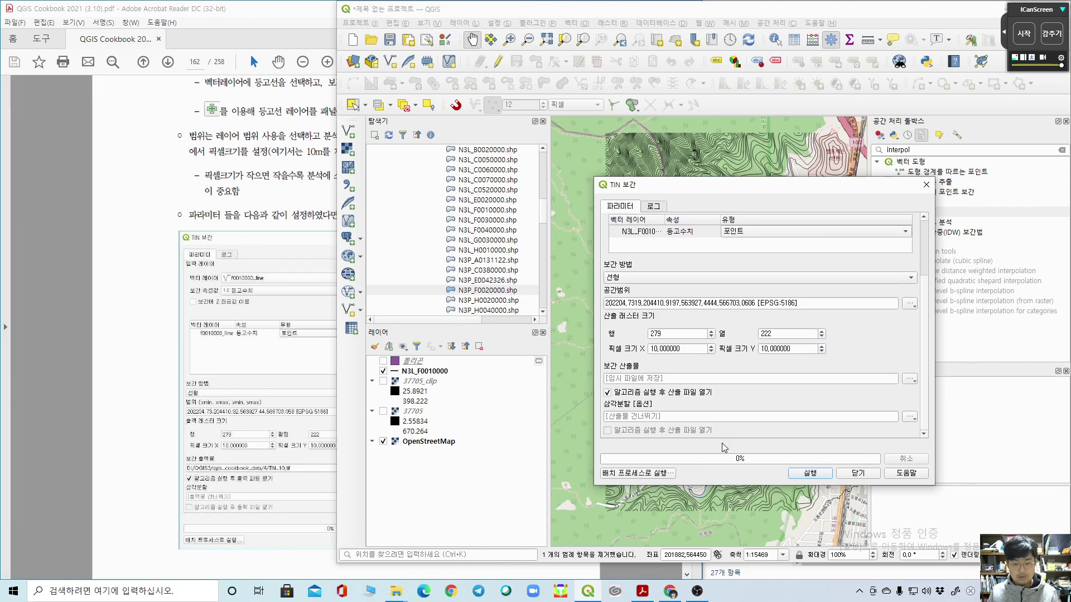
click(812, 474)
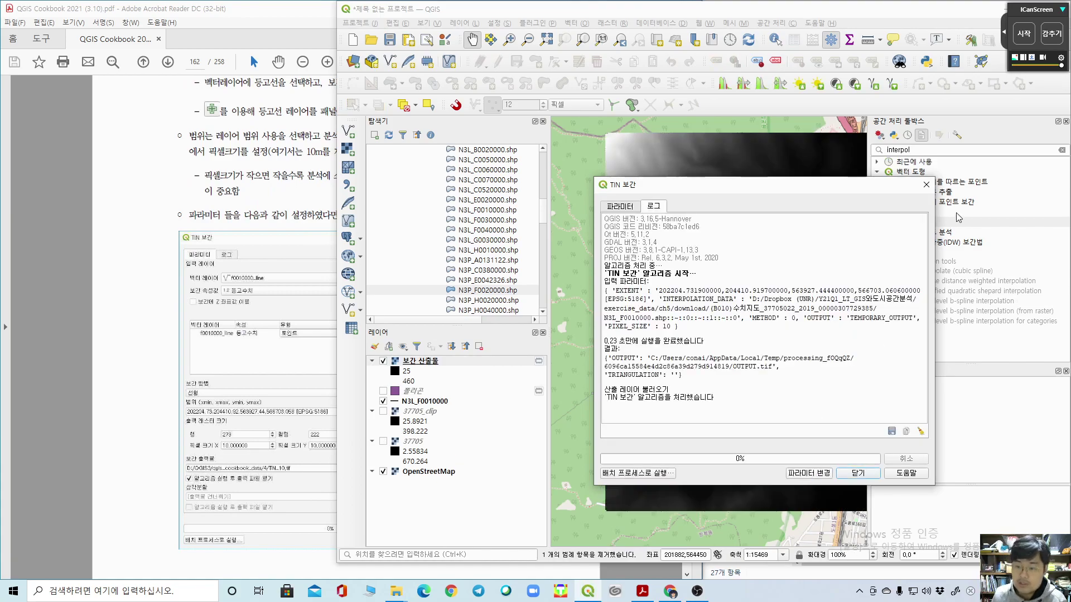
click(926, 185)
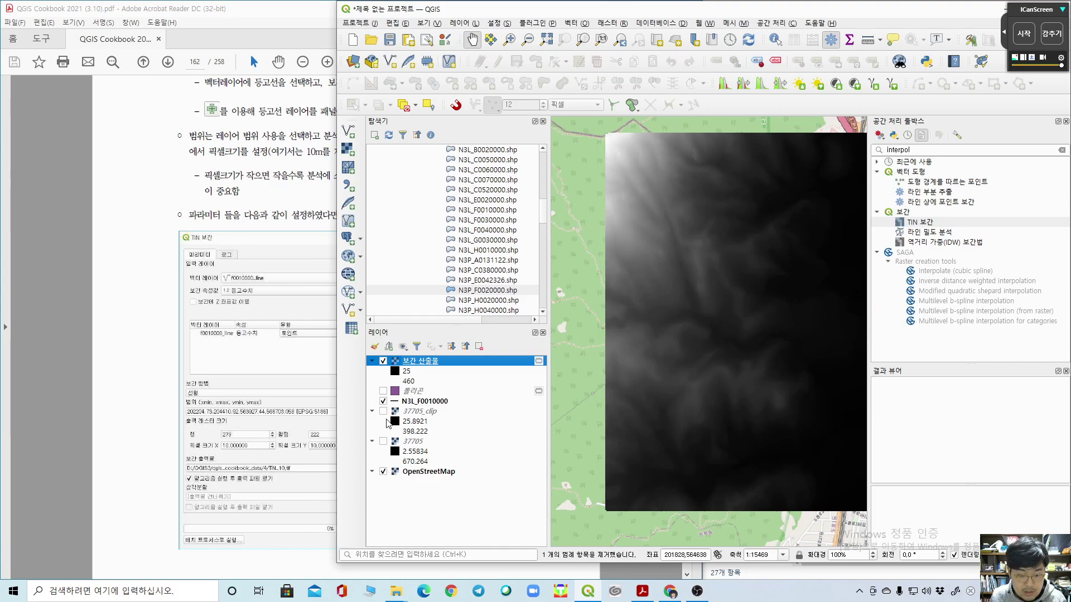
Step: Show the 37705_clip raster and hide the interpolated raster and the N3L_F0010000 contours
click(383, 412)
click(384, 361)
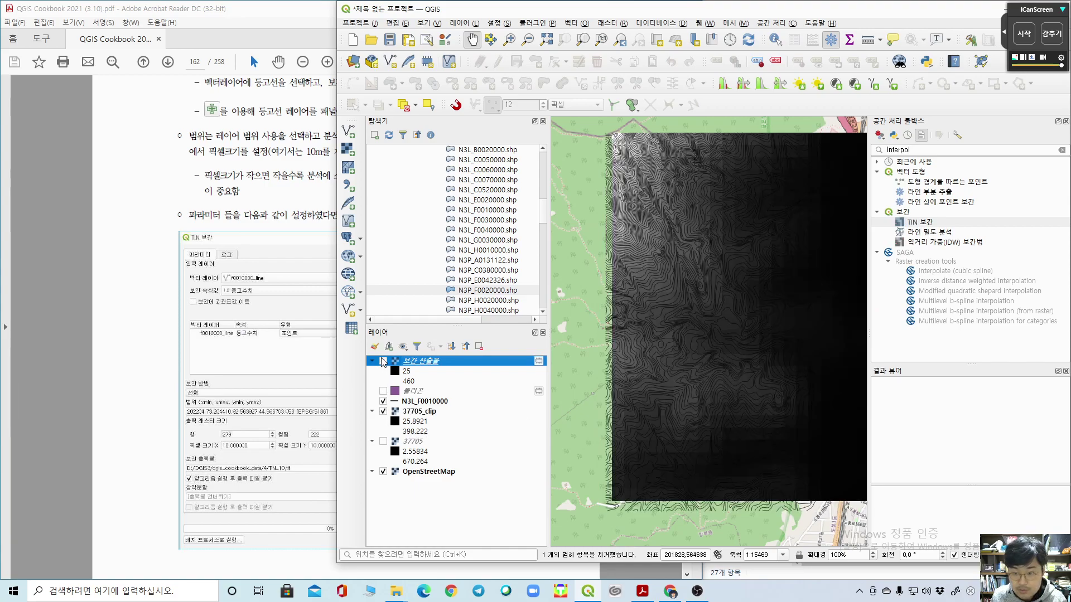
click(383, 401)
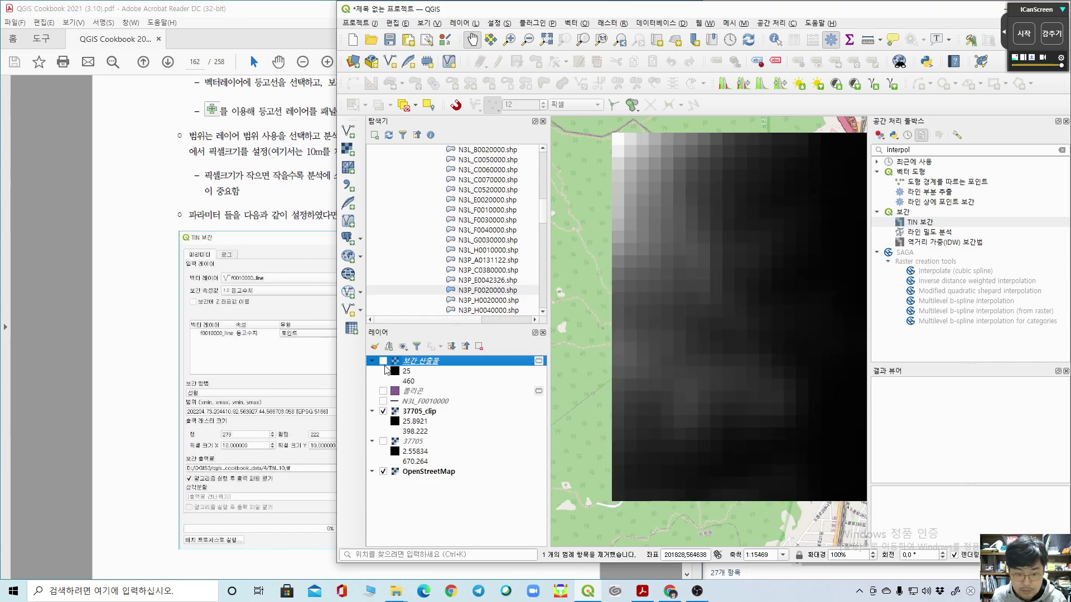
Step: Compare the interpolated raster with 37705_clip by switching its visibility on and off, at full extent and at pixel level
click(384, 362)
click(384, 361)
click(384, 361)
click(384, 362)
click(384, 361)
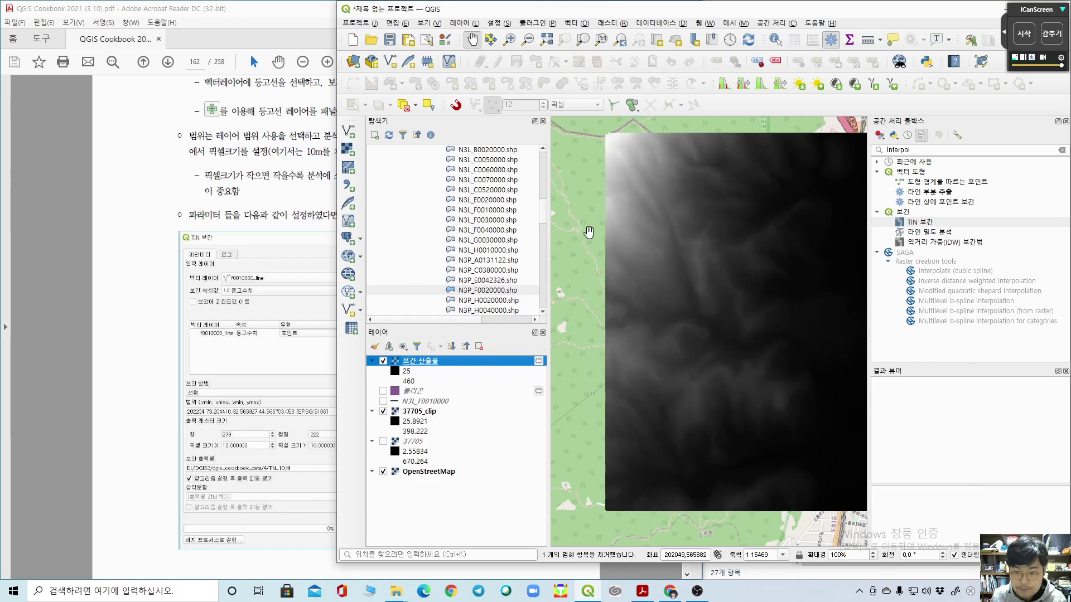
scroll(679, 162, up, 4)
click(384, 362)
click(383, 361)
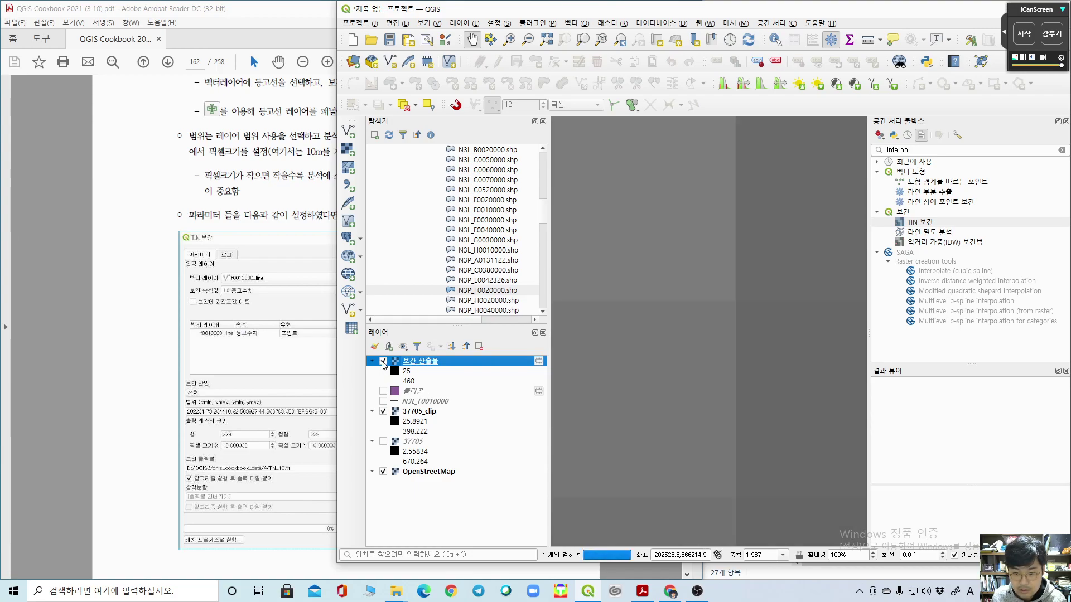
click(383, 361)
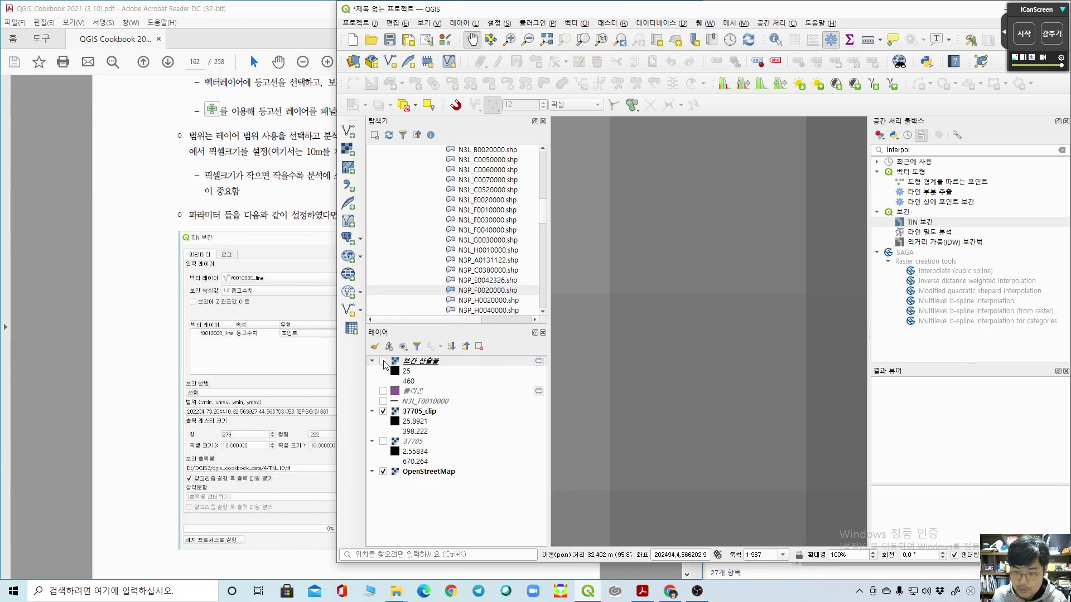
click(384, 362)
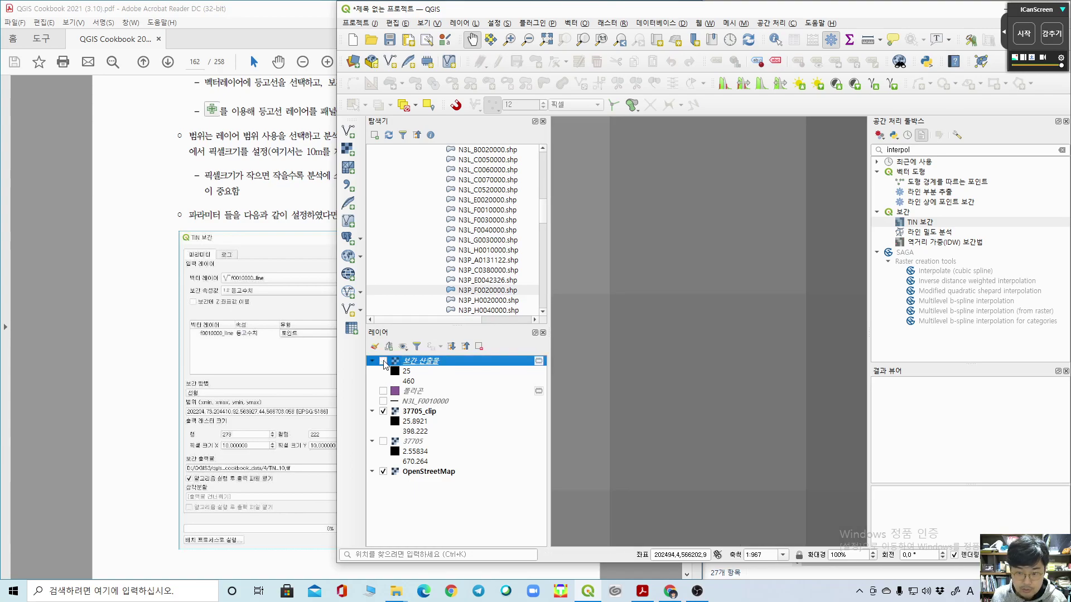
Step: Hide the 37705_clip raster and leave the interpolated raster displayed over OpenStreetMap
double_click(384, 363)
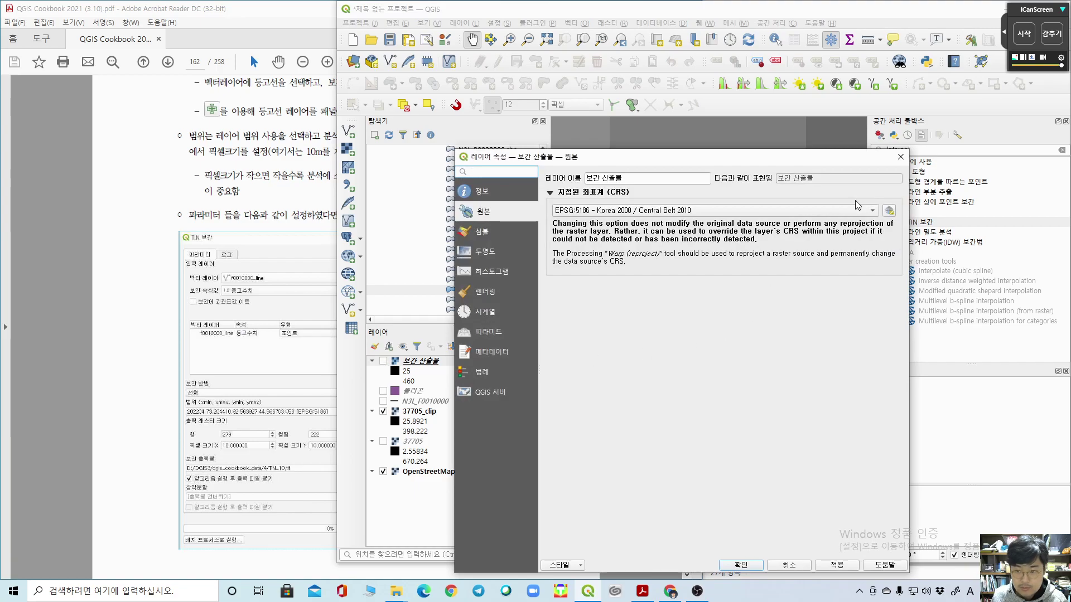
click(900, 157)
click(383, 411)
click(383, 361)
Step: Switch to the QGIS Cookbook PDF in Acrobat Reader and read page 163 on DEM comparison, random points and the Point Sampling Tool plugin
click(42, 345)
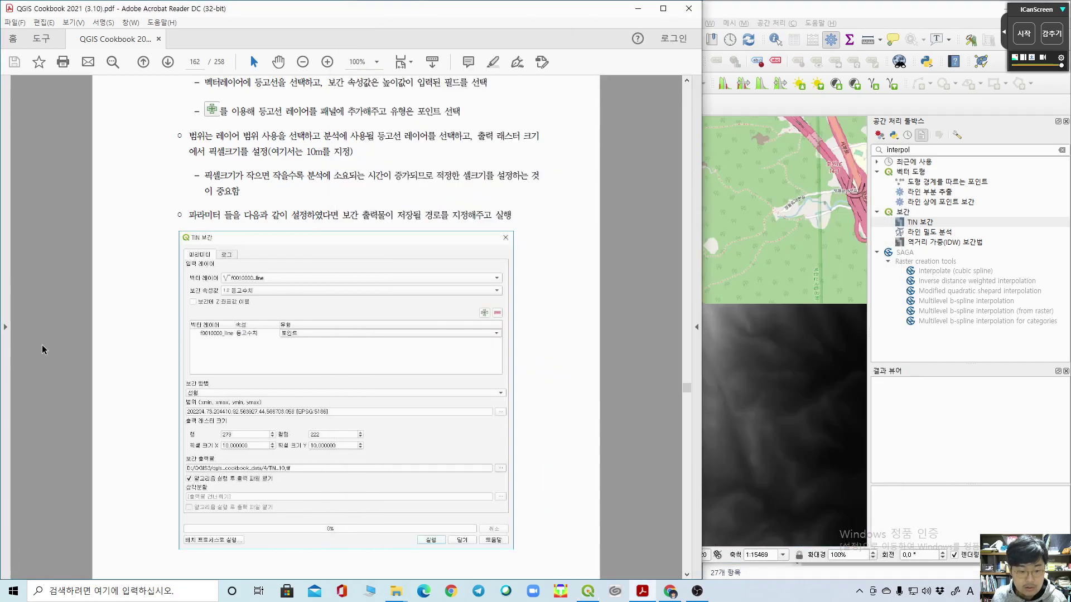
scroll(42, 345, down, 10)
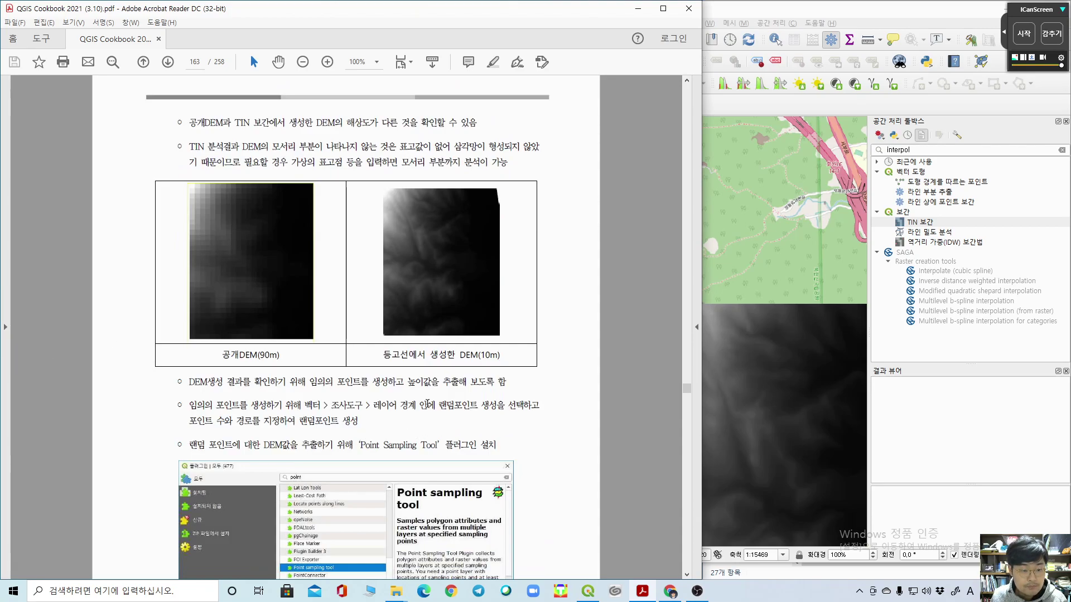
scroll(466, 337, down, 2)
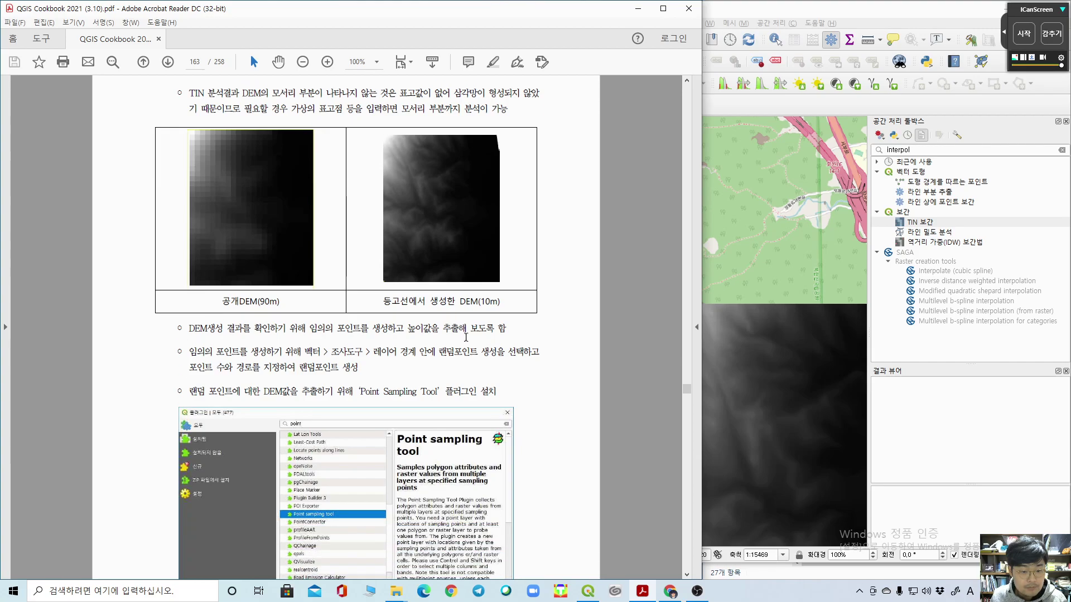
scroll(199, 316, up, 1)
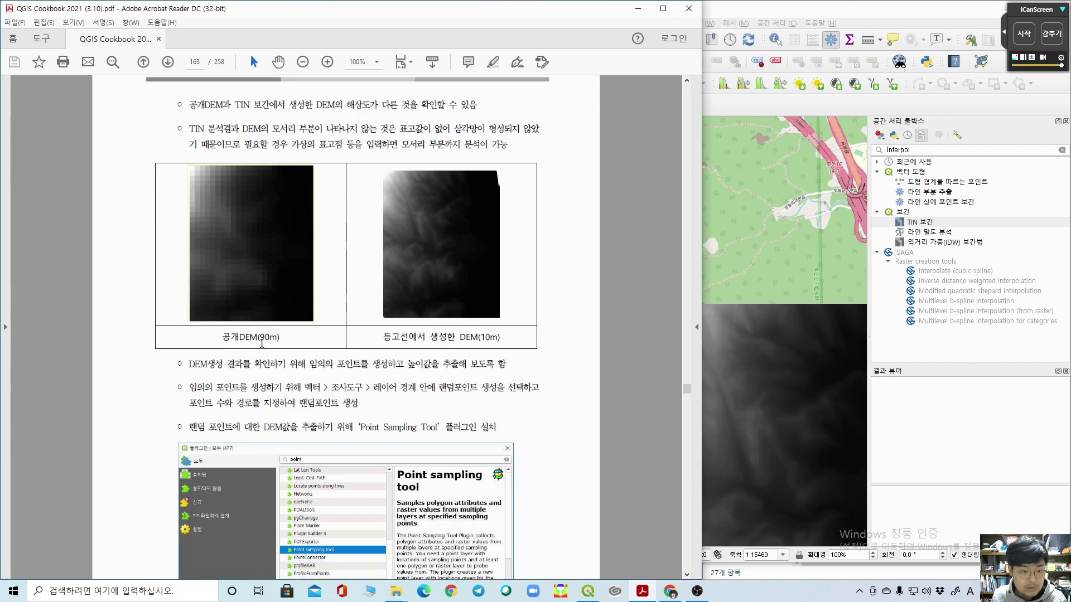
scroll(491, 357, down, 5)
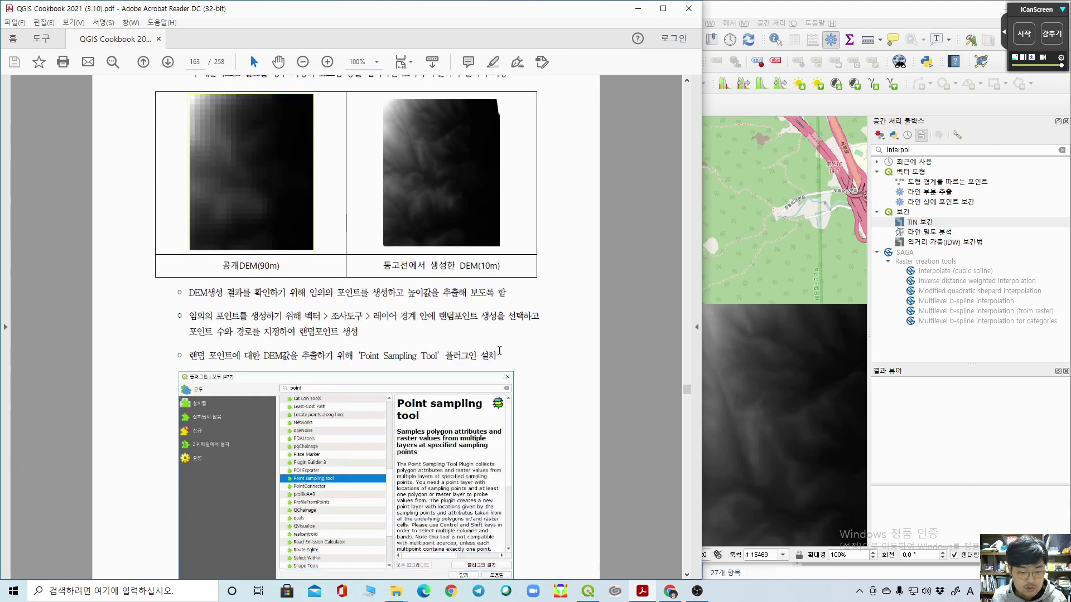
scroll(531, 311, up, 5)
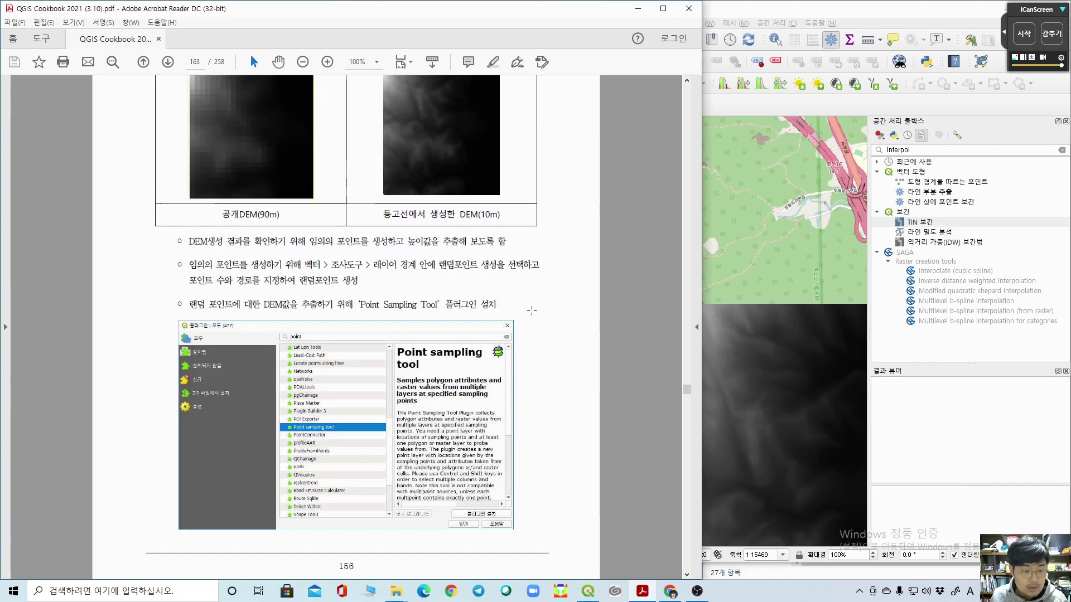
drag(194, 305, 503, 288)
click(484, 304)
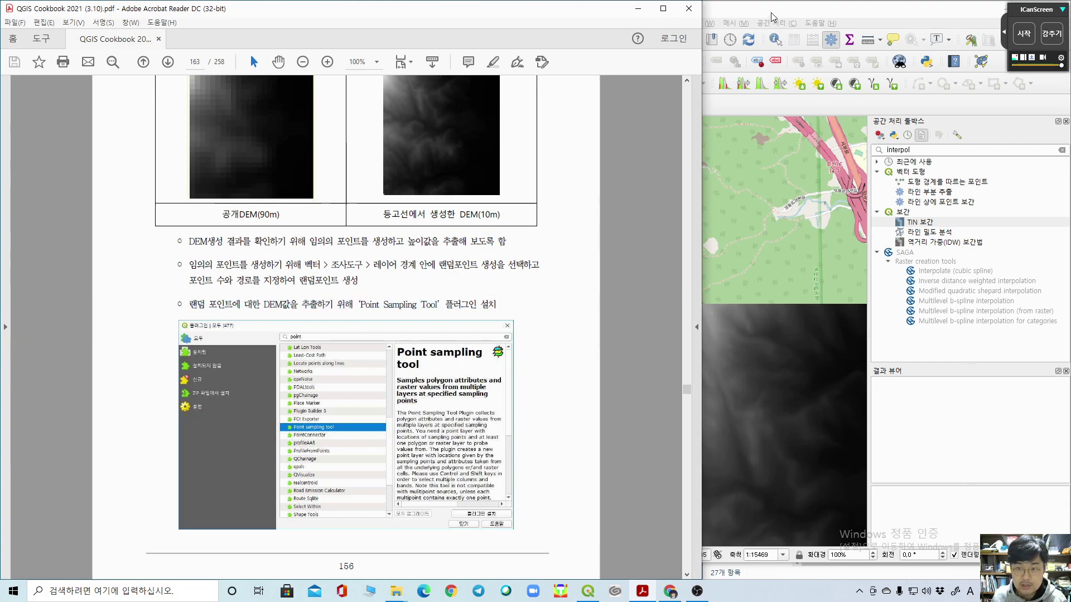
Step: Switch back to QGIS, find the Point sampling tool plugin by searching for "point sam", and install it
click(762, 121)
click(537, 23)
click(550, 38)
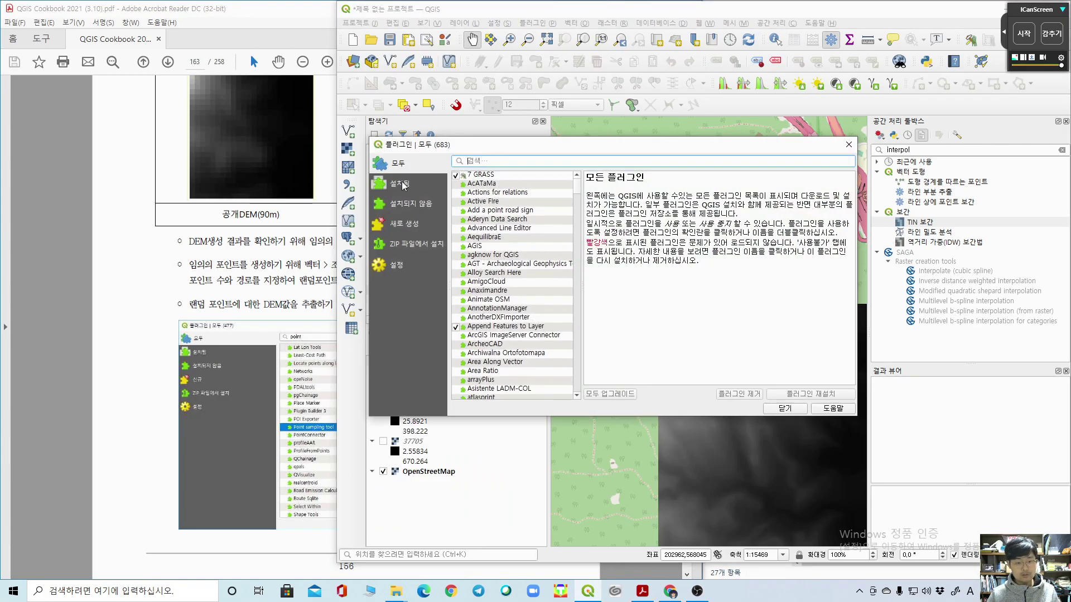
text(point sam)
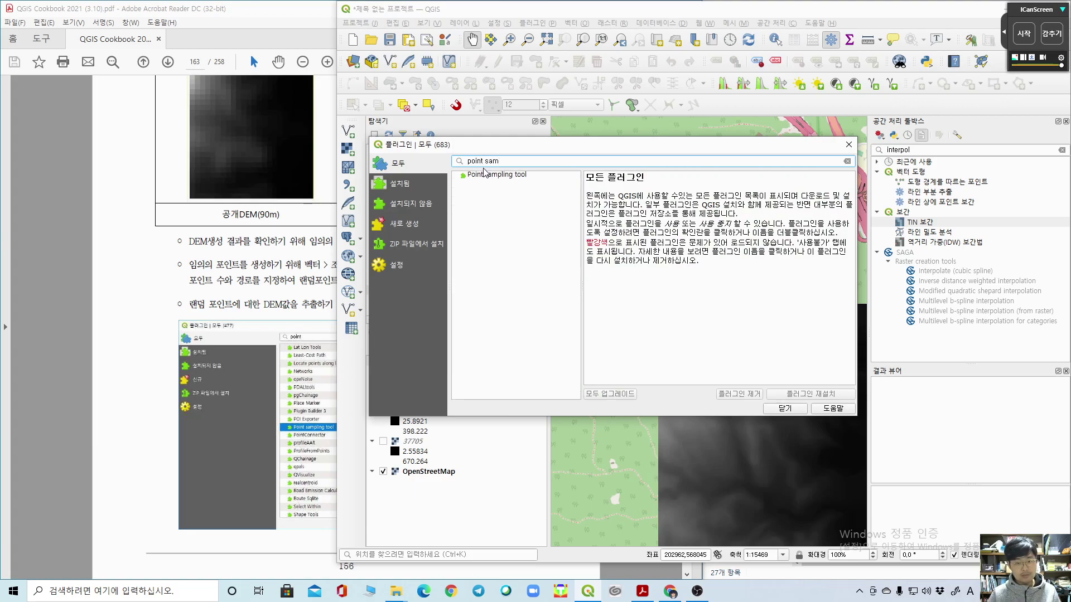
click(484, 174)
click(796, 397)
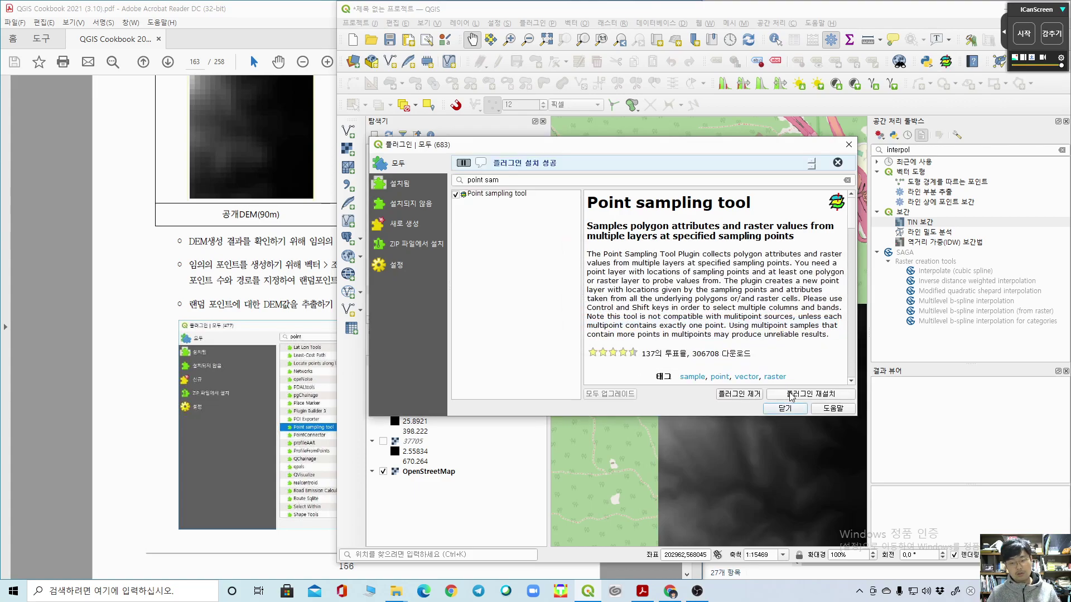
click(798, 410)
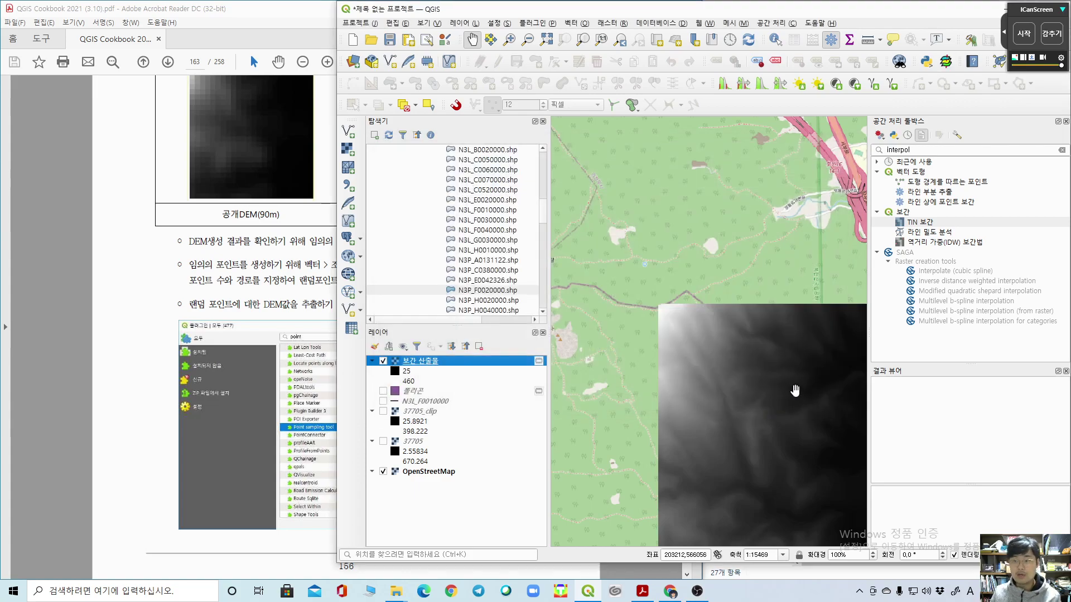
Step: Read the Point Sampling Tool instructions on page 164 of the cookbook PDF, then return to QGIS
click(95, 401)
scroll(37, 367, down, 2)
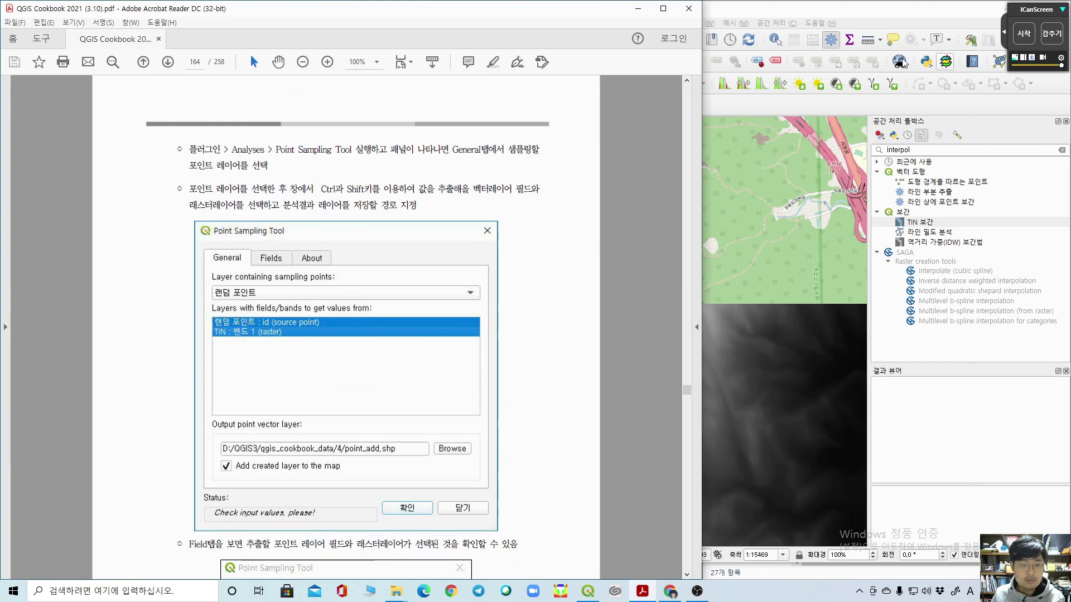
click(789, 12)
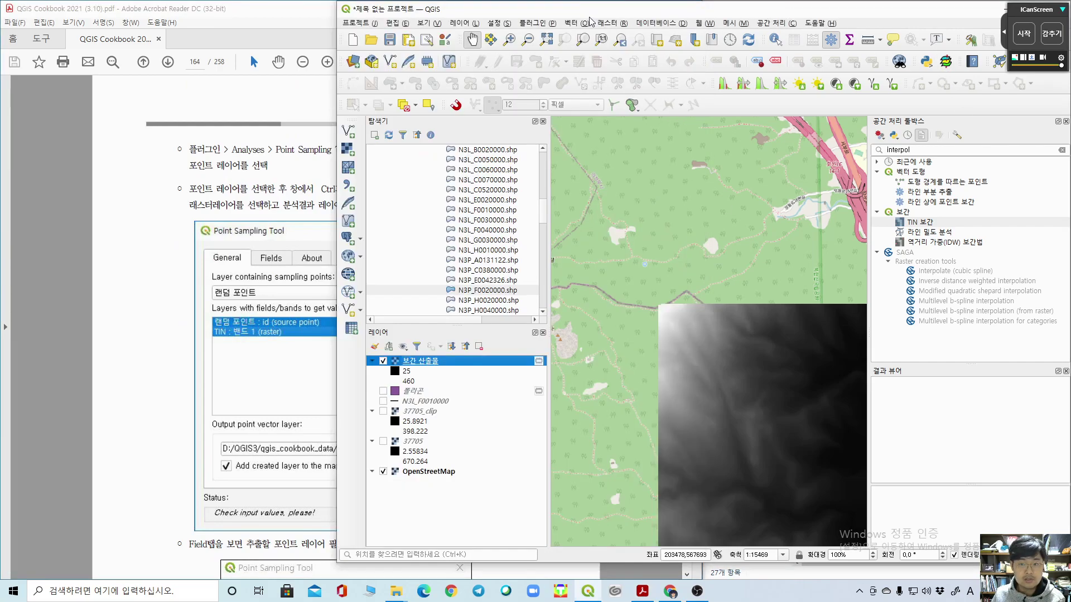
Step: Open the Point Sampling Tool, compare its General settings with the cookbook's example, and close it without sampling
click(776, 23)
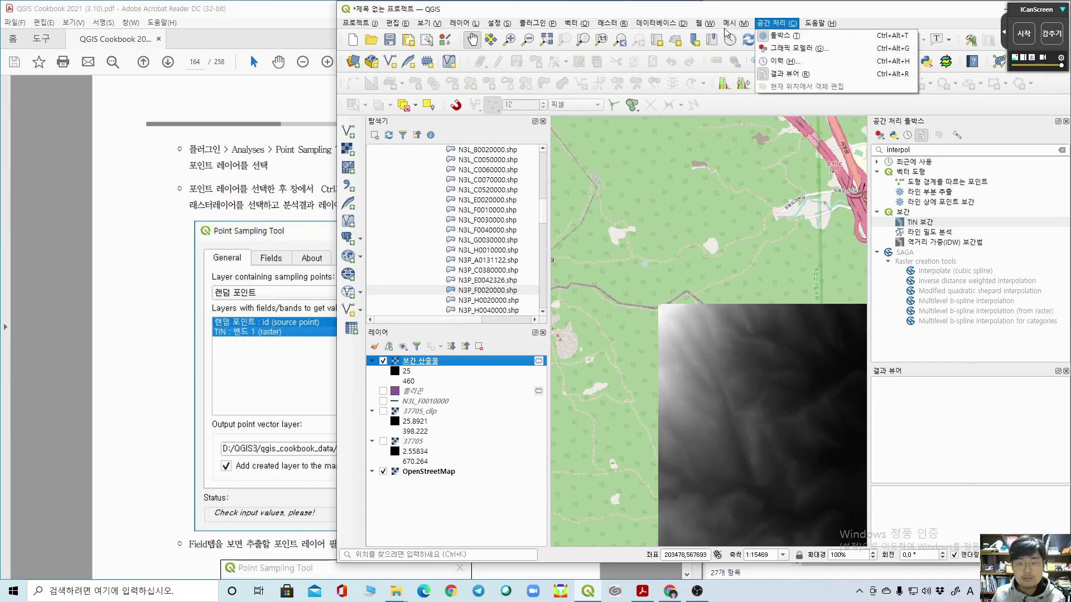
mouse_move(710, 25)
mouse_move(537, 27)
mouse_move(546, 66)
click(701, 66)
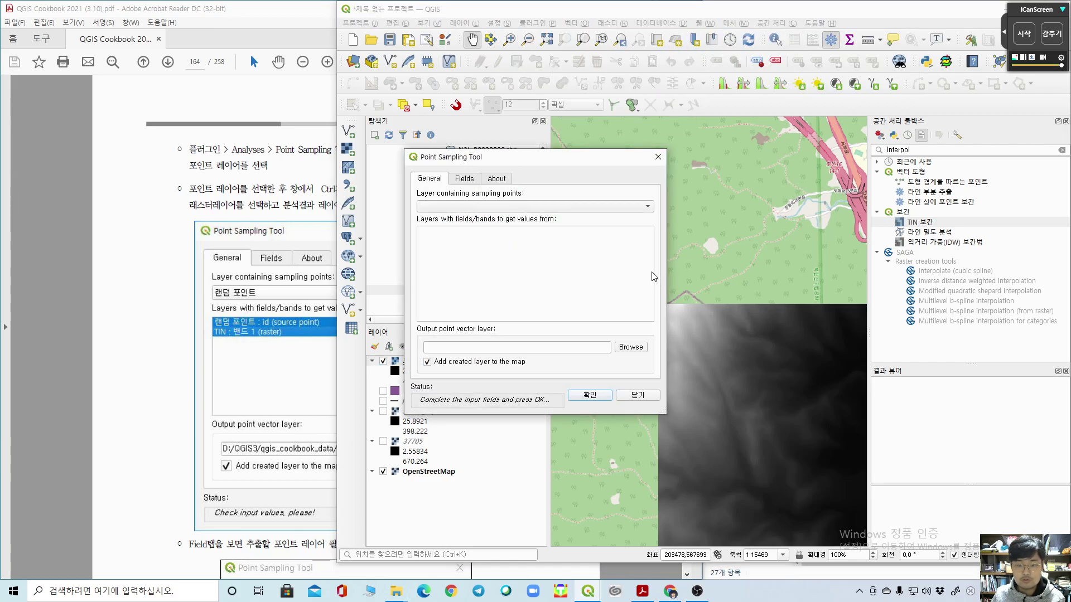
drag(533, 163, 672, 172)
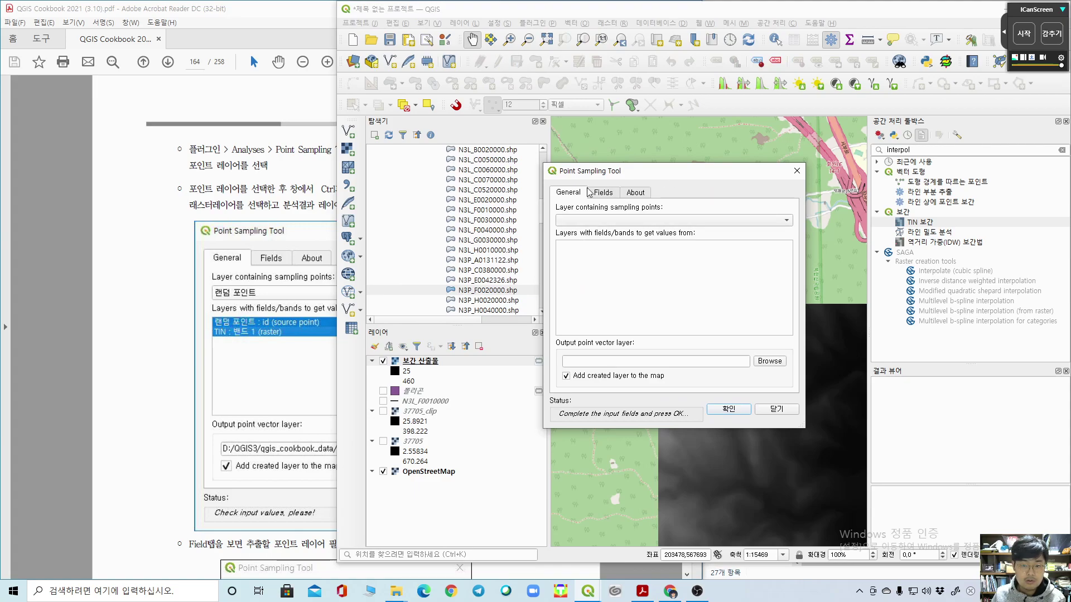
click(64, 254)
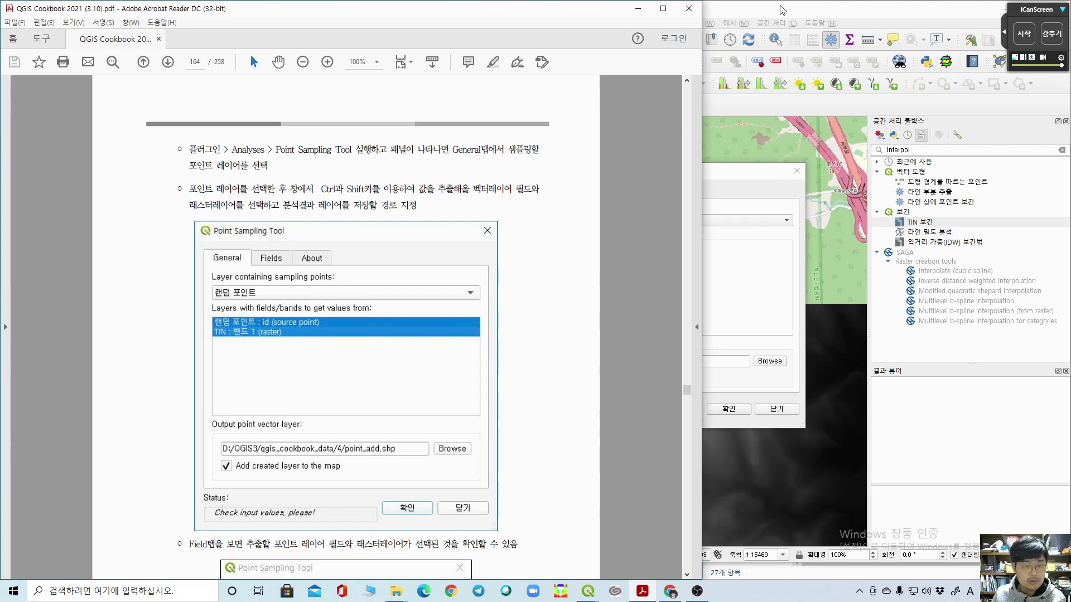
click(736, 170)
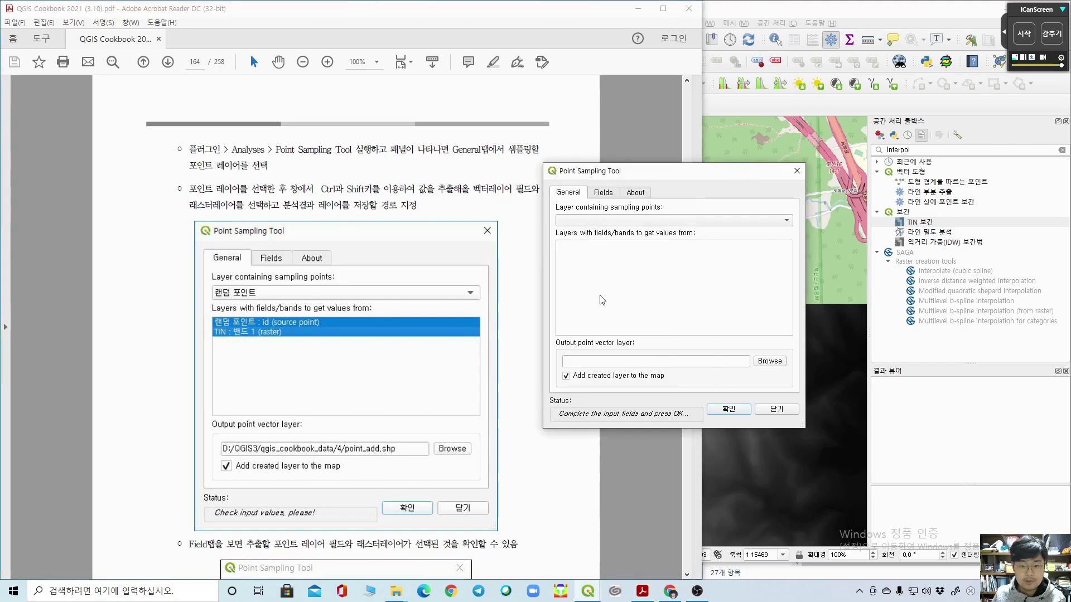
click(797, 172)
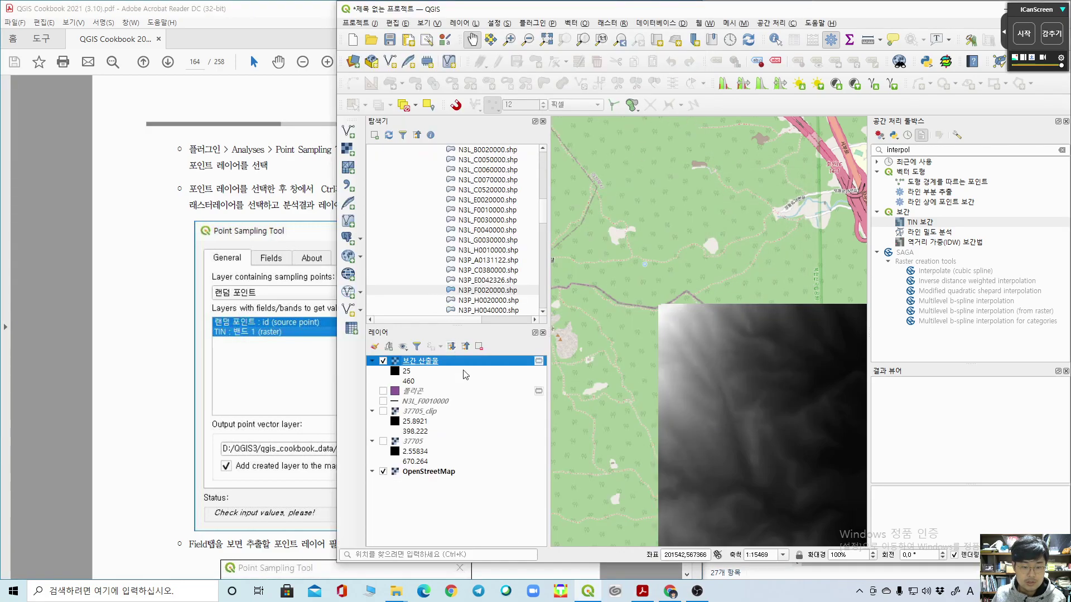
Step: Find N3P_F0020000.shp in the exercise data folder and add it to the map as a point layer
scroll(504, 272, up, 4)
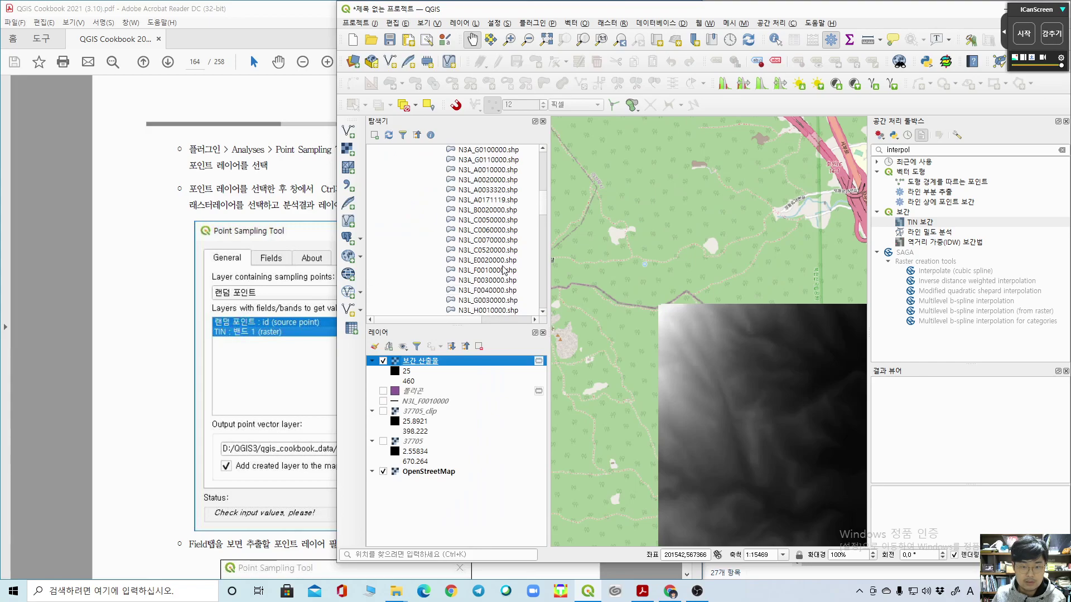
click(504, 190)
scroll(506, 190, up, 3)
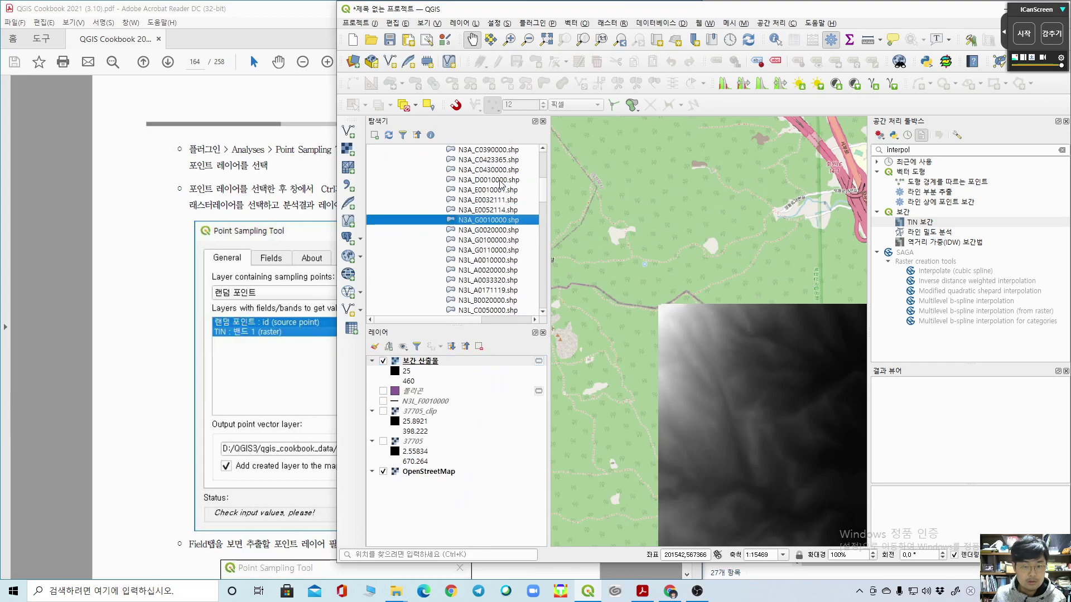
scroll(507, 273, down, 2)
scroll(506, 206, down, 6)
drag(489, 232, 663, 230)
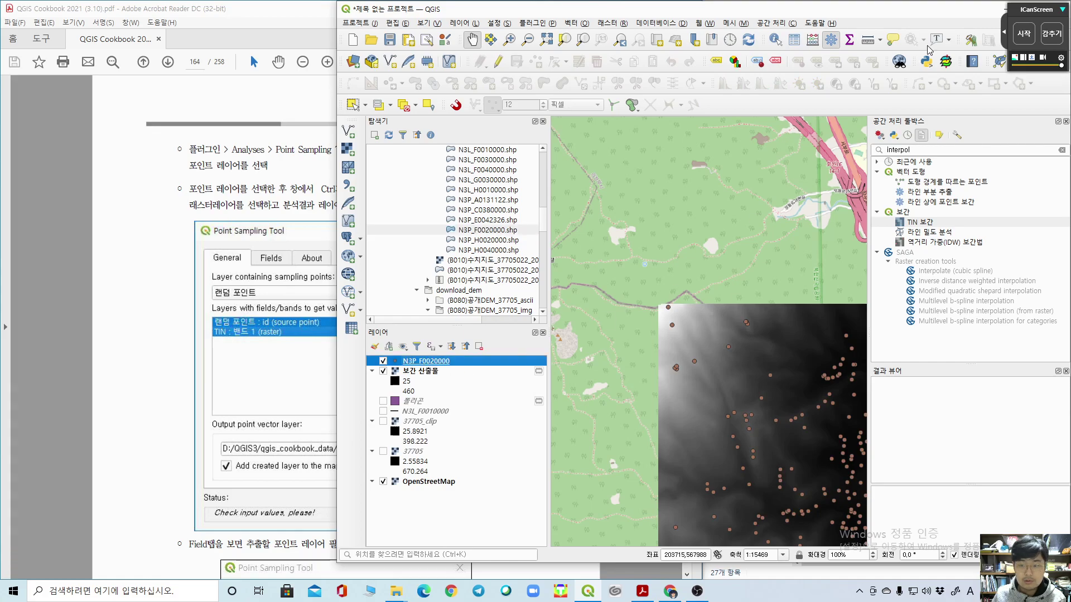
Step: Open the Point Sampling Tool, check the sampling layer and fields offered for N3P_F0020000, and close it without sampling
click(946, 61)
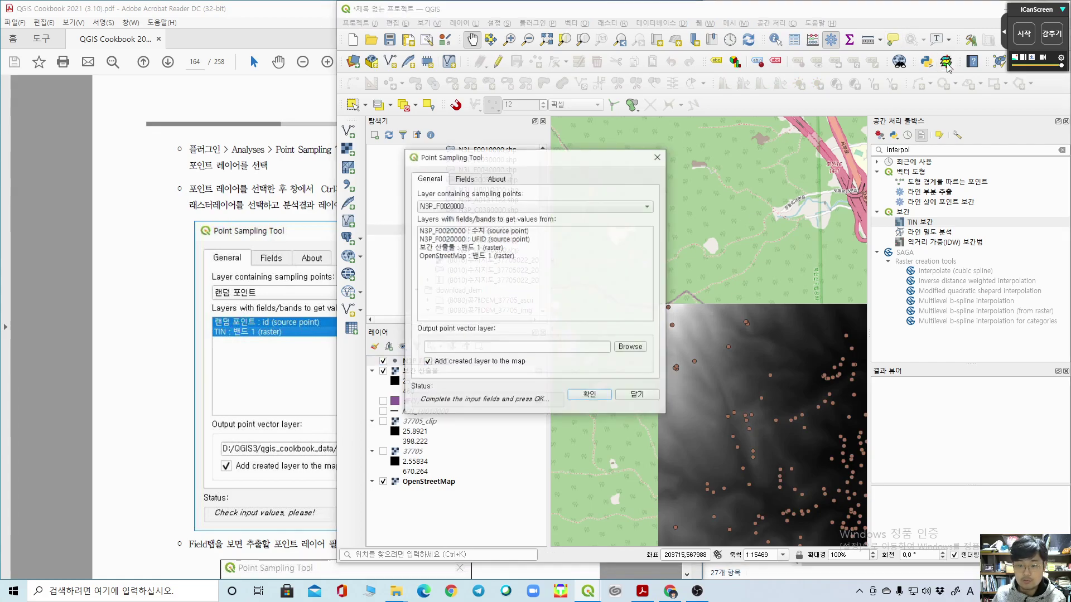
click(506, 207)
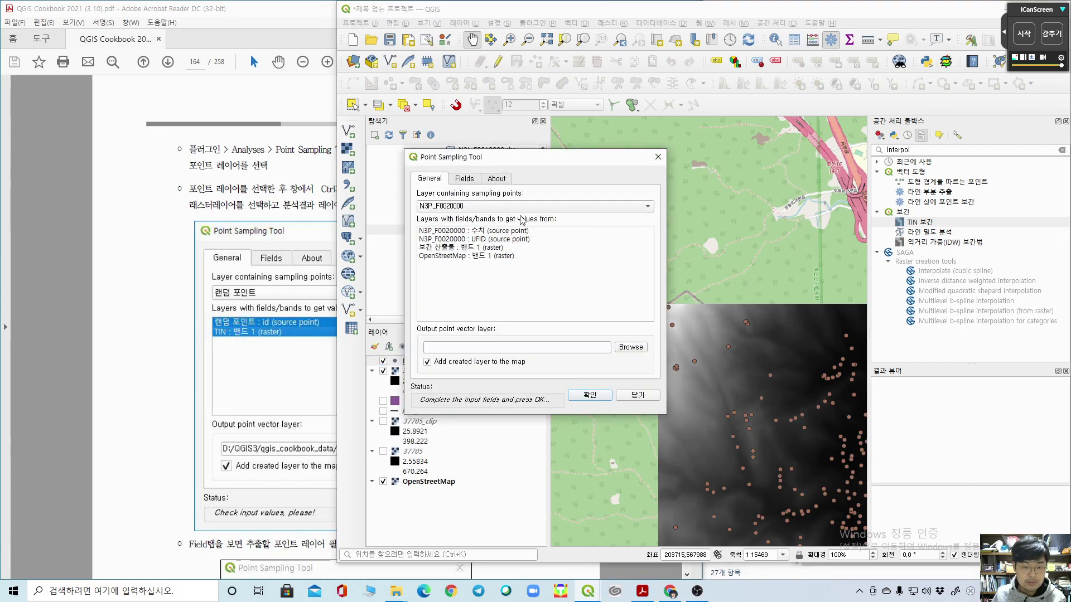
click(658, 157)
Step: Collapse the expanded ch5 subfolders and look through the remaining ch5 exercise files
scroll(506, 249, up, 3)
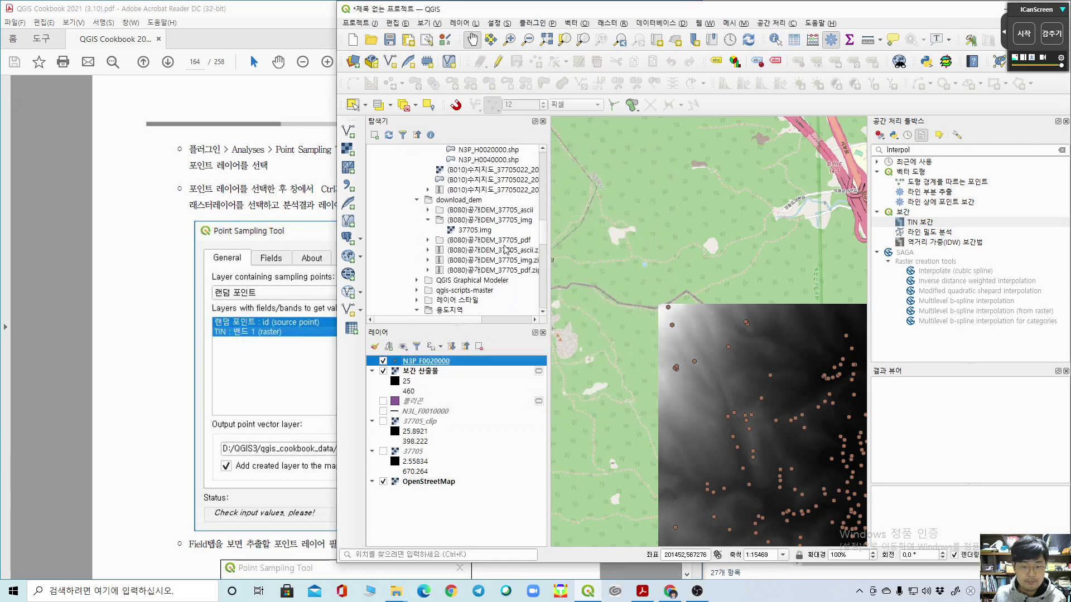
scroll(506, 249, up, 10)
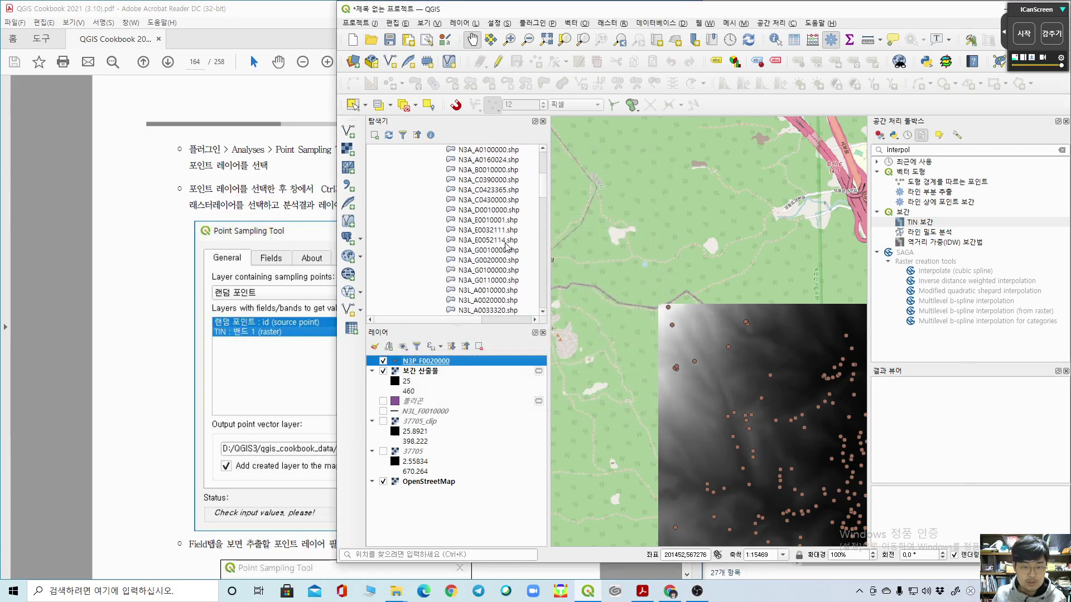
click(416, 230)
click(417, 280)
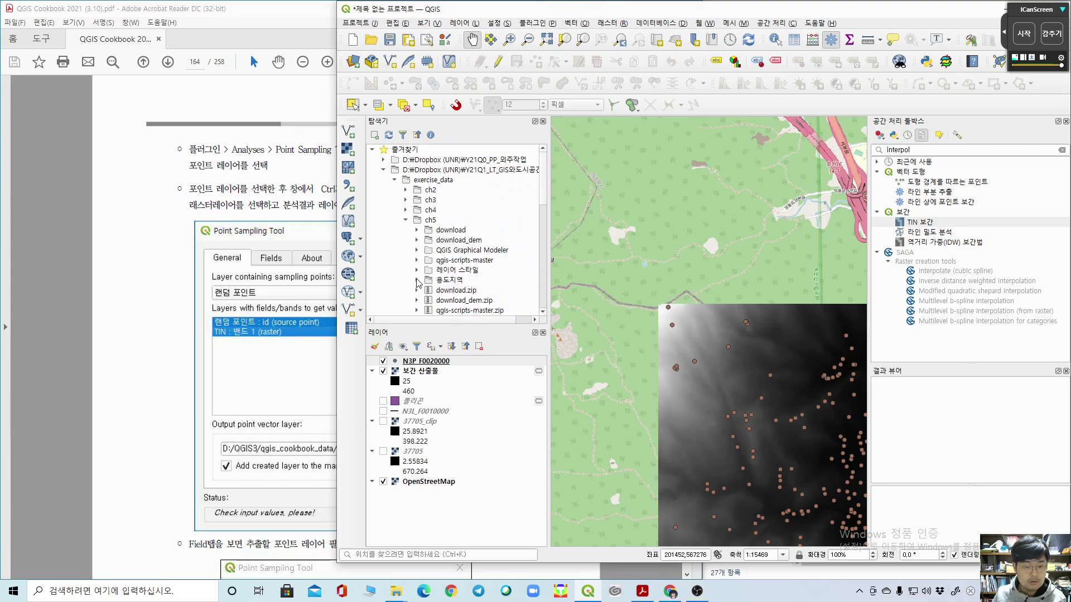
scroll(480, 233, down, 1)
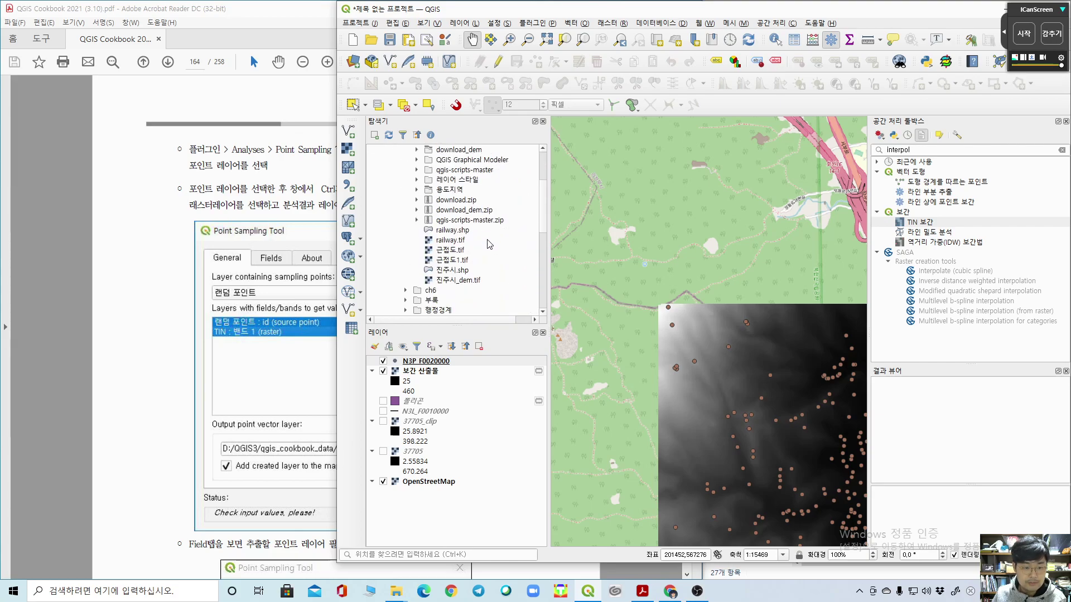
Step: Reread the random point instructions on page 163 of the cookbook PDF, then return to QGIS and open the random points in polygons tool
click(71, 223)
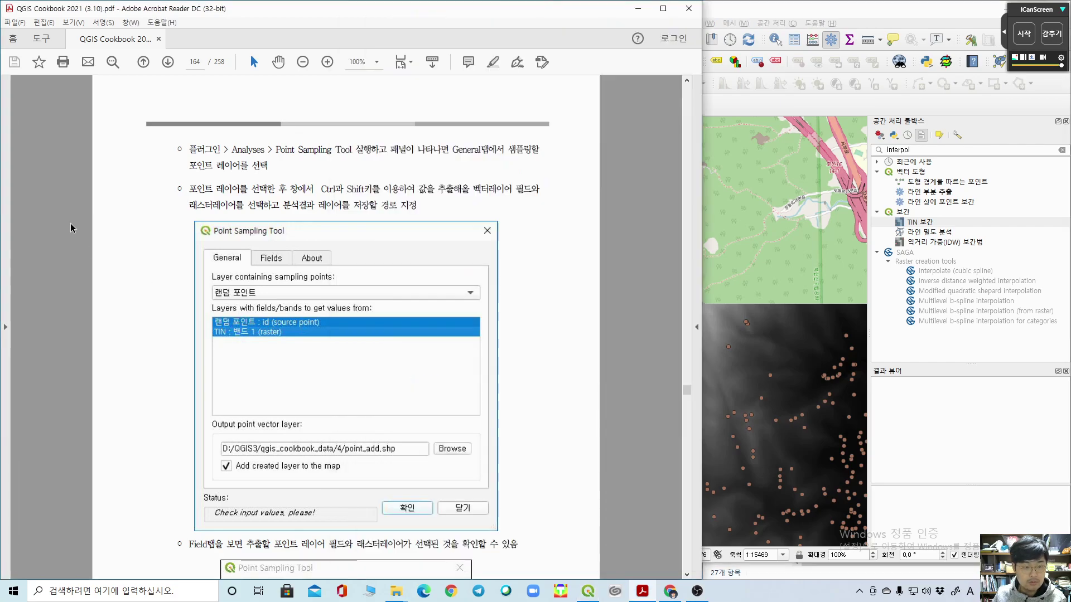
scroll(70, 223, up, 8)
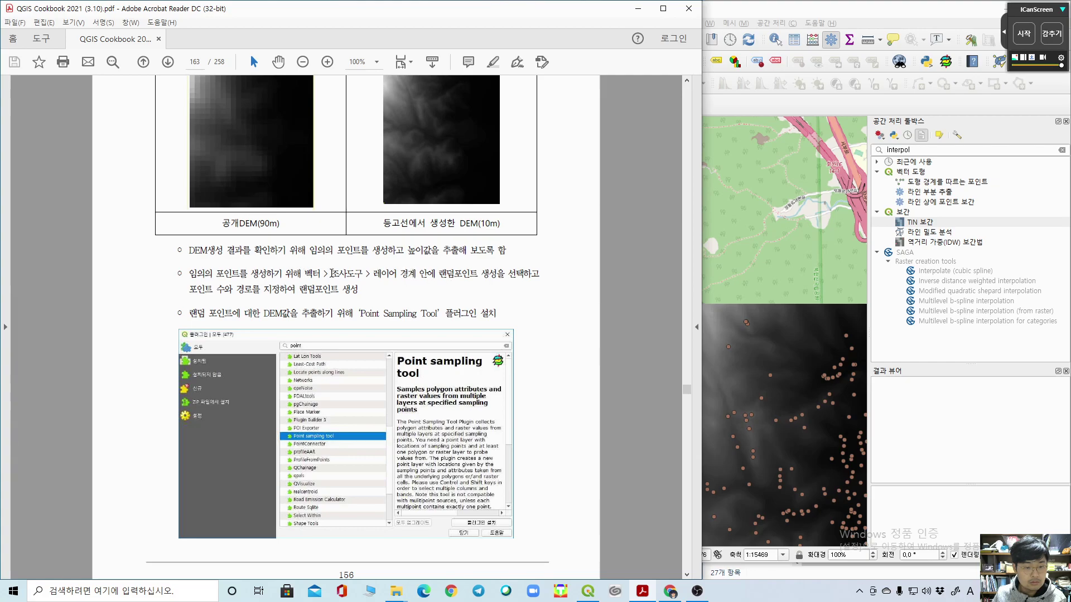
click(831, 13)
click(578, 24)
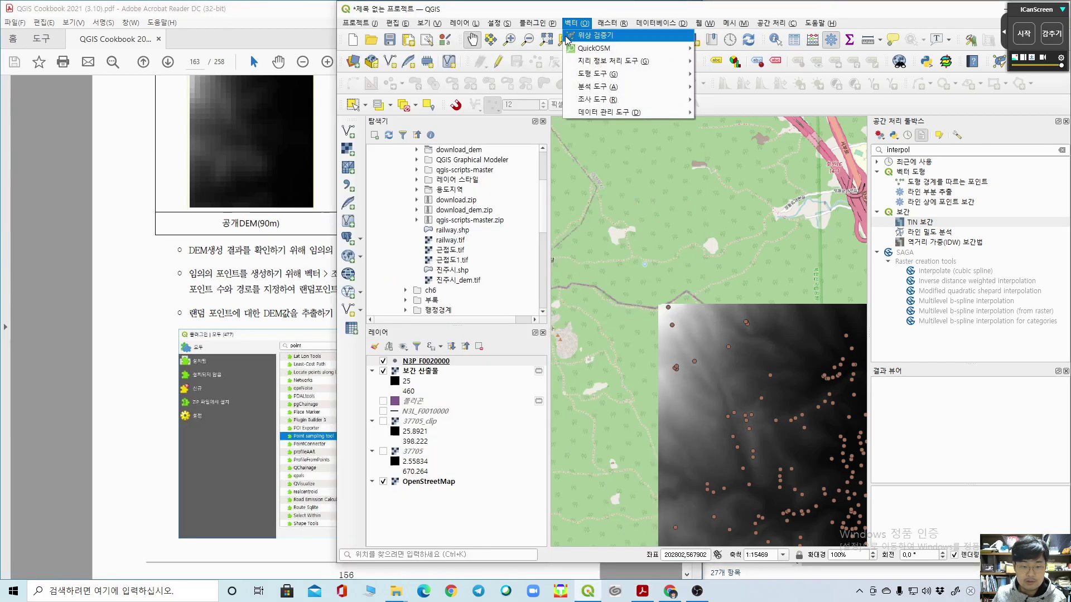
mouse_move(613, 100)
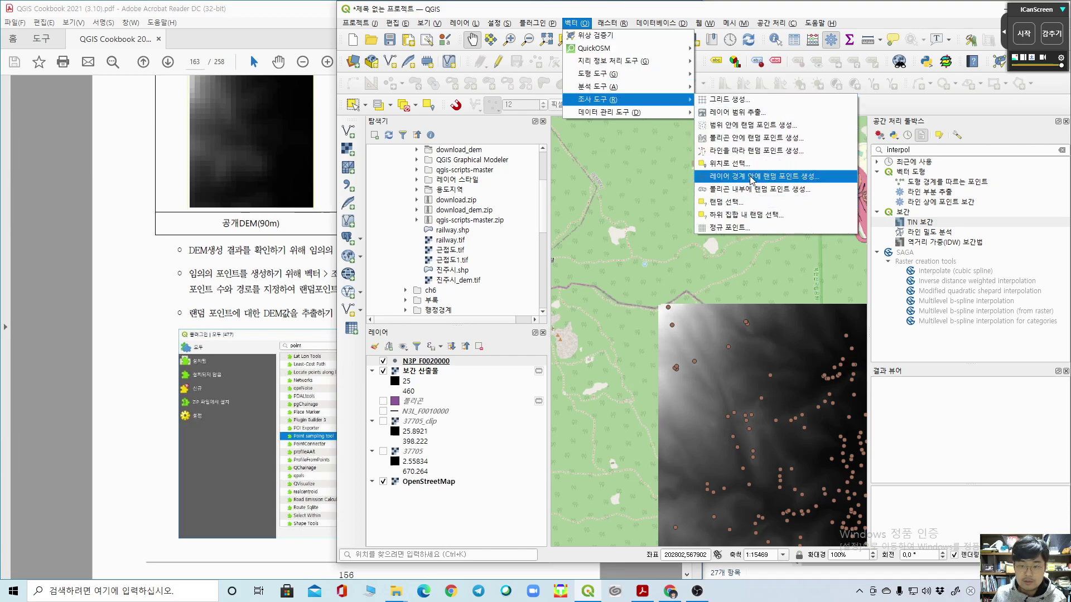
click(757, 139)
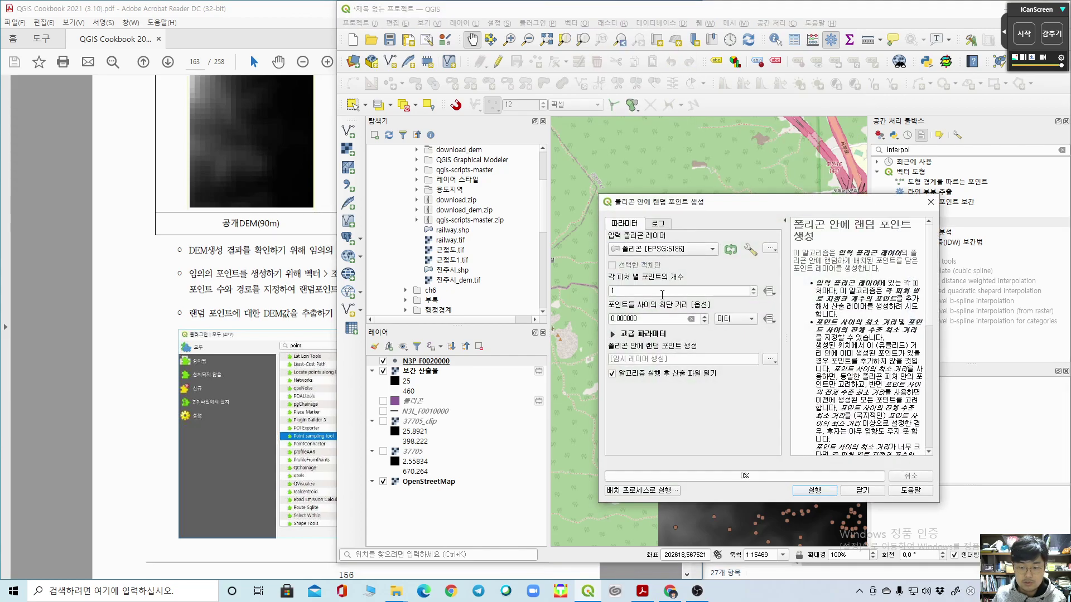
Step: Switch to the cookbook PDF to recheck the random point instructions on page 163, then return to the tool's dialog in QGIS
click(54, 310)
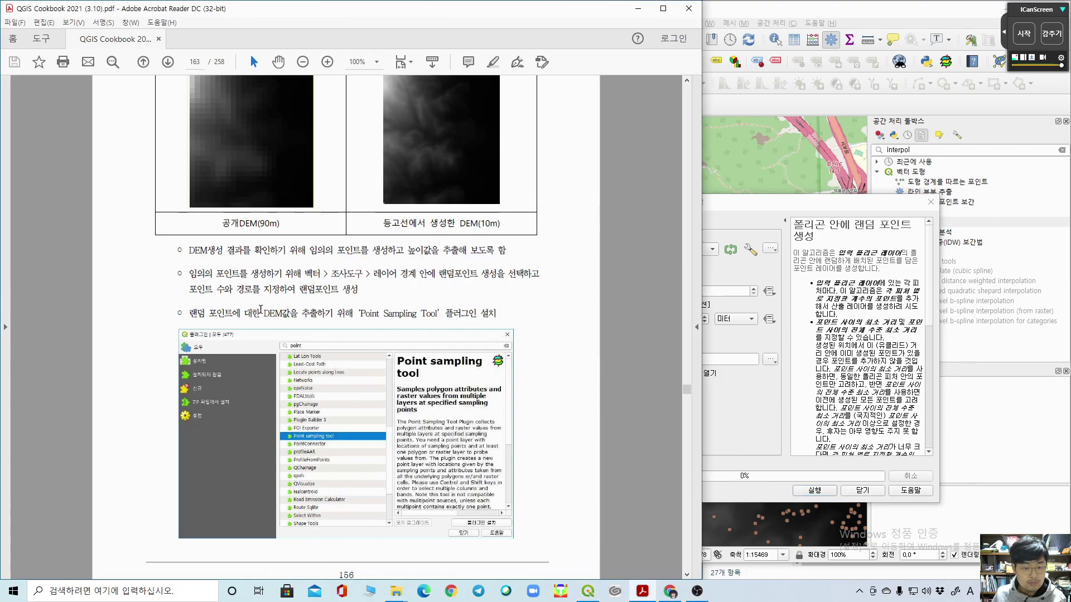
scroll(505, 305, down, 8)
scroll(505, 305, up, 8)
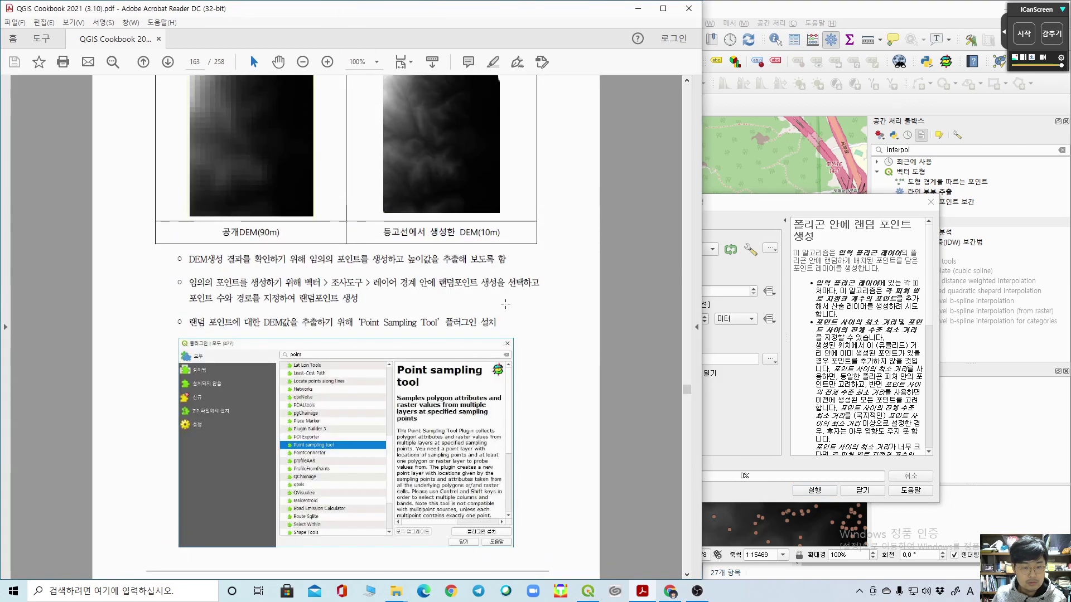
click(810, 207)
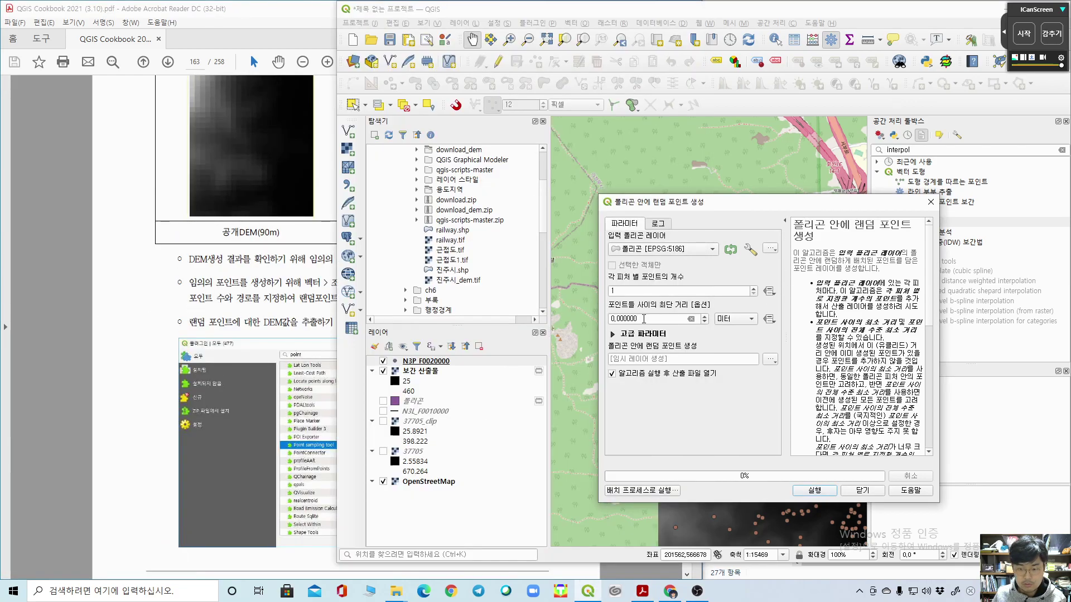
Step: Generate 1000 random points per feature inside the 폴리곤 layer as a temporary layer, and close the tool
click(651, 321)
click(638, 291)
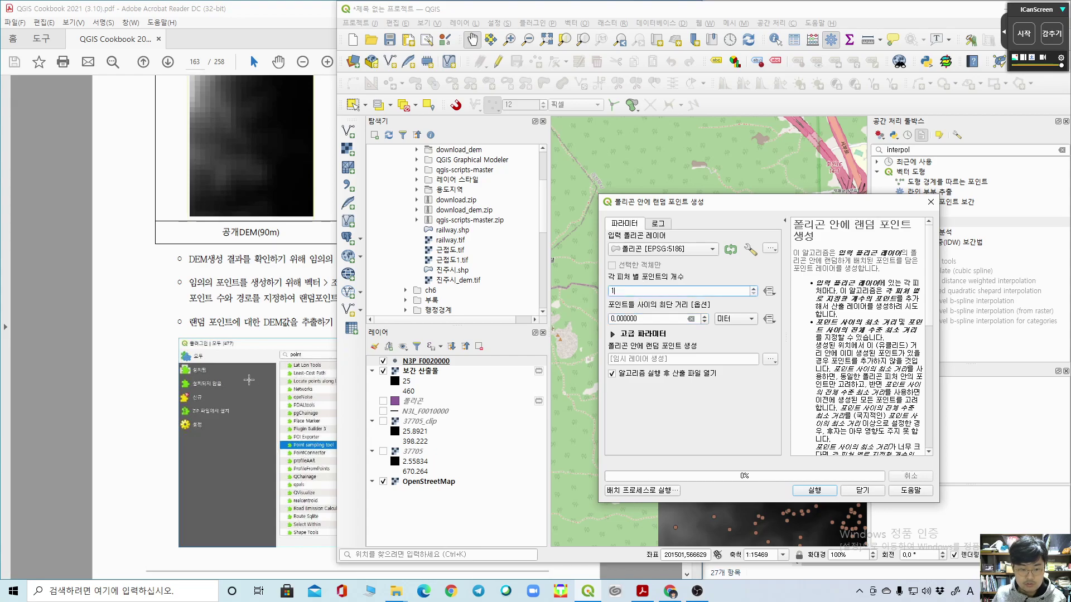
double_click(674, 291)
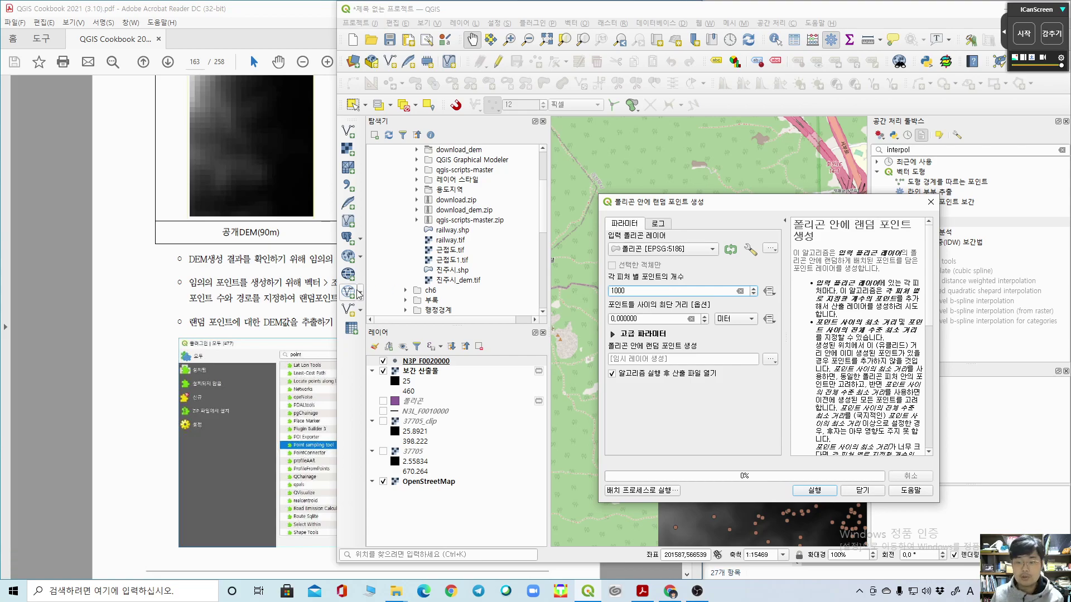
click(814, 491)
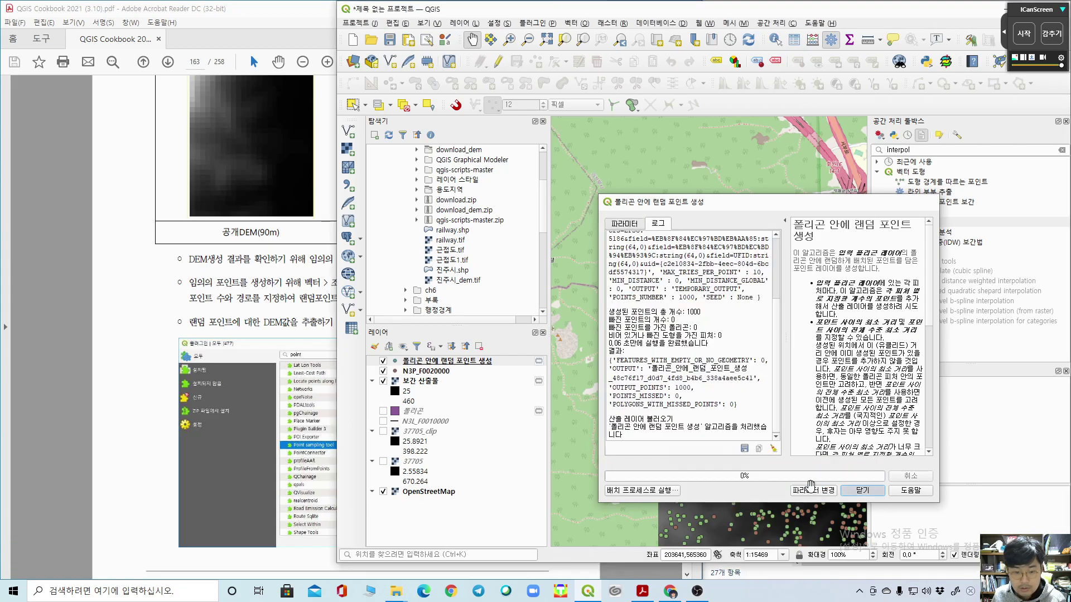
click(874, 491)
Step: Hide the N3P_F0020000 layer and remove it from the project
click(383, 371)
click(426, 372)
right_click(425, 379)
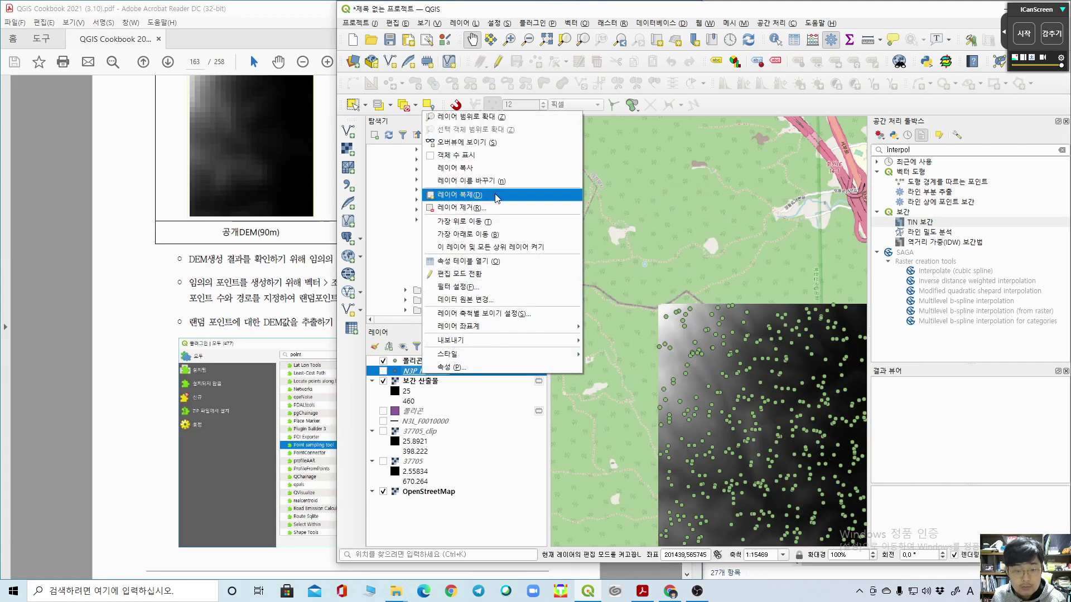
click(480, 206)
click(702, 300)
scroll(712, 305, down, 1)
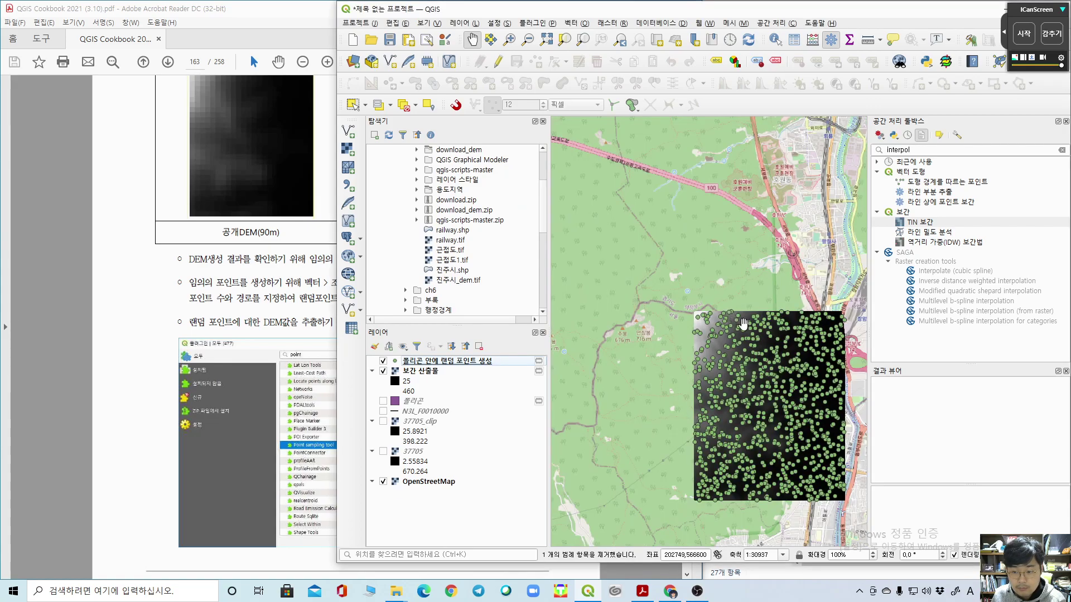
drag(725, 334, 663, 326)
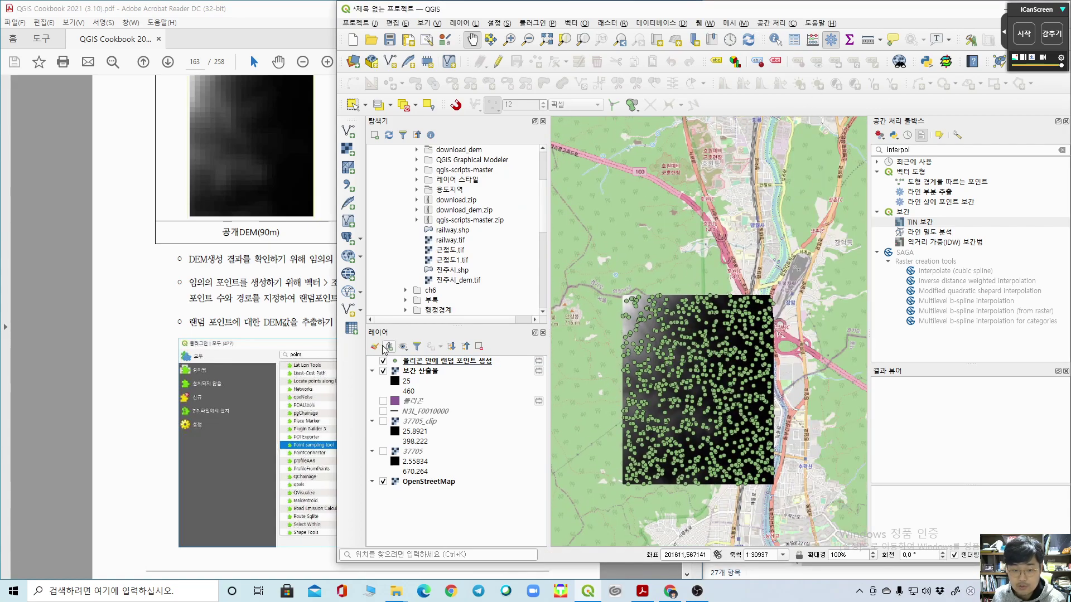
Step: Open the Point Sampling Tool, compare its General settings with the example on page 164 of the cookbook PDF, and close it
click(945, 62)
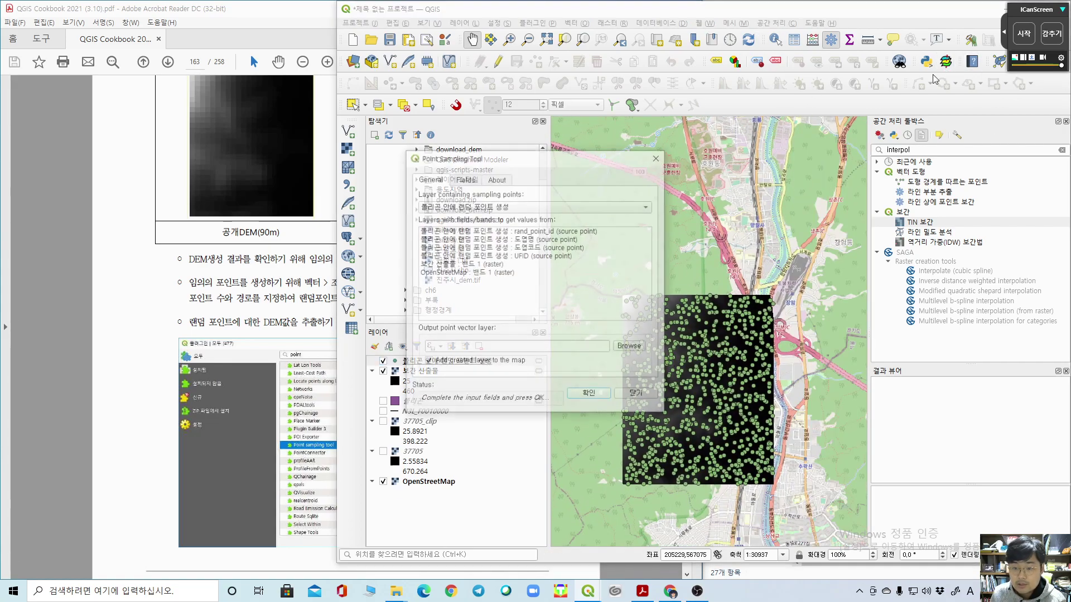
drag(548, 161, 719, 184)
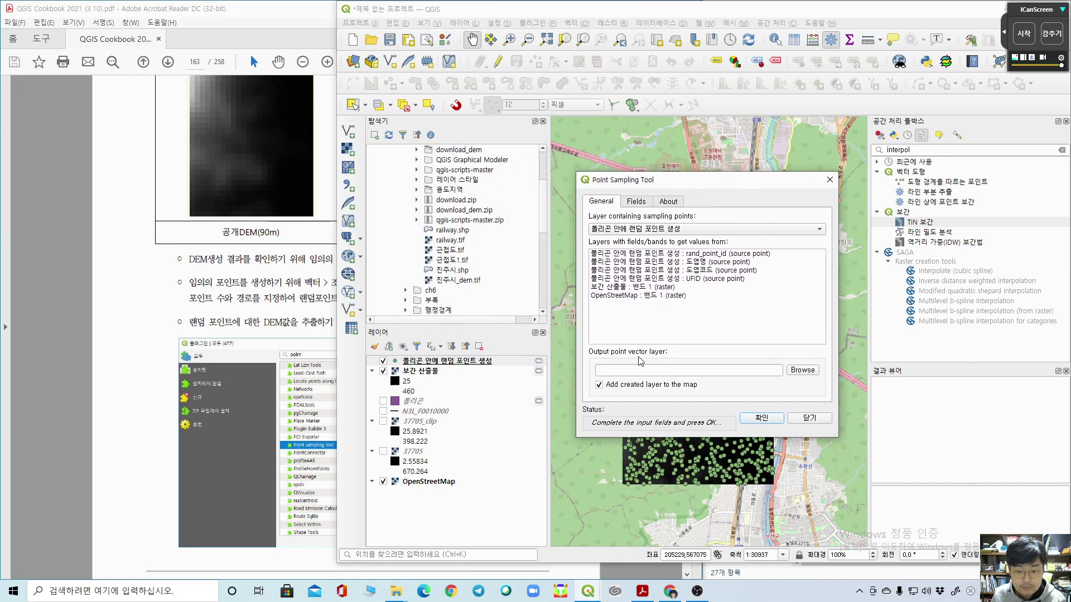
click(52, 368)
scroll(67, 304, down, 10)
scroll(78, 291, down, 1)
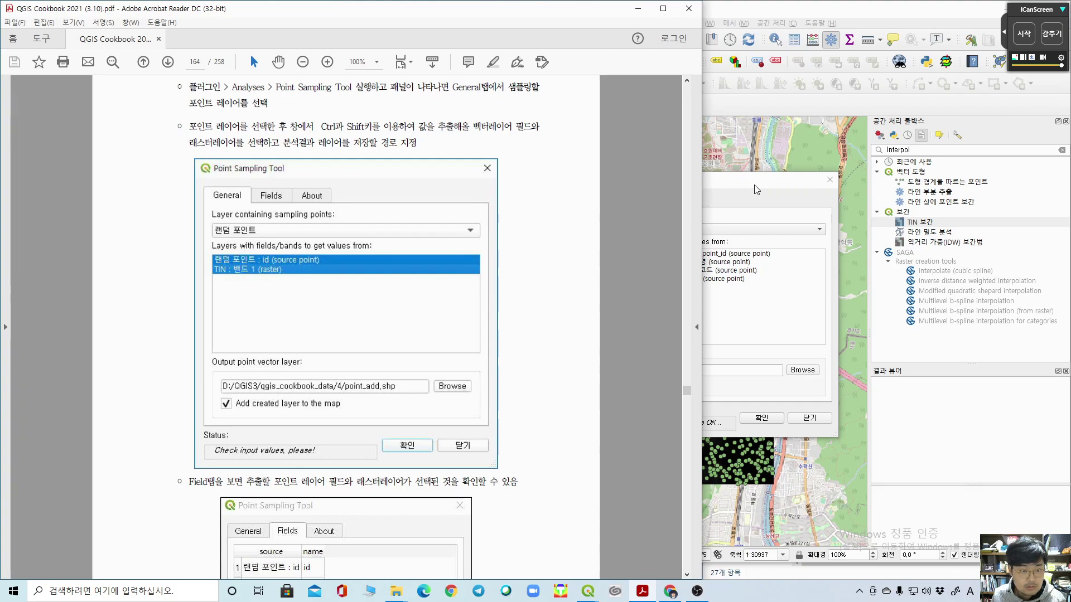
drag(747, 185, 905, 205)
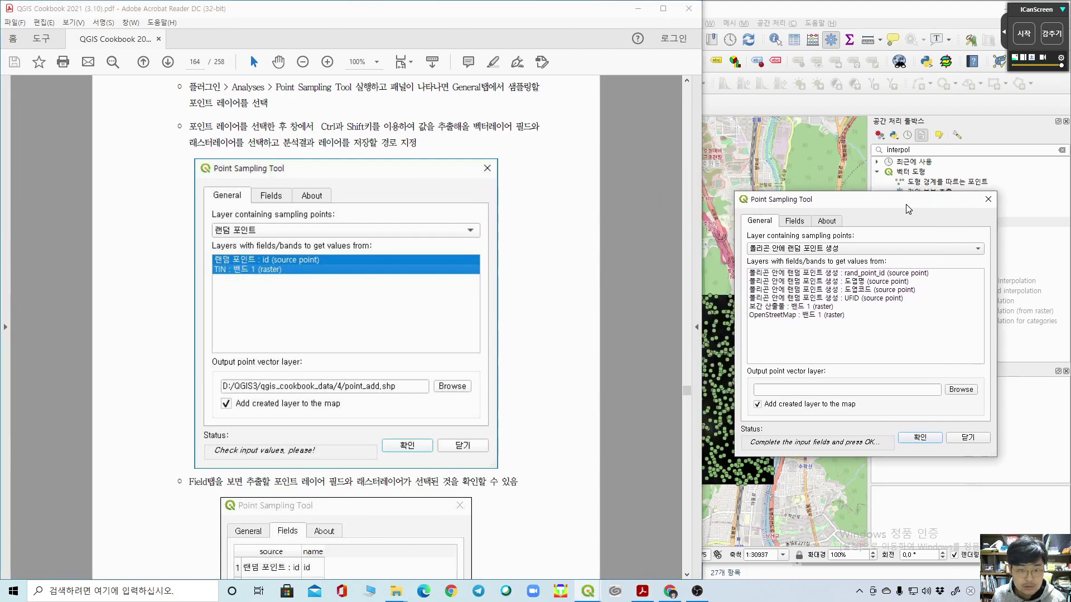
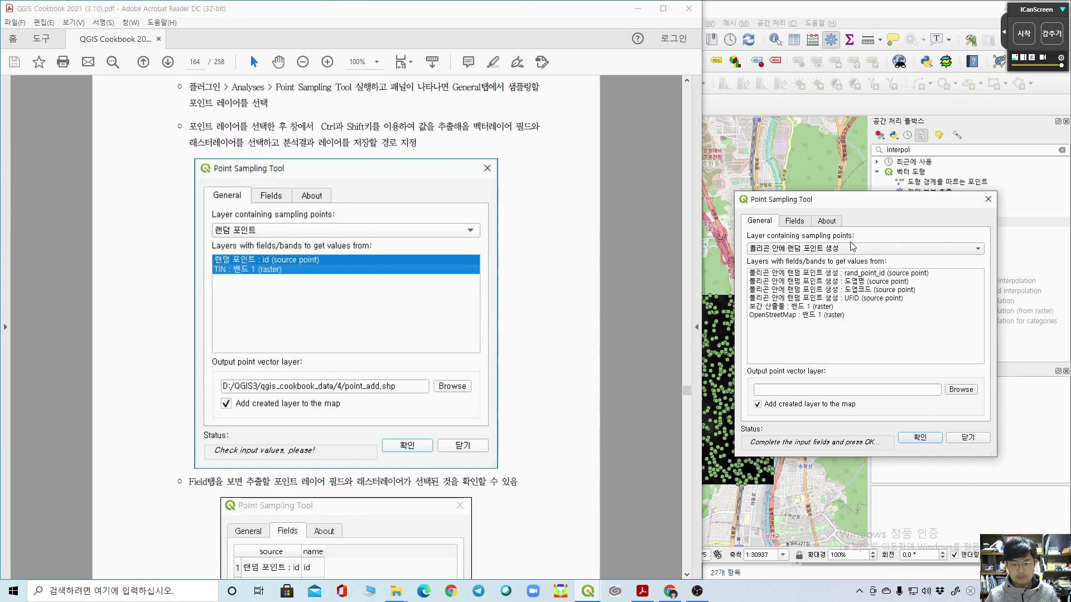
click(988, 200)
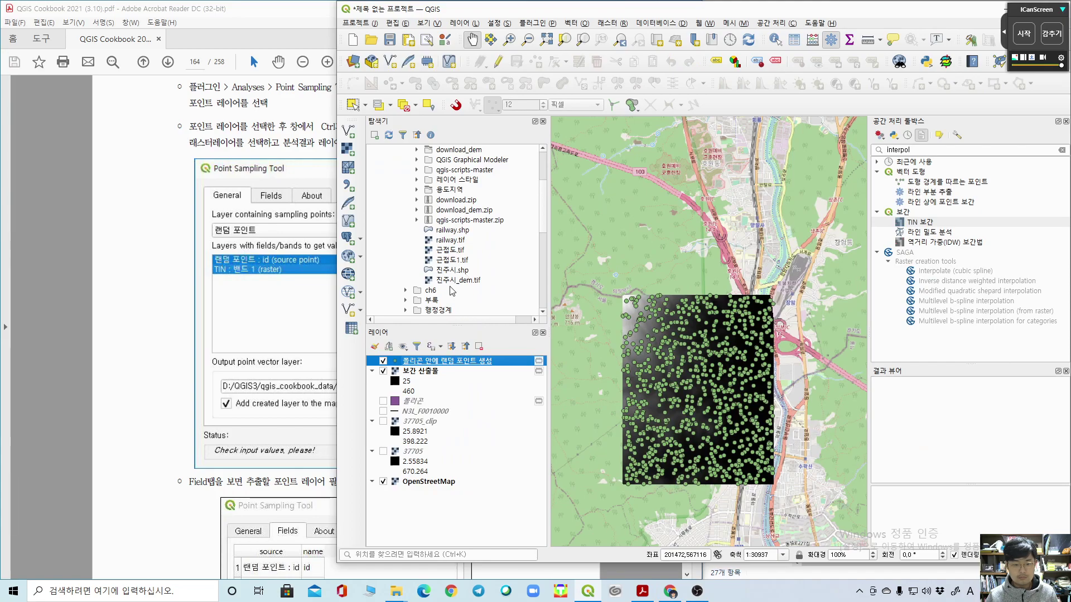
Step: Open the Point Sampling Tool for the random point layer and choose band 1 of the 보간 산출물 raster as the value source
click(425, 372)
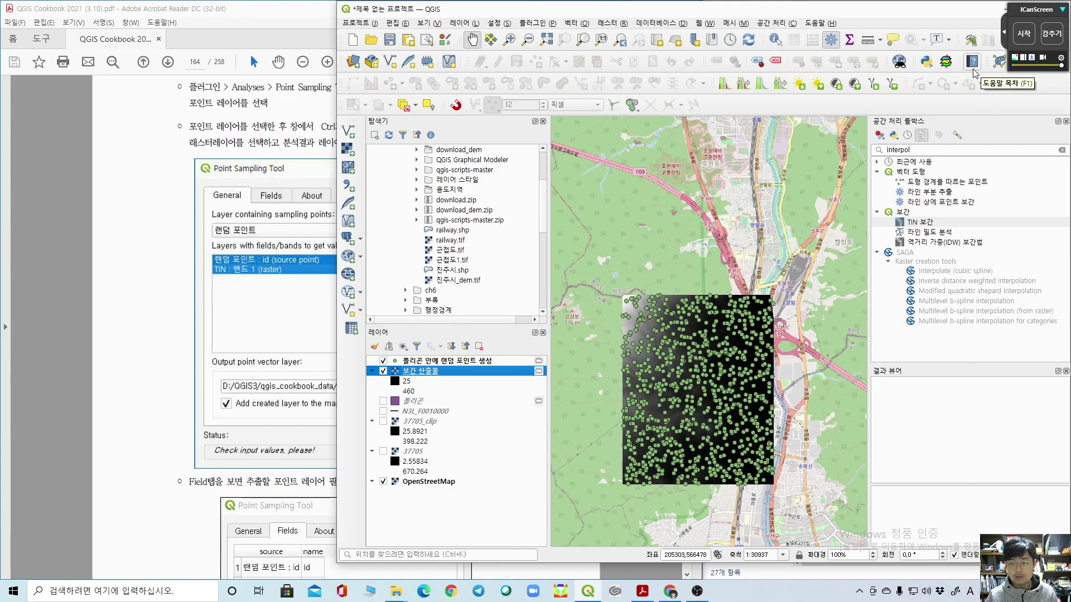
click(435, 361)
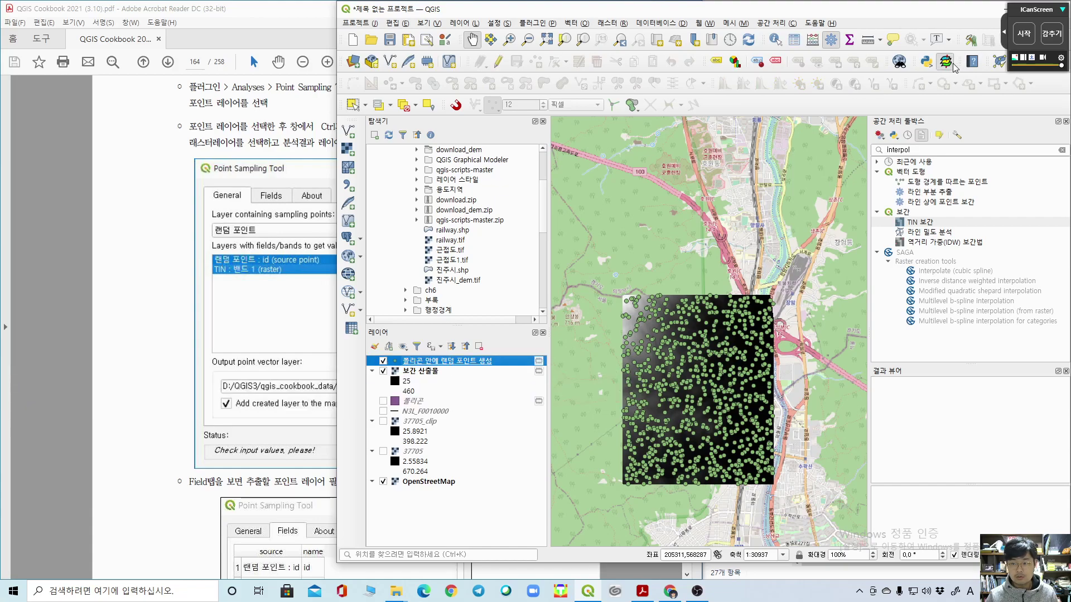
click(953, 65)
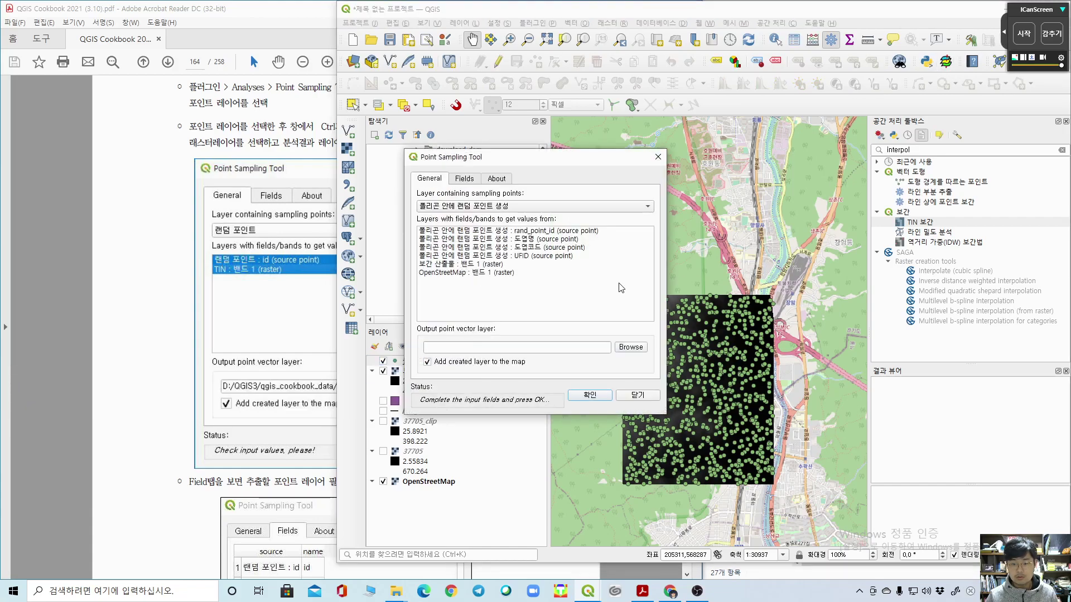
click(483, 266)
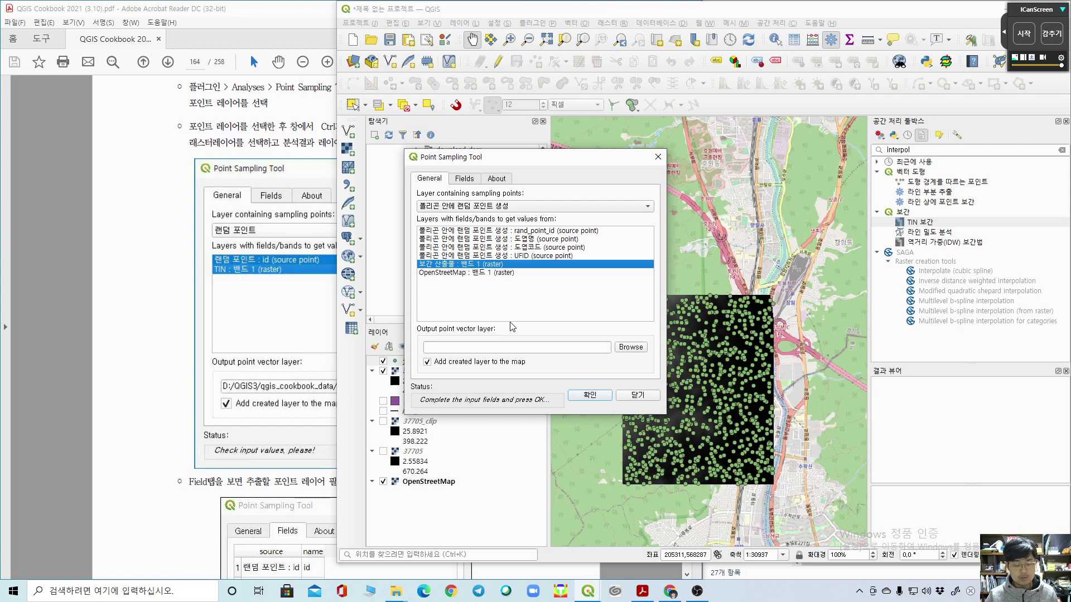
drag(552, 157, 748, 168)
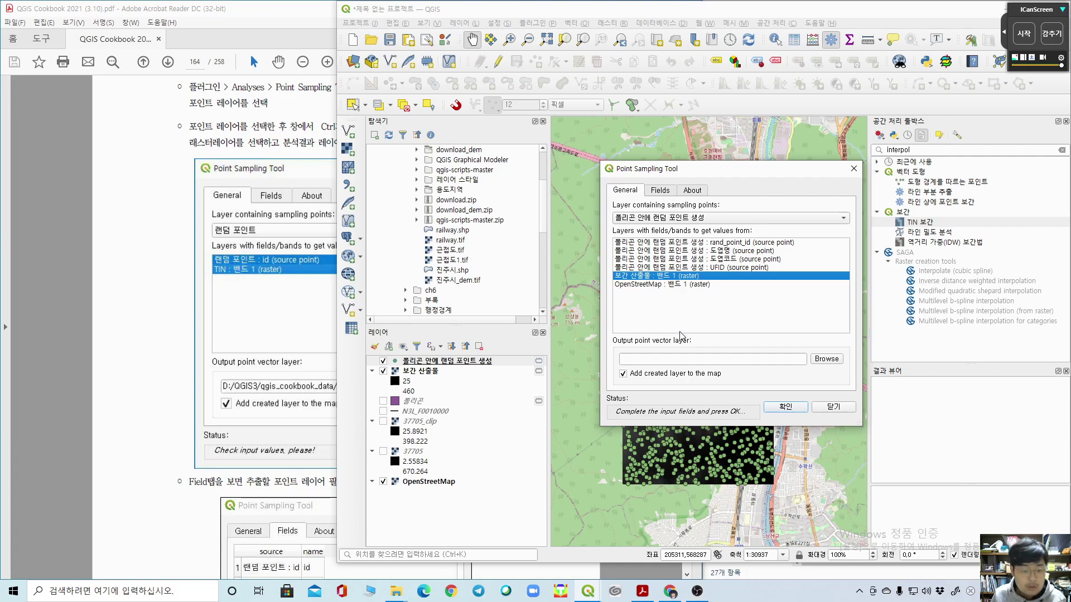
Step: Set the sampling output to a GeoPackage named point_add in the ch5 folder, checking the file name against the cookbook PDF example
click(825, 360)
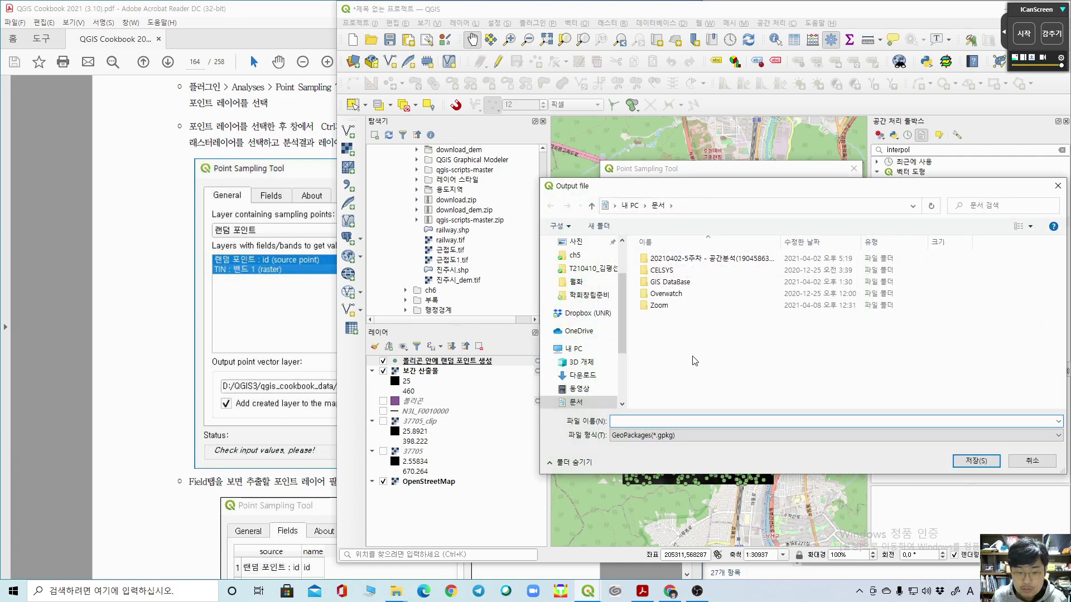
click(104, 407)
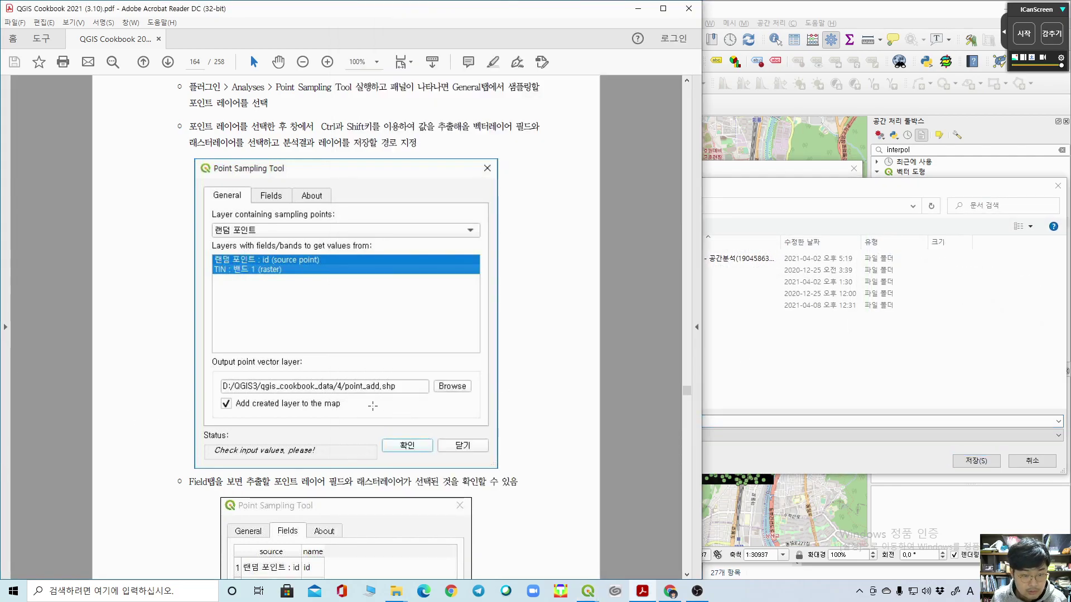
click(814, 368)
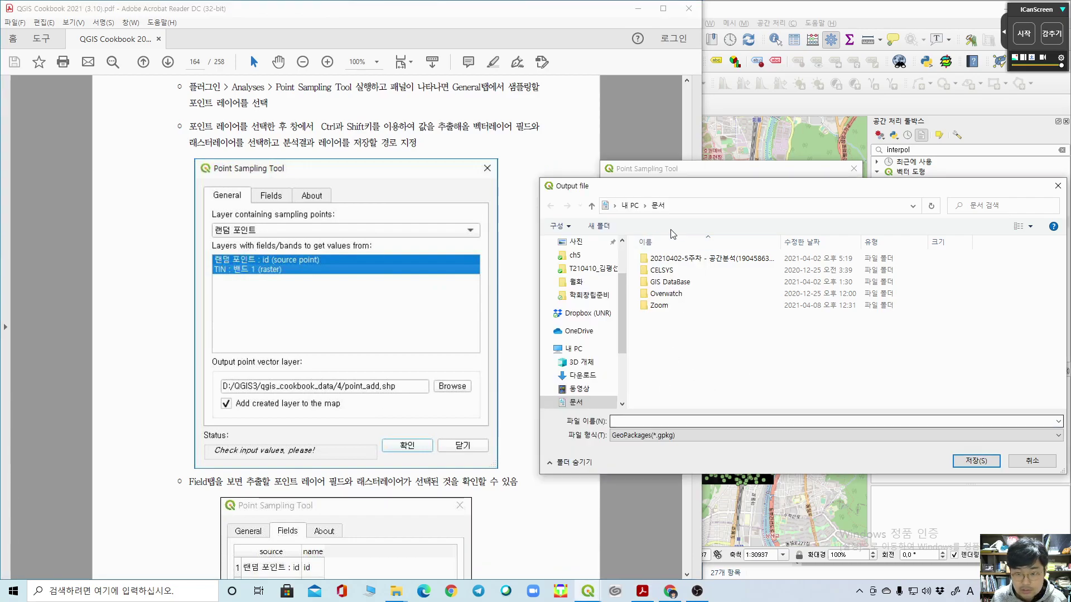
click(575, 254)
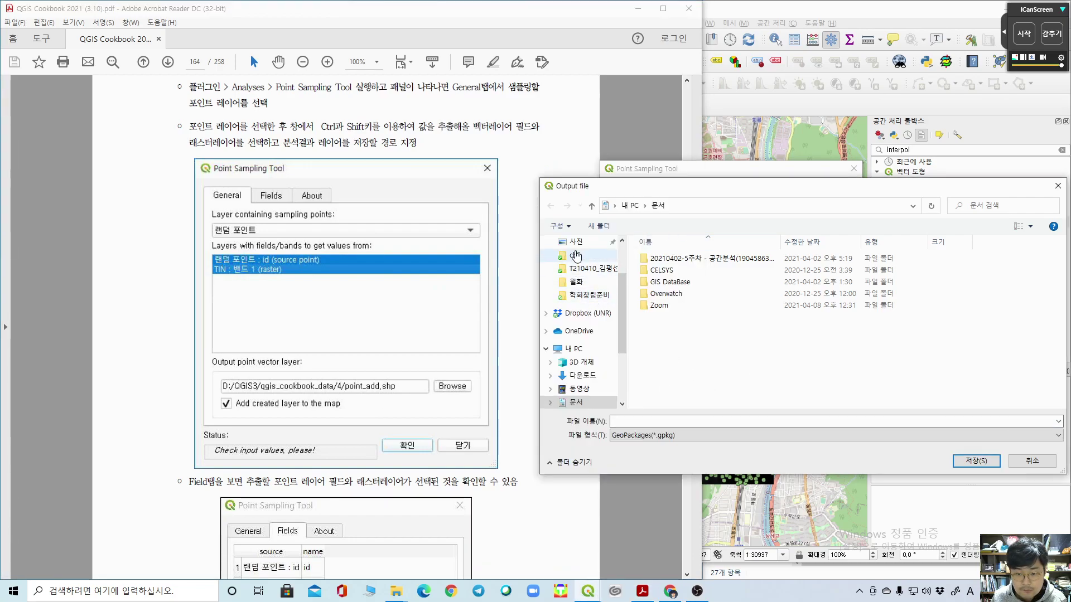
click(663, 423)
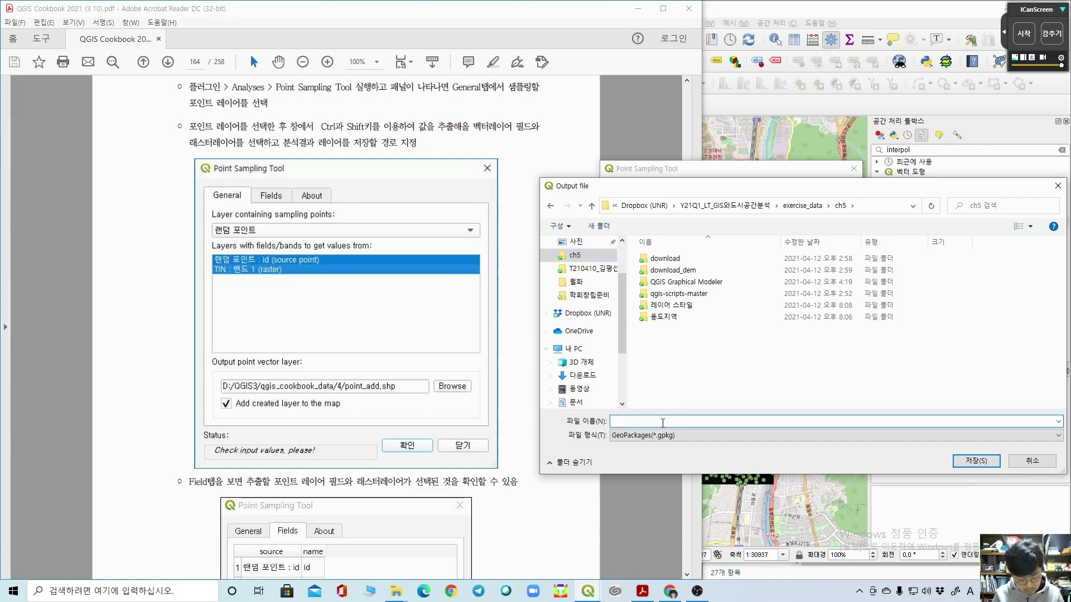
text(point_a)
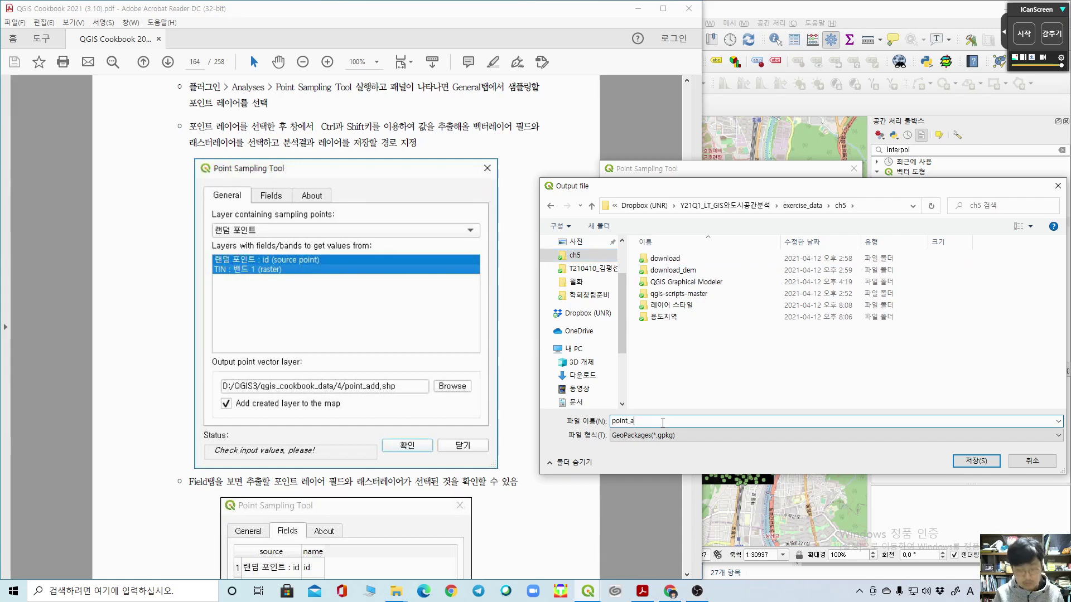
key(Return)
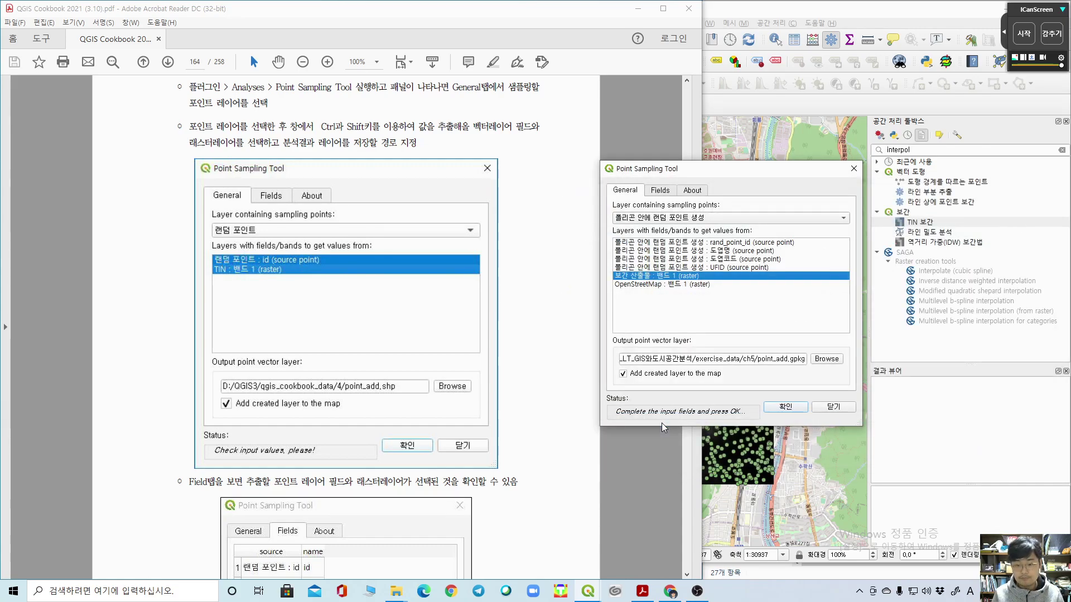
Step: Set the output to a shapefile named point_add in the Documents folder, run the sampling, and close the tool
click(837, 360)
click(721, 437)
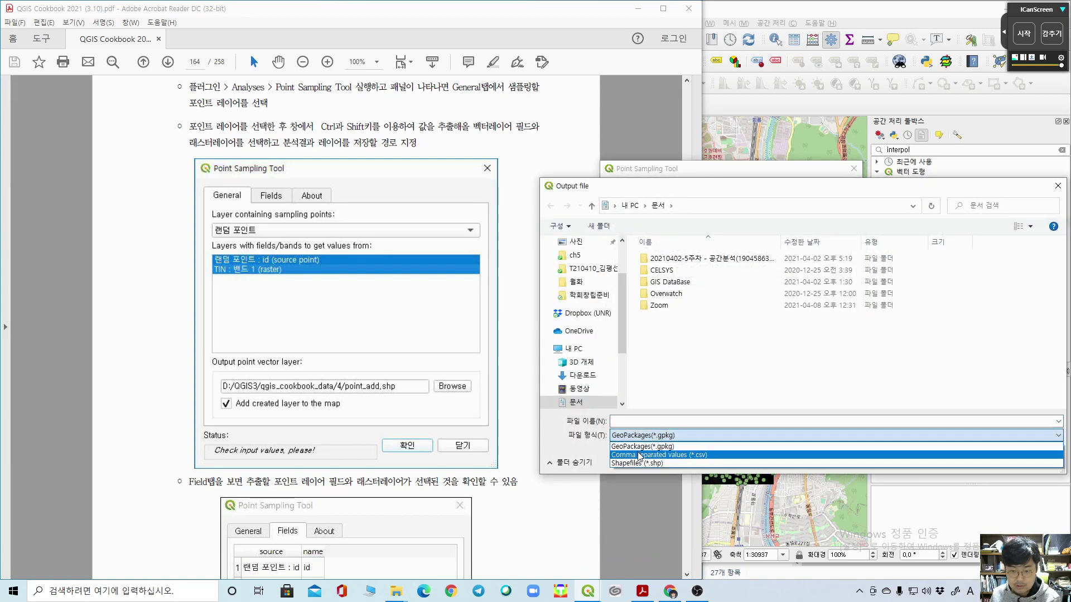
click(639, 464)
click(656, 423)
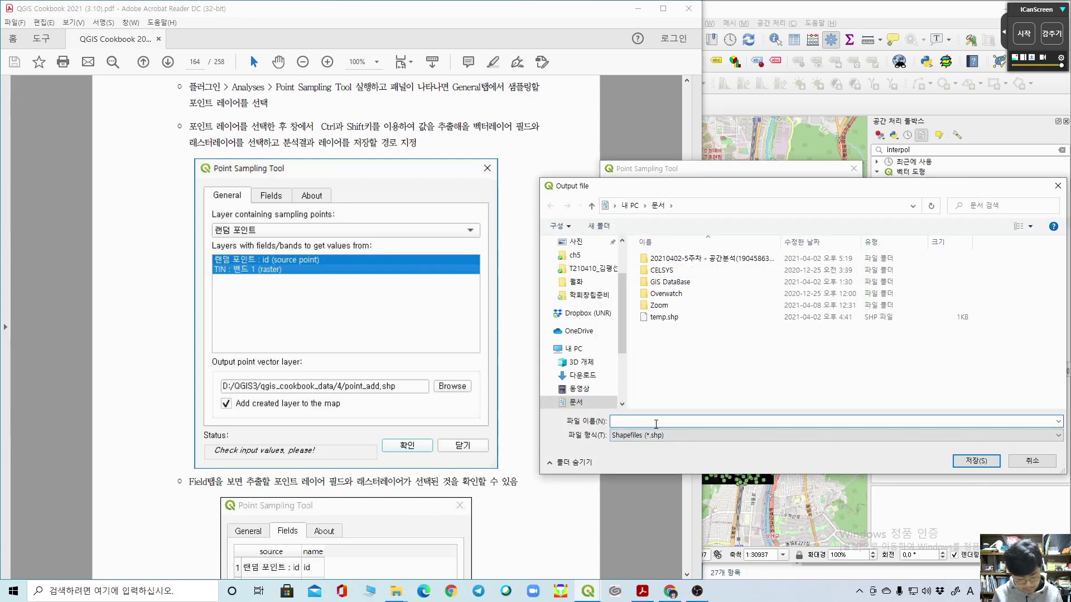
text(point_add)
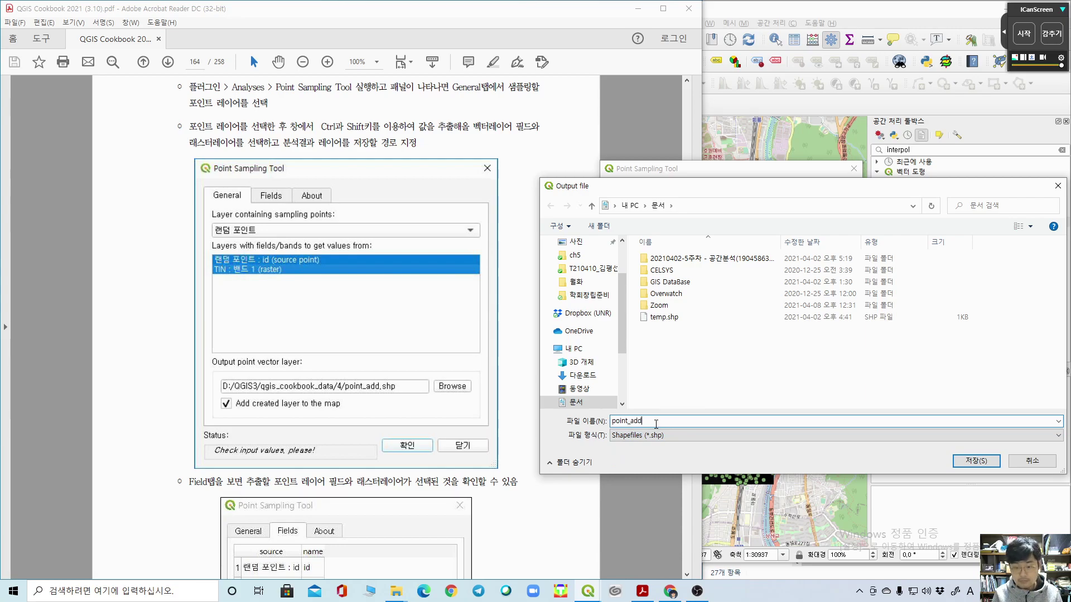
key(Return)
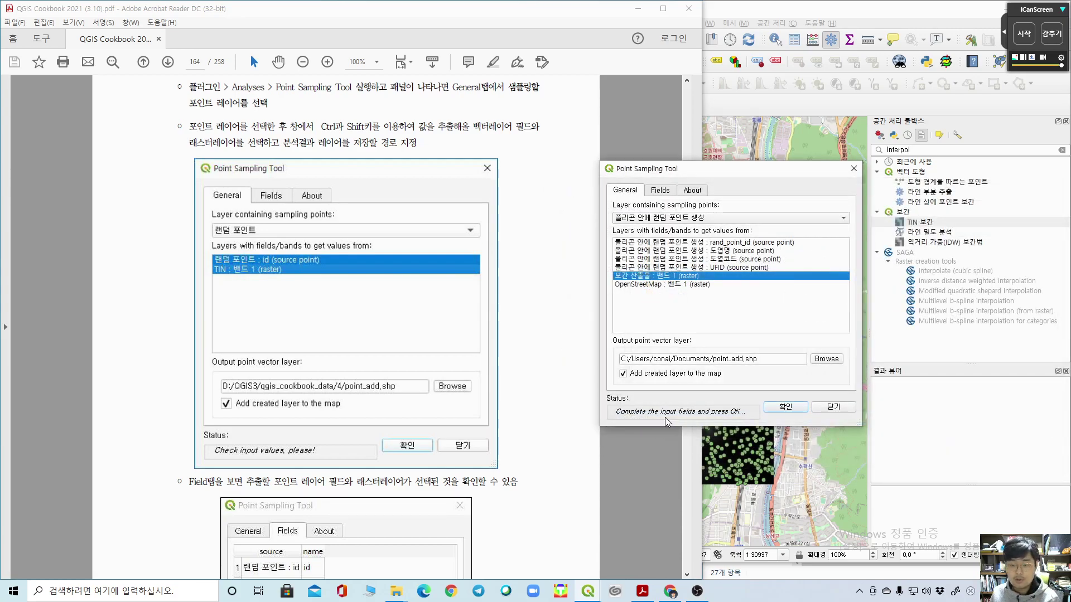
click(775, 409)
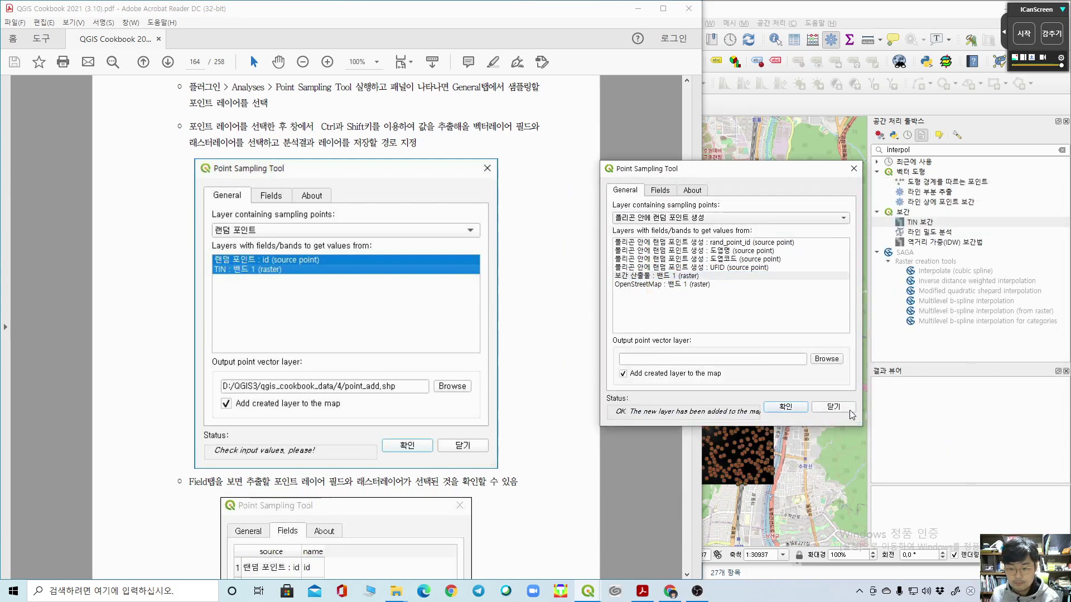
click(833, 407)
click(809, 463)
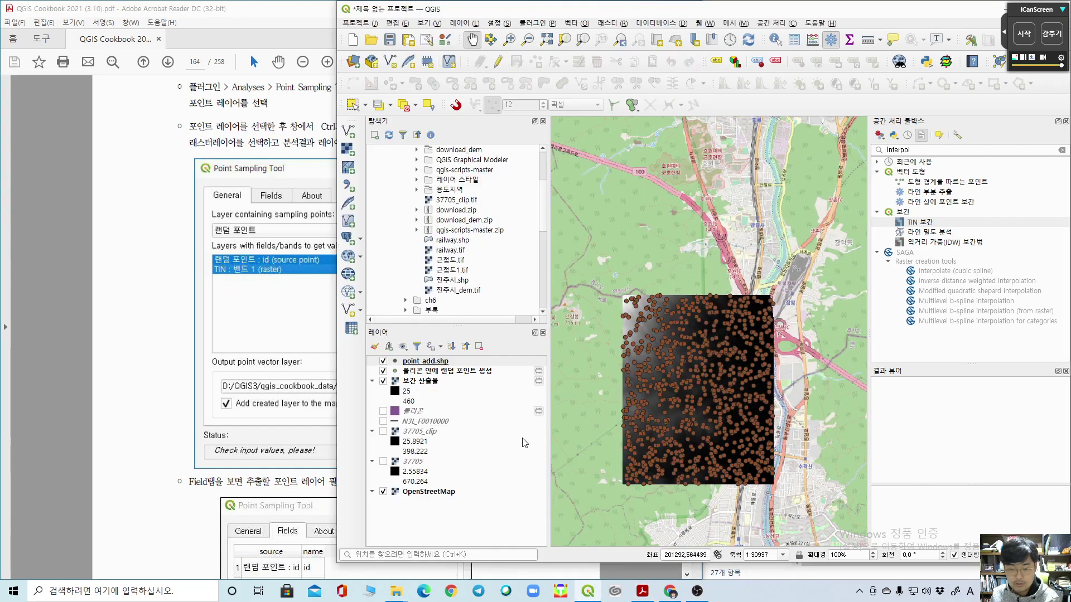
Step: Hide the random point layer and the 보간 산출물 raster
click(412, 381)
click(383, 371)
click(383, 381)
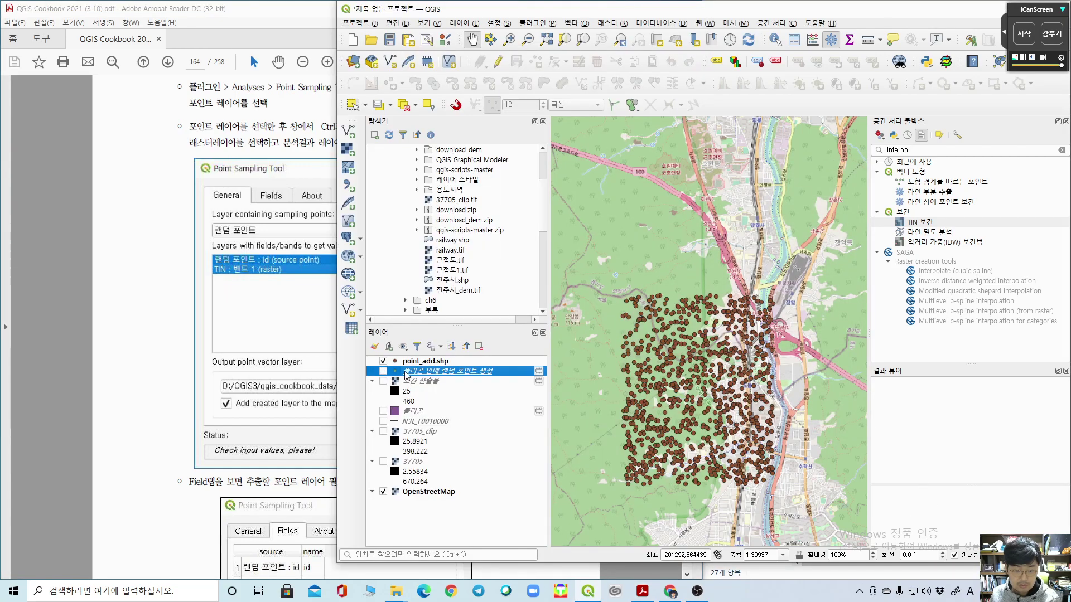
Step: Give the point_add.shp layer single labels that use the 보간 산 field as their value
click(414, 361)
right_click(414, 368)
click(449, 593)
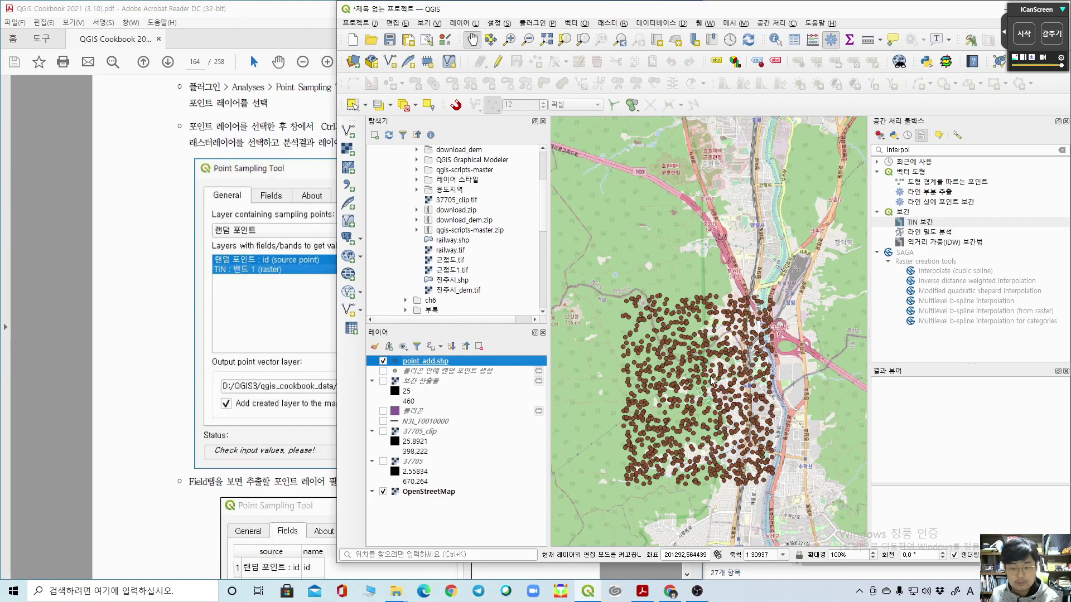
click(588, 265)
click(681, 186)
click(691, 198)
click(996, 203)
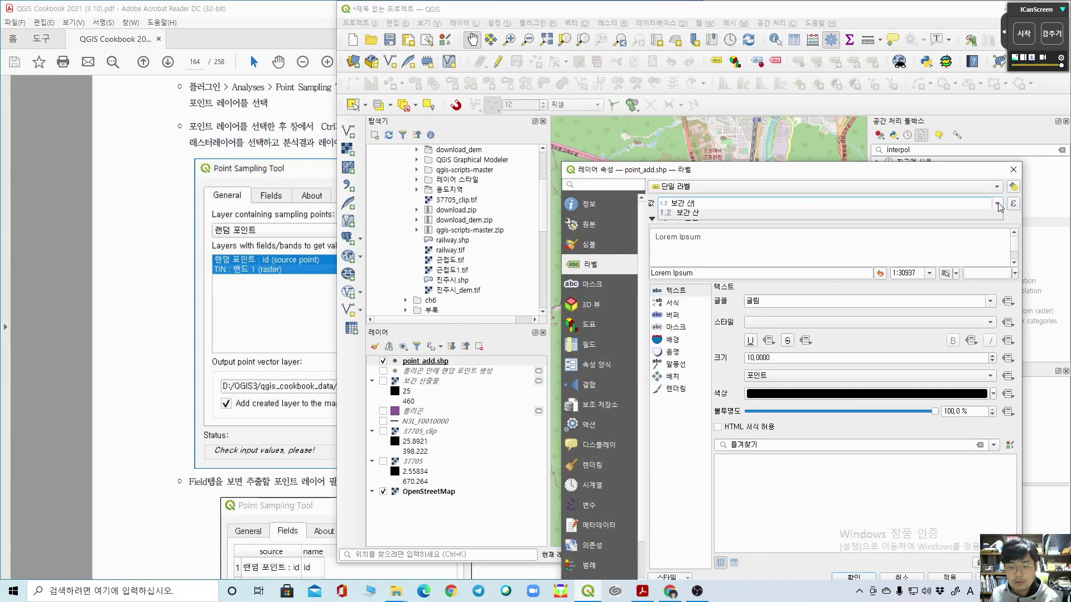
click(724, 215)
drag(890, 170, 845, 111)
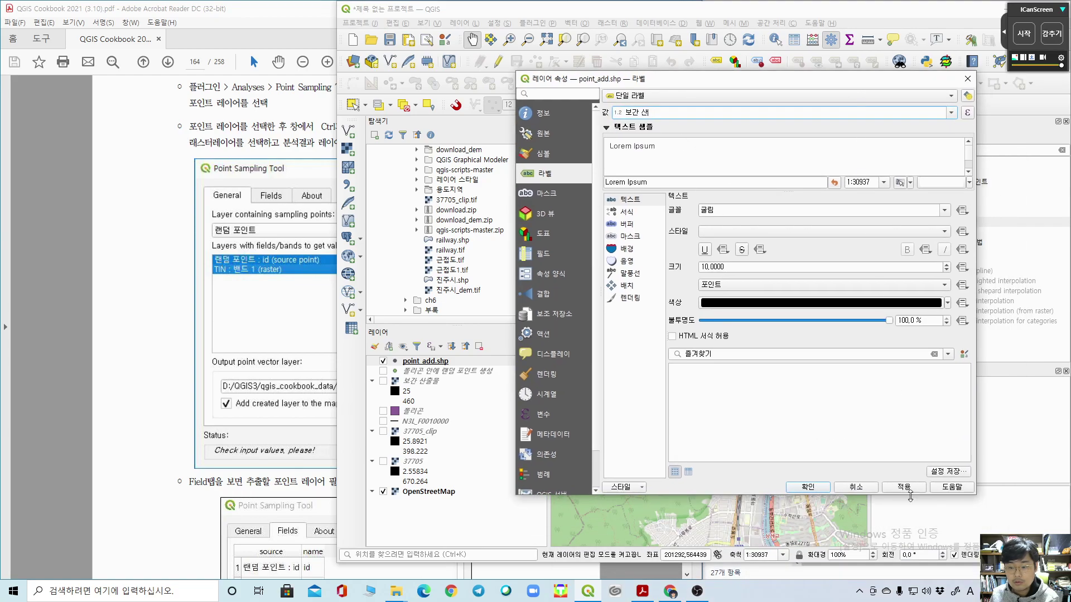
click(798, 495)
Step: Examine the point_add.shp elevation labels up close, show the random point layer again, and select both point layers
scroll(613, 321, up, 3)
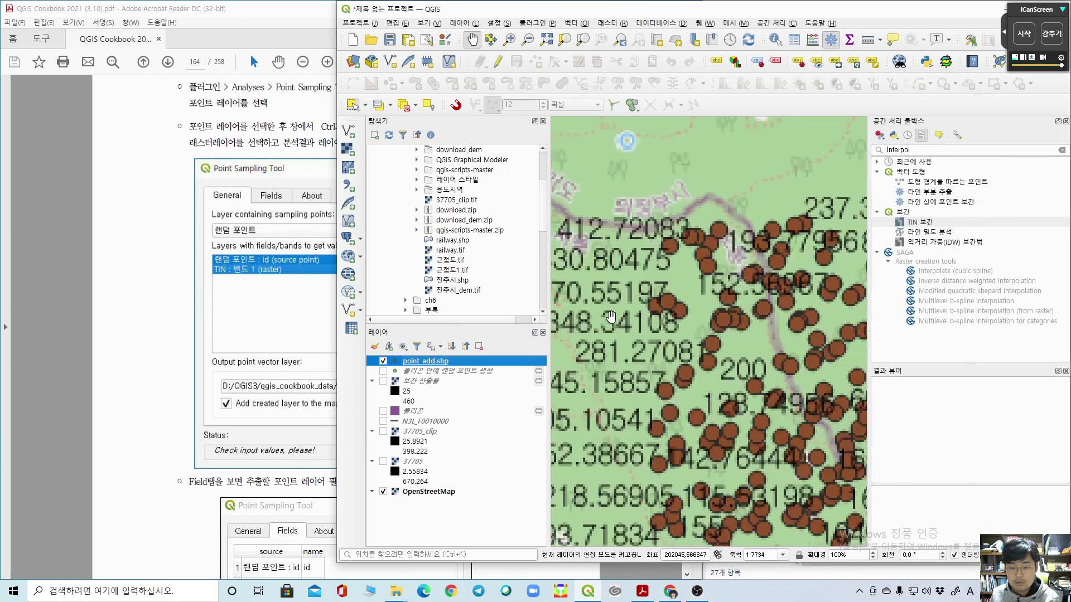
drag(778, 315, 585, 387)
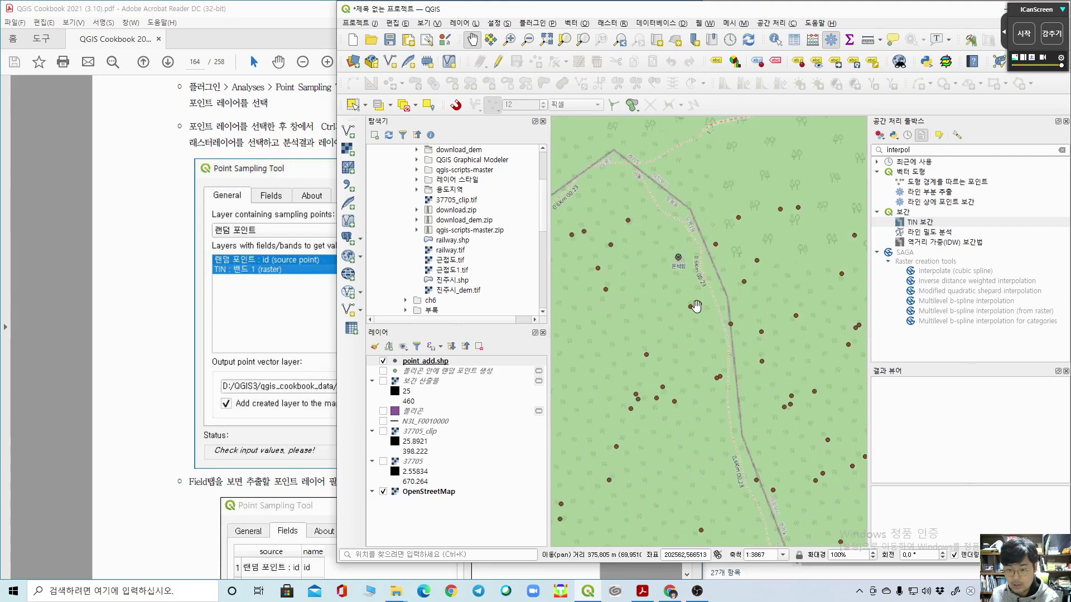
drag(764, 398, 508, 225)
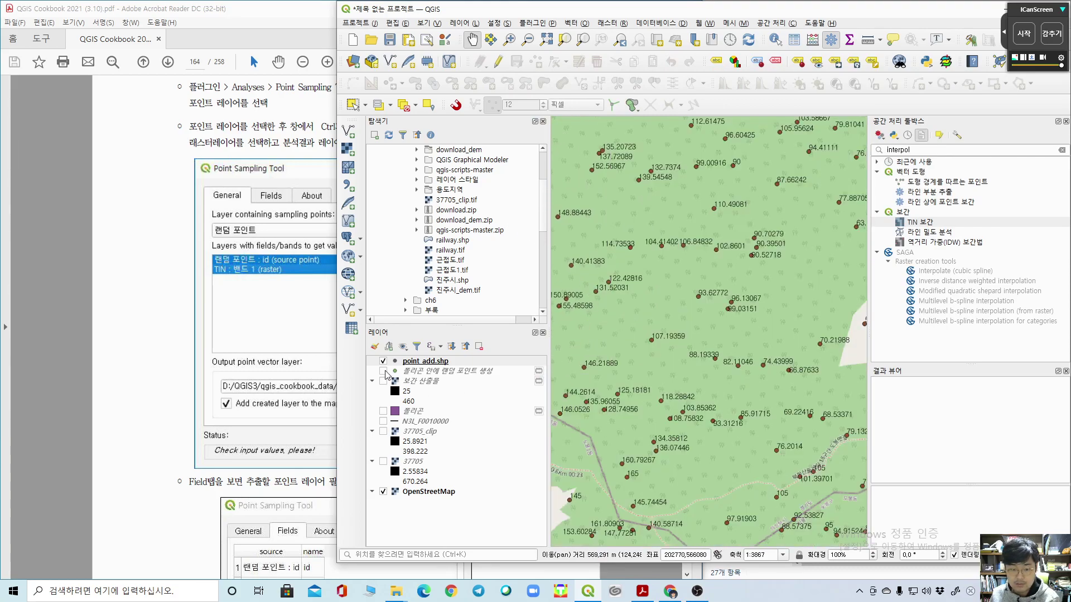
click(383, 371)
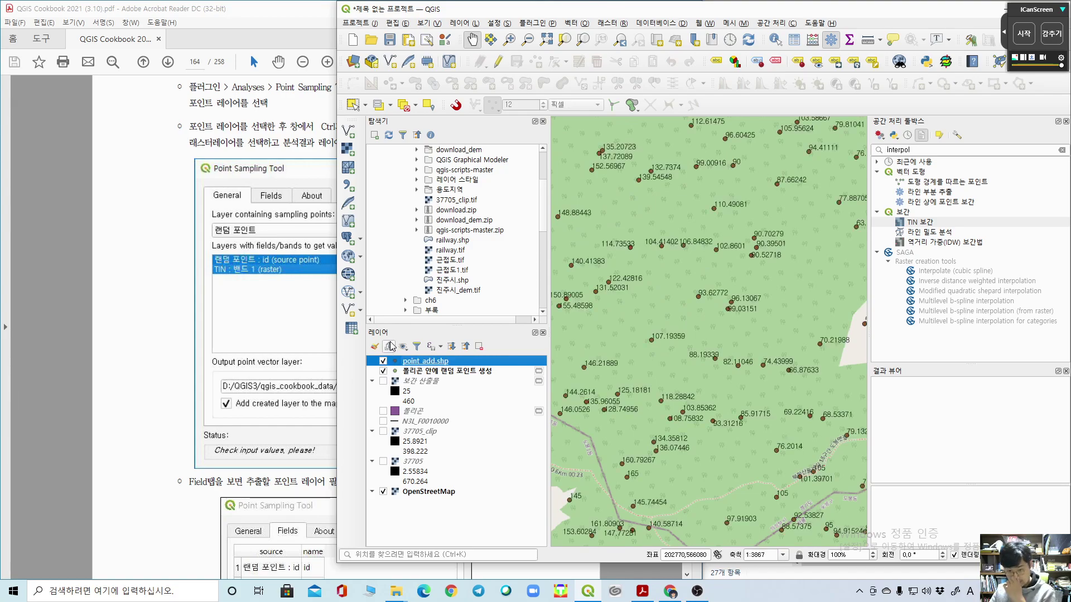
ctrl+click(421, 372)
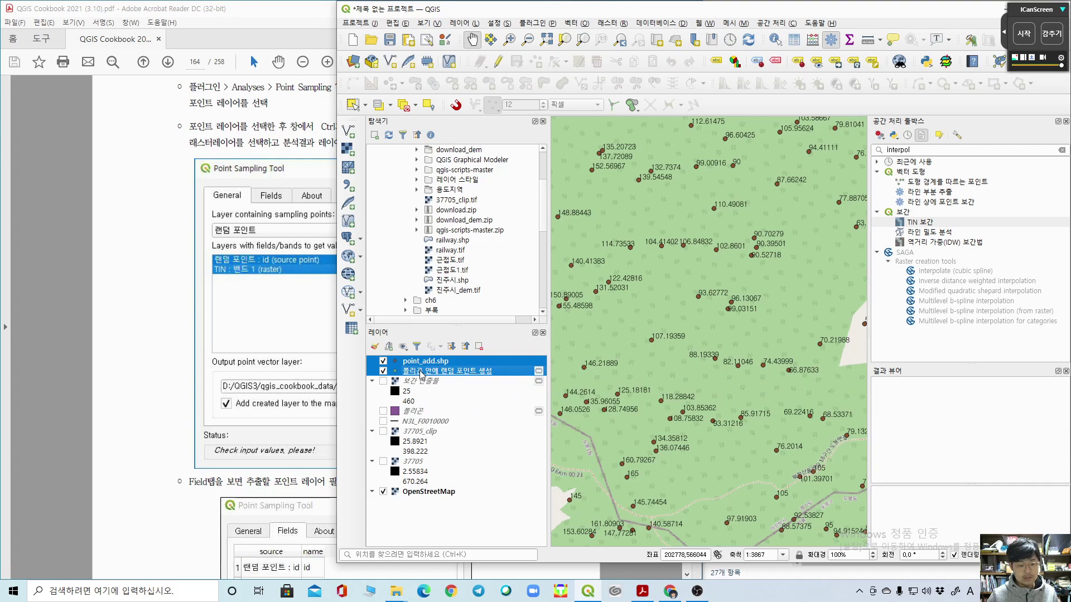
Step: Switch to the cookbook PDF and read pages 164 to 166 on the labelled sampling result and the slope analysis
click(50, 305)
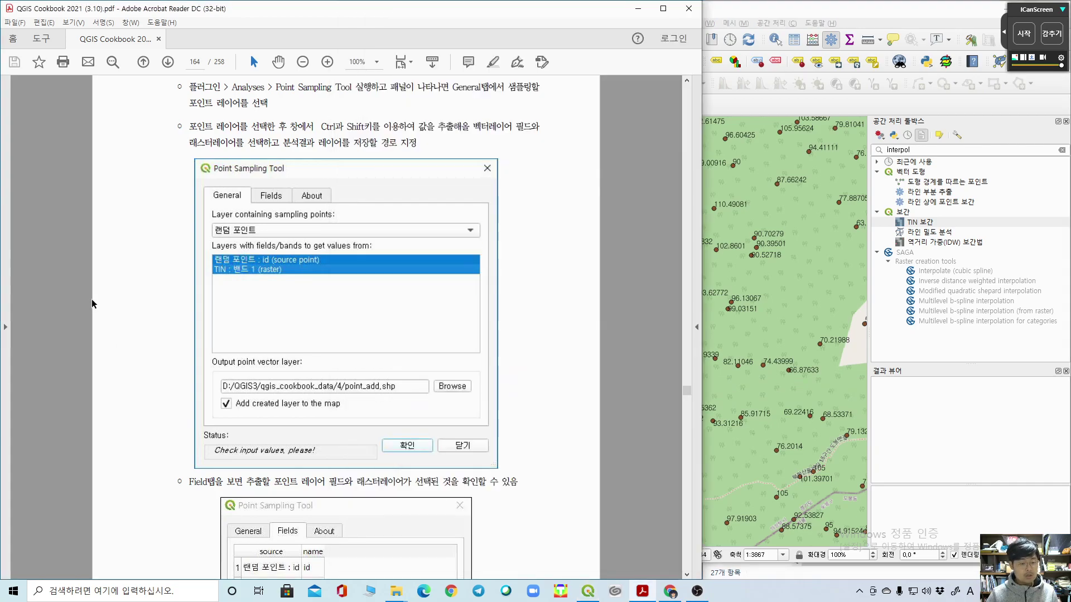
scroll(92, 303, down, 1)
scroll(92, 303, down, 2)
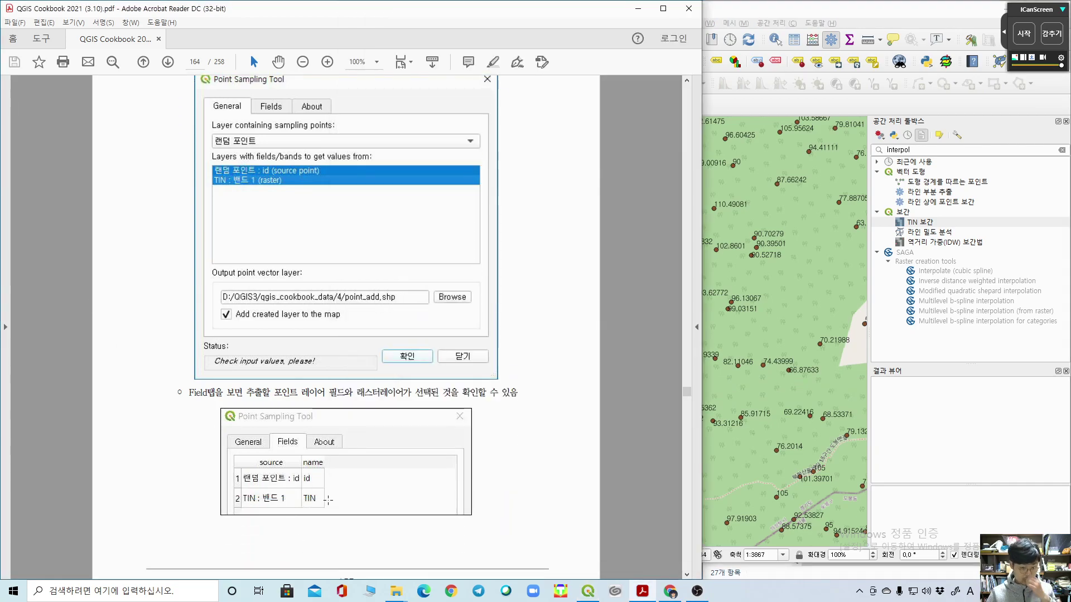
scroll(329, 499, down, 15)
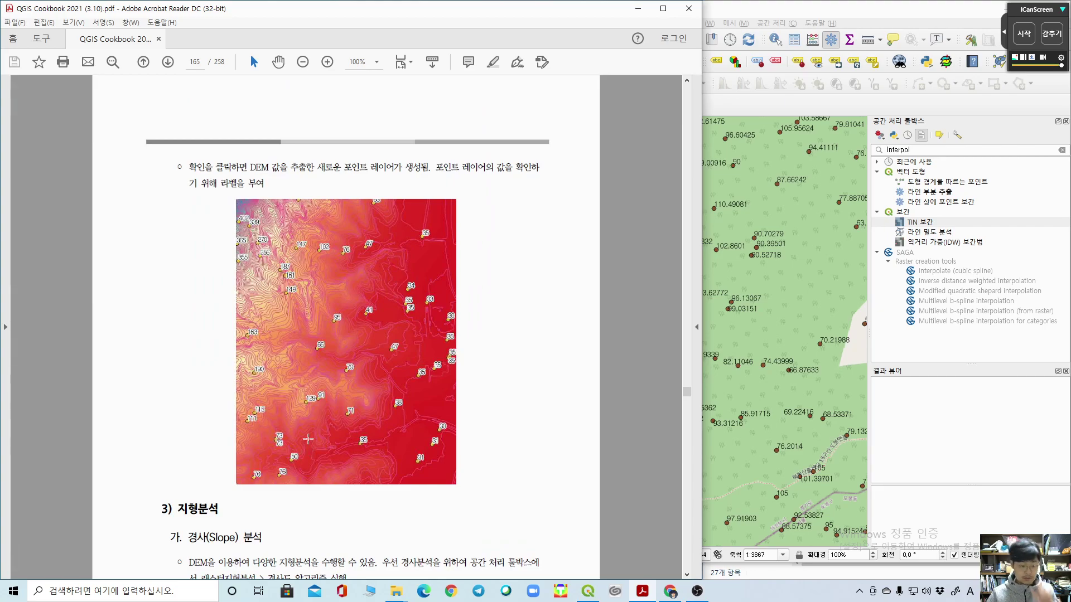
scroll(308, 439, down, 12)
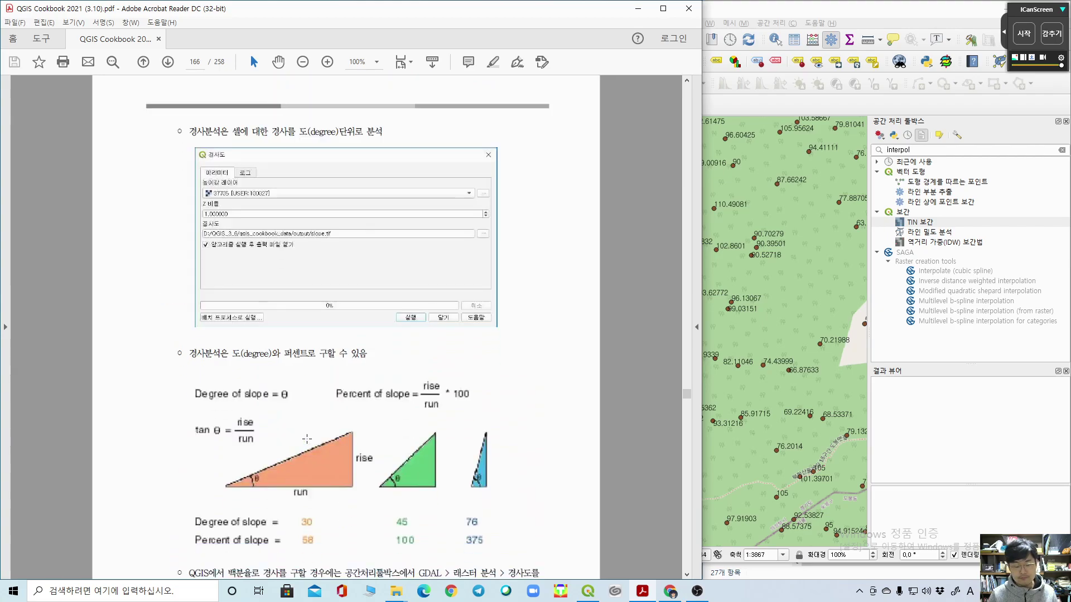
scroll(307, 439, up, 10)
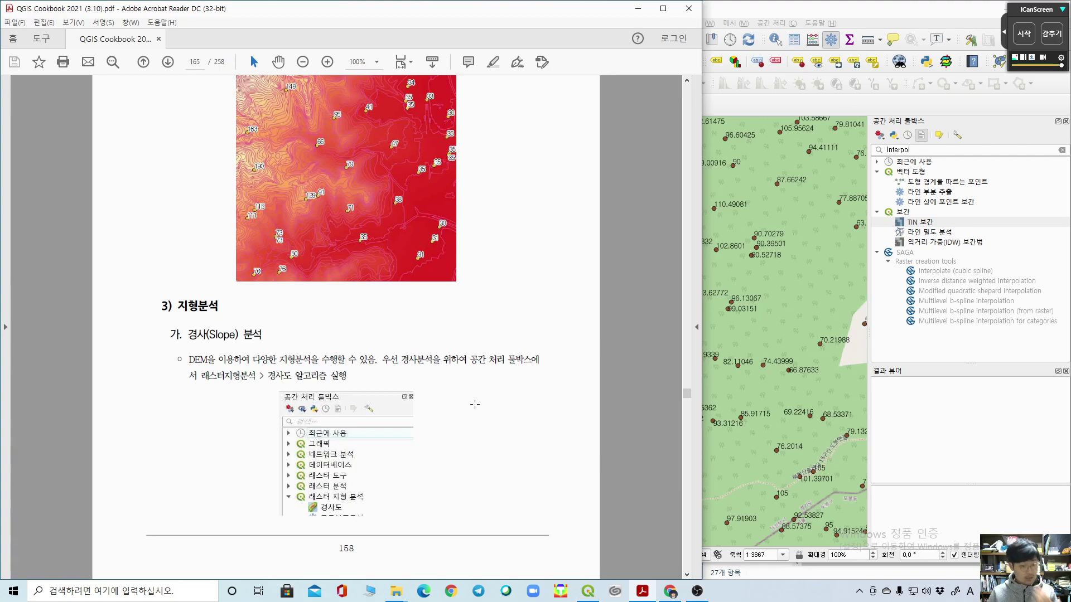
Step: Switch to QGIS, hide both point layers, show the 보간 산출물 raster, and zoom to its extent
click(728, 111)
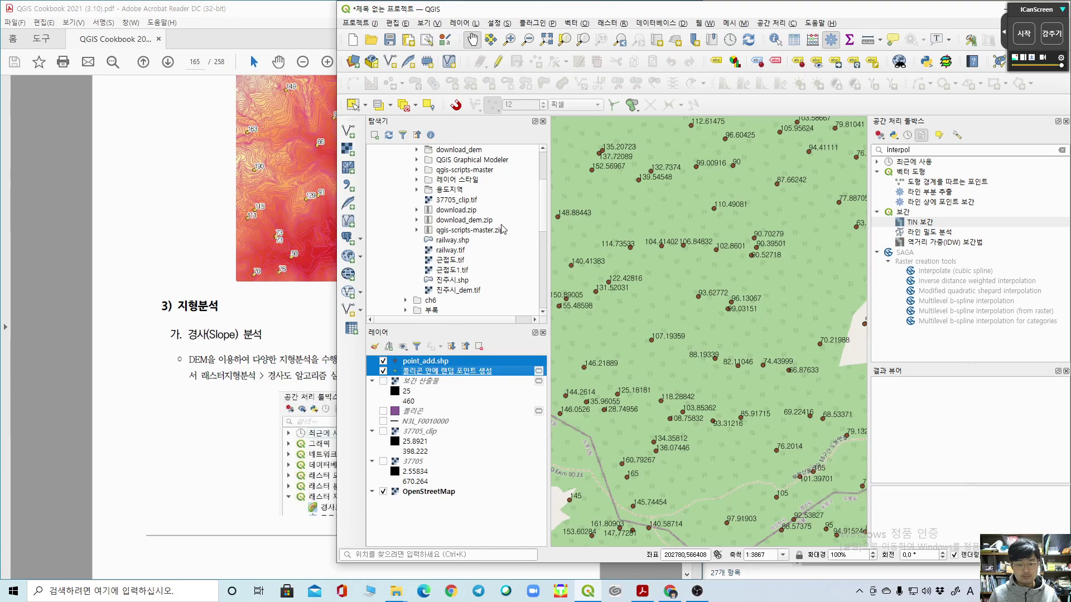
click(383, 371)
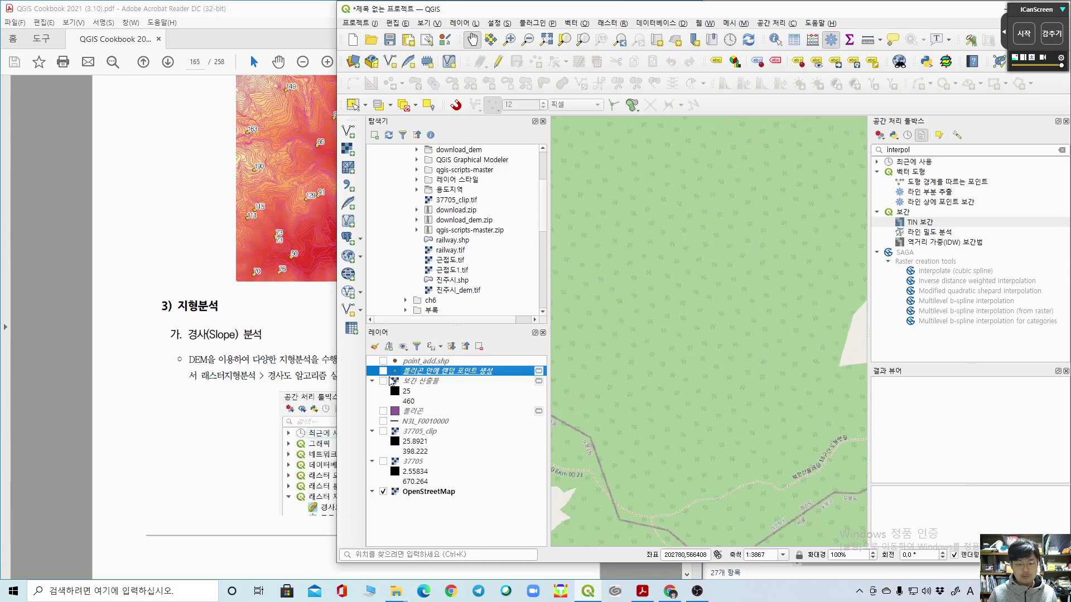
click(384, 381)
right_click(449, 384)
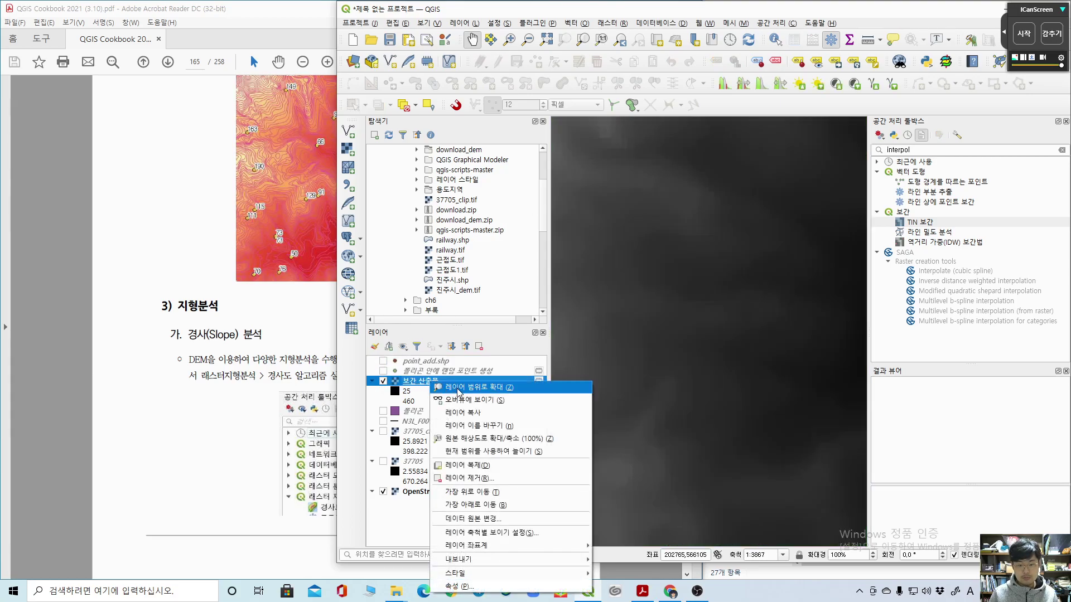
click(457, 392)
Step: Search the processing toolbox for the 경사도 algorithm and compare with the slope section in the cookbook PDF
click(923, 152)
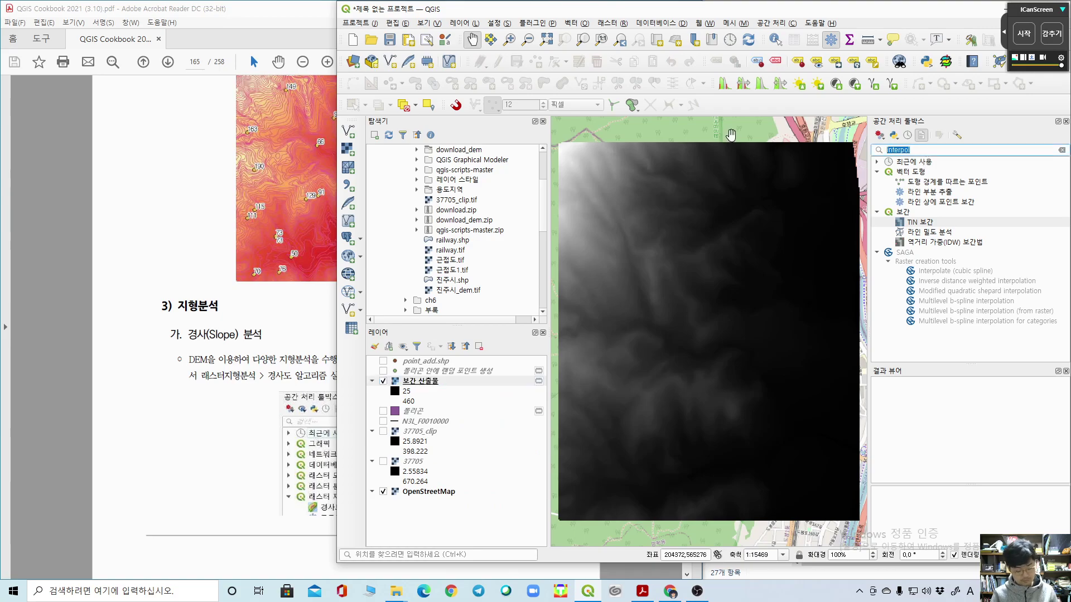
key(BackSpace)
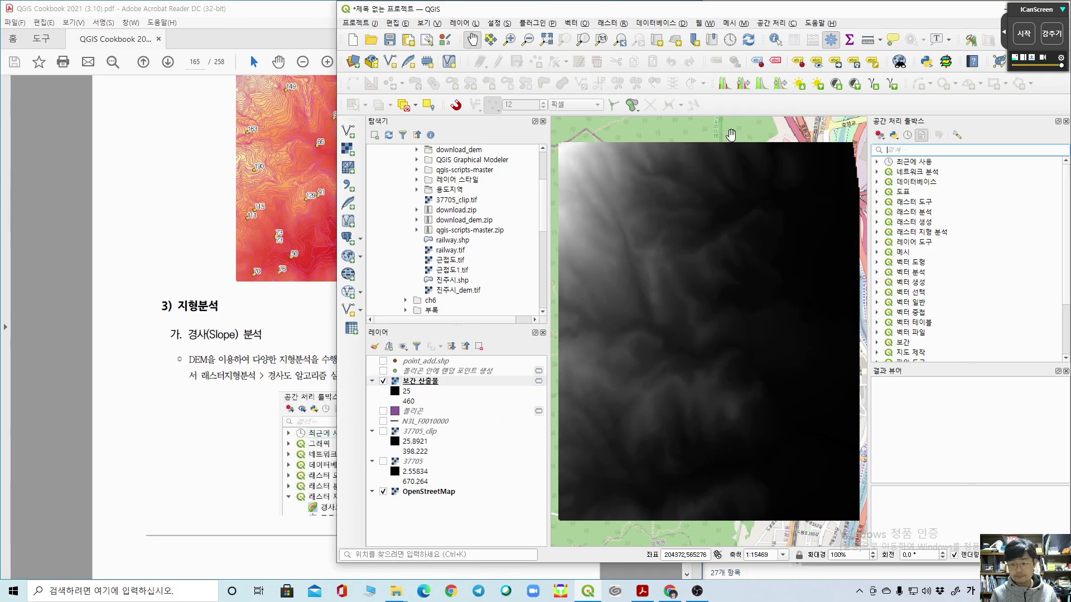
text(경사)
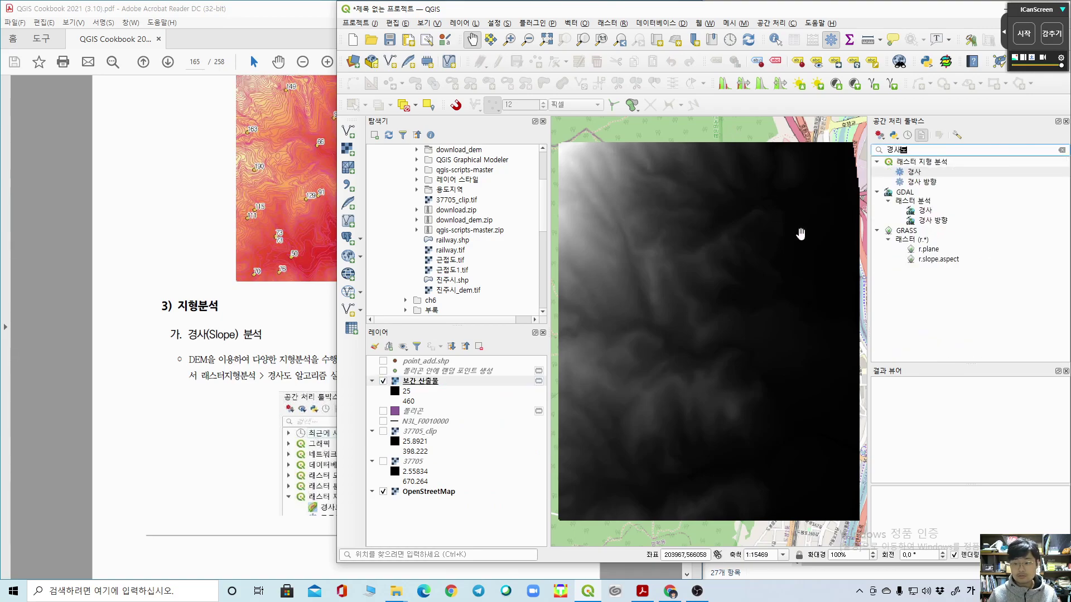
scroll(91, 339, down, 5)
scroll(93, 339, up, 5)
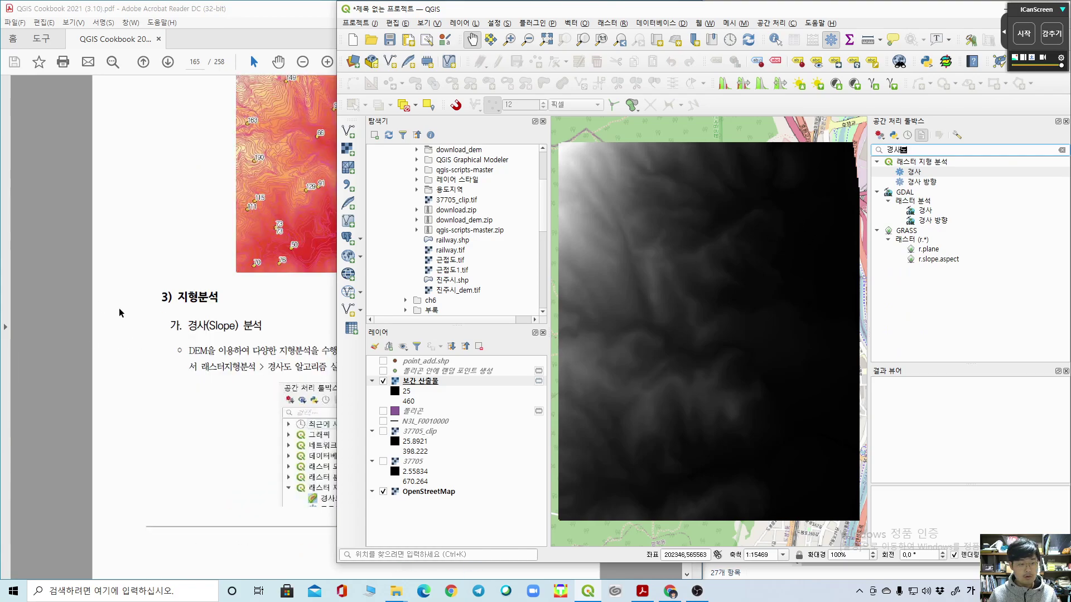
click(73, 329)
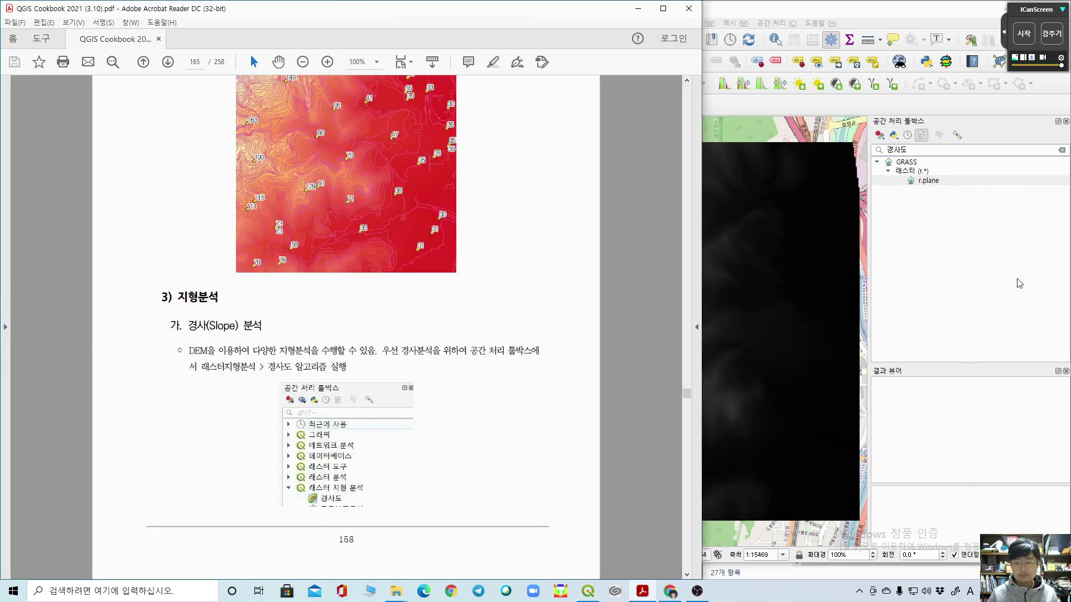
Step: Search the QGIS processing toolbox for "slope" and look through the matching algorithms
click(837, 153)
text(slope)
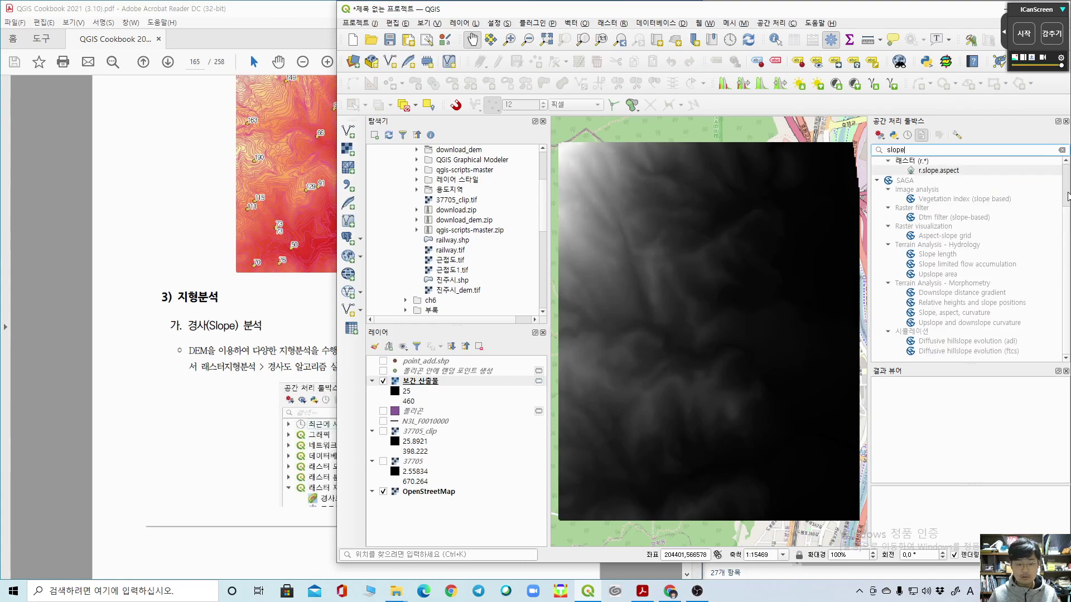
click(1068, 196)
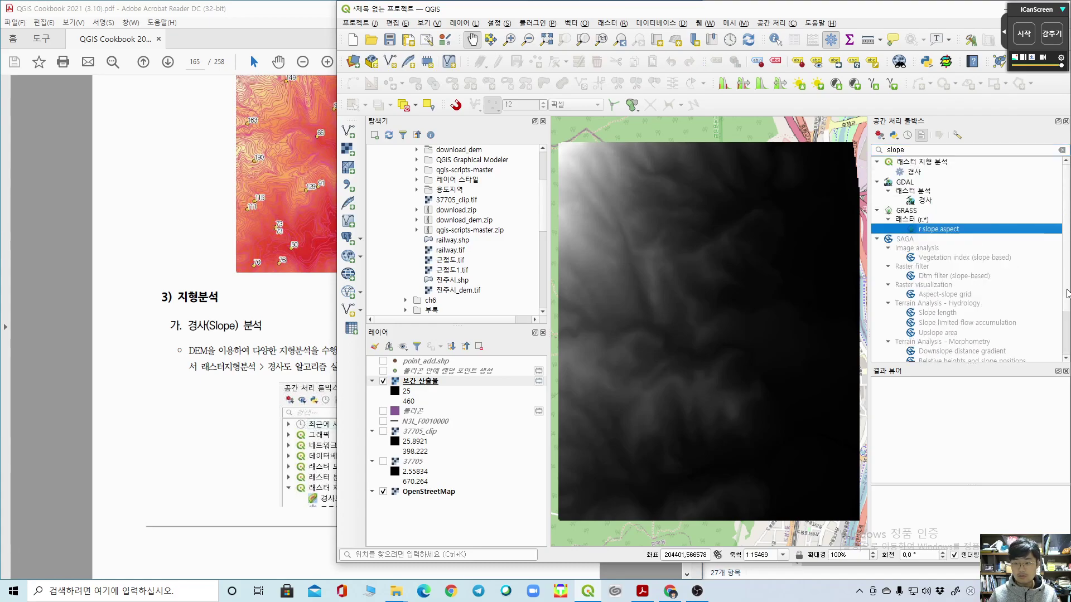
click(1066, 335)
scroll(982, 268, up, 2)
Step: Clear the toolbox search and expand the 래스터 지형 분석 group
click(904, 150)
key(BackSpace)
key(BackSpace)
key(BackSpace)
key(BackSpace)
key(BackSpace)
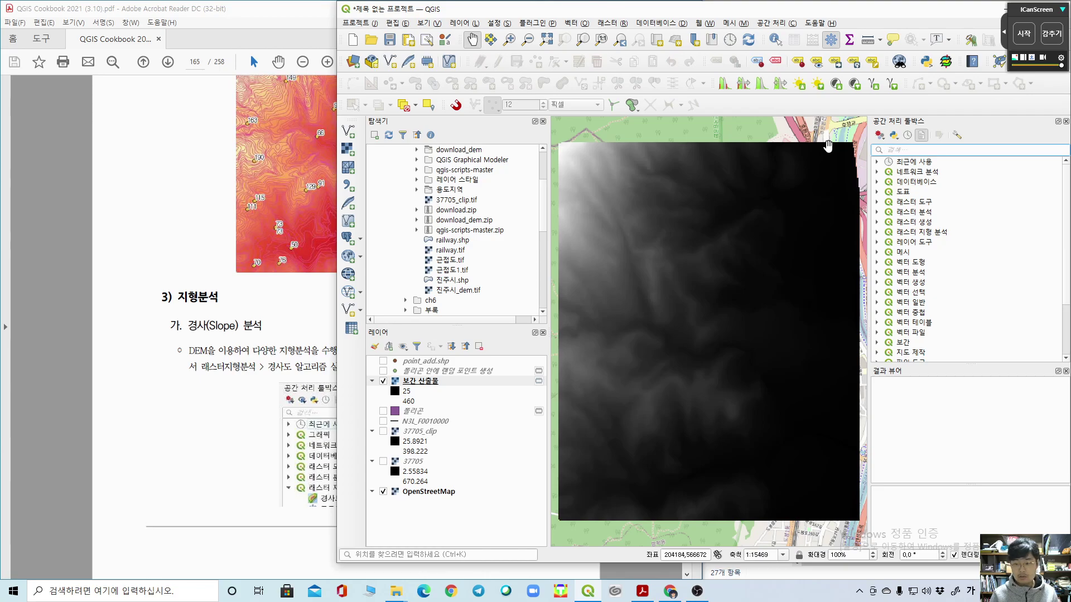
click(904, 233)
click(876, 233)
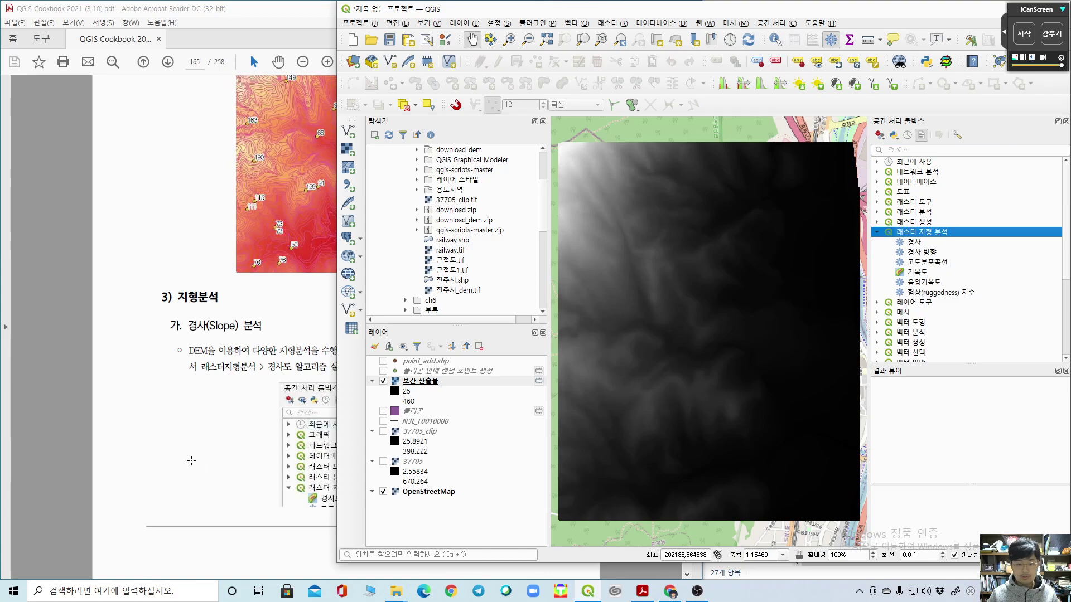
Step: Check the cookbook's slope instructions on pages 165 and 166, and open the 경사 algorithm from the 래스터 지형 분석 group
click(81, 367)
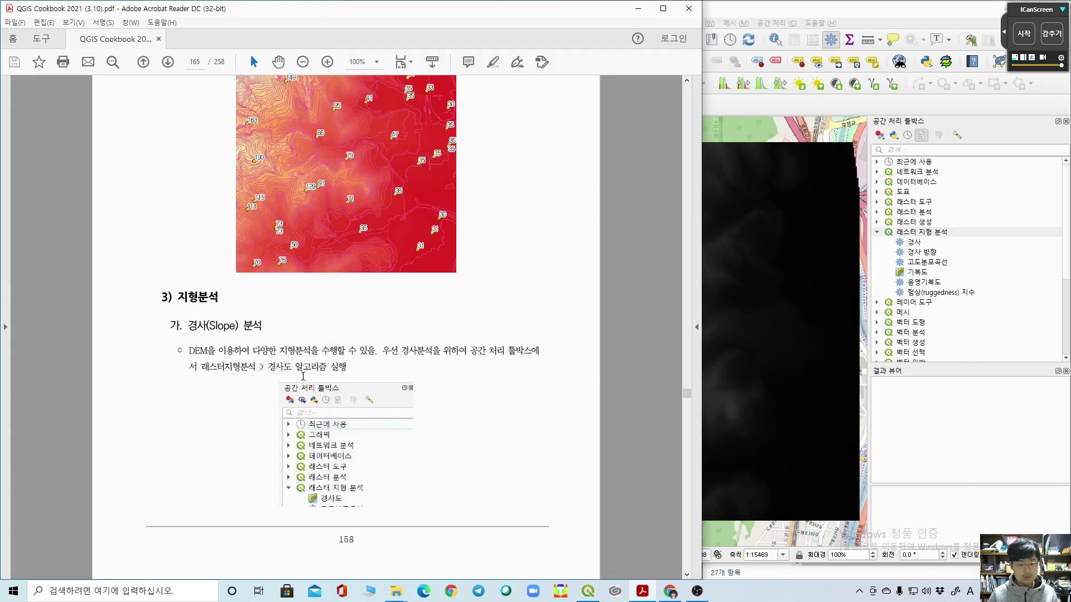
scroll(358, 421, down, 10)
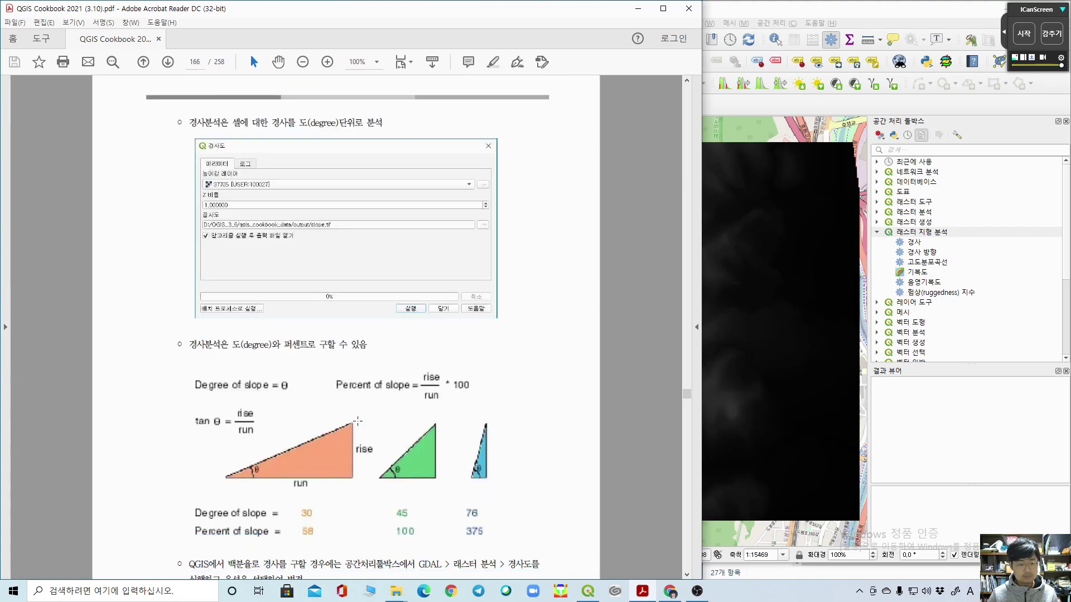
scroll(357, 422, up, 10)
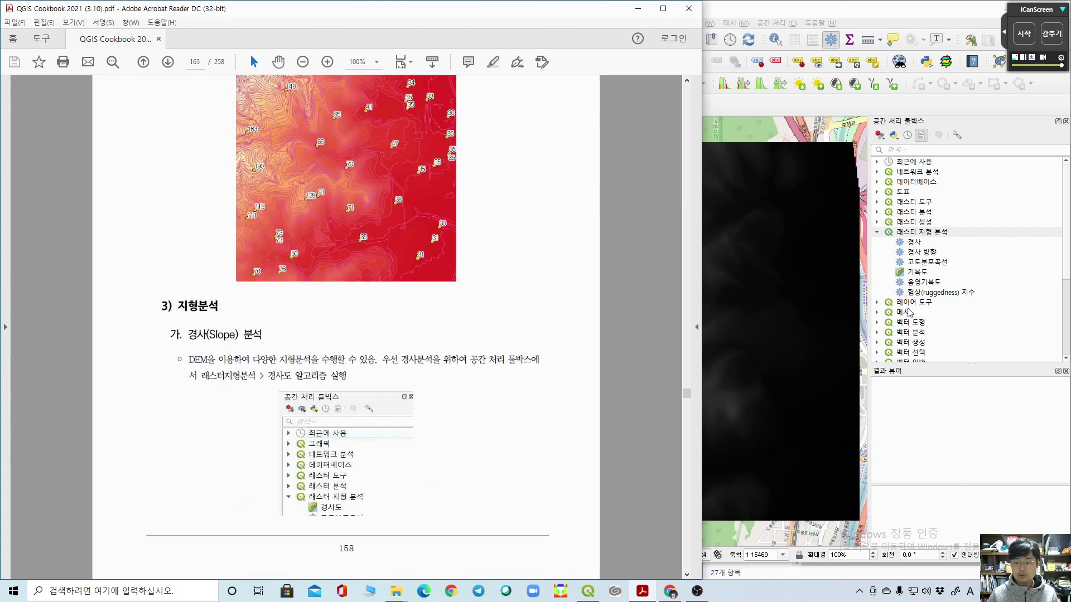
double_click(919, 244)
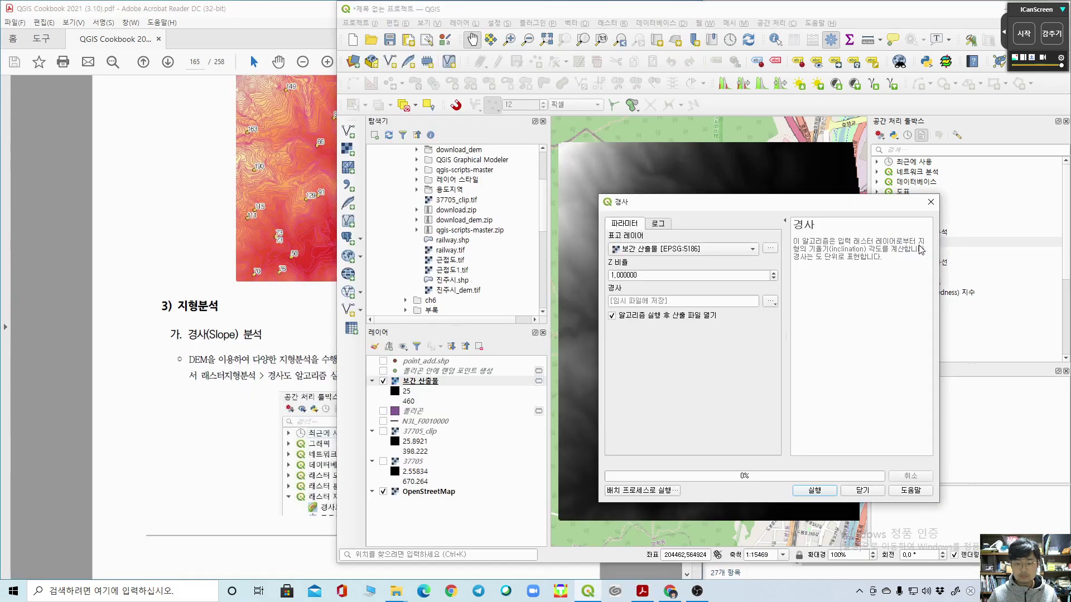
click(61, 318)
scroll(62, 297, down, 10)
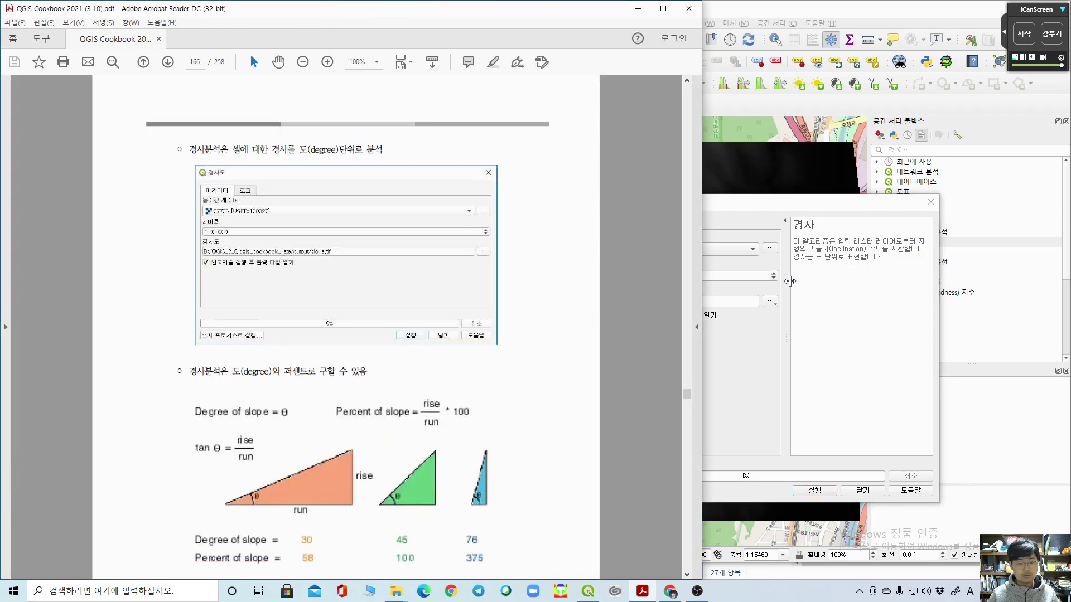
Step: Run the slope analysis on 보간 산출물 with a Z factor of 1.000000 and temporary output, and close the dialog
click(810, 200)
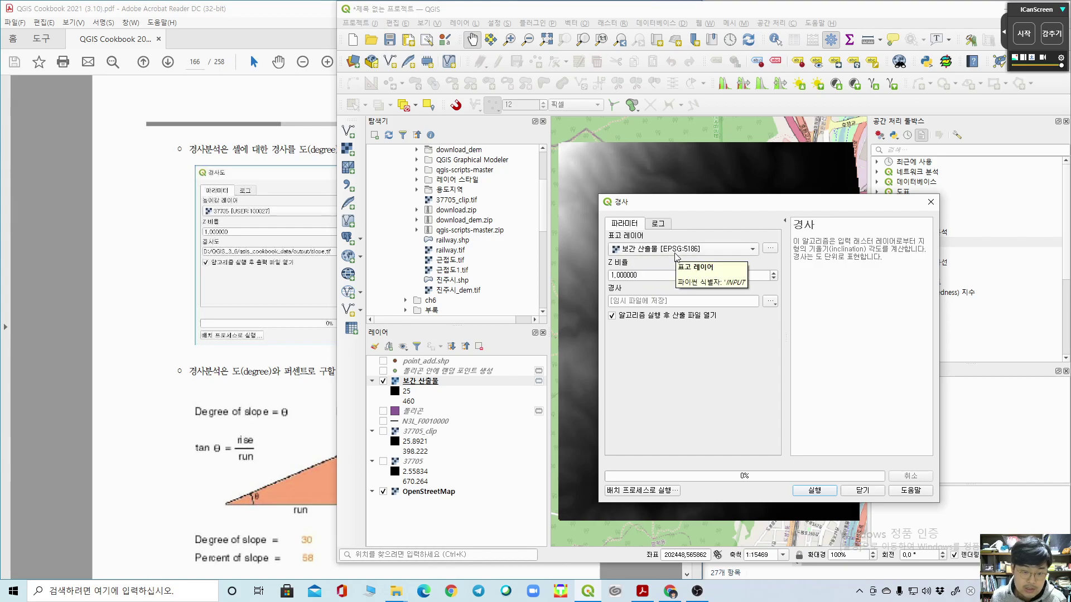
click(653, 276)
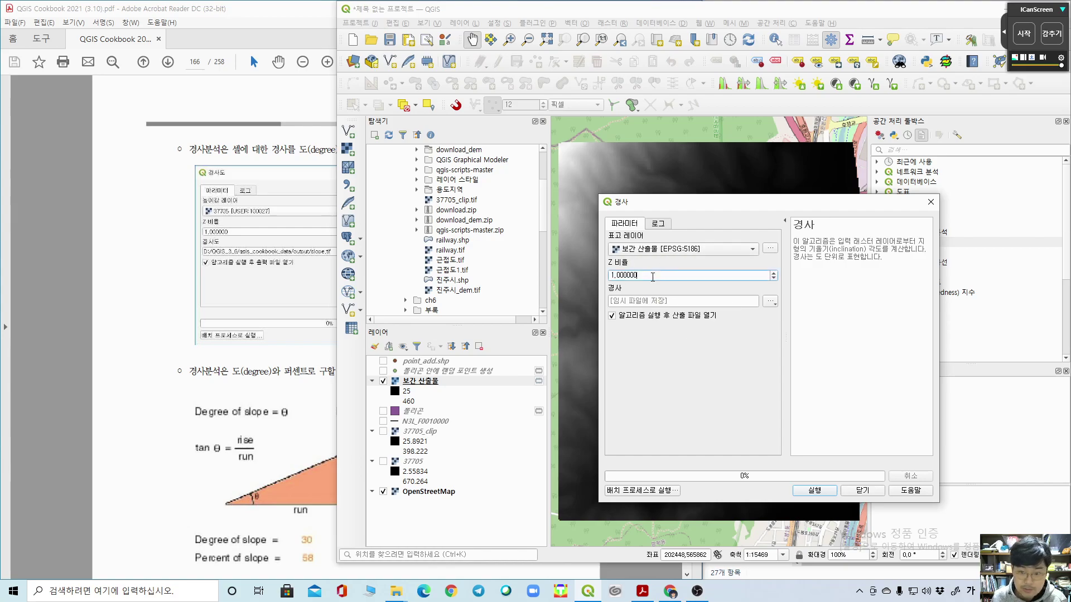
drag(602, 273, 540, 286)
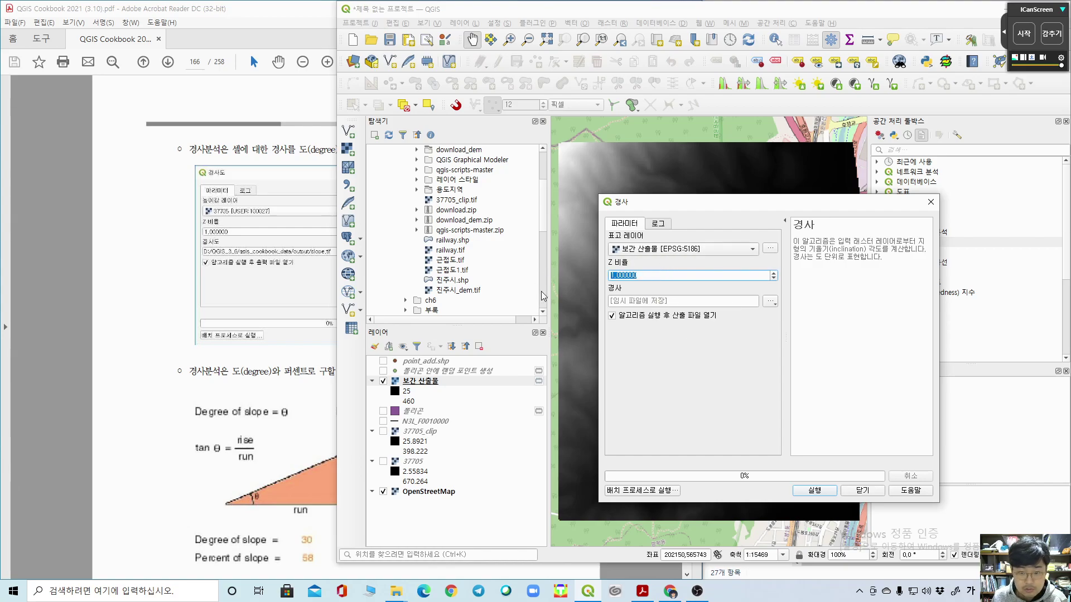
click(819, 492)
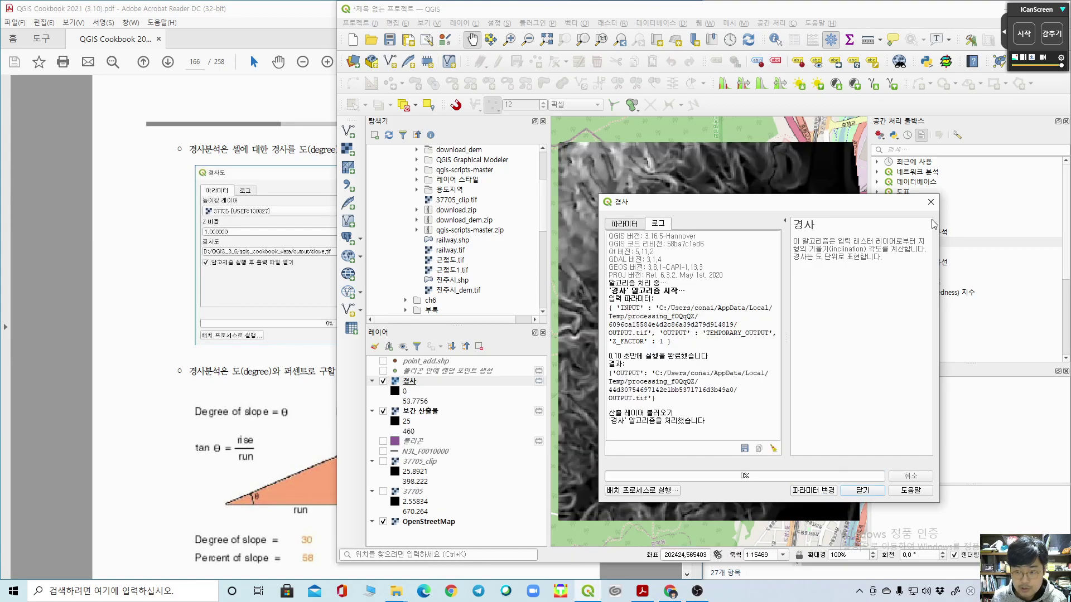
click(930, 202)
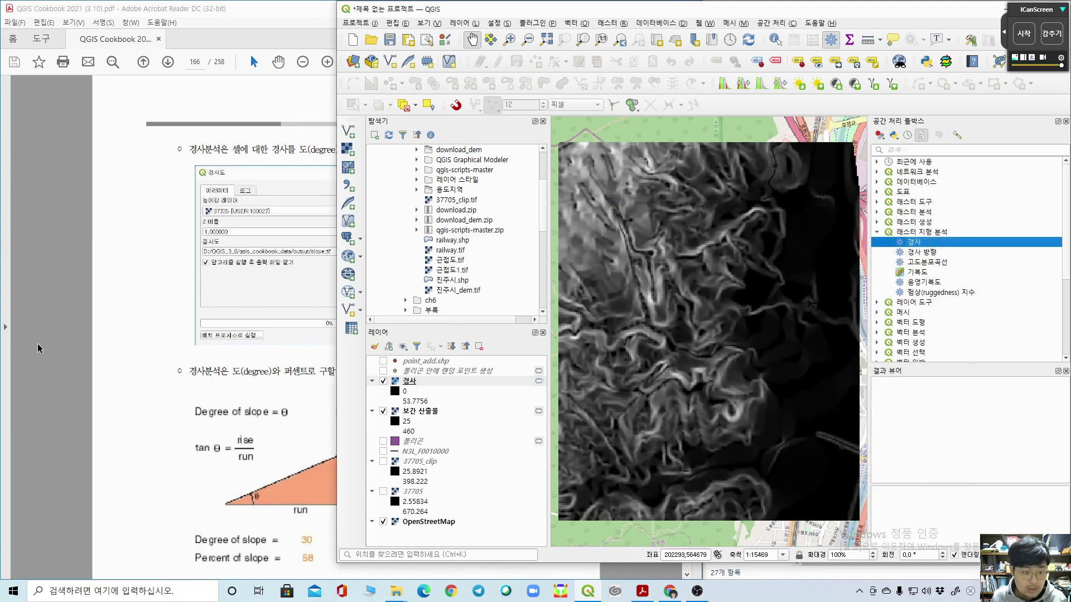
Step: Read cookbook page 166 on degree versus percent slope and the GDAL option, checking the 경사 layer in QGIS
click(38, 348)
scroll(446, 355, down, 2)
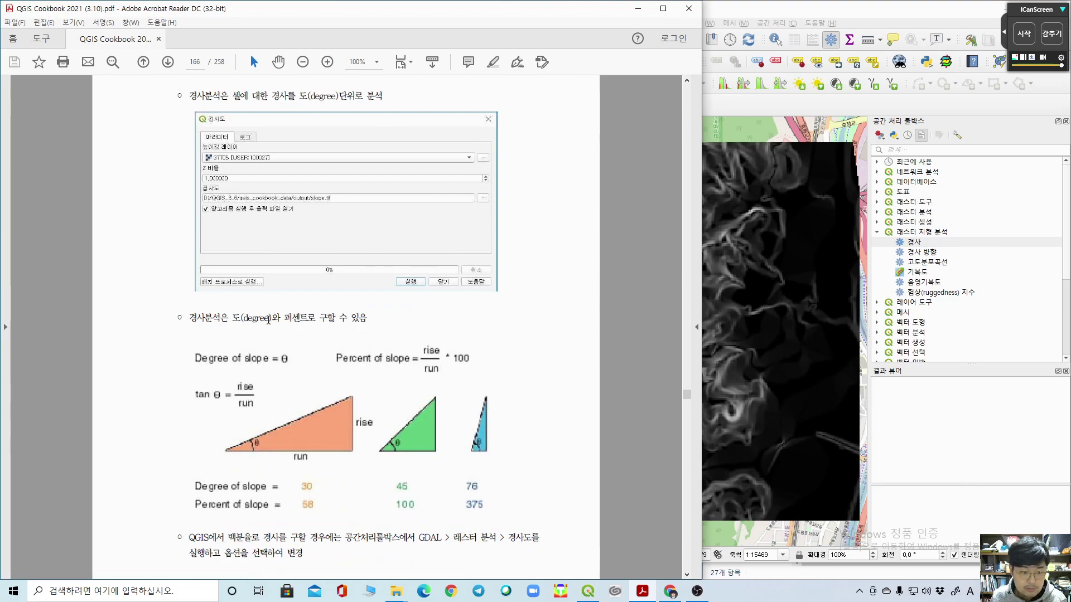
click(791, 14)
click(408, 383)
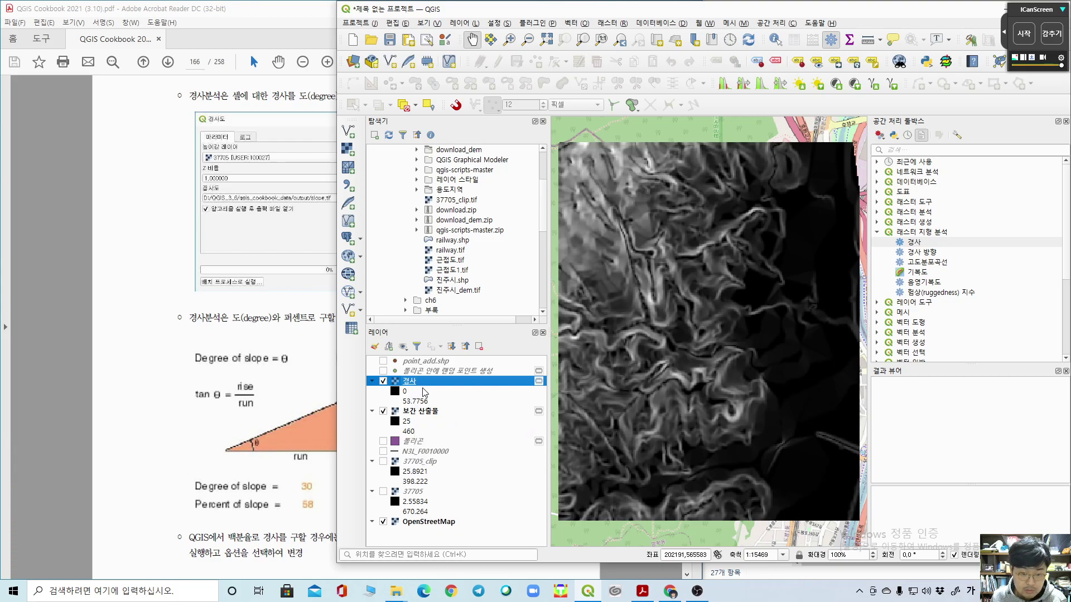
click(37, 316)
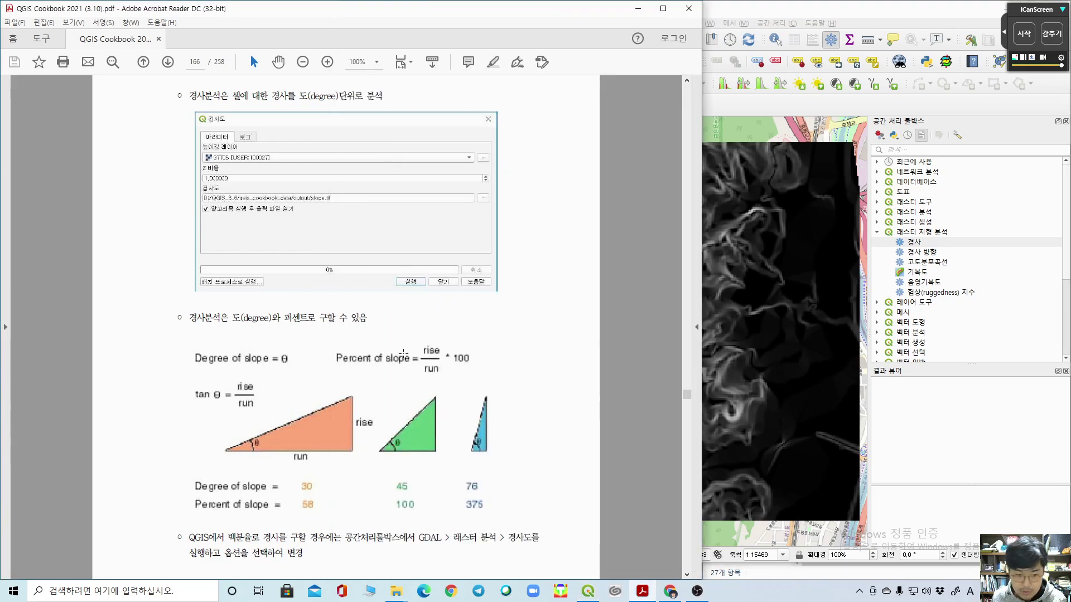
scroll(430, 349, down, 3)
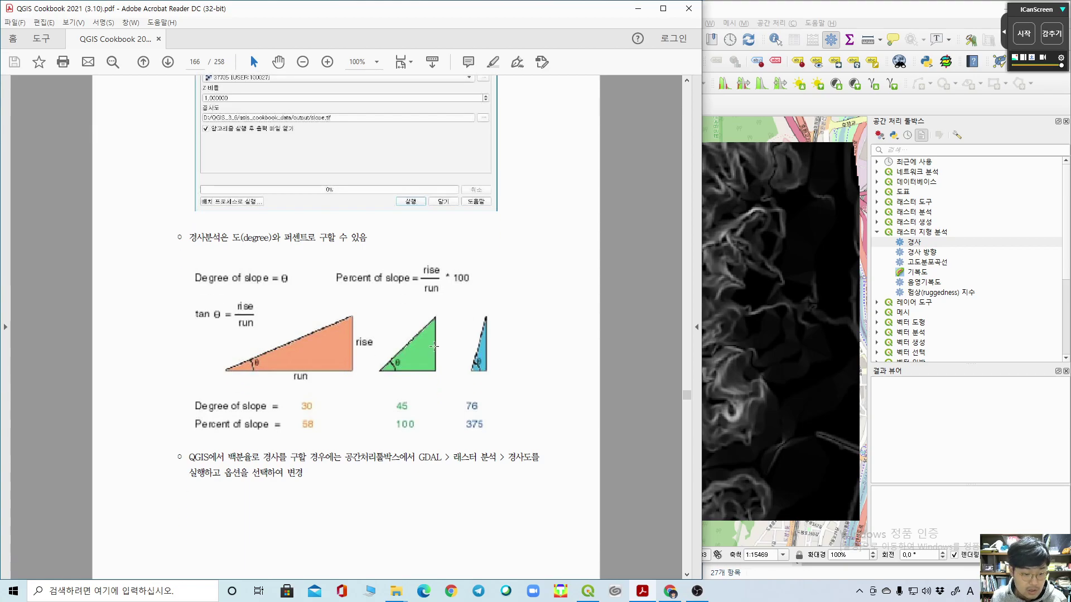
drag(191, 456, 380, 481)
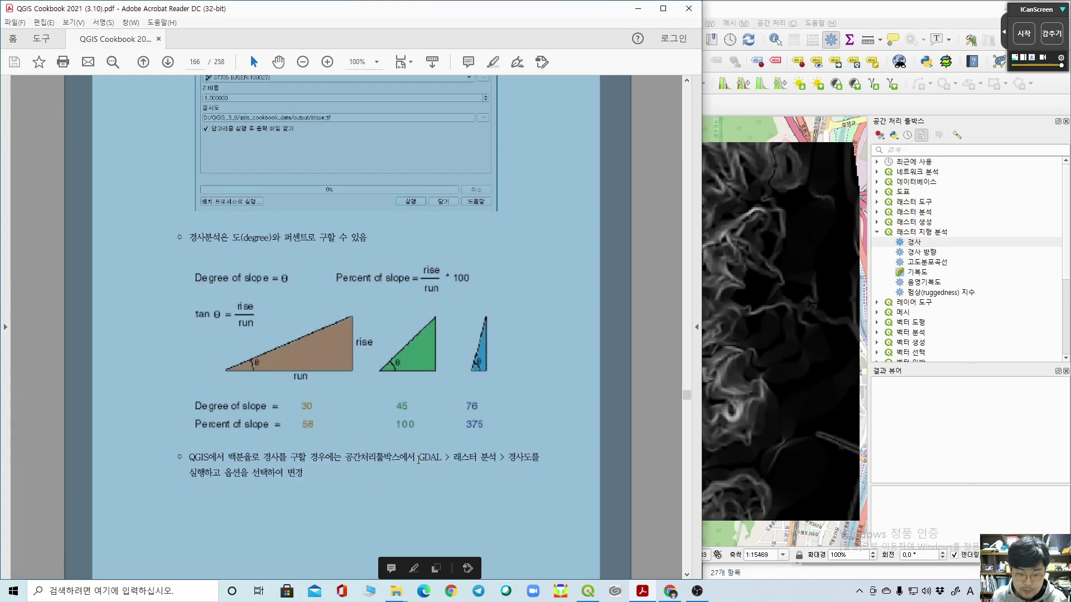
click(259, 479)
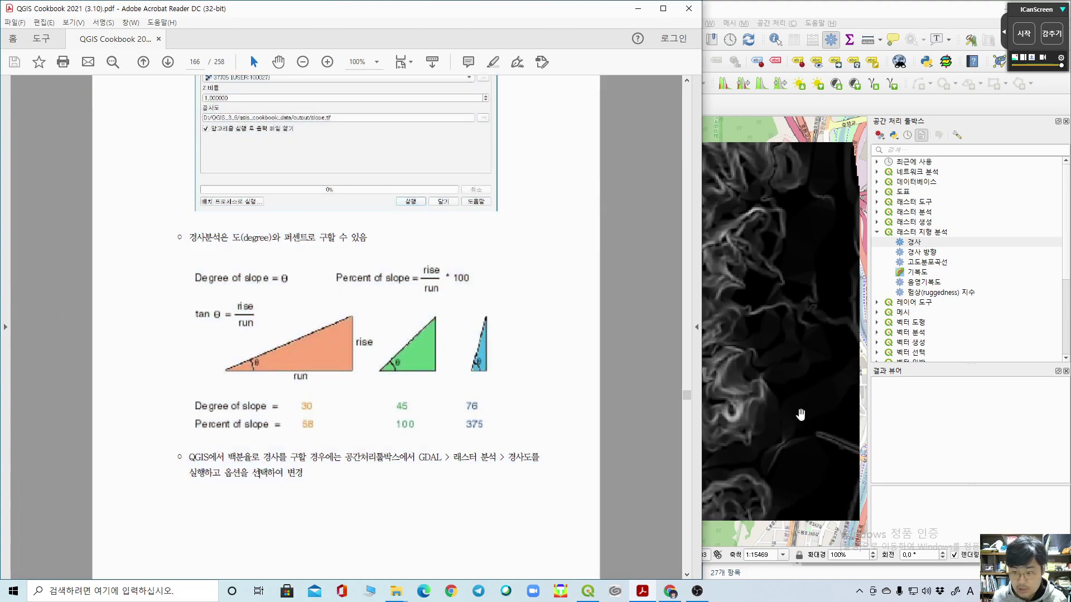
Step: Search the processing toolbox for "slope" and open the GDAL 래스터 분석 version of 경사
scroll(914, 312, down, 4)
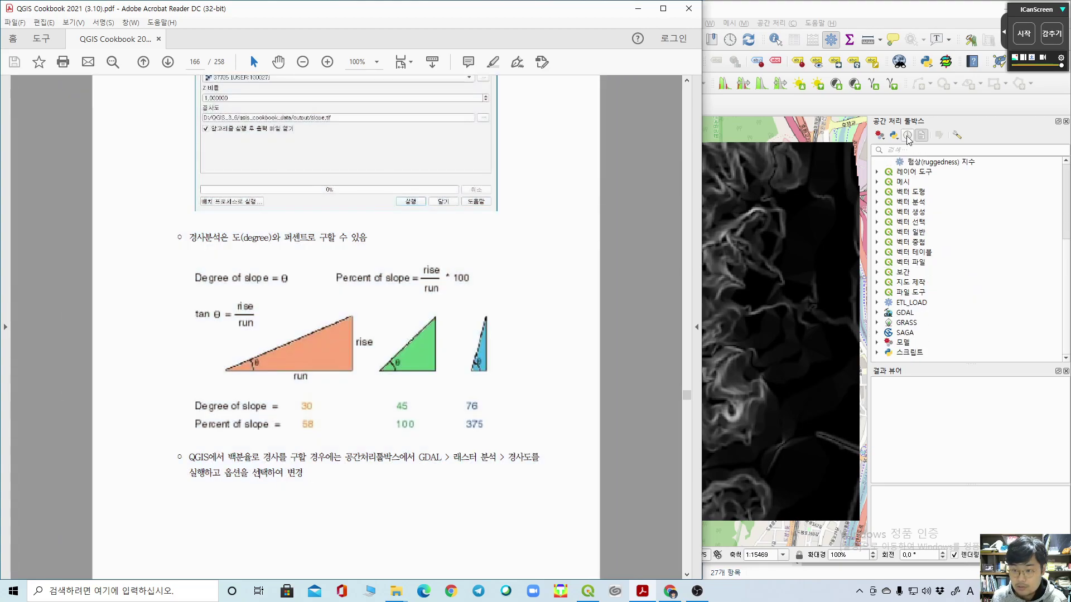
click(912, 151)
text(니ㅐㅔㄷ)
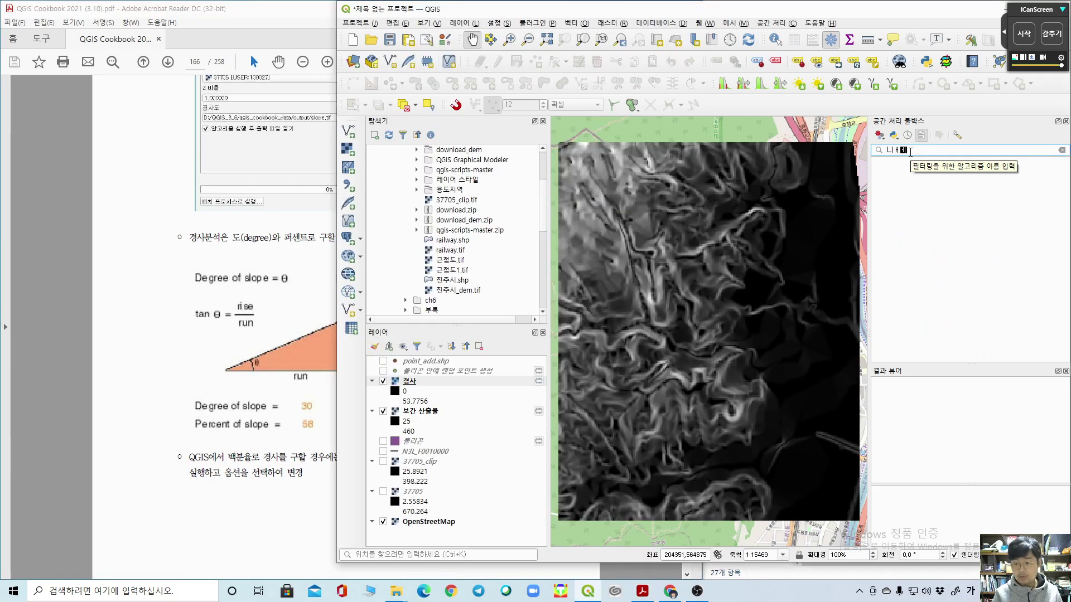
key(BackSpace)
key(BackSpace)
key(BackSpace)
key(BackSpace)
key(Hangul)
text(slope)
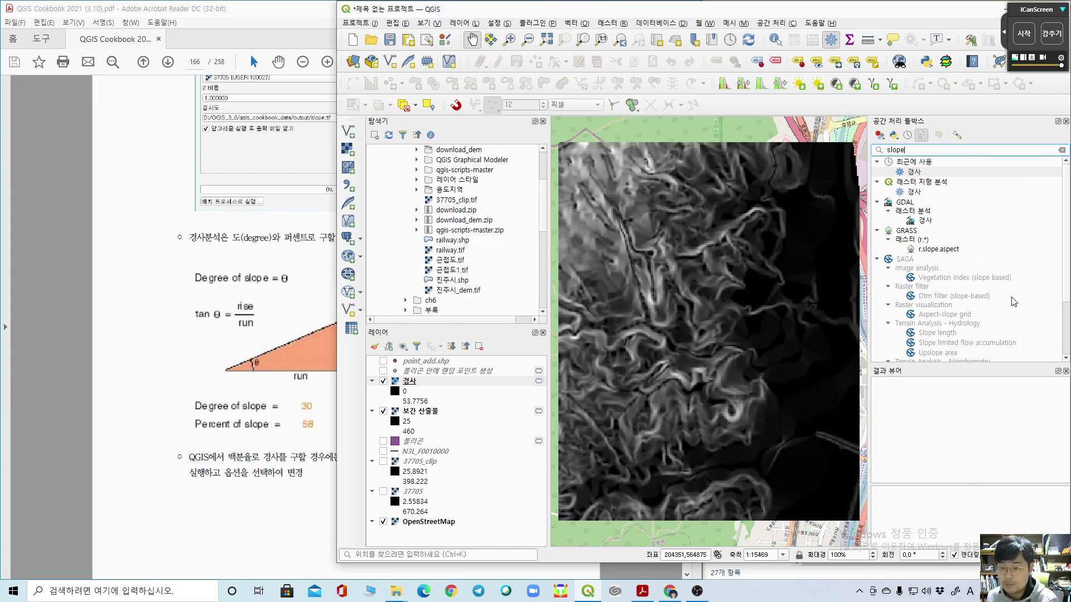
click(925, 221)
double_click(925, 221)
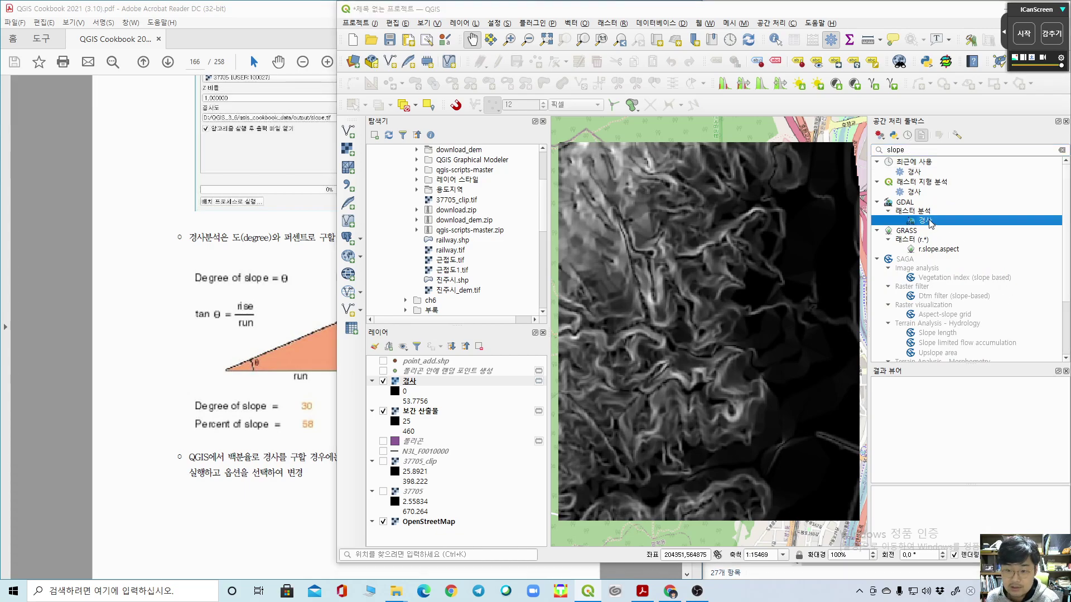
Step: Run the GDAL slope analysis on 보간 산출물, band 1, with scale 1.000000 and slope expressed as percent, and close the dialog
click(722, 267)
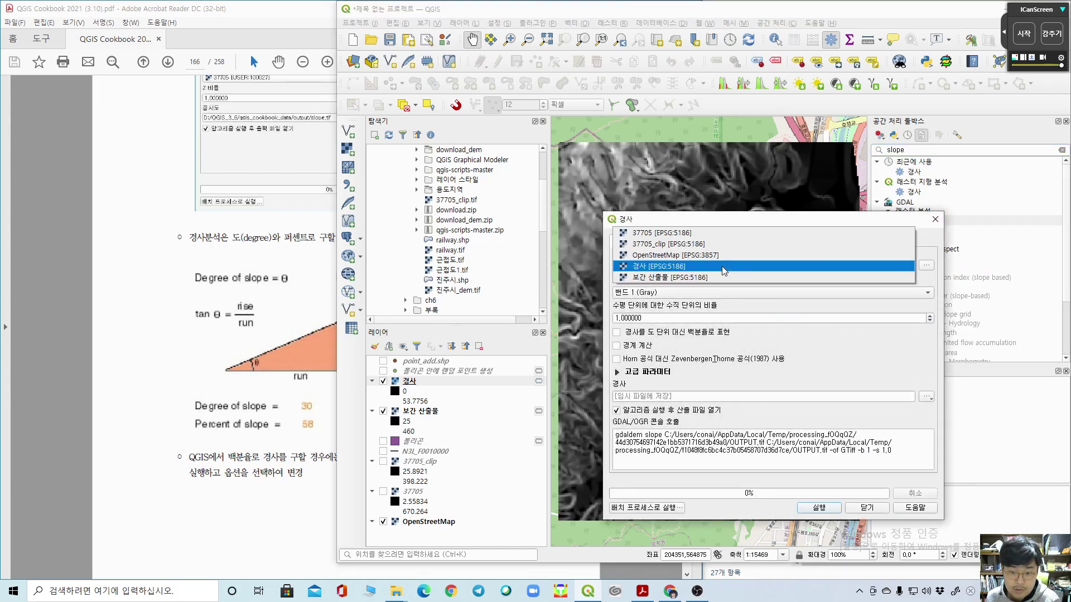
click(677, 278)
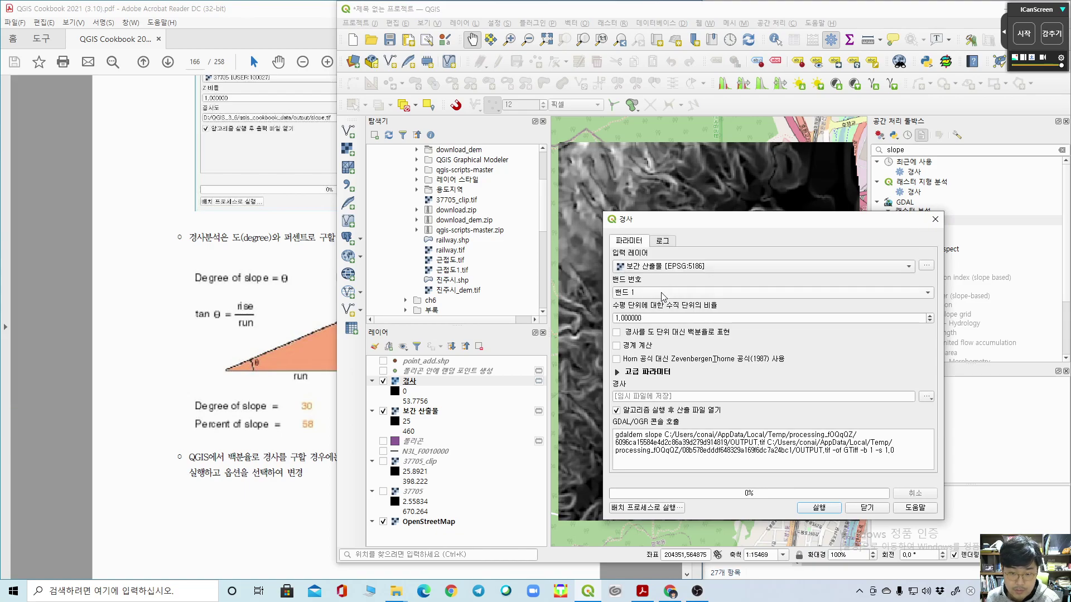
click(656, 319)
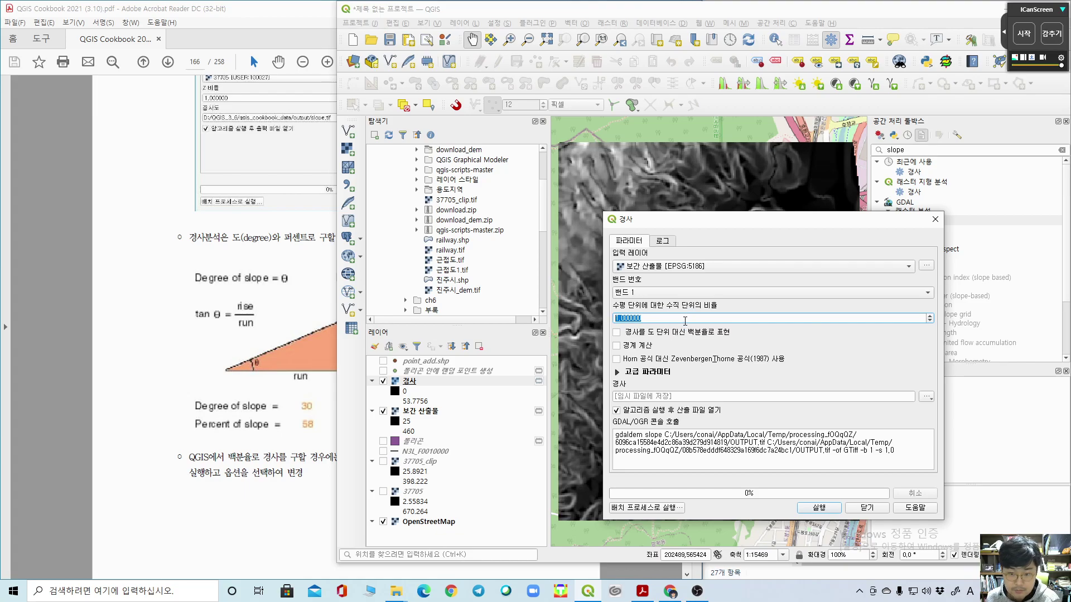
click(637, 333)
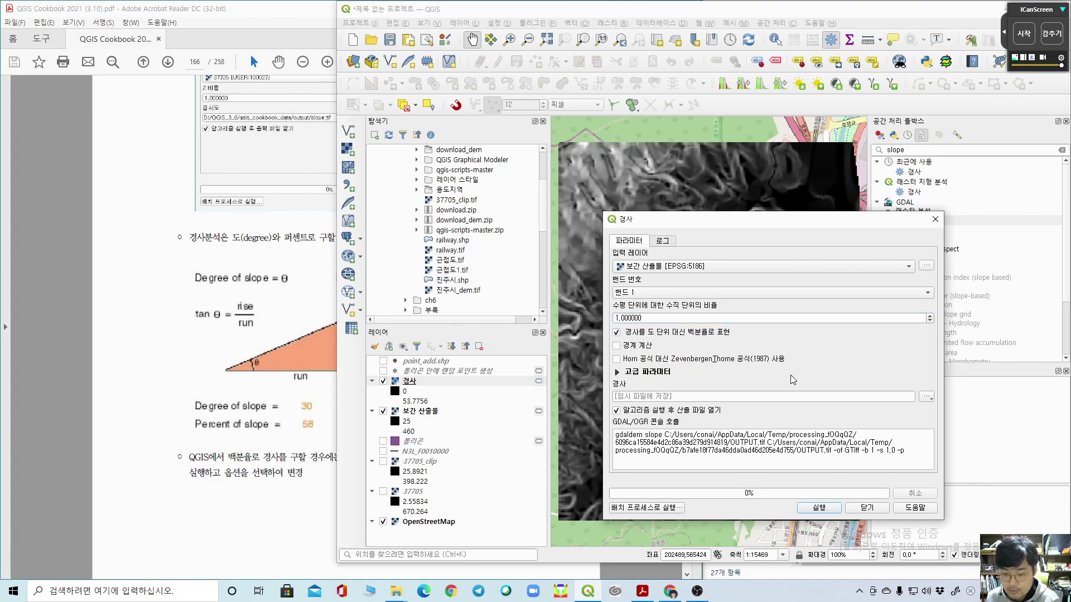
click(819, 508)
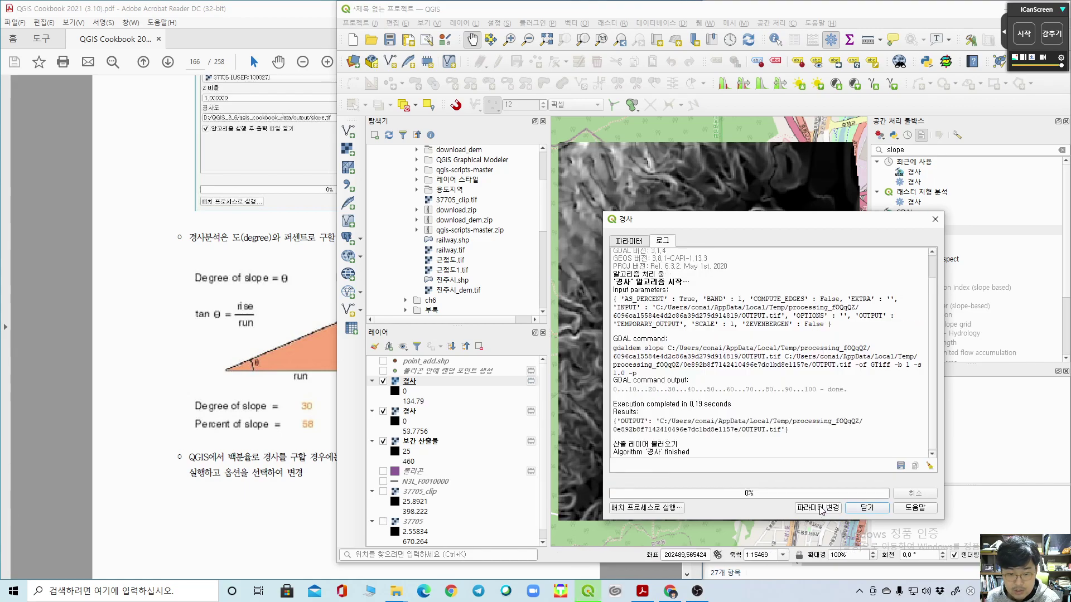
click(935, 219)
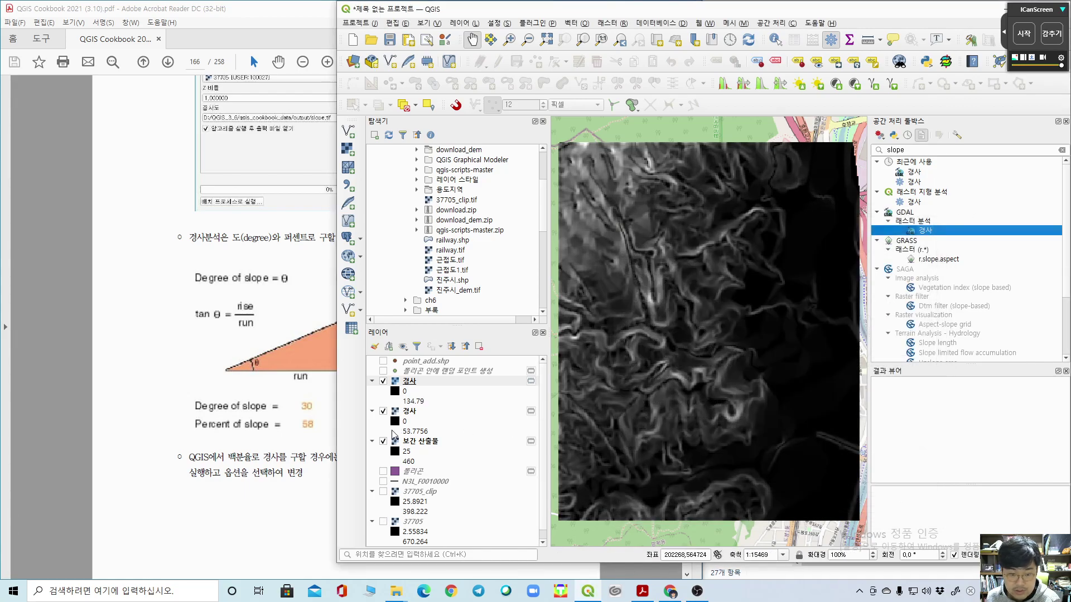
Step: Compare the percent and degree 경사 layers on the map, hiding the degree-based one
click(383, 381)
click(383, 381)
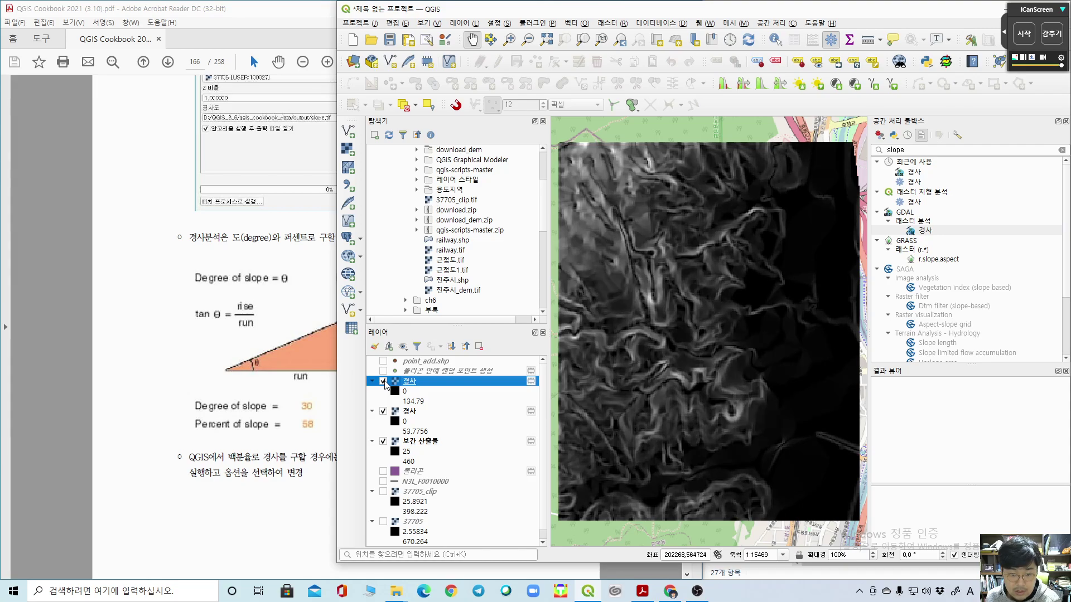
click(405, 425)
click(411, 432)
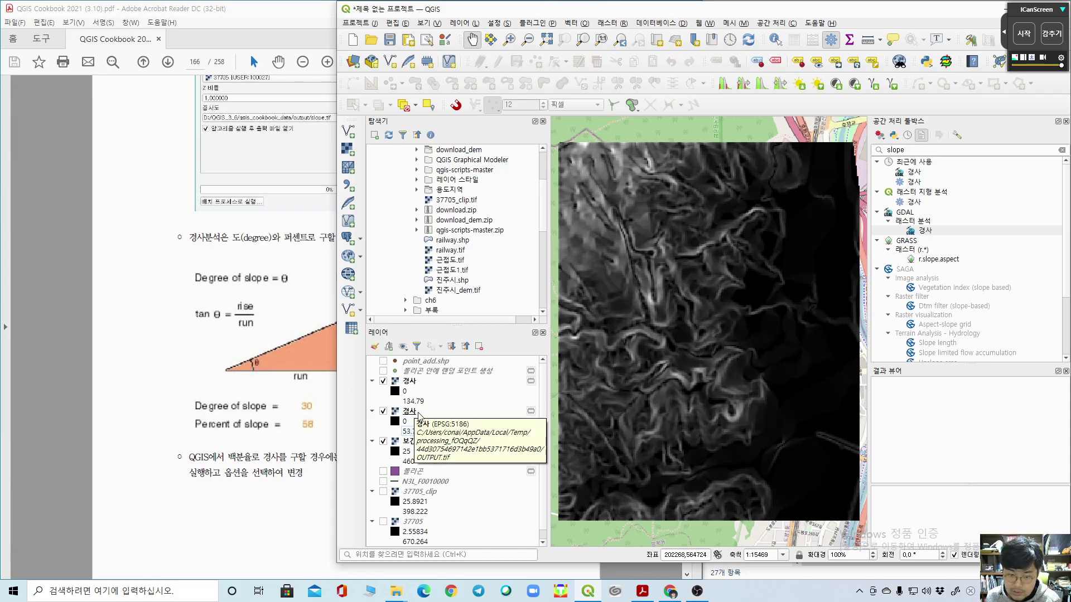
click(383, 411)
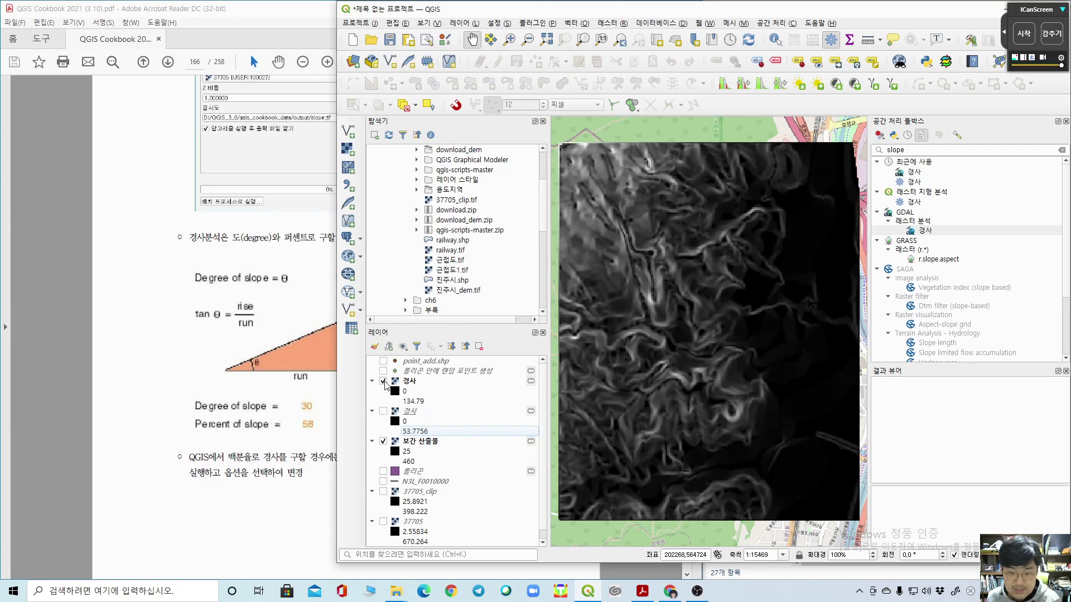
click(384, 382)
click(383, 382)
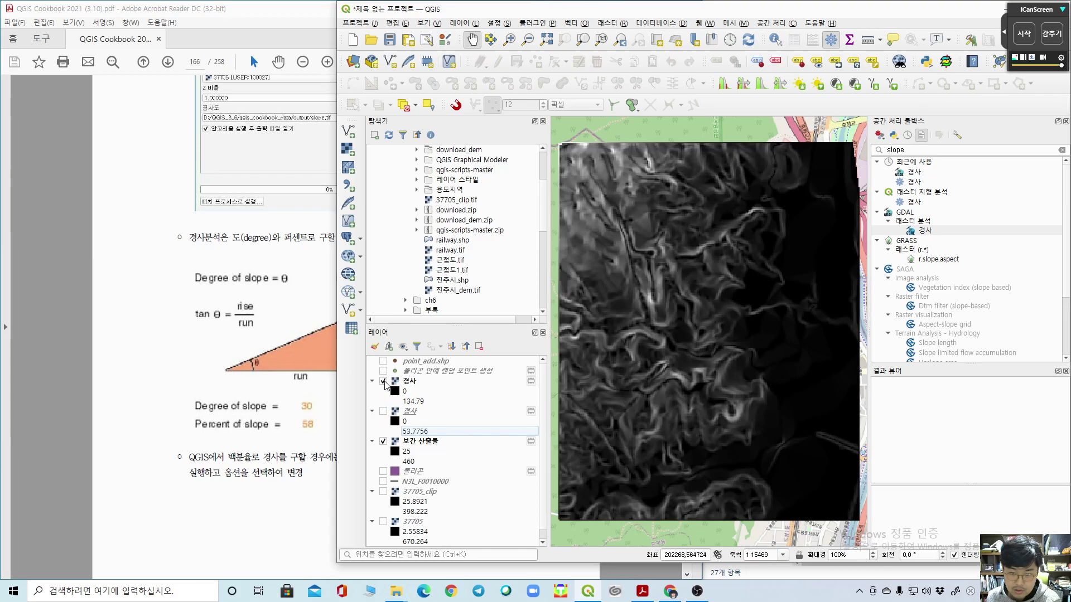
Step: Read cookbook pages 167 to 169 on the percent slope option, clipping the slope raster by mask layer and polygonizing it
click(46, 367)
scroll(48, 366, down, 15)
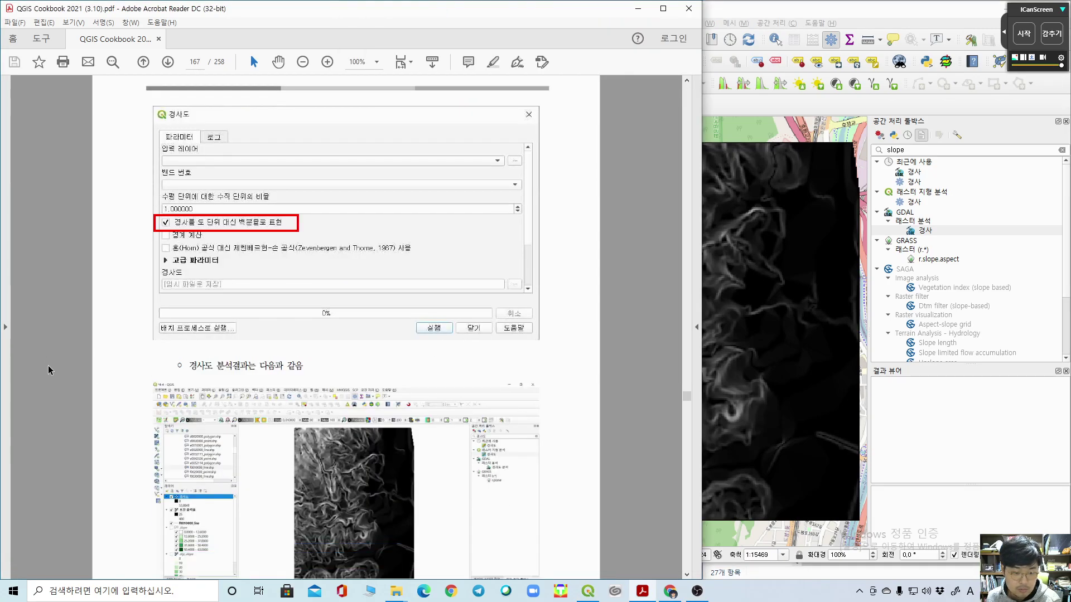
scroll(47, 365, down, 10)
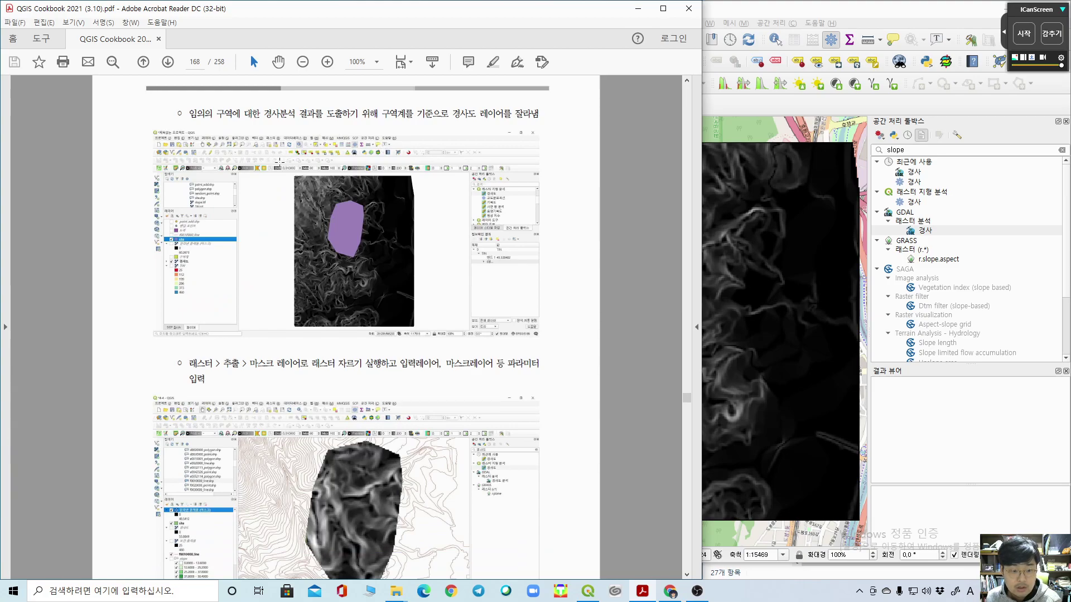
drag(192, 114, 542, 114)
click(650, 218)
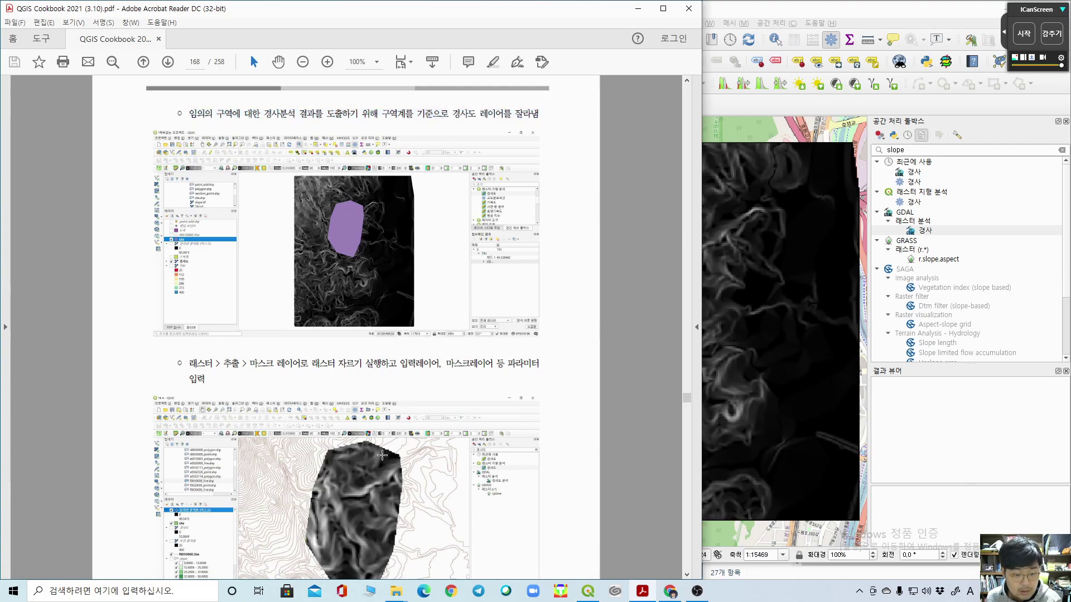
scroll(388, 453, down, 2)
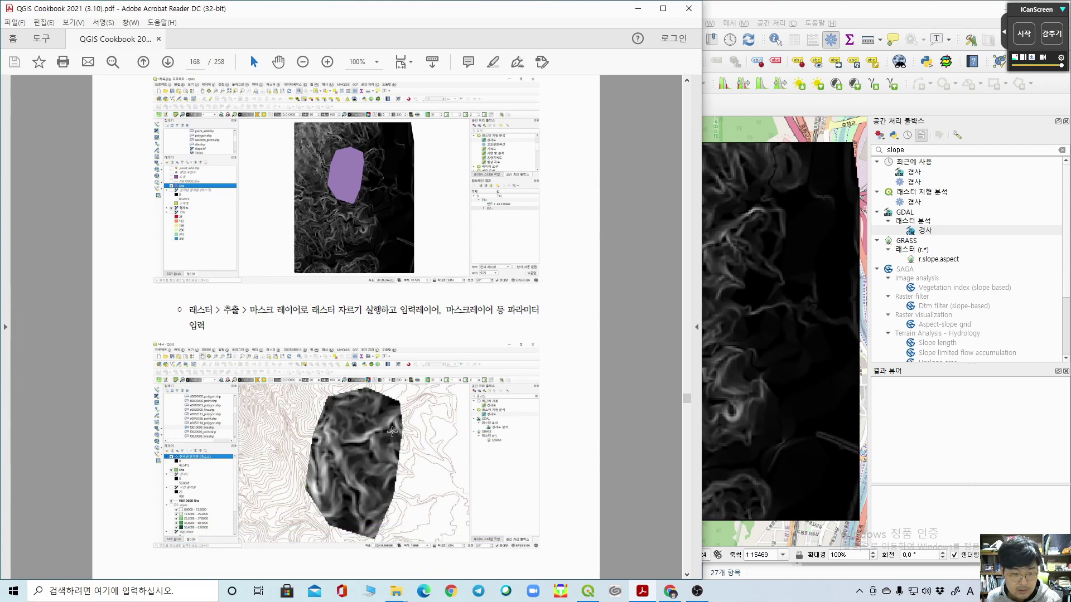
scroll(387, 449, down, 6)
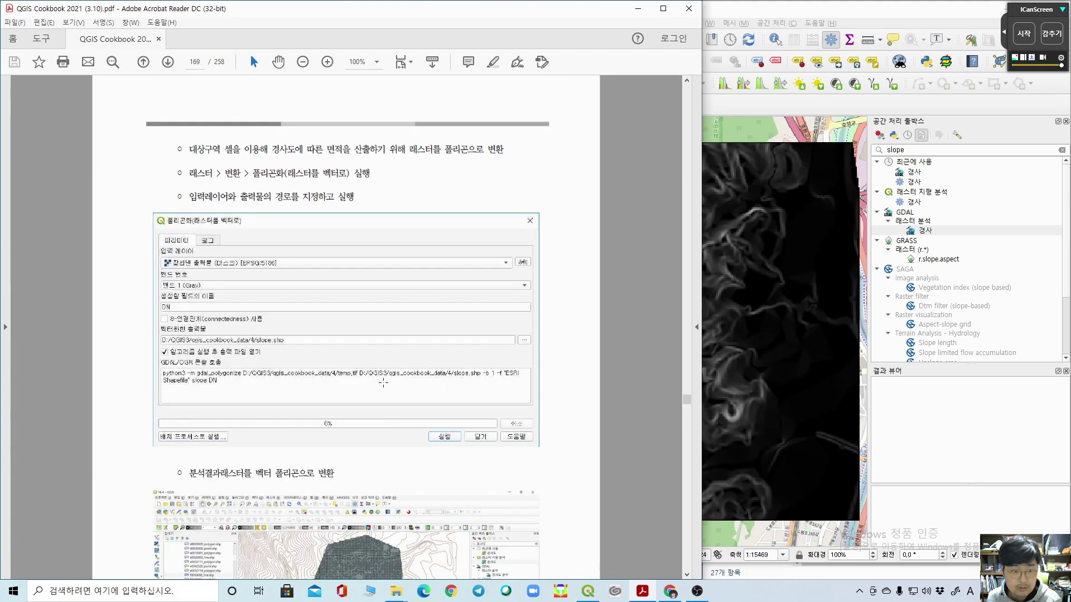
scroll(418, 166, down, 4)
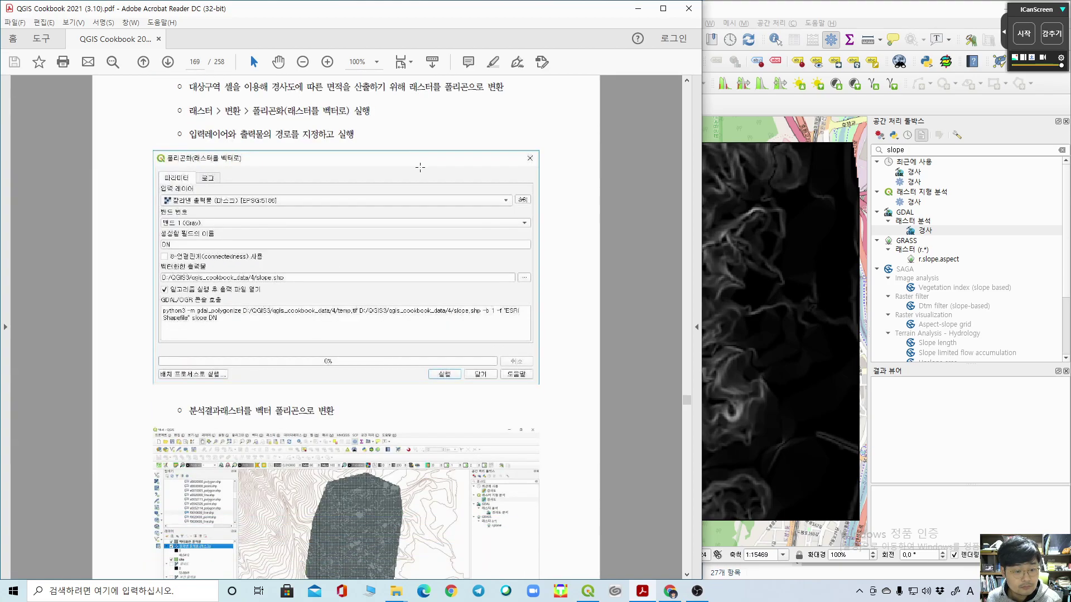
scroll(391, 166, up, 2)
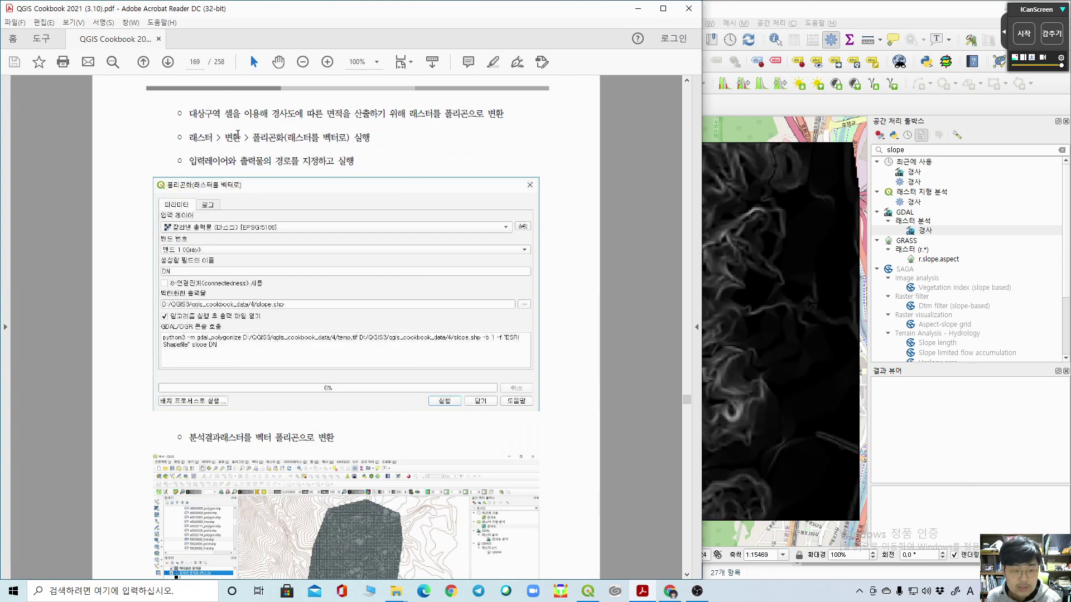
drag(272, 113, 459, 114)
key(ctrl+a)
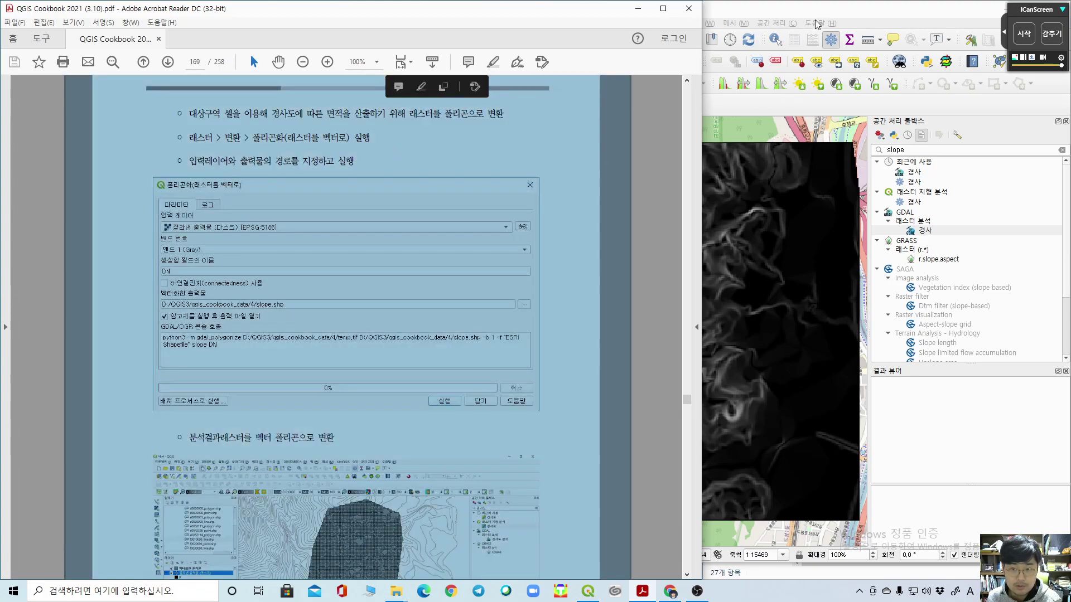
click(419, 167)
Step: Back in QGIS, search the processing toolbox for "polygonize" and open the GDAL 폴리곤화(래스터를 벡터로) algorithm
click(864, 14)
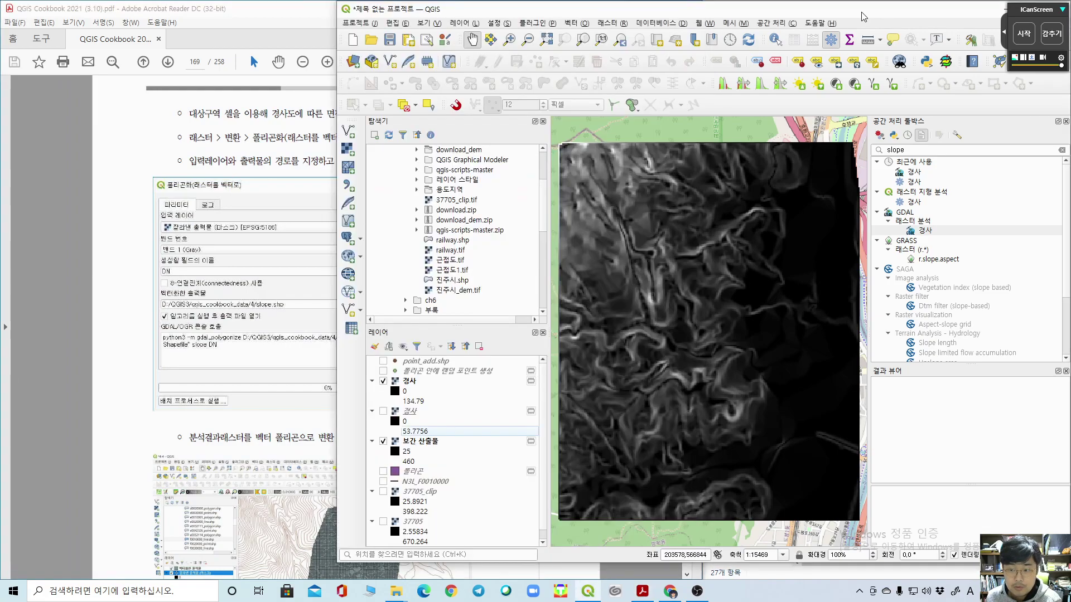
click(920, 150)
text(polygonize)
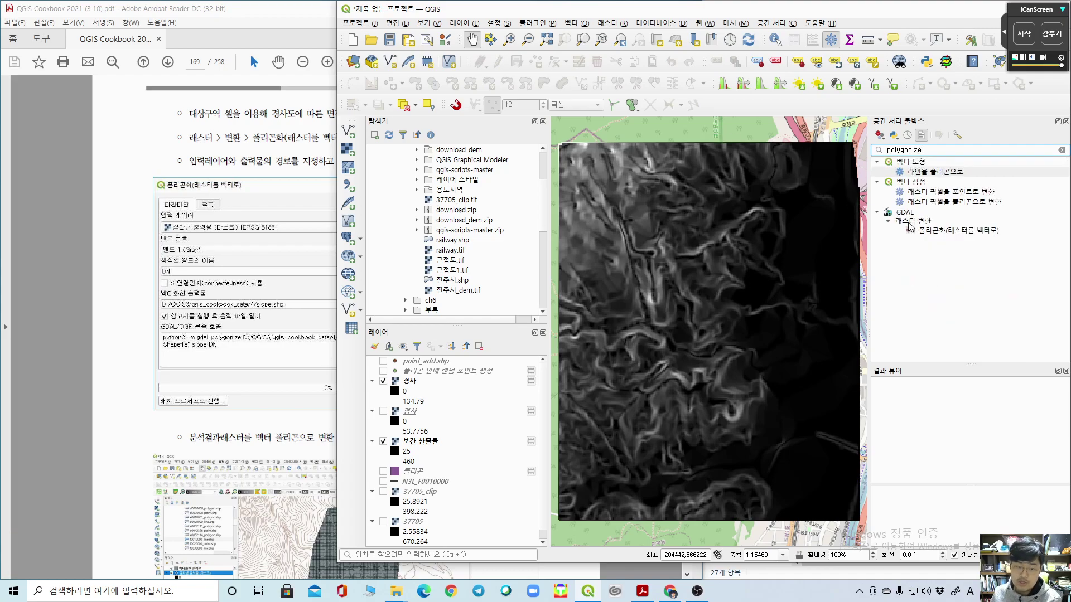
click(975, 234)
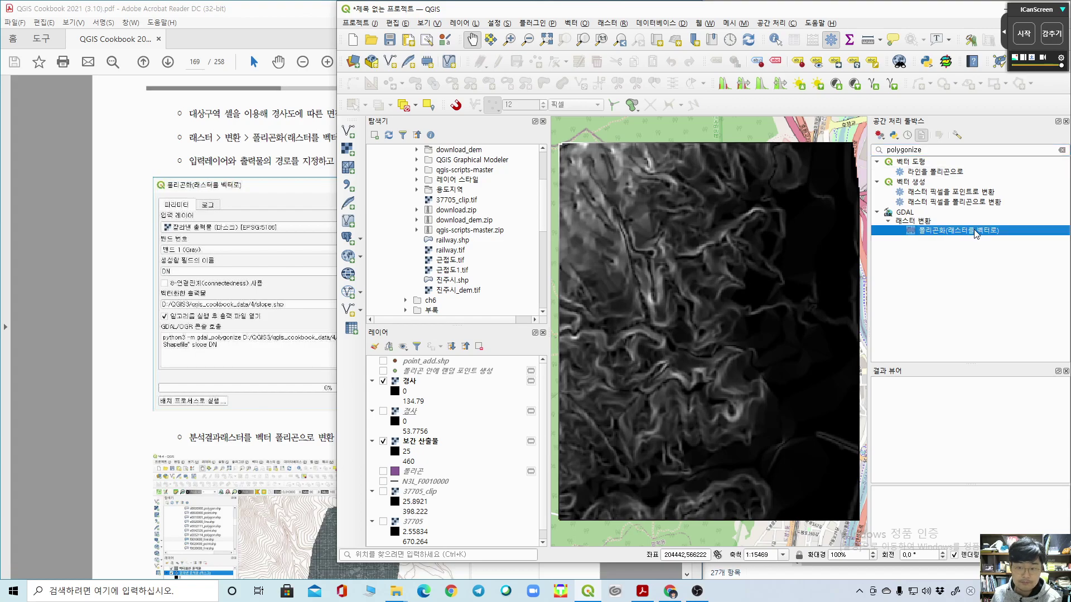
double_click(975, 234)
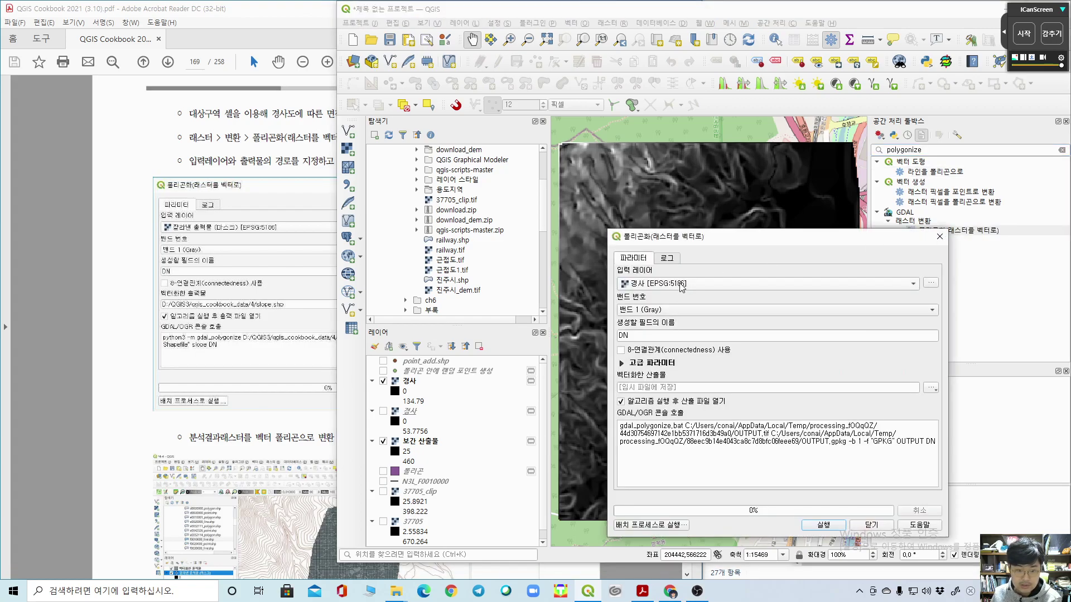
Step: Remove the degree-based 경사 layer from the project
click(410, 411)
right_click(410, 412)
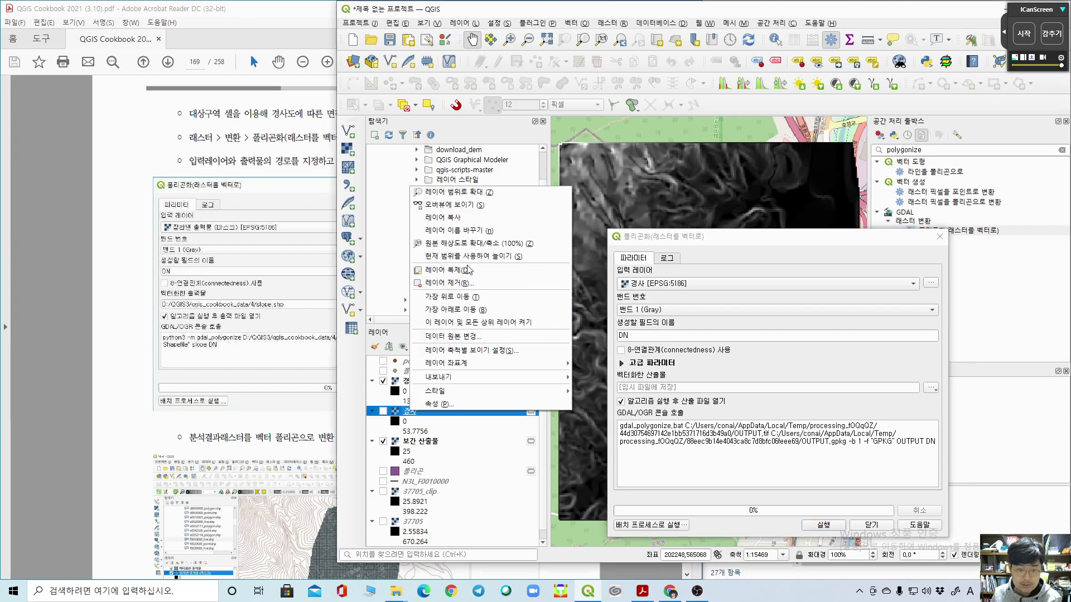
click(446, 282)
click(719, 301)
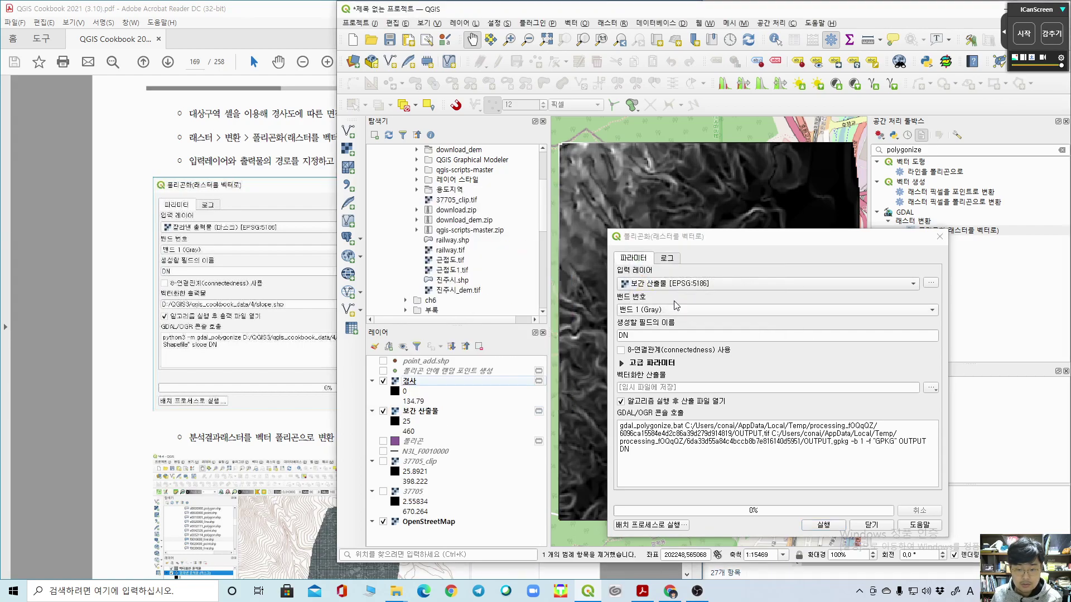
Step: Run the polygonize conversion on the remaining 경사 raster, using band 1 (Gray), field name DN and a temporary output
click(673, 285)
click(674, 277)
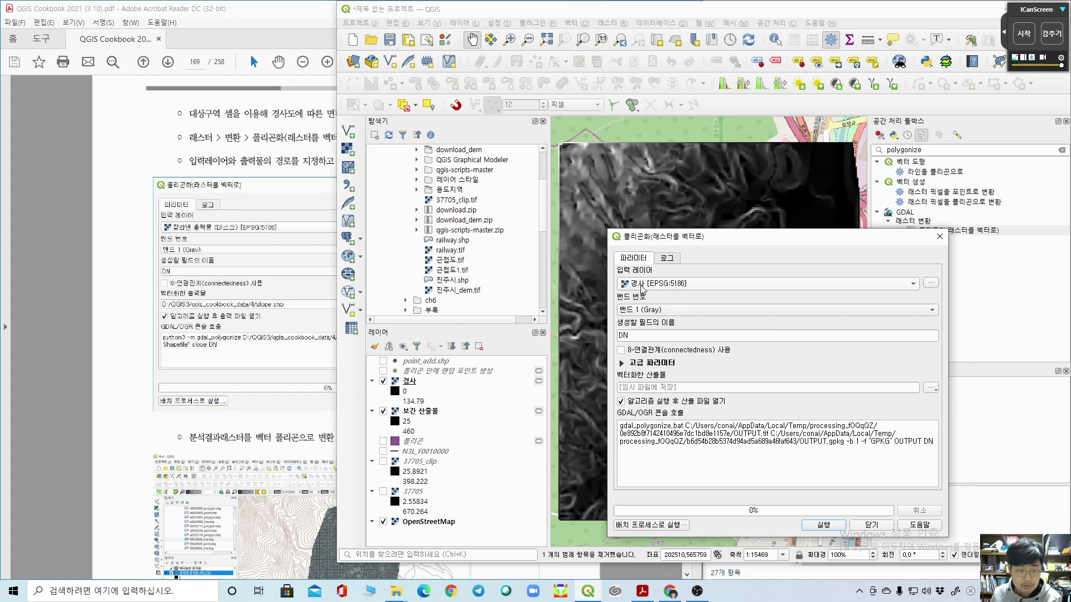
click(651, 311)
click(675, 310)
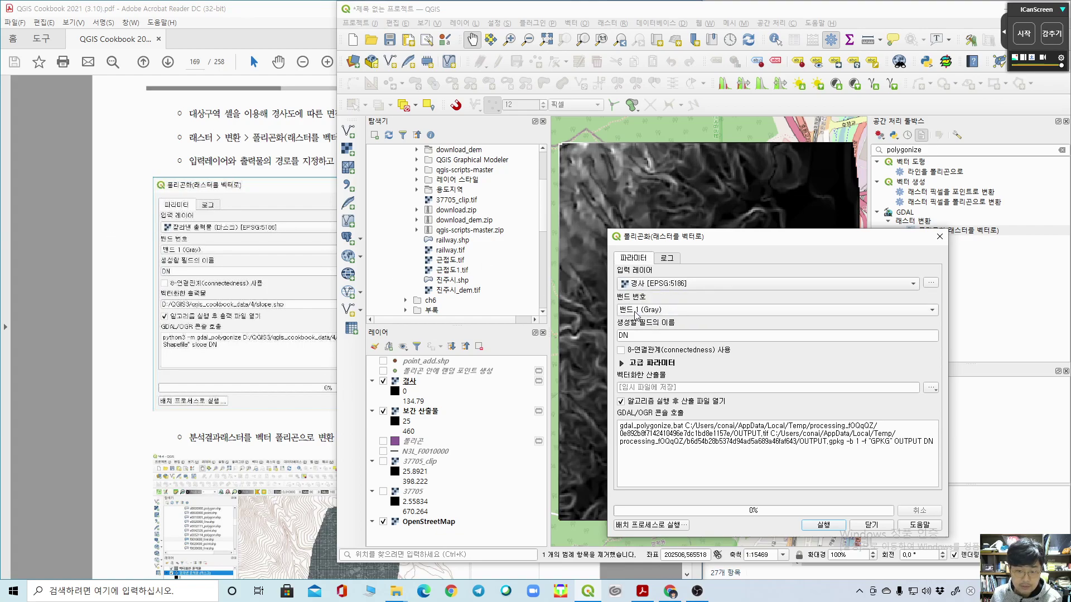
click(657, 339)
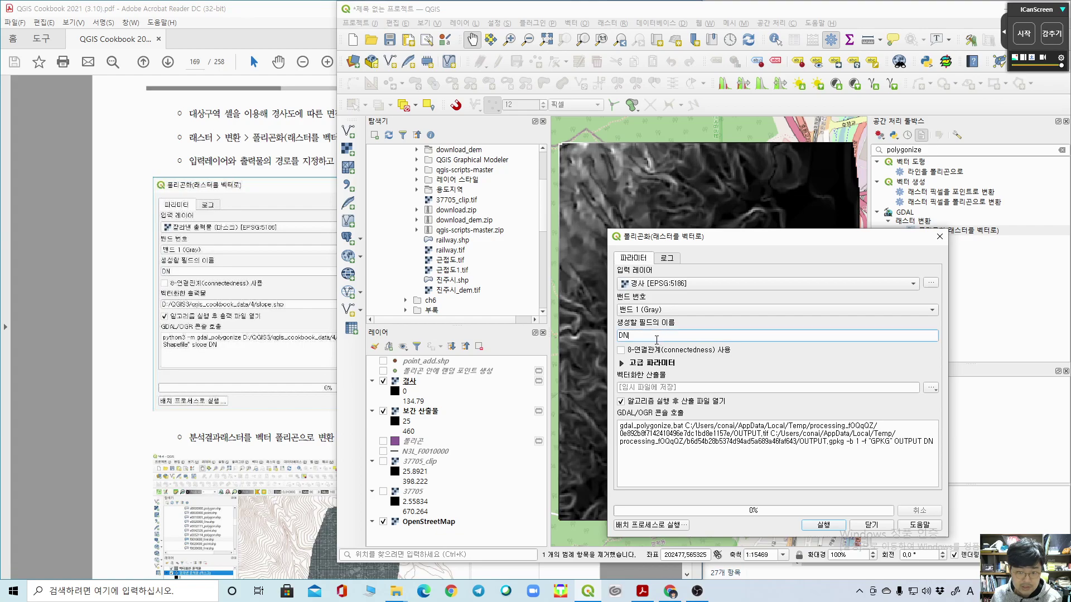
click(691, 386)
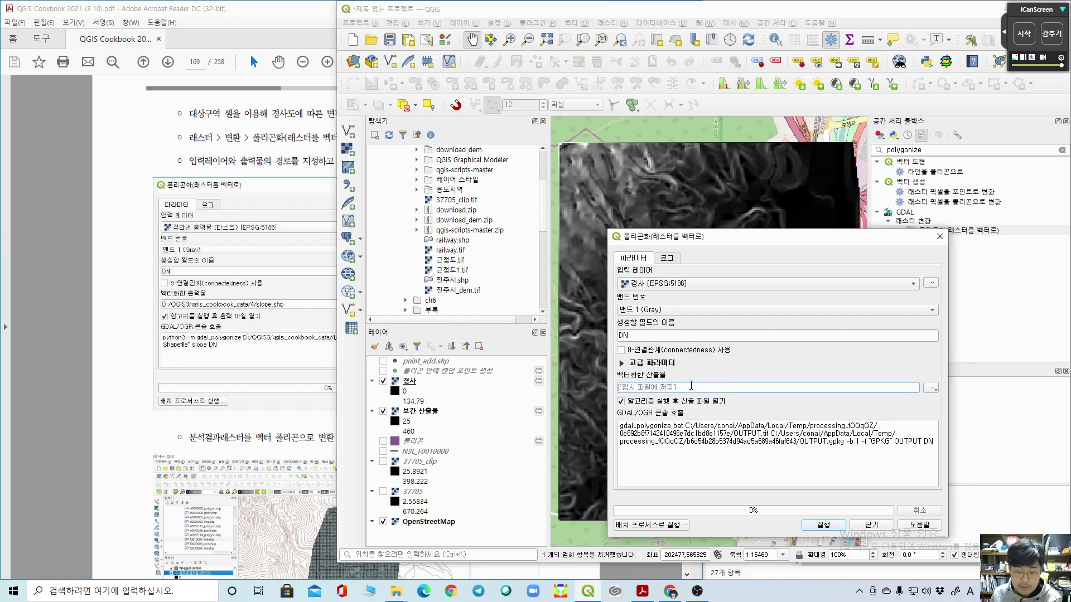
click(824, 525)
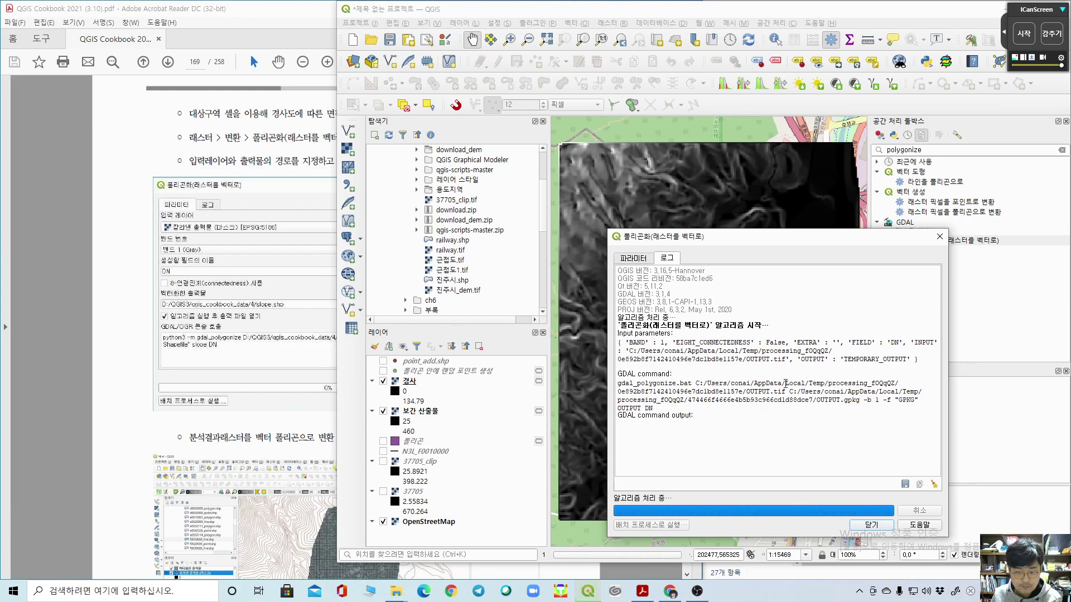
click(698, 591)
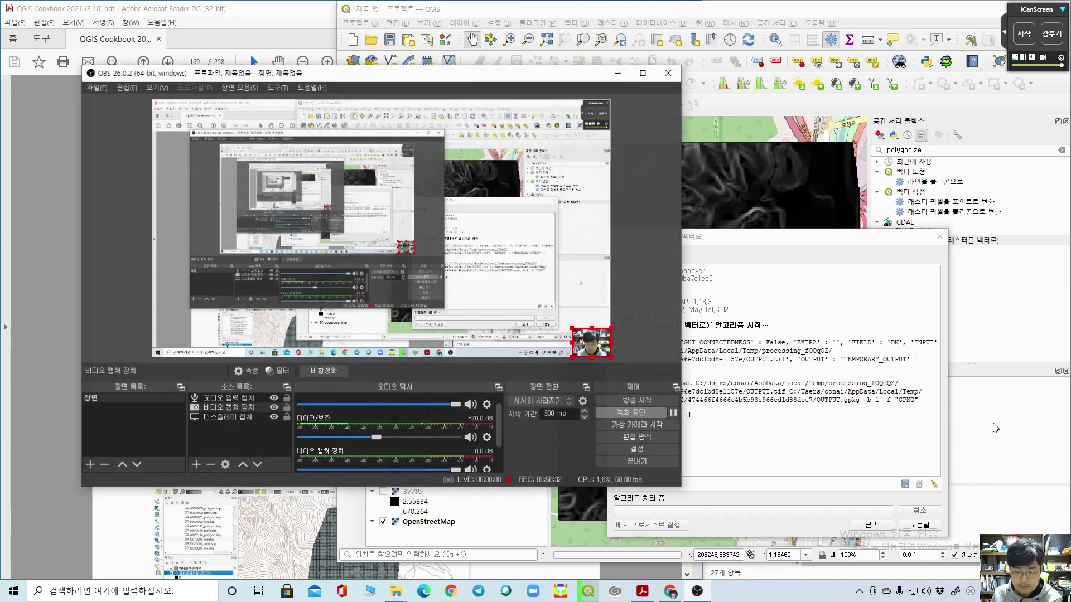
click(674, 413)
click(675, 413)
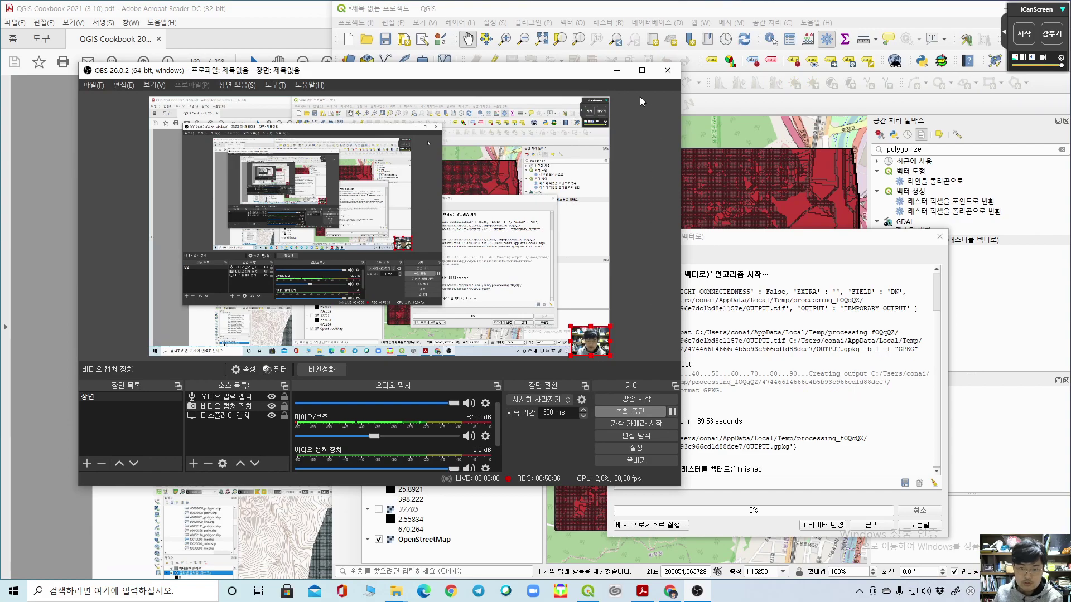
click(616, 70)
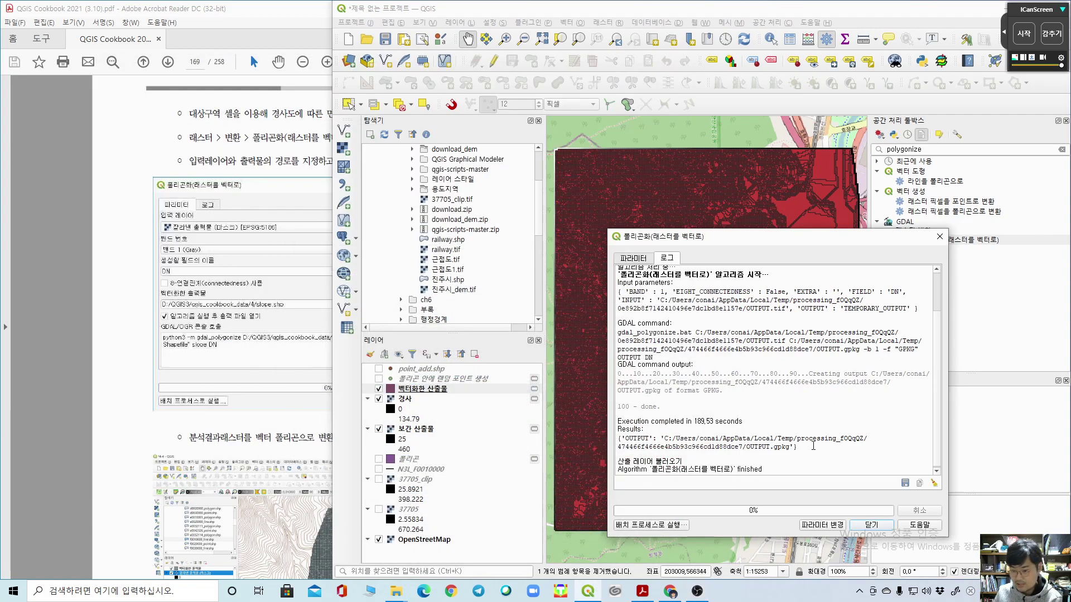
Step: Close the polygonize dialog, inspect the 벡터화한 산출물 polygons on the map, and hide the 경사 and 보간 산출물 layers
click(871, 526)
scroll(746, 434, up, 1)
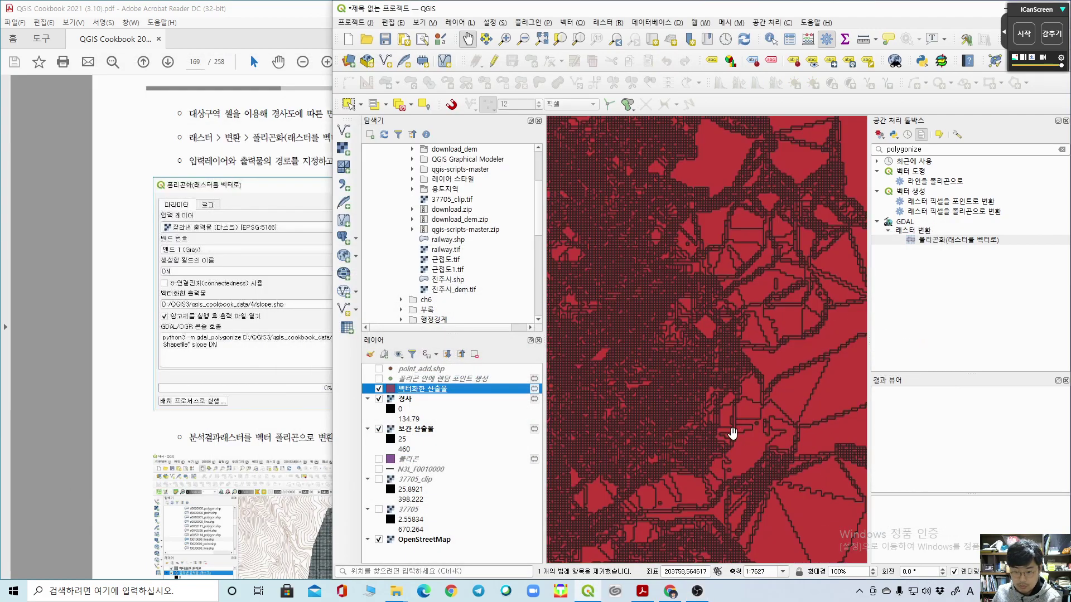
scroll(746, 434, up, 1)
scroll(721, 432, down, 2)
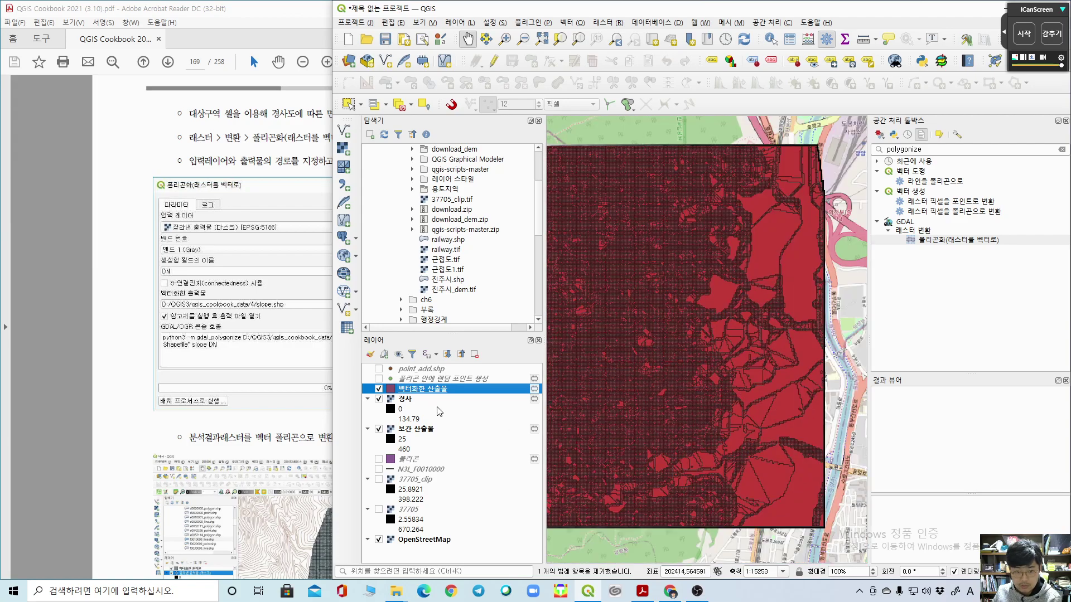
click(379, 399)
click(378, 429)
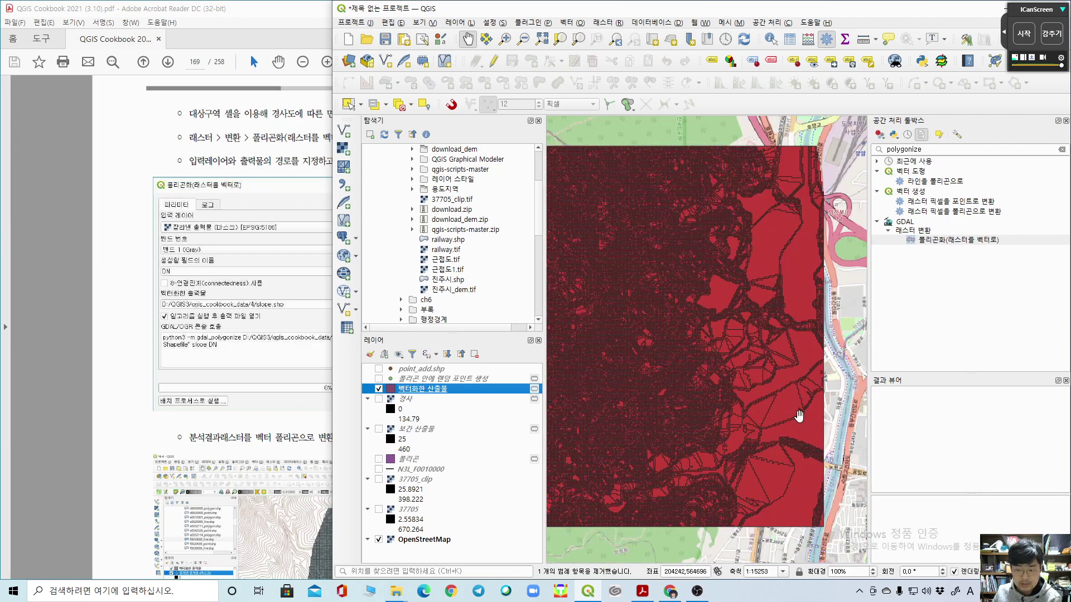
Step: Switch to the cookbook PDF and read its instructions for classifying the polygonized slope layer by value ranges
drag(574, 540, 599, 555)
click(643, 591)
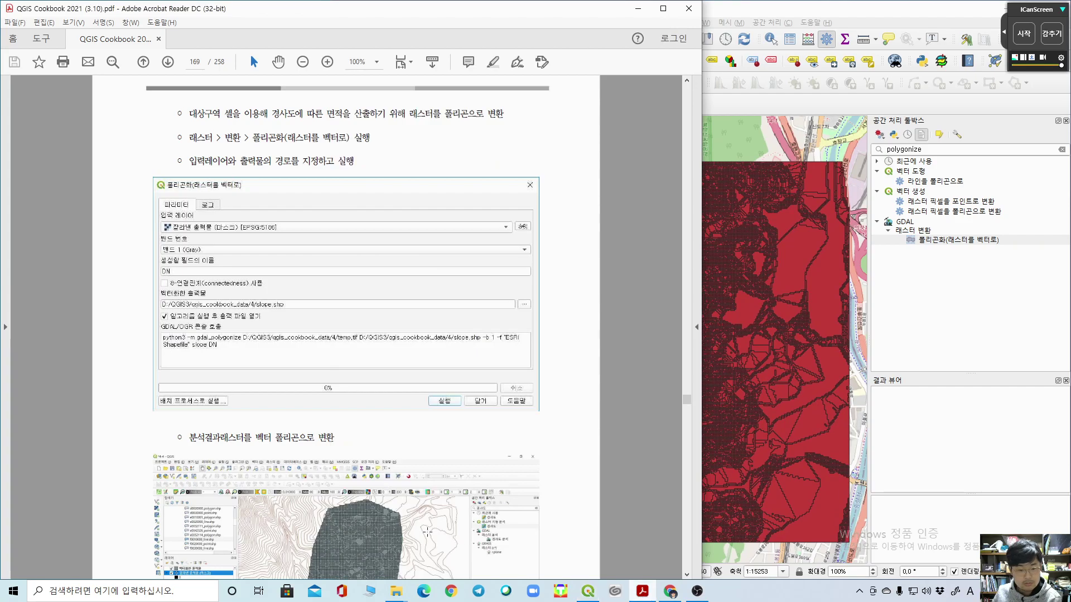
scroll(378, 370, down, 3)
scroll(378, 370, down, 15)
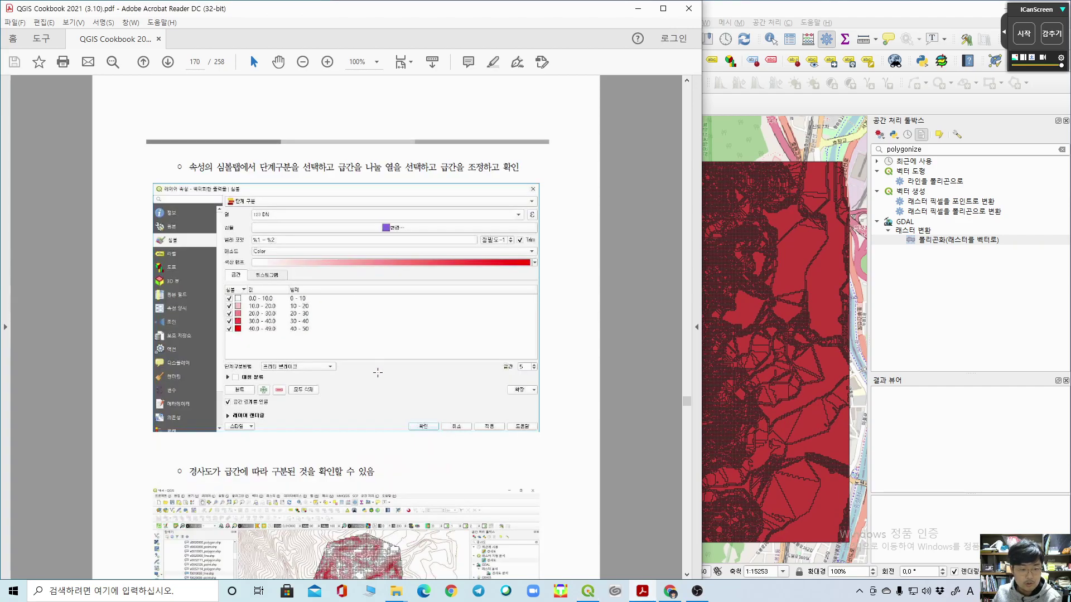
Step: Back in QGIS, open the 벡터화한 산출물 layer's symbology and set it to 단계 구분 with DN as the value
click(767, 14)
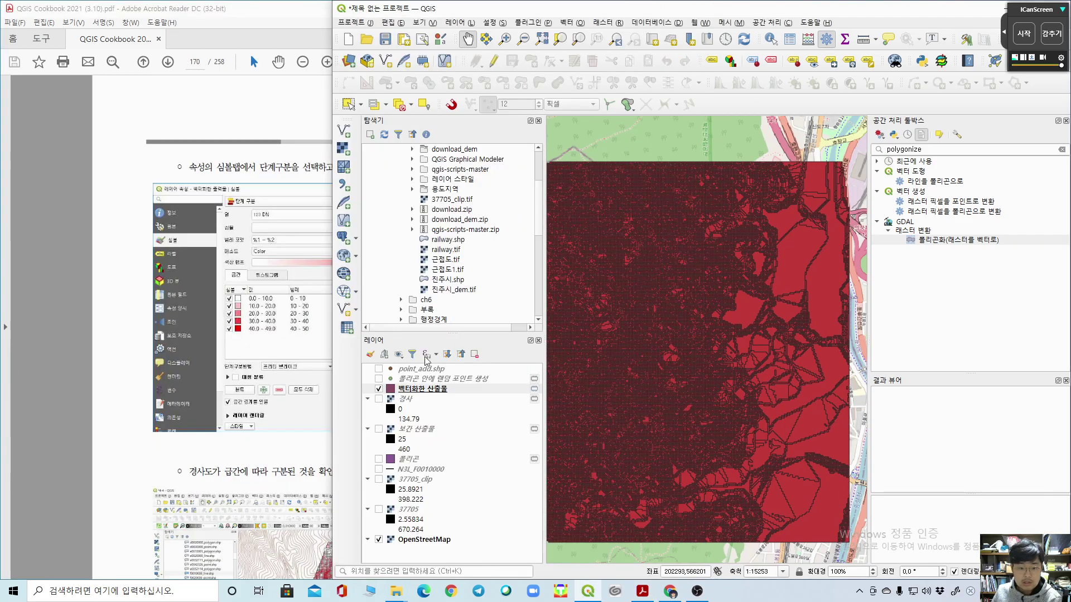
right_click(418, 390)
click(448, 386)
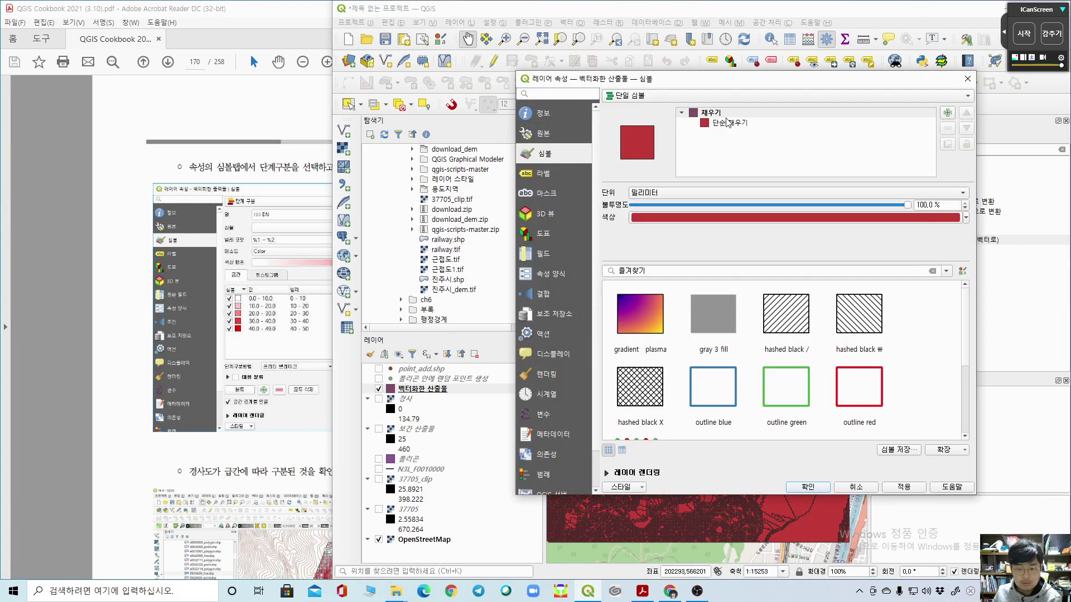
click(714, 96)
click(661, 115)
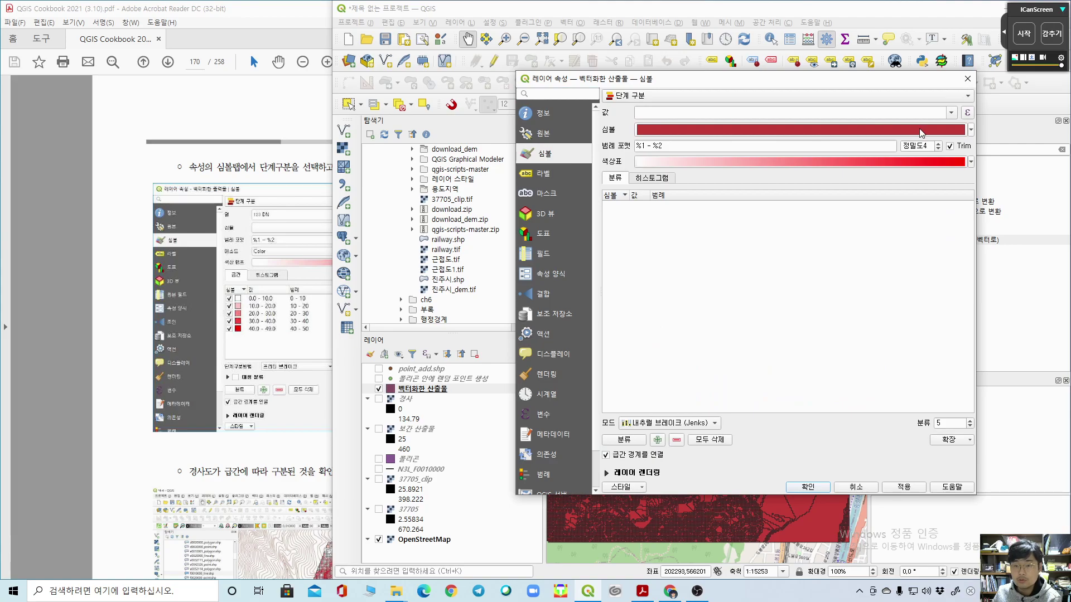
click(893, 112)
click(753, 134)
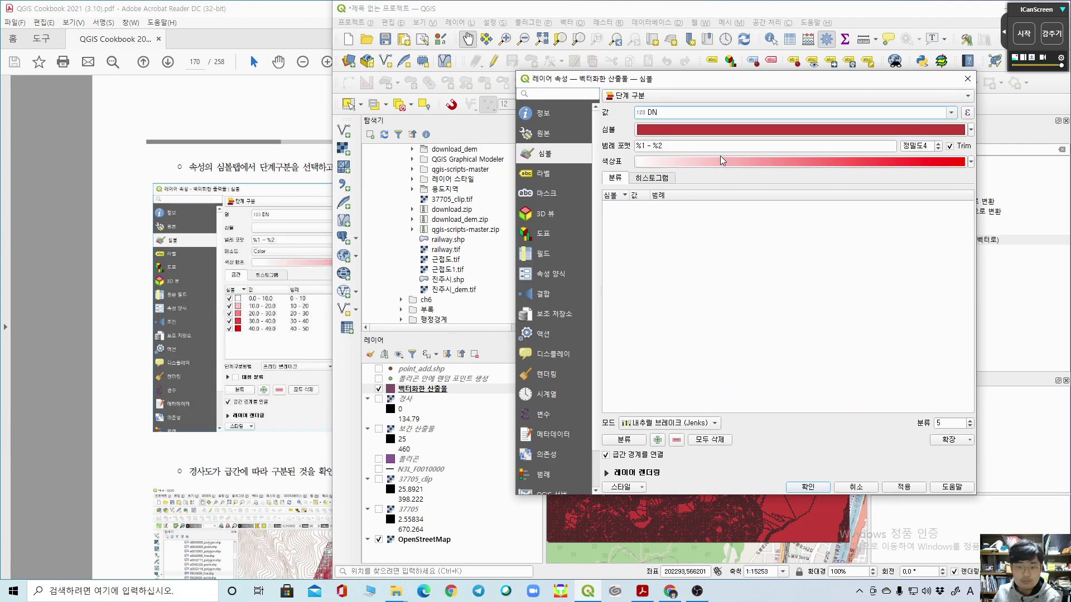
Step: Classify the DN values with the 프리티 브레이크 mode and apply the symbology to the layer
click(676, 425)
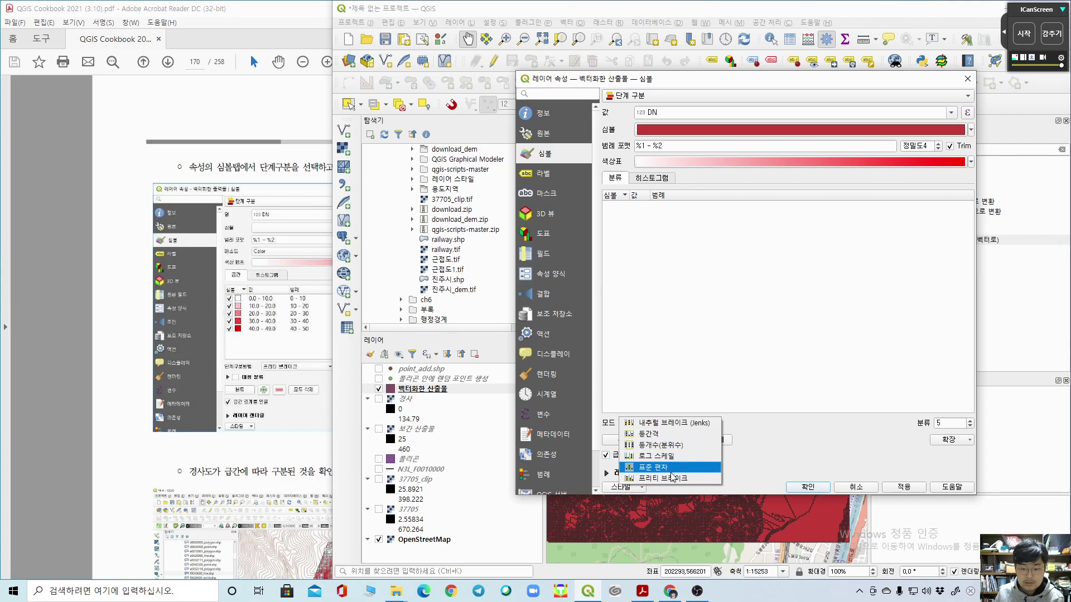
click(632, 462)
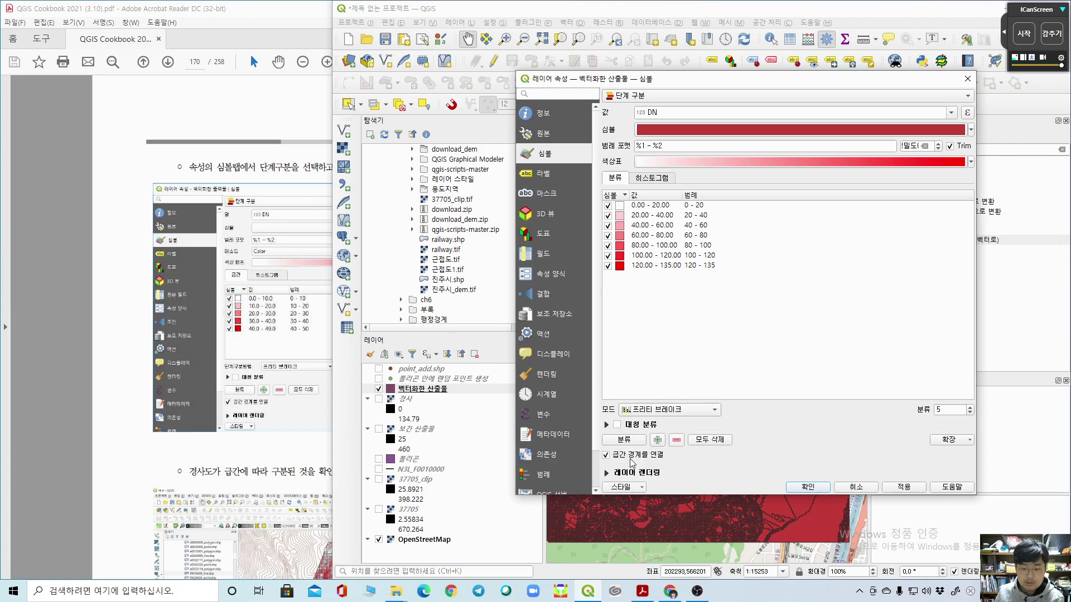
click(922, 491)
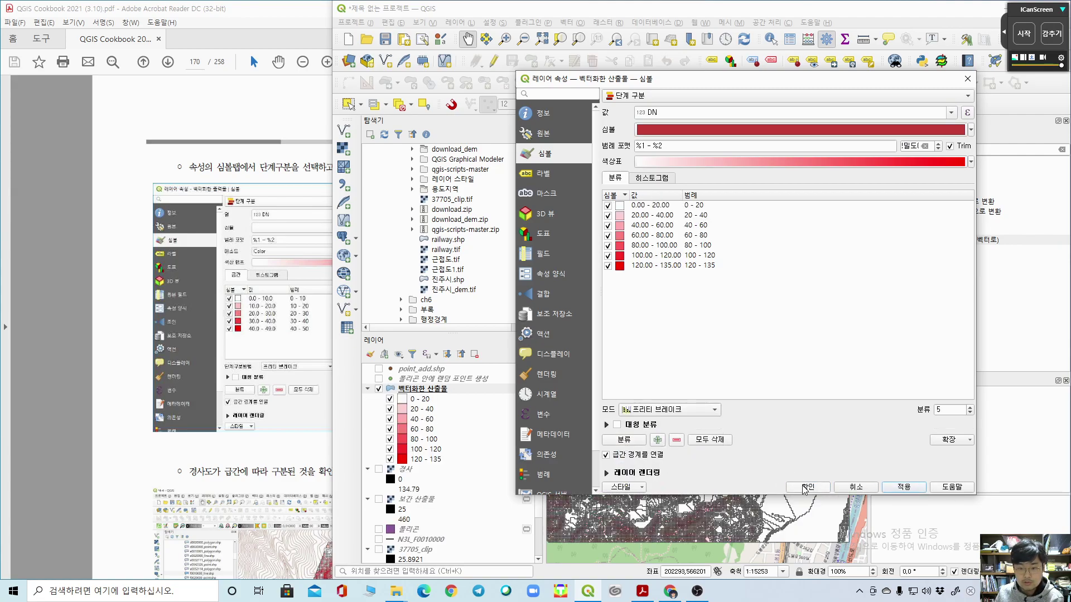
drag(782, 90, 337, 96)
click(222, 214)
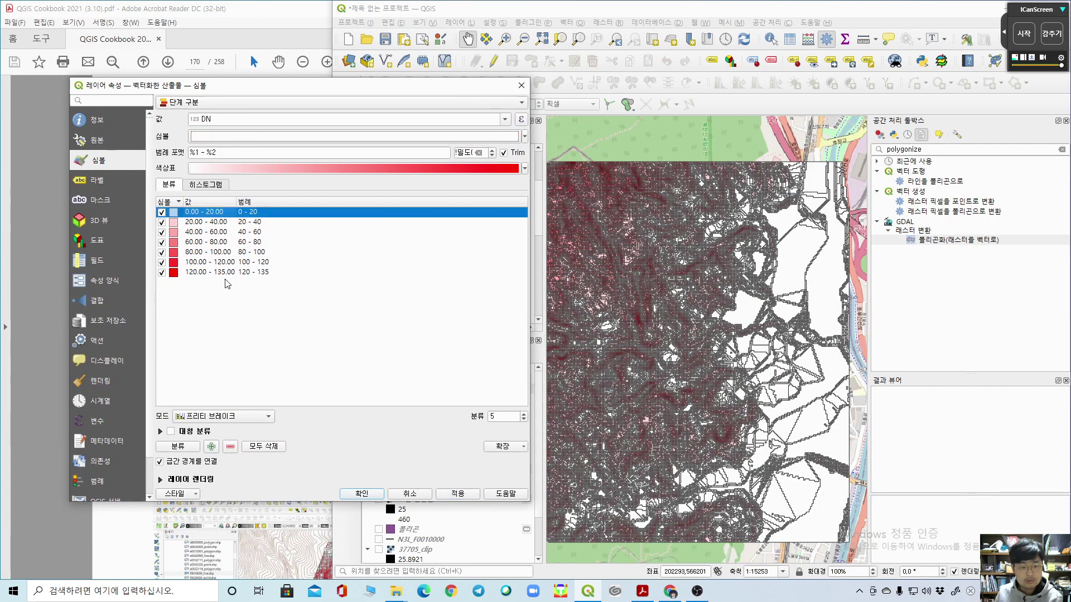
shift+click(229, 273)
right_click(225, 276)
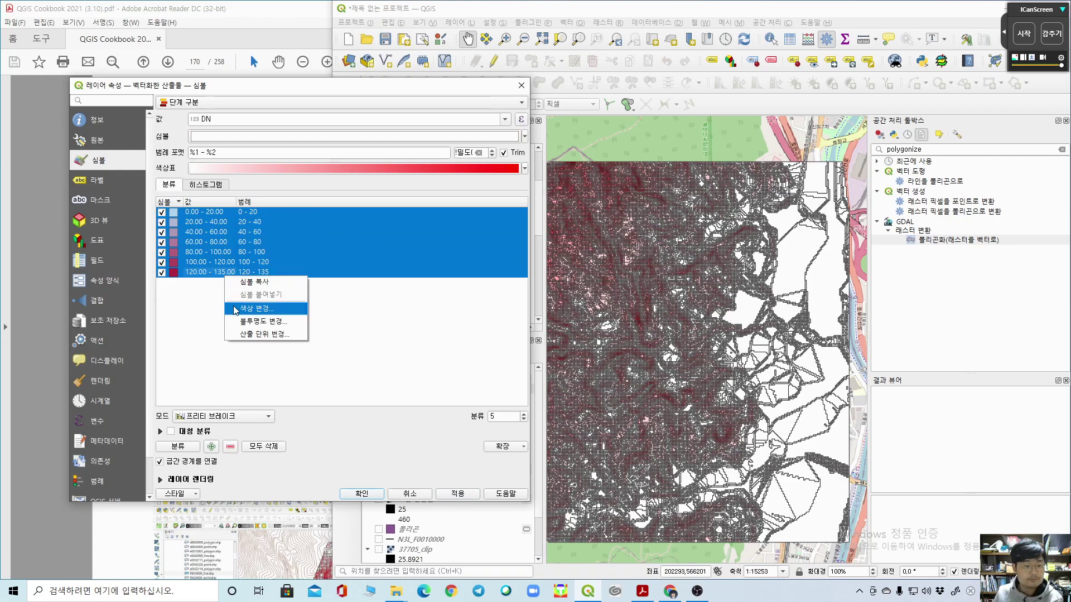
click(461, 375)
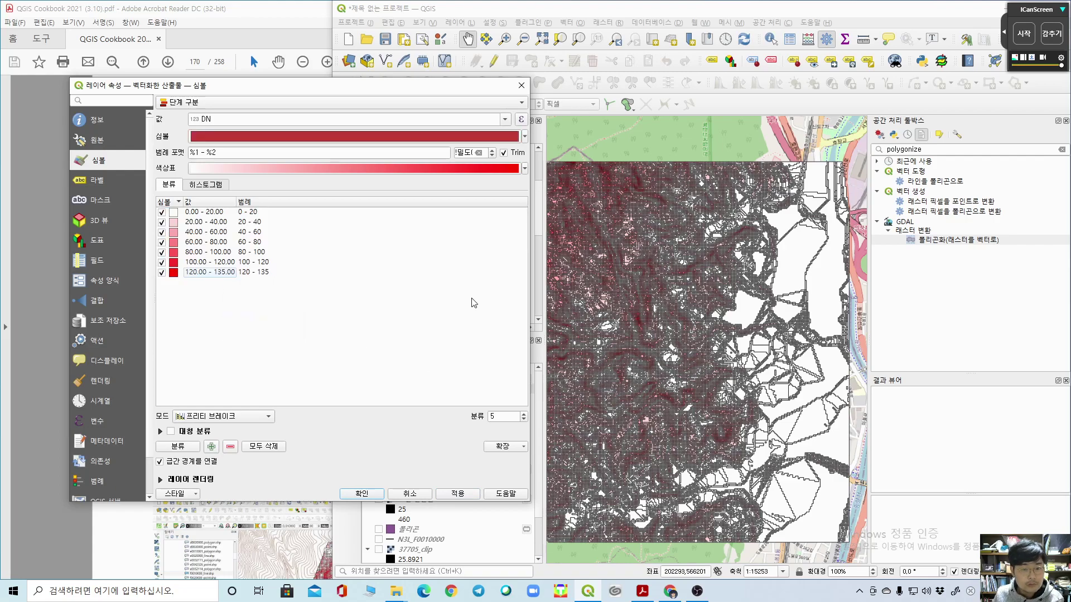
Step: Close the layer properties and read the cookbook's section on adding and filling an area field
click(521, 85)
click(76, 326)
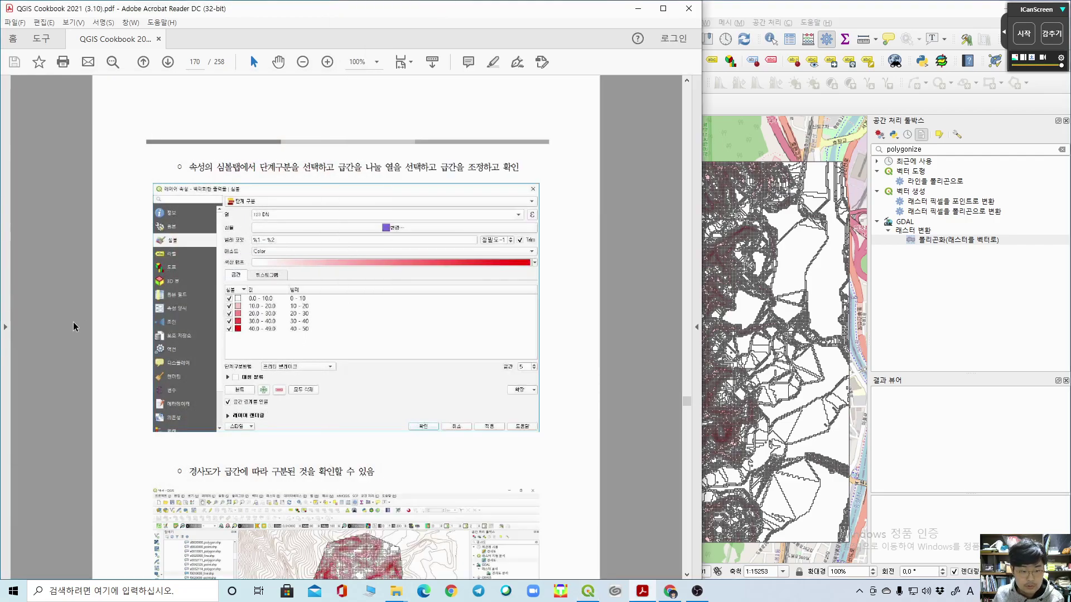
scroll(237, 346, down, 5)
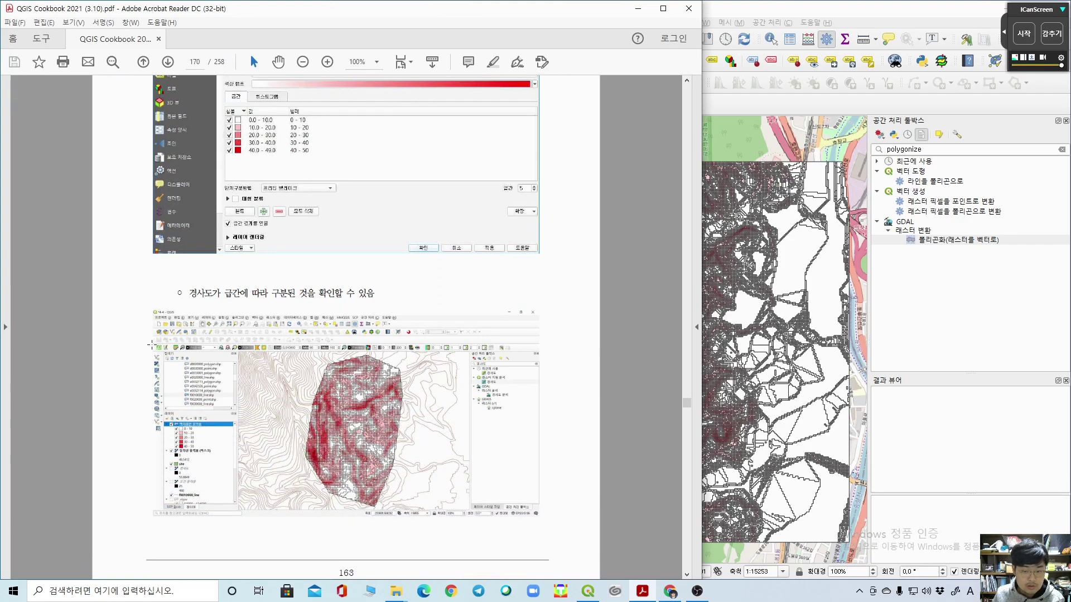
scroll(368, 315, down, 10)
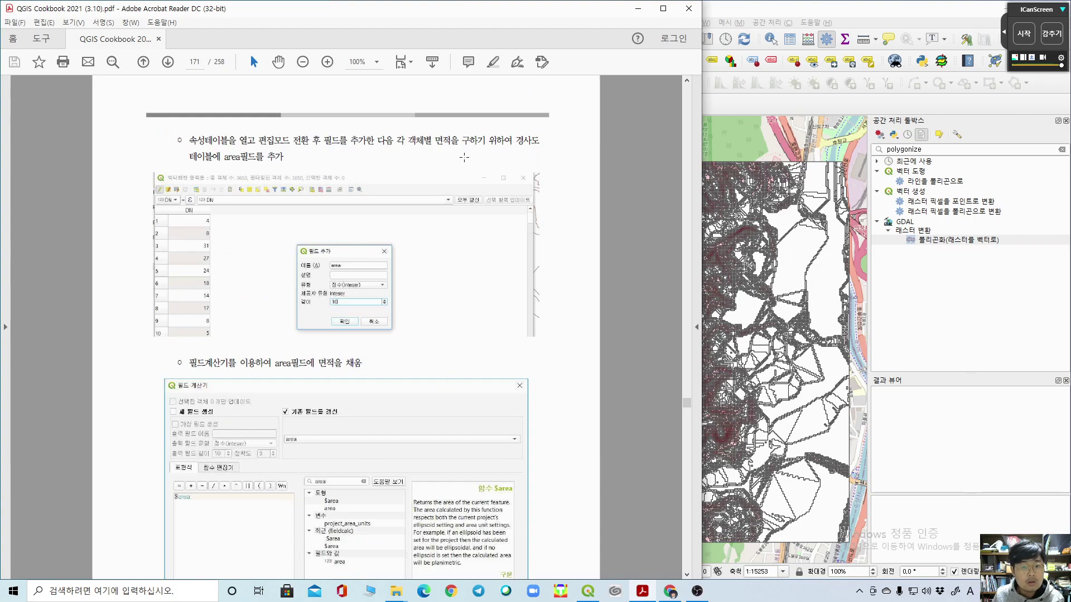
Step: Back in QGIS, open the 벡터화한 산출물 attribute table and start its field calculator
click(809, 8)
right_click(428, 392)
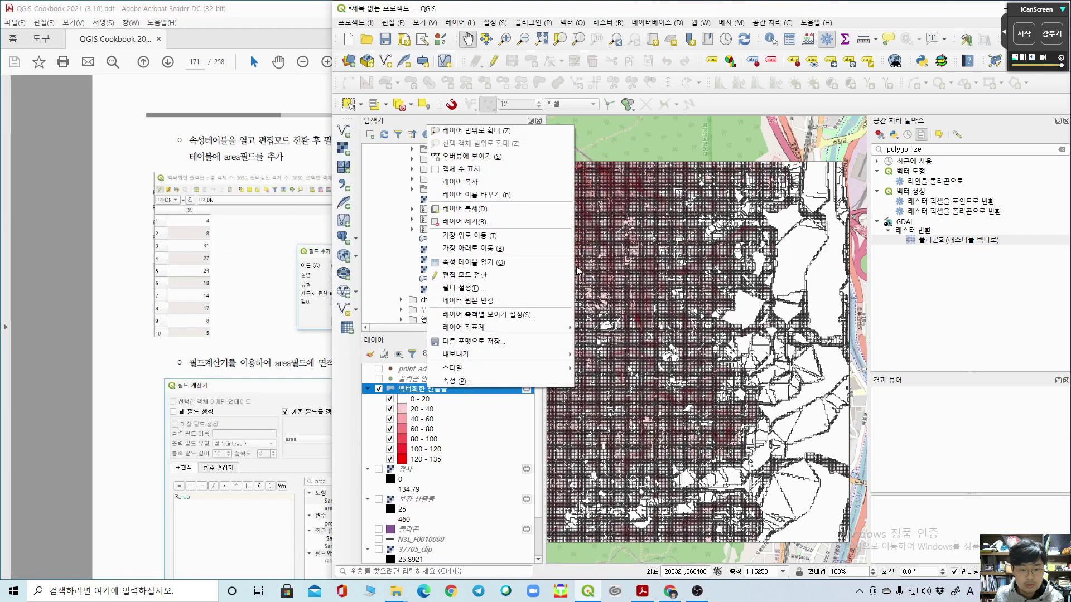
click(516, 265)
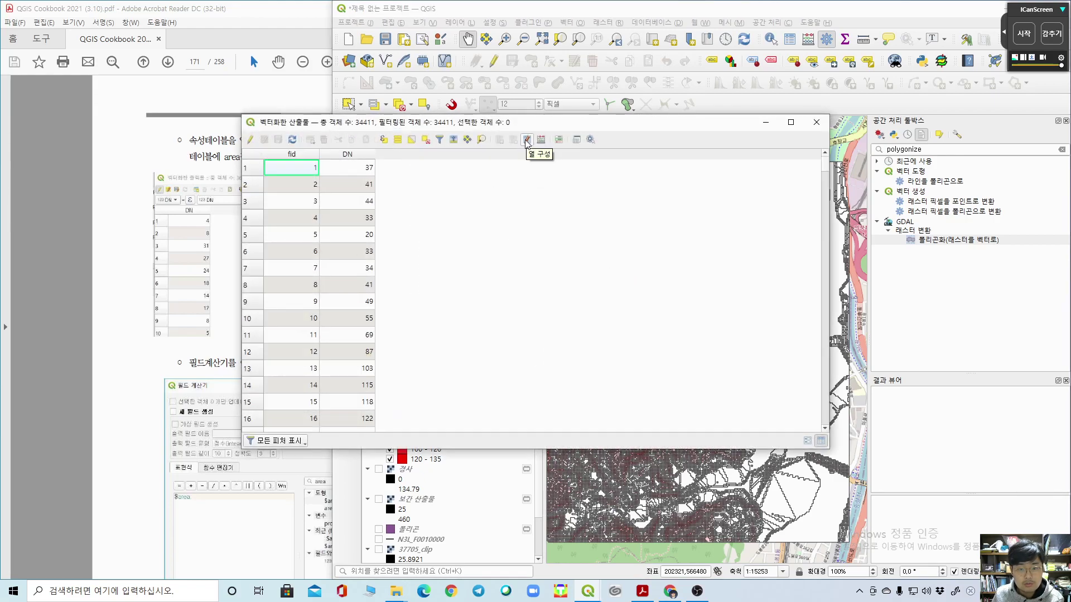
click(541, 140)
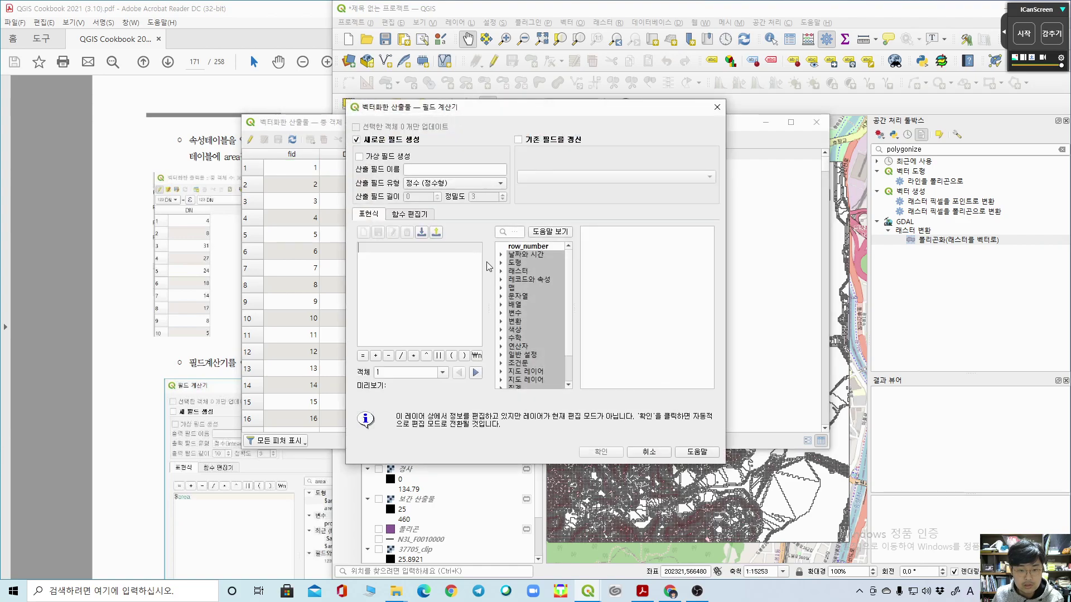
Step: Create a 십진수 (실수) field named area calculated with $area, then end editing and close the attribute table
drag(451, 114, 592, 164)
click(580, 226)
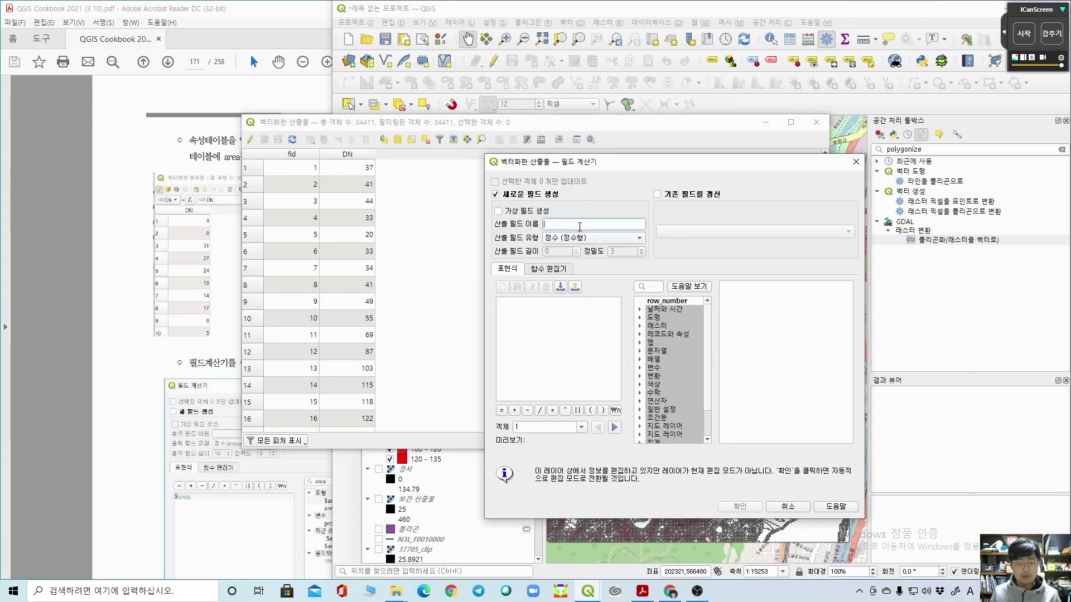
click(581, 239)
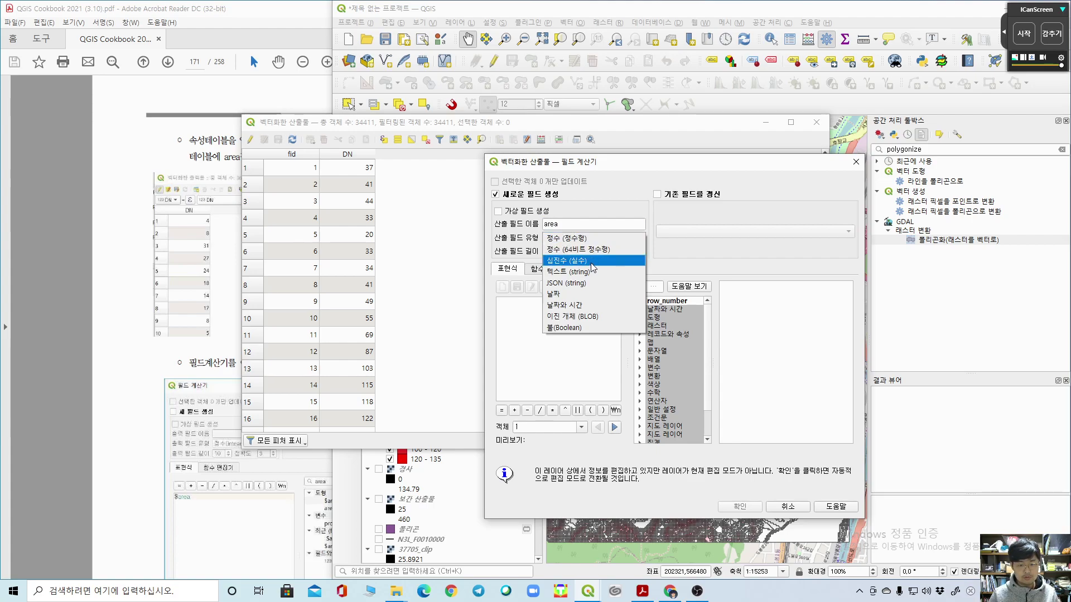
click(592, 261)
click(588, 358)
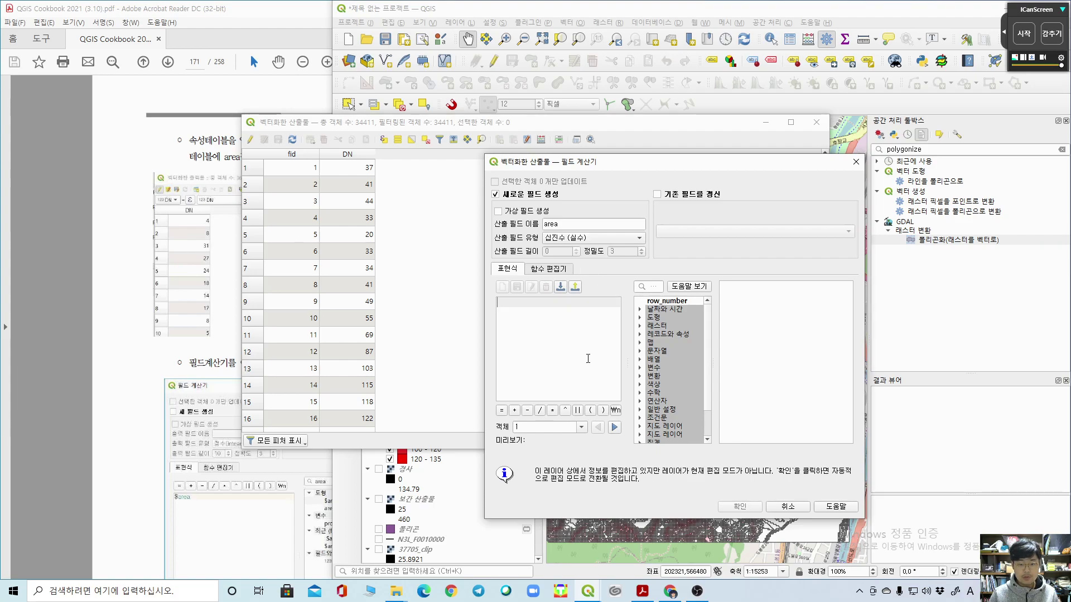
text($area)
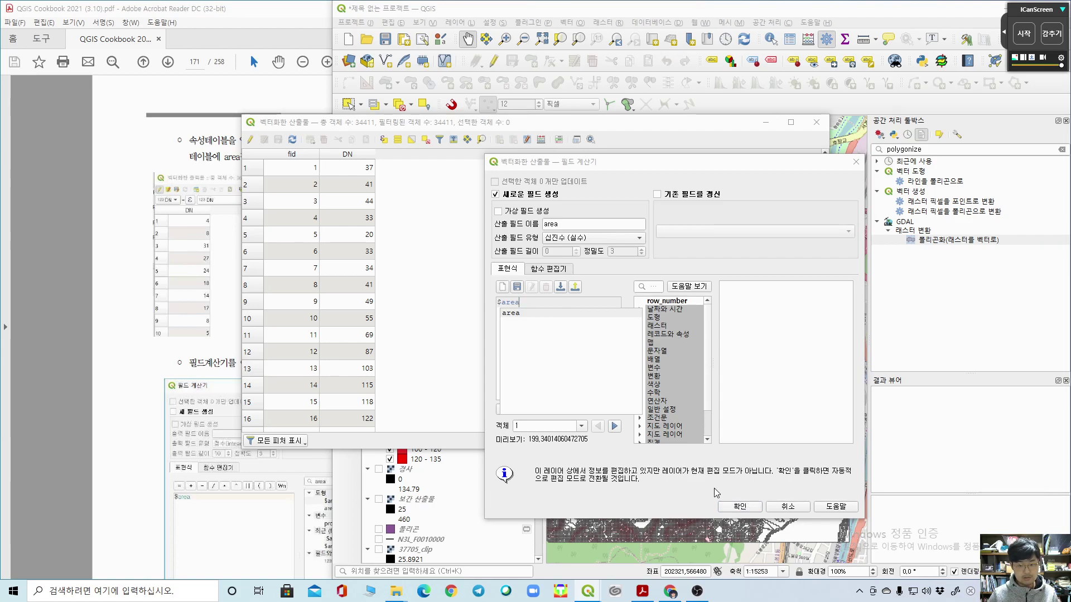
click(568, 304)
click(746, 506)
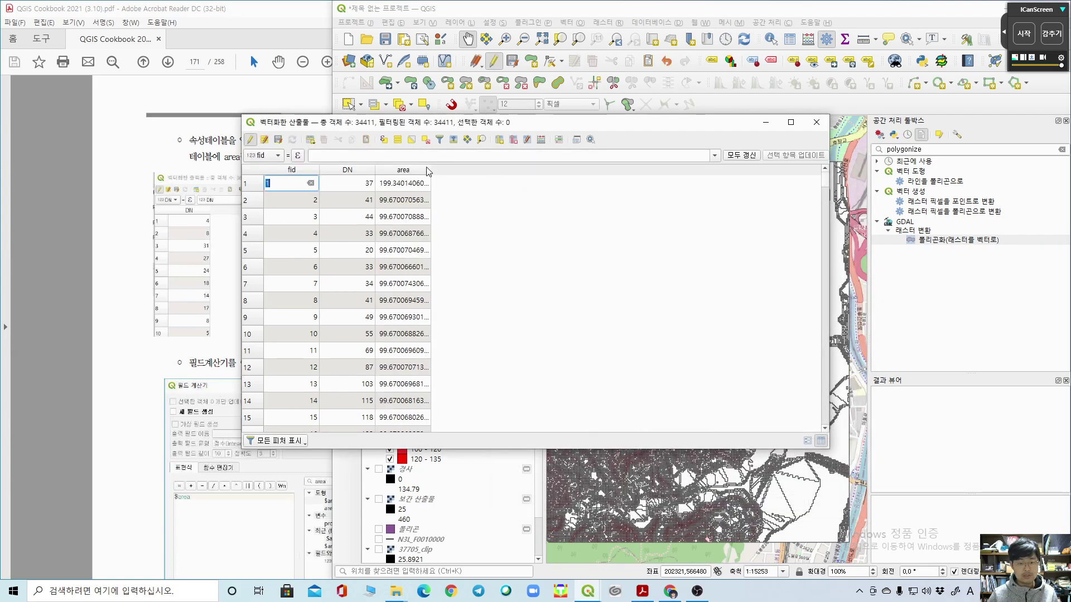
click(252, 144)
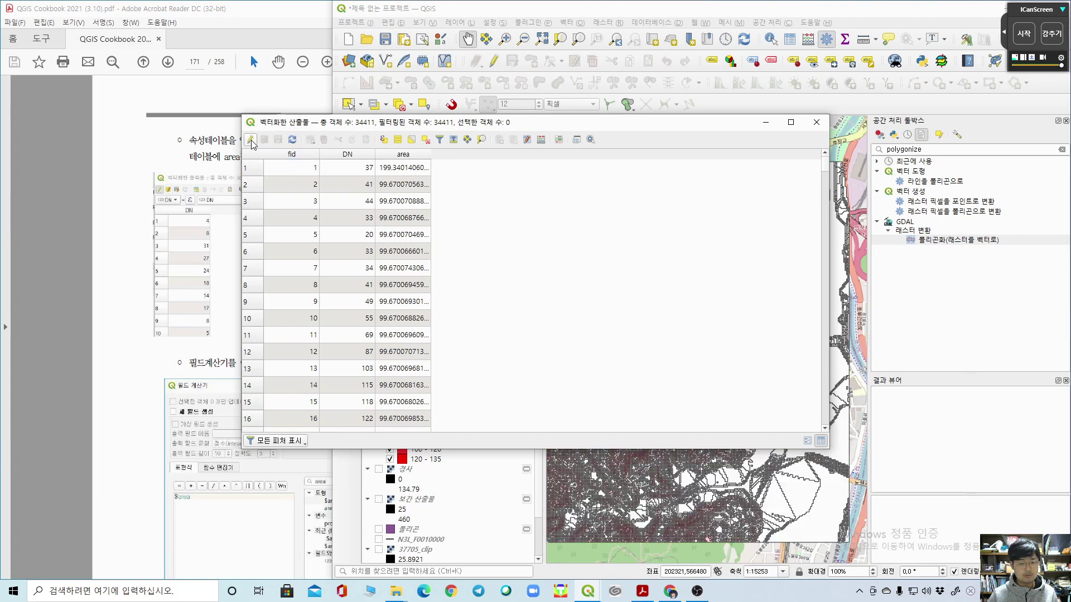
click(816, 122)
Step: Switch to the cookbook and read the section after the area calculation, on running the 구역 통계 algorithm
click(86, 301)
scroll(353, 438, down, 5)
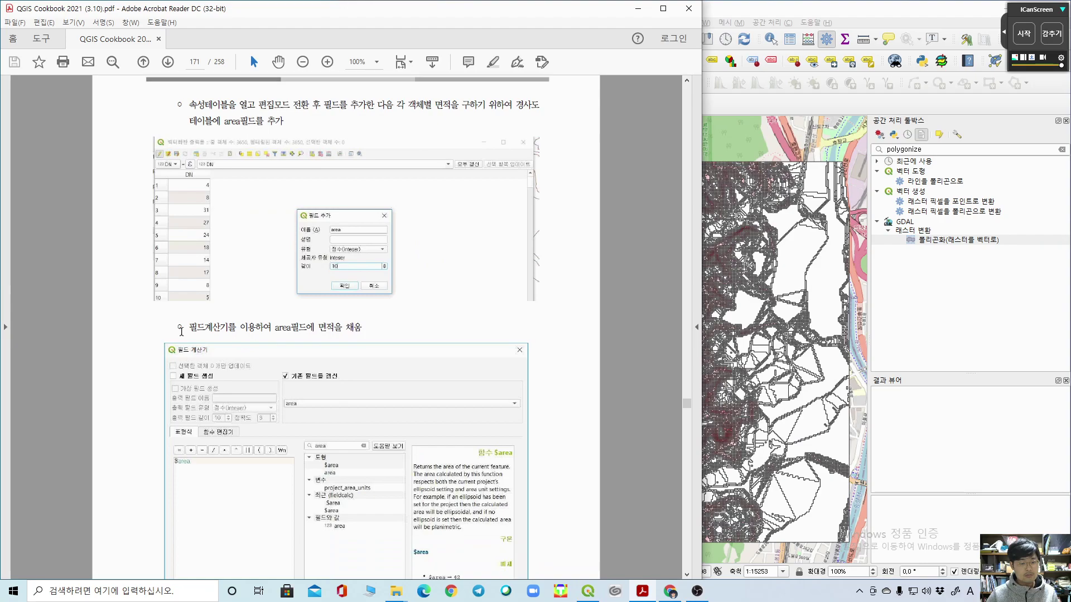
scroll(353, 438, down, 10)
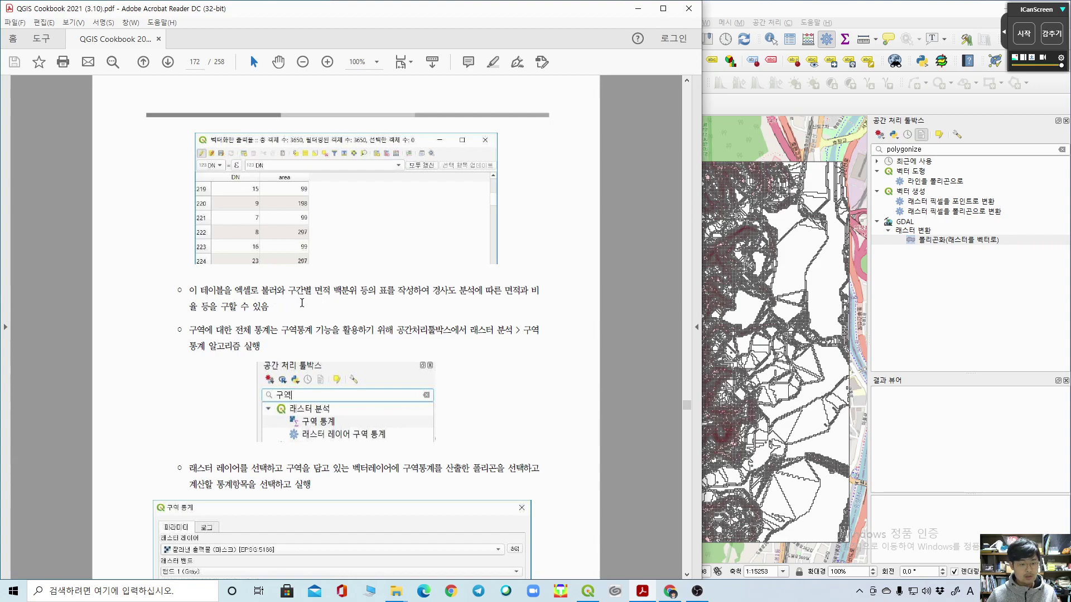
scroll(302, 303, down, 1)
Step: Back in QGIS, search the processing toolbox for "구역"
click(951, 145)
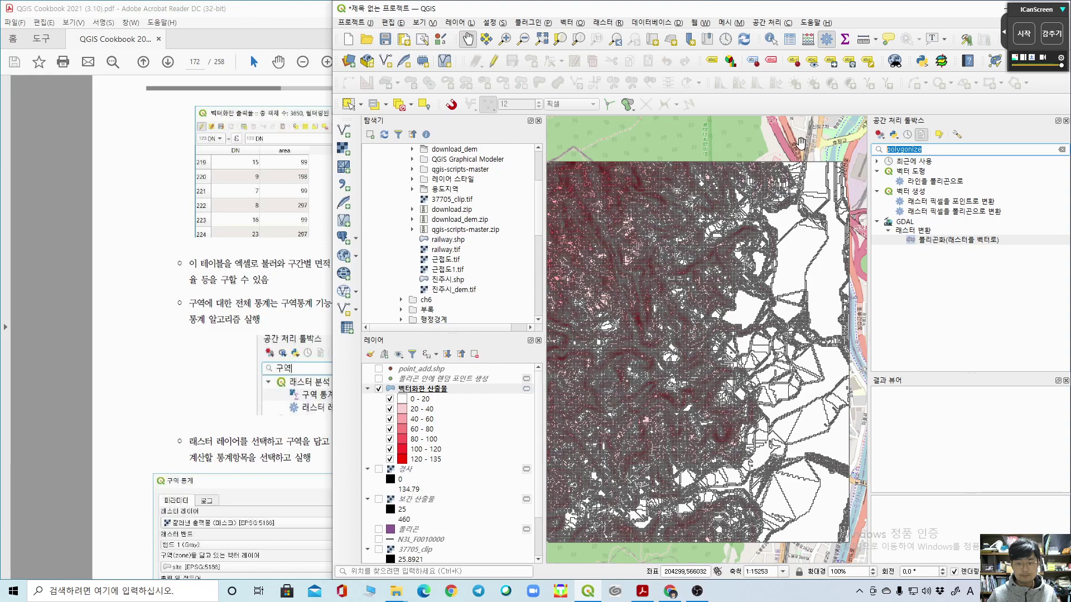
text(rndu)
key(BackSpace)
key(BackSpace)
key(BackSpace)
key(BackSpace)
key(Hangul)
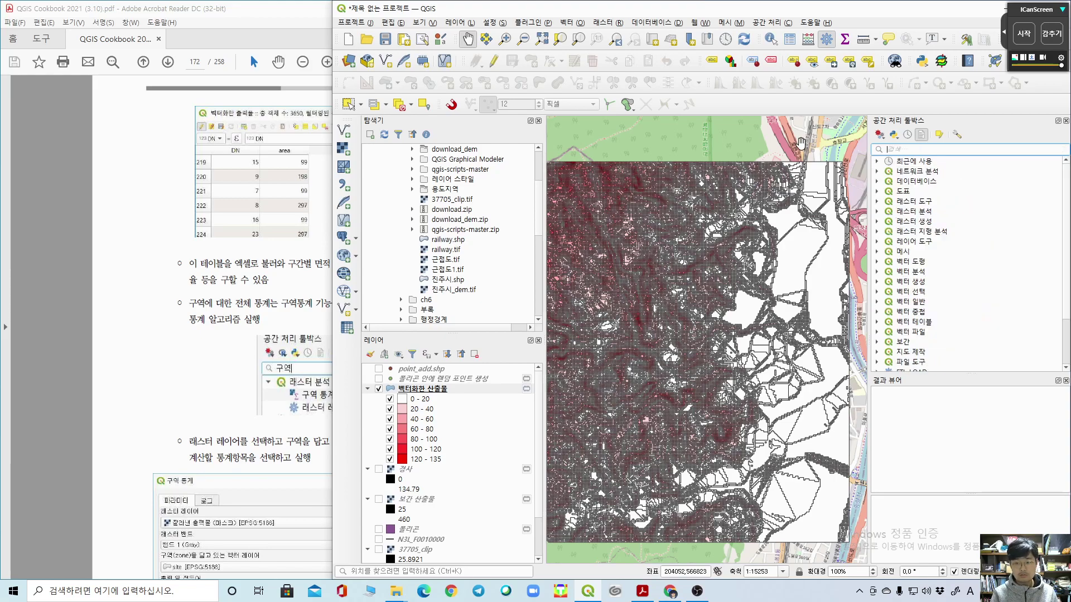
text(구역)
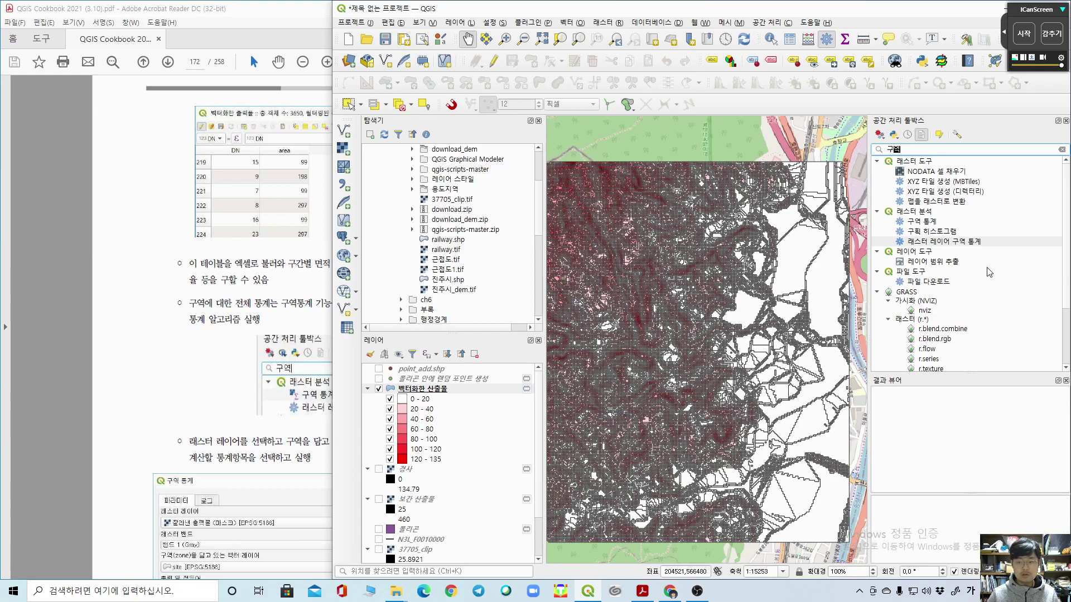
click(939, 221)
double_click(938, 221)
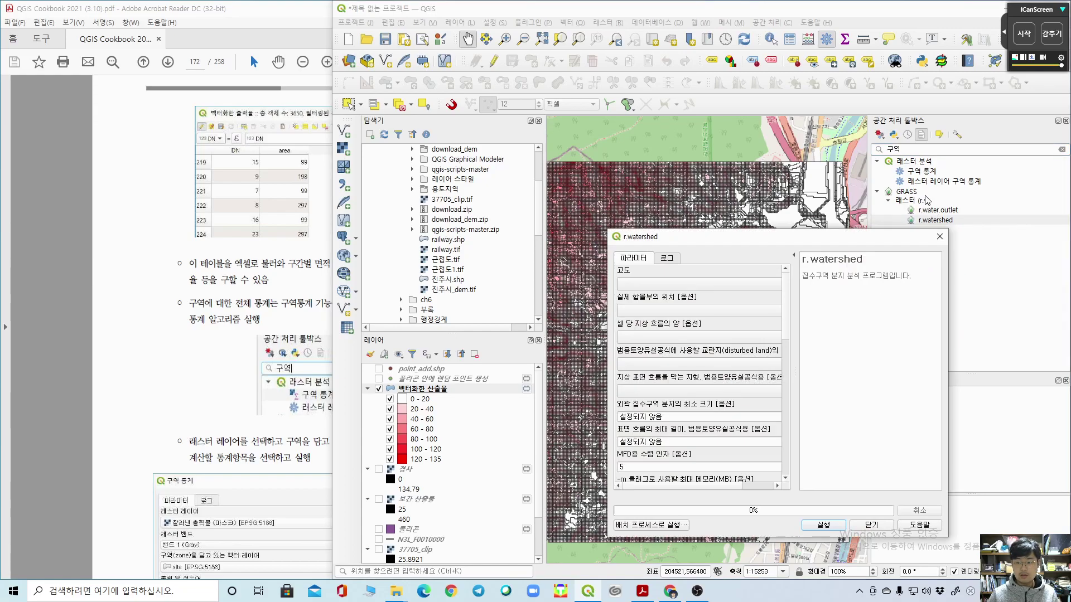
click(941, 233)
Step: Open the 구역 통계 algorithm from the 래스터 분석 group
click(923, 176)
double_click(923, 176)
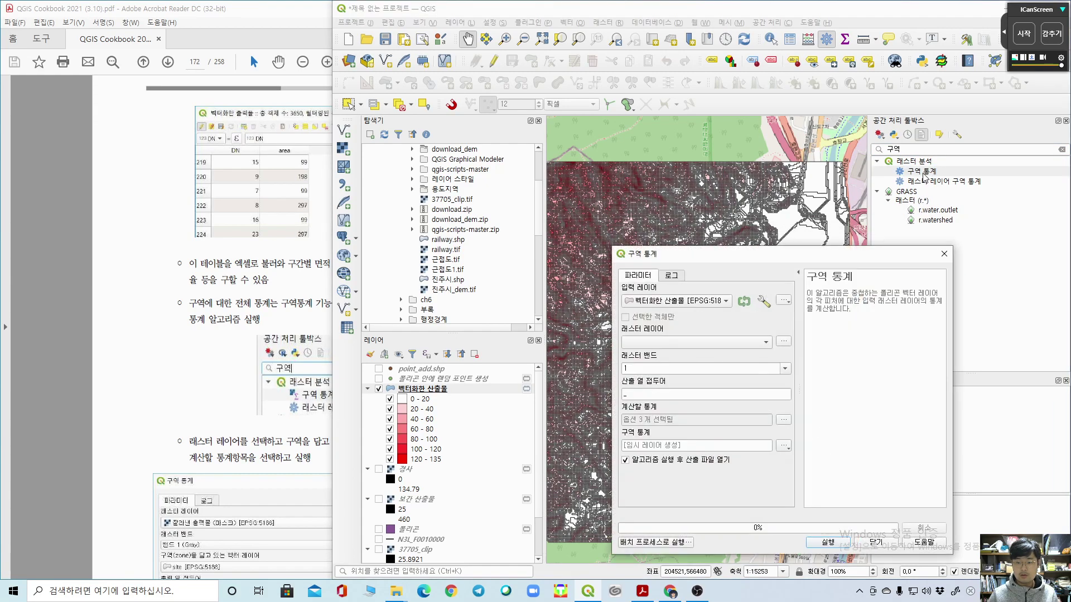
scroll(79, 376, down, 2)
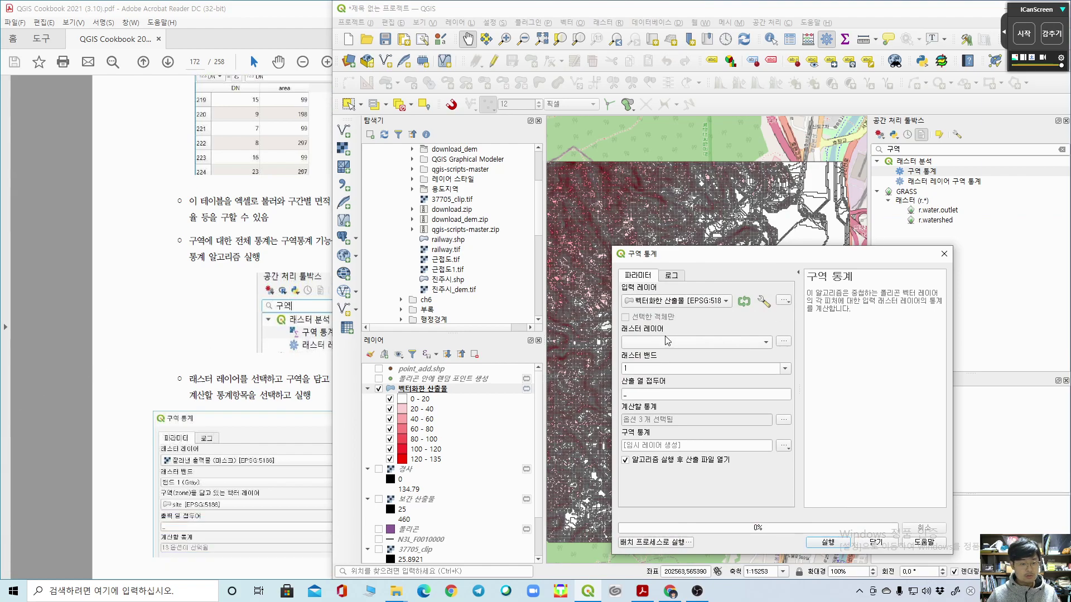
Step: Compare the cookbook's 구역 통계 instructions with the input layers offered in the algorithm's dialog
click(22, 353)
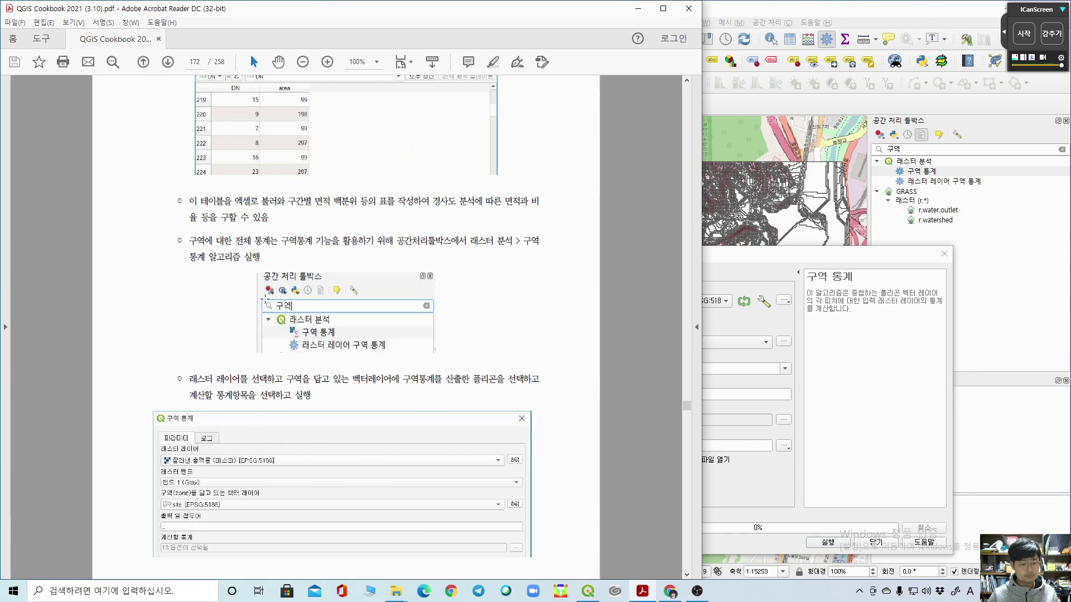
key(alt+Tab)
click(686, 301)
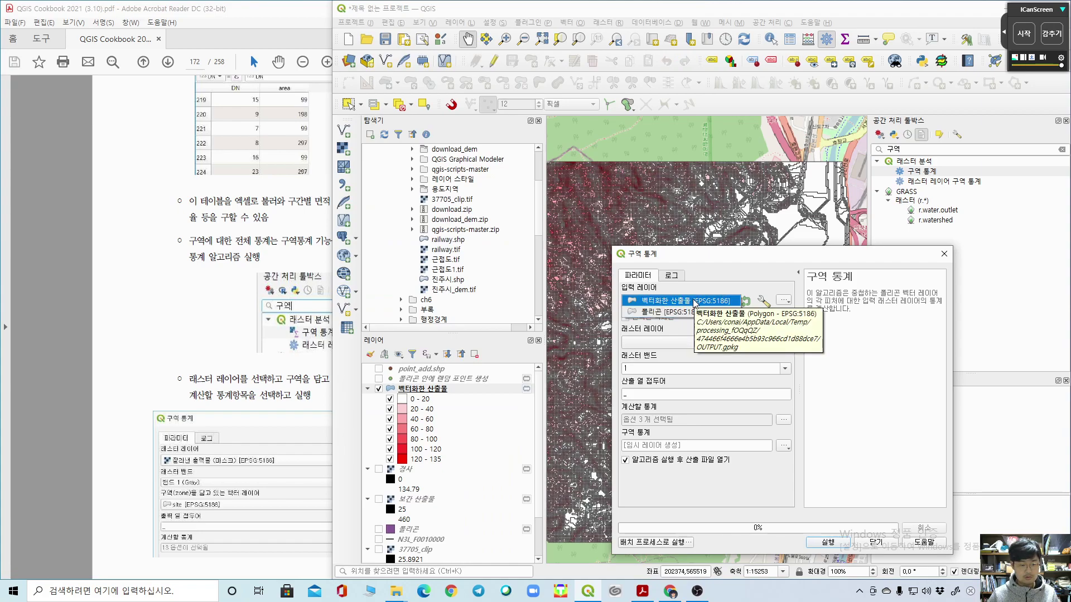
click(43, 205)
scroll(79, 212, up, 3)
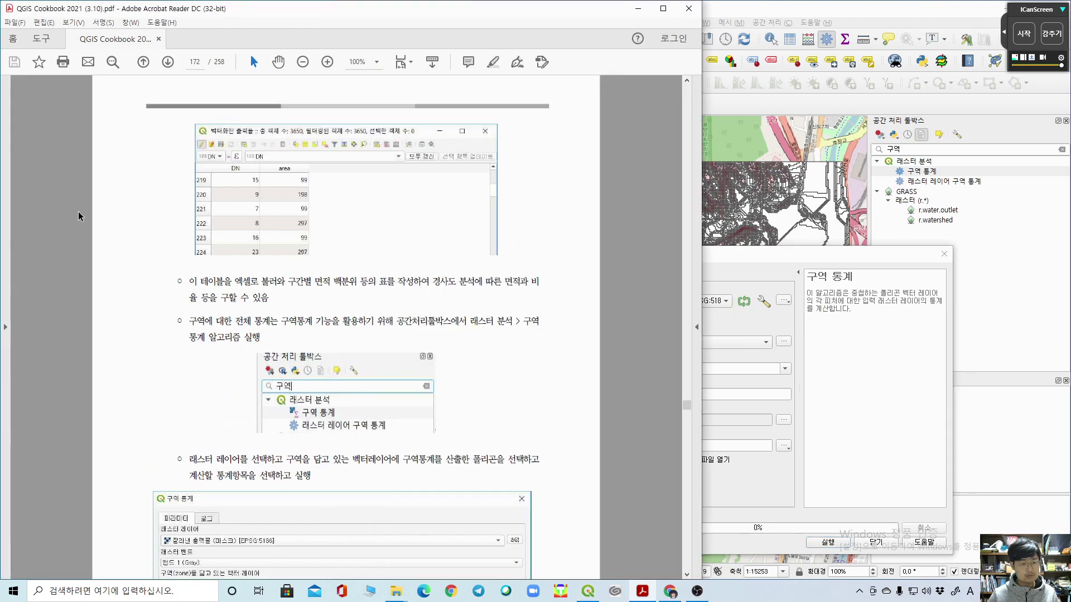
Step: Compare the input and raster layers offered in the 구역 통계 dialog with the cookbook's instructions and example settings
scroll(239, 528, down, 3)
click(720, 301)
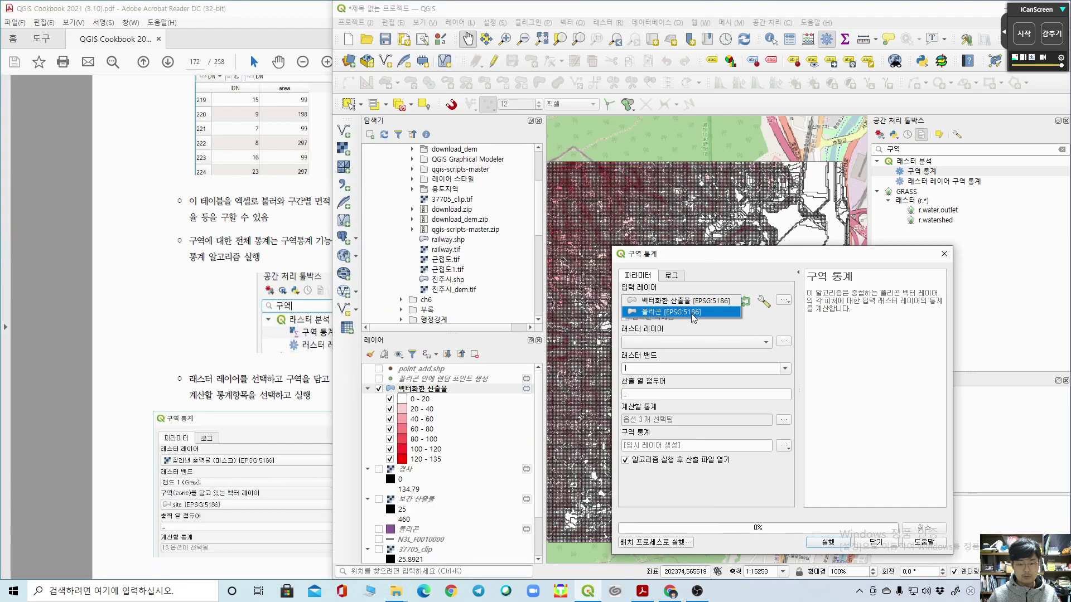
click(737, 273)
drag(762, 257, 792, 240)
click(50, 293)
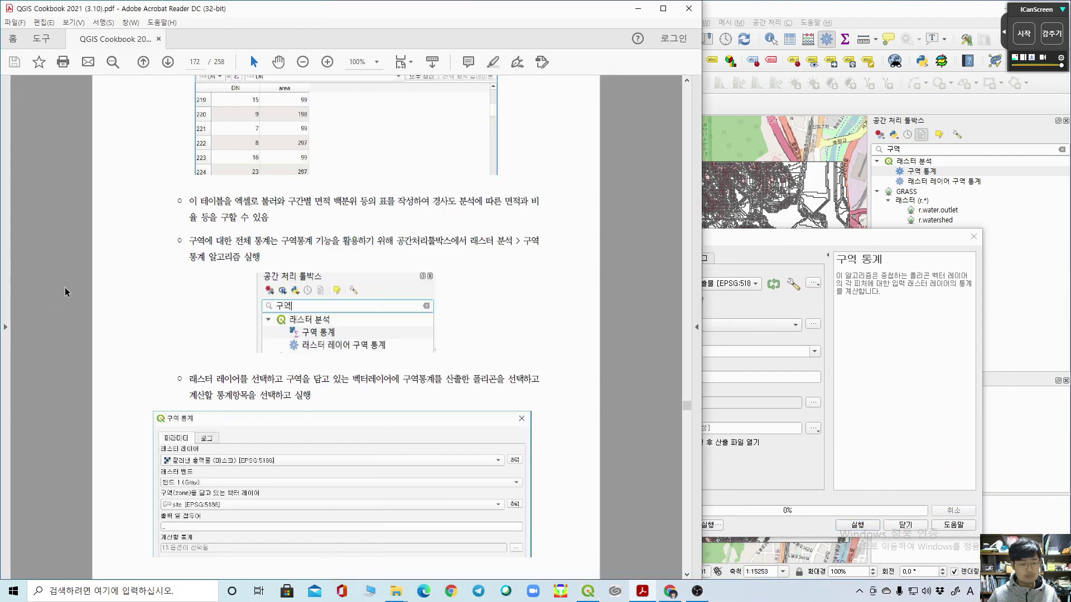
click(724, 313)
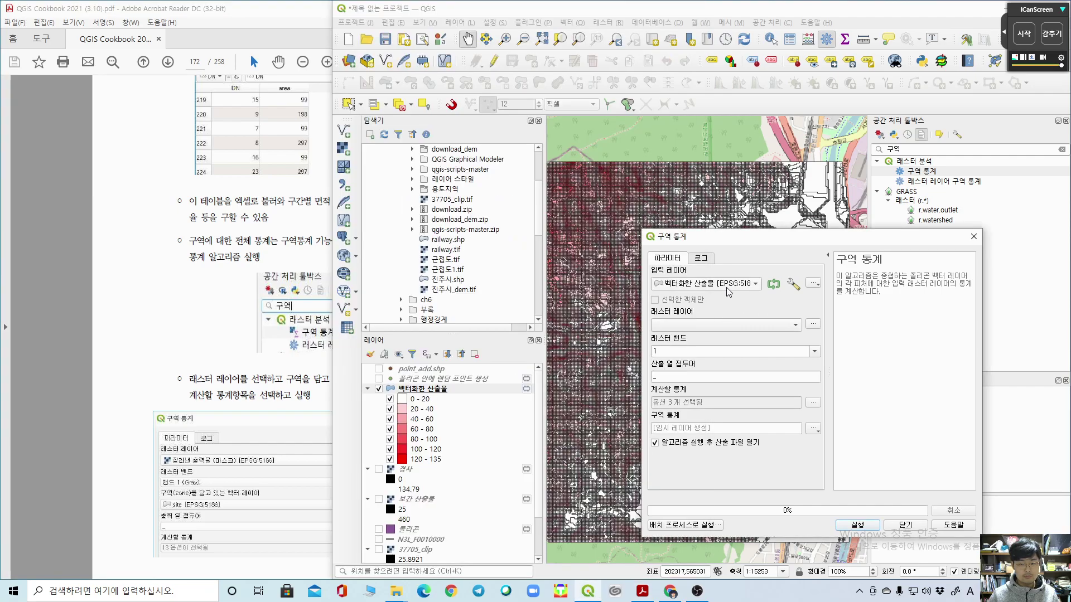
click(728, 284)
click(706, 284)
click(709, 327)
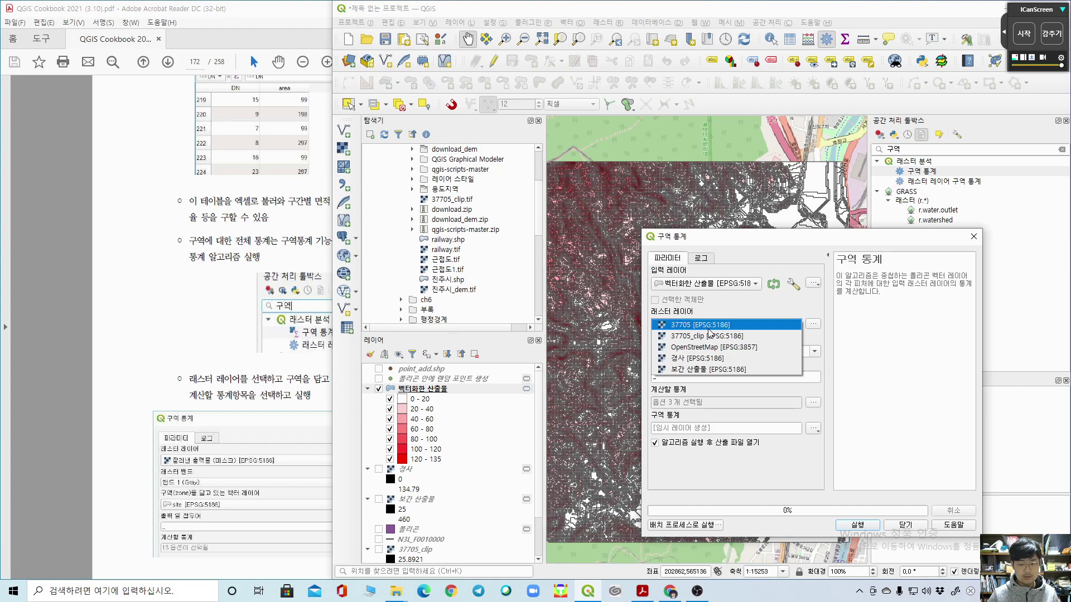
click(724, 303)
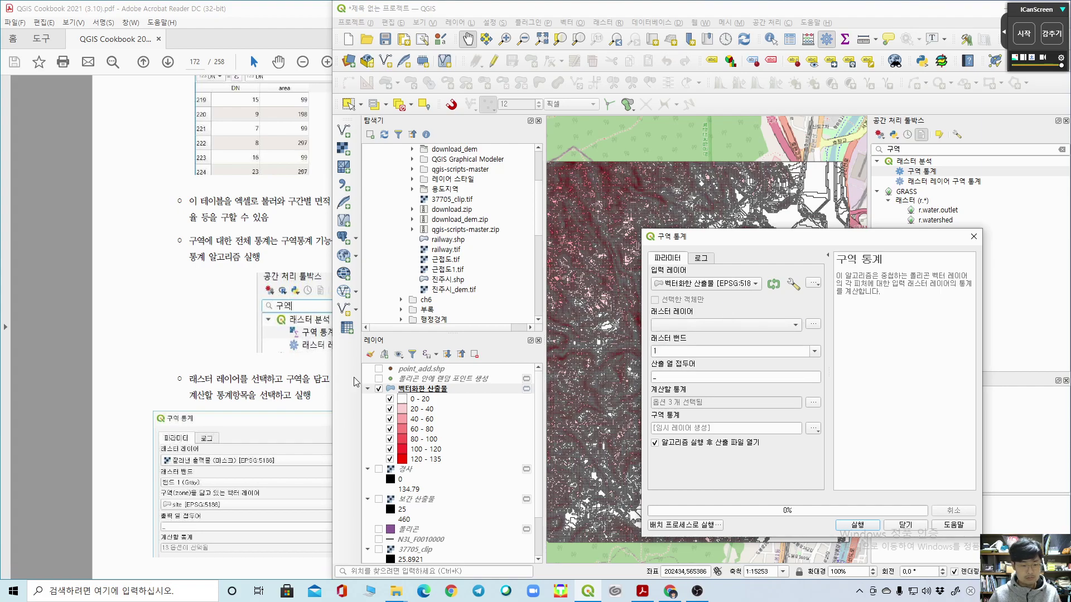
click(69, 328)
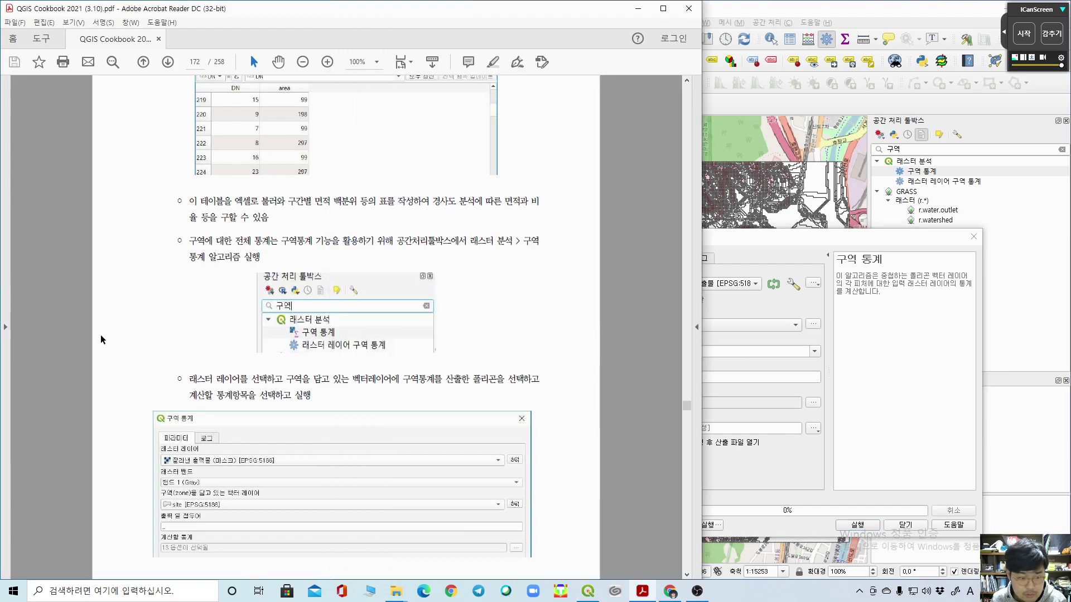
scroll(90, 321, down, 2)
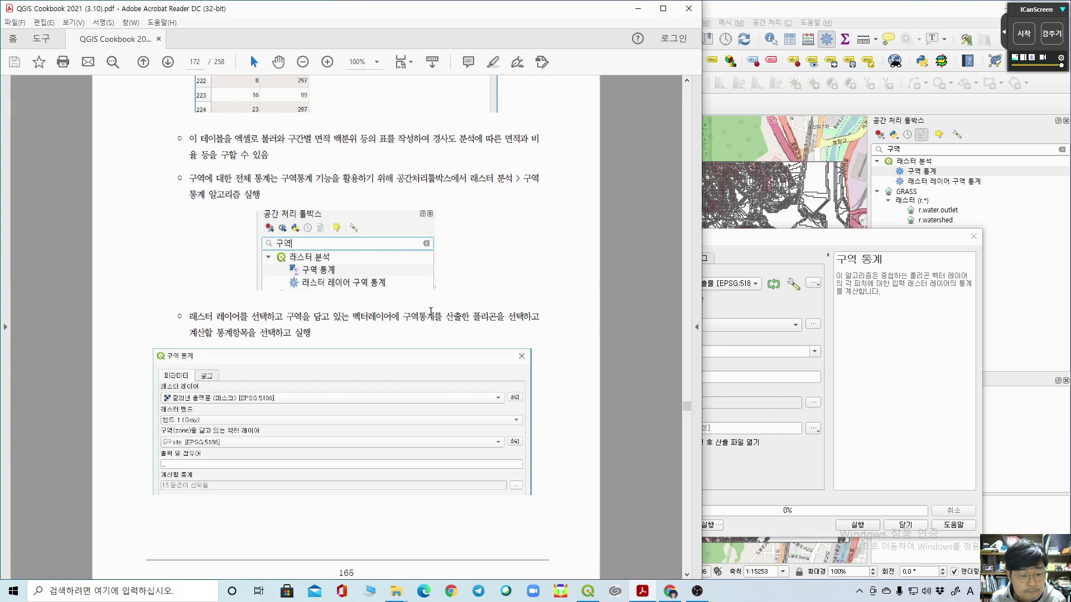
scroll(431, 311, down, 1)
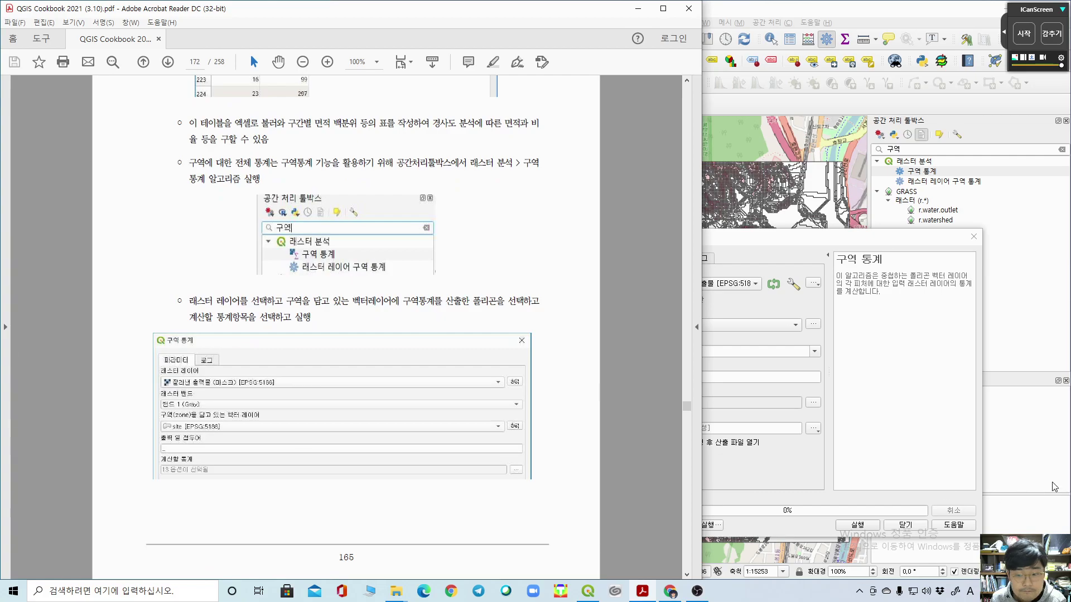
Step: Close the 구역 통계 dialog and inspect the parameters of the 래스터 레이어 구역 통계 algorithm instead
click(701, 330)
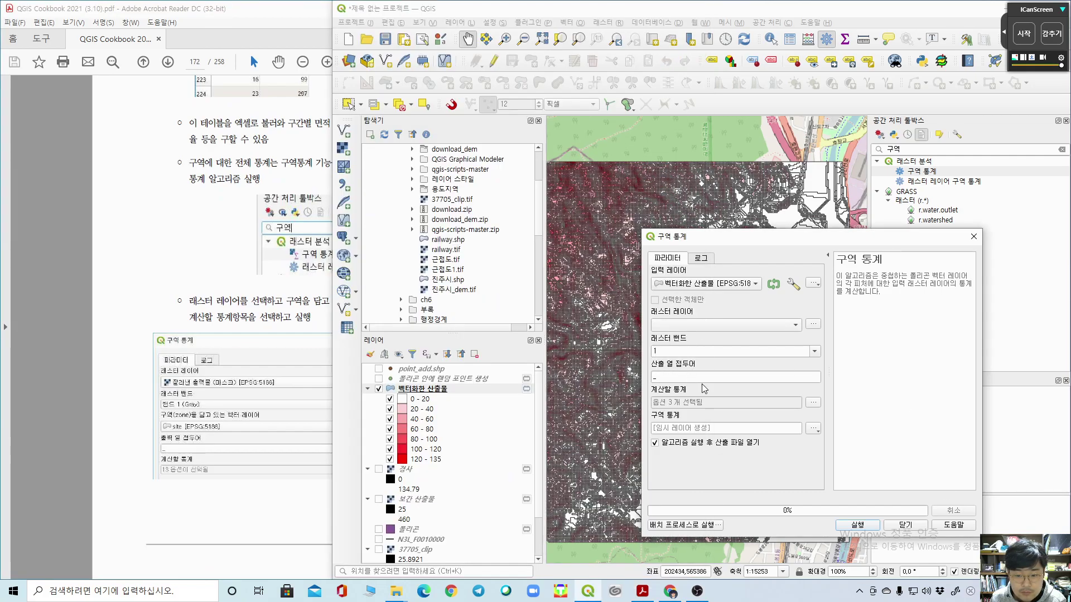
click(973, 238)
double_click(942, 181)
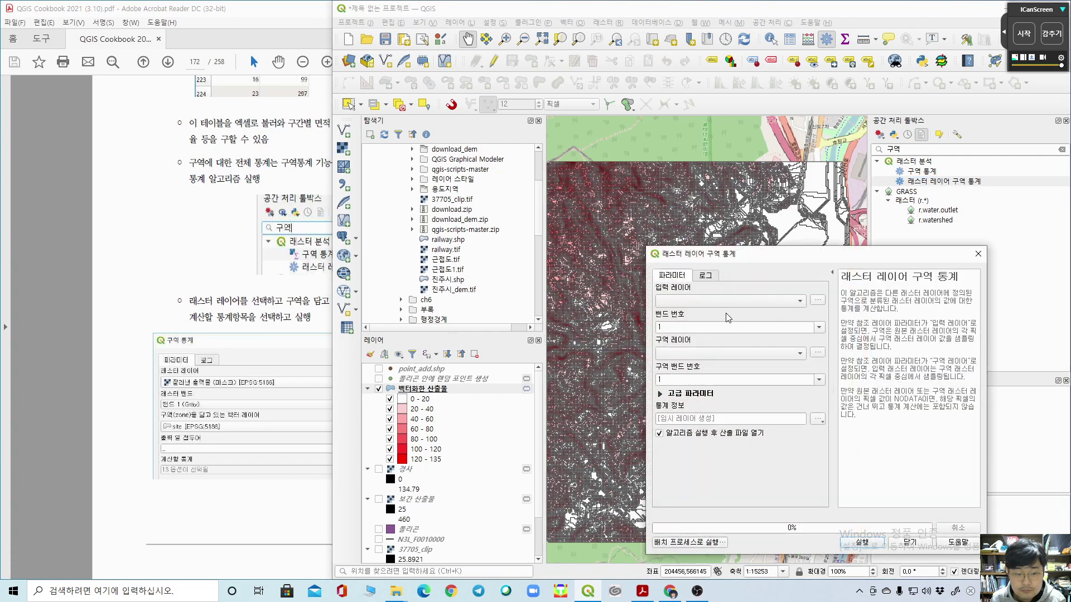
click(978, 255)
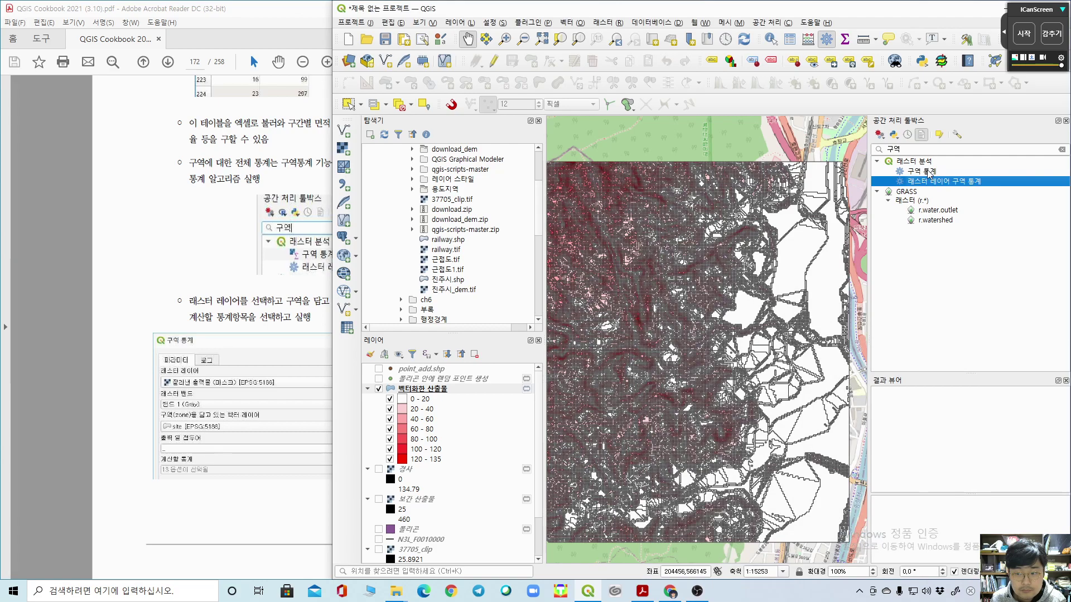
Step: Reopen 구역 통계, check the choices for its raster layer and close it without running
double_click(929, 171)
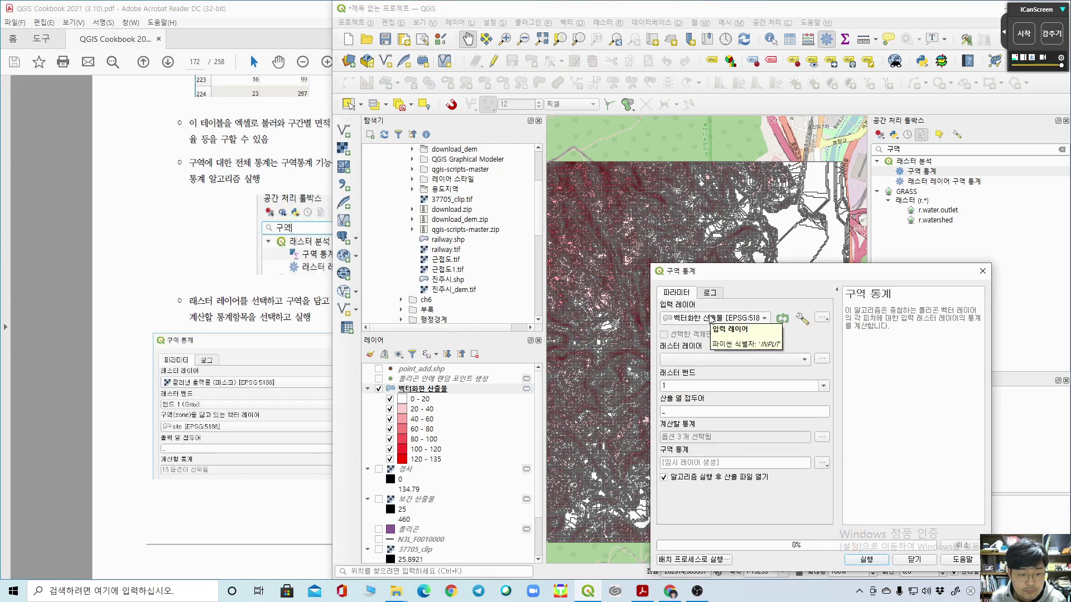
click(718, 360)
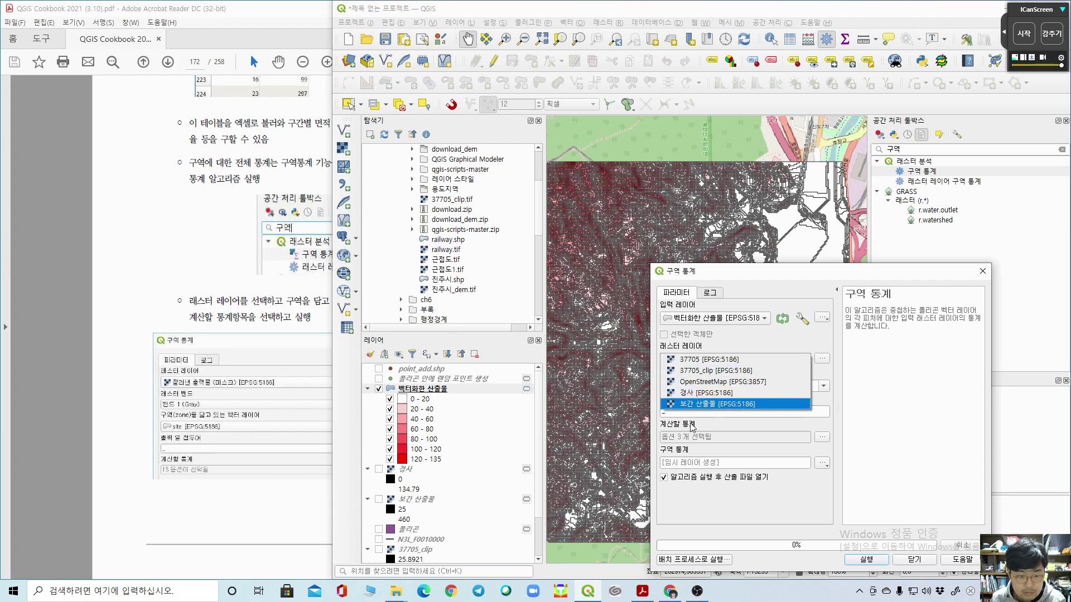
click(747, 341)
click(983, 272)
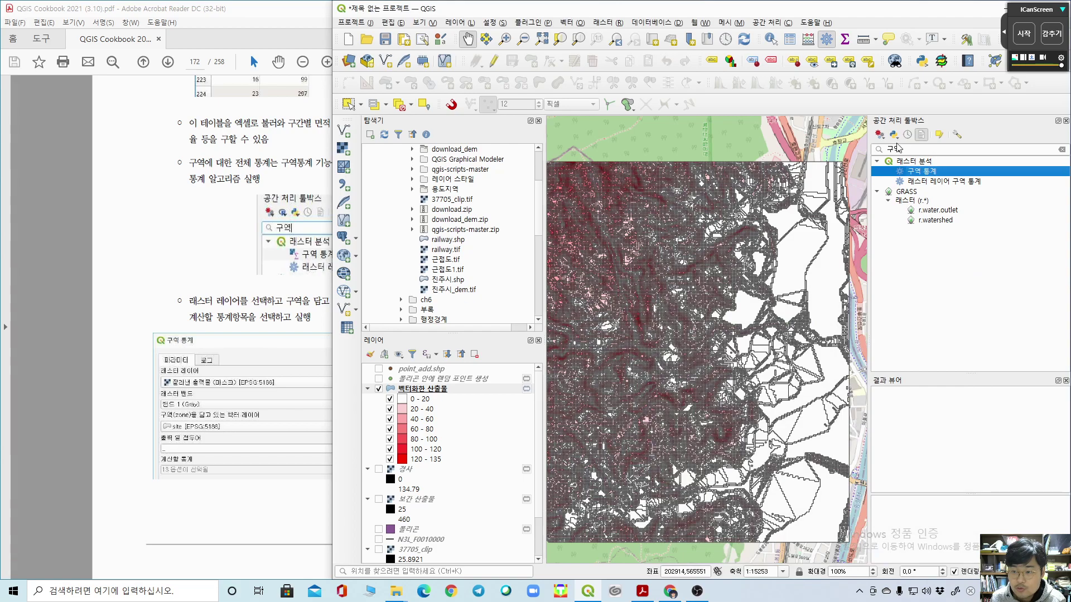
Step: Clear the toolbox search and look through the 래스터 분석 group for an algorithm matching the cookbook's zonal statistics
key(BackSpace)
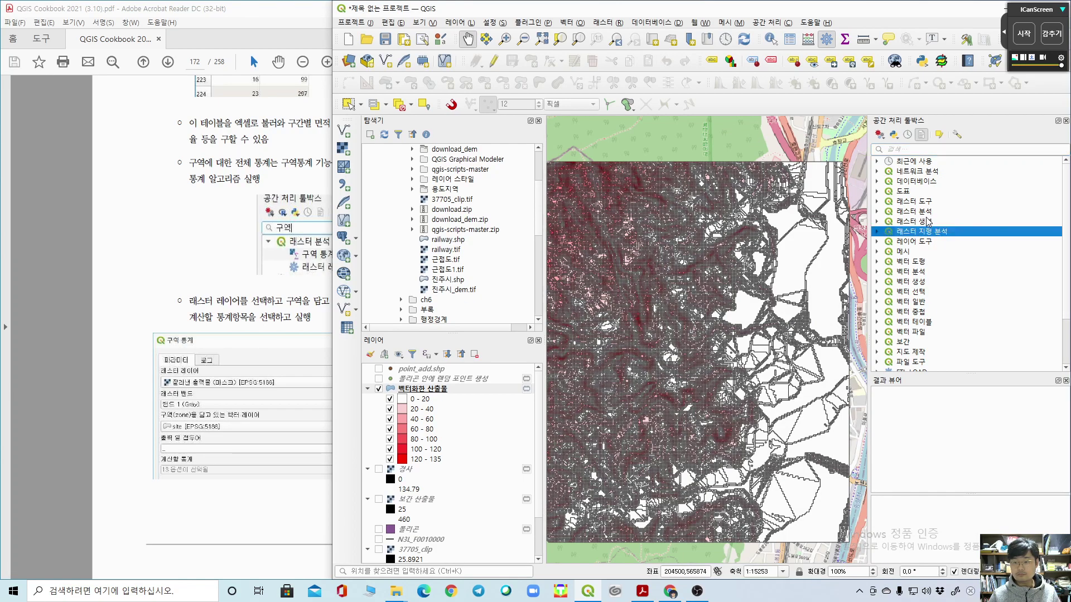
double_click(926, 212)
double_click(923, 232)
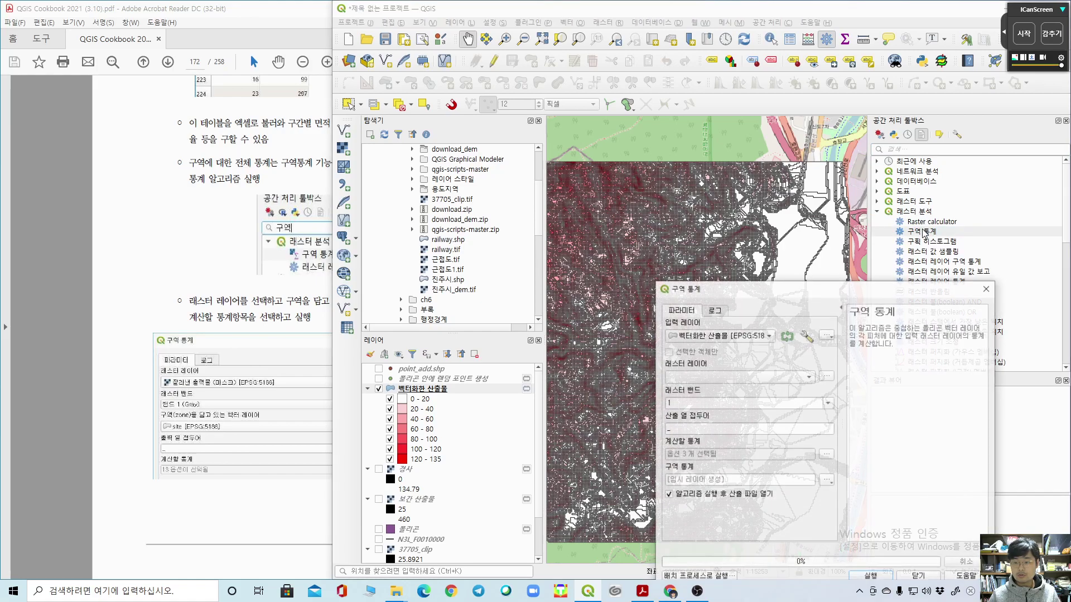
click(987, 288)
click(961, 242)
click(965, 250)
click(972, 263)
click(972, 279)
click(965, 301)
scroll(978, 303, down, 3)
scroll(980, 302, down, 5)
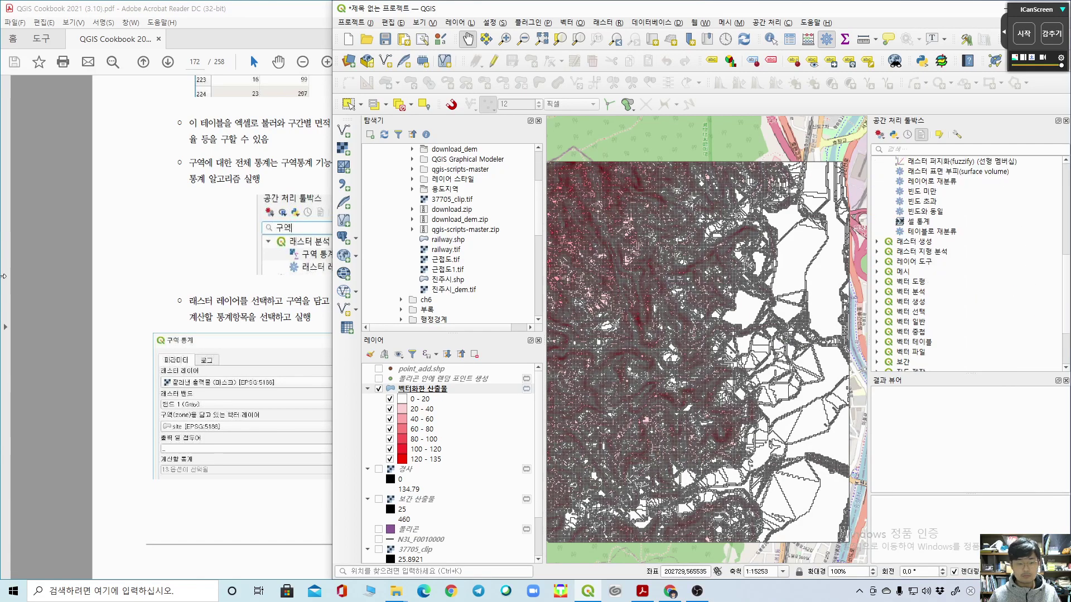
Step: Switch to the cookbook and read on to the 경사 방향(Aspect) 분석 section and its toolbox instructions
click(46, 238)
scroll(46, 238, down, 6)
scroll(66, 252, up, 5)
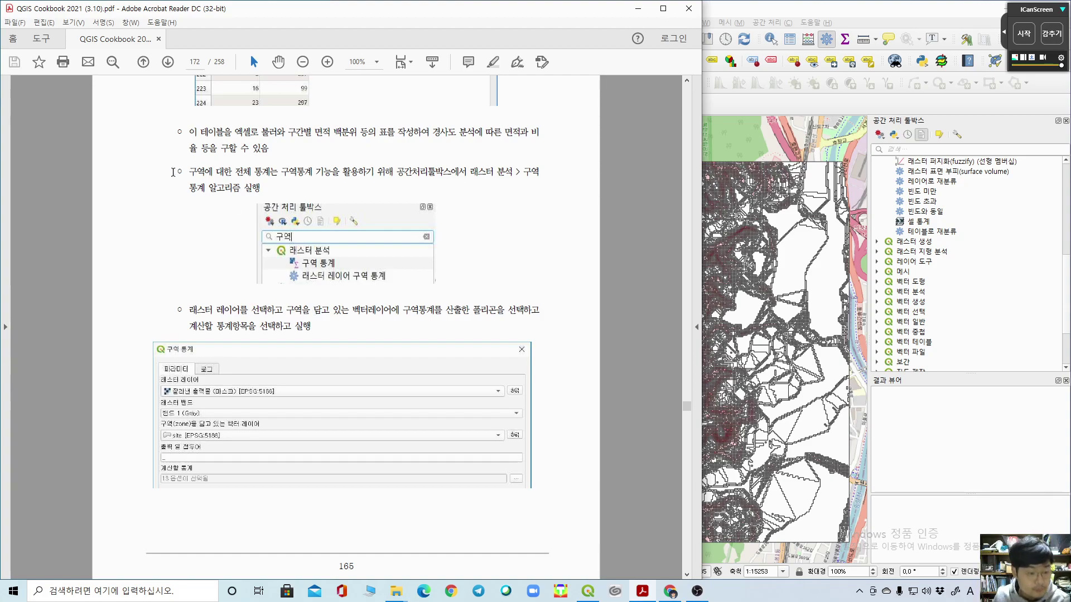
scroll(91, 366, down, 2)
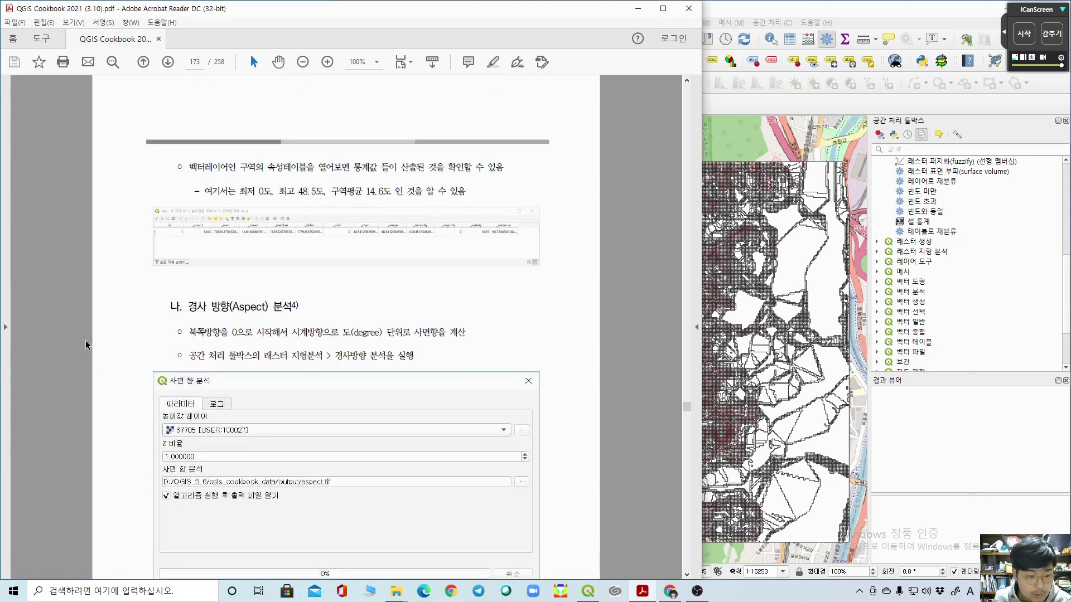
scroll(81, 328, down, 1)
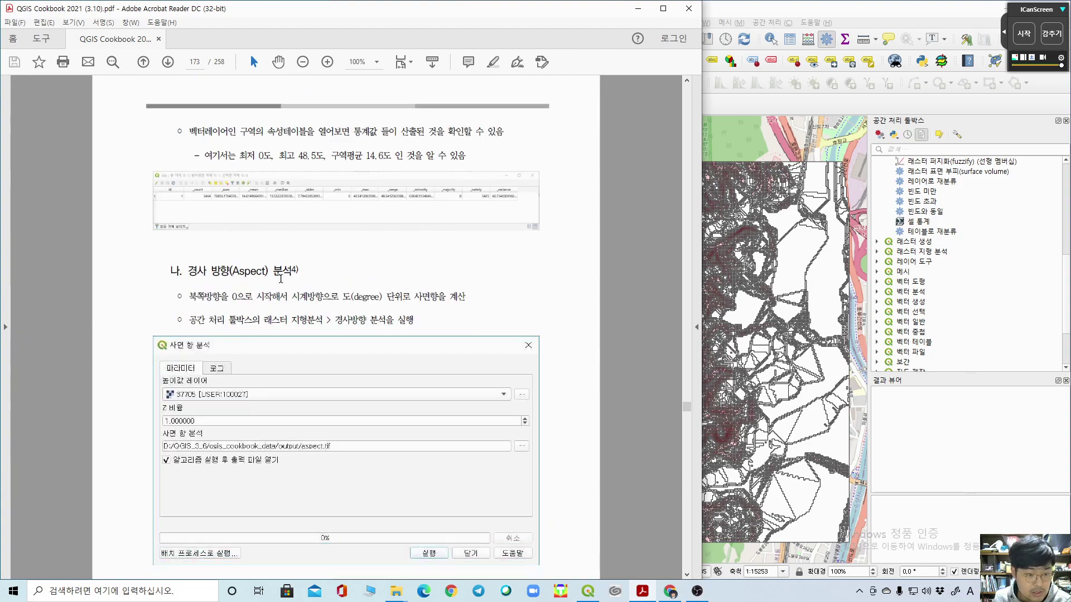
drag(185, 297, 417, 318)
click(386, 333)
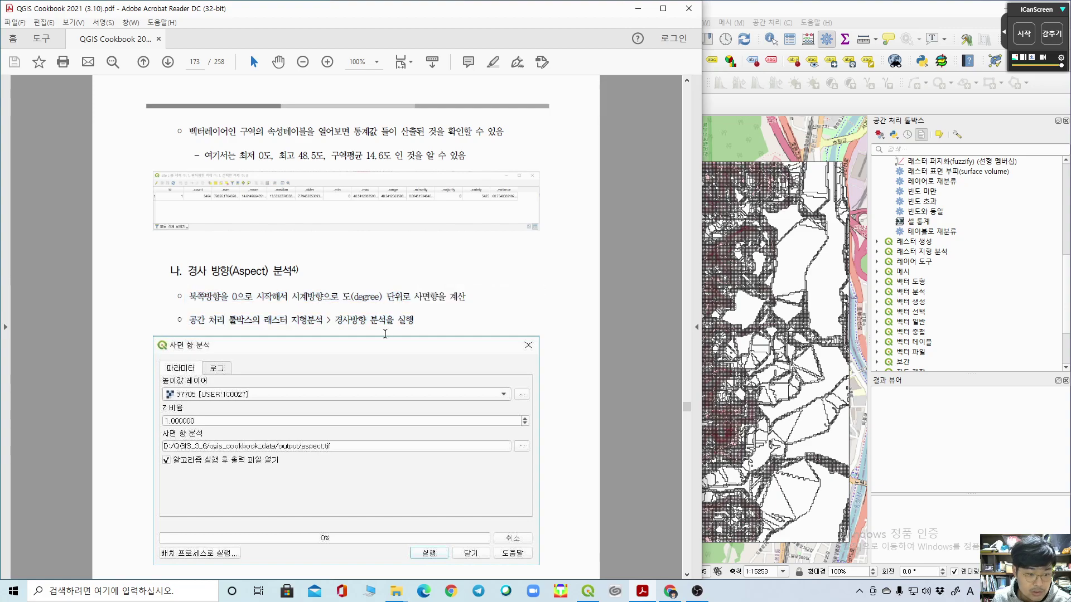
Step: Back in QGIS, try to find the aspect algorithm by searching the processing toolbox for "경사방향"
click(922, 149)
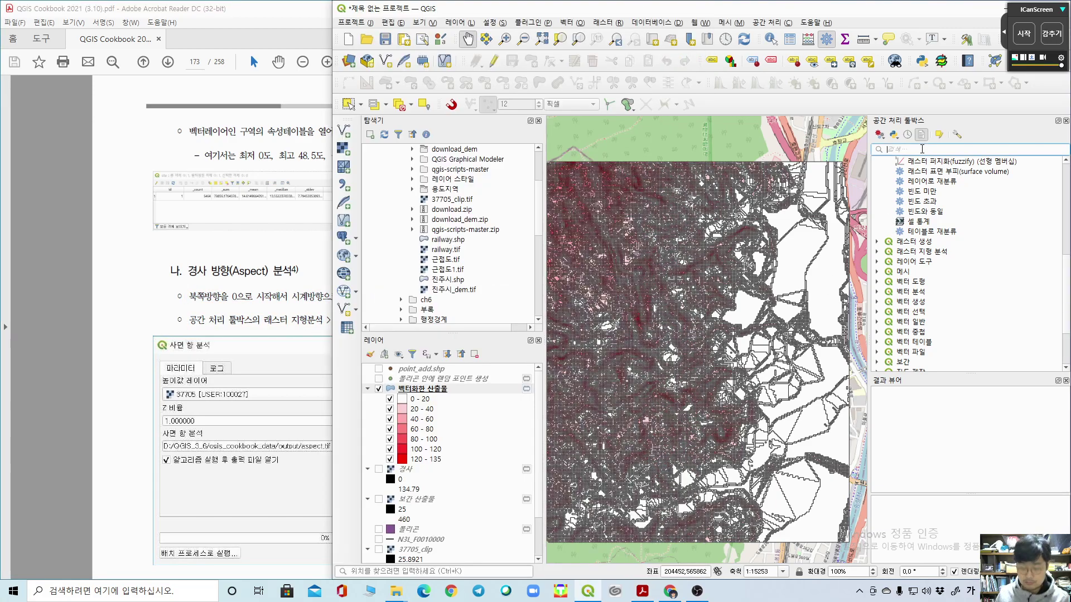
text(경사방향)
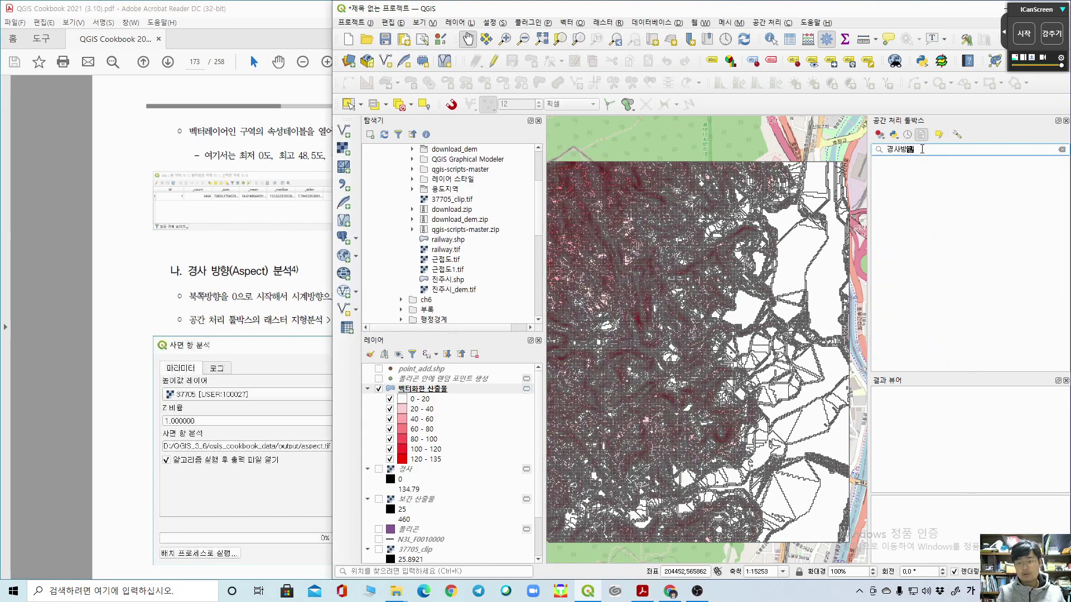
key(BackSpace)
key(BackSpace)
key(BackSpace)
key(BackSpace)
key(Hangul)
Step: Search the processing toolbox for "aspect" and open the 경사 방향 algorithm from the 래스터 지형 분석 group
text(aspl)
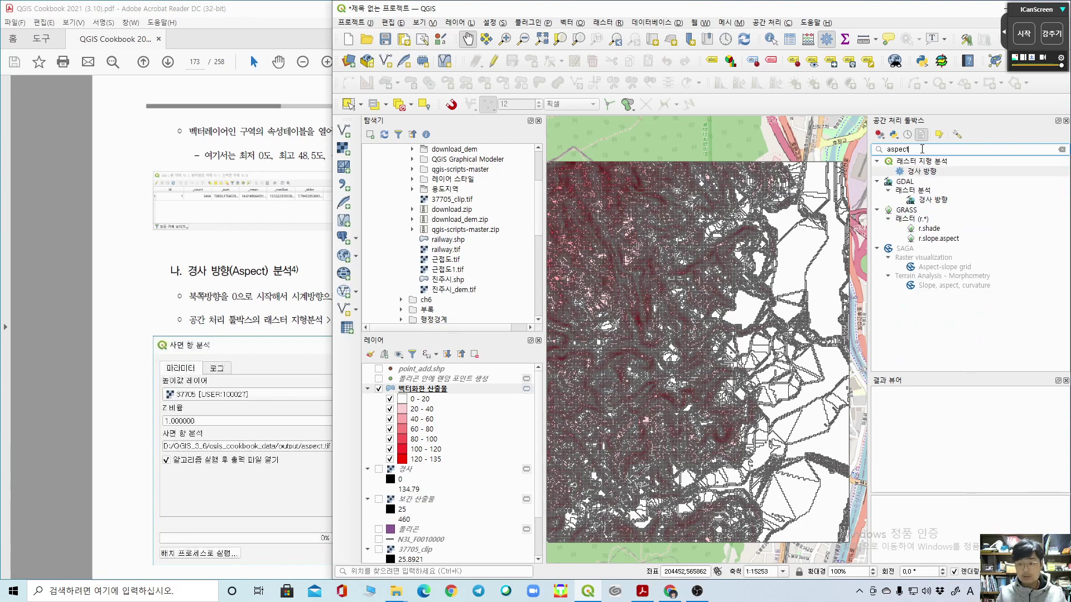
double_click(923, 171)
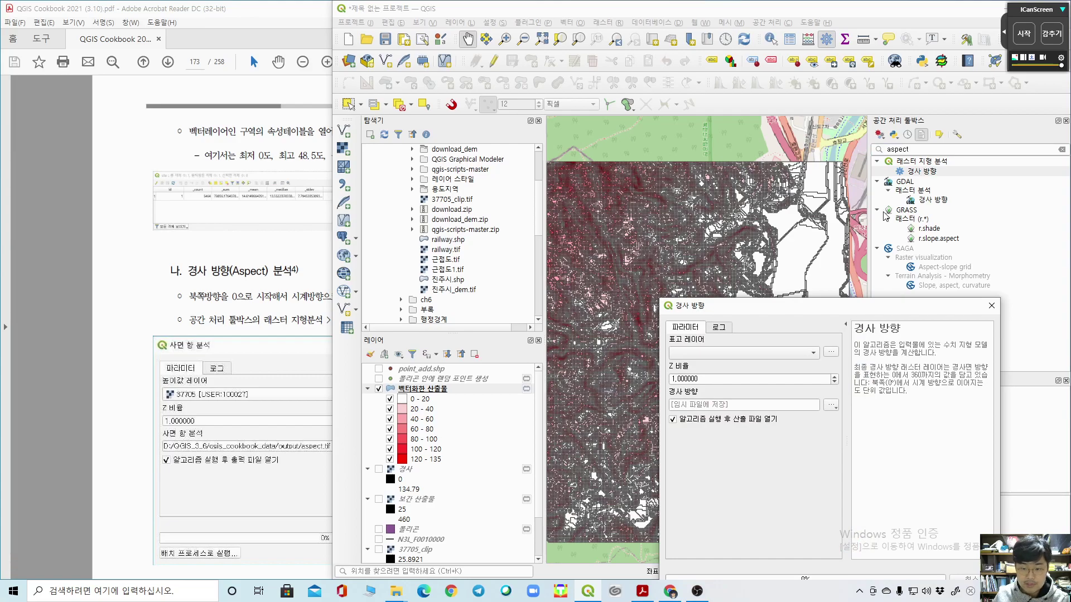
drag(806, 305, 746, 198)
Step: Check the cookbook's aspect example and set the 경사 방향 algorithm's elevation layer to 37705
click(684, 244)
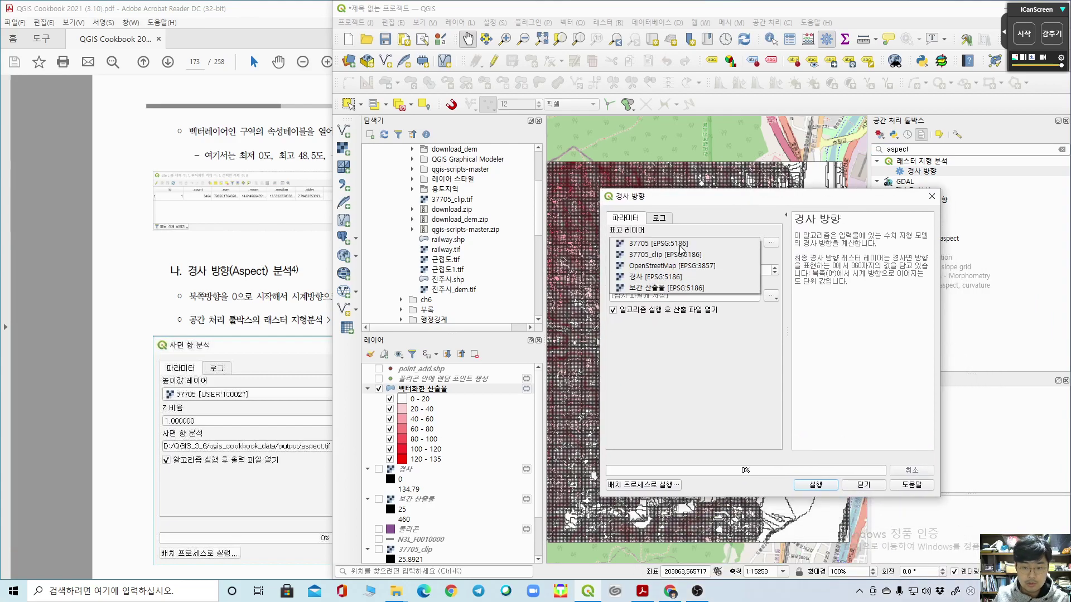
click(26, 305)
scroll(64, 289, down, 4)
click(725, 243)
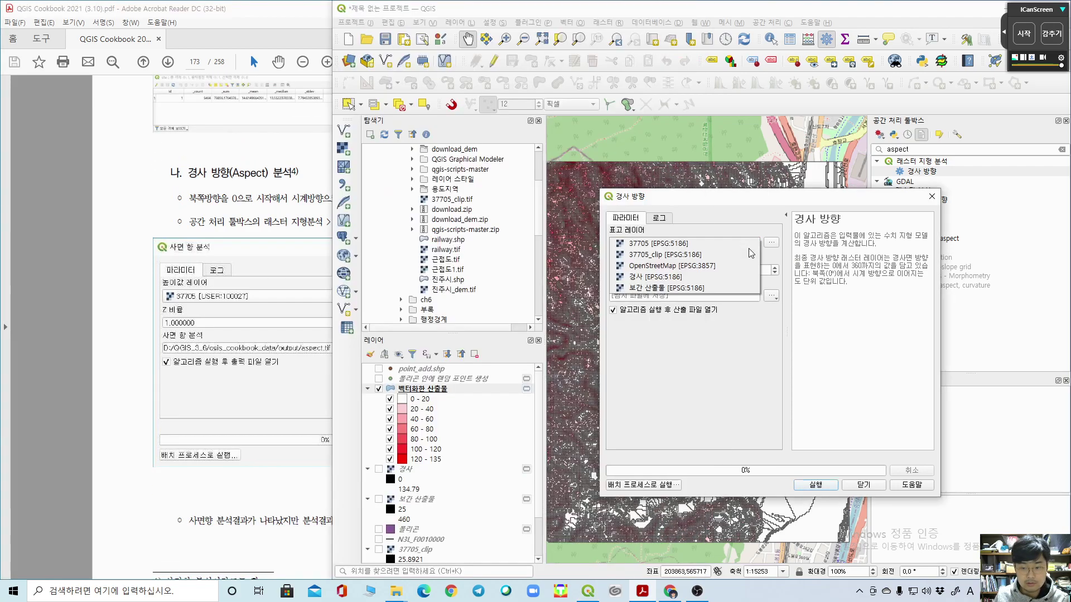
click(715, 245)
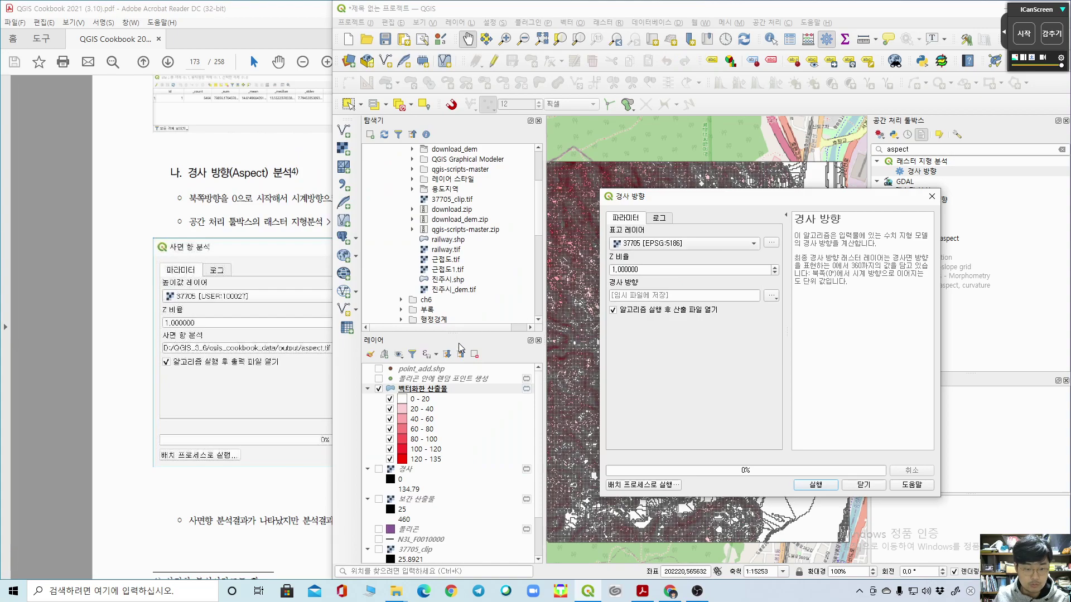
Step: Collapse and hide the 벡터화한 산출물 layer, then remove it from the project
click(367, 389)
click(379, 389)
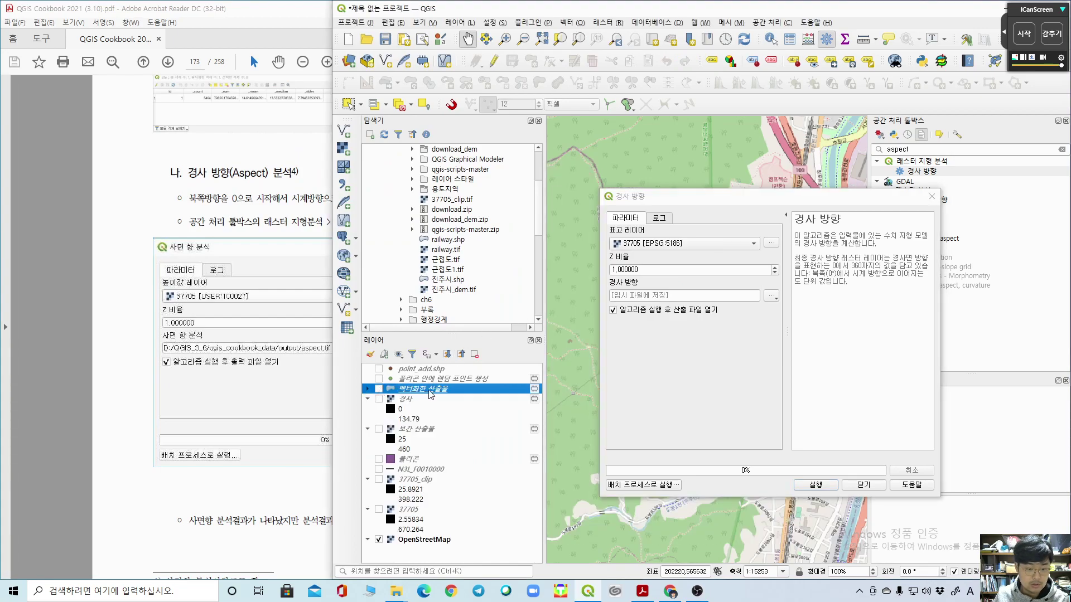
right_click(430, 389)
click(480, 212)
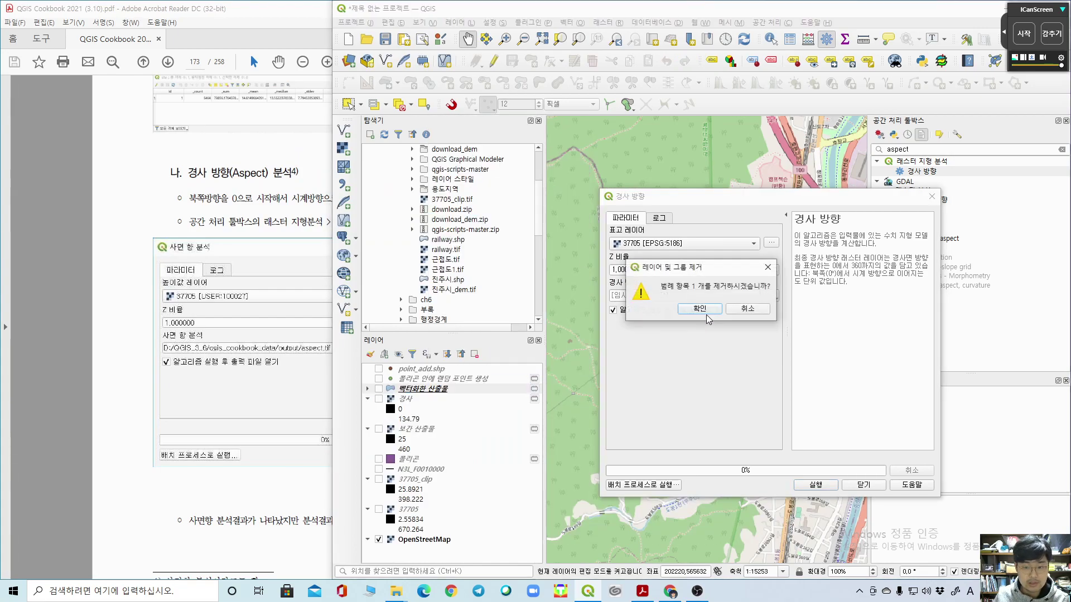
click(700, 309)
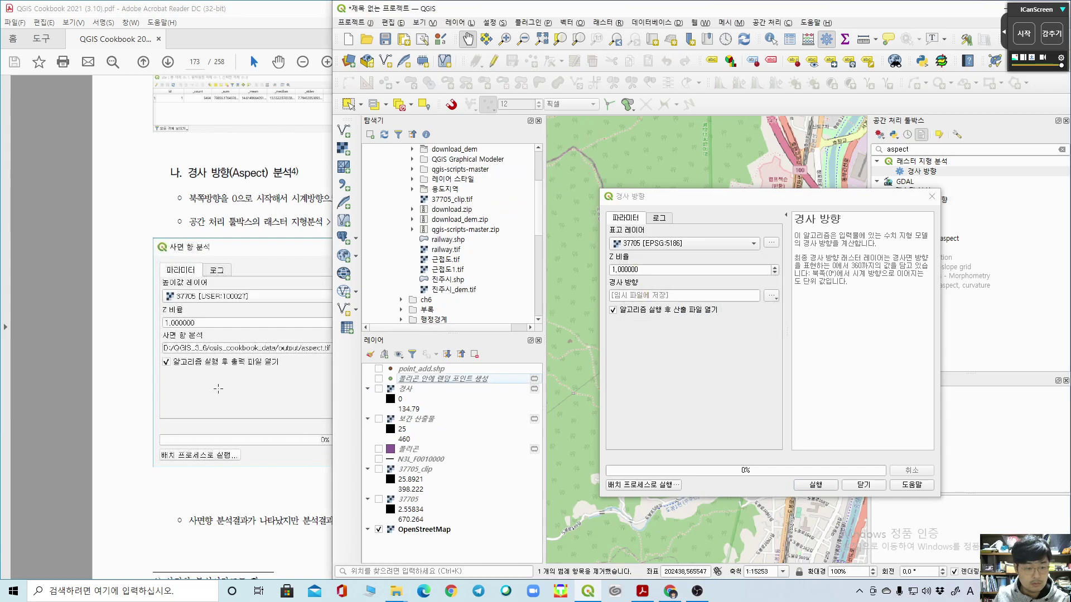
Step: Run the 경사 방향 algorithm with a Z factor of 1 to a temporary file and zoom to the output layer's extent
click(666, 273)
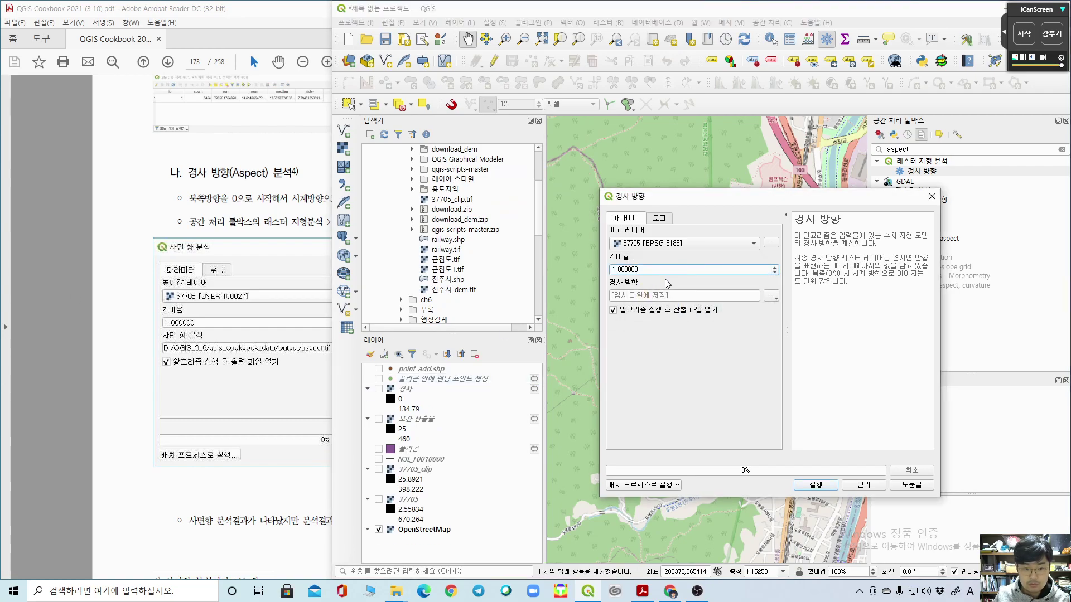
click(815, 485)
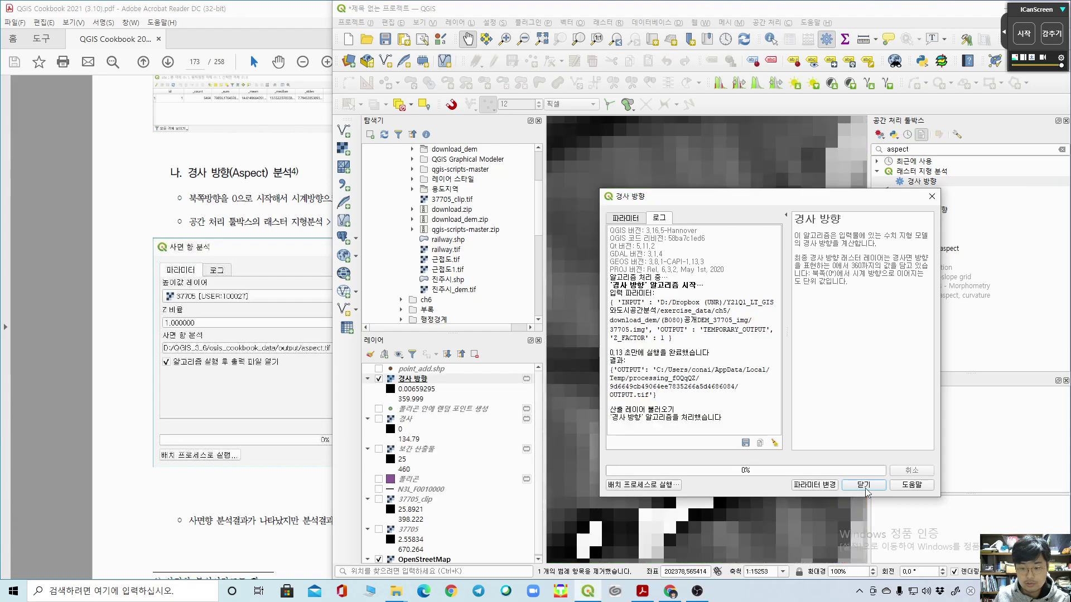
click(871, 487)
right_click(411, 377)
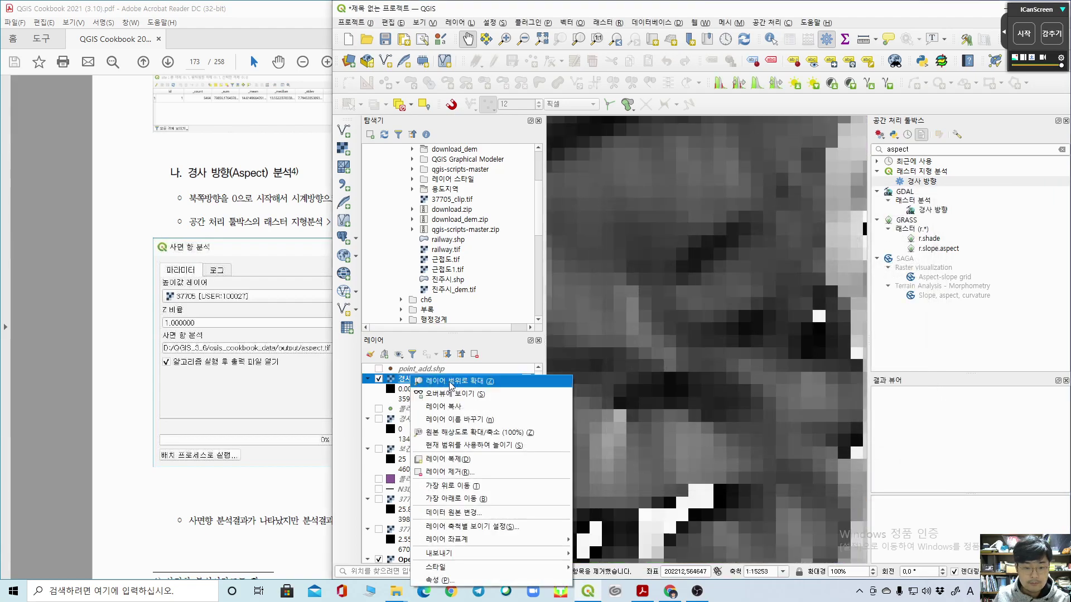
click(475, 385)
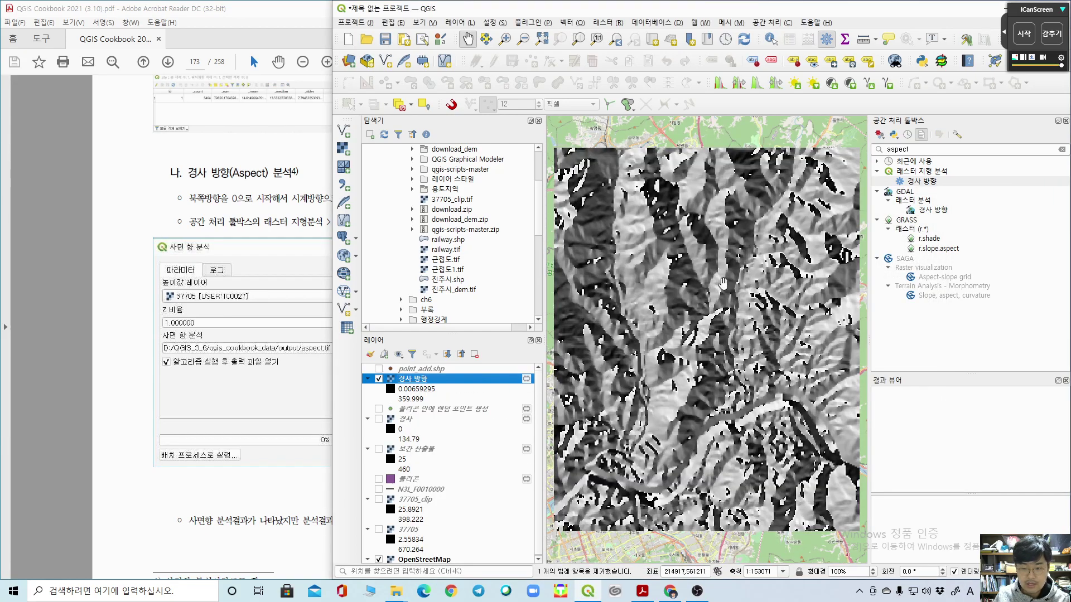
Step: Read the cookbook's section on classifying the aspect result into eight directions and assigning a colour to each
click(48, 306)
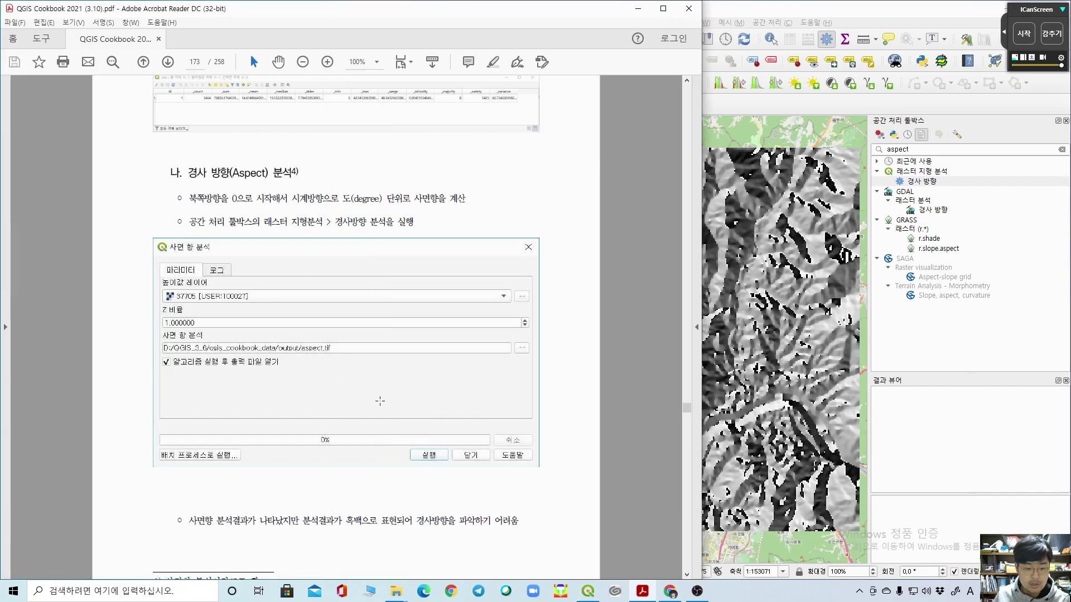
scroll(379, 401, down, 3)
scroll(461, 482, down, 10)
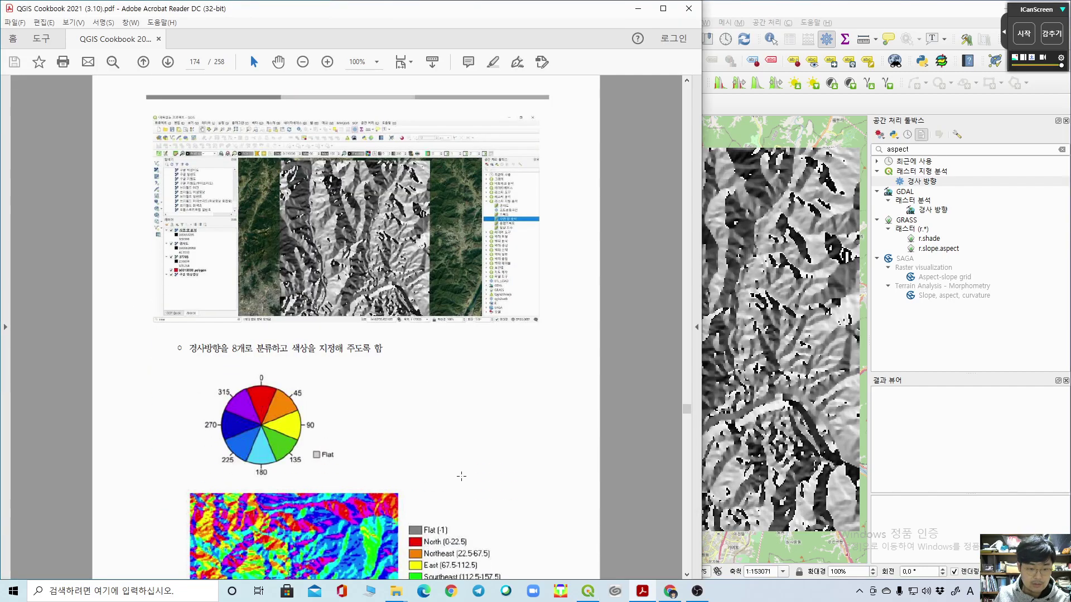
scroll(458, 356, down, 4)
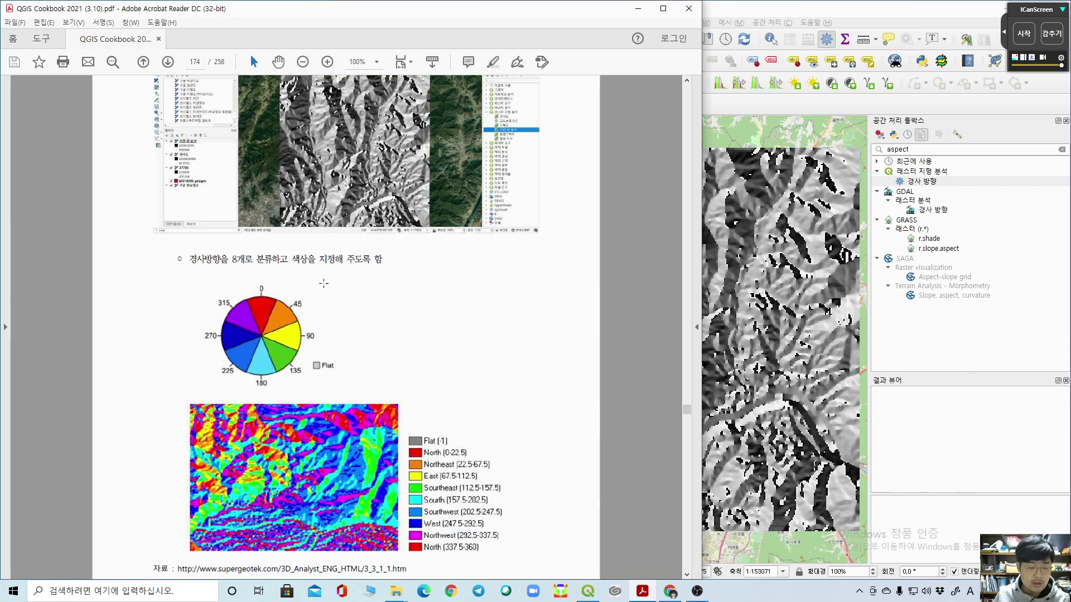
drag(192, 262, 382, 295)
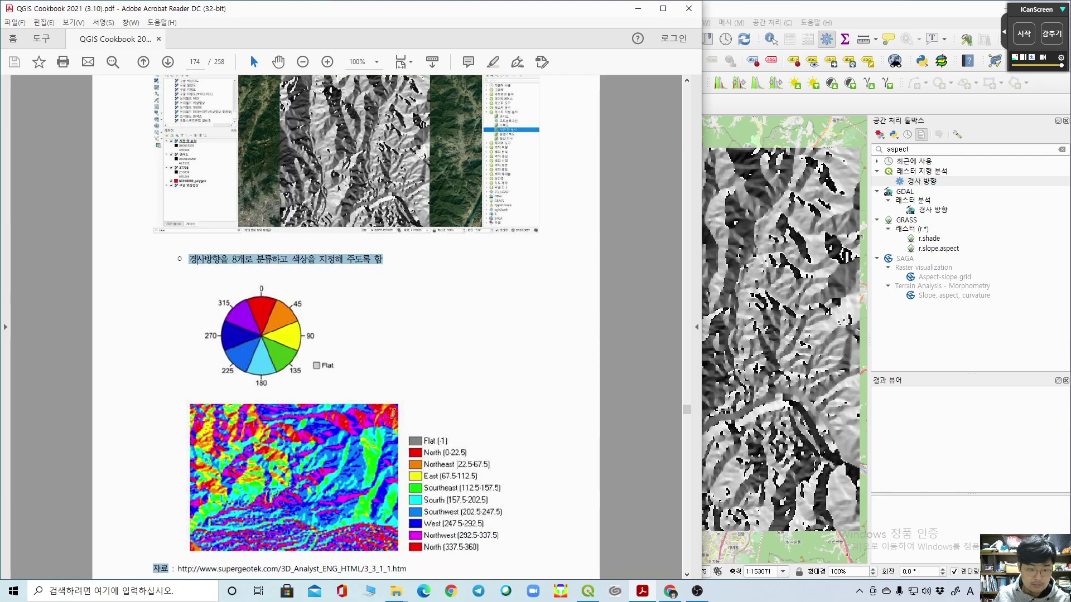
click(638, 337)
scroll(403, 441, down, 10)
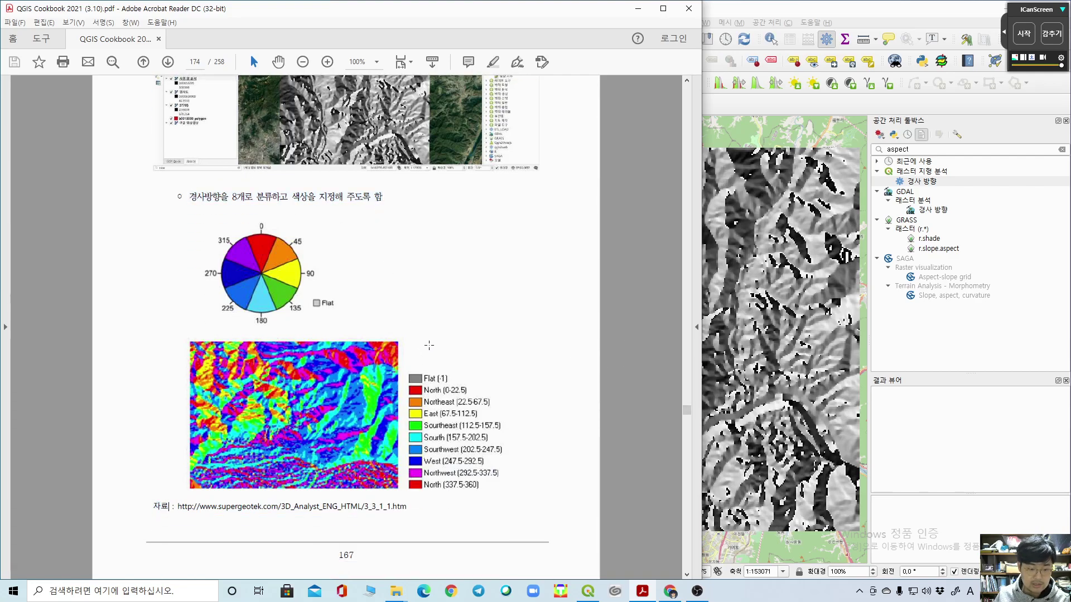
Step: Search the processing toolbox for "recla" and check the input raster layer offered by the 테이블로 재분류 algorithm
double_click(916, 150)
text(recla)
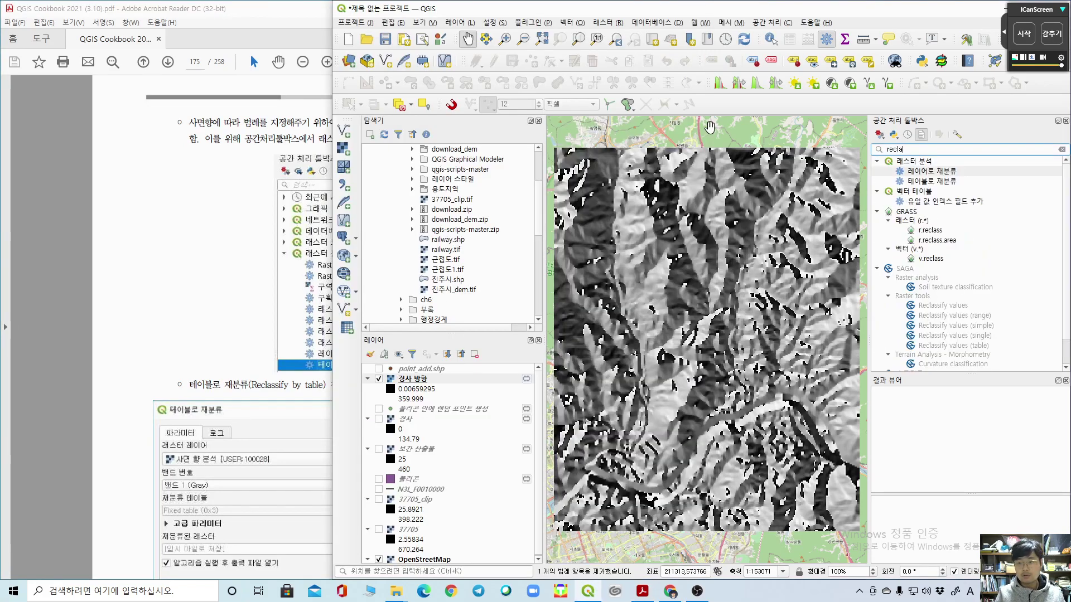
double_click(937, 182)
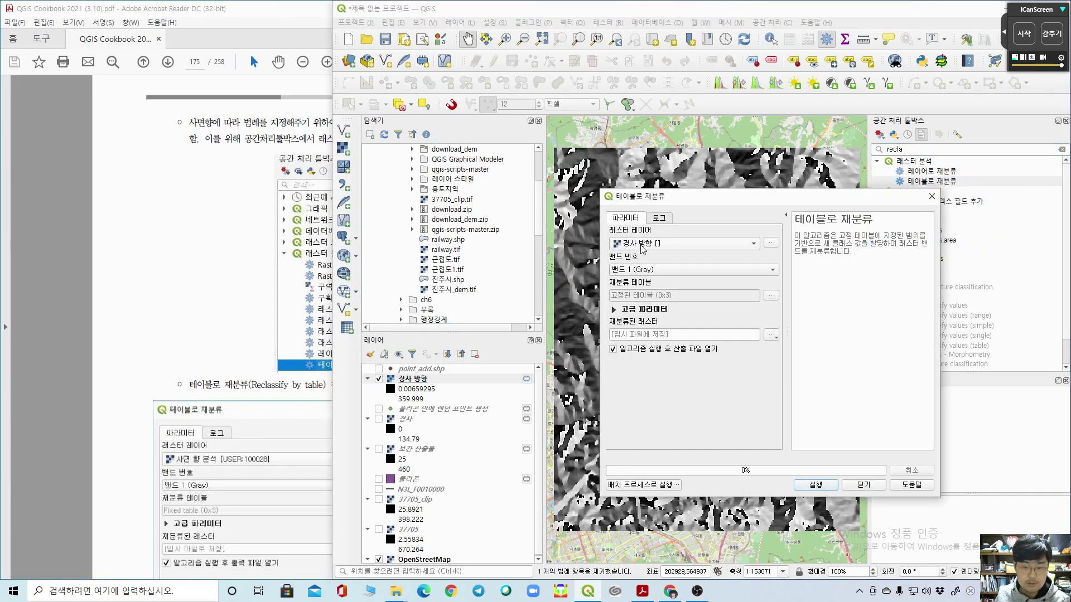
click(642, 249)
click(641, 243)
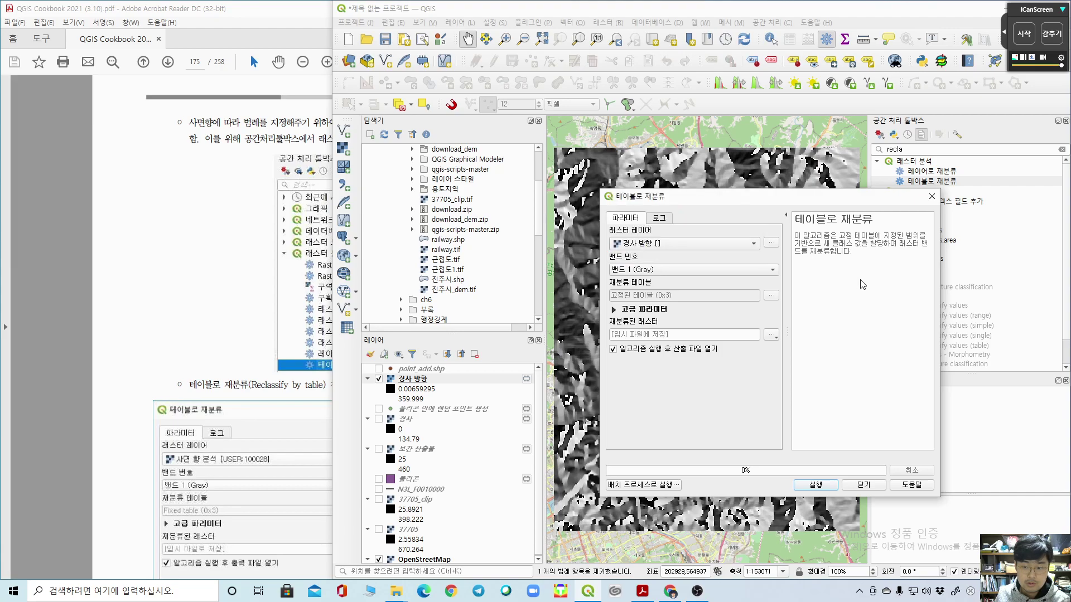
click(931, 196)
Step: Set the coordinate reference system of the 경사 방향 layer to EPSG:5186 in its layer properties
click(424, 379)
double_click(424, 379)
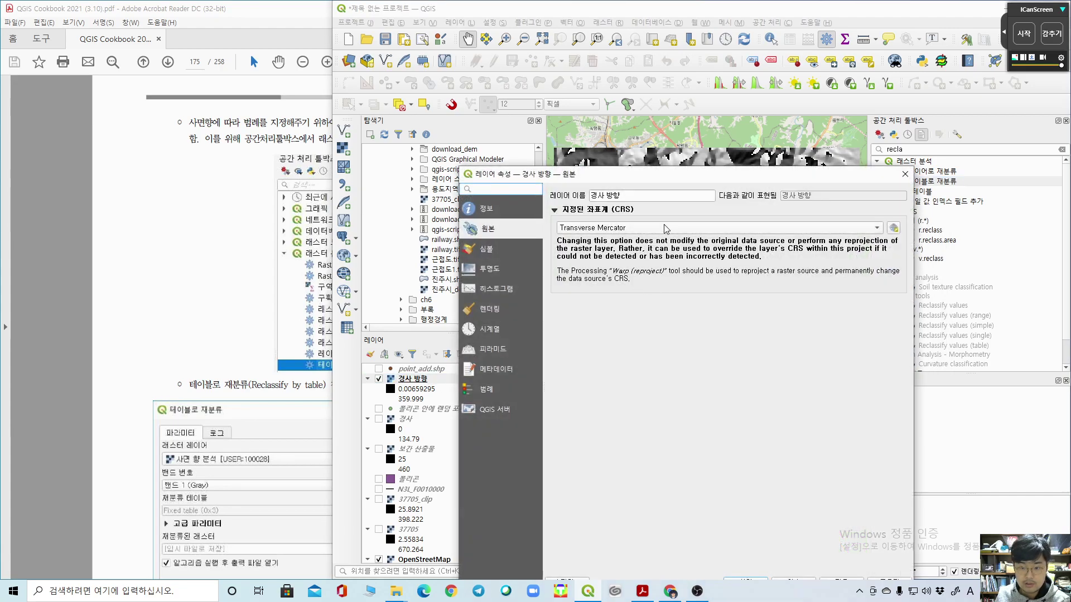
drag(830, 173, 813, 35)
click(729, 446)
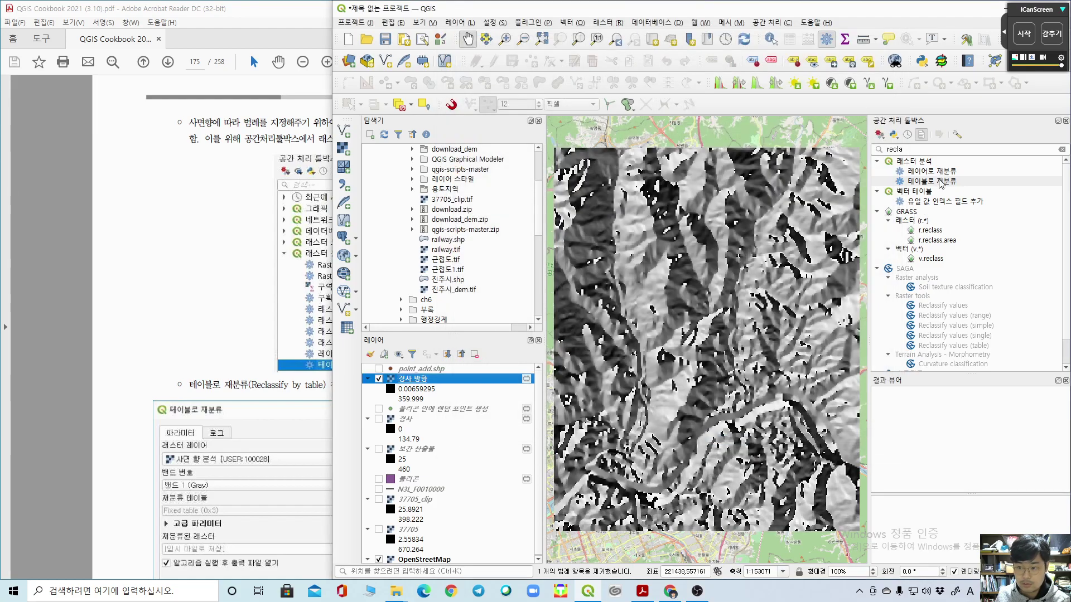
Step: Open the 테이블로 재분류 algorithm for the 경사 방향 layer and open its 재분류 테이블 for editing
double_click(942, 182)
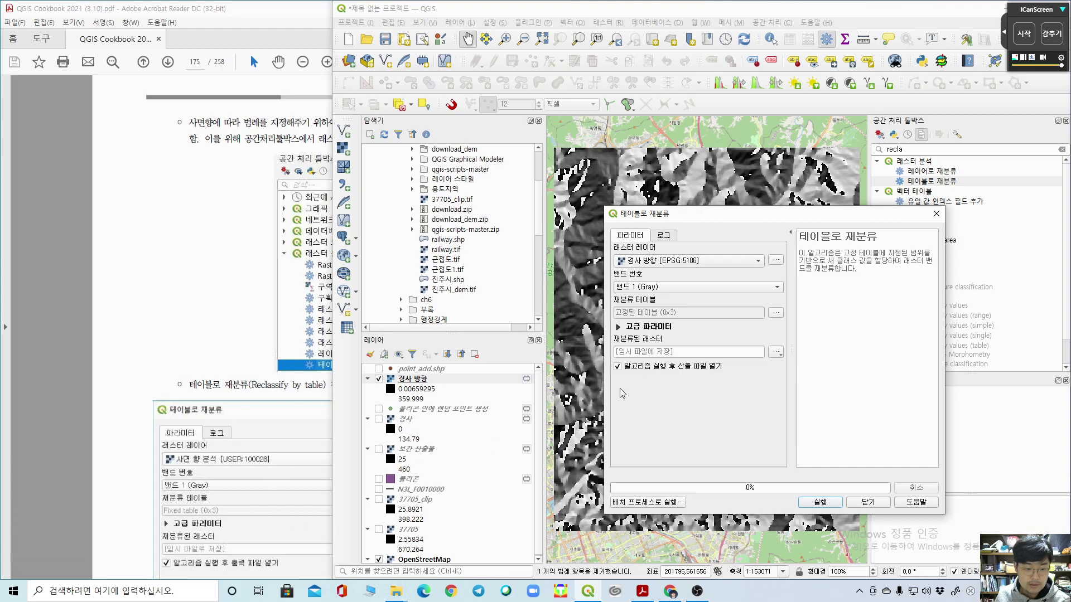
click(23, 288)
scroll(23, 289, down, 2)
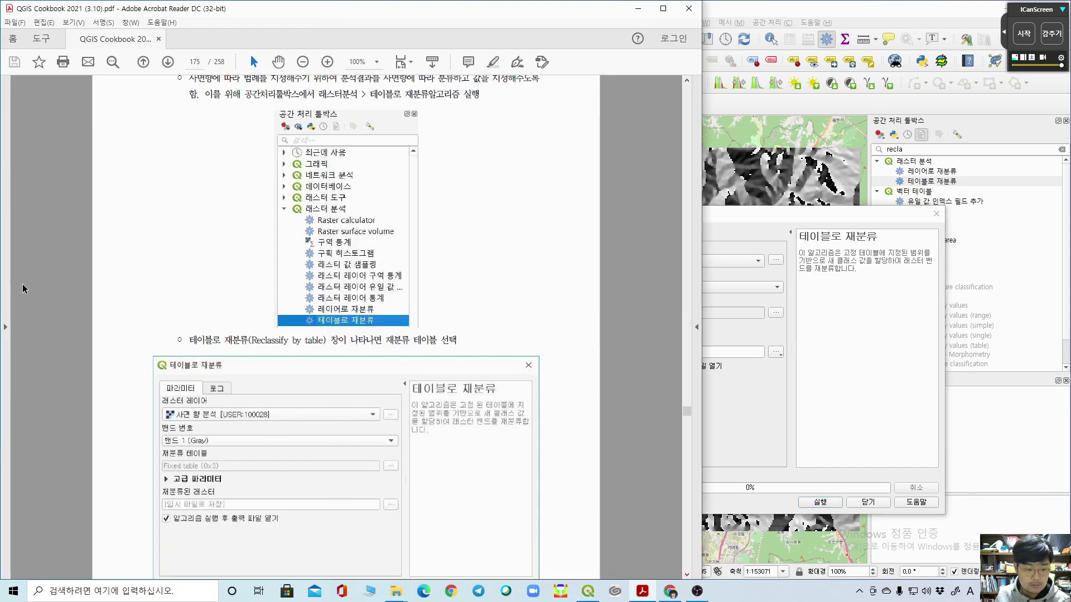
click(857, 405)
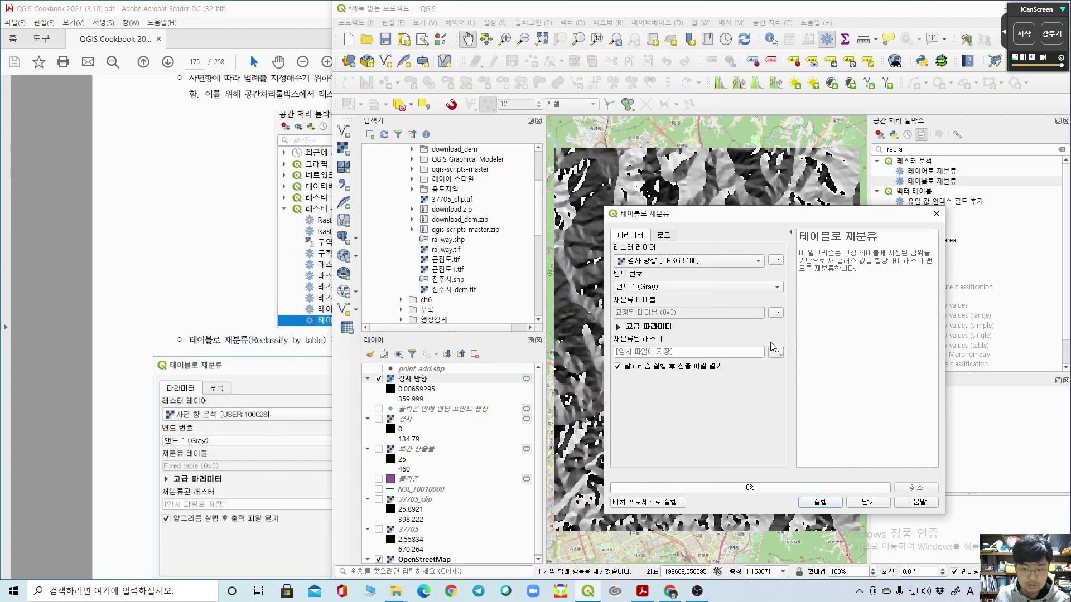
click(776, 312)
Step: Find the cookbook's fixed table of aspect class values and arrange the document beside QGIS so all its columns are readable
click(66, 363)
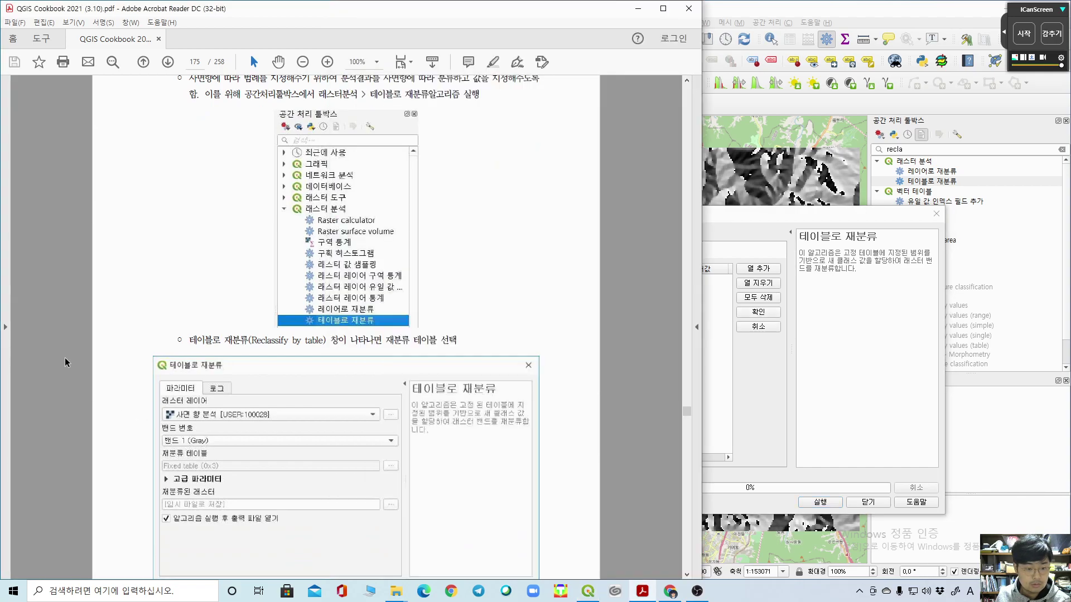
scroll(362, 219, down, 2)
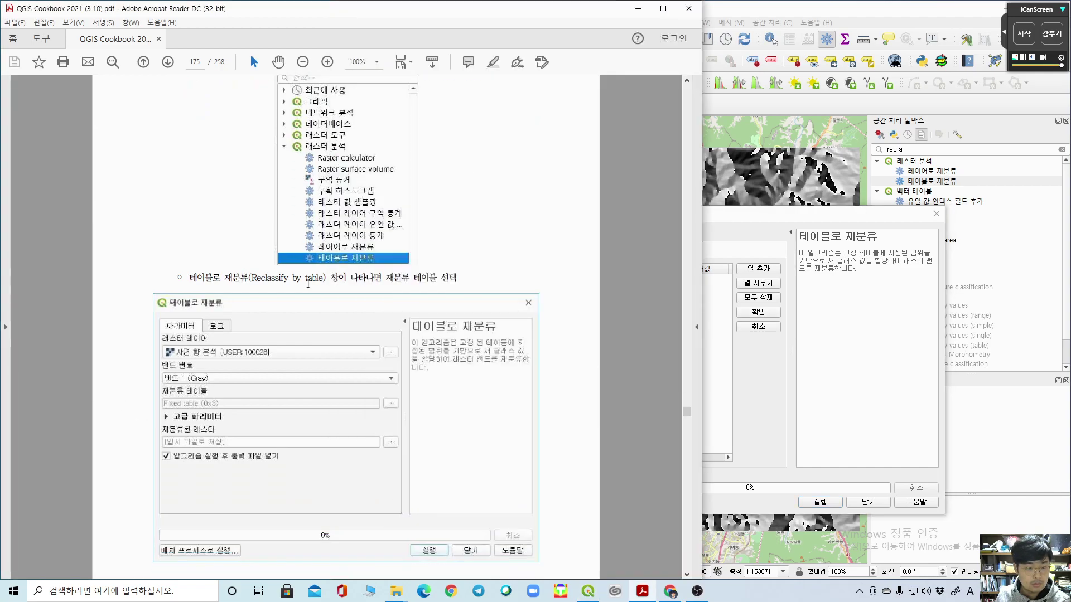
scroll(308, 275, down, 10)
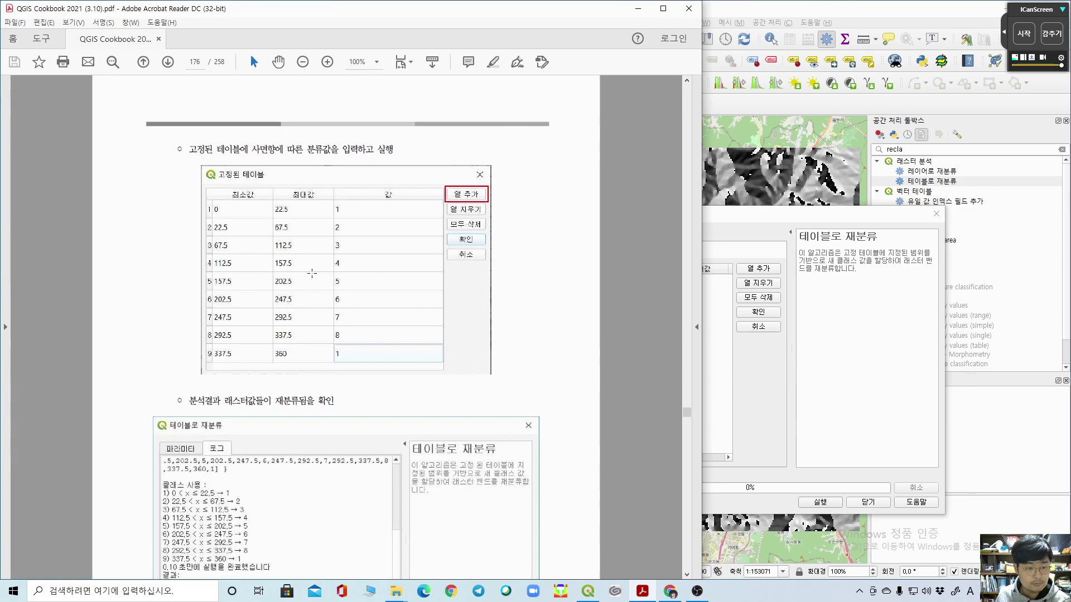
click(878, 360)
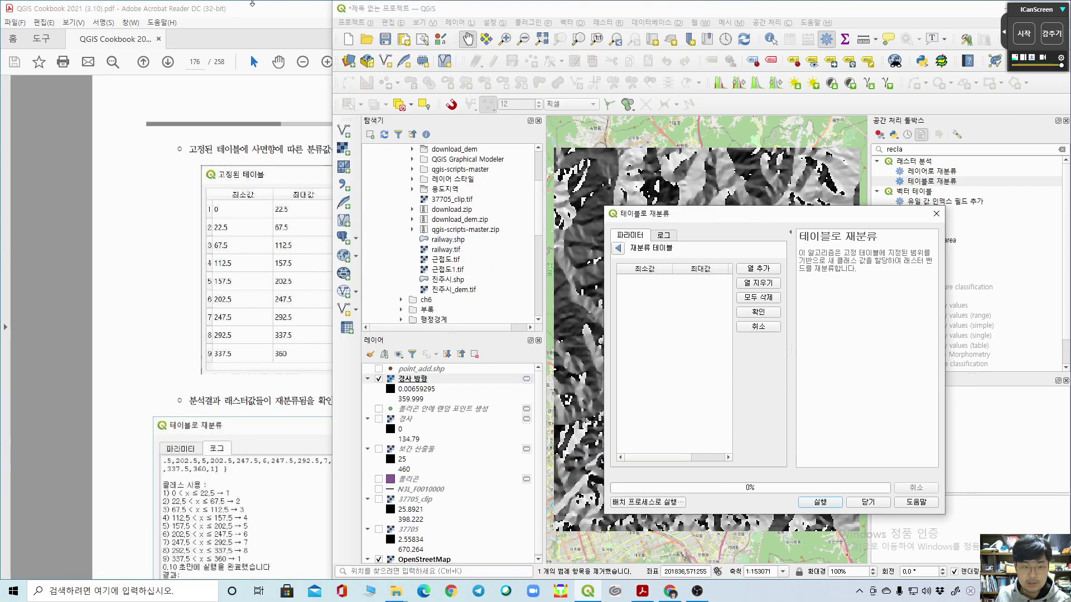
click(272, 10)
drag(272, 10, 0, 223)
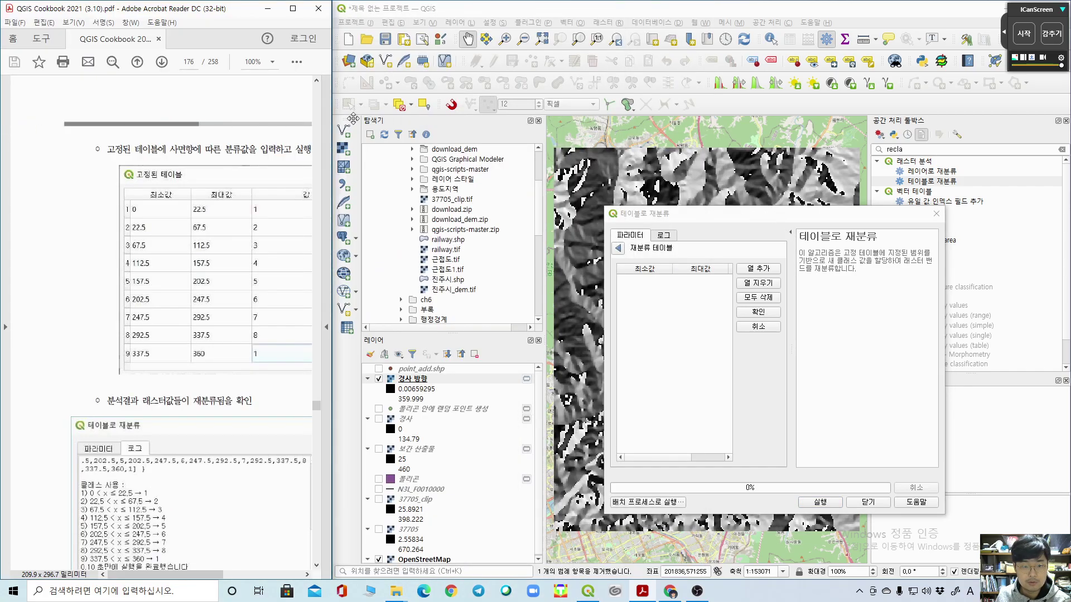
click(307, 574)
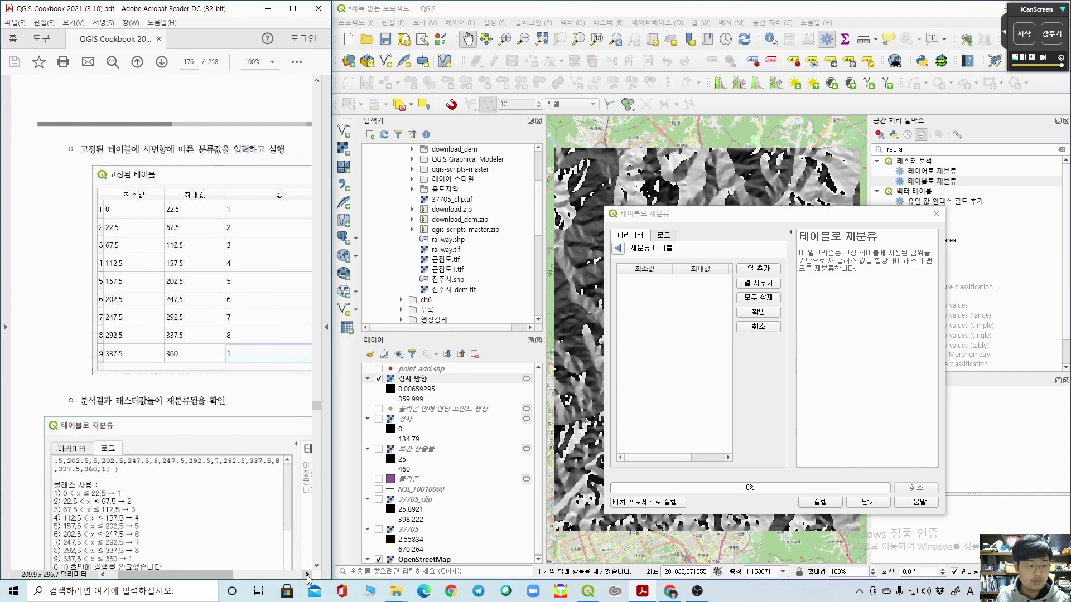
drag(307, 580, 307, 580)
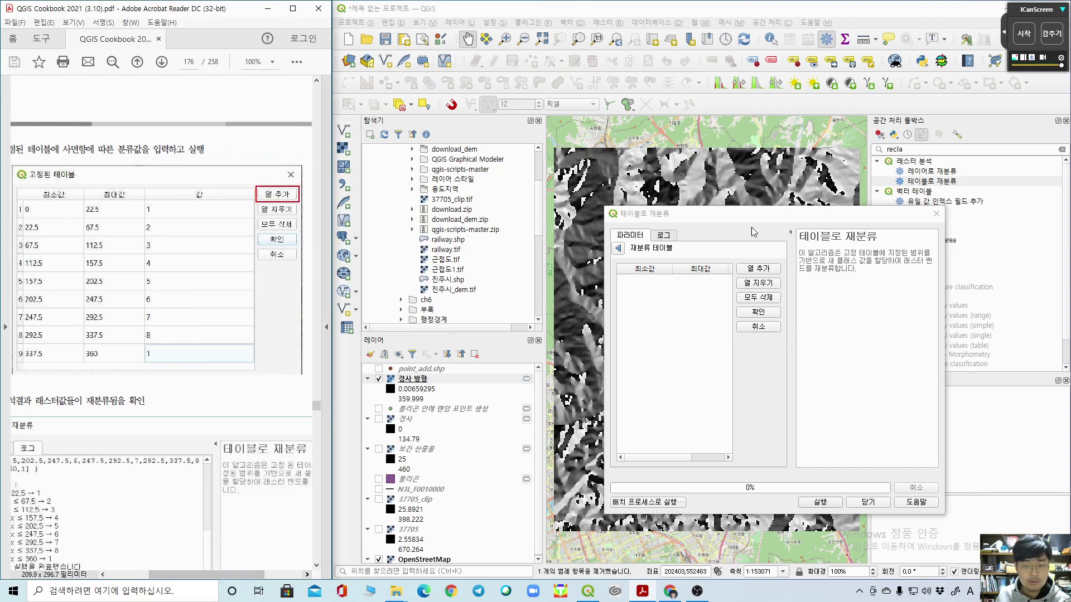
Step: Widen the algorithm dialog and fill the reclassification table with the cookbook's nine aspect ranges from 0–22.5 to 337.5–360, valued 1 to 8 and 1
click(692, 303)
click(758, 270)
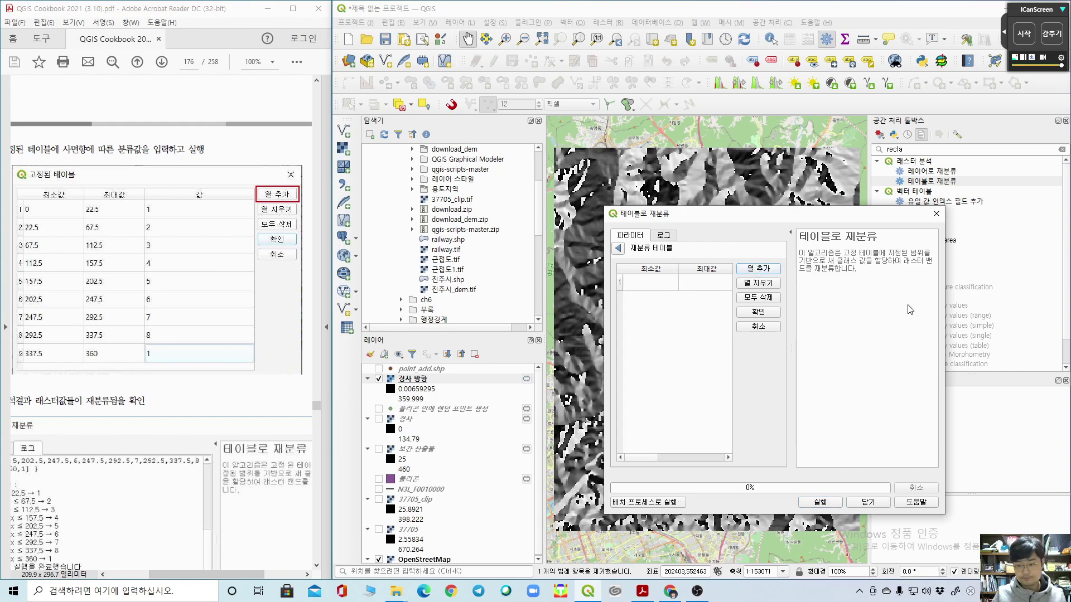
drag(603, 289, 485, 290)
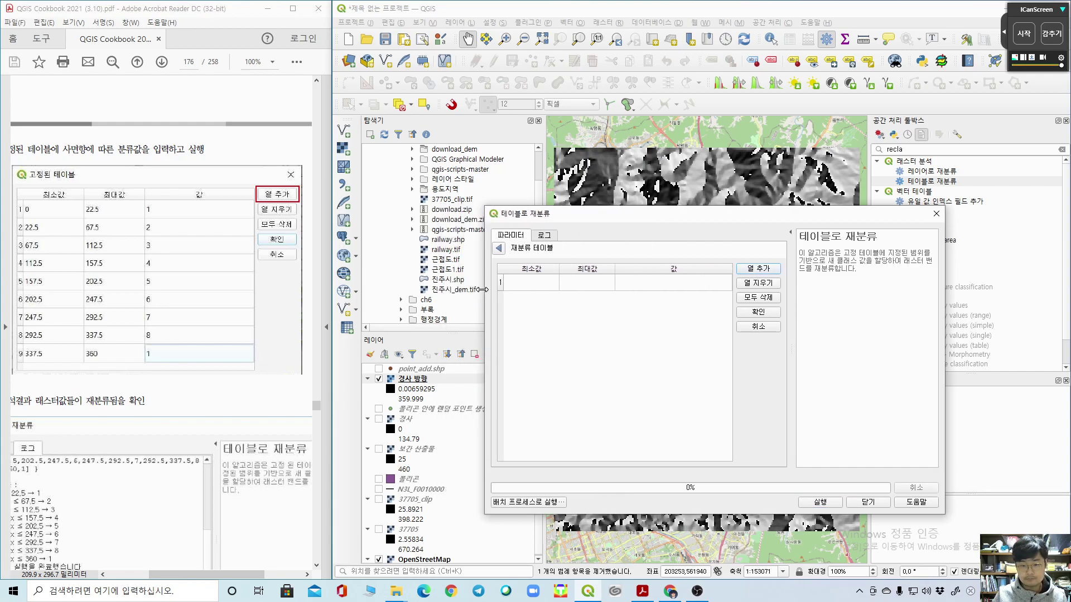
click(537, 287)
double_click(537, 287)
text(0)
click(612, 286)
text(22.5)
click(697, 591)
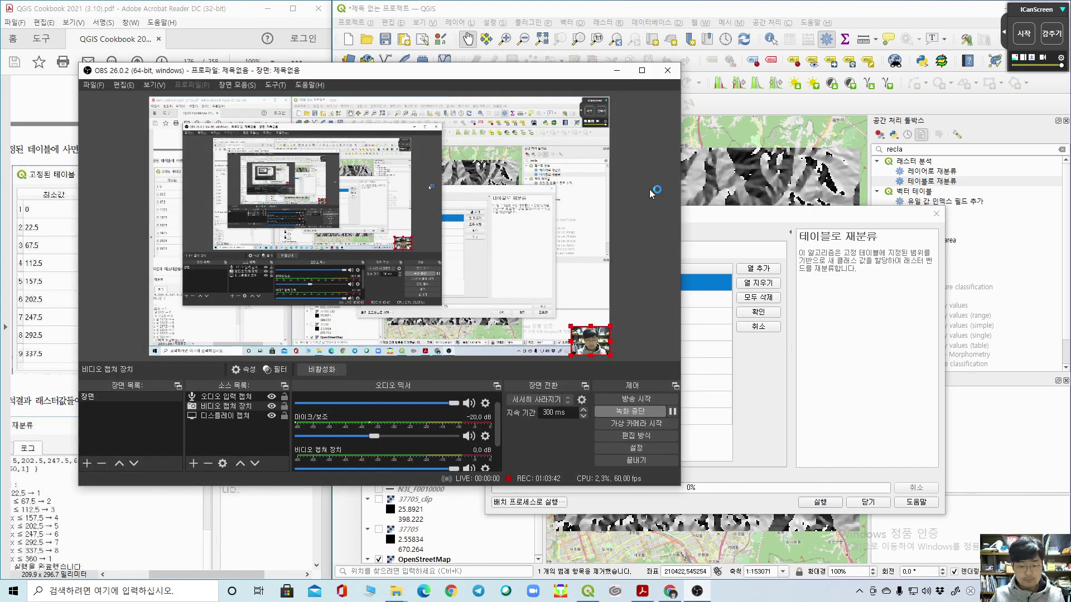
click(617, 70)
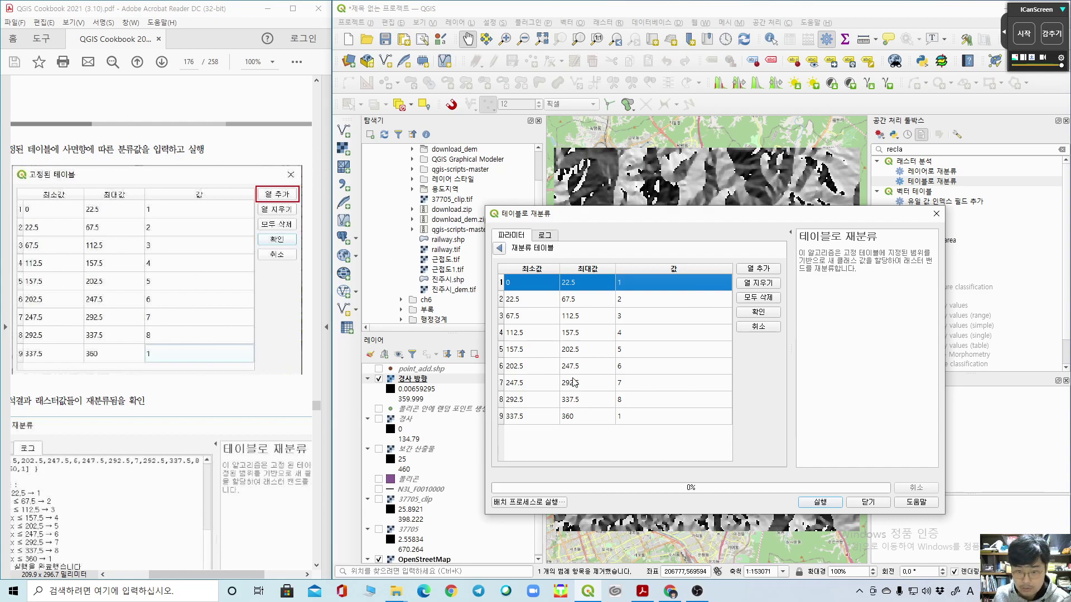
Step: Leave the reclassification table and try to run 테이블로 재분류 on the 경사 방향 layer with a temporary output
click(502, 248)
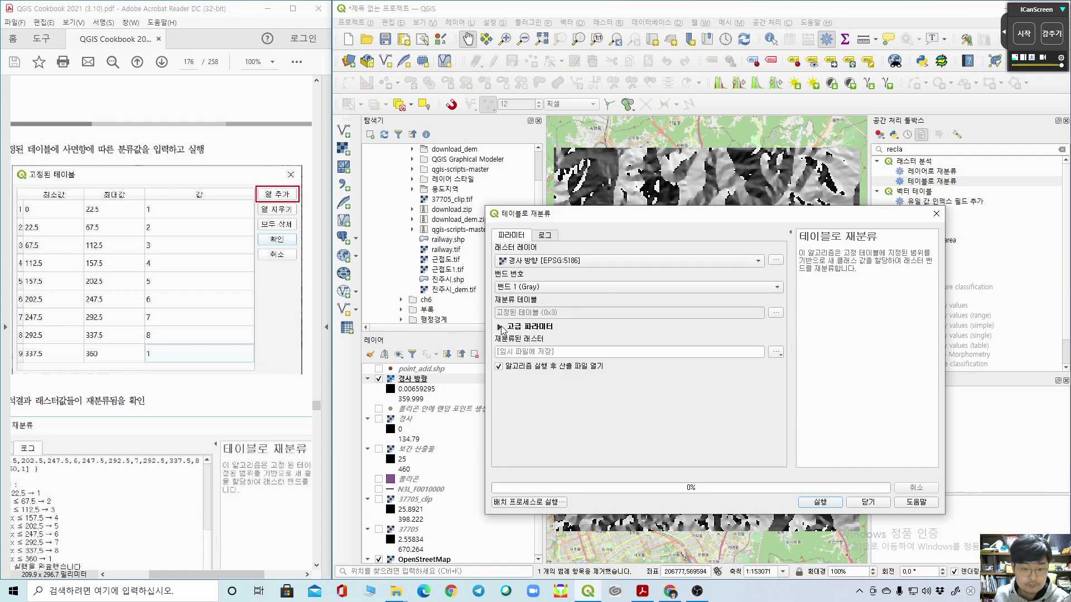
click(501, 328)
click(501, 328)
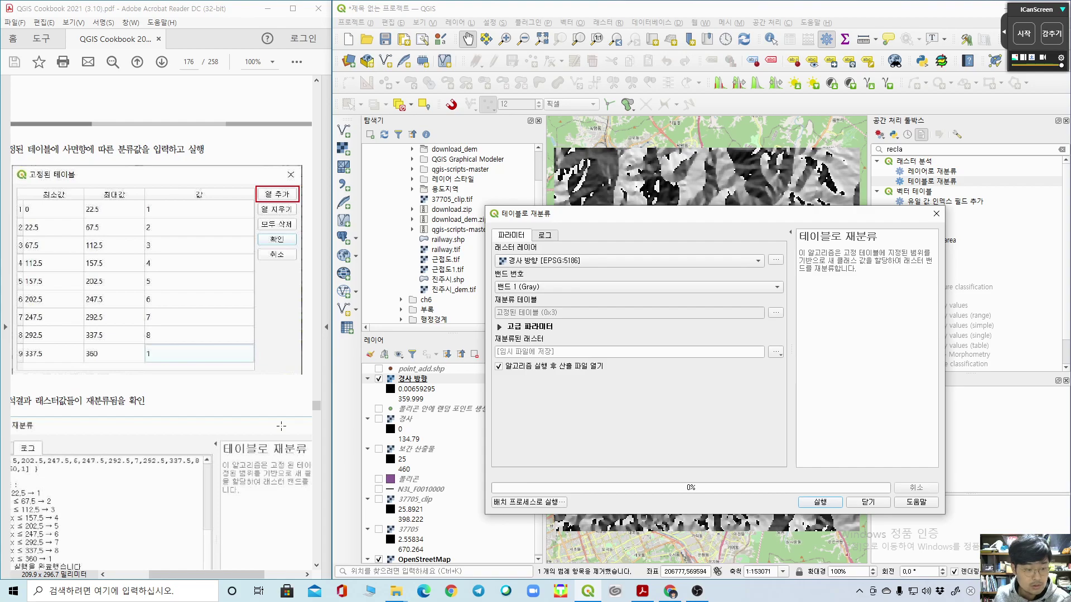
click(822, 501)
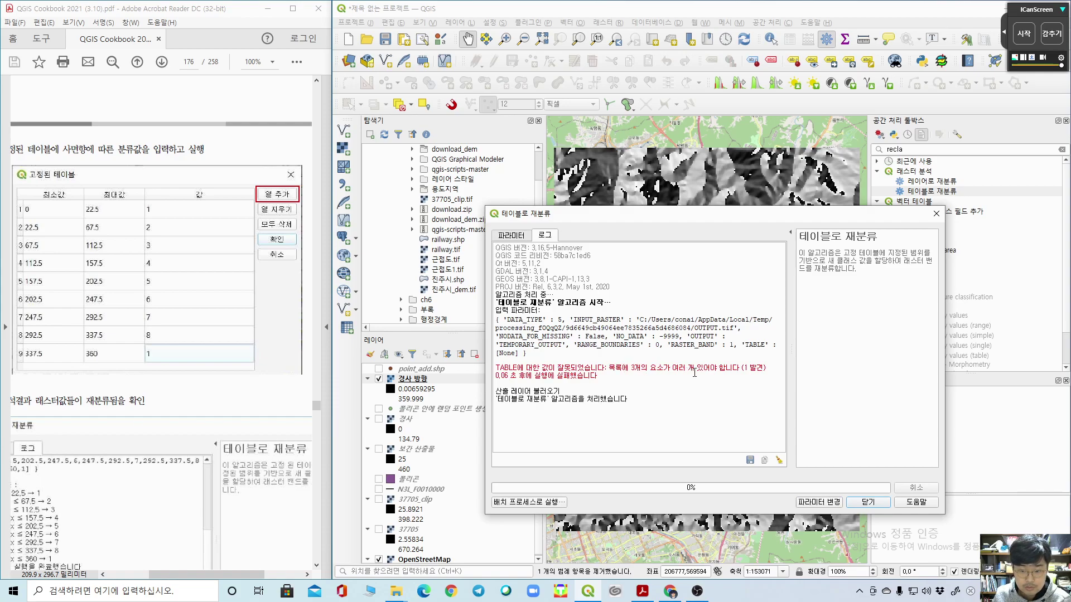
Step: Re-enter reclassification breaks 0, 22.5, 67.5, 112.5, 157.5, 202.5, 247.5, 292.5, 337.5, 360 with values 1–8, then 1, and run 테이블로 재분류
click(520, 237)
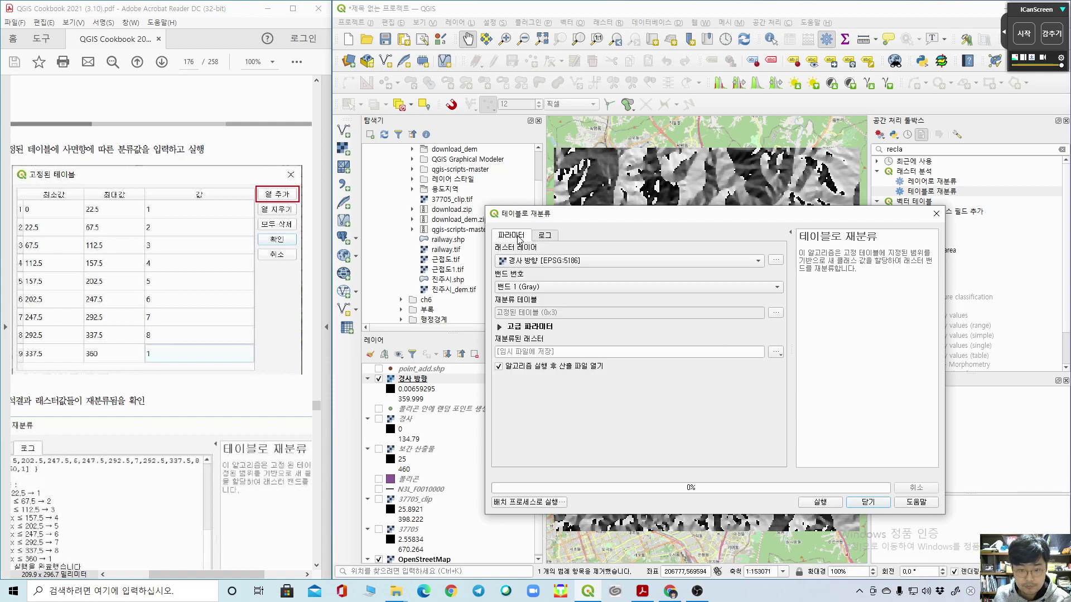
click(775, 313)
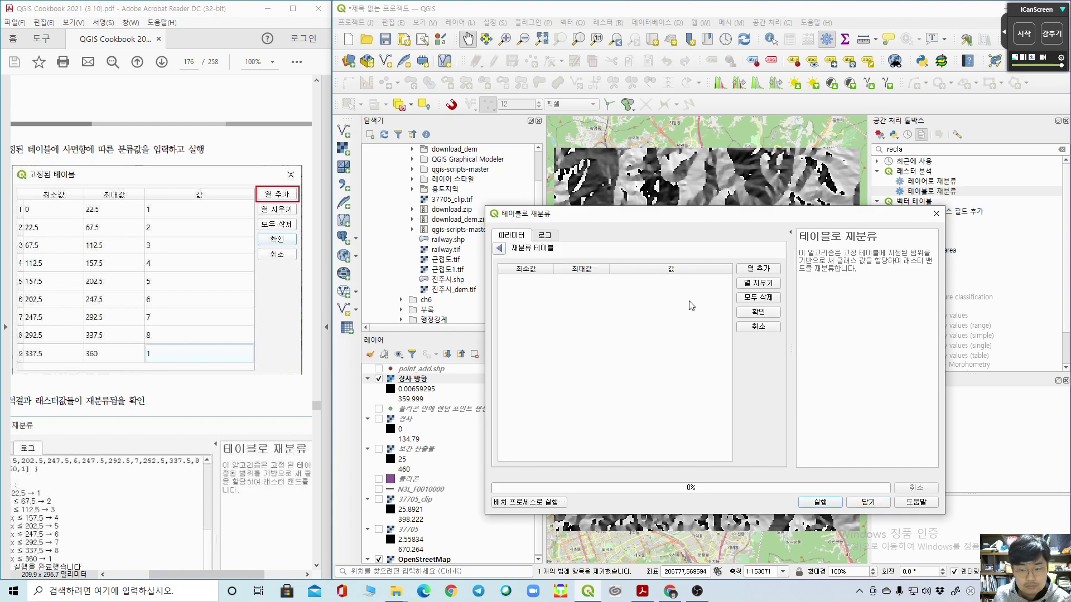
click(699, 593)
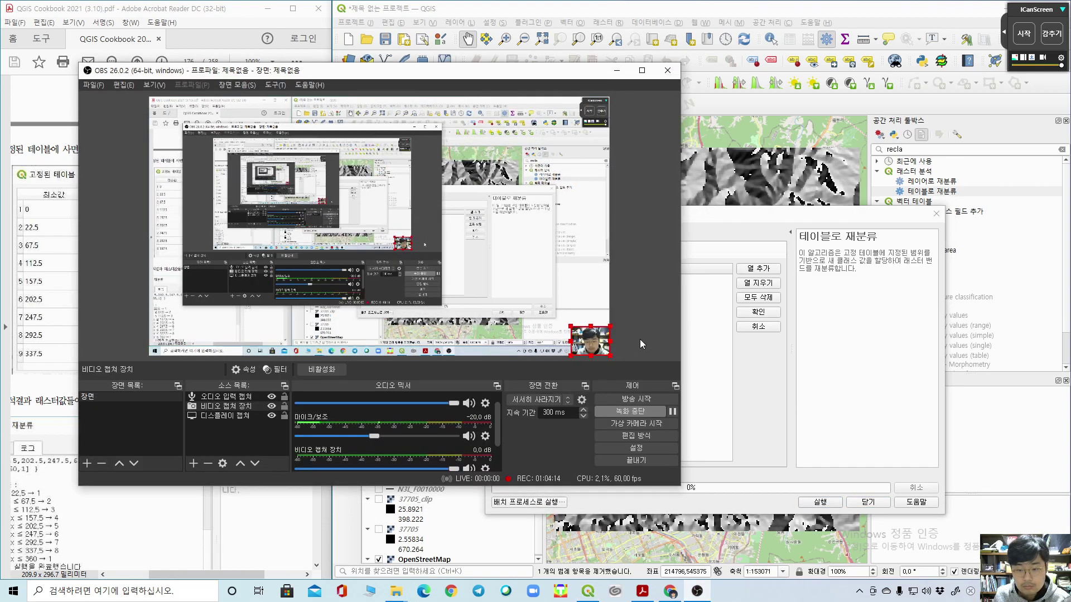
click(667, 412)
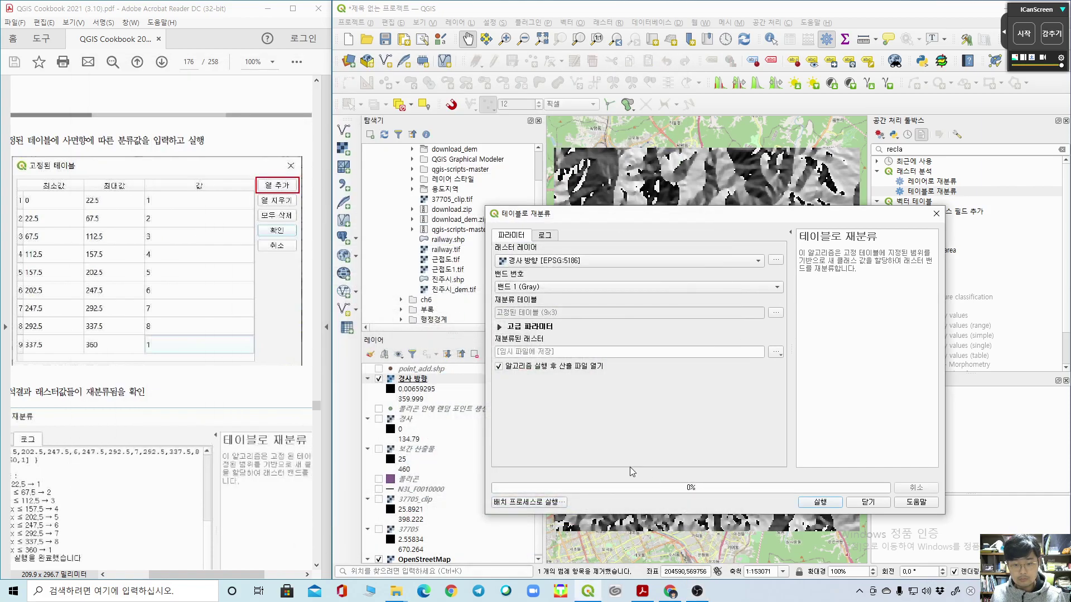
click(827, 503)
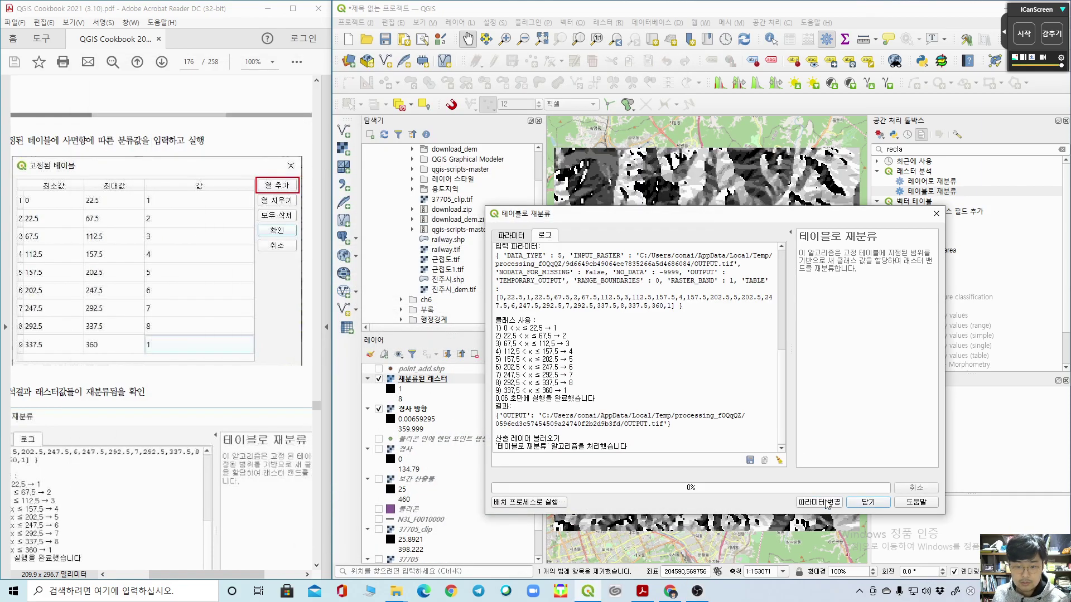
drag(773, 219, 872, 191)
click(952, 463)
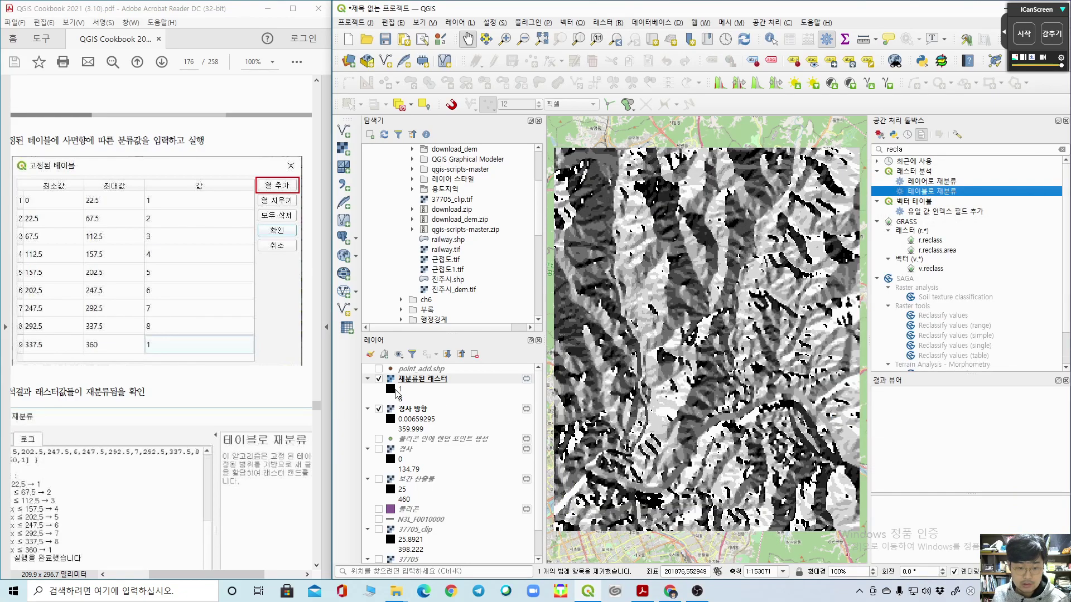
Step: Hide the 경사 방향 layer and reposition the cookbook window to continue reading
click(379, 409)
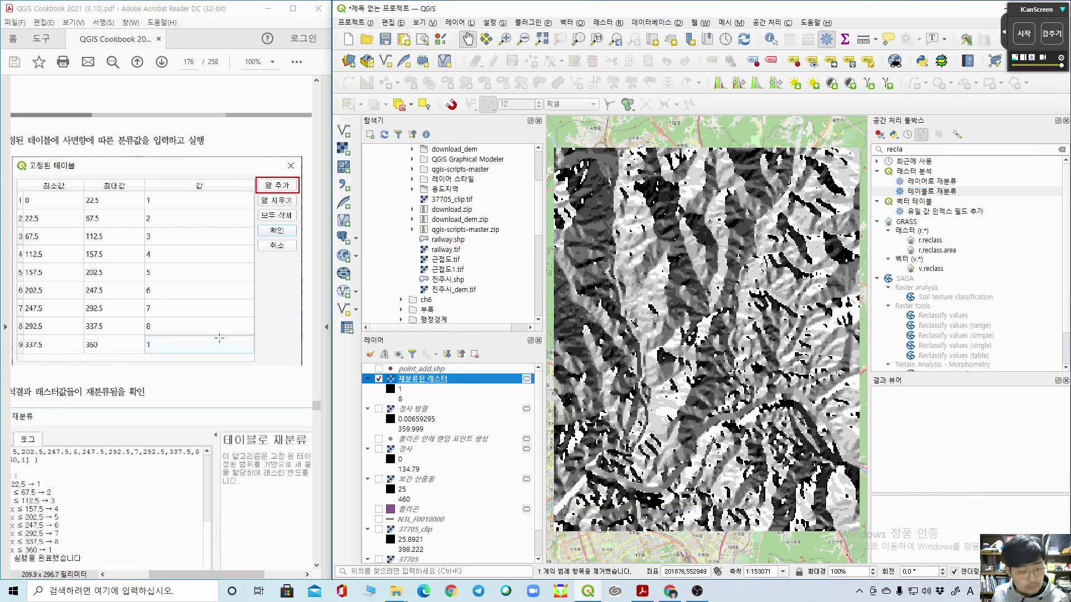
scroll(223, 340, down, 1)
click(291, 13)
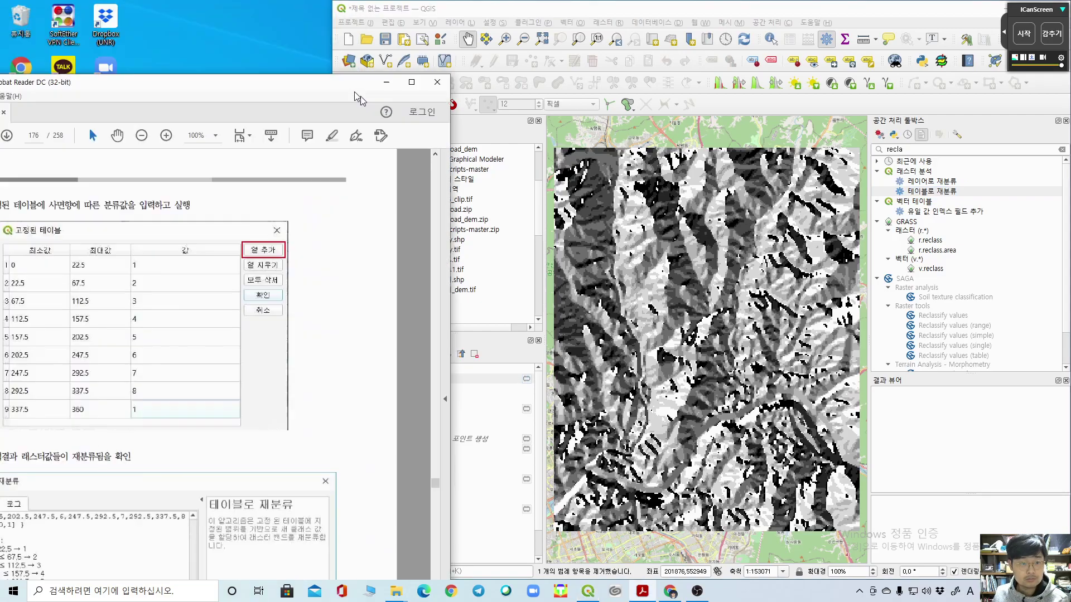
Step: Follow the cookbook's symbology instructions: set the 재분류된 래스터 layer's rendering type to 팔레트/고유 값 and classify its values with Random colors
drag(332, 31, 525, 31)
scroll(292, 251, down, 5)
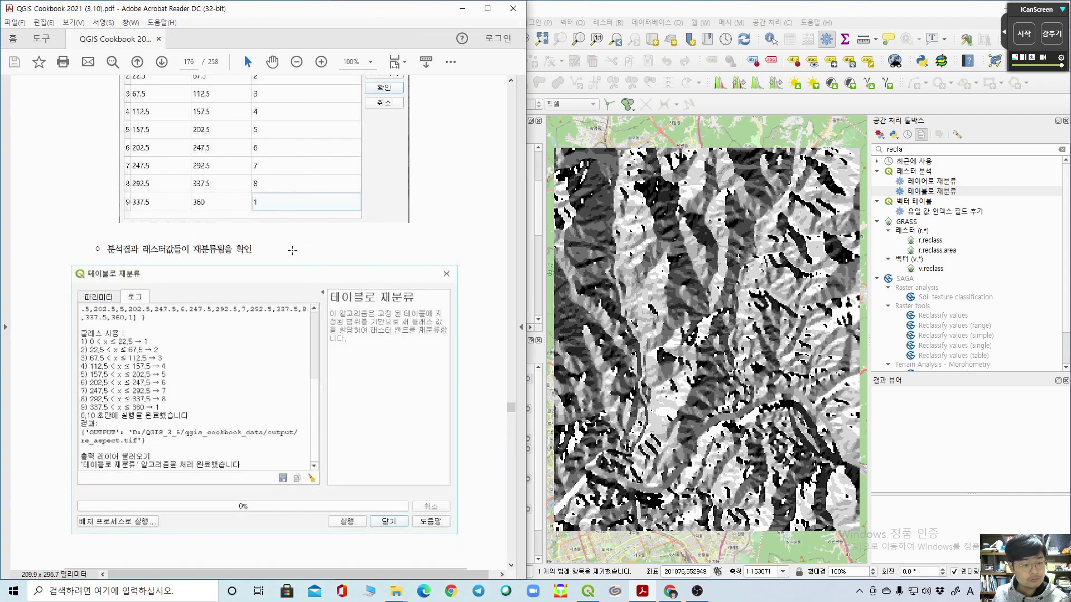
scroll(292, 250, down, 10)
scroll(321, 251, down, 5)
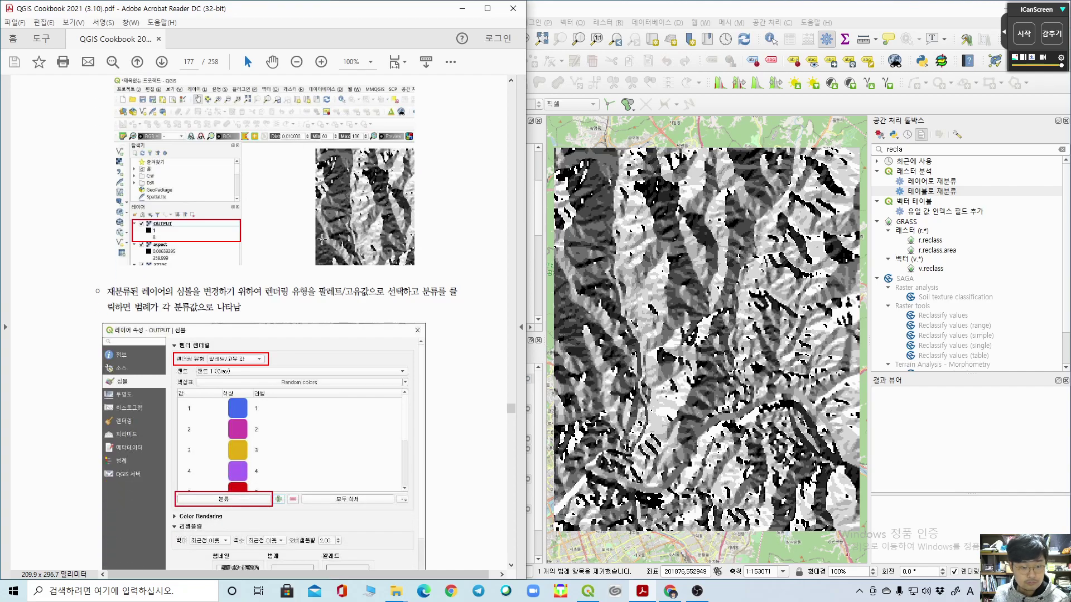
click(912, 441)
click(434, 382)
double_click(435, 381)
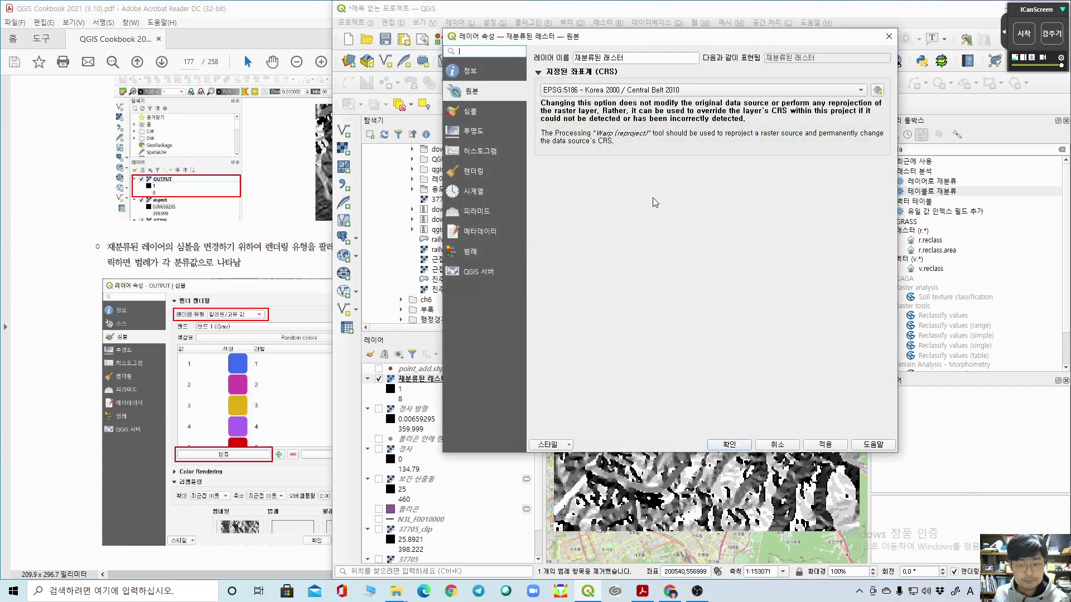
click(493, 114)
click(627, 71)
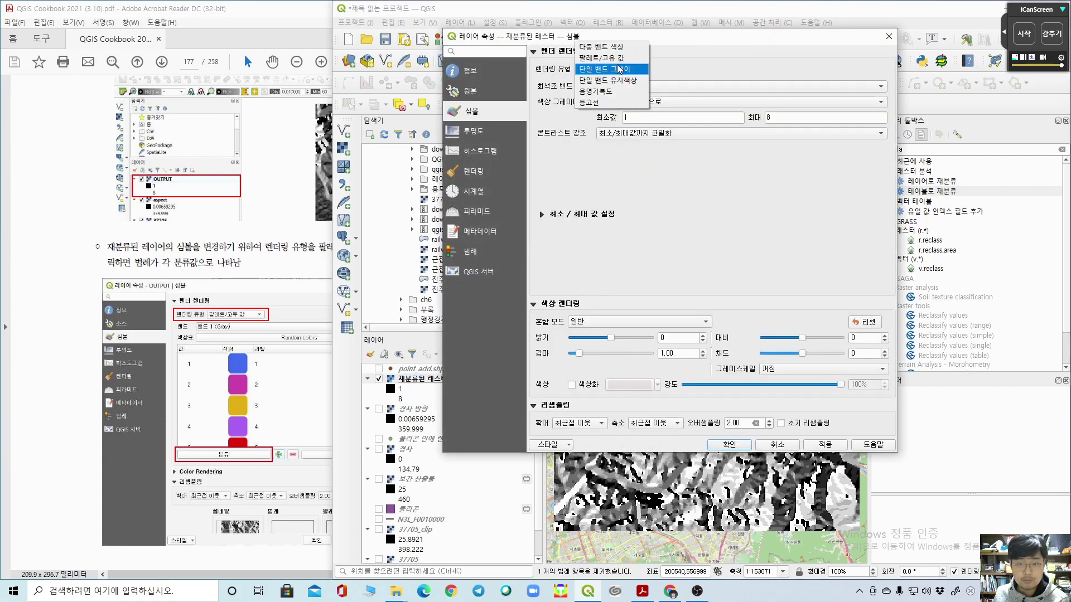
click(623, 61)
click(586, 282)
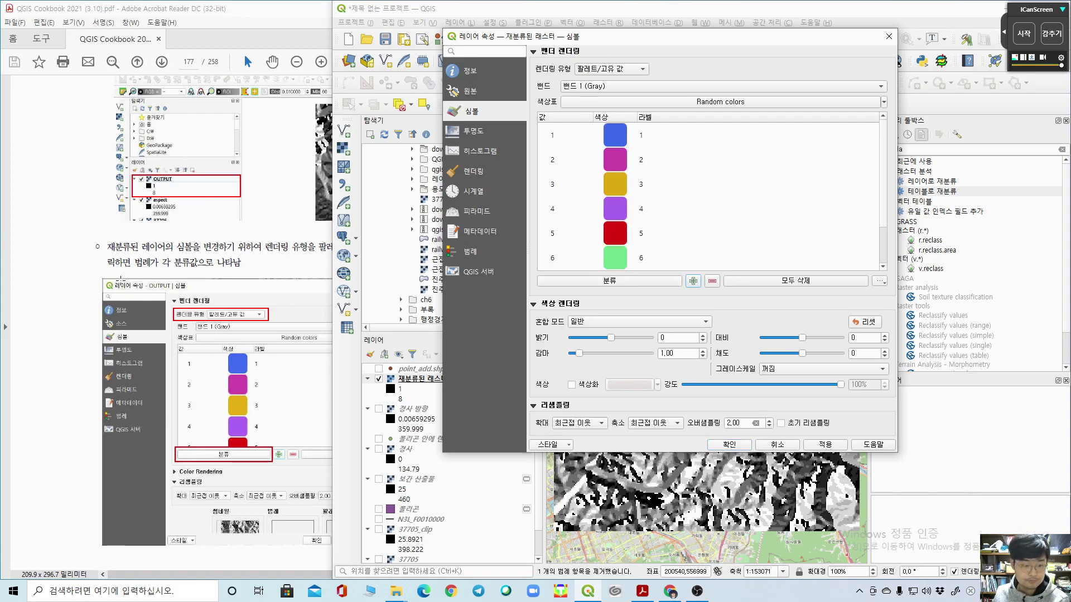
Step: Start loading a style file for the 재분류된 래스터 layer and check the cookbook for where the aspect style is supplied
scroll(130, 270, down, 5)
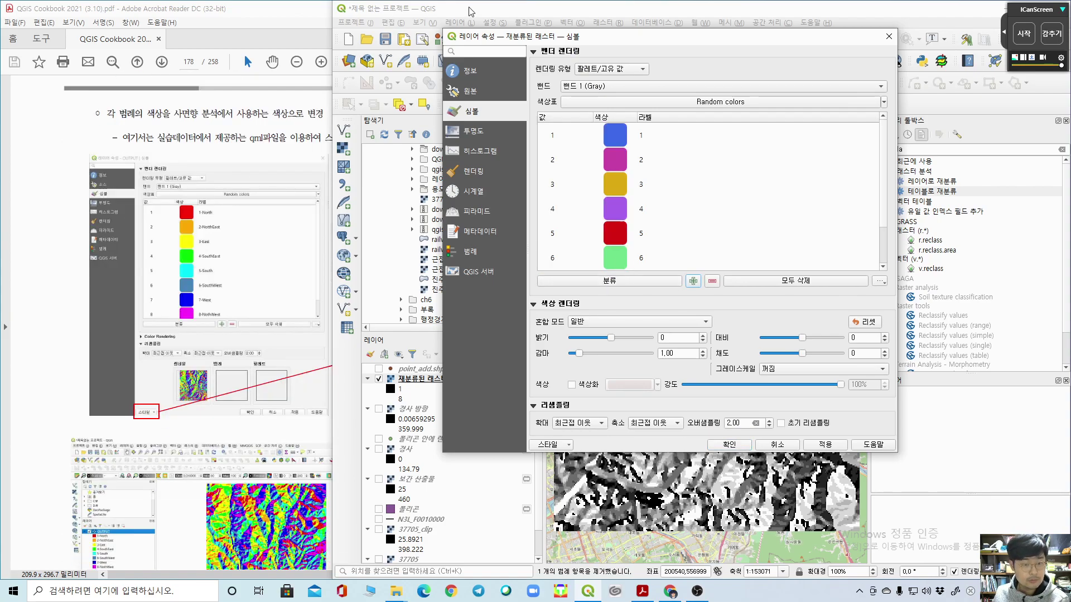
click(39, 280)
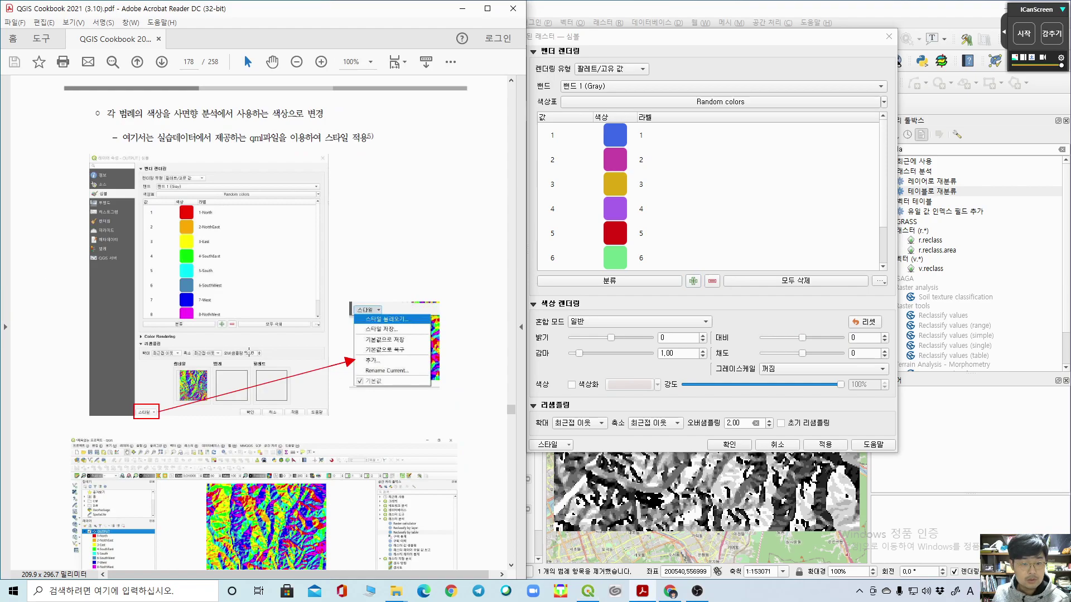
click(611, 303)
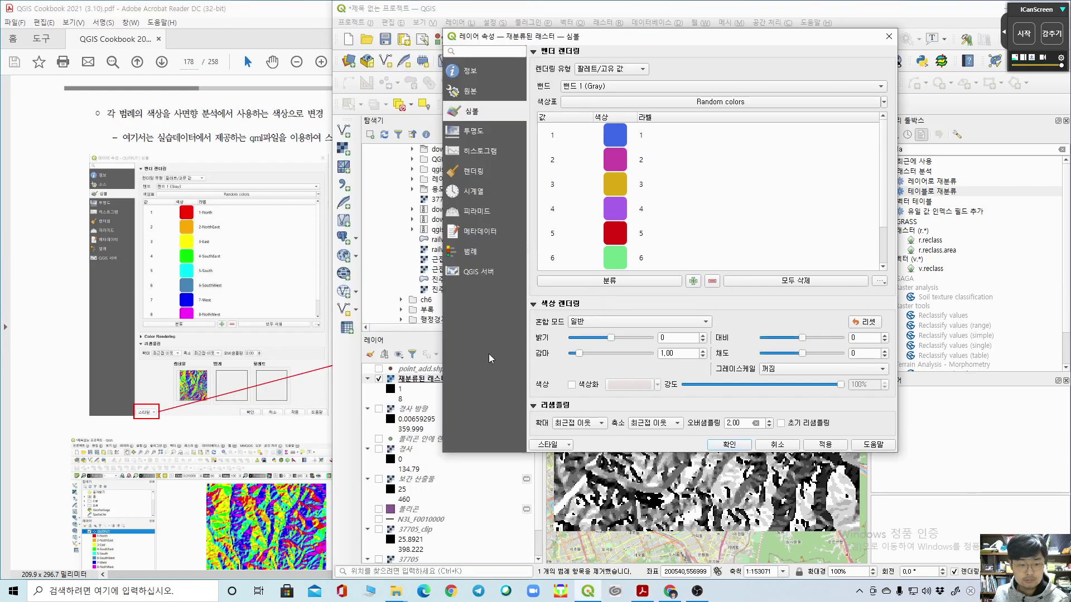
click(564, 445)
click(571, 457)
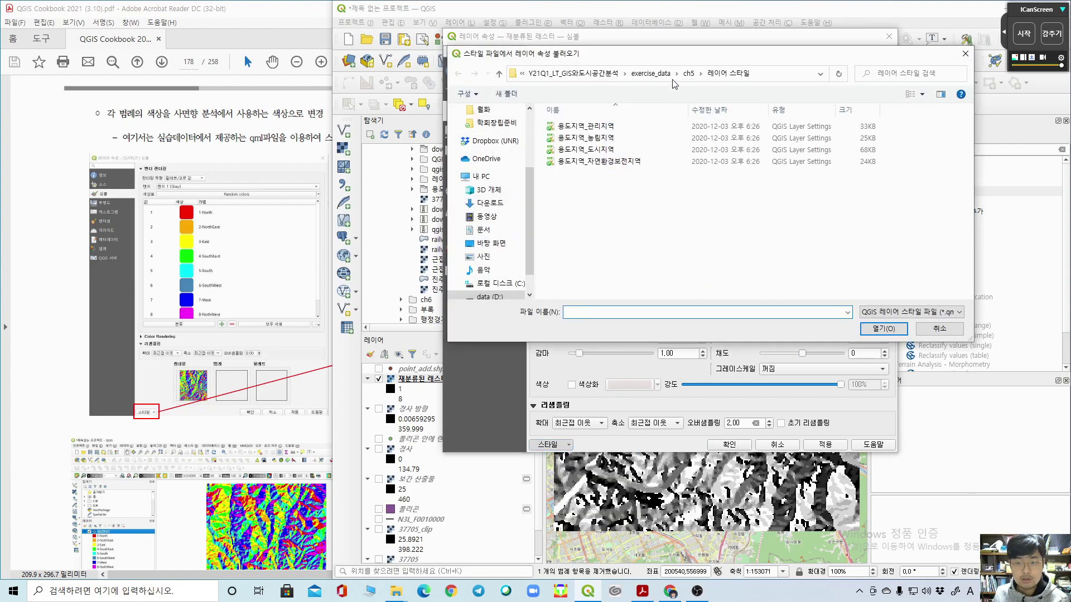
click(689, 74)
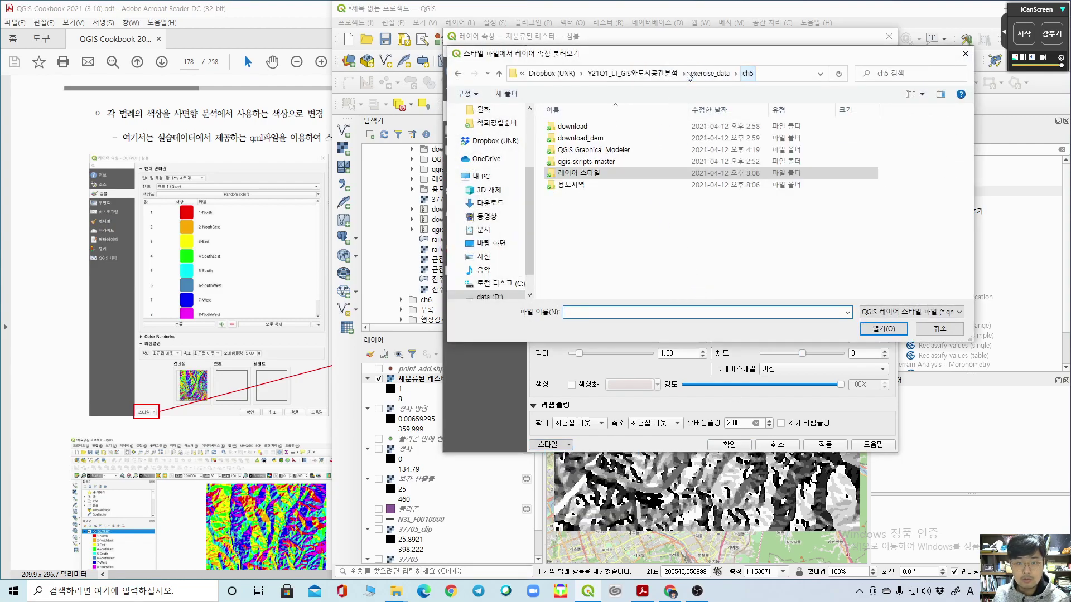
scroll(41, 364, down, 4)
click(40, 363)
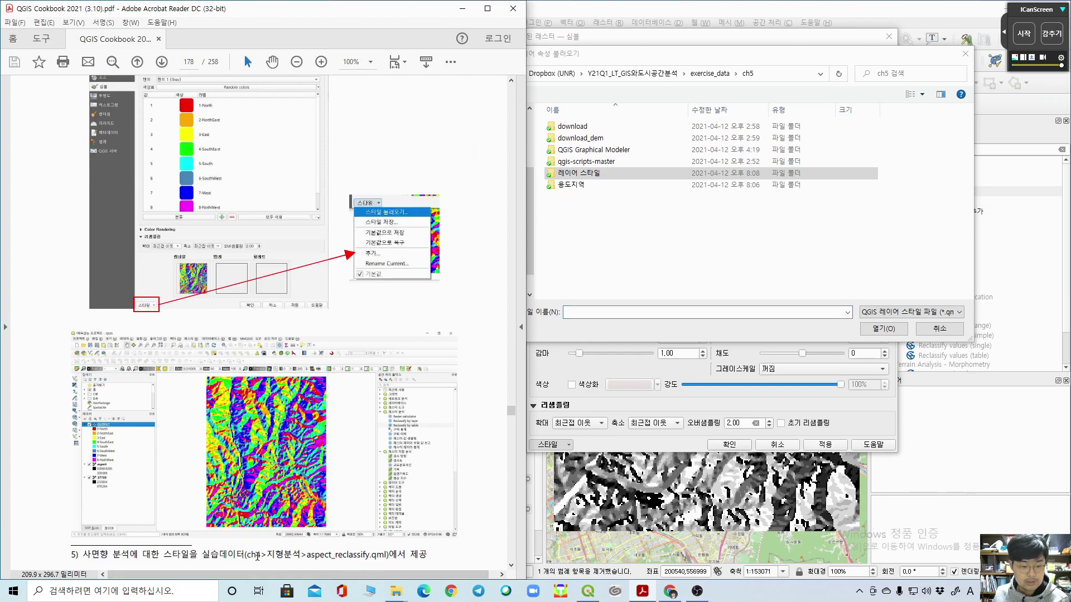
Step: Look for aspect_reclassify.qml in exercise_data > ch4 > 지형분석, check the file type filter, and cancel loading the style
click(710, 73)
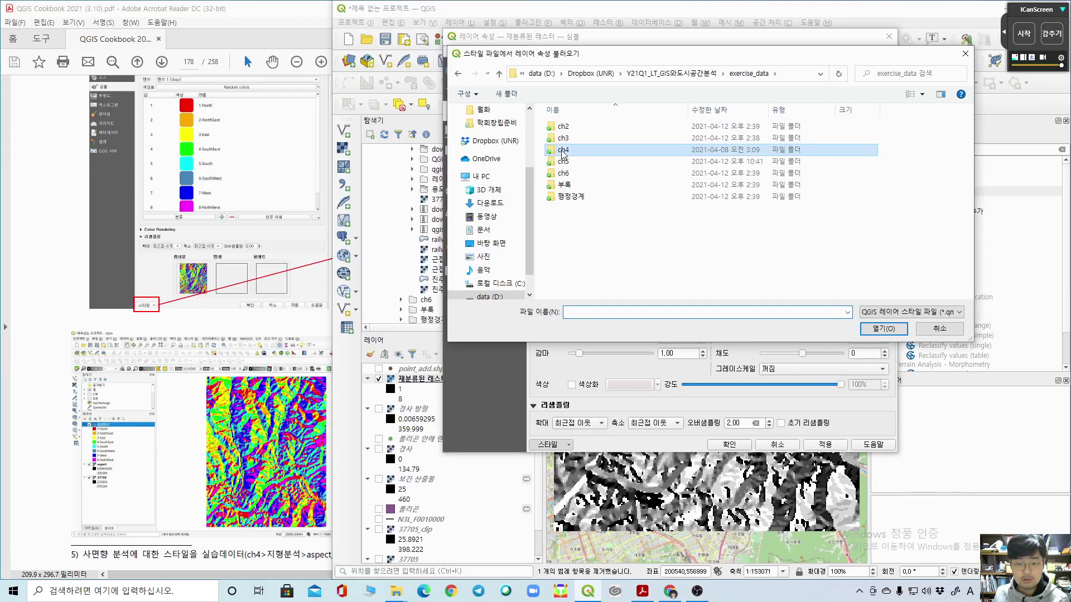
double_click(600, 161)
double_click(594, 173)
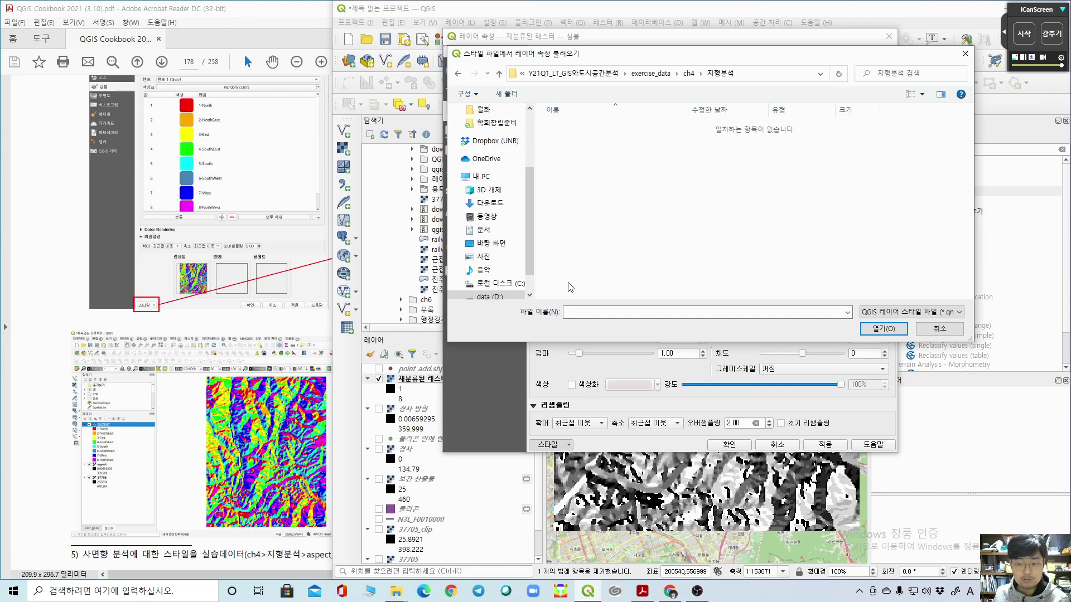
click(21, 316)
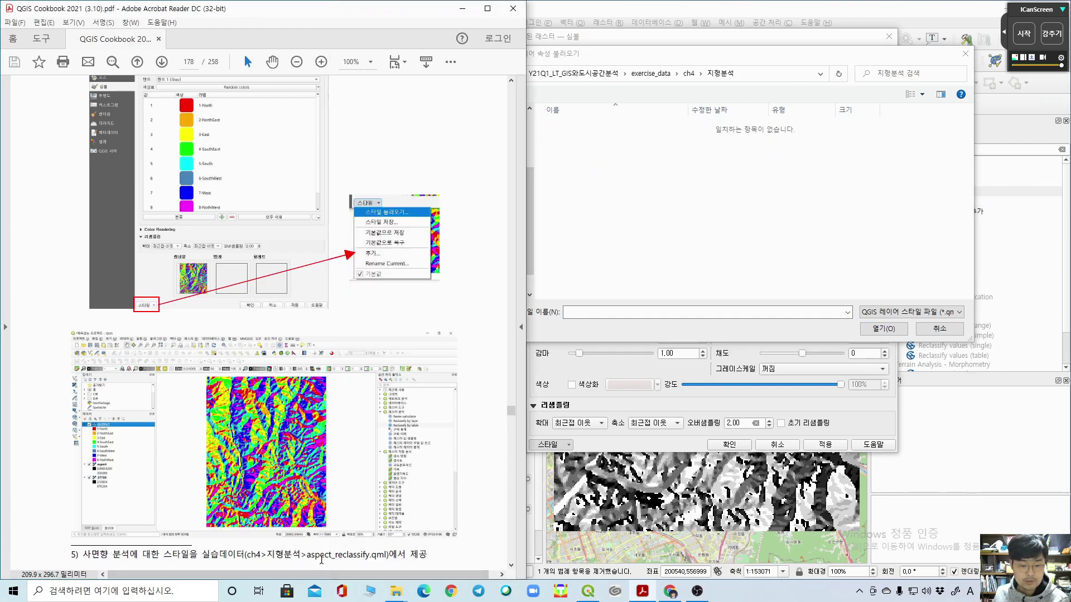
click(962, 313)
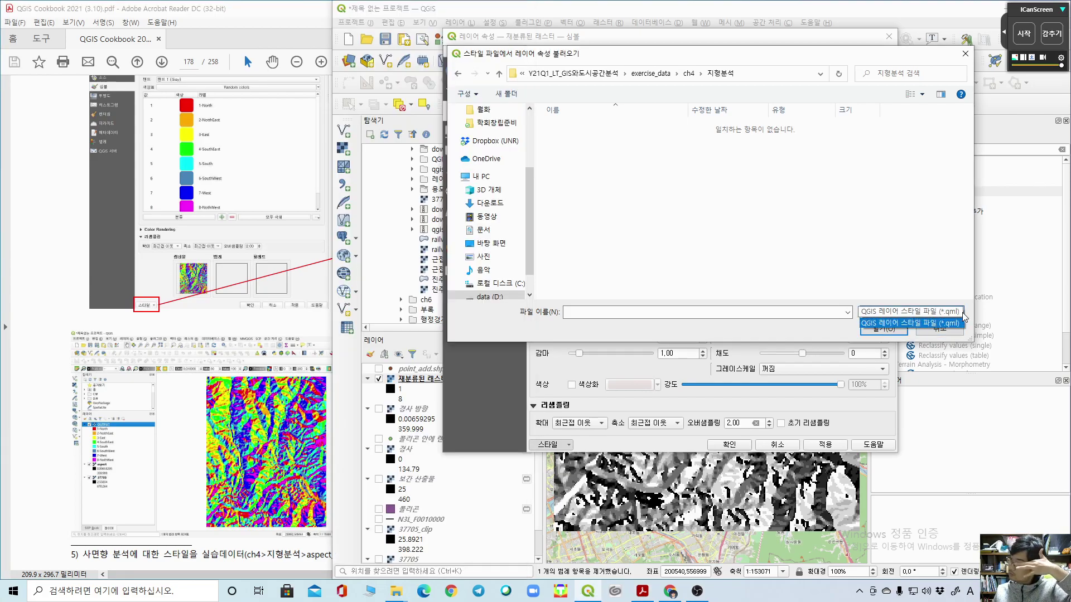
click(922, 323)
click(937, 332)
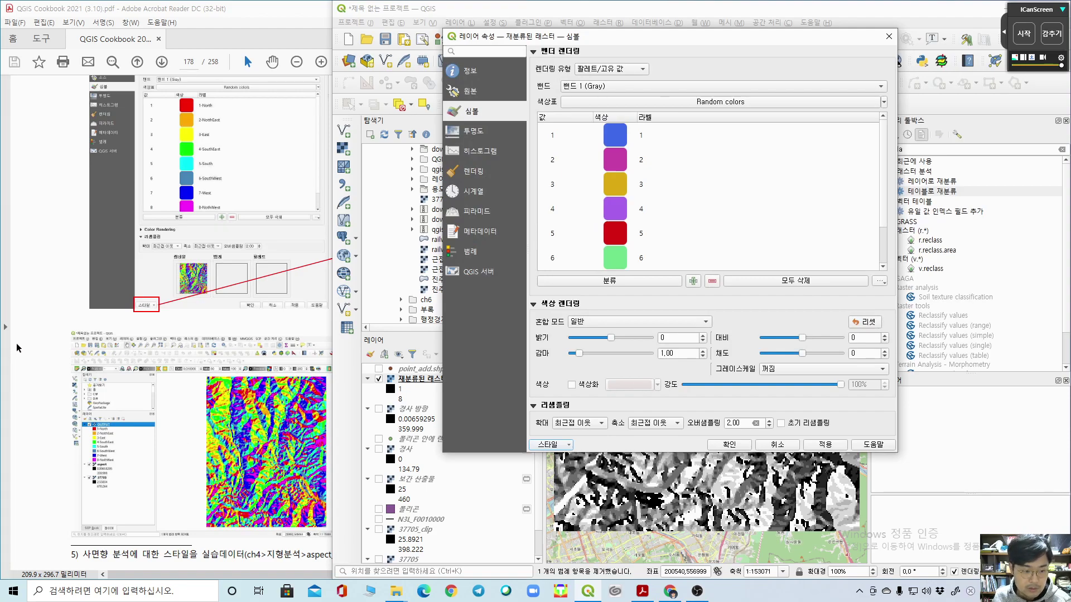
Step: Compare the classes with the cookbook's example, apply the random-colour classification to the 재분류된 래스터 layer, and close its properties
click(30, 338)
scroll(30, 338, down, 1)
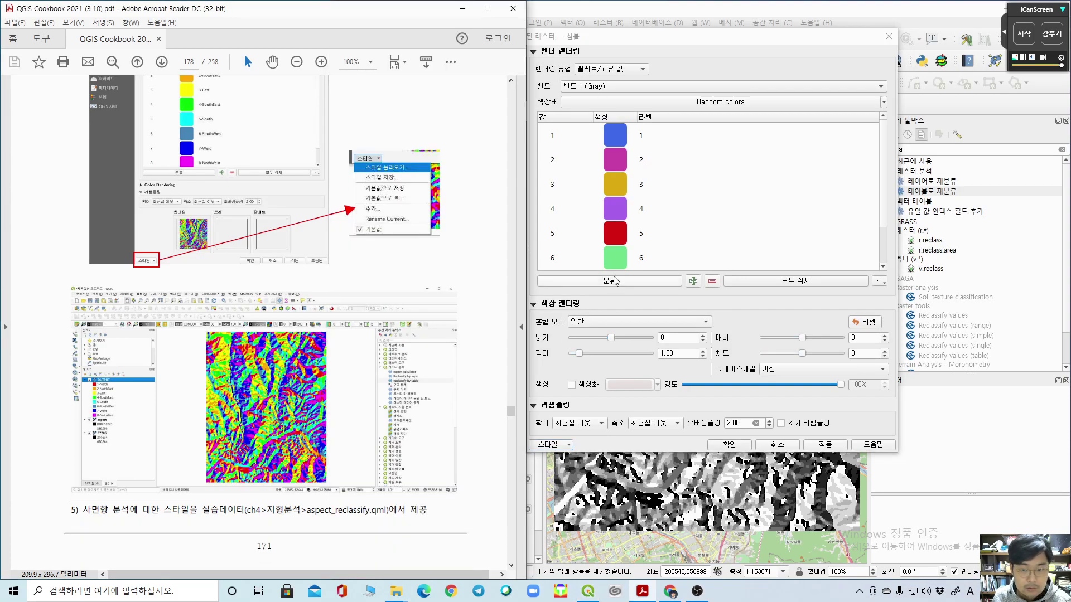
double_click(642, 137)
click(675, 168)
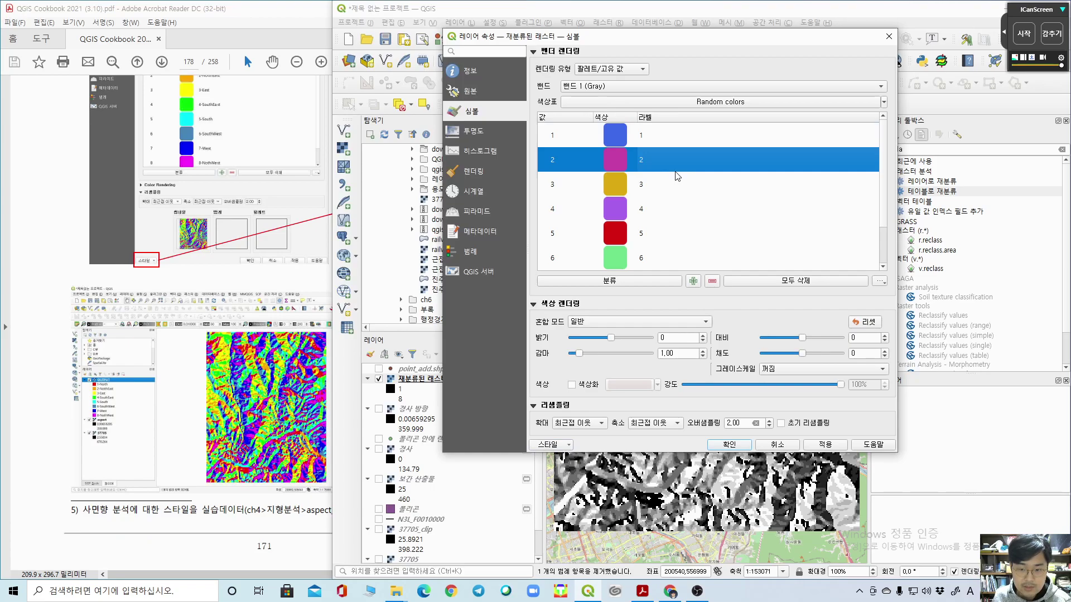
click(825, 445)
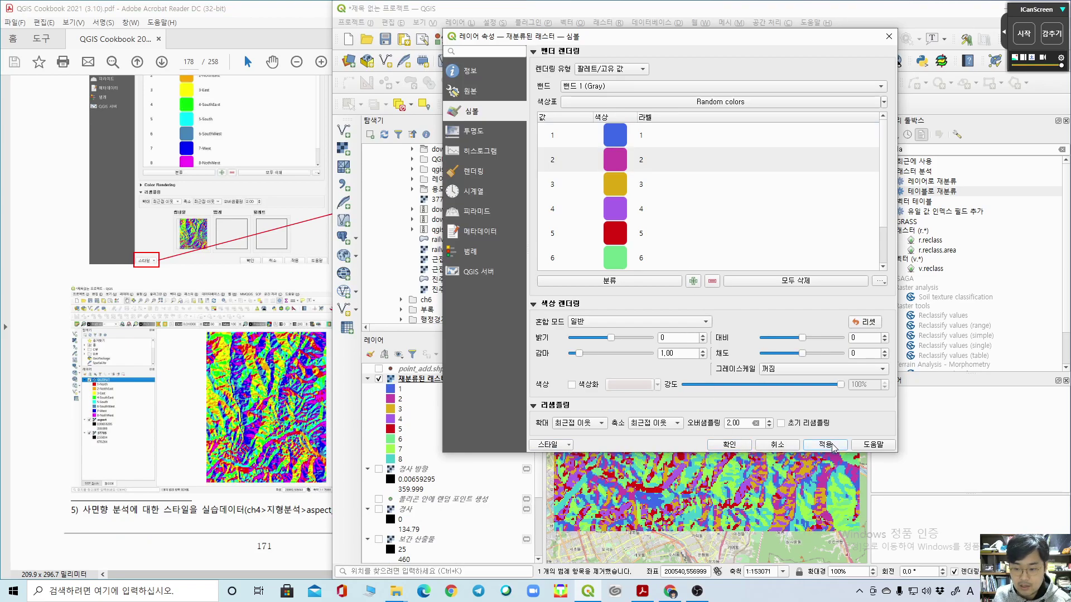
click(729, 445)
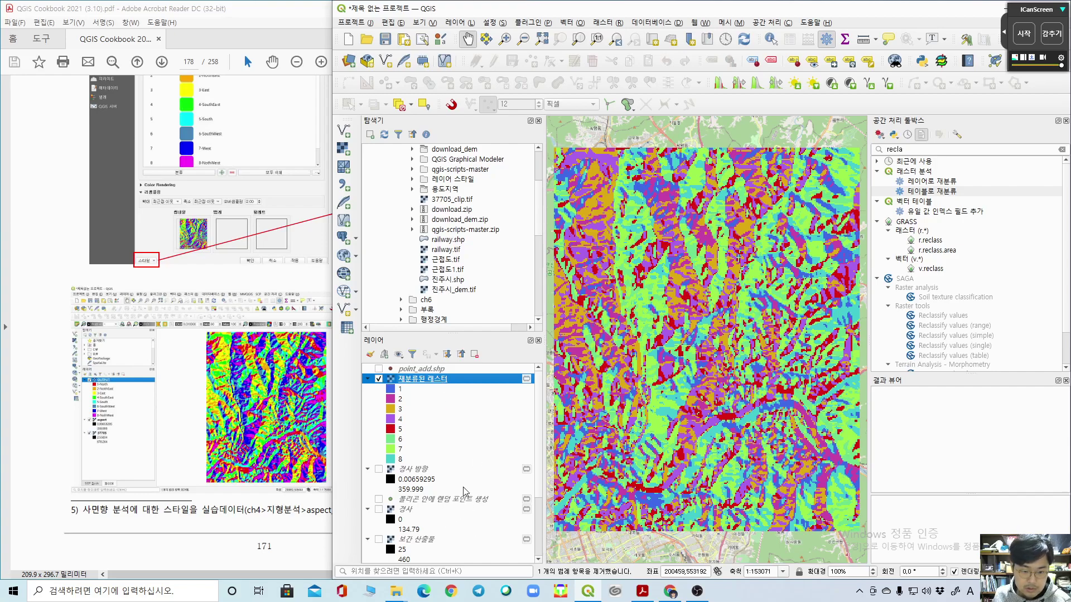
Step: Read on to the cookbook's relief section, open the 기복도 algorithm under 래스터 지형 분석, and open its elevation layer choices
click(50, 512)
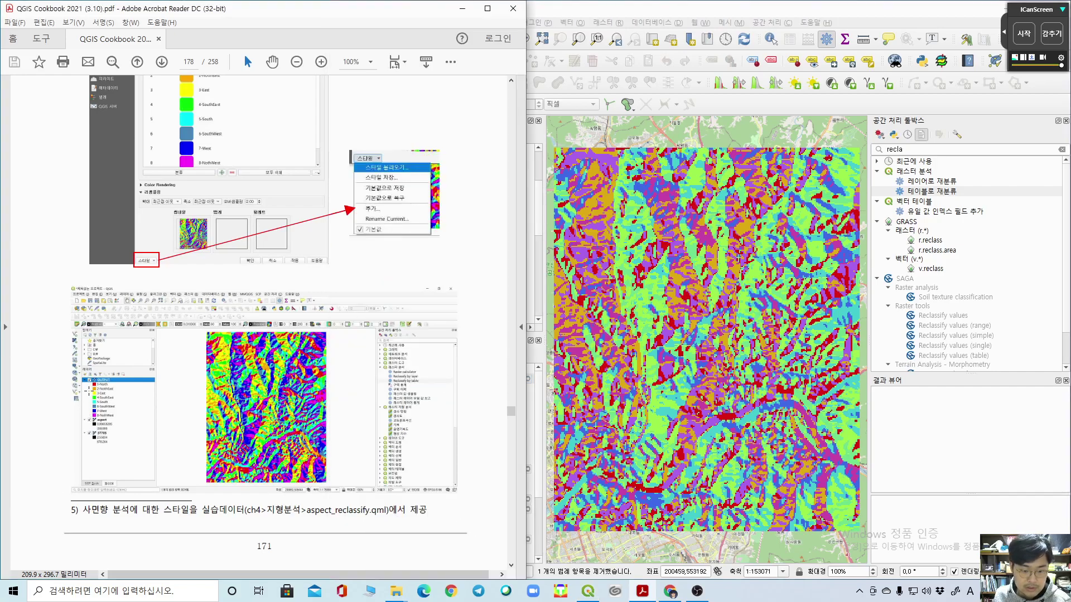
scroll(87, 391, down, 10)
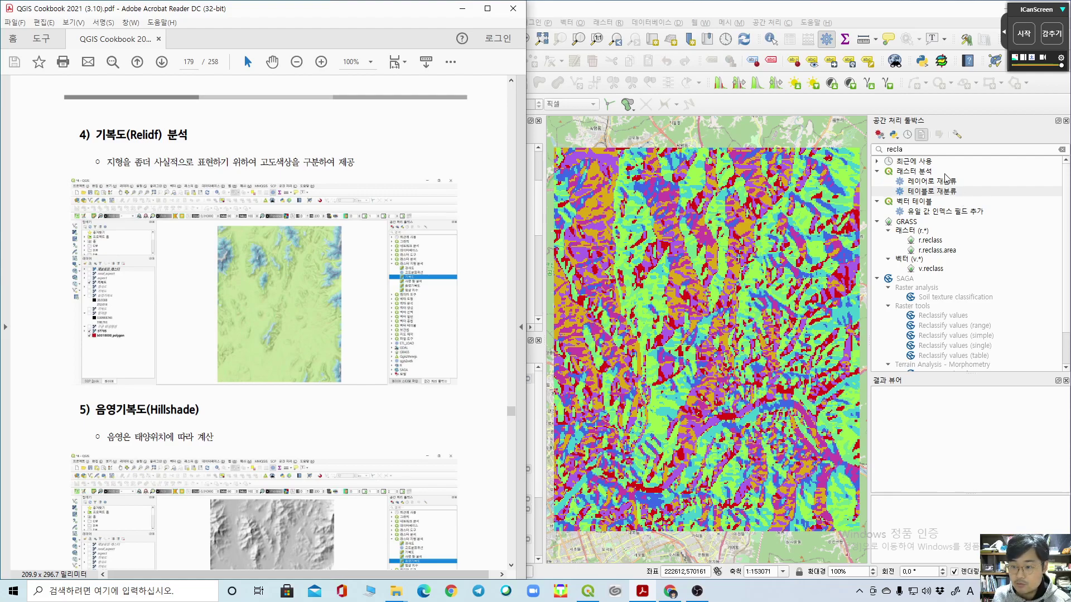
click(1061, 149)
double_click(950, 232)
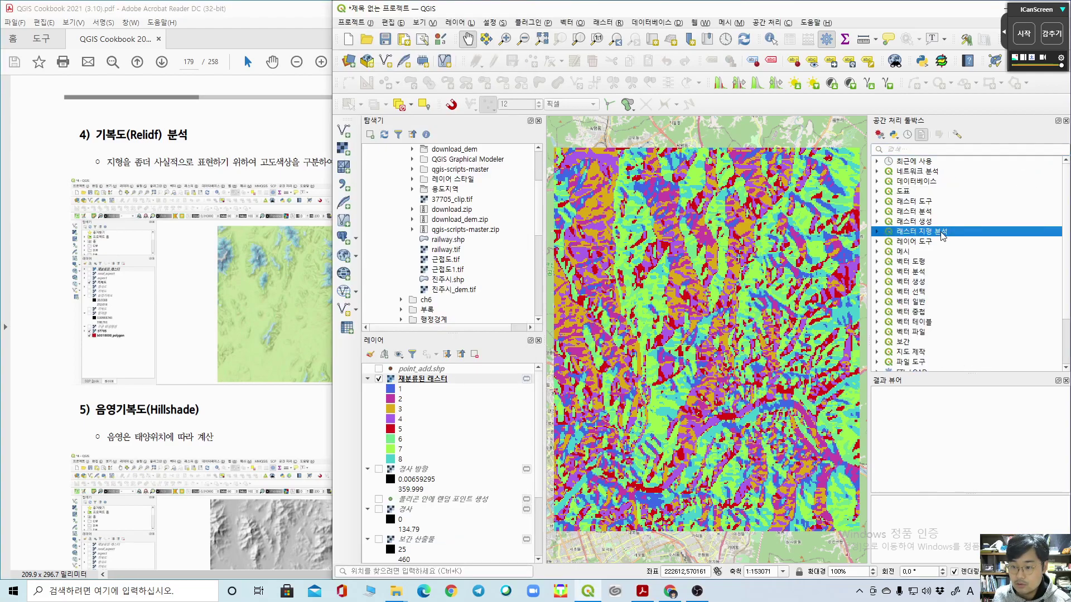
double_click(918, 272)
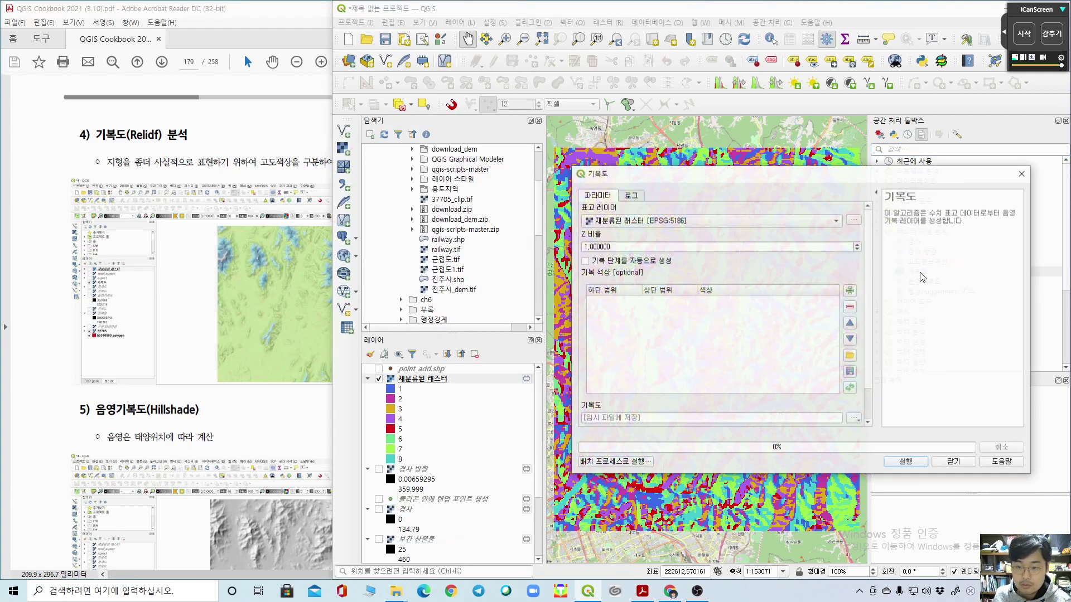
click(650, 220)
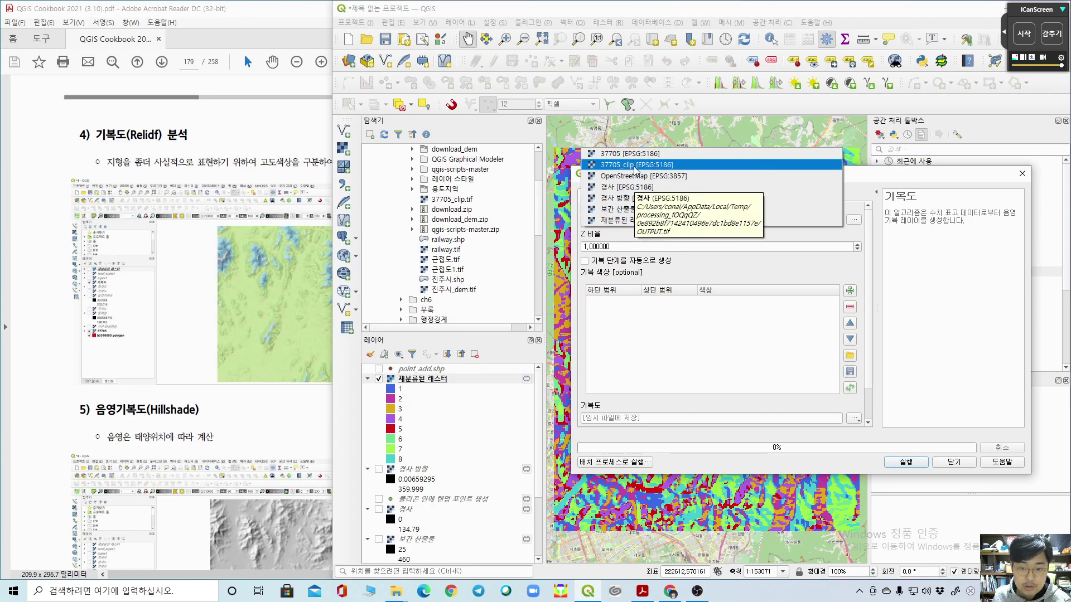
Step: Generate a relief raster (기복도) from the 37705 elevation layer with a Z factor of 1
click(633, 154)
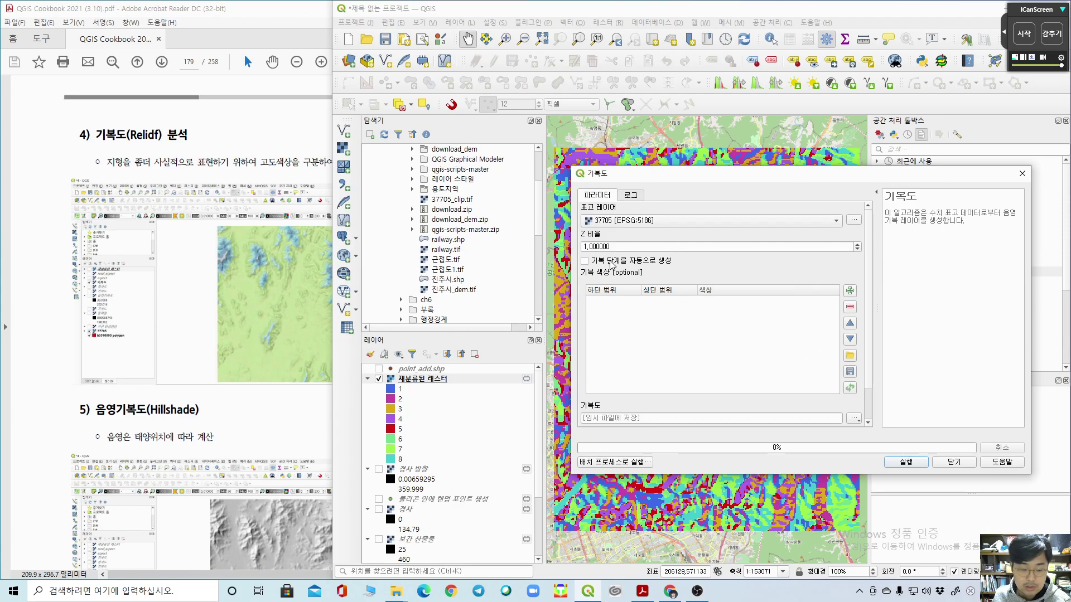
click(902, 462)
click(951, 465)
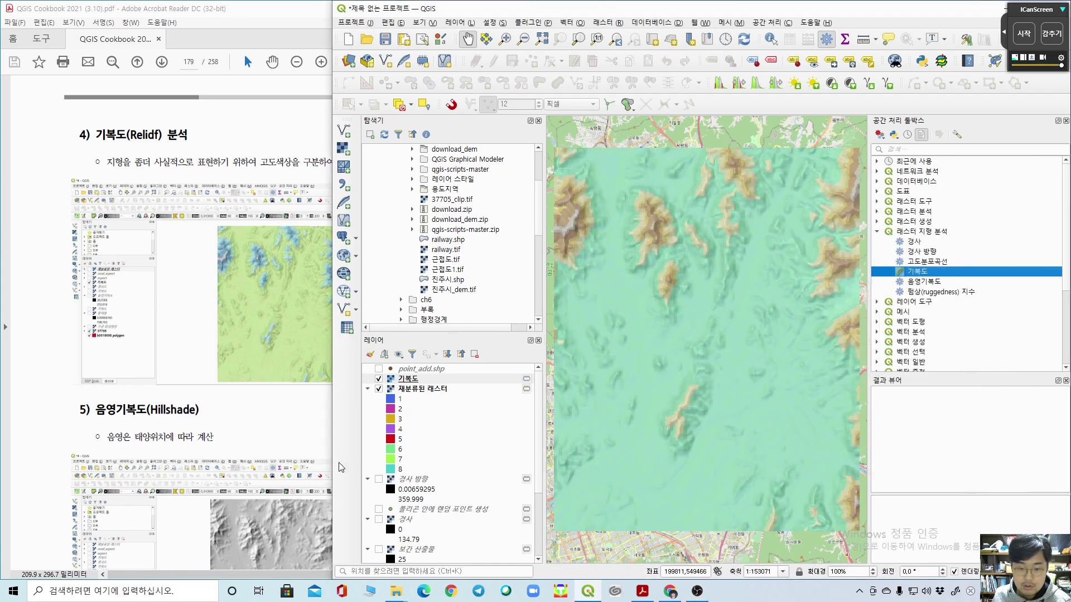
Step: Hide the reclassified raster layer (재분류된 래스터) and collapse its legend to view the relief map alone
click(380, 389)
click(368, 389)
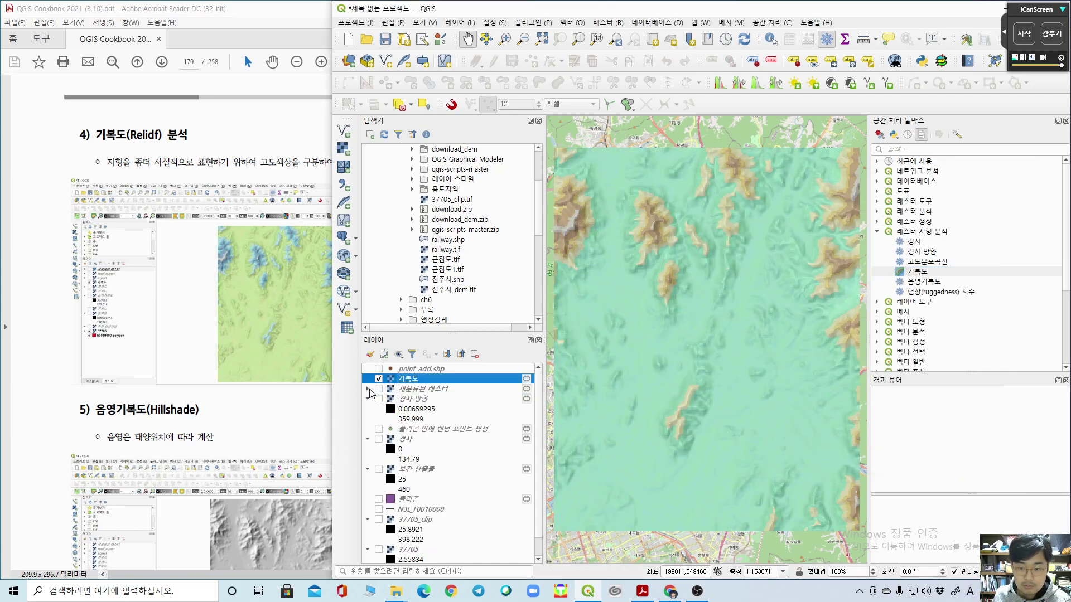
drag(693, 371, 571, 399)
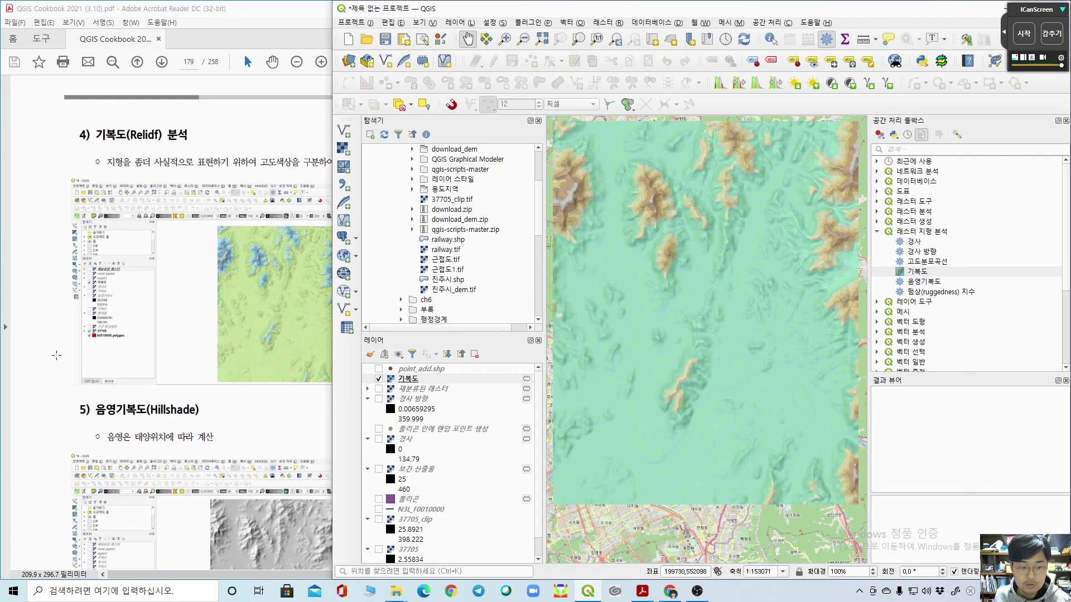
Step: Generate a hillshade (음영기복도) from the 37705 elevation layer, keeping the azimuth at 300 and the vertical angle at 40
scroll(60, 357, down, 5)
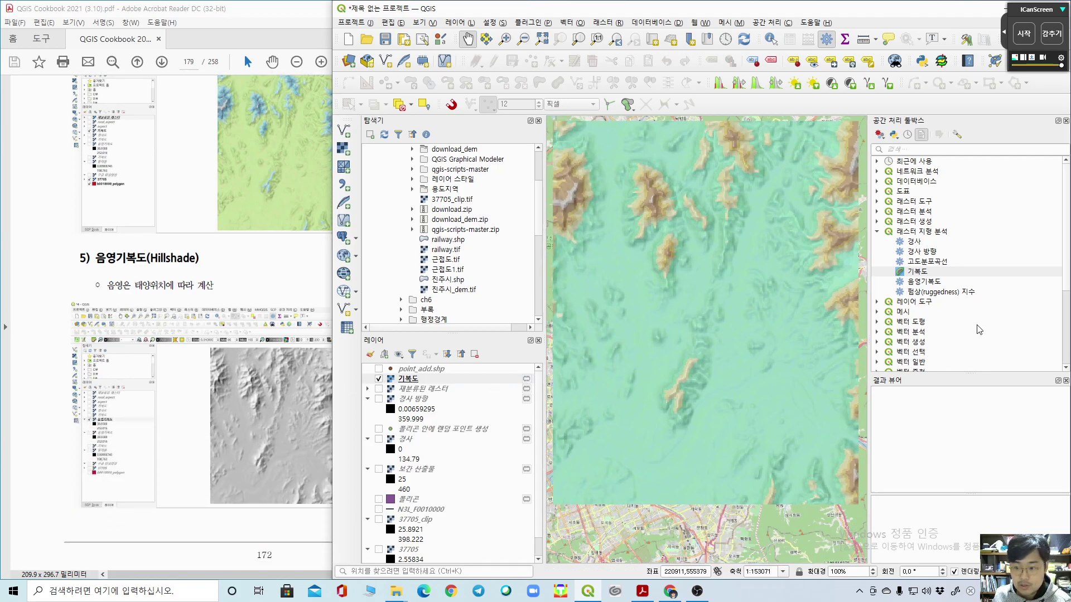
double_click(944, 282)
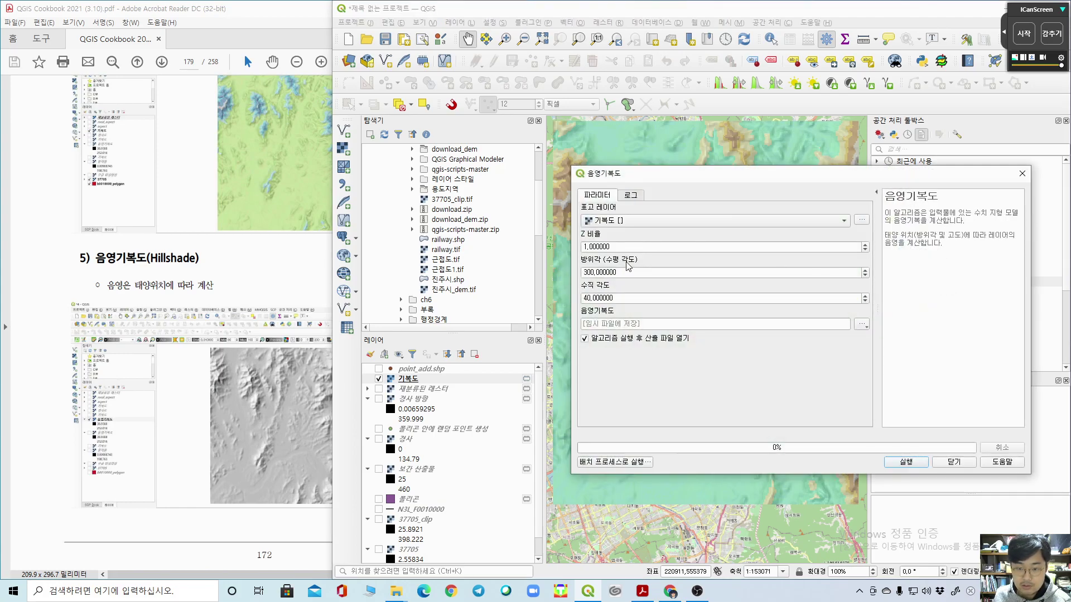
click(633, 299)
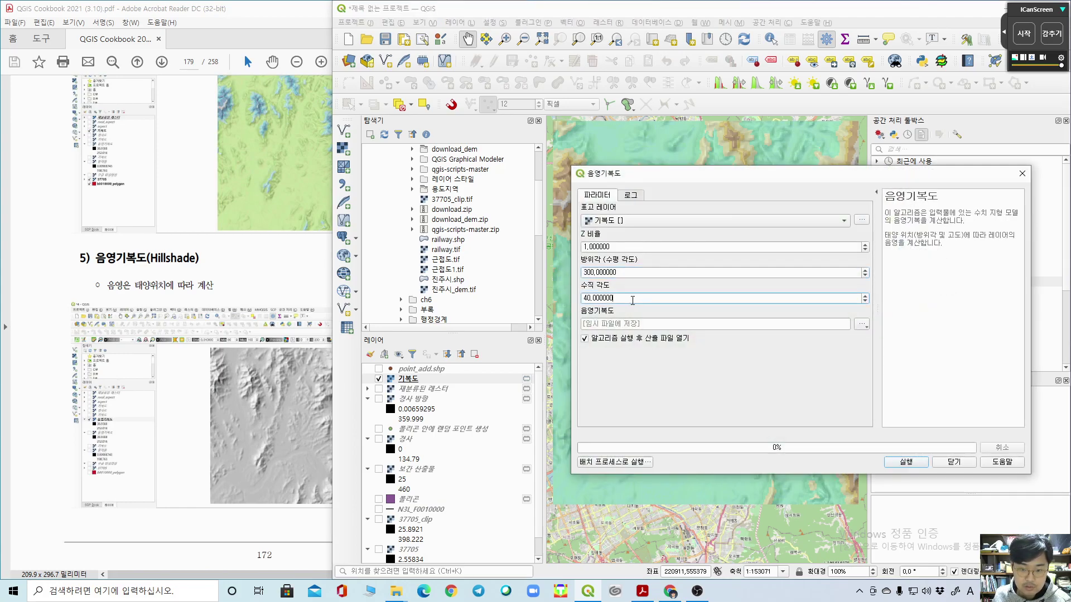
click(679, 224)
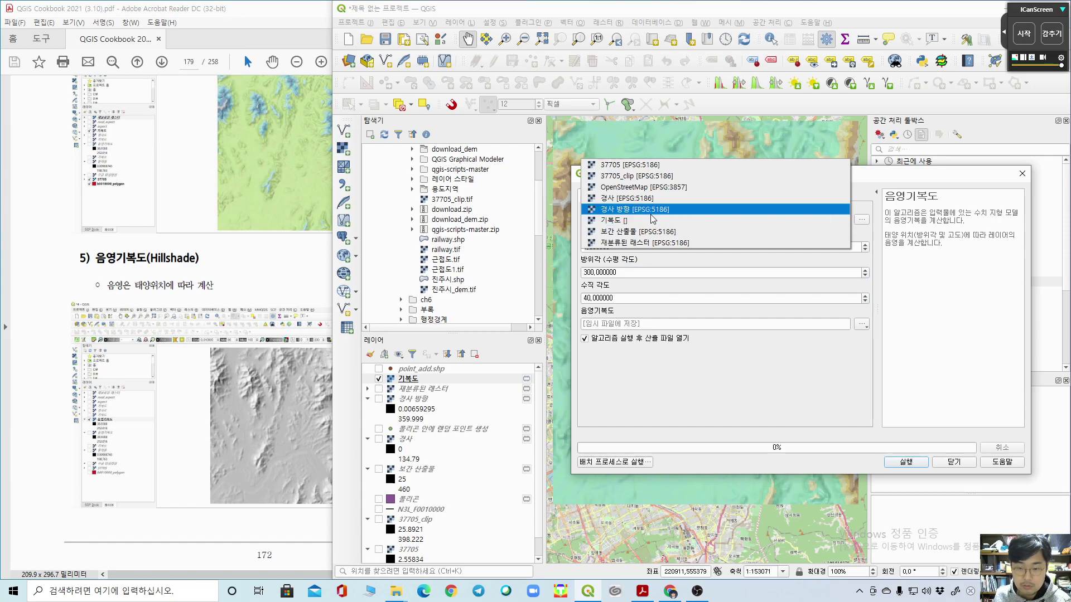
click(656, 165)
click(917, 465)
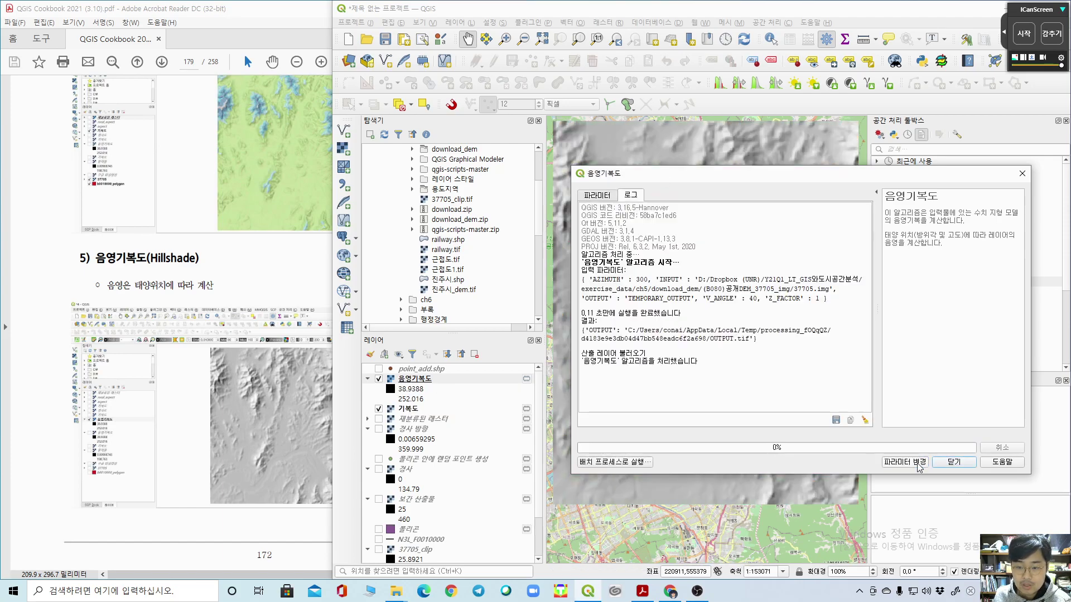
click(955, 462)
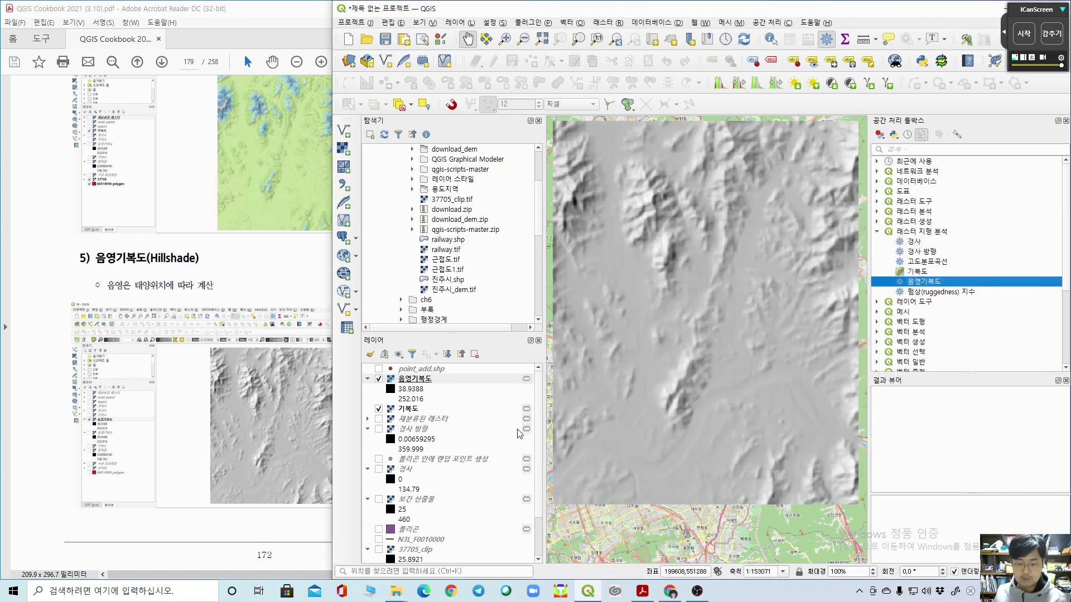
Step: Remove all layers from point_add.shp down through 보간 산출물 from the project
click(431, 369)
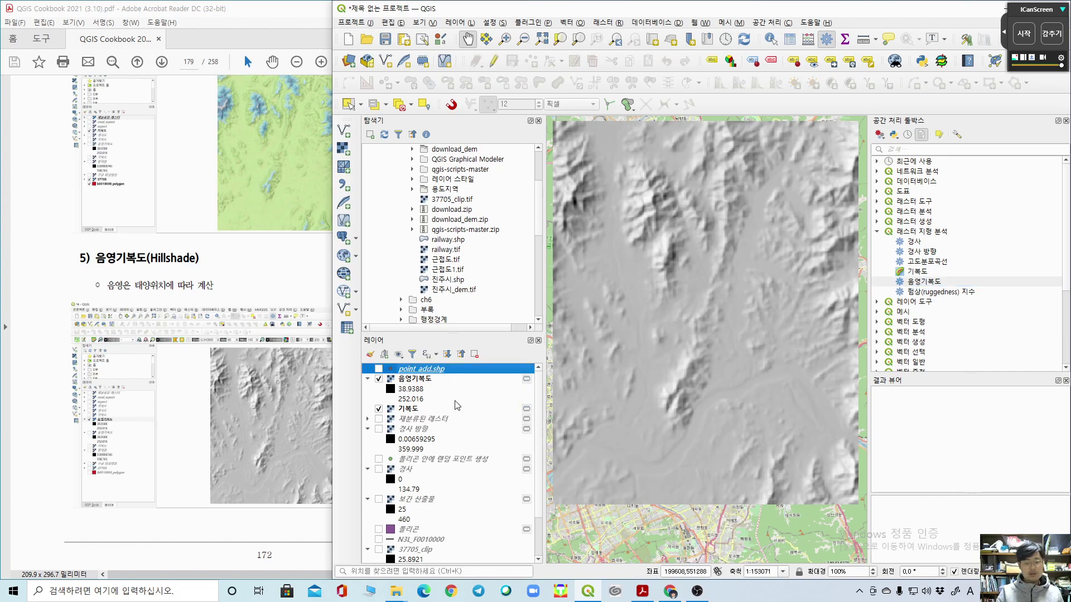
scroll(457, 405, down, 2)
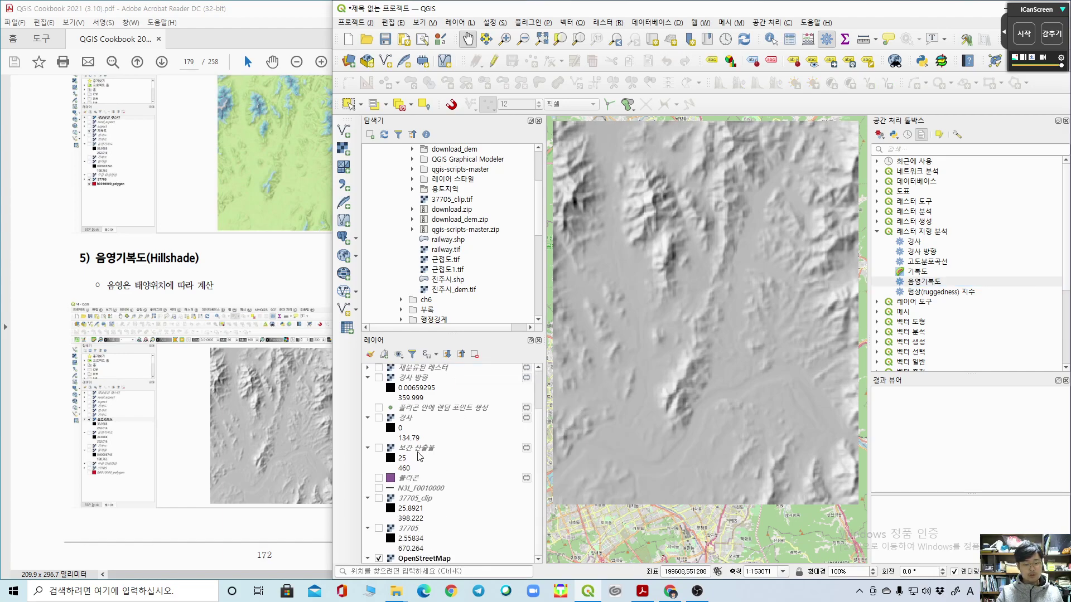
scroll(423, 456, up, 1)
shift+click(422, 477)
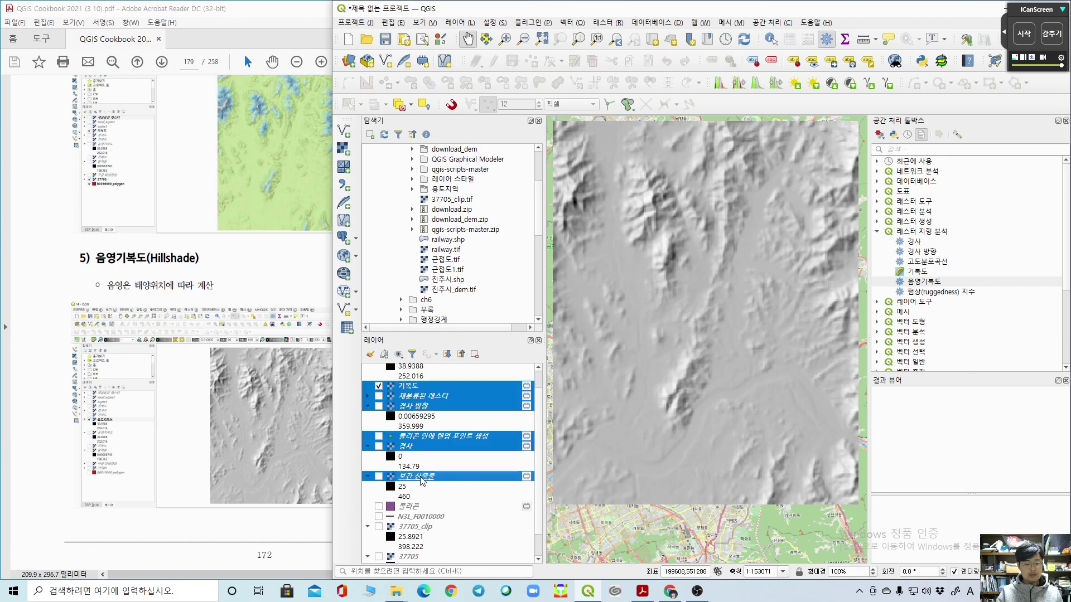
right_click(422, 479)
click(454, 348)
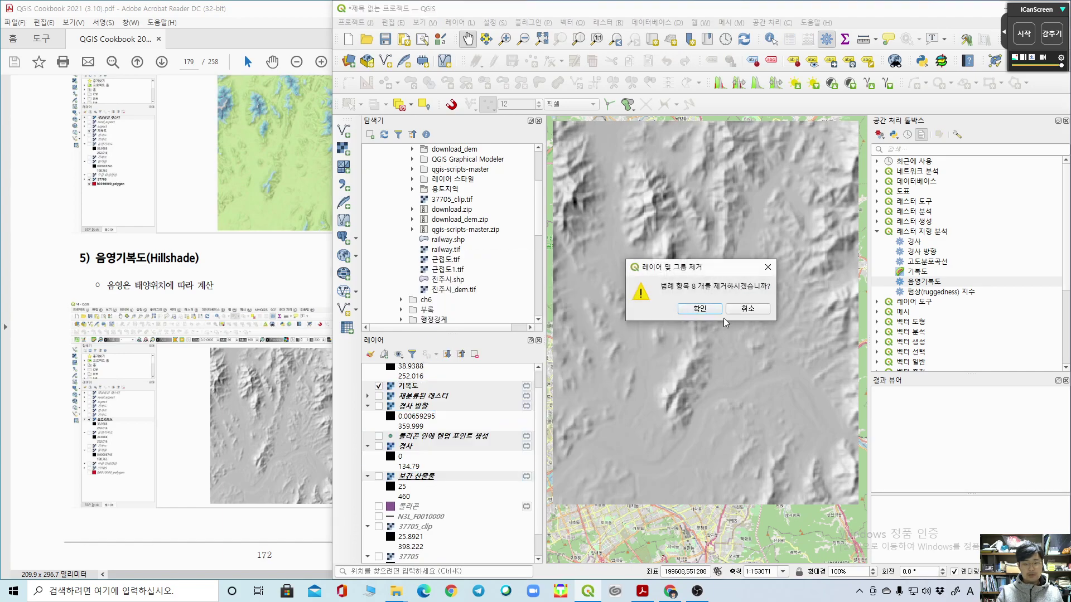
click(701, 312)
Step: Calculate the ruggedness index (험상 지수) from the 37705 elevation layer as a temporary raster
click(52, 278)
scroll(52, 277, down, 10)
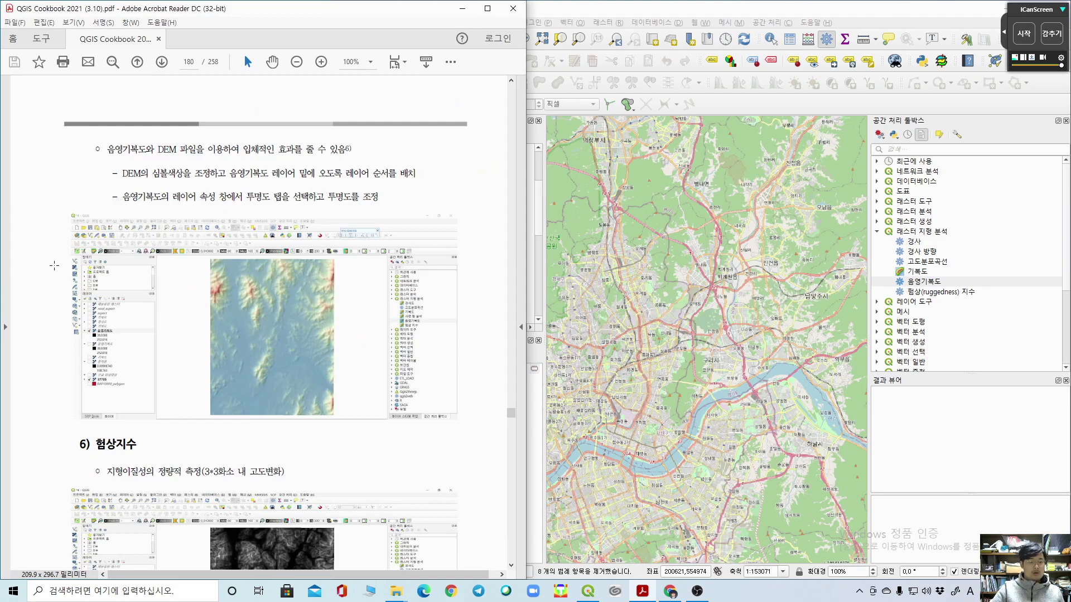
scroll(63, 274, down, 1)
scroll(63, 273, down, 5)
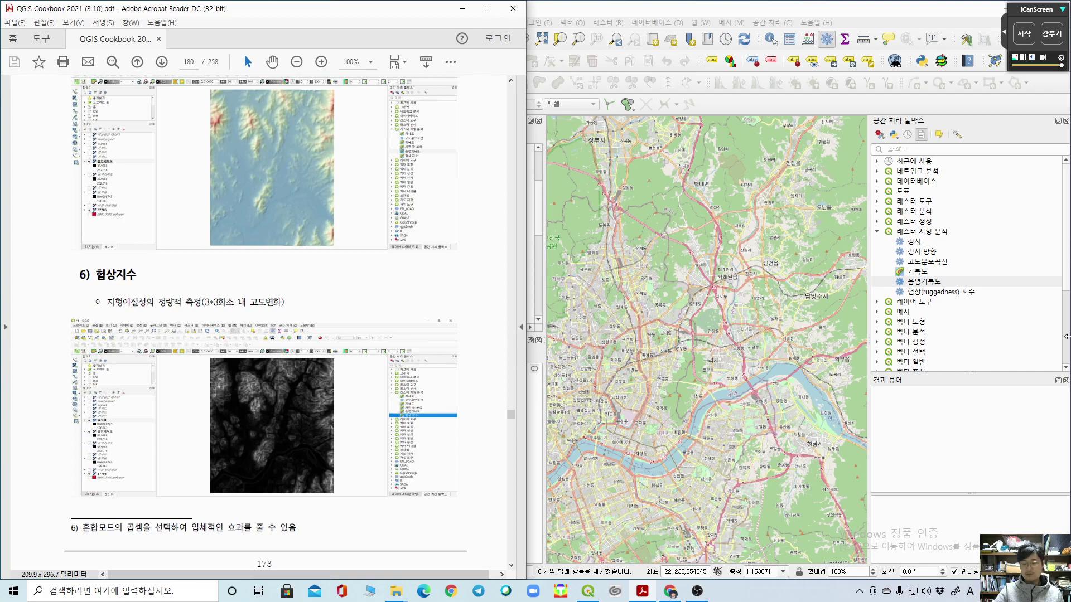
double_click(941, 291)
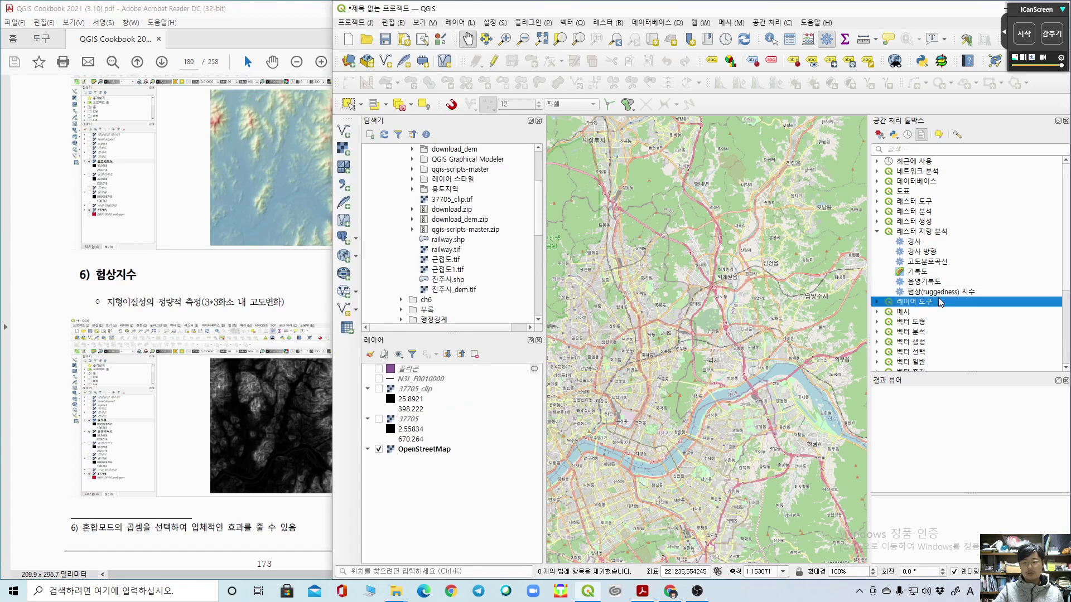
click(845, 223)
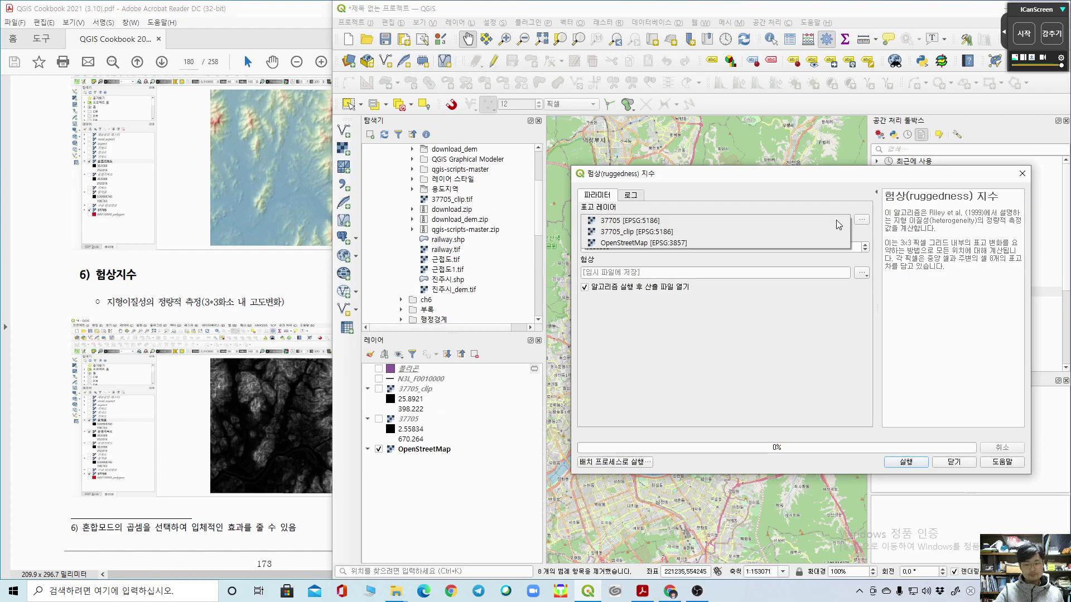
click(759, 217)
click(741, 221)
click(656, 224)
click(910, 463)
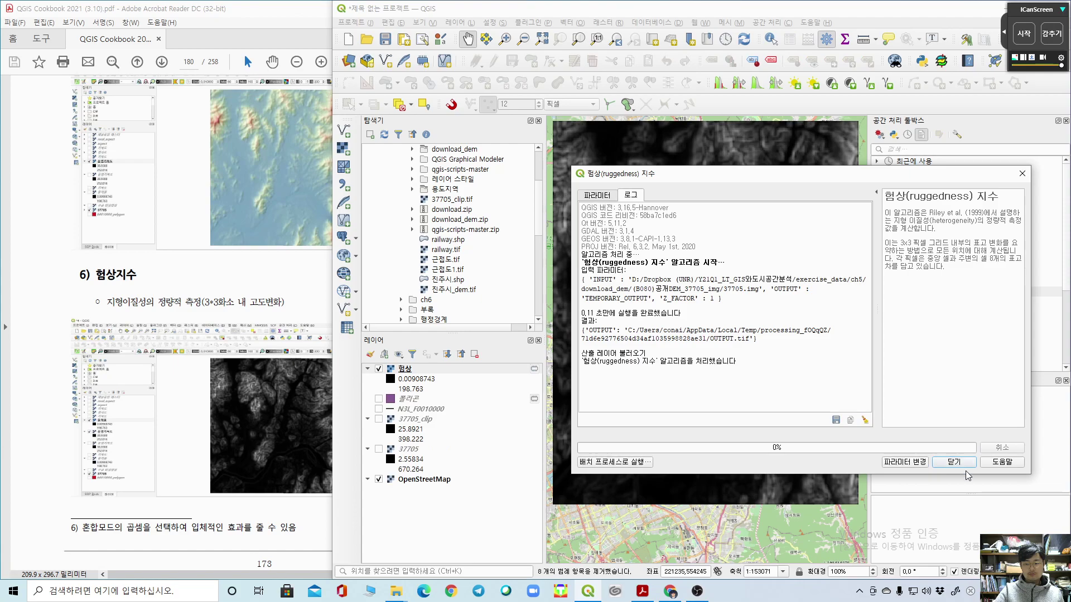
click(955, 462)
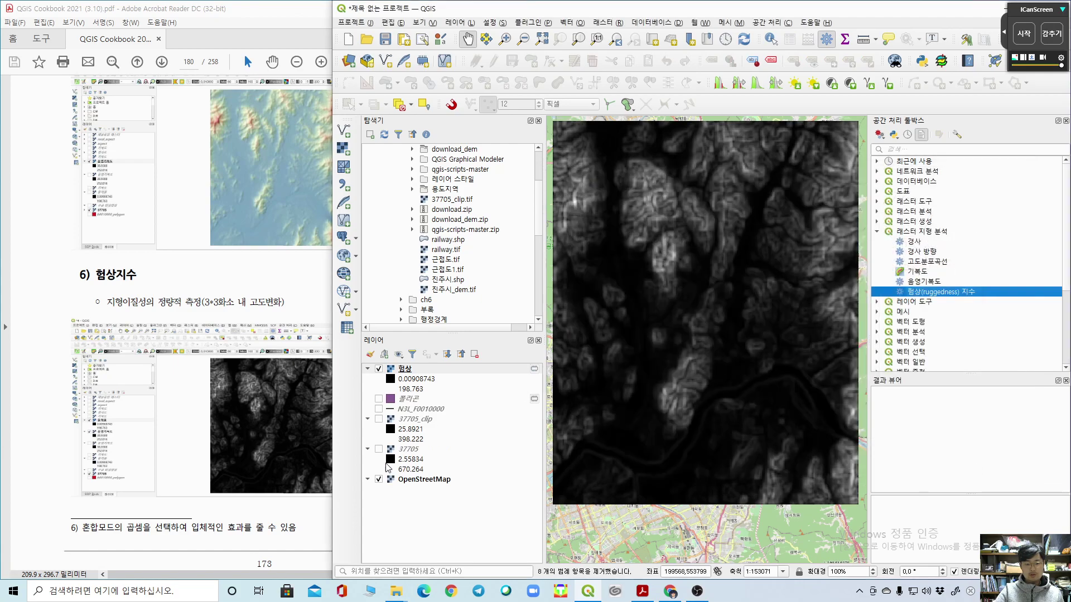
Step: Compare the ruggedness layer (험상) with the base map, and remove that layer from the project
click(379, 369)
click(380, 369)
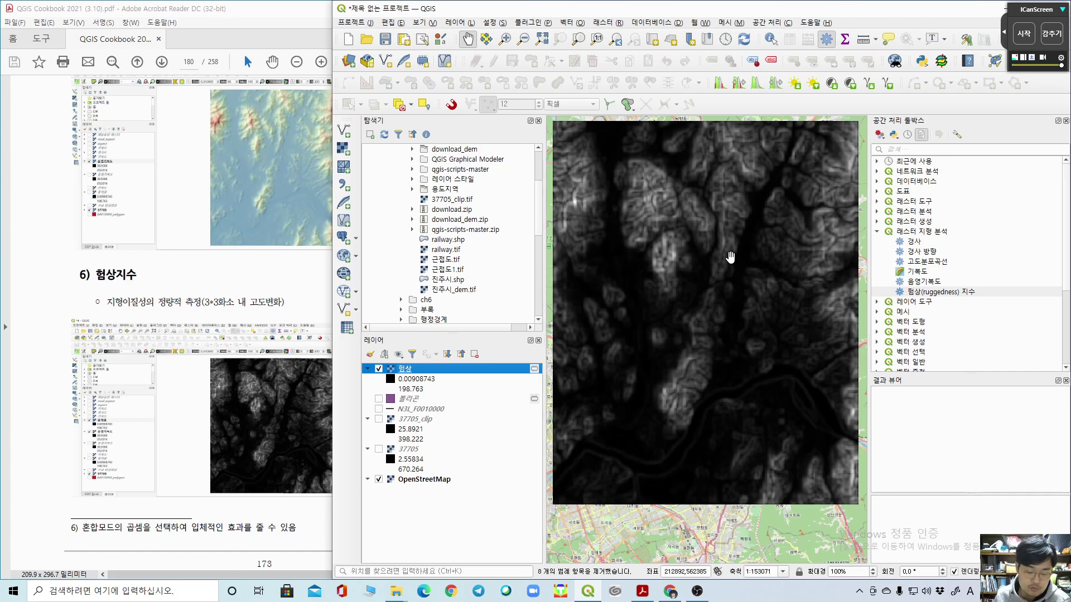
right_click(401, 369)
click(441, 462)
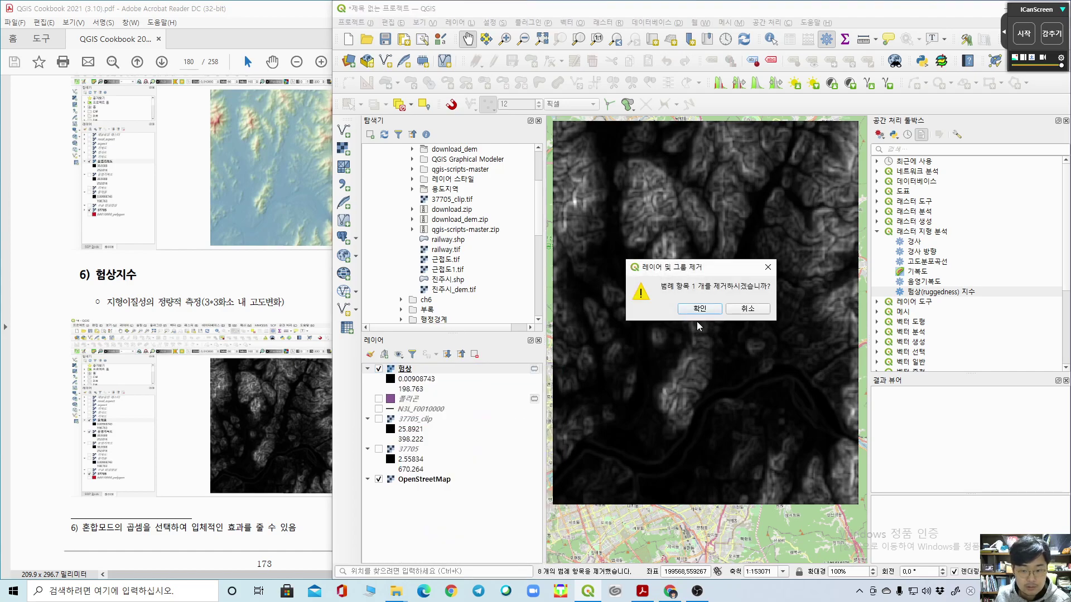
click(697, 332)
Step: Read the QGIS Cookbook PDF's sections on clipping by mask layer and suitability analysis, including the elevation and slope criteria for 진주시
click(17, 254)
scroll(31, 260, down, 3)
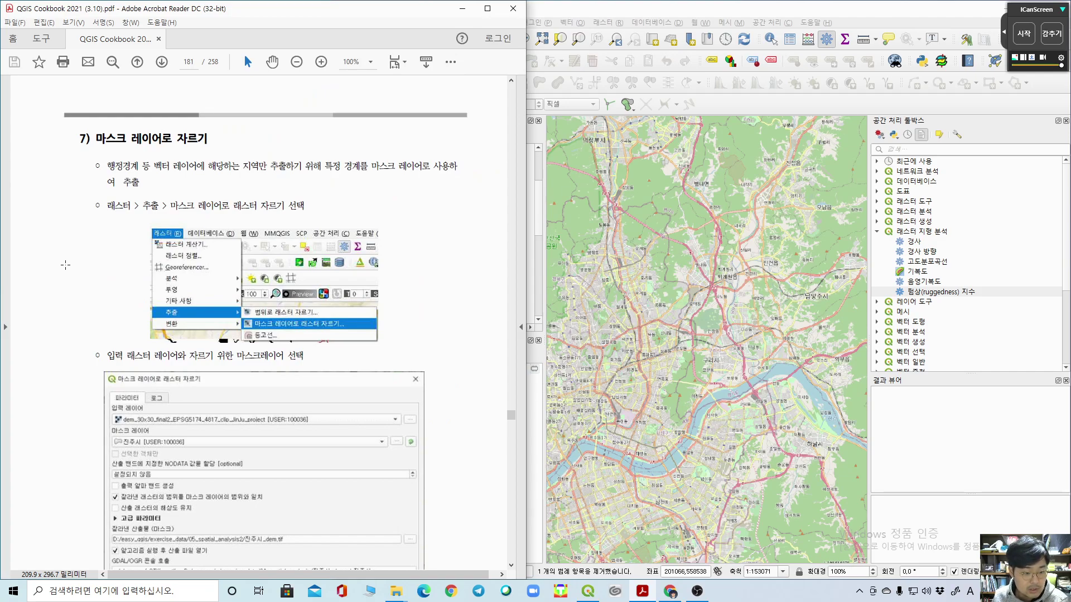
scroll(65, 266, down, 10)
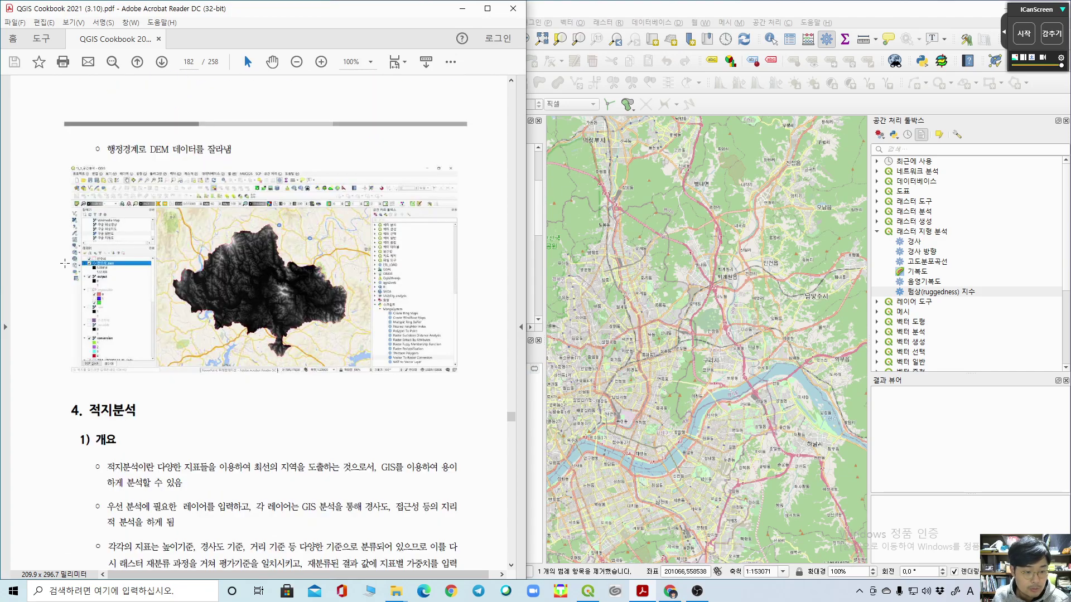
scroll(66, 263, down, 5)
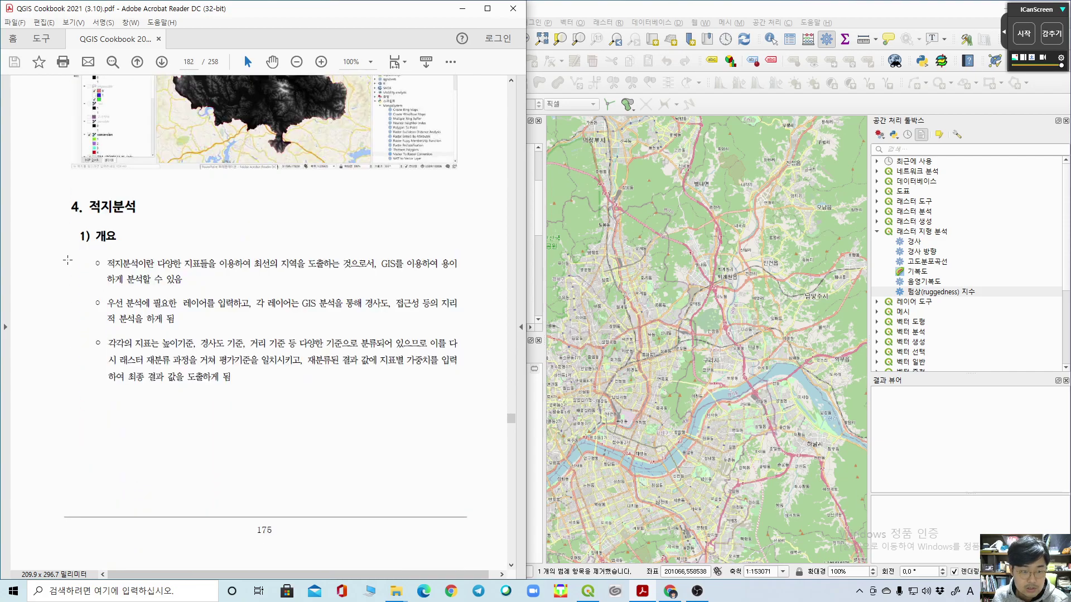
scroll(68, 260, down, 10)
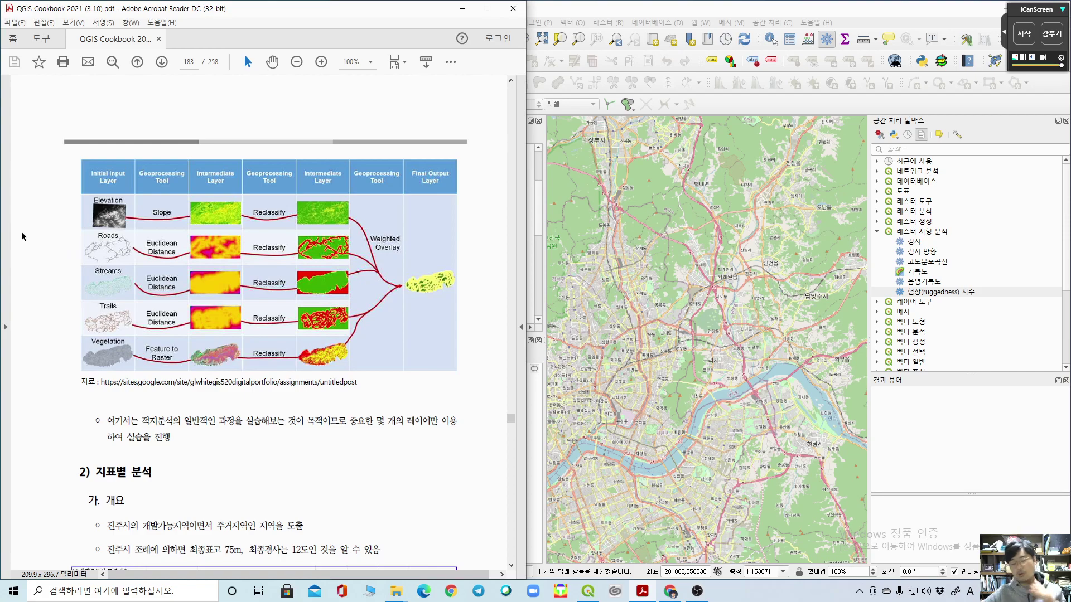
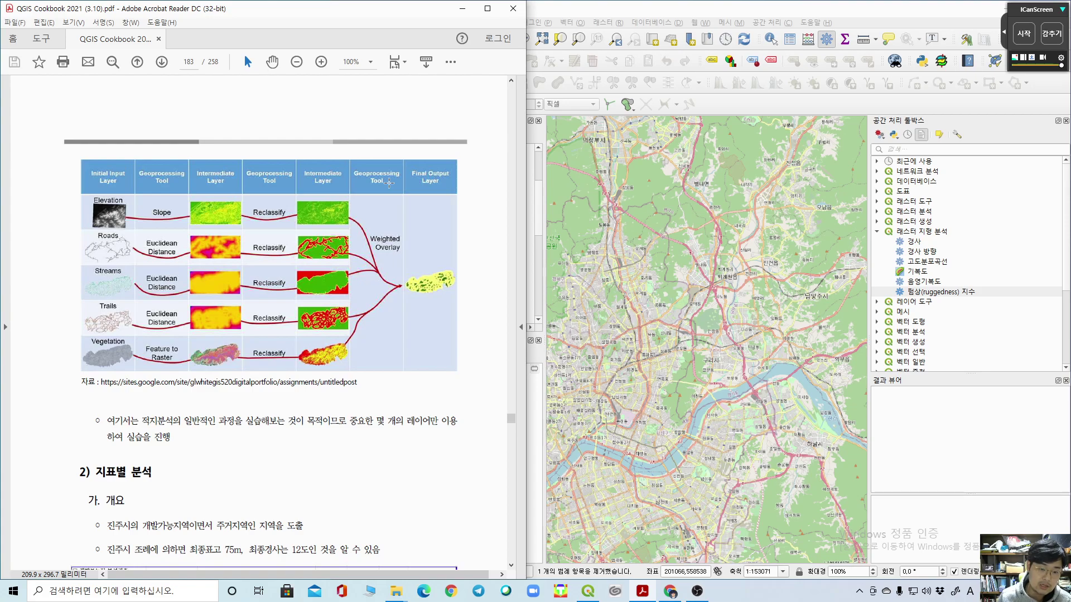
scroll(30, 436, down, 5)
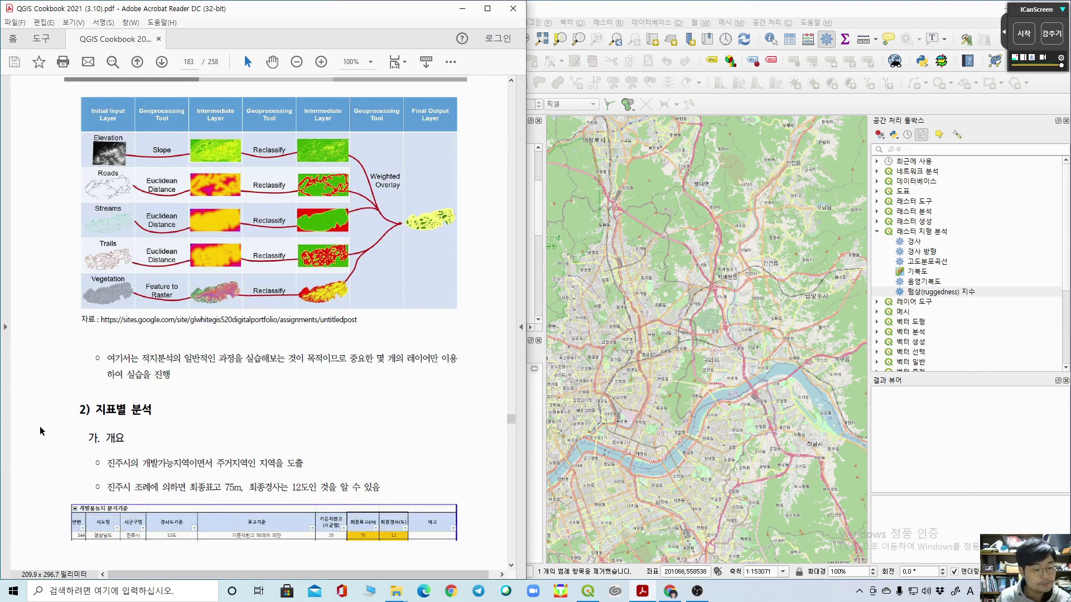
scroll(43, 428, down, 1)
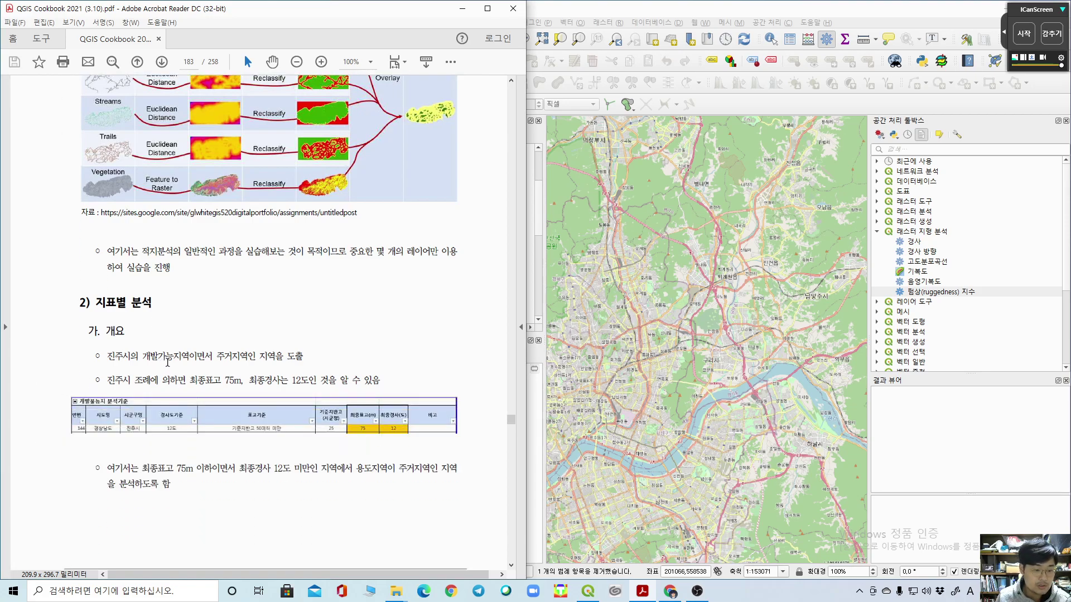
mouse_move(216, 357)
mouse_down()
mouse_move(303, 357)
mouse_move(292, 360)
mouse_up()
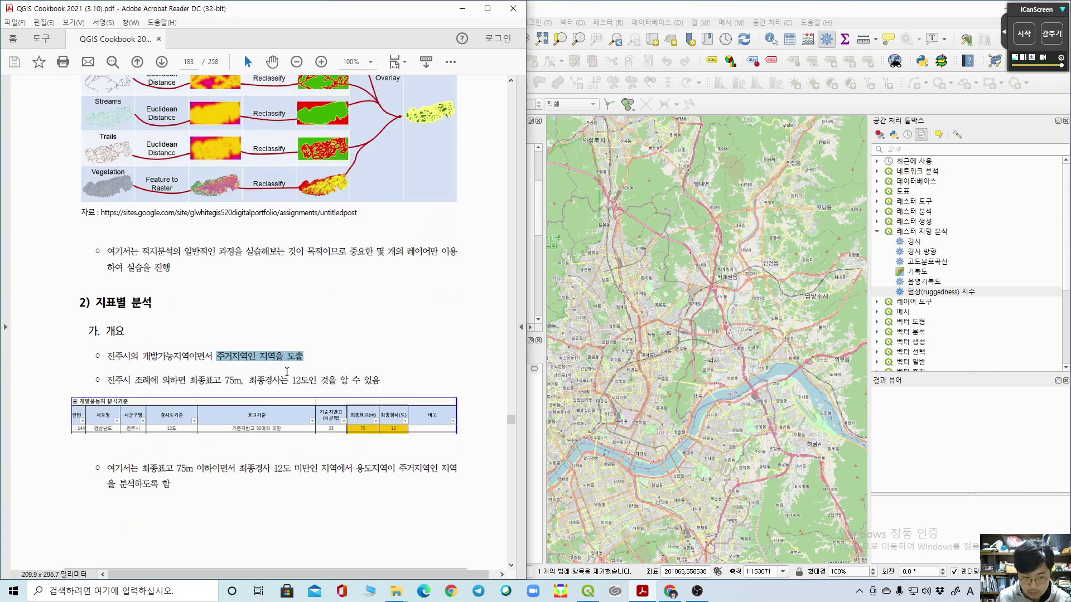
click(287, 372)
drag(104, 381, 362, 380)
key(ctrl+a)
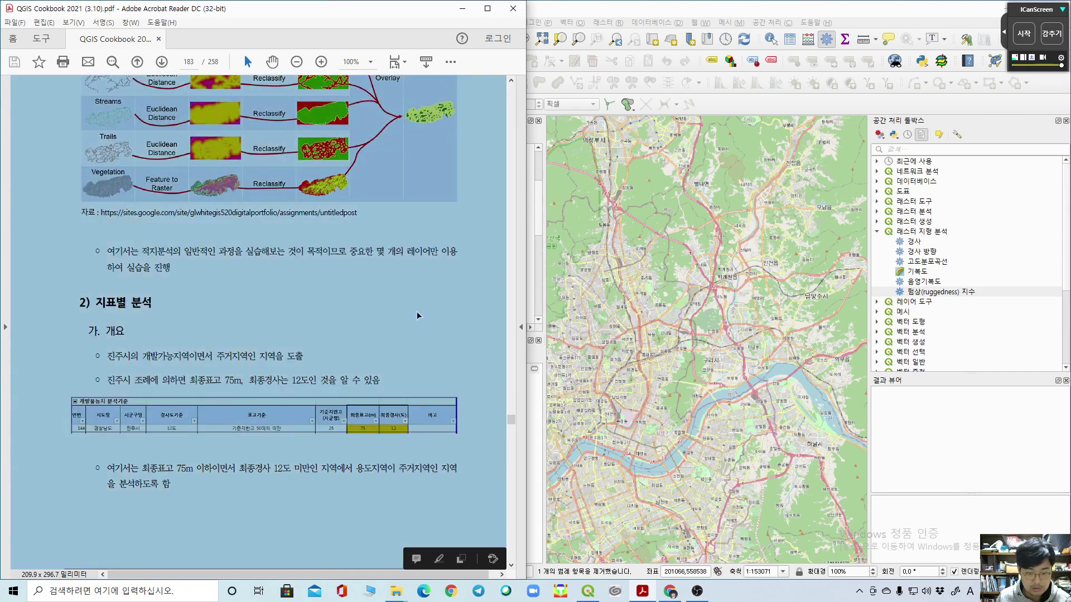
Step: Switch to QGIS, add 진주시_dem.tif to the project and zoom the map to that layer's extent
click(792, 4)
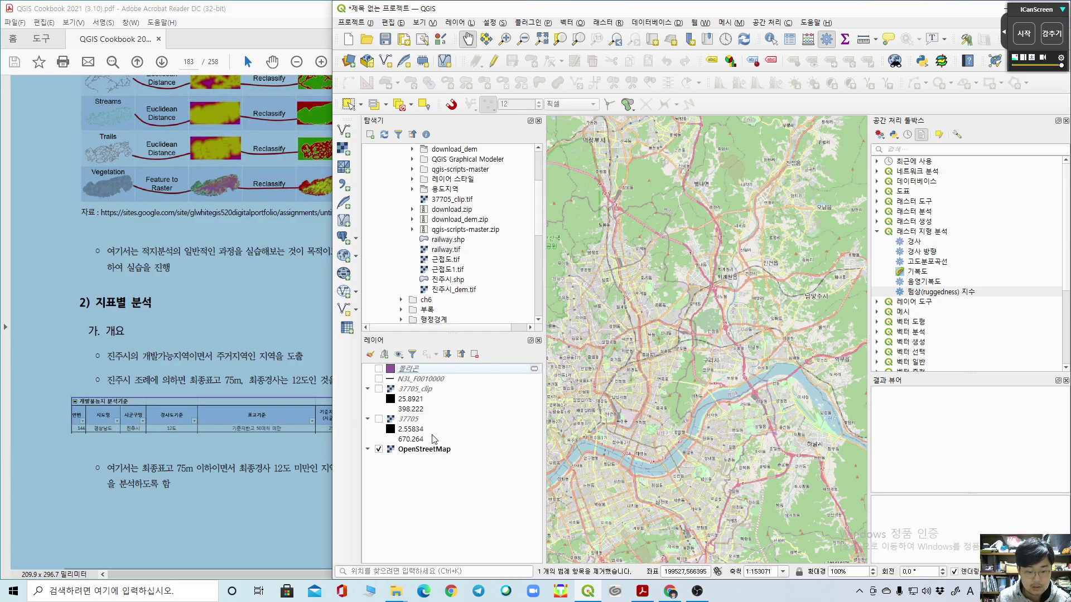
click(455, 290)
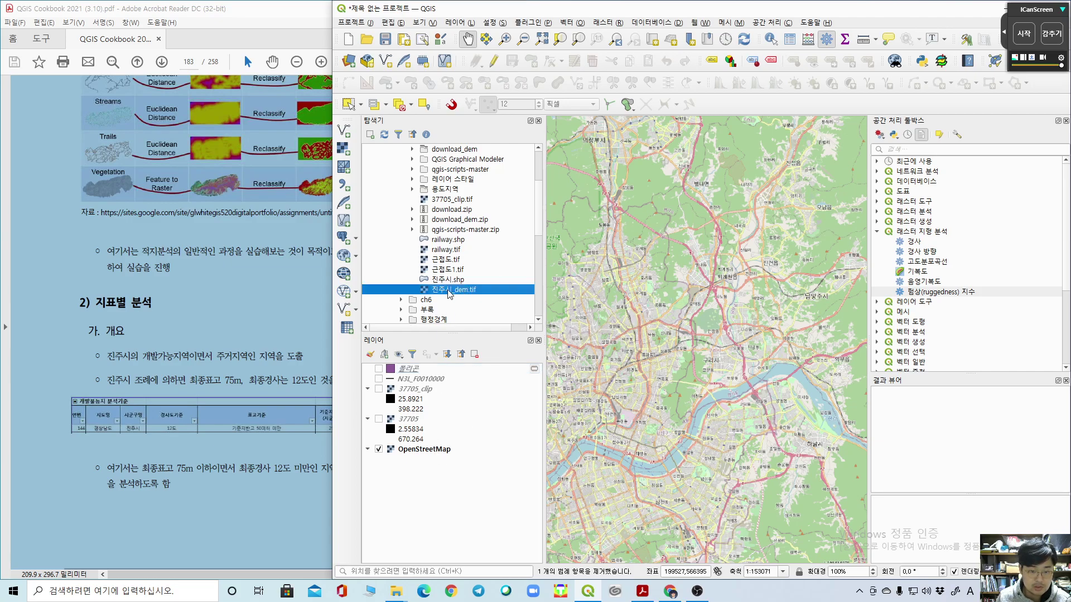
right_click(432, 369)
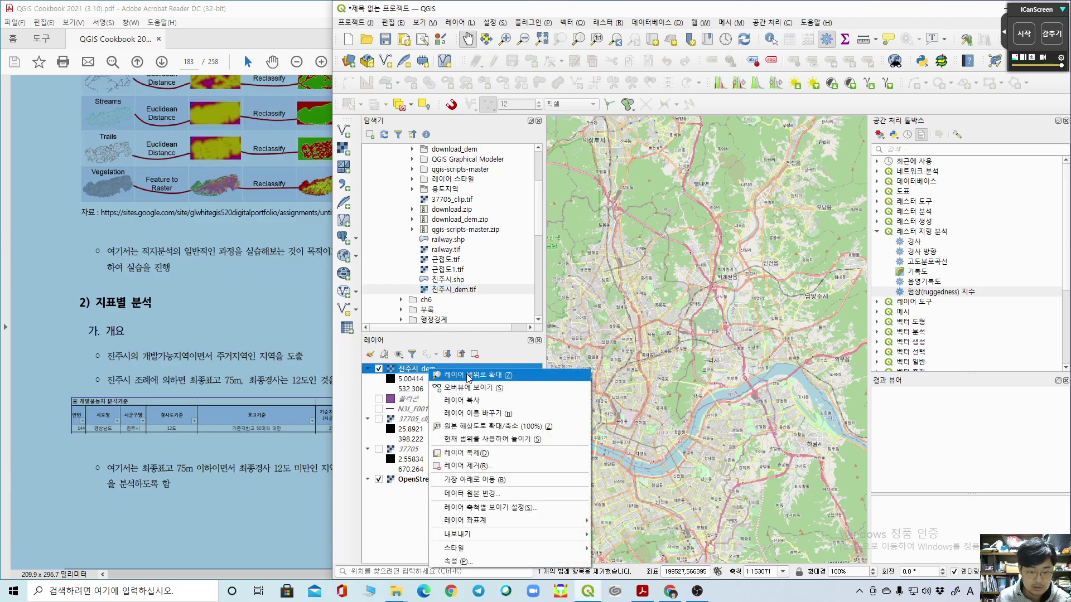
click(468, 377)
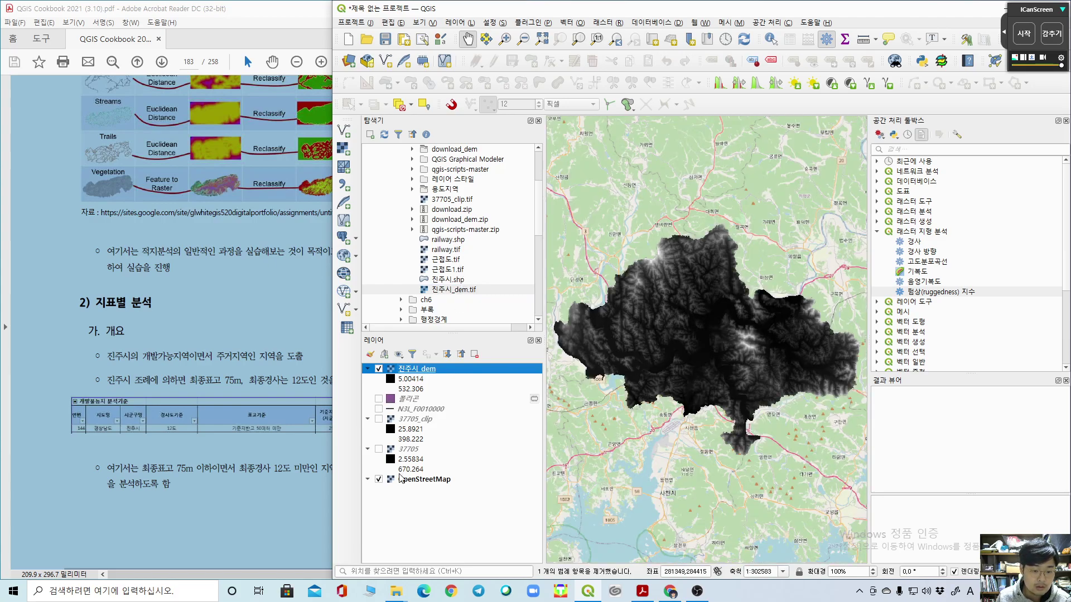
Step: Read the QGIS Cookbook PDF's 진주시 criteria of final elevation 75 m or less and final slope under 12 degrees within residential zones
click(112, 477)
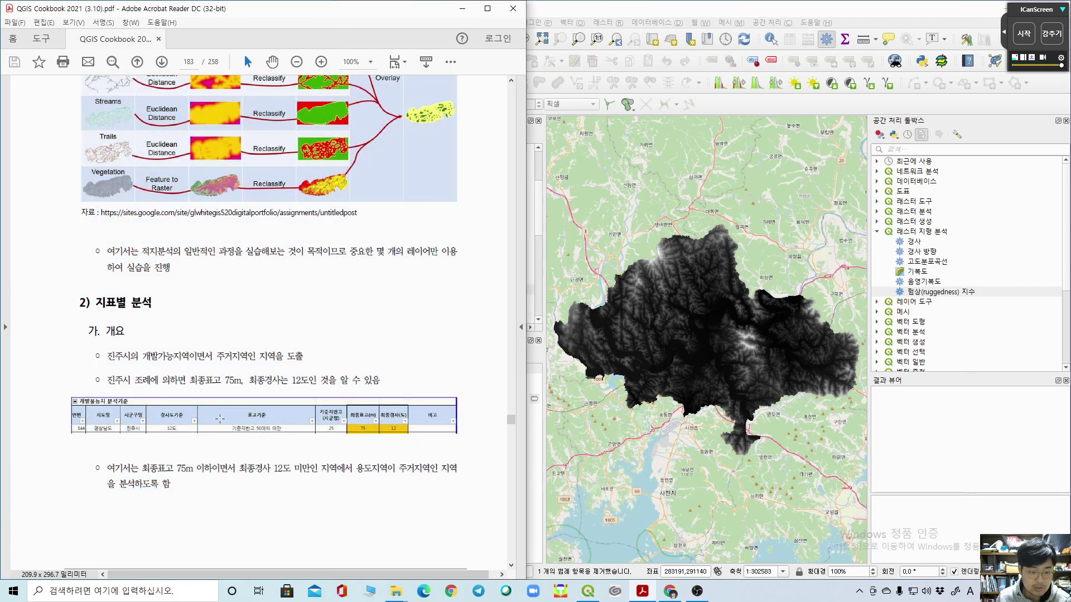
drag(254, 383, 346, 383)
click(179, 518)
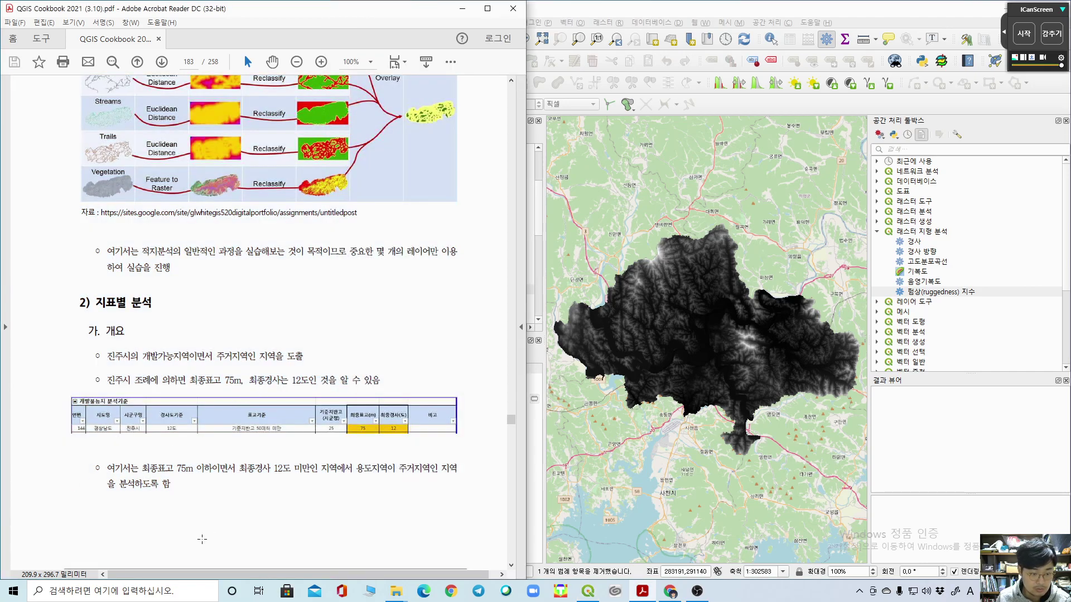
click(138, 480)
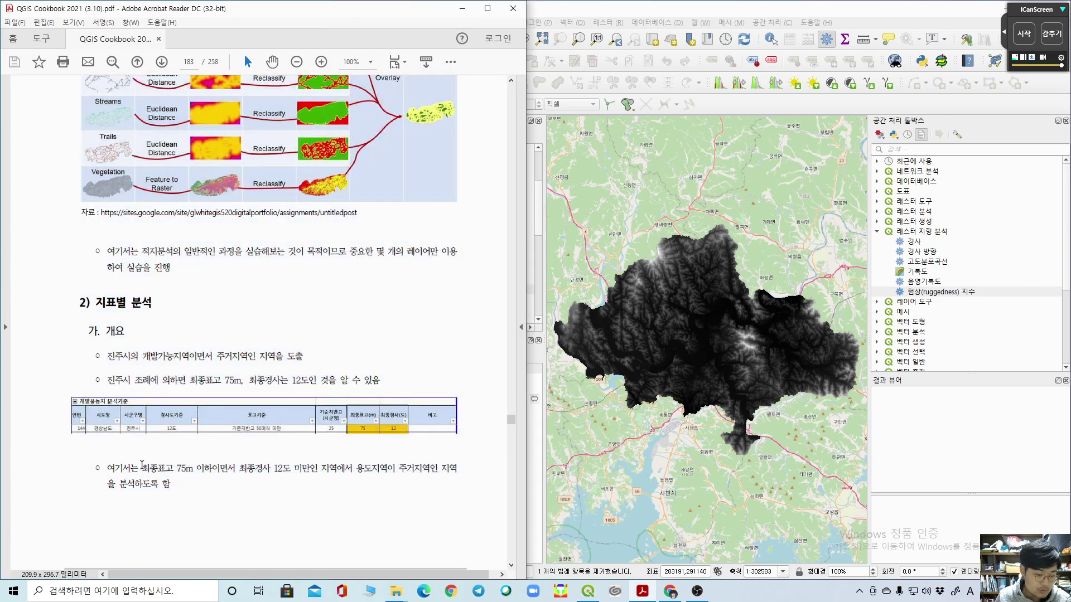
drag(141, 469, 351, 470)
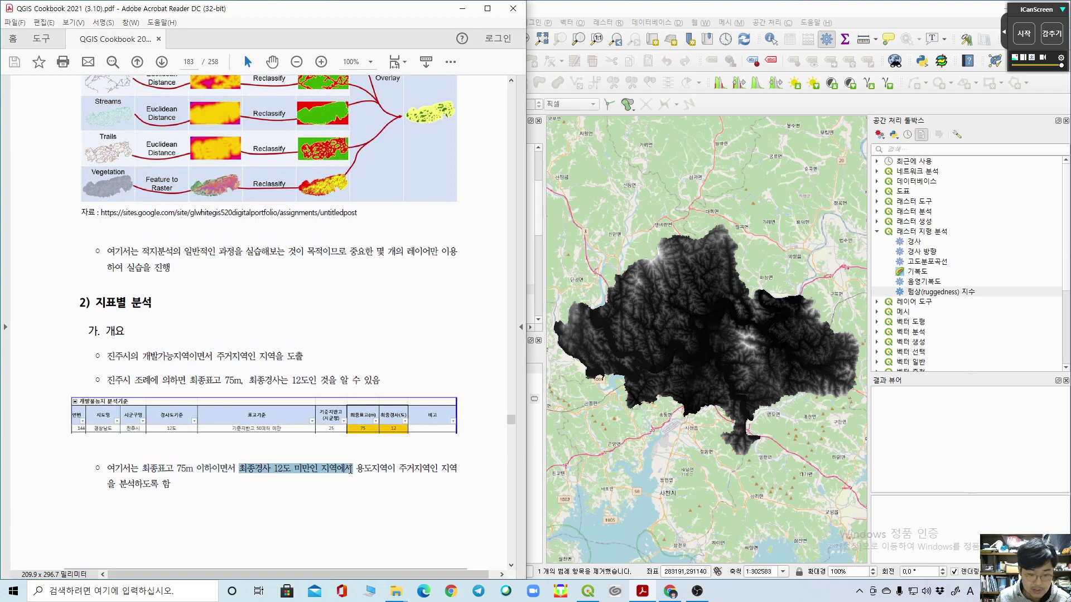
click(334, 497)
click(294, 453)
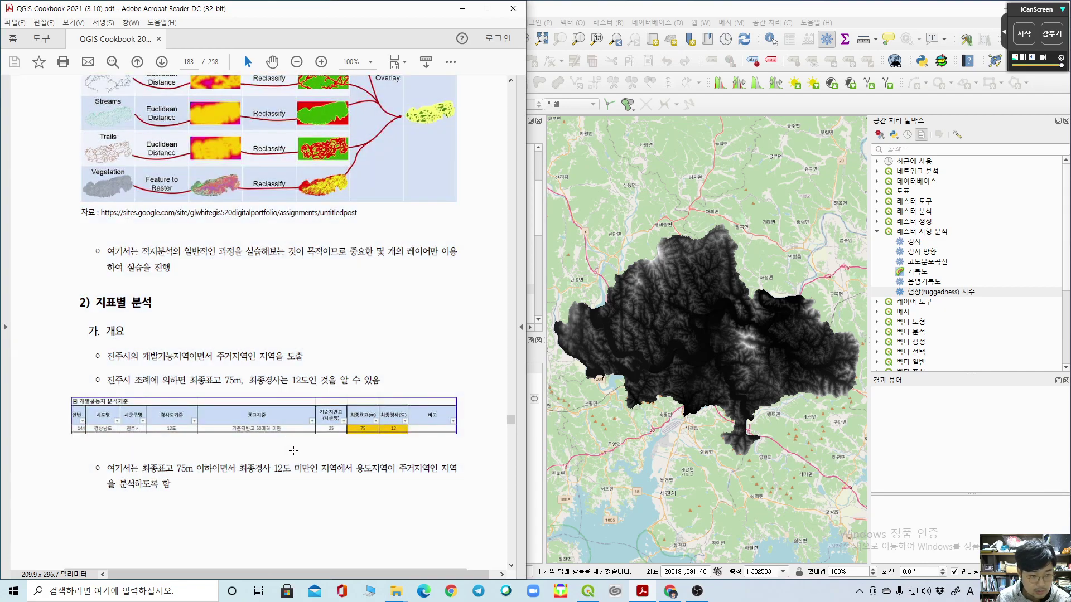
Step: Read the cookbook's section on converting 진주시 zoning vector data to raster, including the numeric codes 1 to 4 for UQA1 to UQA4
scroll(429, 461, down, 10)
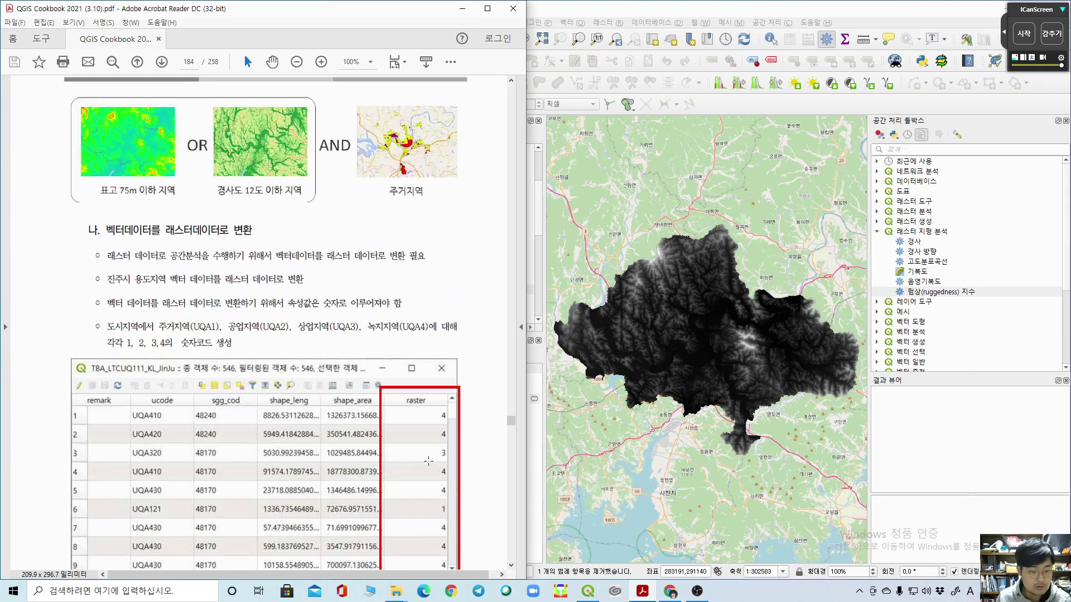
scroll(320, 338, down, 2)
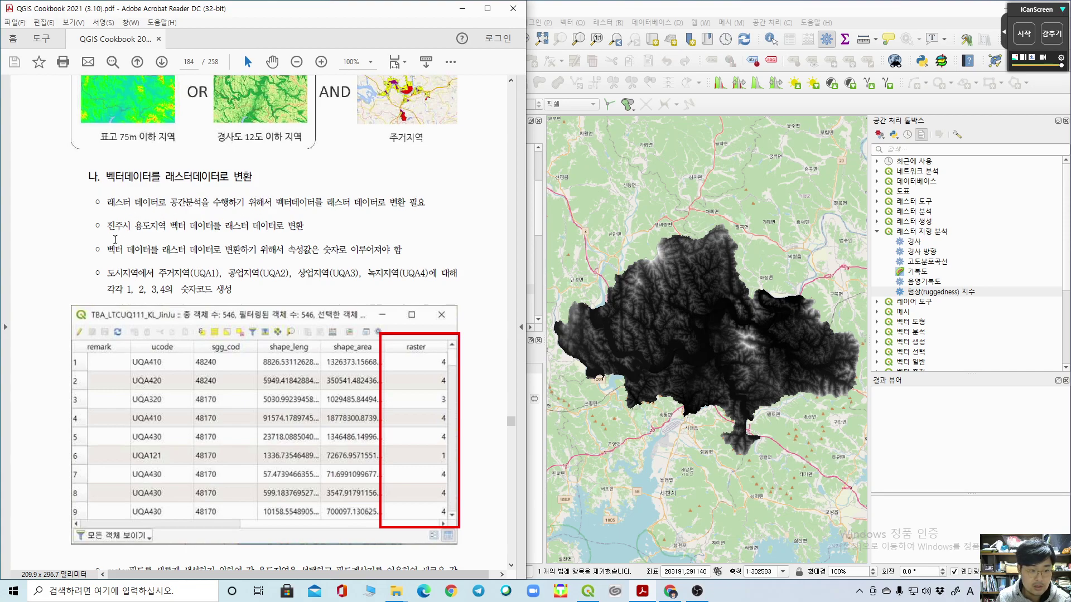
drag(108, 226, 261, 297)
click(219, 288)
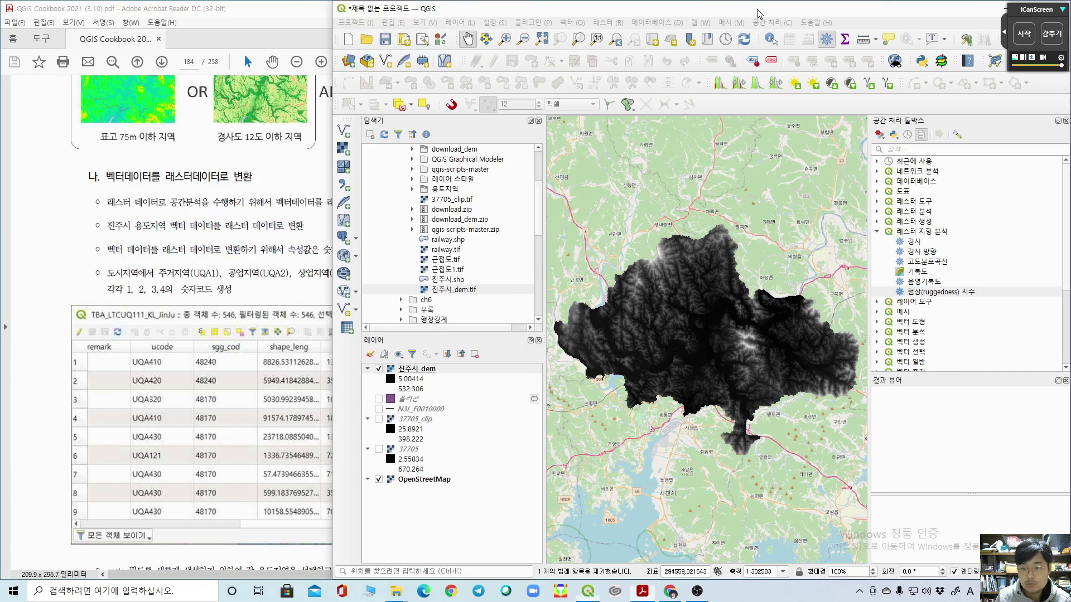
click(759, 6)
click(296, 489)
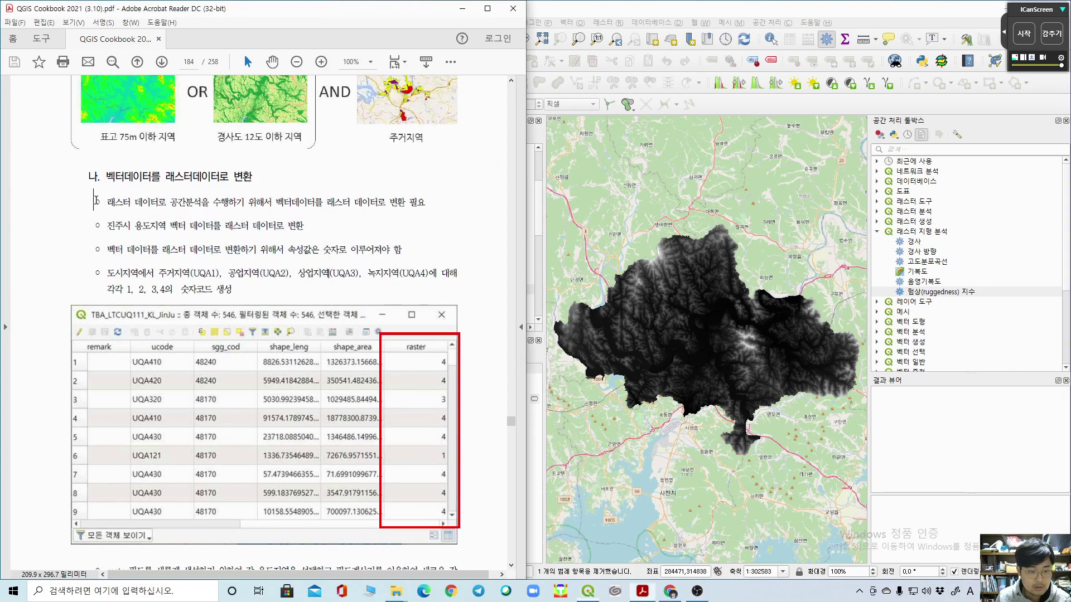
scroll(493, 201, up, 2)
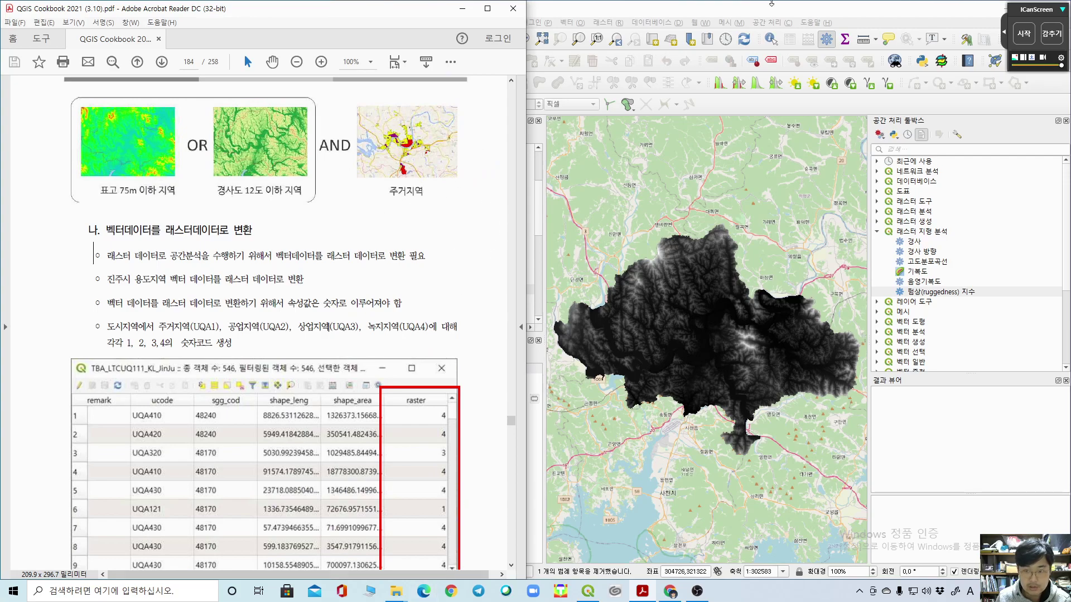
key(alt+Tab)
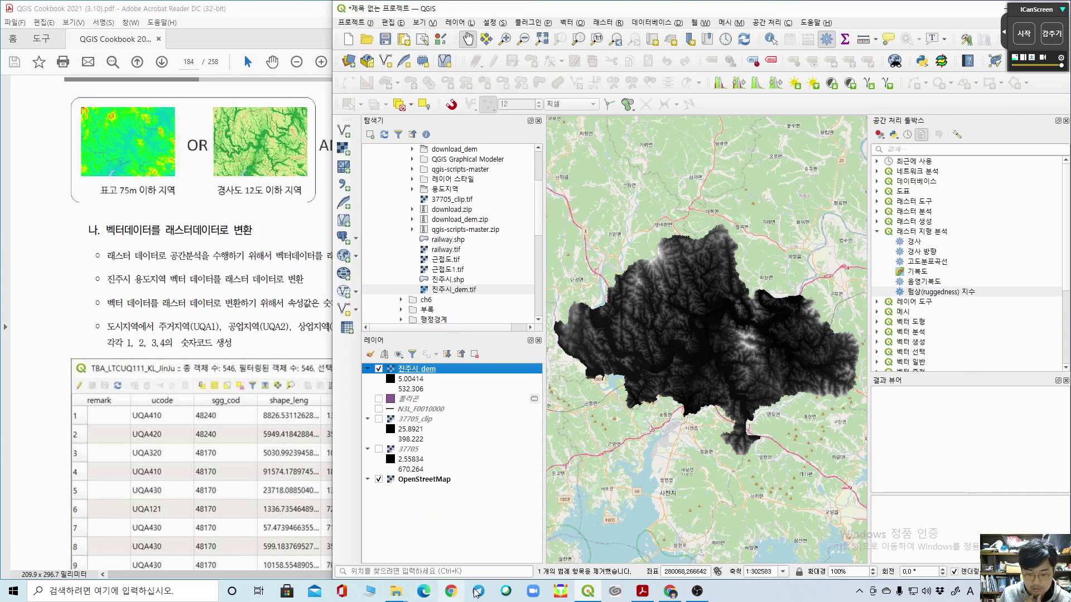
Step: Switch to Chrome and examine the 용도지역지구정보 page on the 국가공간정보포털 site
click(667, 591)
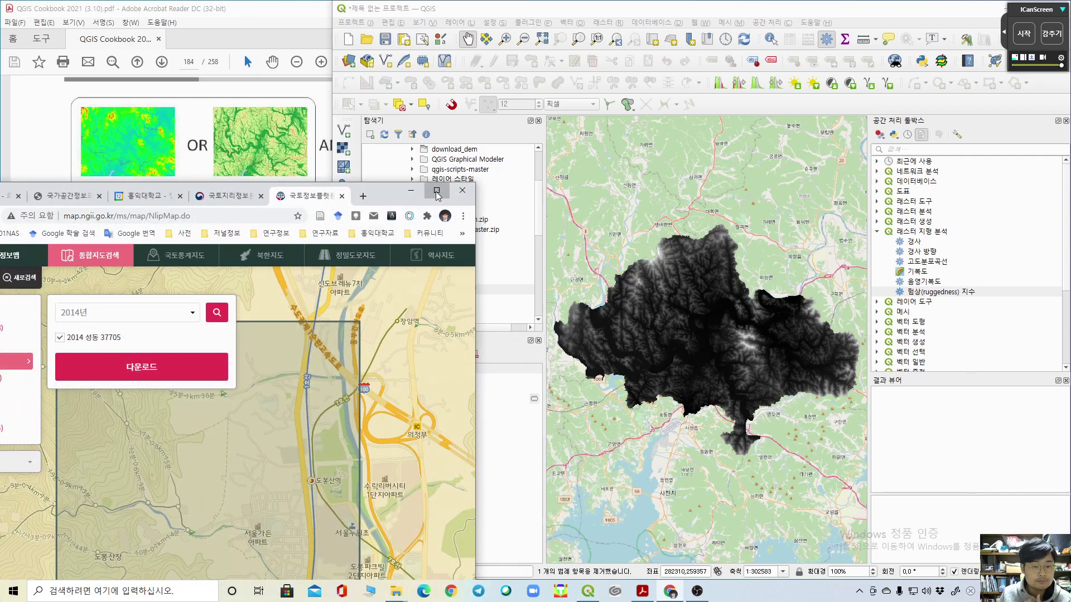
click(437, 190)
click(179, 7)
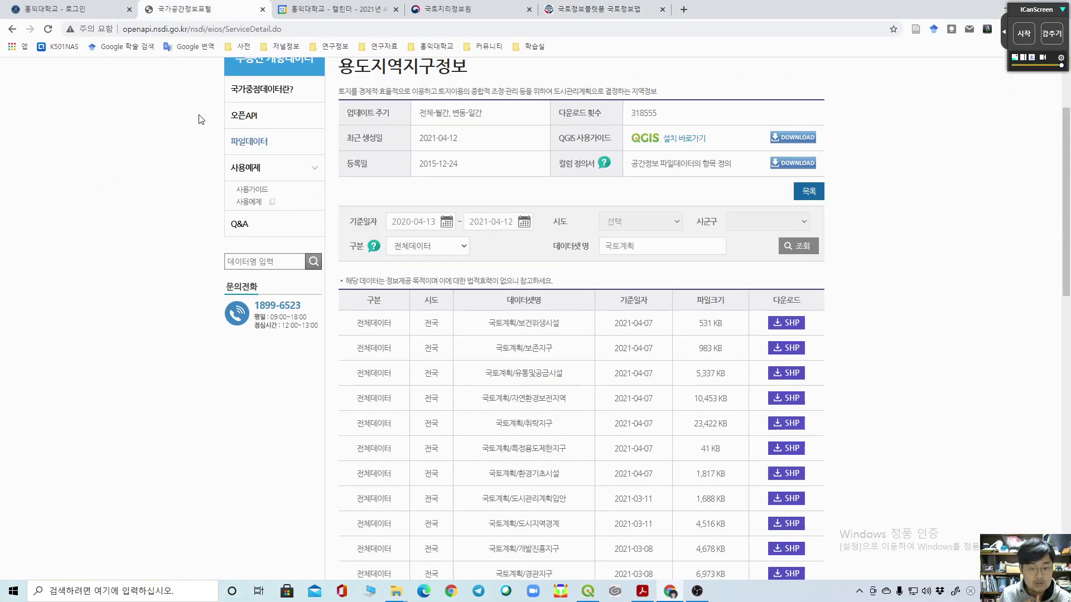
scroll(187, 162, up, 2)
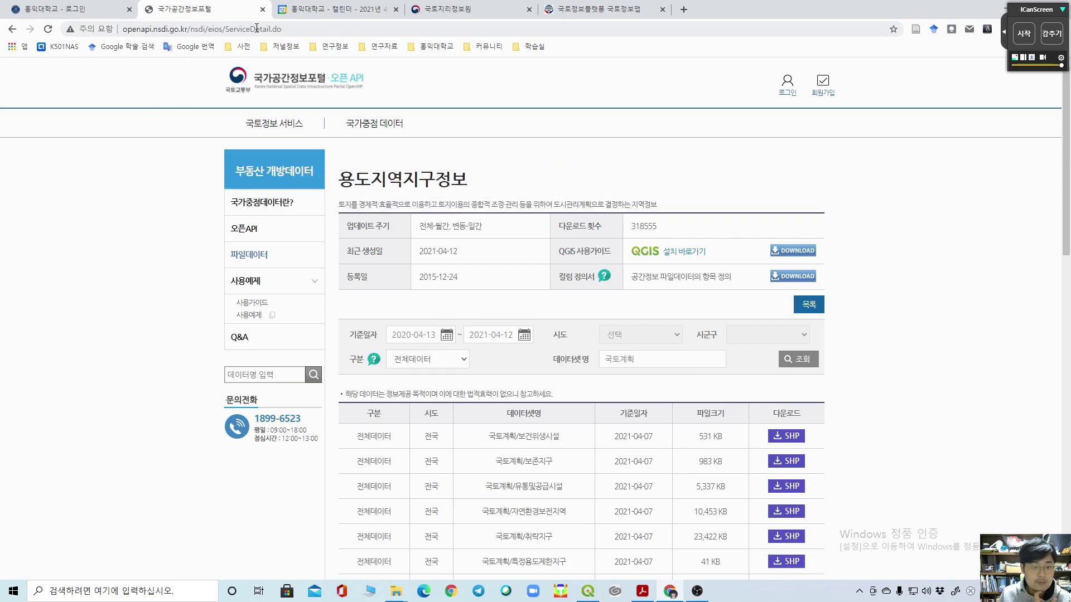
click(287, 25)
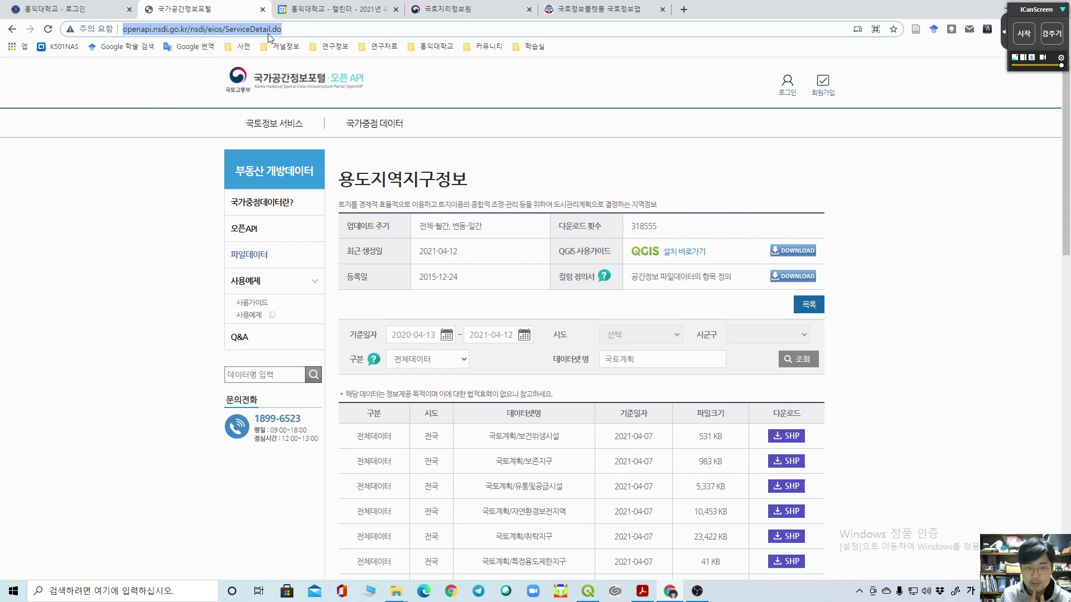
click(98, 186)
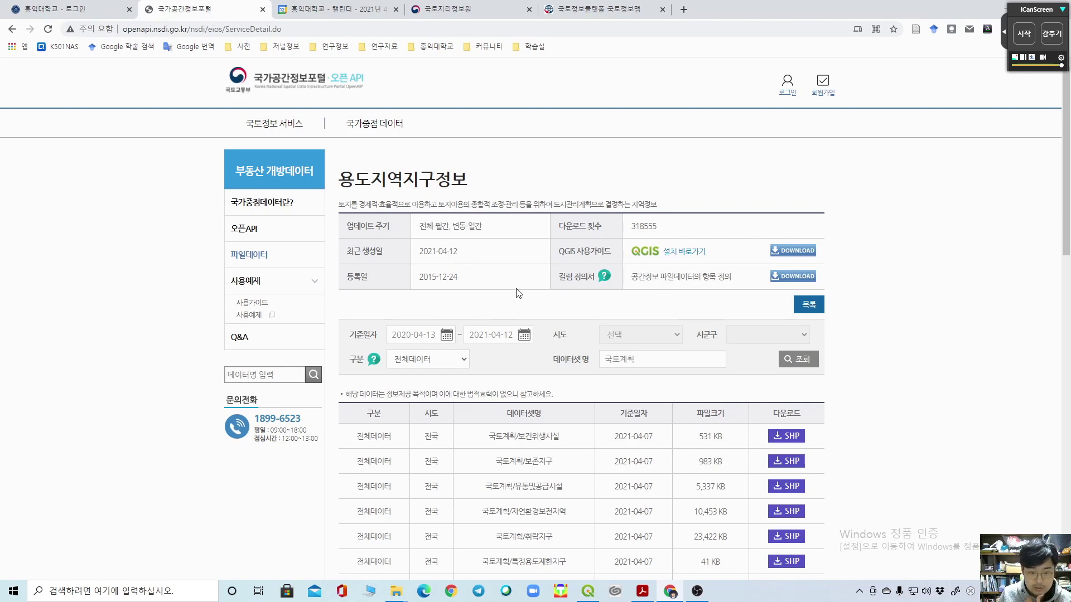
Step: Search the 전체데이터 category for 국토계획 datasets and locate the 국토계획/도시지역 entry in the list
click(428, 361)
click(421, 398)
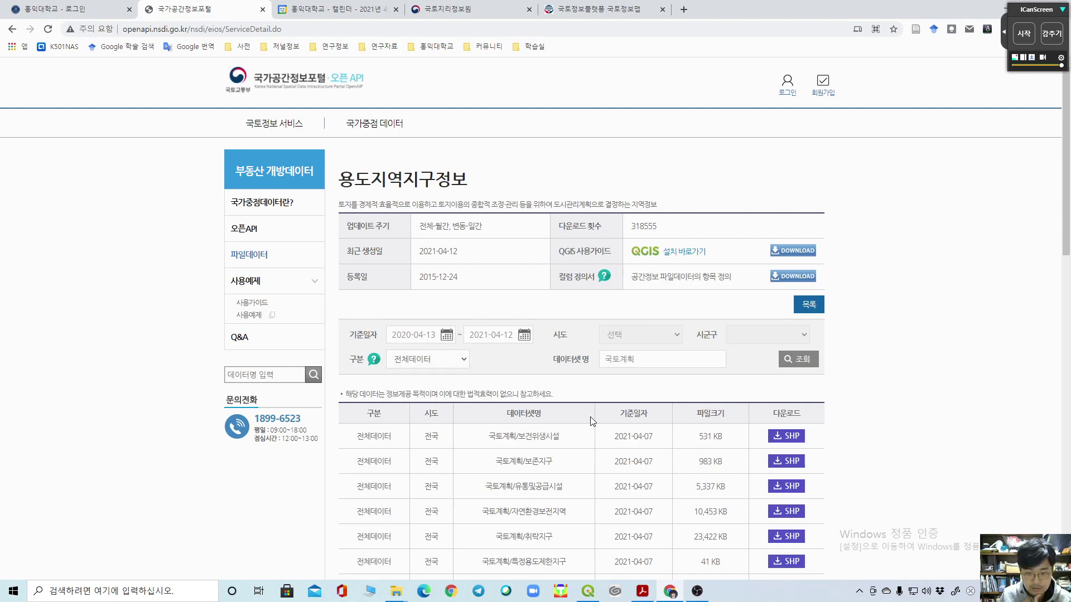
drag(639, 362, 599, 366)
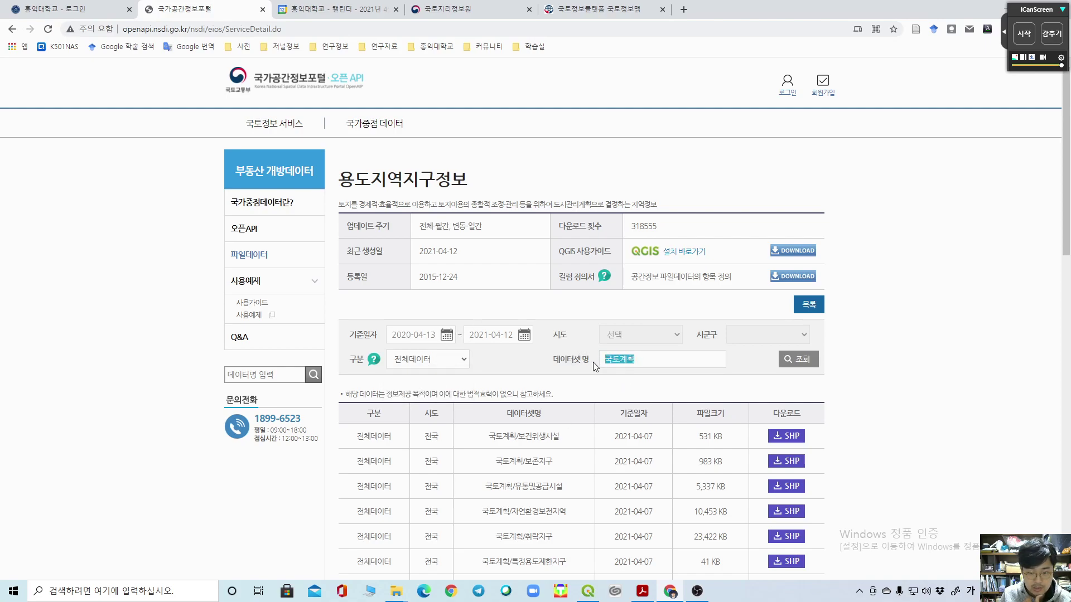
click(806, 362)
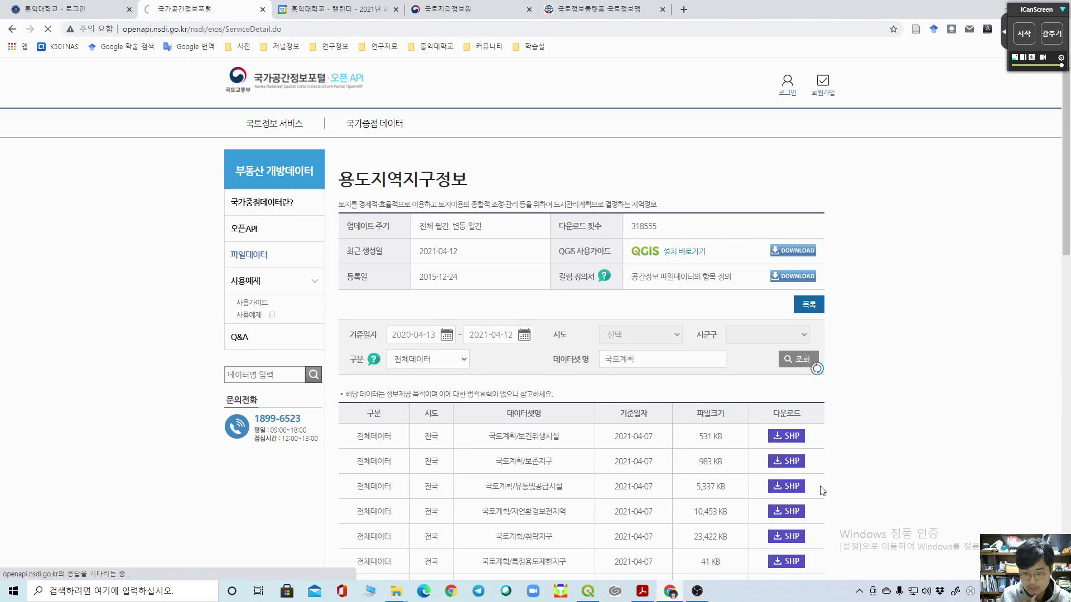
scroll(823, 491, down, 2)
scroll(831, 471, down, 2)
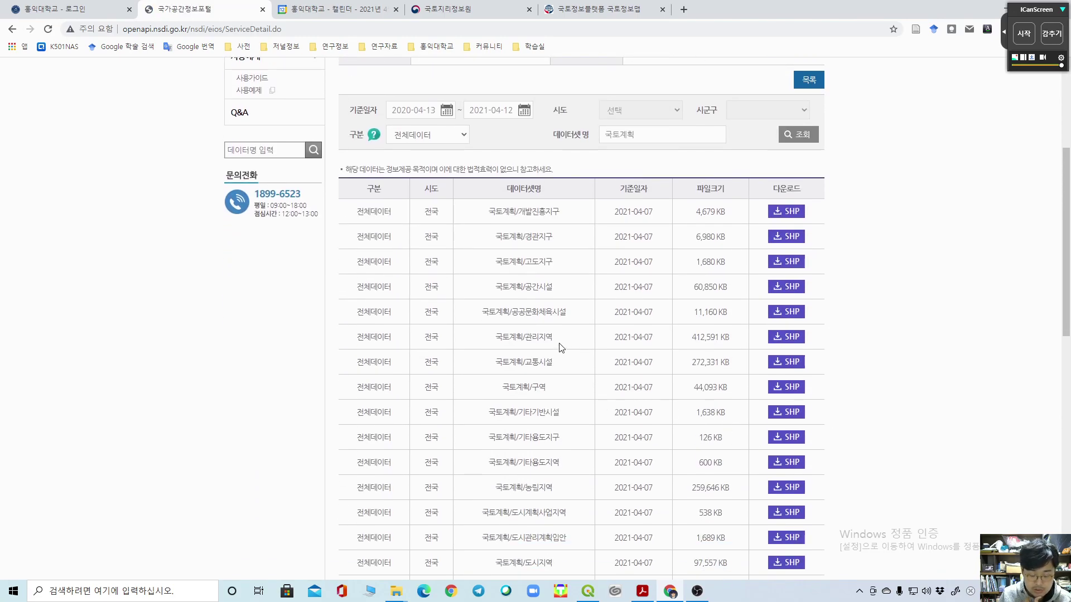
scroll(564, 352, down, 4)
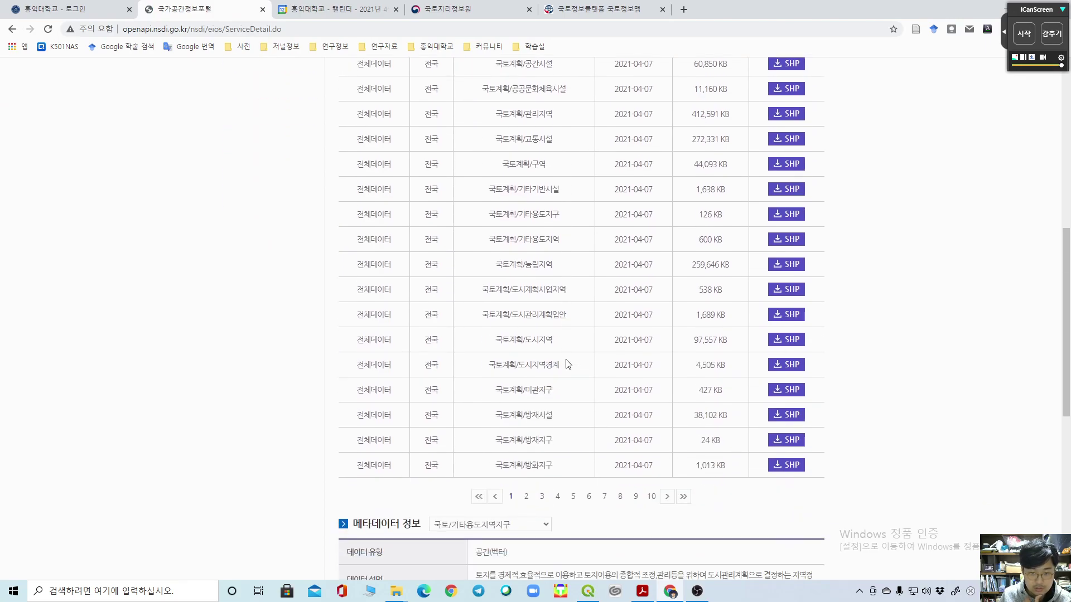
drag(362, 339, 749, 339)
click(934, 361)
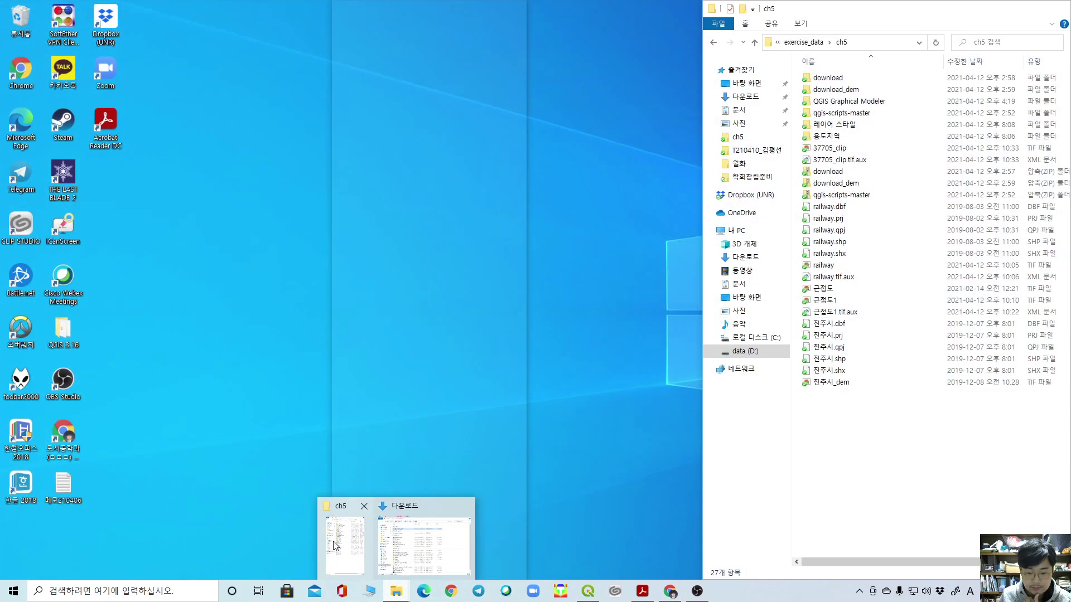
Step: Look through the zoning shapefiles in the ch5 용도지역 folder in File Explorer, and return to Chrome
click(400, 561)
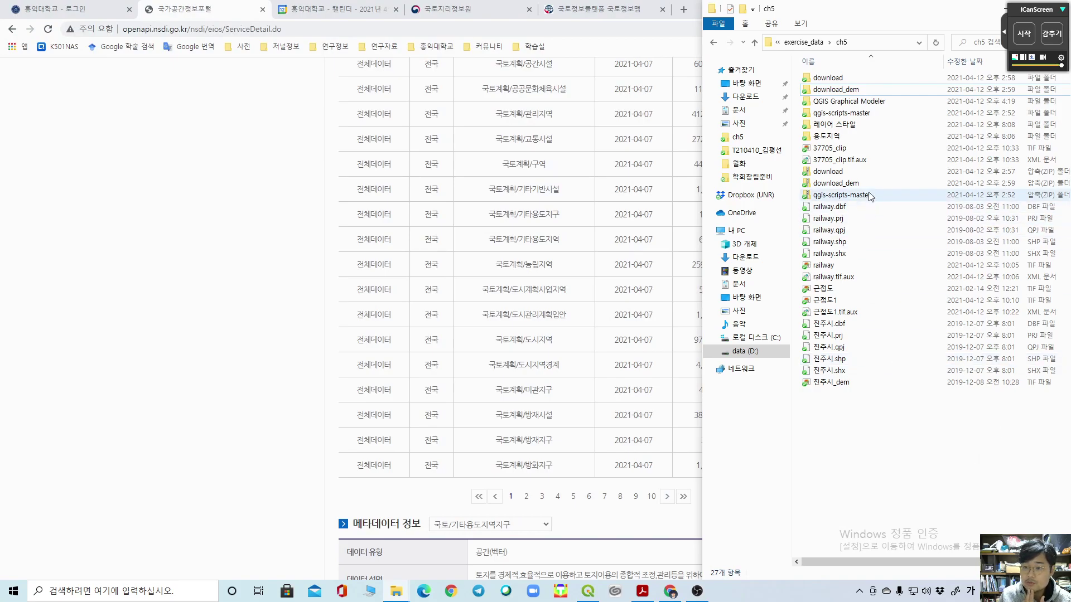
double_click(827, 136)
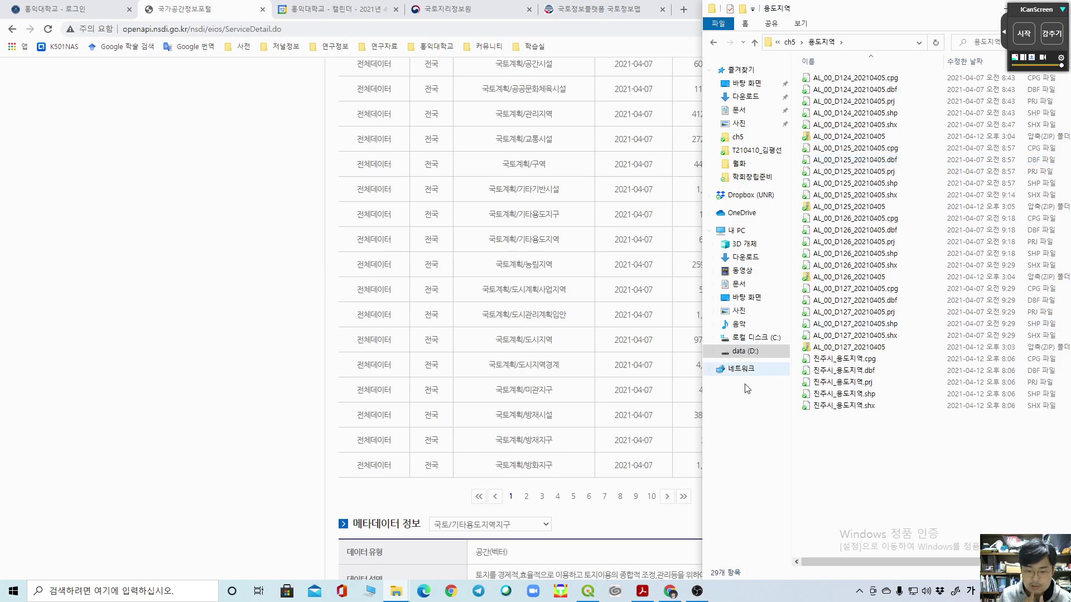
click(671, 595)
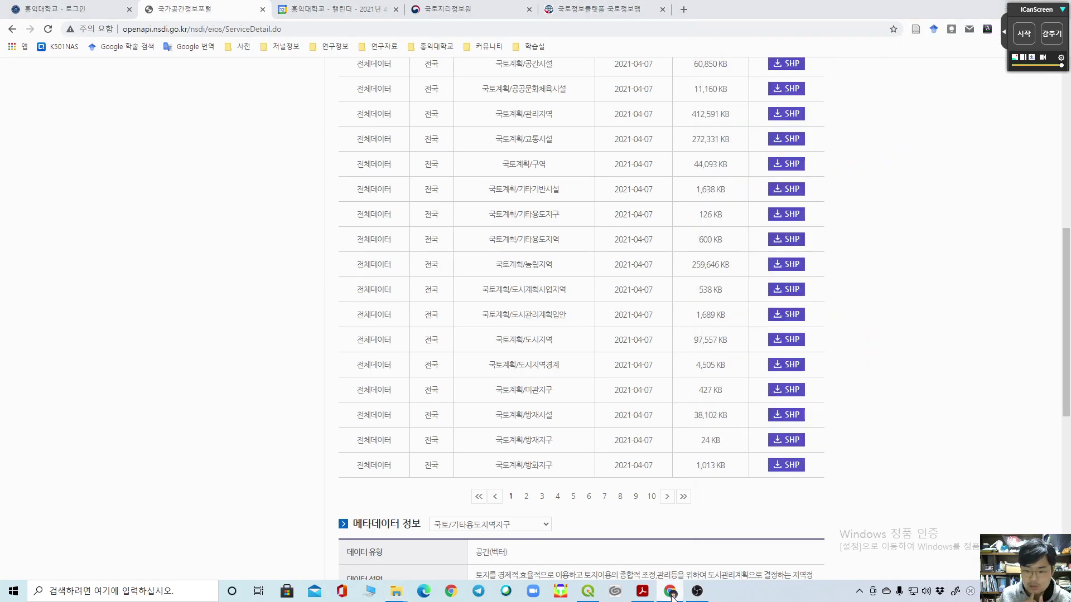
Step: Return to QGIS and add AL_00_D124_20210405.shp from the ch5 용도지역 folder to the map
click(672, 594)
click(461, 319)
scroll(463, 284, up, 3)
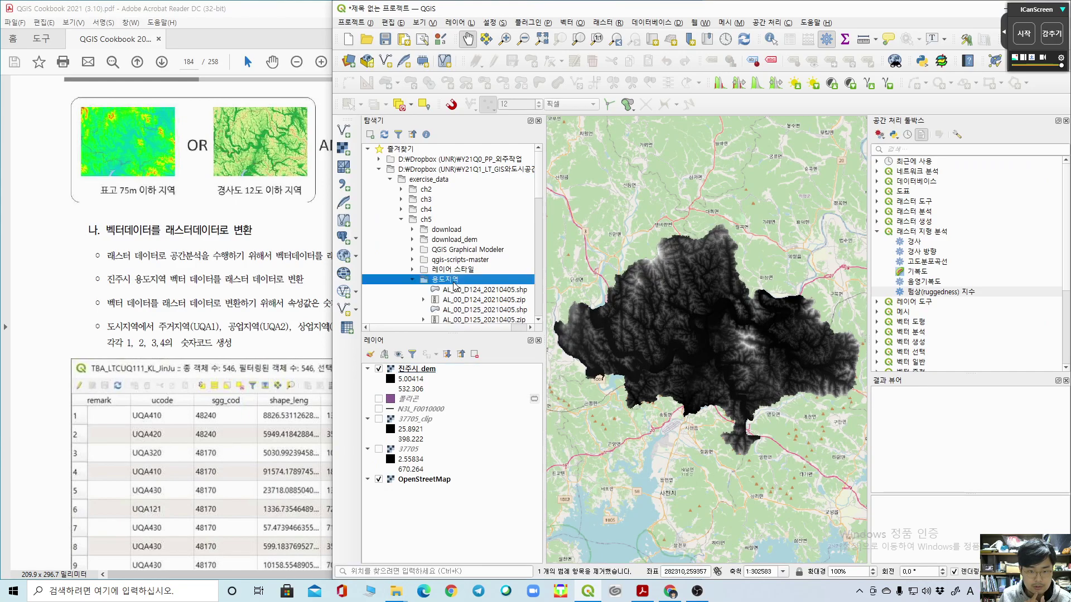
double_click(455, 279)
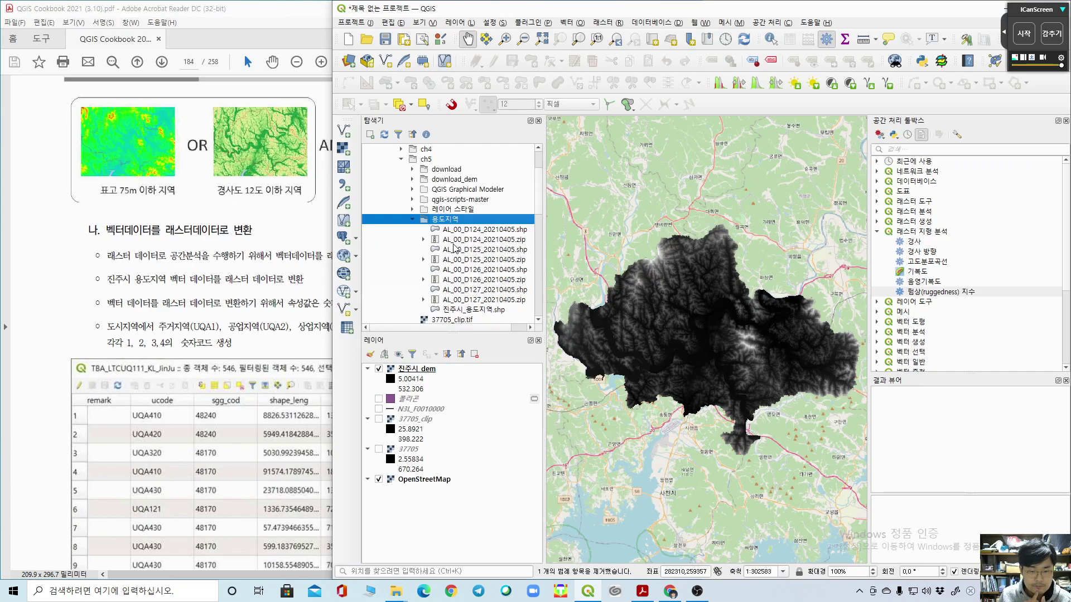
click(487, 231)
drag(487, 233, 674, 257)
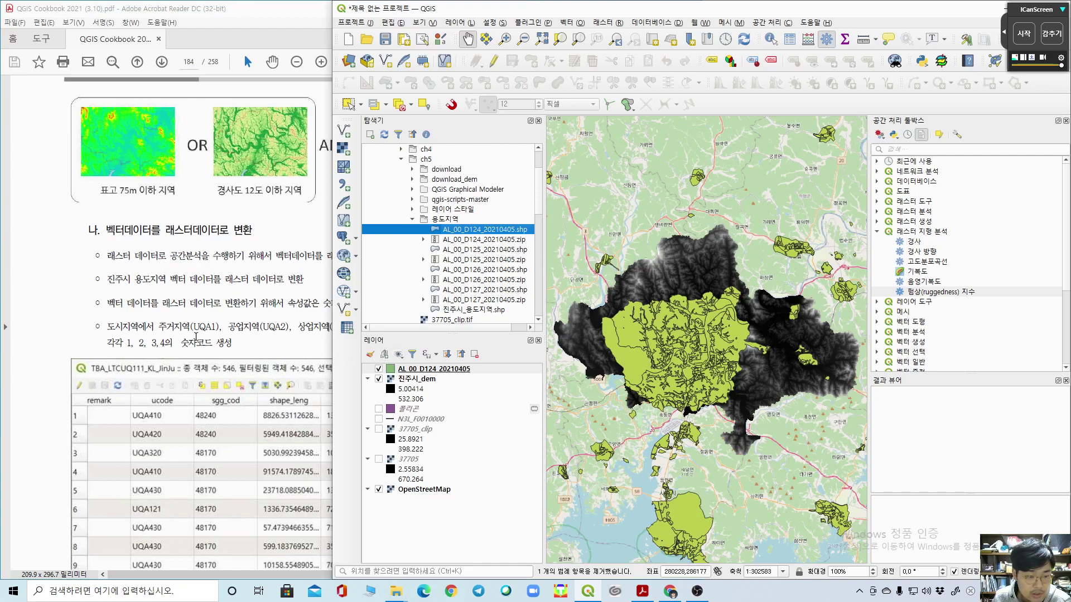
Step: Check the cookbook's zoning codes and example raster field against the AL_00_D124_20210405 layer
click(205, 338)
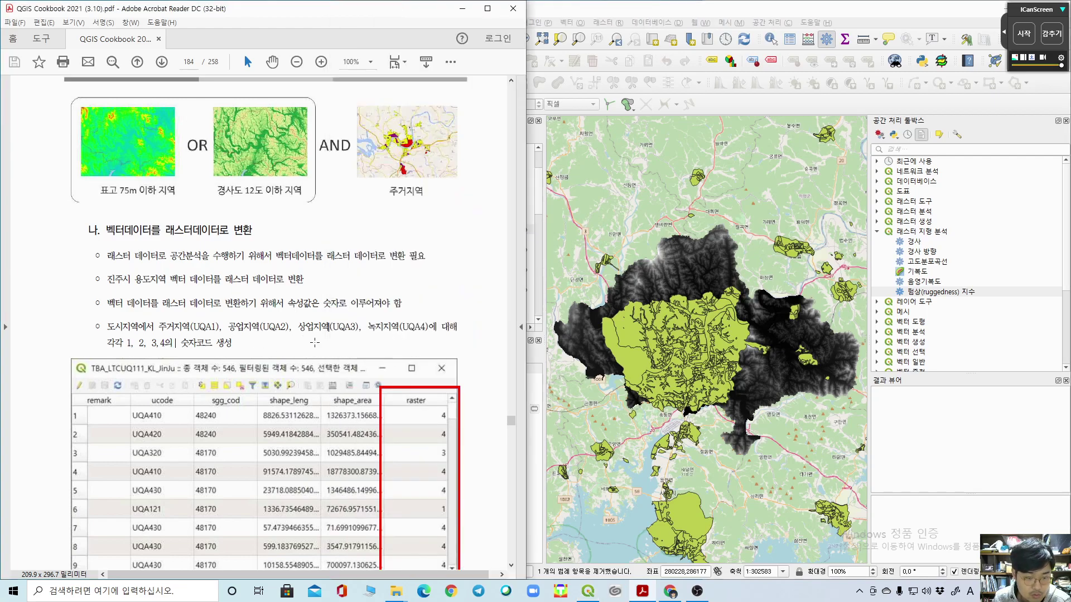
click(540, 398)
click(476, 372)
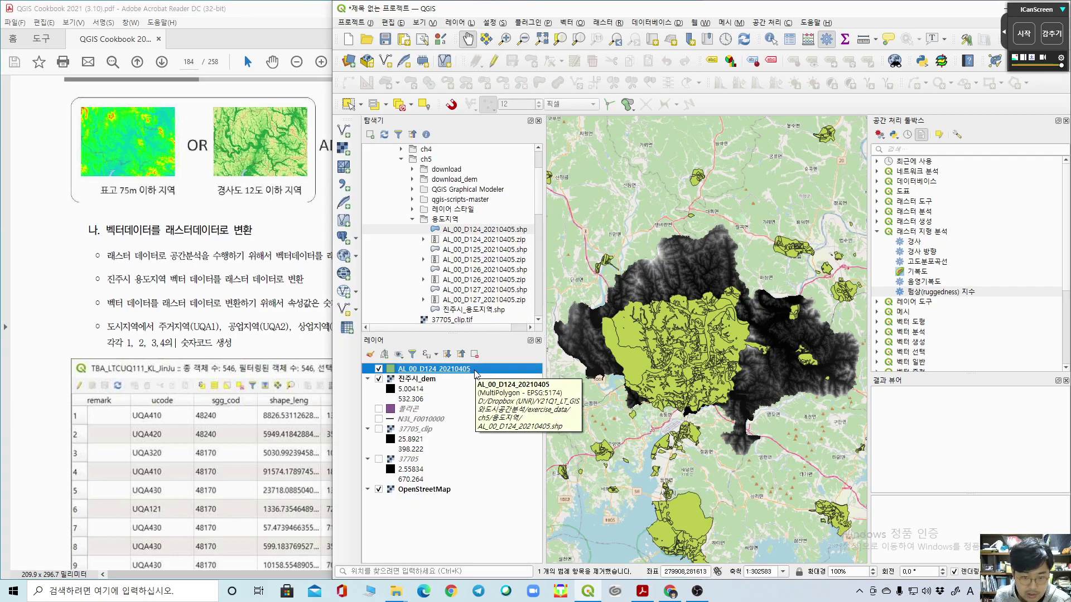
click(109, 350)
scroll(109, 350, down, 2)
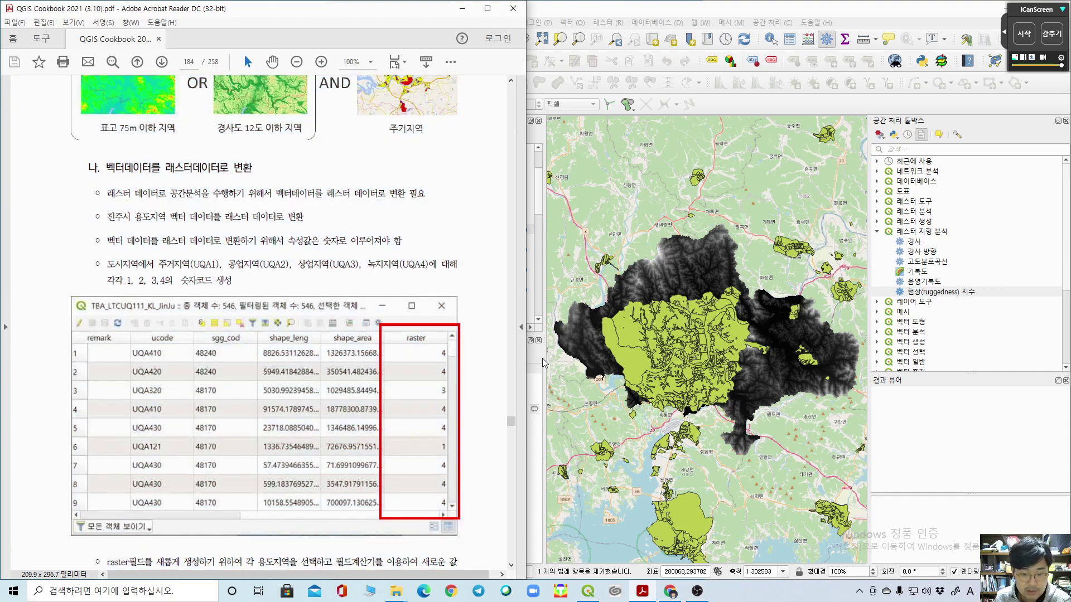
Step: Inspect the attribute table of the AL_00_D124_20210405 layer in QGIS, and close it
click(542, 367)
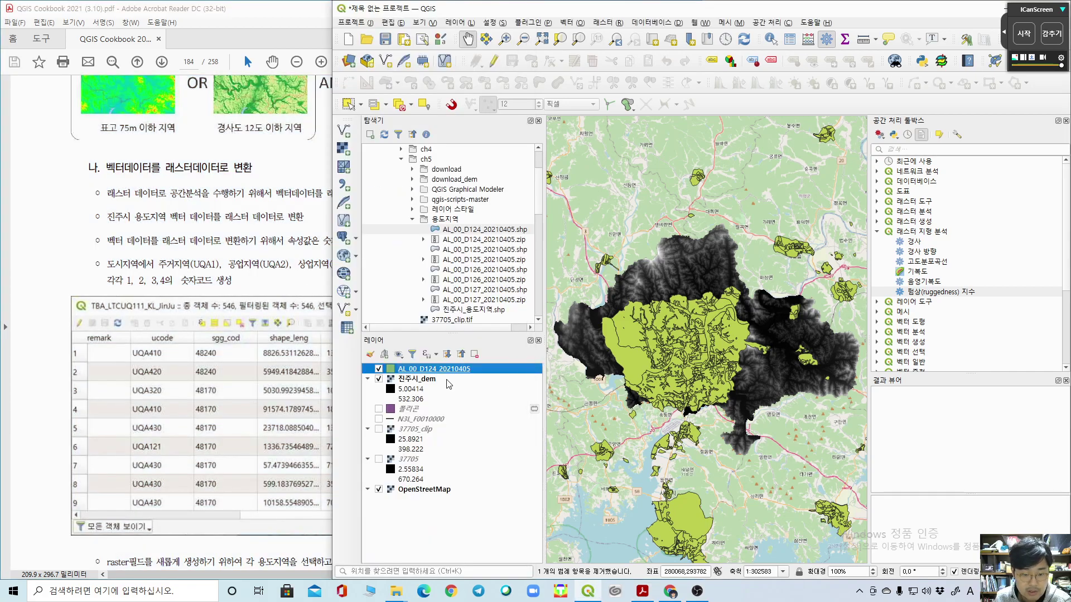
right_click(446, 369)
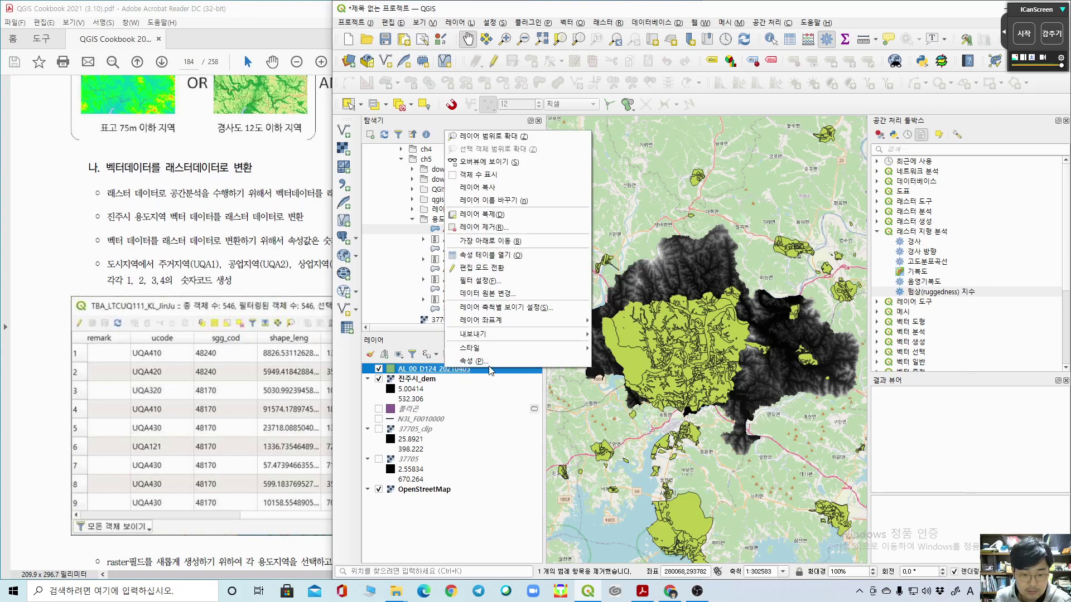
click(487, 256)
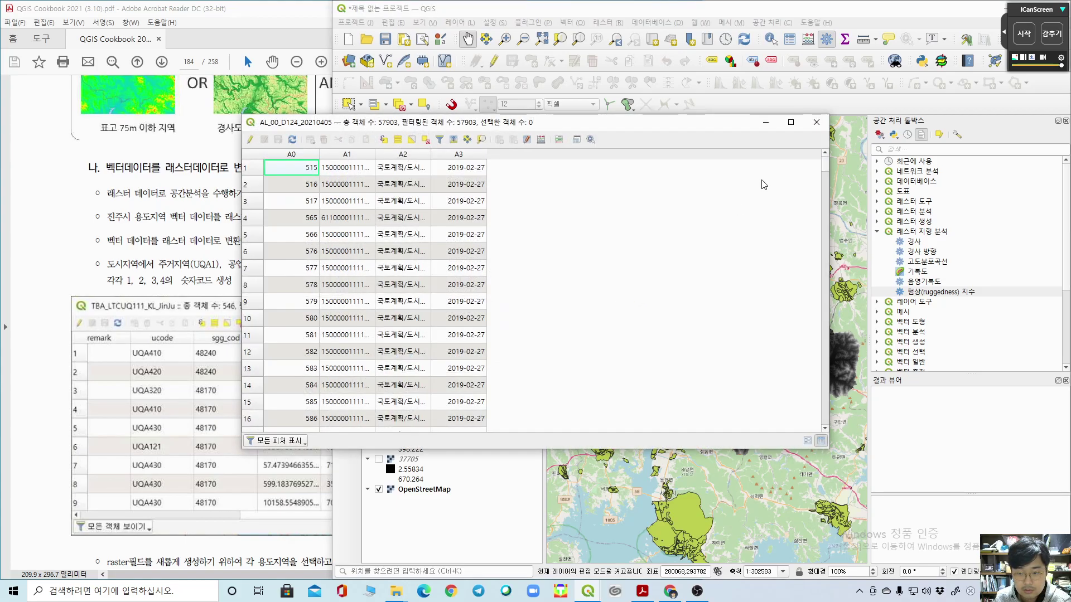
click(819, 123)
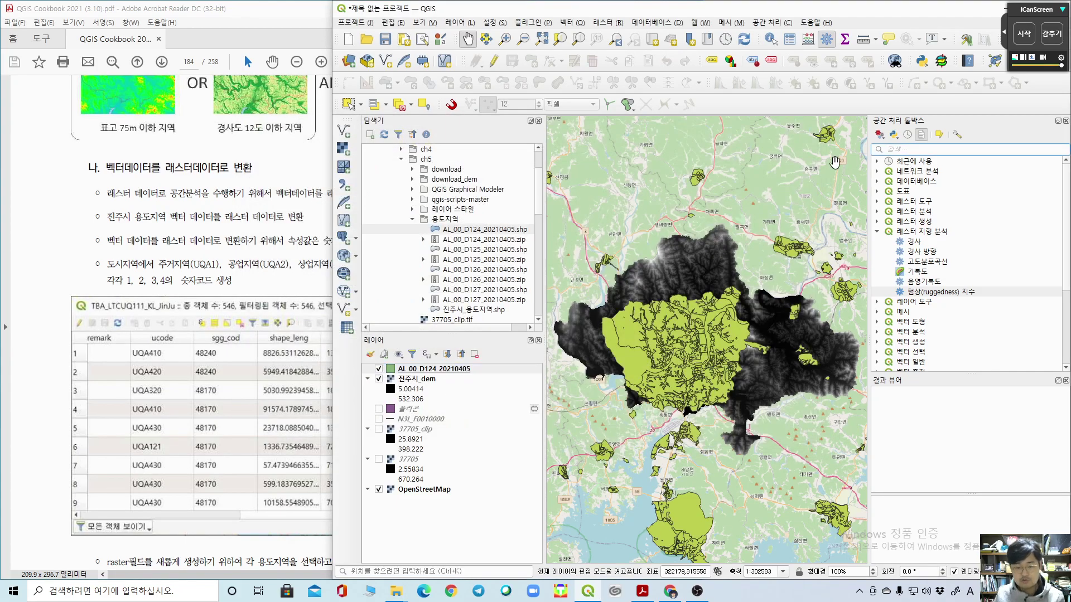
Step: Add 진주시.shp from the ch5 folder to the map and open the source settings in its layer properties
scroll(524, 239, down, 4)
drag(452, 281, 834, 288)
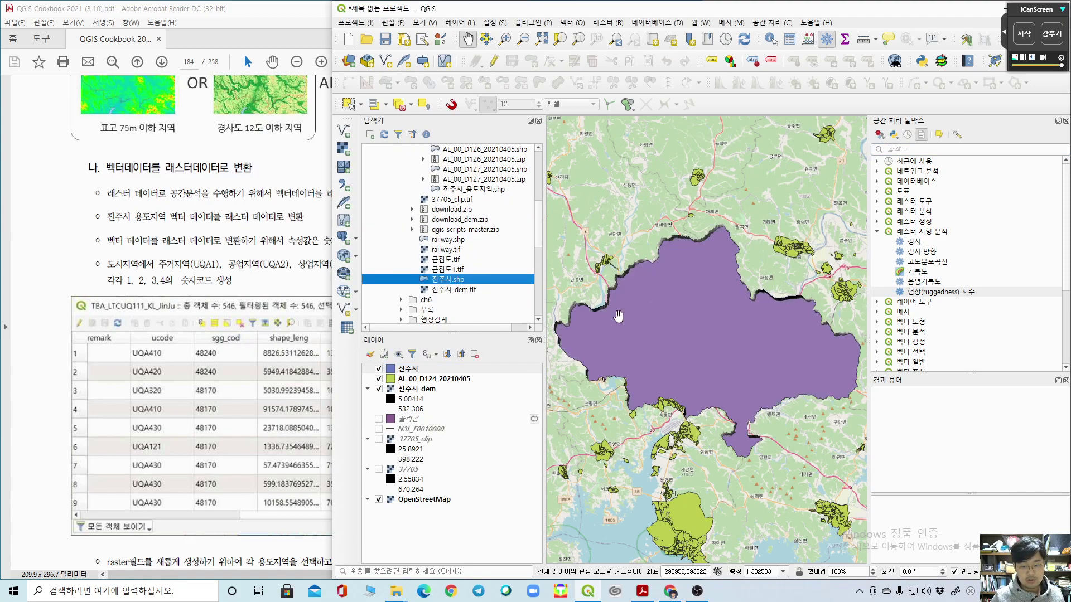
click(412, 370)
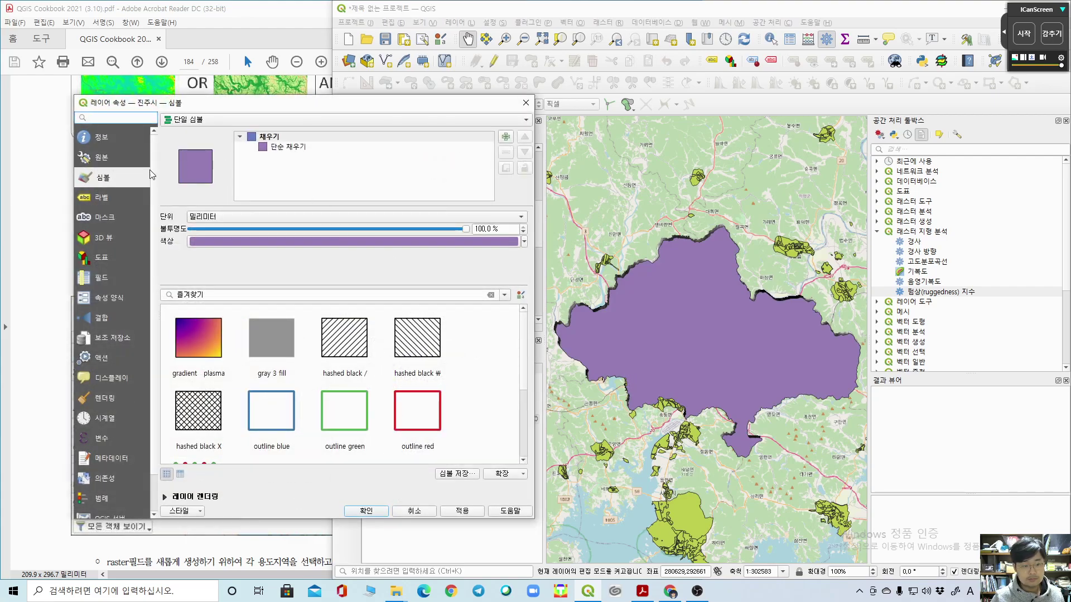
click(109, 177)
click(102, 157)
Step: Assign the project CRS, EPSG:5186 - Korea 2000 / Central Belt 2010, to the 진주시 layer
click(287, 192)
click(288, 203)
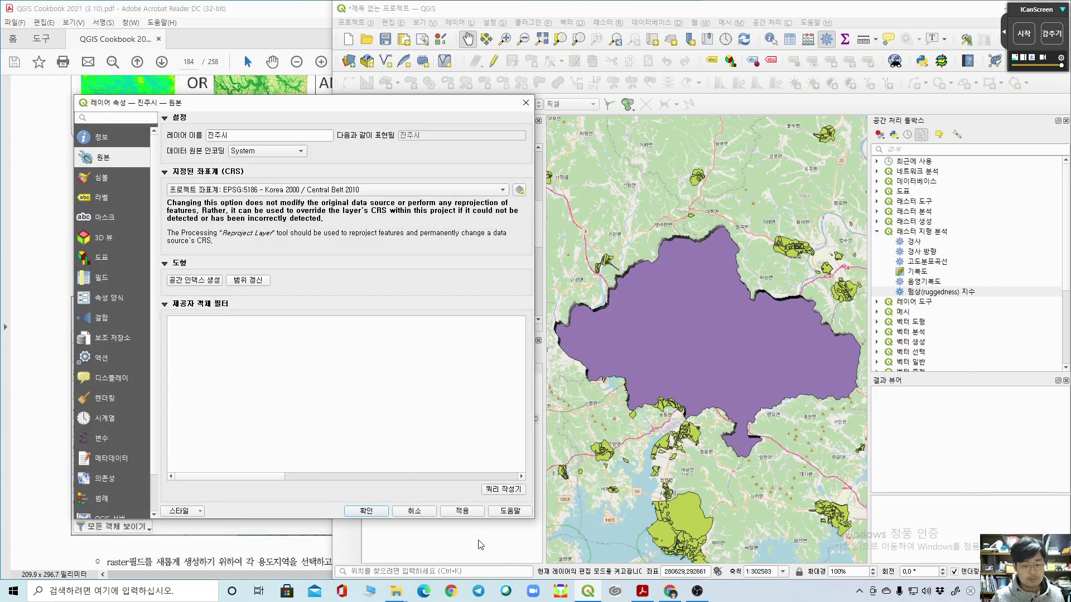
click(472, 513)
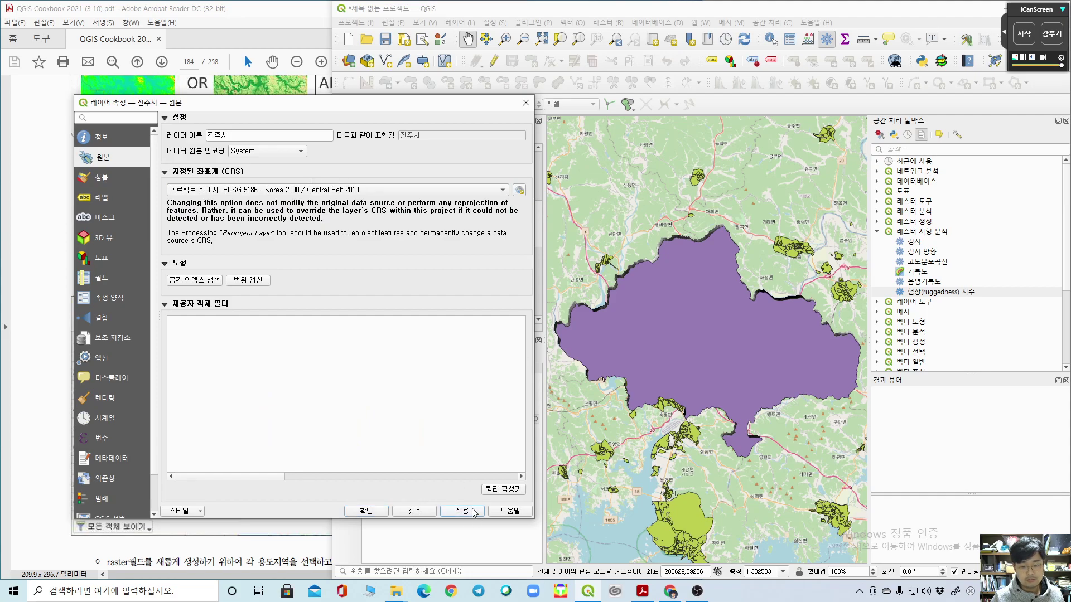
Step: Set the 진주시 layer's CRS to EPSG:5174 - Korean 1985 / Modified Central Belt and accept the layer properties
click(317, 188)
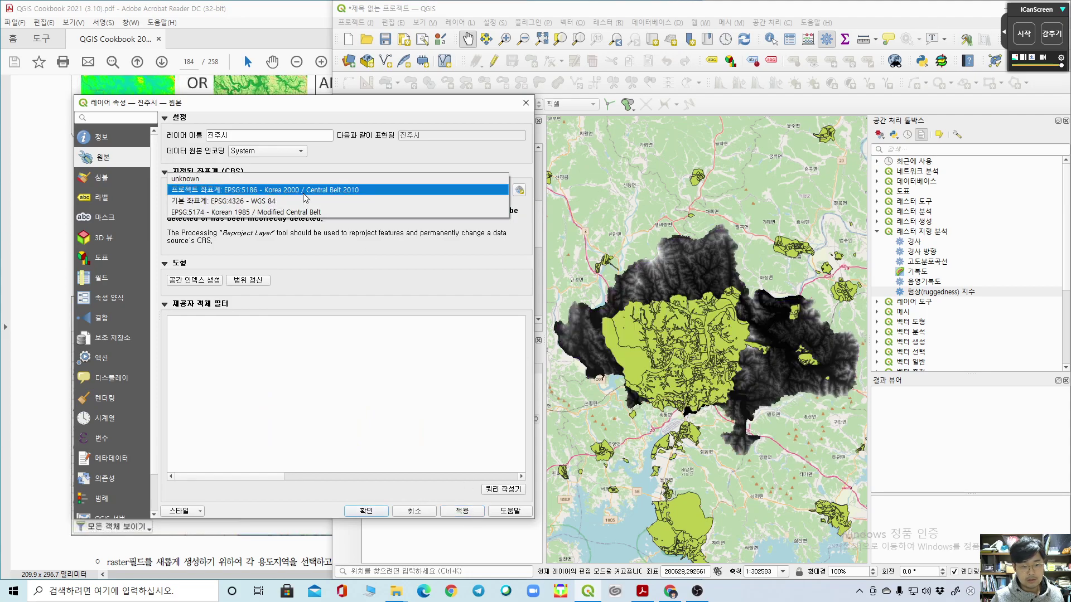
click(234, 212)
click(480, 512)
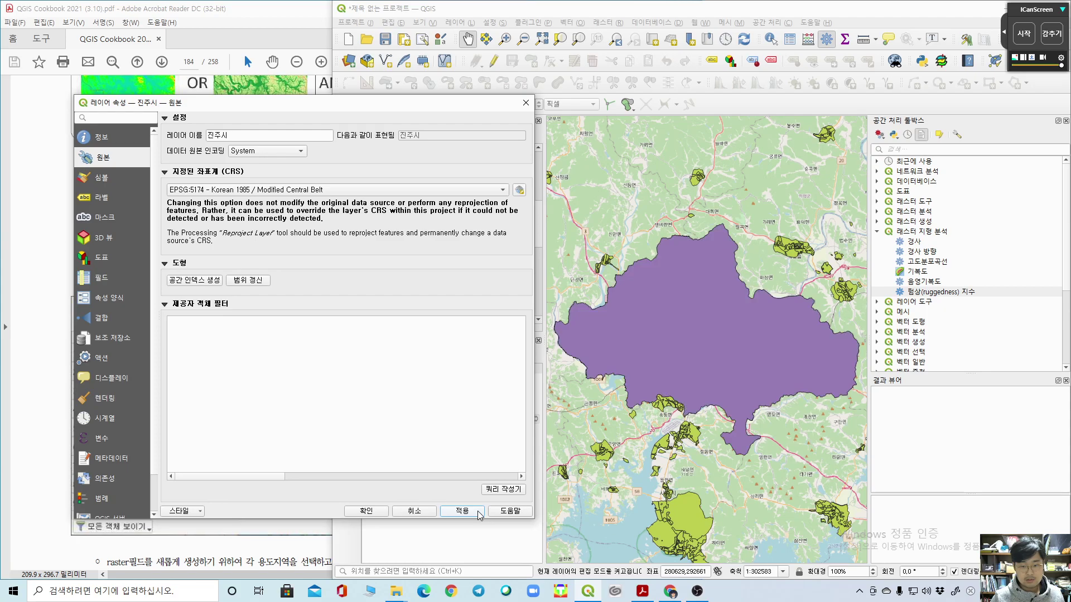
click(386, 511)
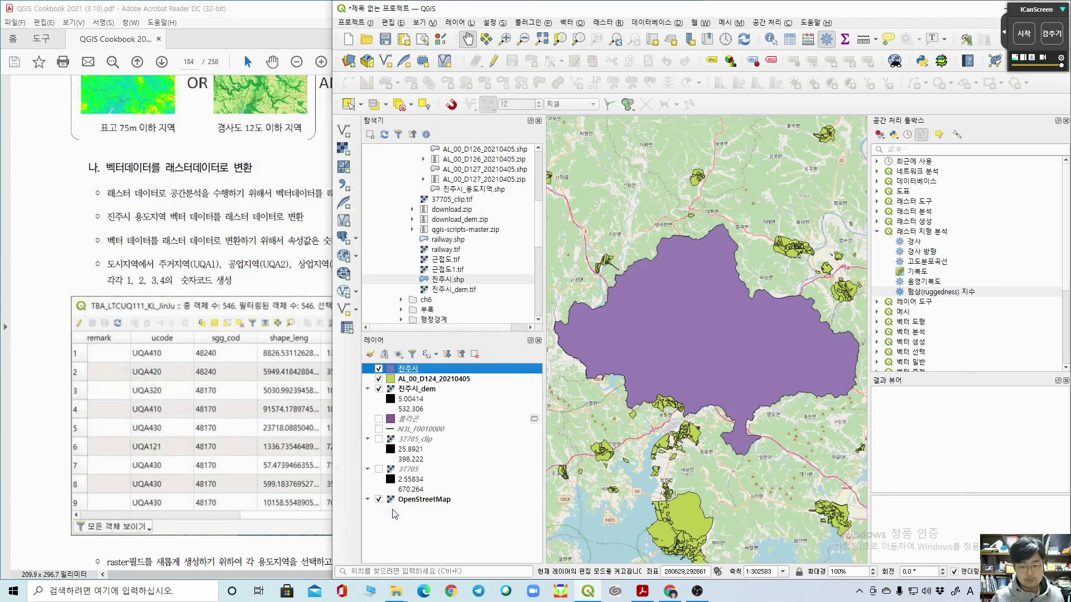
Step: Try to clip the AL_00_D124_20210405 layer to the 진주시 overlay layer, with a temporary output layer
click(938, 149)
text(clip)
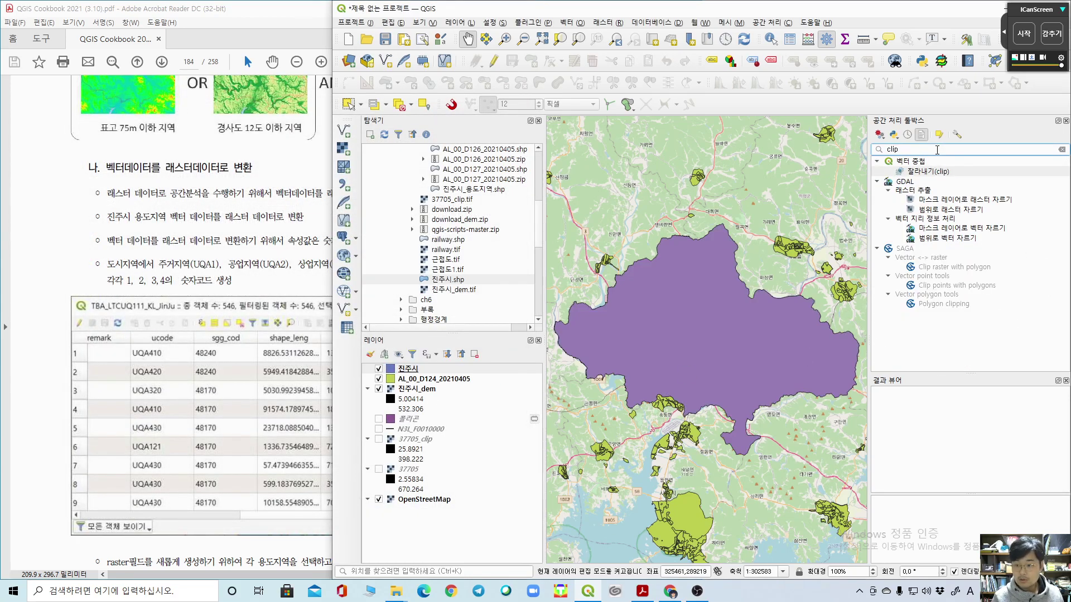
double_click(926, 171)
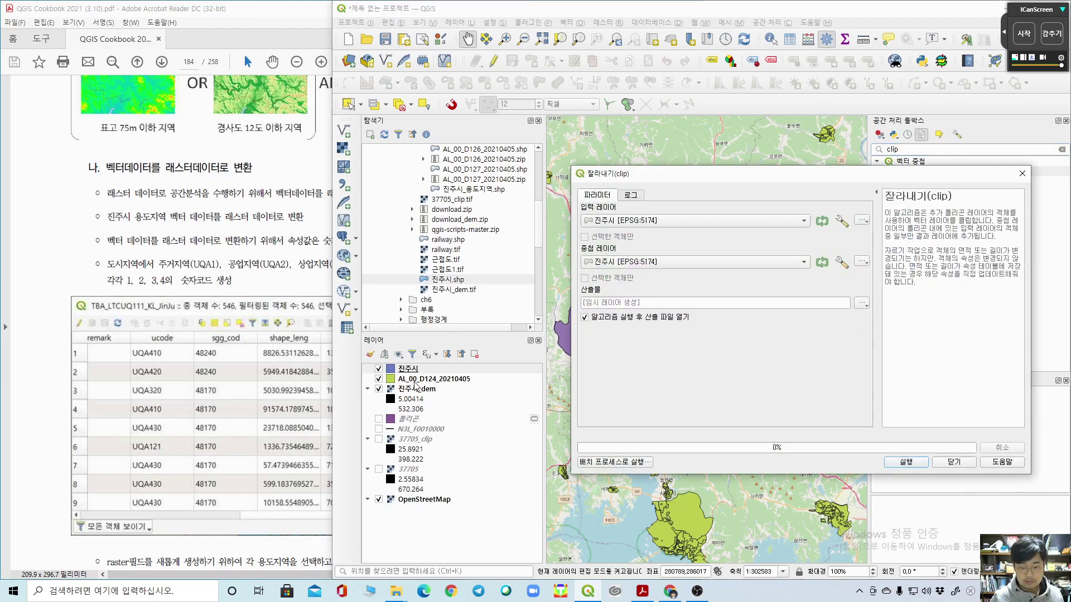
click(441, 379)
click(664, 220)
click(661, 219)
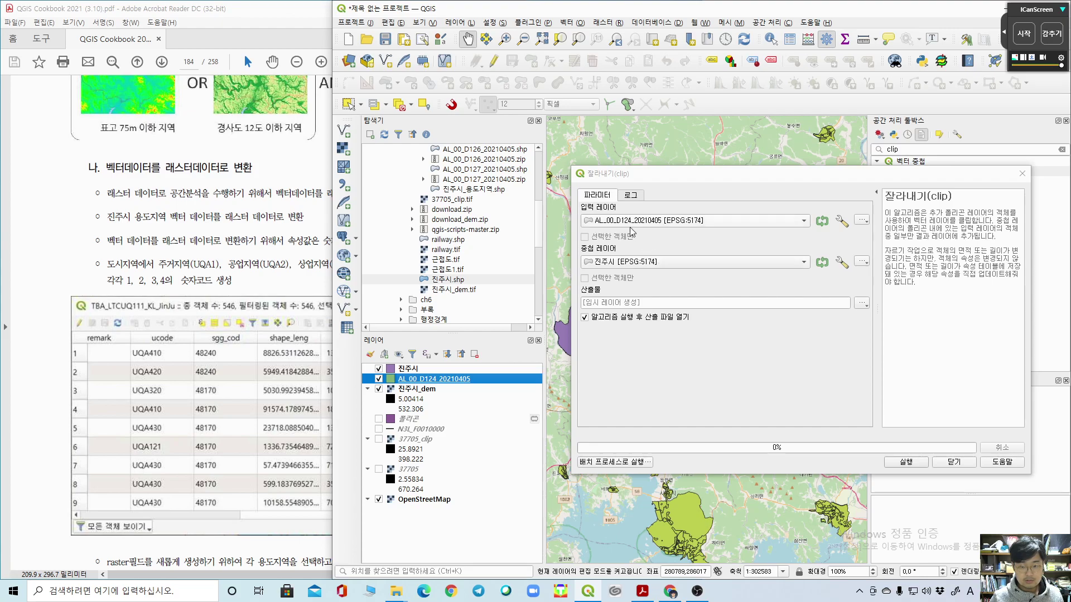
click(648, 265)
click(650, 263)
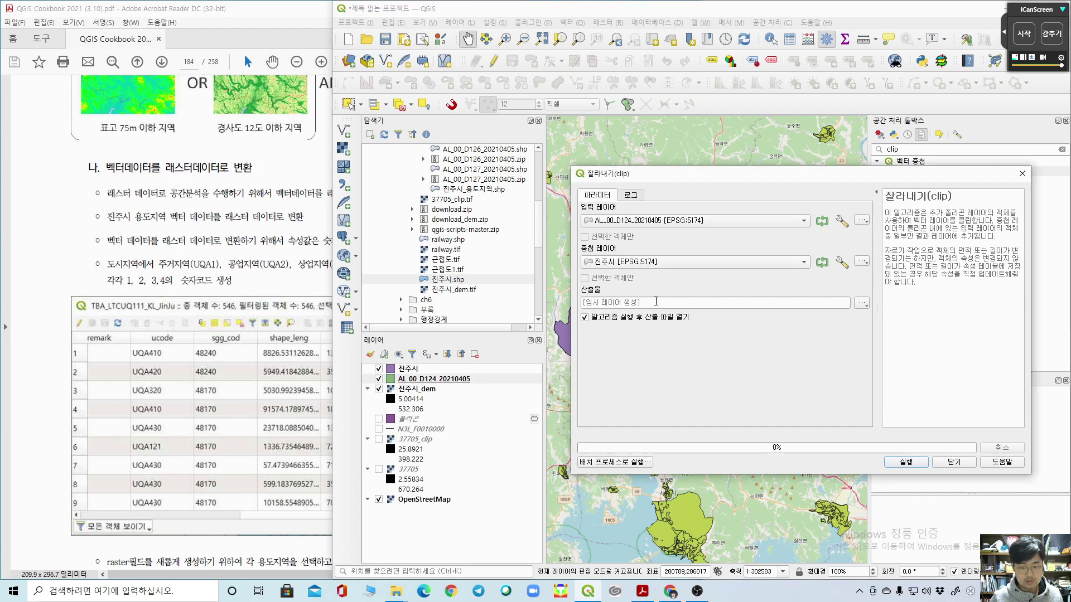
click(923, 466)
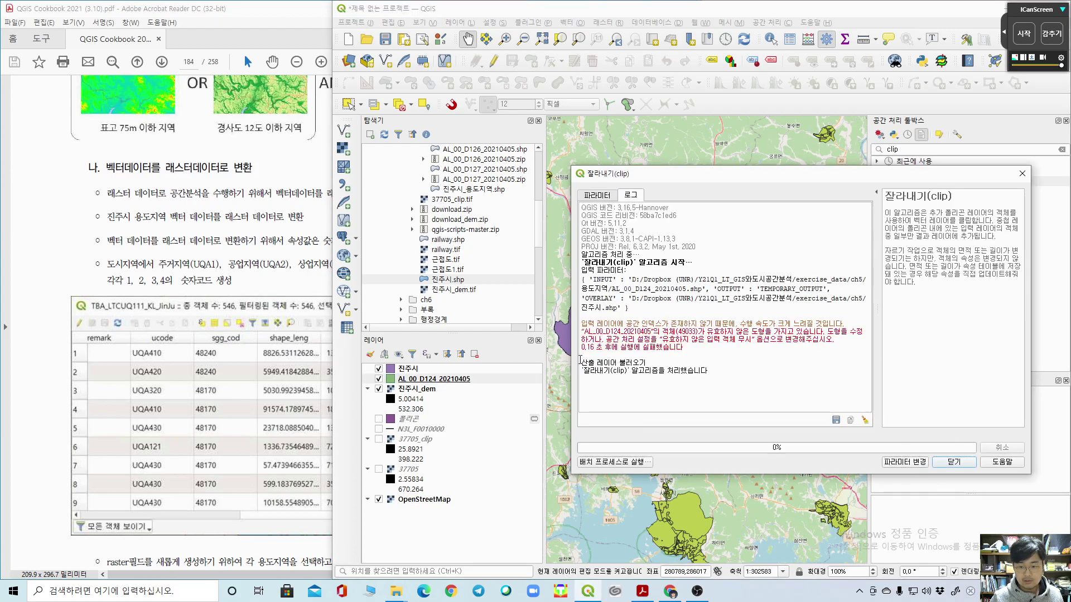
click(971, 465)
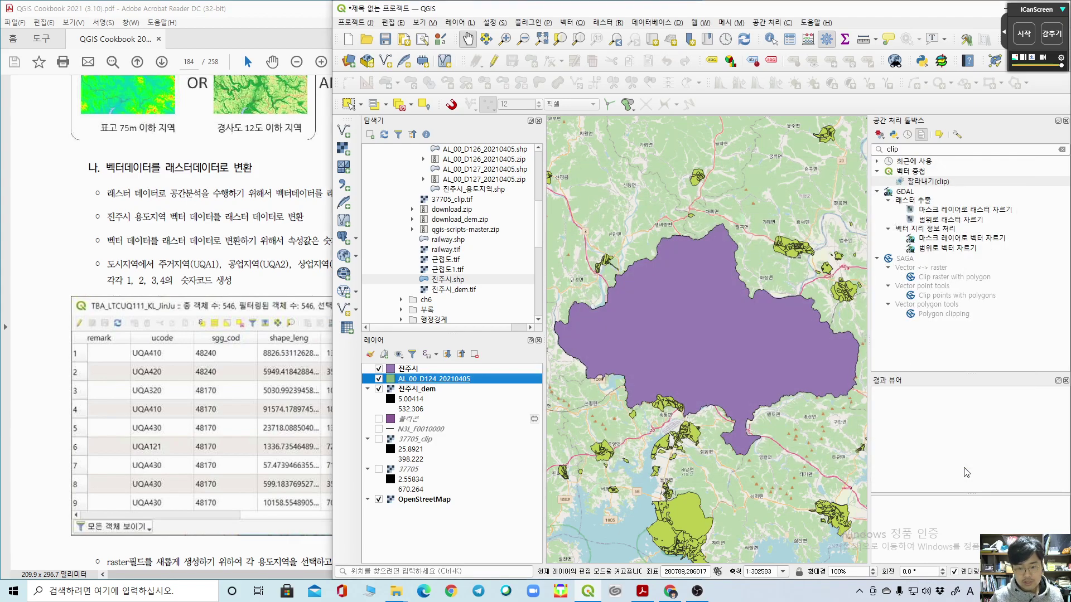
Step: Hide the 진주시 layer and remove NULL geometries from AL_00_D124_20210405 into a temporary layer
click(379, 368)
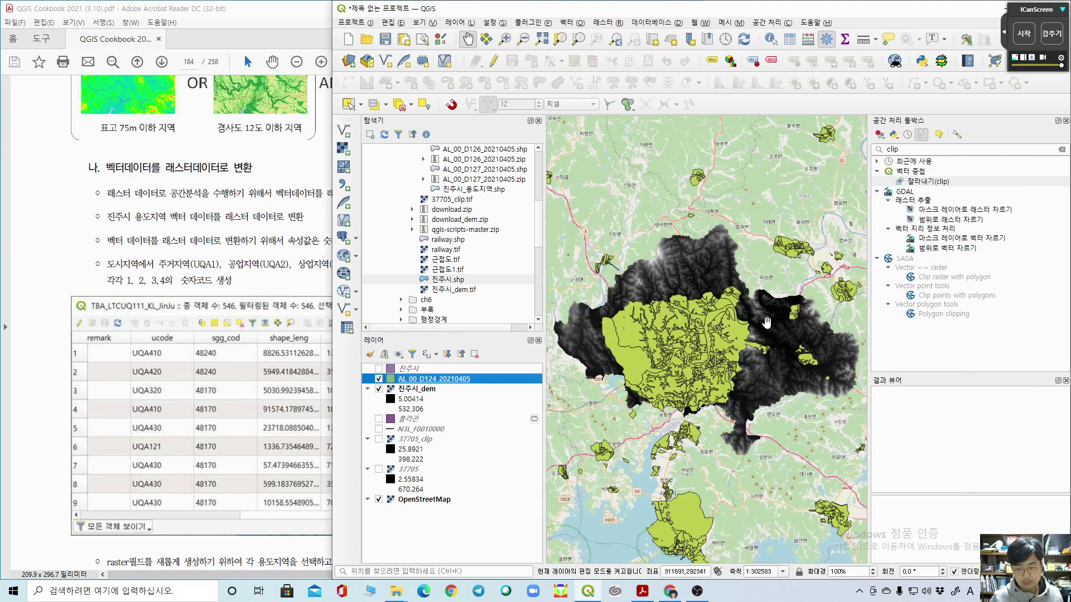
click(941, 148)
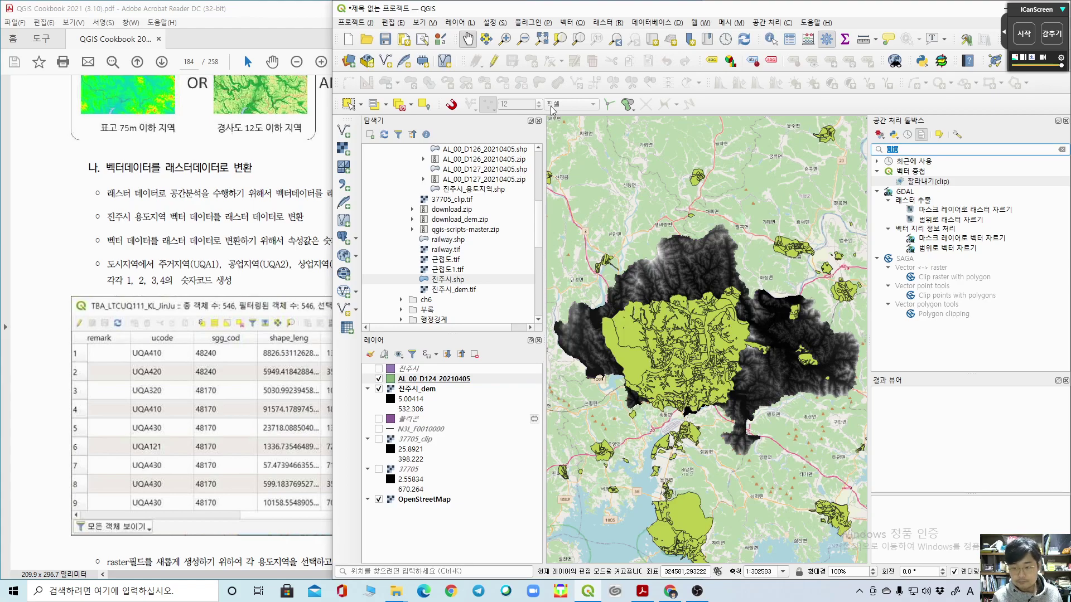
text(fix)
key(BackSpace)
key(BackSpace)
key(BackSpace)
text(geomet)
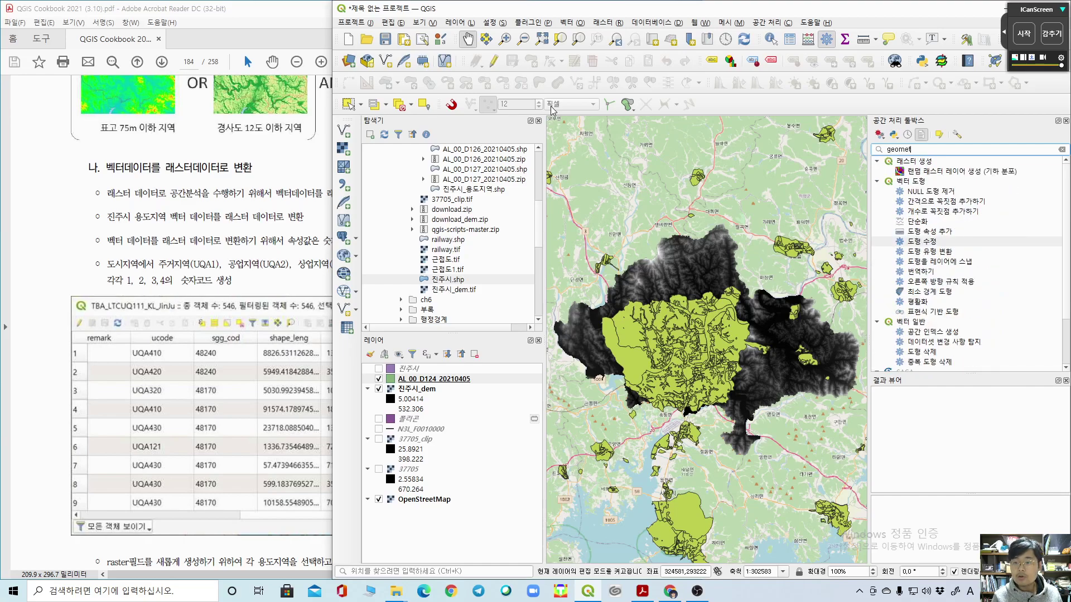
text(ry)
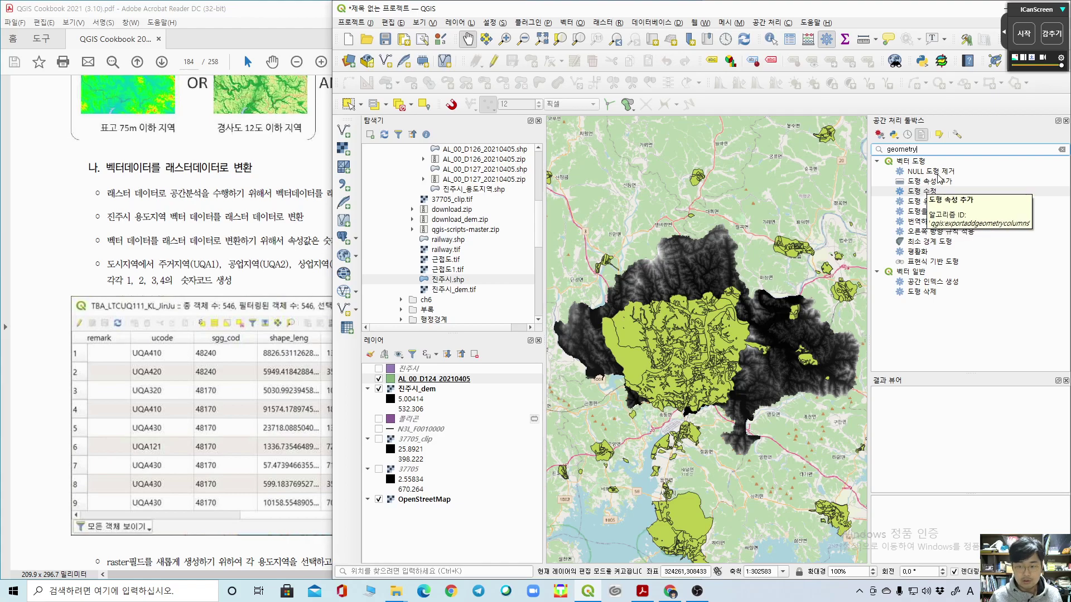
key(Down)
click(982, 193)
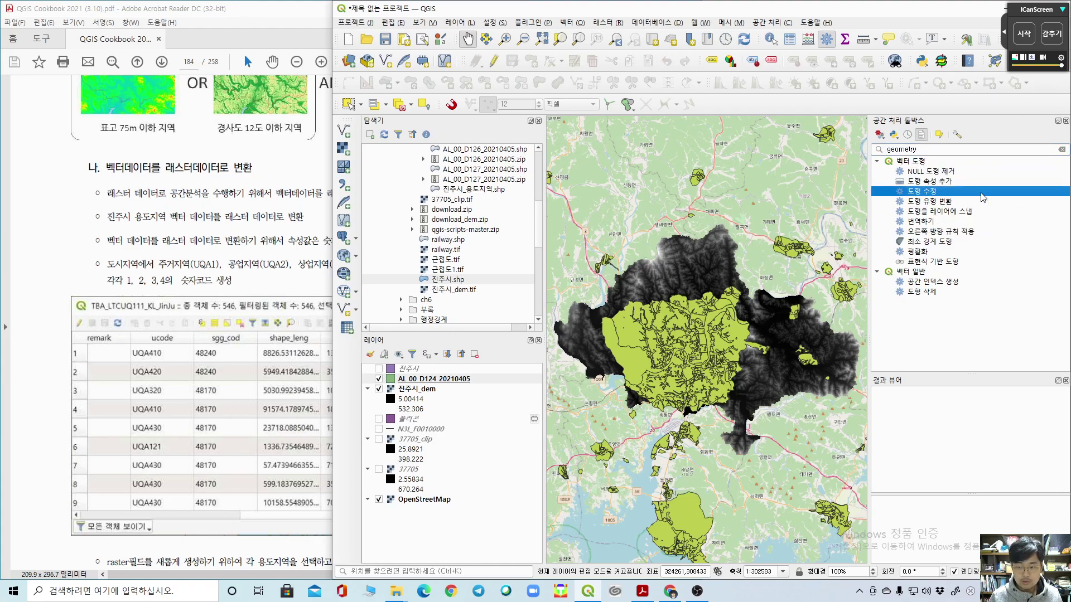
double_click(943, 173)
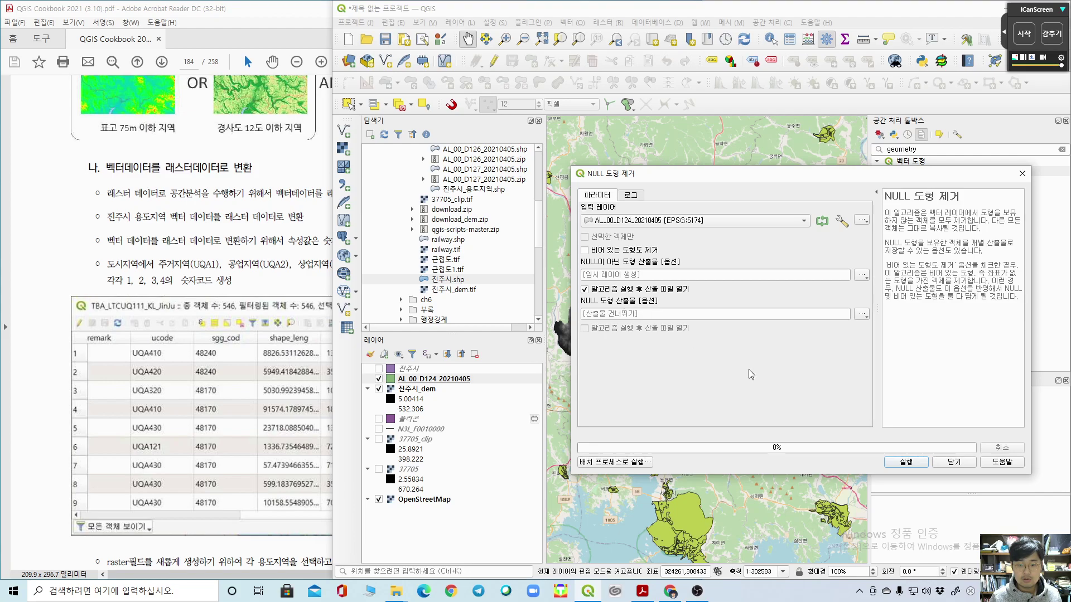
click(907, 462)
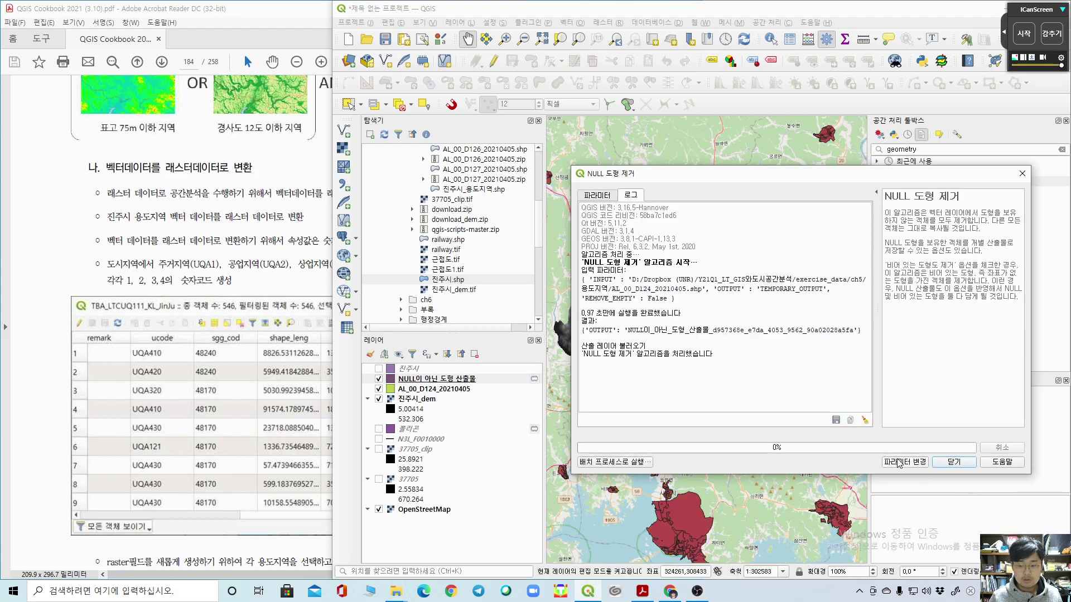
click(955, 462)
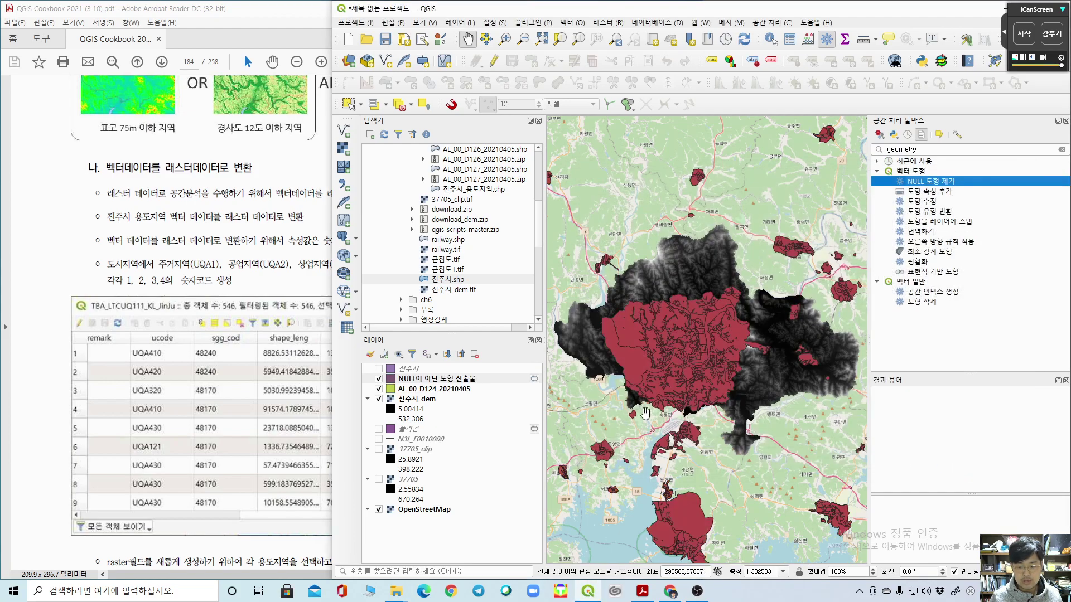
Step: Compare the NULL이 아닌 도형 산출물 layer by switching it off and on, and hide AL_00_D124_20210405
click(379, 379)
click(379, 379)
click(379, 389)
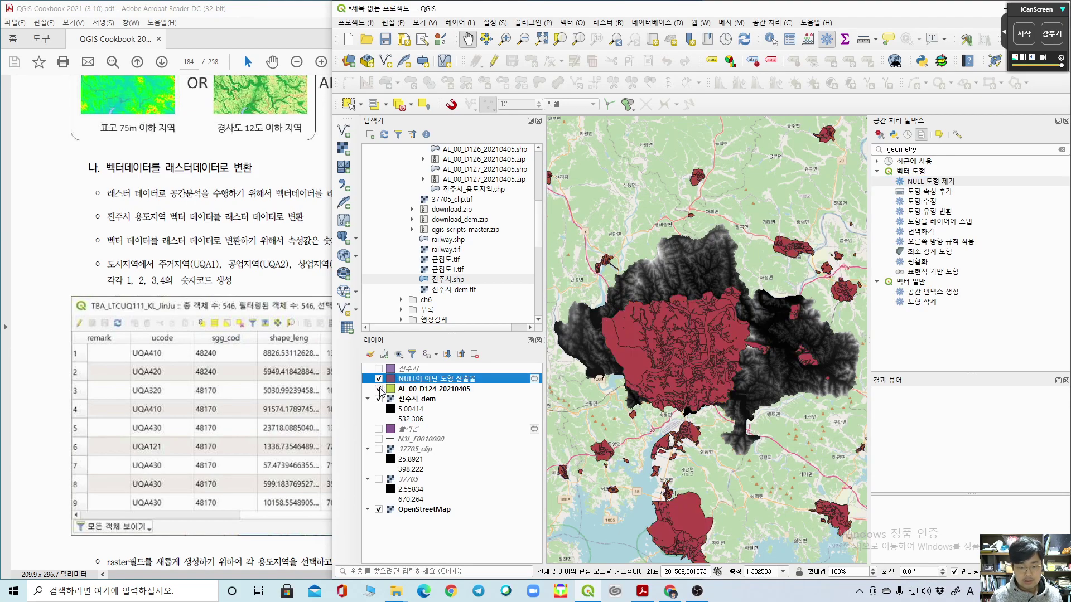
Step: Fix the geometries of the NULL이 아닌 도형 산출물 layer into a temporary layer, and hide that input layer
click(446, 390)
double_click(926, 201)
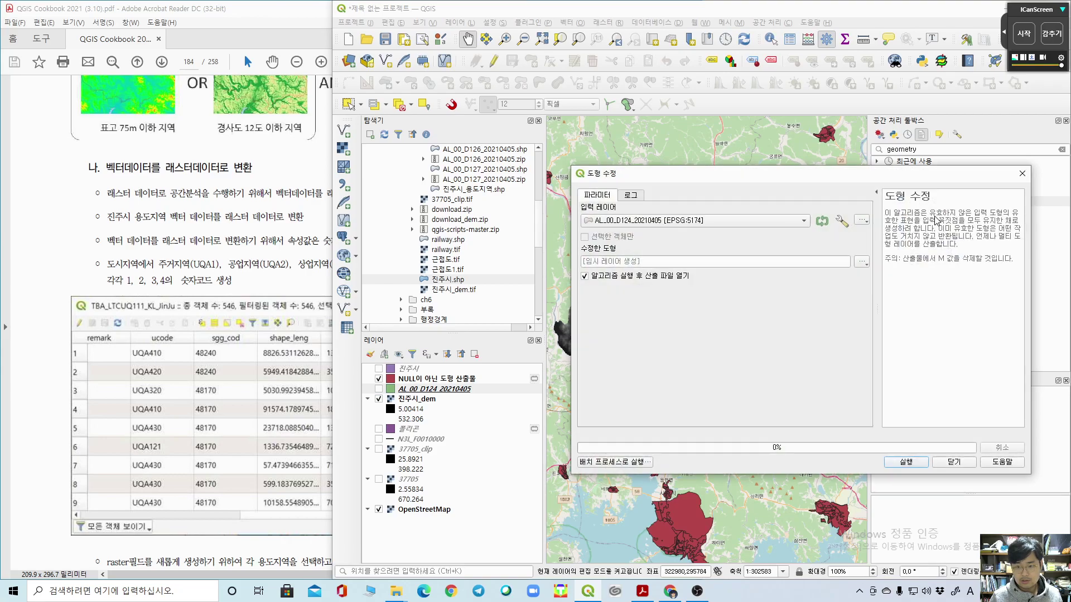
drag(888, 216, 938, 292)
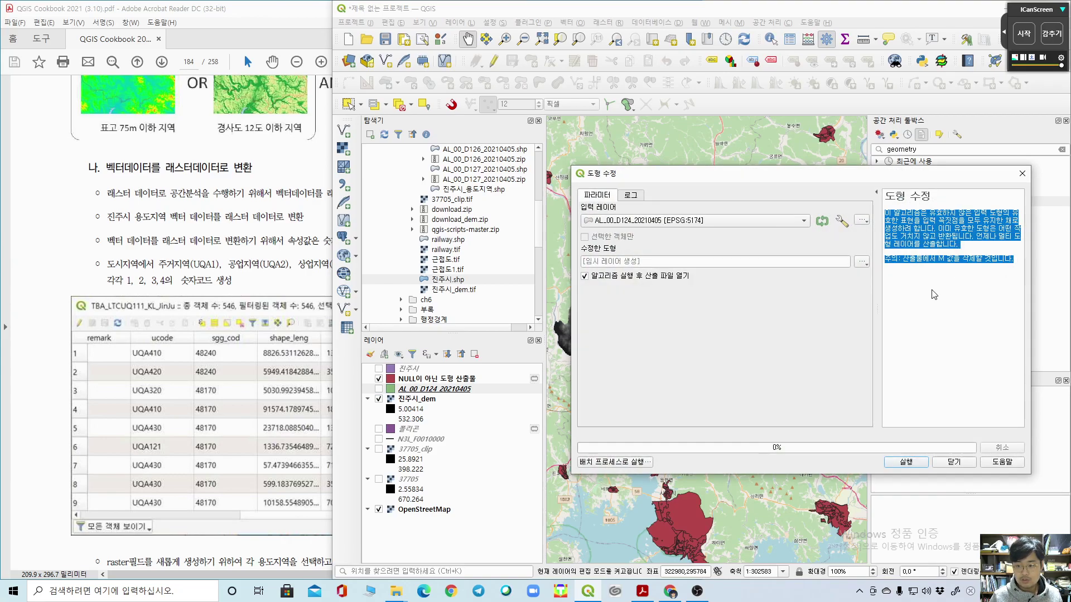
click(937, 292)
click(649, 223)
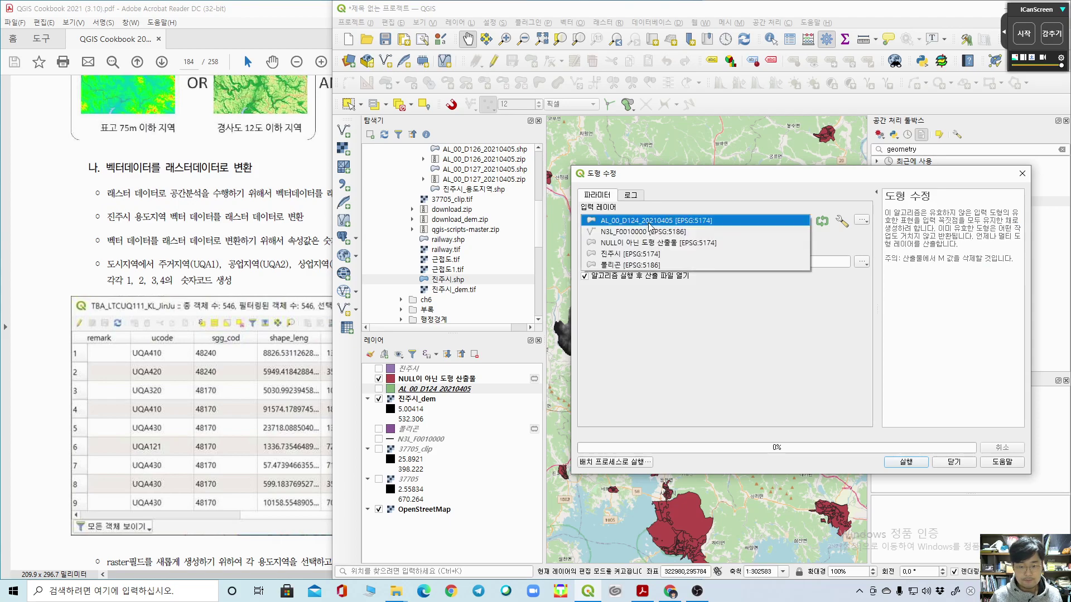
click(669, 243)
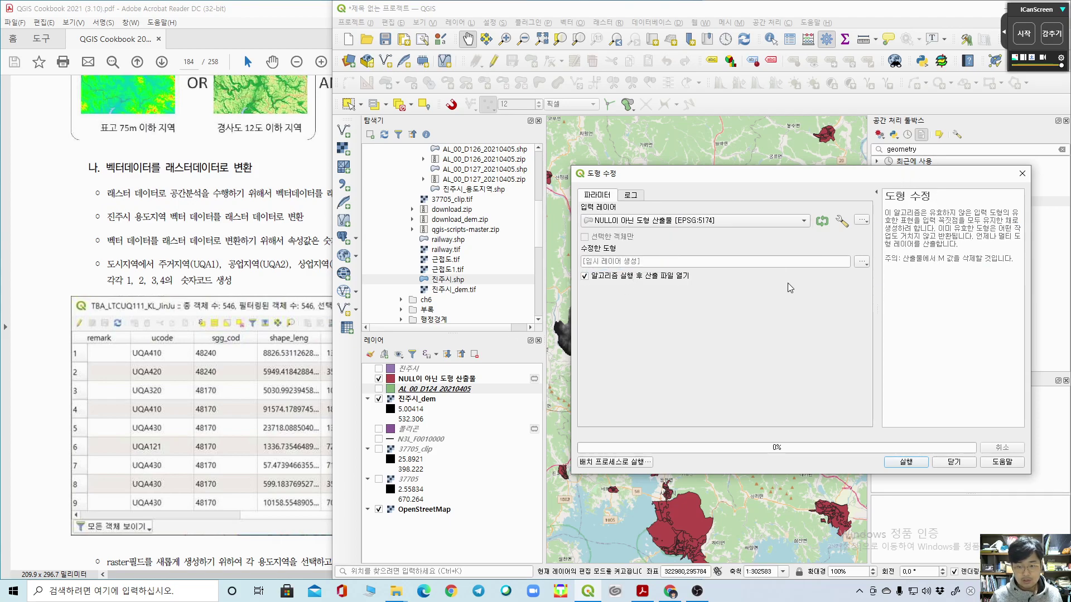
click(906, 461)
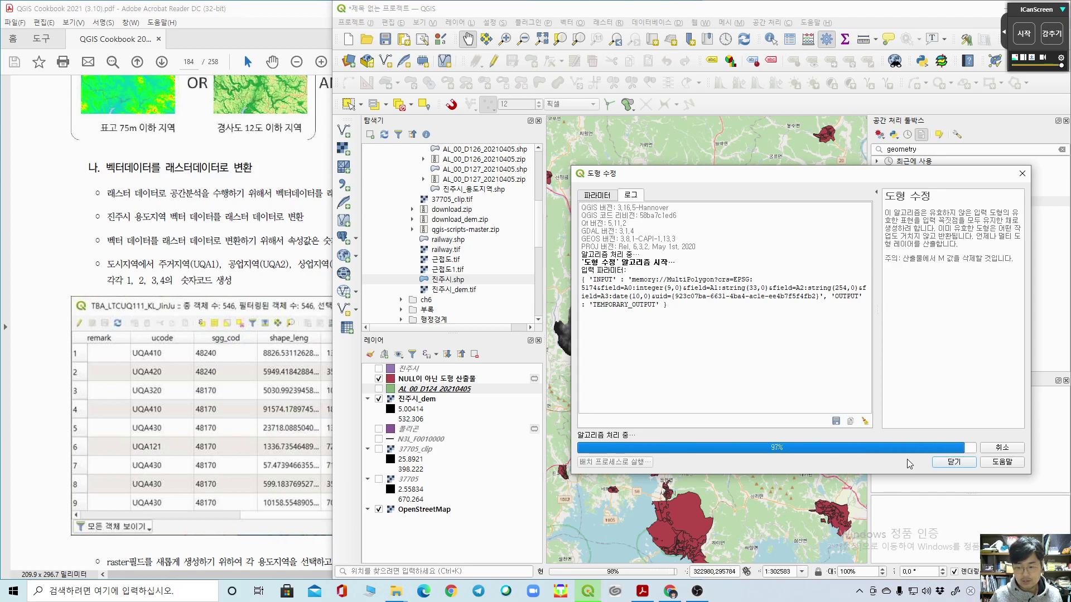
click(954, 462)
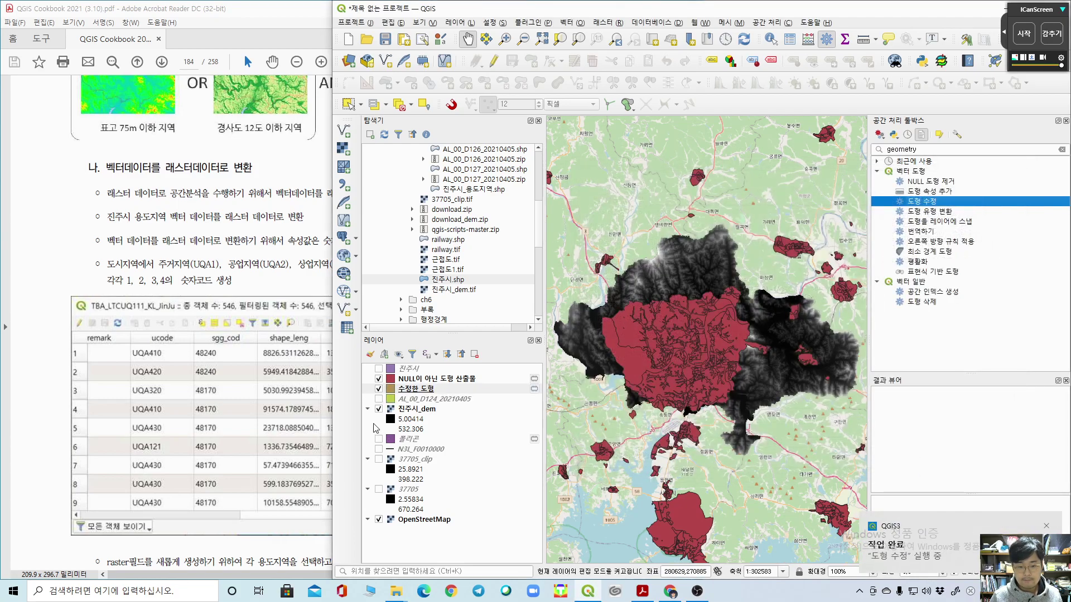
click(379, 379)
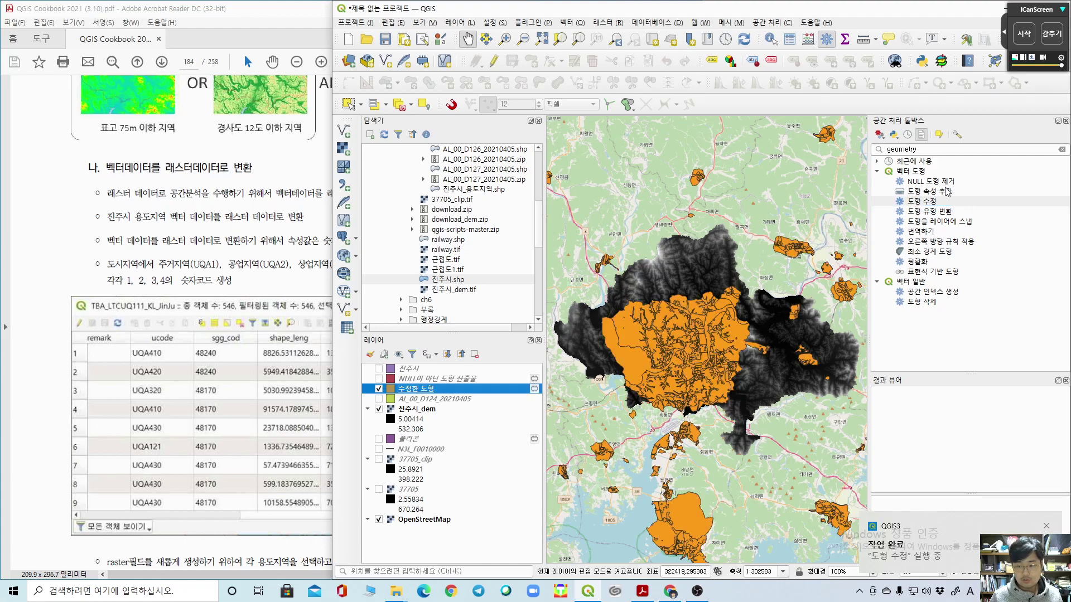
Step: Clip the 수정한 도형 layer to the 진주시 overlay layer as a temporary layer, and hide 수정한 도형
double_click(925, 151)
text(clp)
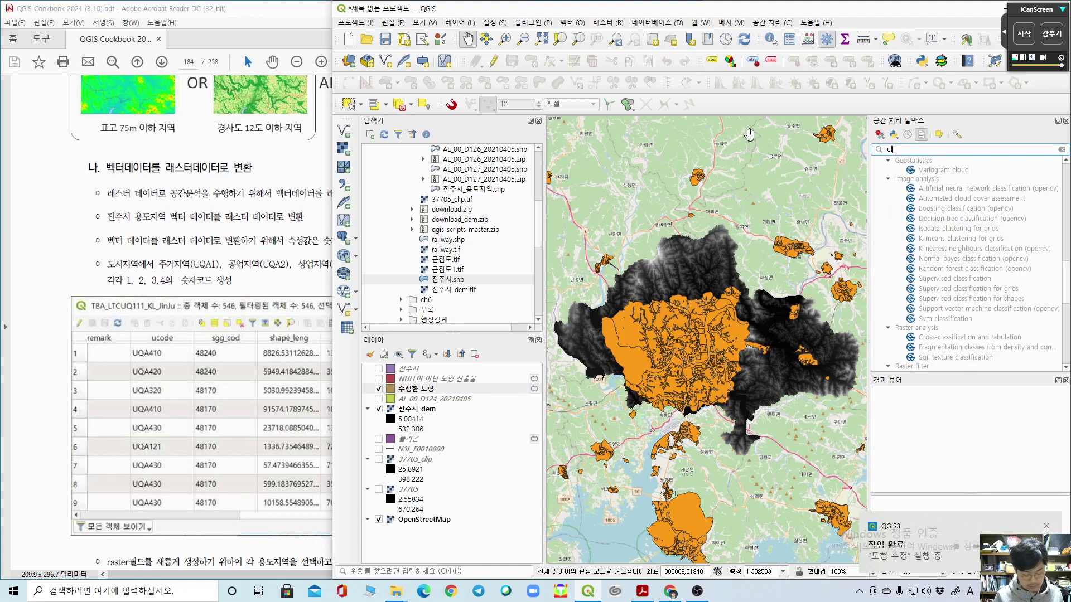
key(BackSpace)
text(ip)
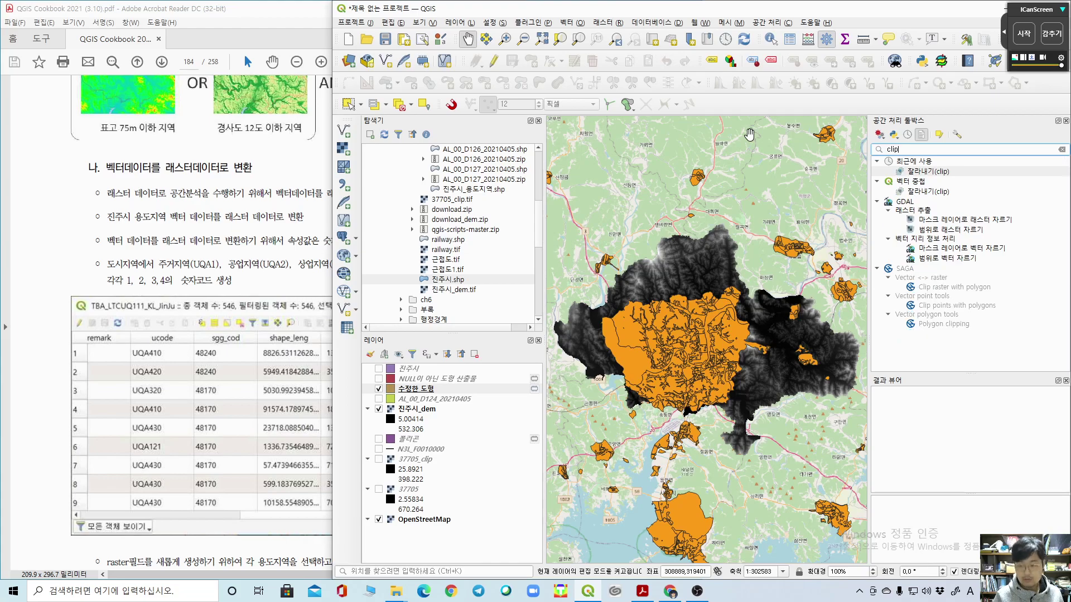
double_click(936, 193)
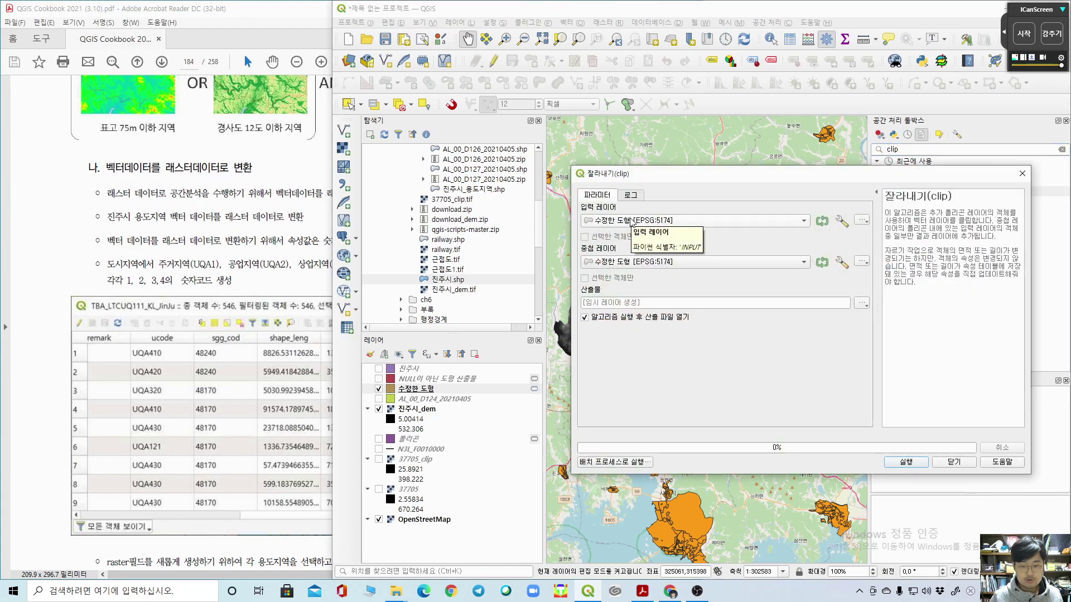
click(632, 270)
click(635, 278)
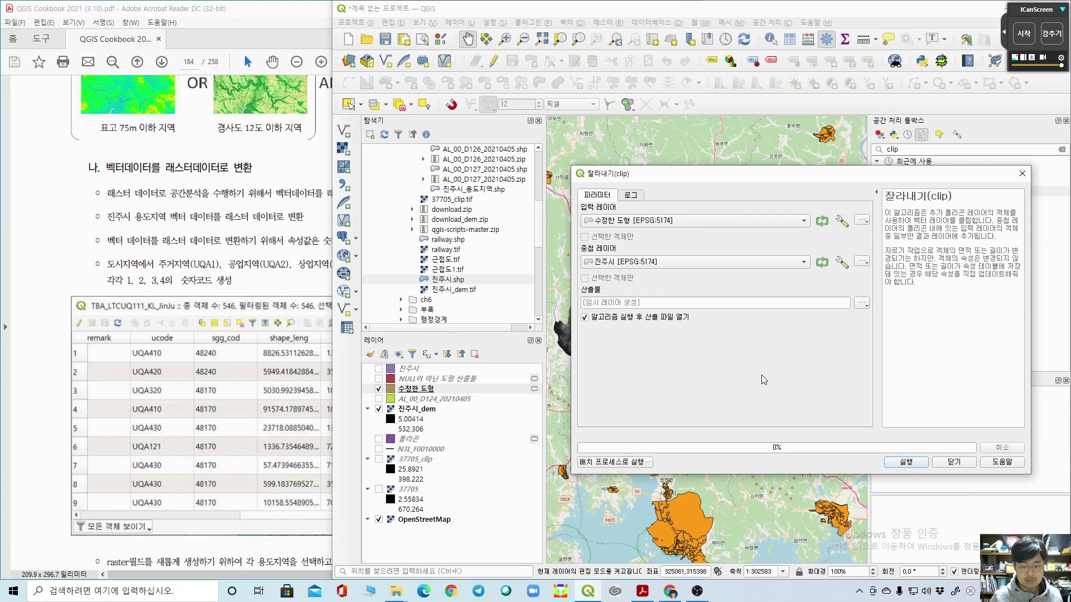
click(895, 464)
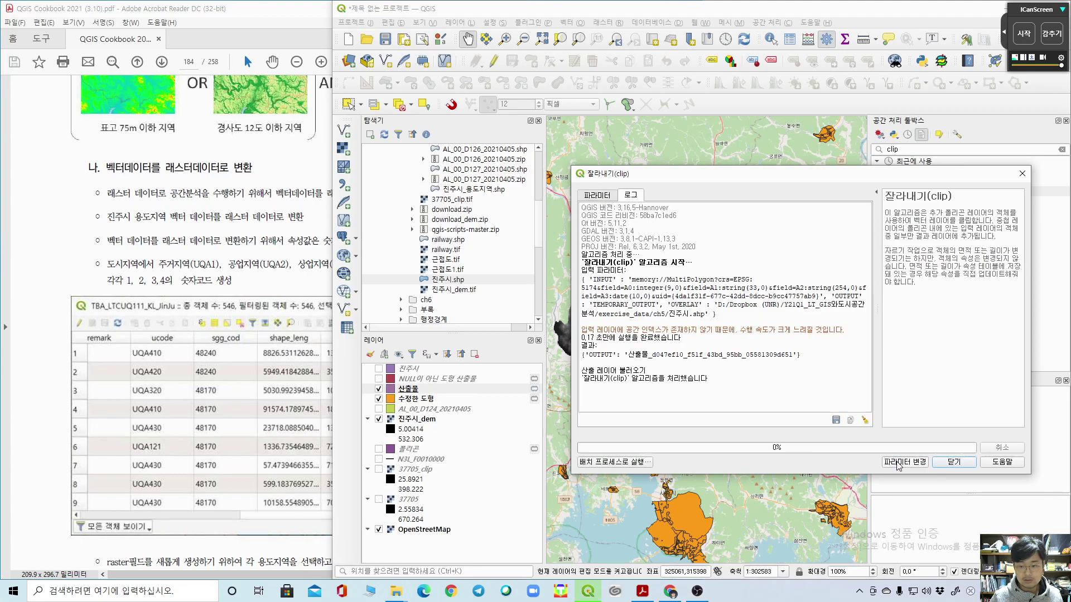
click(955, 465)
click(379, 399)
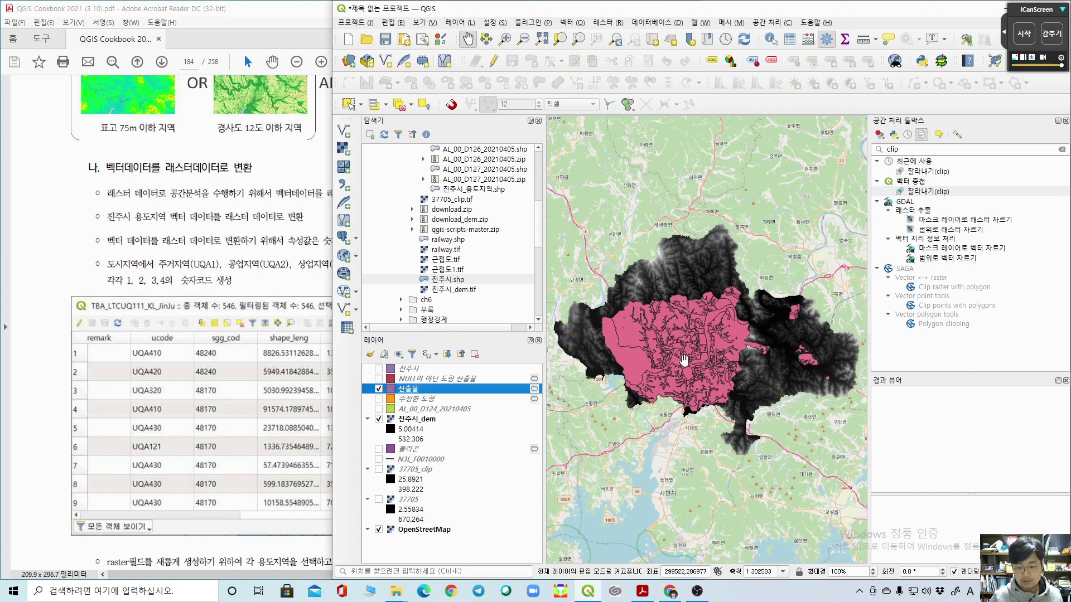
Step: Move the clipped 산출물 layer above NULL이 아닌 도형 산출물 in the layer order and check the cookbook's conversion section
drag(413, 390, 418, 379)
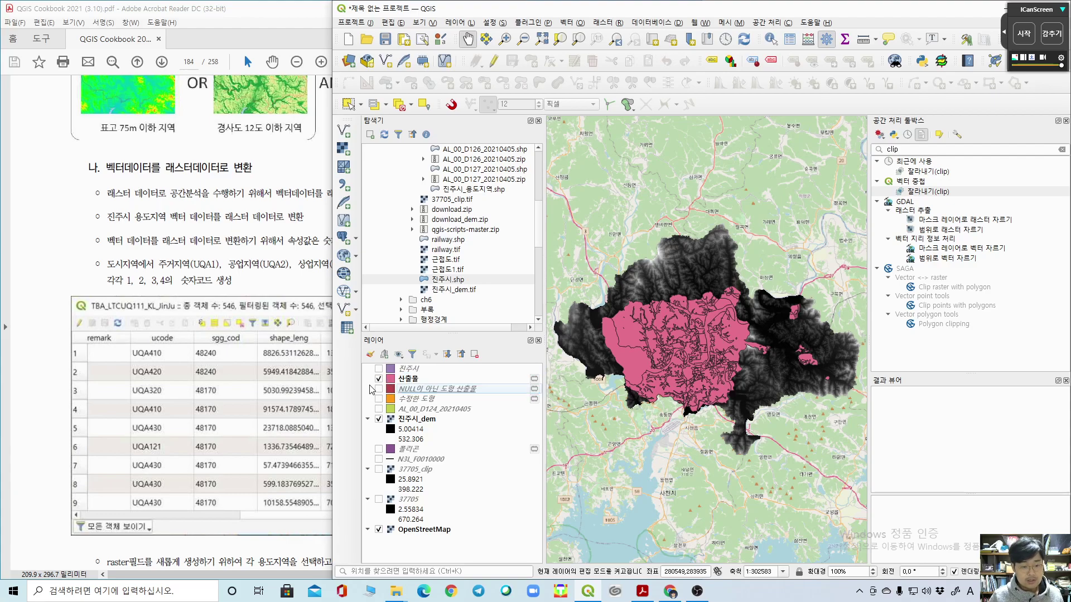
click(28, 286)
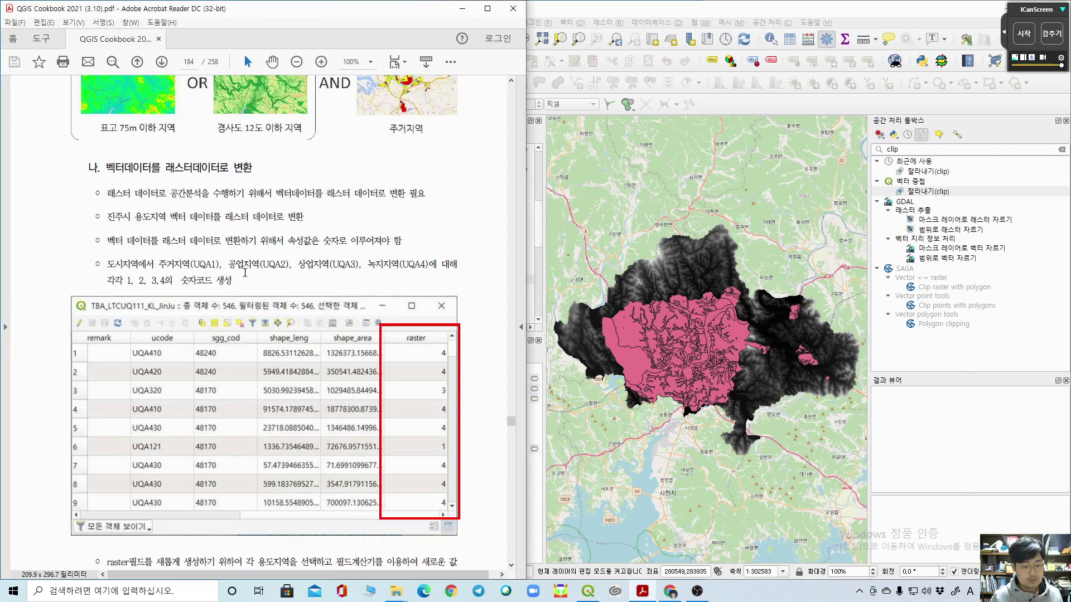
click(623, 14)
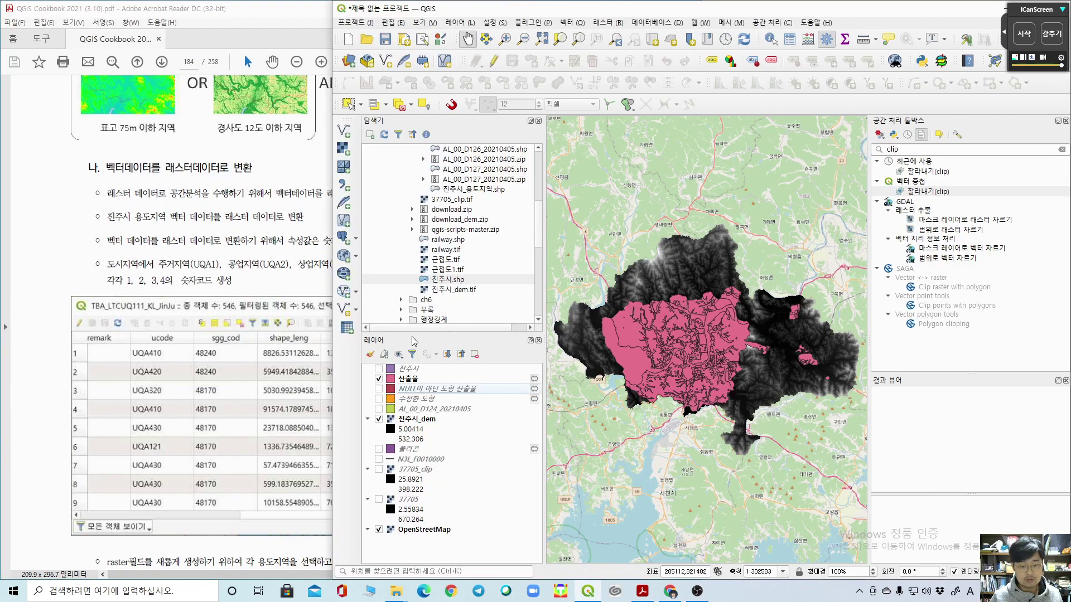
Step: Open the attribute table of the 산출물 layer and widen the A1 column to fit its full codes
right_click(415, 383)
click(458, 253)
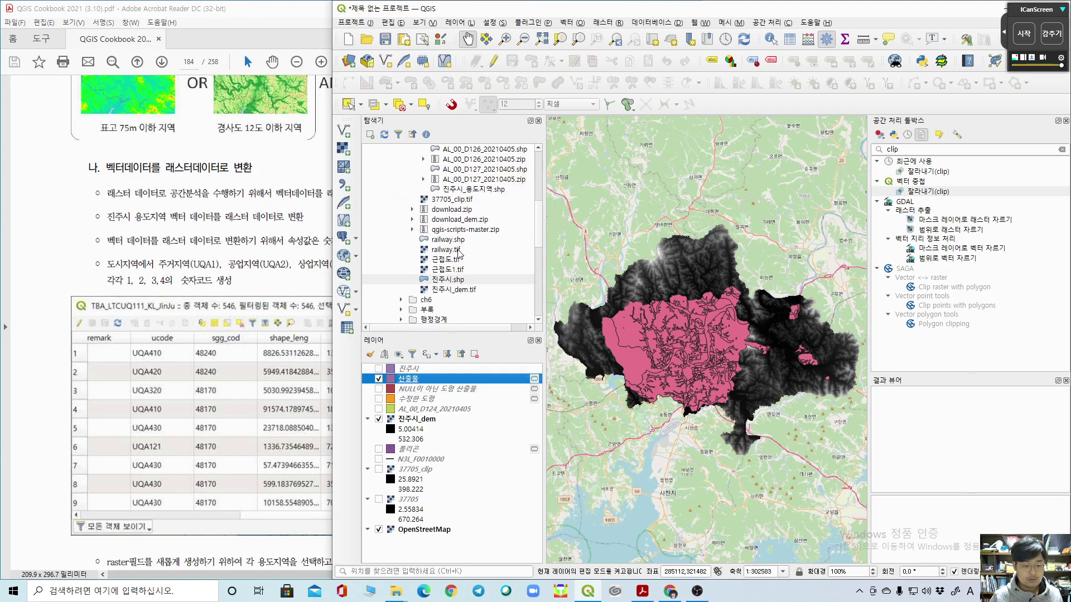
drag(399, 119, 597, 192)
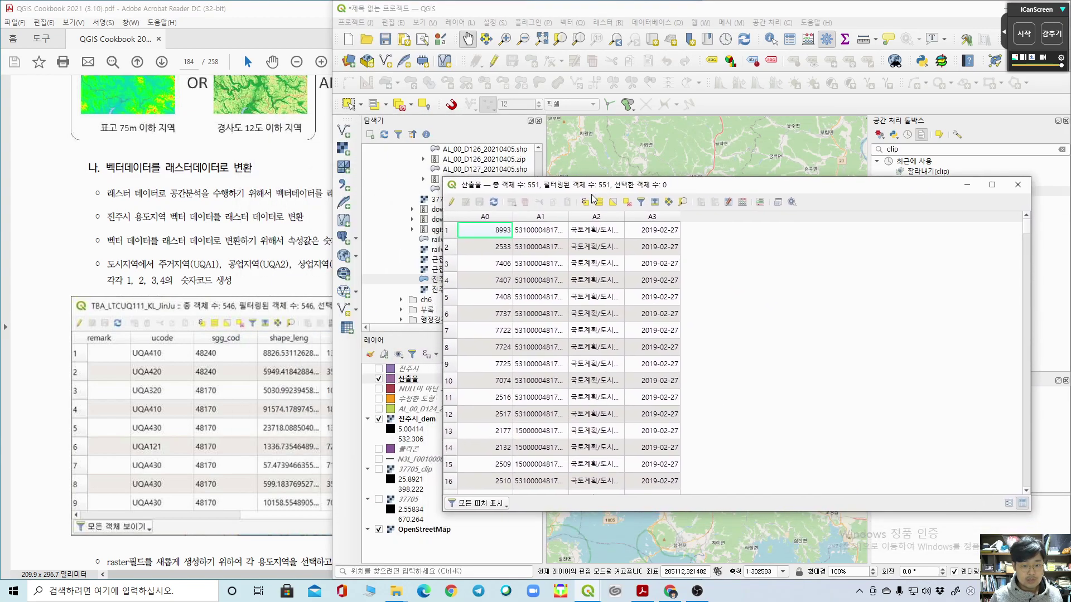
double_click(569, 216)
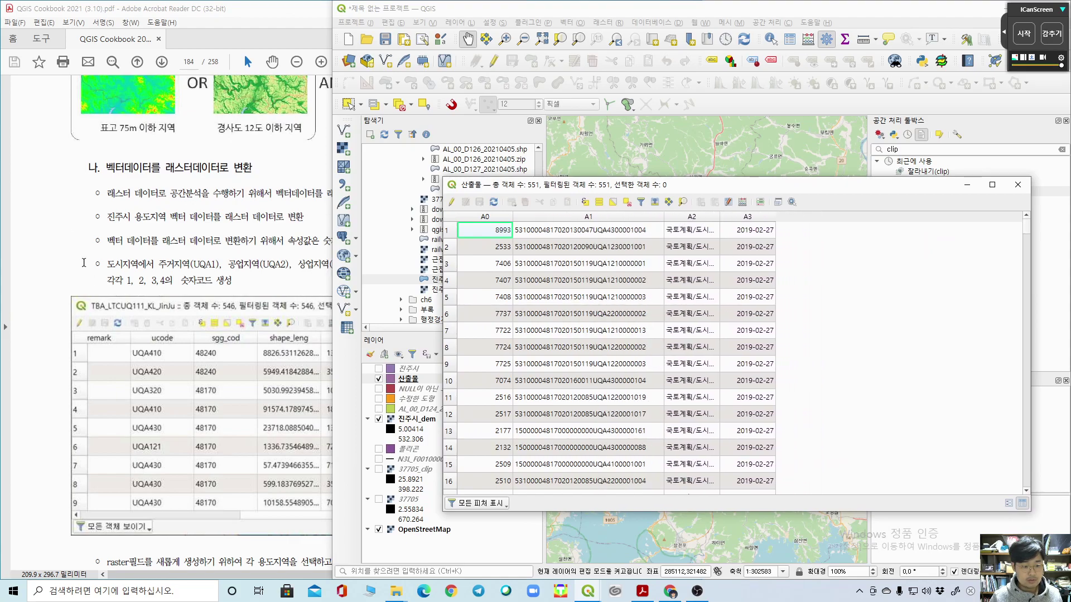
Step: Review the cookbook's numeric coding rules for the zoning areas and examine the matching codes in column A1
click(110, 250)
scroll(301, 265, up, 10)
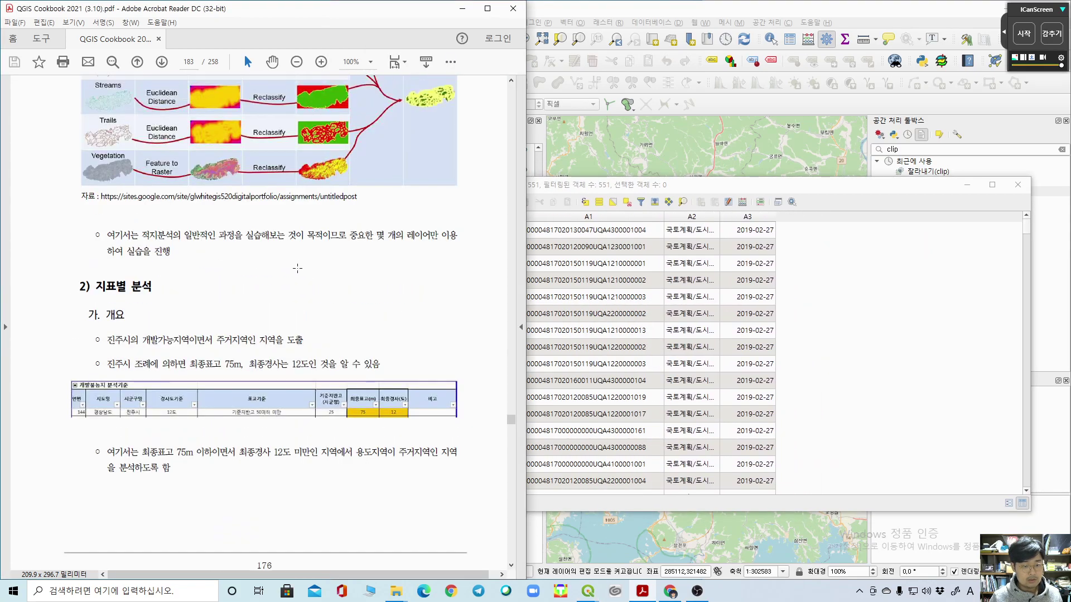
scroll(298, 269, down, 10)
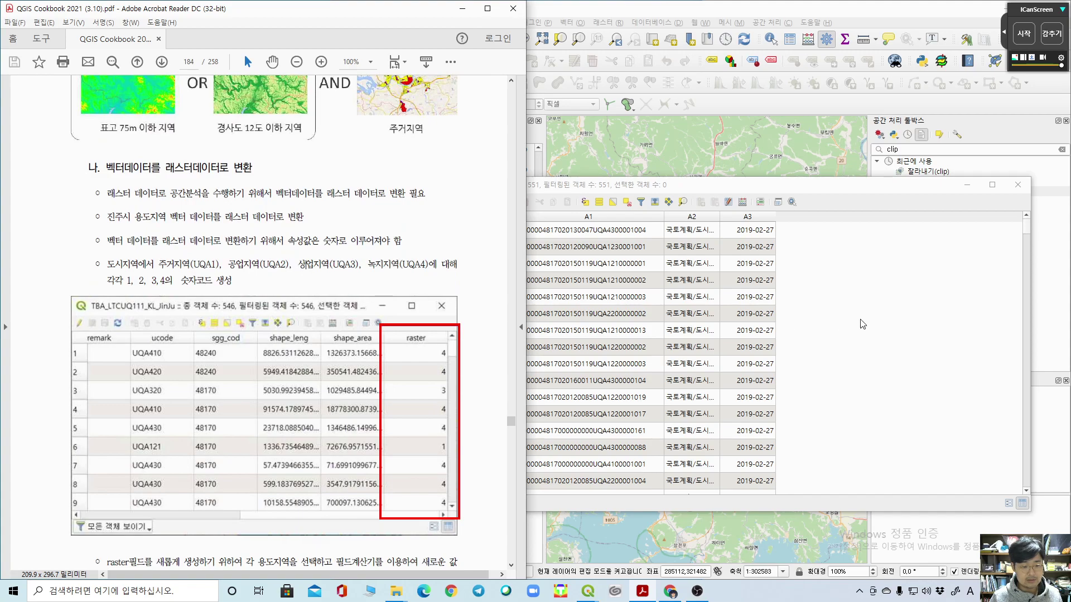
click(739, 299)
click(567, 231)
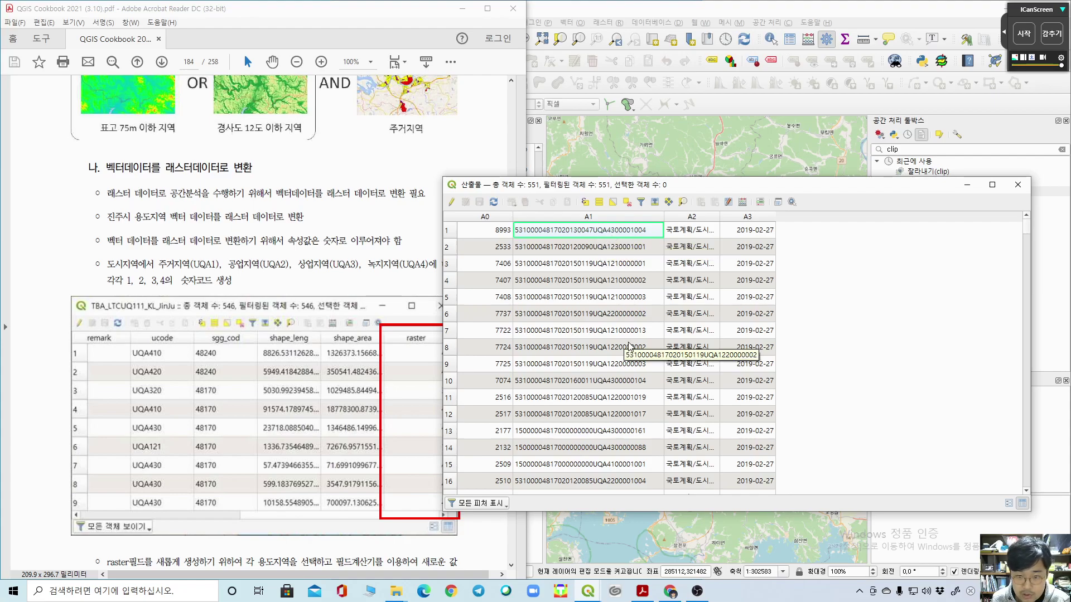
Step: Set up a new field named code in the Field Calculator, with type 텍스트 (string) and length 6
click(725, 205)
click(835, 242)
click(742, 203)
drag(563, 165, 134, 162)
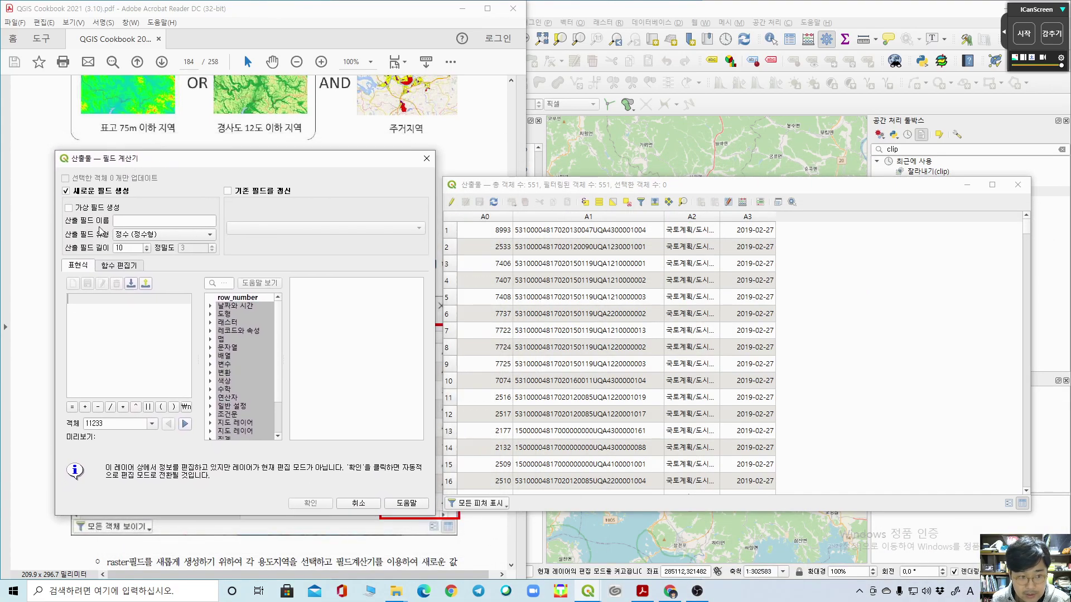
click(136, 218)
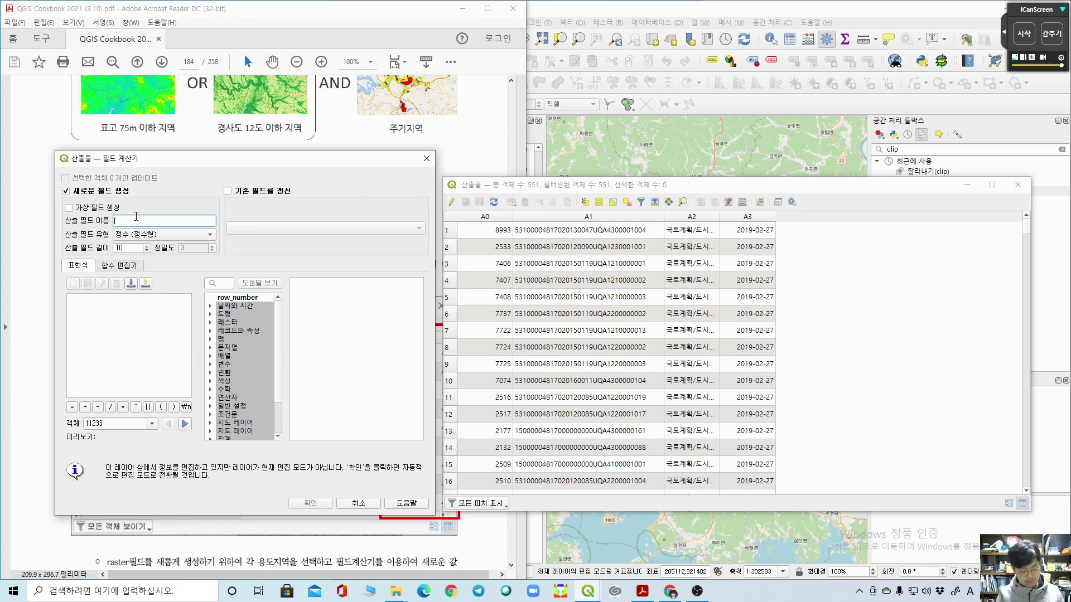
key(Tab)
click(143, 235)
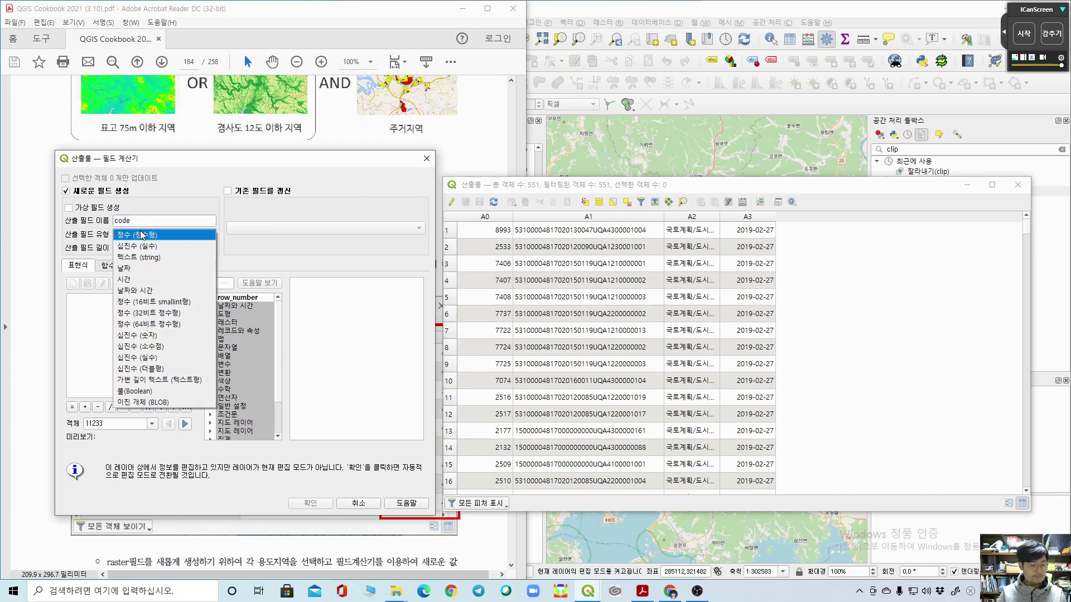
click(168, 257)
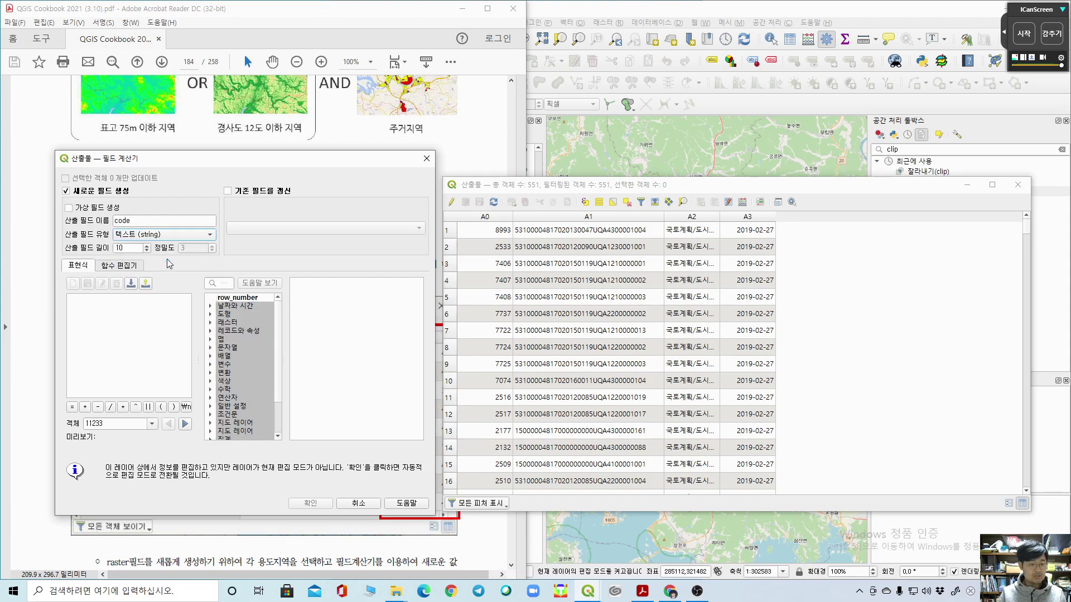
key(Tab)
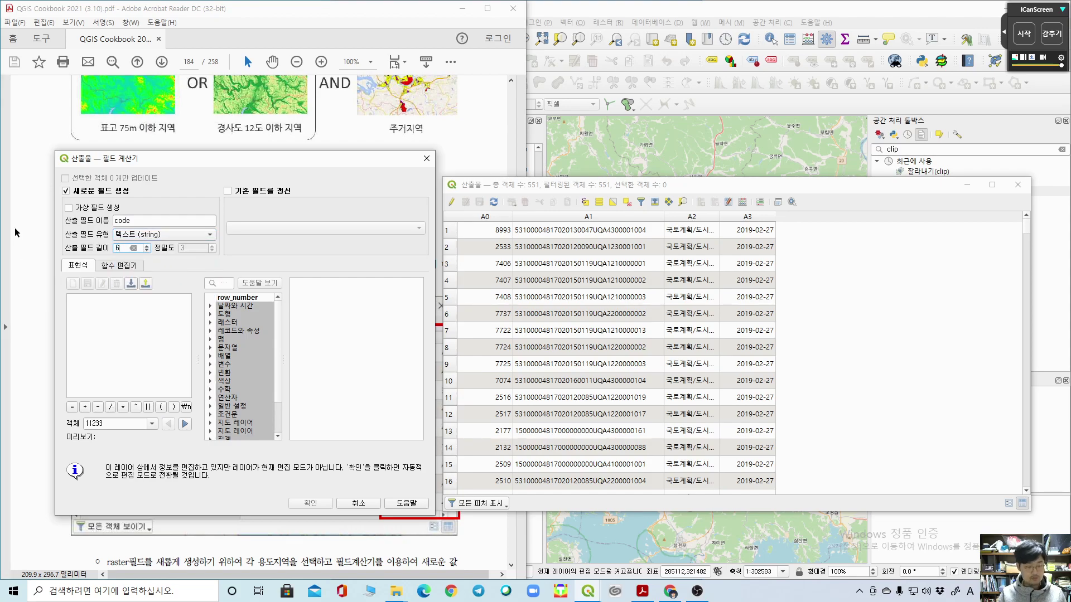
Step: Begin the code field's expression with the substr function from the 문자열 group
click(134, 364)
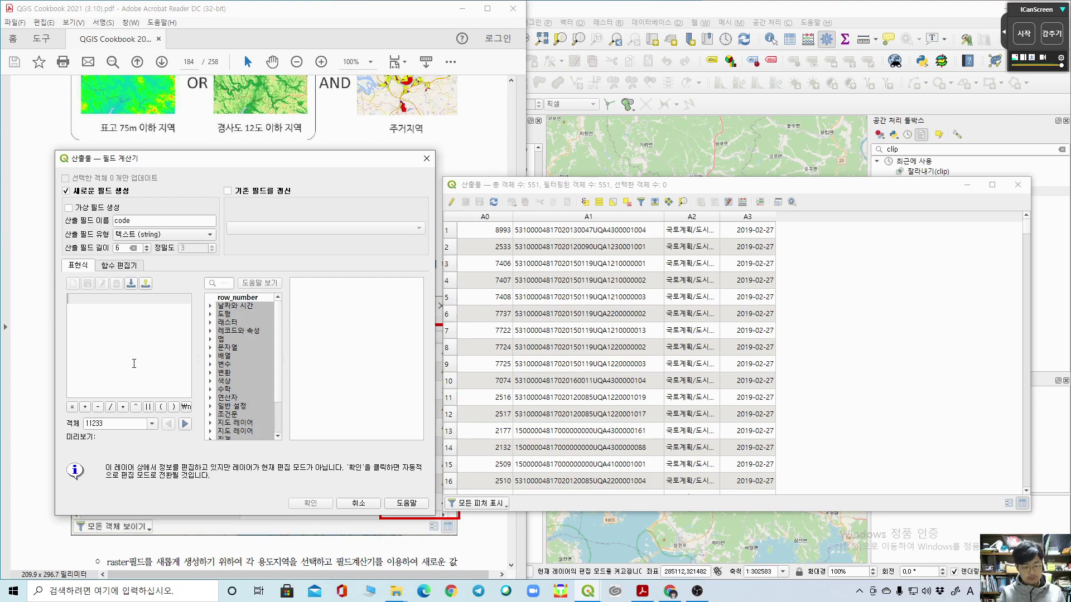
text(st)
key(BackSpace)
key(BackSpace)
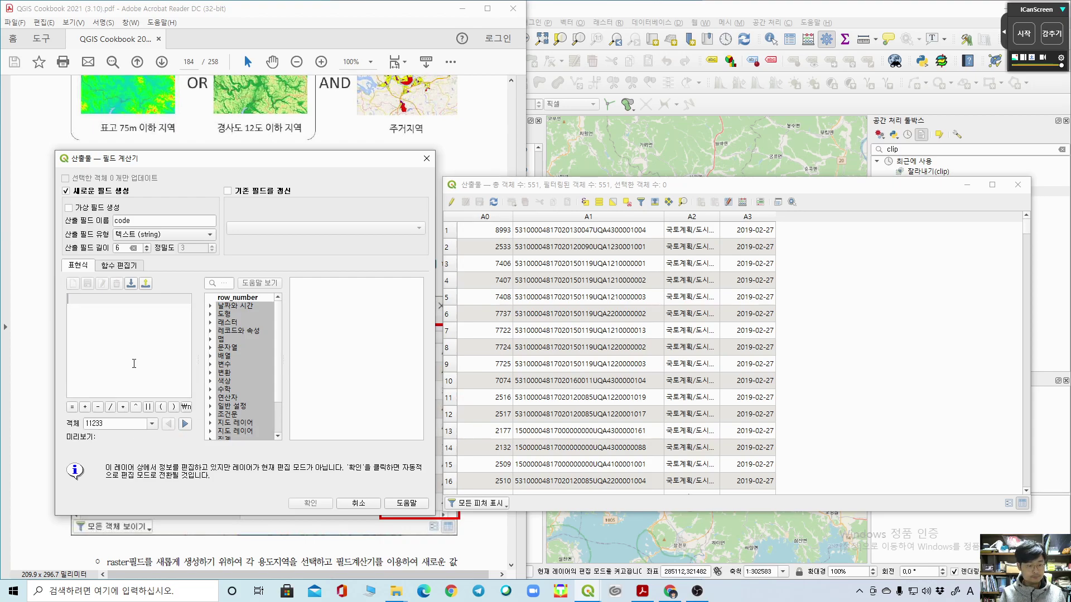
click(227, 348)
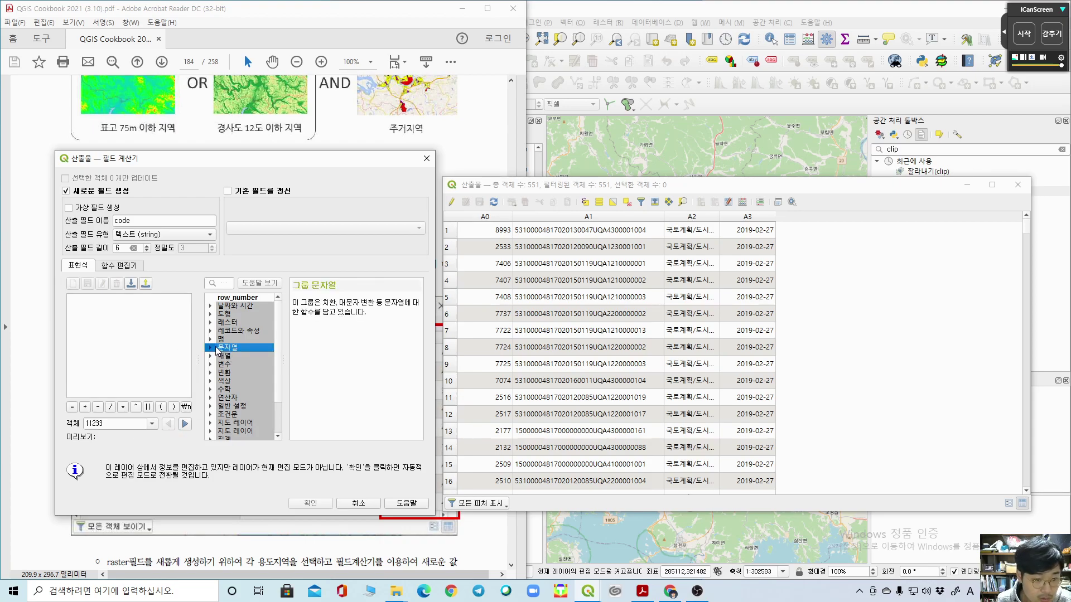
click(215, 347)
scroll(255, 392, down, 1)
scroll(257, 392, down, 2)
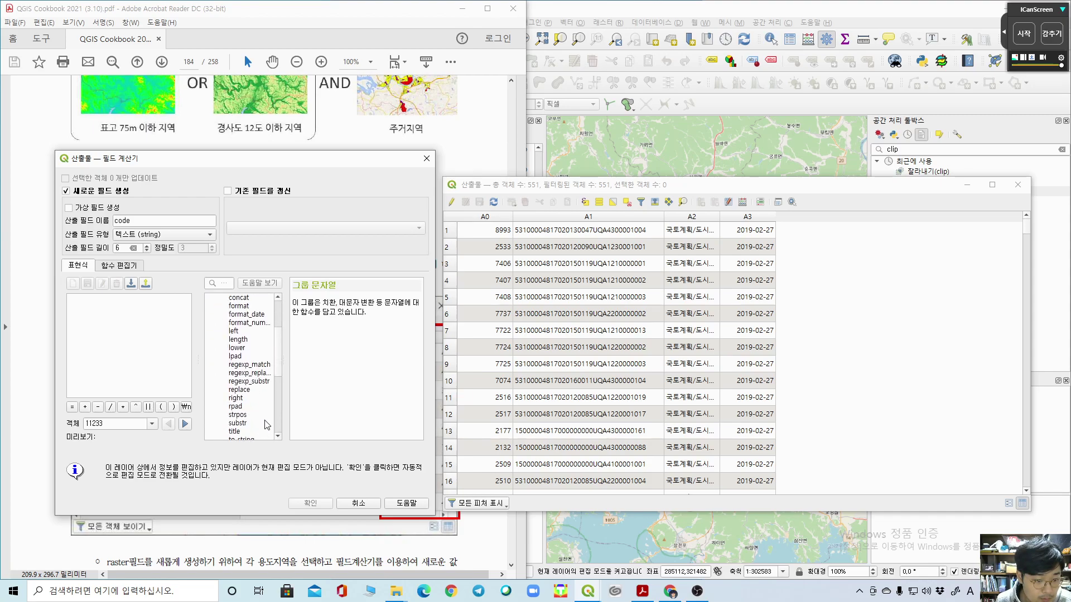
double_click(238, 423)
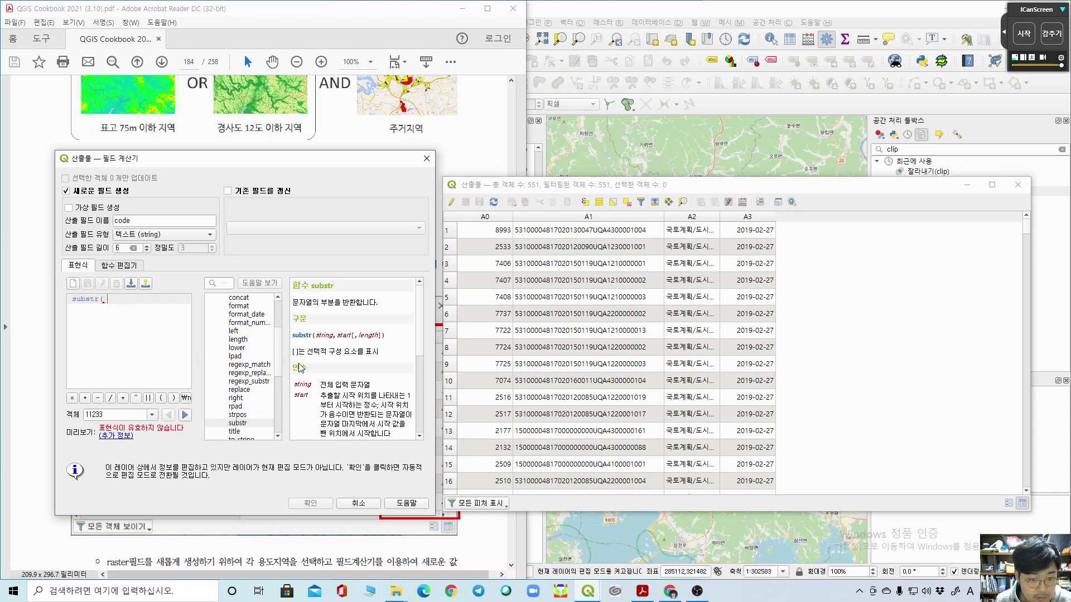
Step: Complete the expression as substr("A1",21,6) and create the code field
scroll(263, 396, down, 8)
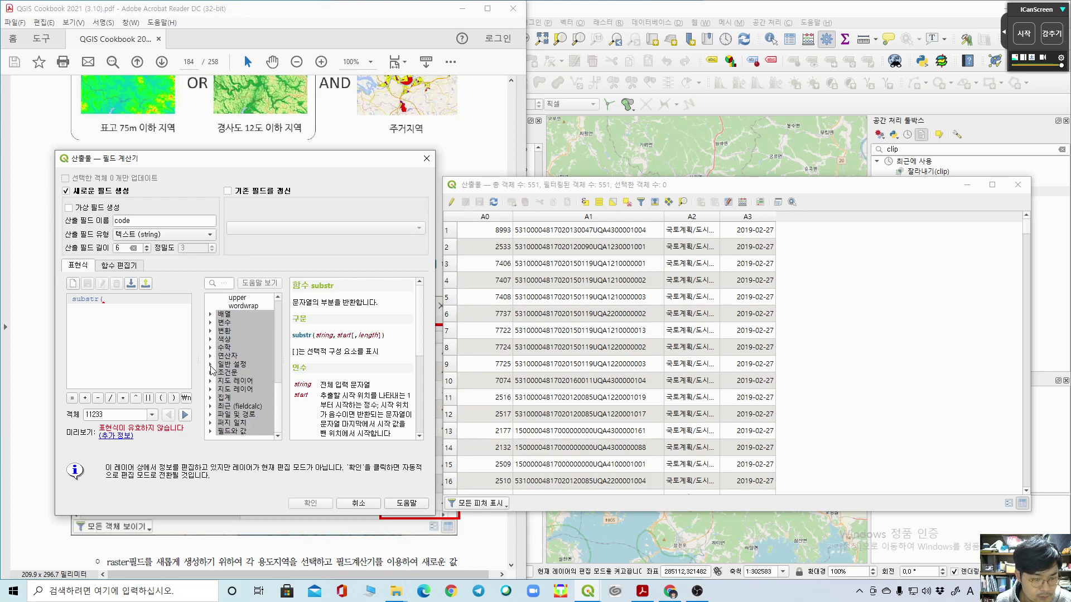
click(210, 430)
double_click(245, 409)
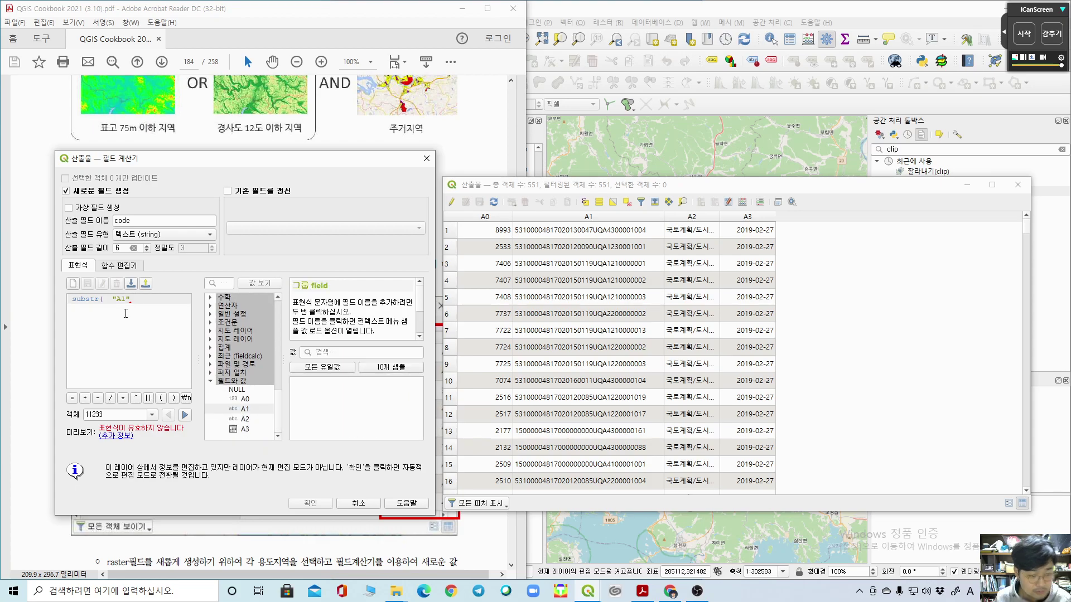
text(,)
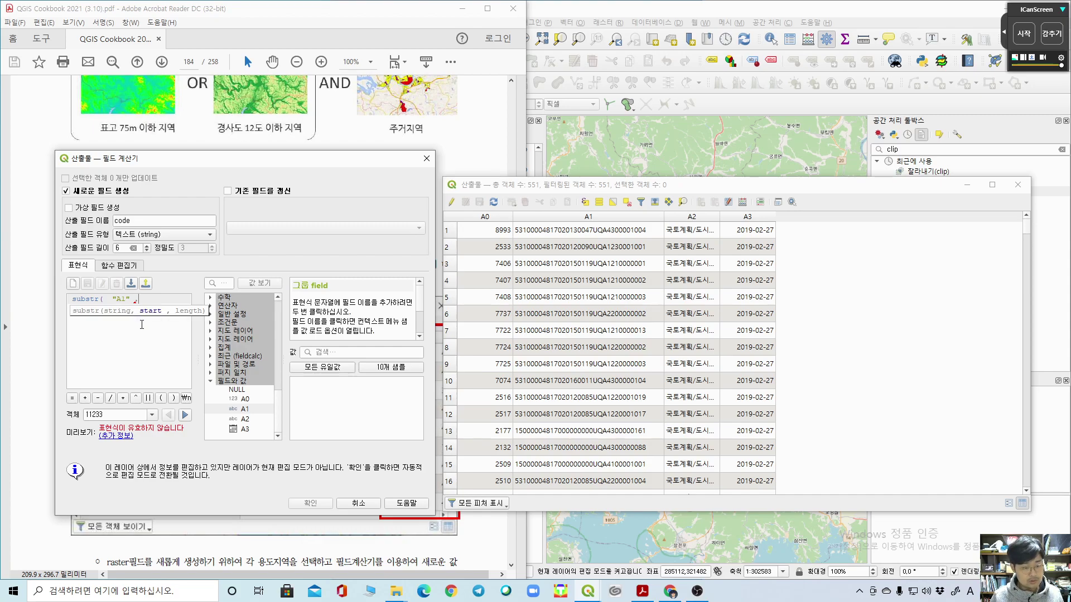
text(22,6))
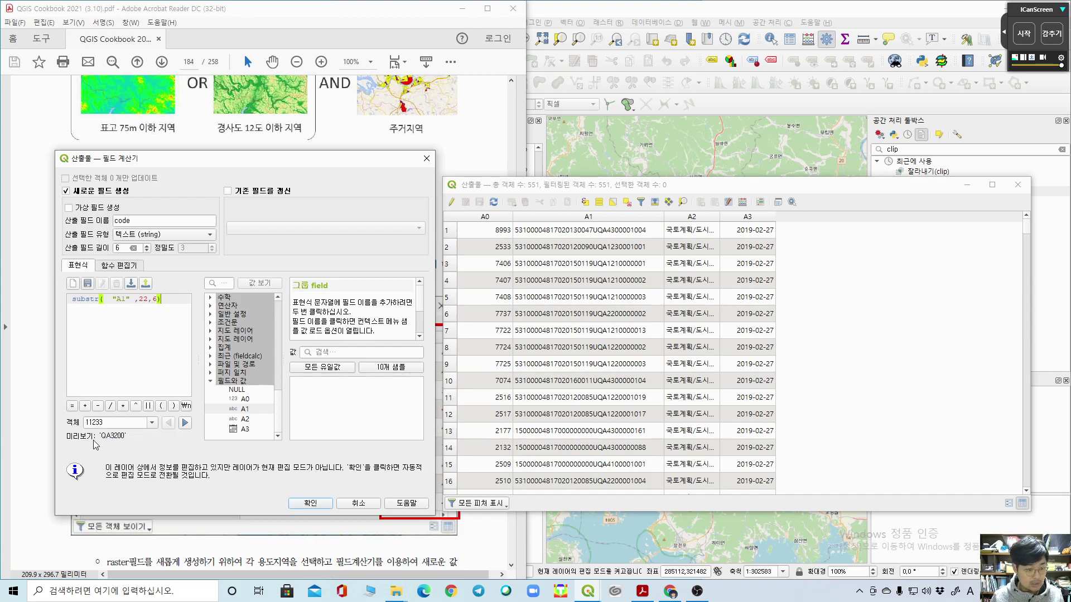
click(147, 300)
key(BackSpace)
text(1)
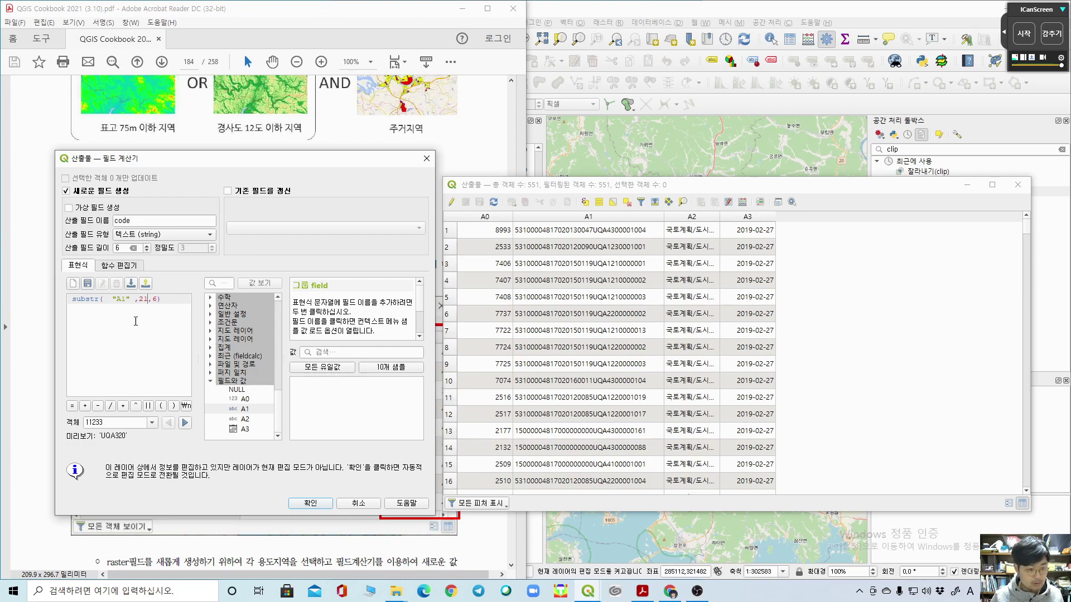
click(310, 504)
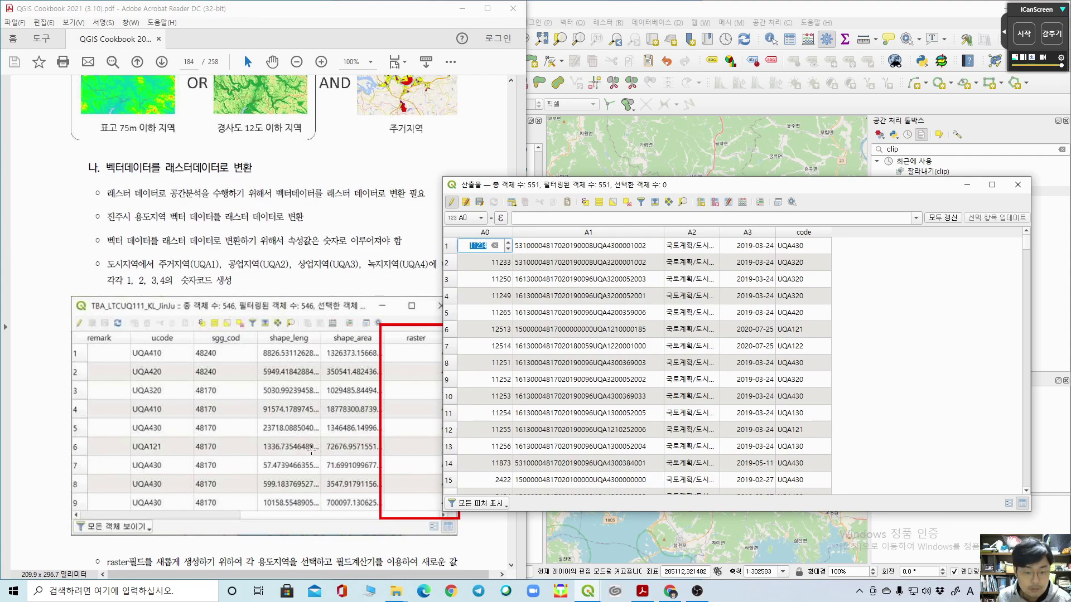
Step: Place the attribute table beside the cookbook and read its instructions on selecting zones, assigning numeric values and converting to raster
drag(621, 190, 662, 167)
scroll(282, 278, down, 10)
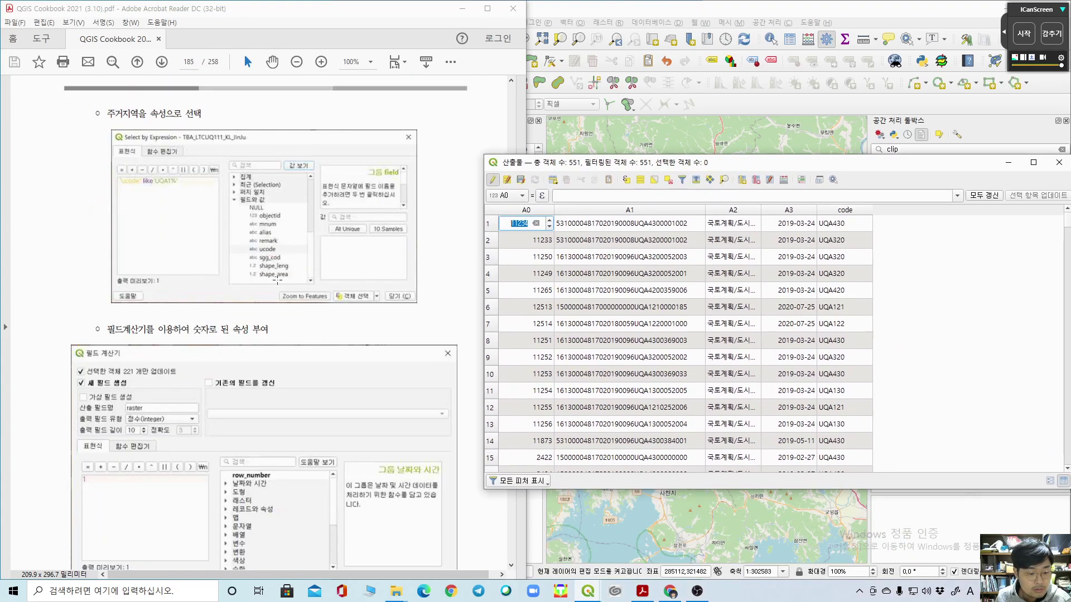
scroll(282, 279, down, 2)
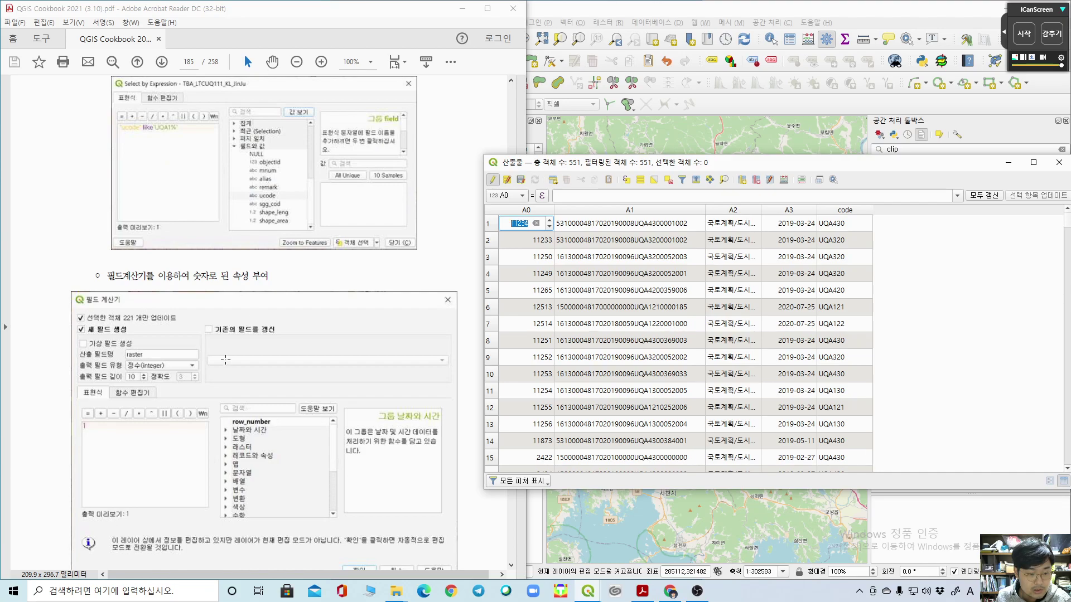
scroll(188, 394, down, 15)
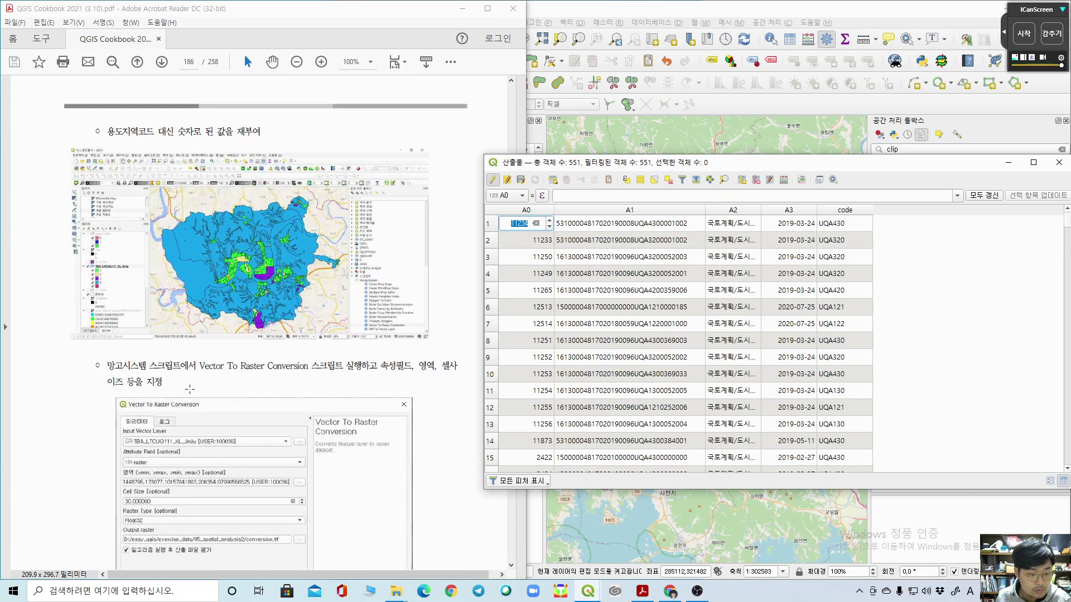
scroll(190, 388, up, 15)
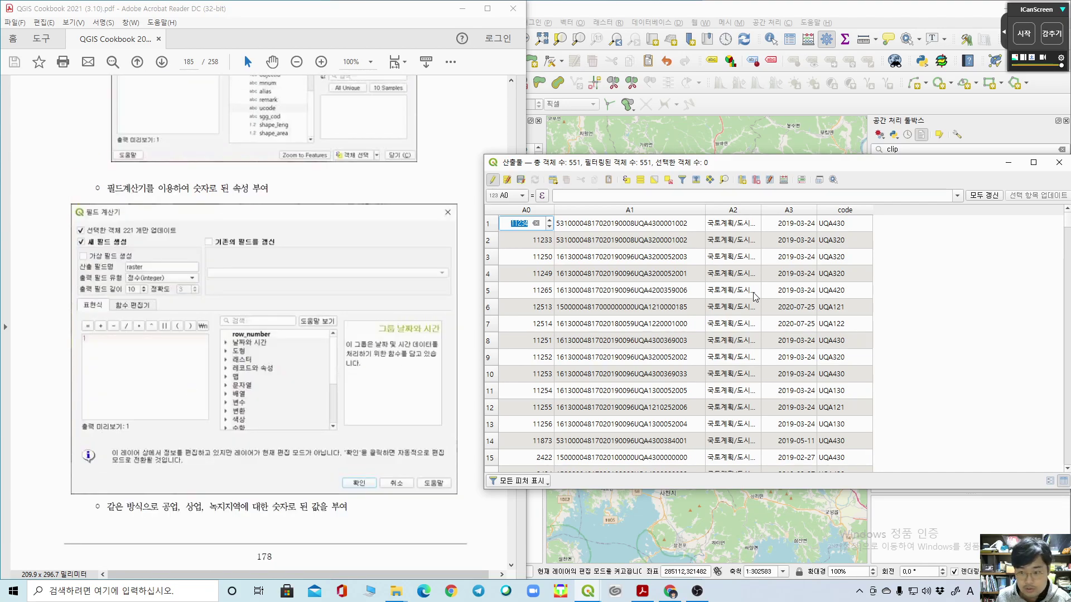
key(Escape)
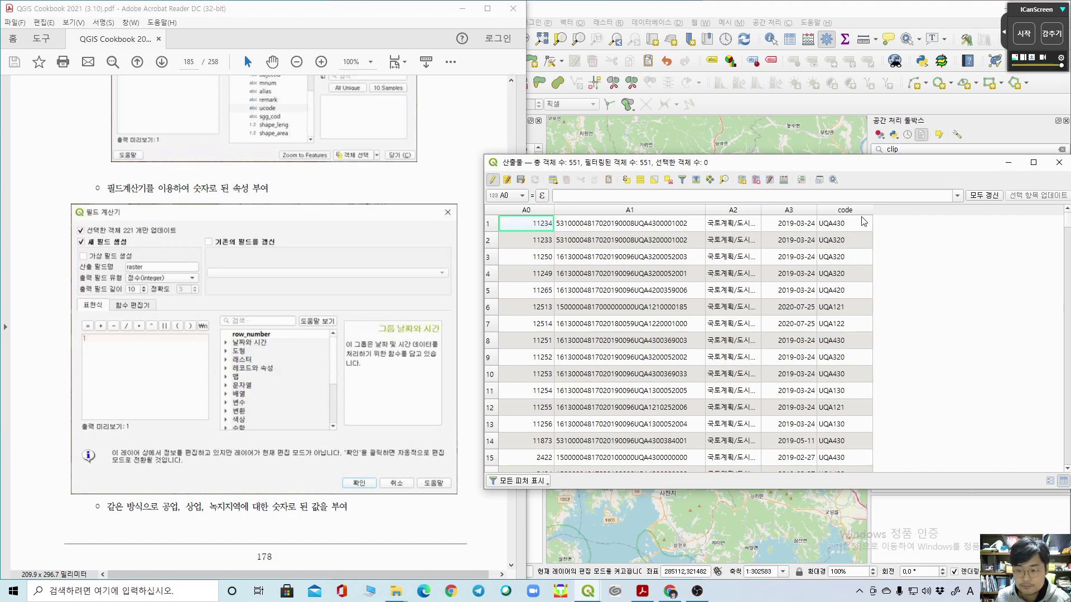
scroll(500, 235, down, 5)
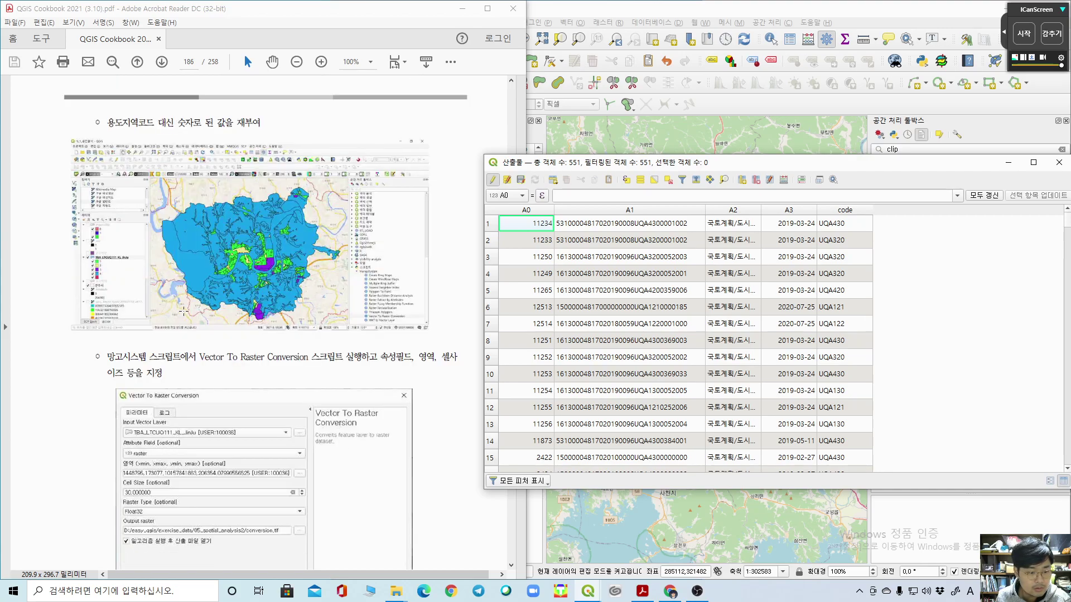
scroll(184, 311, up, 5)
scroll(183, 311, up, 10)
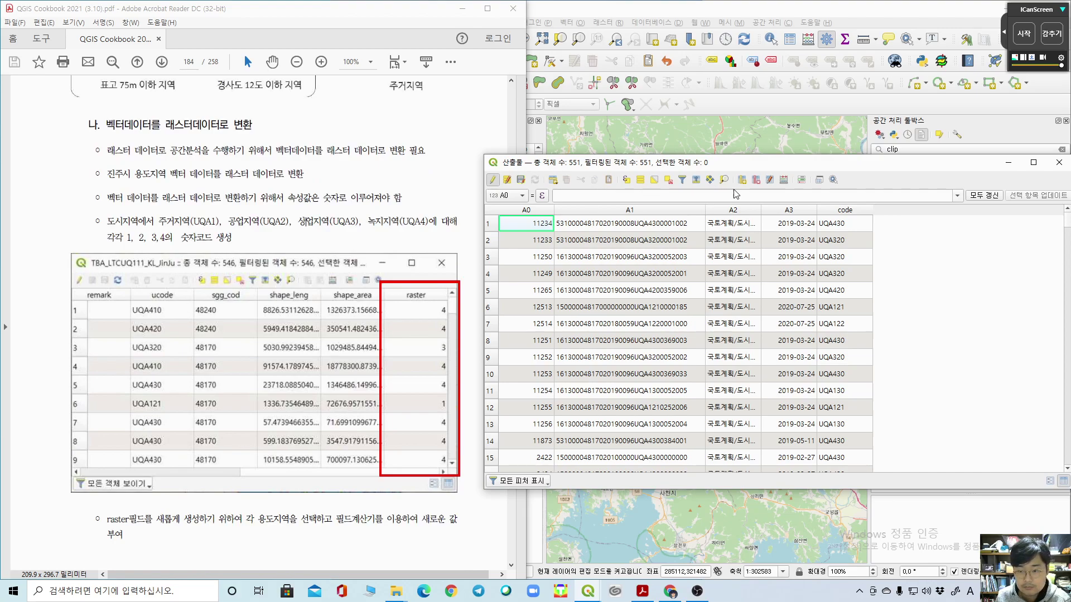
click(771, 182)
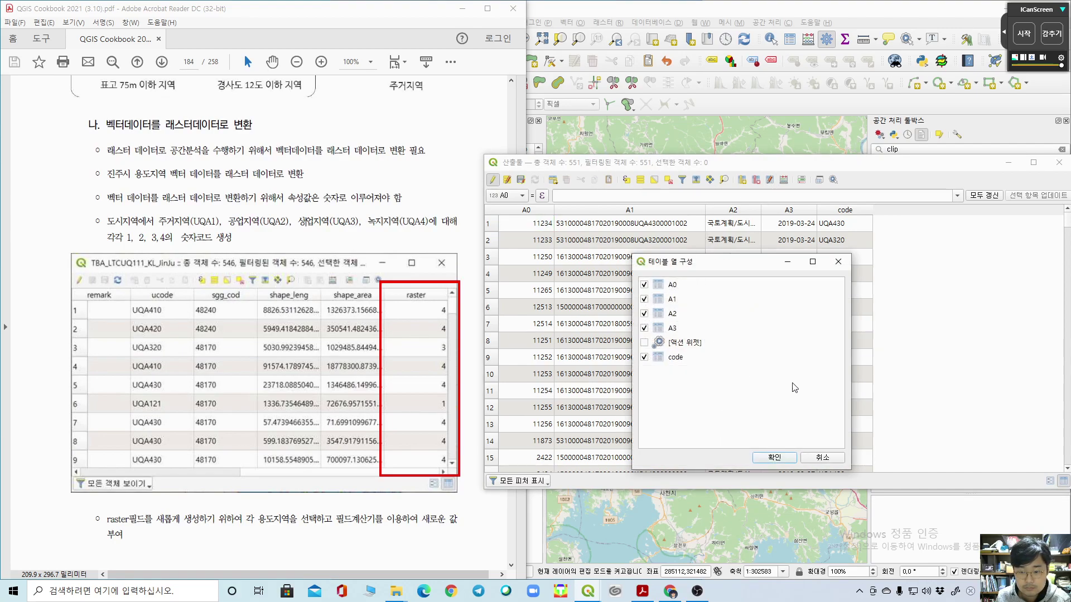
click(843, 261)
click(784, 180)
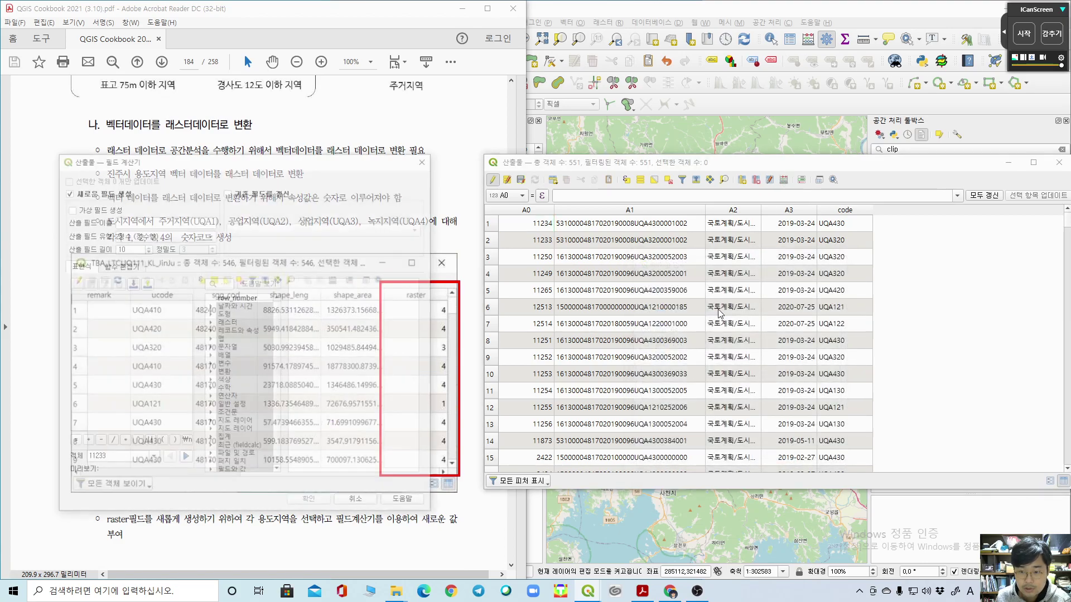
click(166, 221)
text(raster)
drag(210, 159, 729, 214)
scroll(261, 316, down, 10)
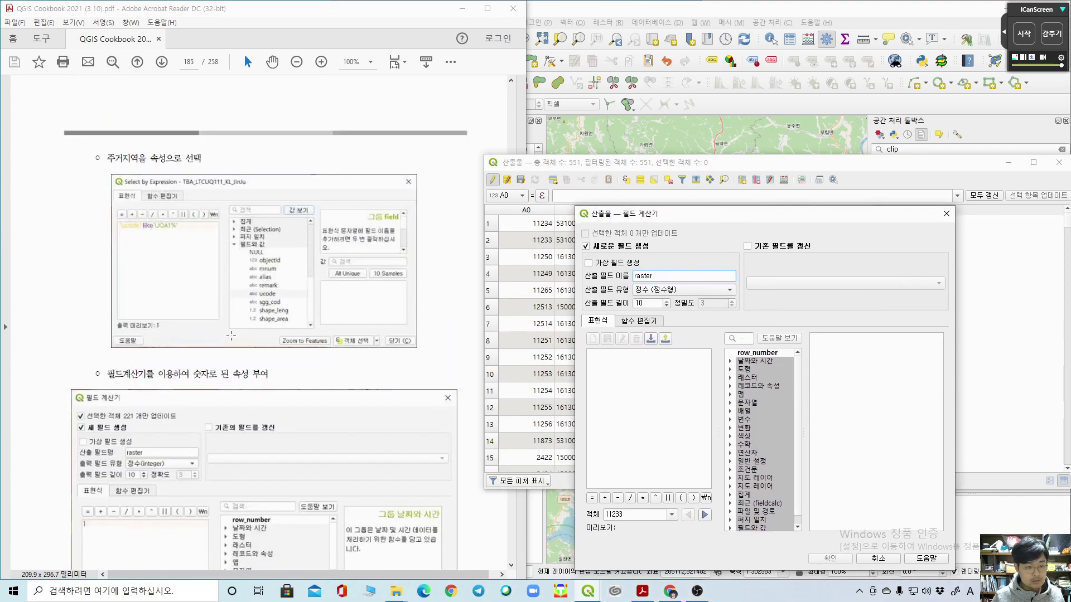
scroll(221, 303, up, 8)
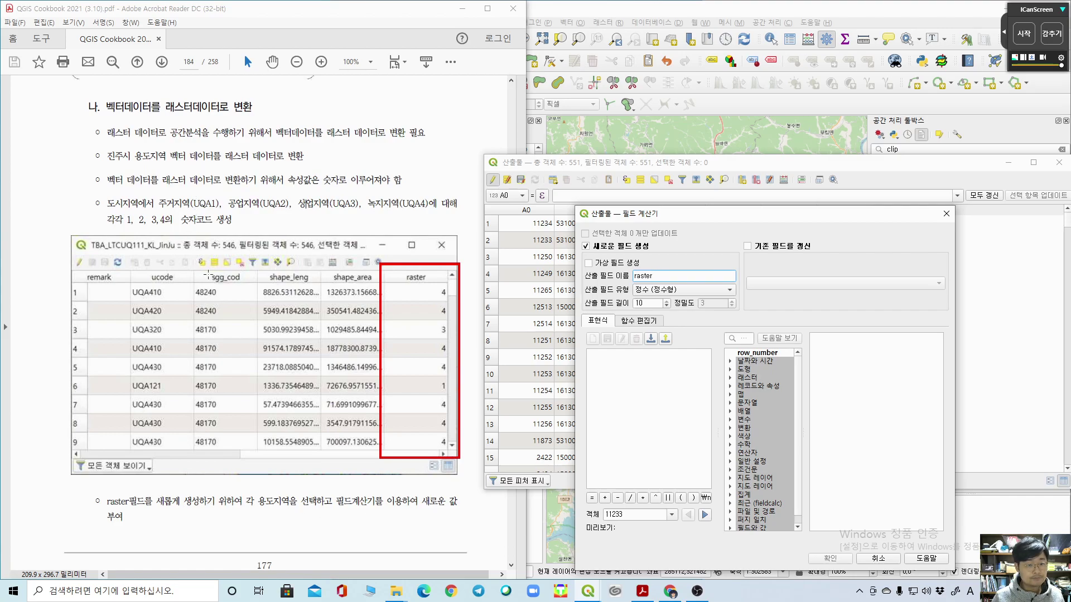
scroll(300, 319, down, 10)
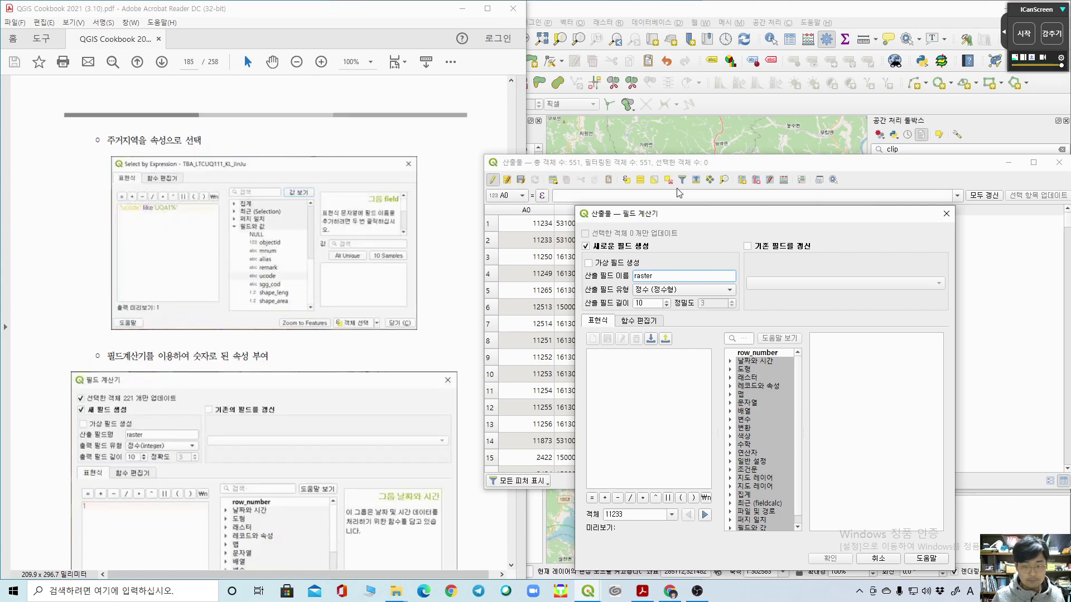
drag(681, 214, 594, 99)
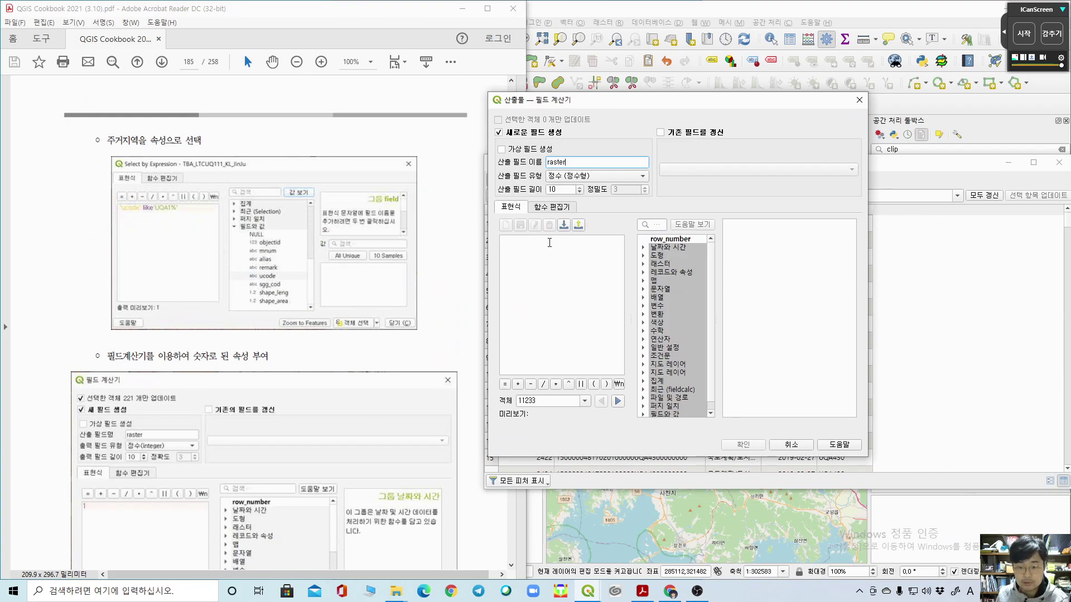
click(537, 278)
drag(682, 109, 469, 53)
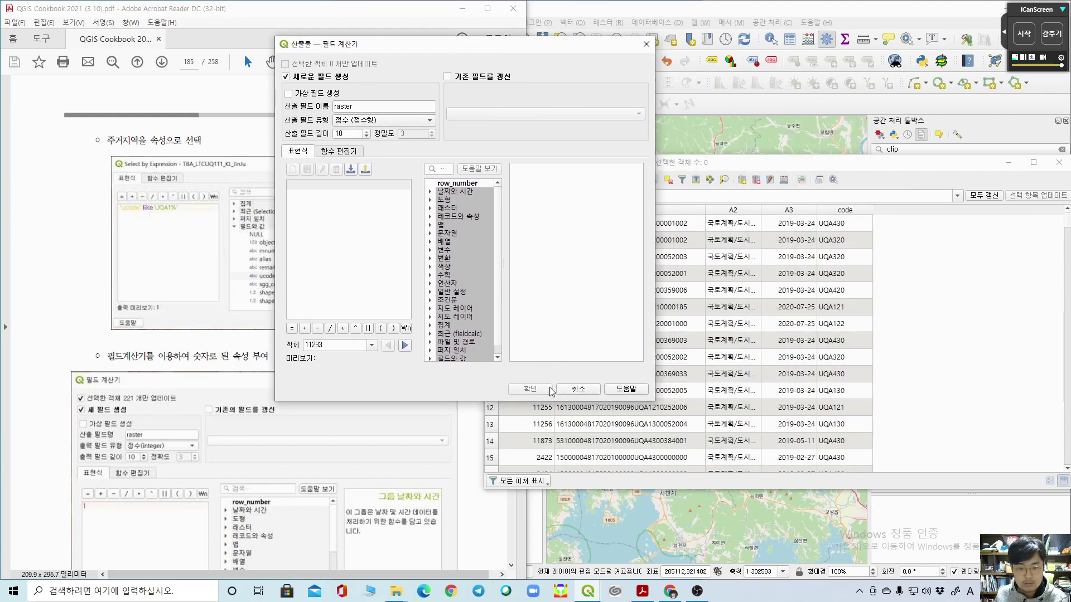
click(578, 389)
Step: Sort the attribute table's records by the code field in ascending order and select the first record
click(854, 211)
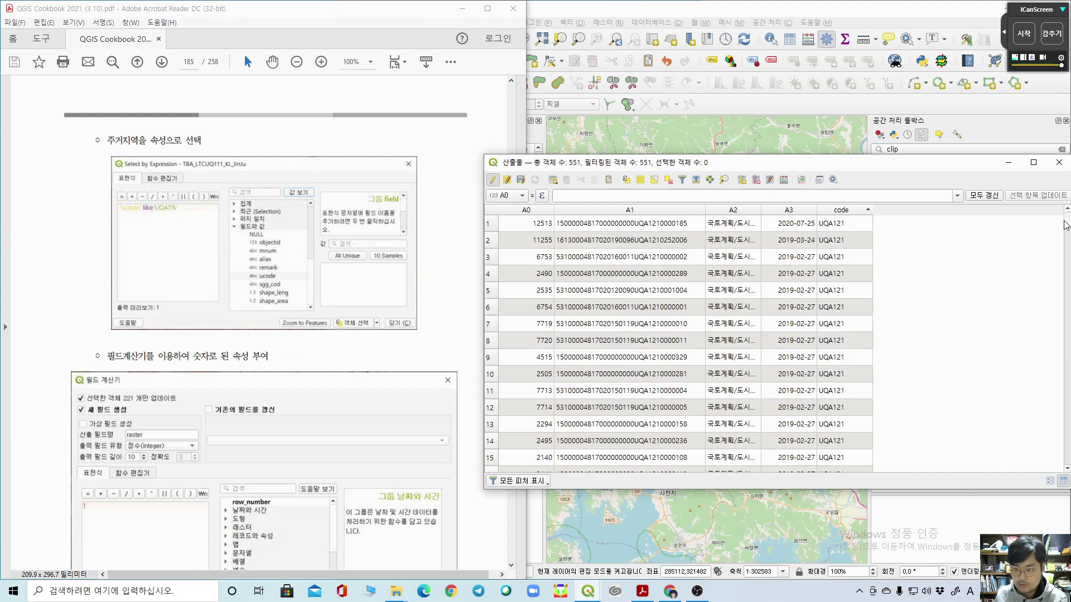
click(489, 221)
mouse_move(1067, 220)
mouse_down()
mouse_move(1067, 245)
mouse_move(1067, 212)
mouse_up()
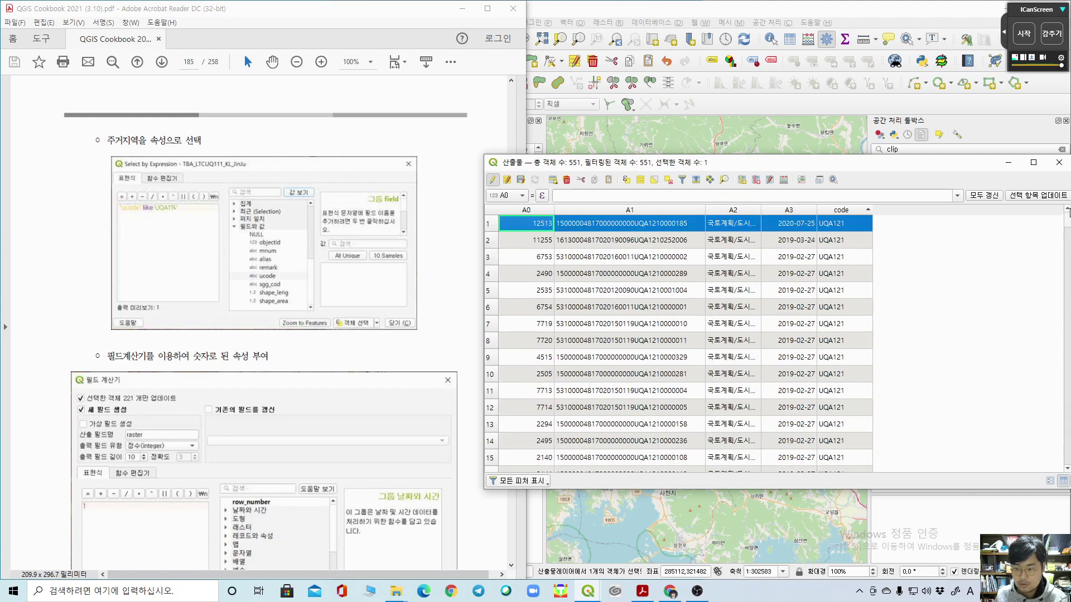
Step: Start a select-by-expression on the layer, search the functions for like and insert the LIKE operator
click(626, 180)
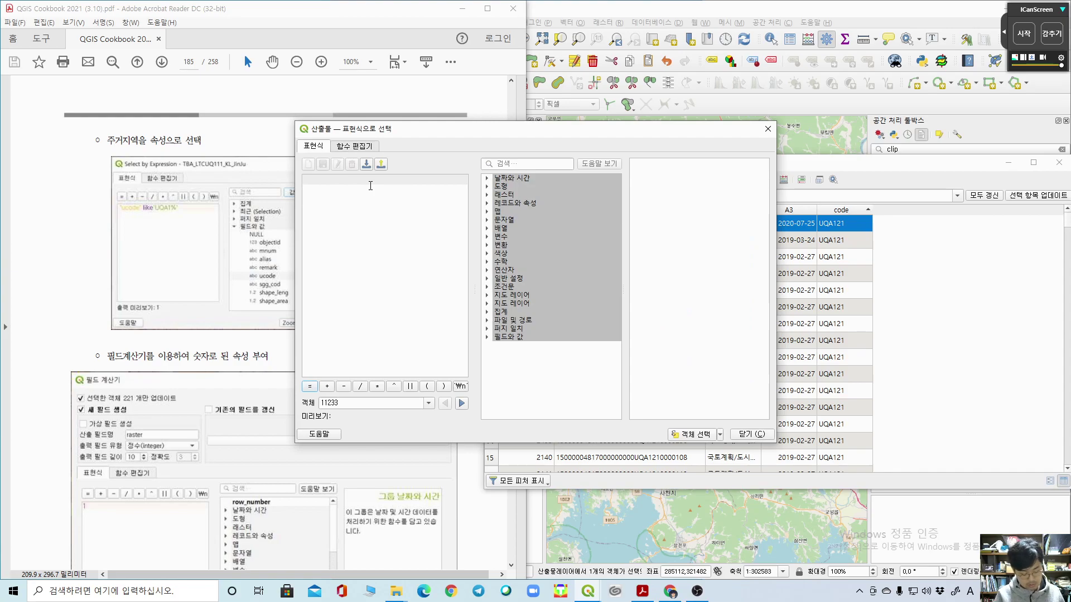
text(l)
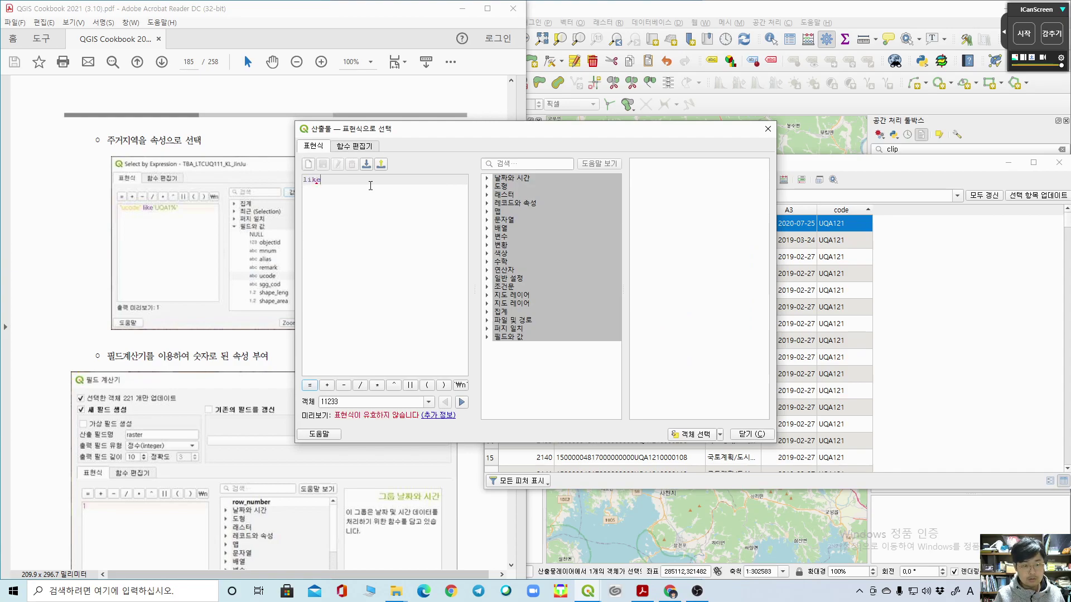
key(BackSpace)
click(513, 163)
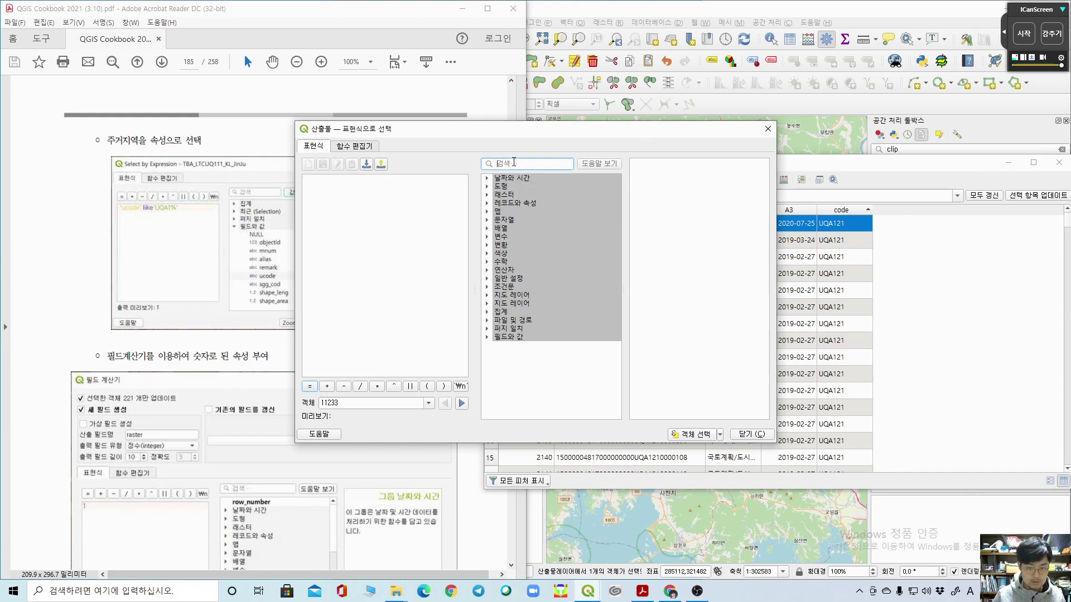
text(like)
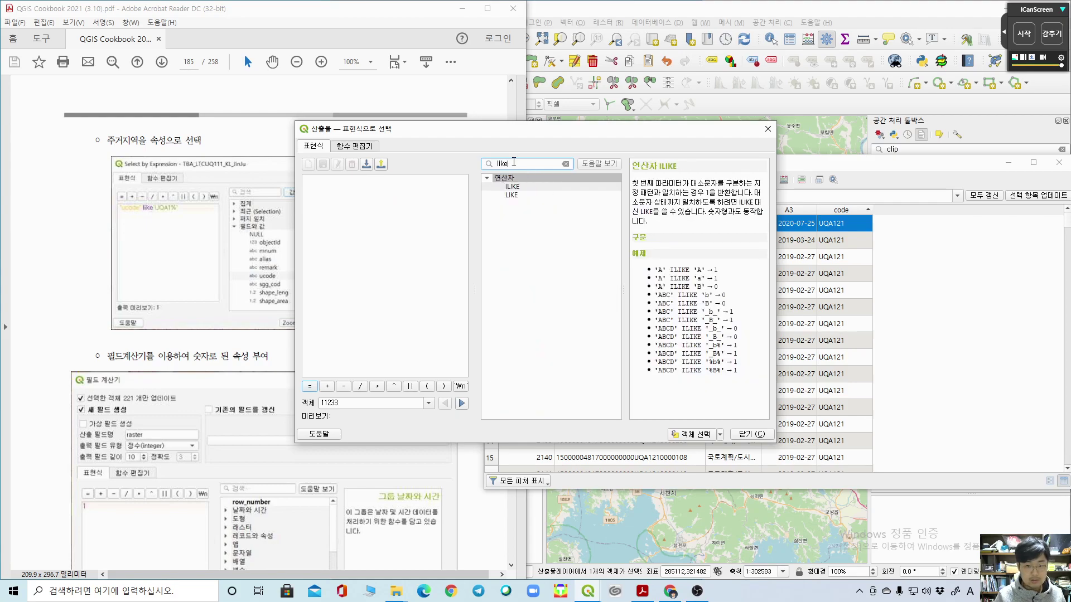
click(536, 187)
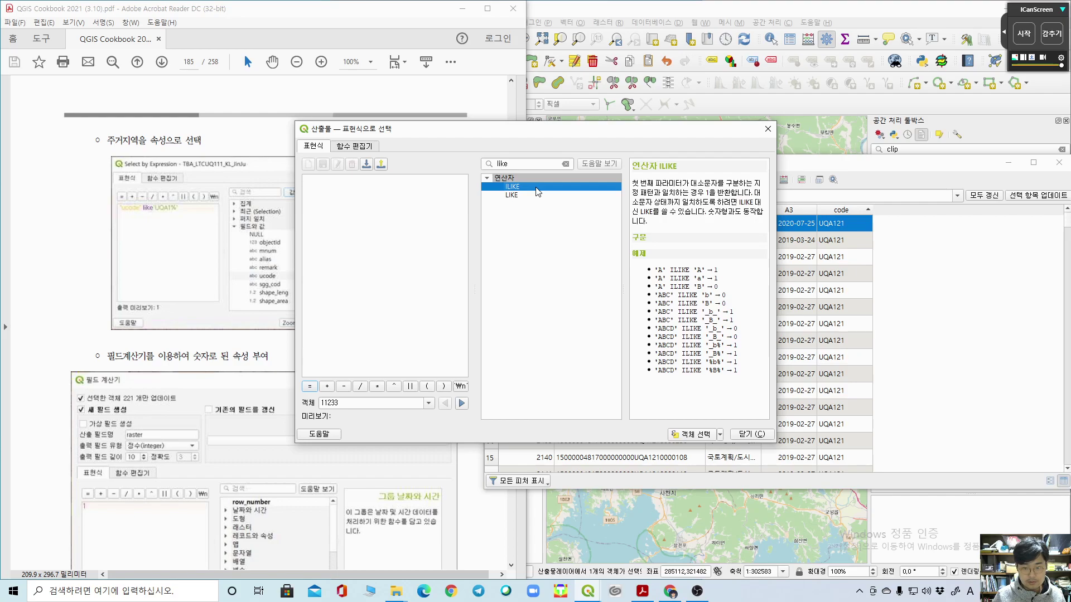
double_click(519, 196)
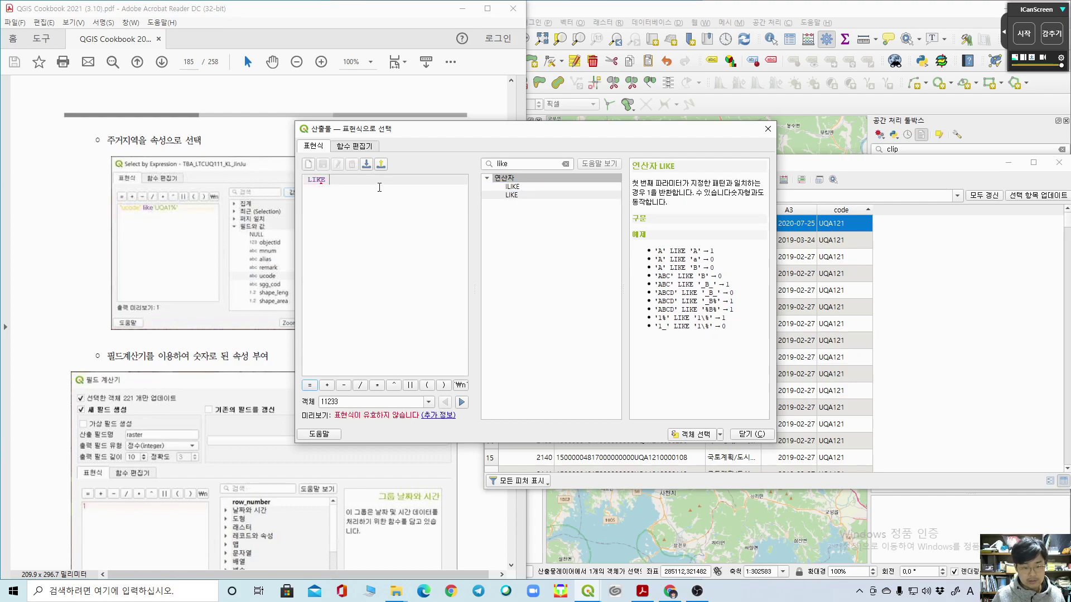
text(()
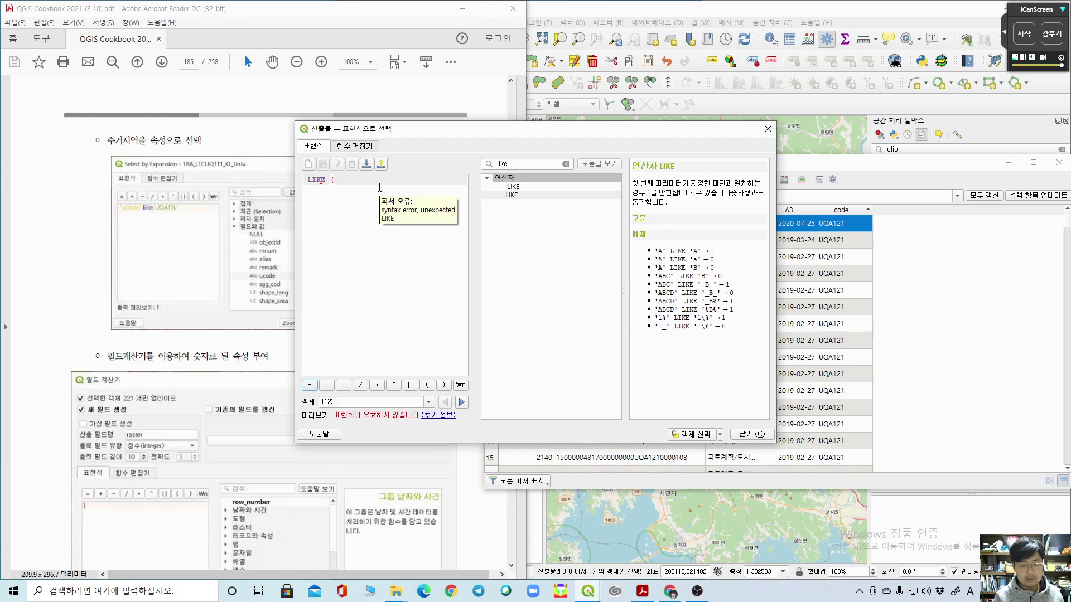
key(BackSpace)
Step: Add the A1 field from the 필드와 값 group to the expression and place it before LIKE
click(565, 164)
double_click(510, 337)
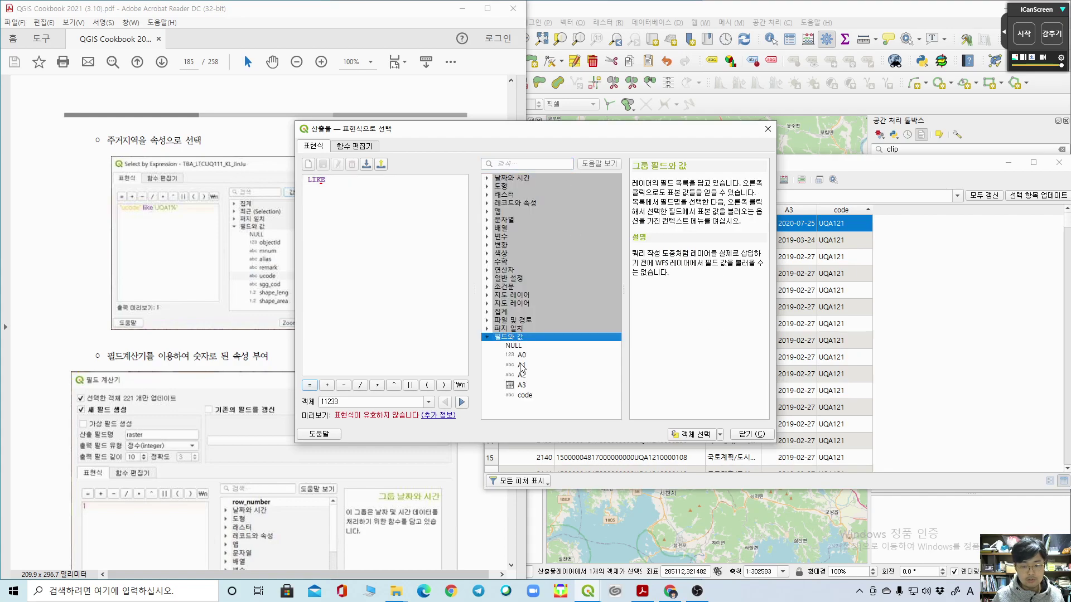
double_click(522, 365)
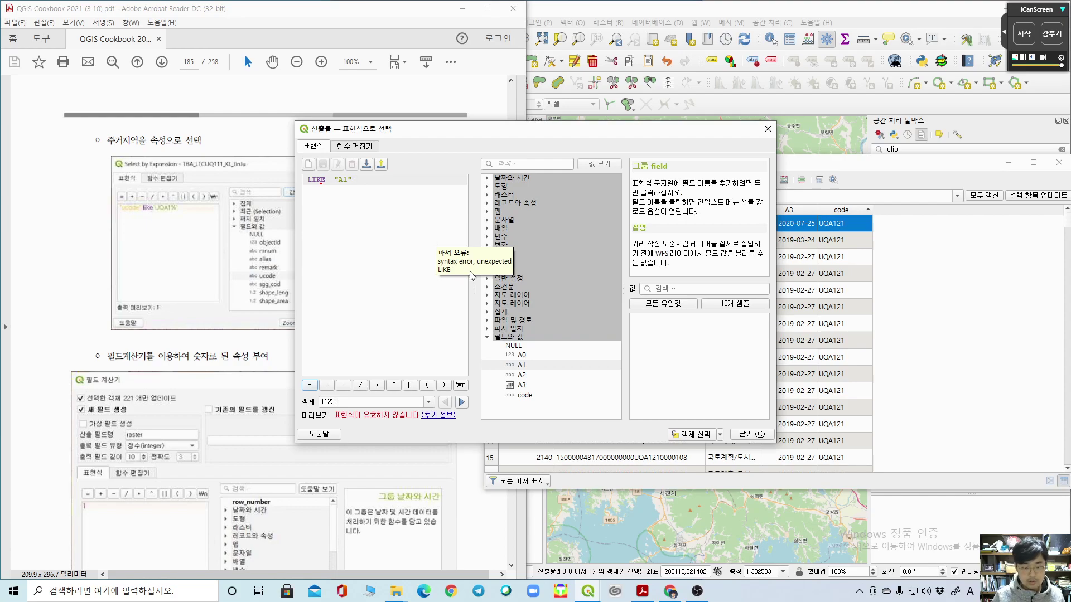
click(516, 163)
text(like)
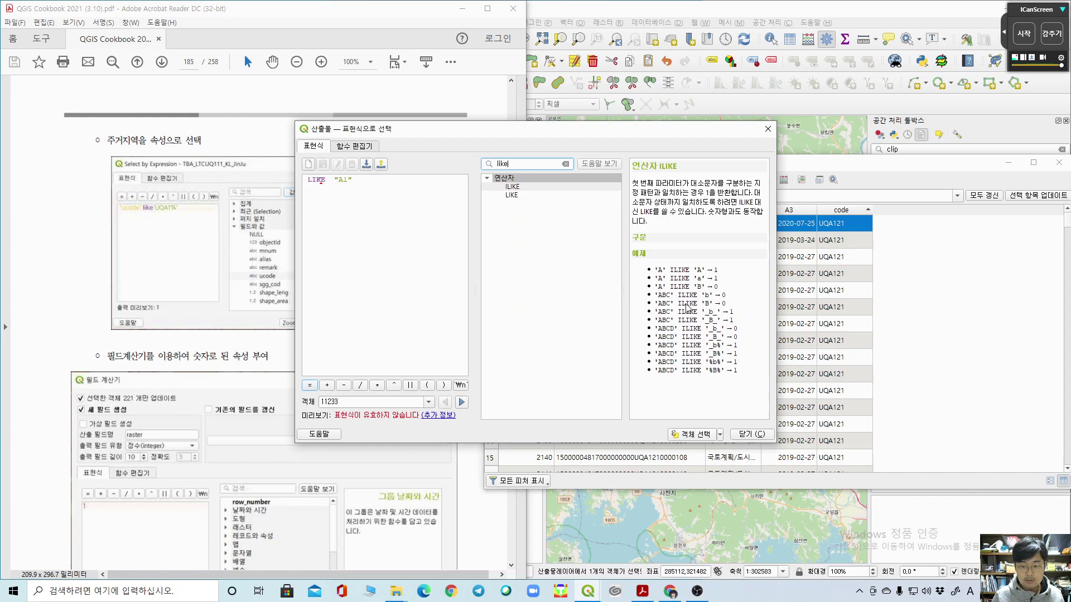
drag(335, 180, 385, 181)
key(ctrl+c)
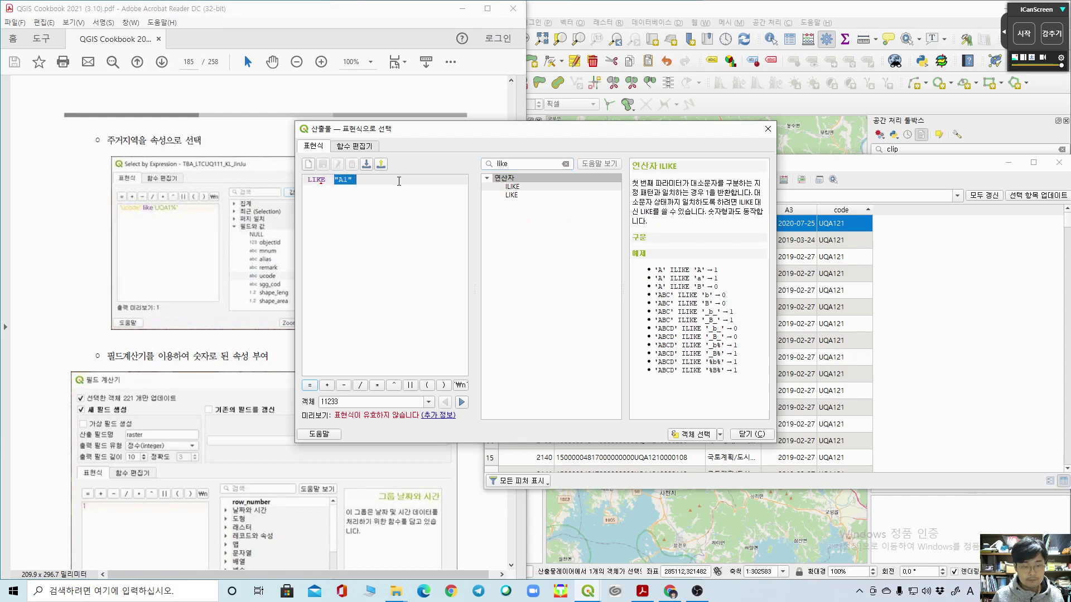
key(BackSpace)
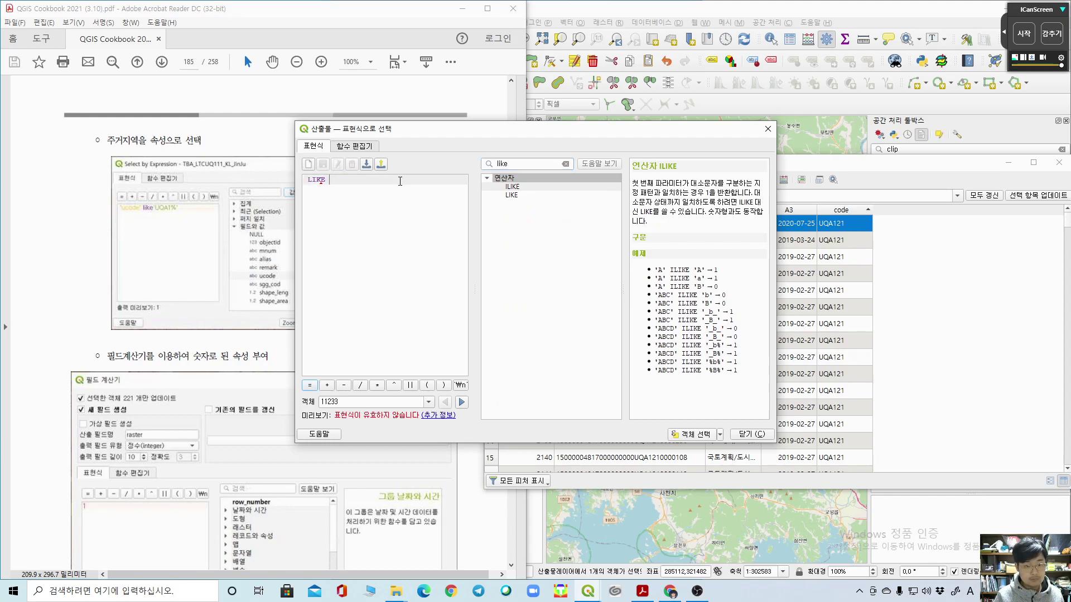
key(ctrl+v)
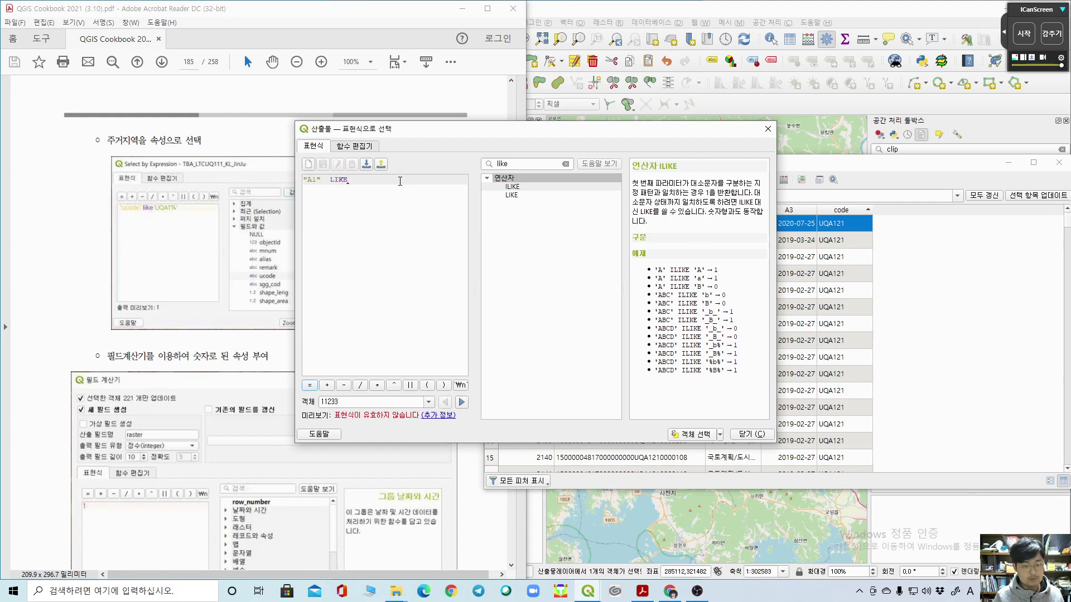
key(BackSpace)
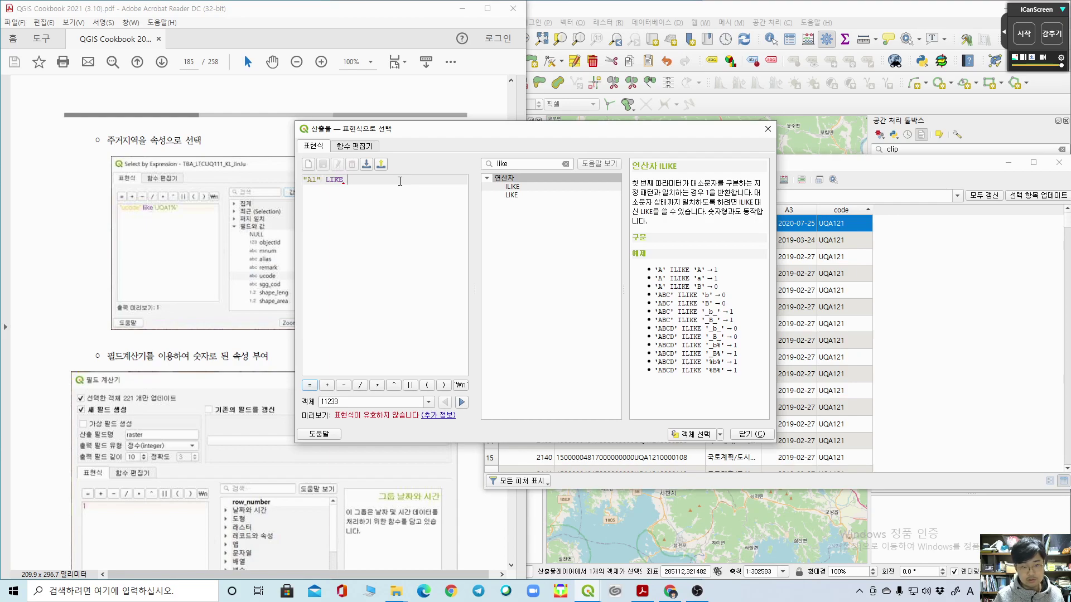
Step: Complete the expression as "A1" LIKE 'UQA1%' and select the matching features
text(')
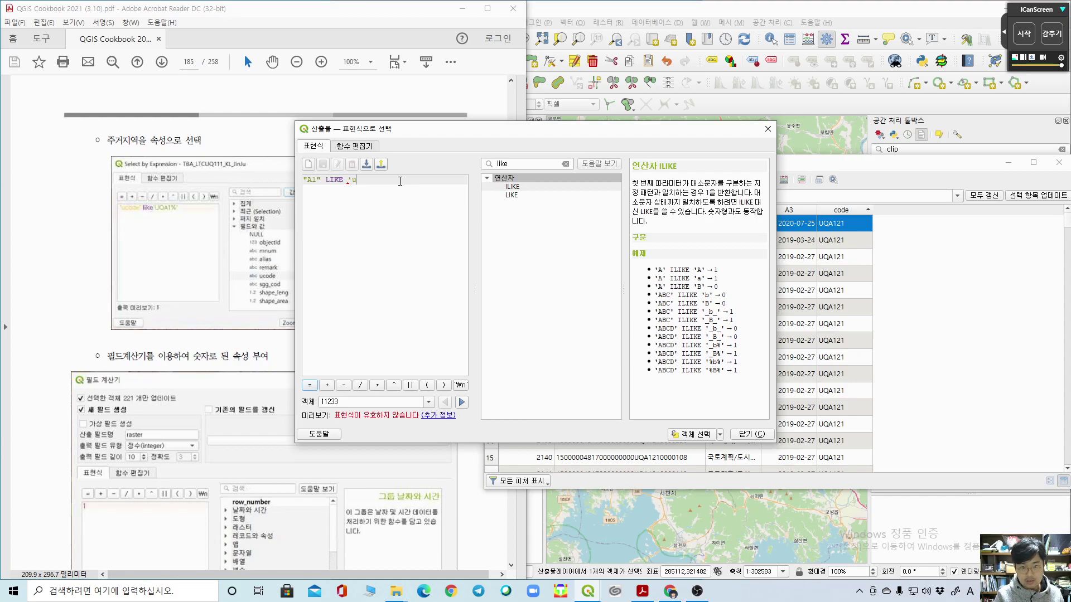
key(Caps_Lock)
text(UQA1%)
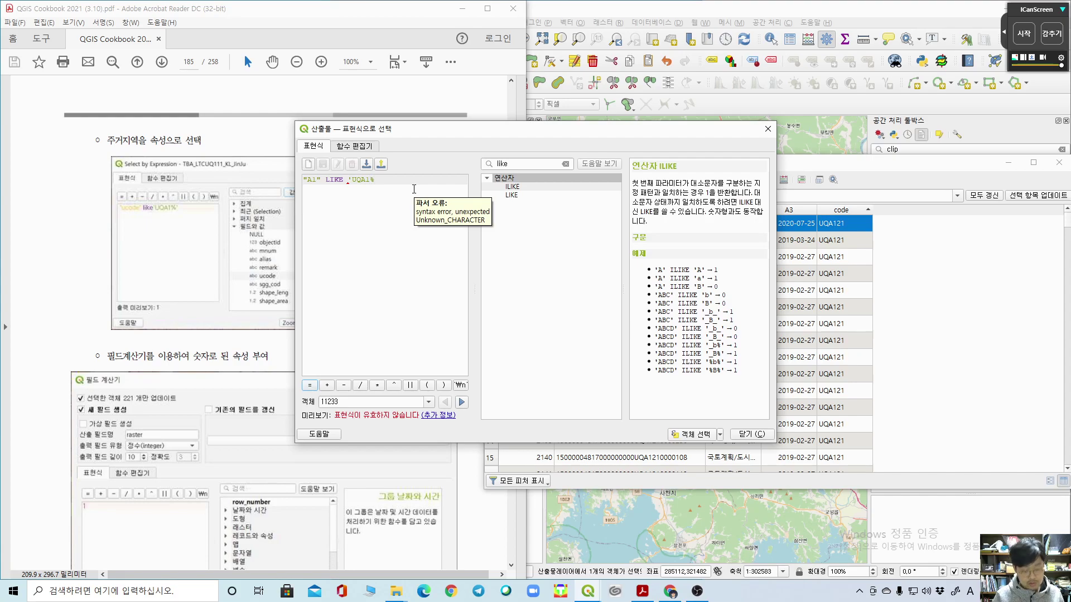
text(')
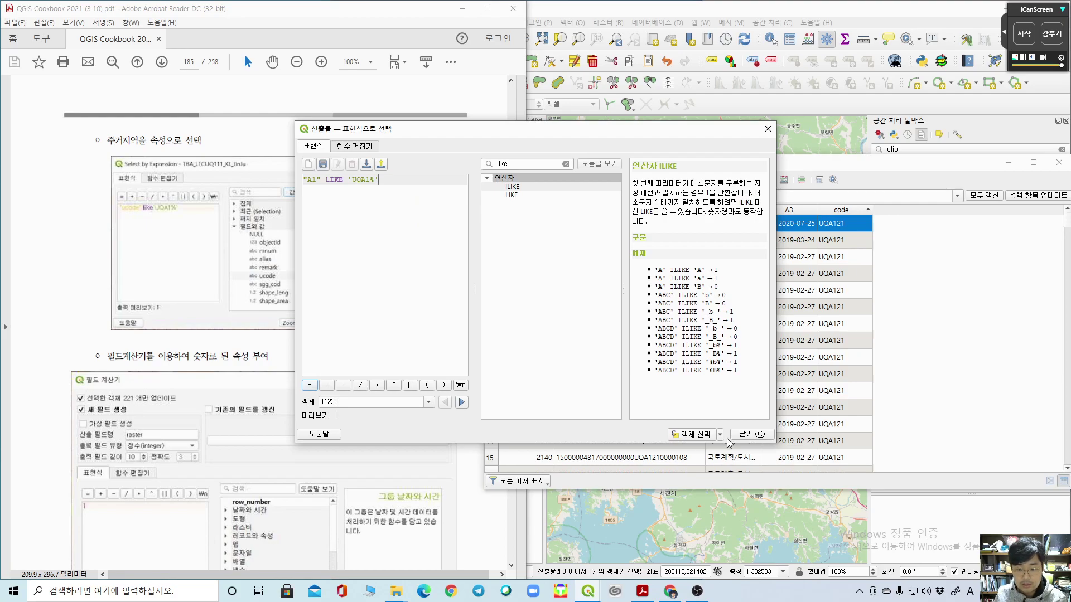
click(700, 436)
Step: Try the selection with the pattern in double quotes, as "A1" LIKE "UQA1%"
drag(672, 130, 467, 151)
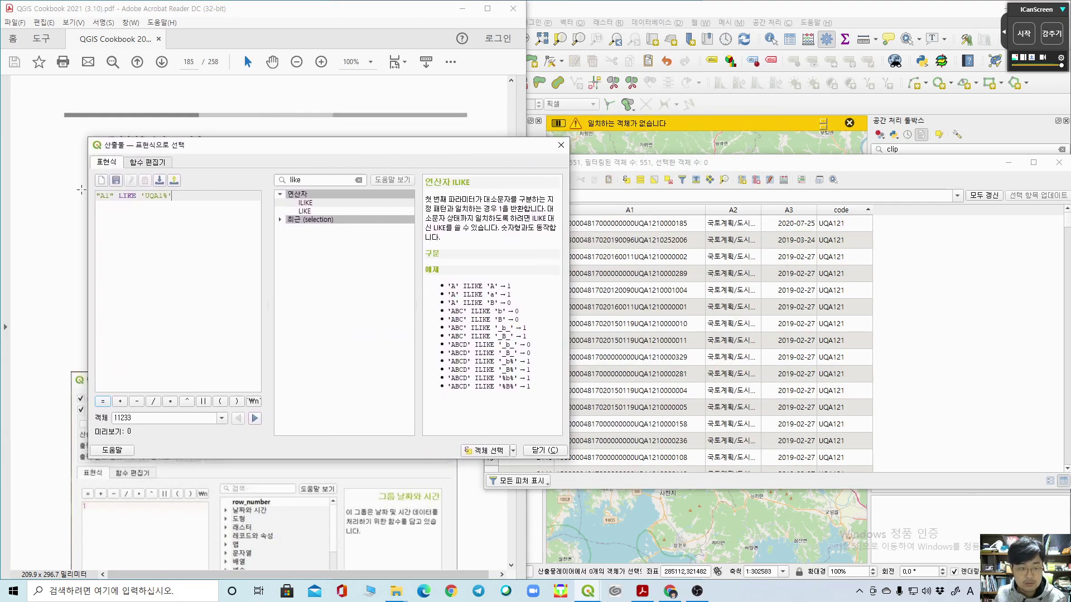
click(145, 210)
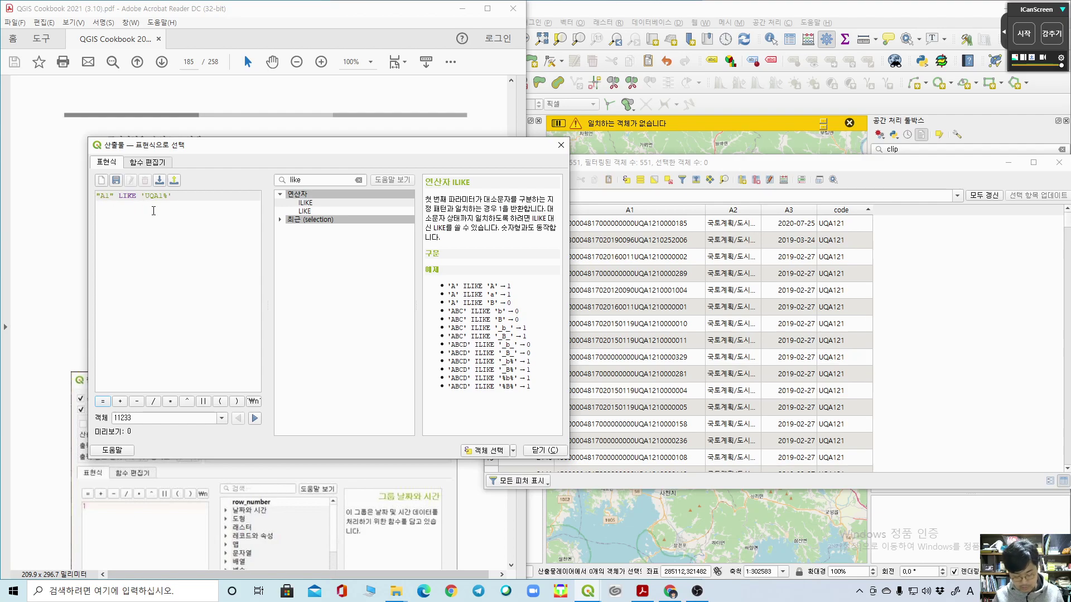
text(,)
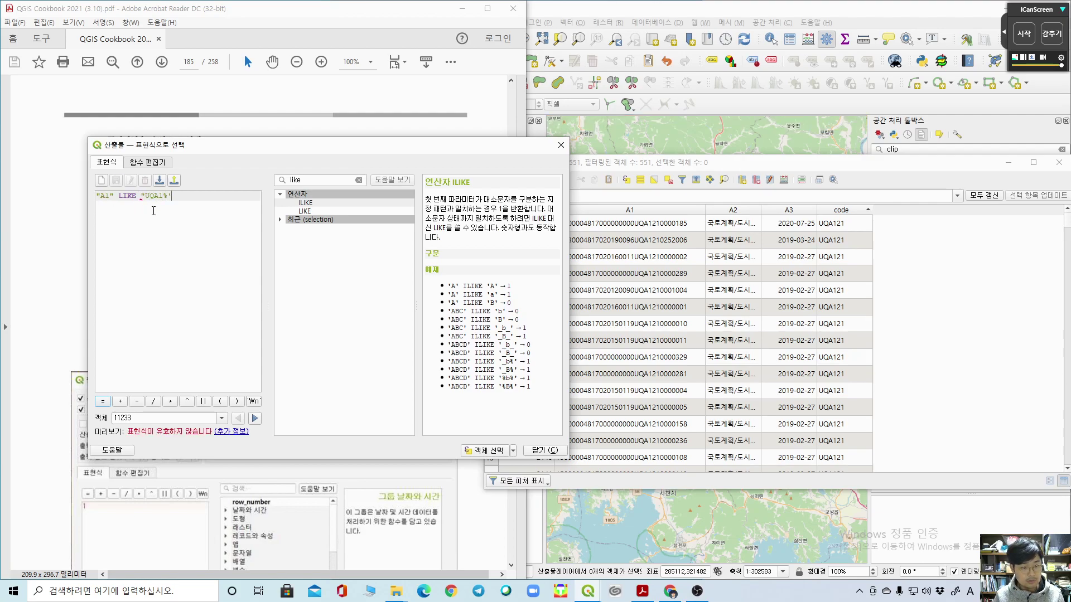
click(492, 453)
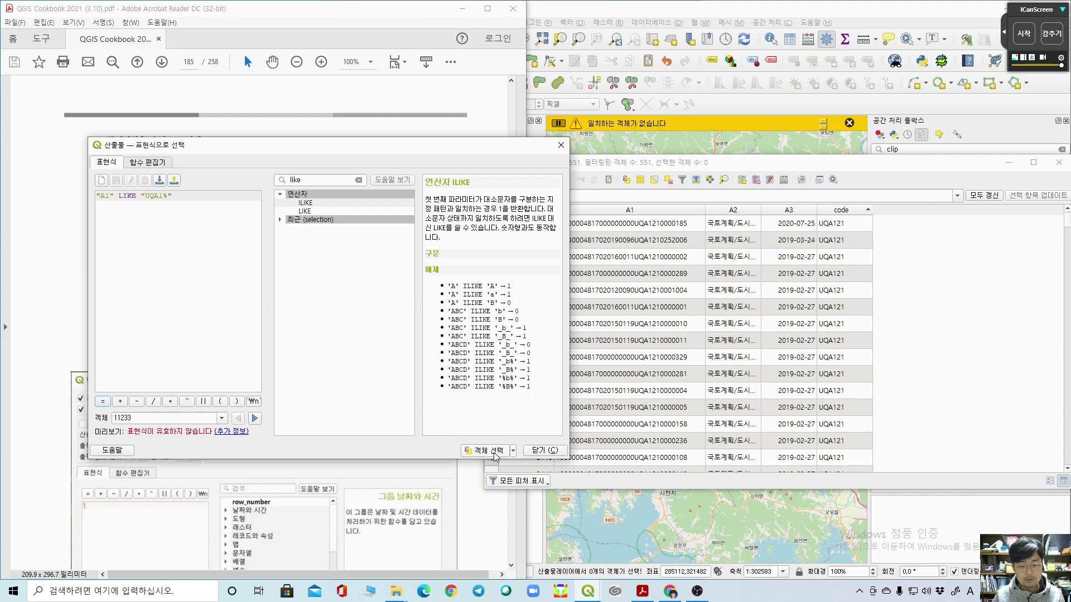
Step: Rewrite the expression with single quotes as 'A1' LIKE 'QA1%' and run the feature selection
click(149, 196)
key(BackSpace)
text('QA1%')
key(BackSpace)
click(112, 199)
key(BackSpace)
click(103, 210)
key(BackSpace)
text(')
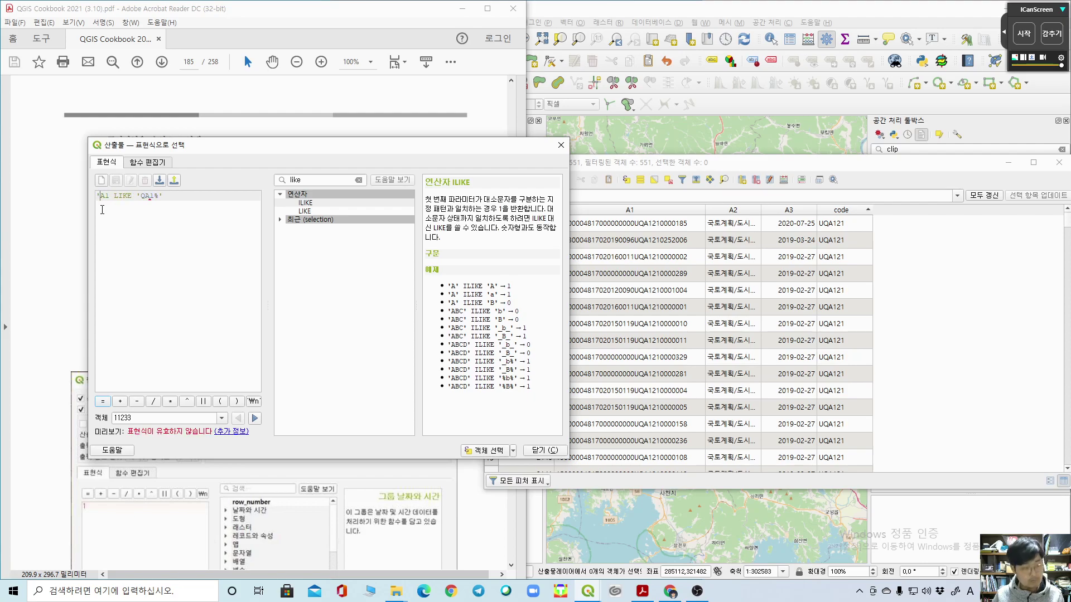
click(111, 197)
text(')
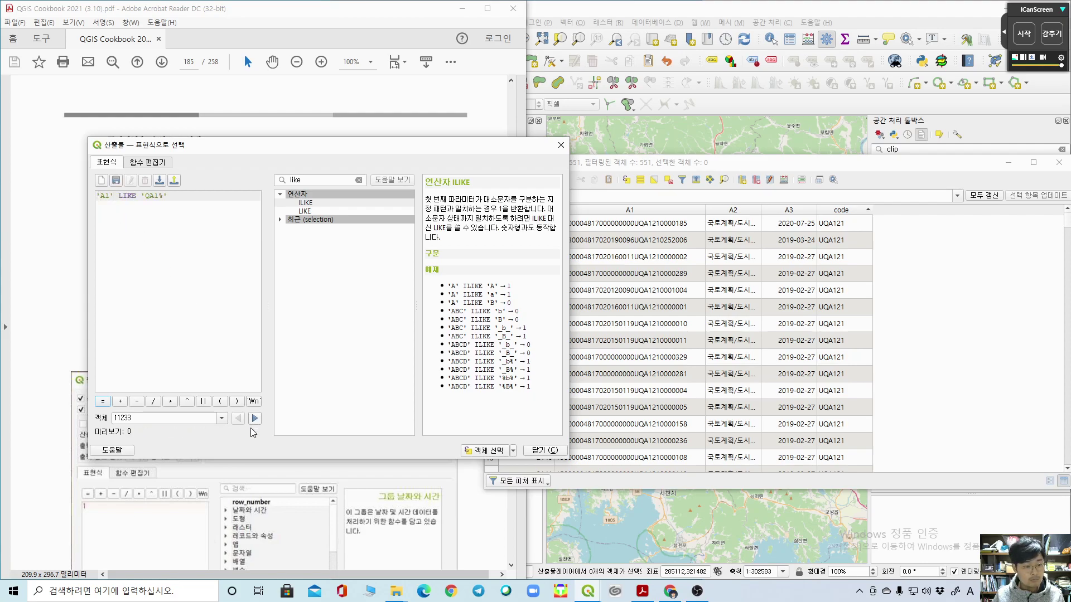
click(490, 450)
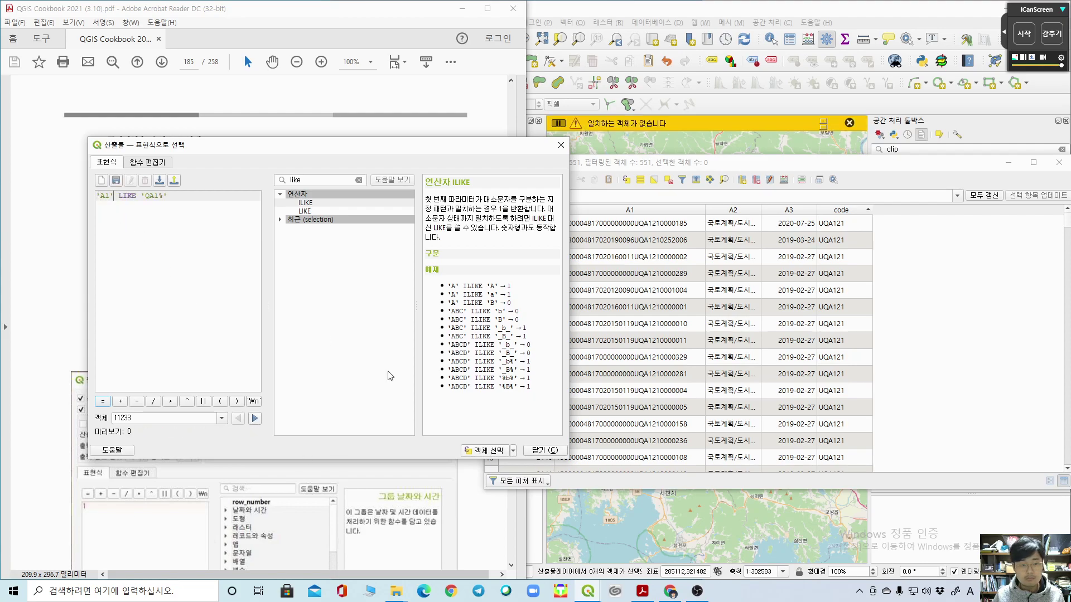
Step: Correct the pattern in the selection expression to 'UQA1%'
drag(151, 195, 147, 197)
key(Left)
text(u)
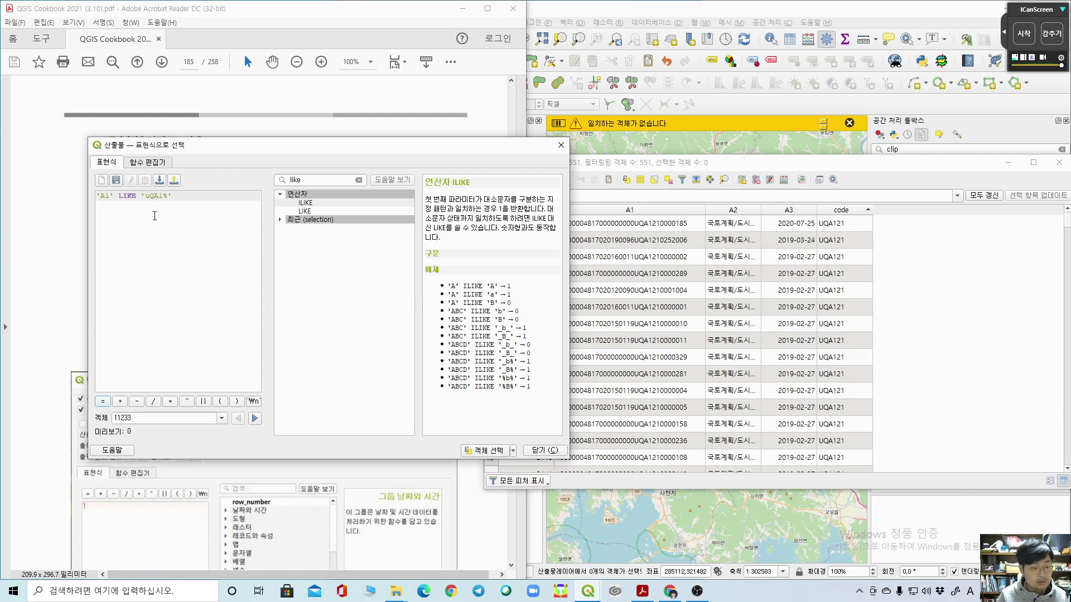
key(BackSpace)
text(U)
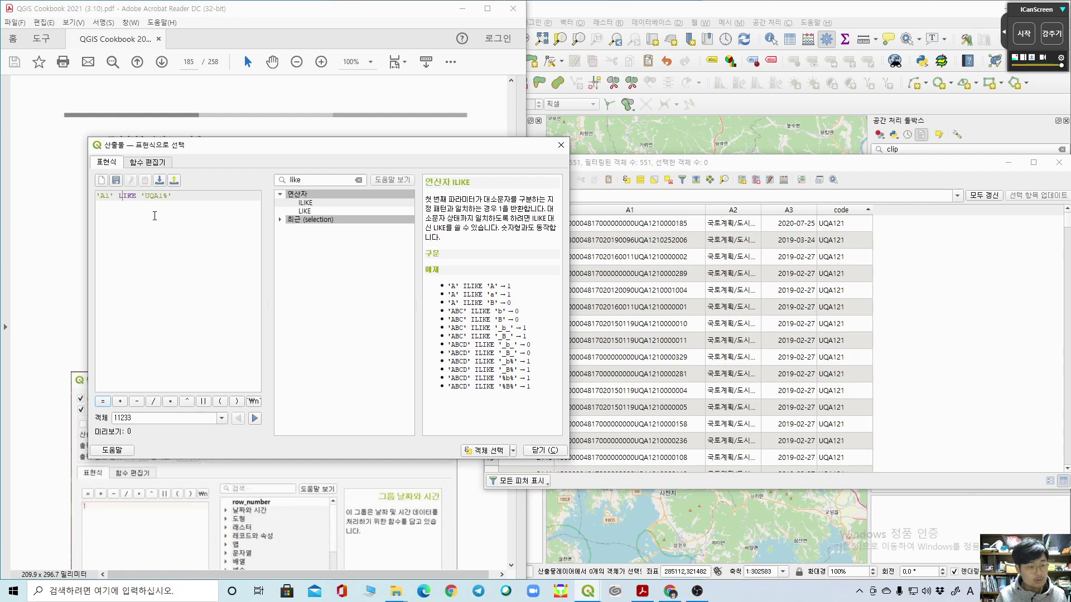
Step: Try the selection with the field name in double quotes, as "A1" LIKE 'UQA1%'
key(Delete)
text(")
key(Delete)
text(")
click(491, 453)
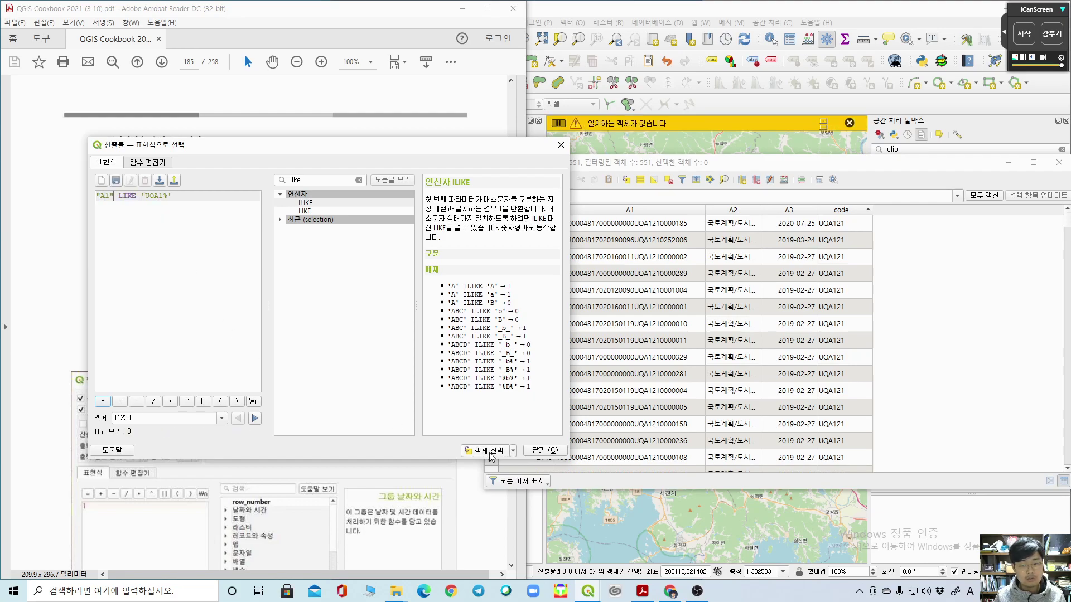
Step: Put the pattern in double quotes too, as "A1" LIKE "UQA1%", and run the feature selection
click(183, 202)
key(BackSpace)
text(")
key(BackSpace)
text(")
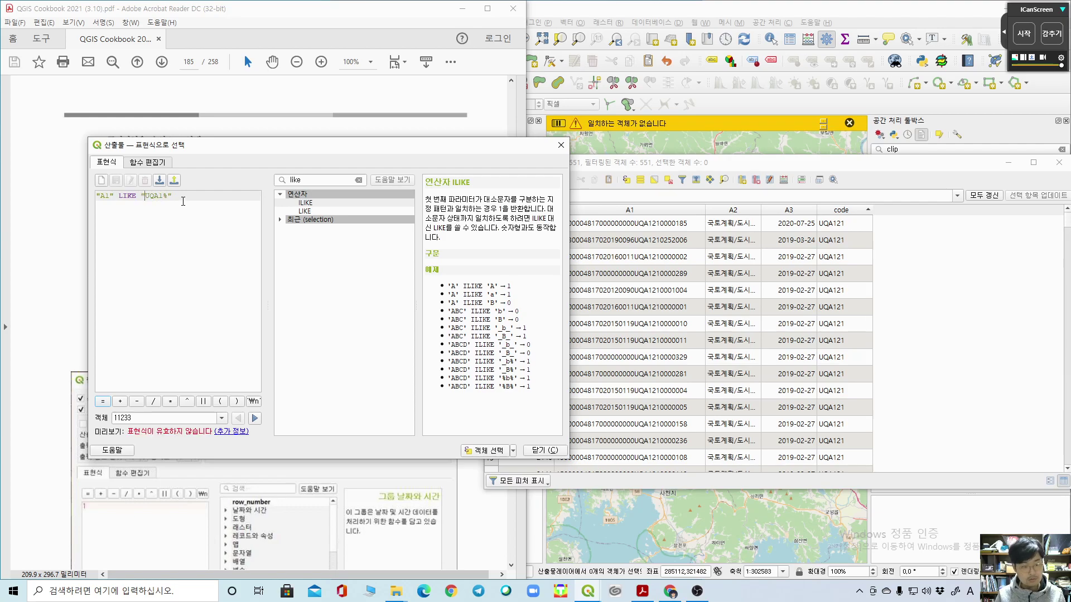
click(490, 453)
Step: Restore single quotes around both the field name and the pattern, as 'A1' LIKE 'UQA1%', and run the selection
click(97, 195)
key(Delete)
text(')
key(Right)
key(Right)
key(Delete)
text(')
click(148, 195)
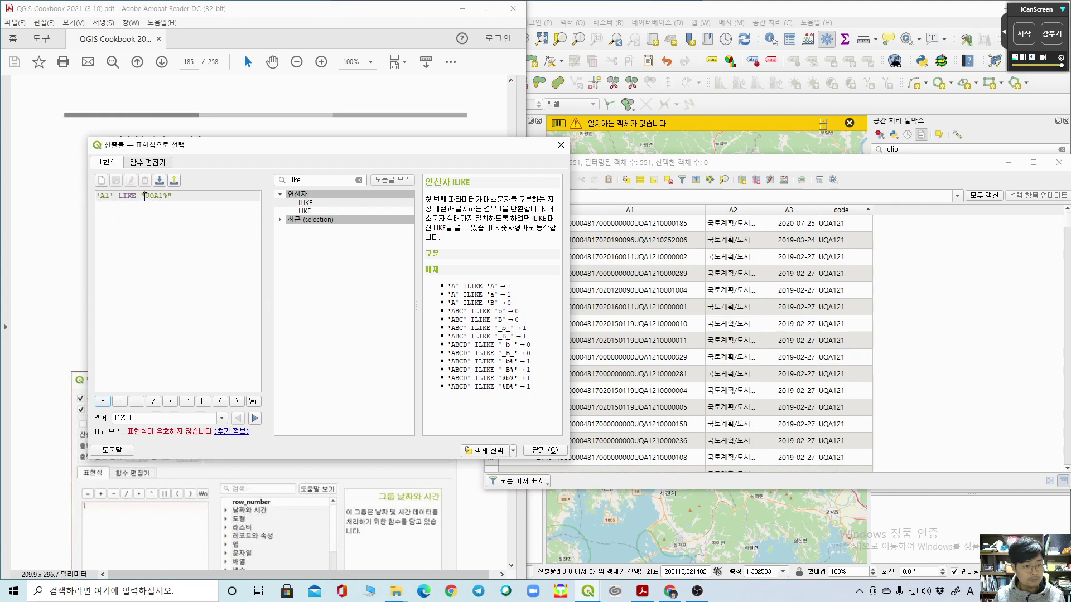
key(BackSpace)
text(')
key(End)
key(BackSpace)
text(')
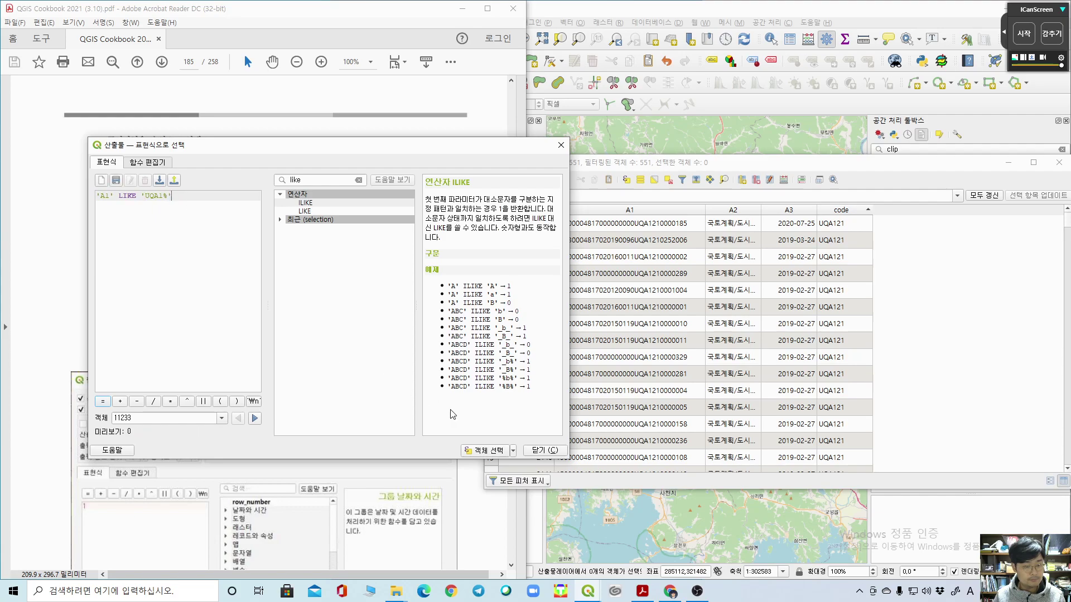
click(494, 449)
click(697, 591)
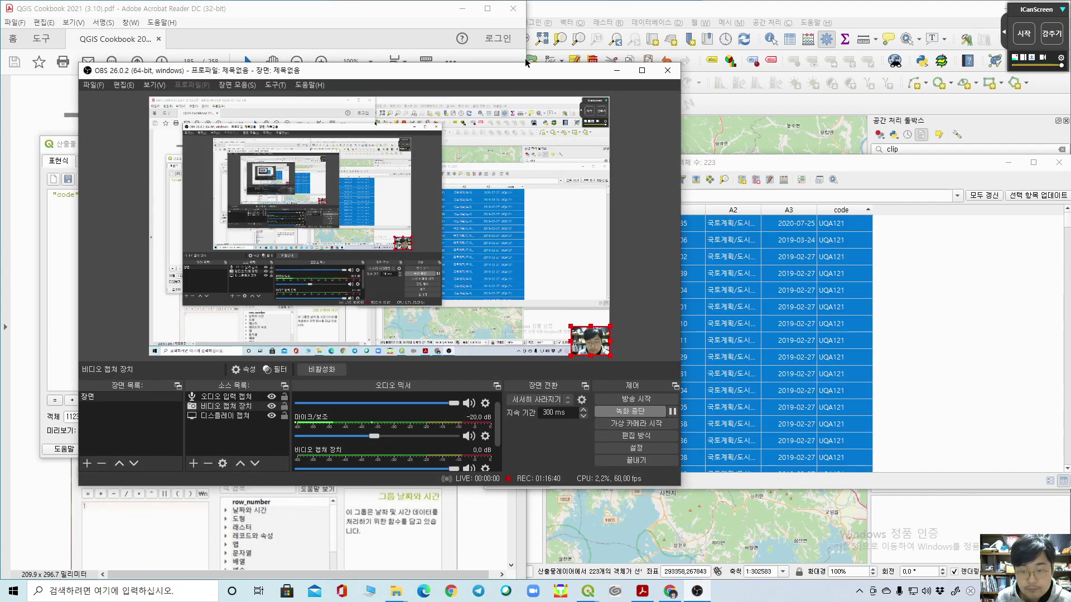
click(616, 70)
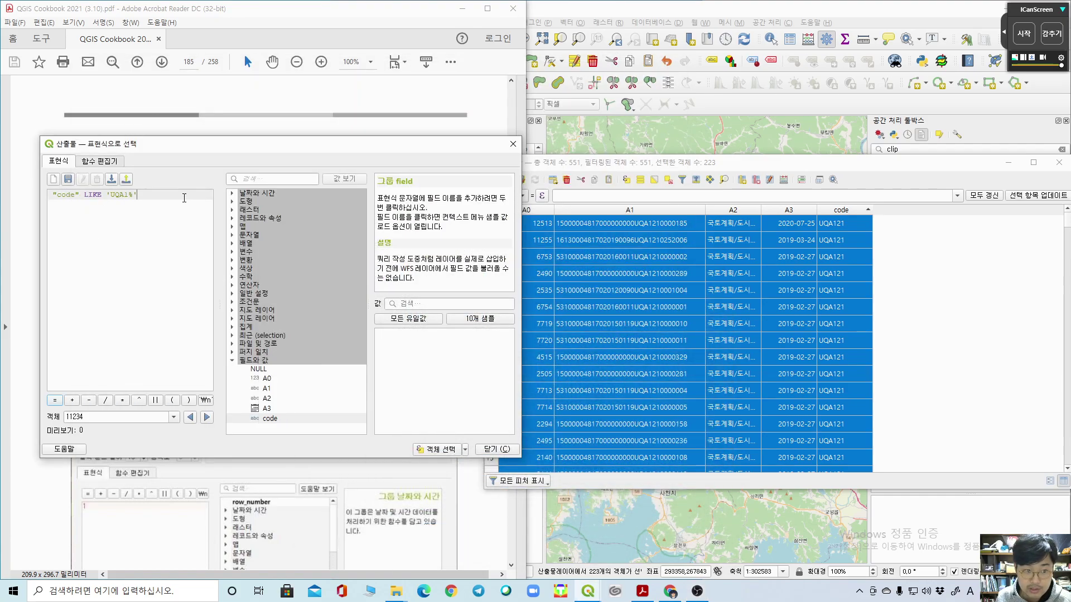
drag(80, 195, 158, 195)
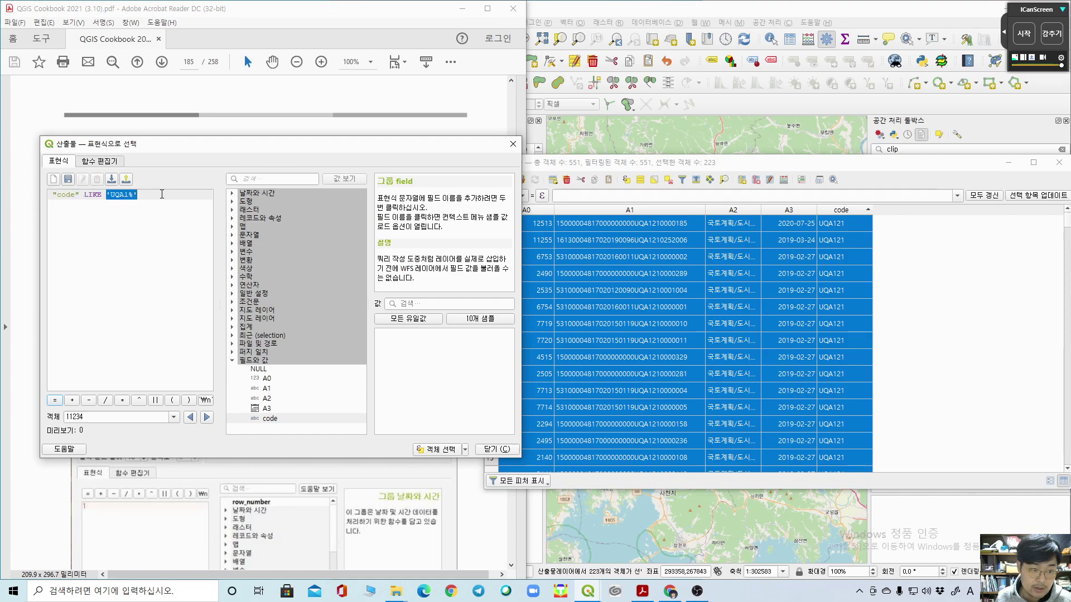
click(168, 195)
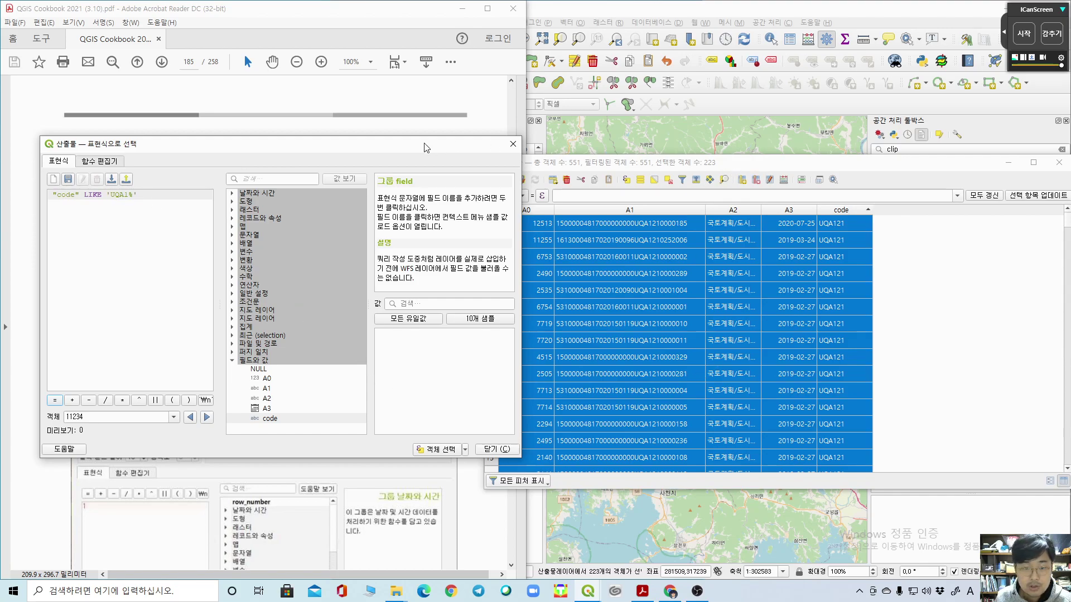
Step: Open the field calculator for the selected UQA1 features and define a new integer field named raster
drag(425, 144, 386, 146)
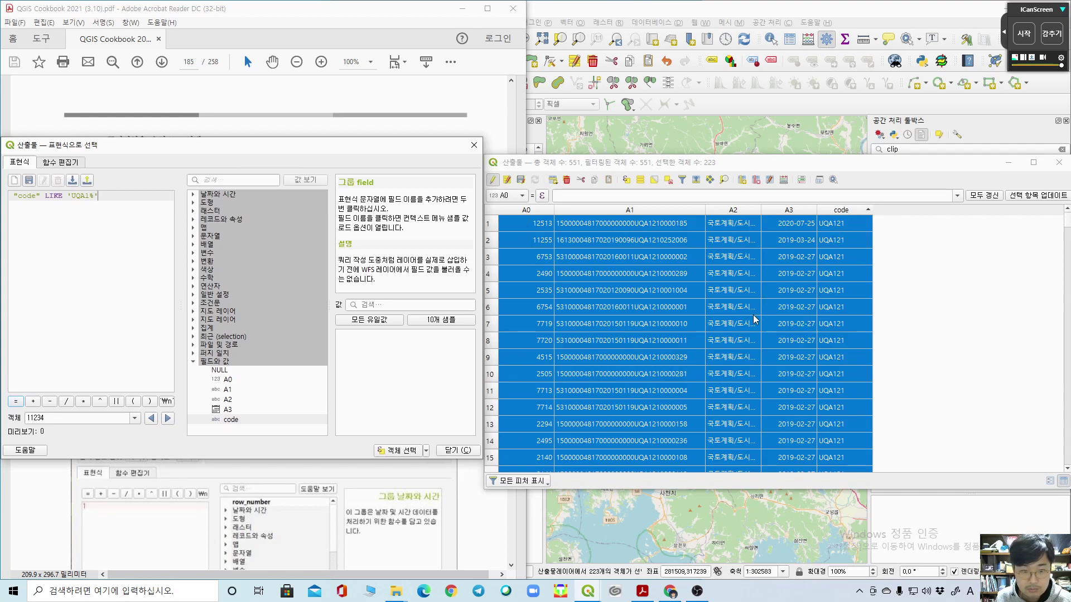
click(784, 181)
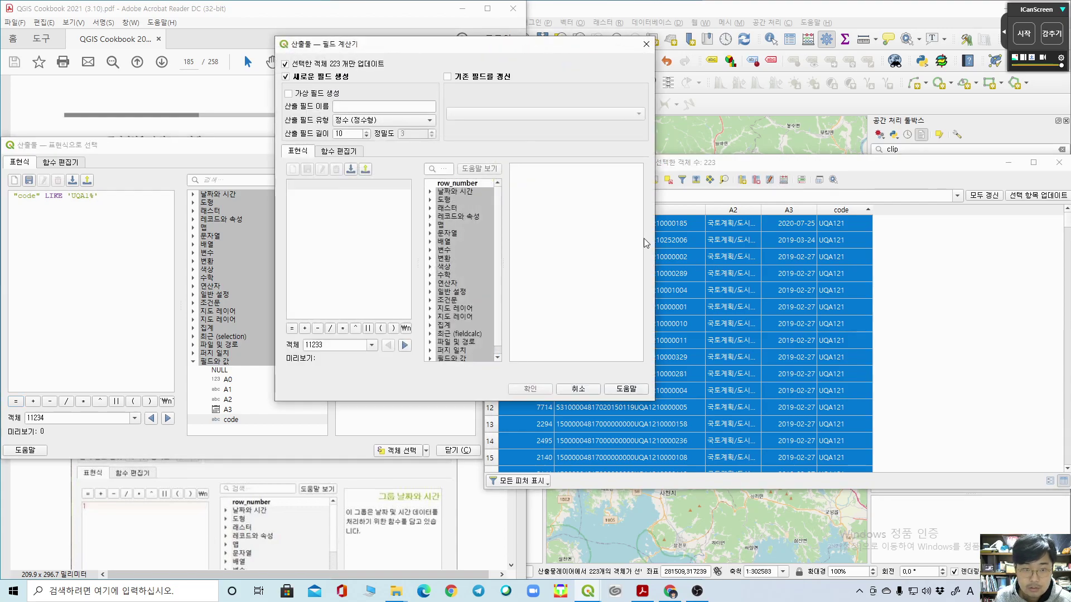
drag(402, 51, 421, 157)
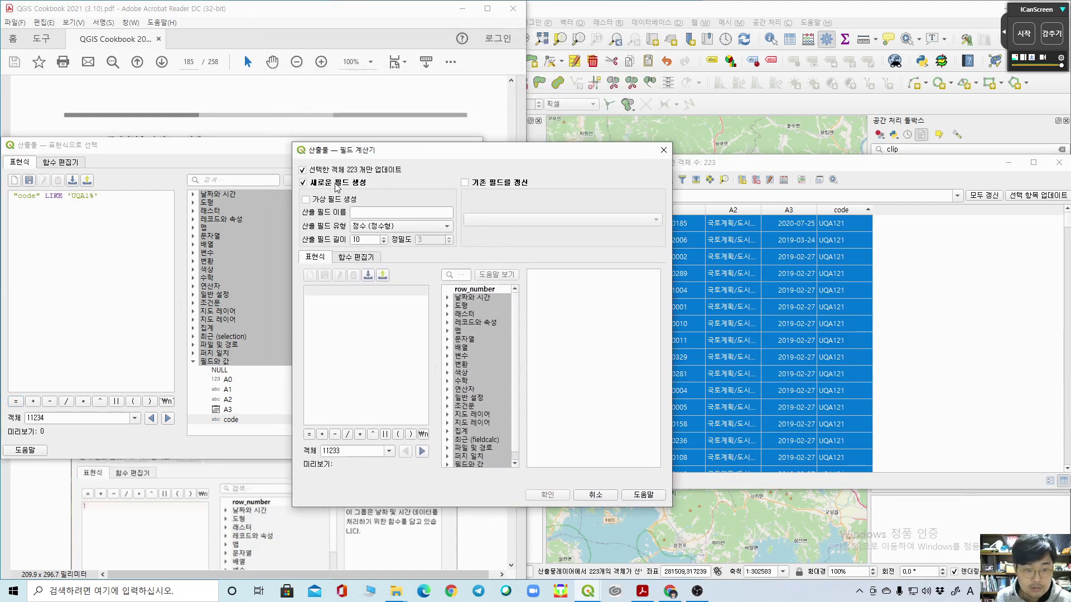
click(363, 211)
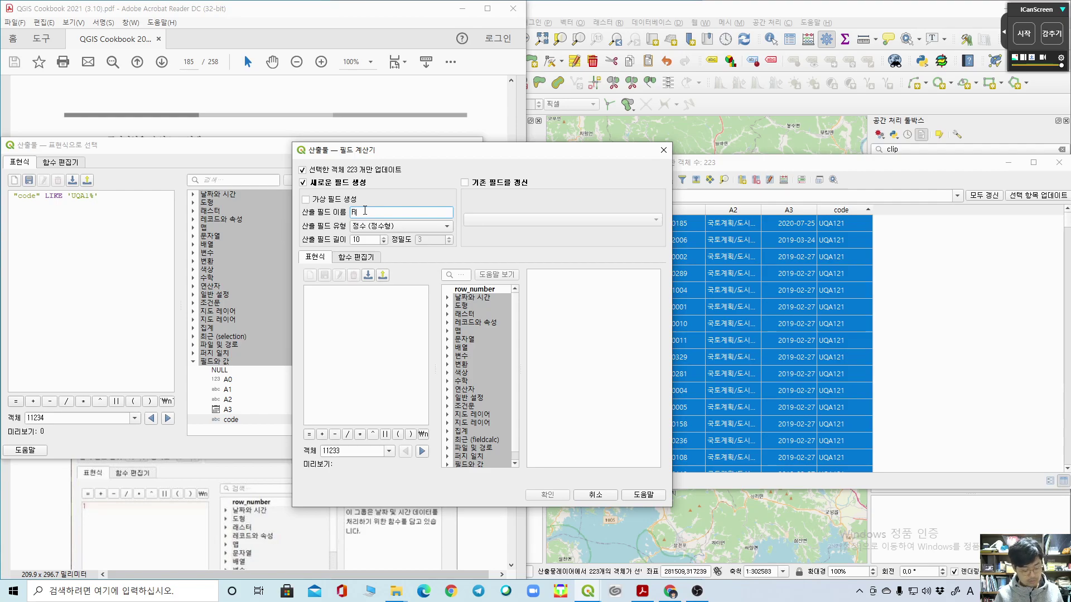
text(RASTER)
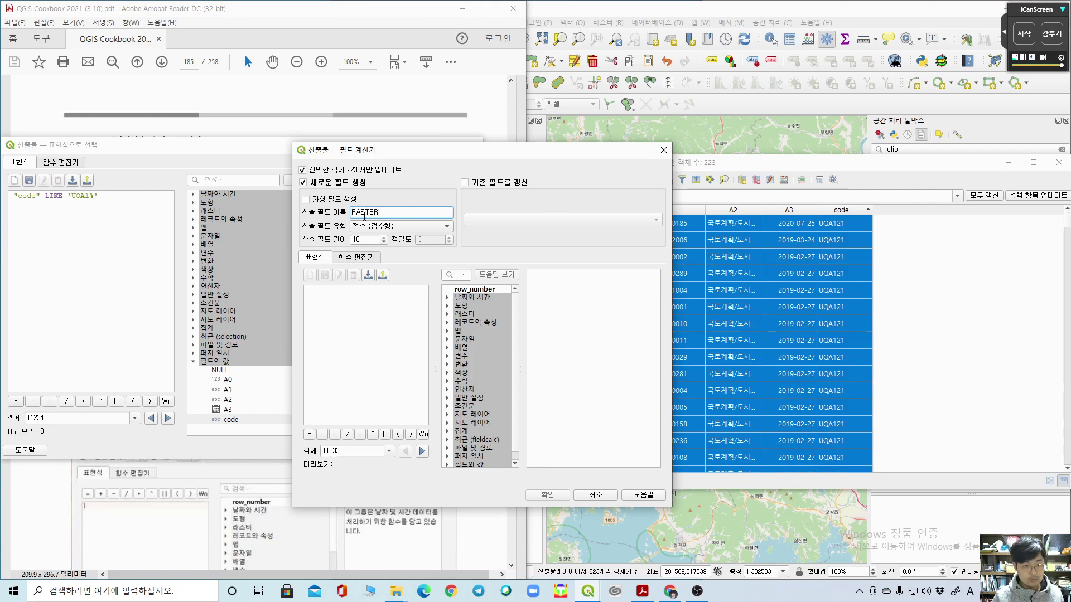
key(Caps_Lock)
double_click(364, 214)
text(raster)
click(364, 226)
click(368, 229)
Step: Fill the new raster field with the value 1 for the selected features
click(364, 308)
text(1)
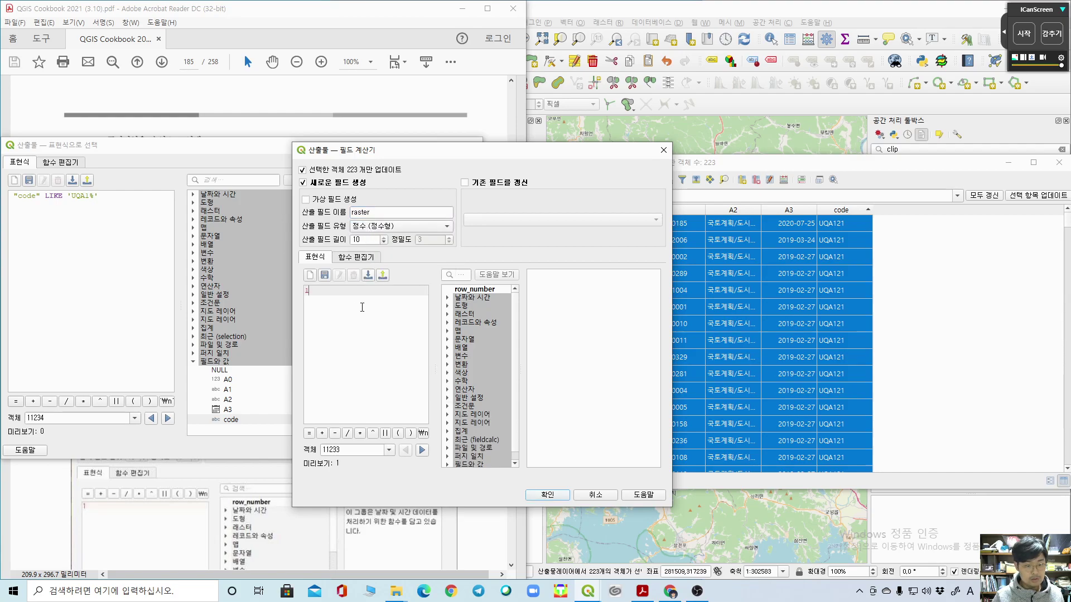
click(549, 496)
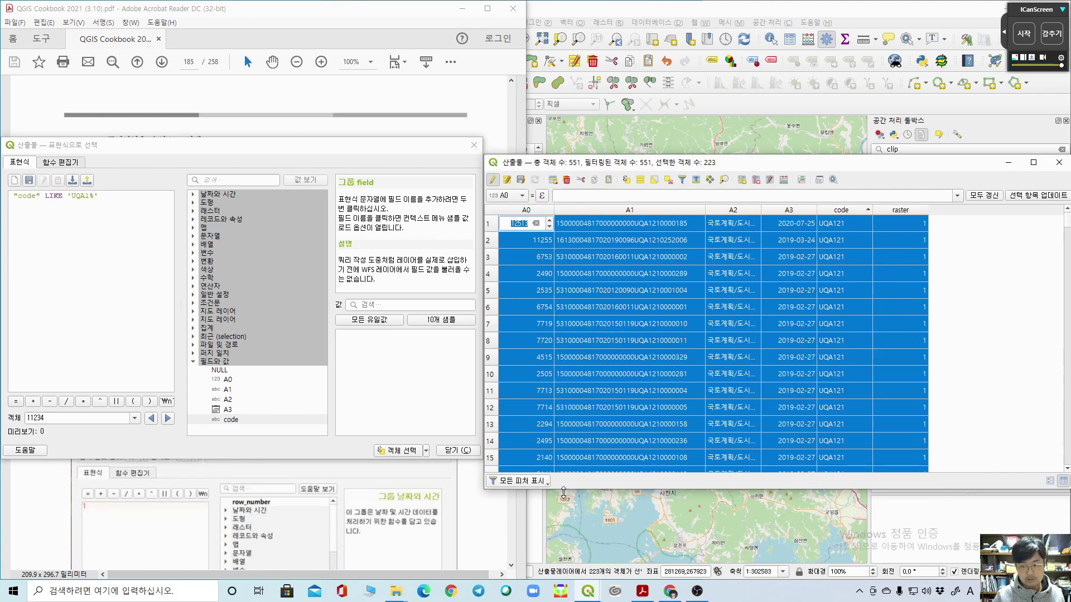
Step: Select the features matching "code" LIKE 'UQA2%' and show only the selected features in the attribute table
click(90, 198)
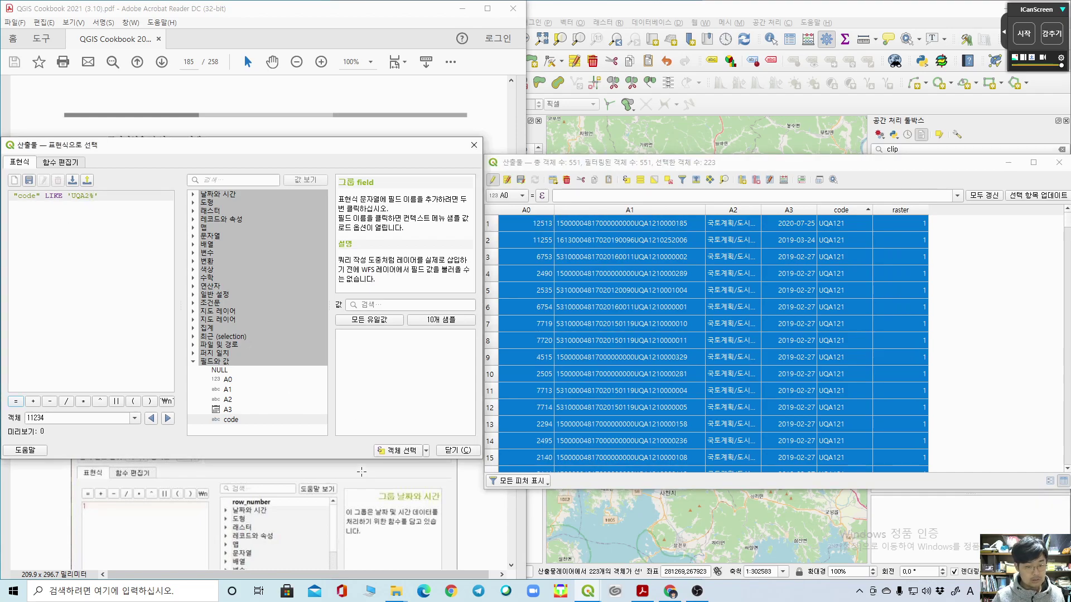
click(394, 450)
click(512, 485)
click(512, 483)
click(554, 506)
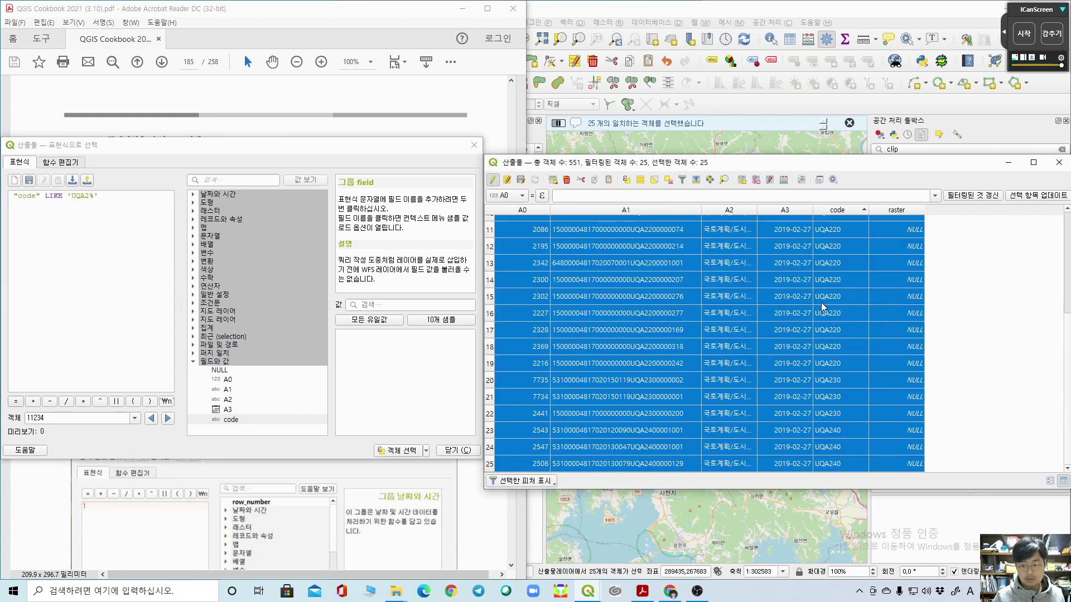
Step: Update the existing raster field to 2 for the selected UQA2 features with the field calculator
click(784, 180)
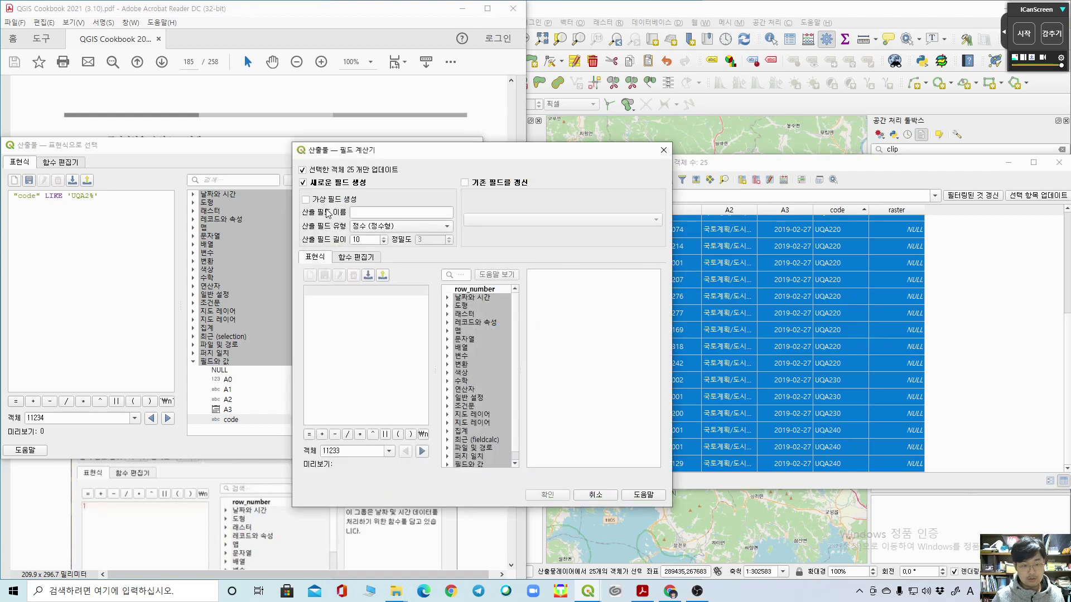
click(302, 170)
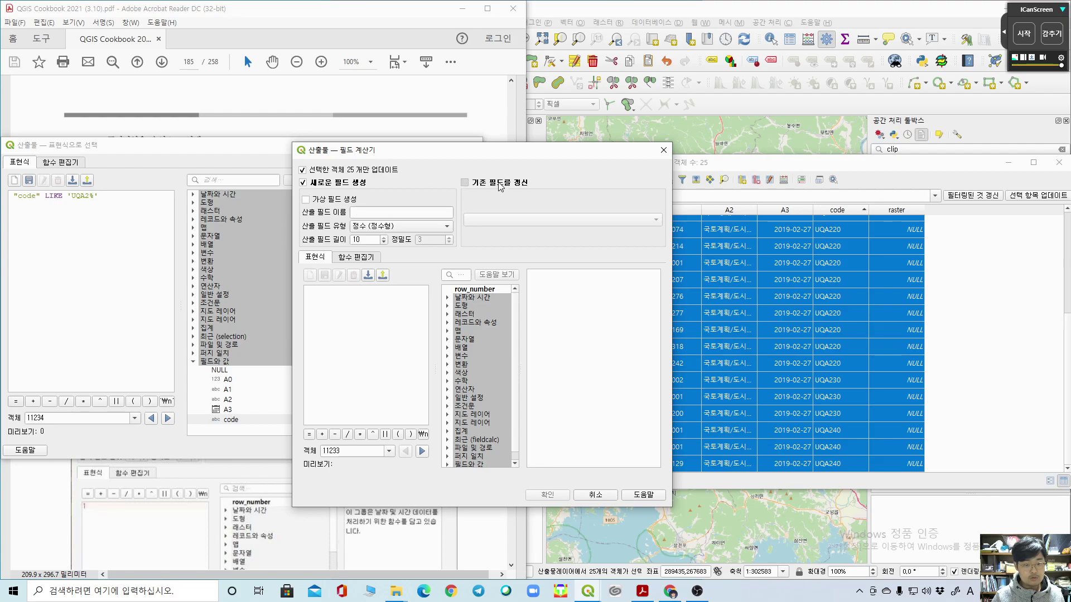
click(478, 186)
click(495, 223)
click(491, 275)
click(366, 327)
text(2)
click(560, 494)
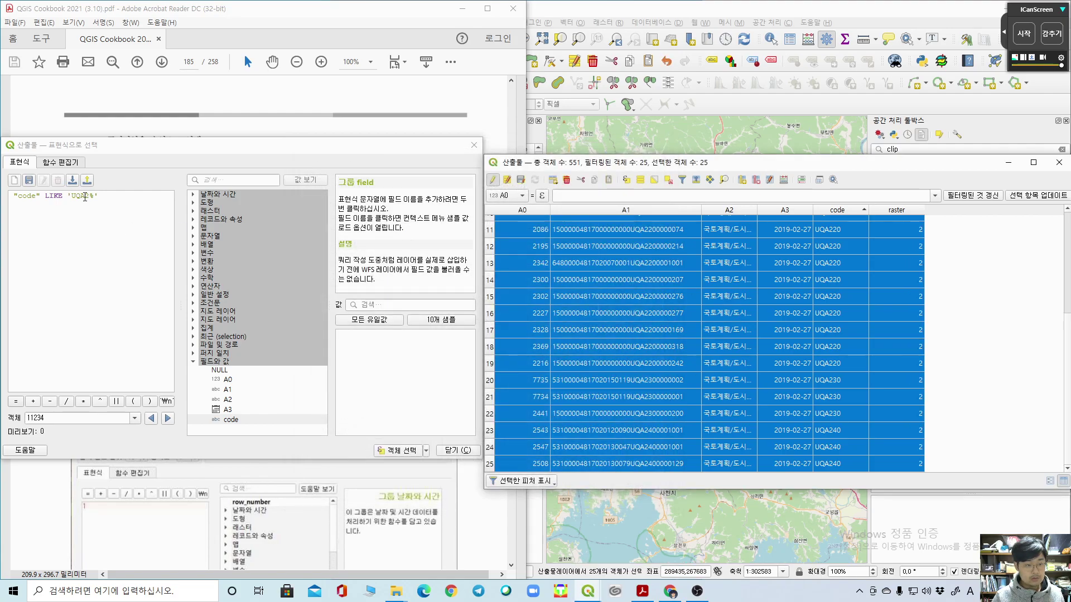
Step: Change the selection expression to "code" LIKE 'UQA3%' and select the matching features
drag(84, 197, 88, 203)
text(3%')
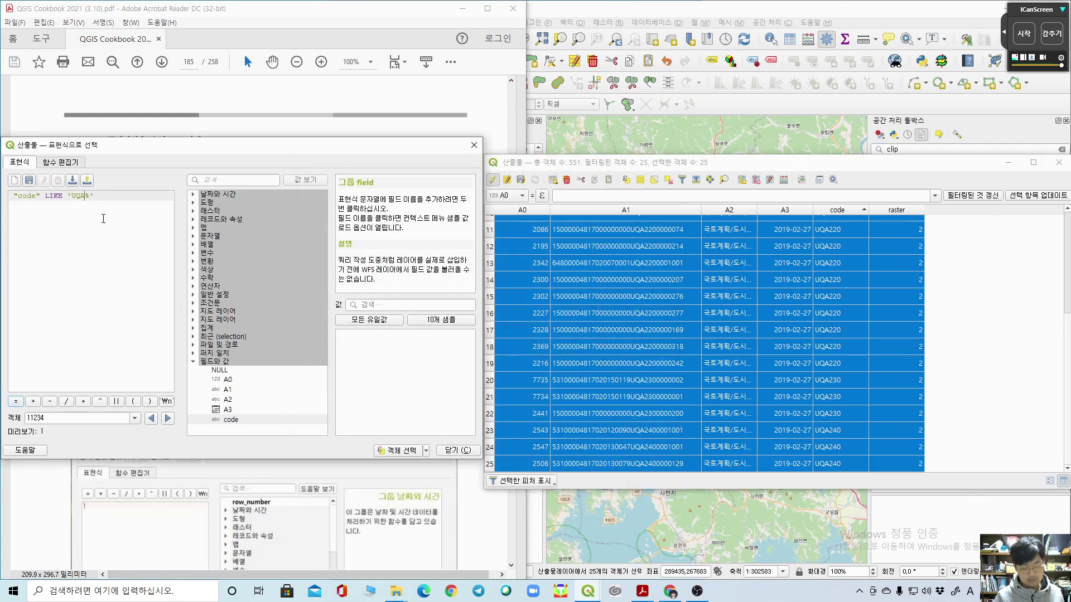
click(405, 453)
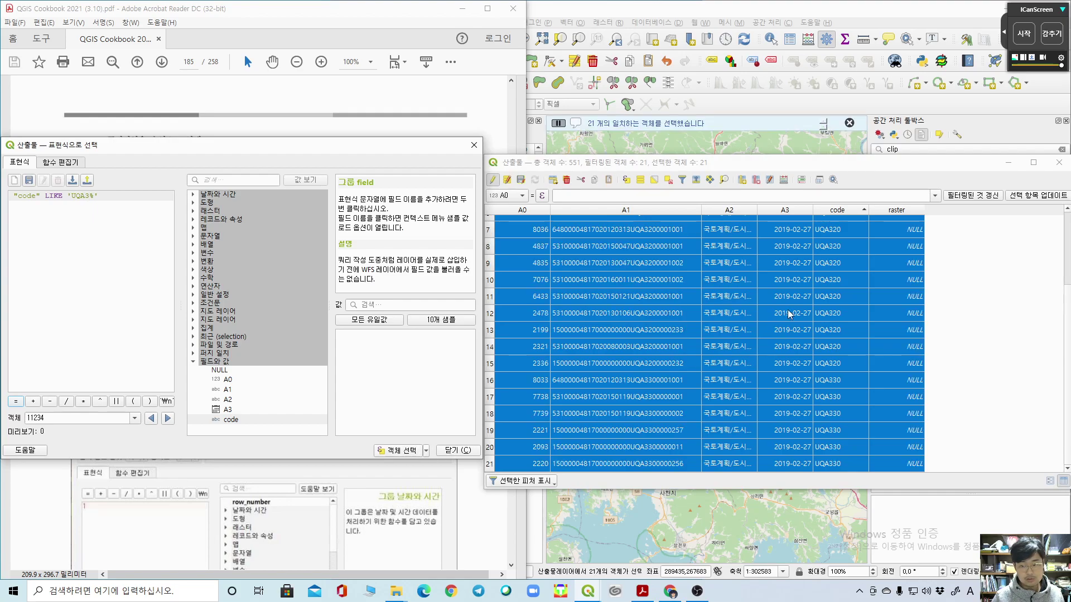
Step: Update the existing raster field to 3 for the selected UQA3 features with the field calculator
click(784, 179)
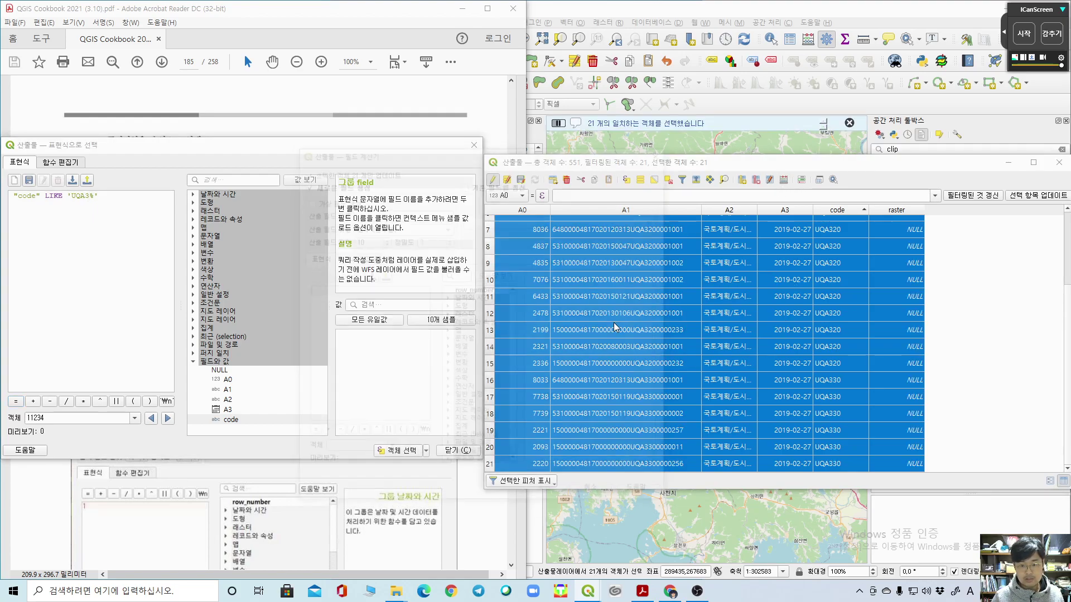
click(498, 183)
click(497, 220)
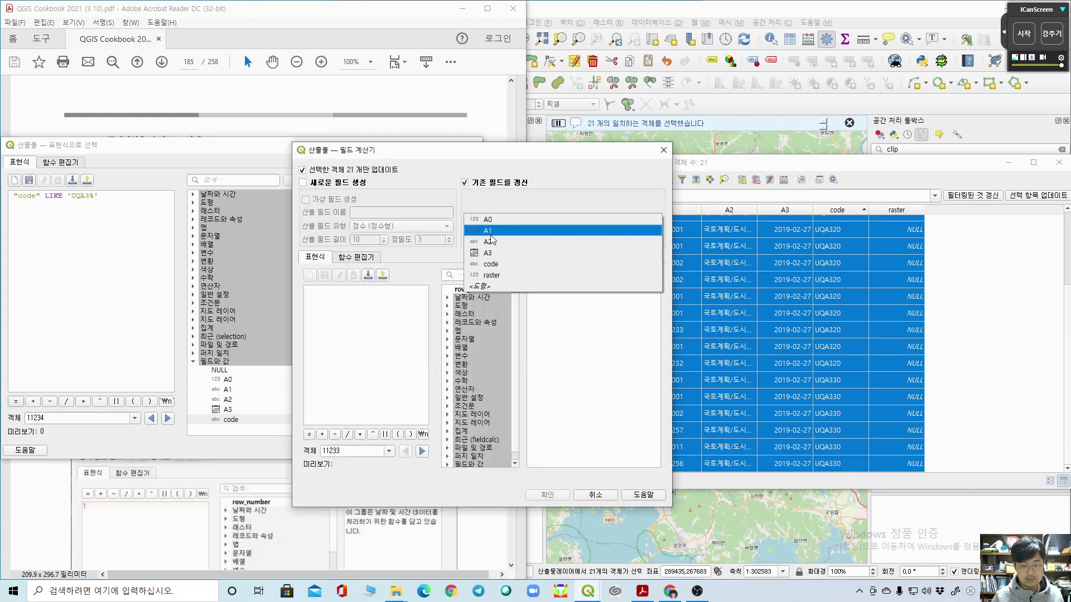
click(495, 279)
text(3)
click(557, 496)
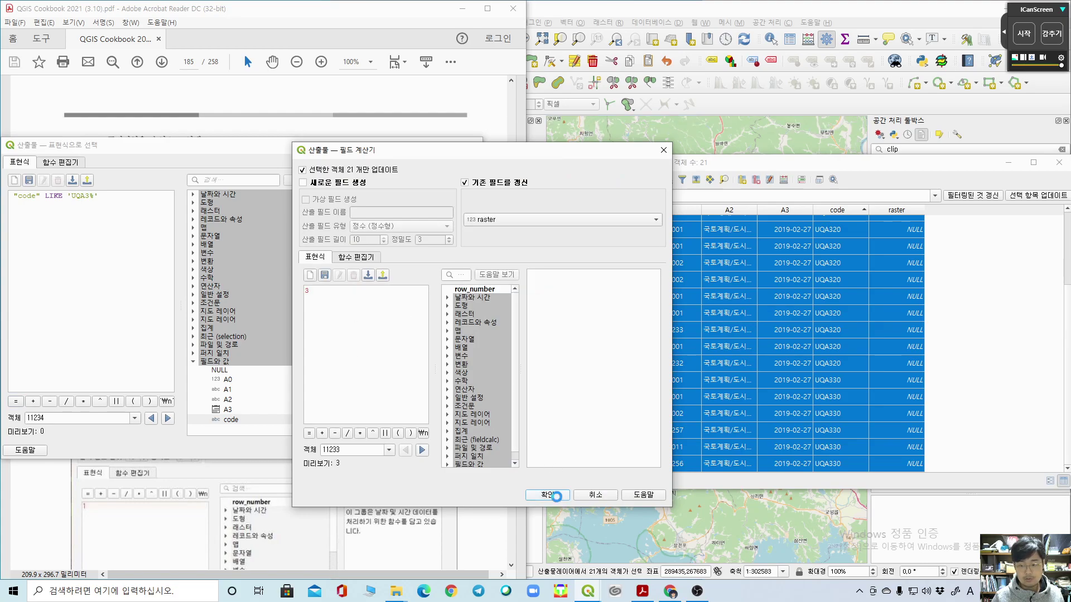
Step: Change the selection expression to "code" LIKE 'UQA4%' and select the matching features
click(99, 208)
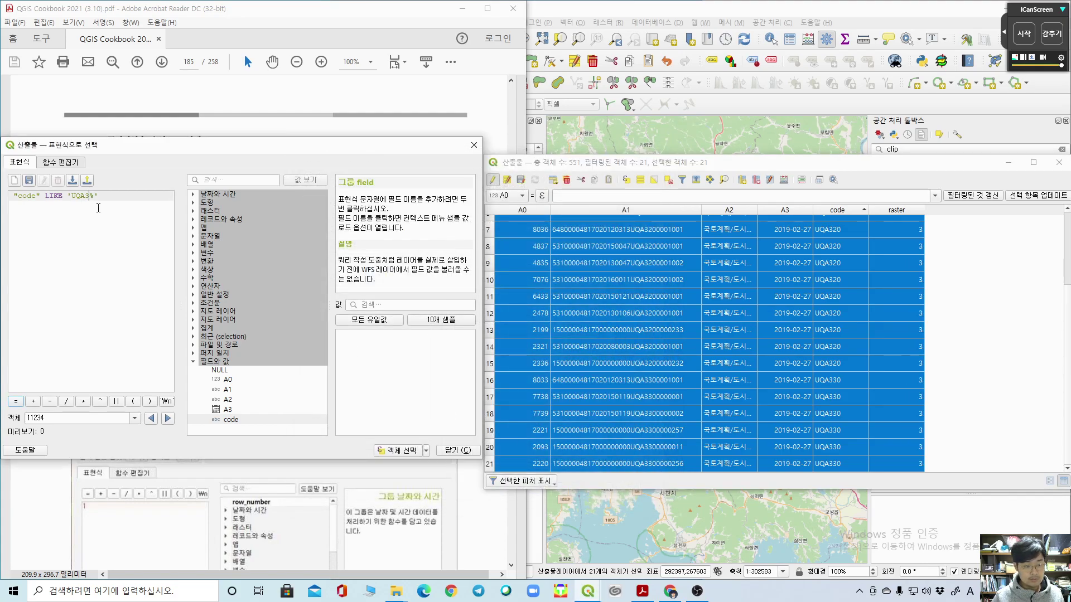
key(BackSpace)
text(4)
click(400, 450)
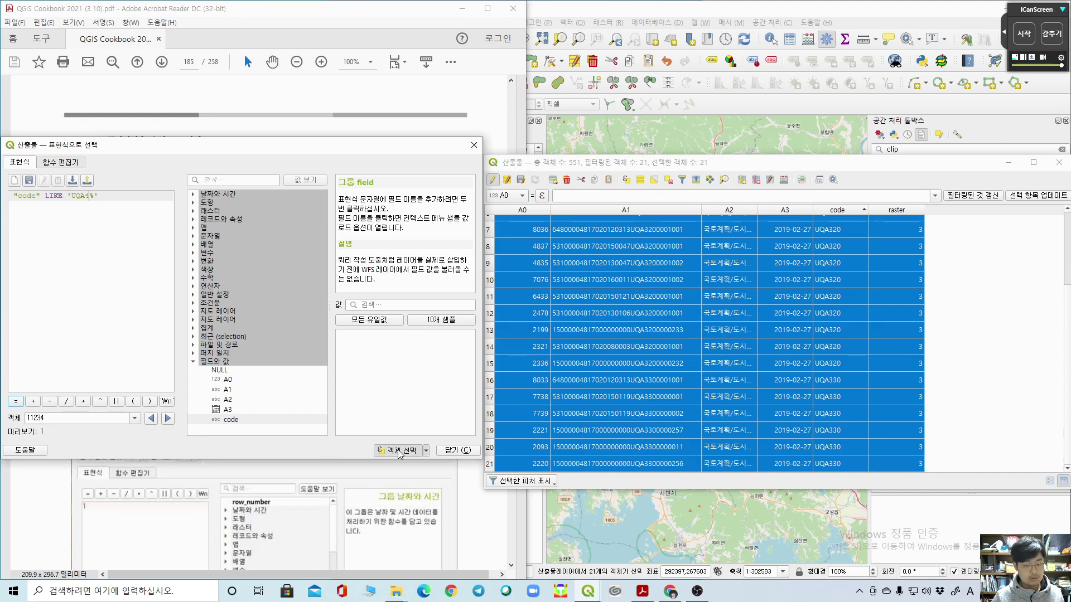
Step: Update the existing raster field to 4 for the selected UQA4 features with the field calculator
click(784, 180)
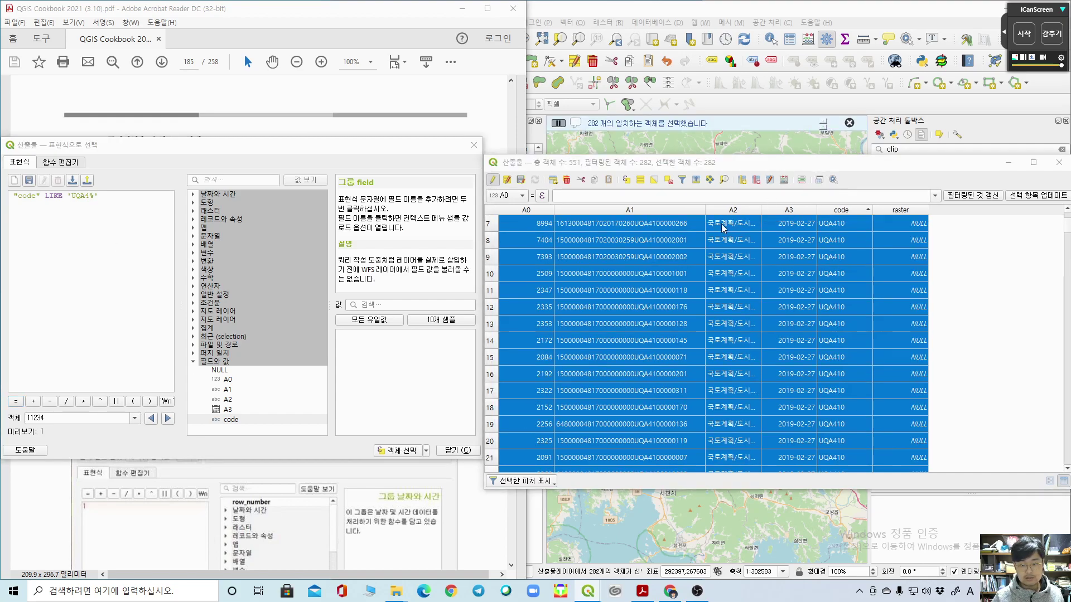
click(496, 184)
click(491, 220)
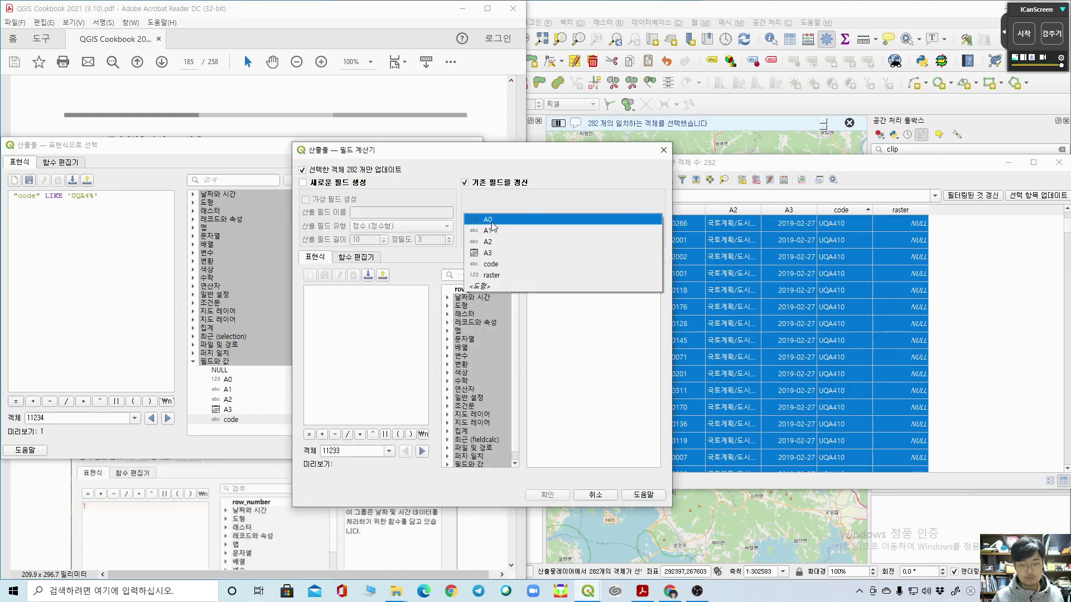
click(497, 283)
click(362, 322)
text(4)
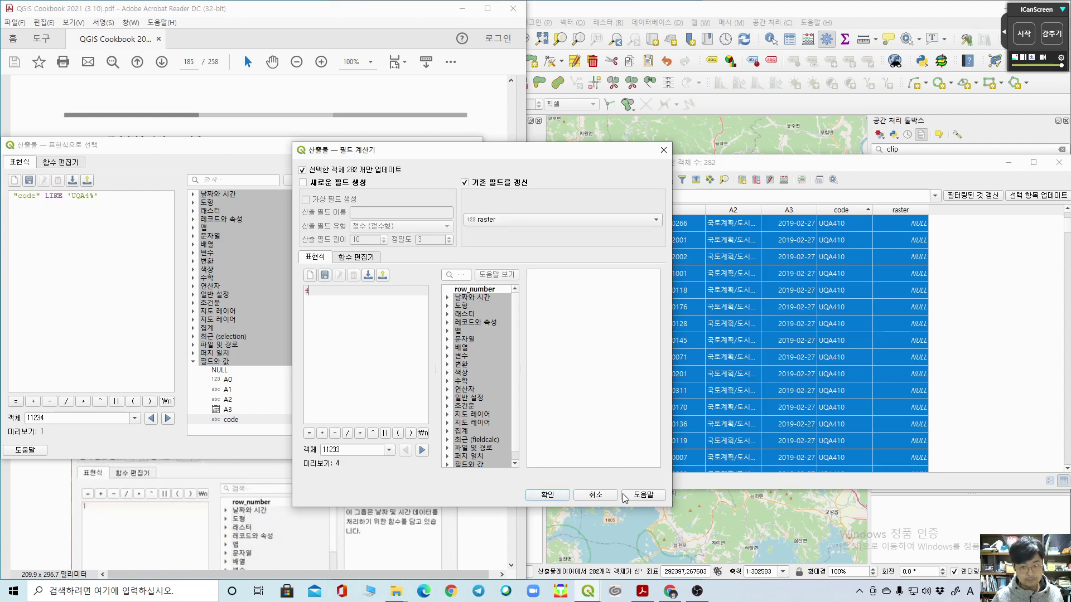
click(555, 495)
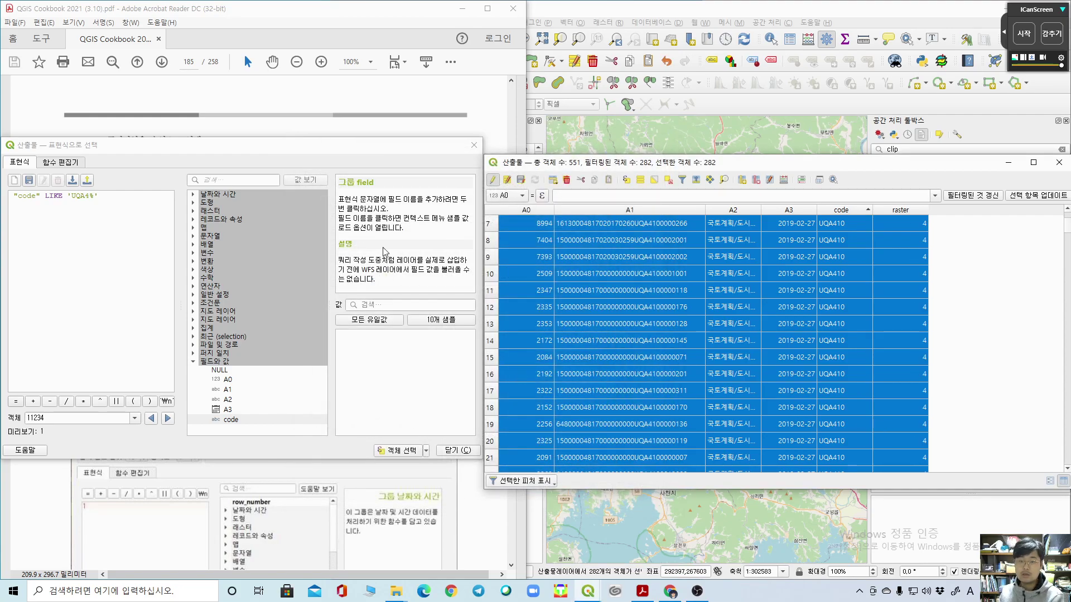
Step: Close the select-by-expression dialog and end the layer's editing session, keeping the raster values
click(475, 145)
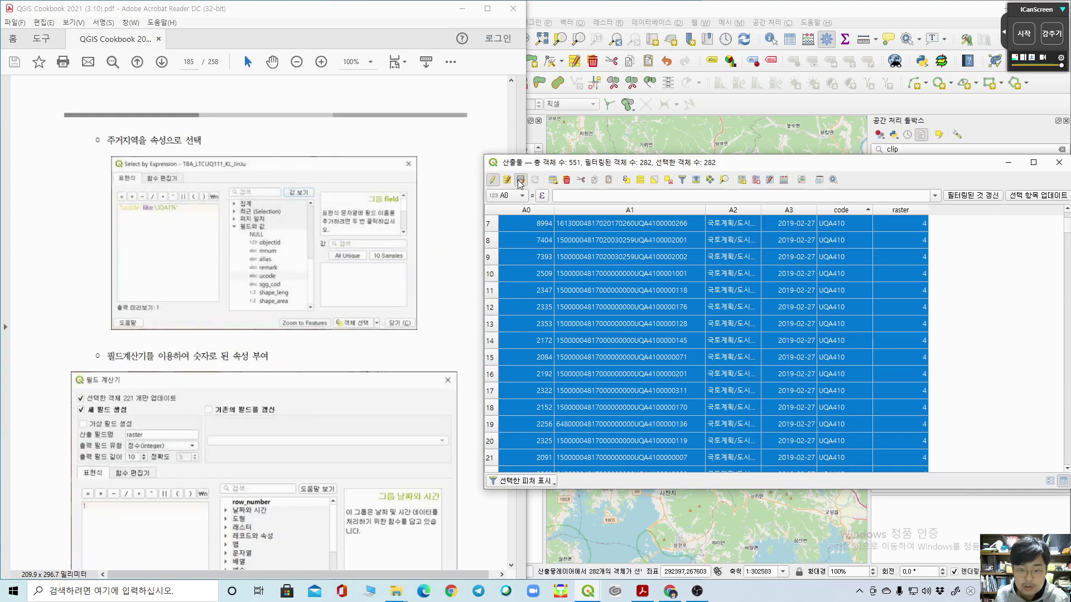
click(492, 179)
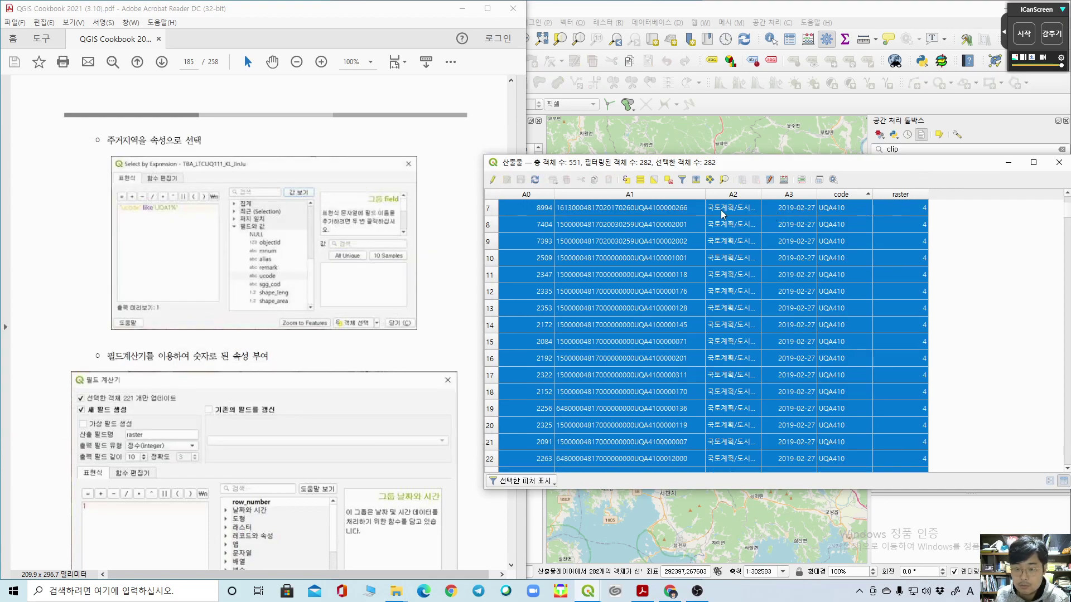
Step: Clear the feature selection and show all features in the attribute table again
click(668, 179)
click(531, 487)
click(532, 485)
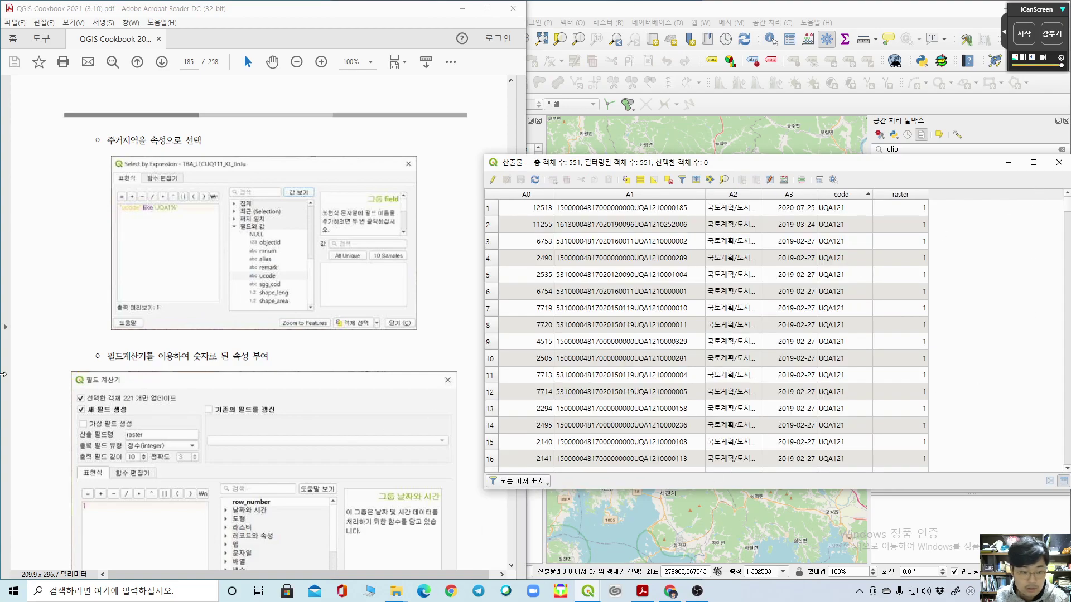
Step: Look up the cookbook's instructions on the Vector To Raster Conversion script on page 186
click(29, 280)
scroll(28, 283, down, 8)
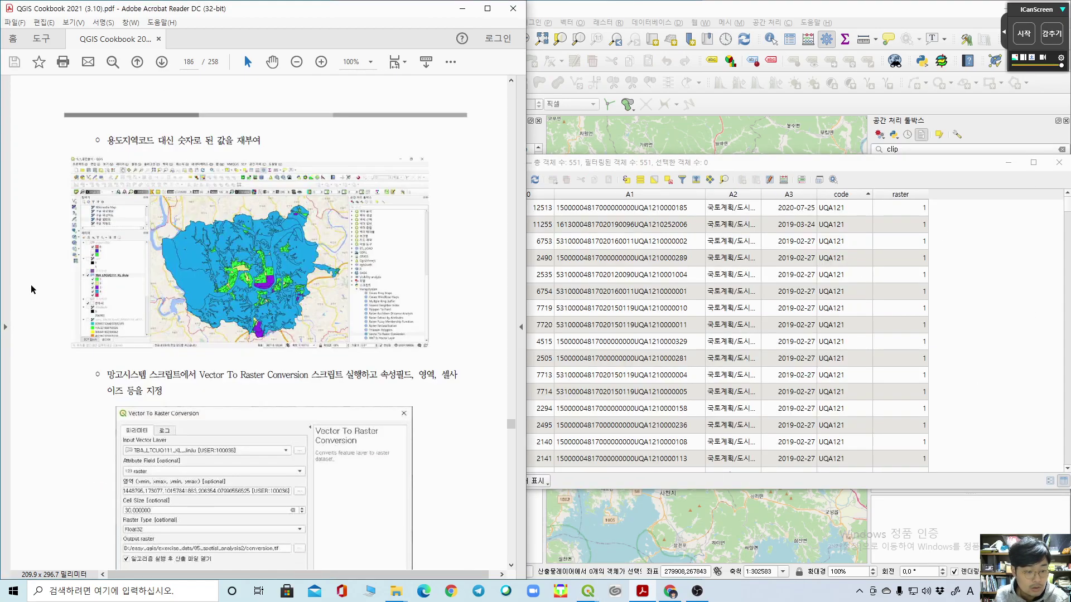
Step: Close the attribute table and open the symbology settings of the 산출물 layer
click(1059, 163)
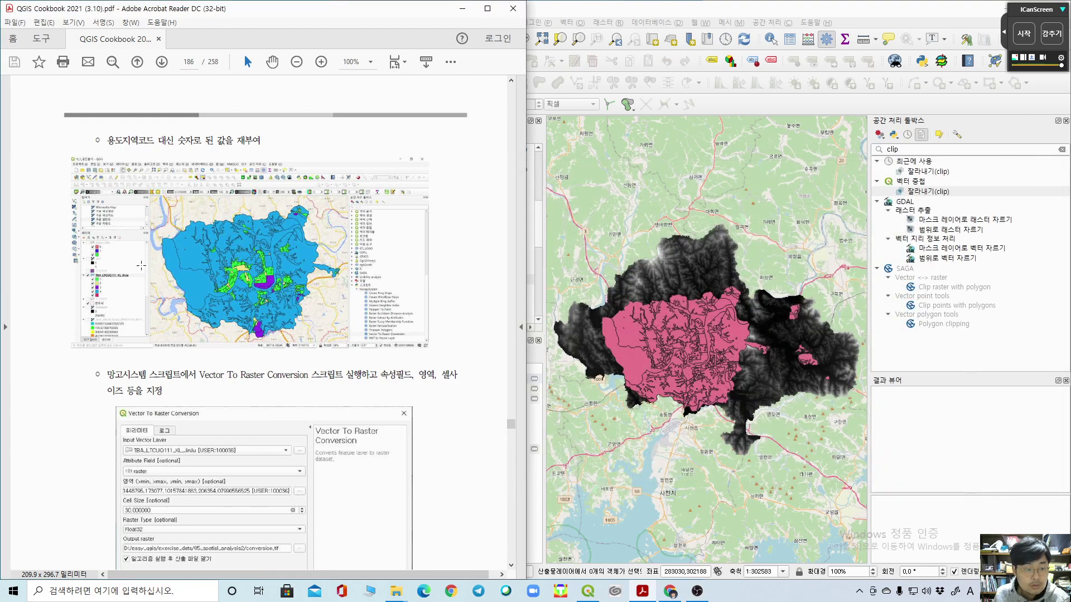
click(770, 10)
double_click(411, 379)
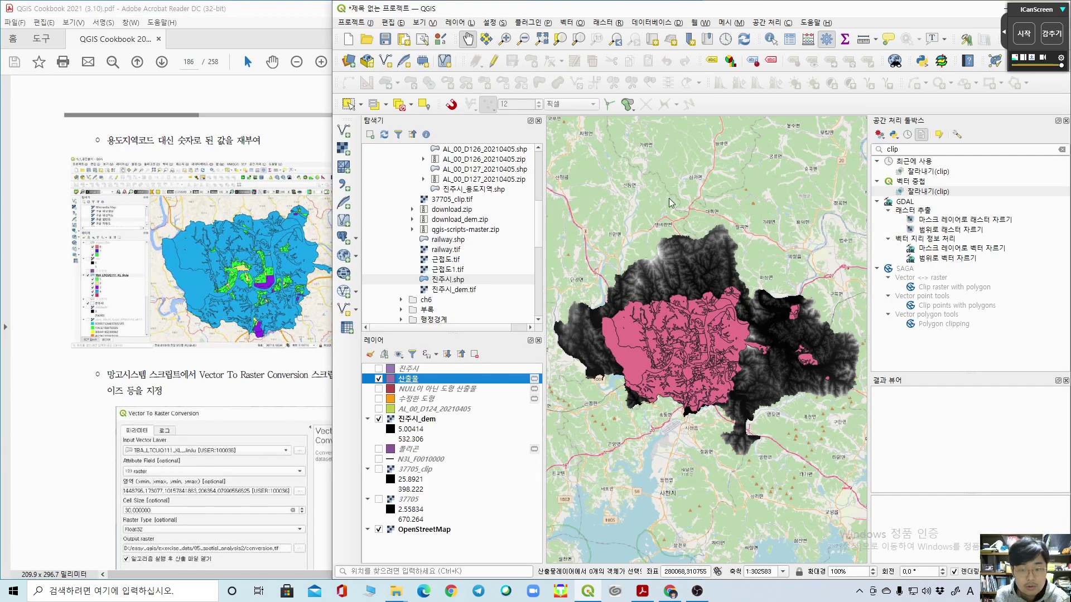
click(100, 177)
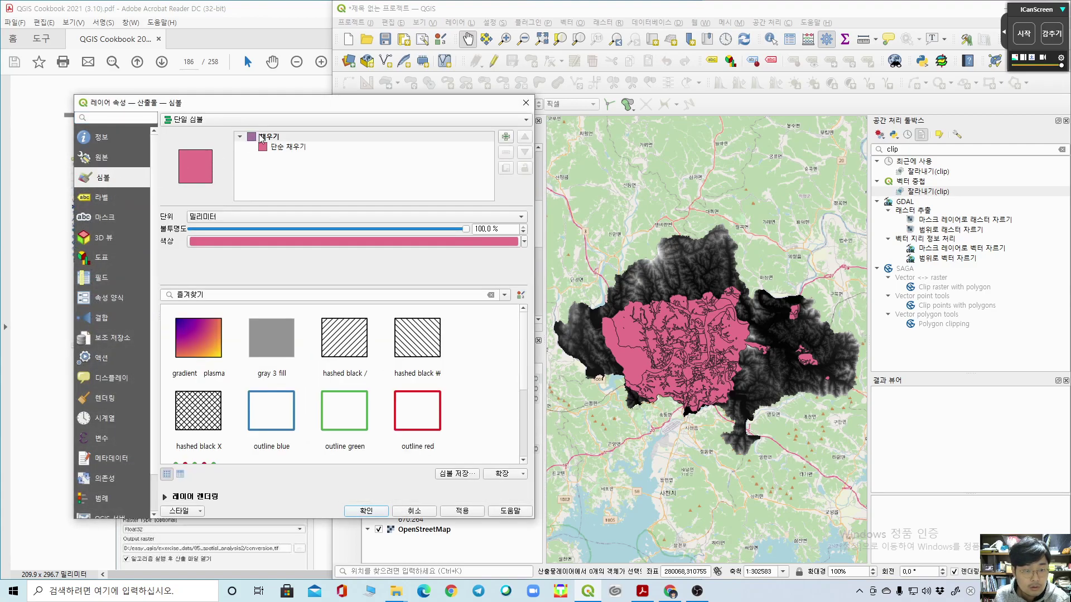
Step: Style the 산출물 layer with categorized symbols based on the raster field, classified in random colors
click(218, 119)
click(220, 132)
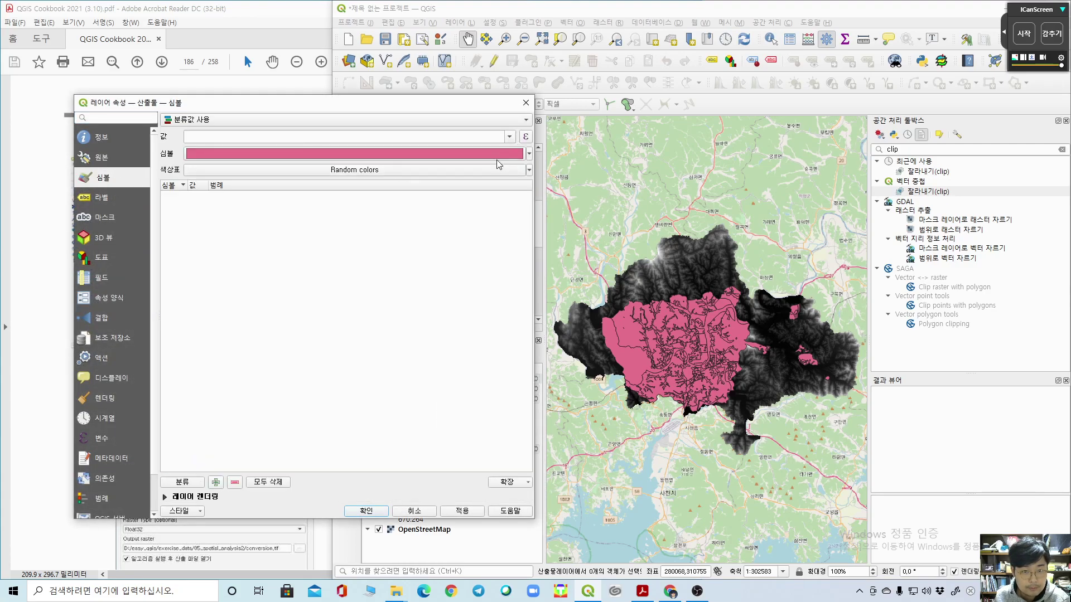
click(509, 136)
click(225, 217)
click(189, 479)
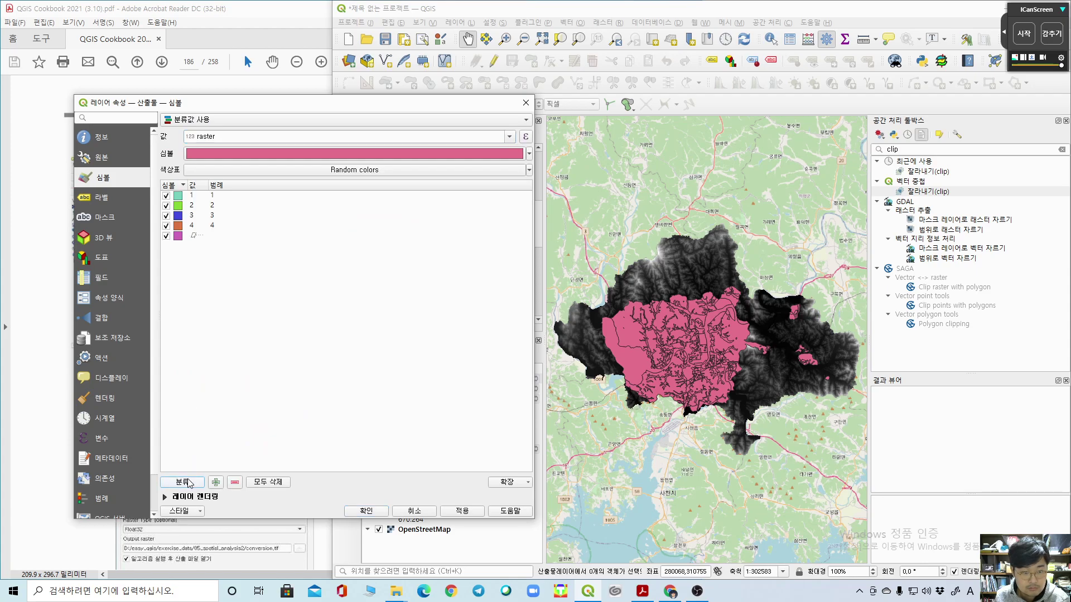
click(473, 512)
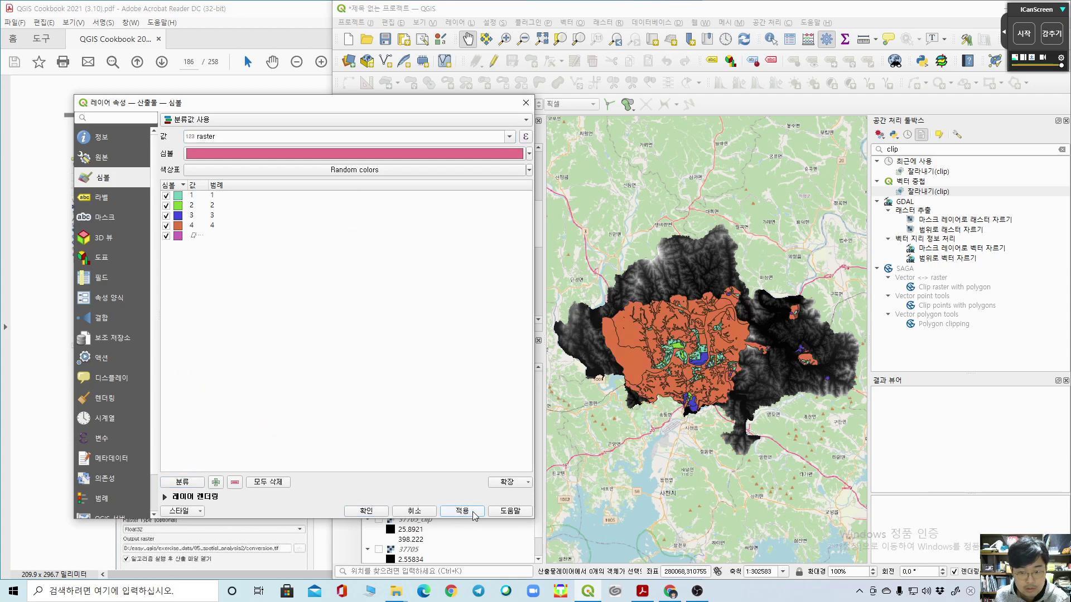
drag(342, 110, 639, 120)
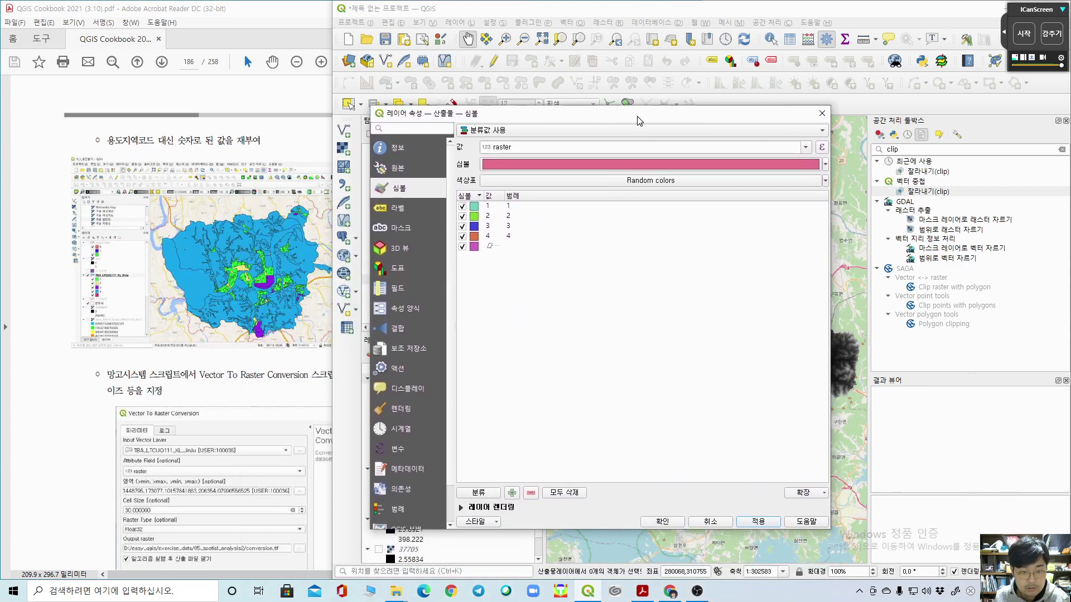
click(656, 523)
Step: Check the cookbook's conversion settings, clear the toolbox search and open the MangoSystem script Vector To Raster Conversion
click(47, 429)
scroll(112, 396, down, 3)
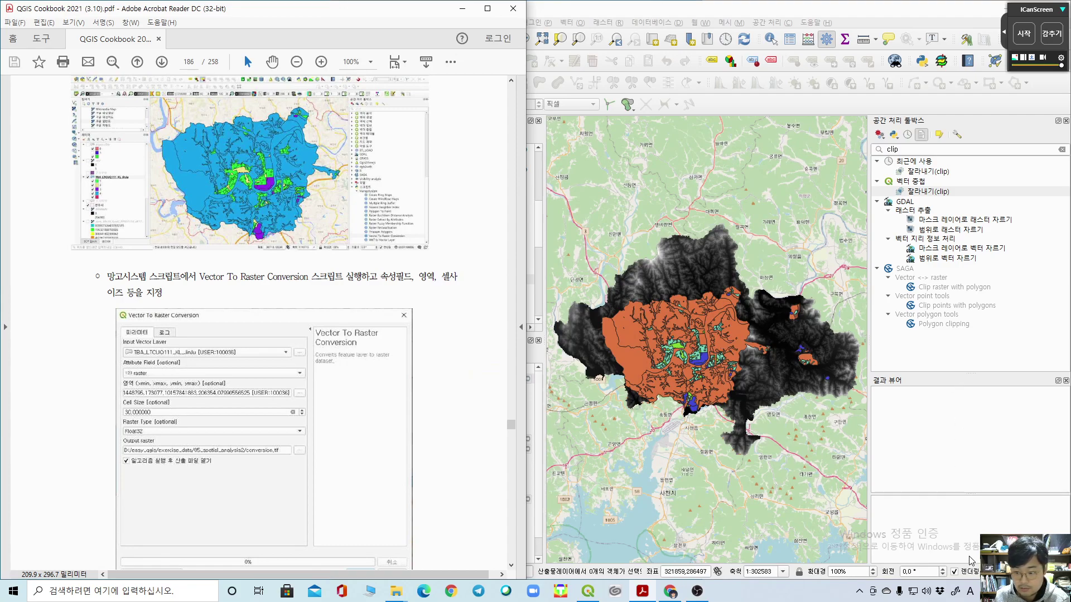
click(962, 155)
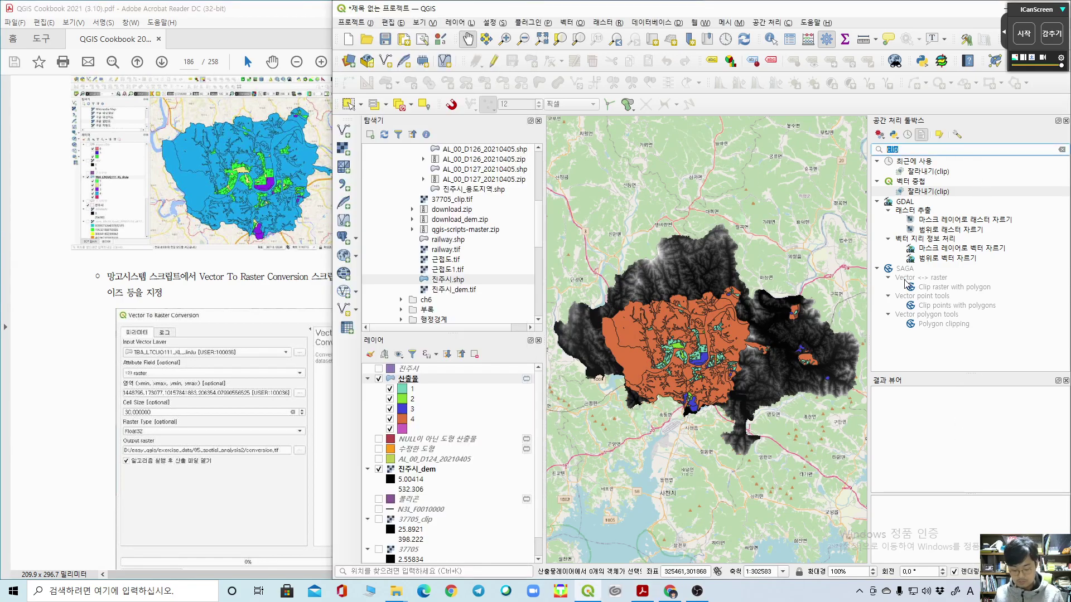
key(BackSpace)
scroll(903, 322, down, 2)
double_click(922, 366)
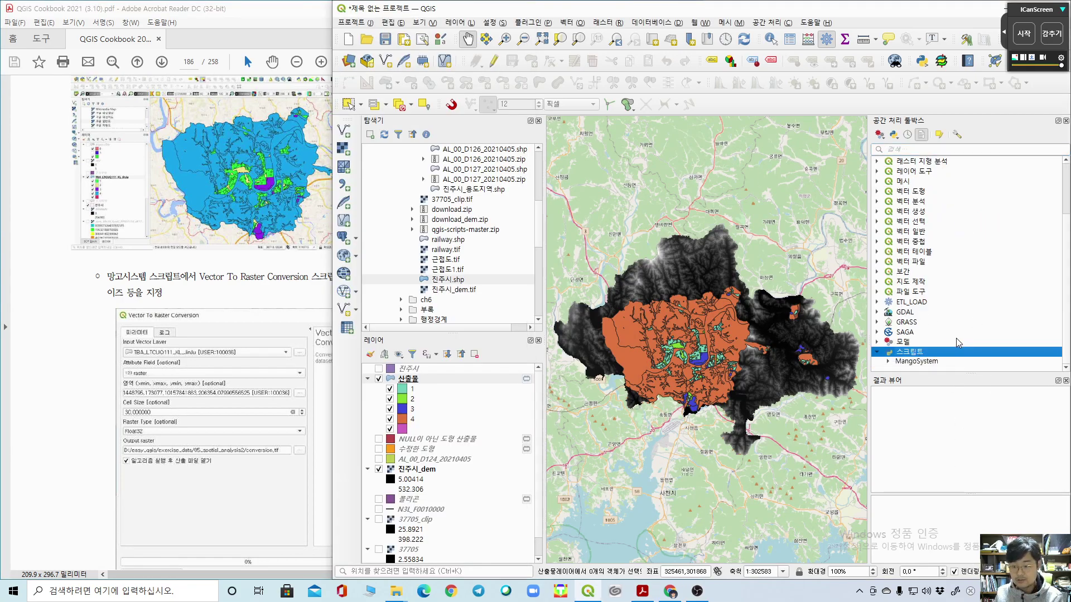
double_click(915, 363)
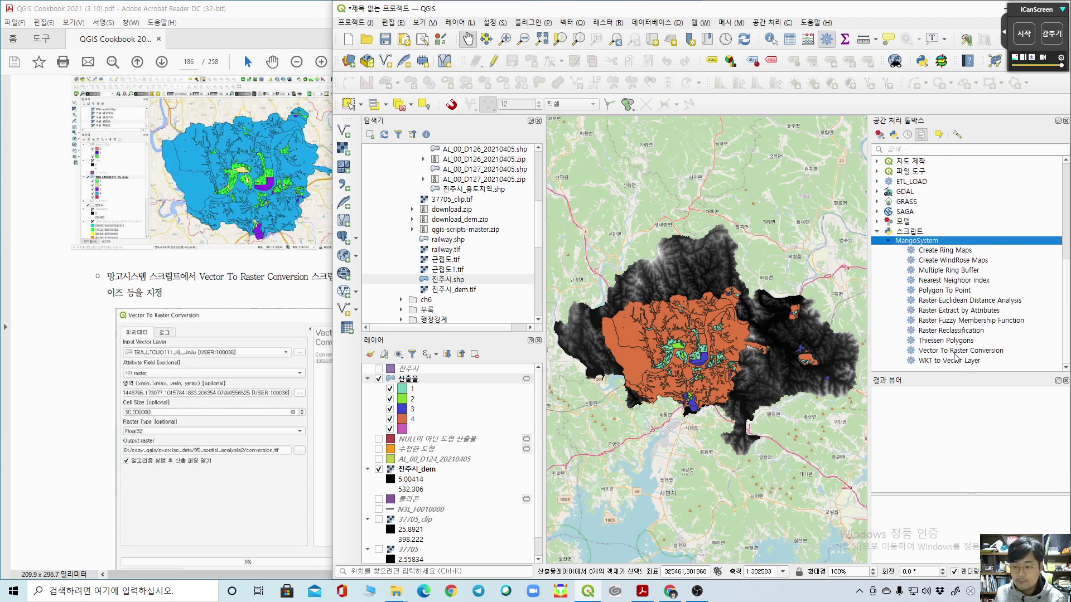
double_click(955, 351)
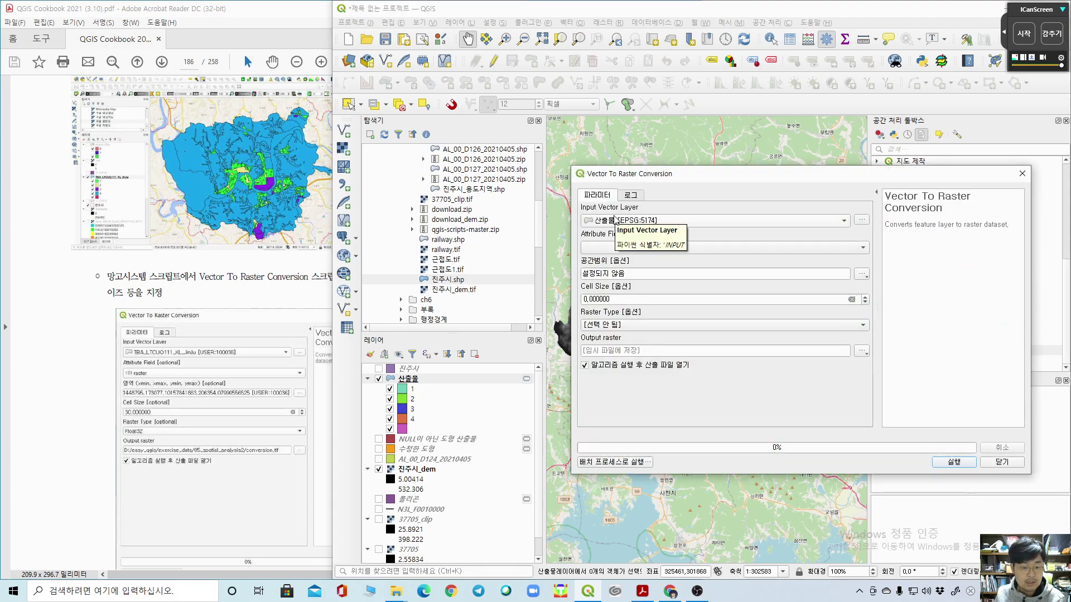
Step: Set the conversion's attribute field to raster and calculate its extent from the 산출물 layer
click(634, 252)
click(634, 273)
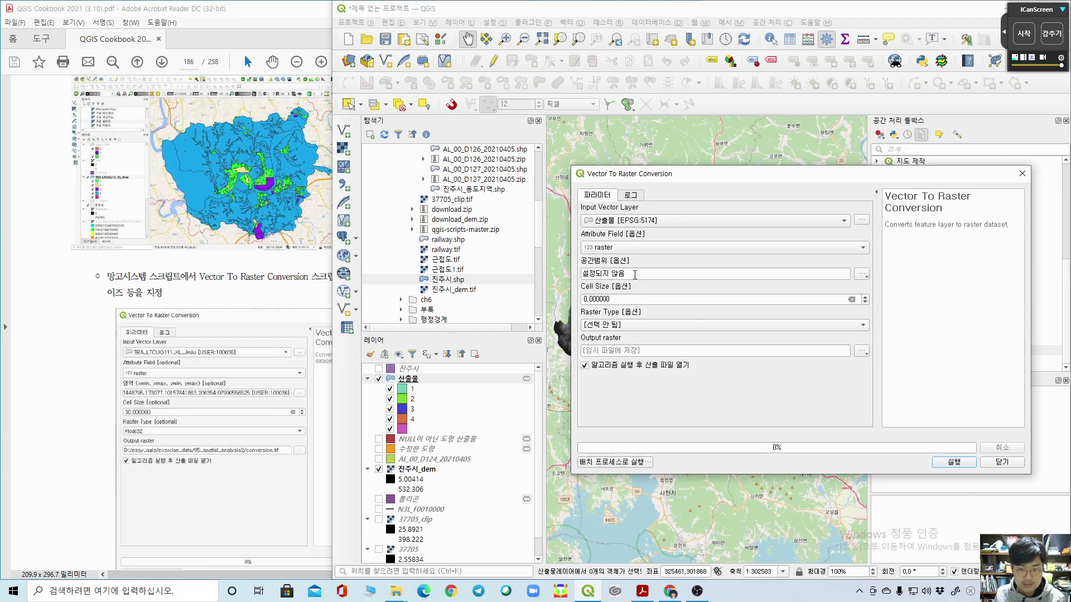
click(861, 274)
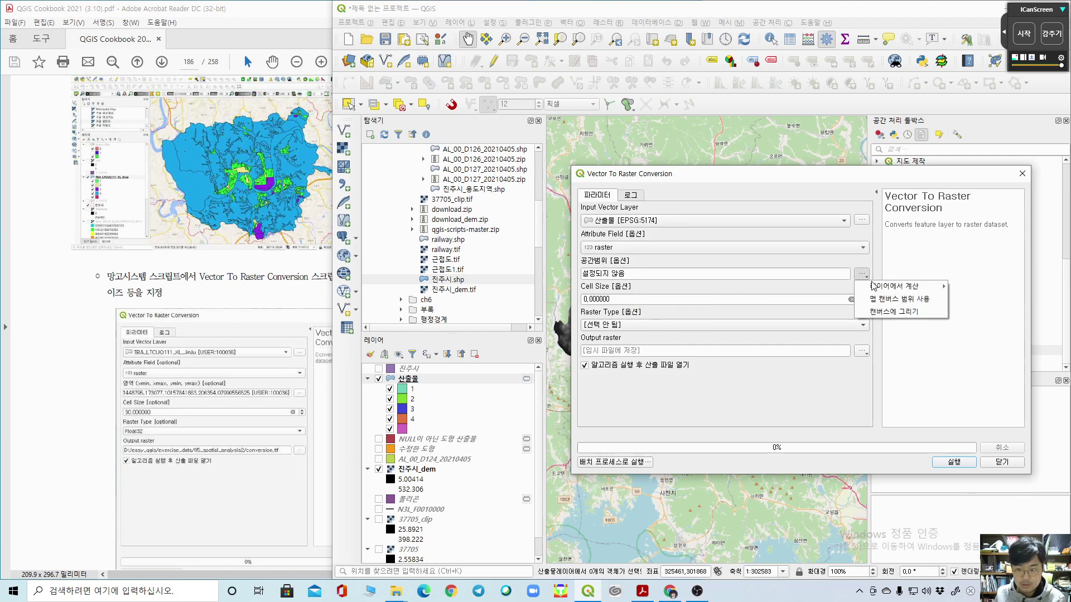
mouse_move(907, 289)
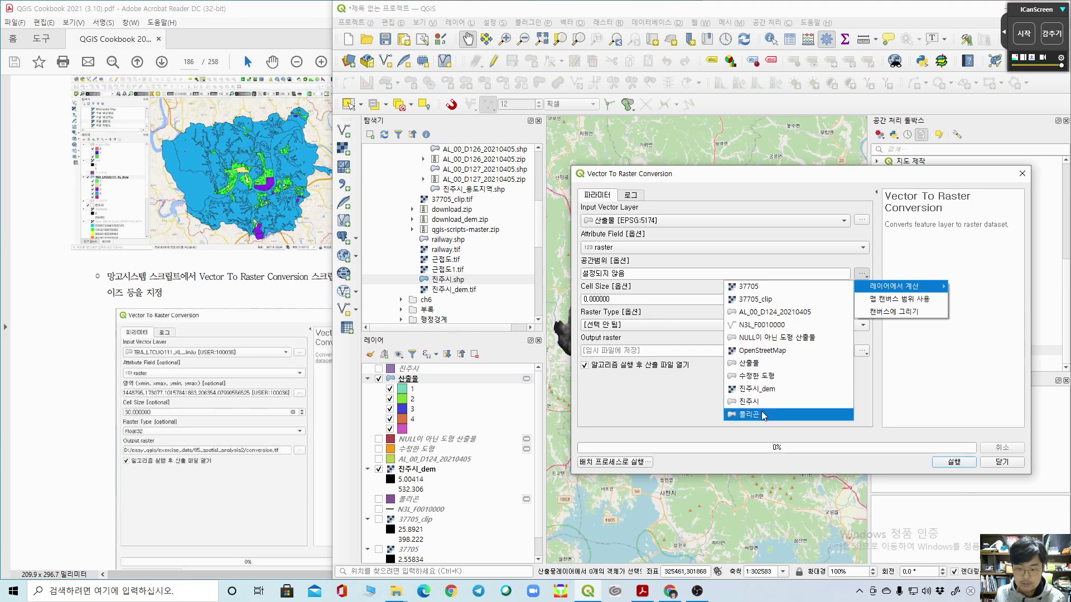
click(766, 371)
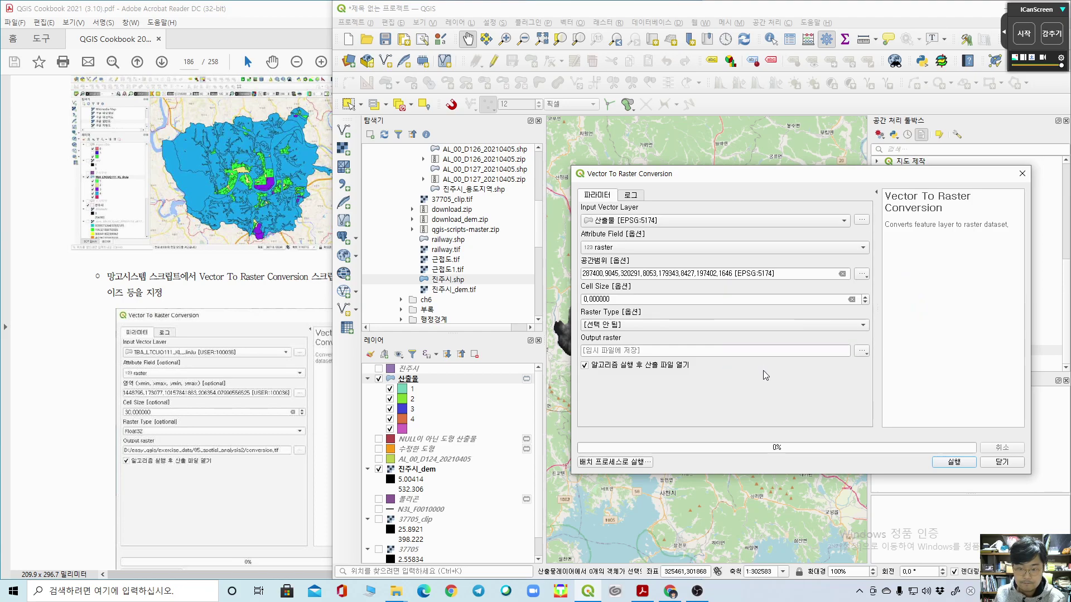
Step: Set the cell size to 30 and the raster type to Float32, run the conversion and close its dialog
double_click(610, 299)
text(30)
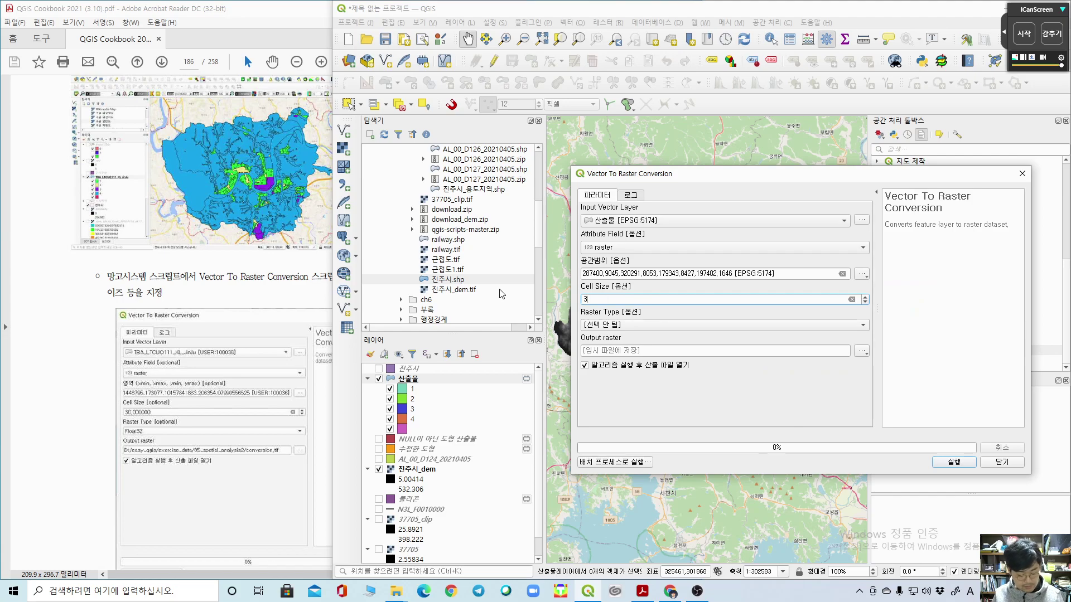
click(597, 329)
click(637, 338)
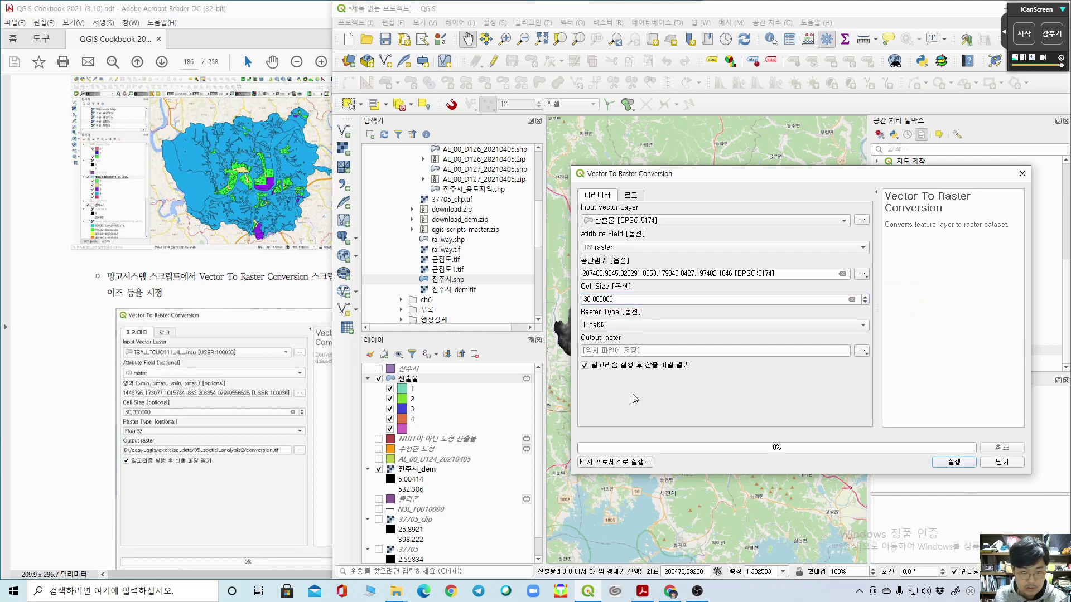
click(968, 465)
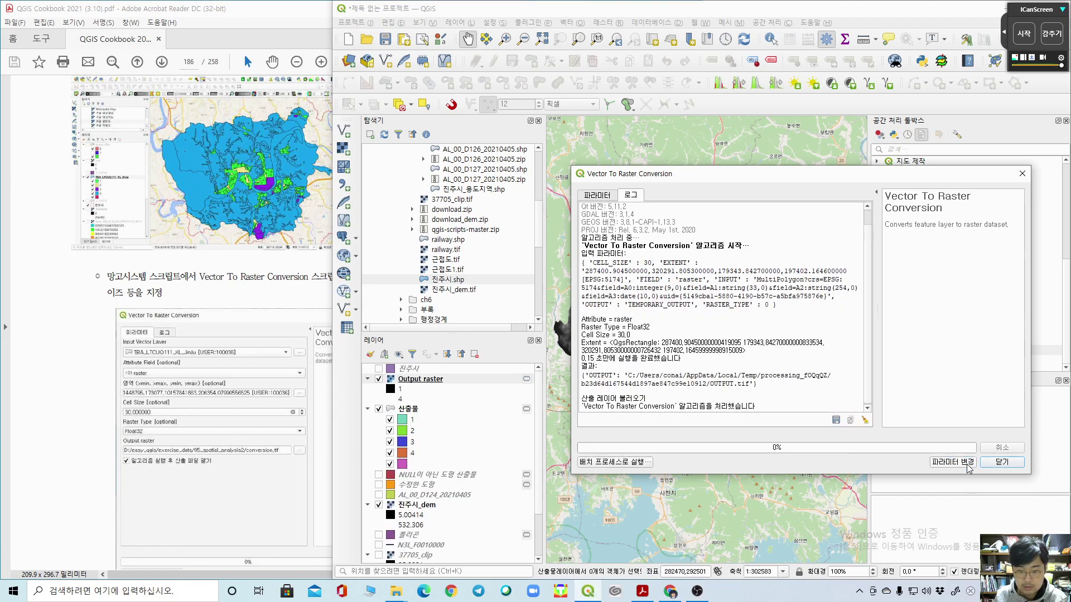
drag(958, 174, 875, 196)
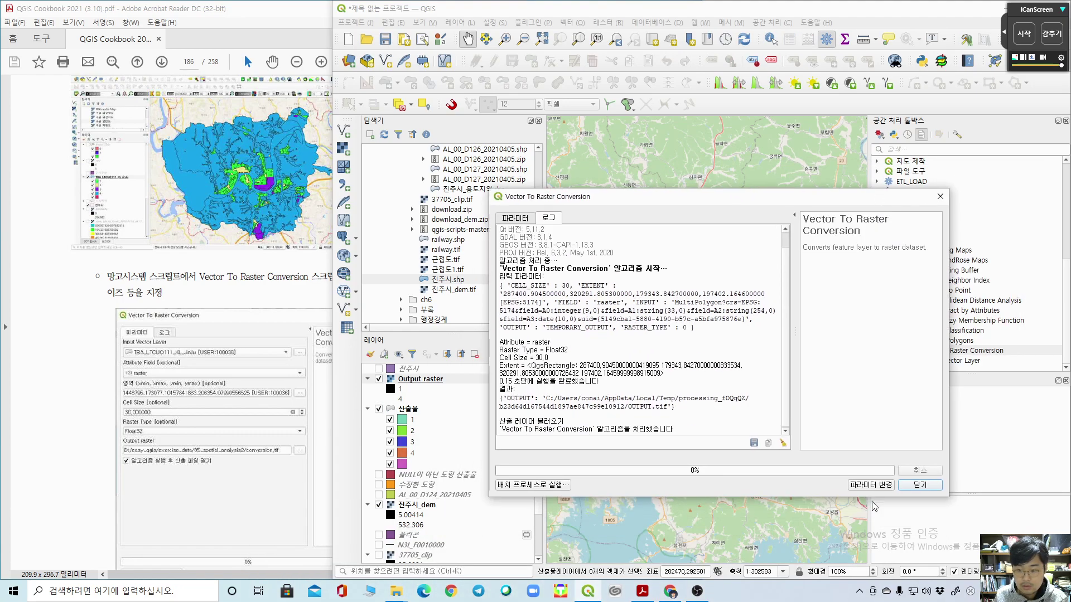
click(920, 485)
Step: Hide the 산출물 vector layer and render Output raster with paletted/unique values, classified in random colors
click(378, 410)
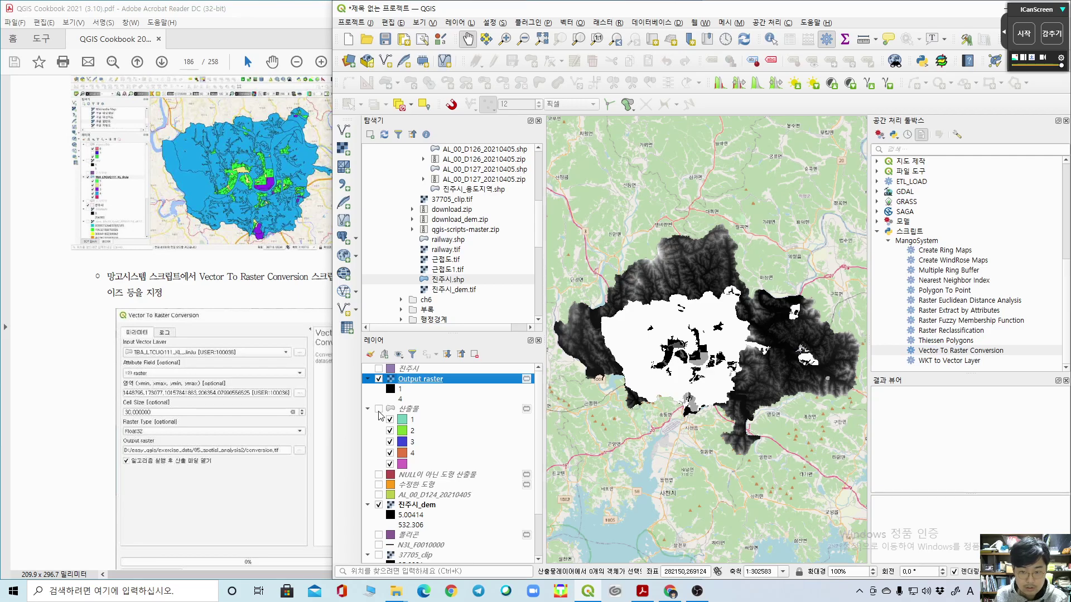
scroll(672, 352, up, 2)
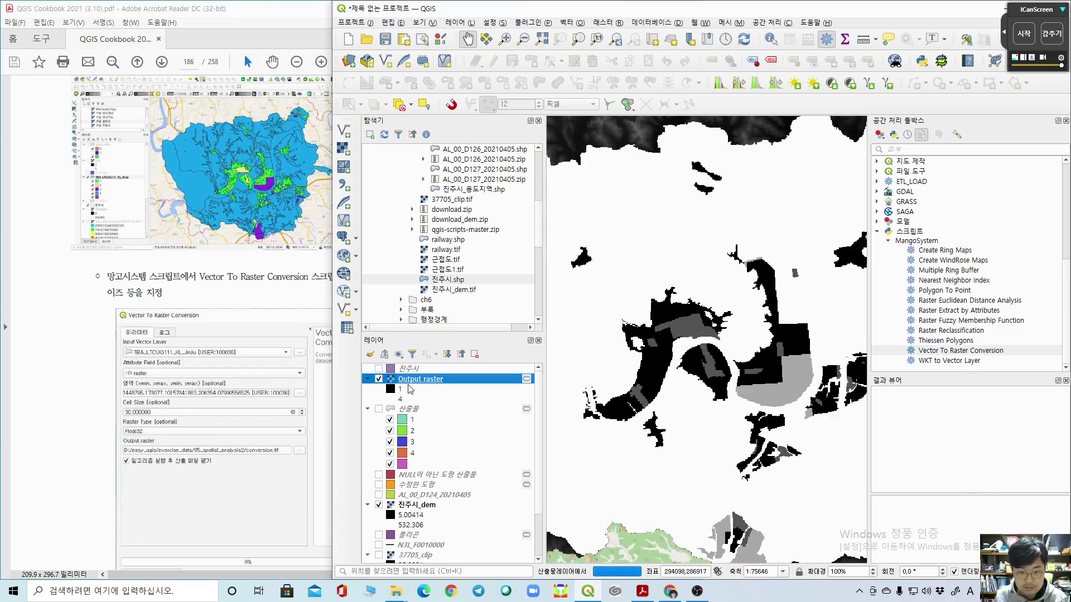
double_click(410, 385)
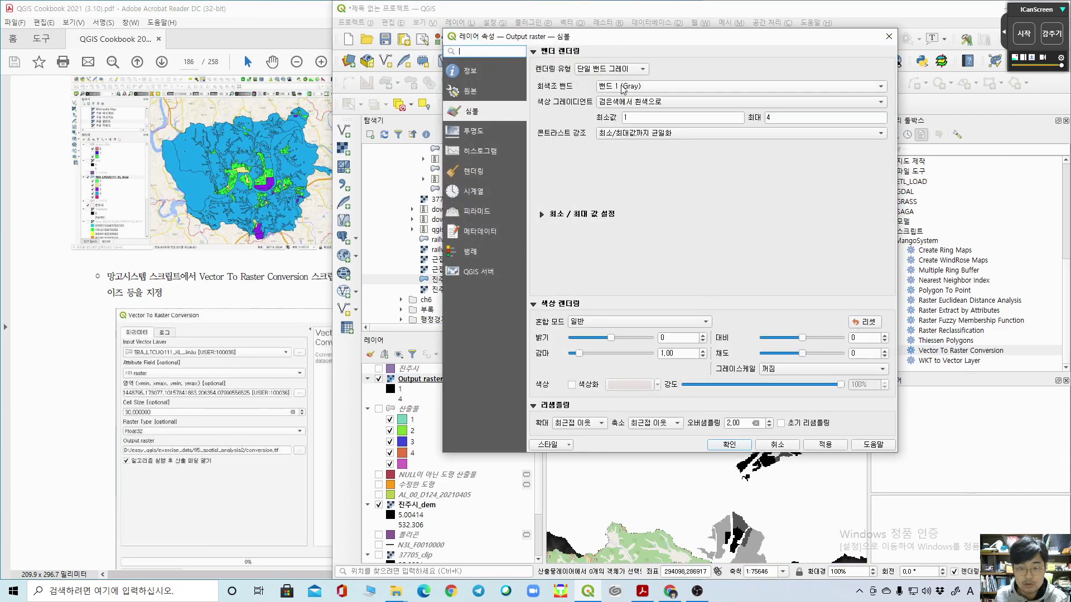
click(628, 69)
click(614, 60)
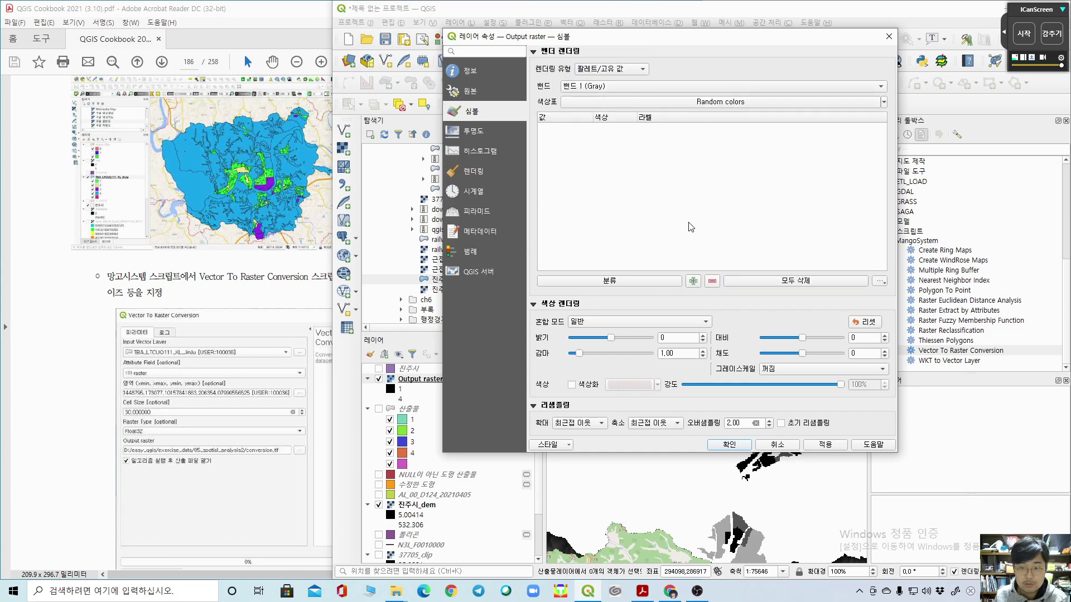
click(590, 284)
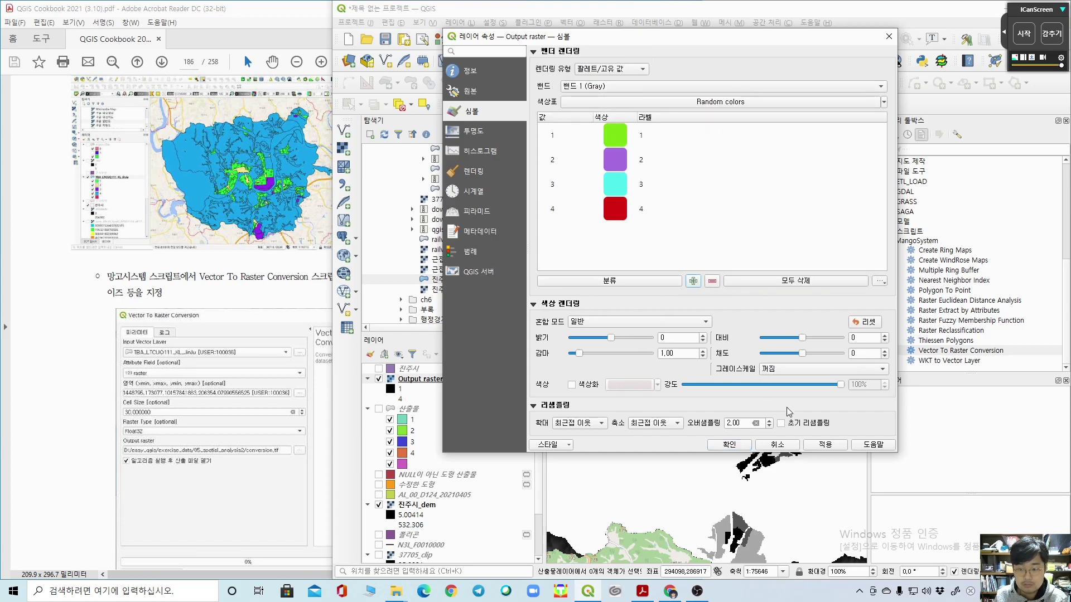
click(820, 447)
click(729, 445)
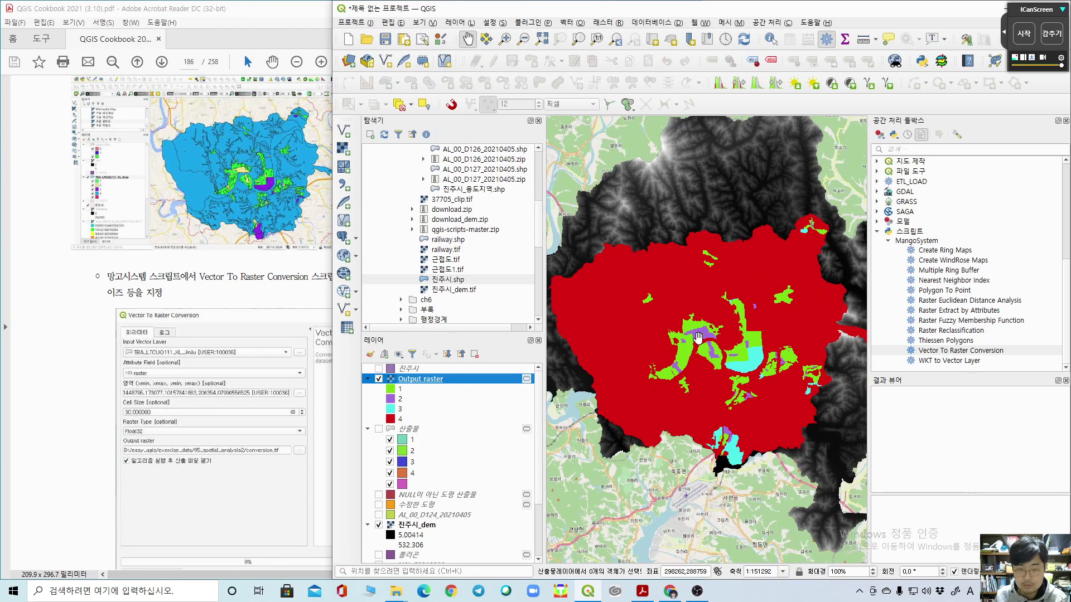
Step: Compare the raster with cookbook pages 187–188 and read the raster calculator instructions for extracting developable land
click(46, 354)
scroll(49, 355, down, 5)
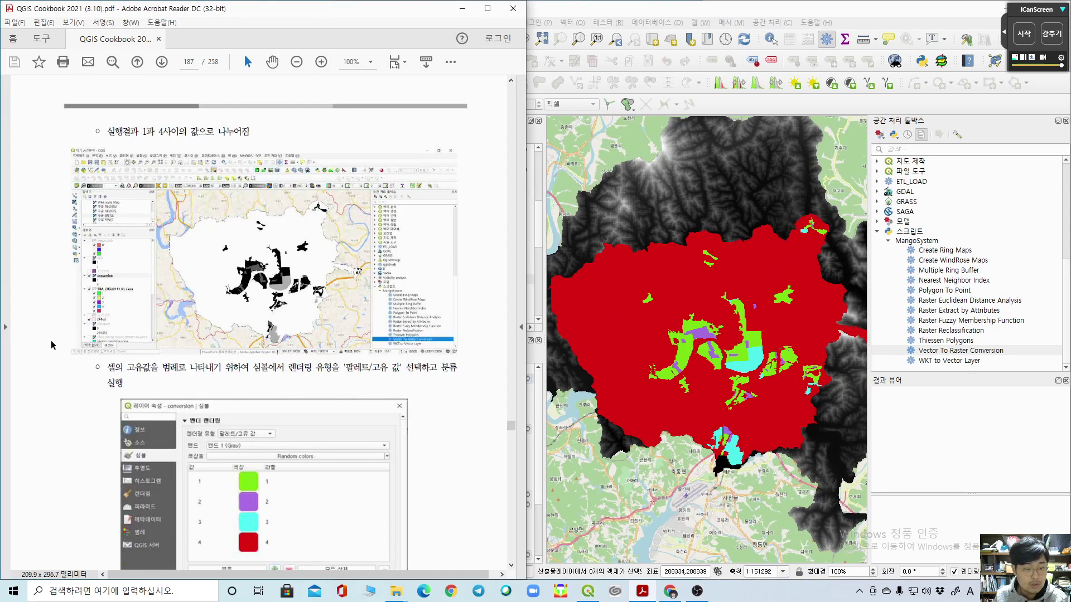
scroll(51, 339, down, 3)
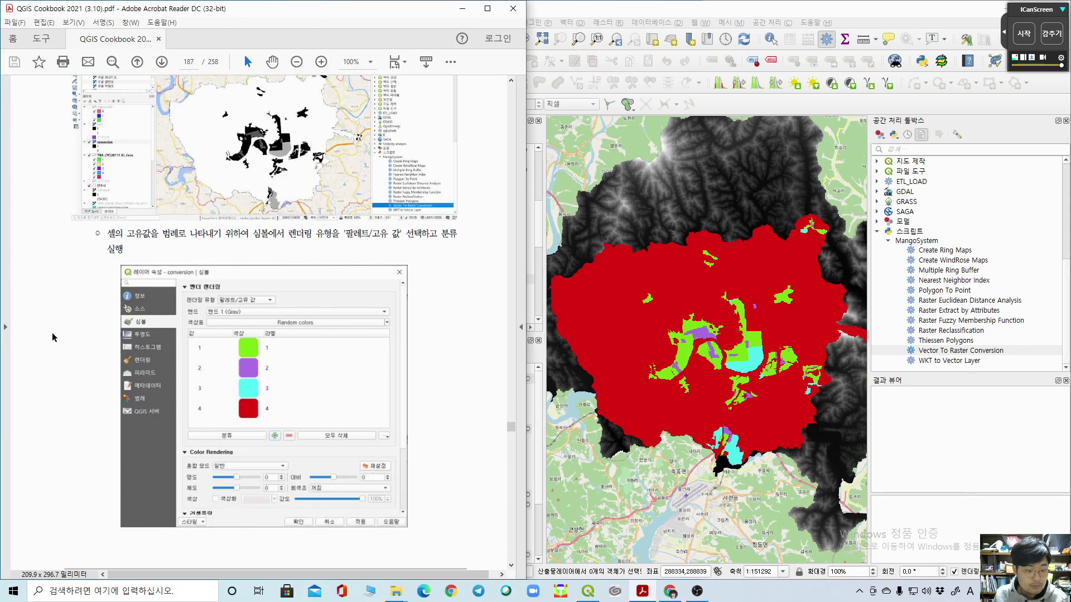
click(692, 204)
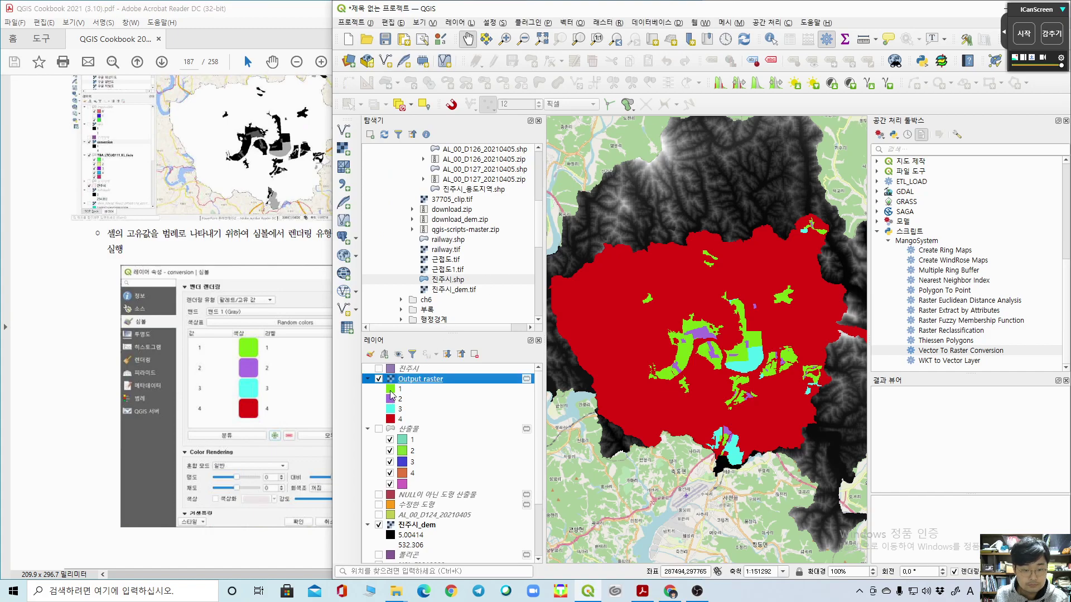
click(55, 283)
scroll(58, 277, down, 10)
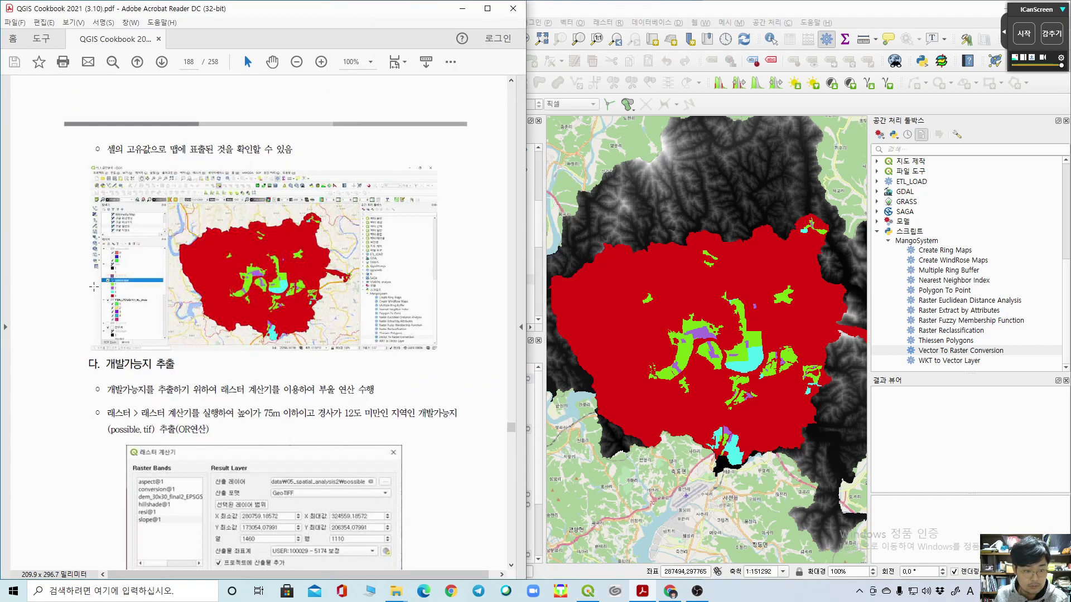
scroll(94, 287, down, 2)
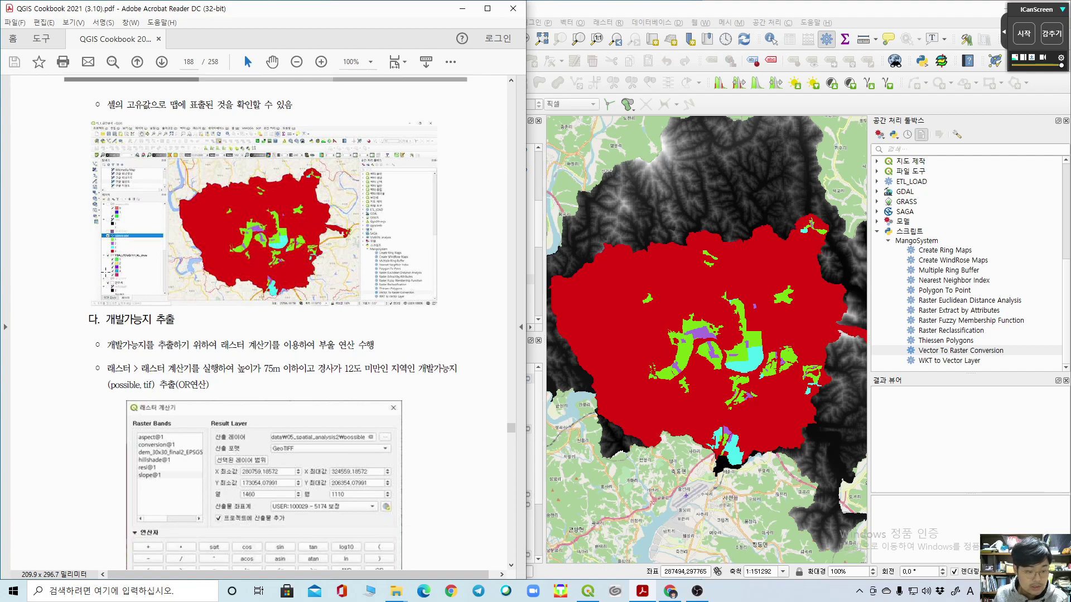
scroll(74, 305, down, 2)
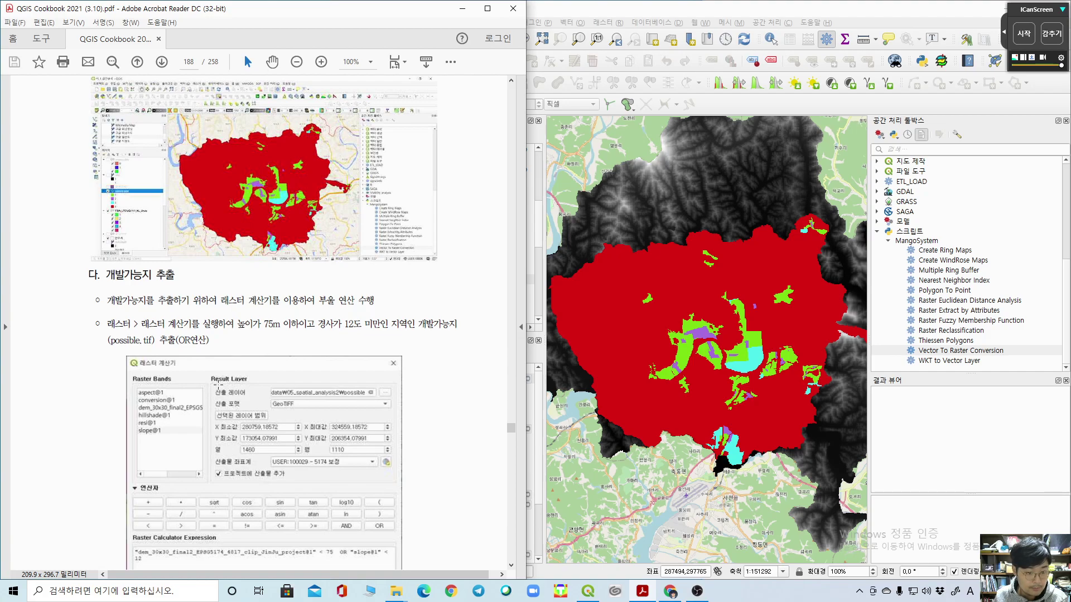
scroll(120, 401, down, 2)
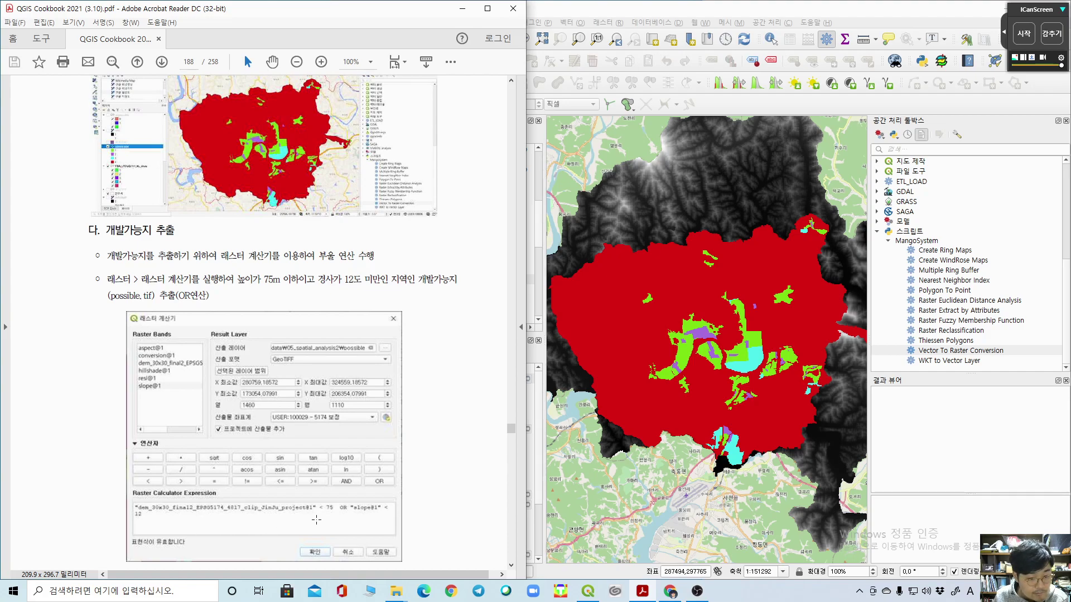
Step: Switch back to QGIS and search the processing toolbox for the slope tool
click(671, 6)
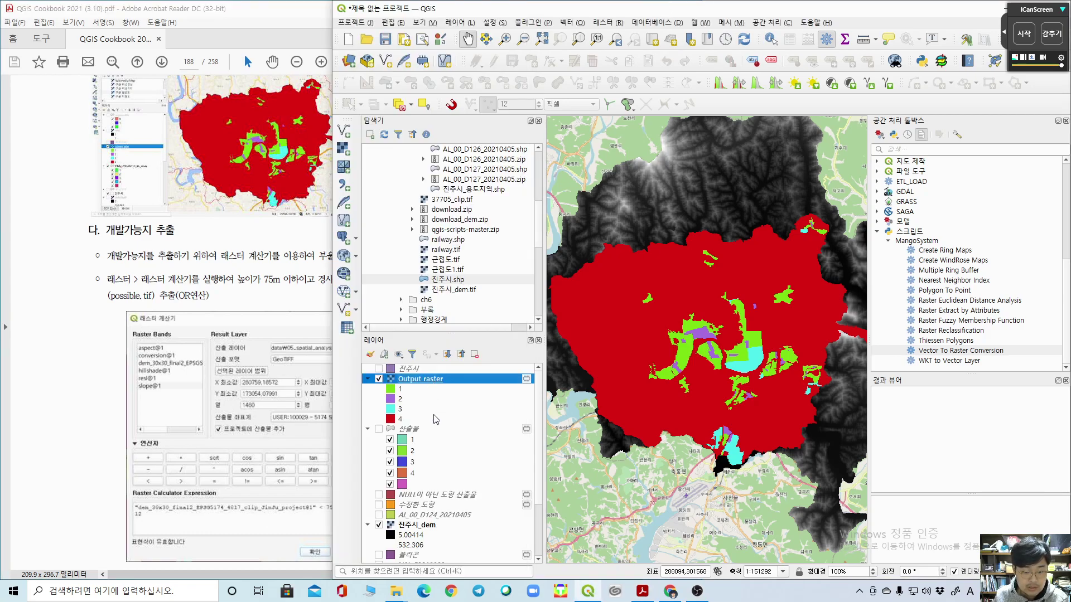
scroll(406, 530, down, 3)
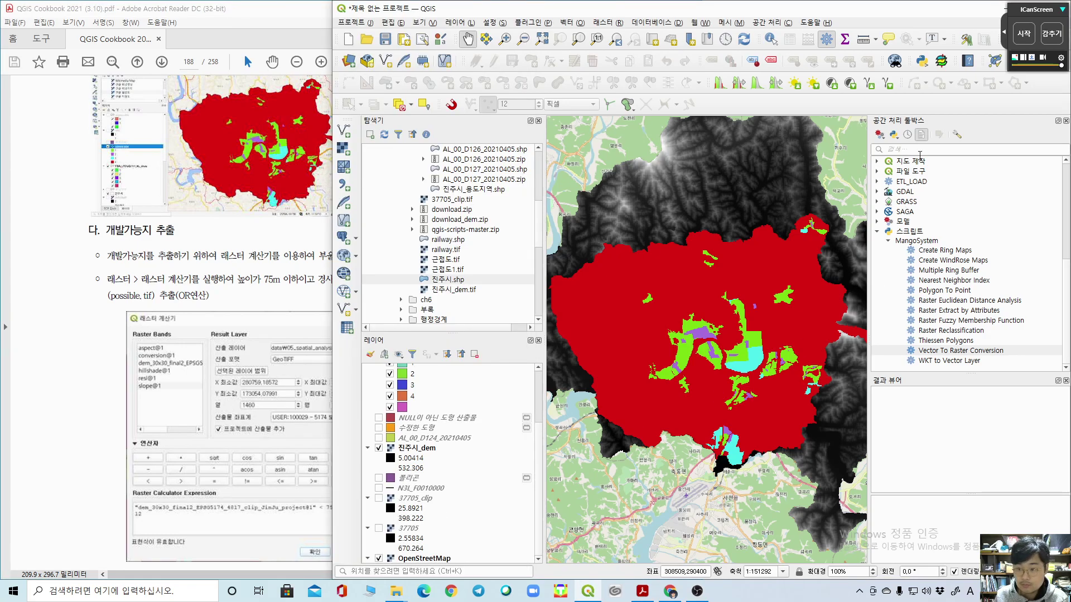
text(slope)
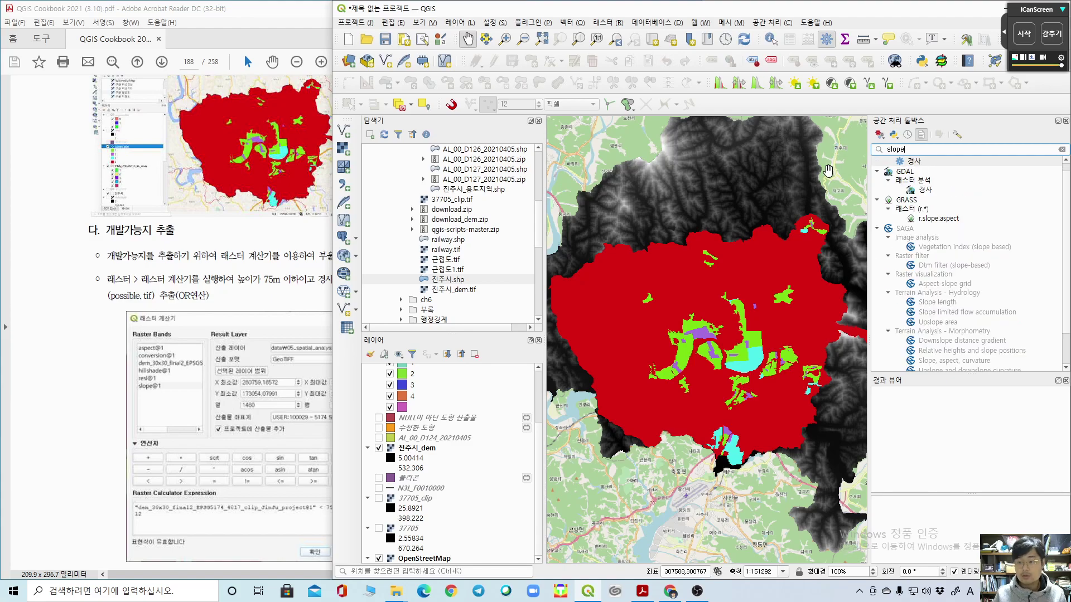
double_click(933, 190)
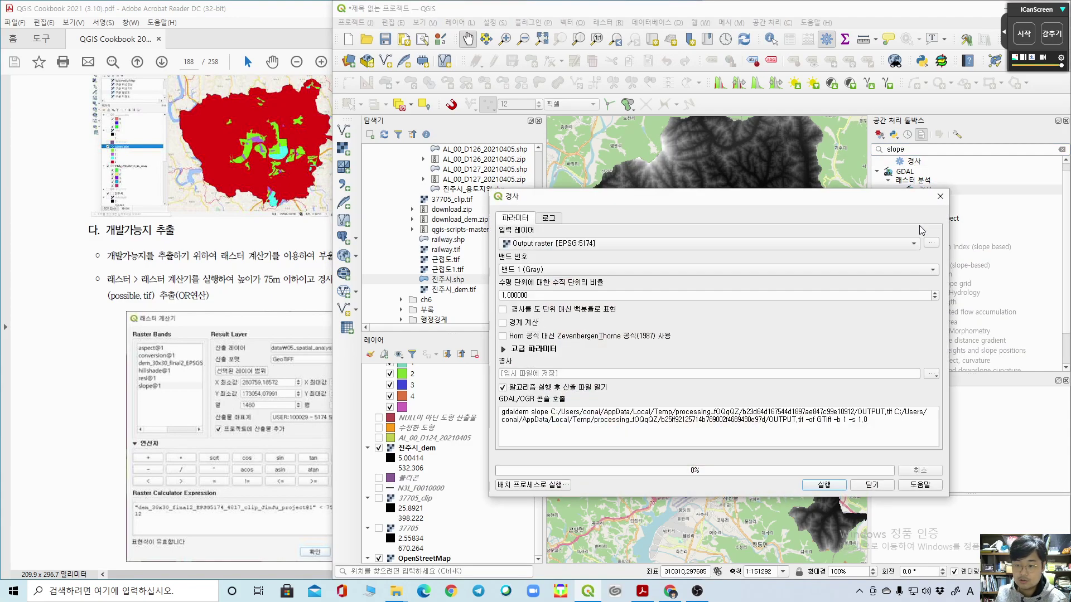
click(594, 244)
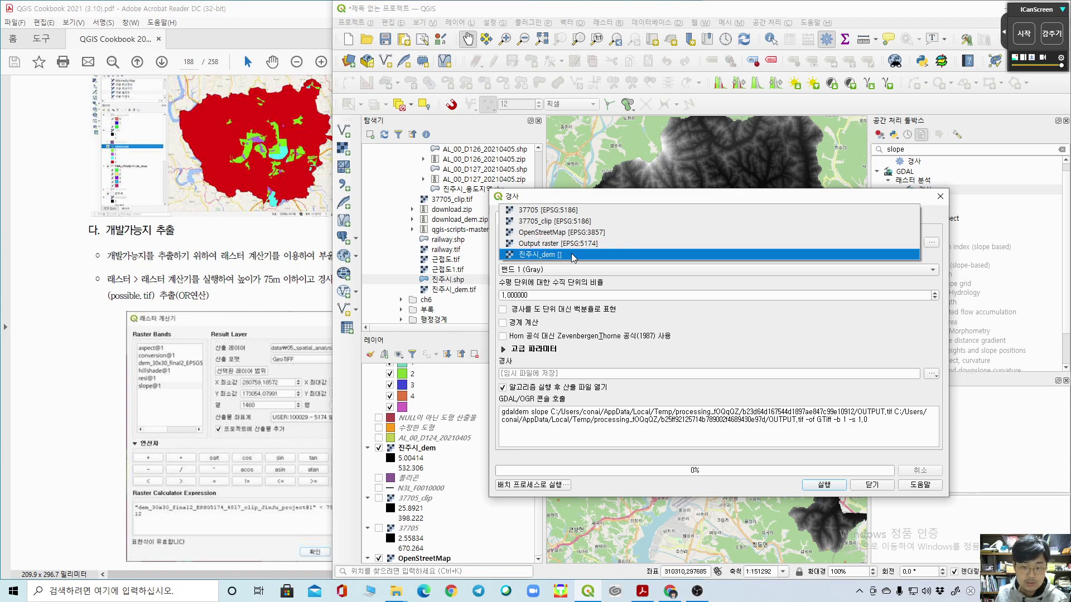
click(769, 243)
click(941, 196)
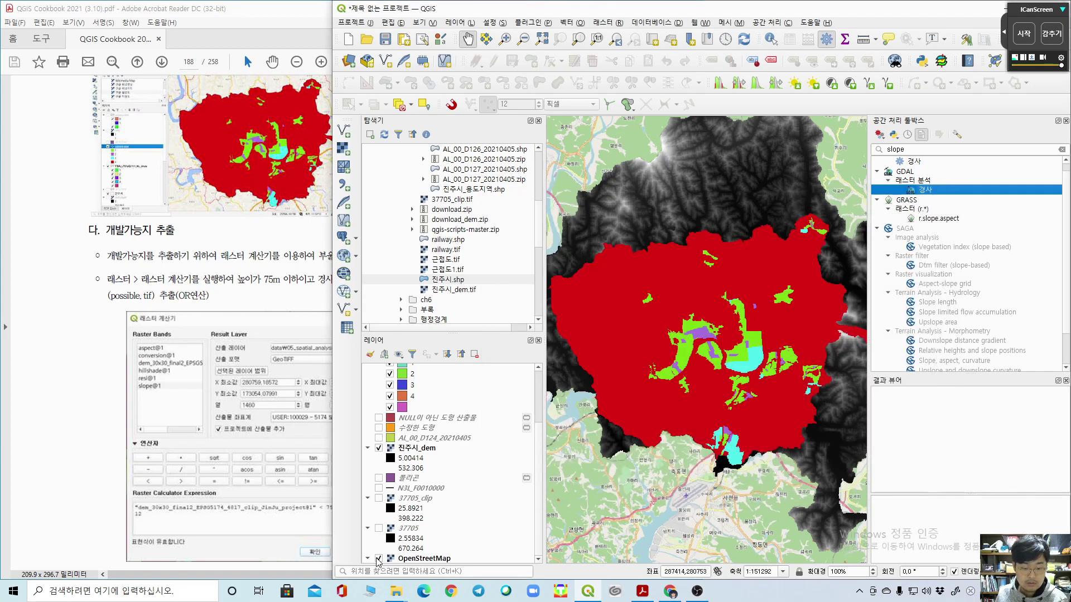
Step: Hide the OpenStreetMap layer and assign EPSG:5174 - Korean 1985 / Modified Central Belt as the source CRS of 진주시_dem
click(378, 558)
click(413, 450)
double_click(410, 457)
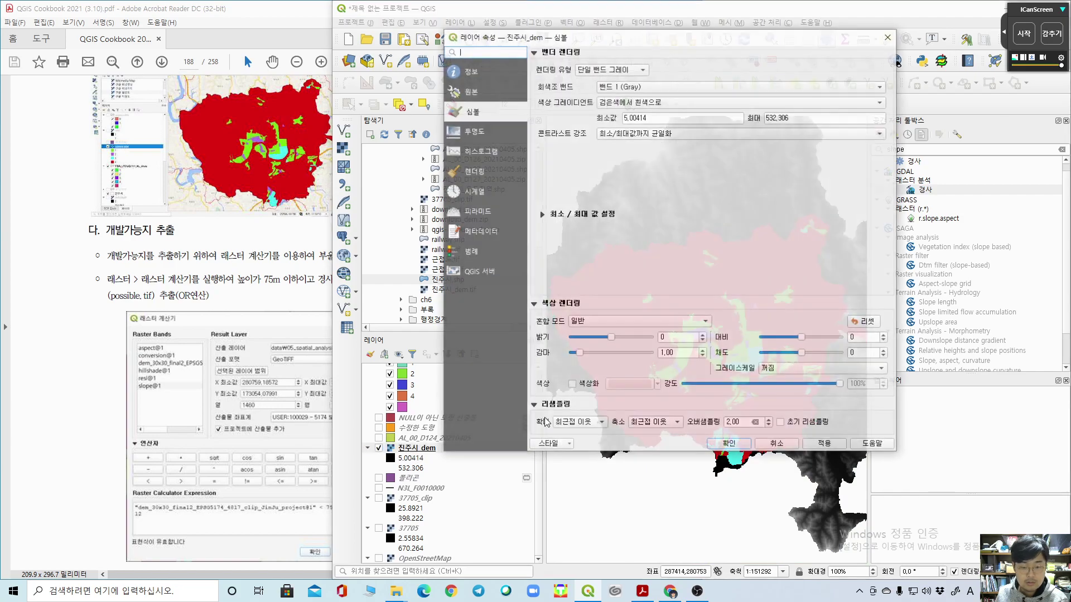
click(470, 90)
click(707, 91)
click(625, 123)
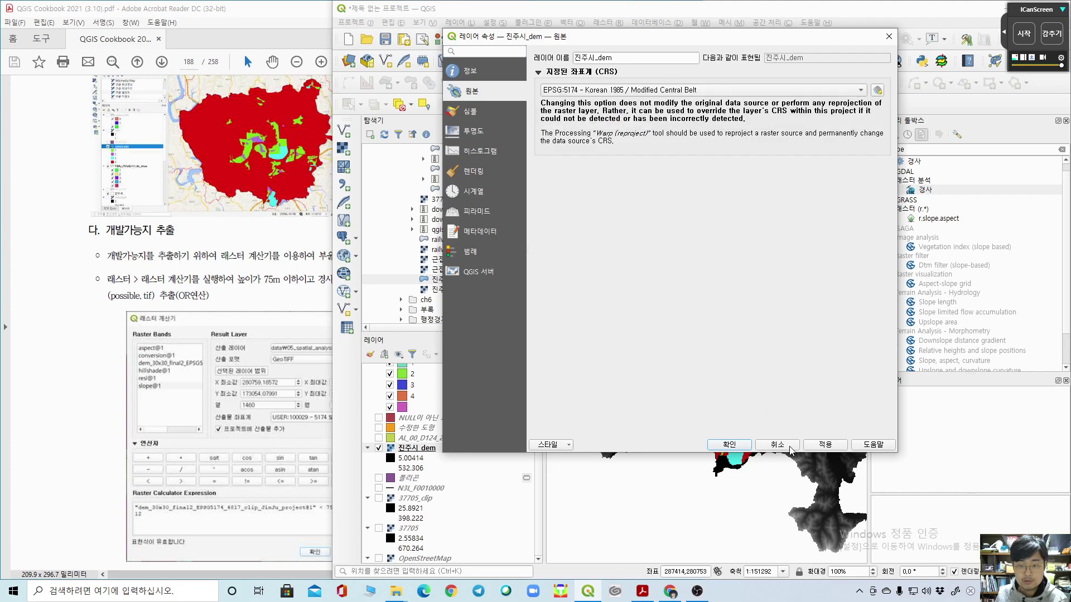
click(730, 445)
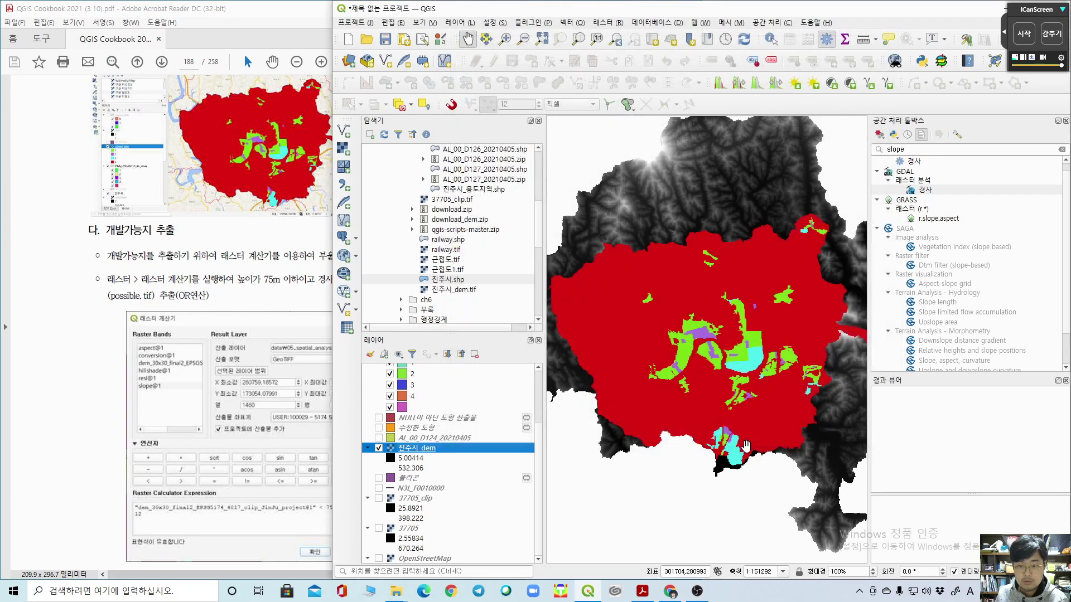
Step: Run the GDAL slope tool on 진주시_dem with default settings and a temporary output, and close its dialog
double_click(920, 190)
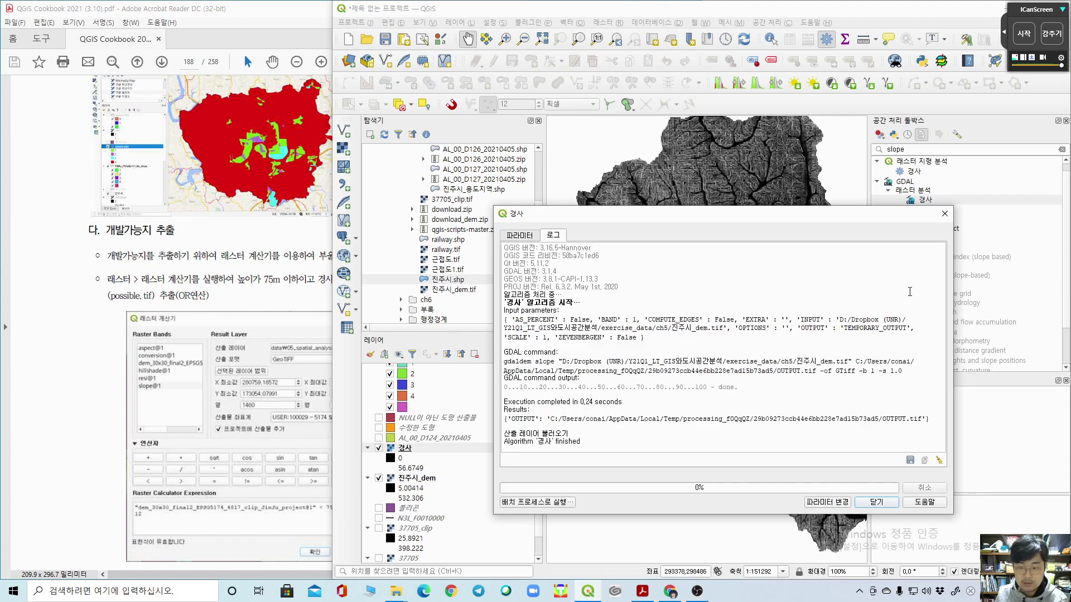
click(943, 215)
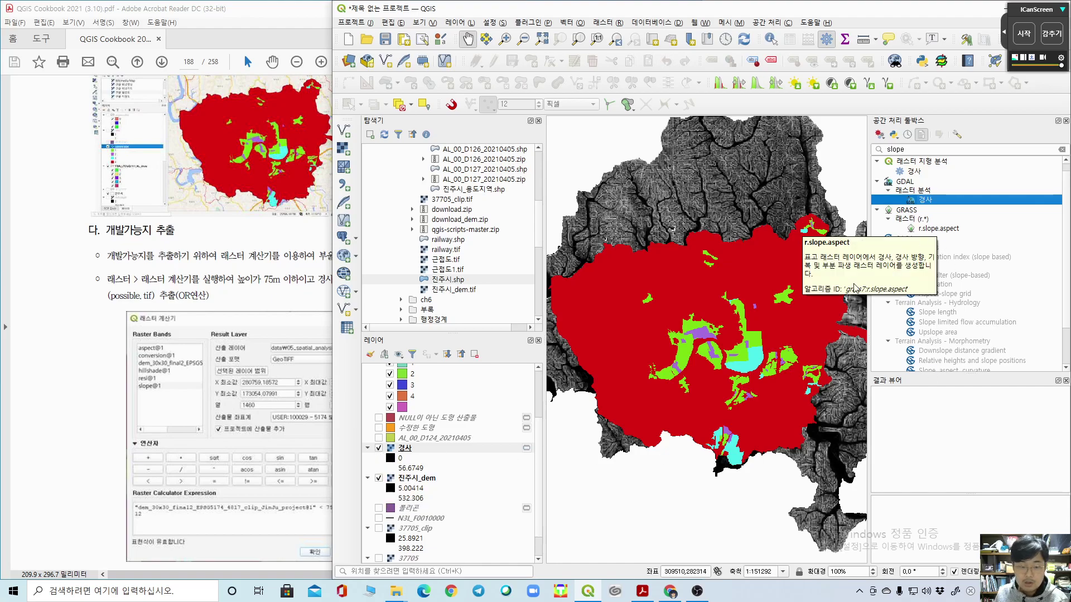
click(91, 277)
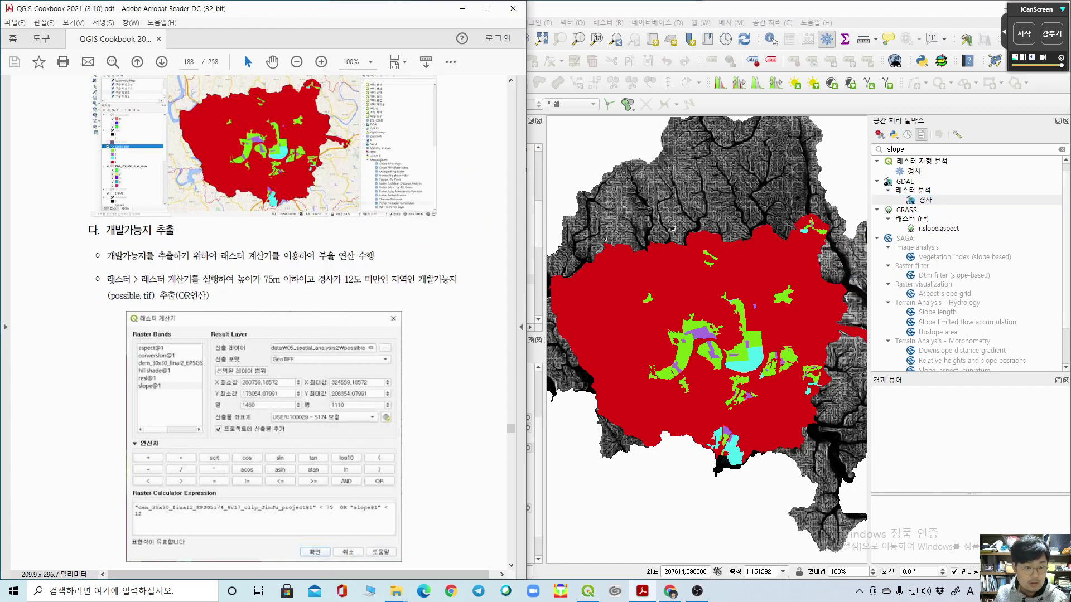
click(654, 144)
text(raster c)
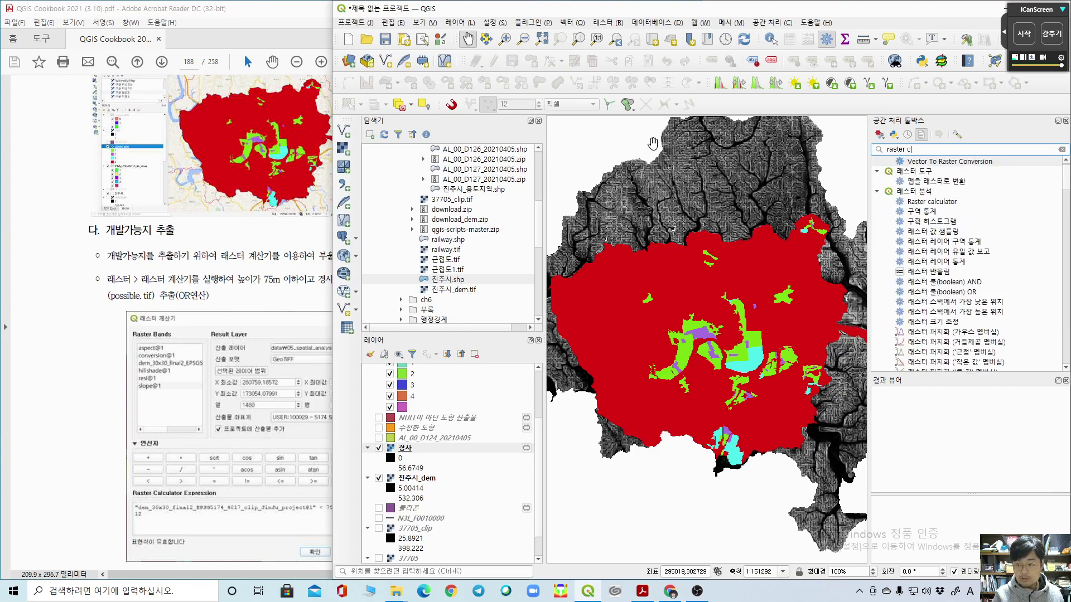
text(alculator)
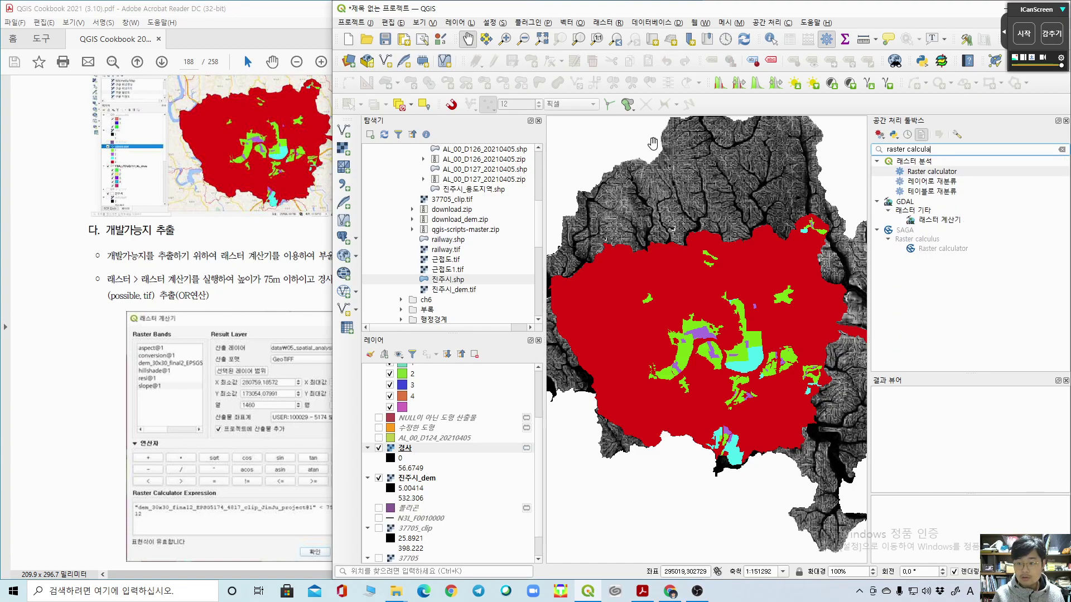
click(938, 176)
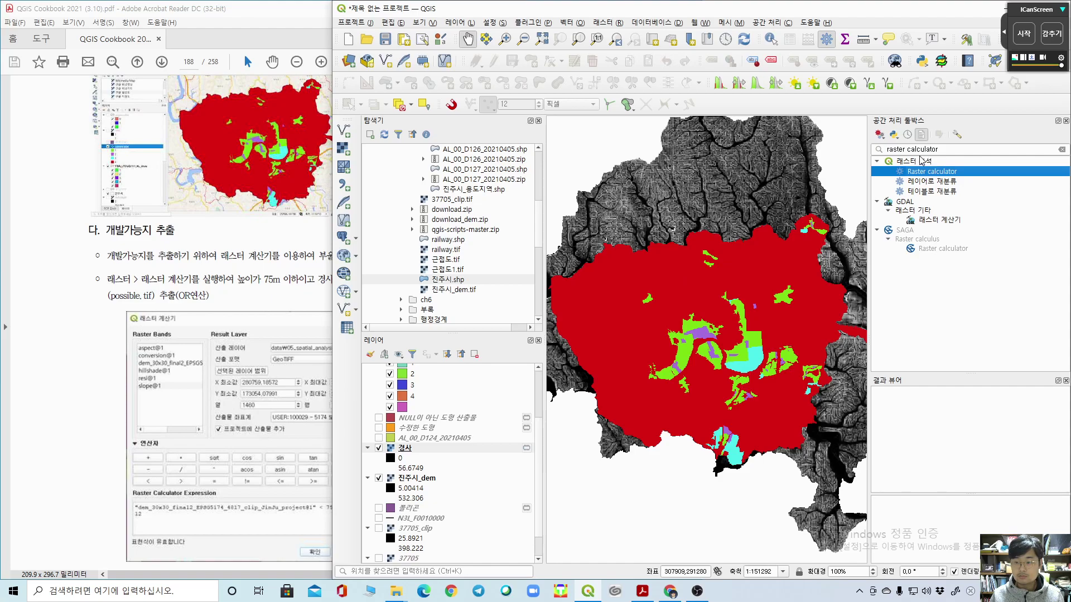
Step: Open the raster calculator and take the output extent and EPSG:5174 CRS from the 진주시_dem@1 band
click(604, 23)
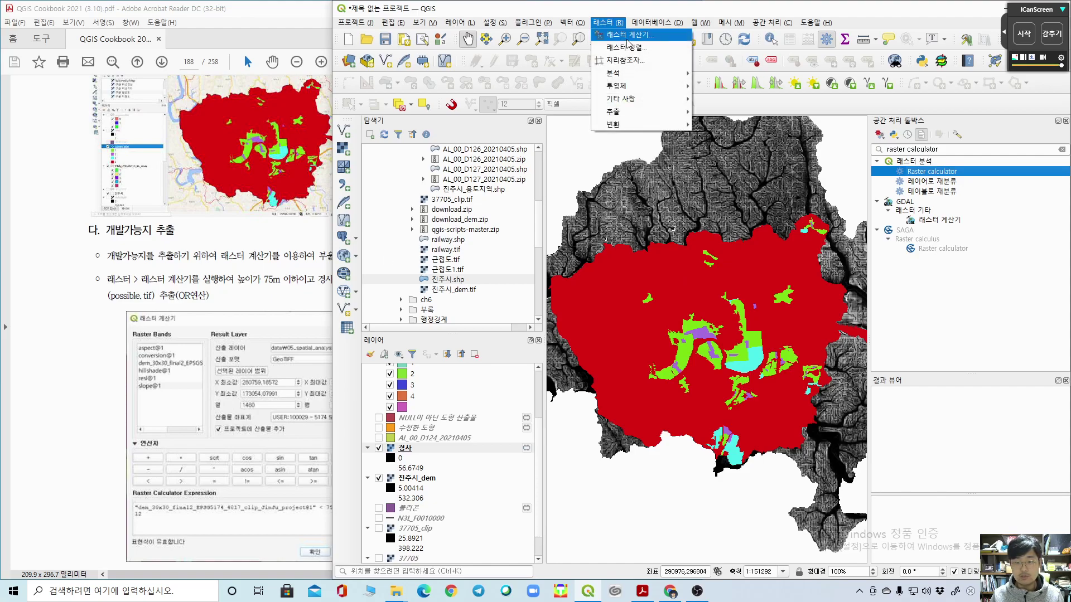
click(629, 36)
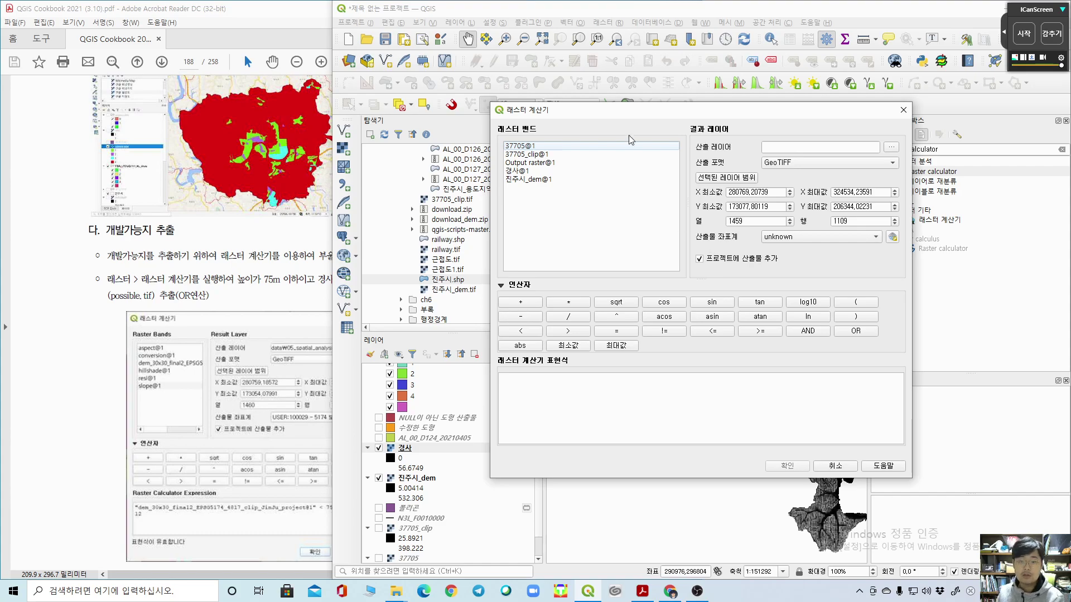
drag(627, 112, 764, 185)
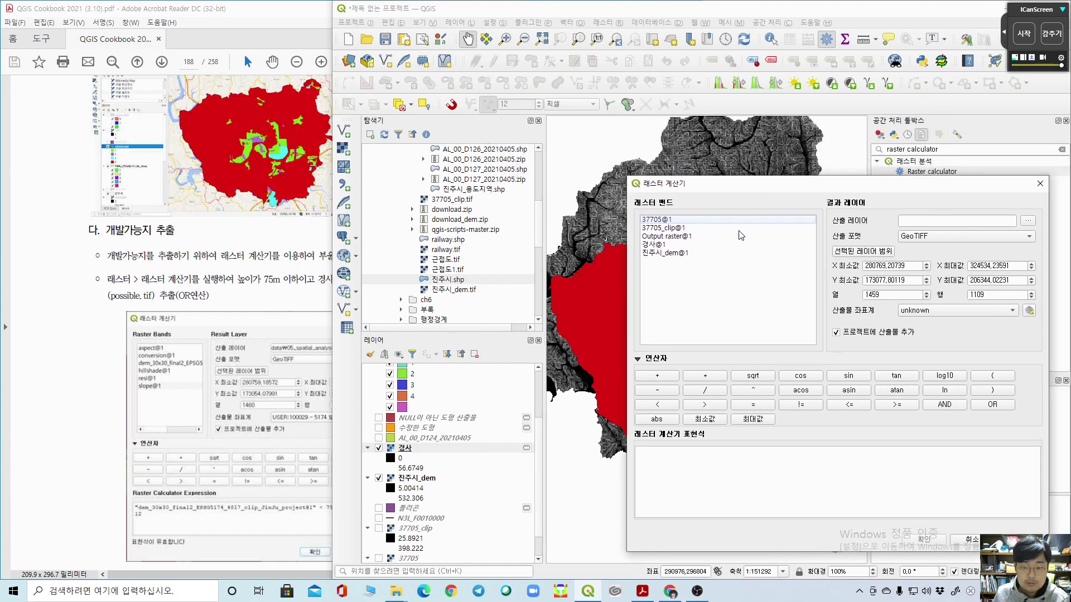
click(55, 350)
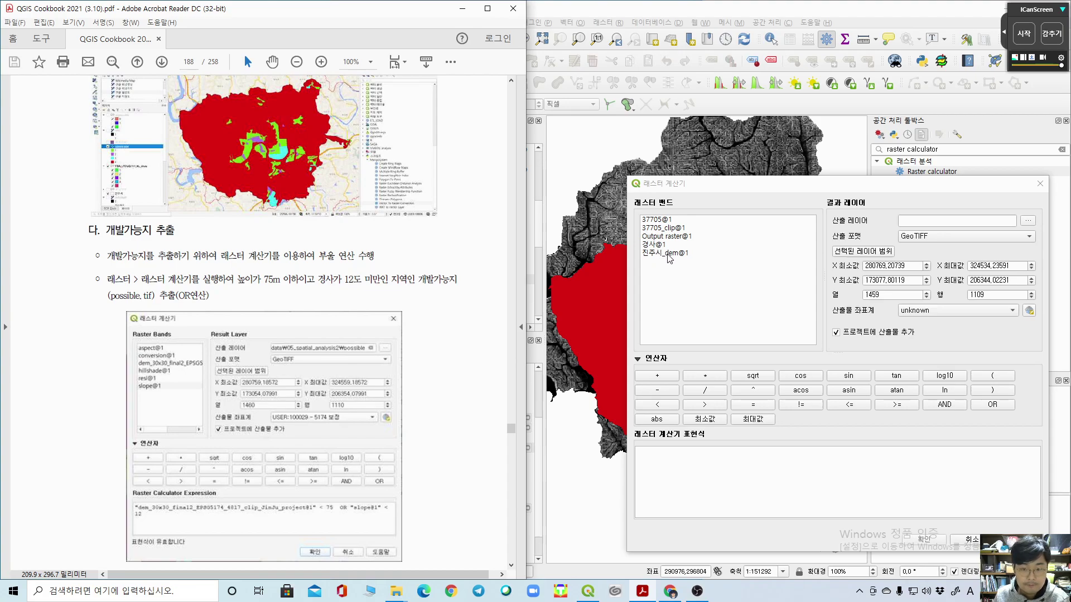
click(668, 254)
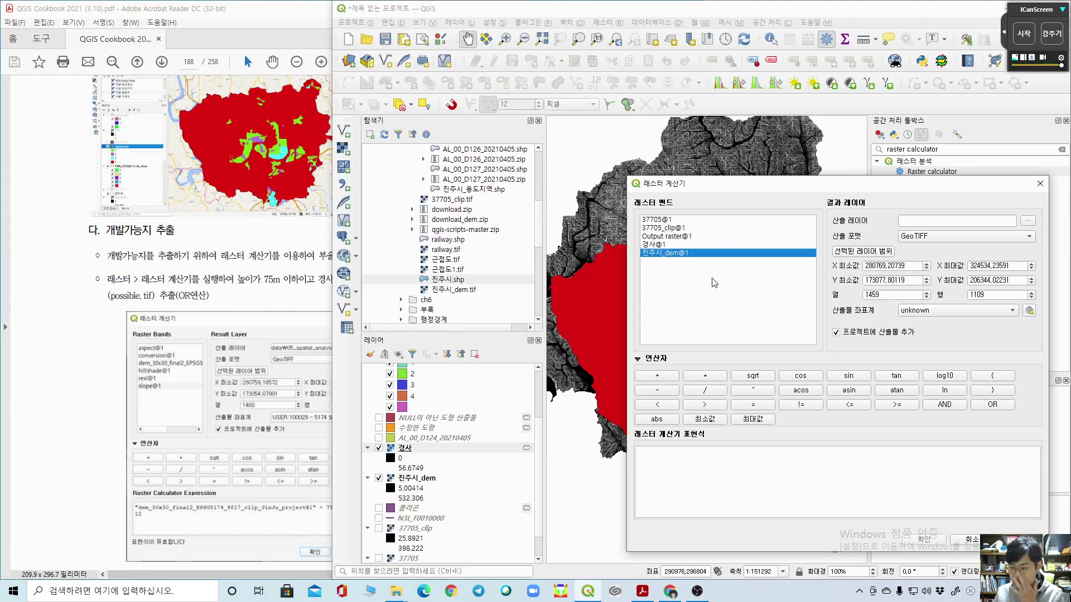
click(874, 252)
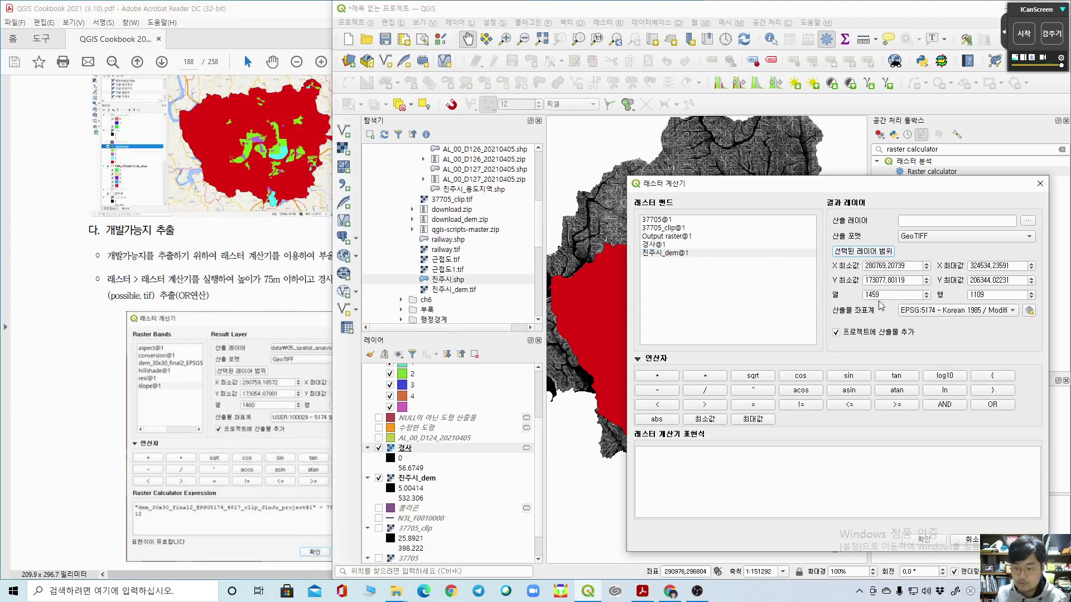
click(915, 311)
click(921, 314)
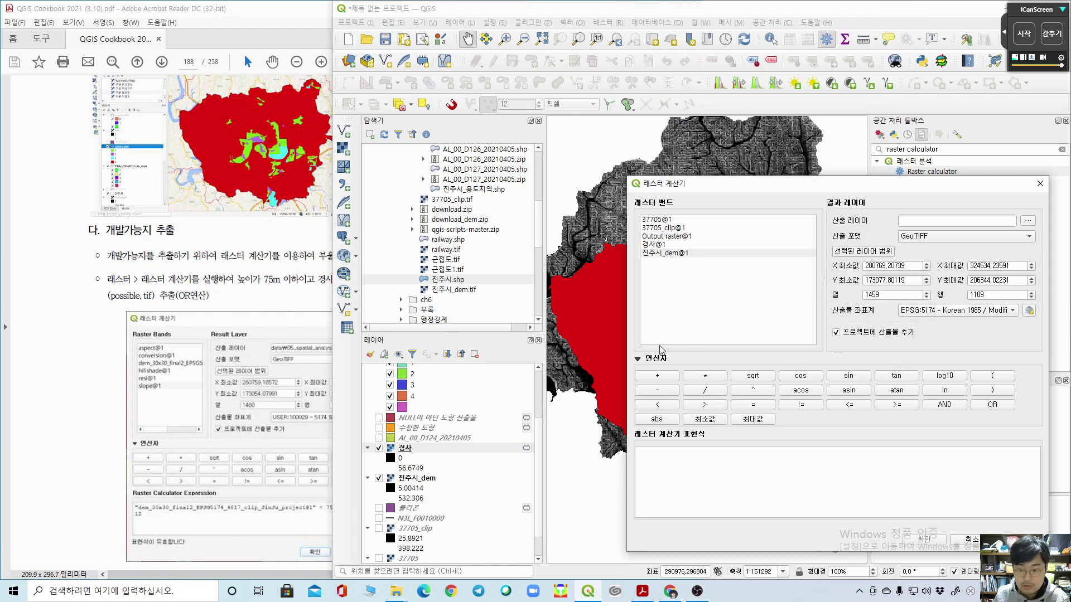
Step: Enter the elevation condition "진주시_dem@1" < 75 in the raster calculator expression, following the cookbook
click(697, 468)
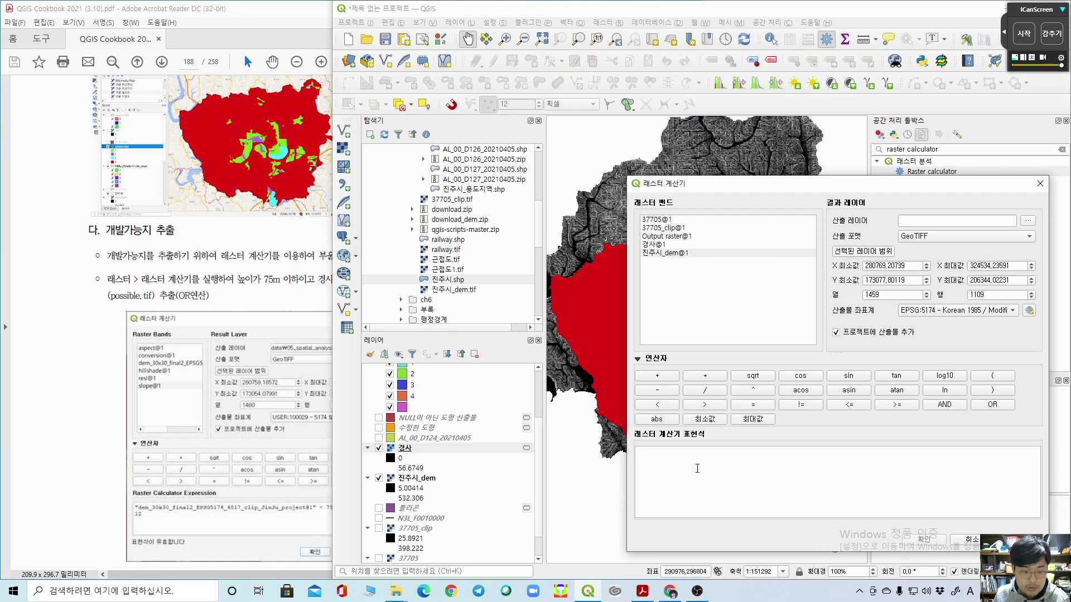
click(44, 473)
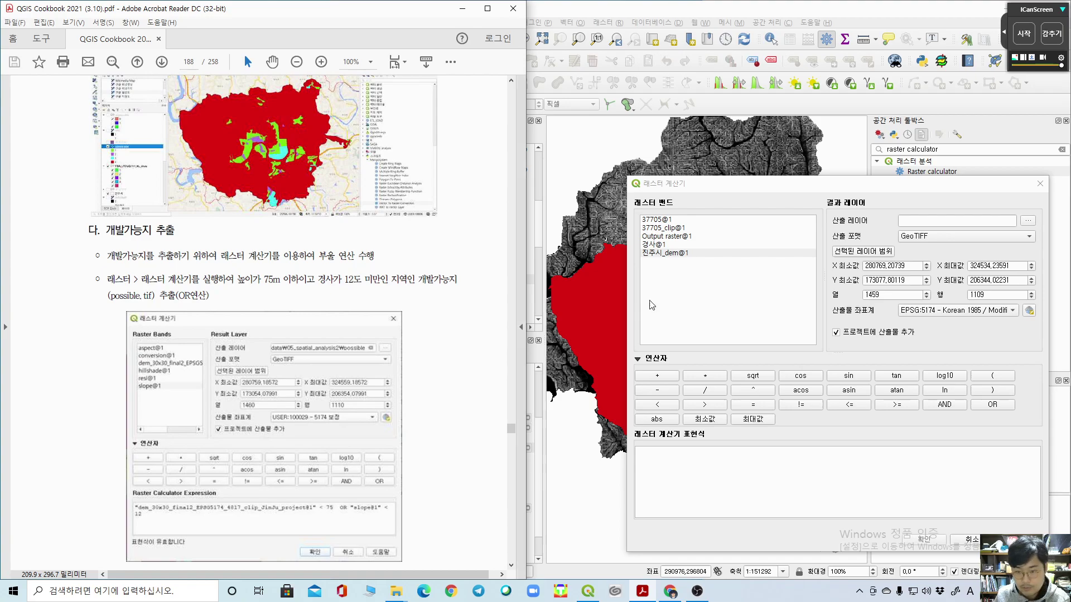
double_click(664, 254)
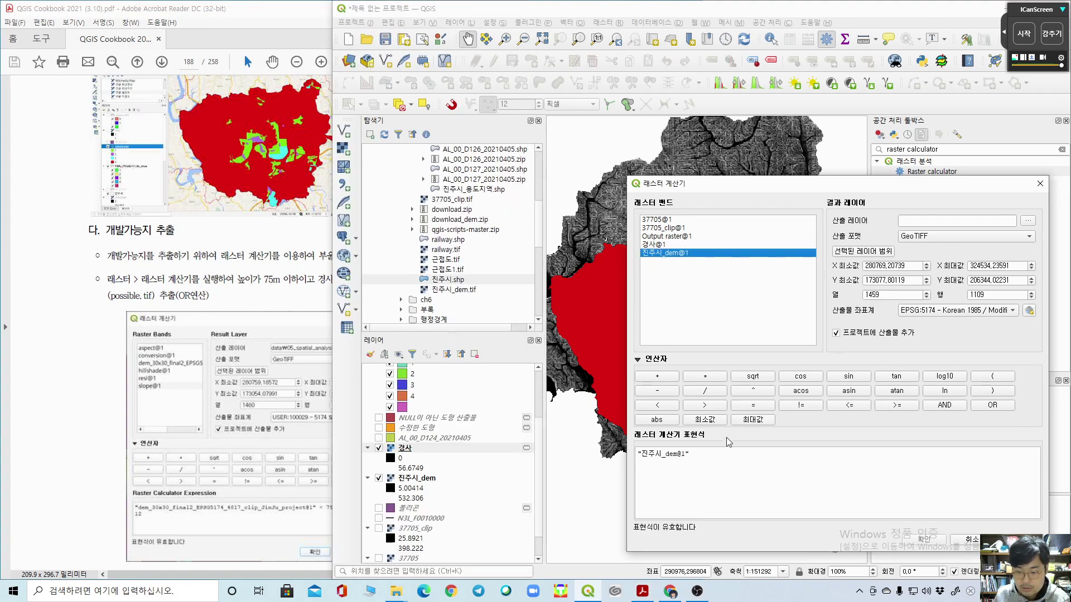
click(670, 406)
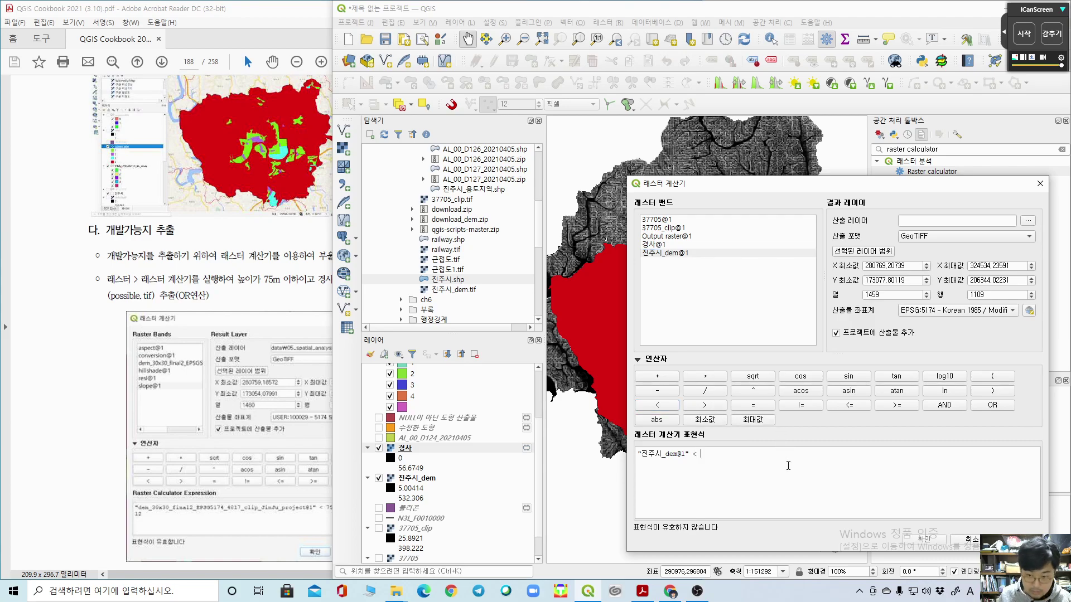
text(75)
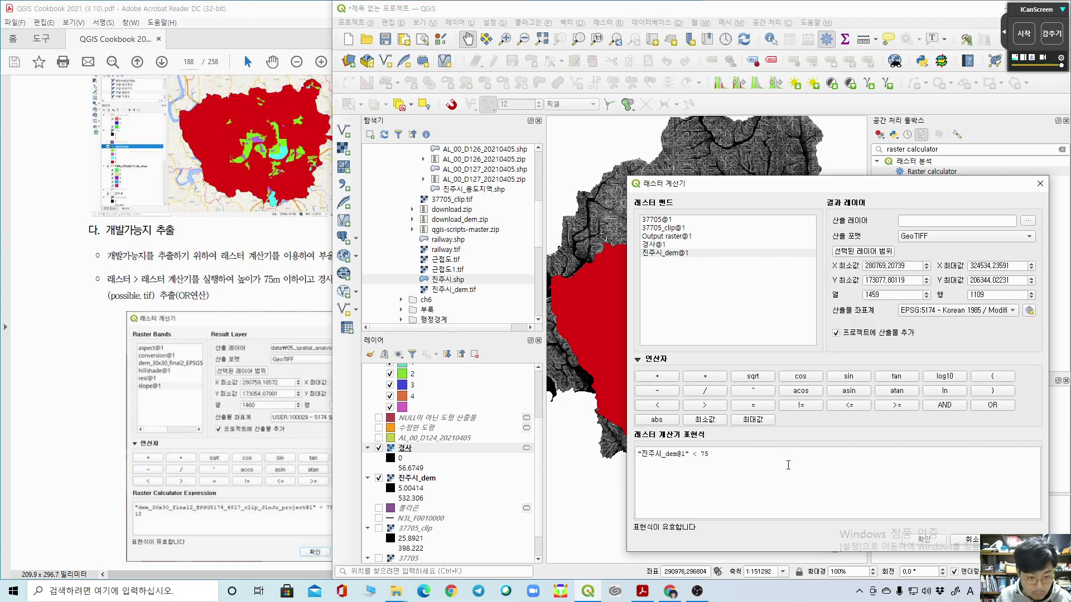
Step: Extend the raster calculator expression with the OR operator and the slope band "경사@1", following the cookbook
click(57, 469)
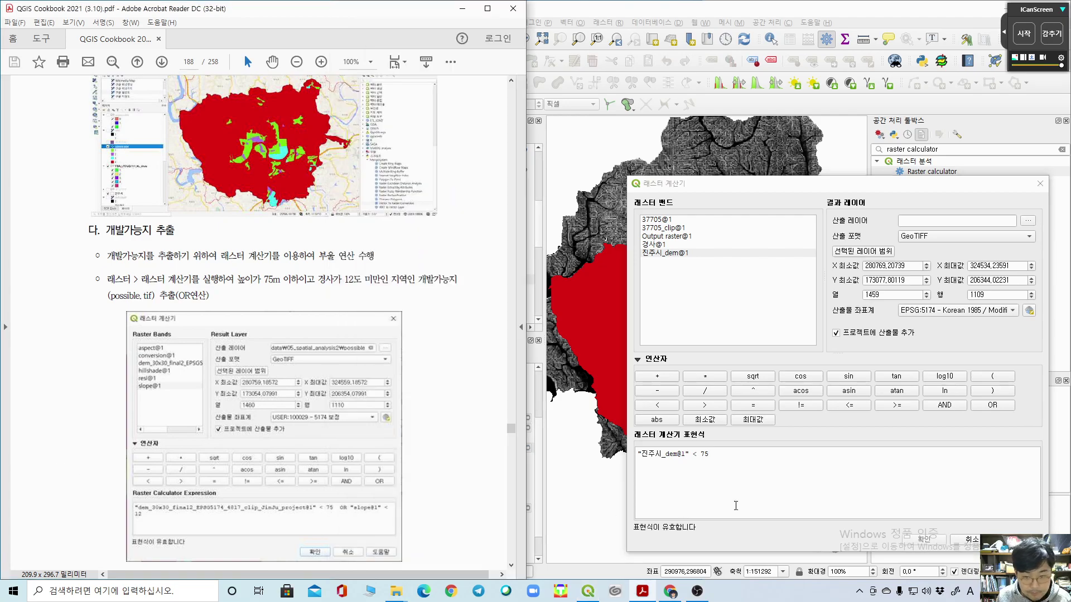
click(683, 506)
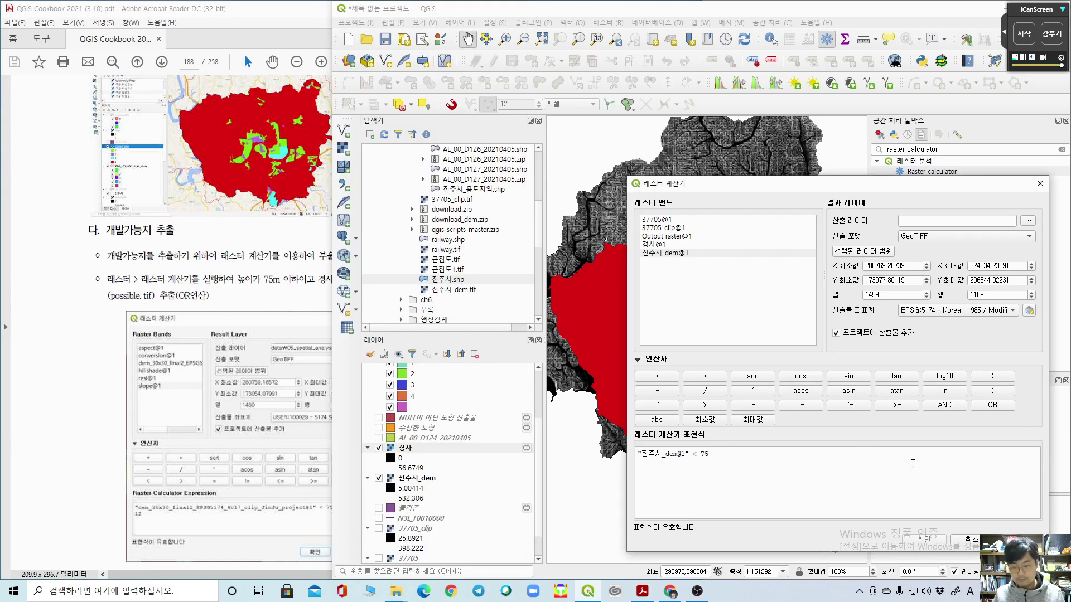
click(992, 406)
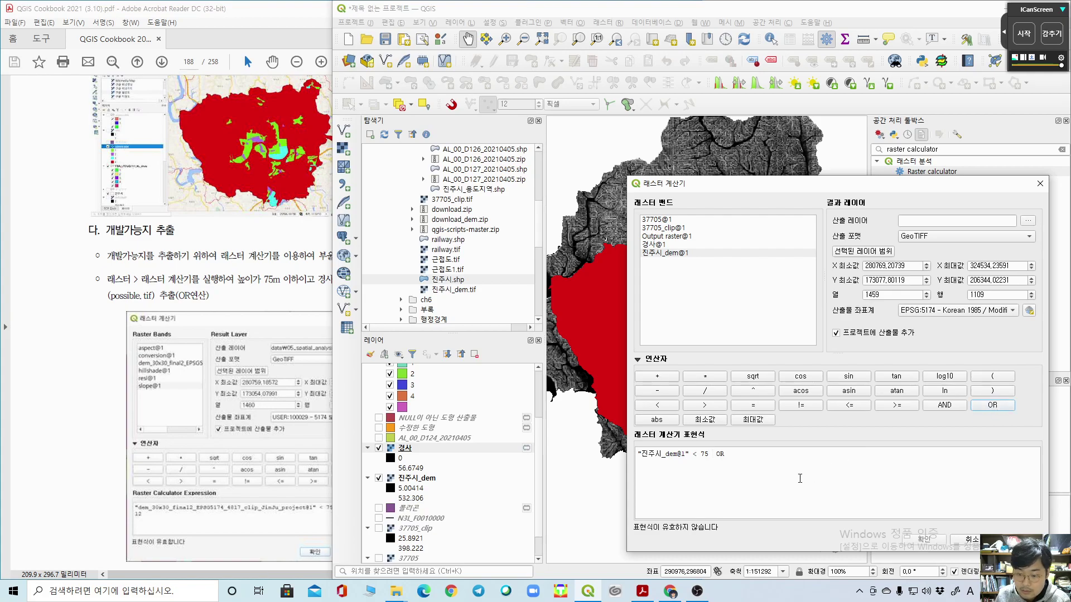
key(BackSpace)
click(65, 418)
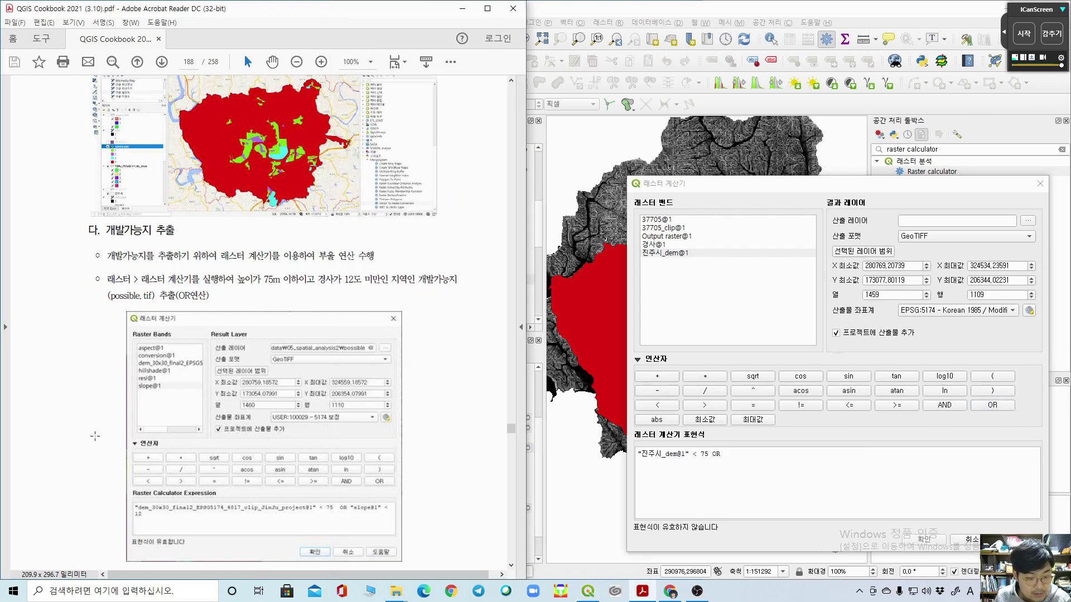
click(845, 487)
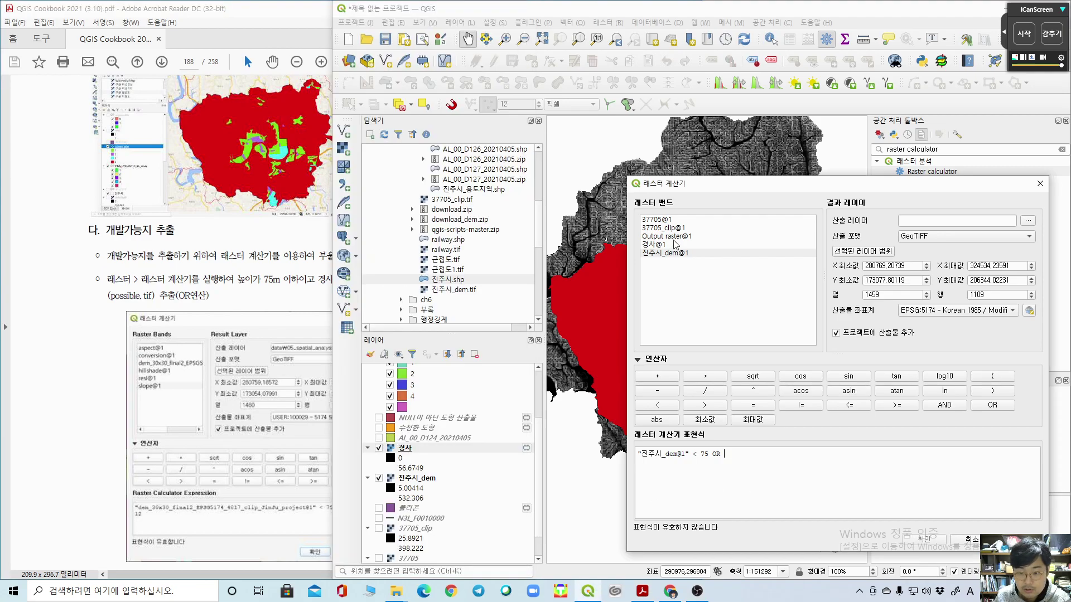
double_click(658, 246)
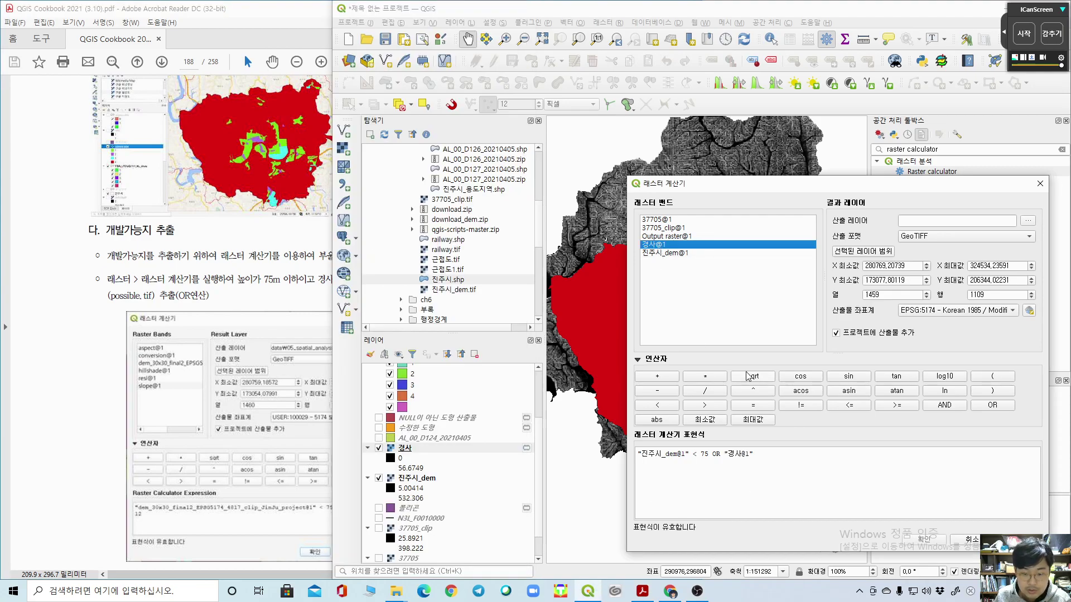
Step: Complete the slope condition as "경사@1" < 12, checking the cookbook's criterion for developable land
click(47, 481)
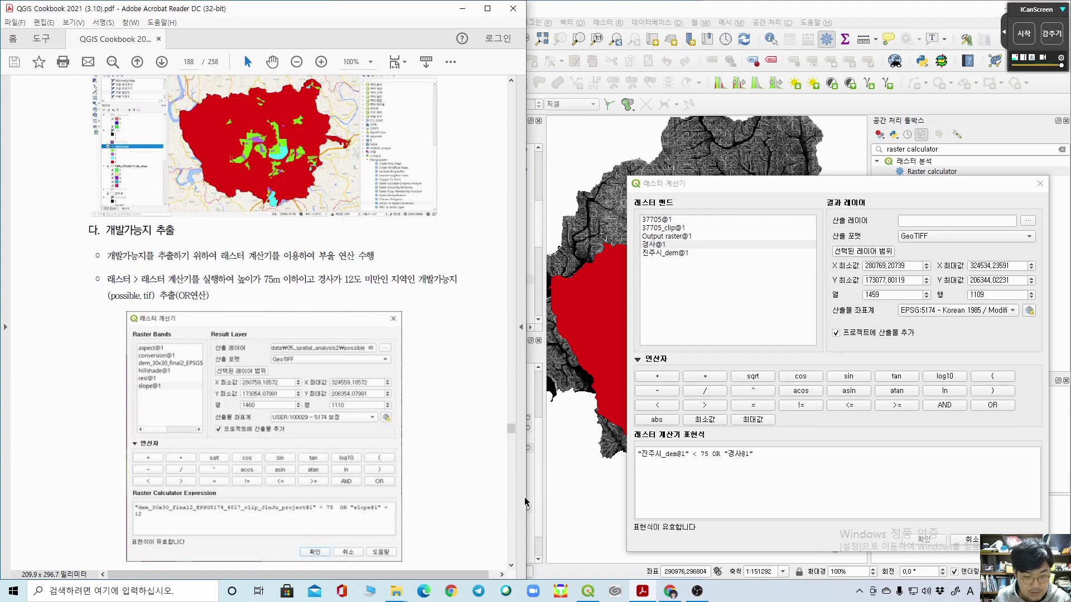
click(669, 480)
click(657, 405)
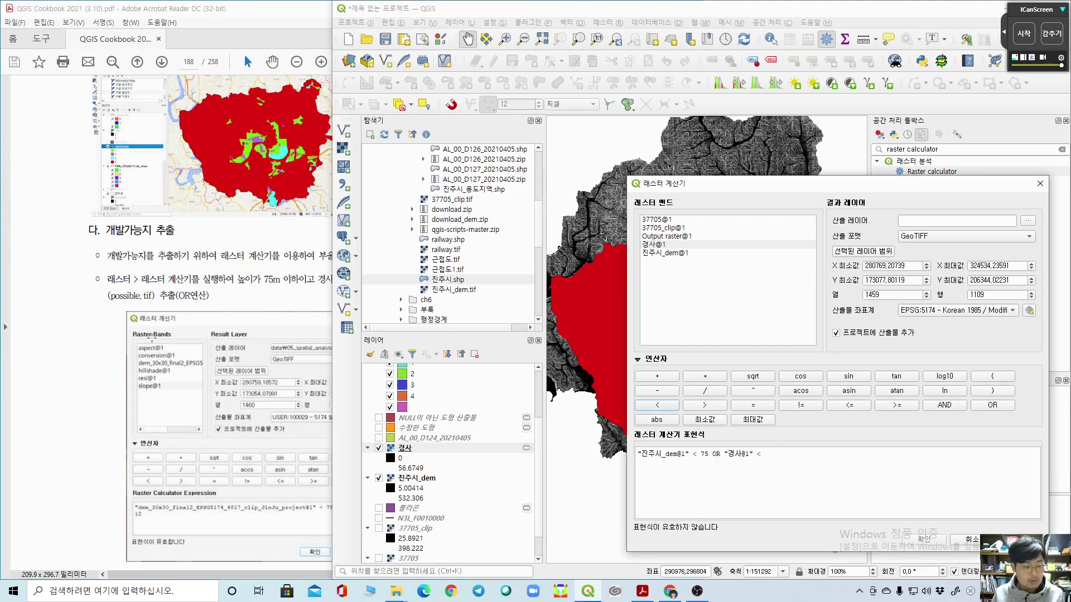
click(62, 326)
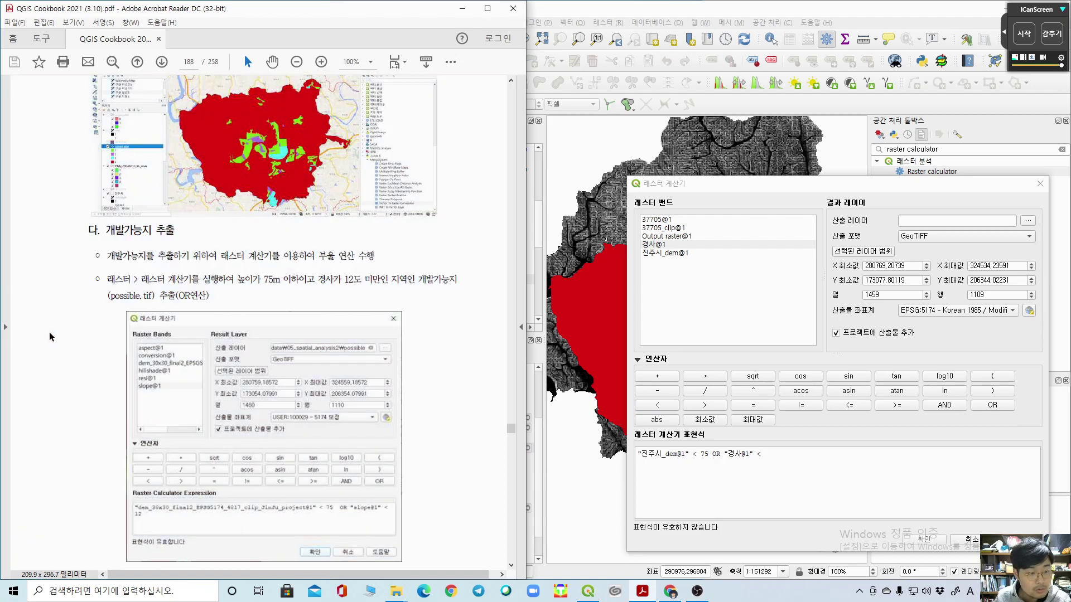
drag(211, 295, 109, 282)
click(490, 310)
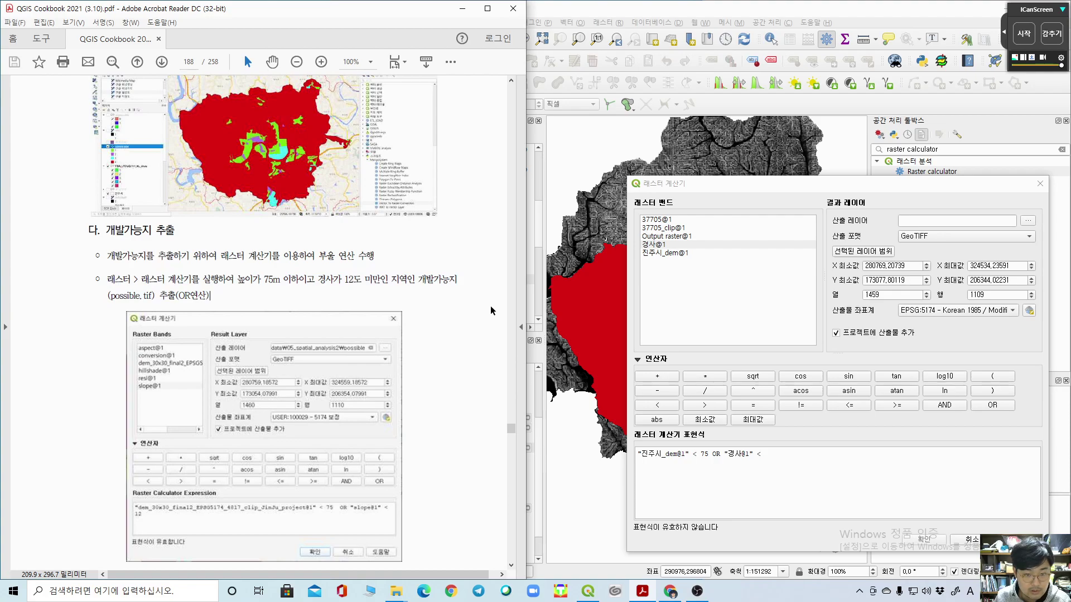
click(840, 461)
text(12)
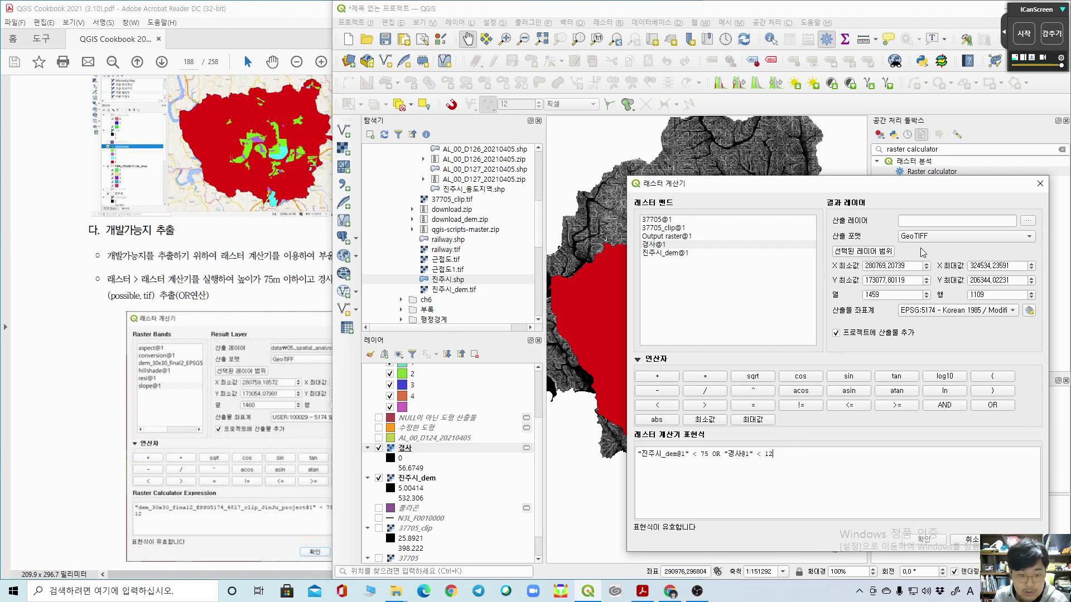
Step: Set the output layer to 진주시_개발가능지1 in the ch5 folder and run the raster calculation
click(1028, 221)
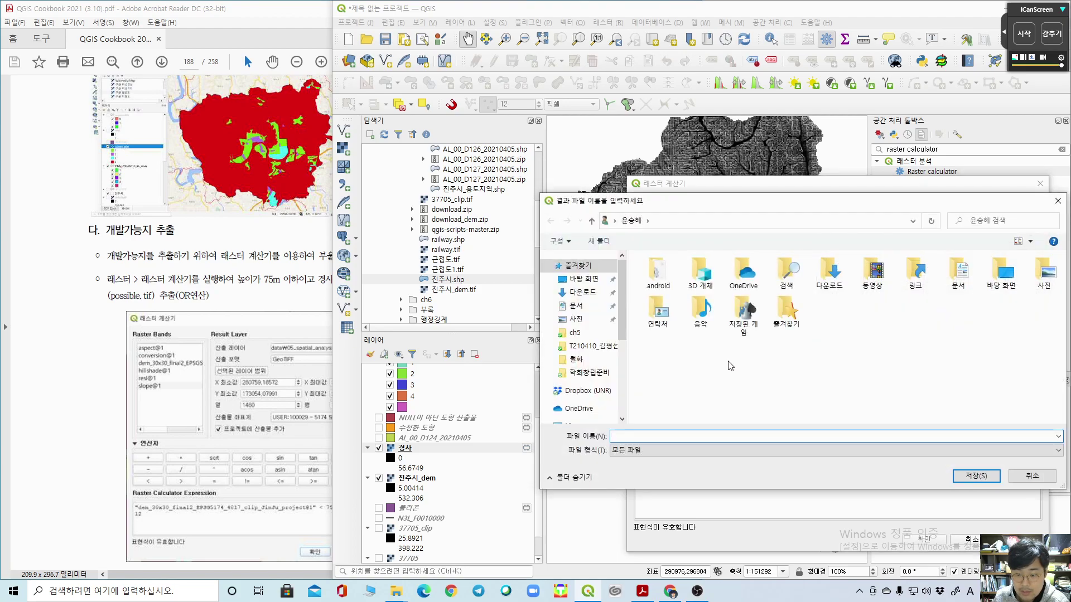
click(574, 333)
scroll(718, 357, down, 5)
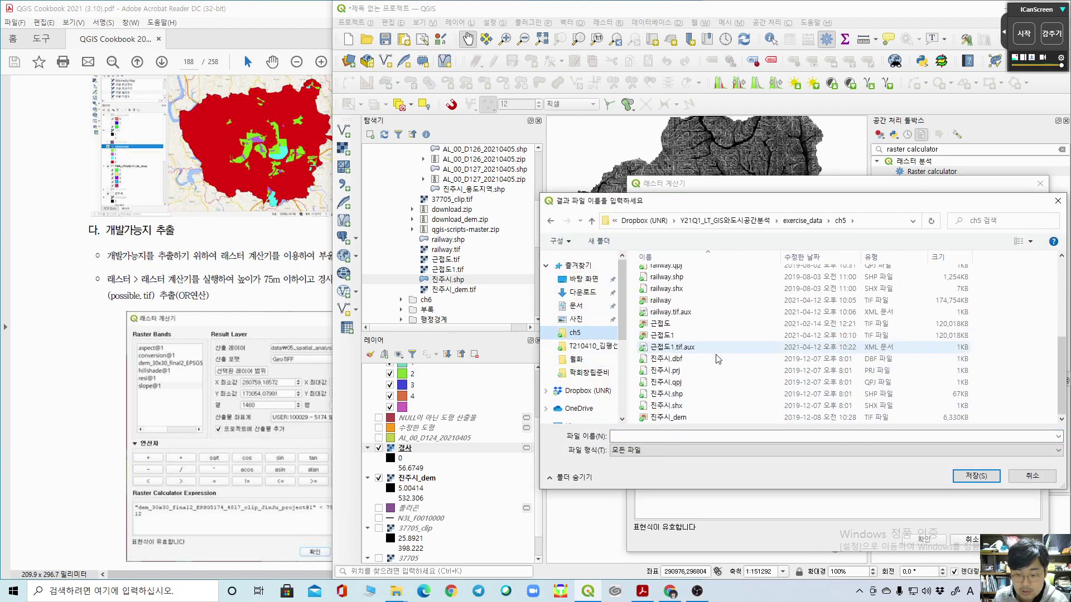
click(668, 406)
drag(631, 436, 722, 442)
text(_roqkf)
key(BackSpace)
key(BackSpace)
text(개발)
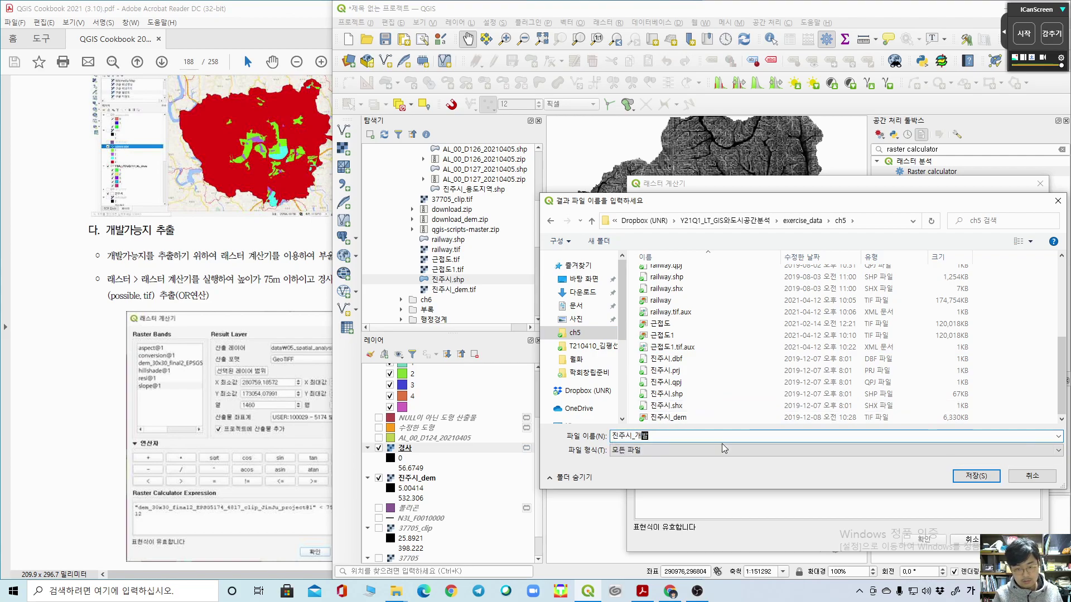
text(가능지1)
key(Return)
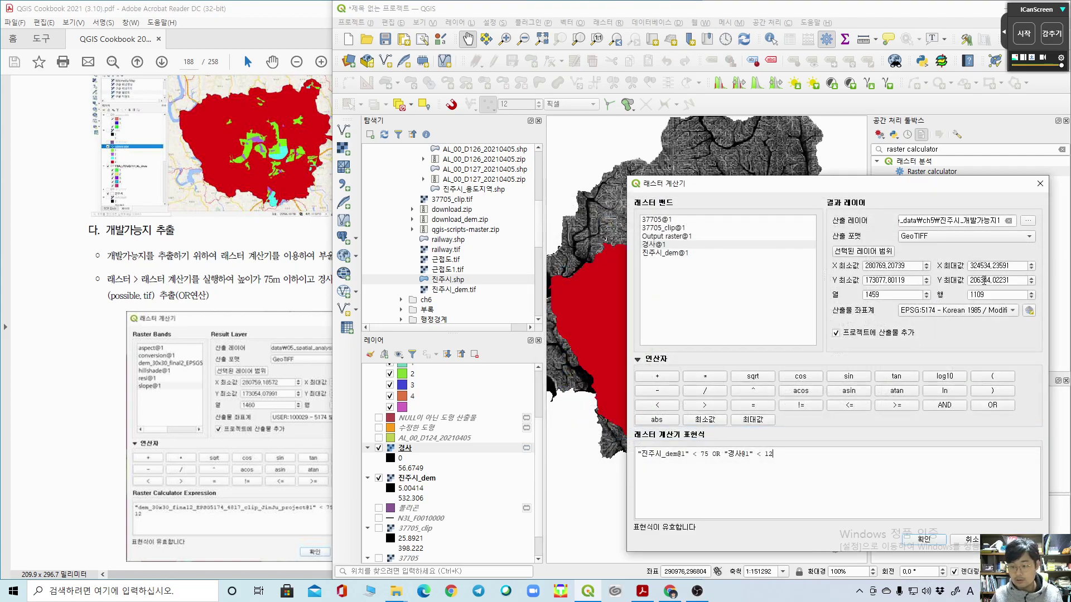
click(940, 540)
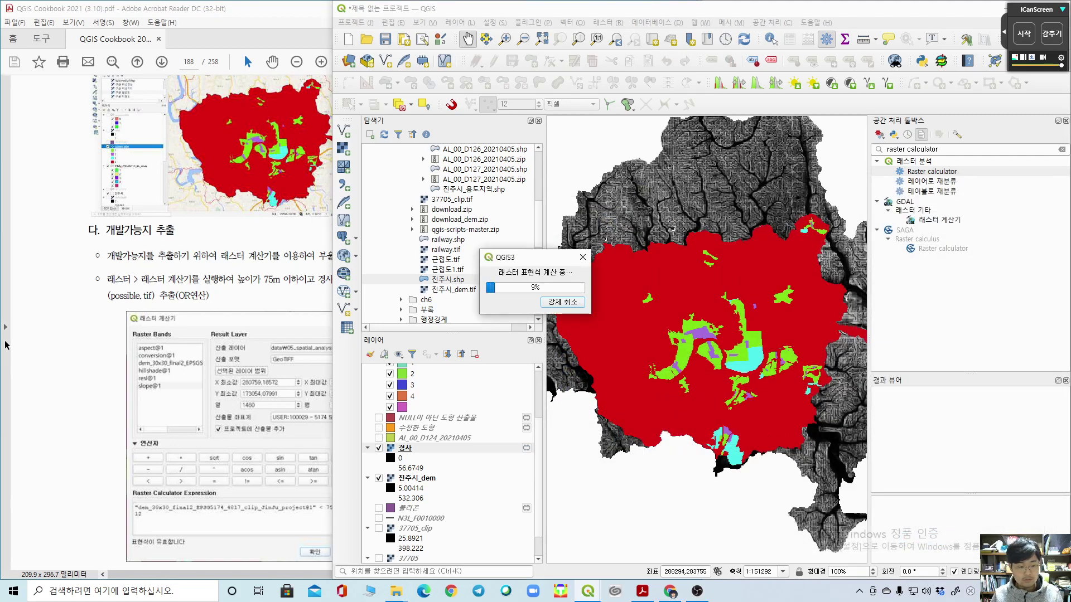
Step: Hide the Output raster layer and collapse the legends of Output raster and 산출물
click(60, 342)
scroll(60, 341, down, 2)
scroll(60, 342, down, 18)
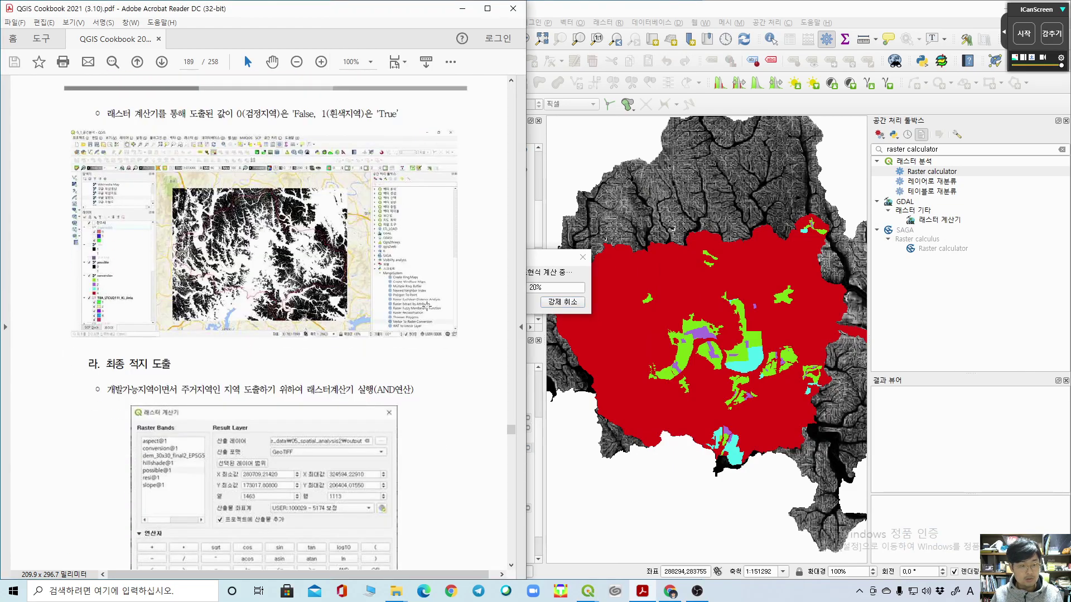
click(640, 14)
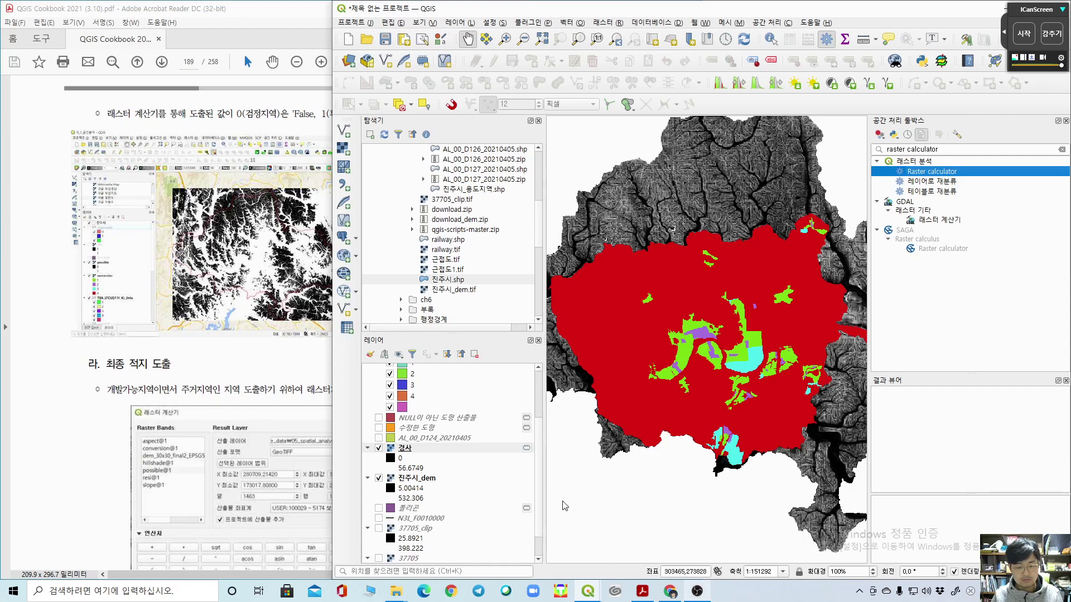
scroll(438, 450, up, 3)
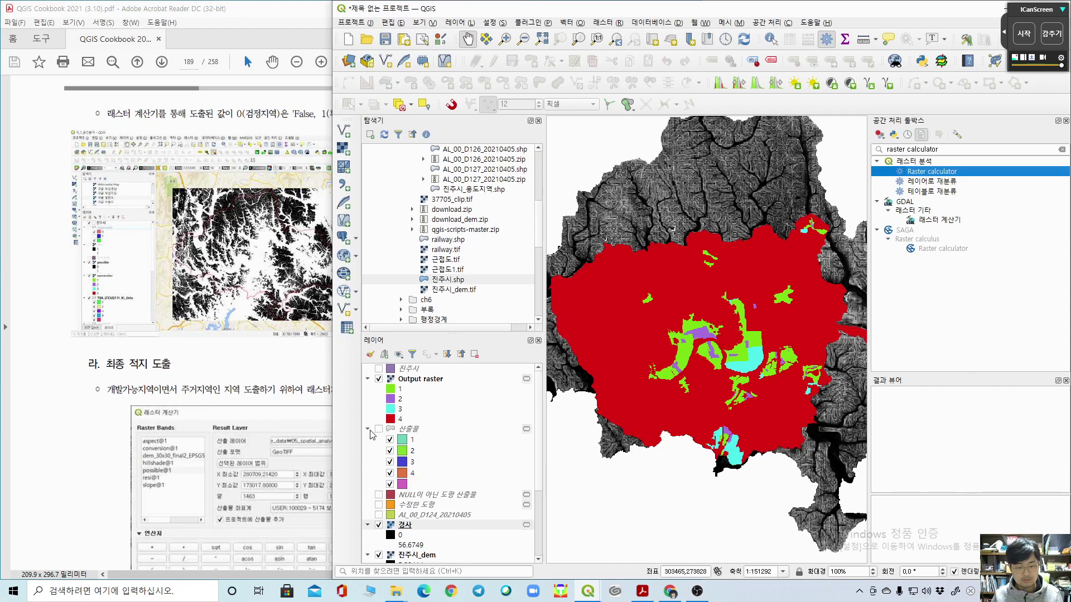
click(379, 382)
click(368, 379)
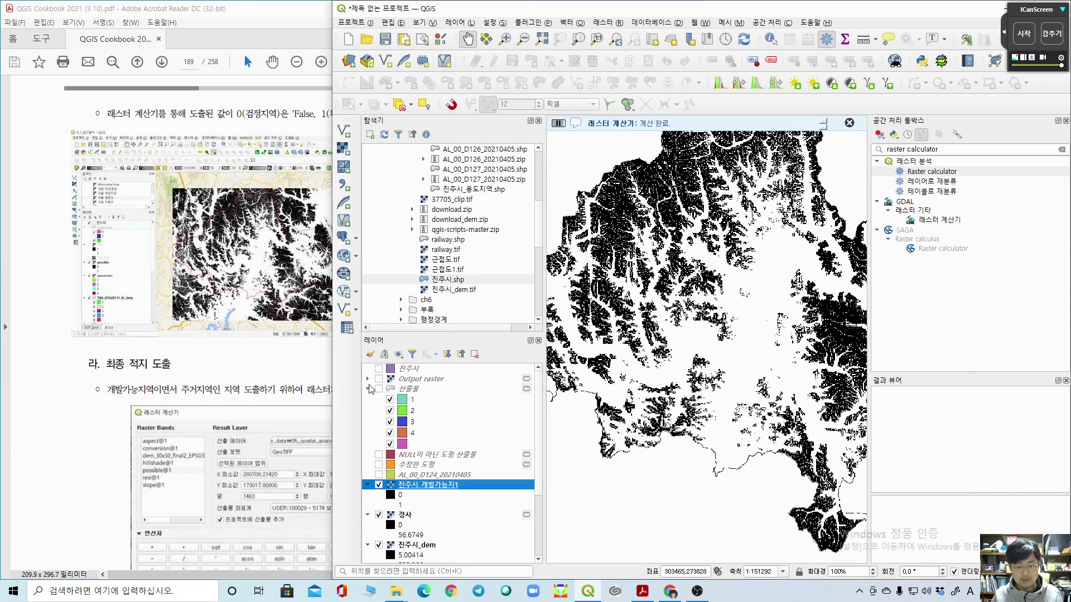
click(368, 389)
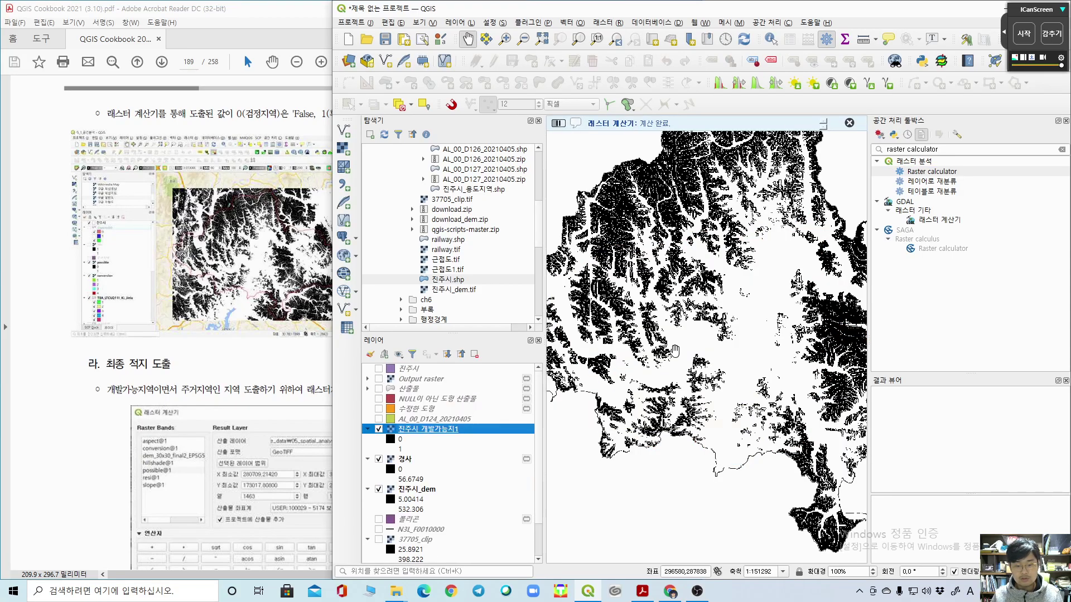
Step: Examine the 진주시_개발가능지1 raster on the map against the cookbook's result and read its final site selection section
scroll(849, 309, down, 1)
drag(849, 308, 768, 335)
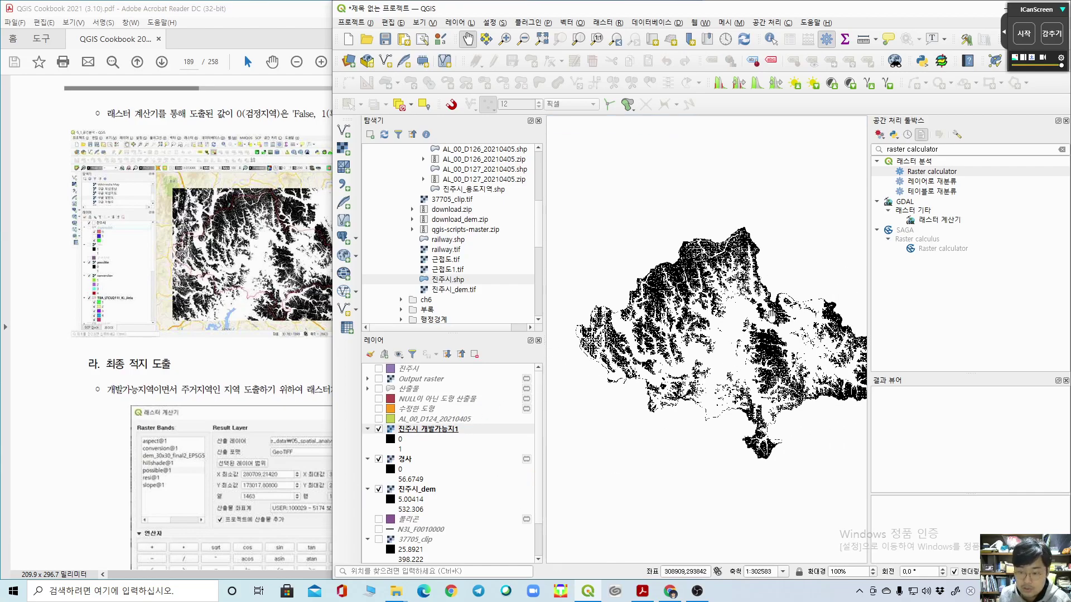
scroll(725, 418, up, 2)
scroll(725, 418, down, 2)
scroll(726, 418, up, 1)
drag(725, 418, 724, 410)
click(51, 307)
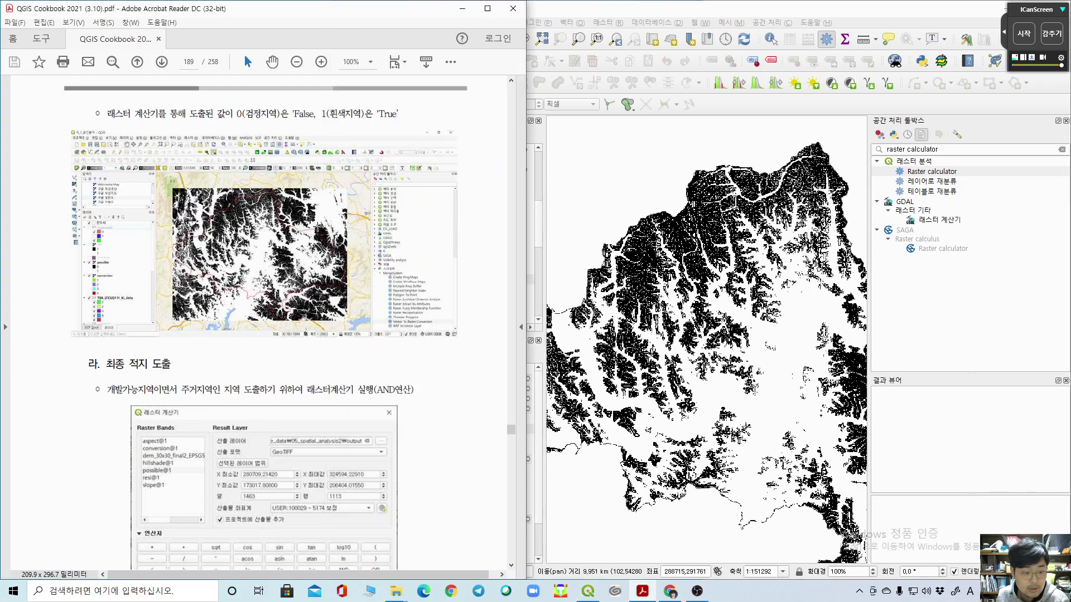
scroll(318, 226, down, 1)
scroll(329, 221, down, 2)
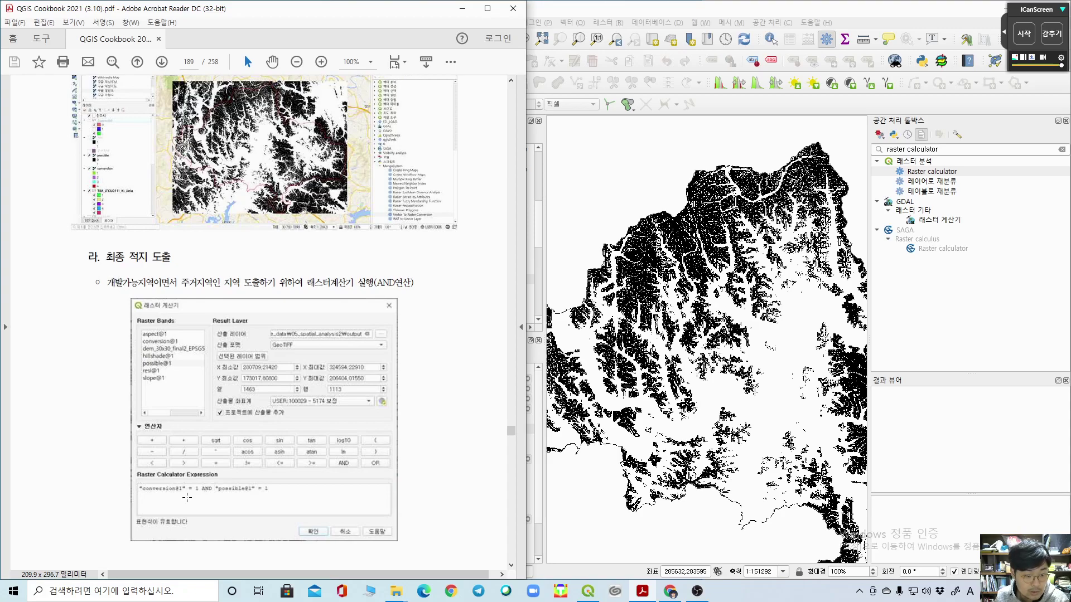
Step: Open the raster calculator and enter "진주시_개발가능지1@1" = 1 followed by the AND operator
click(749, 8)
click(612, 23)
click(619, 35)
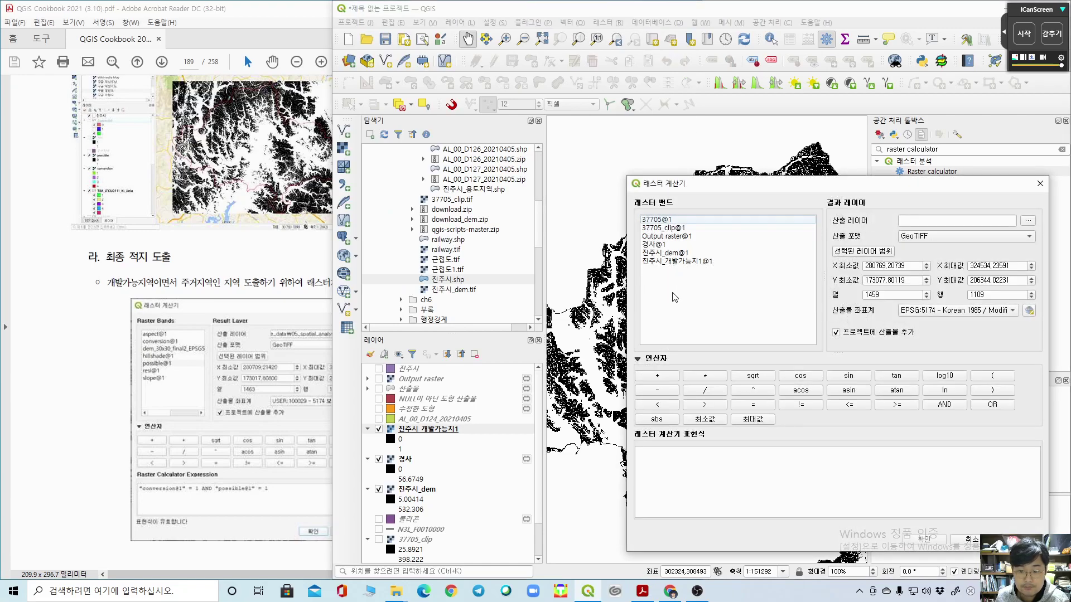
double_click(678, 261)
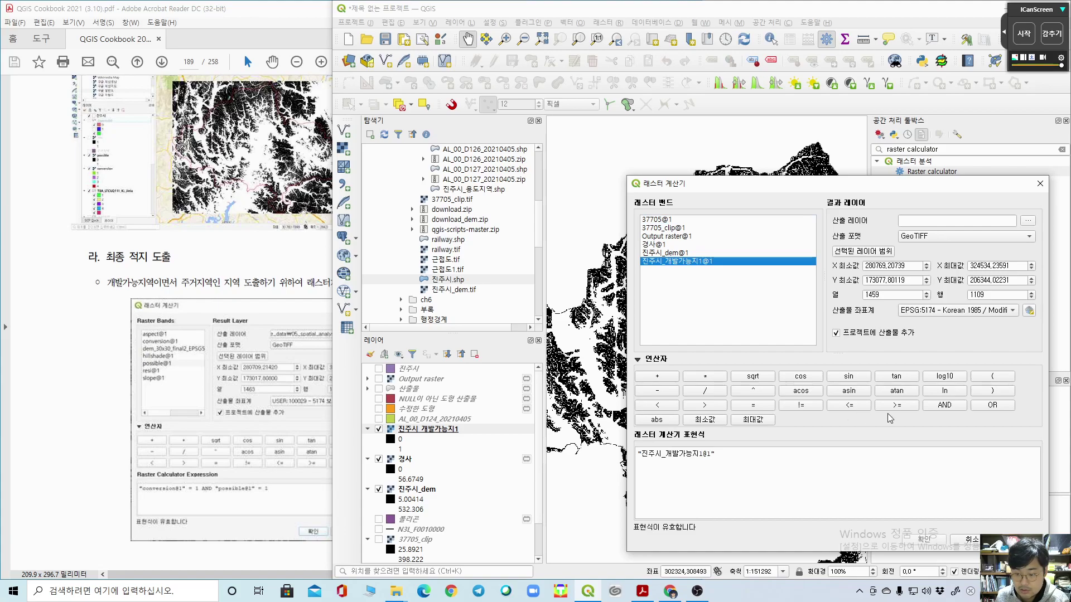
click(753, 405)
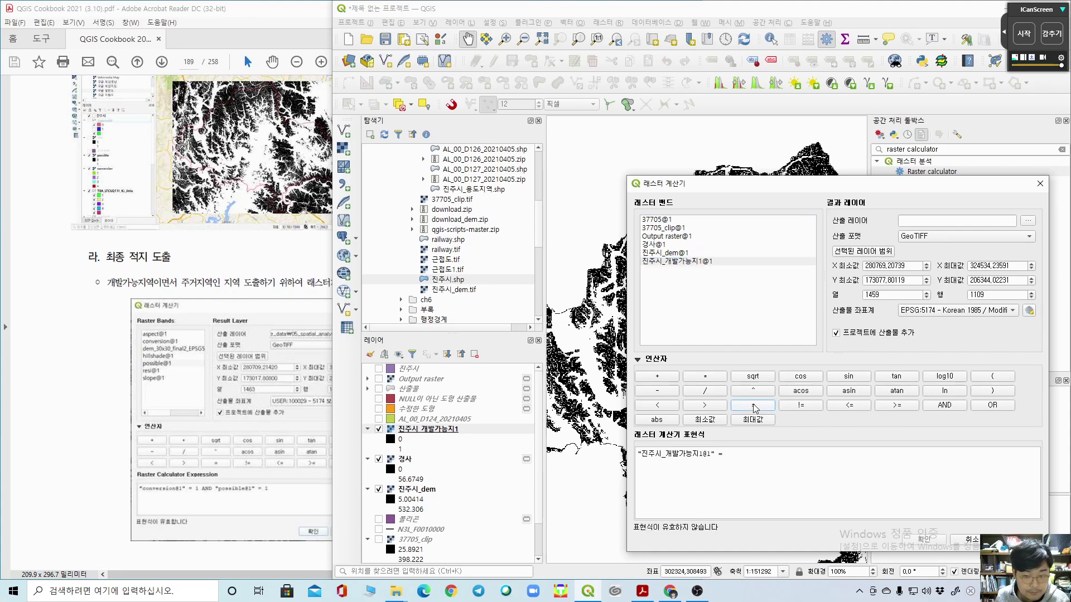
text(1)
click(943, 405)
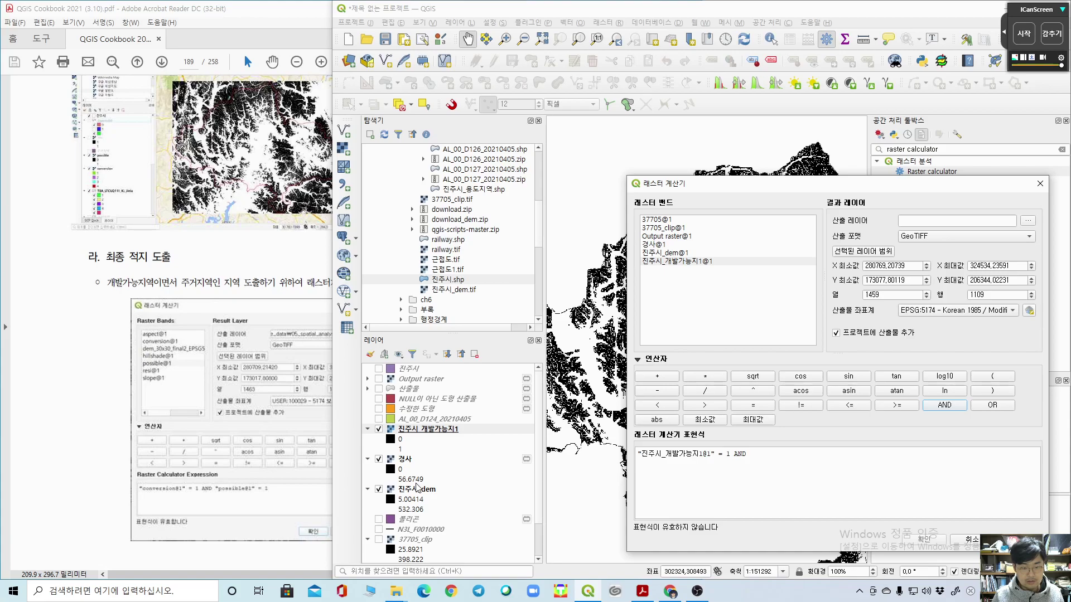
Step: Complete the expression with the land-use condition "Output raster@1" = 1
click(367, 380)
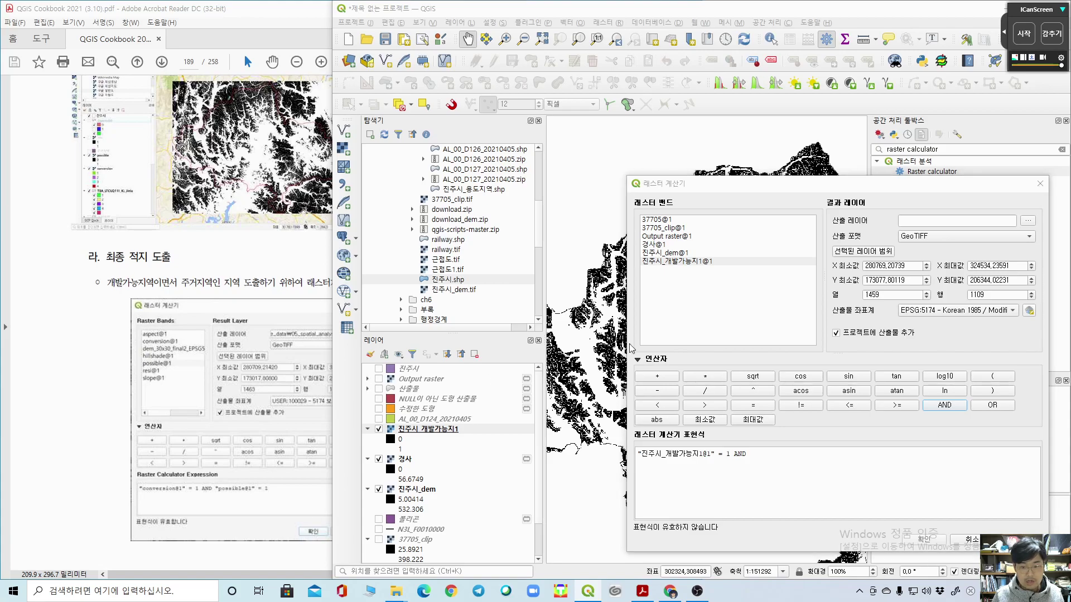
click(683, 236)
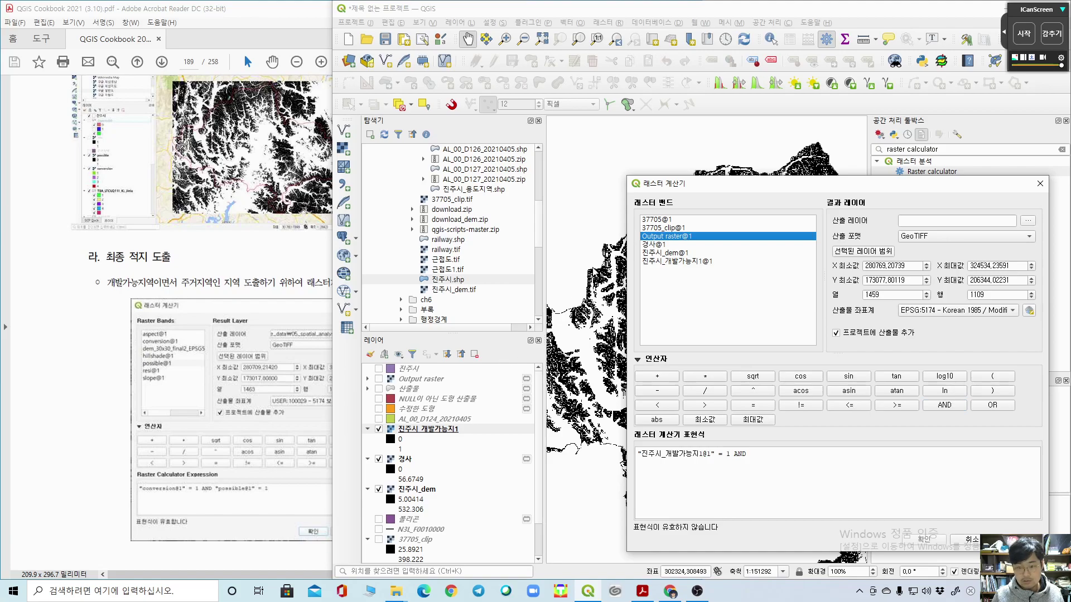
double_click(678, 241)
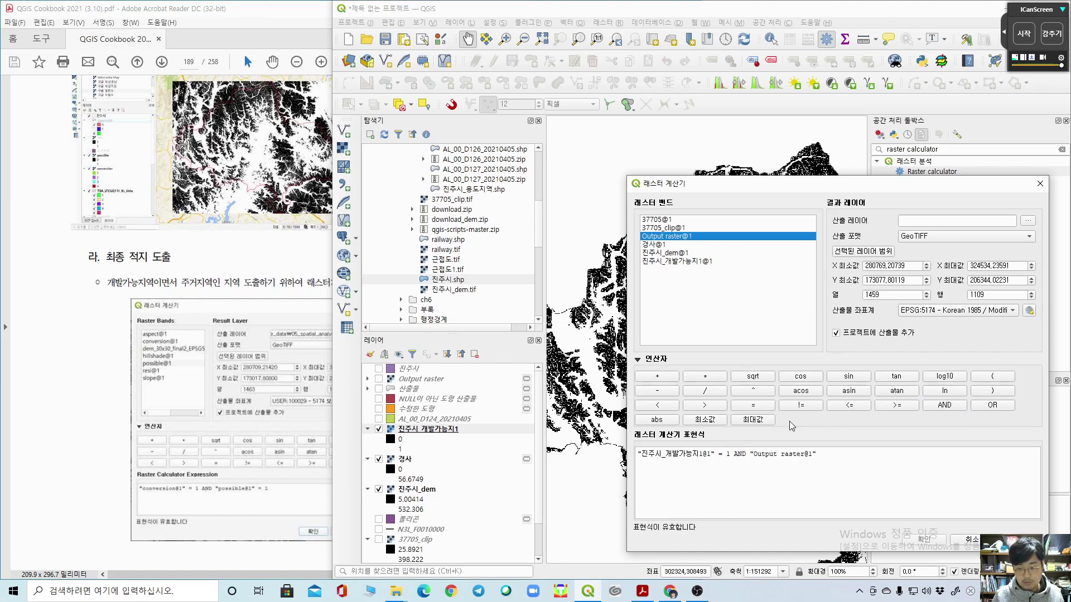
click(748, 406)
text(1)
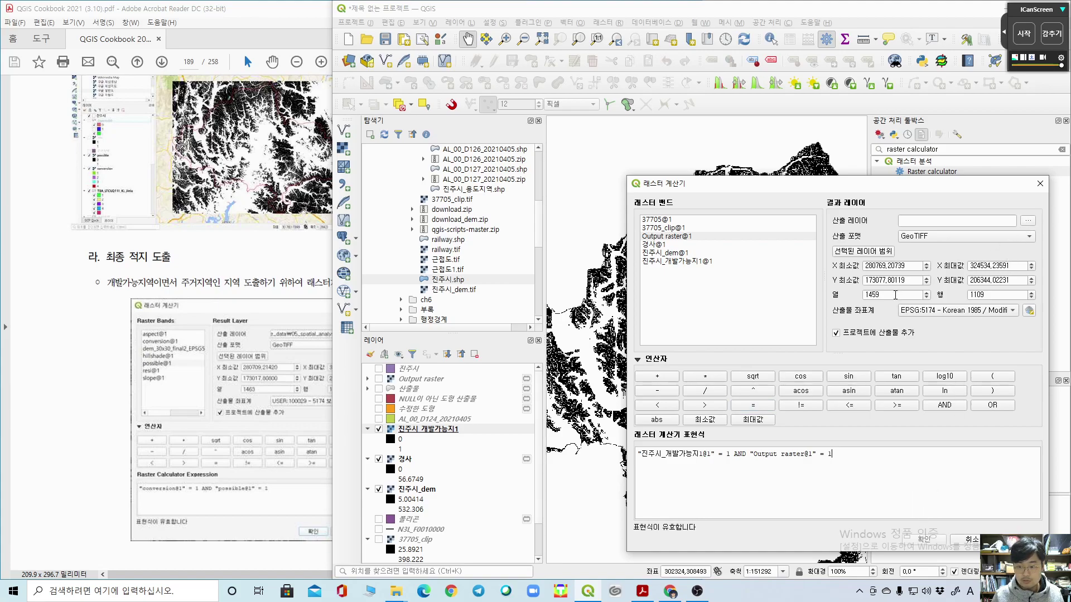
Step: Use the extent of 진주시_개발가능지1@1, name the output raster 진주시_개발가능지2 in the ch5 folder, and run the calculation
click(677, 262)
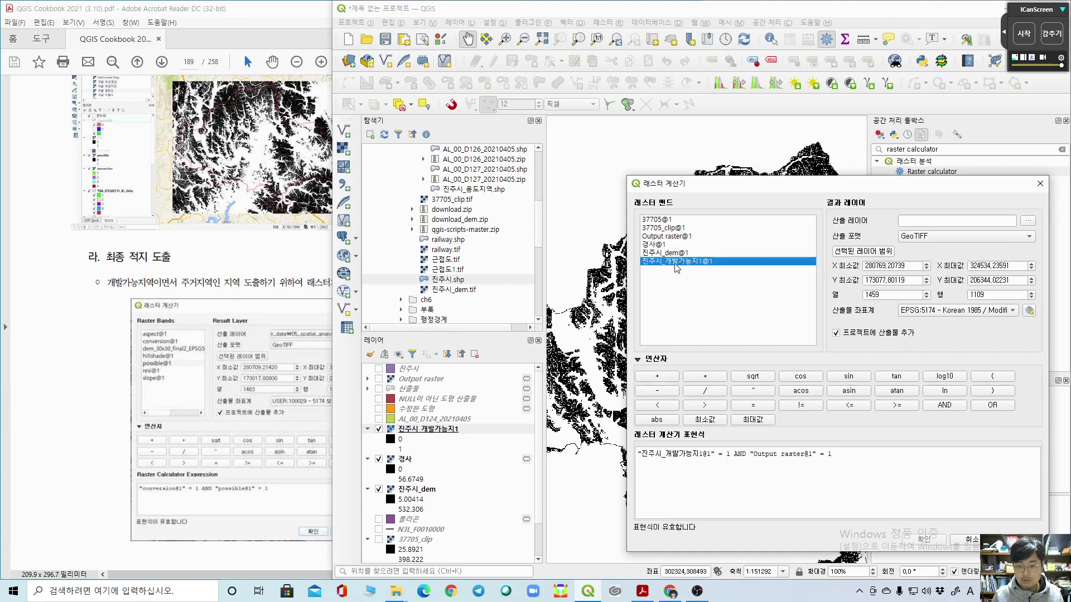
click(890, 253)
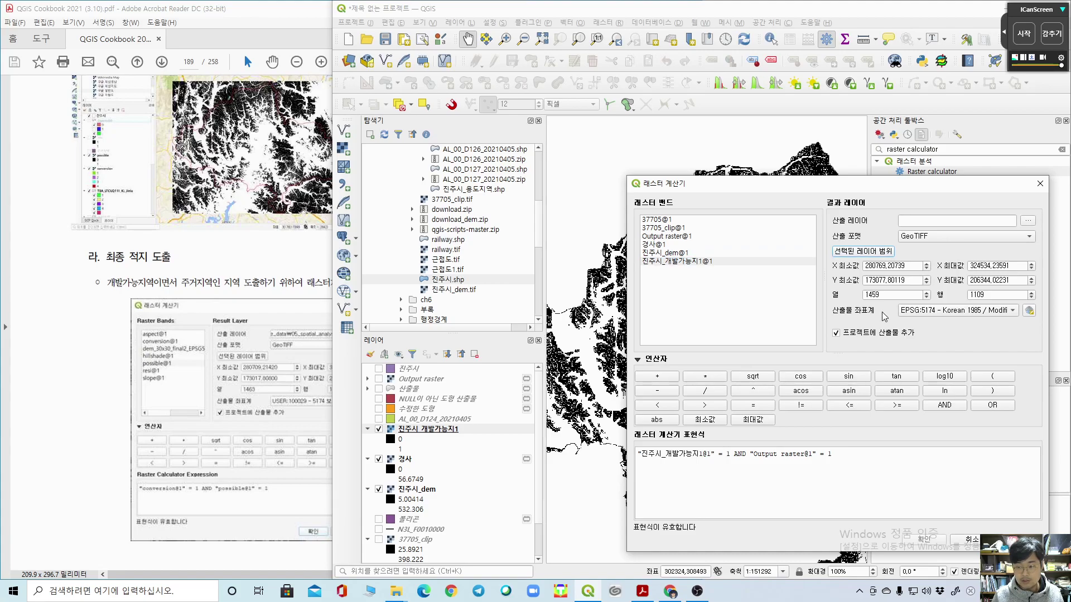
click(1028, 223)
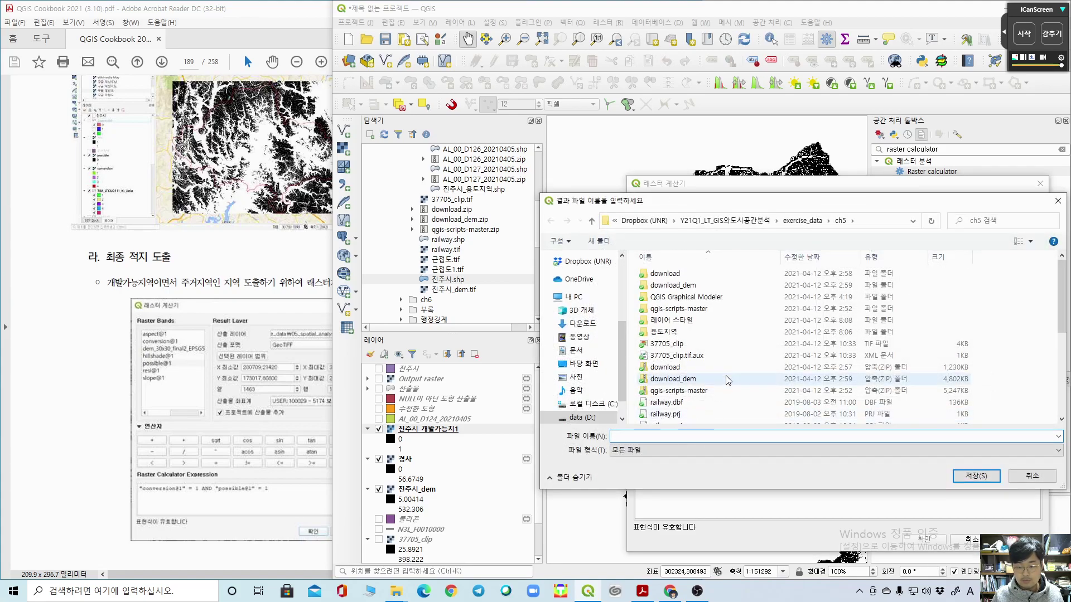
scroll(697, 413, down, 3)
click(696, 419)
click(683, 437)
key(BackSpace)
text(2)
key(Return)
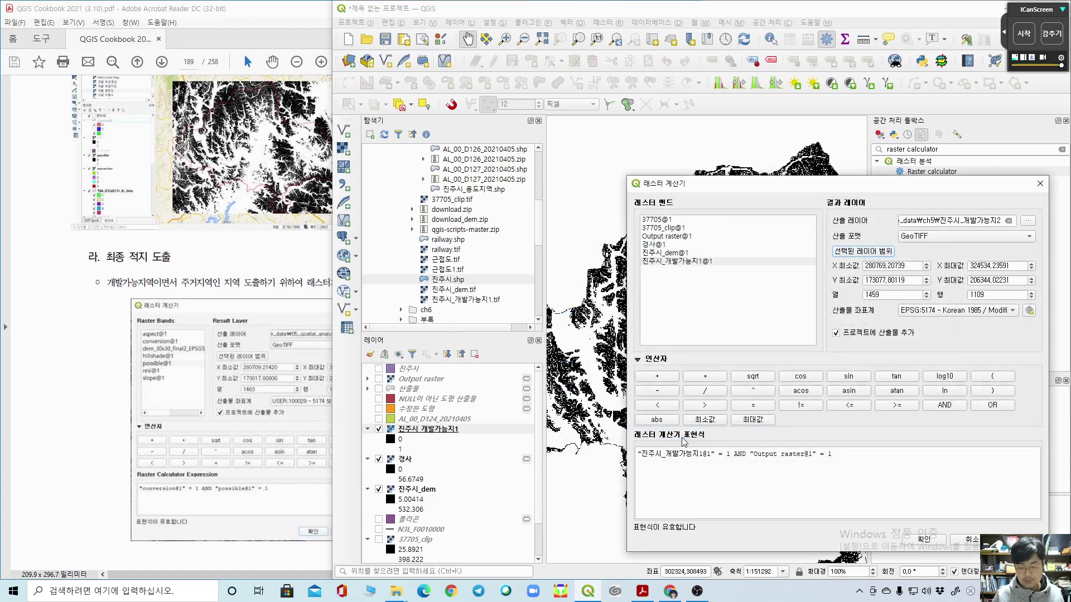
click(924, 540)
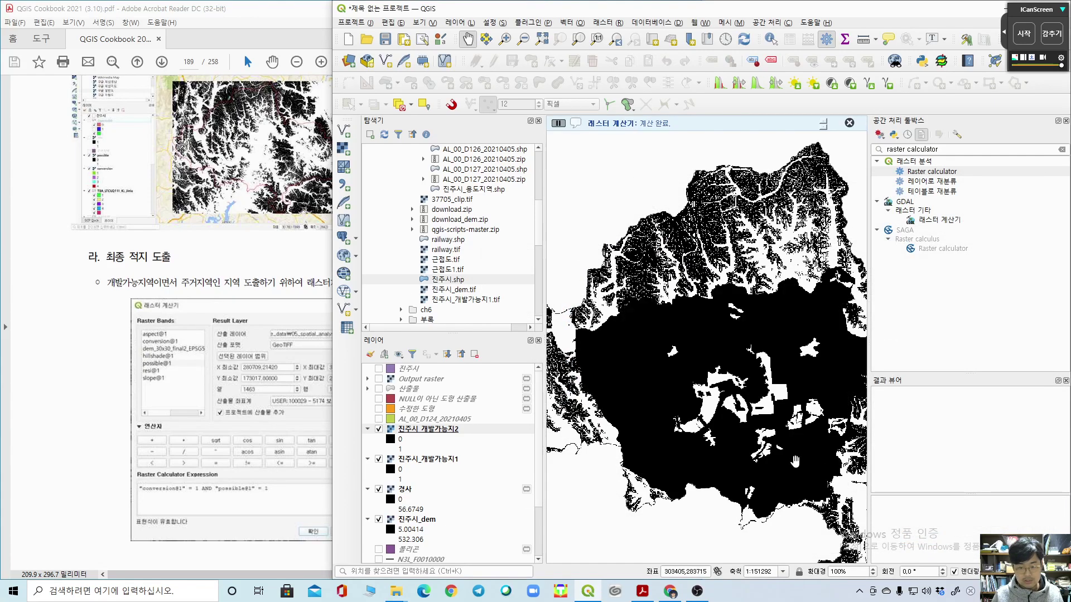
Step: Hide the 경사, 진주시_dem and 진주시_개발가능지1 layers so only 진주시_개발가능지2 is shown on the map
scroll(782, 447, down, 1)
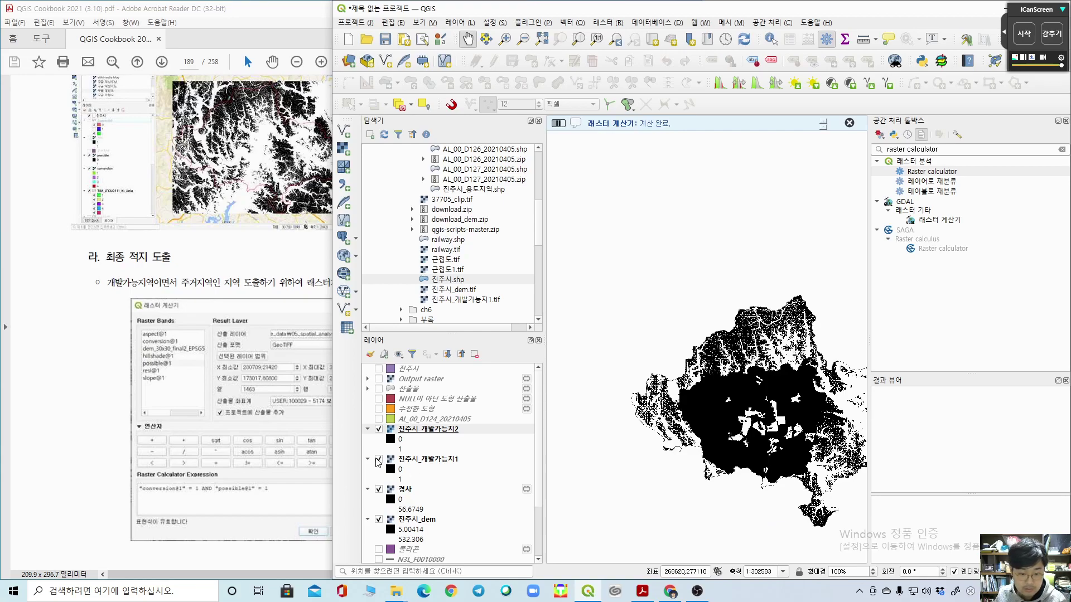
click(379, 489)
click(379, 520)
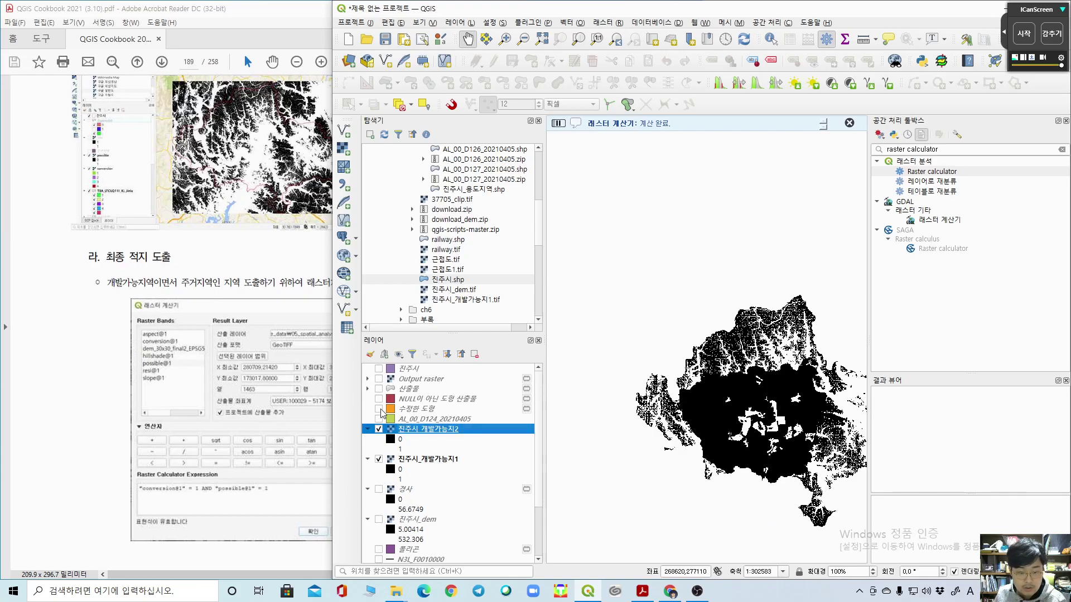
click(379, 459)
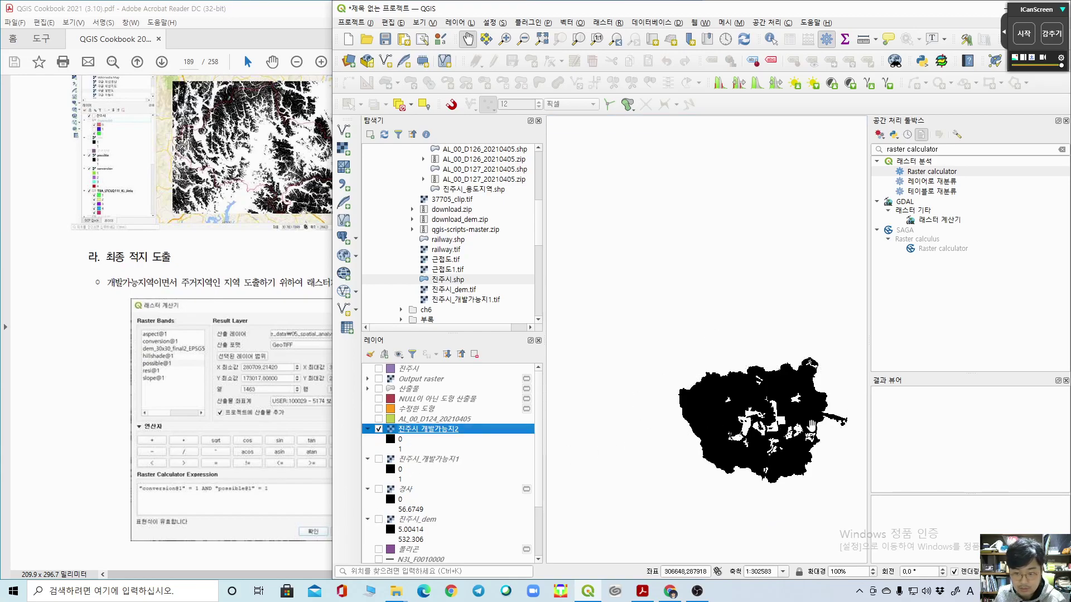
Step: Set the 진주시_개발가능지2 layer's symbology to paletted/unique values (팔레트/고유 값) and classify its values
double_click(394, 450)
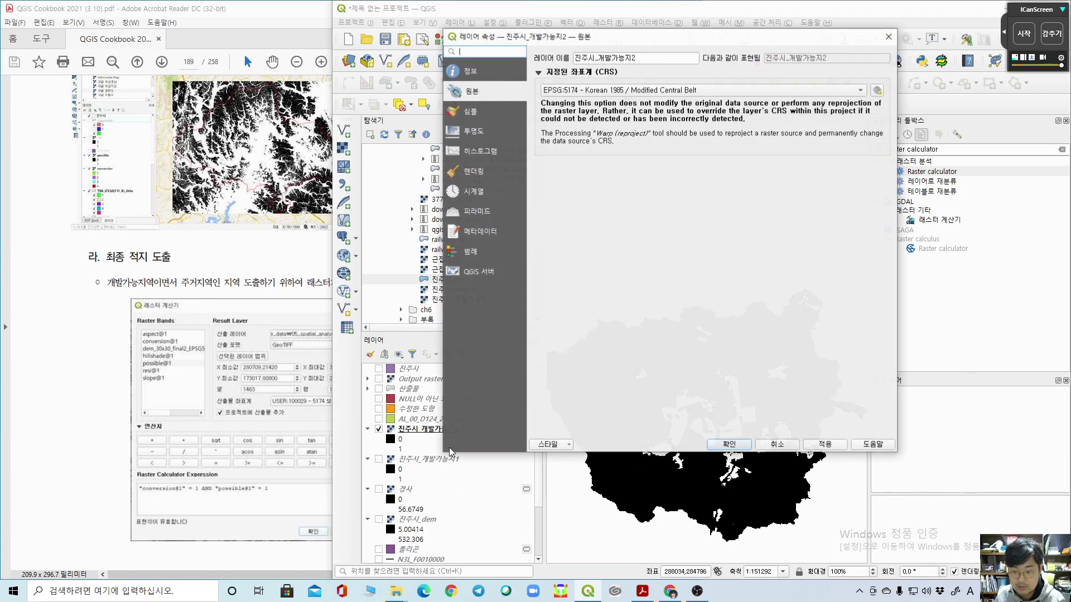
click(488, 116)
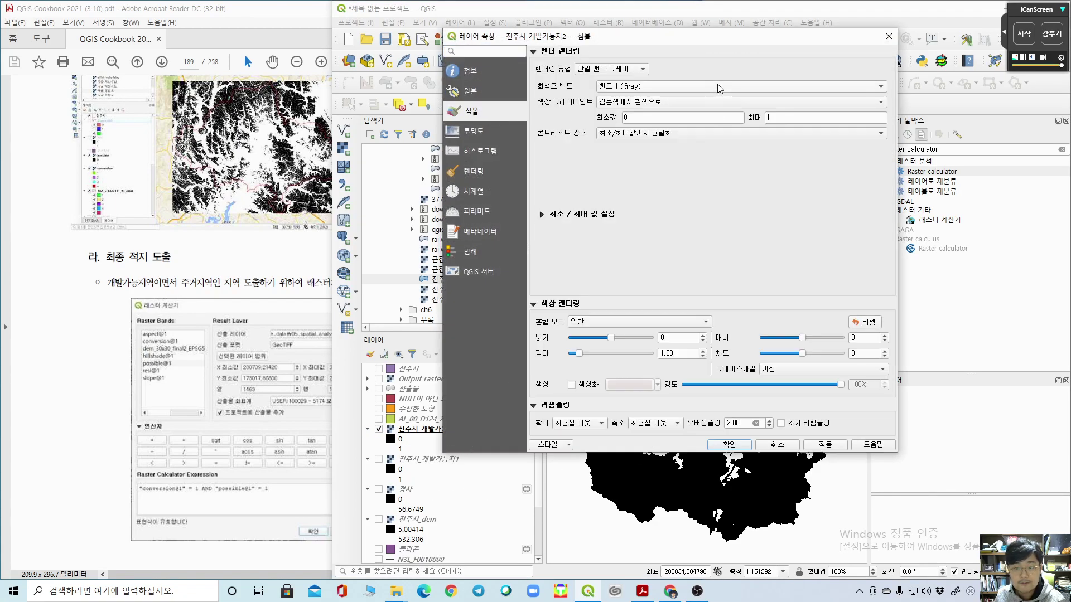
click(617, 69)
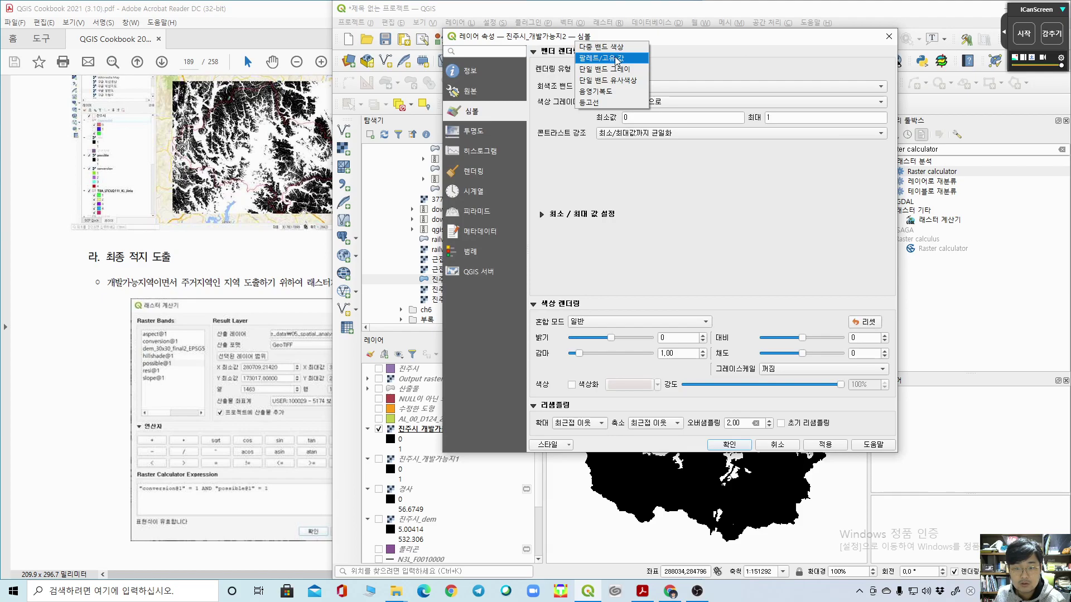
click(618, 59)
click(597, 281)
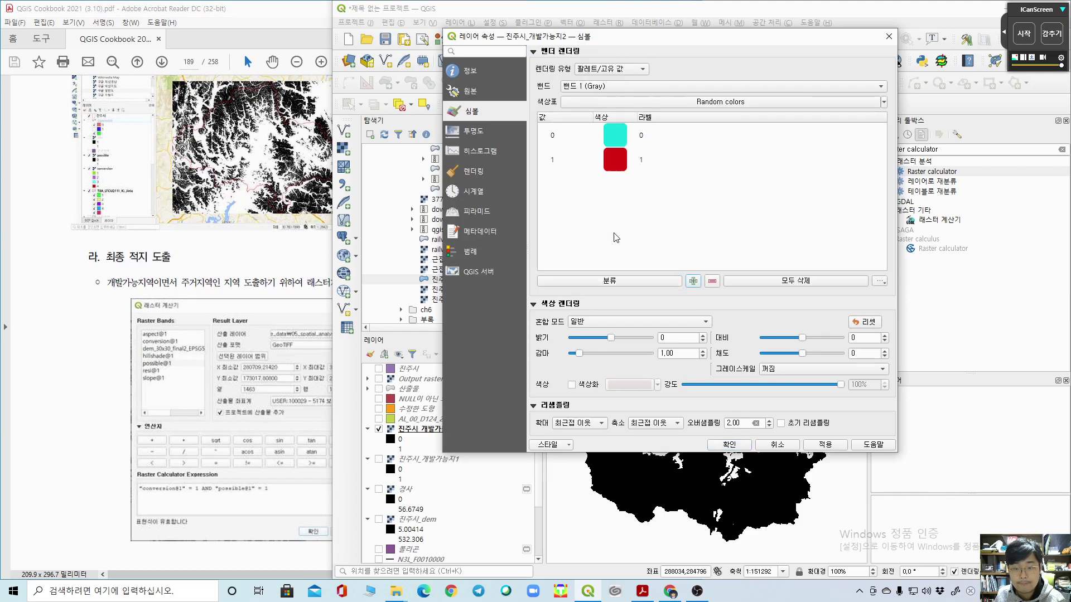
Step: Color value 0 crimson (#de0d45) and value 1 bright green, and apply the symbology to 진주시_개발가능지2
double_click(613, 133)
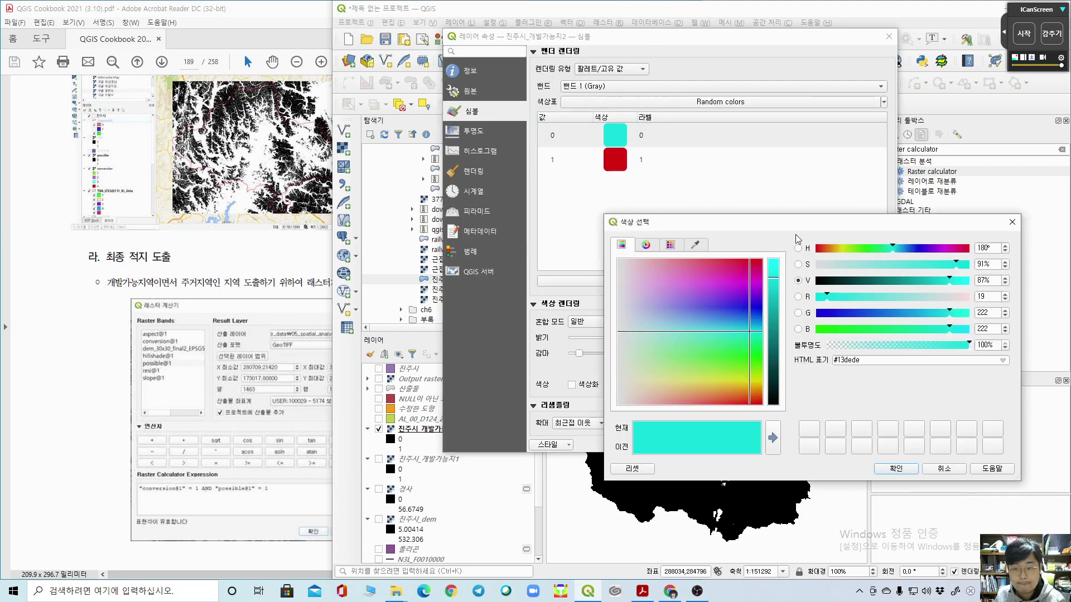
click(755, 266)
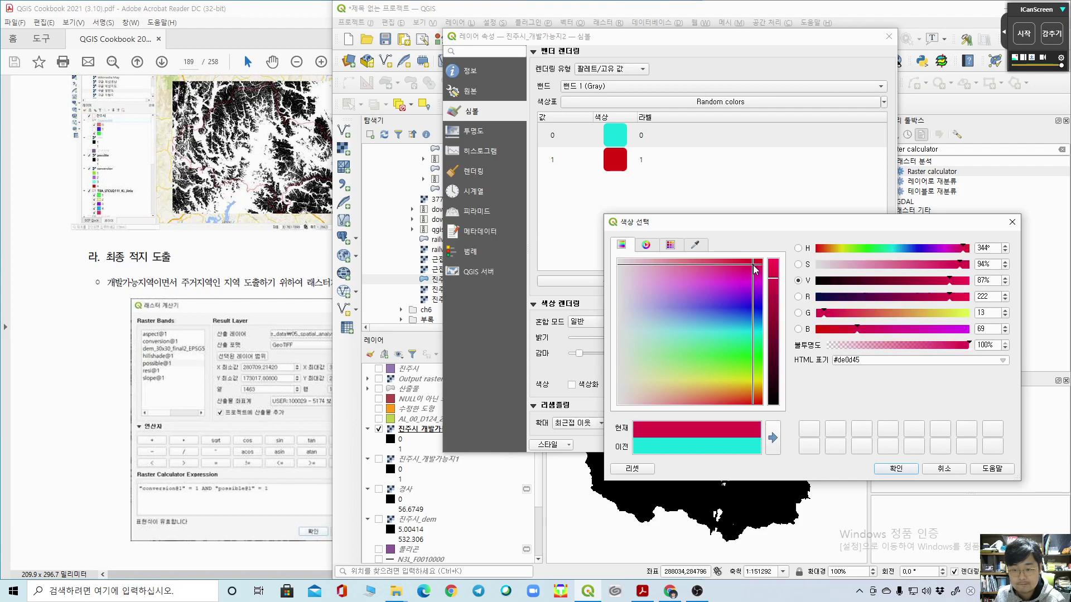
click(896, 469)
double_click(615, 162)
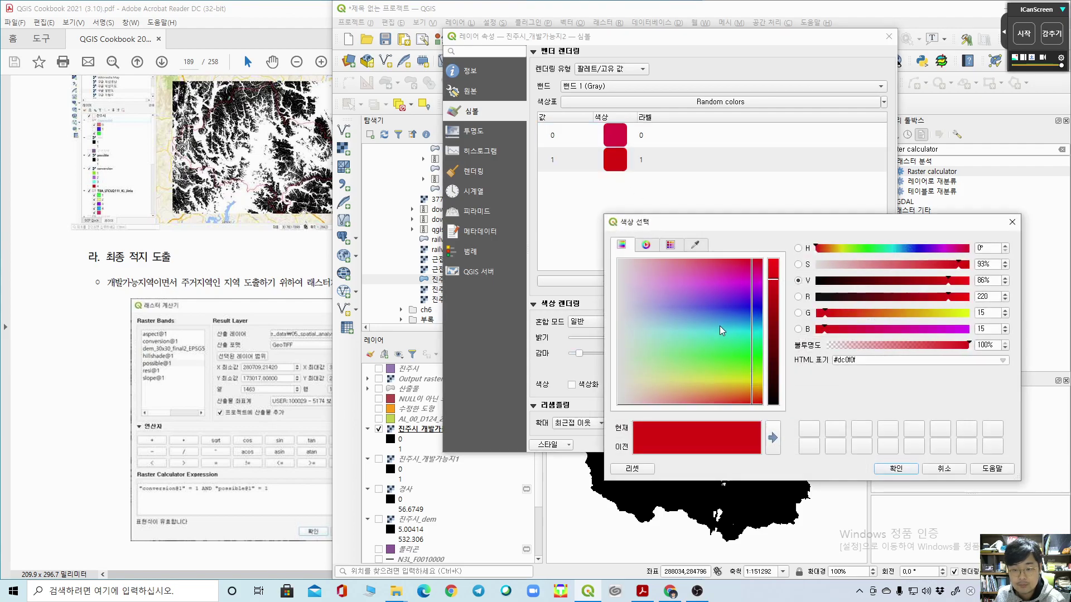
click(741, 357)
click(892, 469)
click(825, 444)
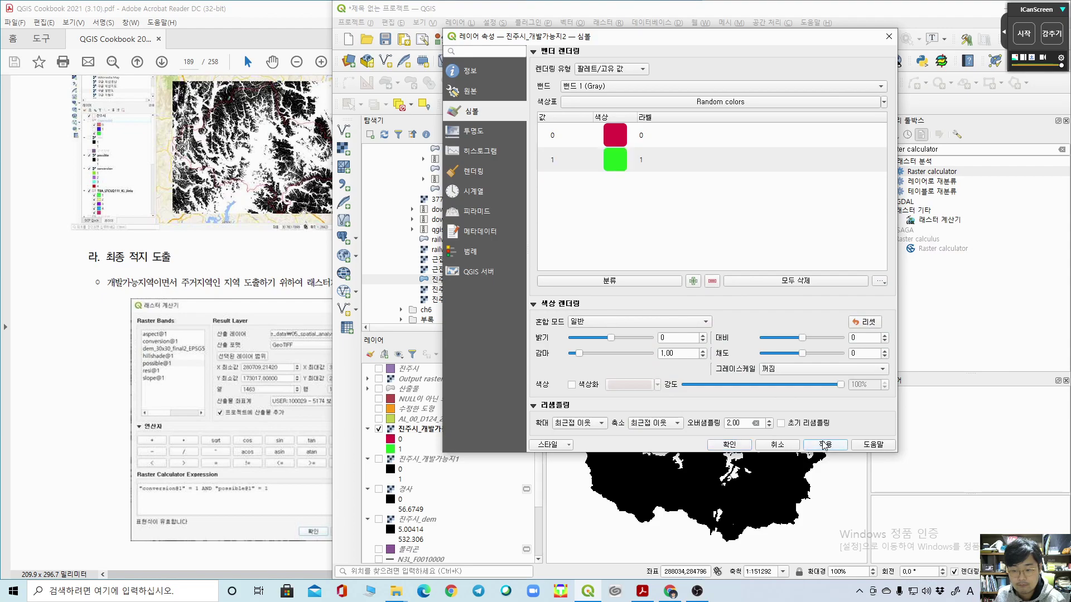
click(729, 445)
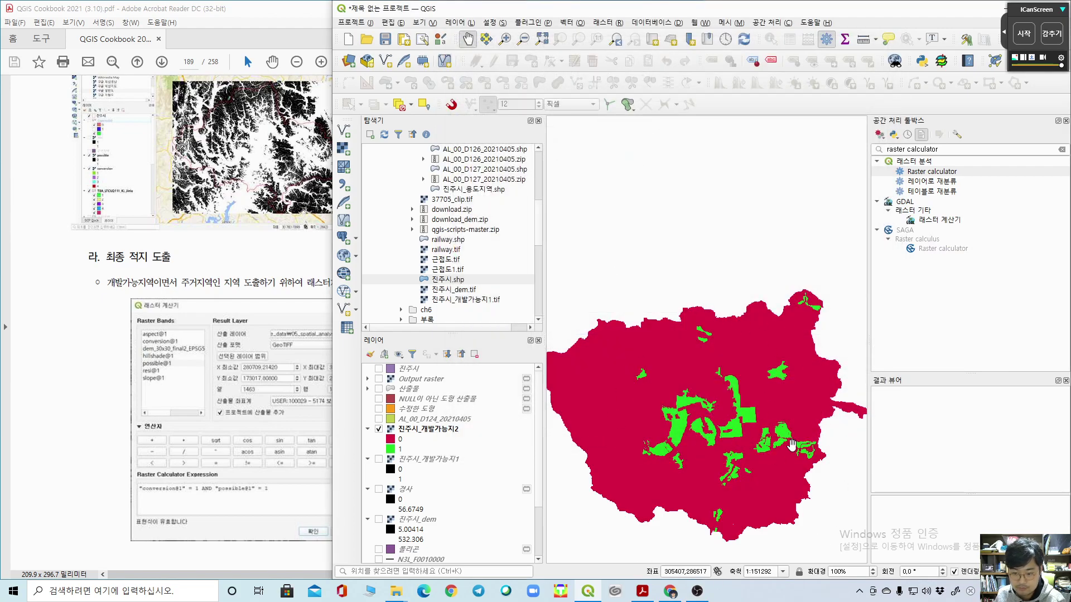
Step: Examine the final site maps in the cookbook PDF and its reference pages on Boolean AND overlay, ranked layer addition and reclassification
click(53, 404)
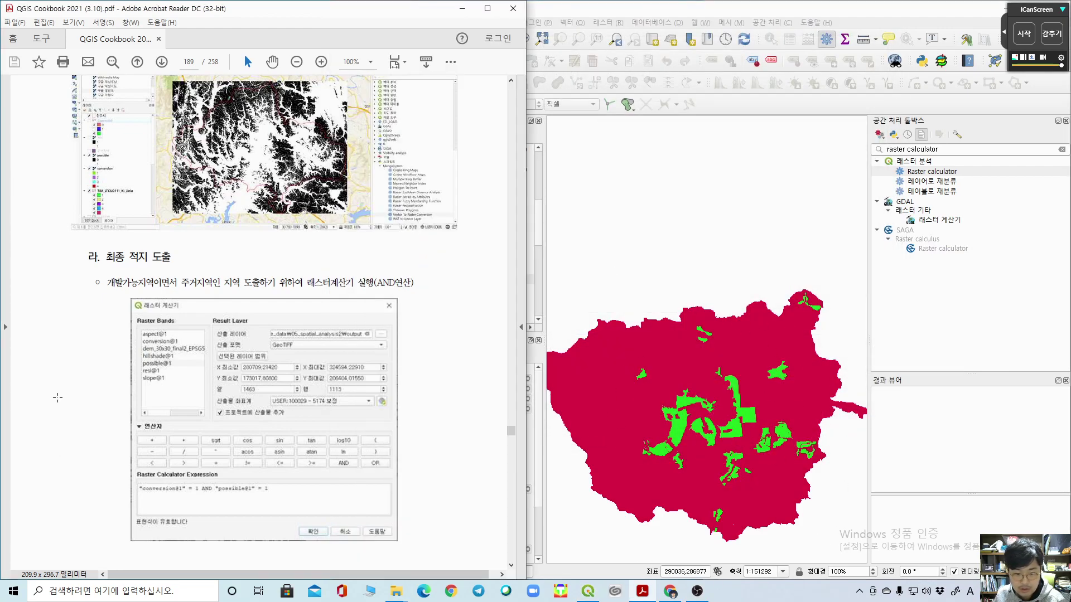
scroll(53, 404, down, 10)
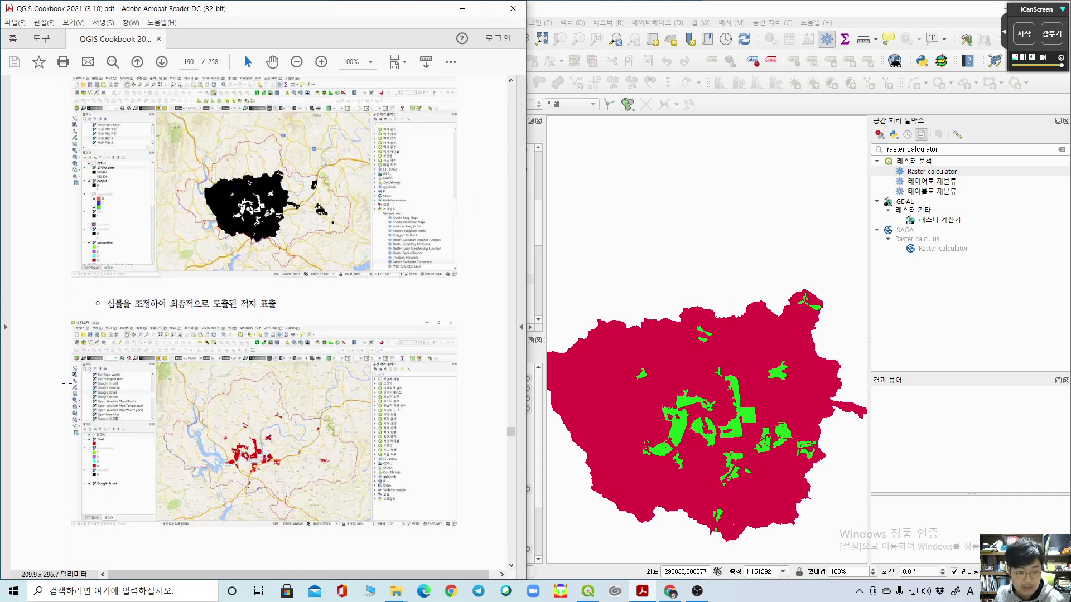
scroll(67, 384, down, 1)
click(648, 17)
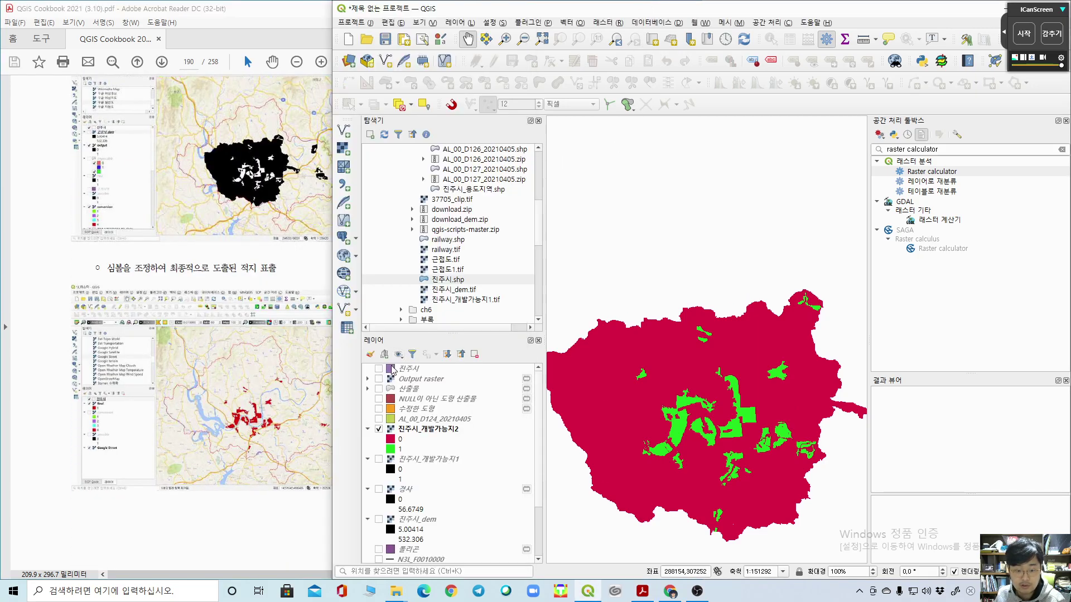
click(53, 318)
scroll(53, 318, down, 5)
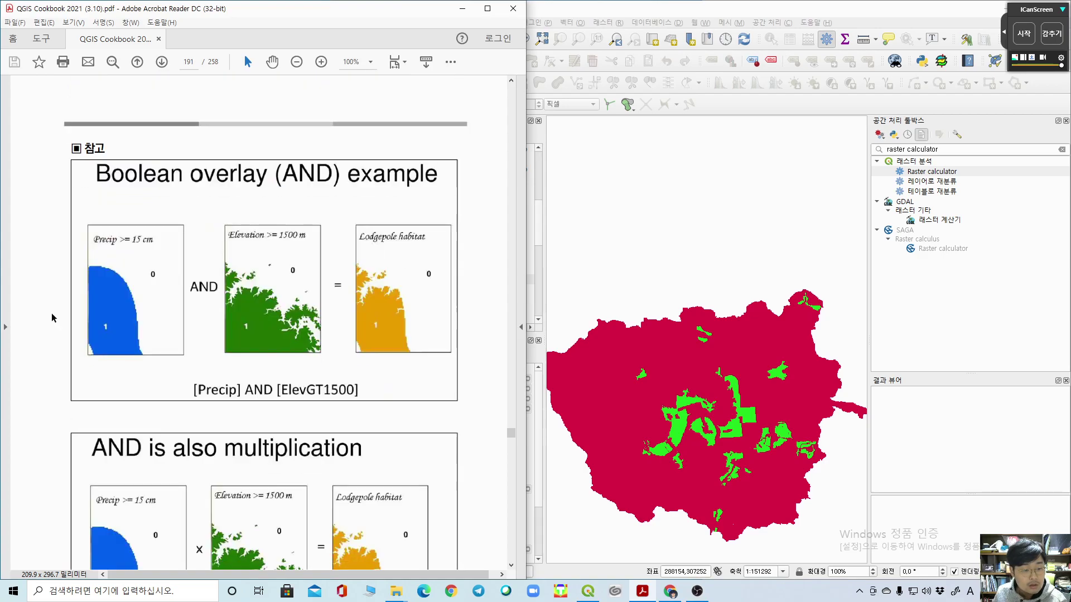
scroll(91, 189, down, 1)
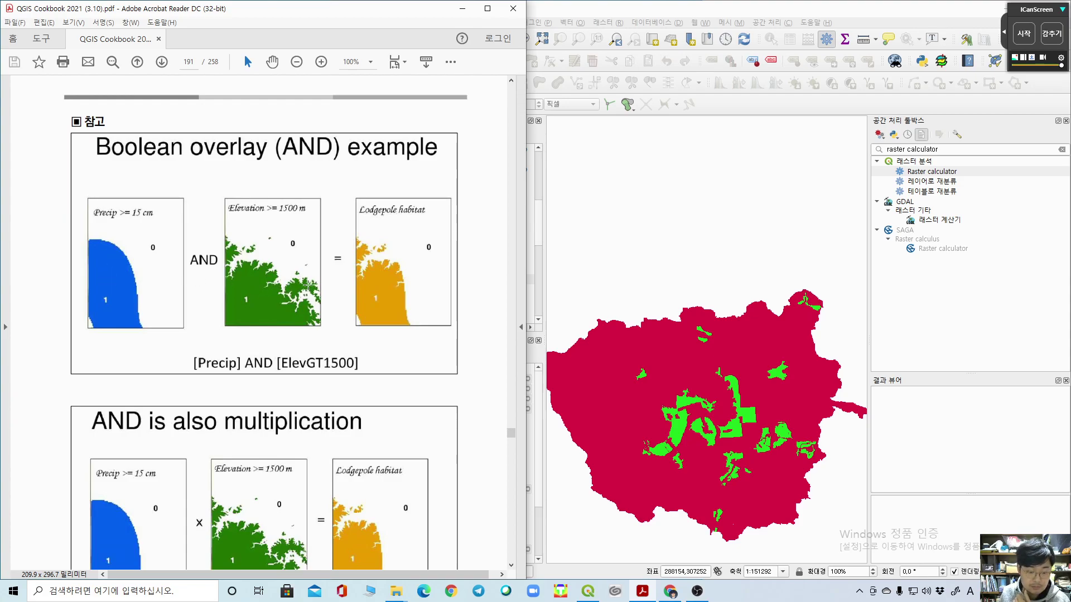
scroll(314, 284, down, 2)
scroll(288, 402, down, 2)
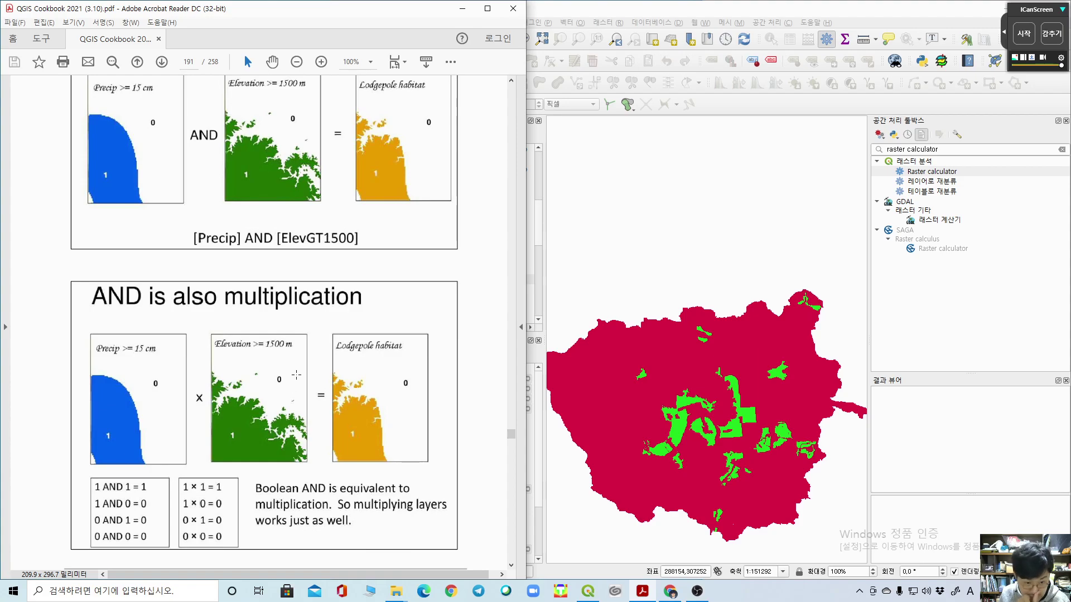
scroll(297, 375, down, 3)
scroll(297, 375, down, 6)
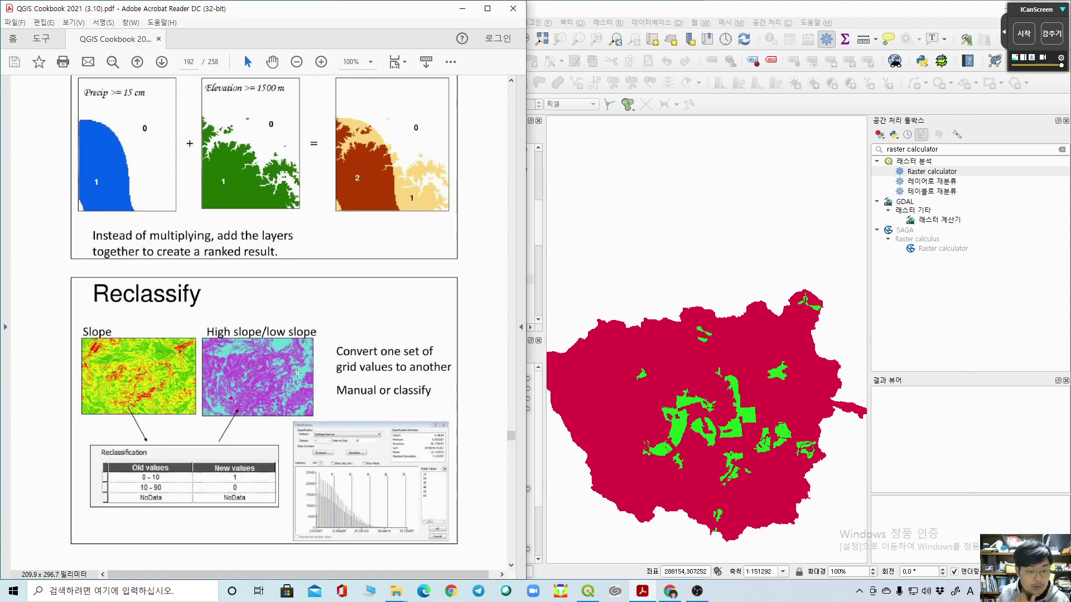
scroll(296, 372, up, 1)
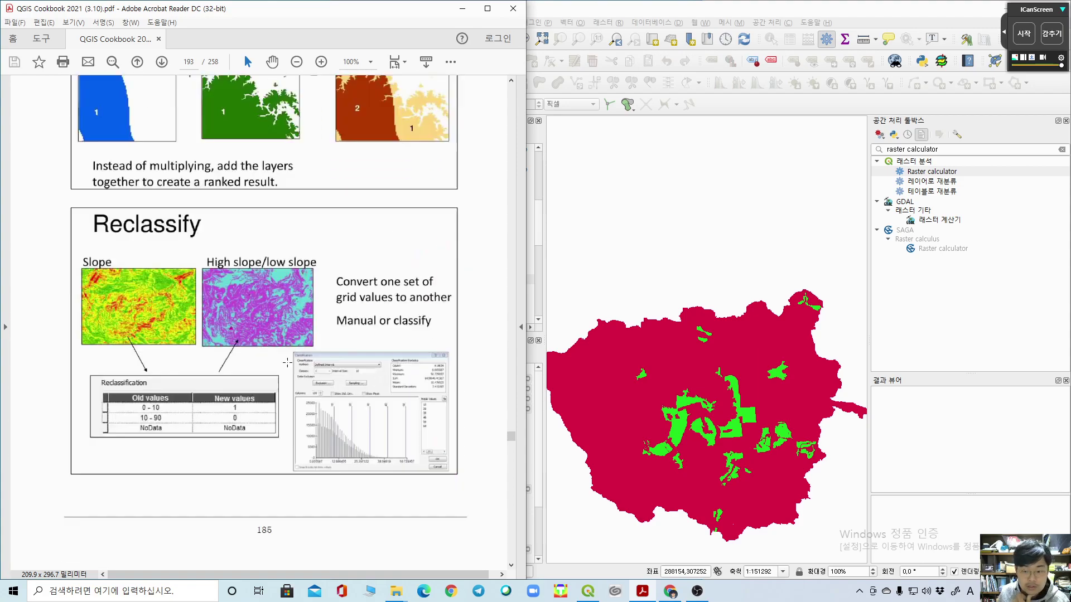
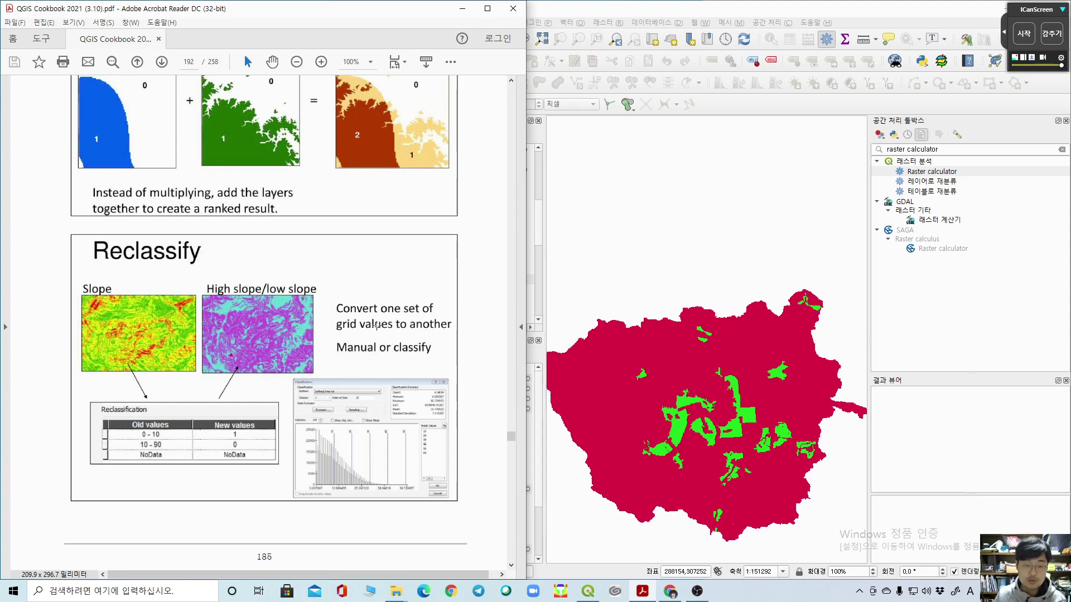
click(697, 591)
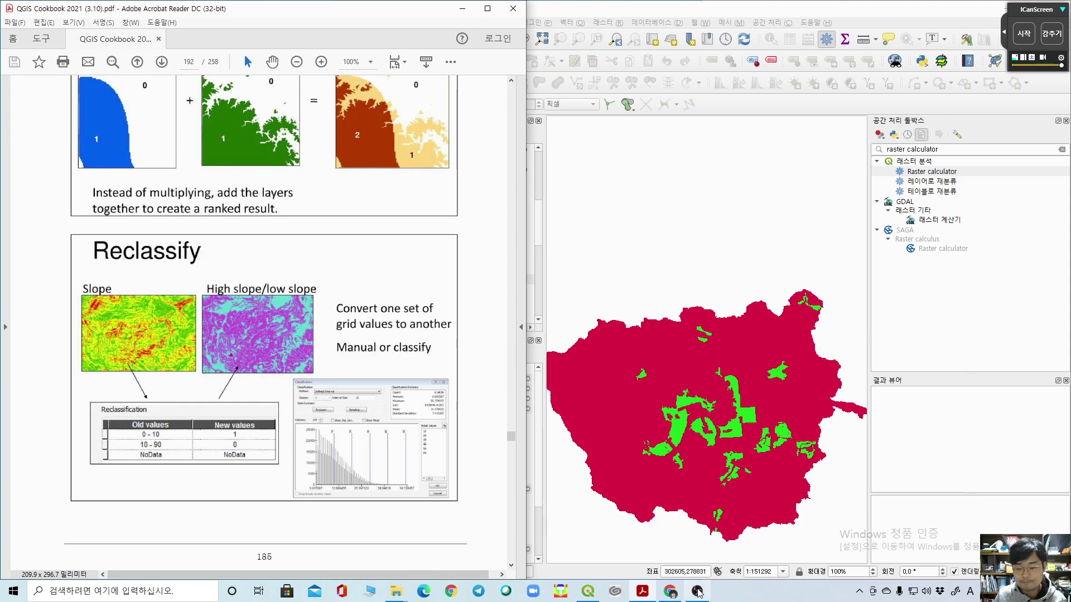